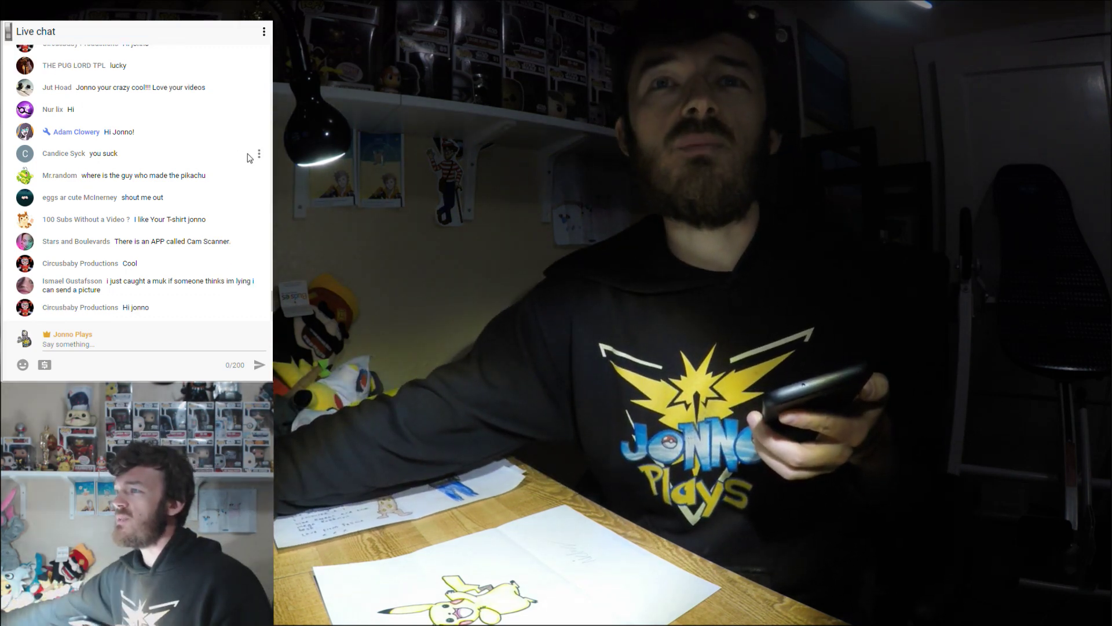
Put the viewer who posted "you suck" into a timeout from that message's options menu.
{"action": "left_click", "coordinate": [260, 155]}
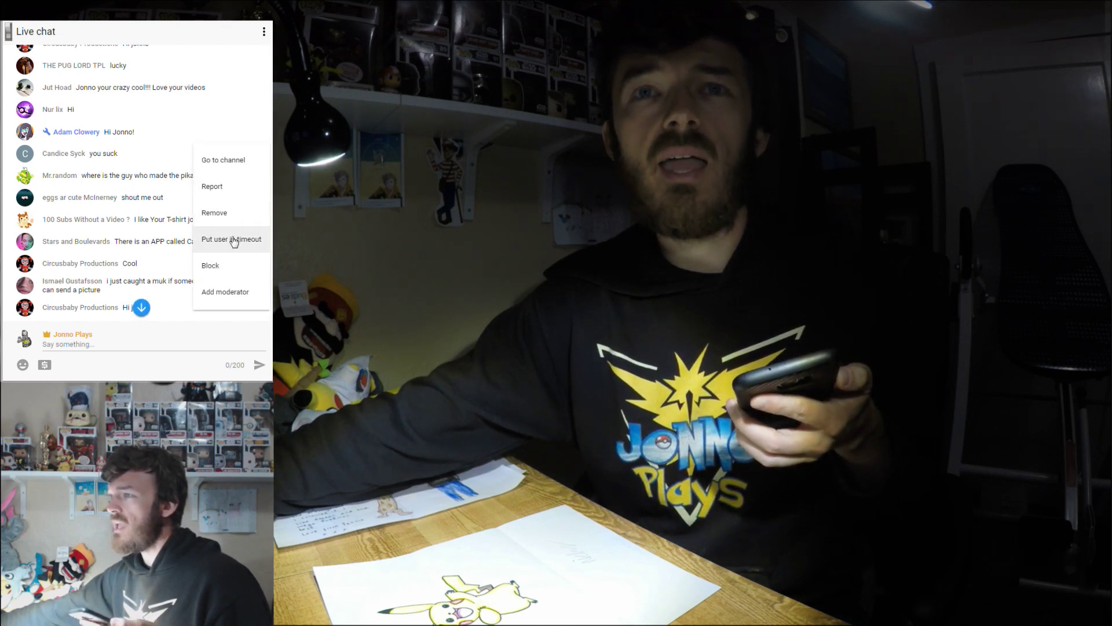
{"action": "left_click", "coordinate": [234, 239]}
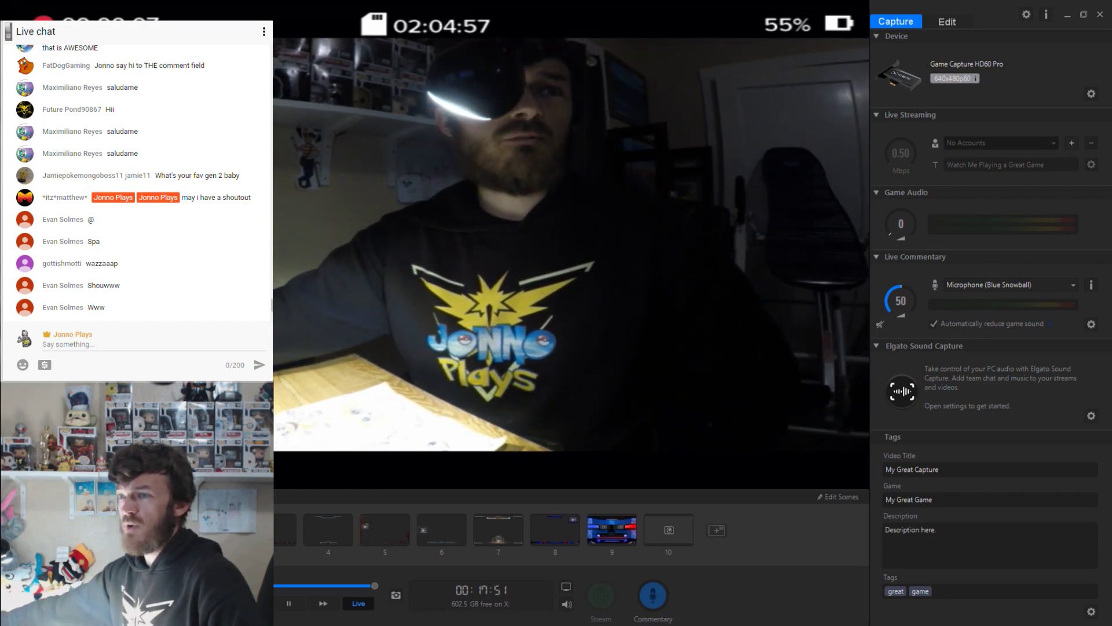
Leave the Elgato stream view so the Galaxy S7 edge AutoPlay prompt appears over Photoshop.
{"action": "left_click", "coordinate": [185, 343]}
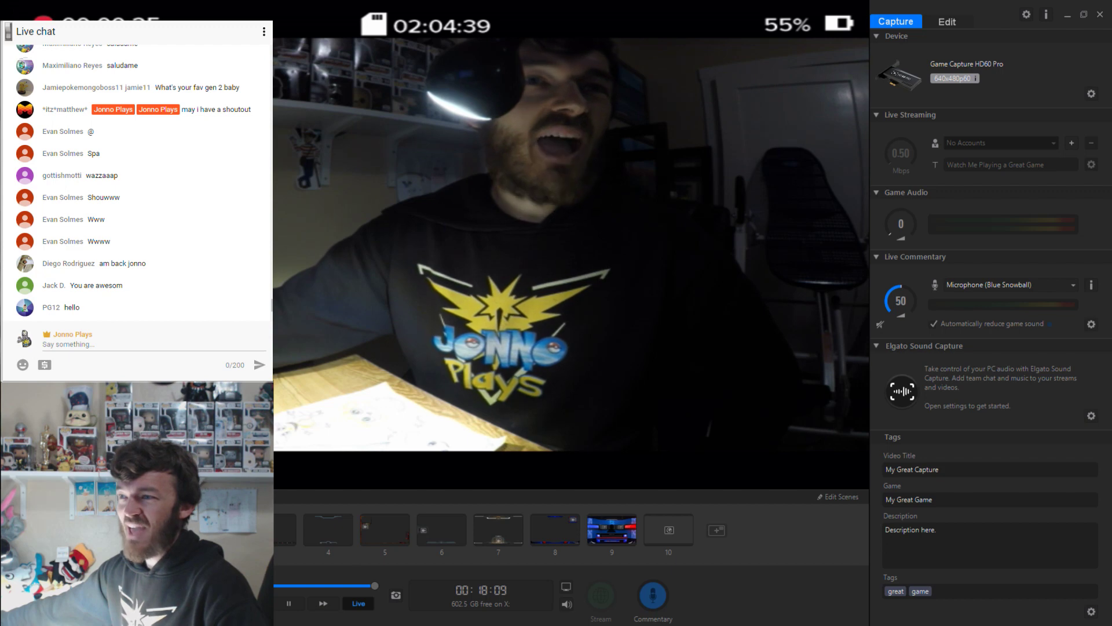
{"action": "left_click", "coordinate": [115, 346]}
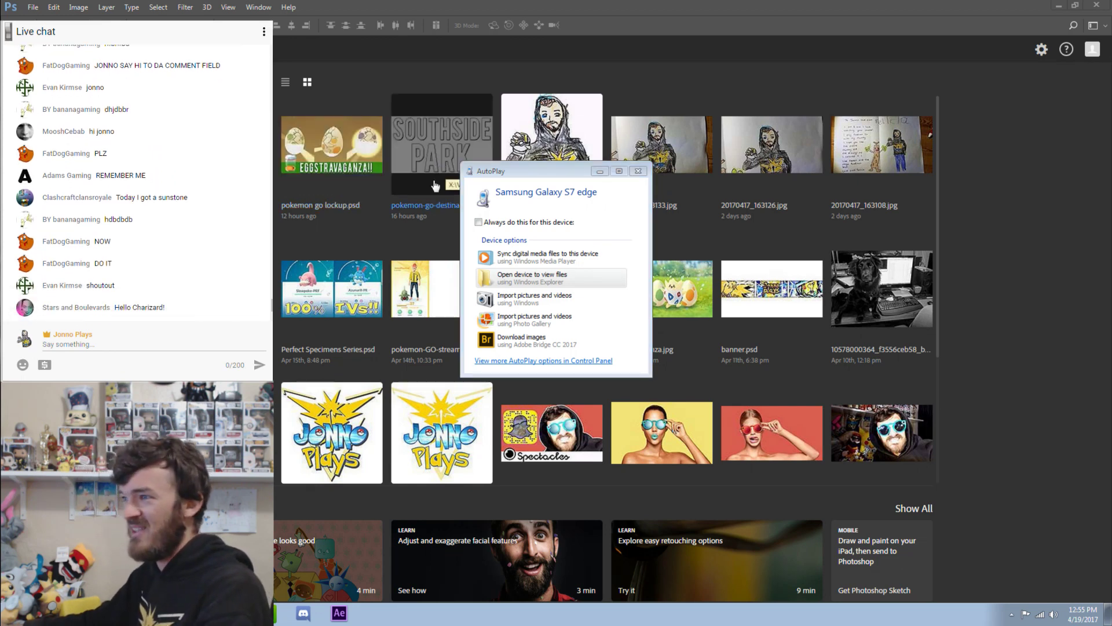
Open the phone's files and browse to Card > DCIM > Camera.
{"action": "left_click", "coordinate": [550, 278]}
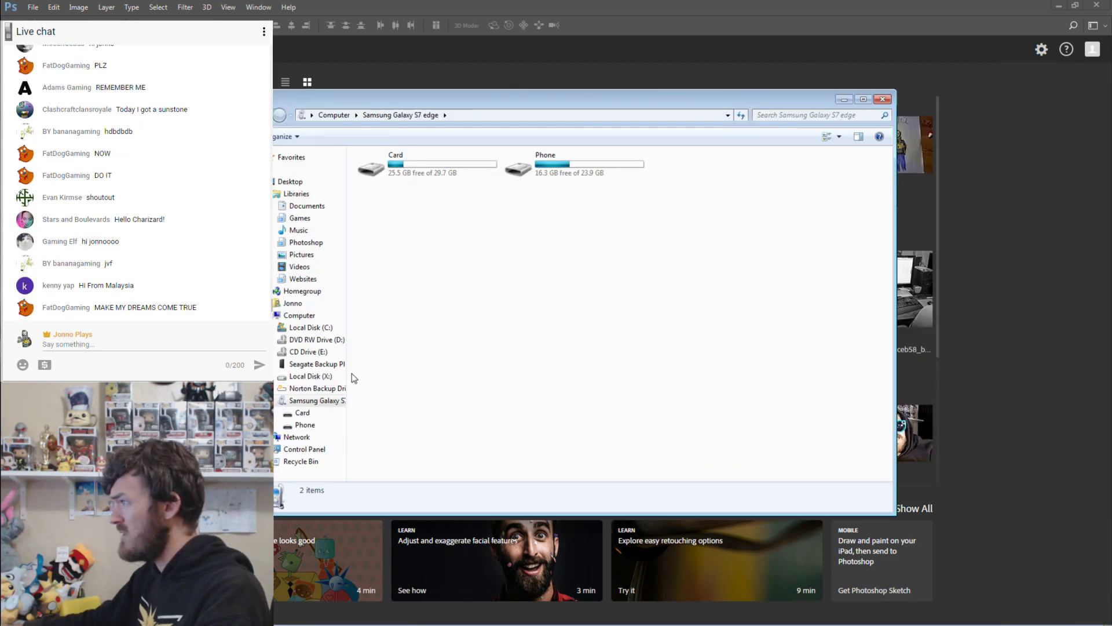
{"action": "double_click", "coordinate": [547, 172]}
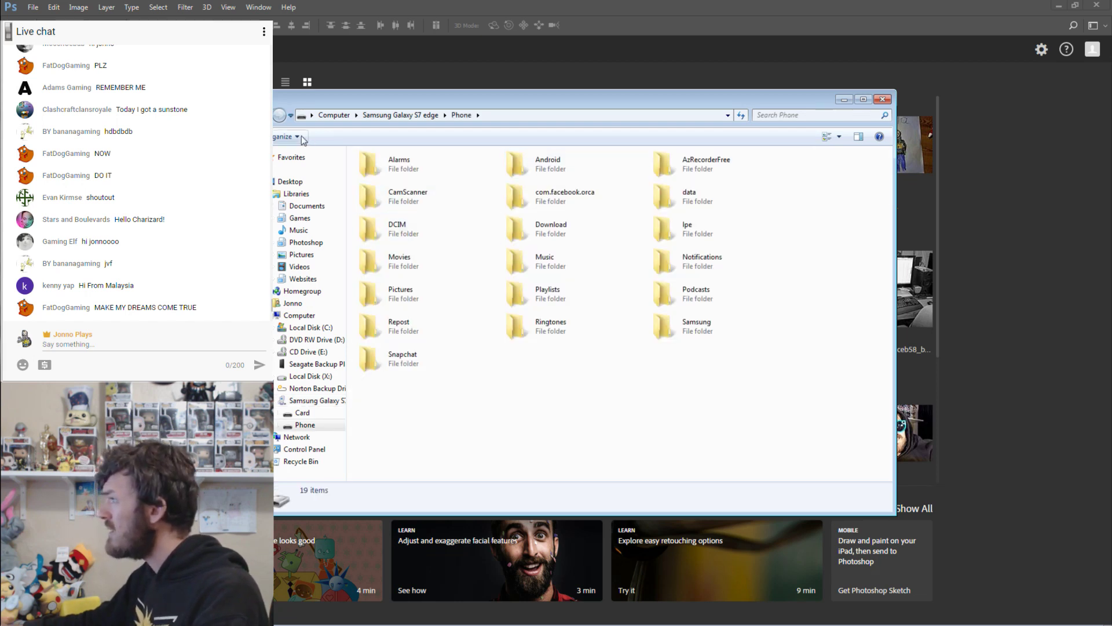
{"action": "left_click", "coordinate": [280, 115]}
{"action": "double_click", "coordinate": [427, 172]}
{"action": "double_click", "coordinate": [592, 172]}
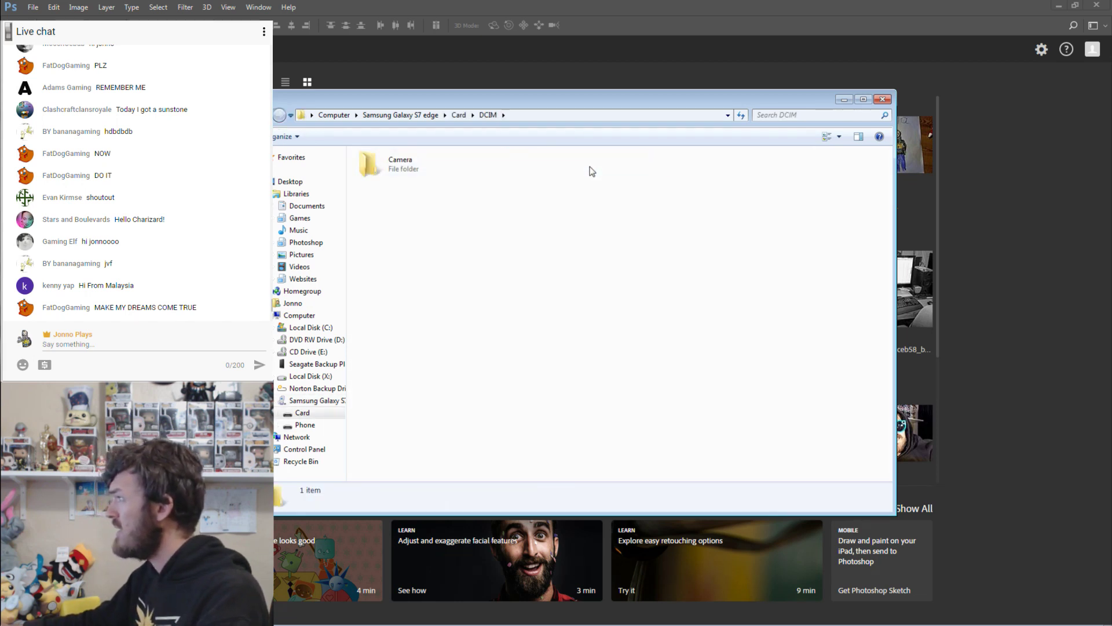
{"action": "double_click", "coordinate": [375, 165]}
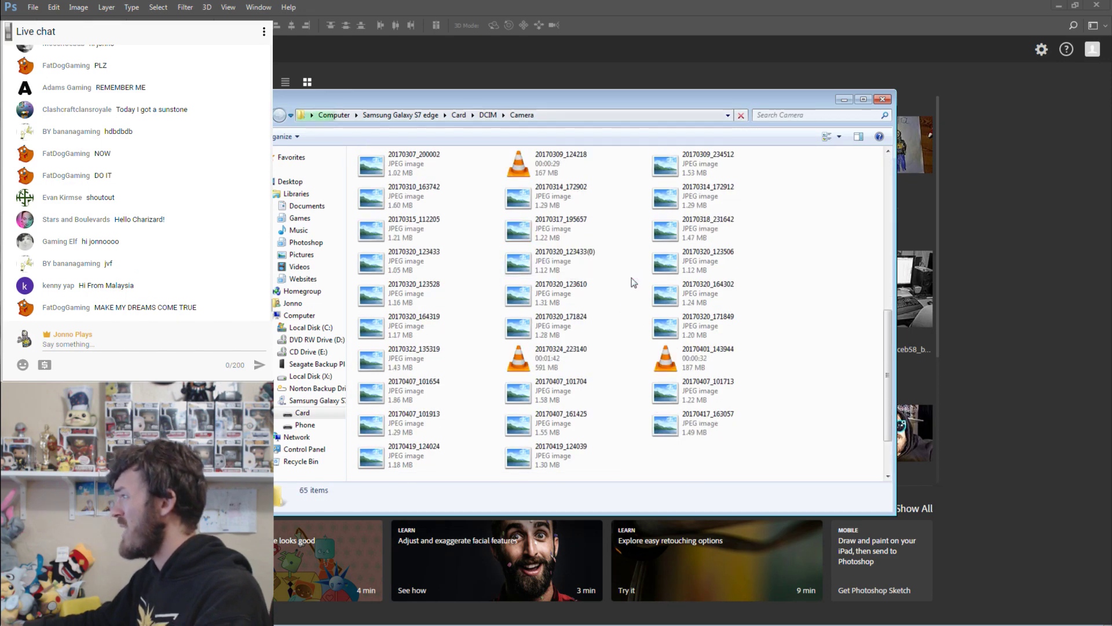
Select the three 20170419 photos: 124500, 124039 and 125308.
{"action": "scroll", "coordinate": [634, 282], "scroll_direction": "down", "scroll_amount": 1}
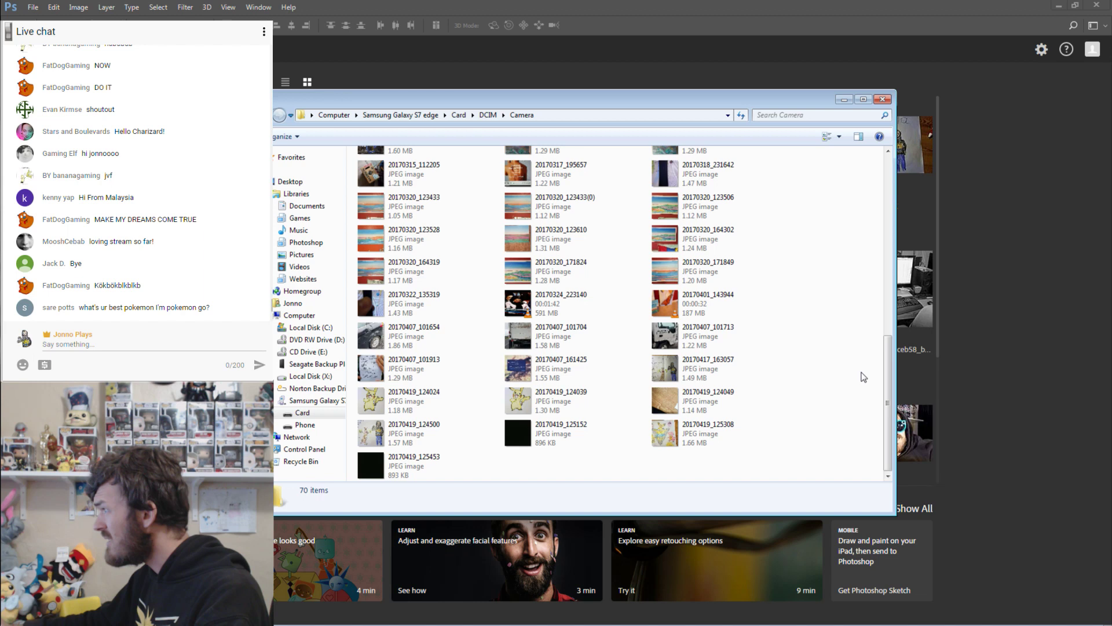
{"action": "left_click", "coordinate": [384, 435]}
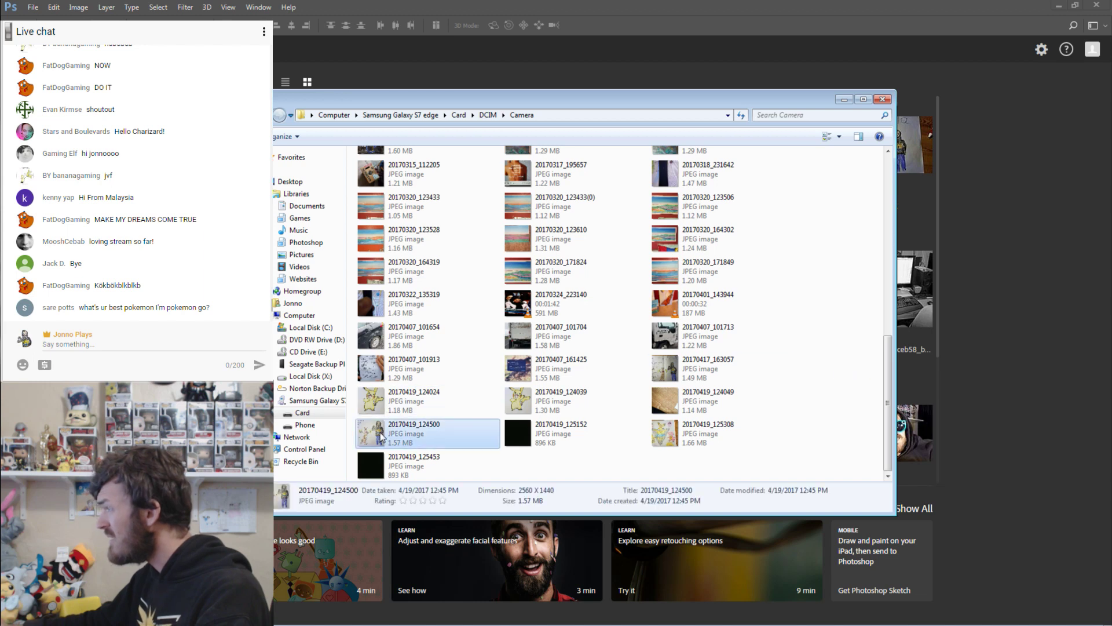
{"action": "left_click", "coordinate": [544, 409], "text": "ctrl"}
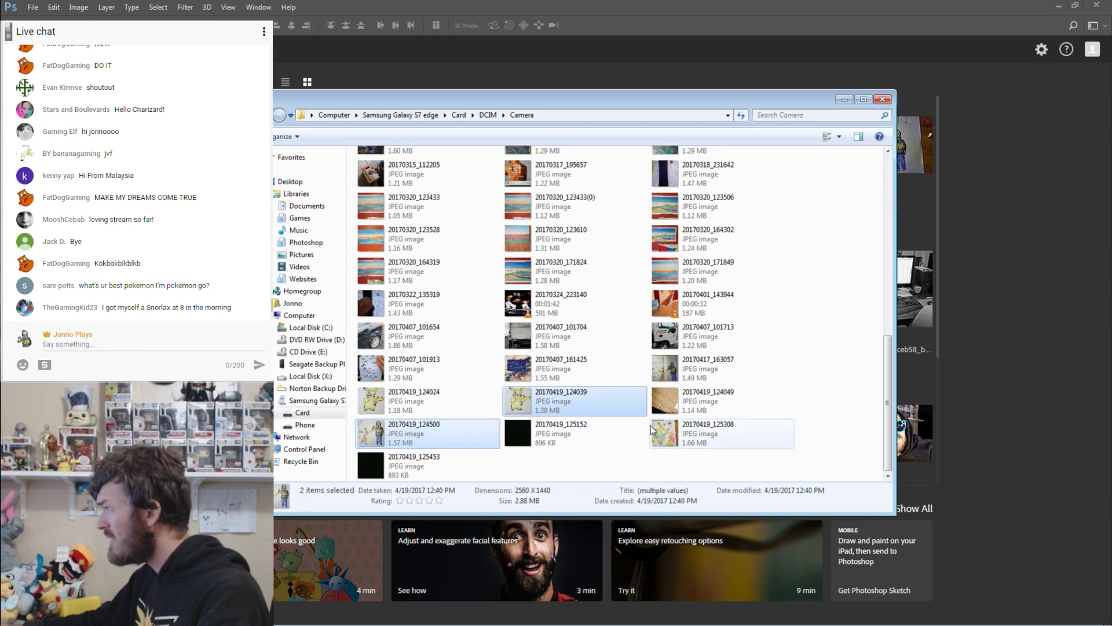
{"action": "left_click", "coordinate": [672, 436], "text": "ctrl"}
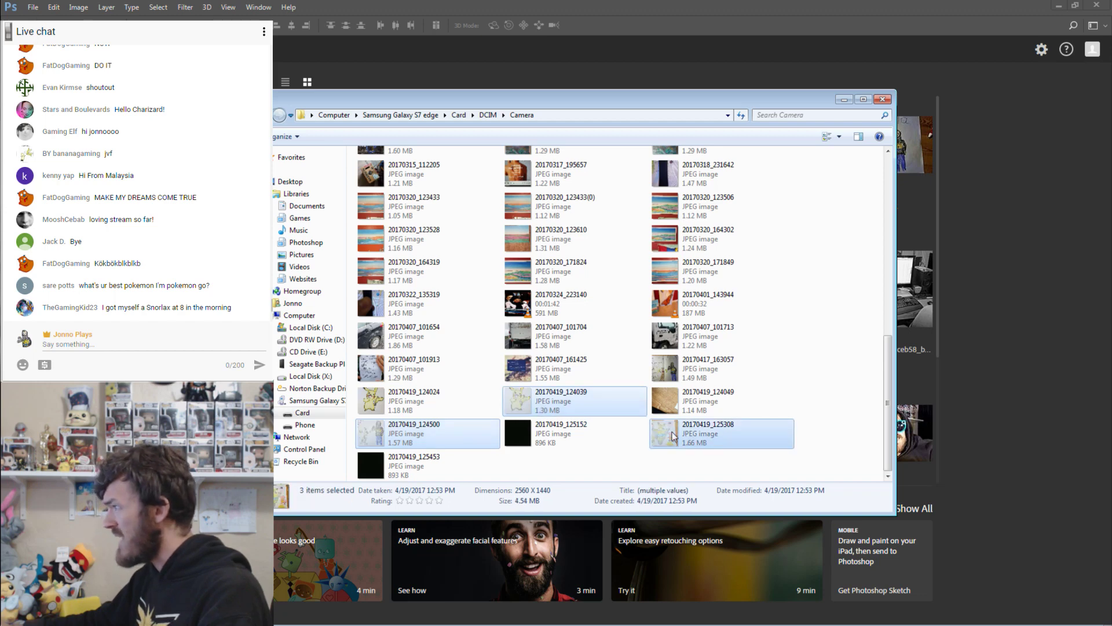
Select the three copied 20170419 photos in the Videos library and return to Photoshop.
{"action": "left_click", "coordinate": [315, 270]}
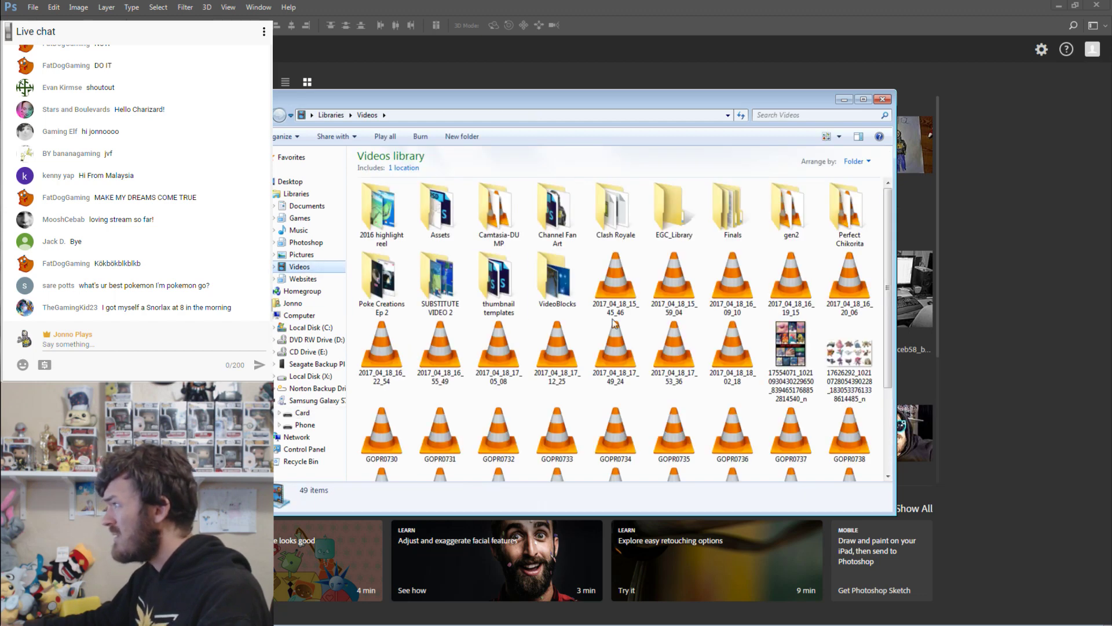
{"action": "left_click", "coordinate": [668, 342]}
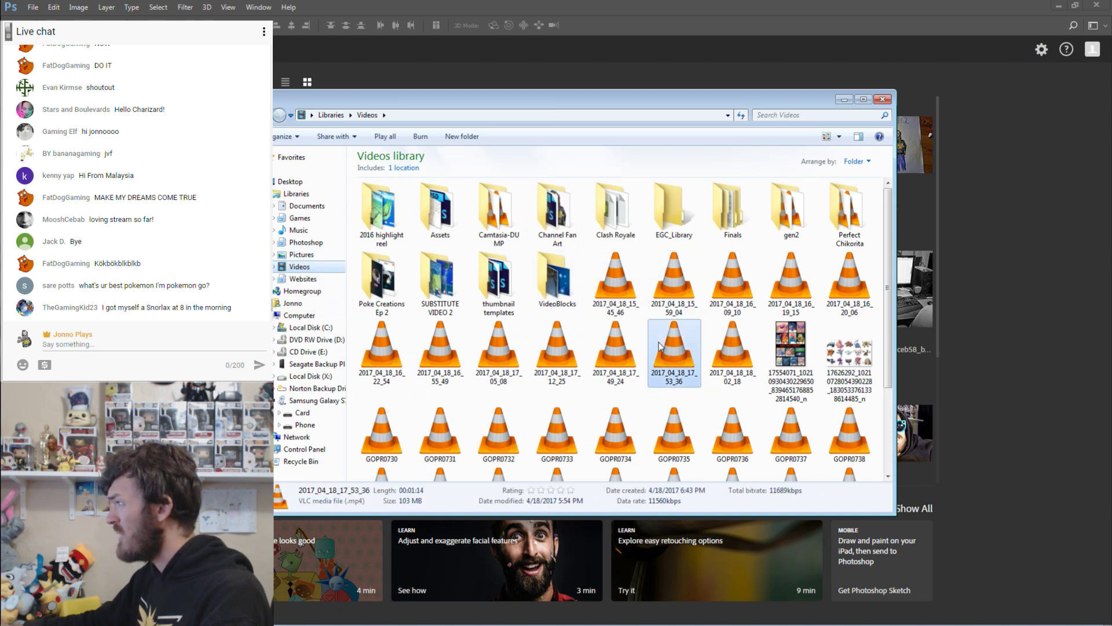
{"action": "left_click", "coordinate": [383, 440]}
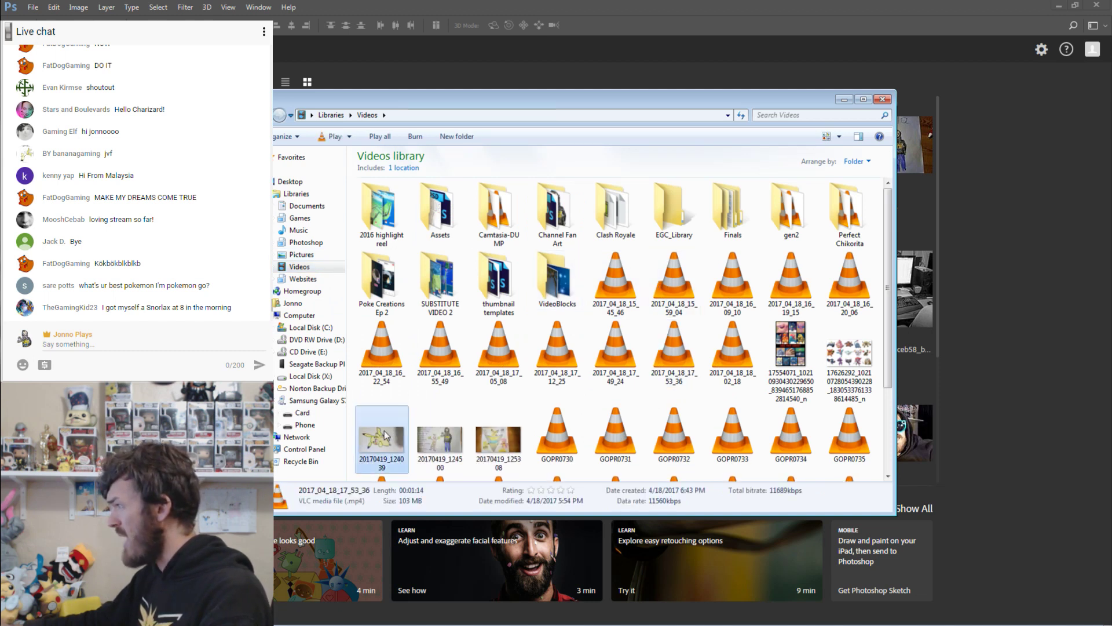
{"action": "left_click", "coordinate": [440, 440], "text": "ctrl"}
{"action": "left_click", "coordinate": [502, 444], "text": "ctrl"}
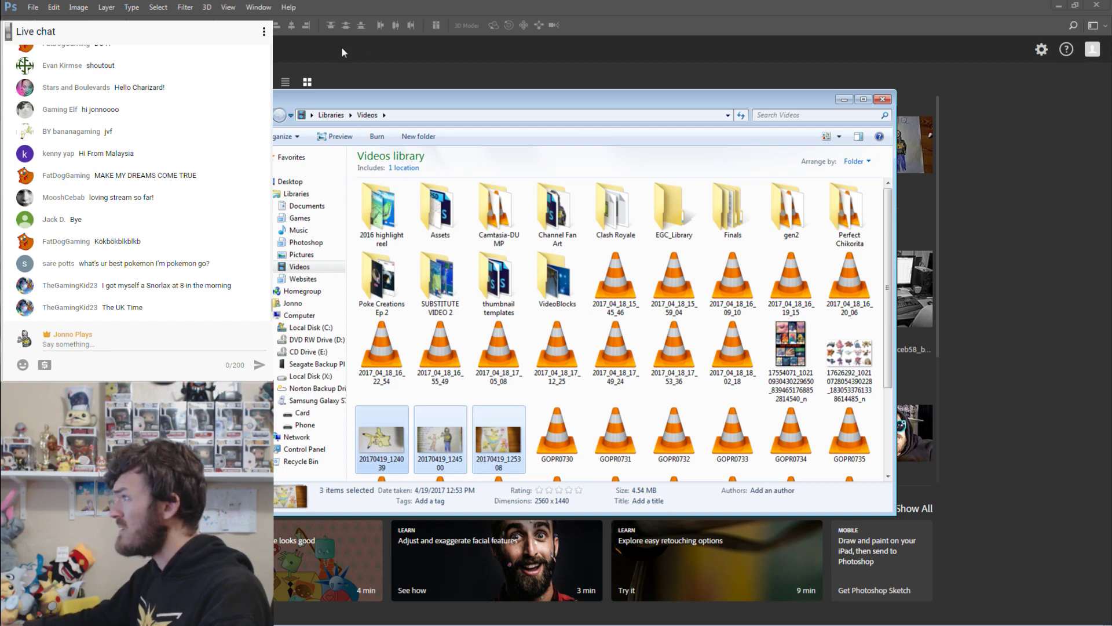
{"action": "left_click", "coordinate": [380, 38]}
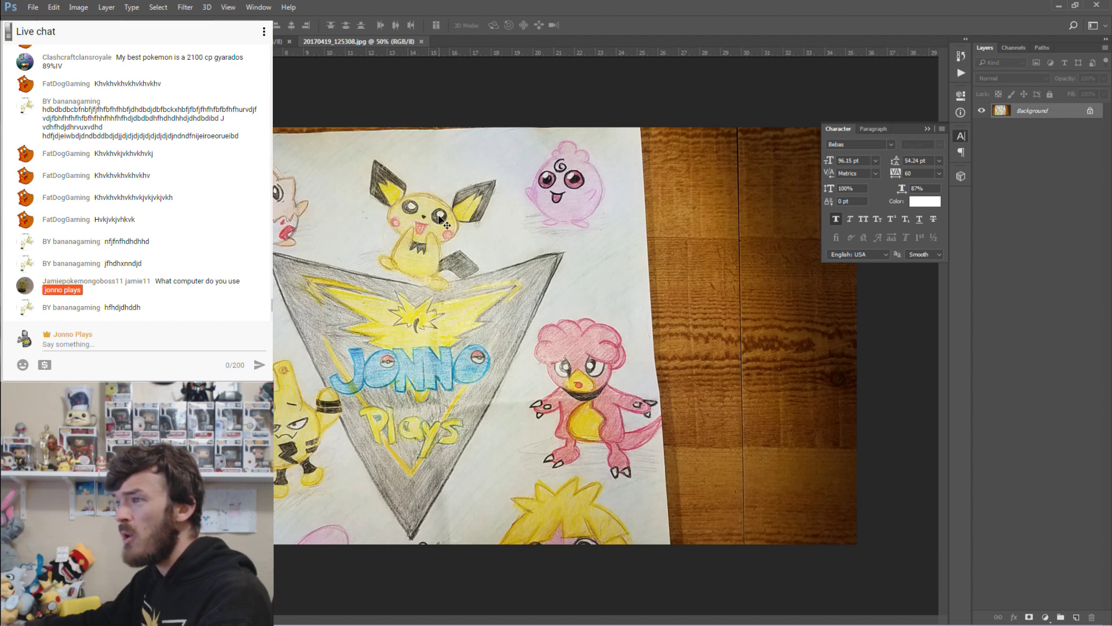
Cycle through the open document tabs with Ctrl+Tab until the Pikachu drawing photo shows.
{"action": "mouse_move", "coordinate": [173, 625]}
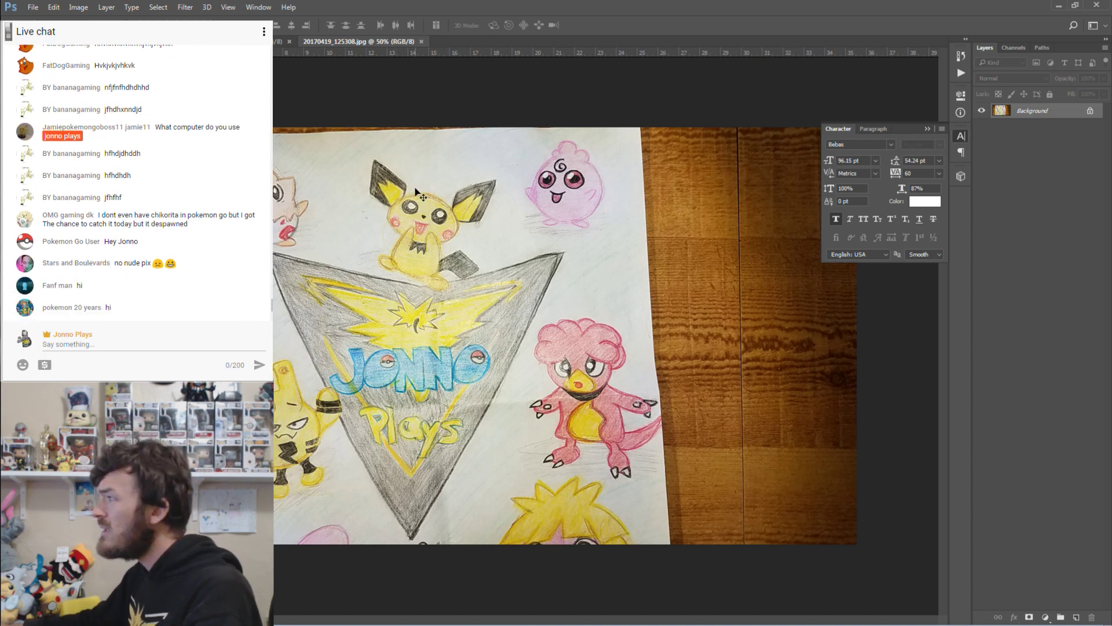
{"action": "key", "text": "ctrl+Tab"}
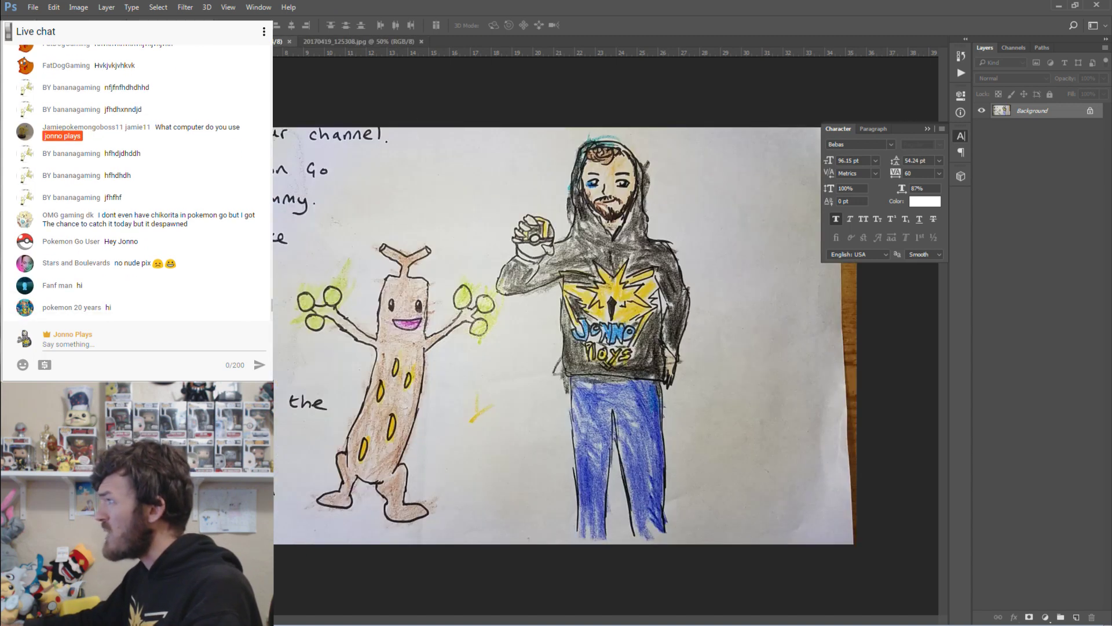
{"action": "key", "text": "ctrl+Tab"}
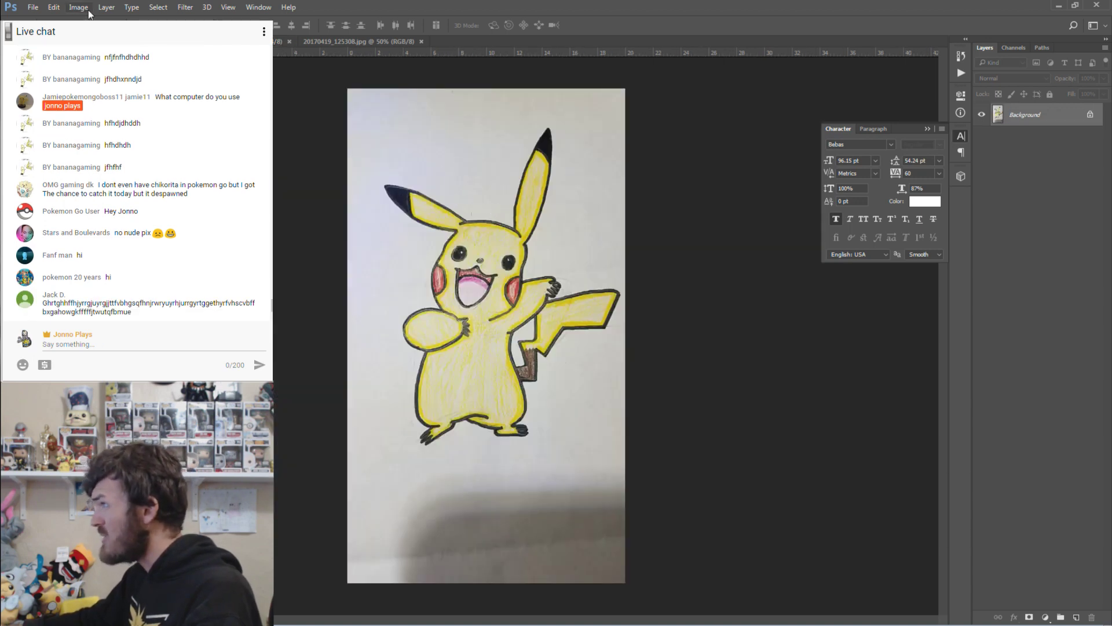
Apply Auto Tone and compare the adjusted History states against the original opened photo.
{"action": "key", "text": "shift+ctrl+l"}
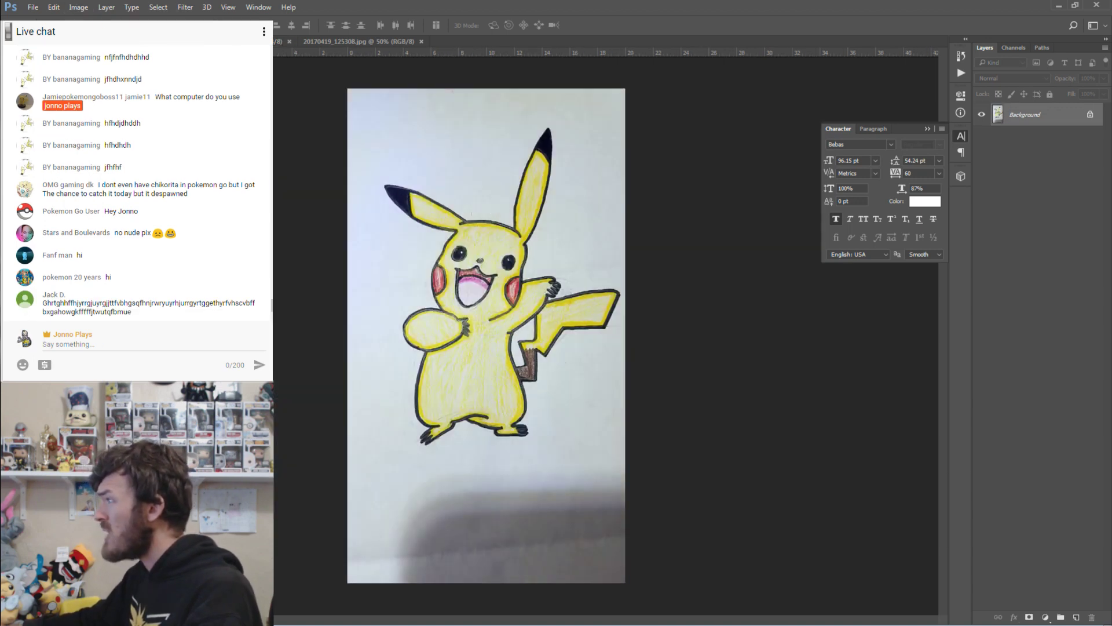
{"action": "left_click", "coordinate": [76, 7]}
{"action": "left_click", "coordinate": [77, 8]}
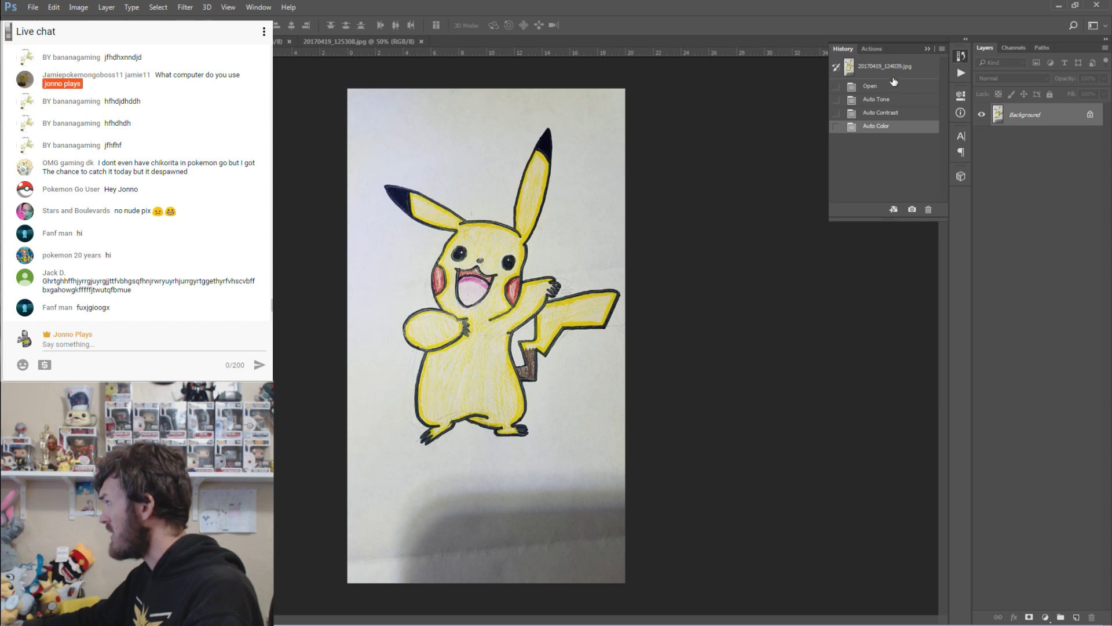
{"action": "left_click", "coordinate": [877, 87]}
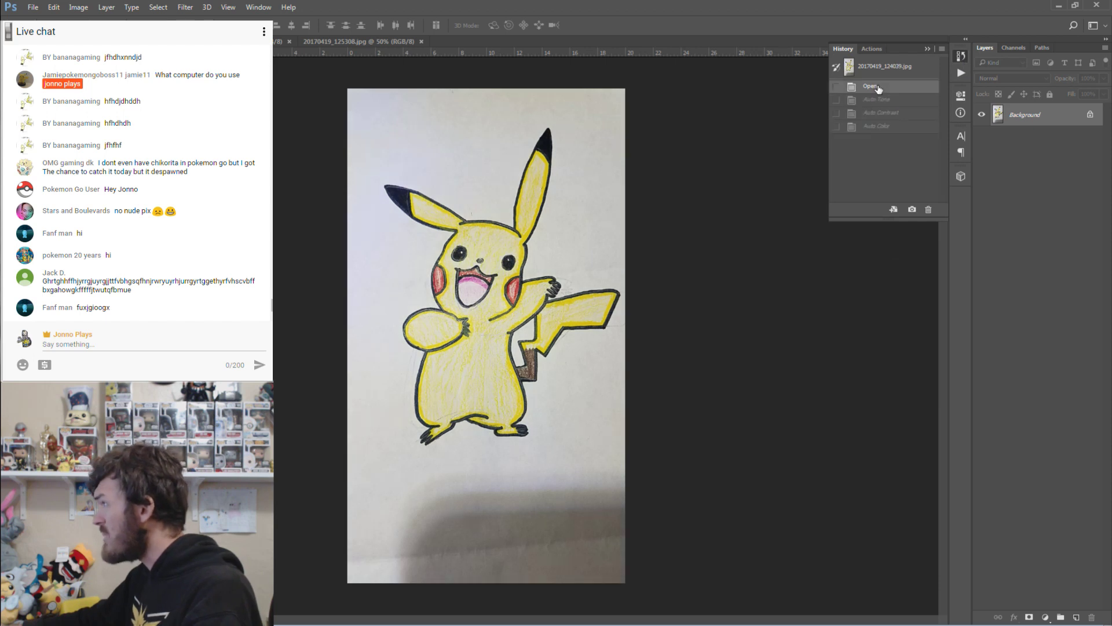
{"action": "left_click", "coordinate": [872, 127]}
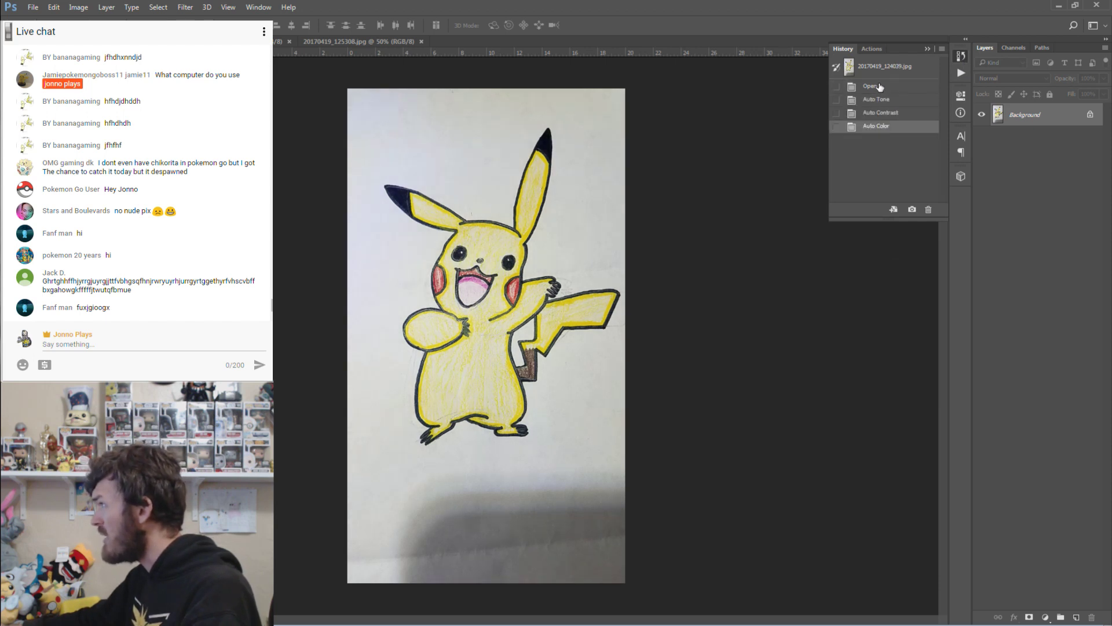
{"action": "left_click", "coordinate": [880, 87]}
{"action": "left_click", "coordinate": [878, 126]}
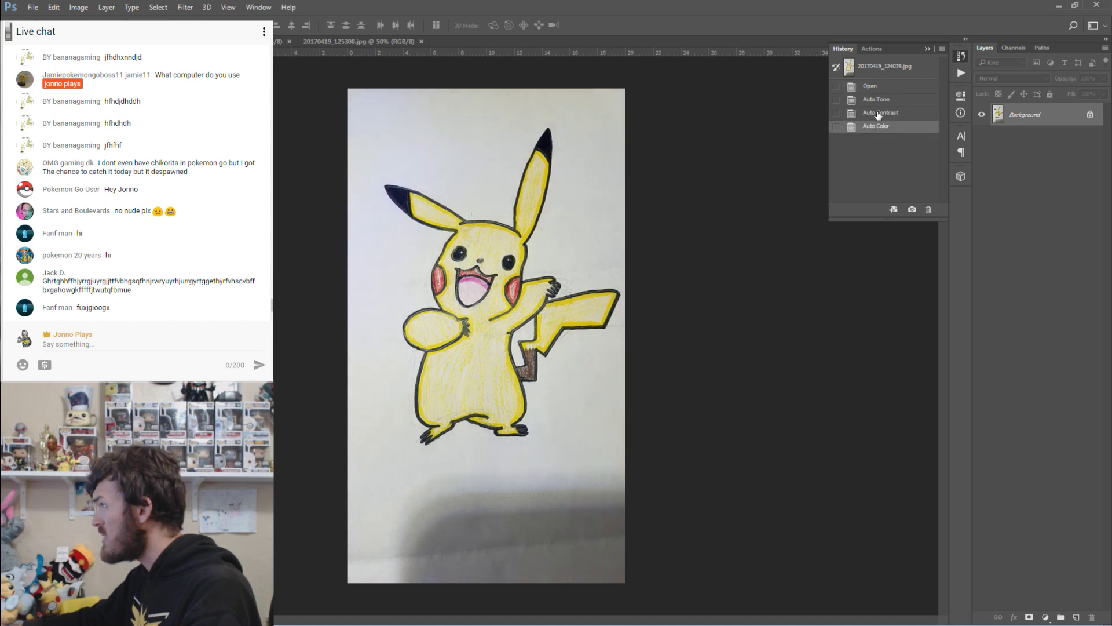
{"action": "left_click", "coordinate": [877, 114]}
{"action": "left_click", "coordinate": [879, 103]}
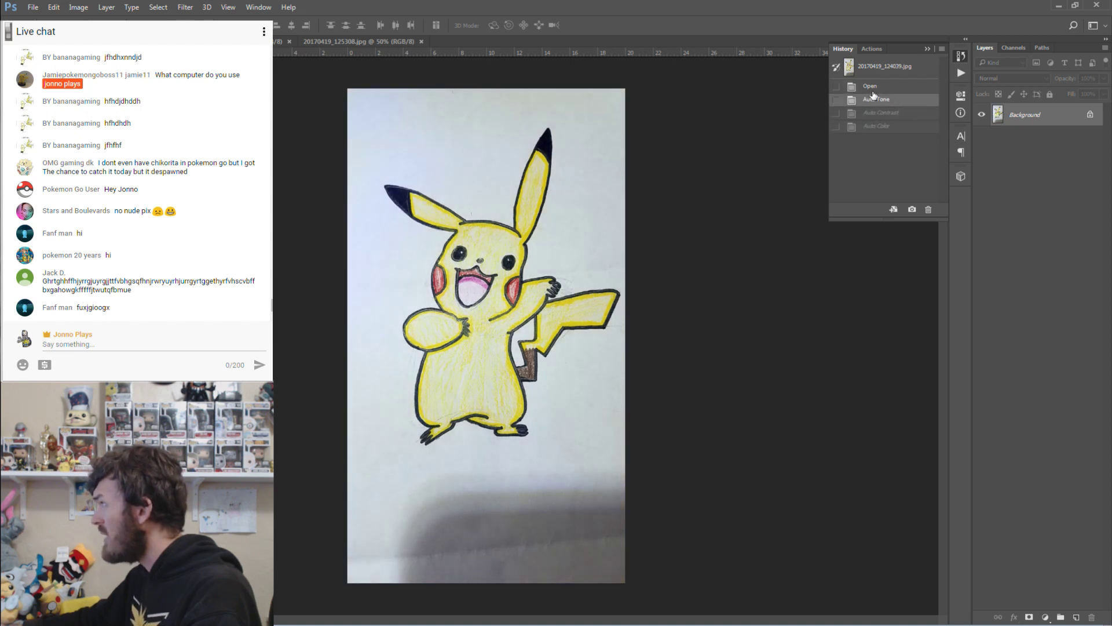
{"action": "left_click", "coordinate": [874, 87]}
Reapply Auto Contrast and Auto Tone, then check the result against the original.
{"action": "left_click", "coordinate": [79, 7]}
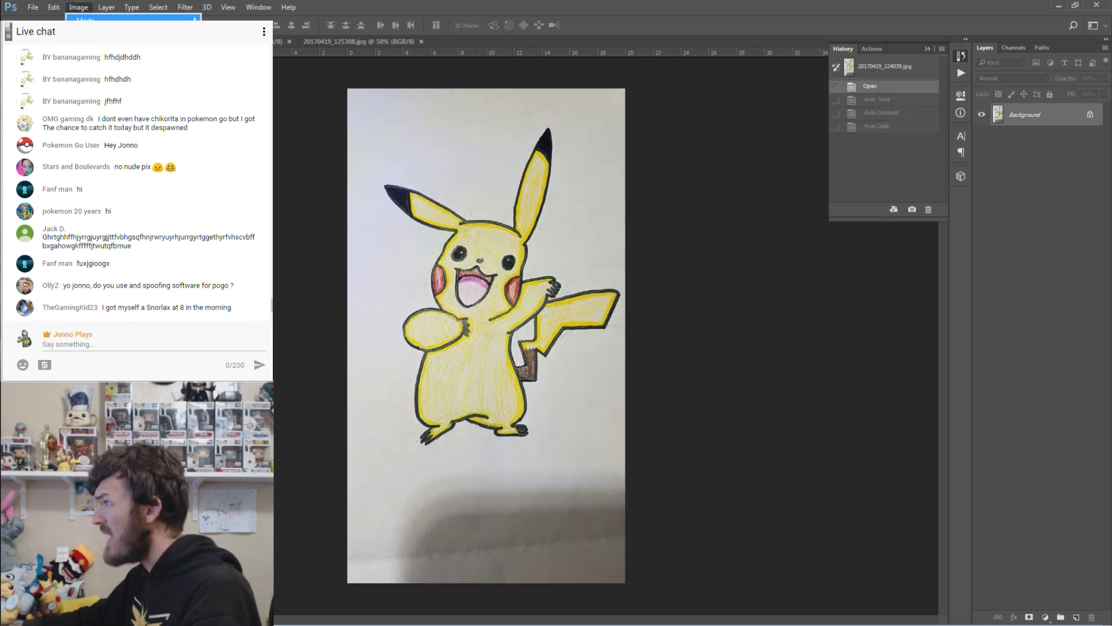
{"action": "key", "text": "ctrl+alt+shift+l"}
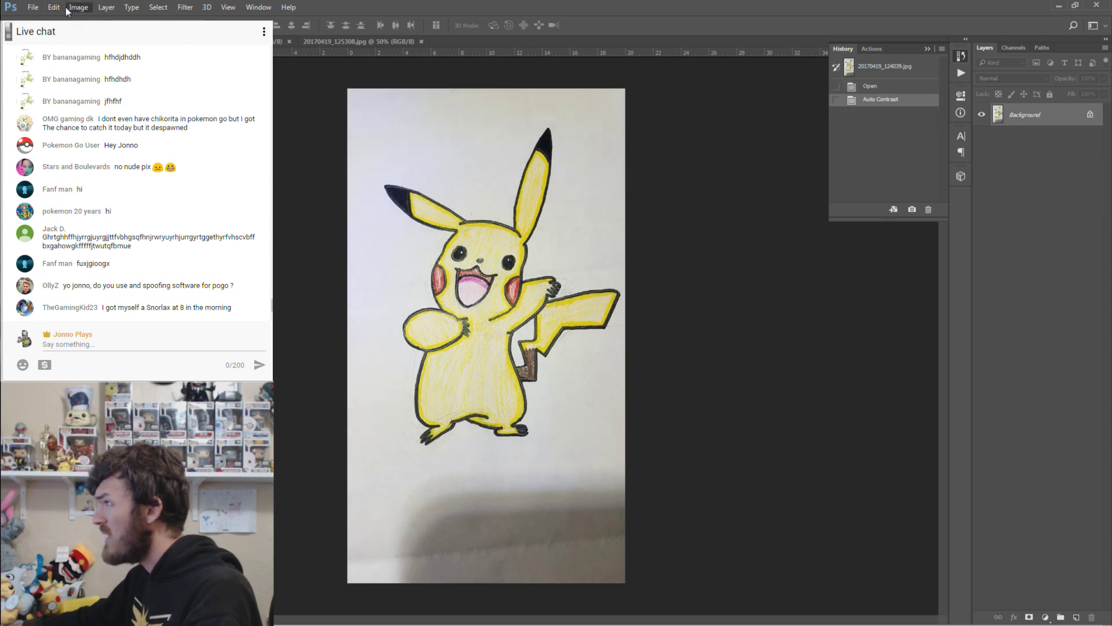
{"action": "key", "text": "ctrl+shift+l"}
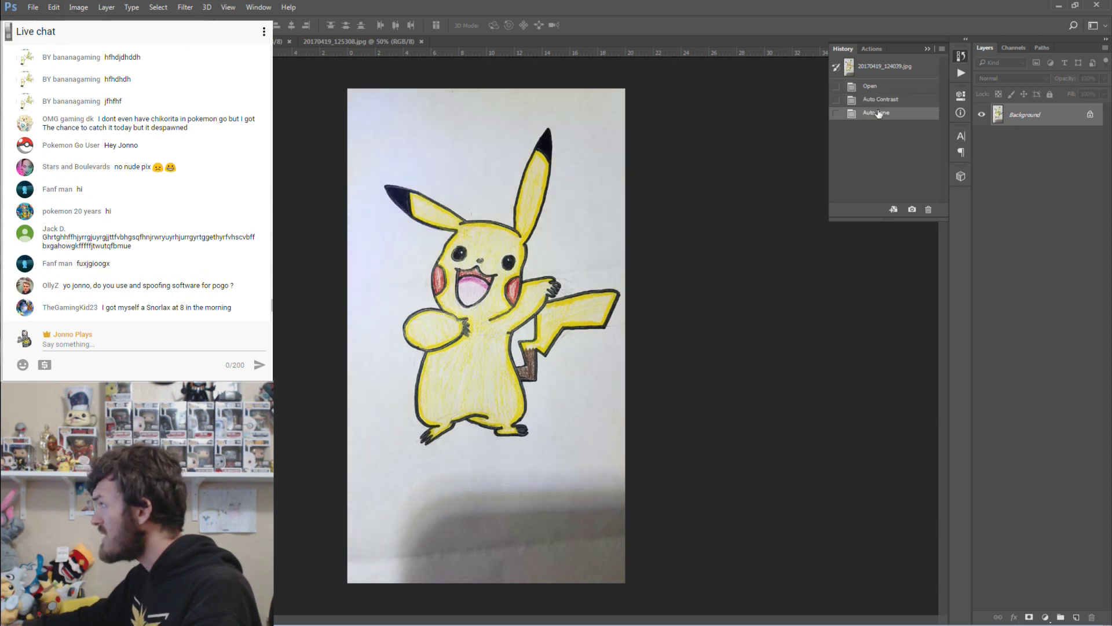
{"action": "left_click", "coordinate": [879, 101]}
{"action": "left_click", "coordinate": [872, 87]}
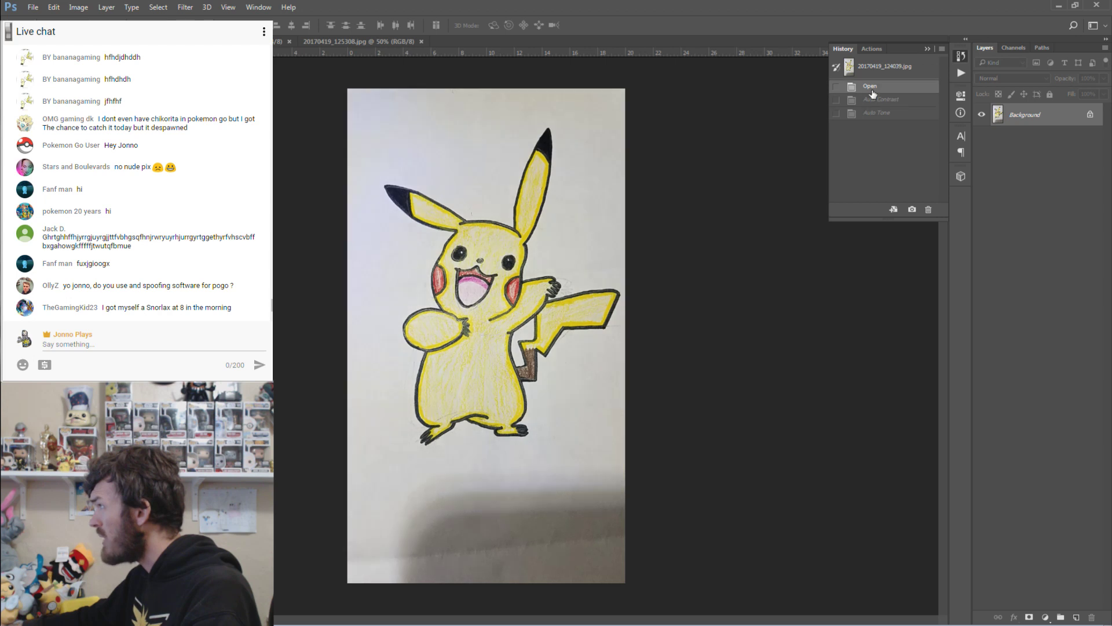
{"action": "left_click", "coordinate": [876, 114]}
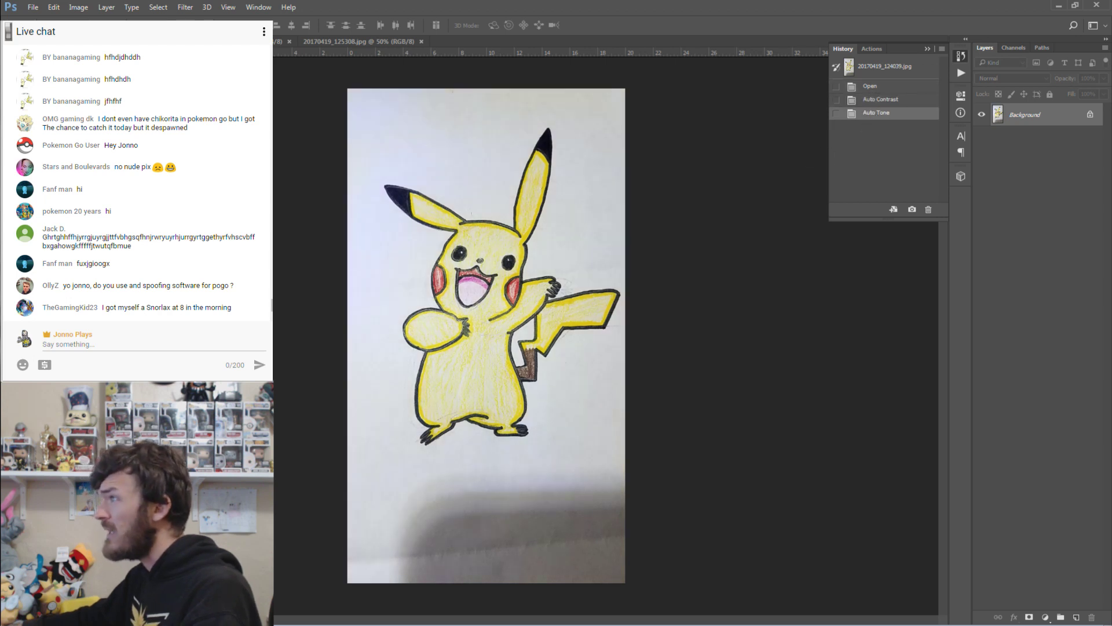
Magic Wand the white paper, convert Background to Layer 0, and delete the selection to transparency.
{"action": "key", "text": "w"}
{"action": "left_click", "coordinate": [406, 242]}
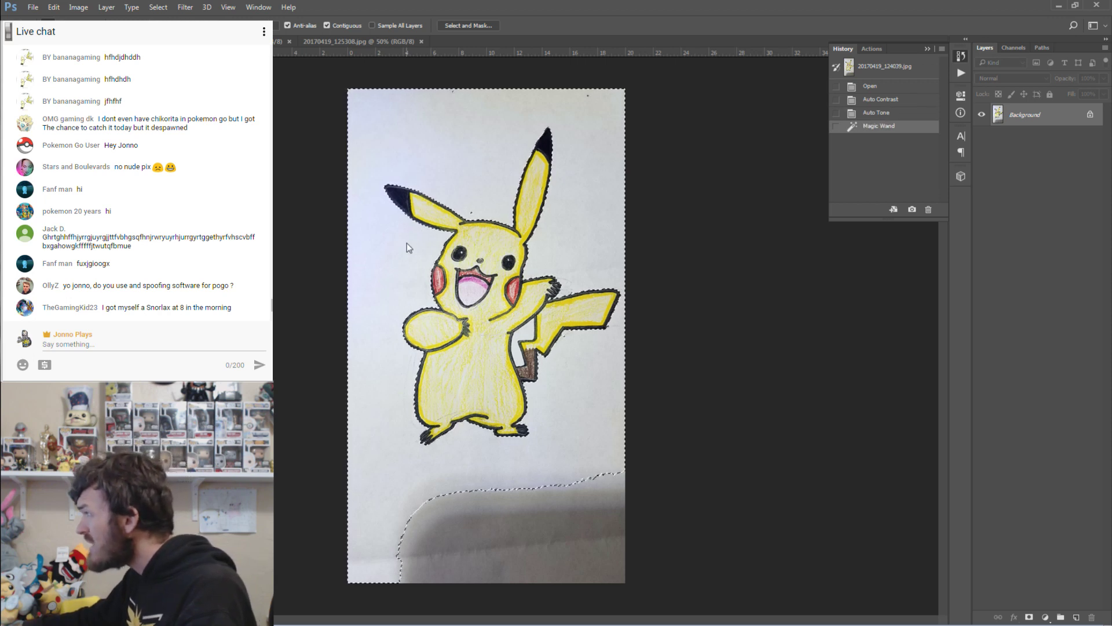
{"action": "right_click", "coordinate": [1040, 116]}
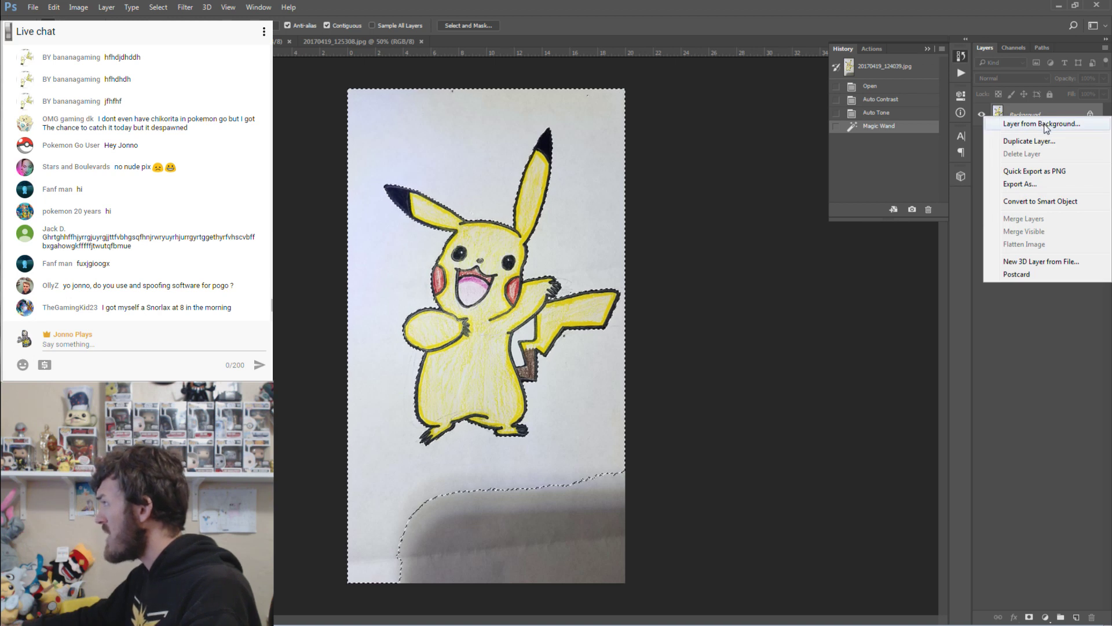
{"action": "left_click", "coordinate": [1043, 124]}
{"action": "left_click", "coordinate": [732, 182]}
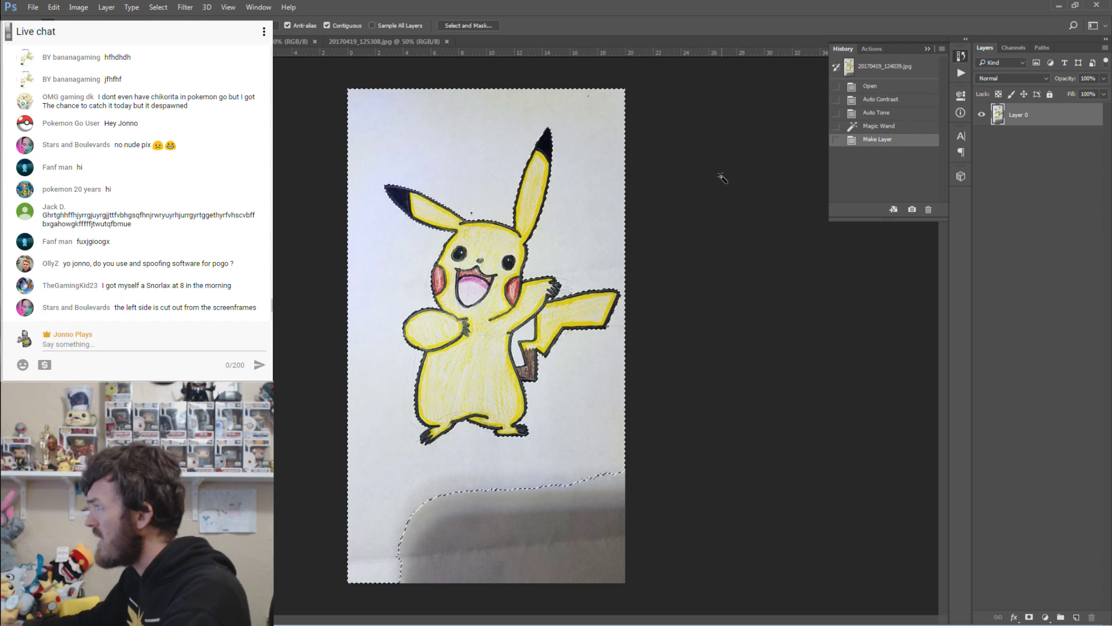
{"action": "key", "text": "Delete"}
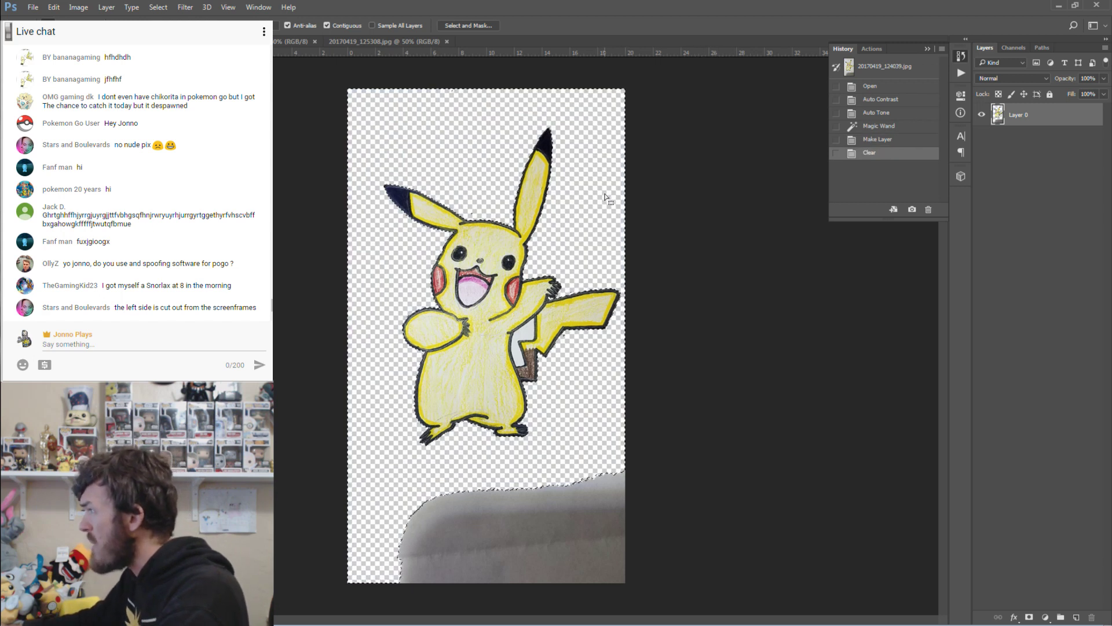
{"action": "key", "text": "ctrl+d"}
Clear the white gap beside the arm and the grey area at the bottom.
{"action": "left_click", "coordinate": [532, 333]}
{"action": "key", "text": "Delete"}
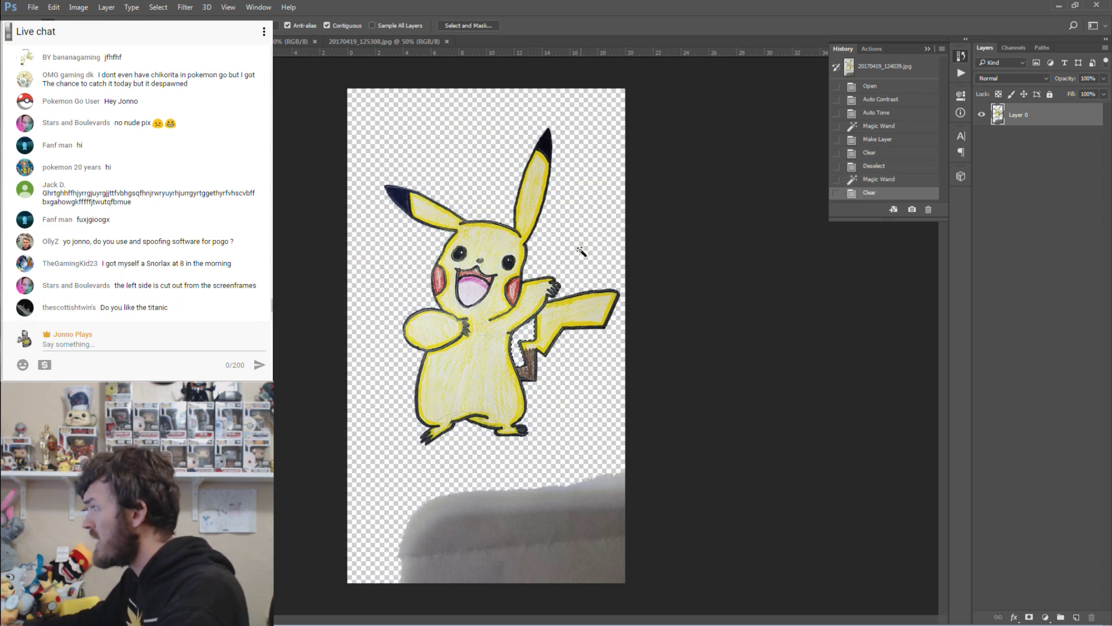
{"action": "left_click", "coordinate": [568, 506]}
{"action": "key", "text": "Delete"}
{"action": "left_click", "coordinate": [590, 449]}
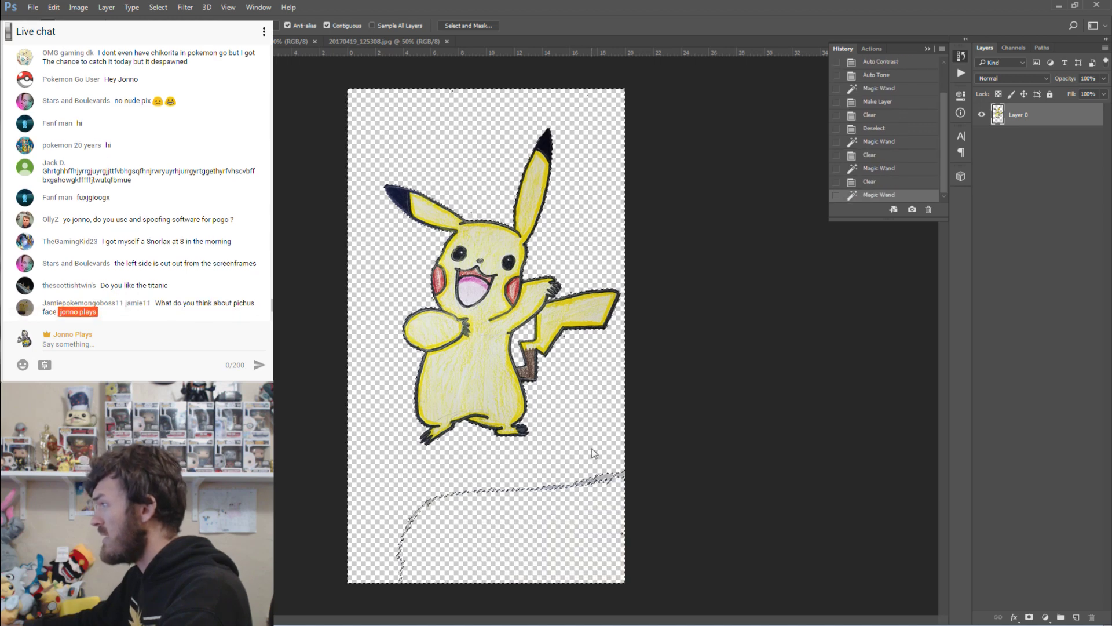
{"action": "key", "text": "ctrl+d"}
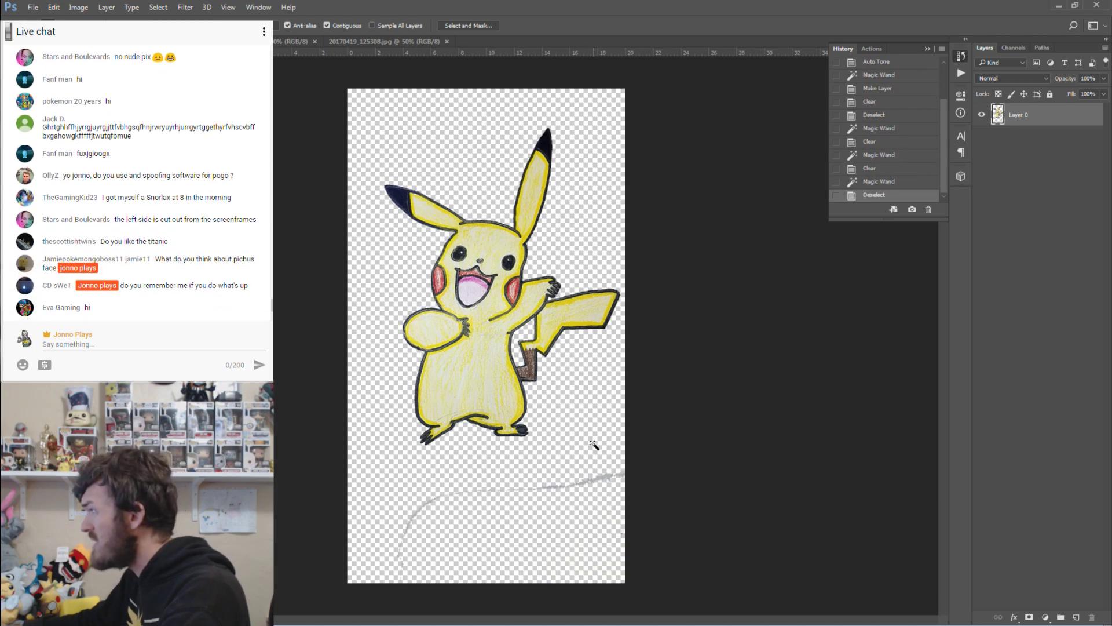
{"action": "left_click", "coordinate": [573, 153]}
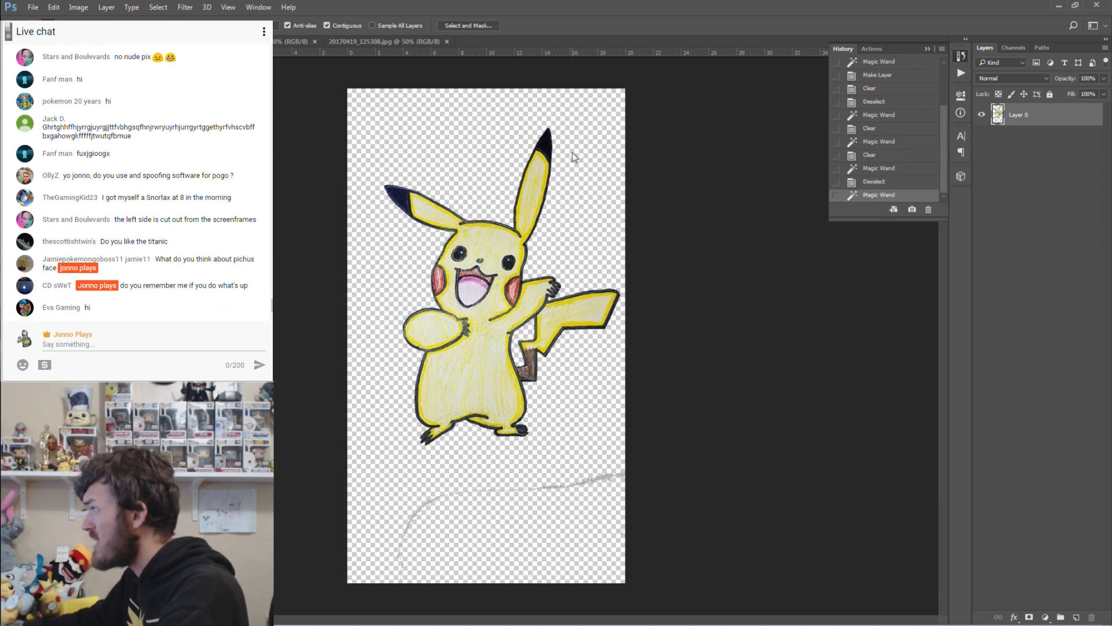
{"action": "key", "text": "ctrl+d"}
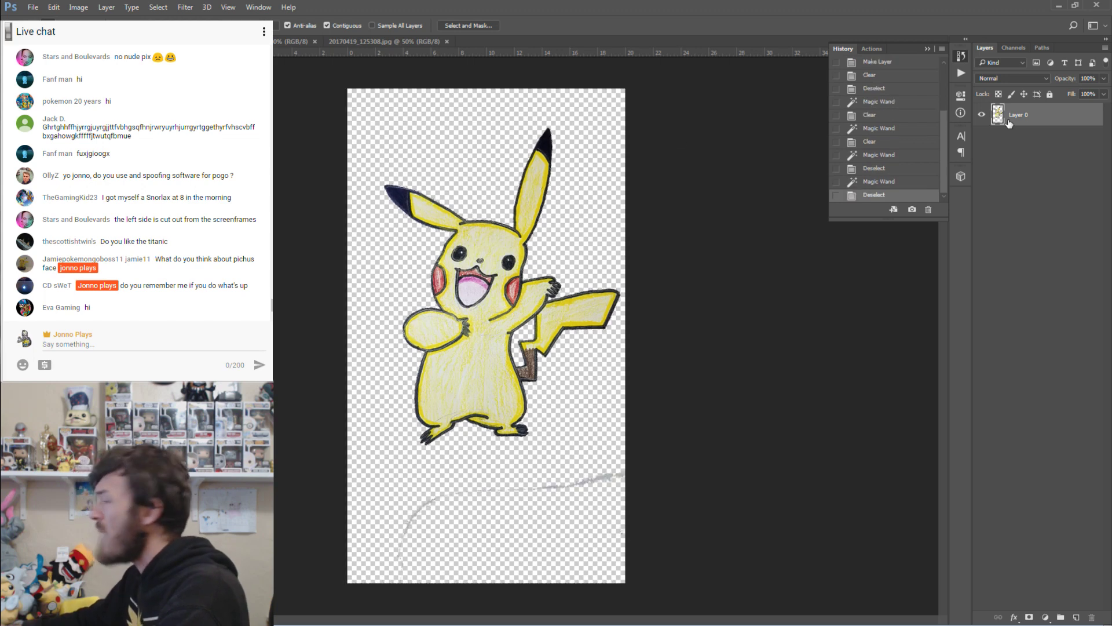
Add a 27 px black Stroke to Layer 0 through Blending Options.
{"action": "right_click", "coordinate": [1020, 123]}
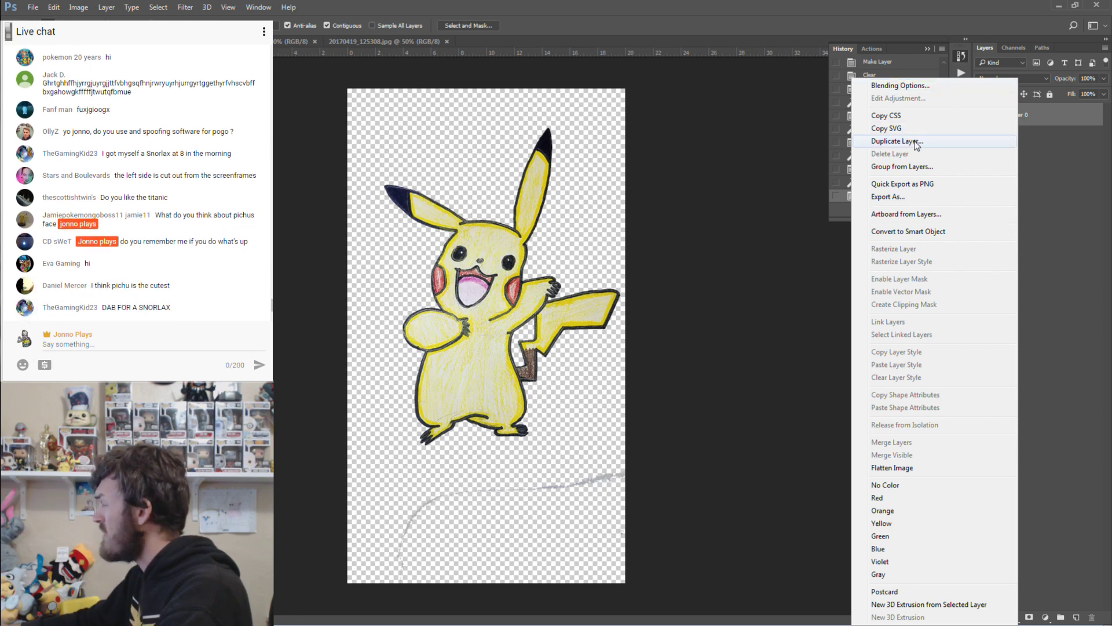
{"action": "left_click", "coordinate": [899, 87]}
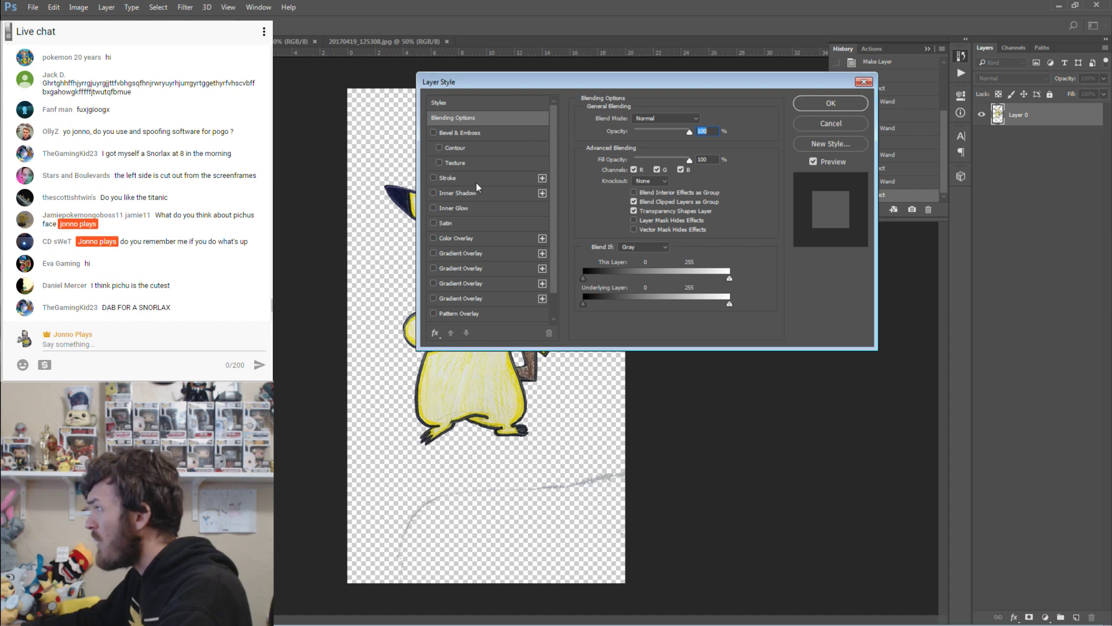
{"action": "left_click", "coordinate": [461, 177]}
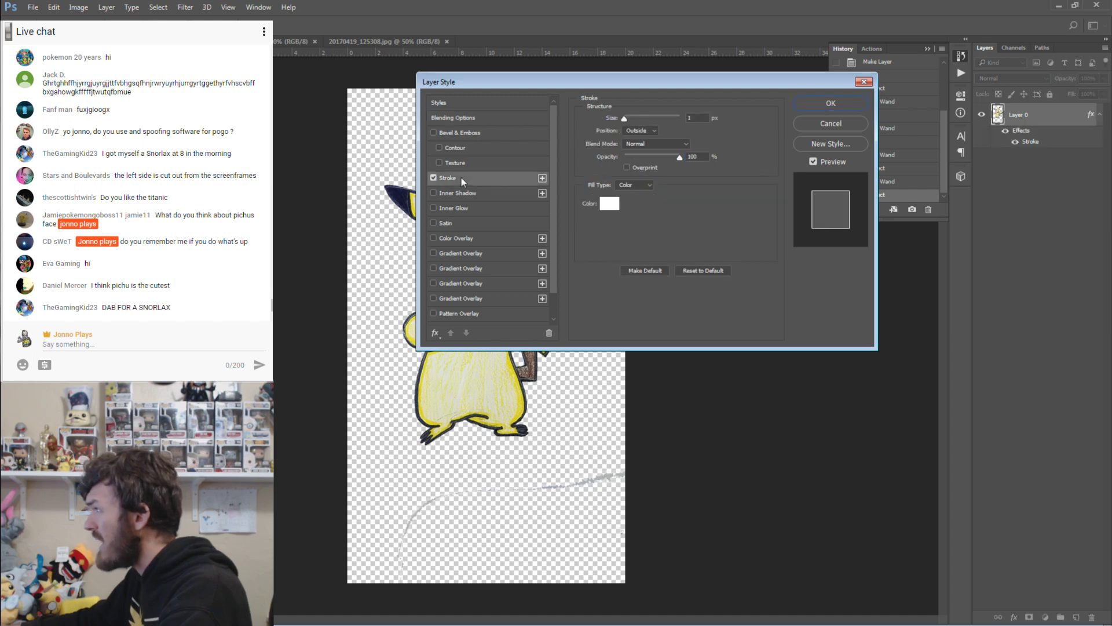
{"action": "left_click", "coordinate": [693, 119]}
{"action": "scroll", "coordinate": [693, 119], "scroll_direction": "up", "scroll_amount": 20}
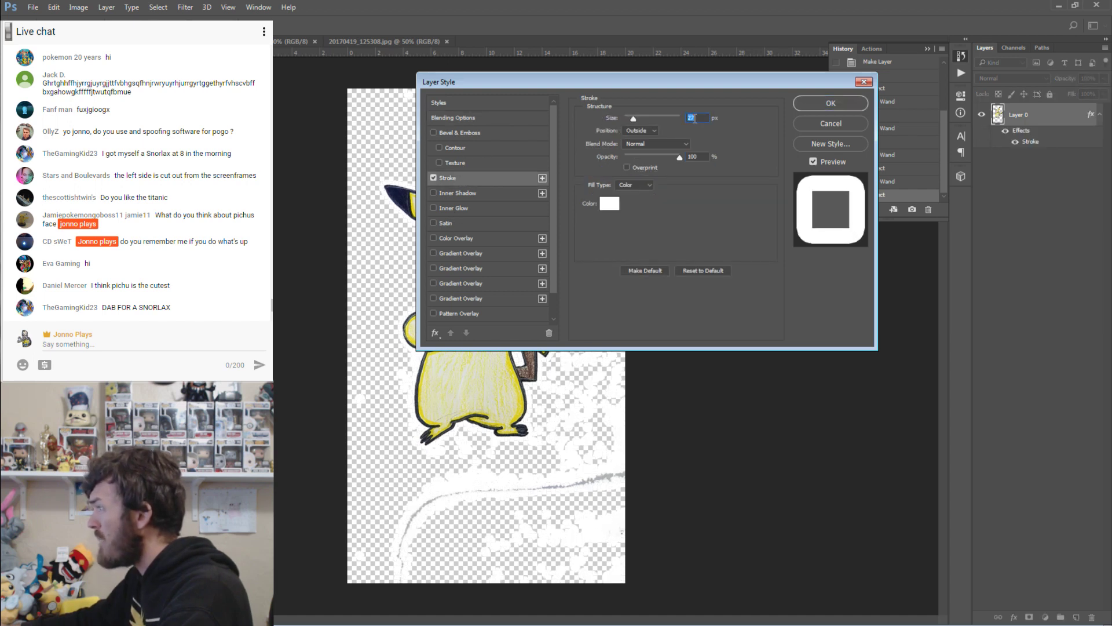
{"action": "left_click", "coordinate": [608, 203]}
{"action": "left_click", "coordinate": [623, 500]}
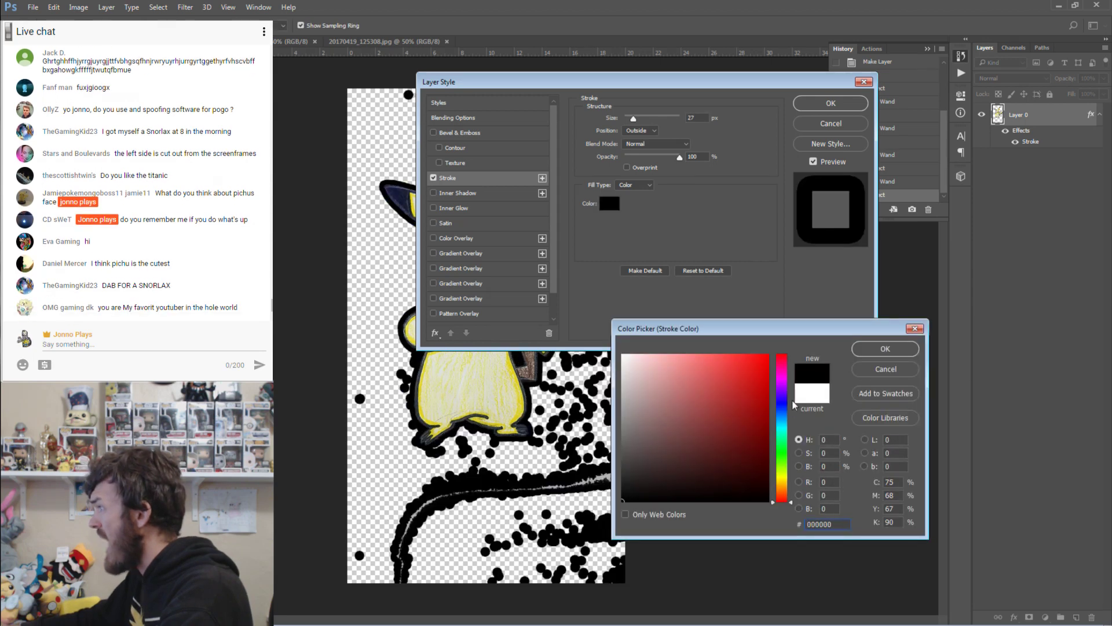
{"action": "left_click", "coordinate": [883, 349]}
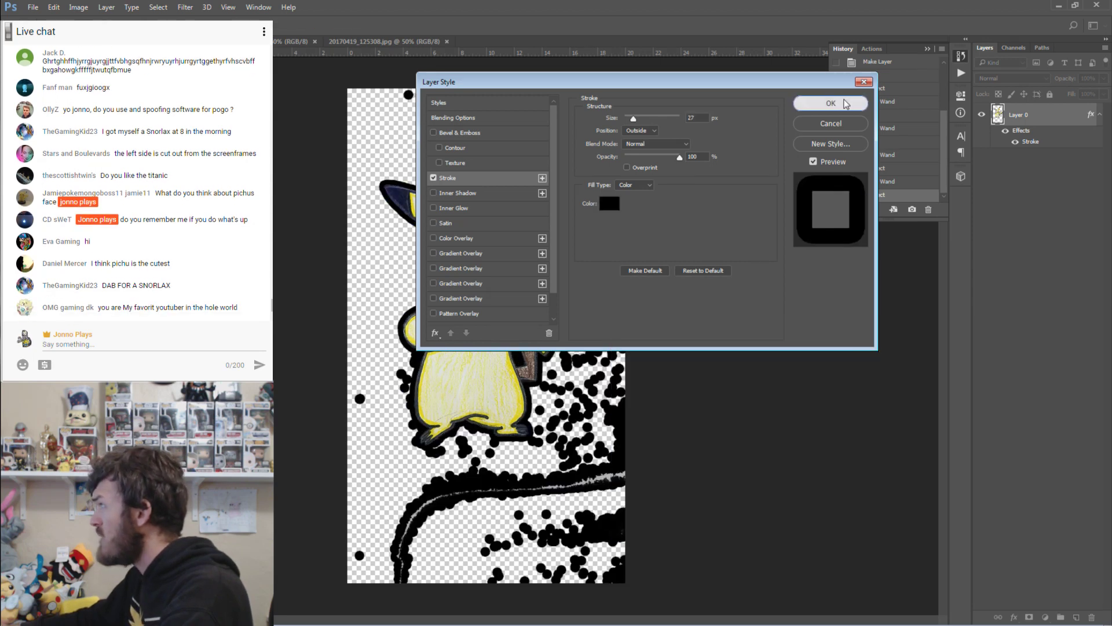
{"action": "left_click", "coordinate": [830, 104]}
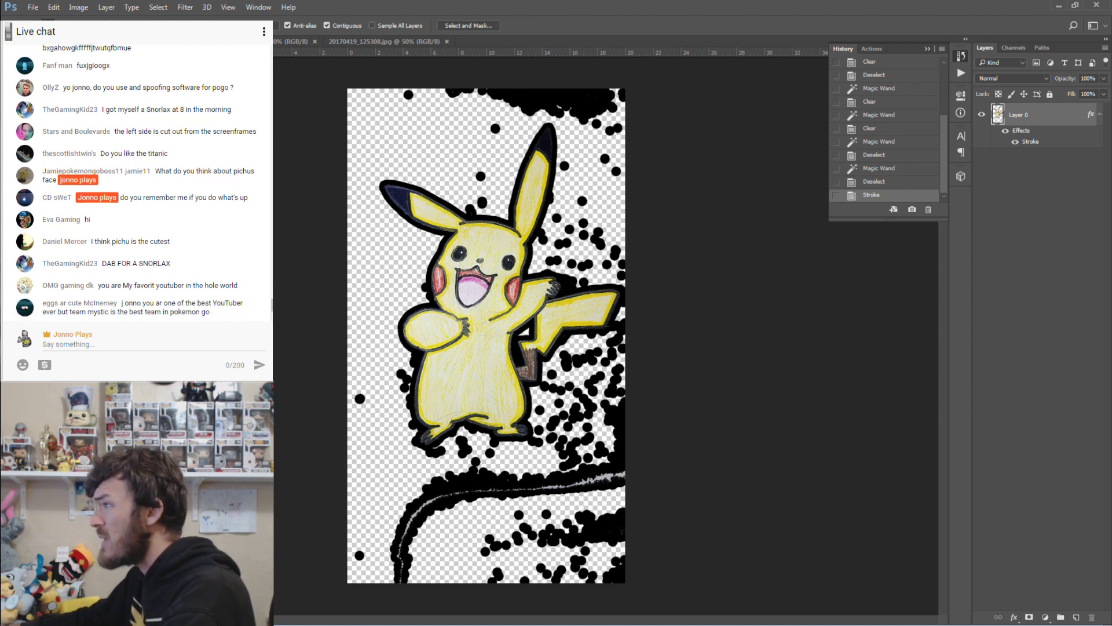
Erase the stray black dots beside Pikachu's ear and raised hand with the Eraser.
{"action": "key", "text": "e"}
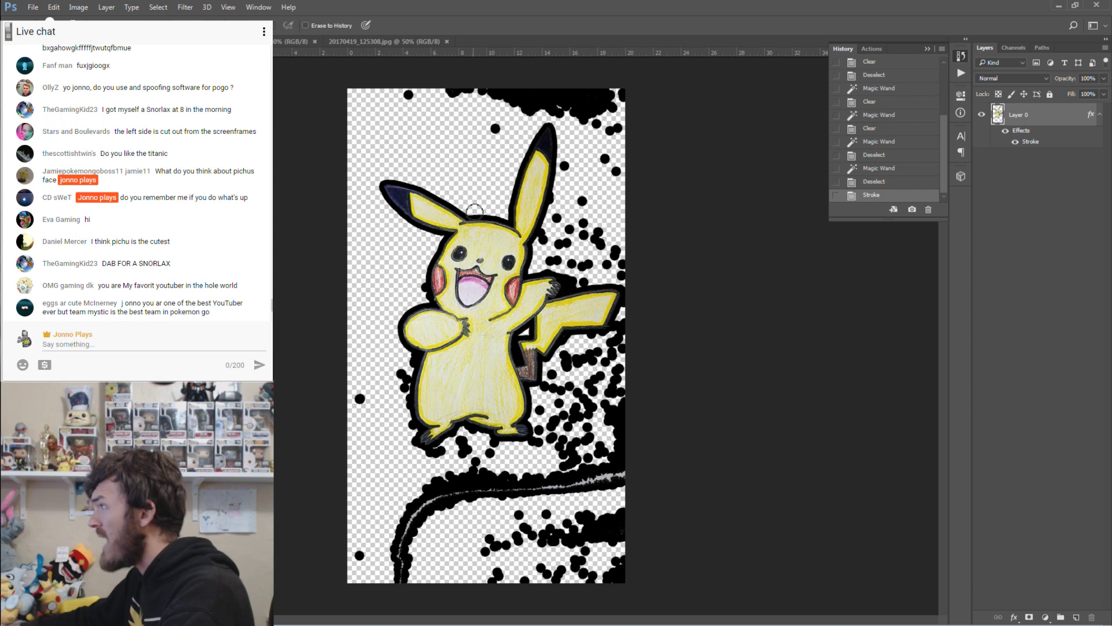
{"action": "left_click", "coordinate": [472, 195]}
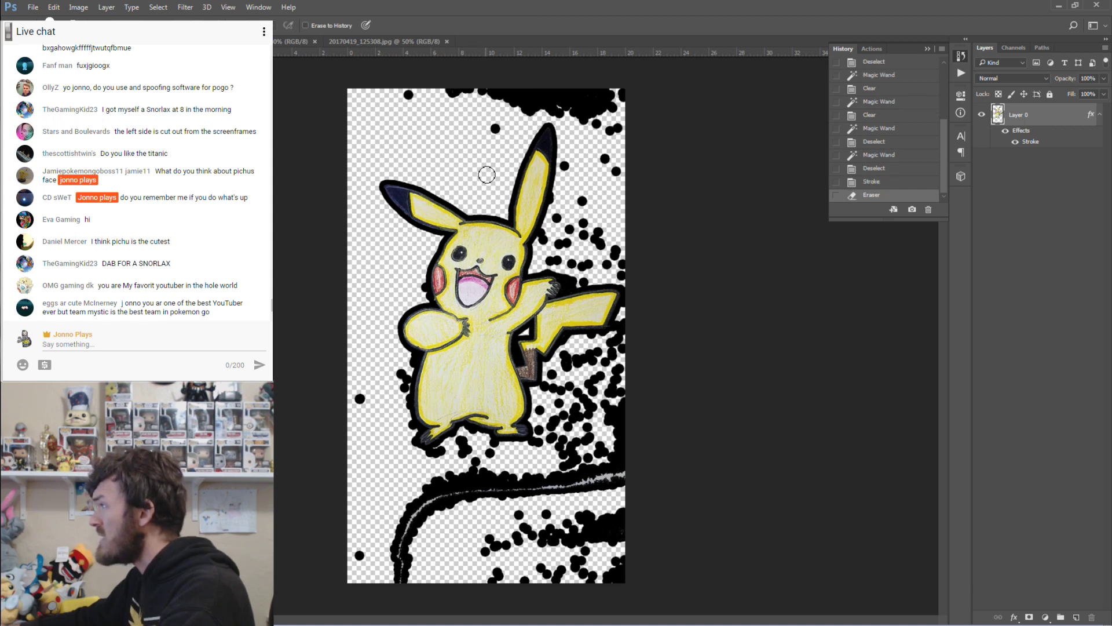
{"action": "double_click", "coordinate": [1031, 142]}
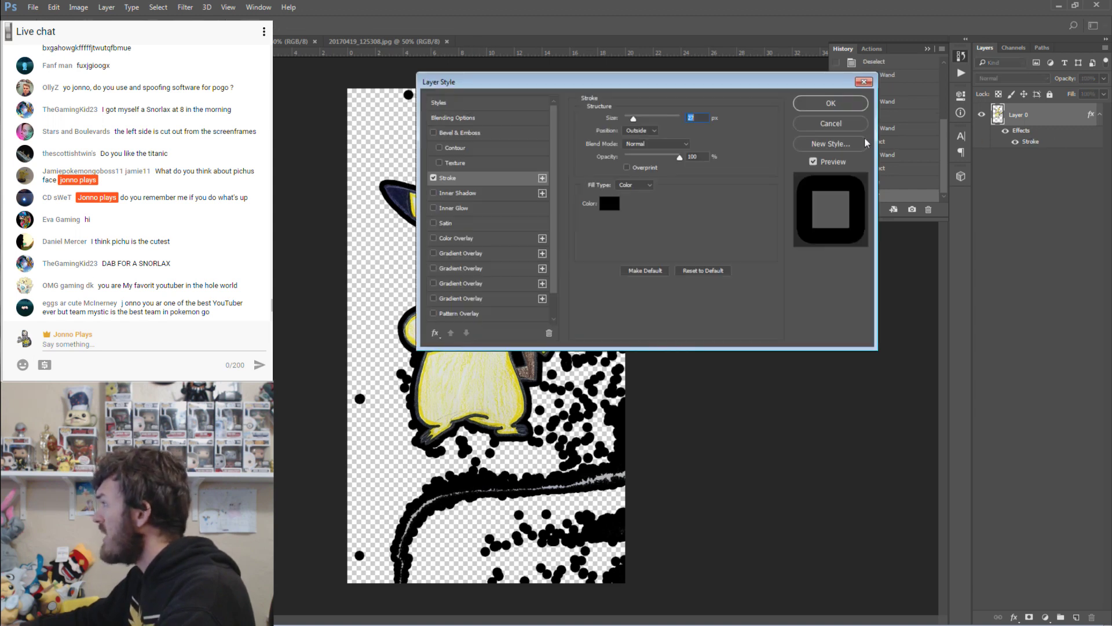
{"action": "left_click", "coordinate": [843, 104]}
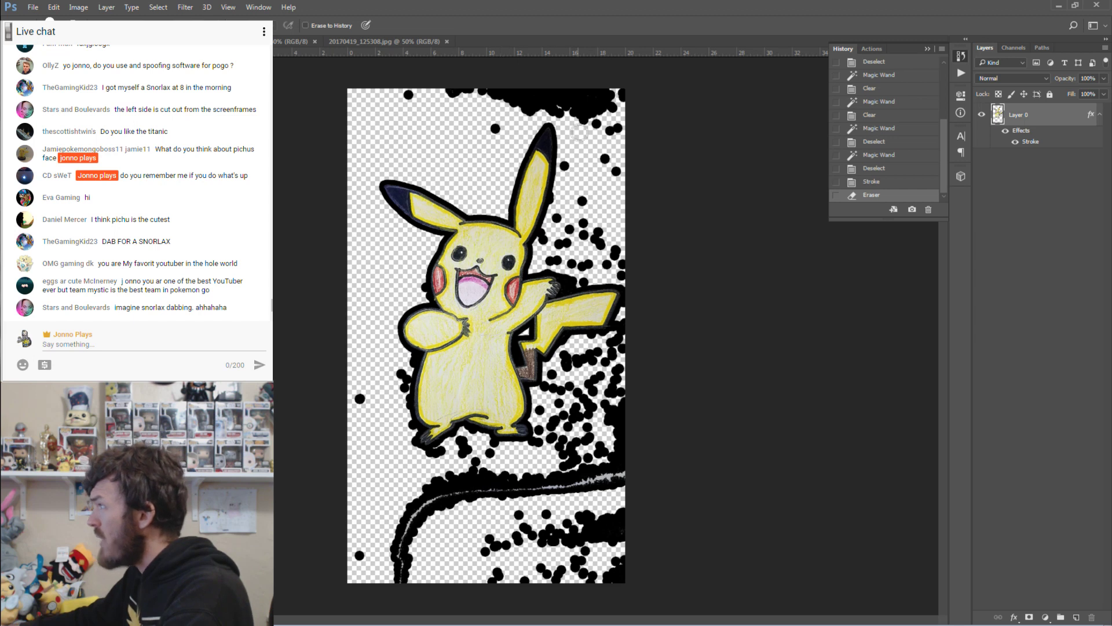
{"action": "left_click", "coordinate": [566, 169]}
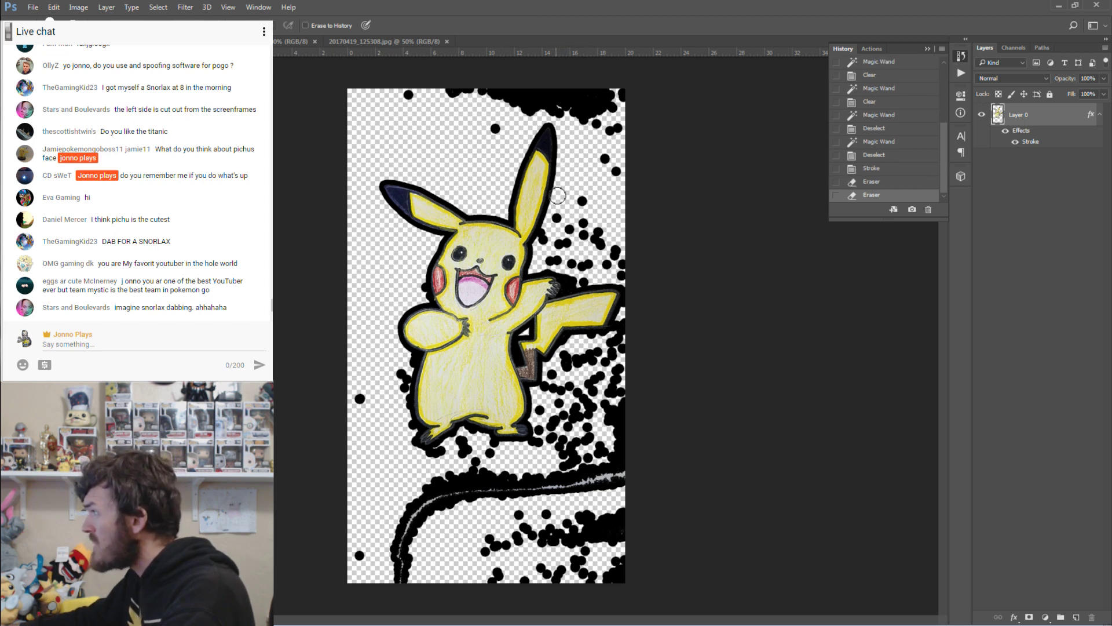
{"action": "left_click", "coordinate": [558, 195]}
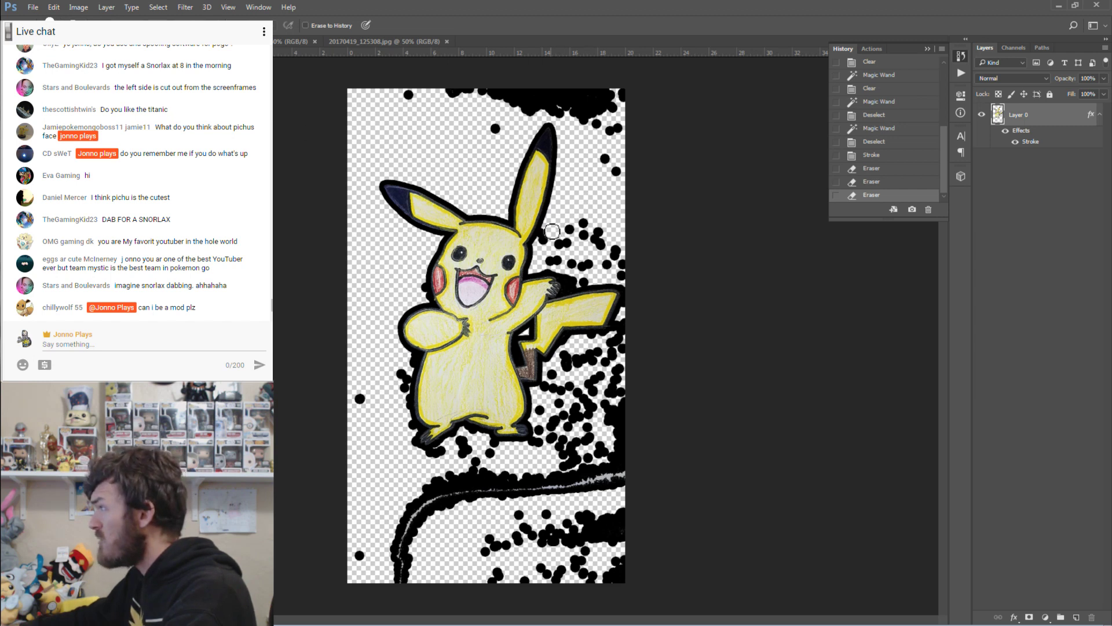
{"action": "mouse_move", "coordinate": [552, 231]}
{"action": "left_mouse_down"}
{"action": "mouse_move", "coordinate": [563, 246]}
{"action": "mouse_move", "coordinate": [588, 235]}
{"action": "mouse_move", "coordinate": [610, 253]}
{"action": "mouse_move", "coordinate": [565, 265]}
{"action": "mouse_move", "coordinate": [594, 269]}
{"action": "mouse_move", "coordinate": [584, 285]}
{"action": "mouse_move", "coordinate": [547, 274]}
{"action": "mouse_move", "coordinate": [571, 292]}
{"action": "left_mouse_up"}
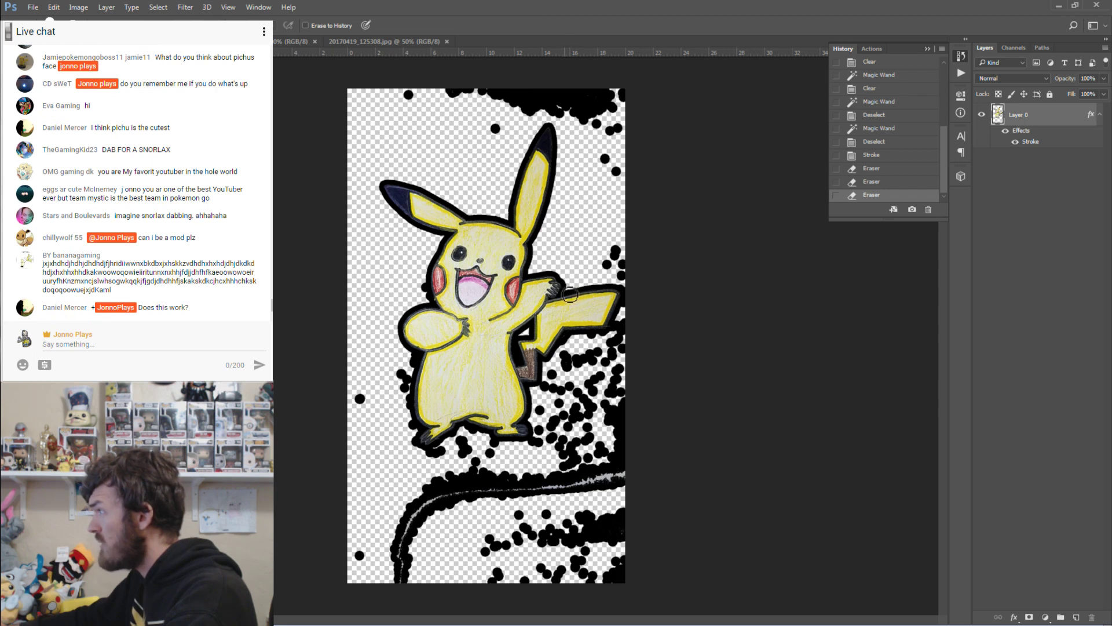
{"action": "mouse_move", "coordinate": [571, 295]}
{"action": "left_mouse_down"}
{"action": "mouse_move", "coordinate": [623, 251]}
{"action": "mouse_move", "coordinate": [625, 279]}
{"action": "left_mouse_up"}
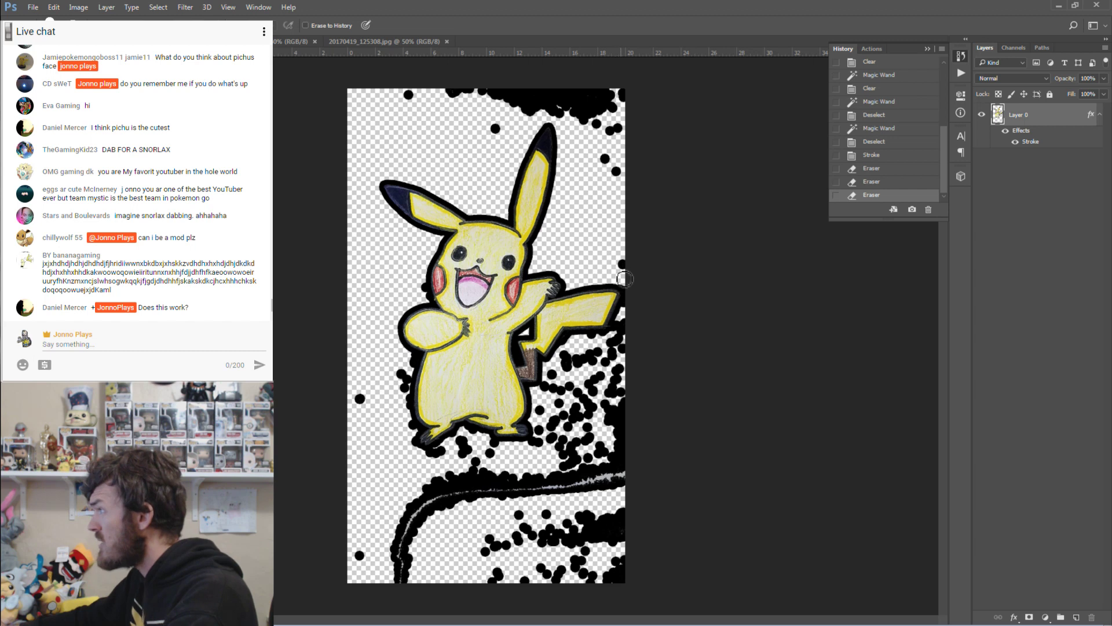
{"action": "left_click", "coordinate": [604, 156]}
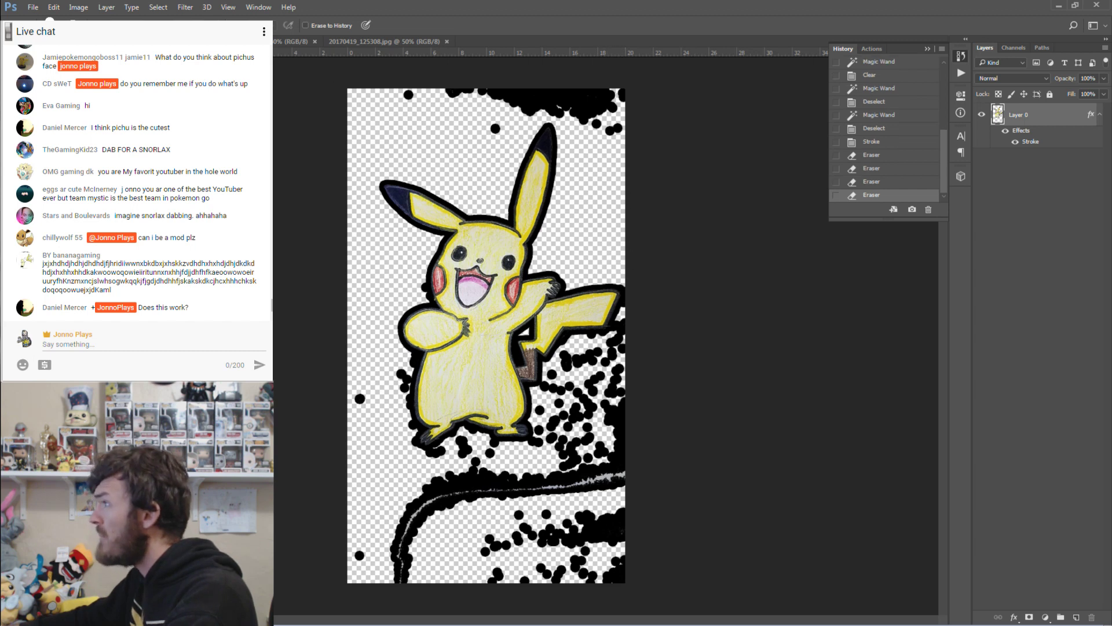
Outline the black blob above Pikachu with the Polygonal Lasso and delete it.
{"action": "key", "text": "l"}
{"action": "left_click", "coordinate": [375, 116]}
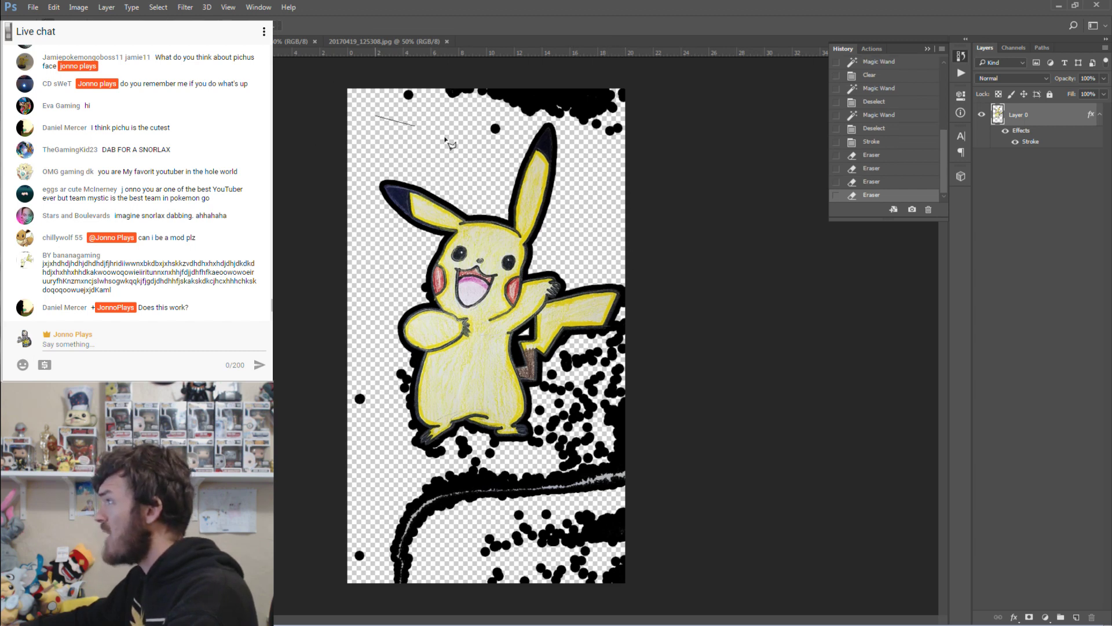
{"action": "left_click", "coordinate": [499, 156]}
{"action": "left_click", "coordinate": [539, 120]}
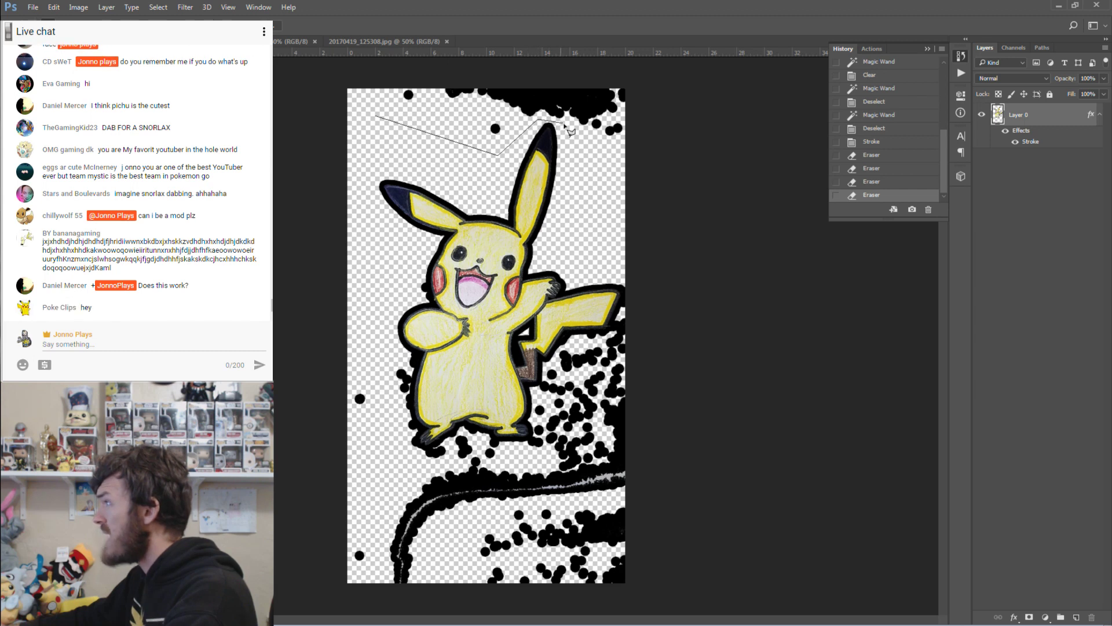
{"action": "left_click", "coordinate": [564, 124]}
{"action": "left_click", "coordinate": [575, 164]}
{"action": "left_click", "coordinate": [671, 176]}
{"action": "left_click", "coordinate": [632, 74]}
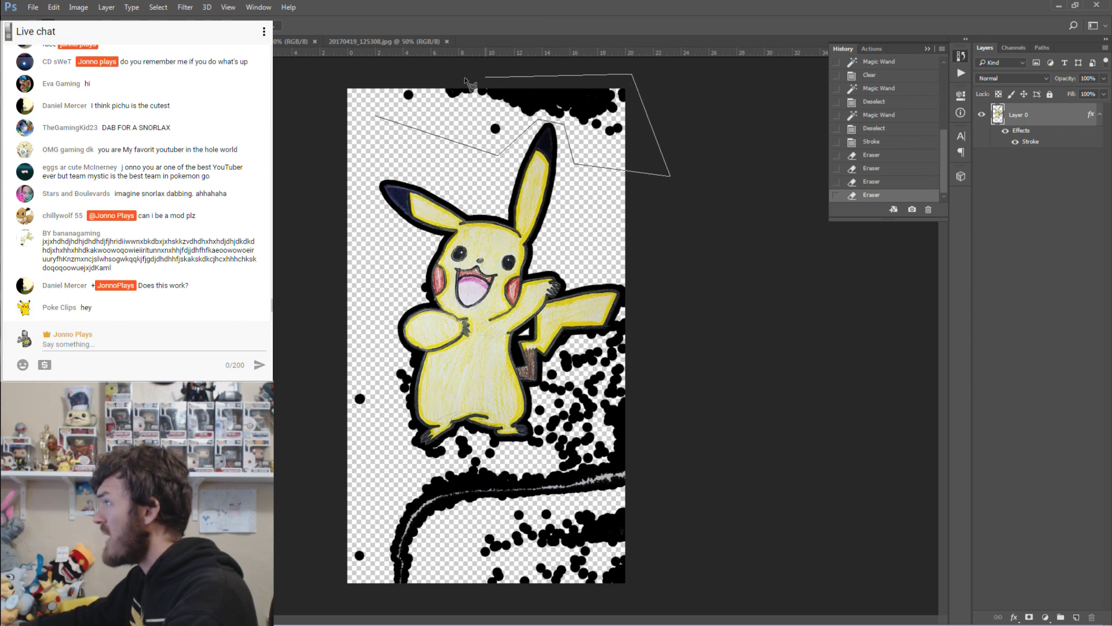
{"action": "double_click", "coordinate": [387, 71]}
{"action": "key", "text": "Delete"}
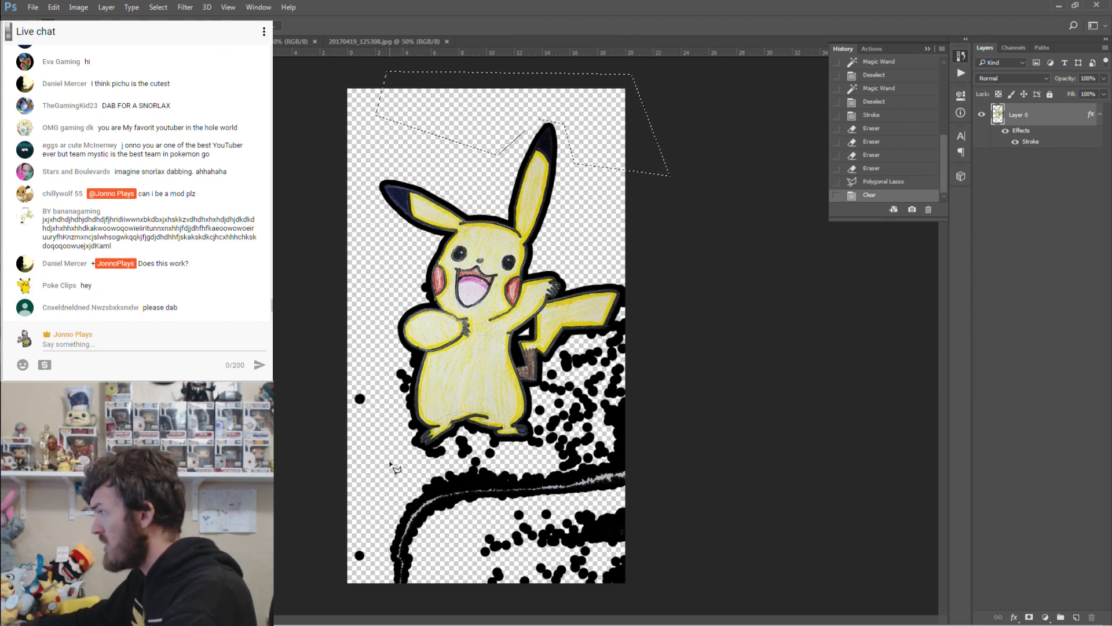
Lasso the mass of dots below and beside Pikachu, delete them, and deselect.
{"action": "left_click", "coordinate": [396, 471]}
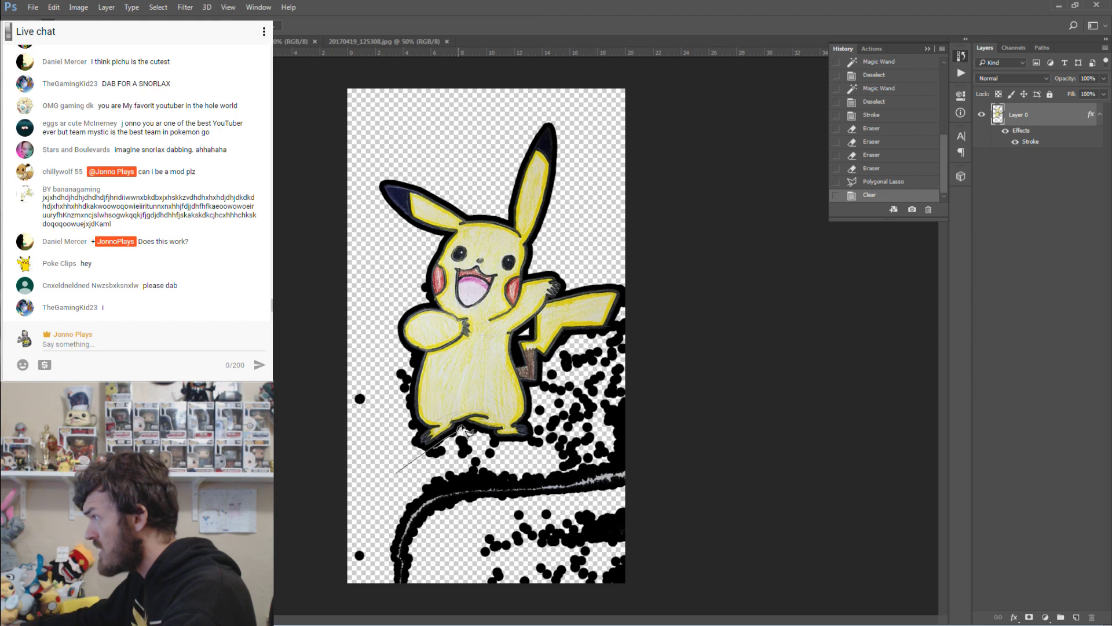
{"action": "left_click", "coordinate": [462, 428]}
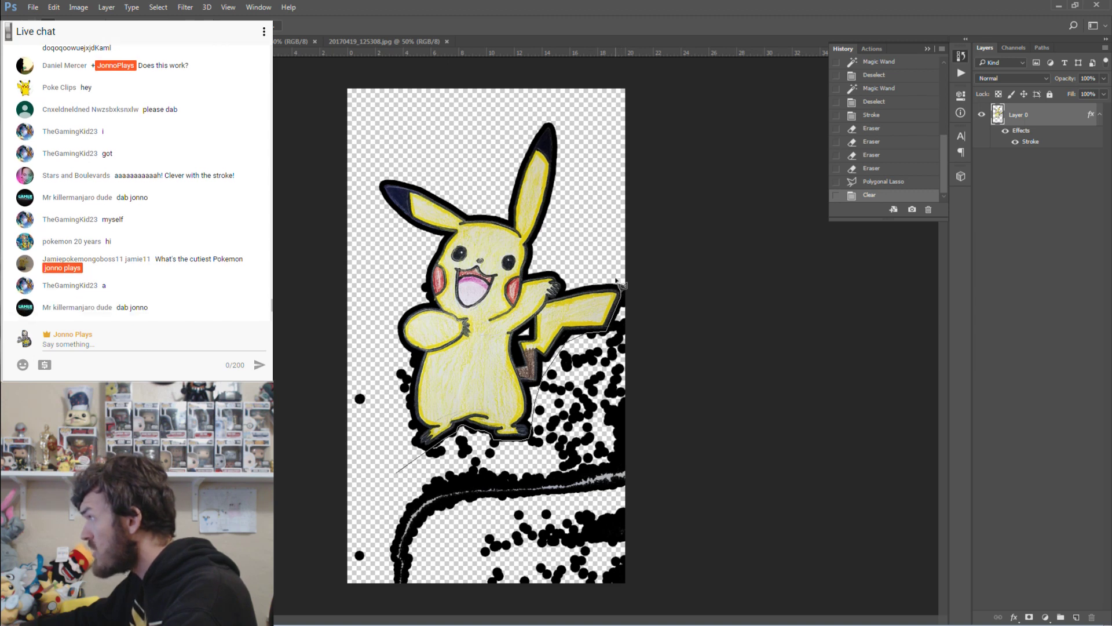
{"action": "left_click", "coordinate": [617, 278]}
{"action": "left_click", "coordinate": [657, 274]}
{"action": "left_click", "coordinate": [699, 553]}
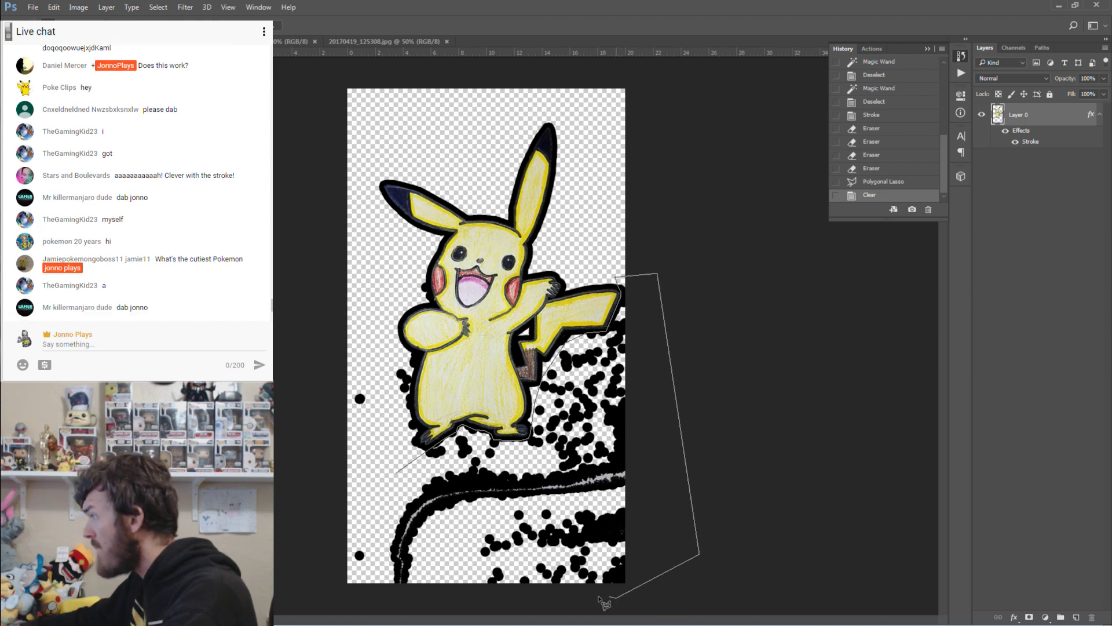
{"action": "left_click", "coordinate": [615, 598]}
{"action": "left_click", "coordinate": [395, 603]}
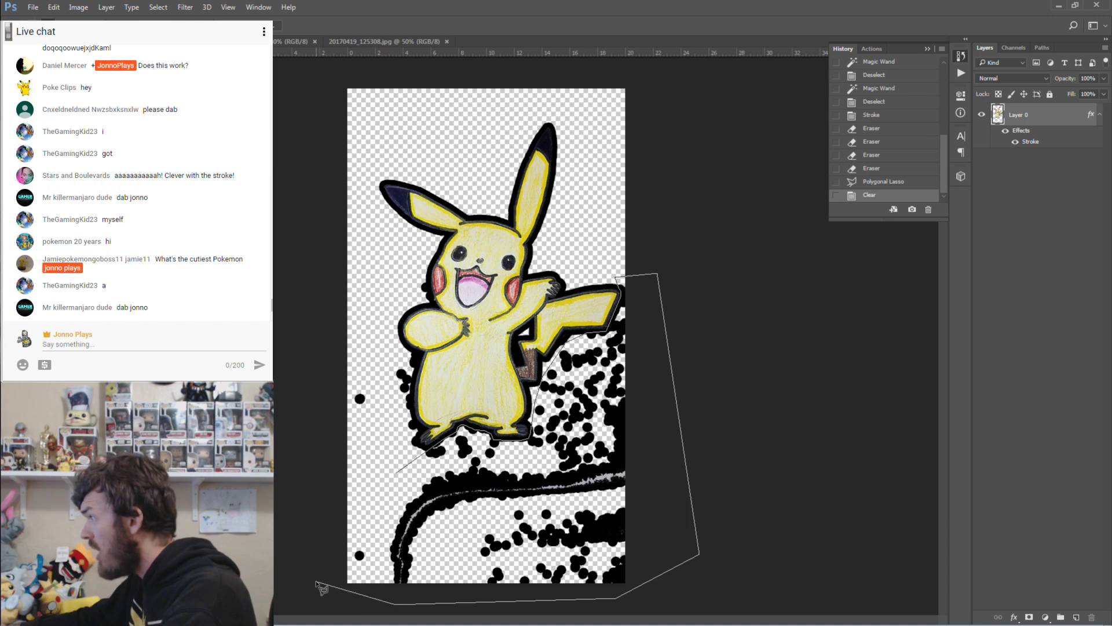
{"action": "left_click", "coordinate": [316, 581]}
{"action": "left_click", "coordinate": [296, 458]}
{"action": "left_click", "coordinate": [328, 359]}
{"action": "left_click", "coordinate": [371, 361]}
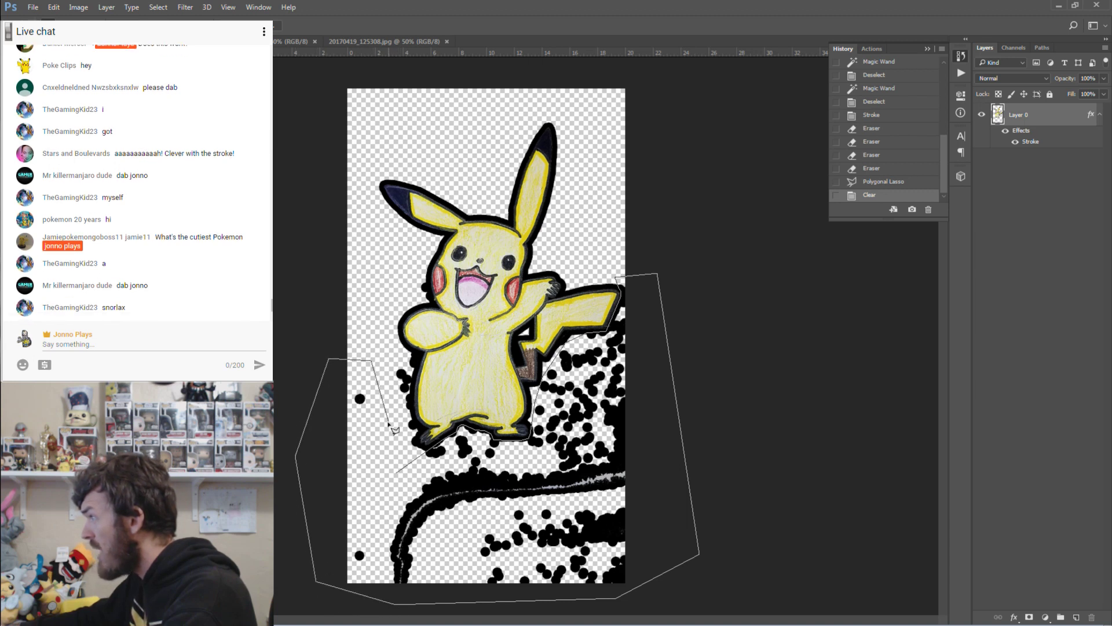
{"action": "left_click", "coordinate": [396, 472]}
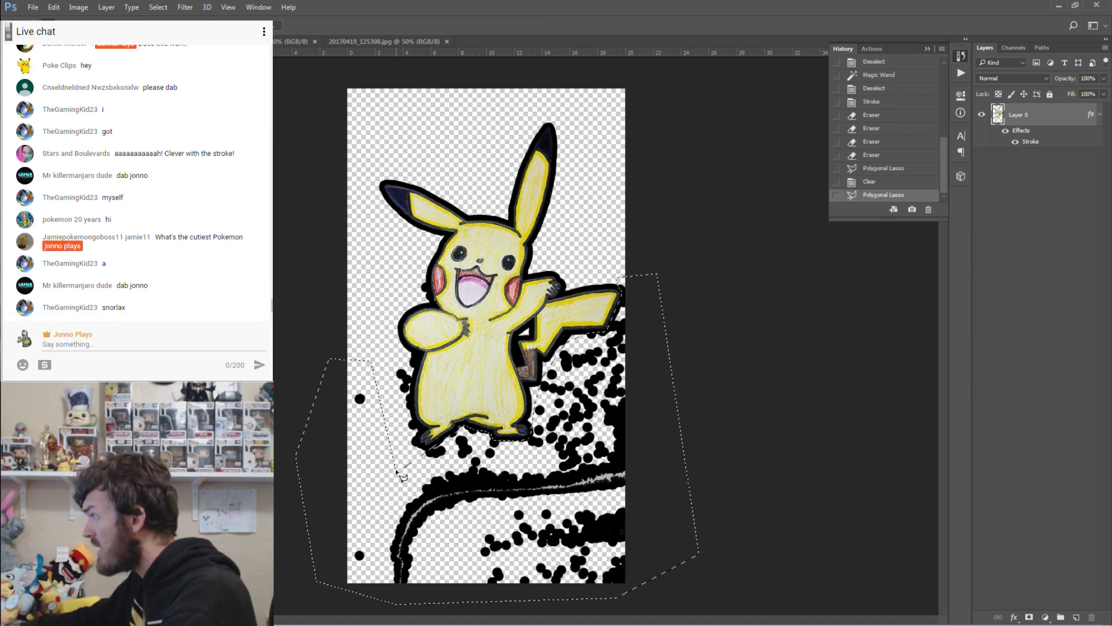
{"action": "key", "text": "Delete"}
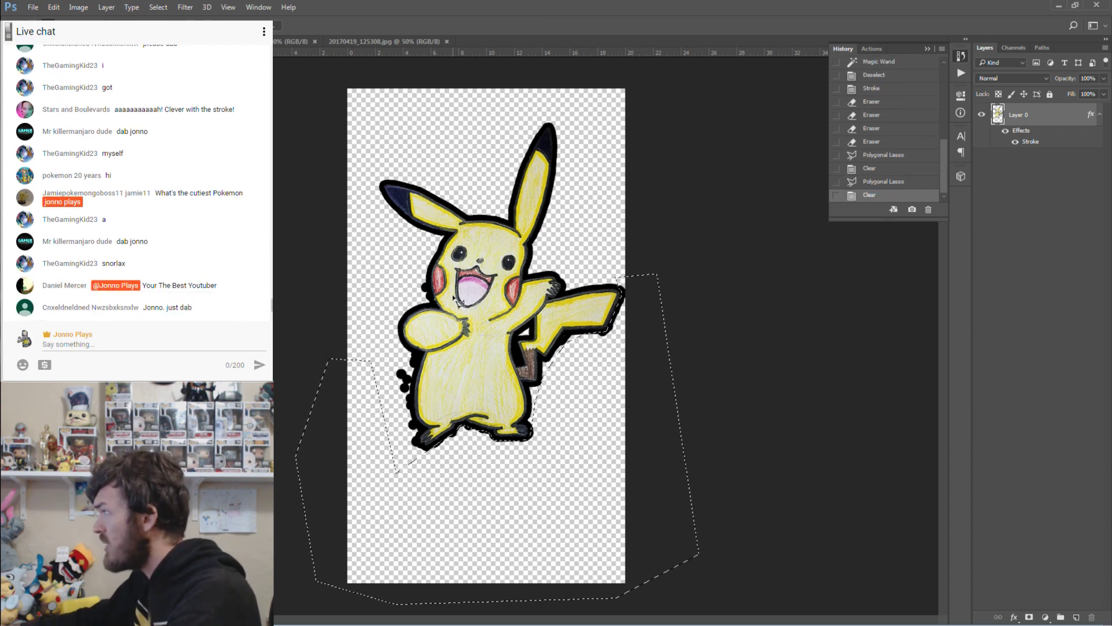
{"action": "key", "text": "ctrl+d"}
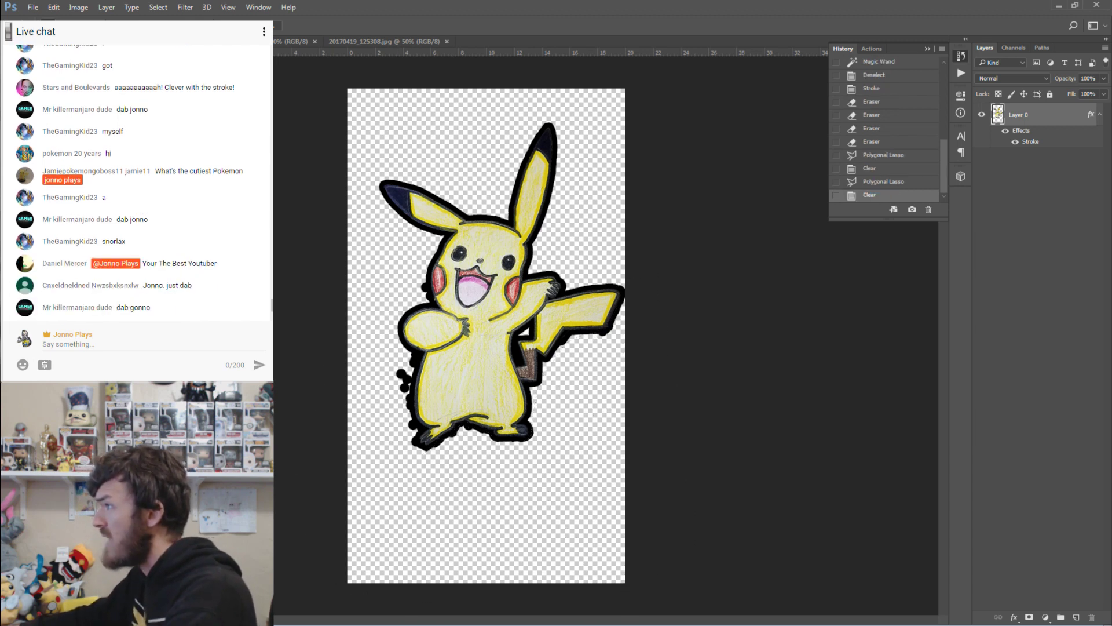
{"action": "key", "text": "Escape"}
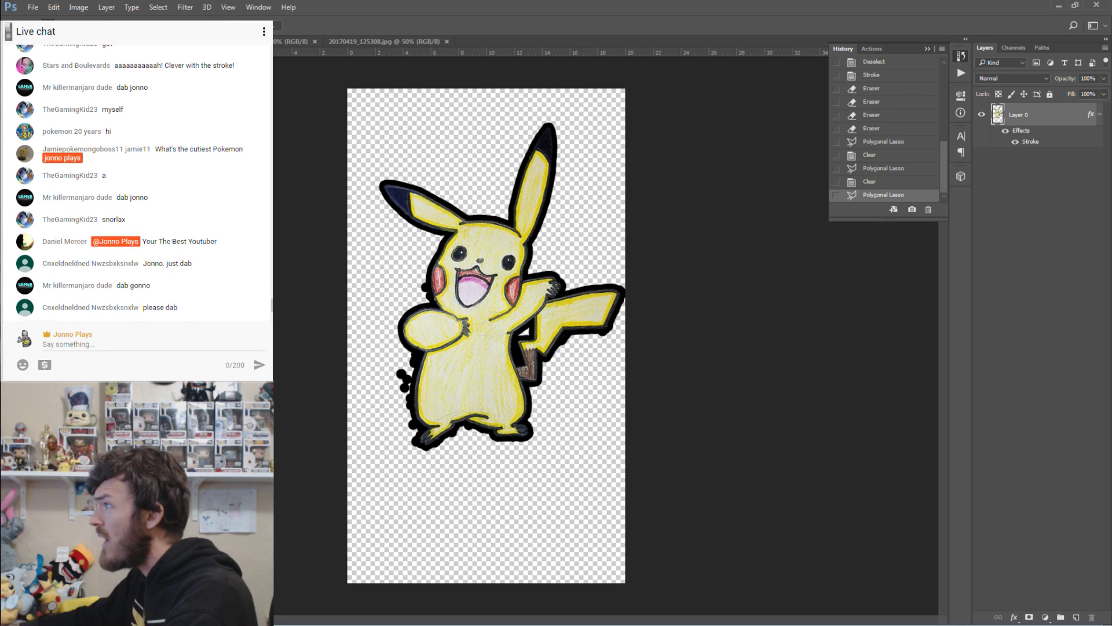
{"action": "key", "text": "e"}
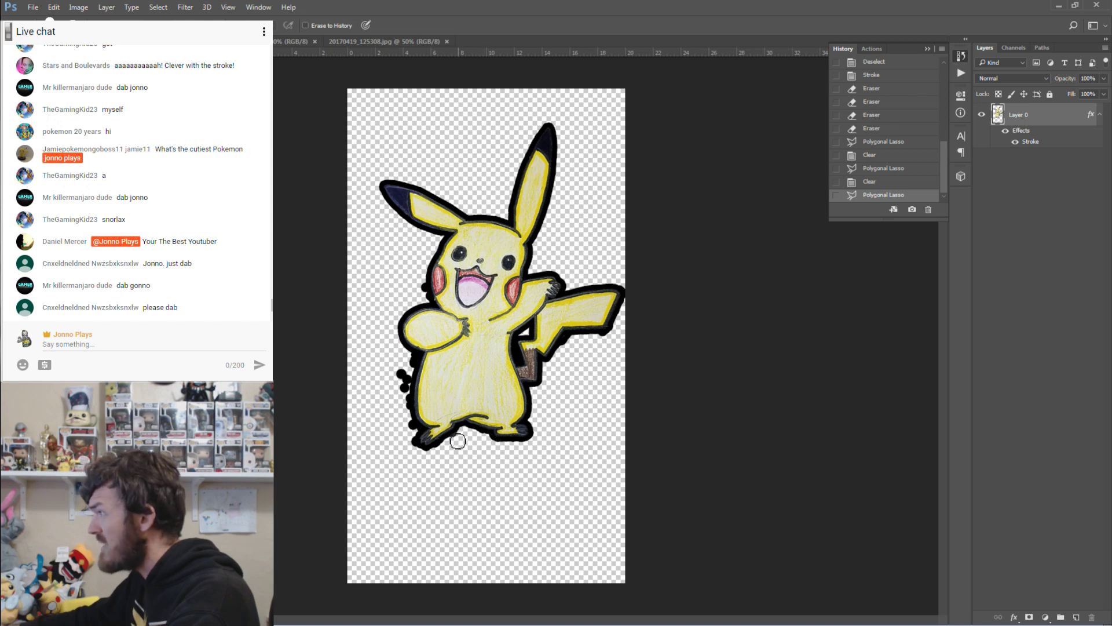
Erase the dark bumps along Pikachu's foot, left outline and tail, then hide Layer 0's Stroke.
{"action": "left_click", "coordinate": [460, 438]}
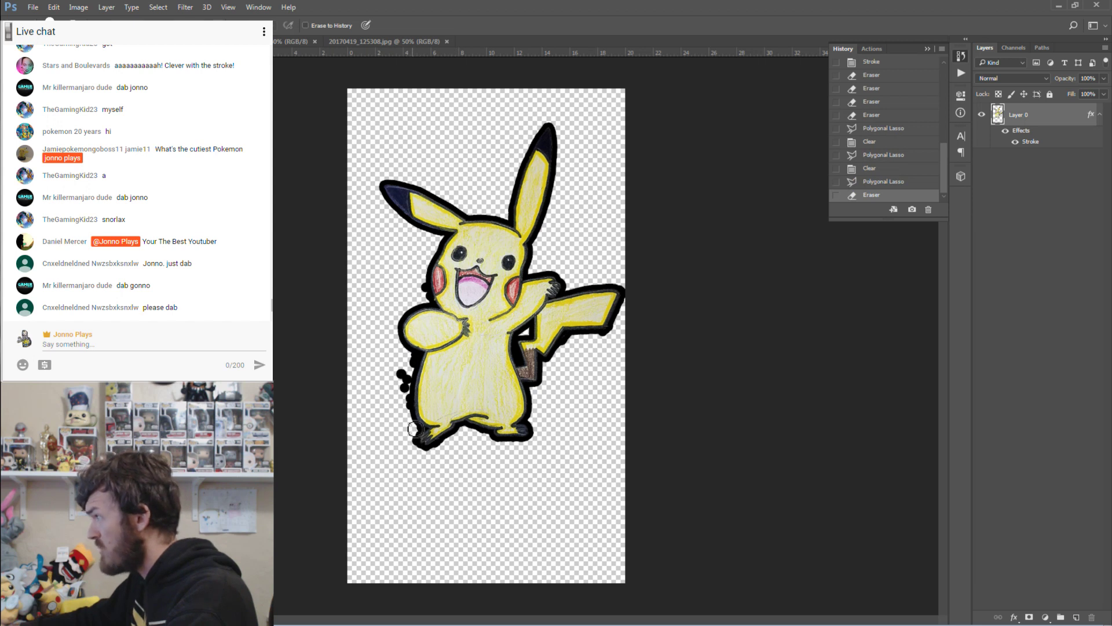
{"action": "mouse_move", "coordinate": [408, 396]}
{"action": "left_mouse_down"}
{"action": "mouse_move", "coordinate": [418, 362]}
{"action": "mouse_move", "coordinate": [409, 415]}
{"action": "left_mouse_up"}
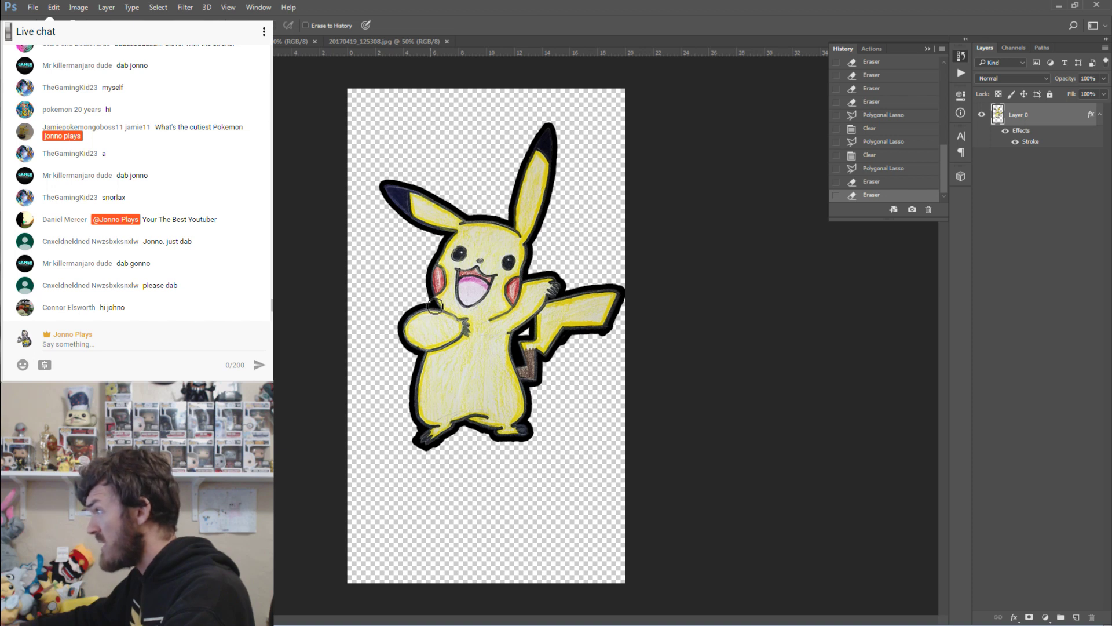
{"action": "left_click_drag", "start_coordinate": [423, 301], "coordinate": [410, 288]}
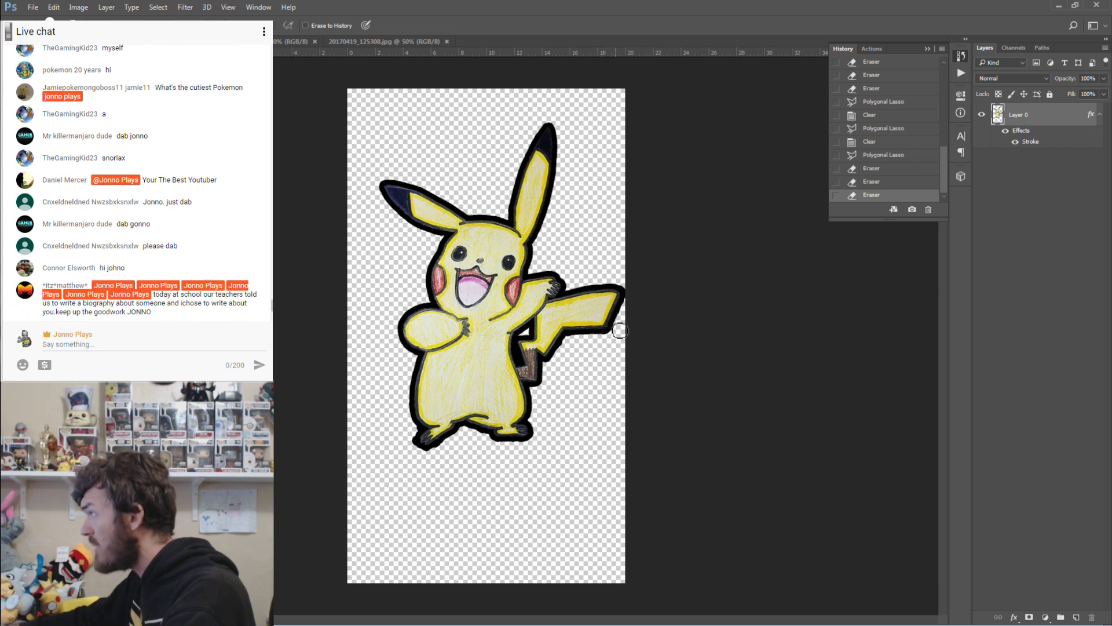
{"action": "left_click", "coordinate": [621, 326]}
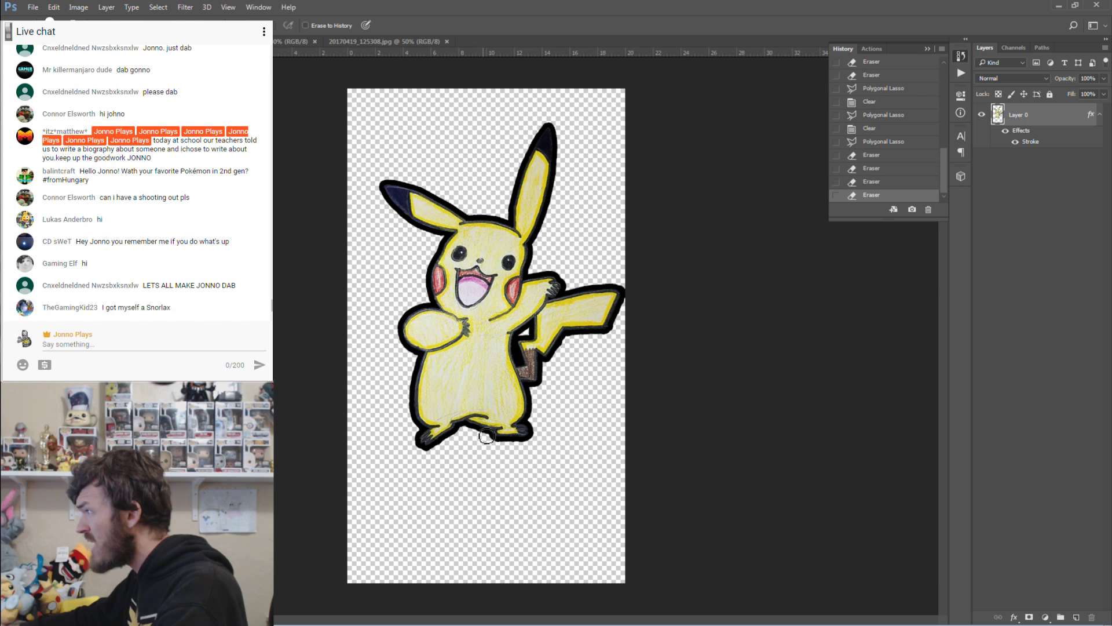
{"action": "left_click", "coordinate": [482, 439]}
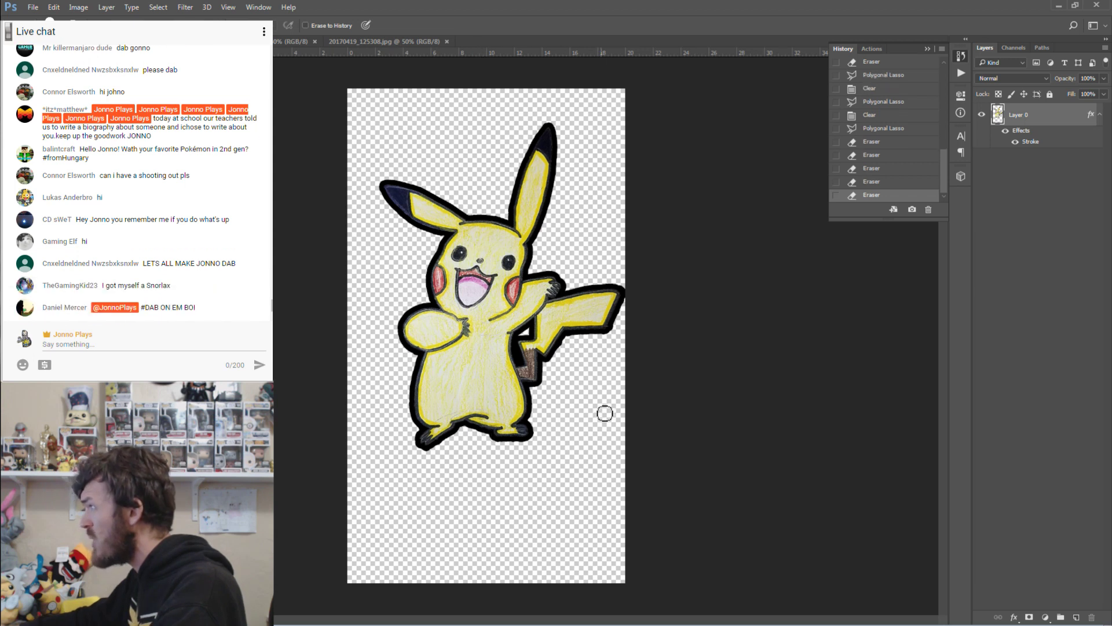
{"action": "left_click", "coordinate": [1016, 142]}
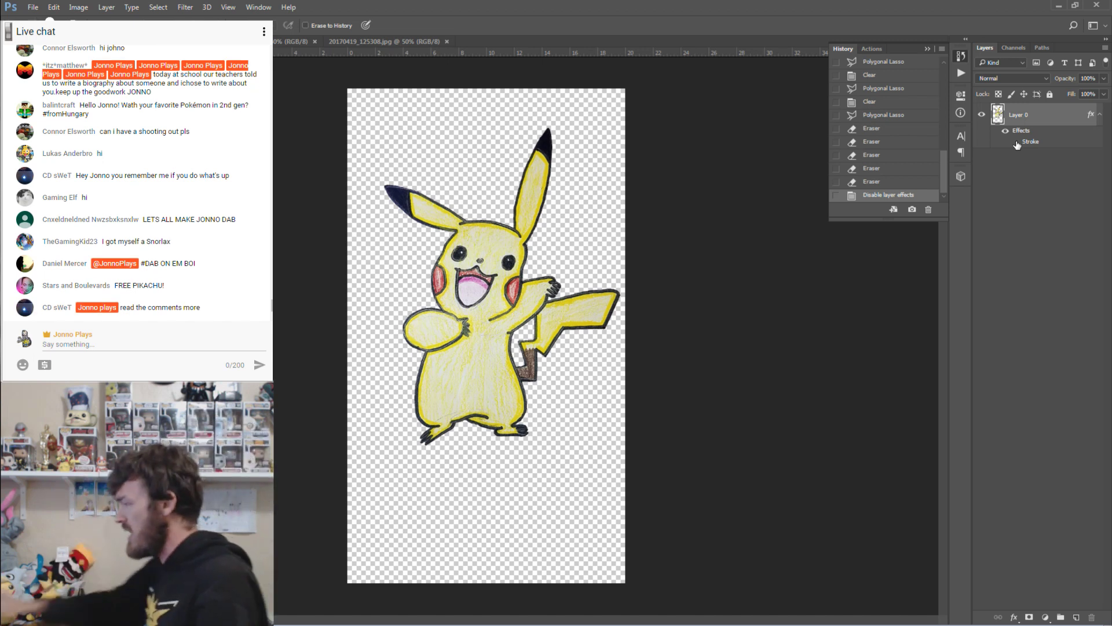
Save the Pikachu cut-out as a new file in the Channel Fan Art folder with Shift+Ctrl+S.
{"action": "left_click", "coordinate": [33, 8]}
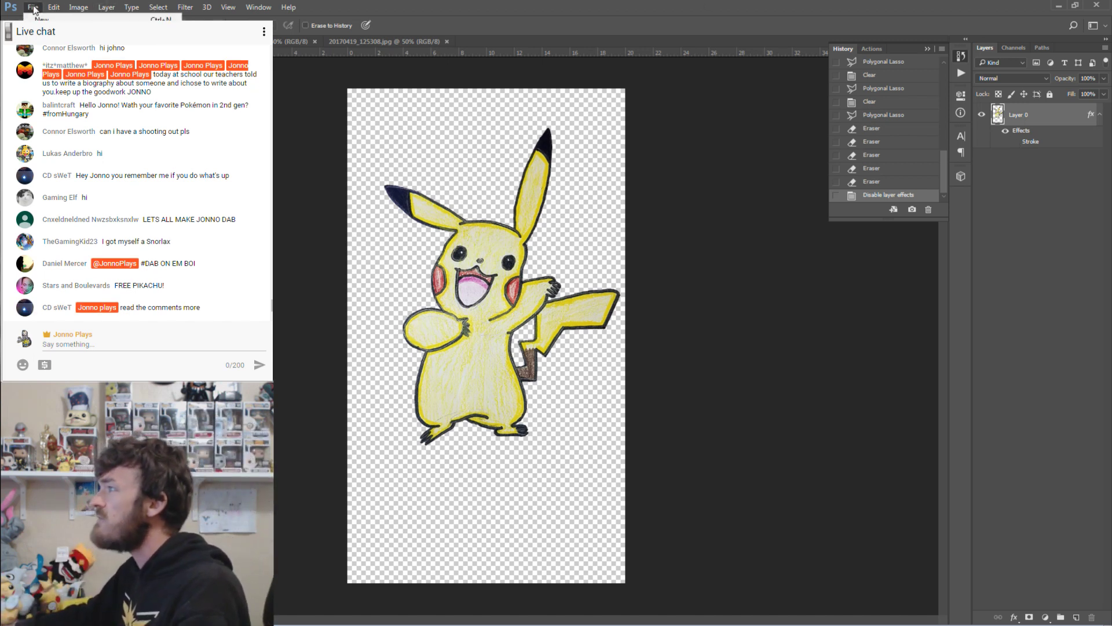
{"action": "key", "text": "ctrl+shift+s"}
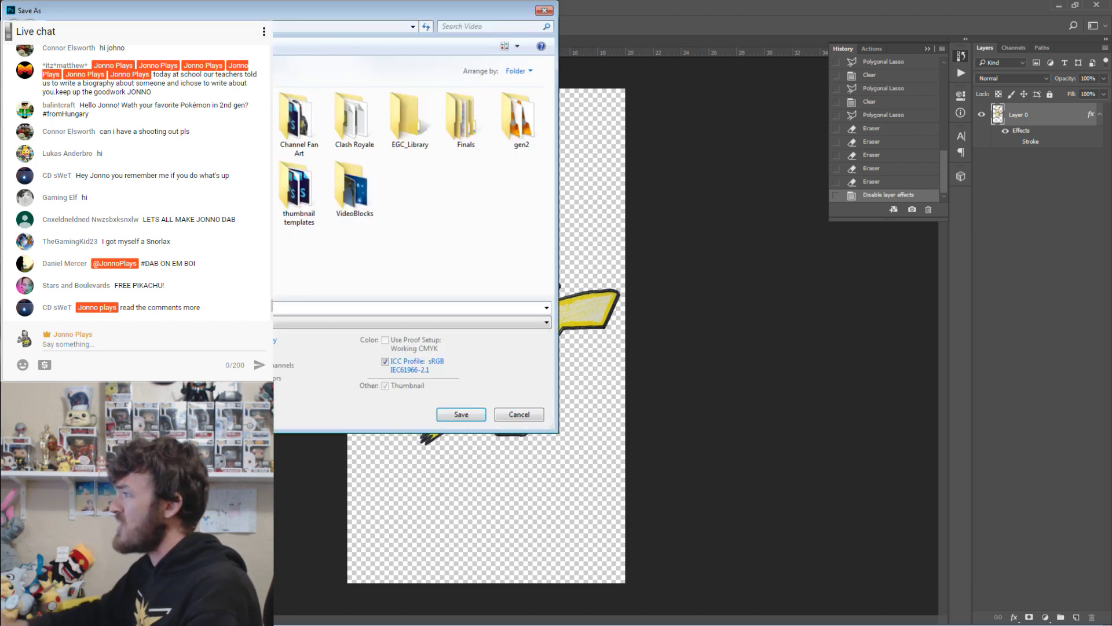
{"action": "double_click", "coordinate": [301, 116]}
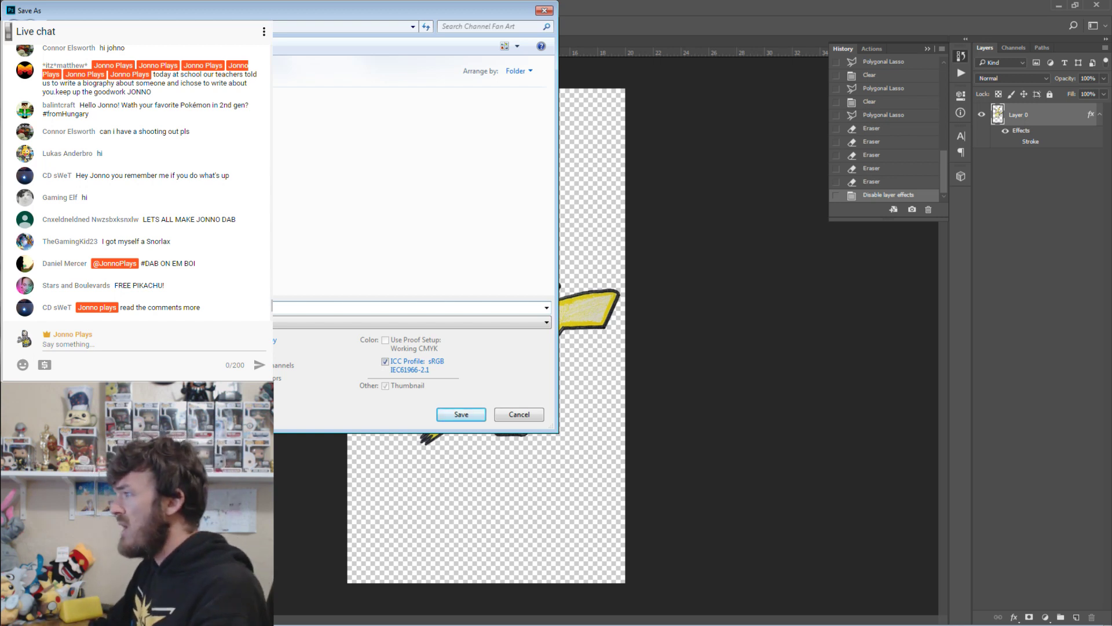
{"action": "key", "text": "Return"}
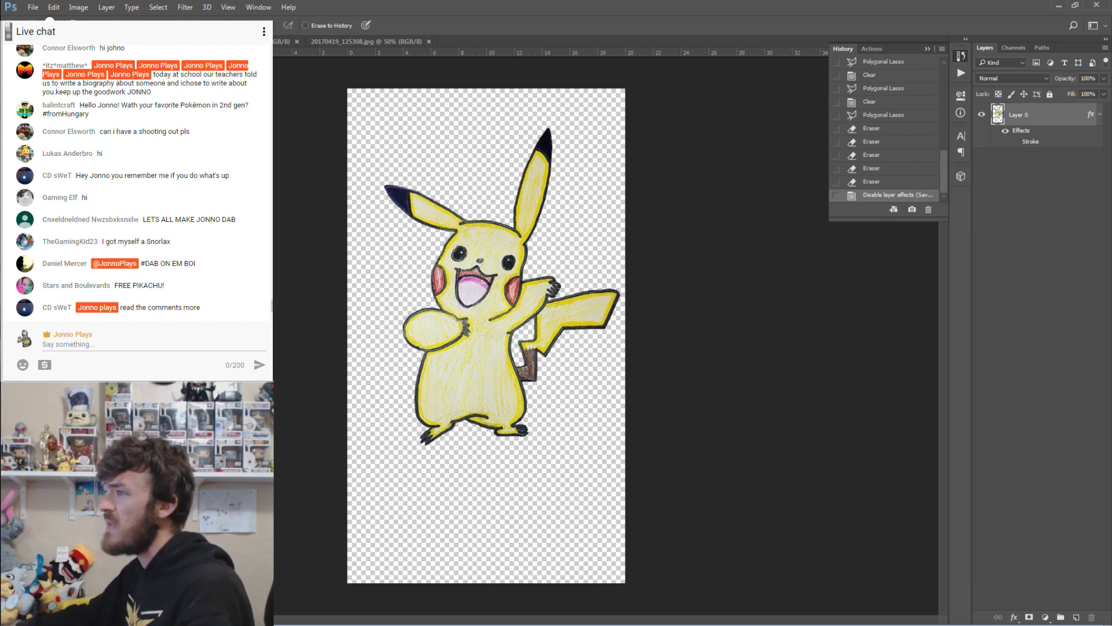
Magnify Pikachu's ear and pan along it to inspect the cut-out edge for rough bits.
{"action": "left_click", "coordinate": [79, 8]}
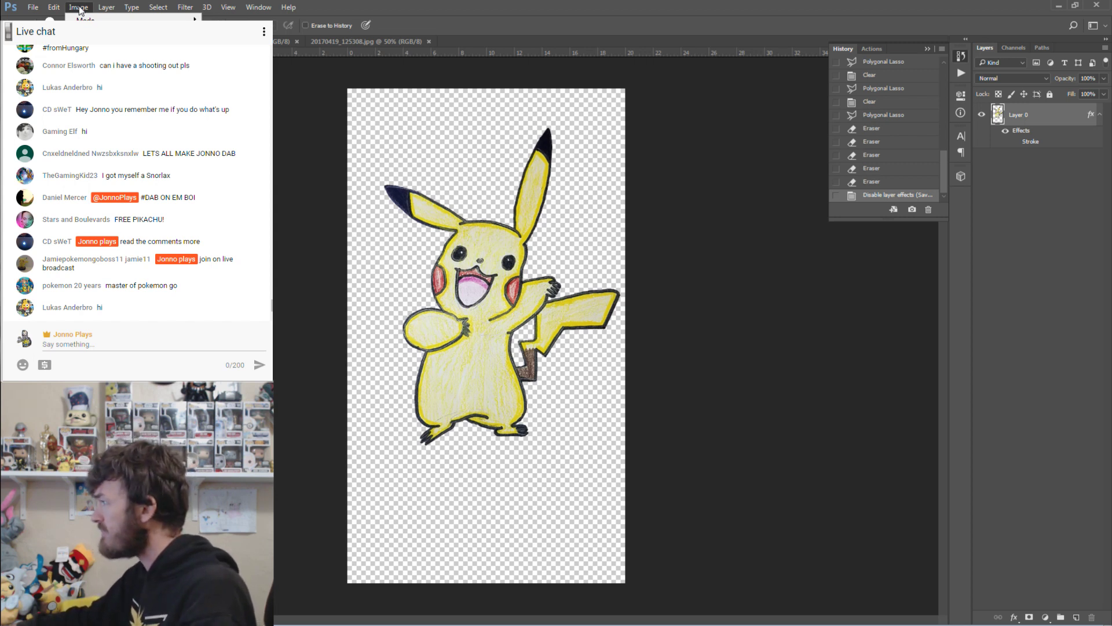
{"action": "left_click", "coordinate": [79, 8]}
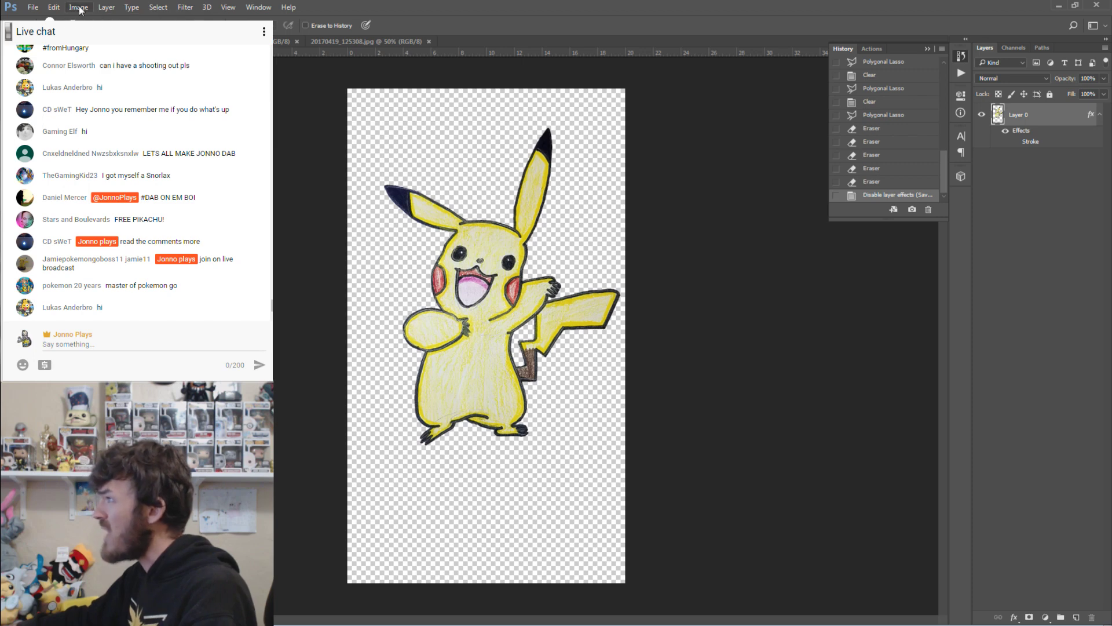
{"action": "key", "text": "h"}
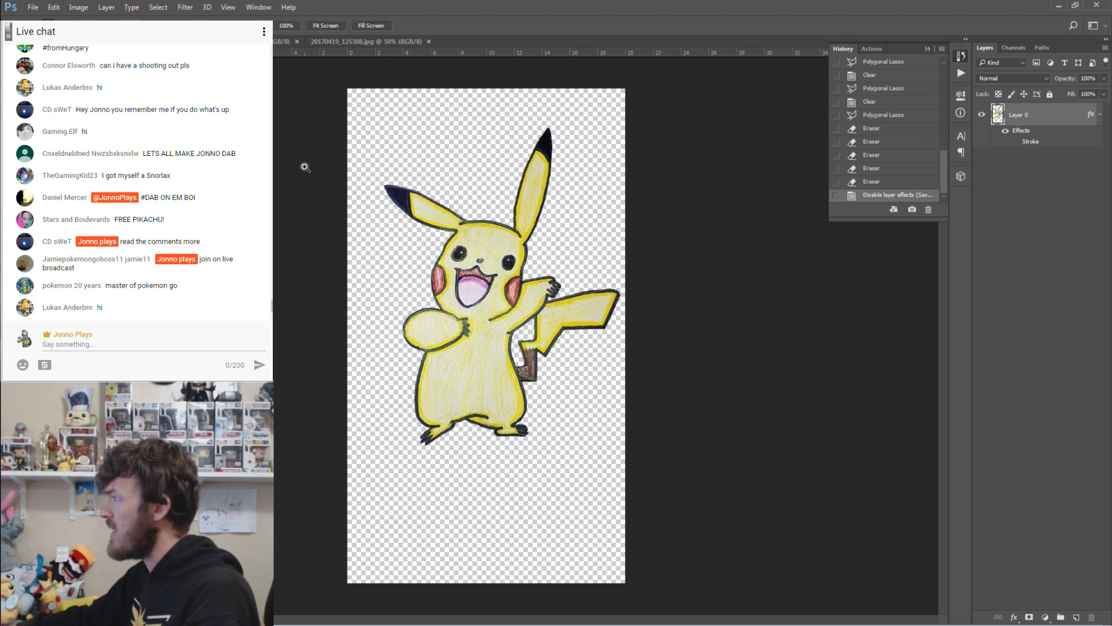
{"action": "left_click_drag", "start_coordinate": [408, 210], "coordinate": [499, 374]}
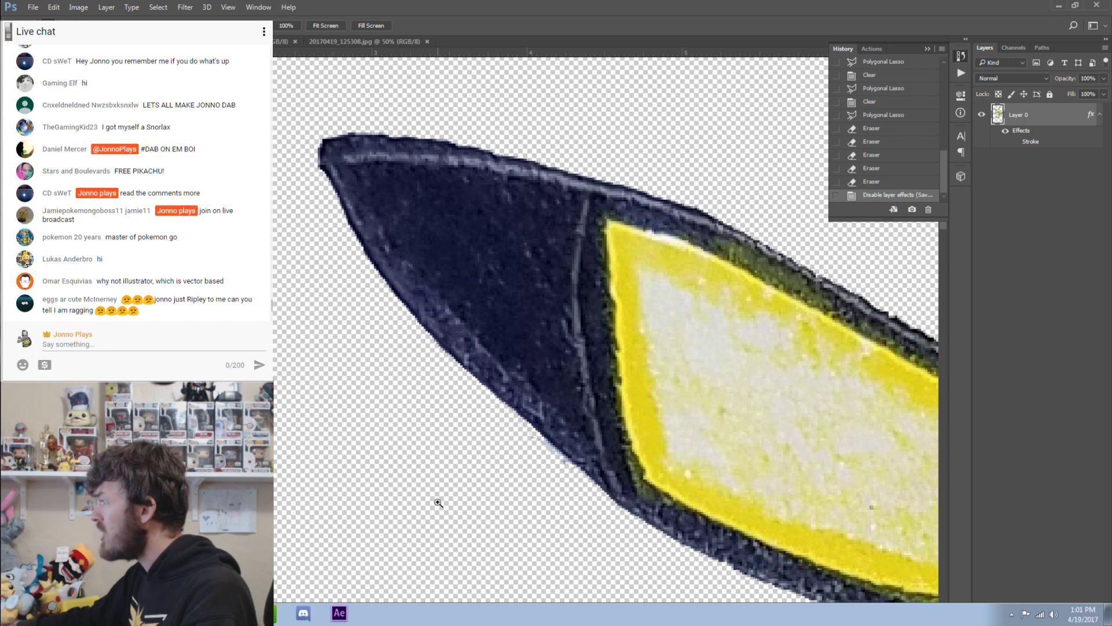
{"action": "left_click_drag", "start_coordinate": [438, 622], "coordinate": [596, 621]}
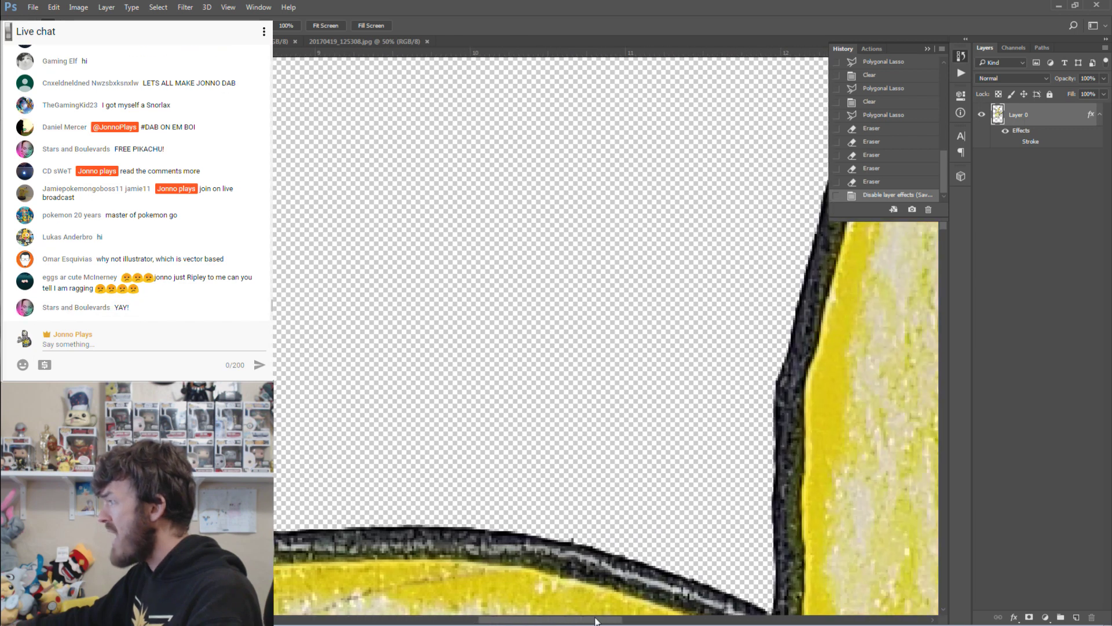
{"action": "scroll", "coordinate": [699, 430], "scroll_direction": "down", "scroll_amount": 3}
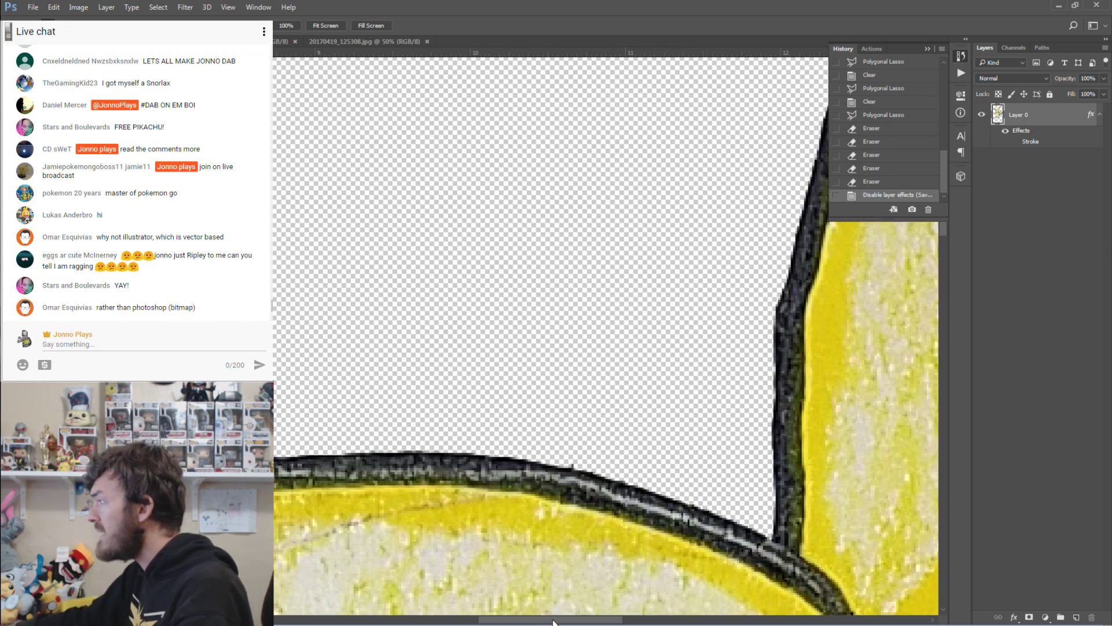
{"action": "left_click_drag", "start_coordinate": [553, 621], "coordinate": [589, 621]}
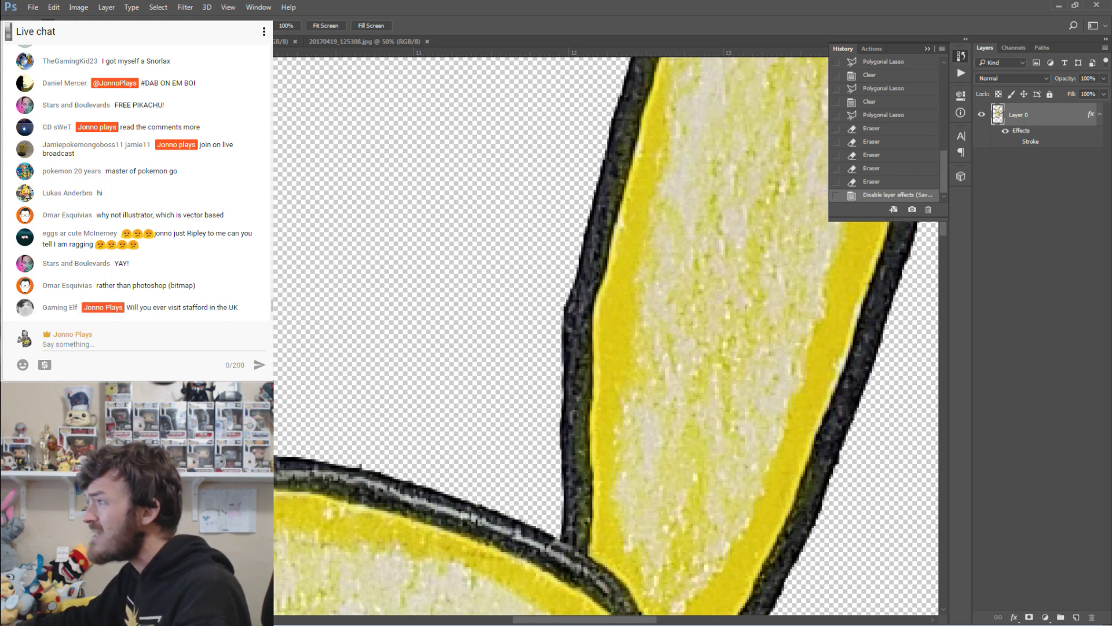
{"action": "key", "text": "e"}
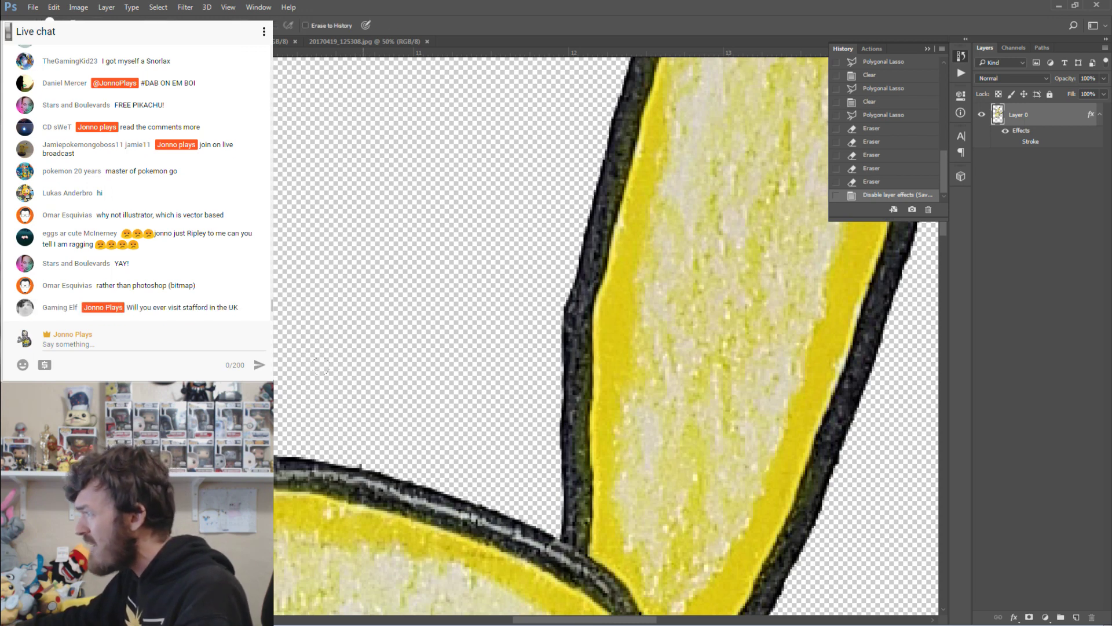
{"action": "key", "text": "v"}
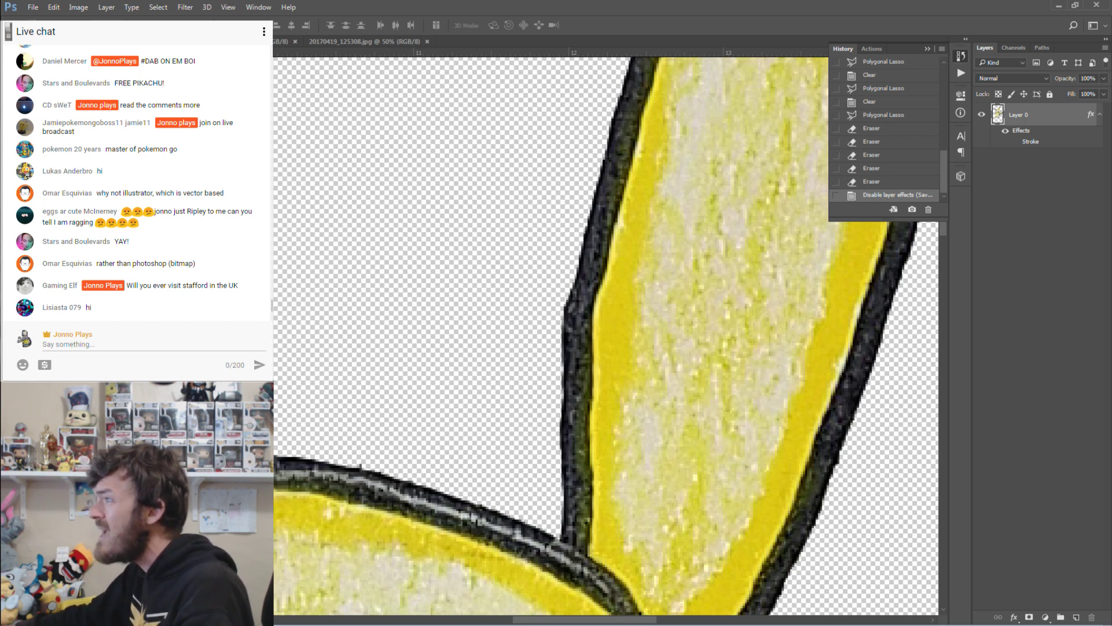
With the Polygonal Lasso, delete the stray pixels just outside the ear outline.
{"action": "key", "text": "l"}
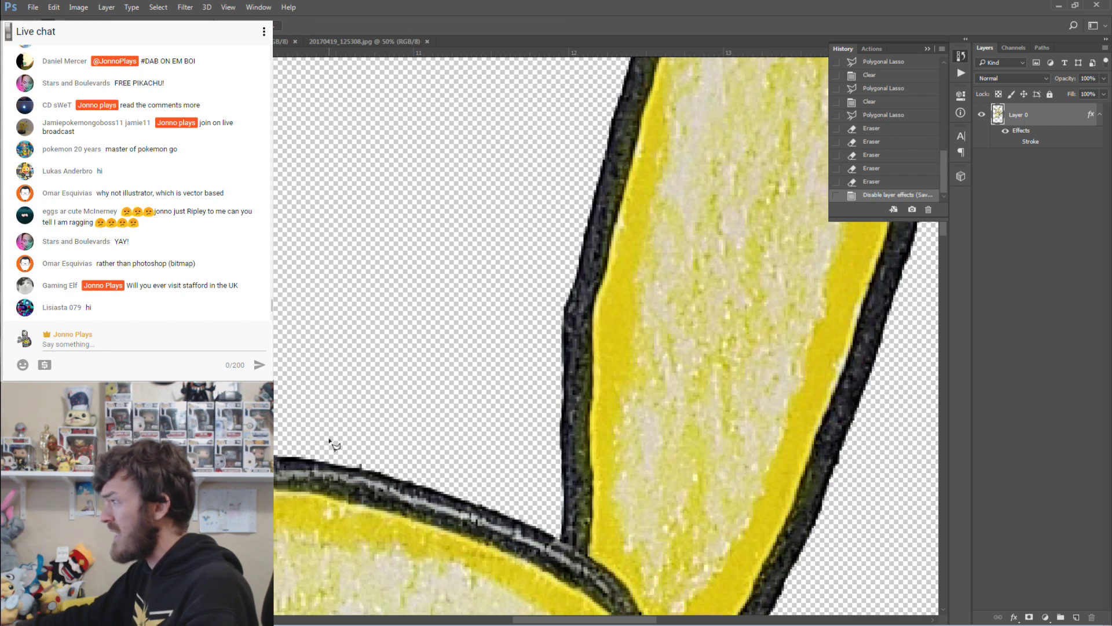
{"action": "left_click", "coordinate": [339, 463]}
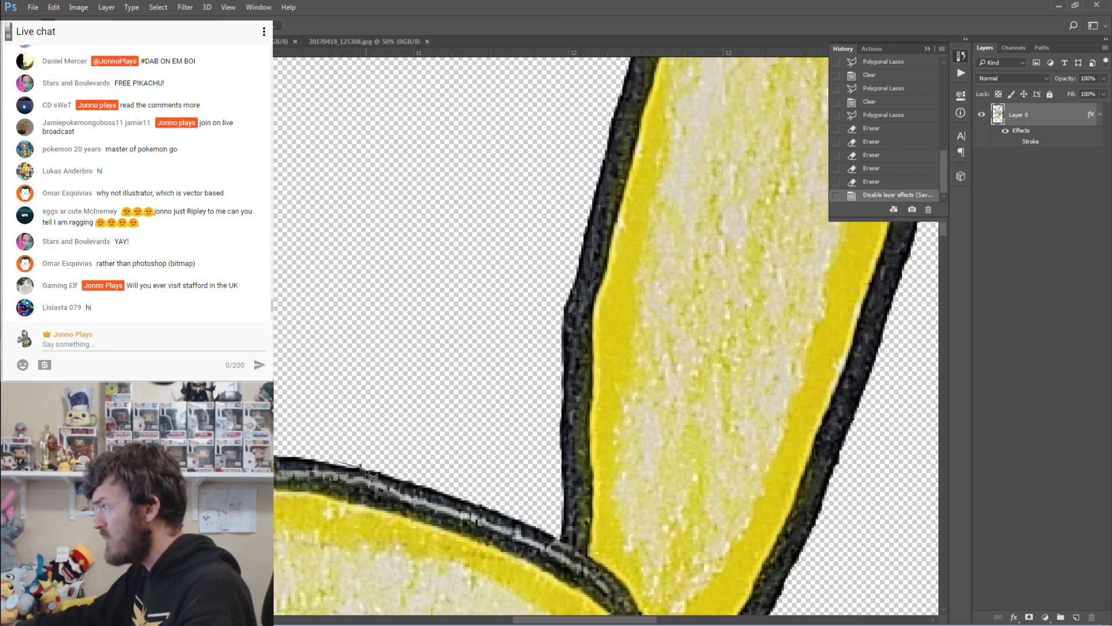
{"action": "left_click", "coordinate": [364, 466]}
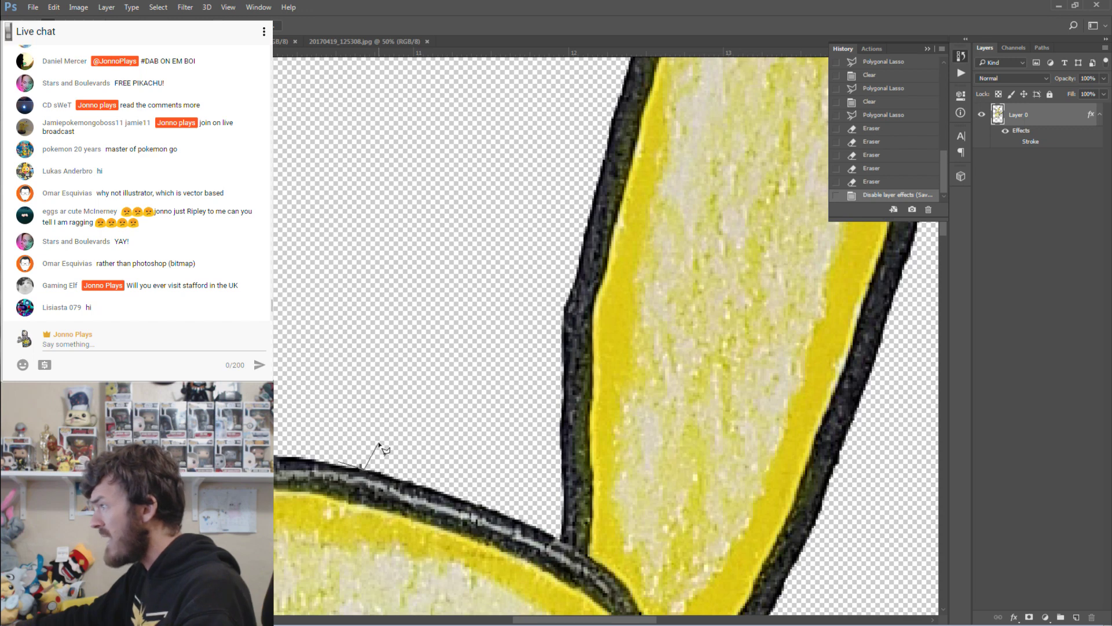
{"action": "left_click", "coordinate": [378, 444]}
{"action": "double_click", "coordinate": [330, 436]}
{"action": "key", "text": "Delete"}
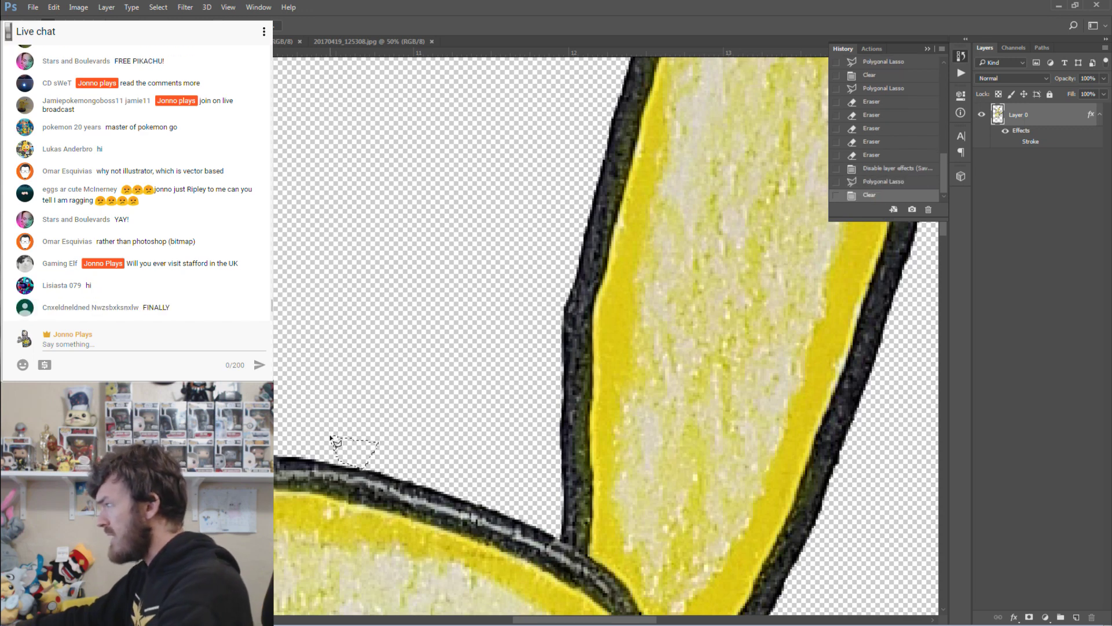
Lasso and delete the rough pixels along the black ear tip's edge.
{"action": "double_click", "coordinate": [483, 290]}
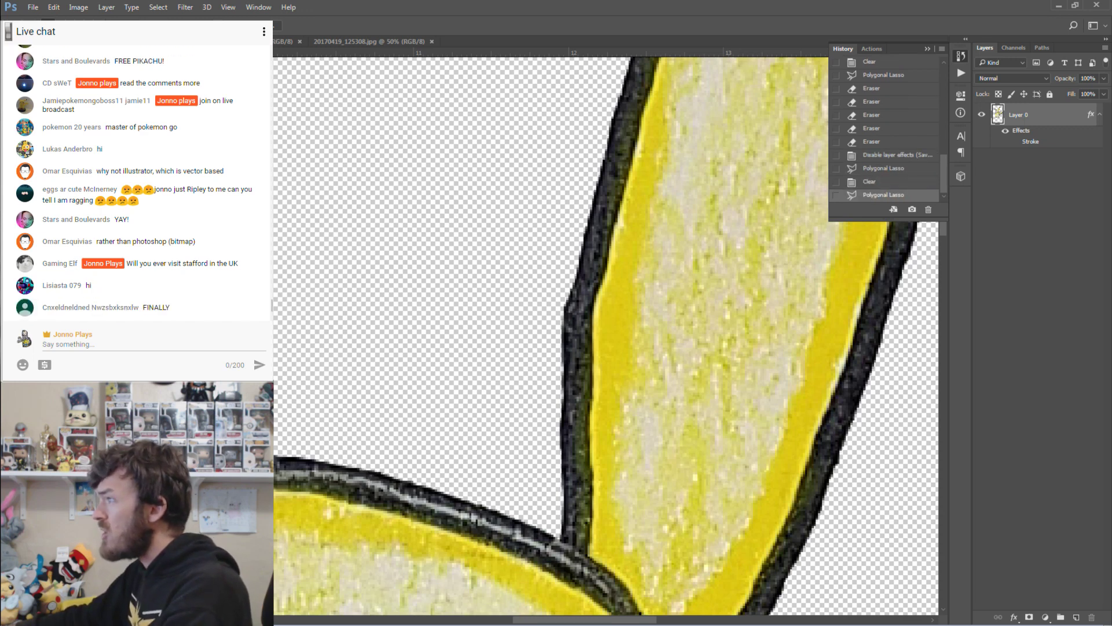
{"action": "scroll", "coordinate": [525, 230], "scroll_direction": "up", "scroll_amount": 7}
{"action": "scroll", "coordinate": [525, 230], "scroll_direction": "up", "scroll_amount": 8}
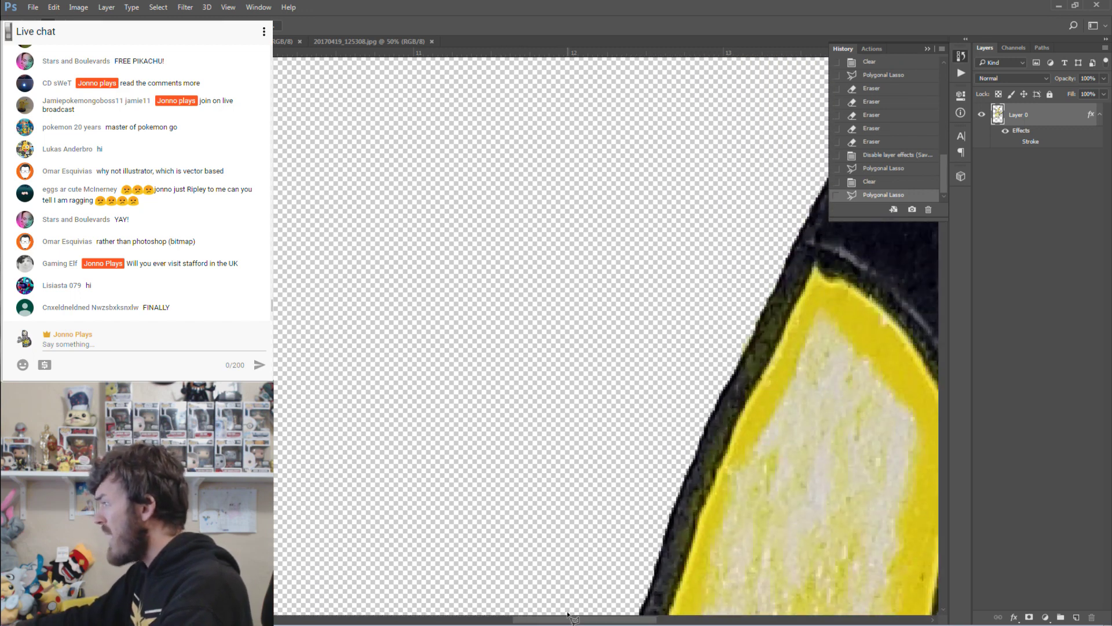
{"action": "left_click_drag", "start_coordinate": [571, 617], "coordinate": [623, 619]}
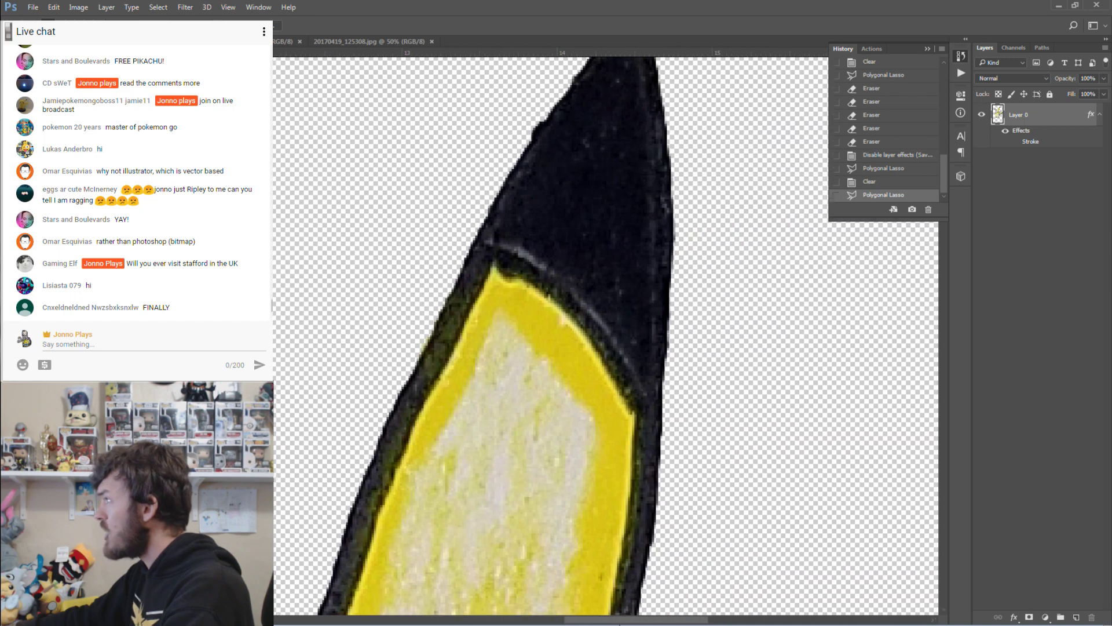
{"action": "scroll", "coordinate": [606, 429], "scroll_direction": "up", "scroll_amount": 4}
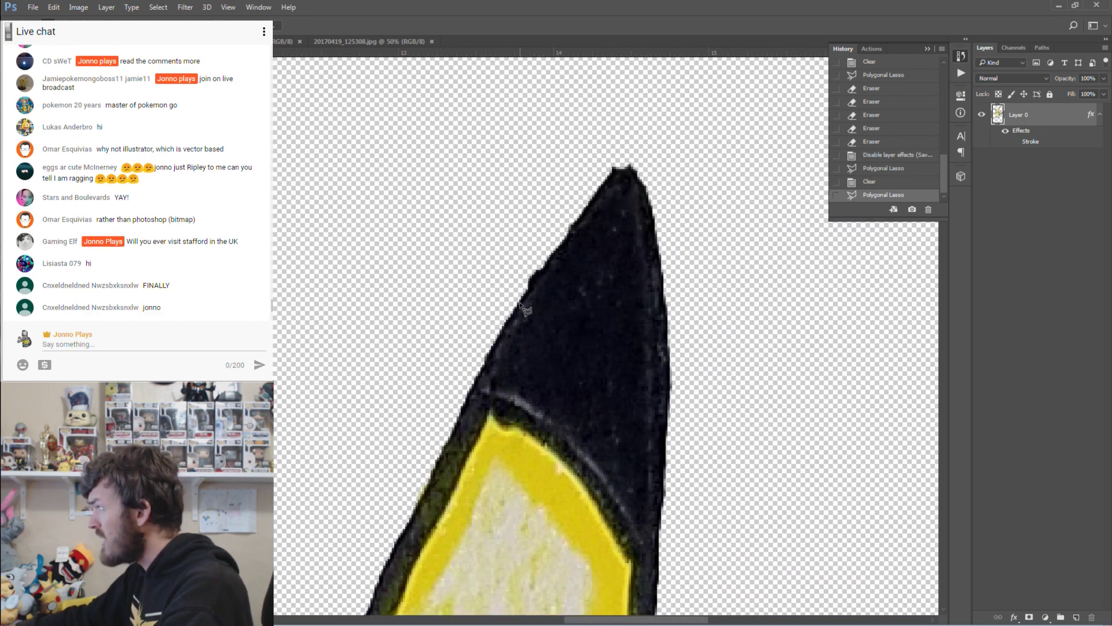
{"action": "left_click", "coordinate": [522, 299]}
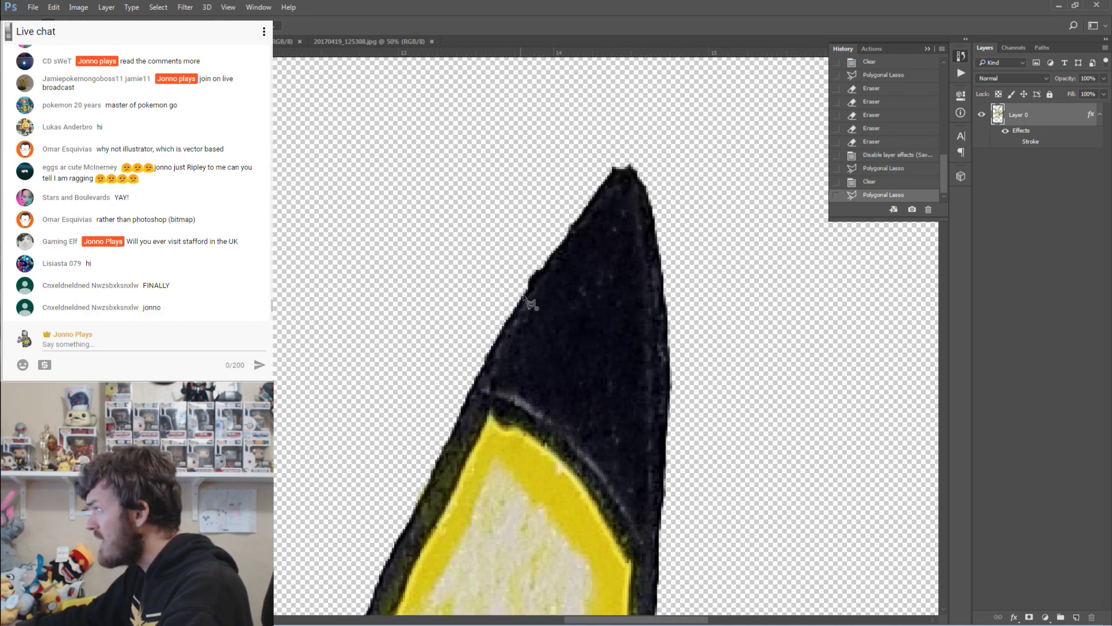
{"action": "left_click", "coordinate": [548, 263]}
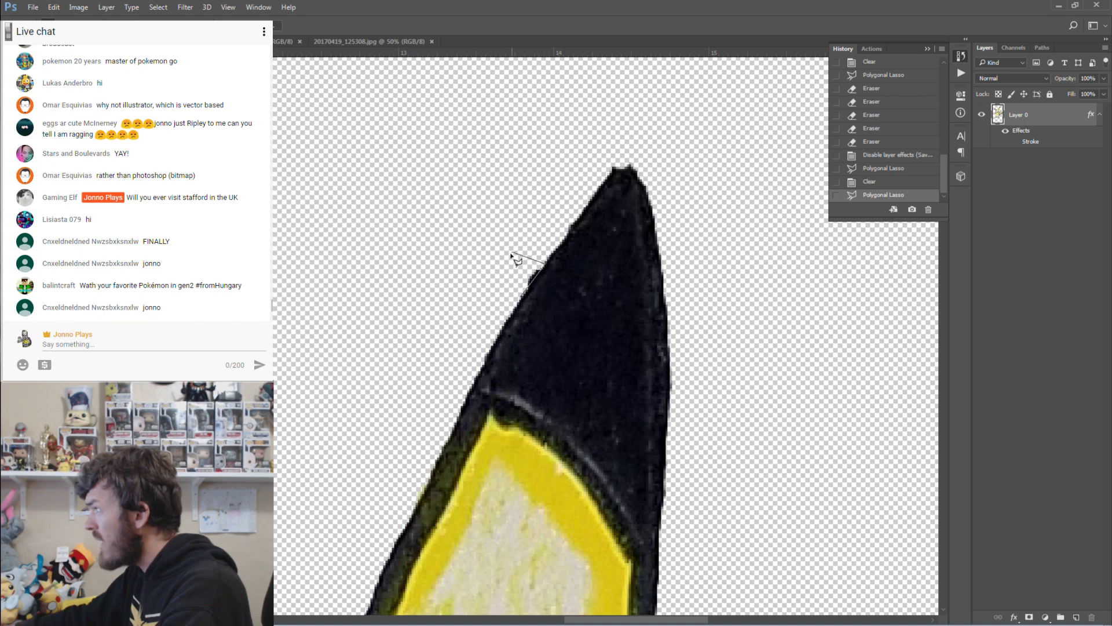
{"action": "left_click", "coordinate": [512, 254]}
{"action": "double_click", "coordinate": [500, 276]}
{"action": "key", "text": "Delete"}
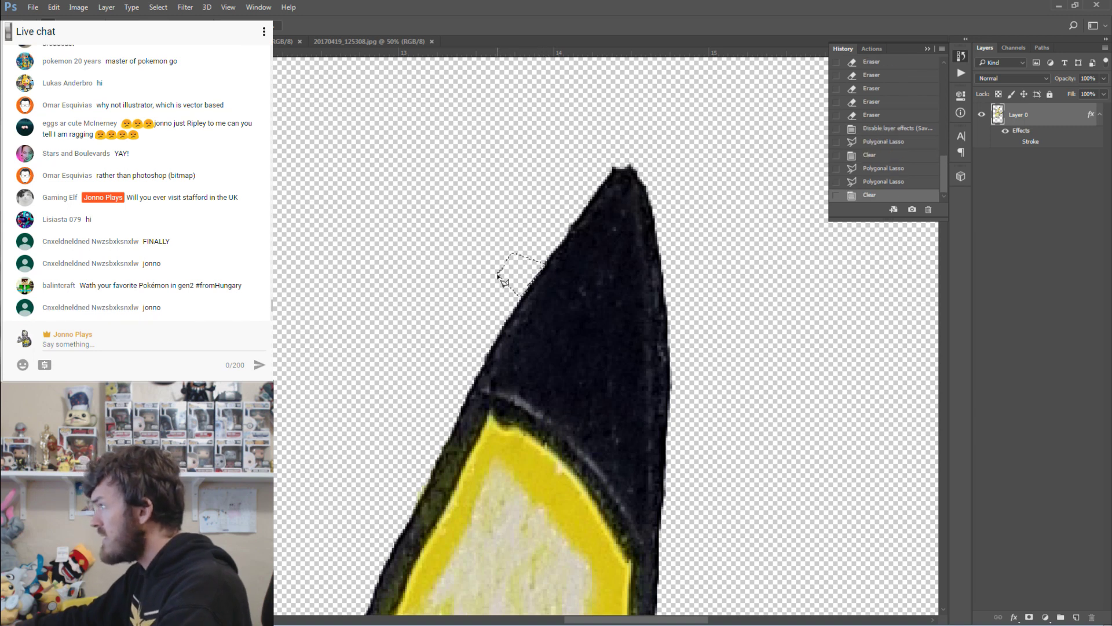
Clear the jagged pixels at the very tip of the ear and the sliver beside it.
{"action": "left_click", "coordinate": [479, 253]}
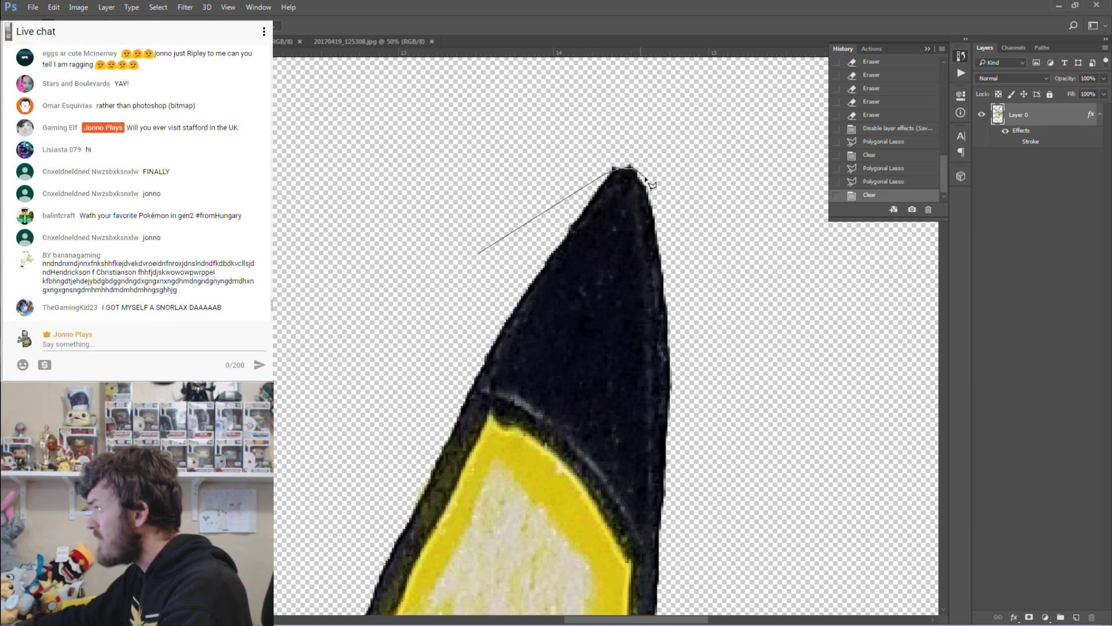
{"action": "left_click", "coordinate": [656, 154]}
{"action": "left_click", "coordinate": [601, 134]}
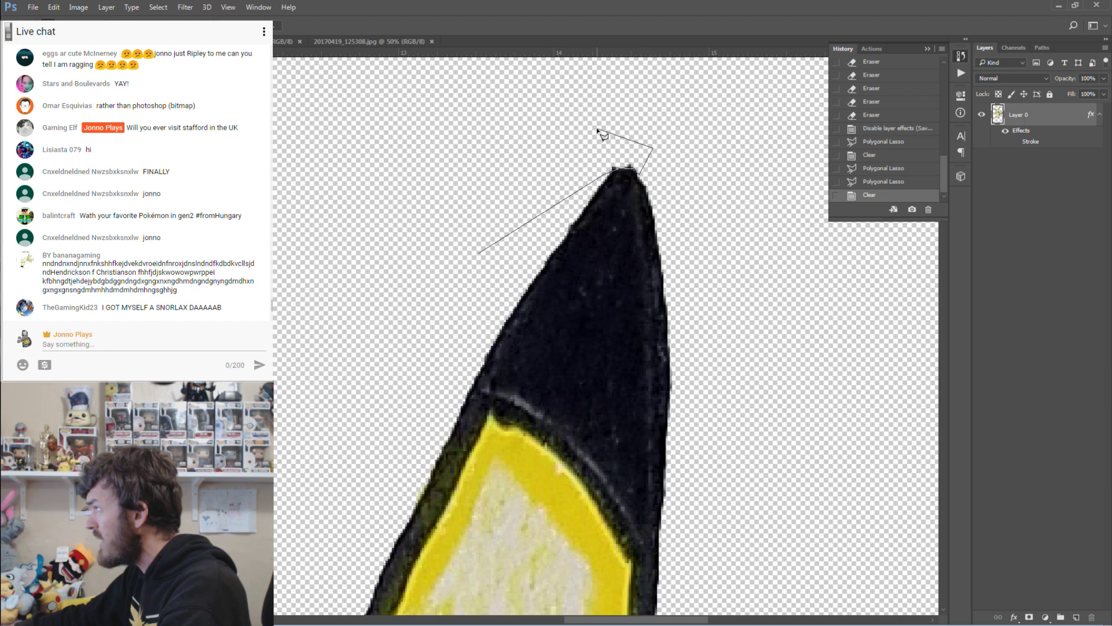
{"action": "double_click", "coordinate": [550, 134]}
{"action": "key", "text": "Delete"}
{"action": "left_click", "coordinate": [547, 129]}
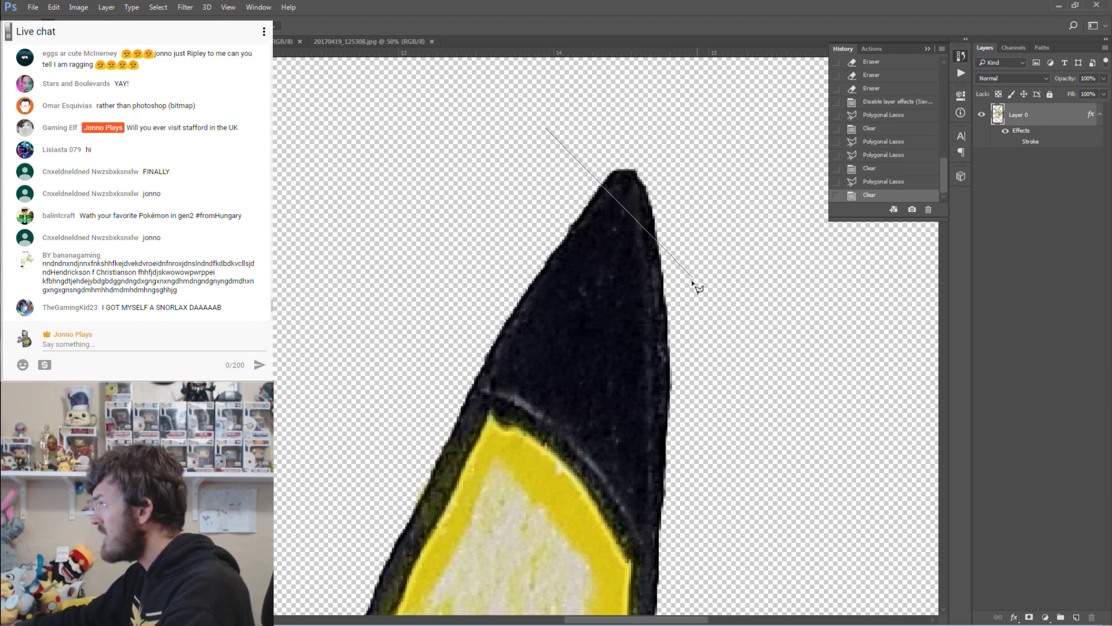
{"action": "double_click", "coordinate": [677, 169]}
{"action": "scroll", "coordinate": [716, 246], "scroll_direction": "down", "scroll_amount": 10}
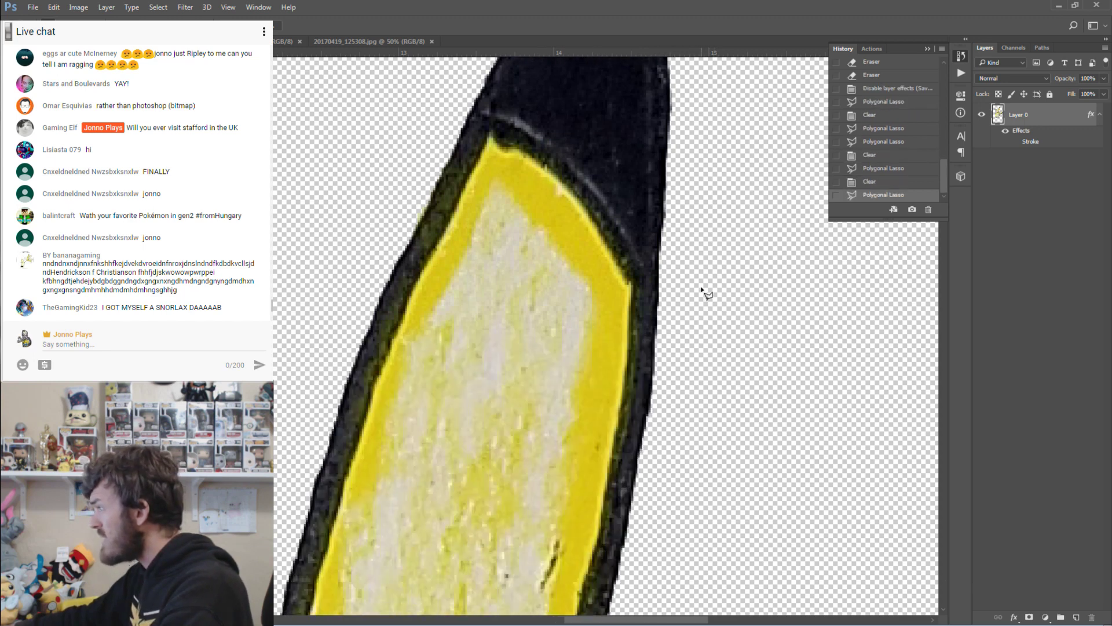
{"action": "scroll", "coordinate": [698, 284], "scroll_direction": "down", "scroll_amount": 2}
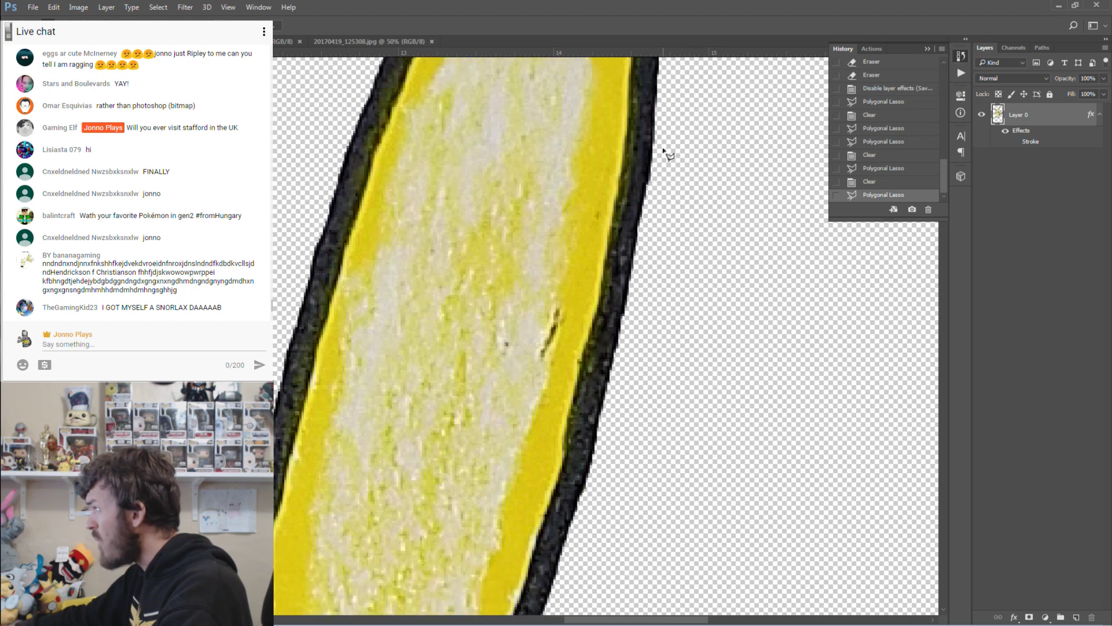
{"action": "left_click", "coordinate": [663, 128]}
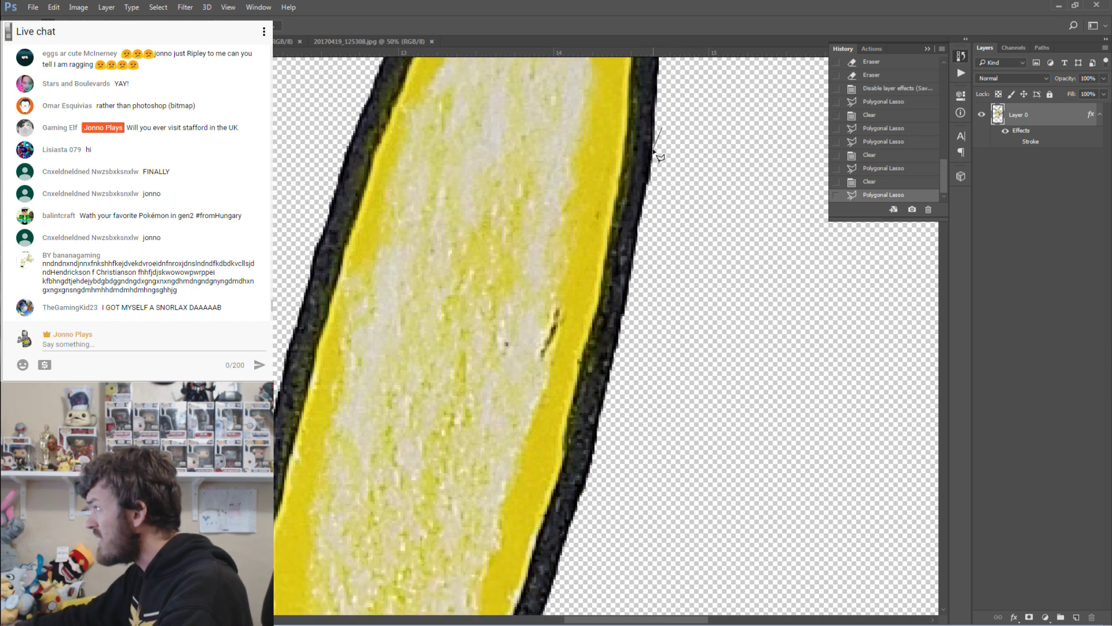
{"action": "double_click", "coordinate": [662, 199]}
{"action": "key", "text": "Delete"}
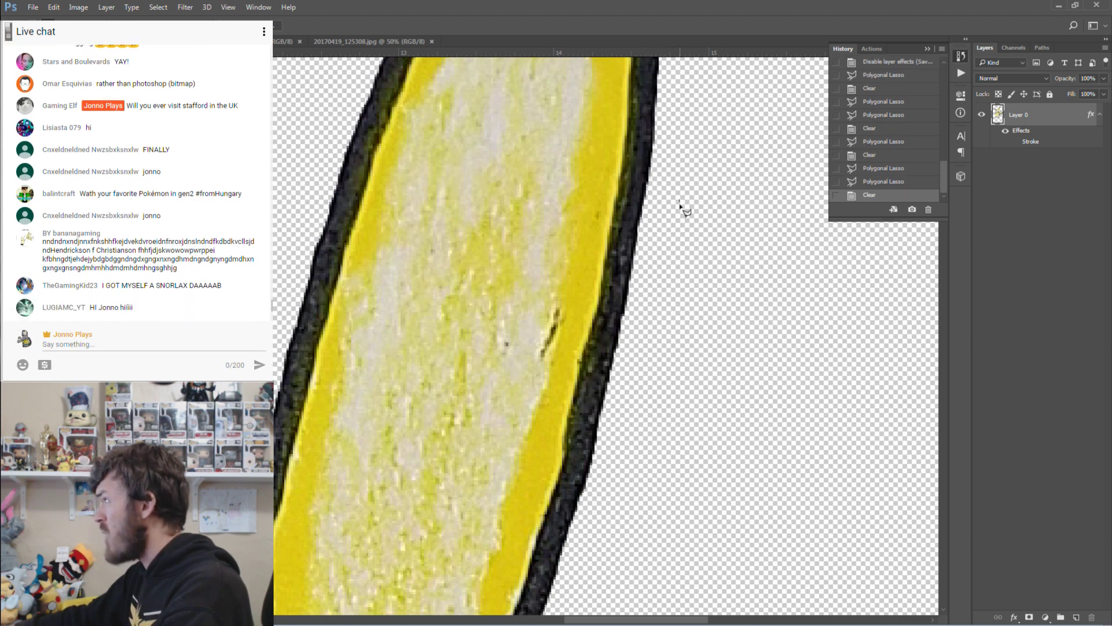
Delete the thin stray piece along the ear's outer edge.
{"action": "left_click", "coordinate": [681, 204]}
{"action": "scroll", "coordinate": [673, 294], "scroll_direction": "down", "scroll_amount": 3}
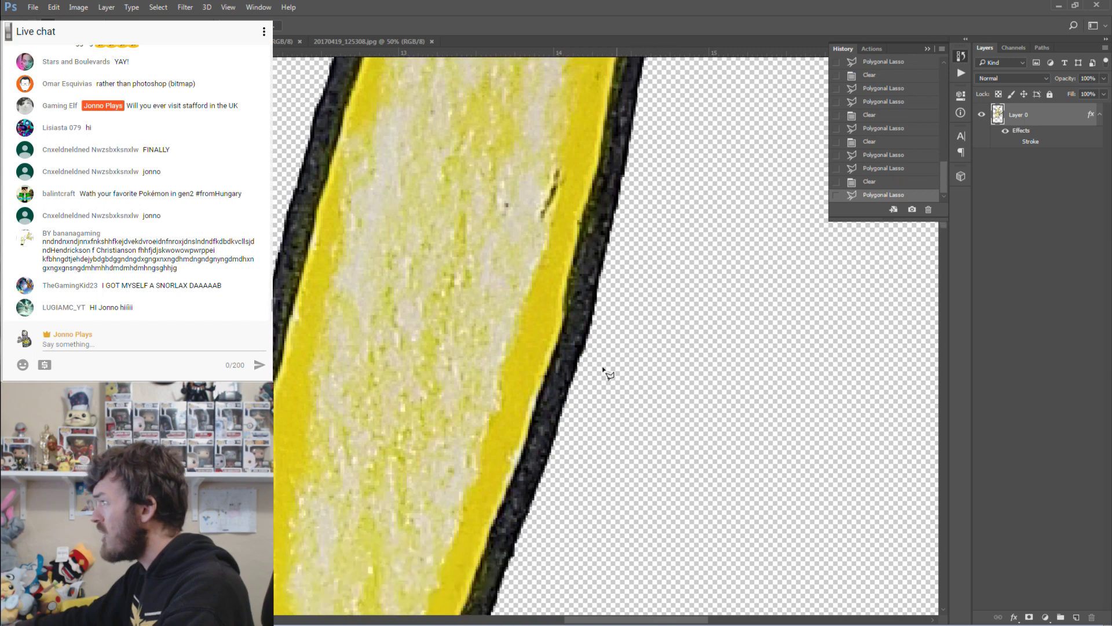
{"action": "scroll", "coordinate": [603, 368], "scroll_direction": "down", "scroll_amount": 3}
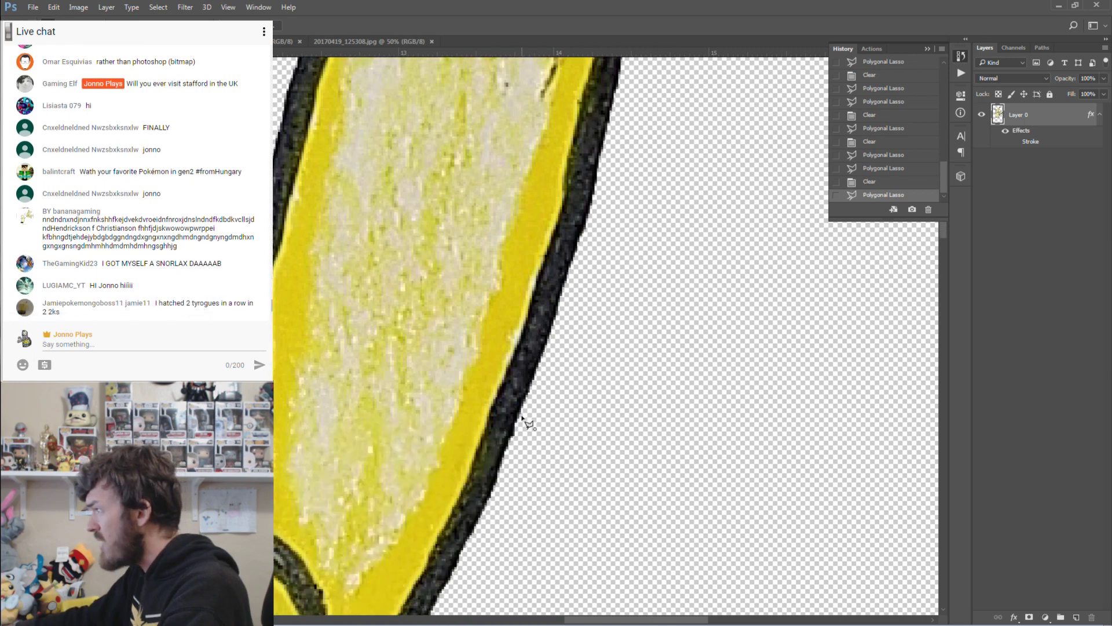
{"action": "left_click", "coordinate": [520, 420]}
{"action": "double_click", "coordinate": [516, 449]}
{"action": "key", "text": "Delete"}
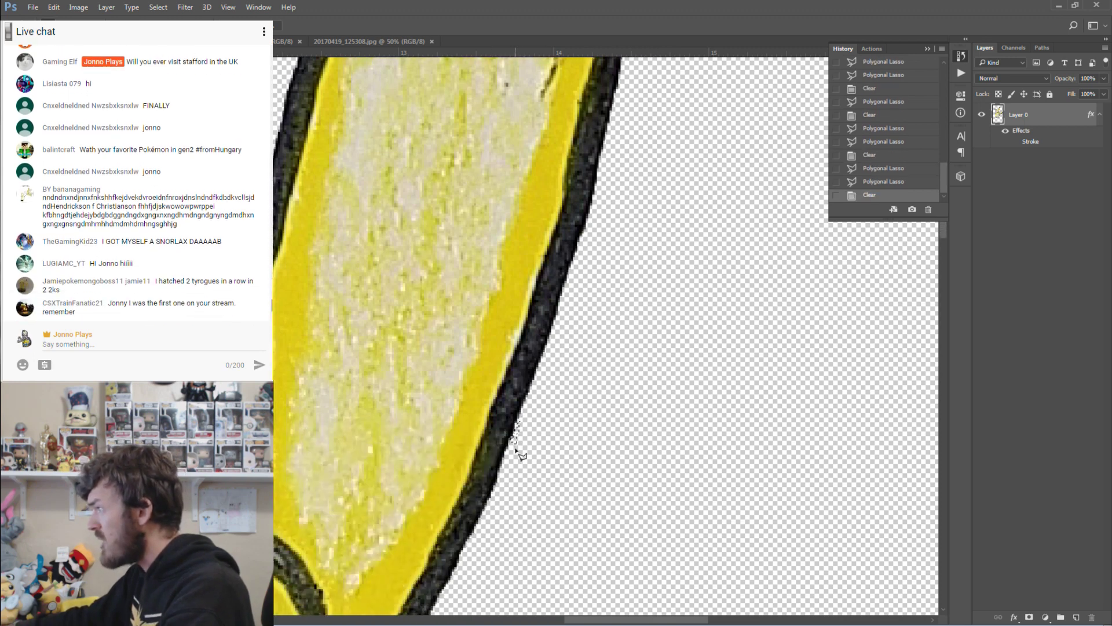
{"action": "left_click", "coordinate": [556, 435]}
{"action": "left_click", "coordinate": [541, 446]}
{"action": "double_click", "coordinate": [534, 452]}
Remove the sliver at the outline's corner and outline another thin strip beside the black edge.
{"action": "scroll", "coordinate": [522, 463], "scroll_direction": "down", "scroll_amount": 2}
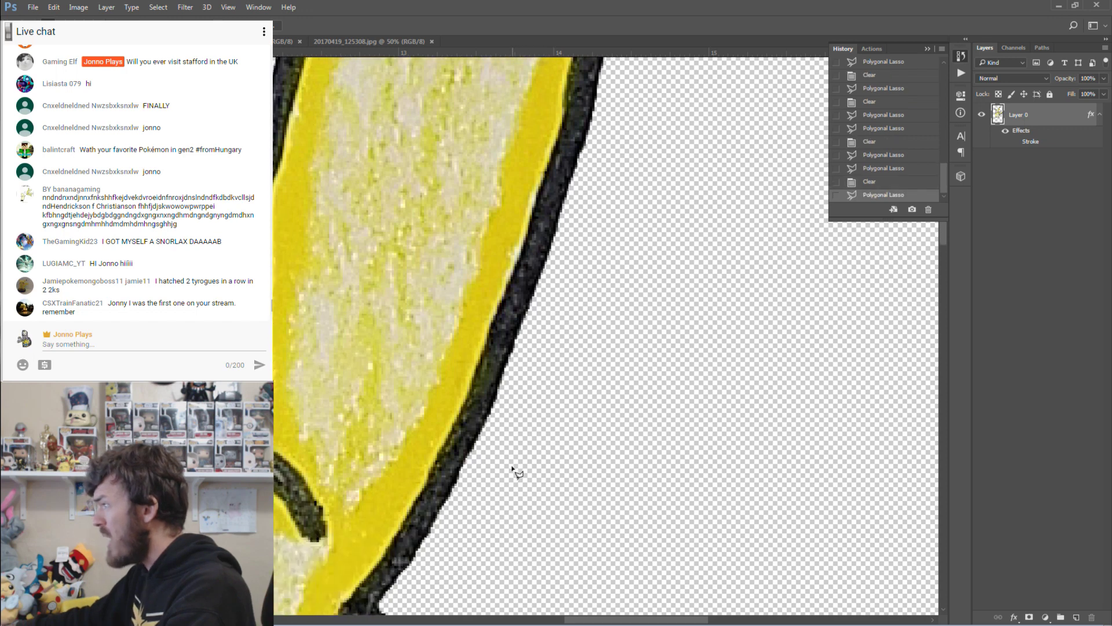
{"action": "scroll", "coordinate": [481, 481], "scroll_direction": "down", "scroll_amount": 8}
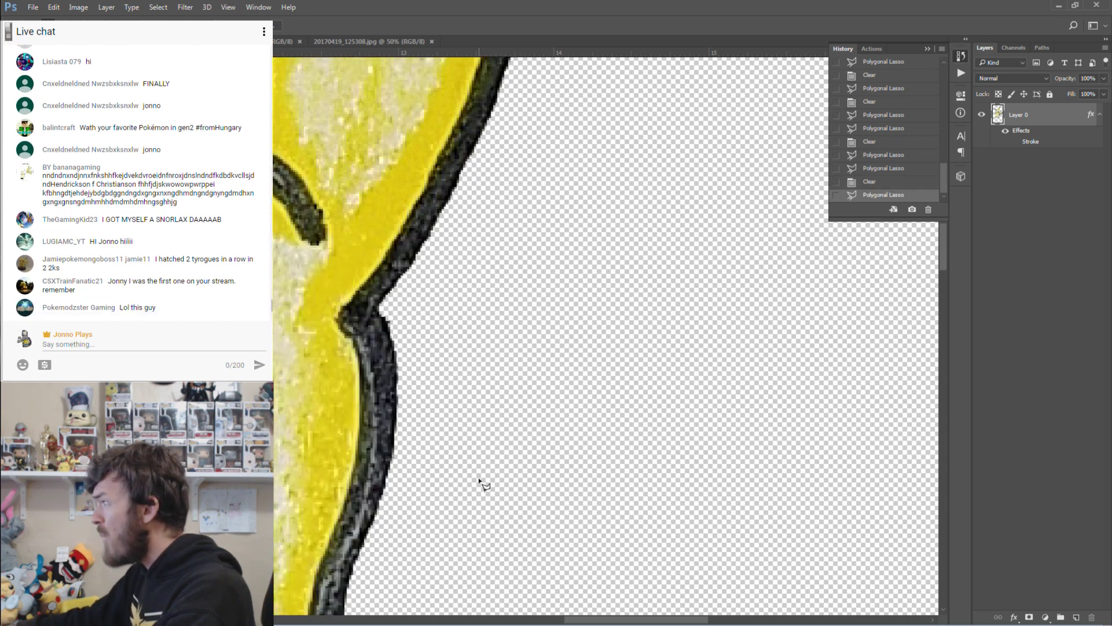
{"action": "scroll", "coordinate": [459, 432], "scroll_direction": "down", "scroll_amount": 1}
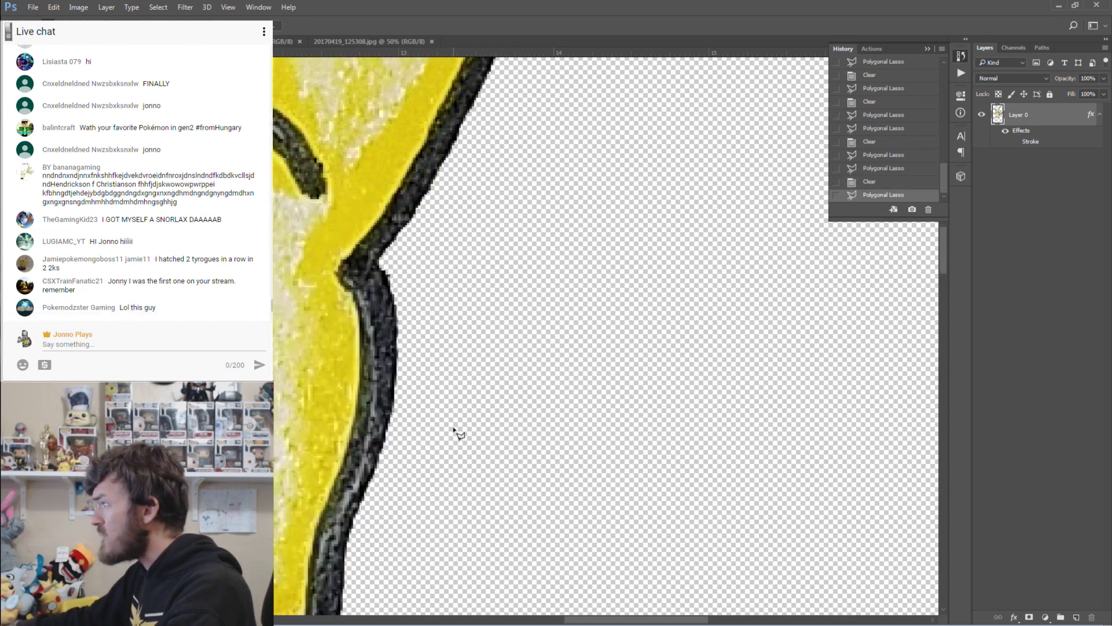
{"action": "left_click", "coordinate": [382, 268]}
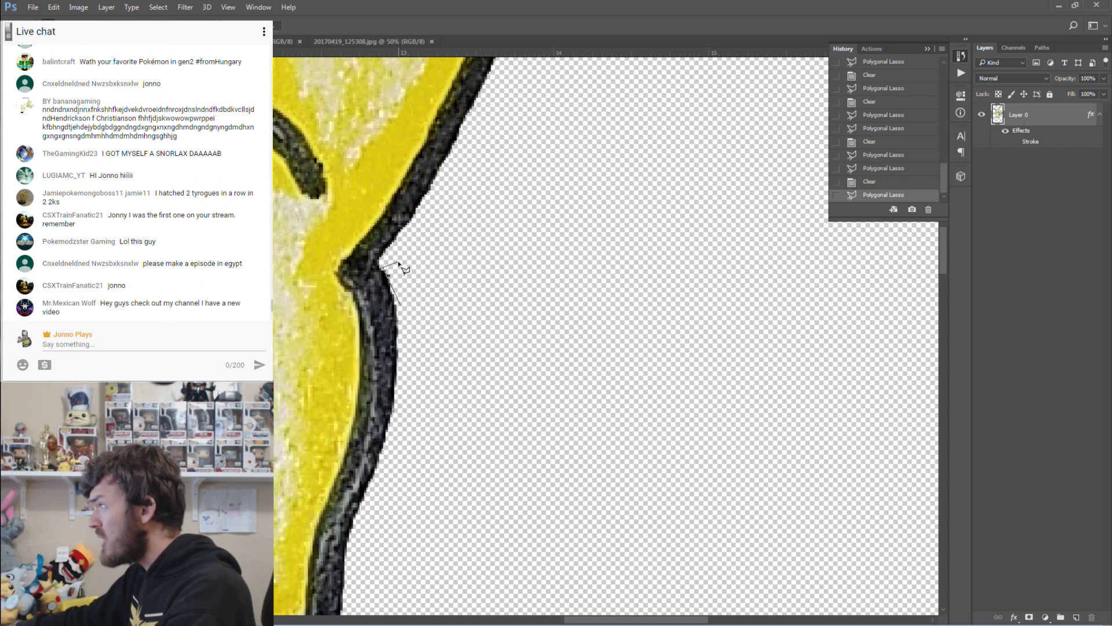
{"action": "key", "text": "ctrl+d"}
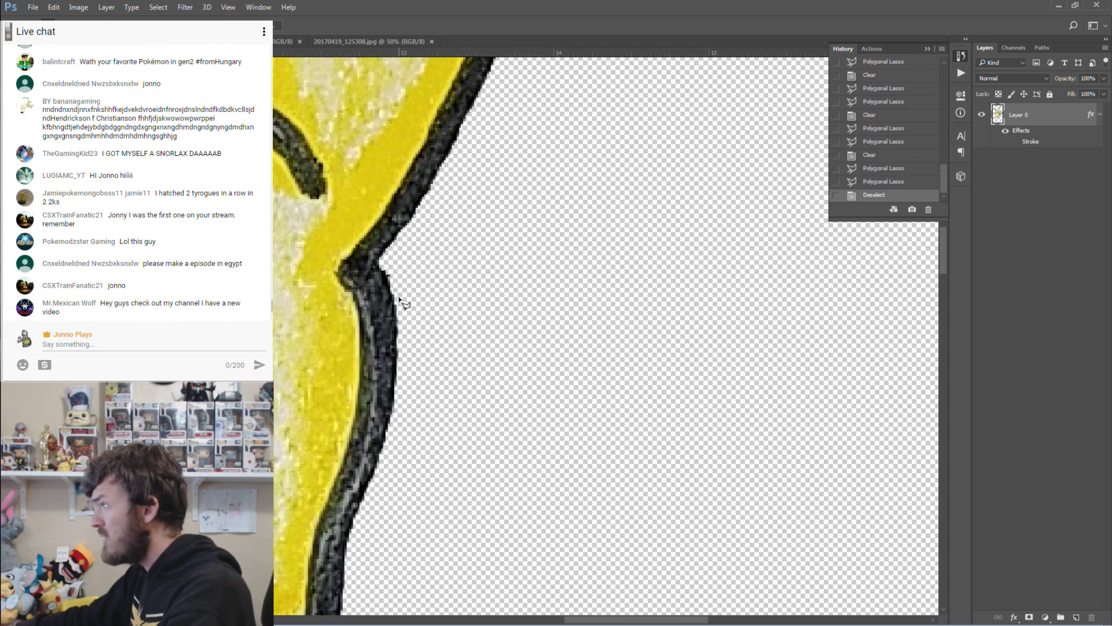
{"action": "left_click", "coordinate": [385, 271]}
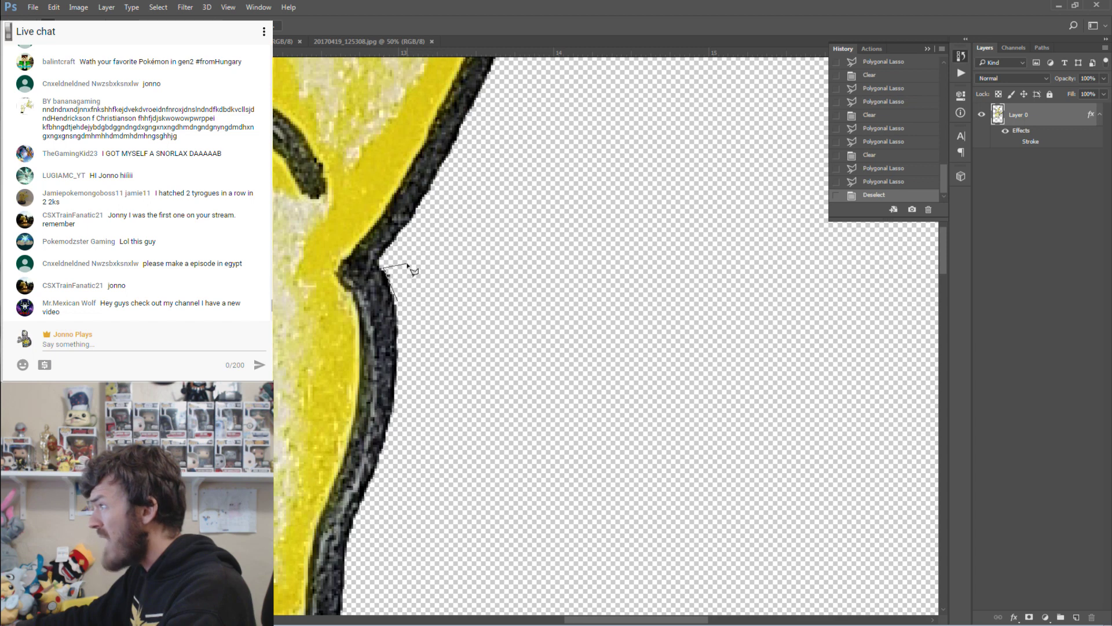
{"action": "key", "text": "Delete"}
{"action": "left_click", "coordinate": [428, 309]}
{"action": "double_click", "coordinate": [439, 387]}
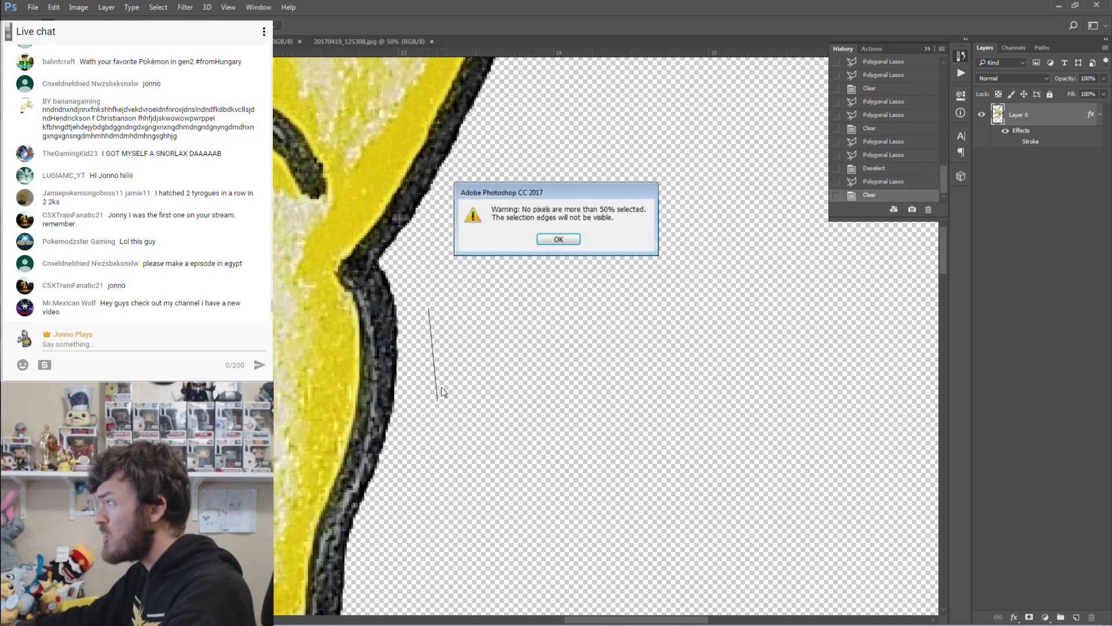
Dismiss the warning, then lasso and delete the specks beside Pikachu's raised paw.
{"action": "left_click", "coordinate": [550, 239]}
{"action": "scroll", "coordinate": [457, 402], "scroll_direction": "down", "scroll_amount": 8}
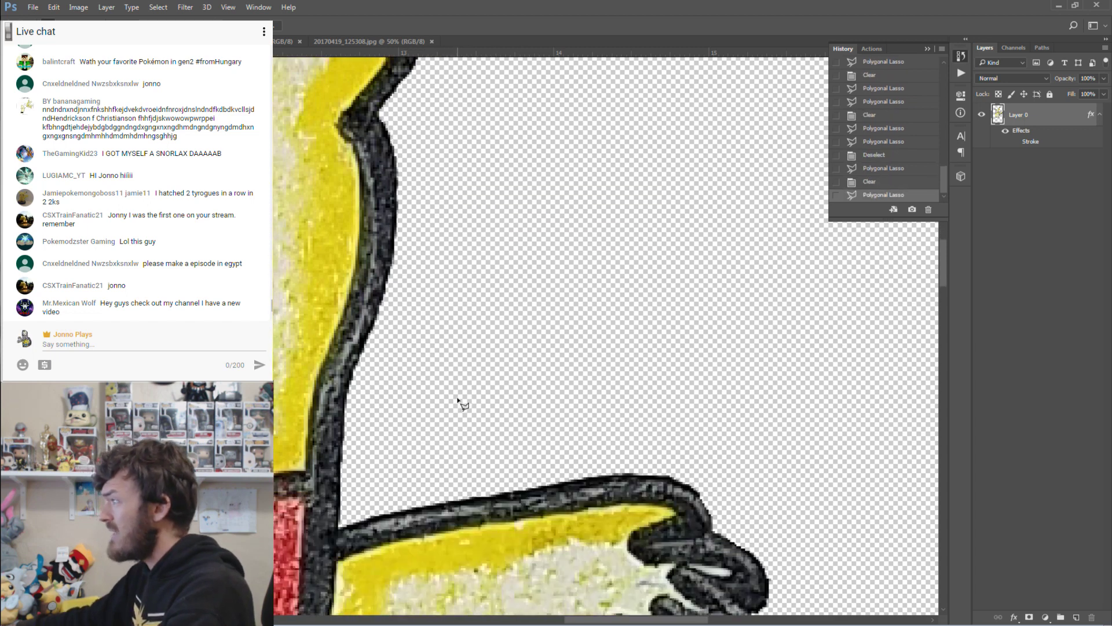
{"action": "scroll", "coordinate": [572, 365], "scroll_direction": "down", "scroll_amount": 5}
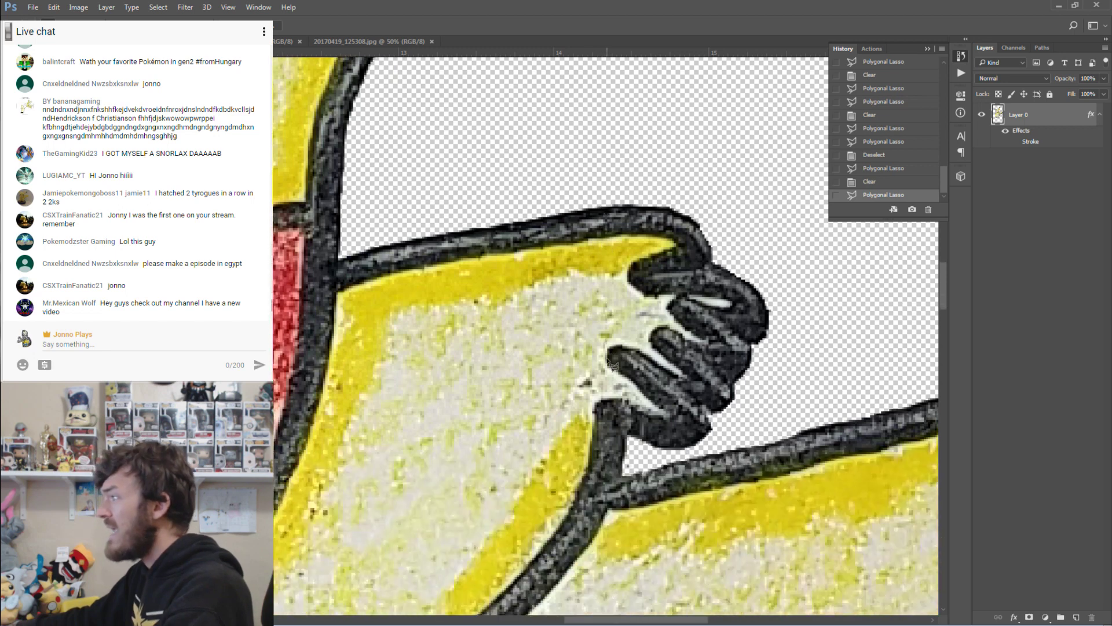
{"action": "scroll", "coordinate": [612, 365], "scroll_direction": "down", "scroll_amount": 3}
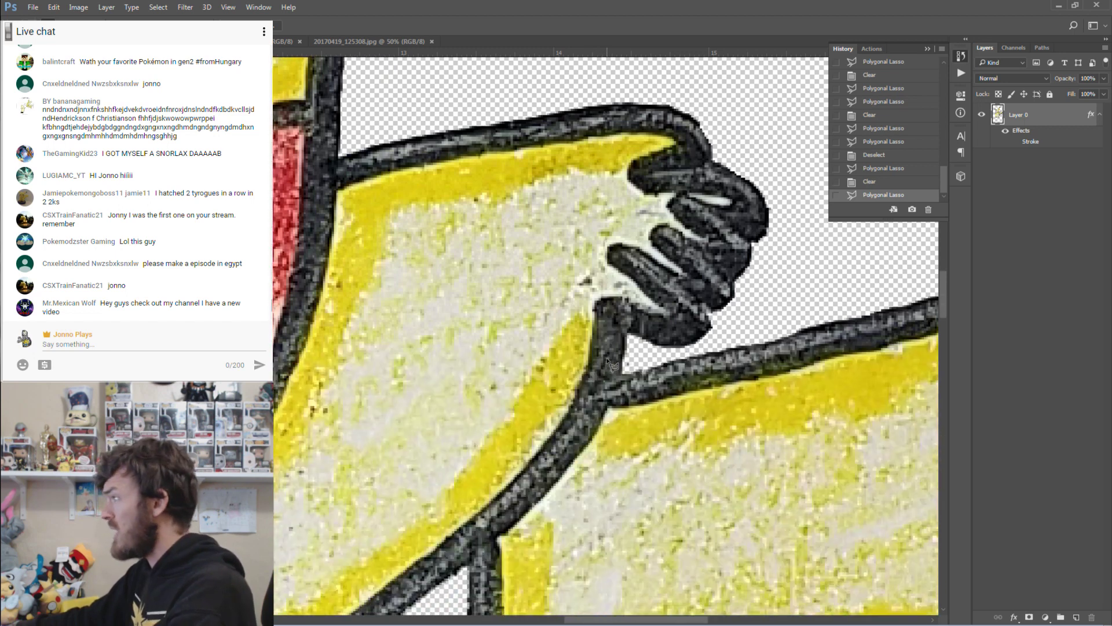
{"action": "left_click", "coordinate": [634, 350]}
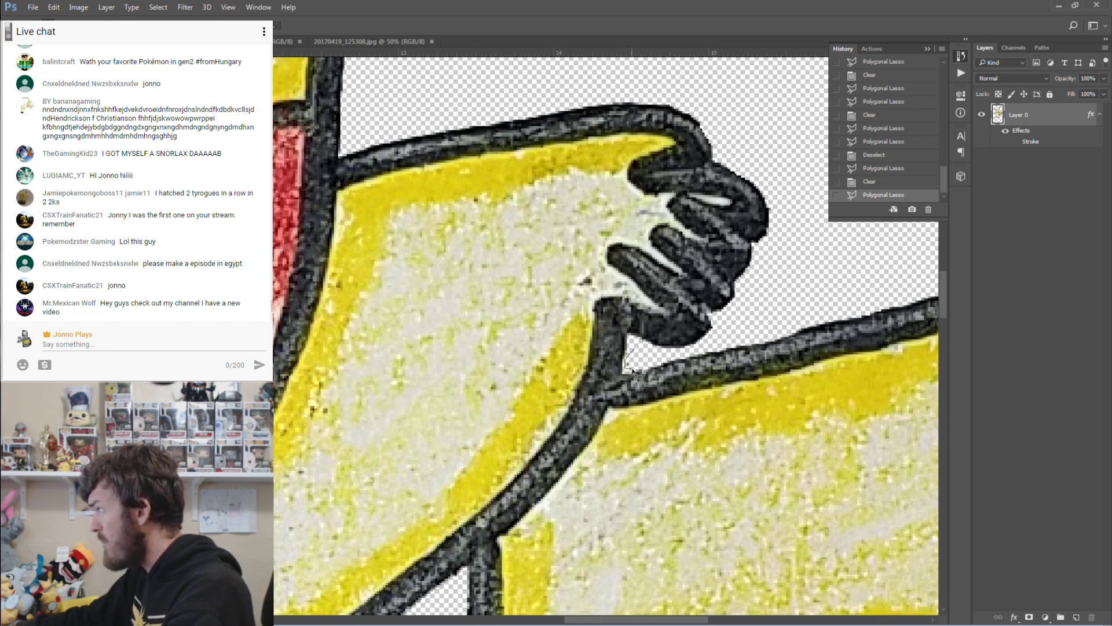
{"action": "double_click", "coordinate": [642, 363]}
{"action": "key", "text": "Delete"}
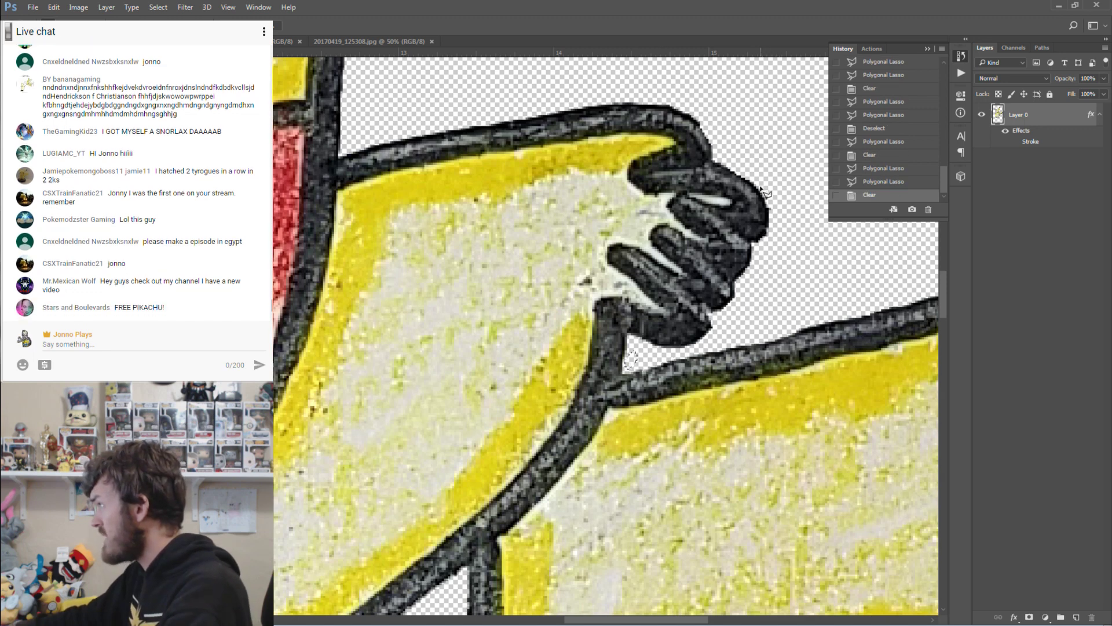
{"action": "double_click", "coordinate": [773, 217]}
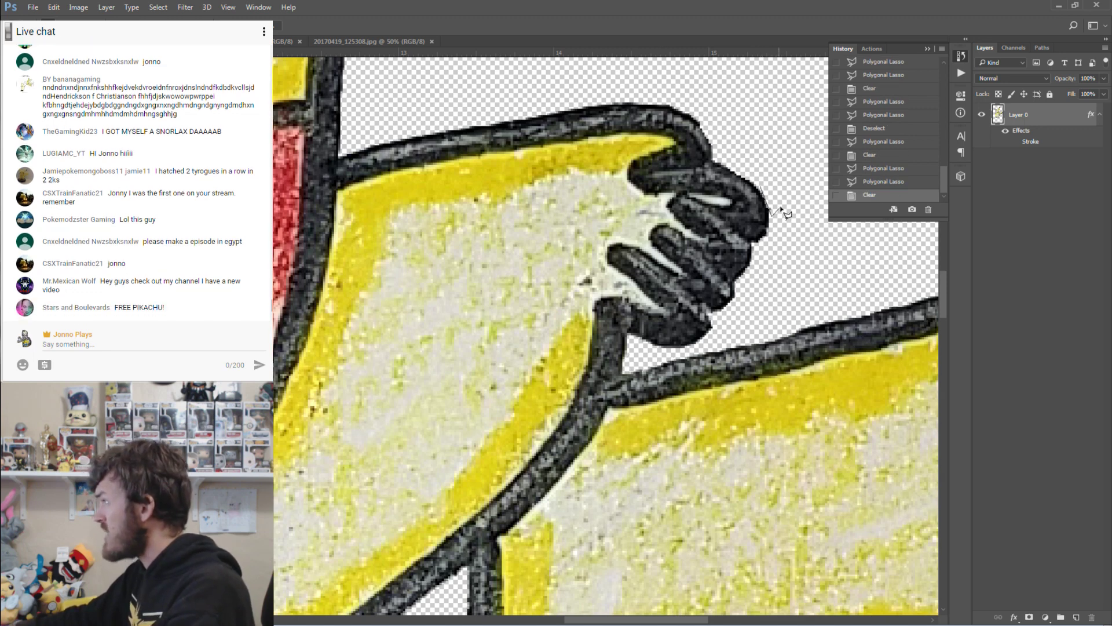
{"action": "key", "text": "Delete"}
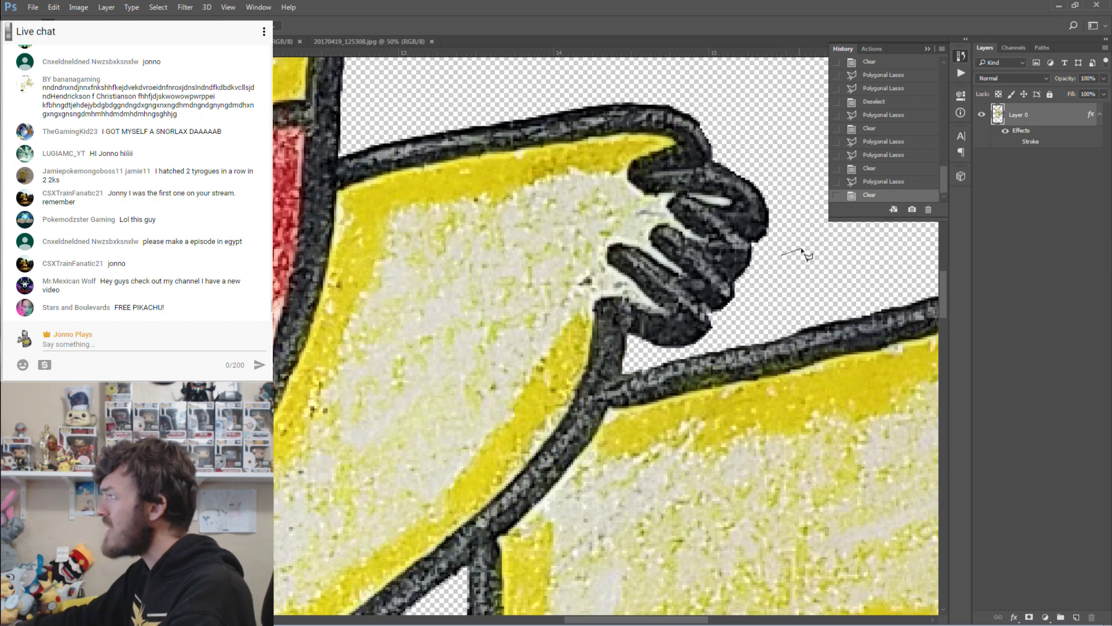
{"action": "double_click", "coordinate": [808, 259]}
{"action": "key", "text": "w"}
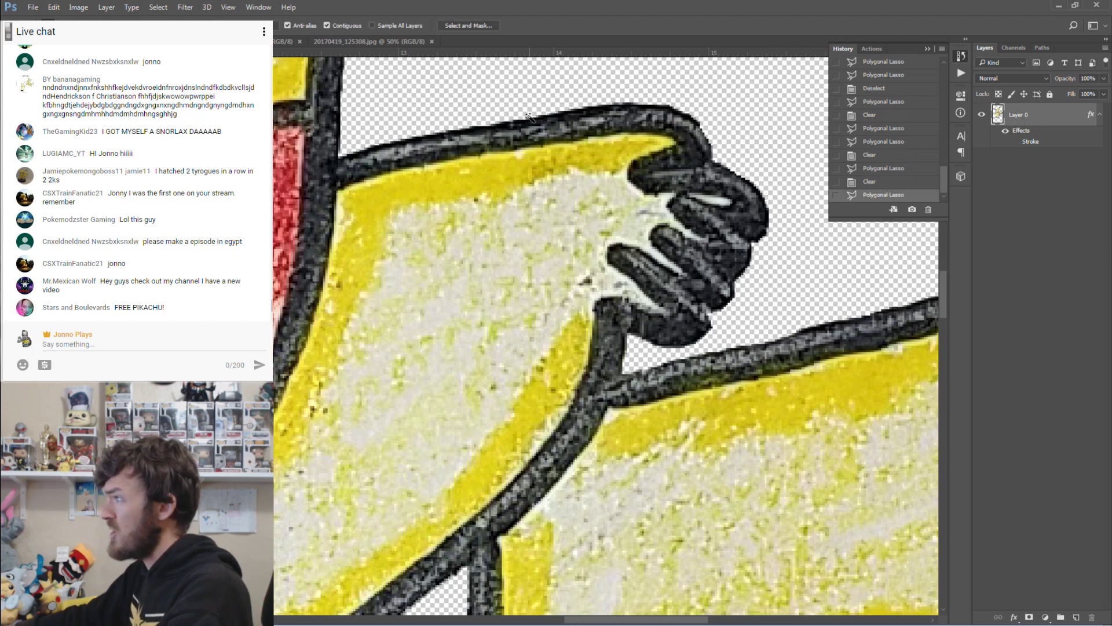
{"action": "left_click", "coordinate": [499, 99]}
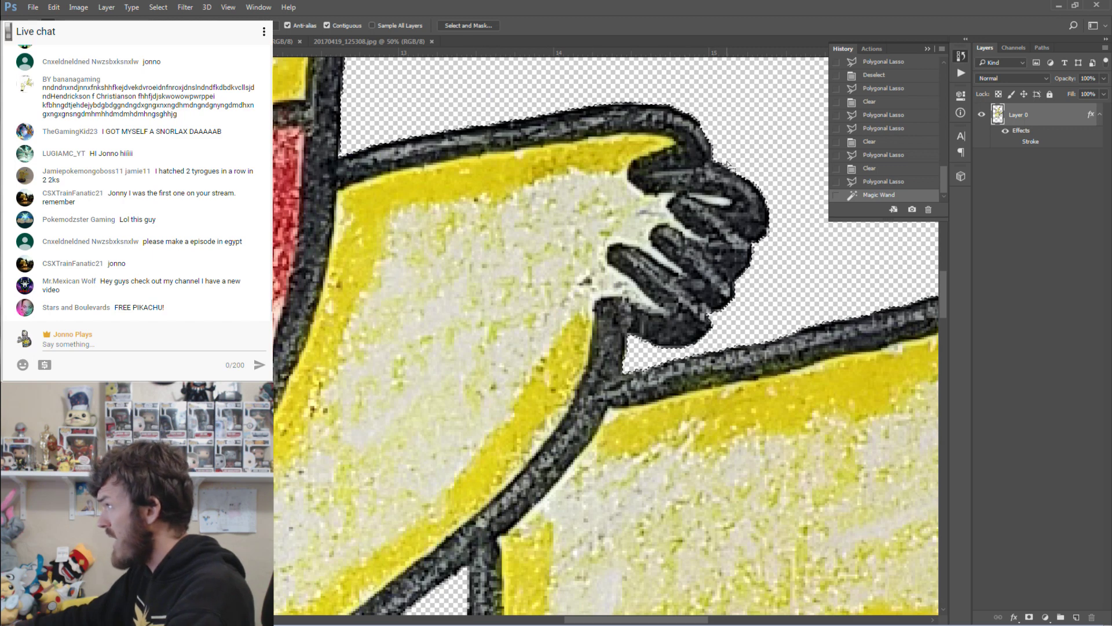
{"action": "left_click", "coordinate": [534, 219]}
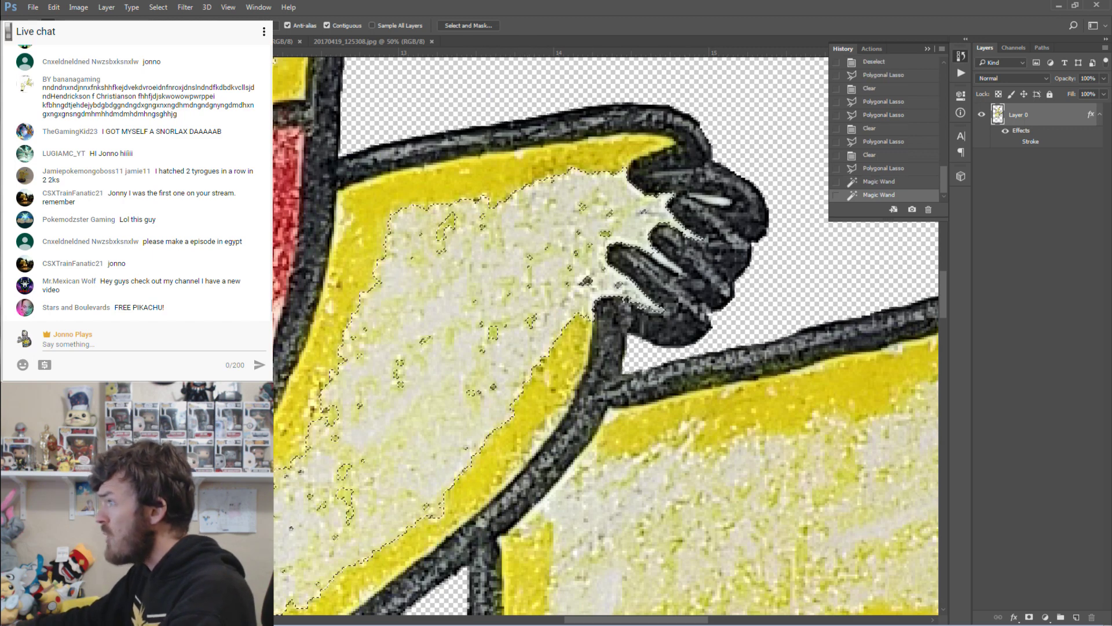
{"action": "key", "text": "ctrl+d"}
{"action": "left_click", "coordinate": [291, 80]}
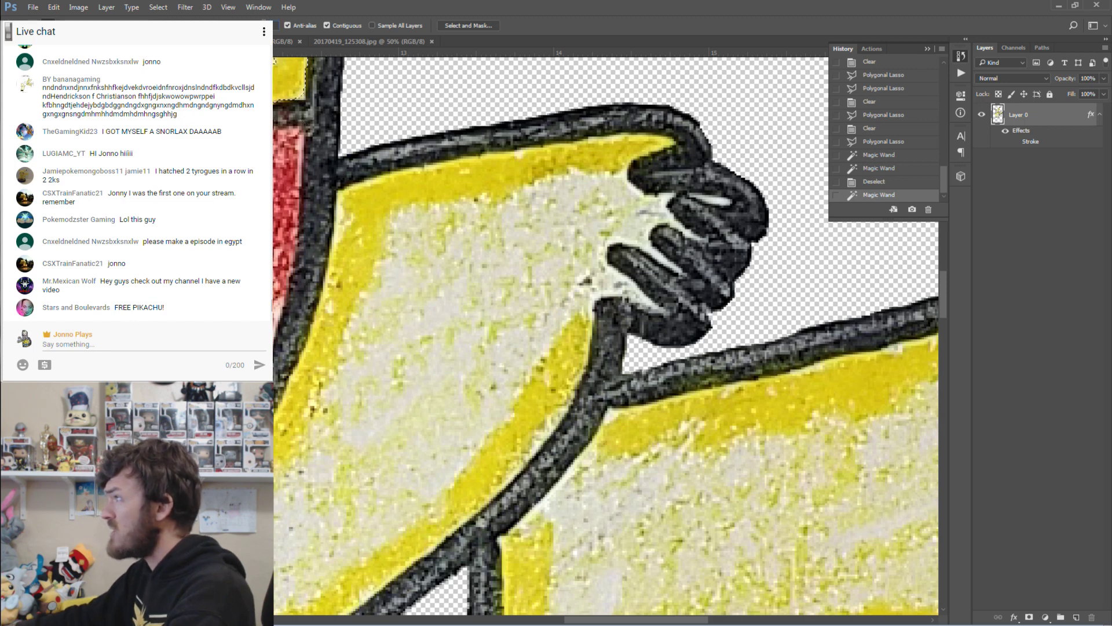
{"action": "left_click", "coordinate": [174, 174]}
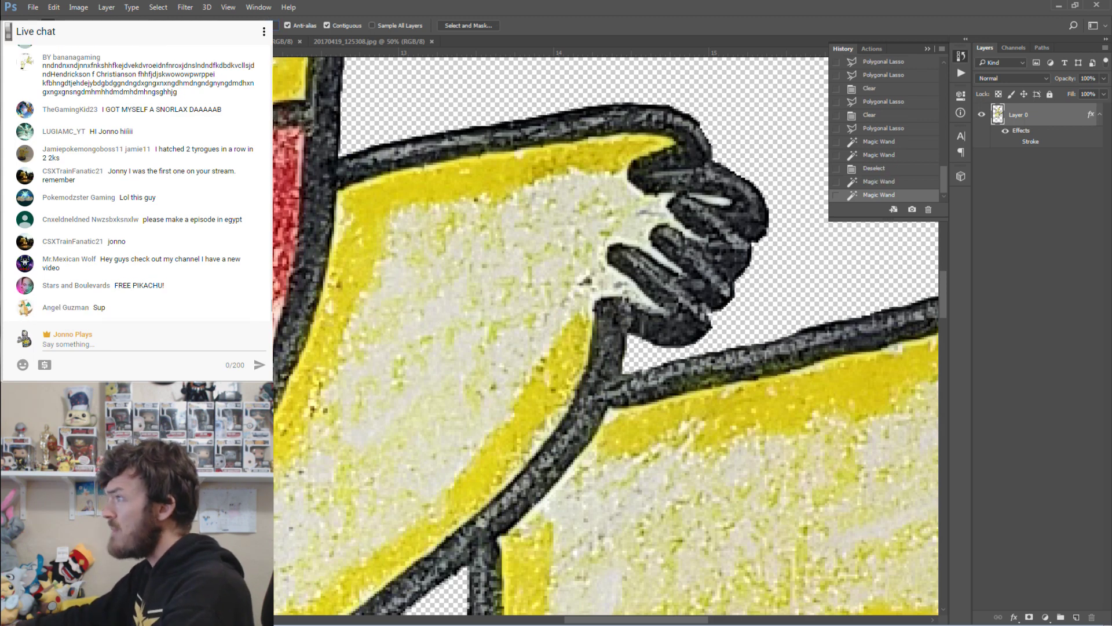
{"action": "left_click", "coordinate": [174, 174]}
{"action": "left_click", "coordinate": [174, 174]}
{"action": "left_click", "coordinate": [232, 86]}
{"action": "left_click", "coordinate": [232, 87]}
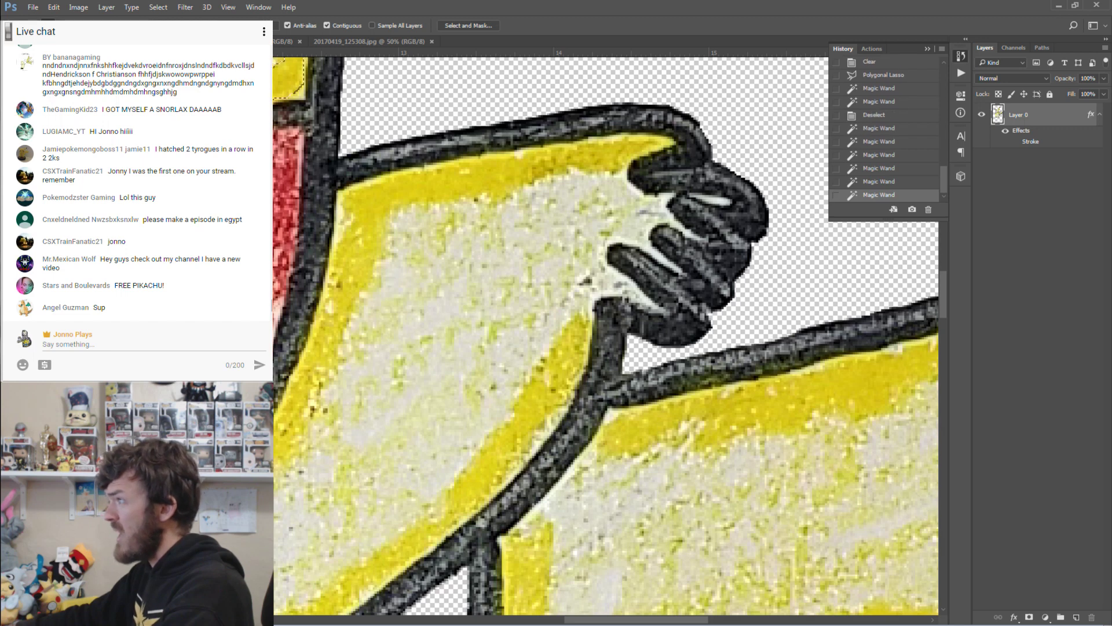
{"action": "left_click", "coordinate": [267, 25]}
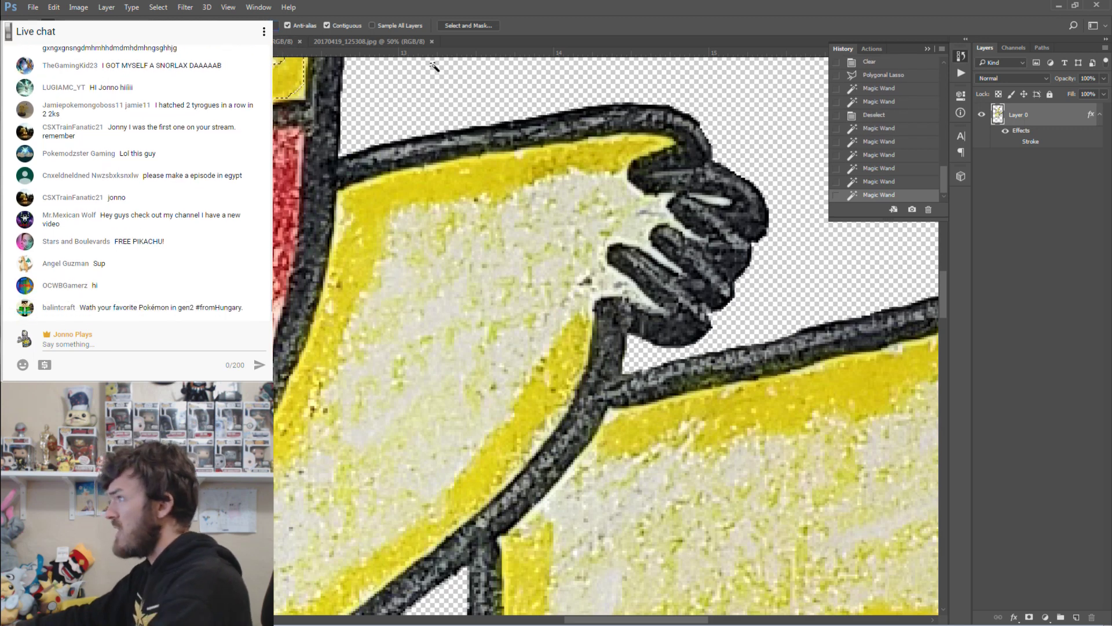
{"action": "left_click", "coordinate": [451, 68]}
{"action": "key", "text": "ctrl+d"}
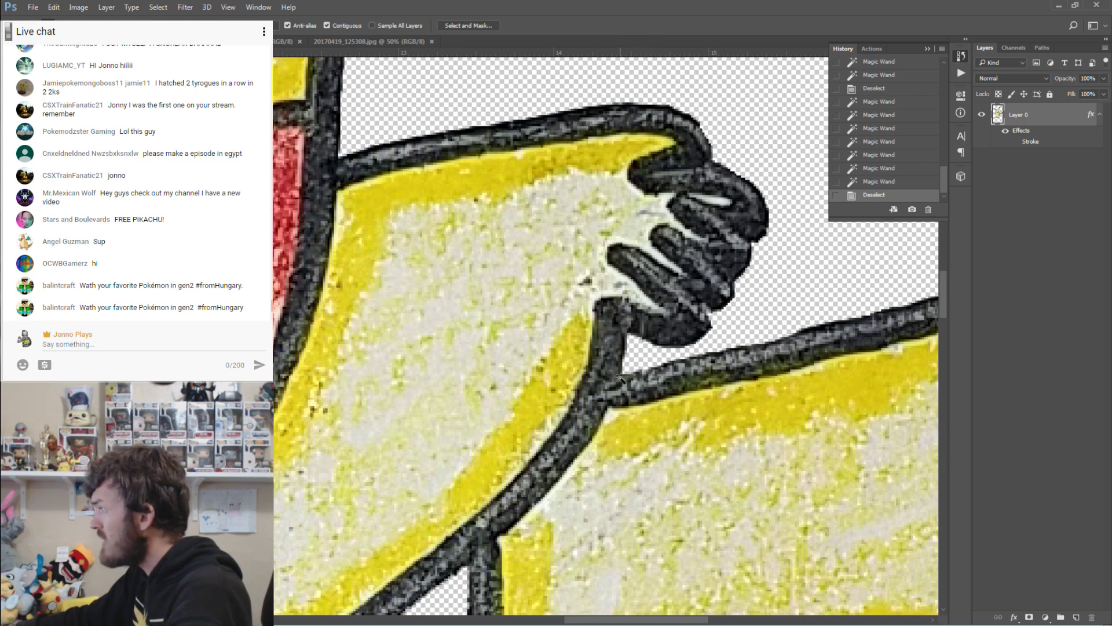
{"action": "scroll", "coordinate": [619, 380], "scroll_direction": "down", "scroll_amount": 2}
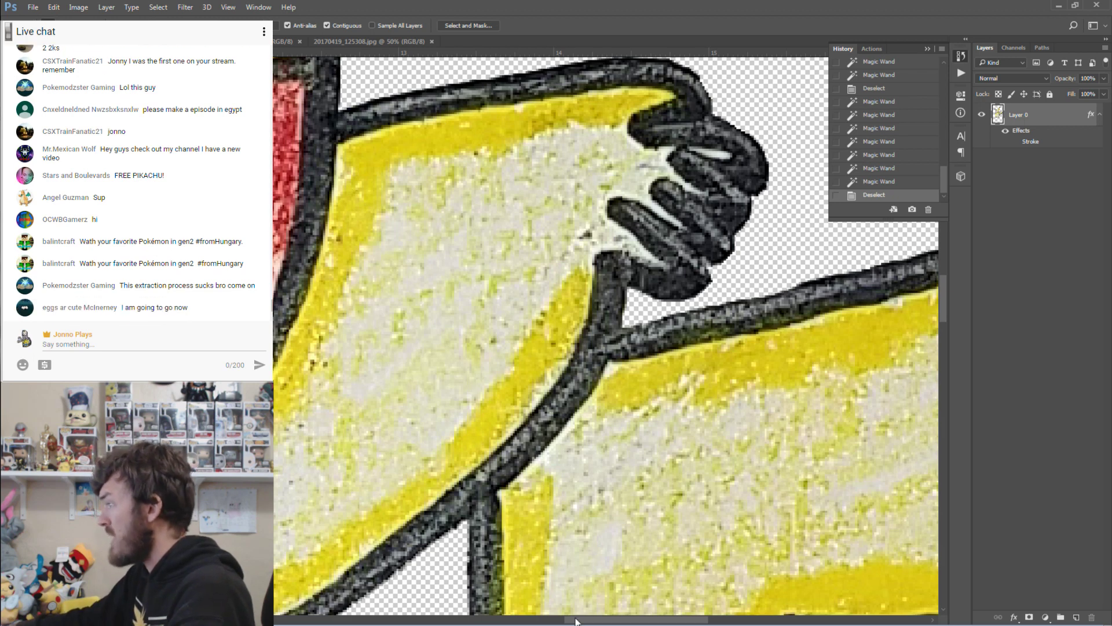
Delete a triangle of stray pixels at the outline's corner, undoing an extra selection.
{"action": "left_click_drag", "start_coordinate": [576, 621], "coordinate": [703, 621]}
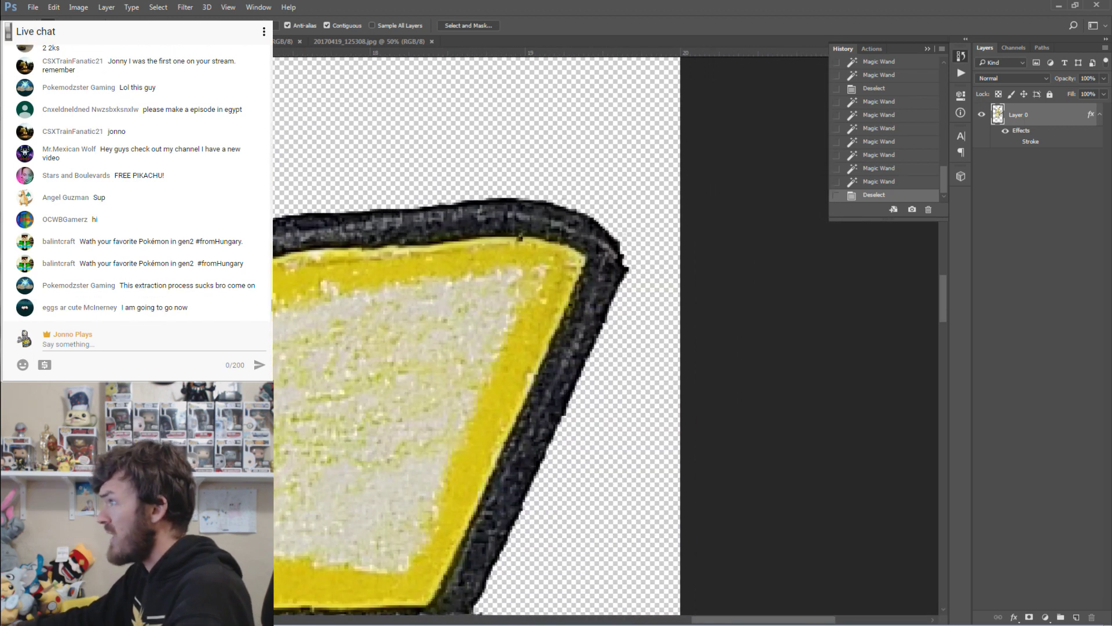
{"action": "left_click", "coordinate": [8, 80]}
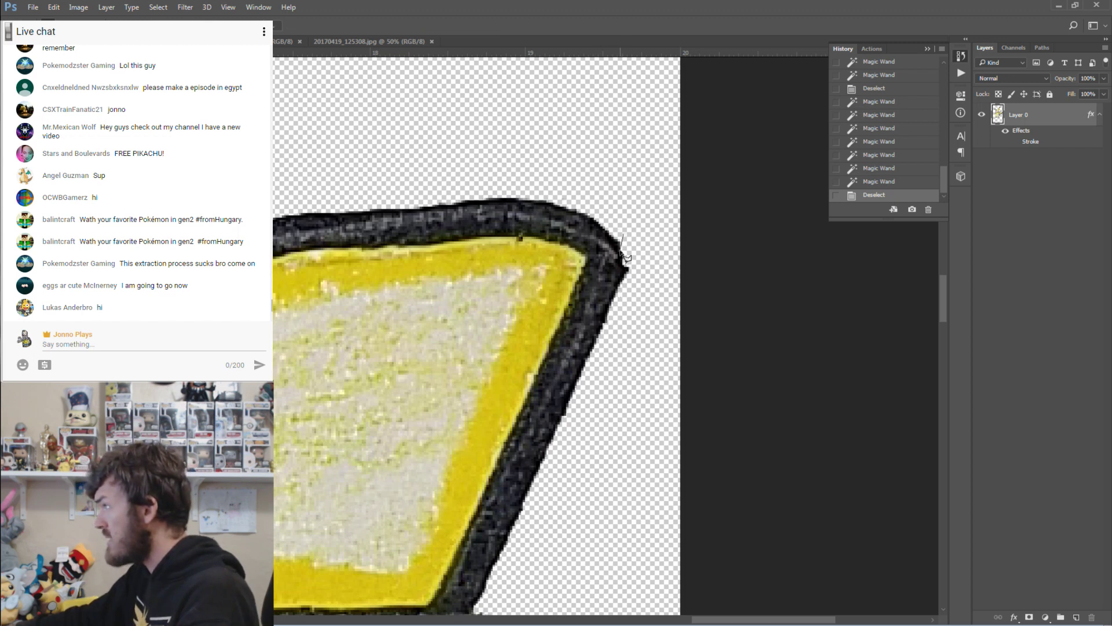
{"action": "double_click", "coordinate": [642, 290]}
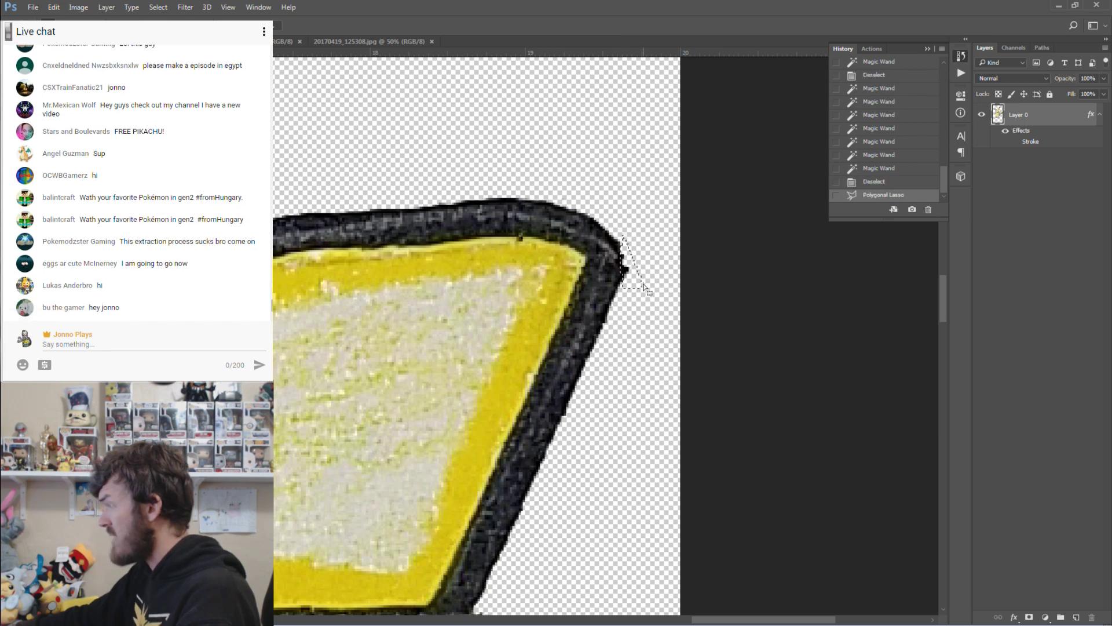
{"action": "key", "text": "Delete"}
{"action": "left_click", "coordinate": [641, 329]}
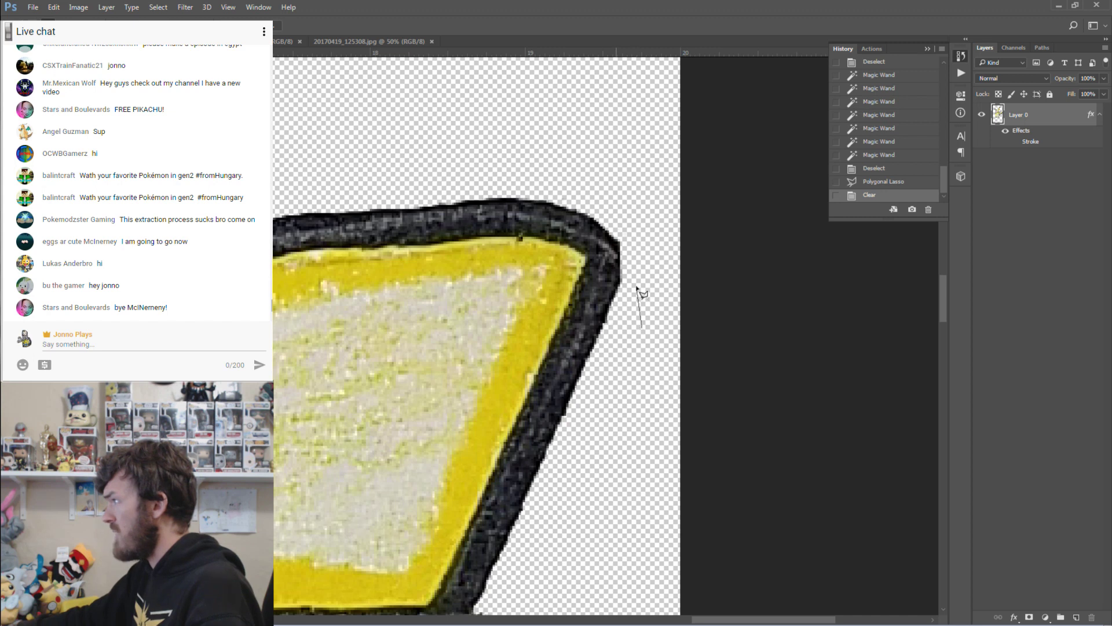
{"action": "double_click", "coordinate": [629, 322]}
{"action": "key", "text": "ctrl+z"}
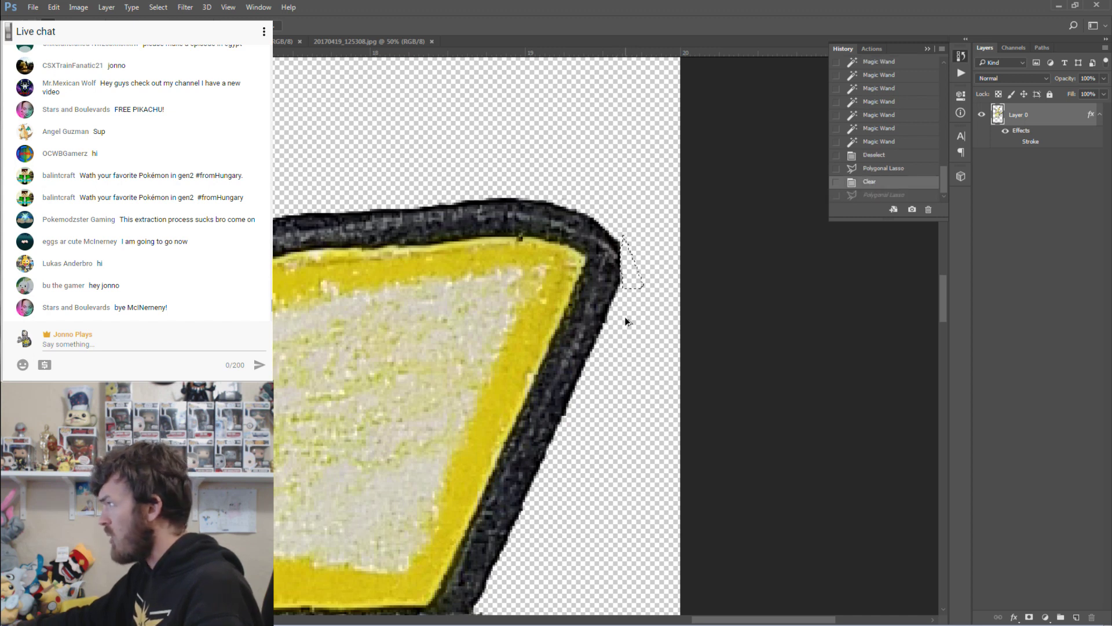
{"action": "key", "text": "ctrl+alt+z"}
Erase the corner bump and the small bump on the outline's edge.
{"action": "left_click", "coordinate": [640, 218]}
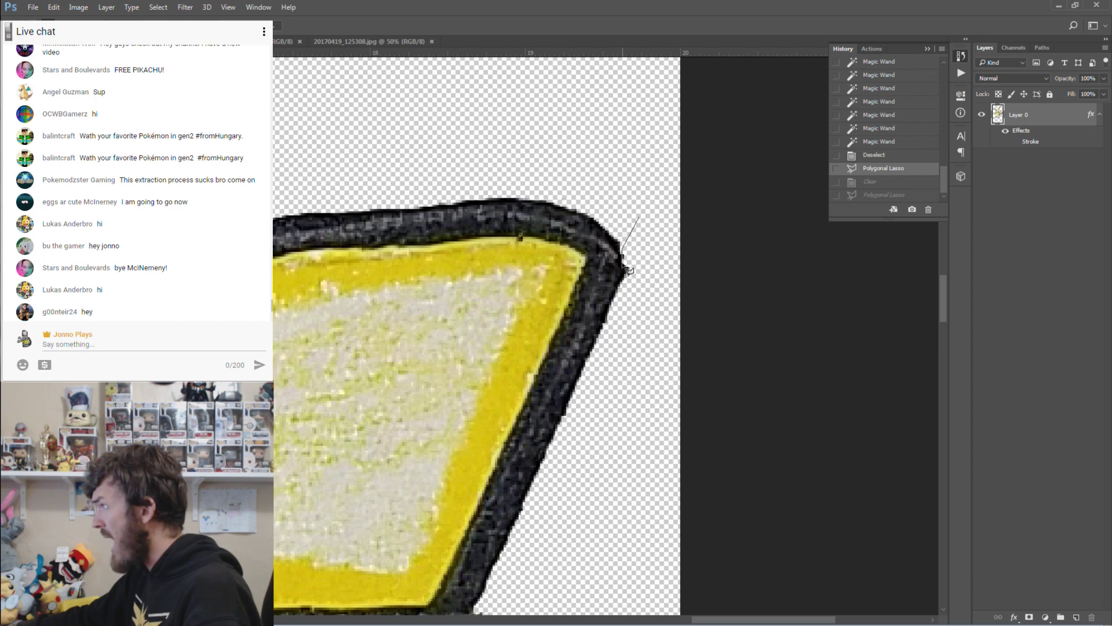
{"action": "double_click", "coordinate": [644, 278]}
{"action": "key", "text": "Delete"}
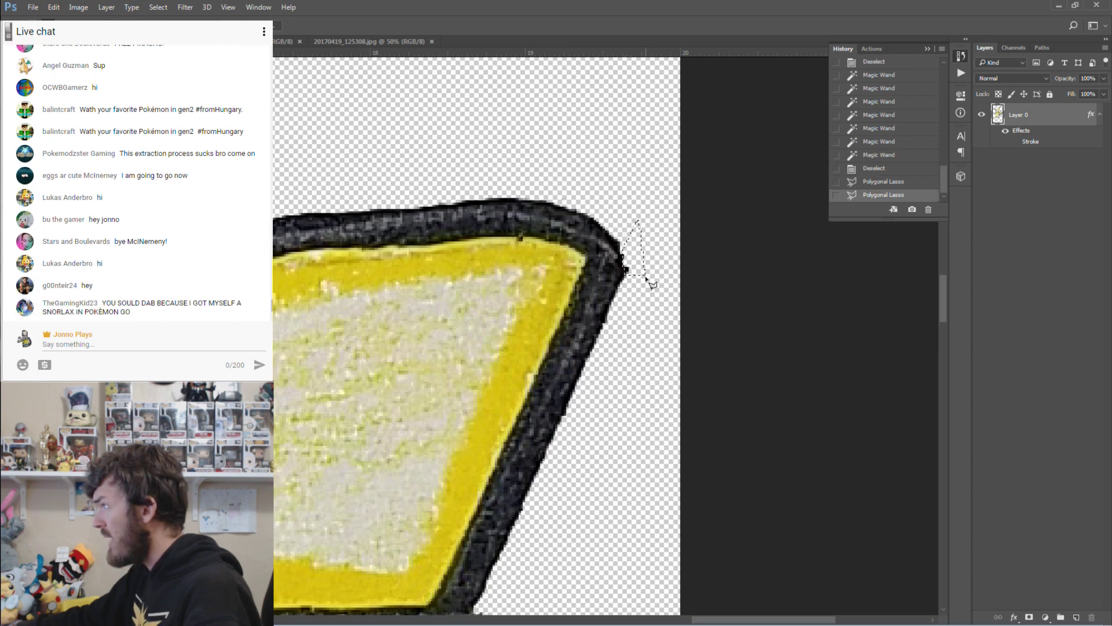
{"action": "key", "text": "ctrl+d"}
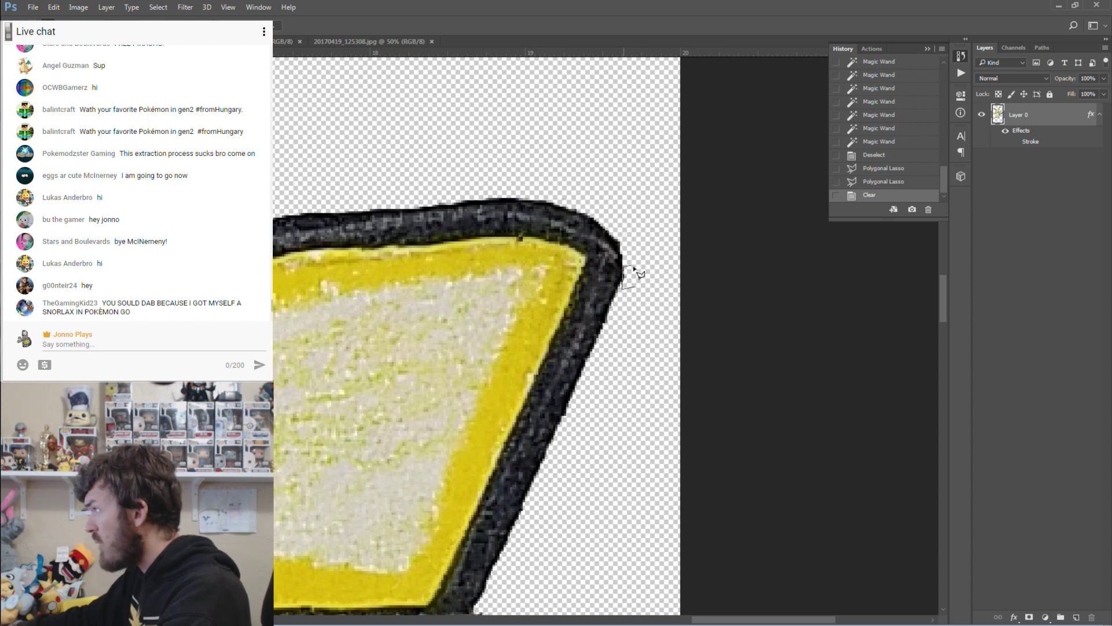
{"action": "double_click", "coordinate": [643, 278]}
{"action": "key", "text": "Delete"}
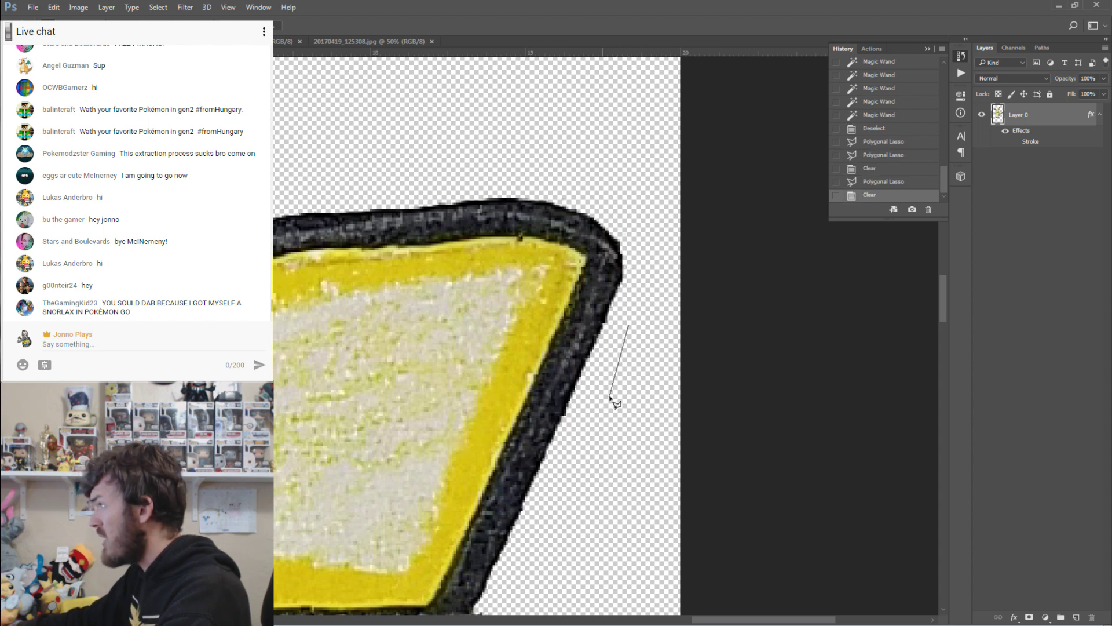
{"action": "double_click", "coordinate": [610, 396]}
{"action": "scroll", "coordinate": [599, 384], "scroll_direction": "down", "scroll_amount": 5}
Erase the ragged dark pixels at the border's bottom corner.
{"action": "scroll", "coordinate": [492, 463], "scroll_direction": "down", "scroll_amount": 5}
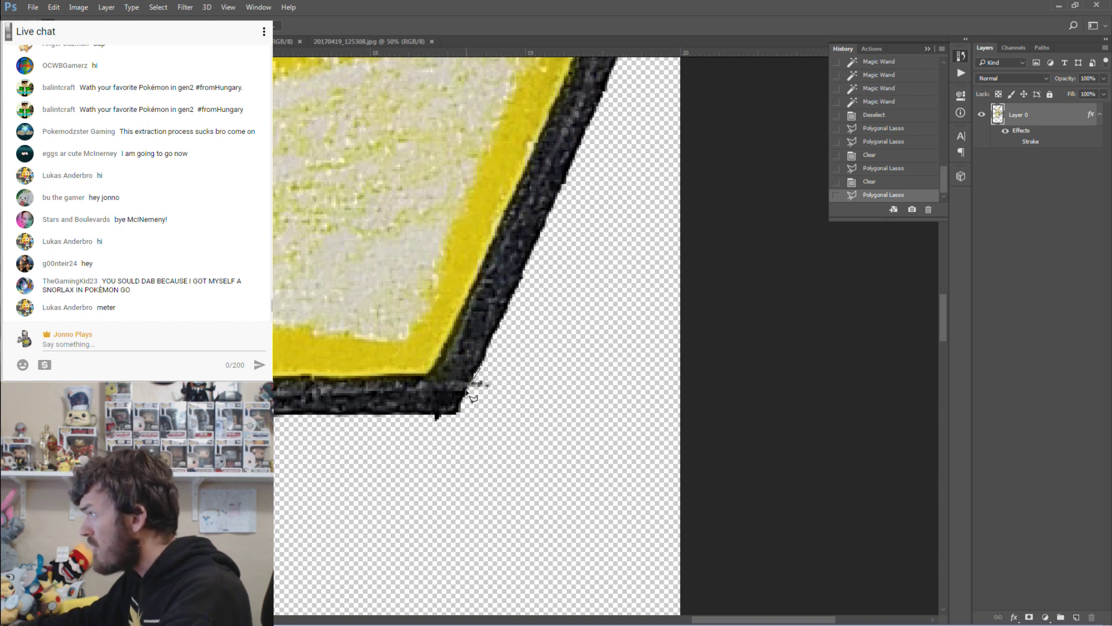
{"action": "left_click", "coordinate": [433, 416]}
{"action": "left_click", "coordinate": [432, 429]}
{"action": "left_click", "coordinate": [482, 427]}
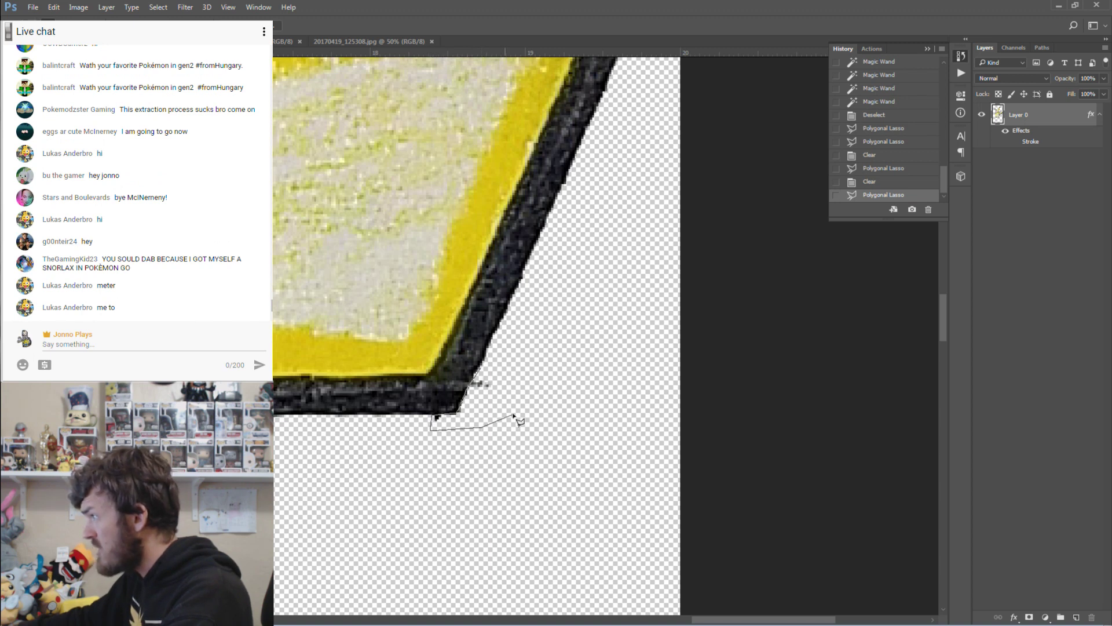
{"action": "double_click", "coordinate": [521, 402]}
{"action": "key", "text": "Delete"}
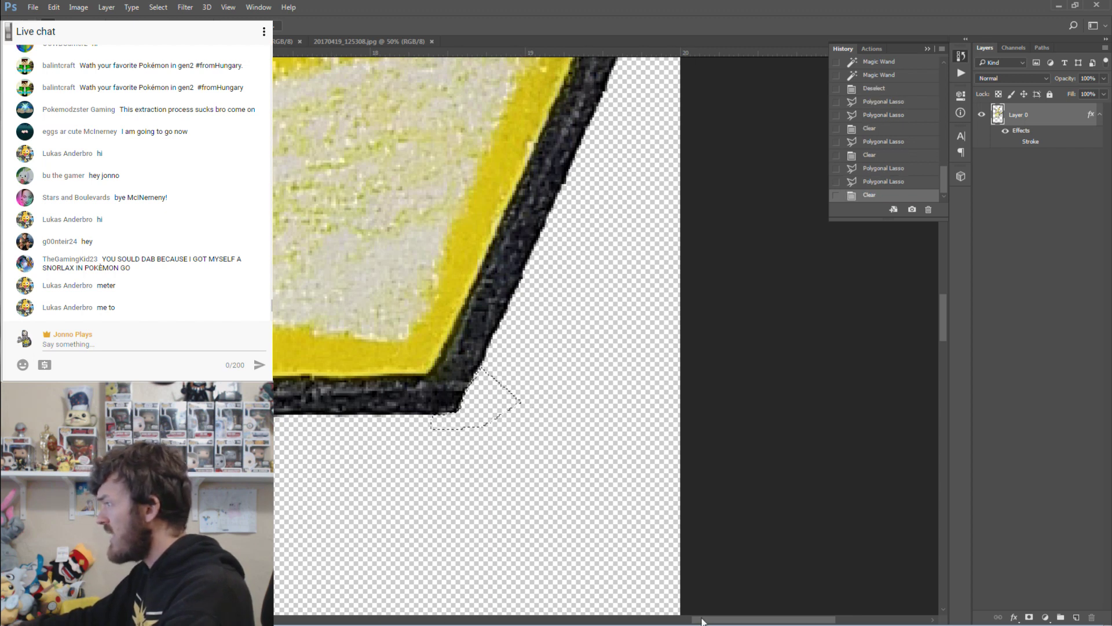
Clear the rough strip of stray pixels under the outline's bottom edge.
{"action": "left_click_drag", "start_coordinate": [713, 620], "coordinate": [666, 623]}
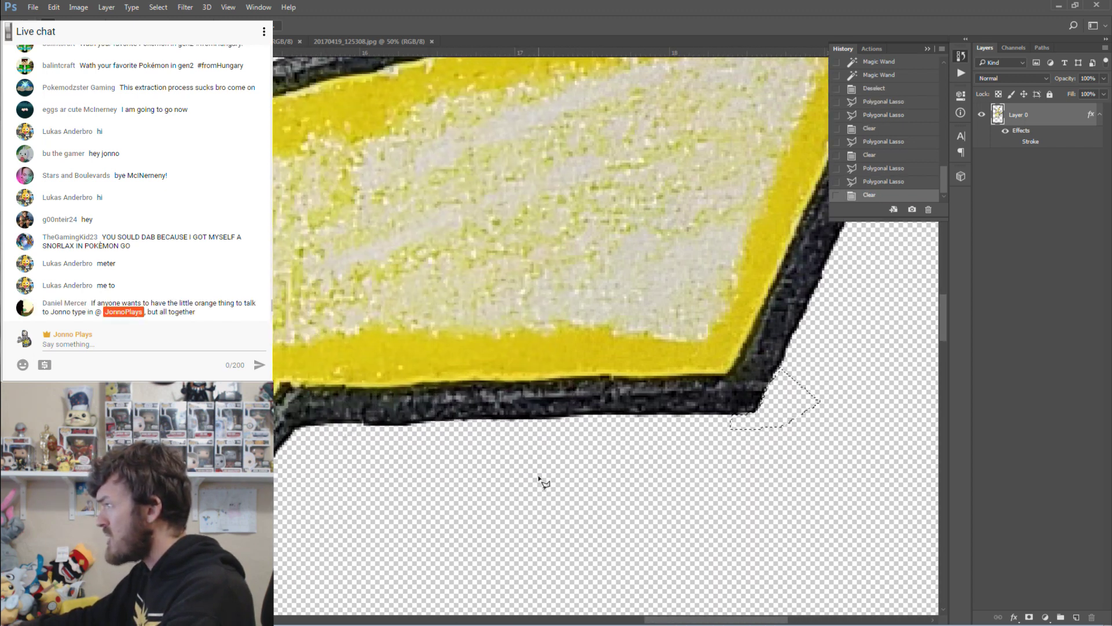
{"action": "left_click", "coordinate": [585, 416]}
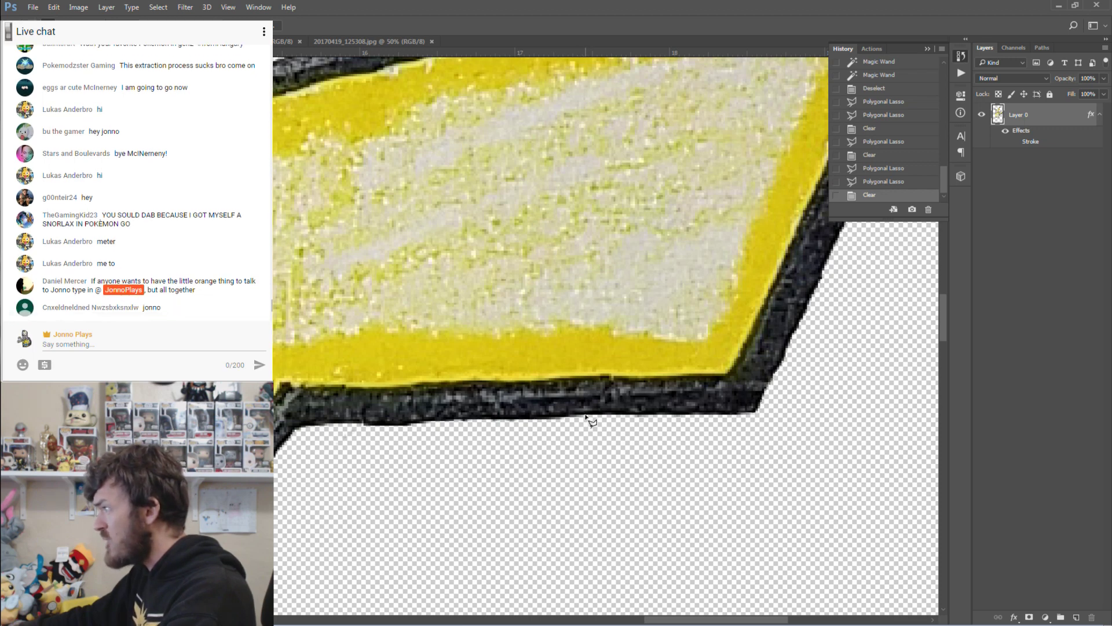
{"action": "left_click", "coordinate": [338, 423]}
{"action": "left_click", "coordinate": [381, 465]}
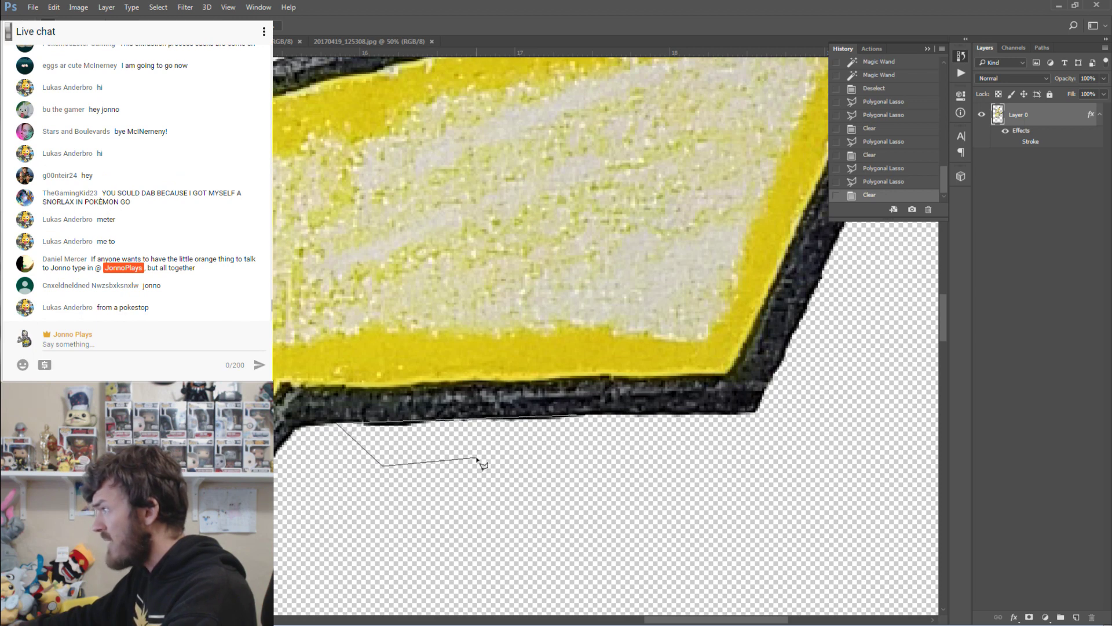
{"action": "double_click", "coordinate": [476, 458]}
{"action": "key", "text": "Delete"}
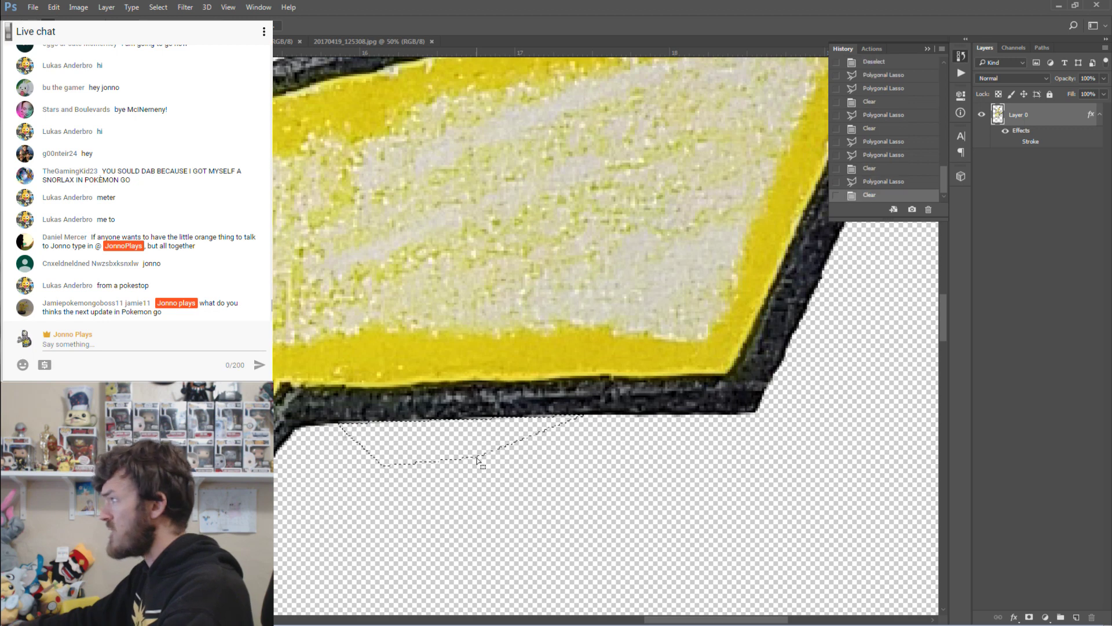
{"action": "left_click", "coordinate": [522, 464]}
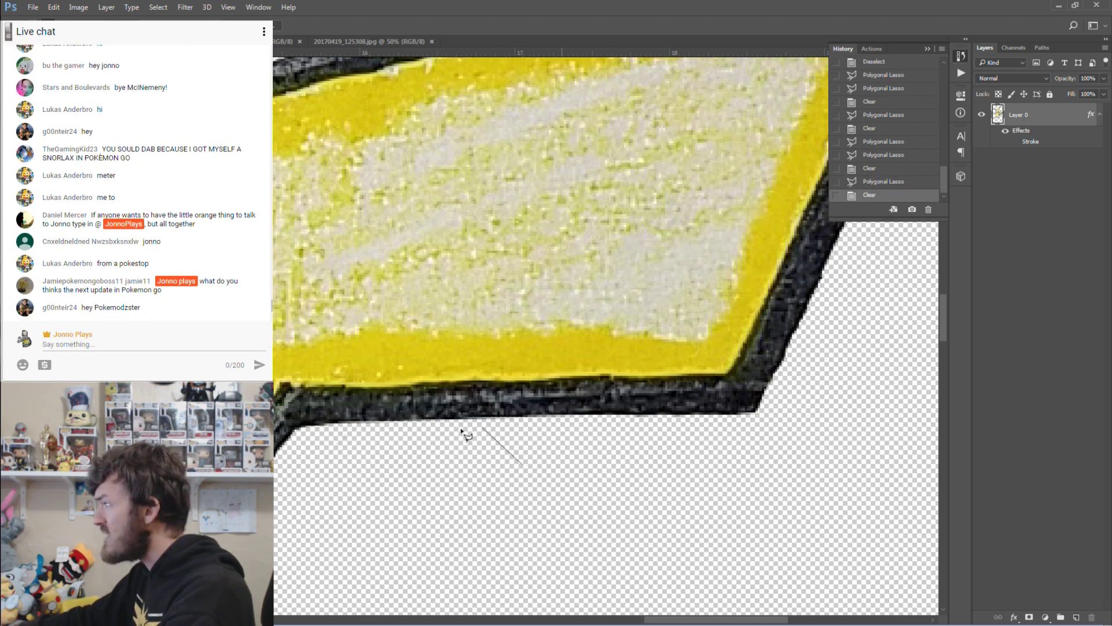
{"action": "double_click", "coordinate": [399, 476]}
{"action": "scroll", "coordinate": [356, 497], "scroll_direction": "down", "scroll_amount": 5}
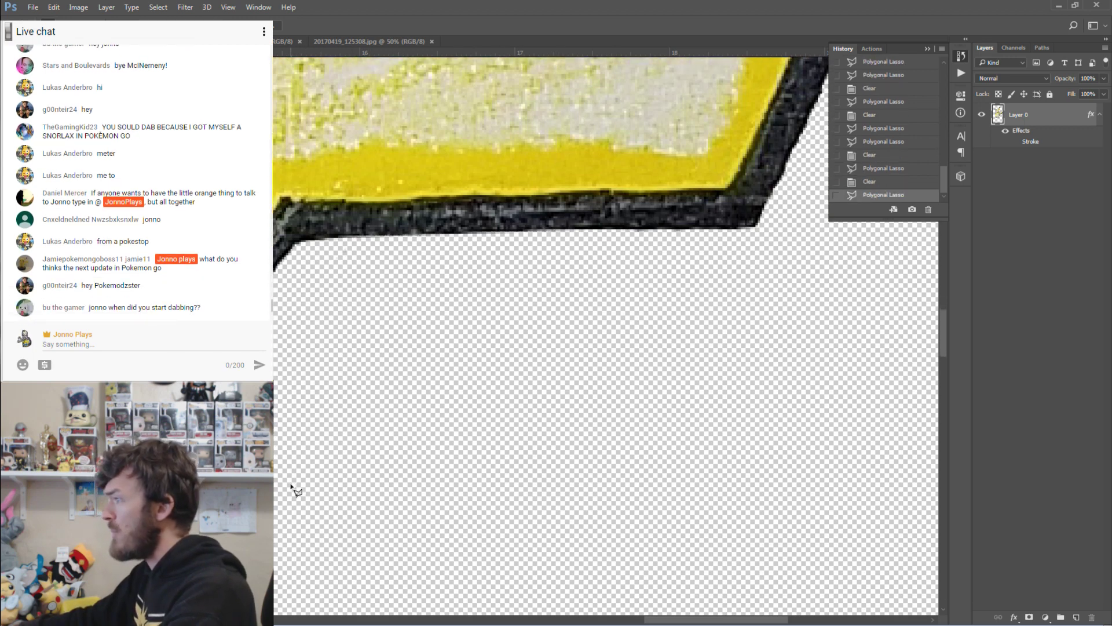
{"action": "left_click_drag", "start_coordinate": [662, 620], "coordinate": [600, 620]}
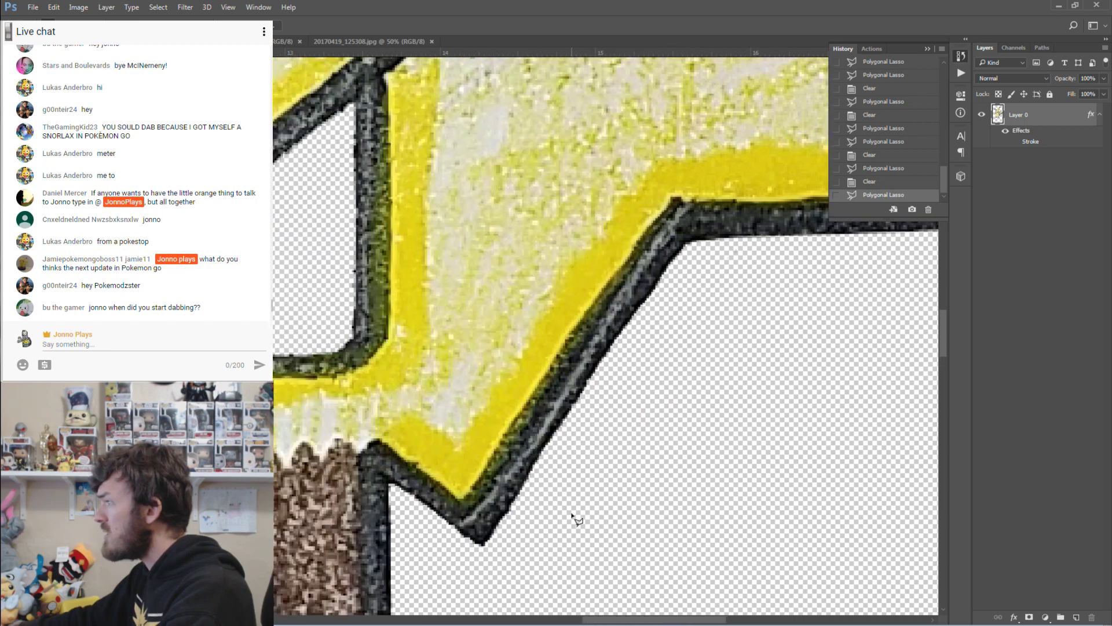
{"action": "scroll", "coordinate": [342, 406], "scroll_direction": "up", "scroll_amount": 2}
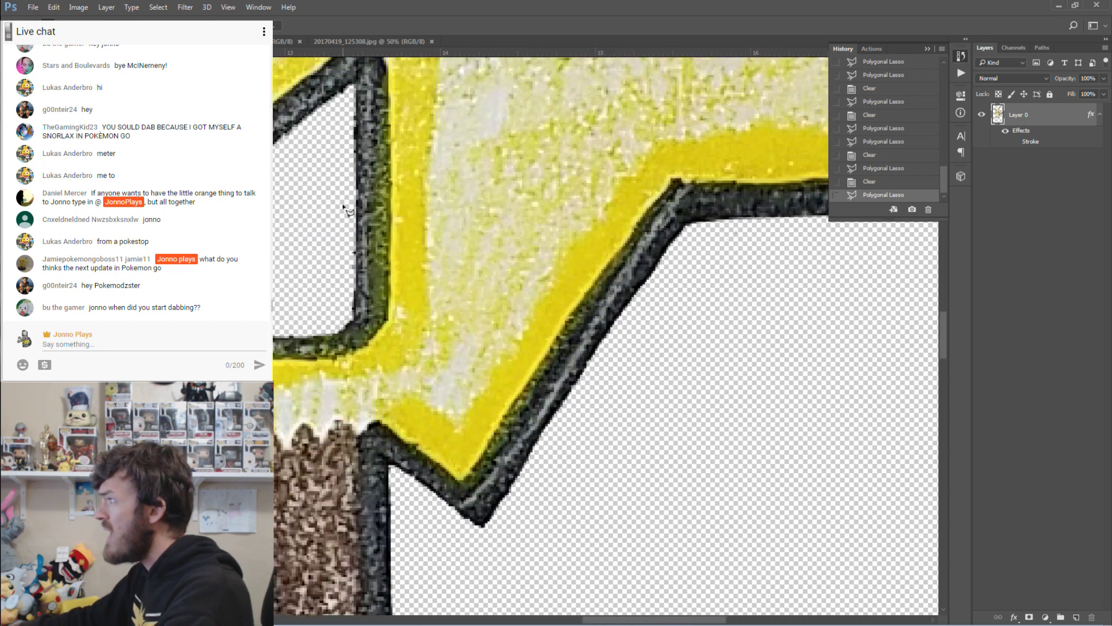
{"action": "scroll", "coordinate": [339, 140], "scroll_direction": "down", "scroll_amount": 2}
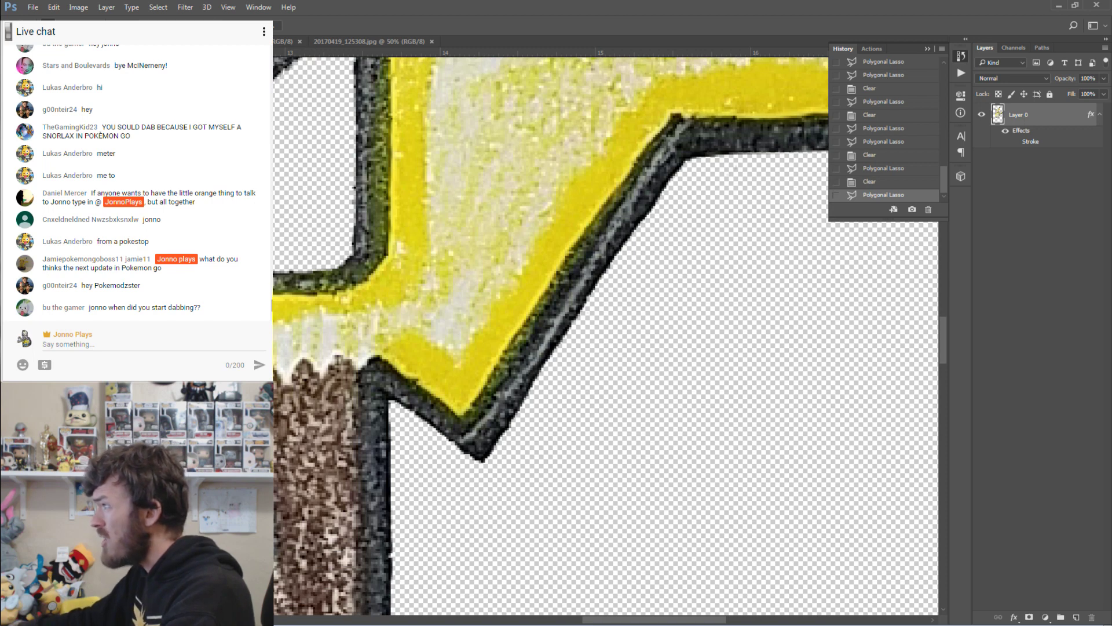
{"action": "scroll", "coordinate": [388, 394], "scroll_direction": "down", "scroll_amount": 12}
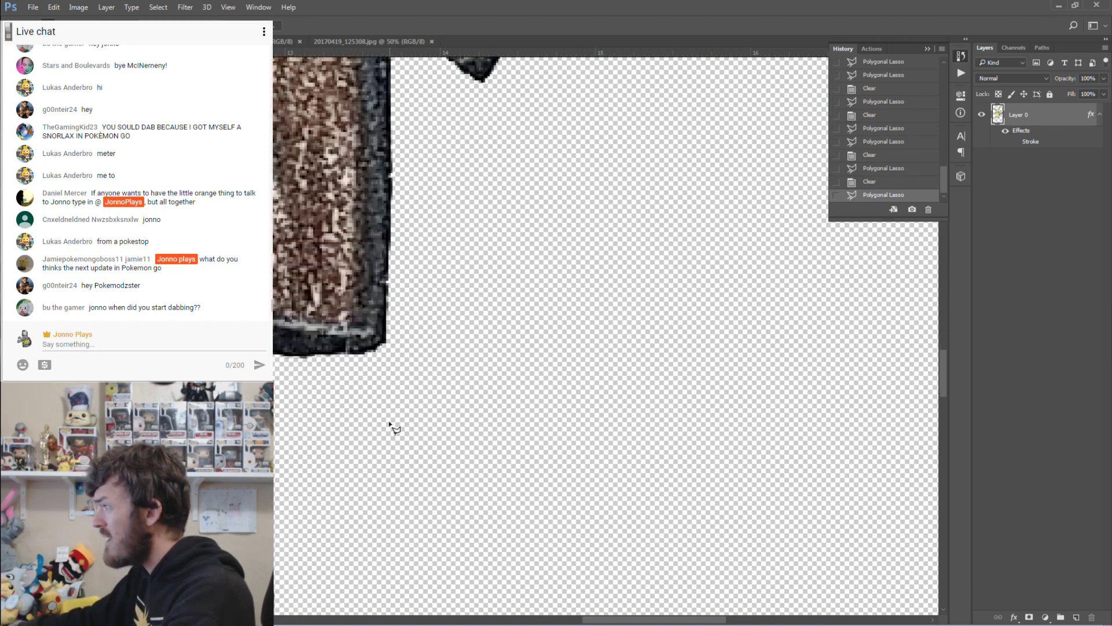
{"action": "scroll", "coordinate": [392, 429], "scroll_direction": "down", "scroll_amount": 12}
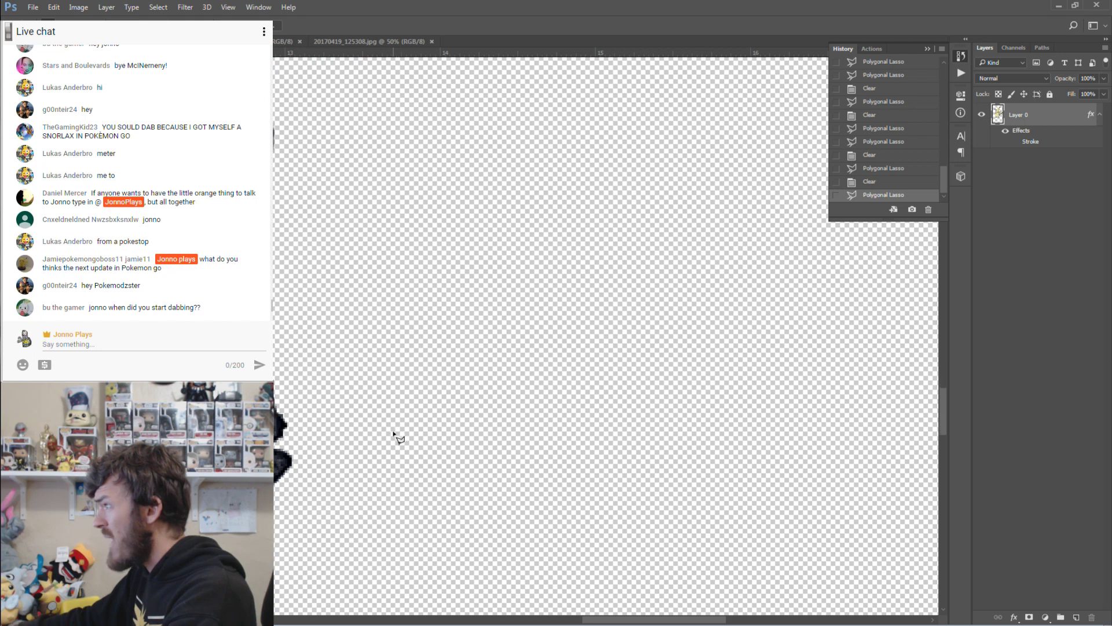
{"action": "left_click_drag", "start_coordinate": [716, 618], "coordinate": [539, 620]}
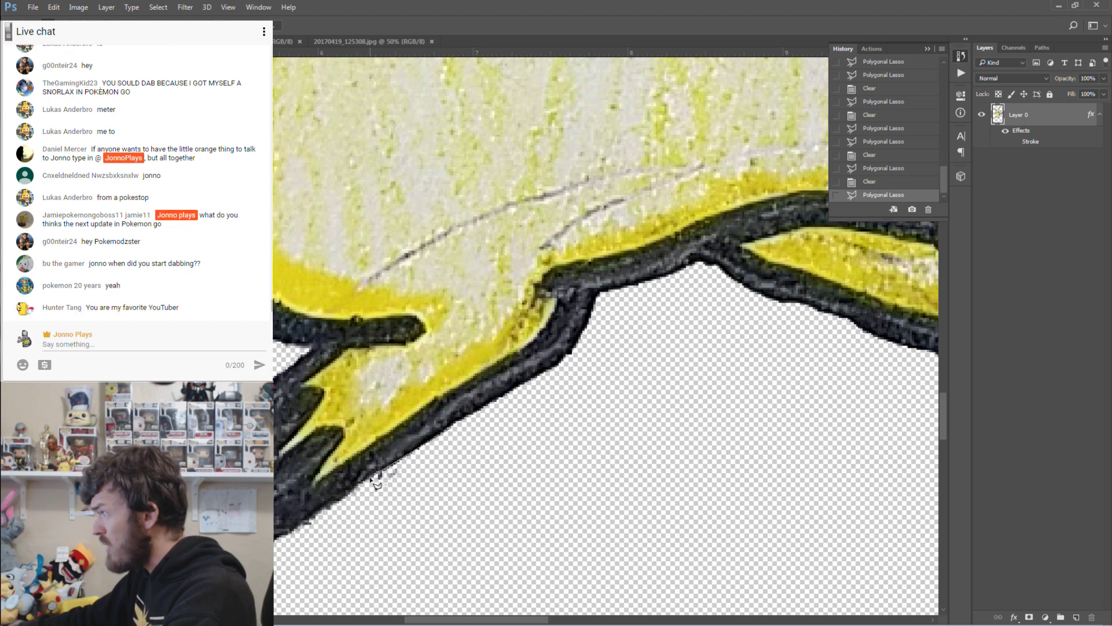
Lasso and delete the three ragged fragments beside the bottom-left black outline.
{"action": "double_click", "coordinate": [310, 550]}
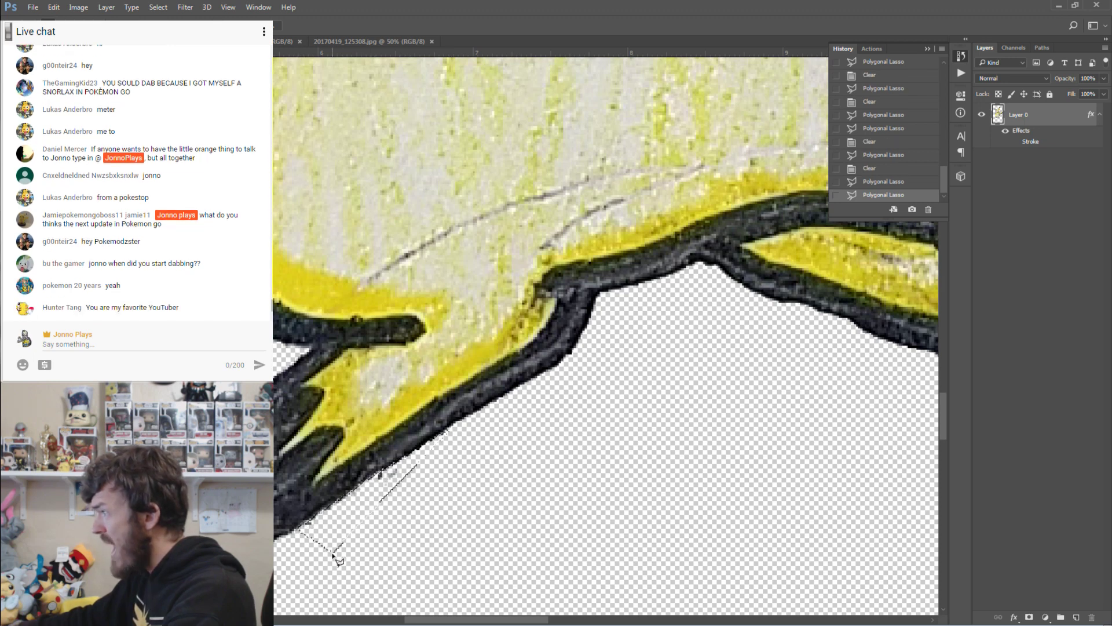
{"action": "key", "text": "Delete"}
{"action": "left_click", "coordinate": [413, 545]}
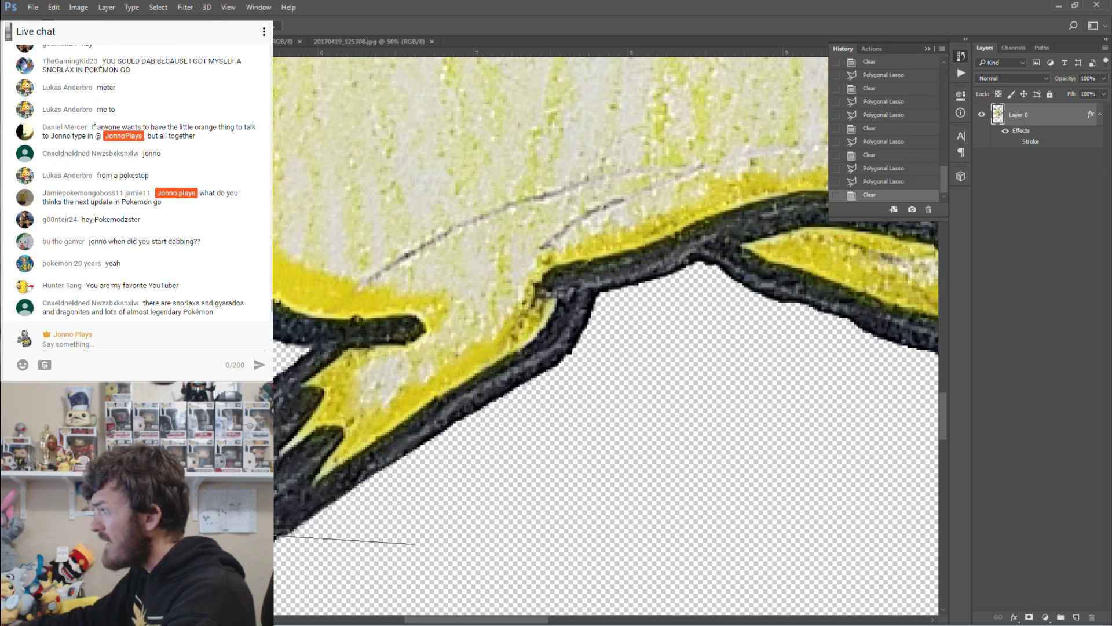
{"action": "left_click", "coordinate": [312, 571]}
{"action": "double_click", "coordinate": [337, 541]}
{"action": "left_click", "coordinate": [340, 529]}
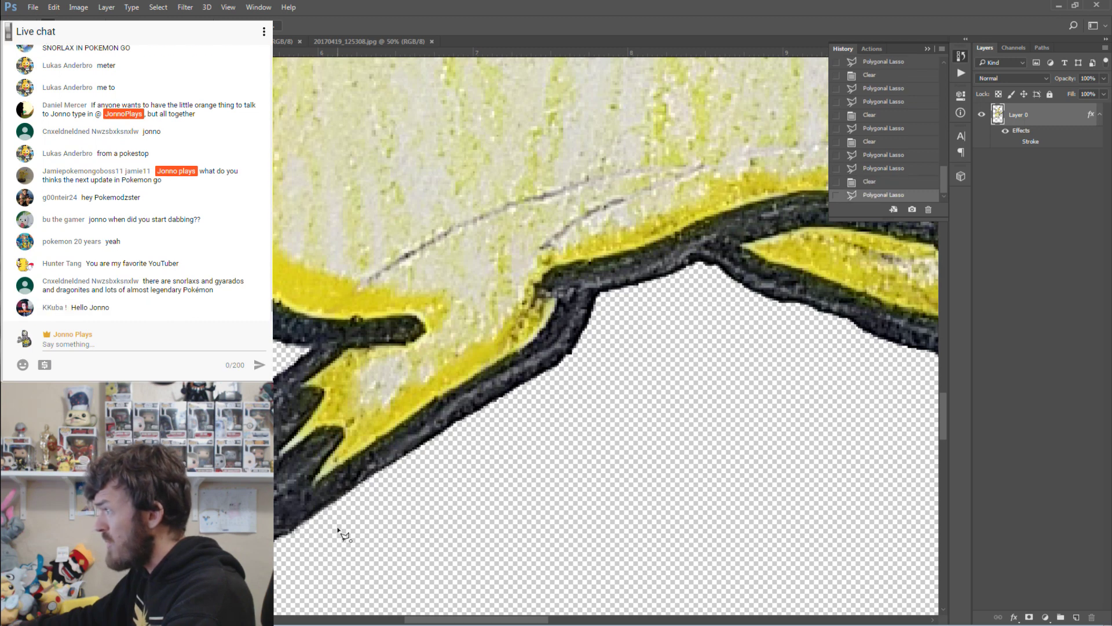
{"action": "left_click", "coordinate": [415, 502]}
{"action": "double_click", "coordinate": [390, 506]}
{"action": "scroll", "coordinate": [390, 505], "scroll_direction": "up", "scroll_amount": 2}
{"action": "scroll", "coordinate": [606, 337], "scroll_direction": "up", "scroll_amount": 5}
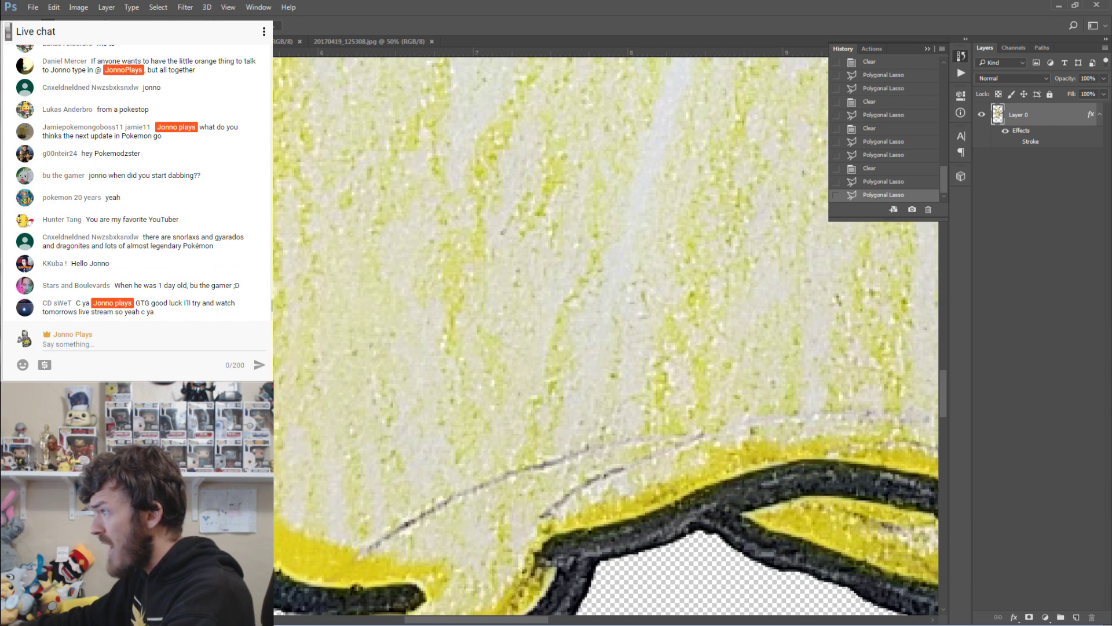
{"action": "key", "text": "Delete"}
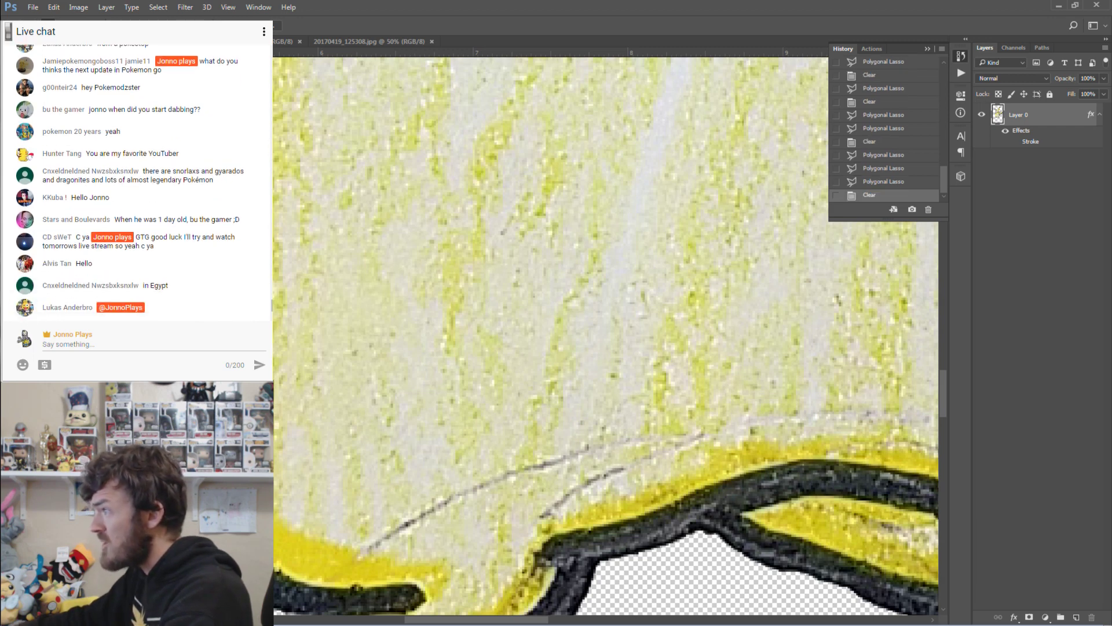
{"action": "key", "text": "Delete"}
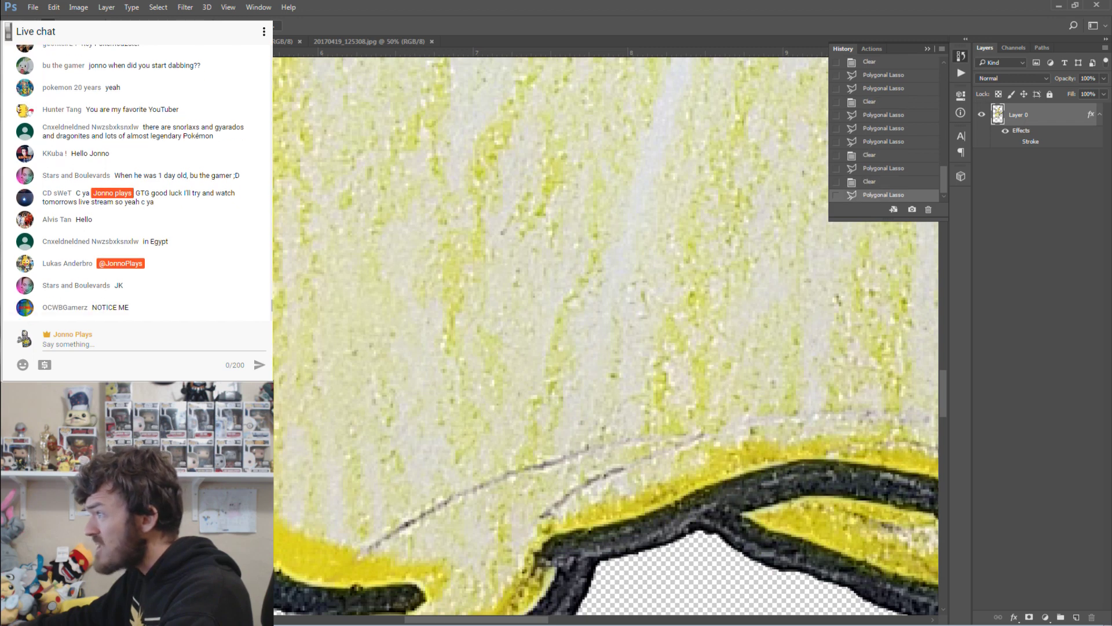
Close the remaining lasso selections and delete the stray pixels hugging the outline.
{"action": "scroll", "coordinate": [606, 336], "scroll_direction": "down", "scroll_amount": 10}
{"action": "scroll", "coordinate": [606, 336], "scroll_direction": "up", "scroll_amount": 5}
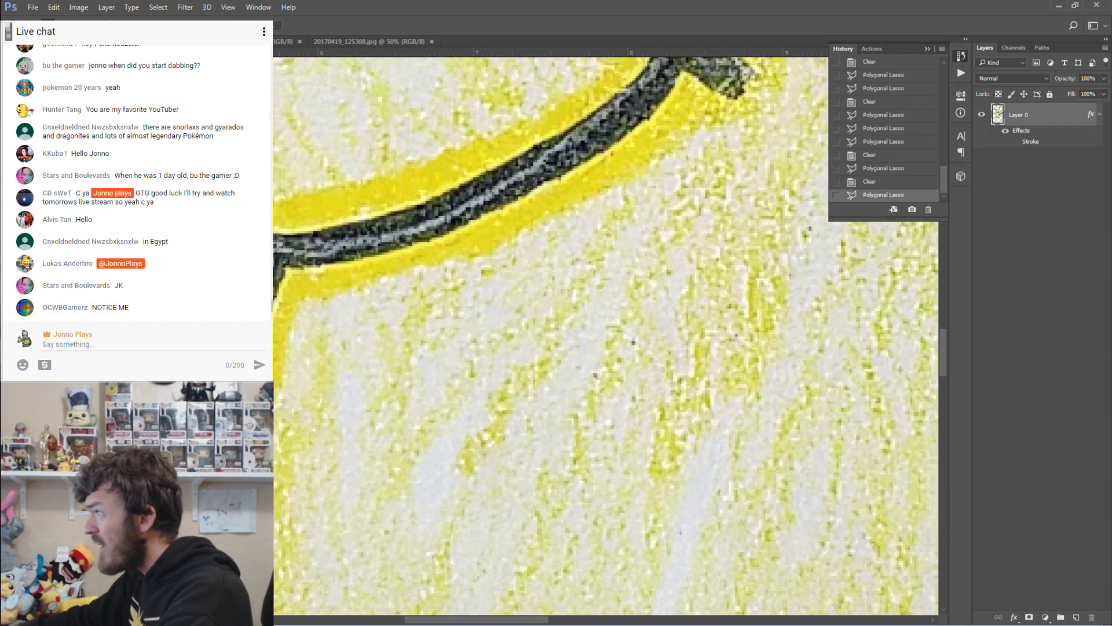
{"action": "key", "text": "Return"}
{"action": "key", "text": "Delete"}
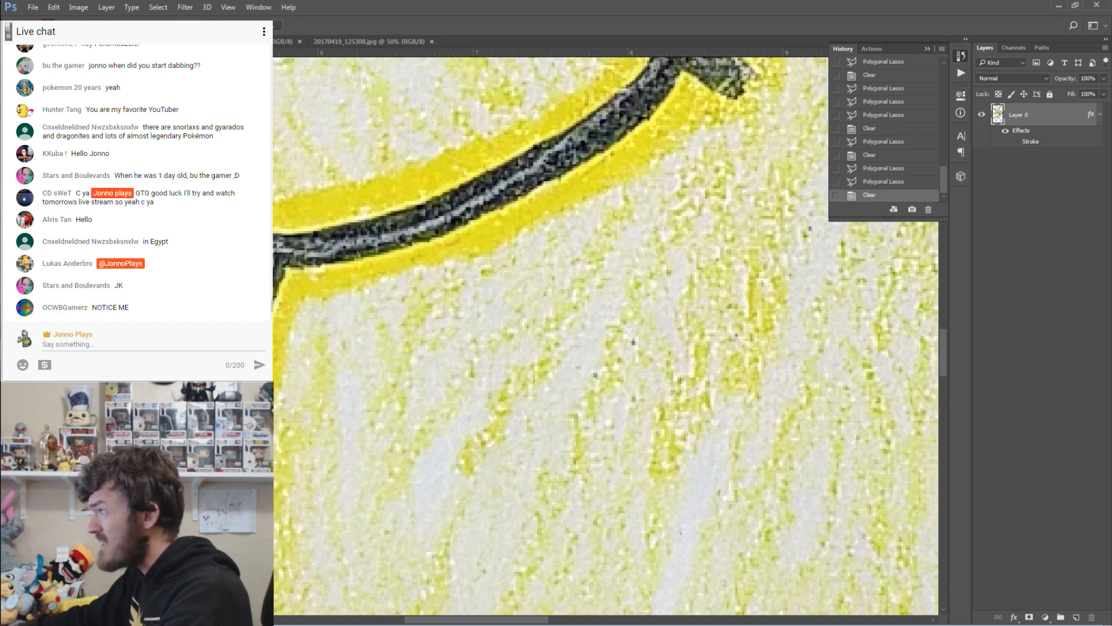
{"action": "key", "text": "Return"}
Scroll up and left to check the cheek and ear edges are clean.
{"action": "scroll", "coordinate": [606, 336], "scroll_direction": "up", "scroll_amount": 3}
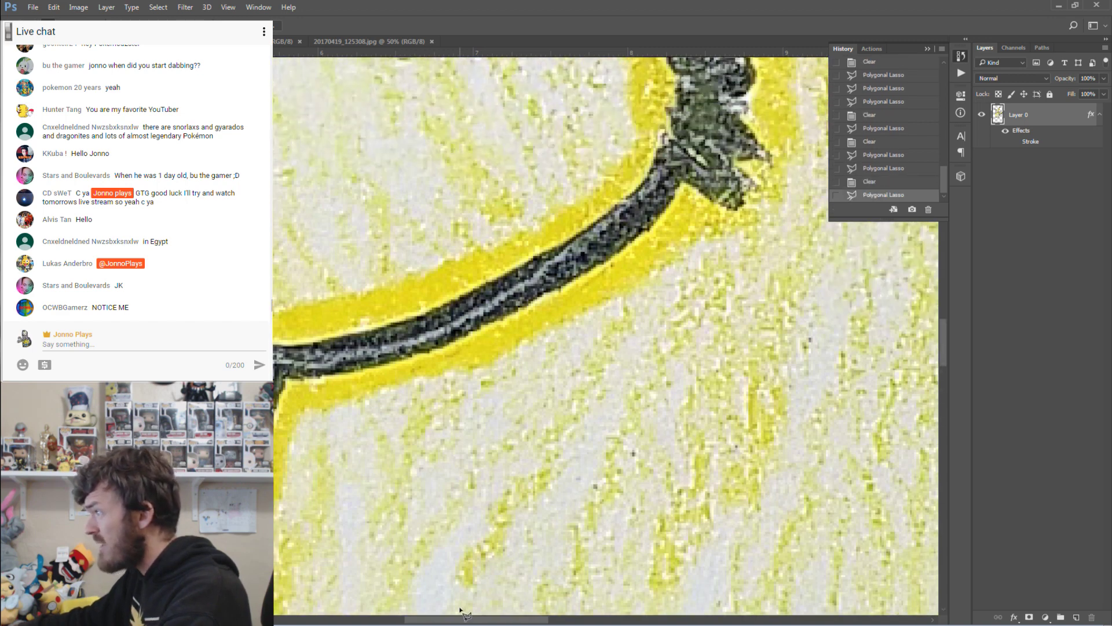
{"action": "scroll", "coordinate": [394, 389], "scroll_direction": "left", "scroll_amount": 3}
{"action": "scroll", "coordinate": [394, 389], "scroll_direction": "up", "scroll_amount": 9}
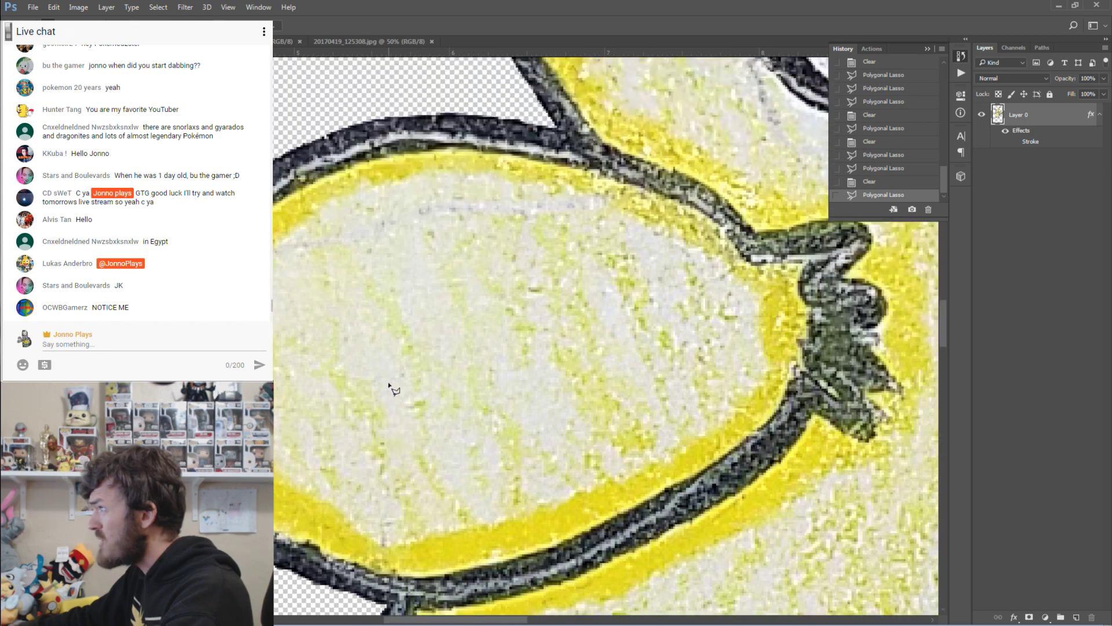
{"action": "scroll", "coordinate": [394, 390], "scroll_direction": "up", "scroll_amount": 15}
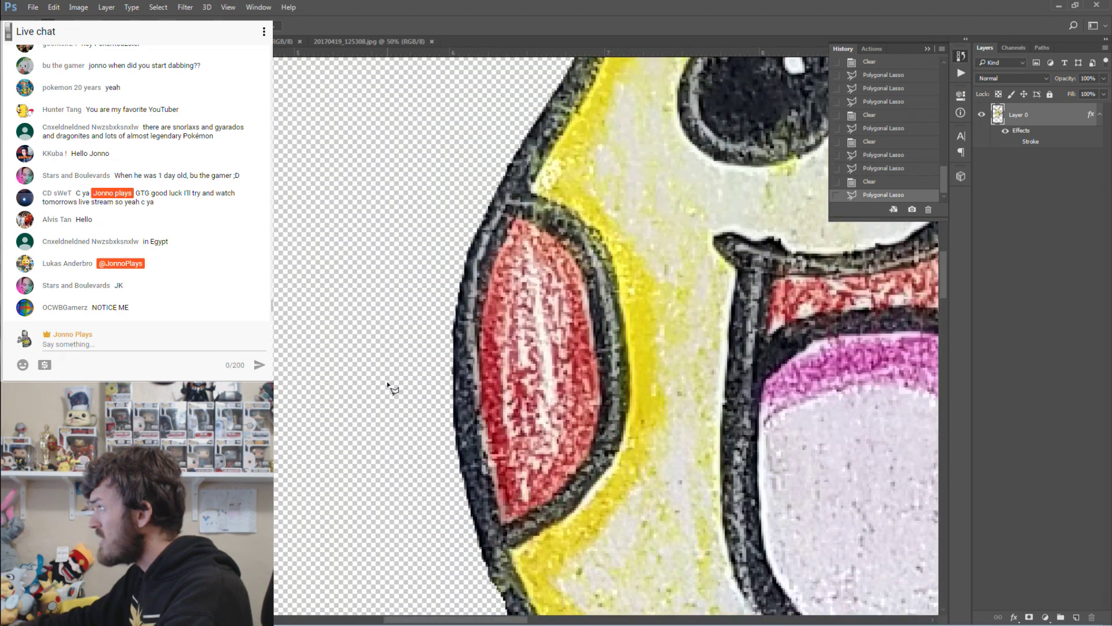
{"action": "scroll", "coordinate": [394, 389], "scroll_direction": "up", "scroll_amount": 15}
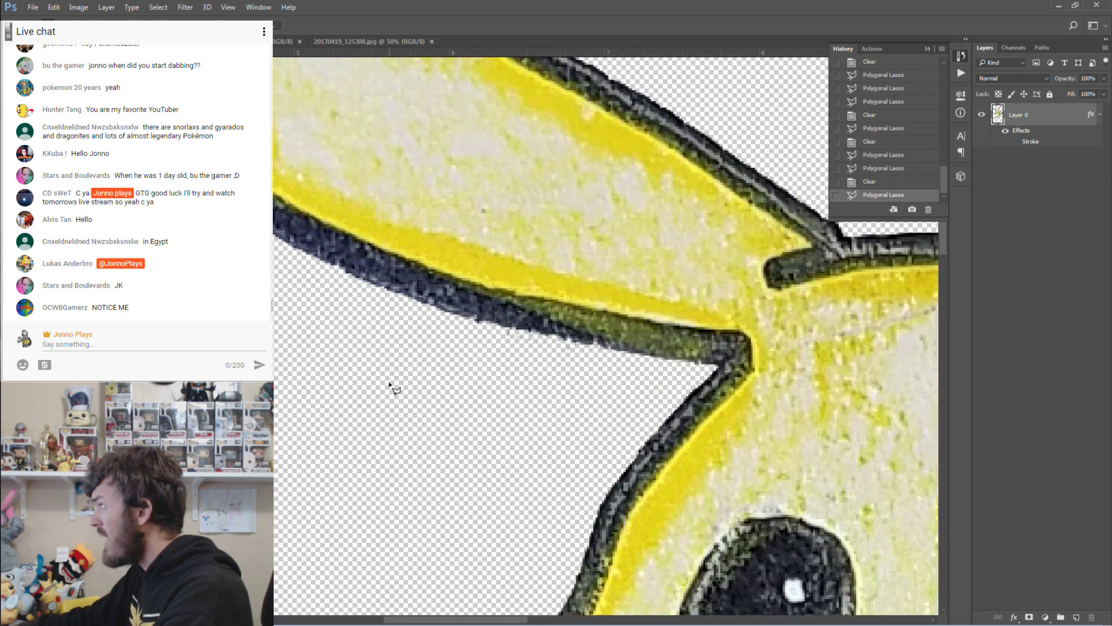
{"action": "scroll", "coordinate": [394, 390], "scroll_direction": "up", "scroll_amount": 3}
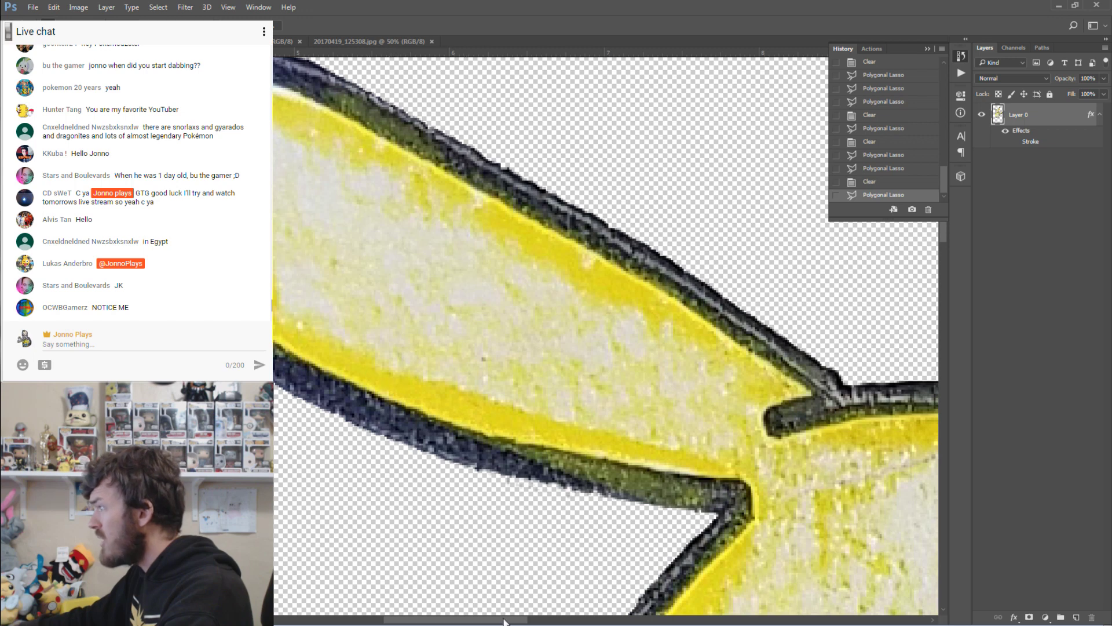
Zoom out with the Zoom tool until the whole Pikachu cut-out fits on screen.
{"action": "scroll", "coordinate": [467, 488], "scroll_direction": "up", "scroll_amount": 5}
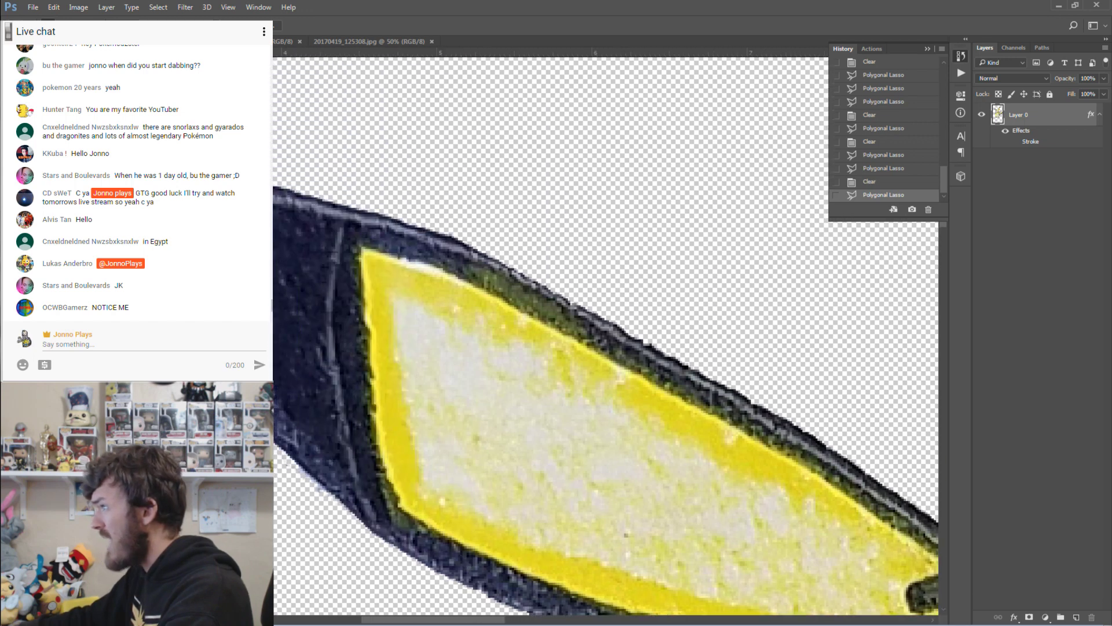
{"action": "key", "text": "z"}
{"action": "key", "text": "ctrl+1"}
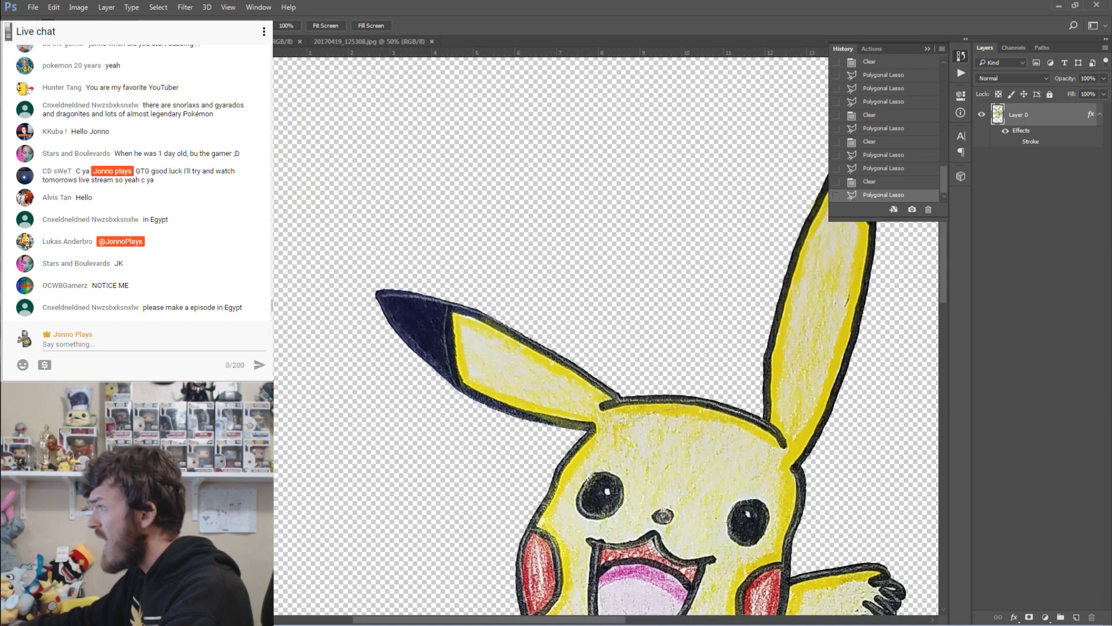
{"action": "scroll", "coordinate": [579, 210], "scroll_direction": "down", "scroll_amount": 10}
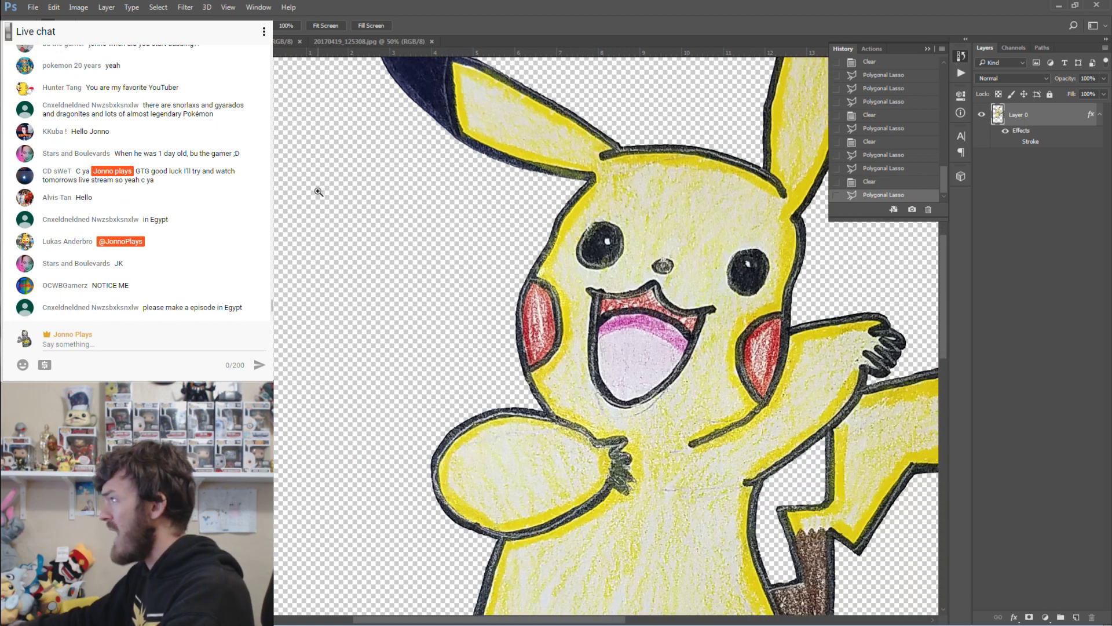
{"action": "key", "text": "ctrl+minus"}
{"action": "key", "text": "ctrl+minus"}
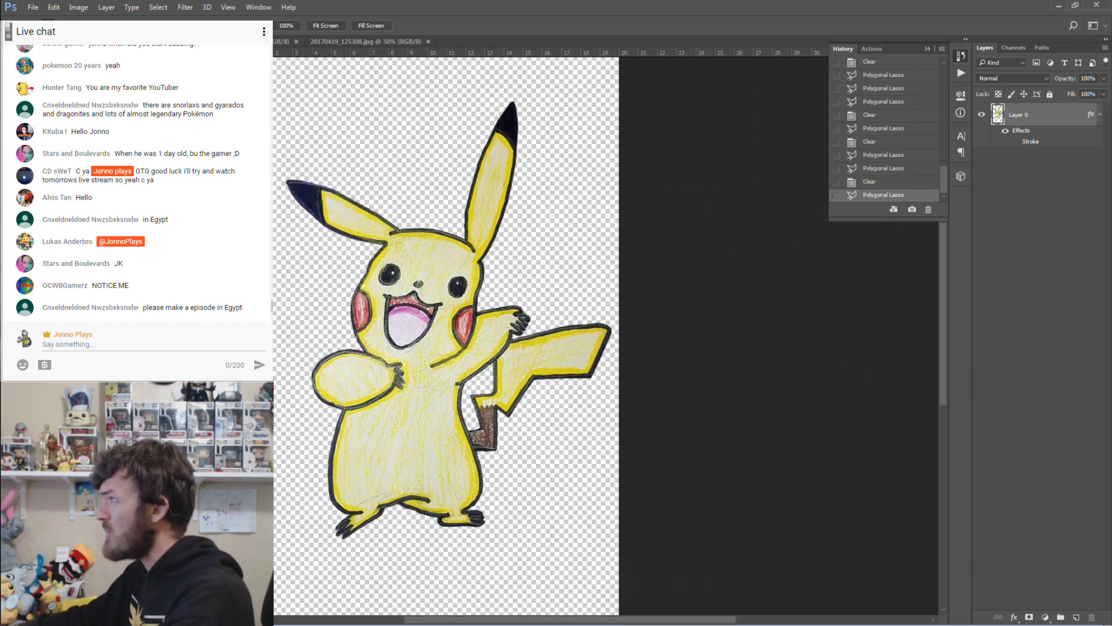
Browse the Image Adjustments list and open Levels, then cancel it without changes.
{"action": "key", "text": "alt+i"}
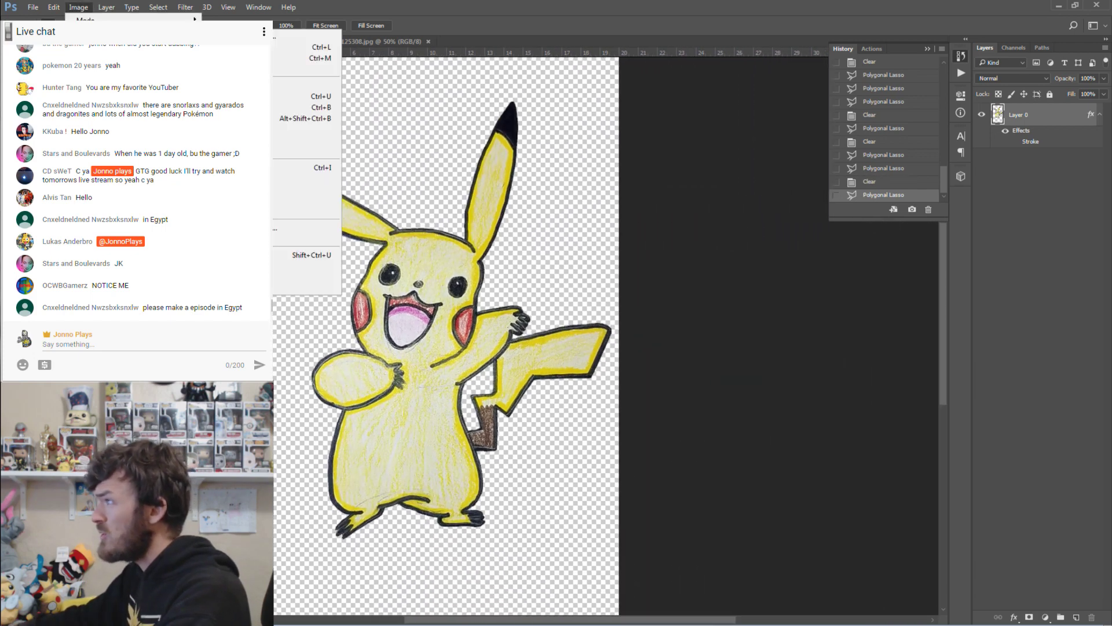
{"action": "key", "text": "Down"}
{"action": "key", "text": "Down"}
{"action": "key", "text": "Down"}
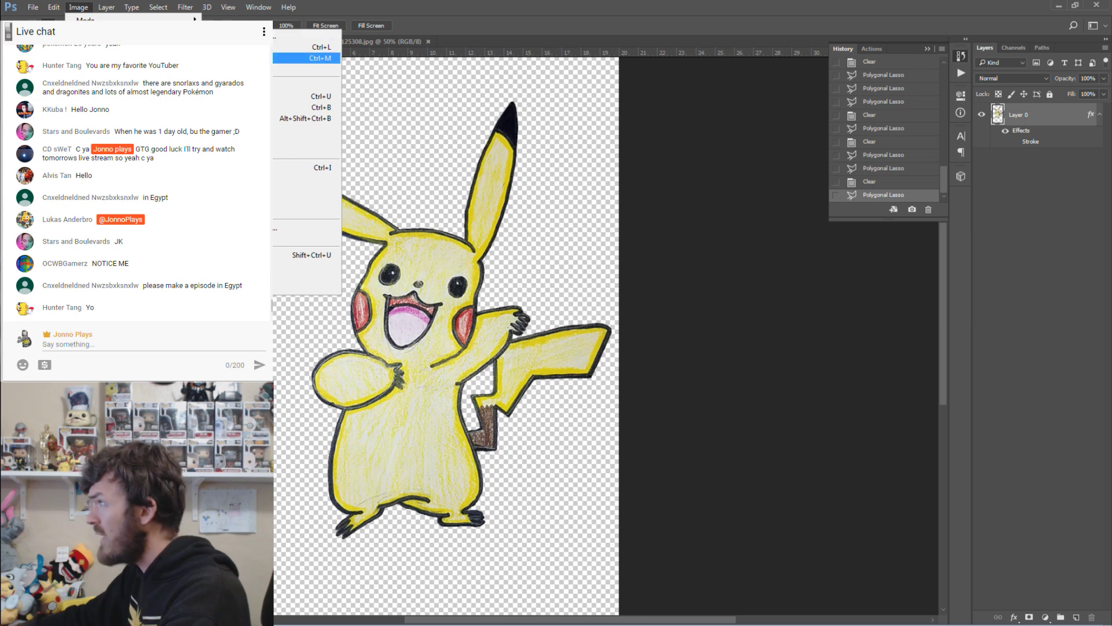
{"action": "key", "text": "Up"}
{"action": "key", "text": "Down"}
{"action": "key", "text": "Up"}
{"action": "key", "text": "Up"}
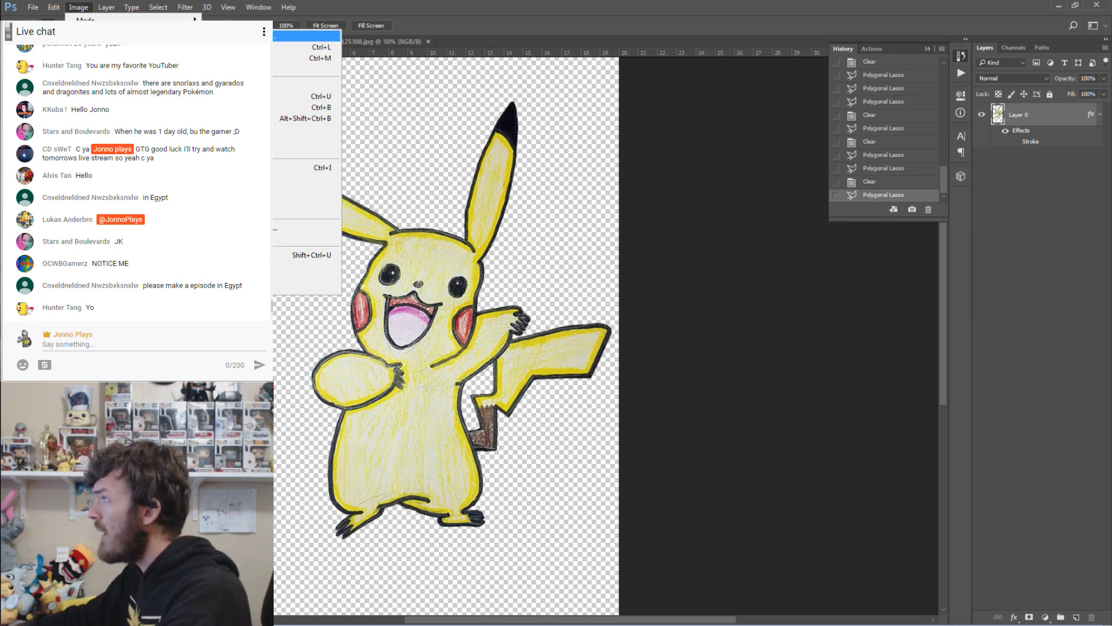
{"action": "key", "text": "Down"}
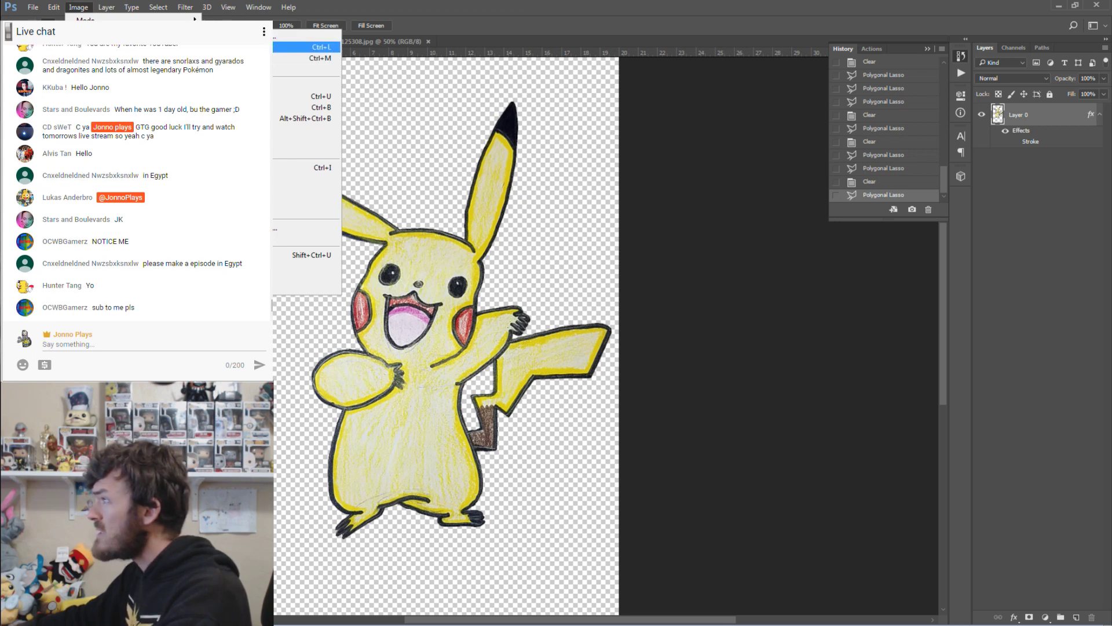
{"action": "key", "text": "Down"}
{"action": "key", "text": "Down"}
{"action": "key", "text": "Down"}
{"action": "key", "text": "Down"}
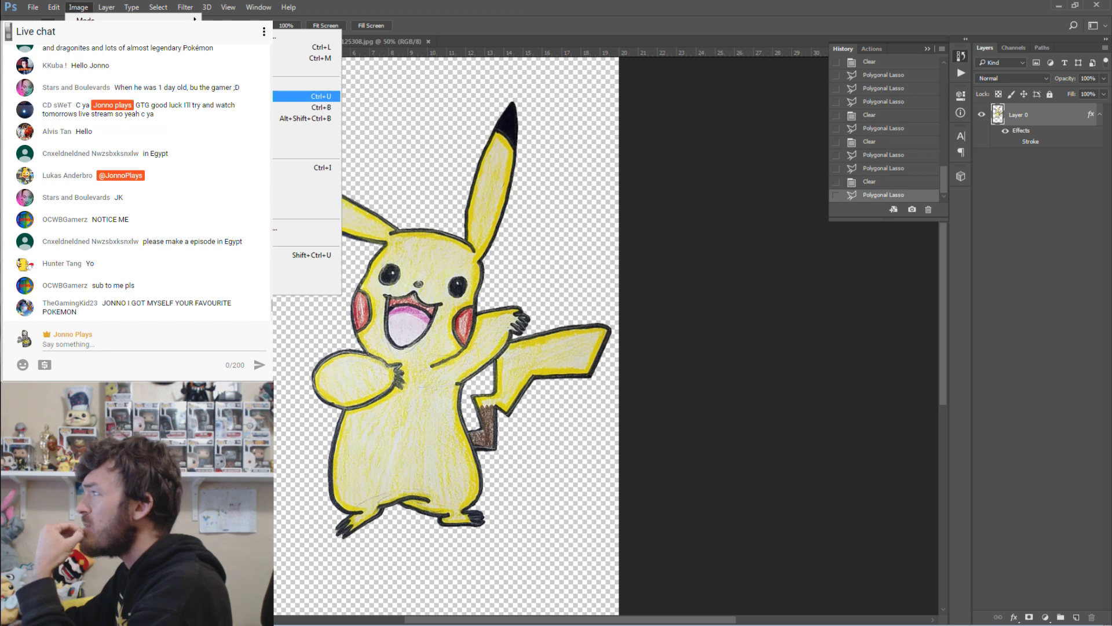
{"action": "key", "text": "Up"}
{"action": "key", "text": "Up"}
{"action": "key", "text": "Up"}
{"action": "key", "text": "Up"}
{"action": "key", "text": "Return"}
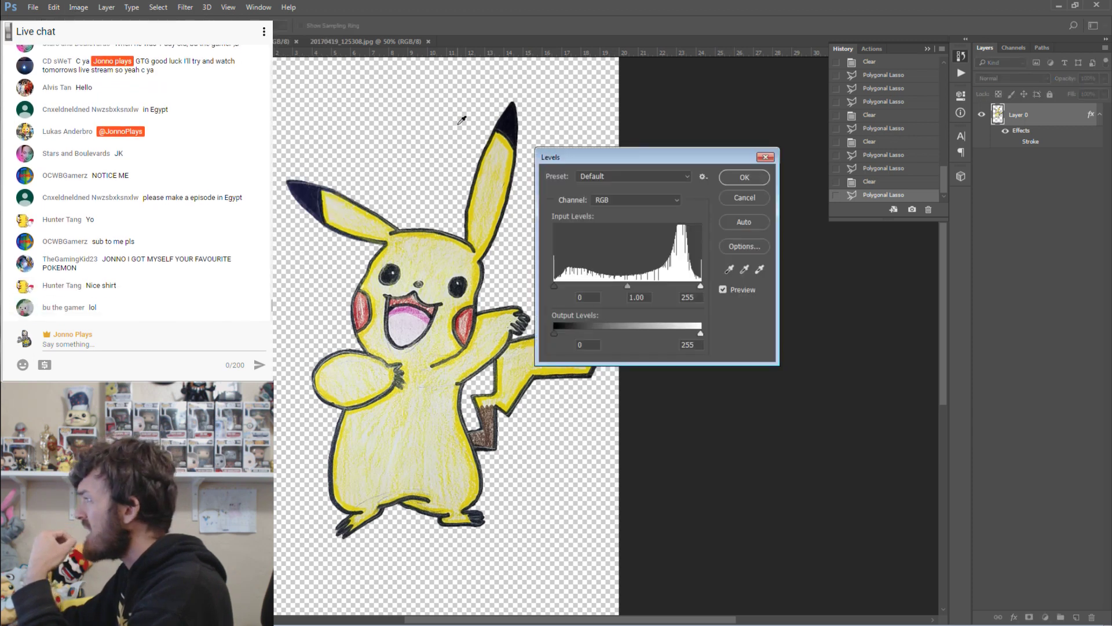
{"action": "key", "text": "Escape"}
Preview Brightness/Contrast with Brightness at -150, cancel it, and reopen the Adjustments list.
{"action": "left_click", "coordinate": [91, 11]}
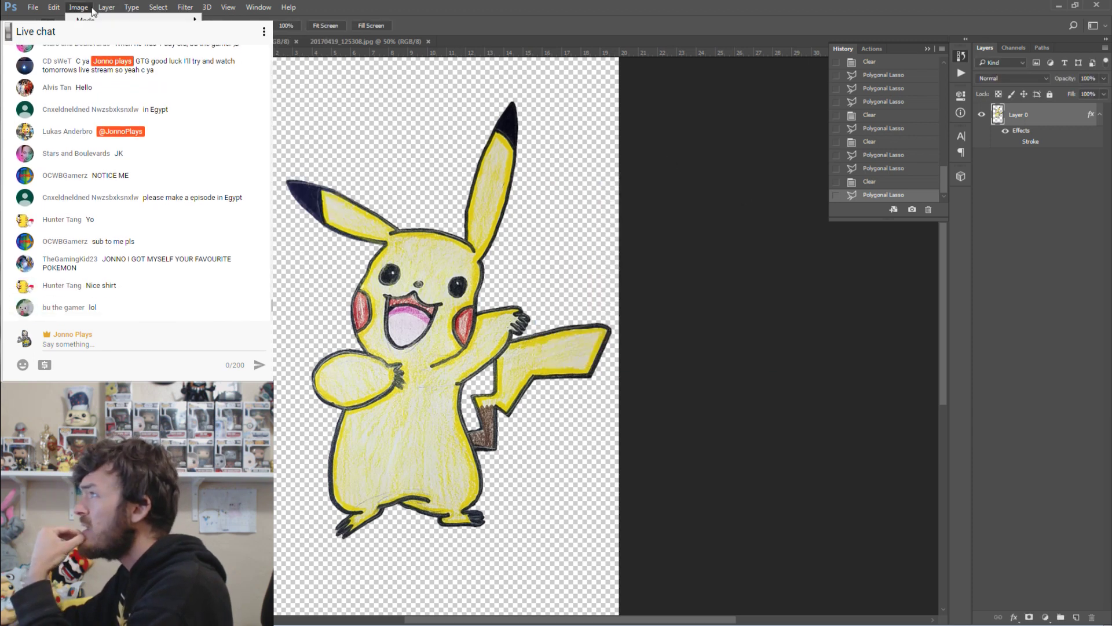
{"action": "mouse_move", "coordinate": [95, 35]}
{"action": "left_click", "coordinate": [240, 35]}
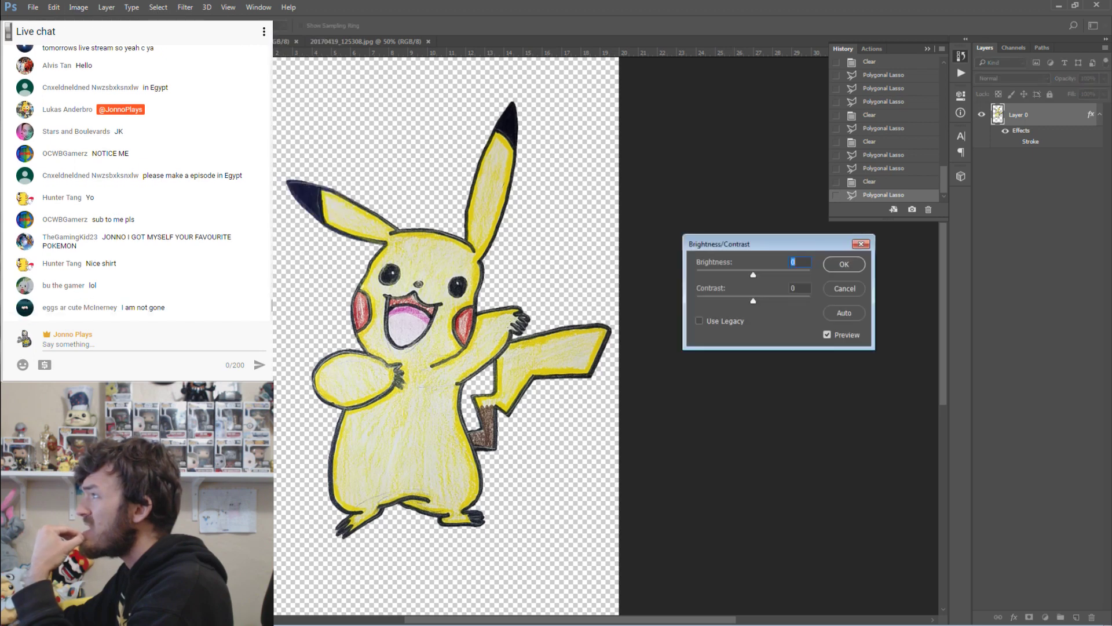
{"action": "left_click_drag", "start_coordinate": [754, 276], "coordinate": [663, 280]}
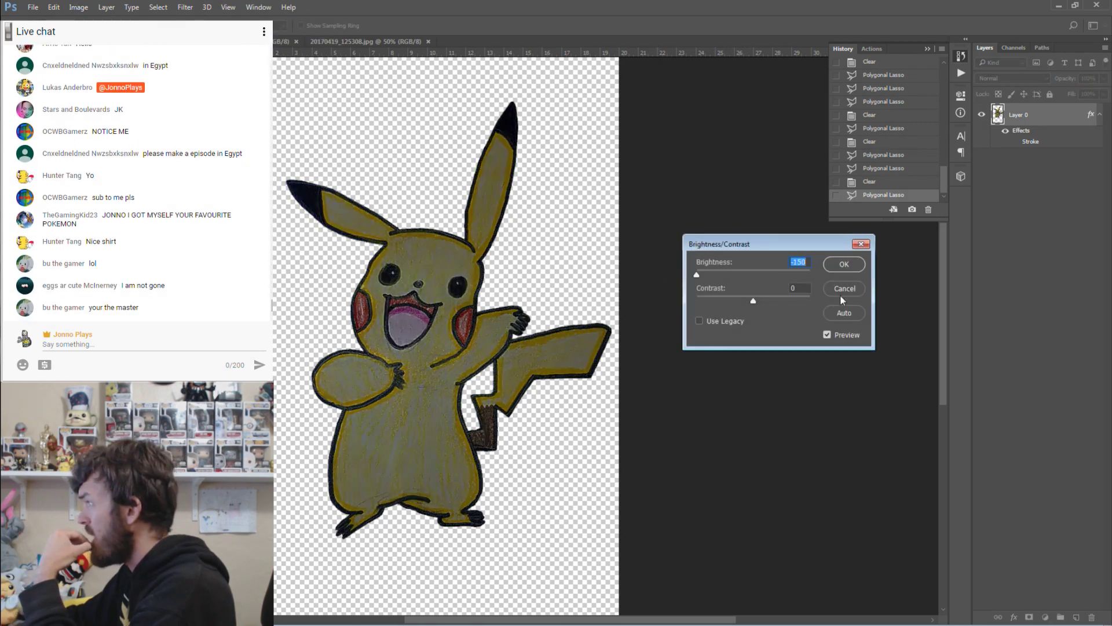
{"action": "left_click", "coordinate": [844, 293]}
{"action": "left_click", "coordinate": [79, 7]}
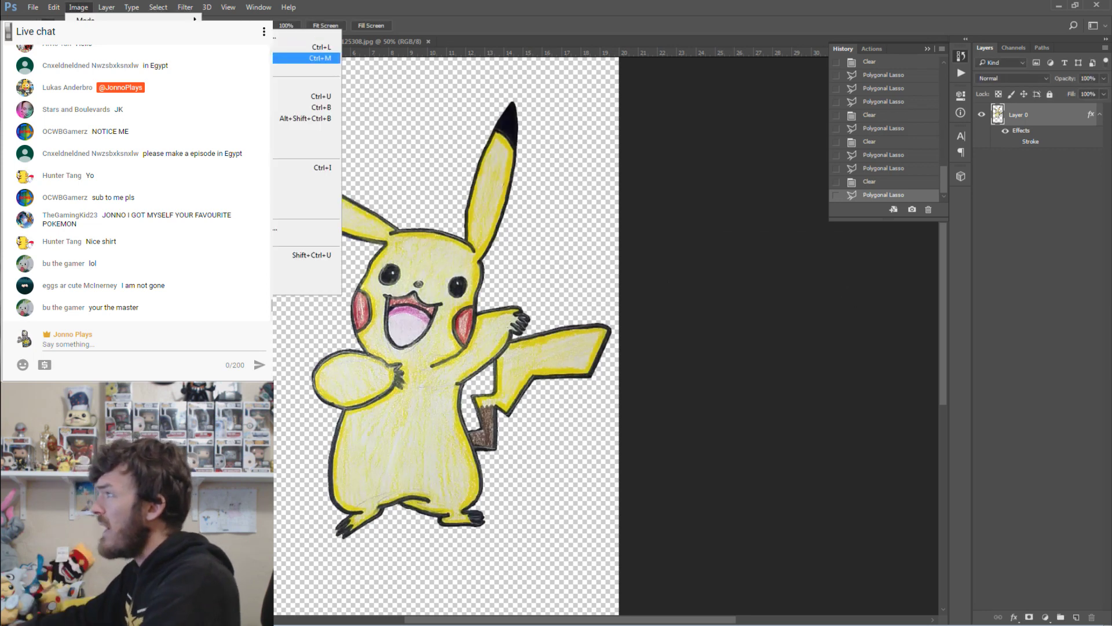
Apply Vibrance with Saturation +100 and Vibrance +50 to make Pikachu's yellow and red more vivid.
{"action": "left_click", "coordinate": [305, 85]}
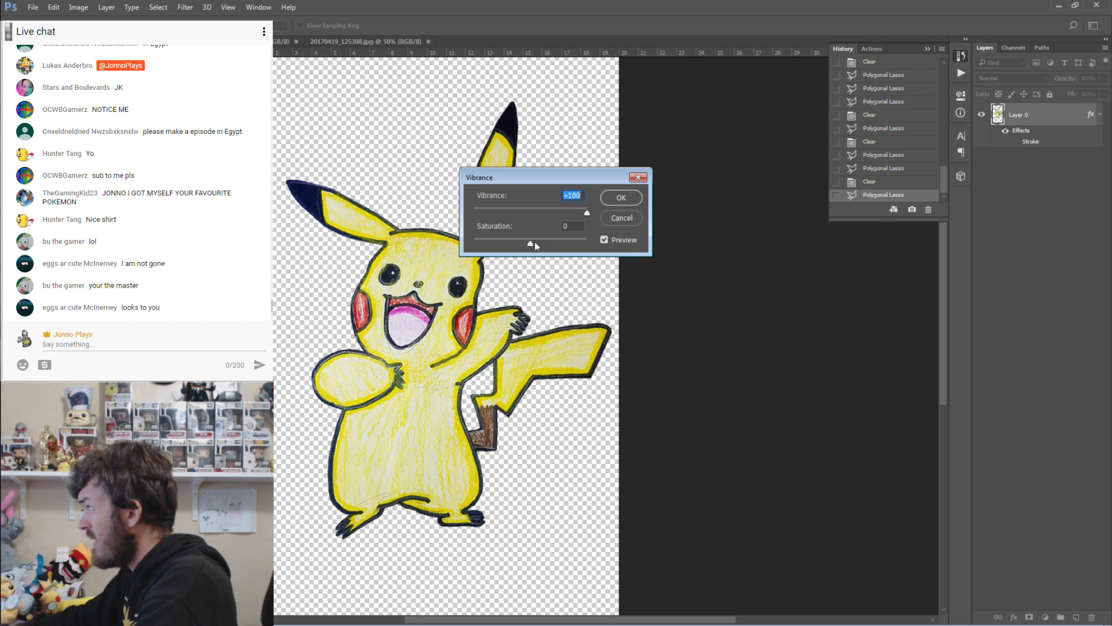
{"action": "left_click_drag", "start_coordinate": [530, 243], "coordinate": [585, 244]}
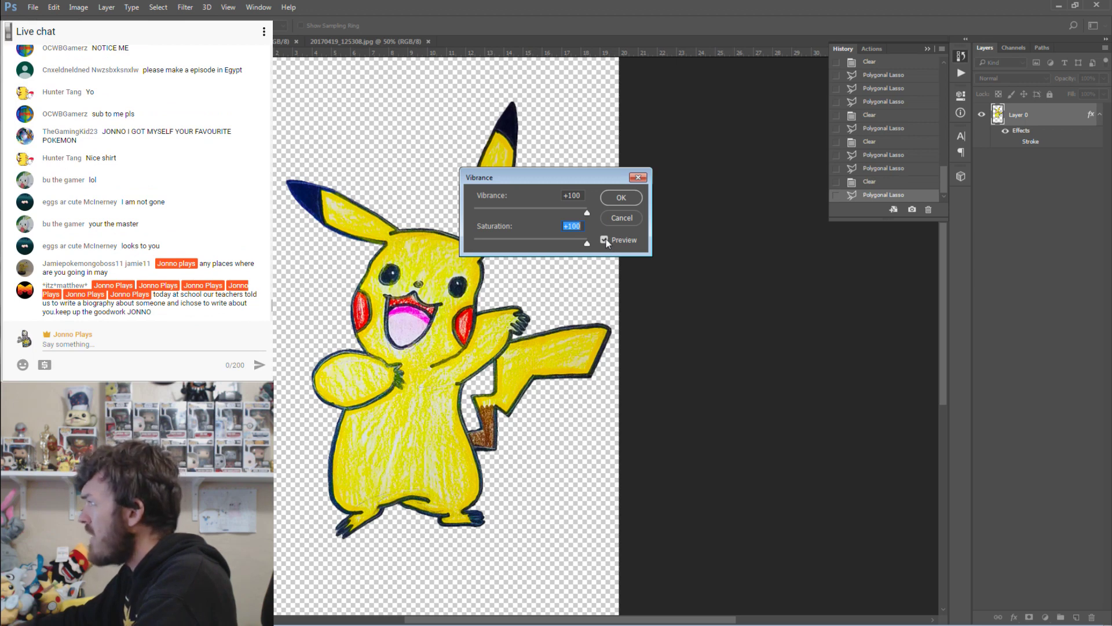
{"action": "mouse_move", "coordinate": [606, 243]}
{"action": "left_mouse_down"}
{"action": "mouse_move", "coordinate": [532, 244]}
{"action": "mouse_move", "coordinate": [614, 246]}
{"action": "left_mouse_up"}
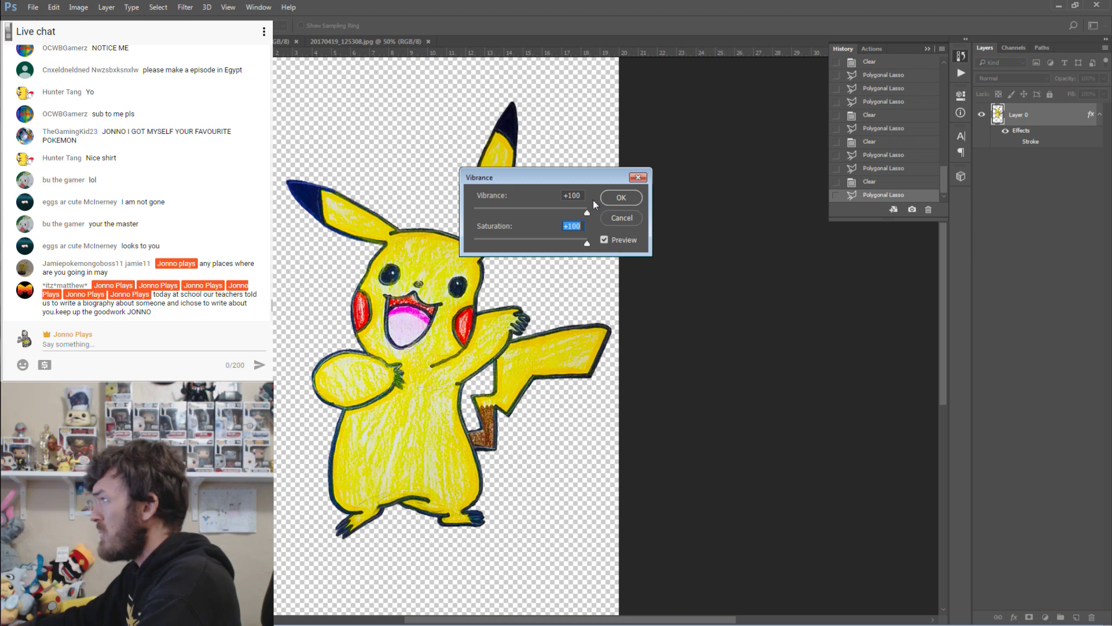
{"action": "left_click_drag", "start_coordinate": [588, 215], "coordinate": [551, 216]}
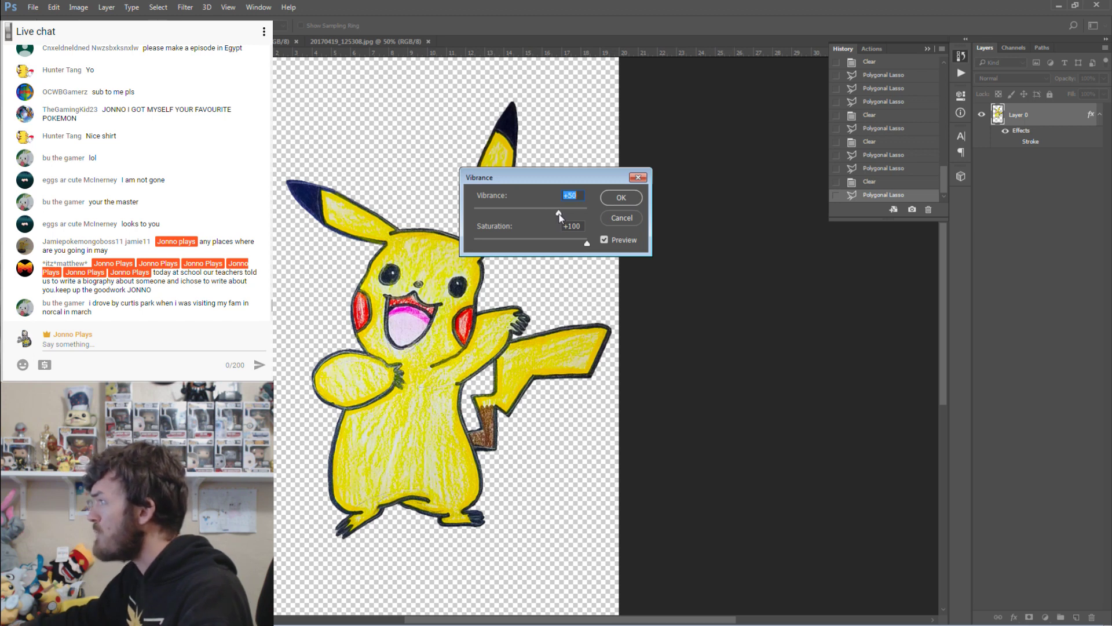
{"action": "left_click", "coordinate": [620, 198]}
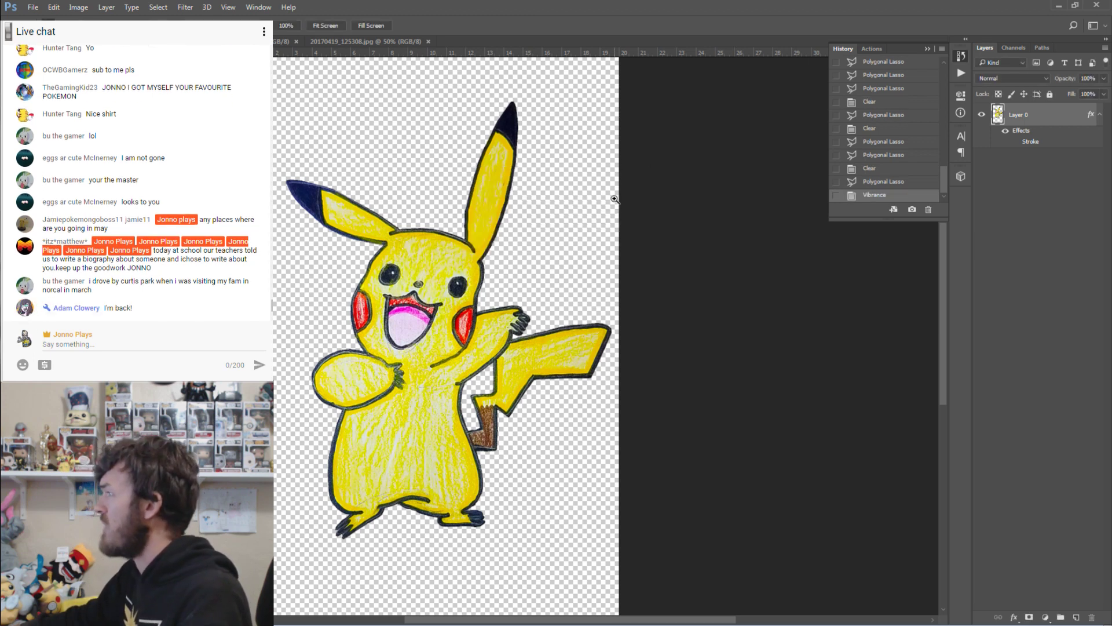
Save the document and compare History states before and after the colour boost, keeping the boost.
{"action": "key", "text": "ctrl+s"}
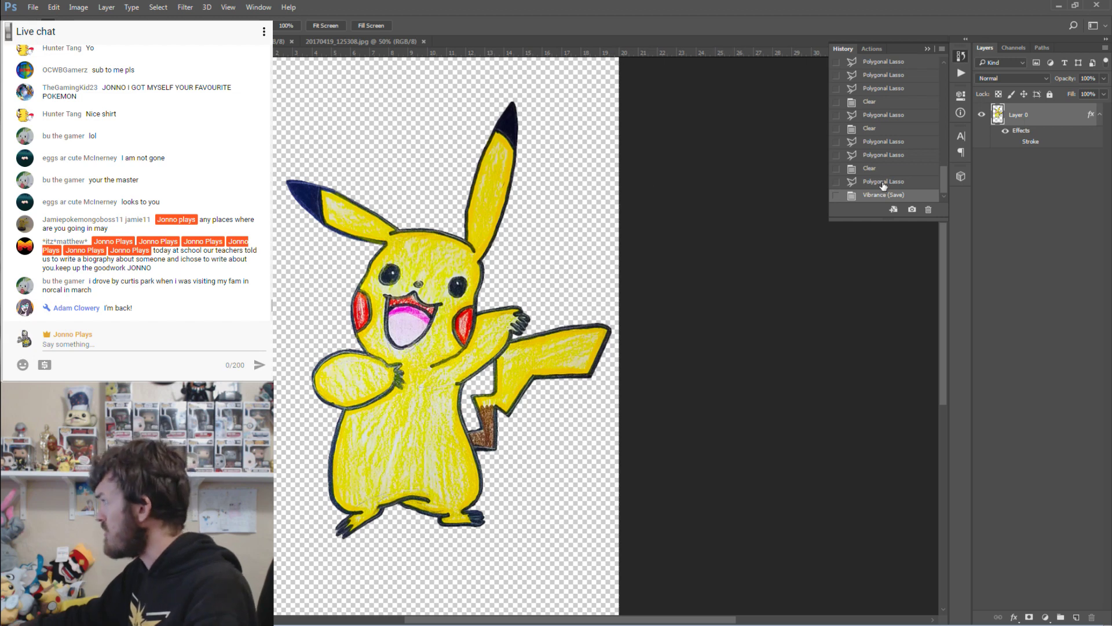
{"action": "left_click", "coordinate": [883, 181]}
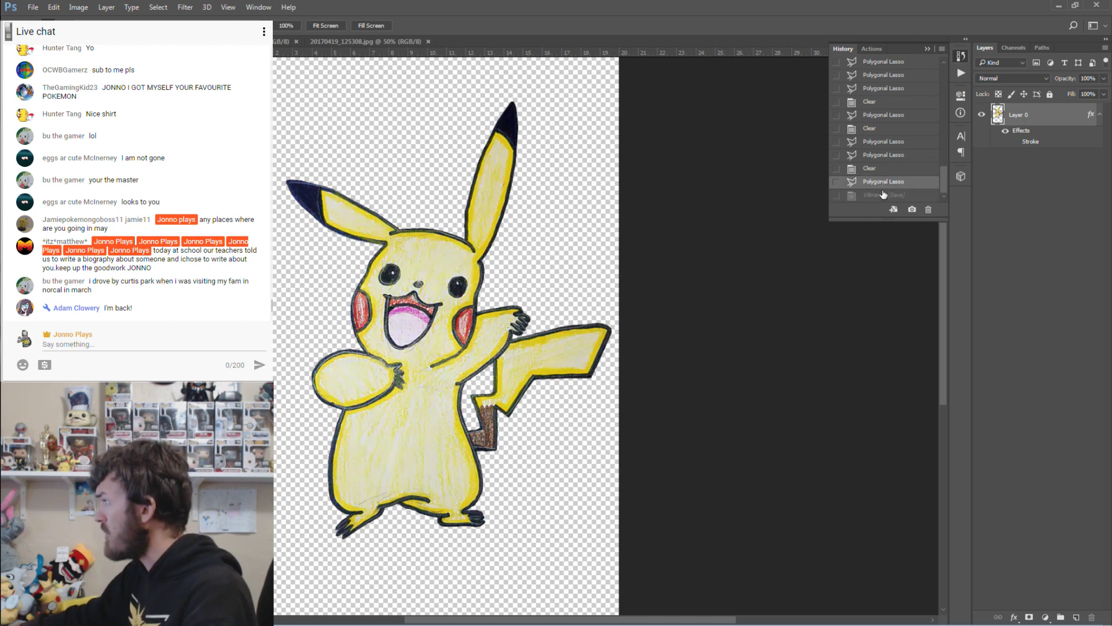
{"action": "left_click", "coordinate": [883, 195]}
{"action": "left_click", "coordinate": [881, 182]}
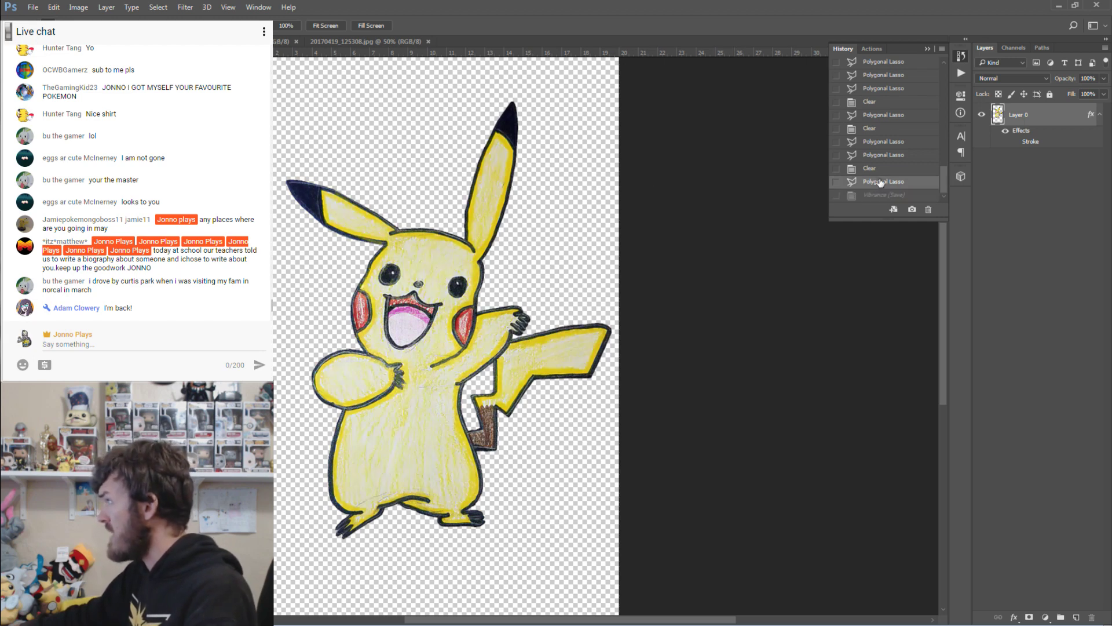
{"action": "left_click", "coordinate": [876, 197]}
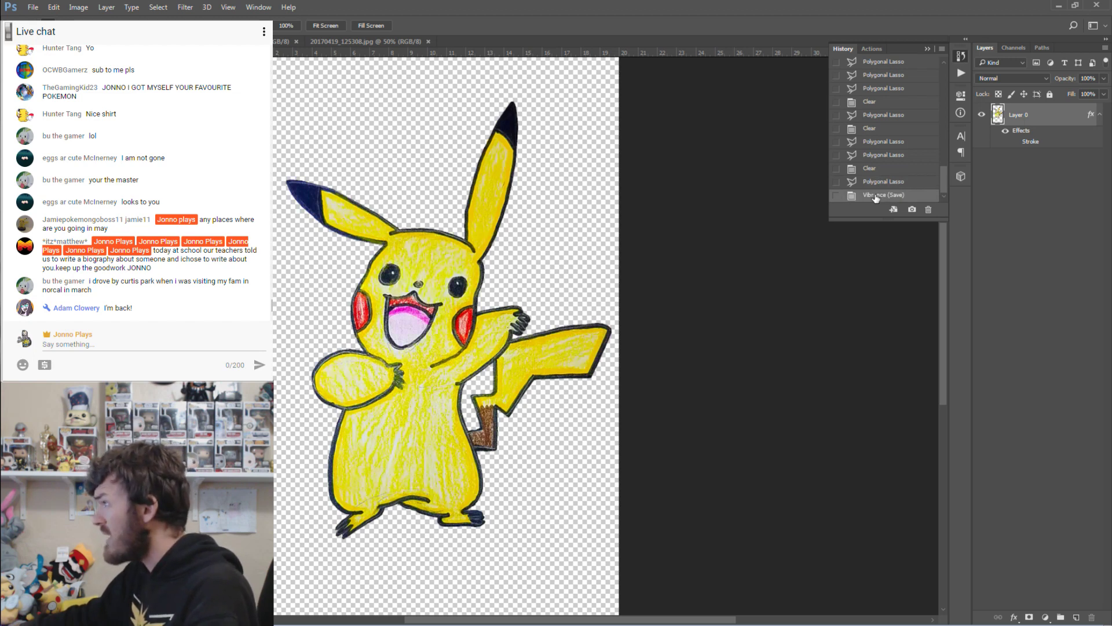
{"action": "left_click", "coordinate": [879, 182]}
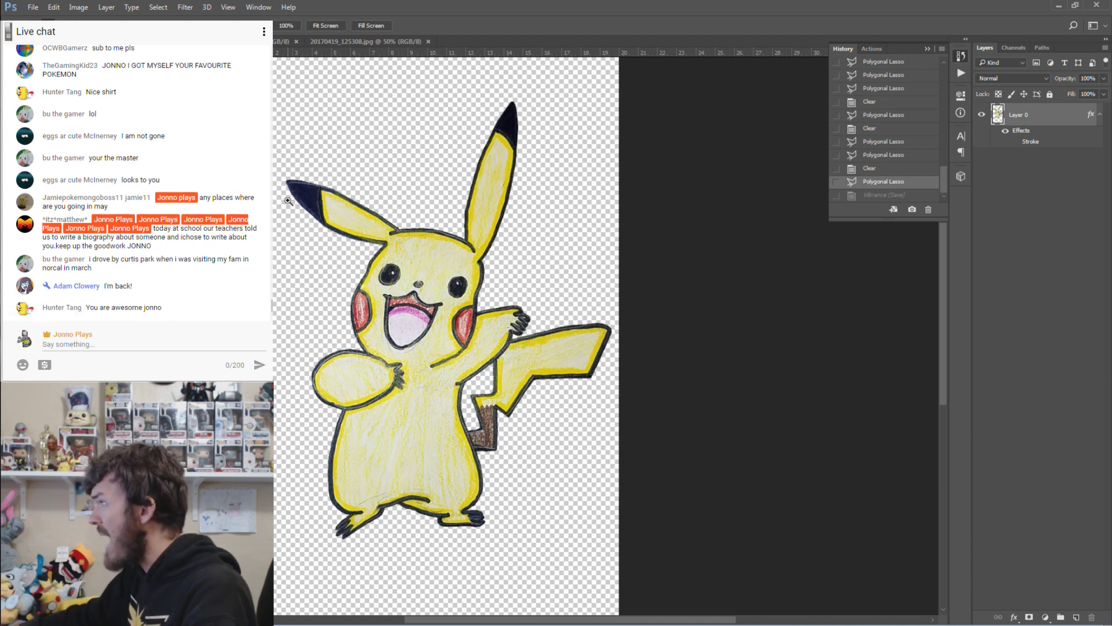
{"action": "left_click", "coordinate": [886, 195]}
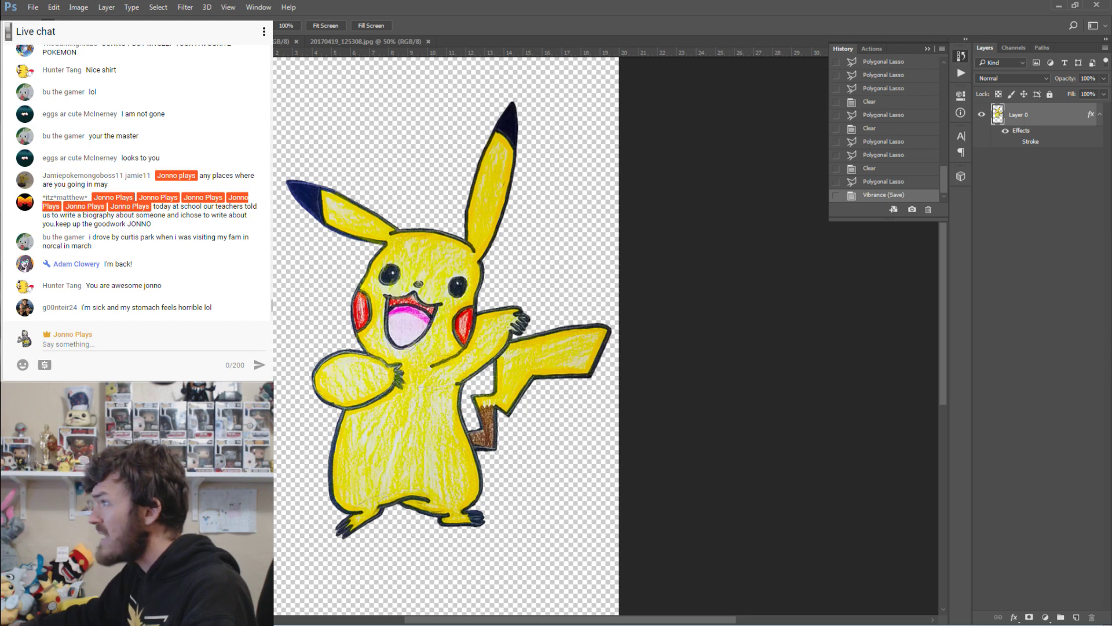
Start a Polygonal Lasso outline at the left ear tip with its first two points.
{"action": "key", "text": "l"}
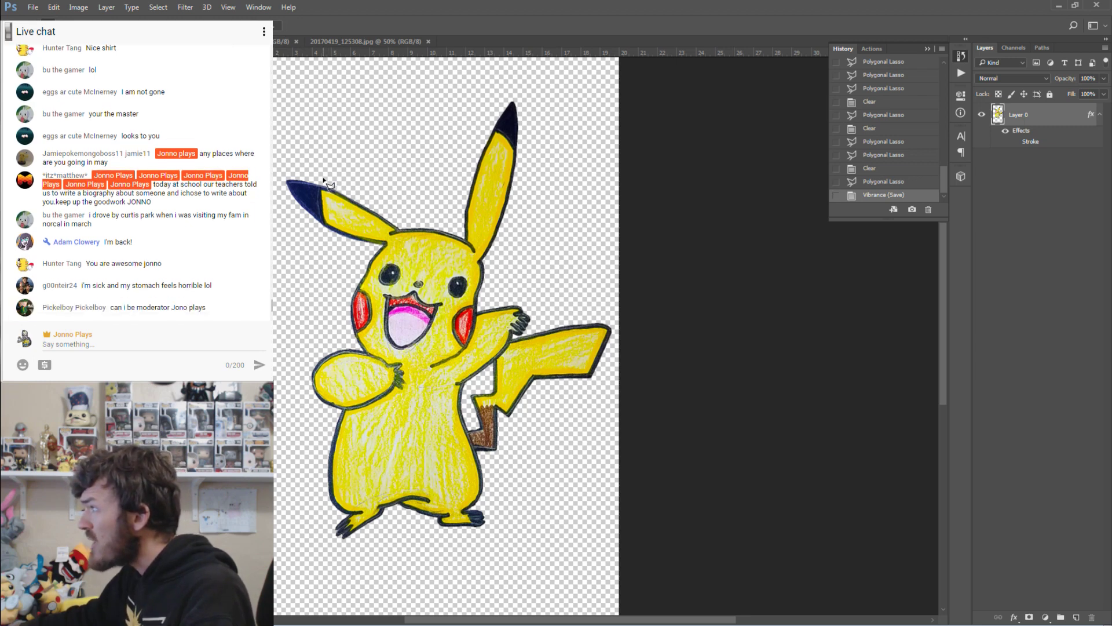
{"action": "left_click", "coordinate": [324, 180]}
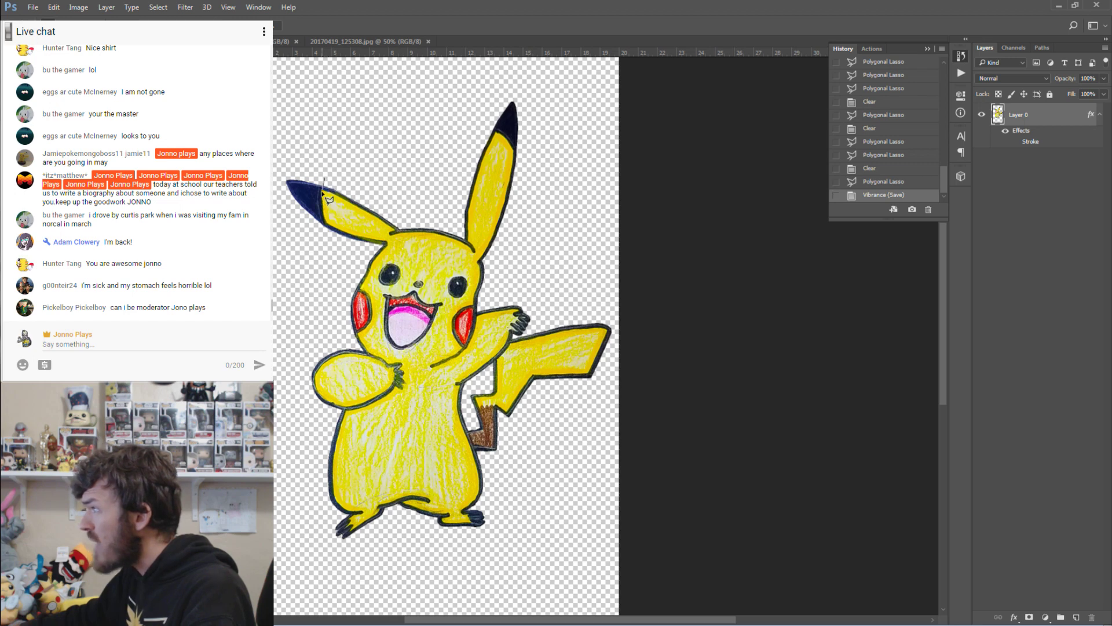
{"action": "left_click", "coordinate": [326, 234]}
Close the lasso around the left ear tip and darken it with raised contrast and lower brightness.
{"action": "left_click", "coordinate": [275, 193]}
{"action": "double_click", "coordinate": [274, 152]}
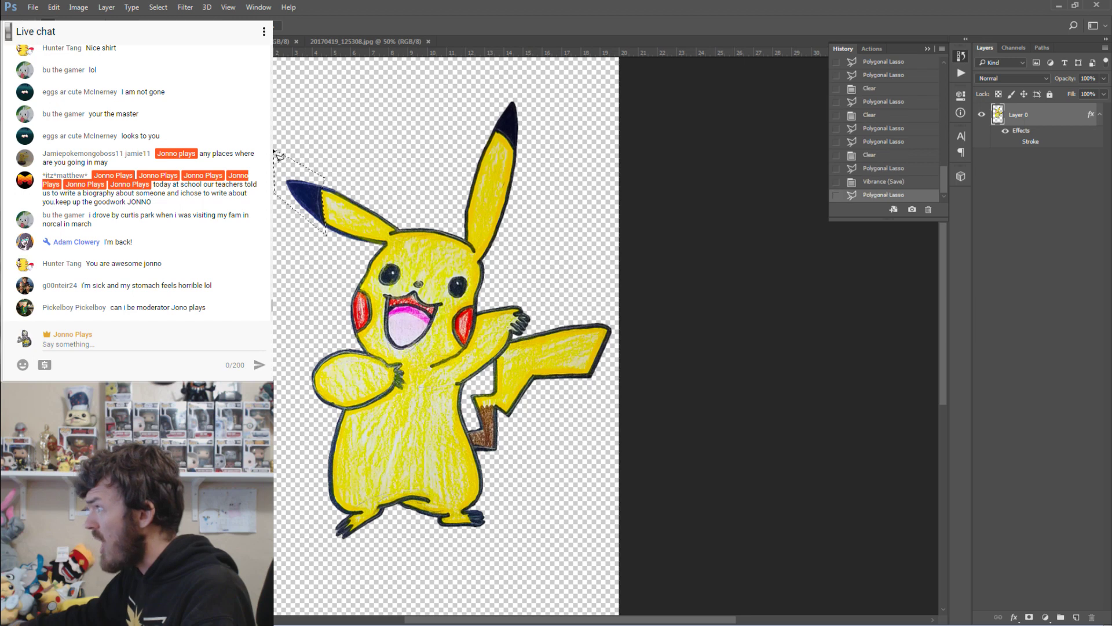
{"action": "left_click", "coordinate": [78, 7]}
{"action": "mouse_move", "coordinate": [93, 33]}
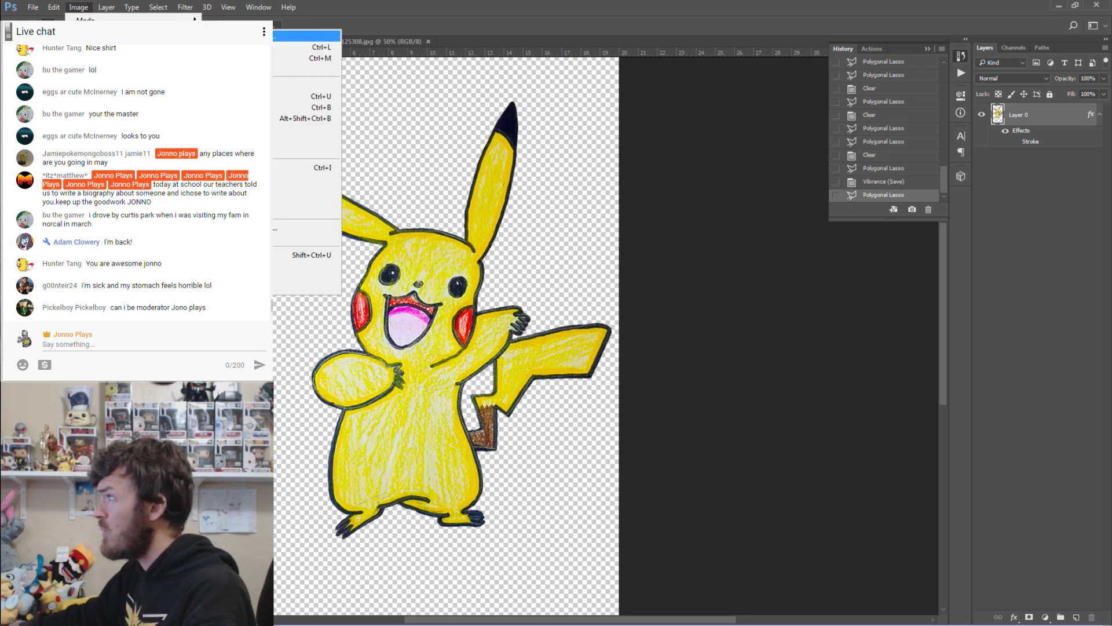
{"action": "left_click", "coordinate": [301, 36]}
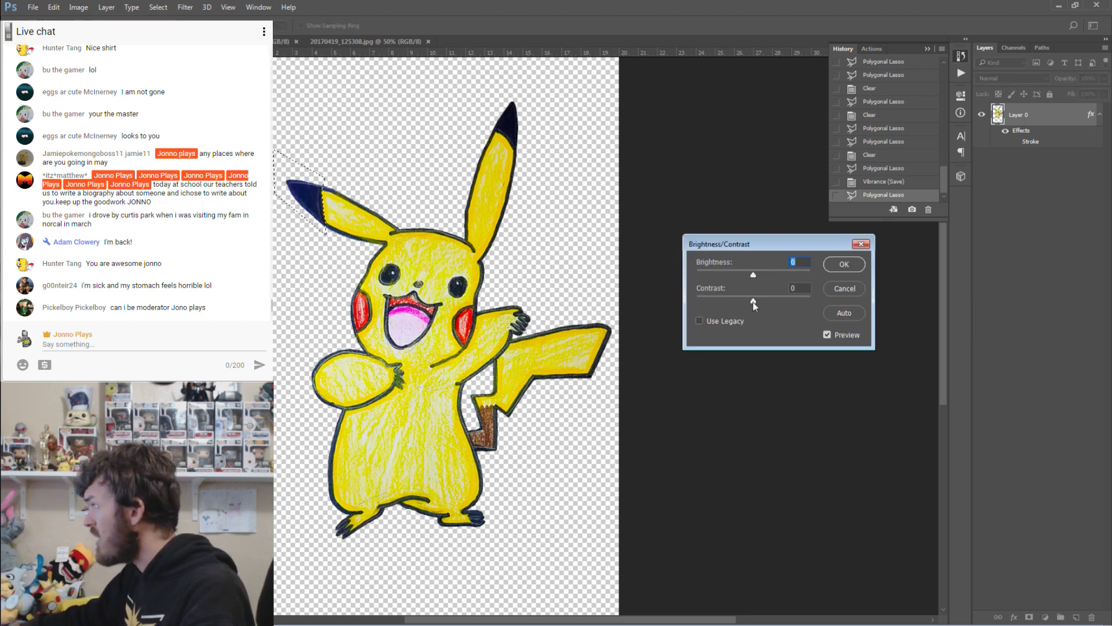
{"action": "left_click_drag", "start_coordinate": [754, 306], "coordinate": [807, 305]}
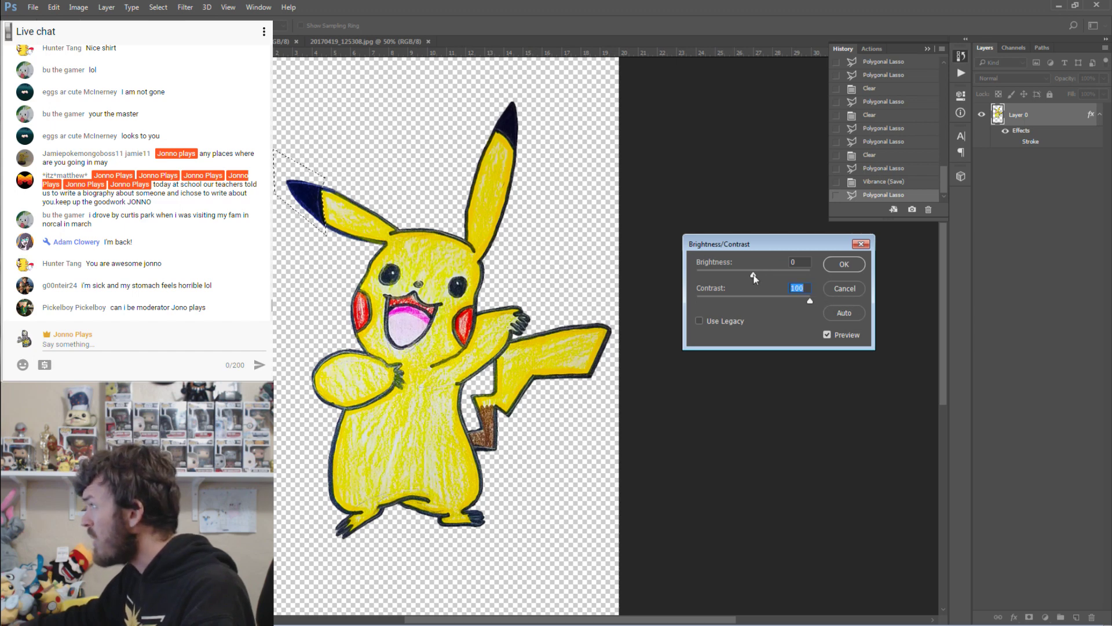
{"action": "mouse_move", "coordinate": [754, 274]}
{"action": "left_mouse_down"}
{"action": "mouse_move", "coordinate": [736, 274]}
{"action": "mouse_move", "coordinate": [748, 283]}
{"action": "left_mouse_up"}
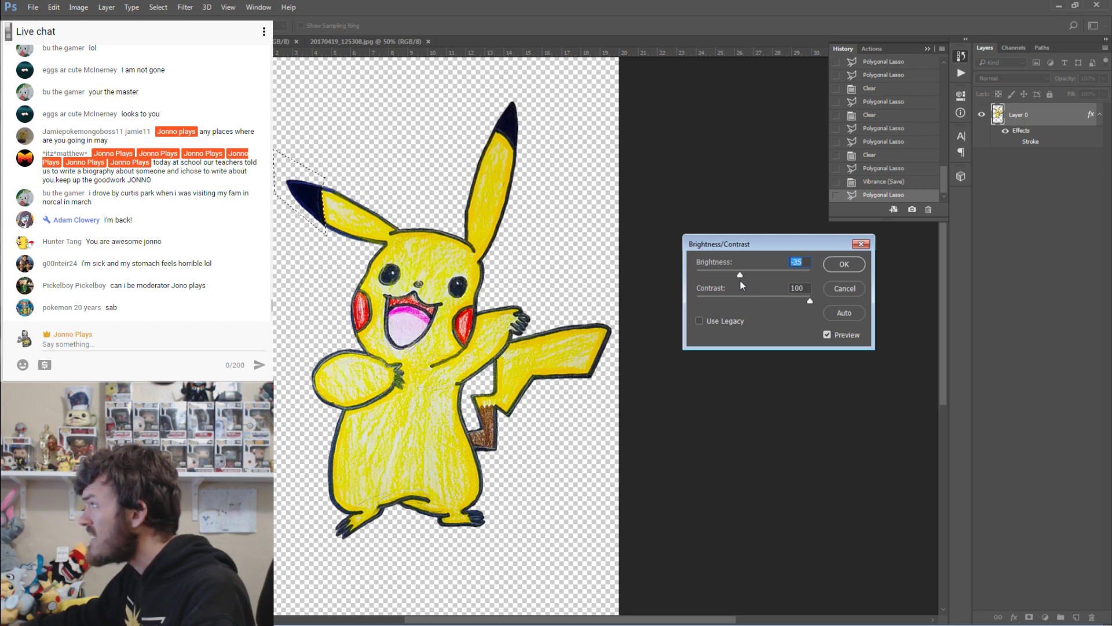
{"action": "left_click", "coordinate": [845, 264]}
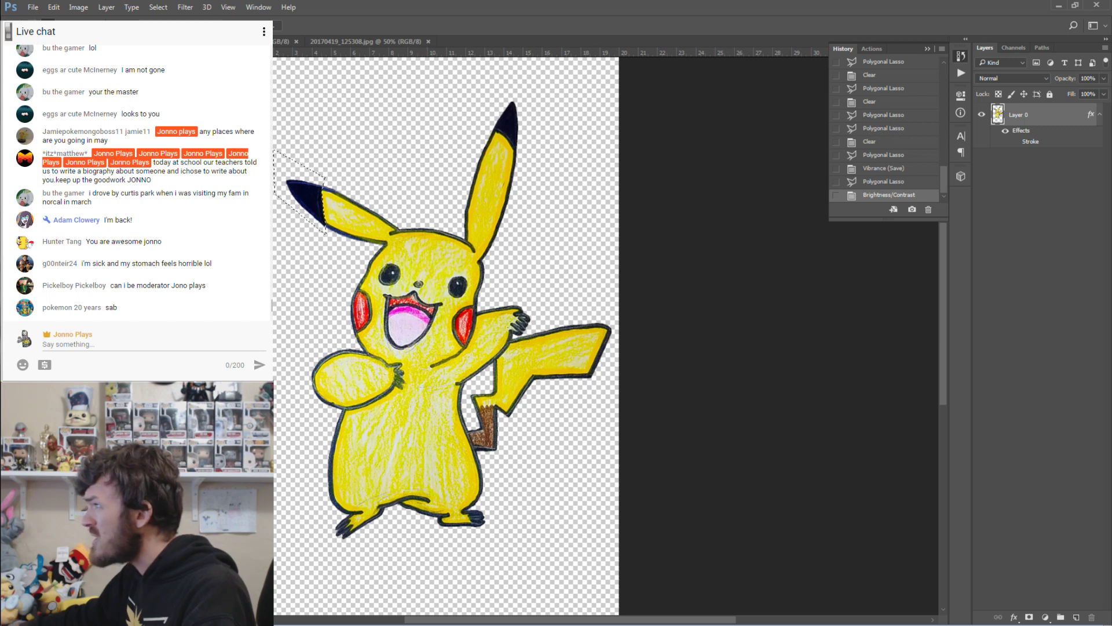
Deselect, then compare History states of the ear tip, leaving the Brightness/Contrast darkening active.
{"action": "key", "text": "m"}
{"action": "left_click", "coordinate": [348, 148]}
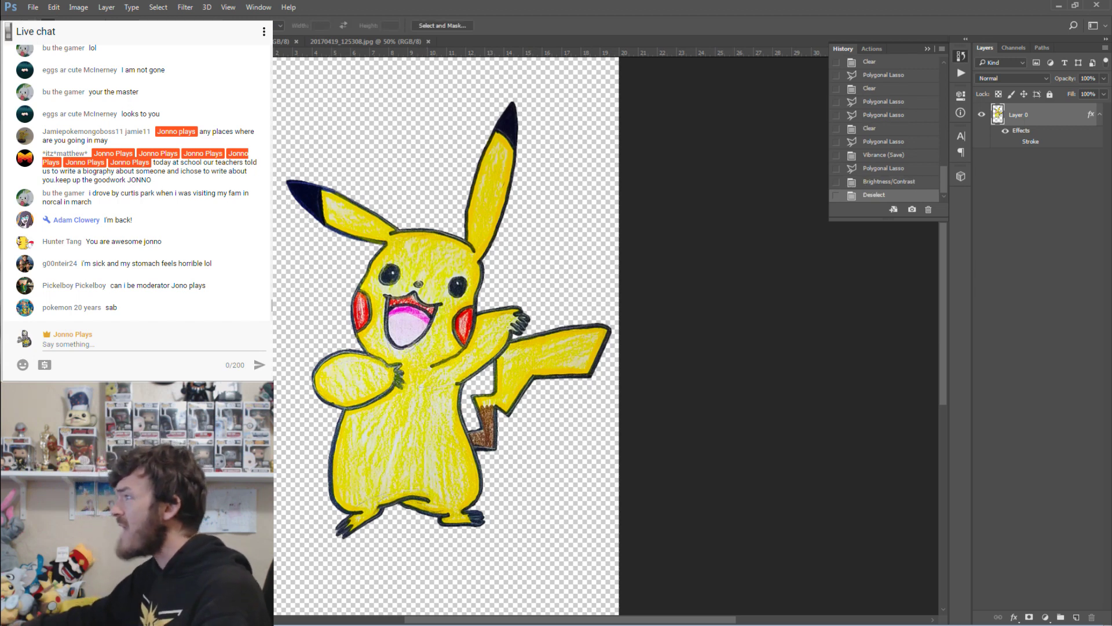
{"action": "left_click", "coordinate": [885, 169]}
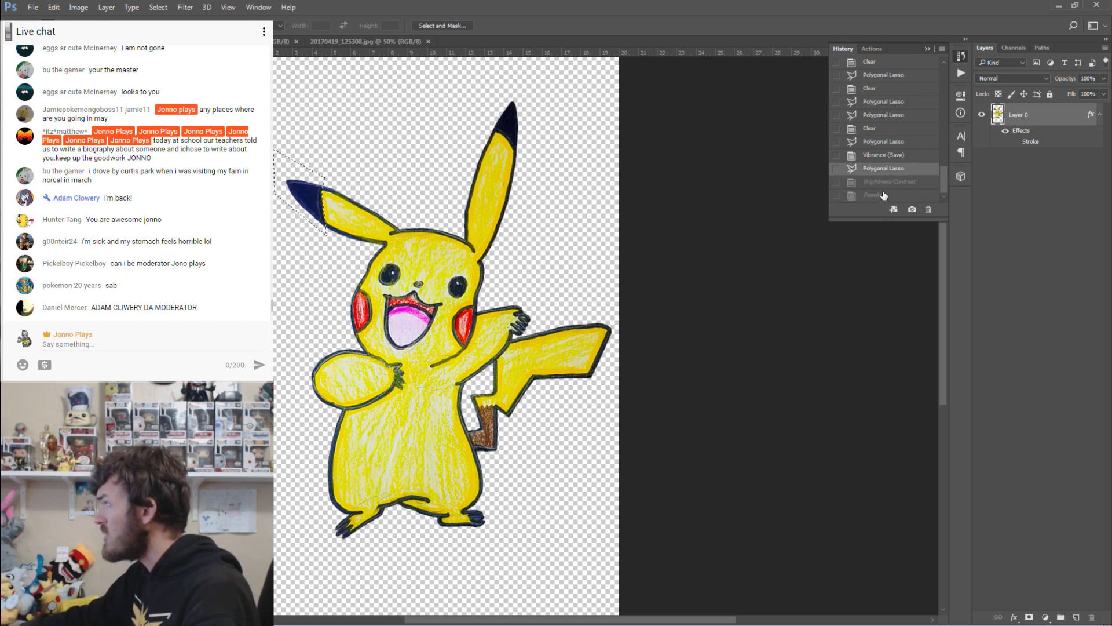
{"action": "left_click", "coordinate": [884, 196]}
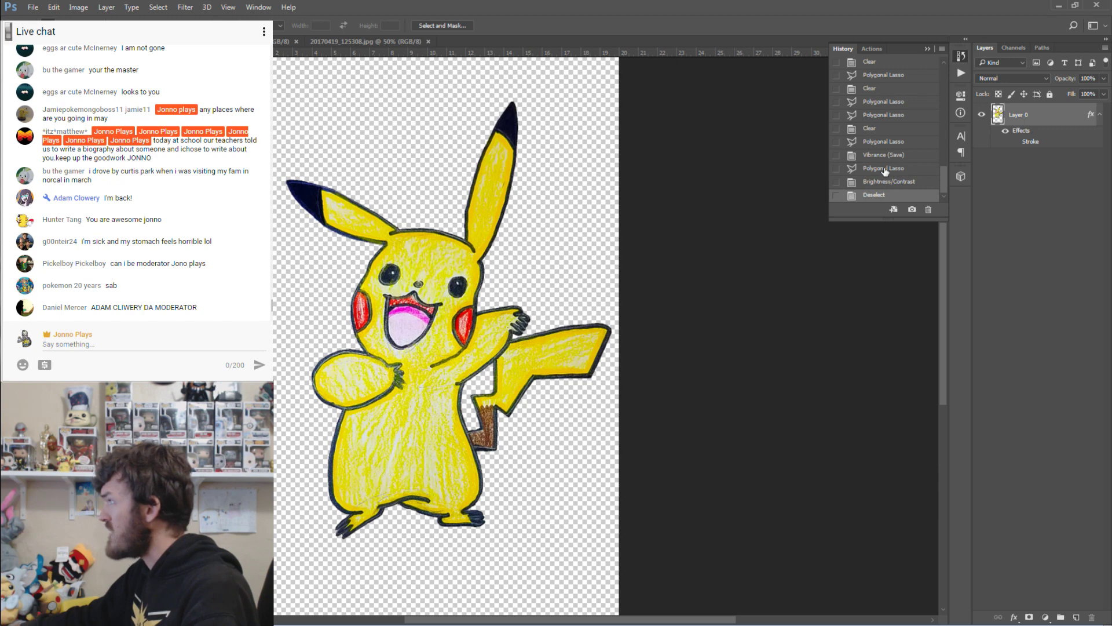
{"action": "left_click", "coordinate": [886, 181]}
{"action": "left_click", "coordinate": [887, 173]}
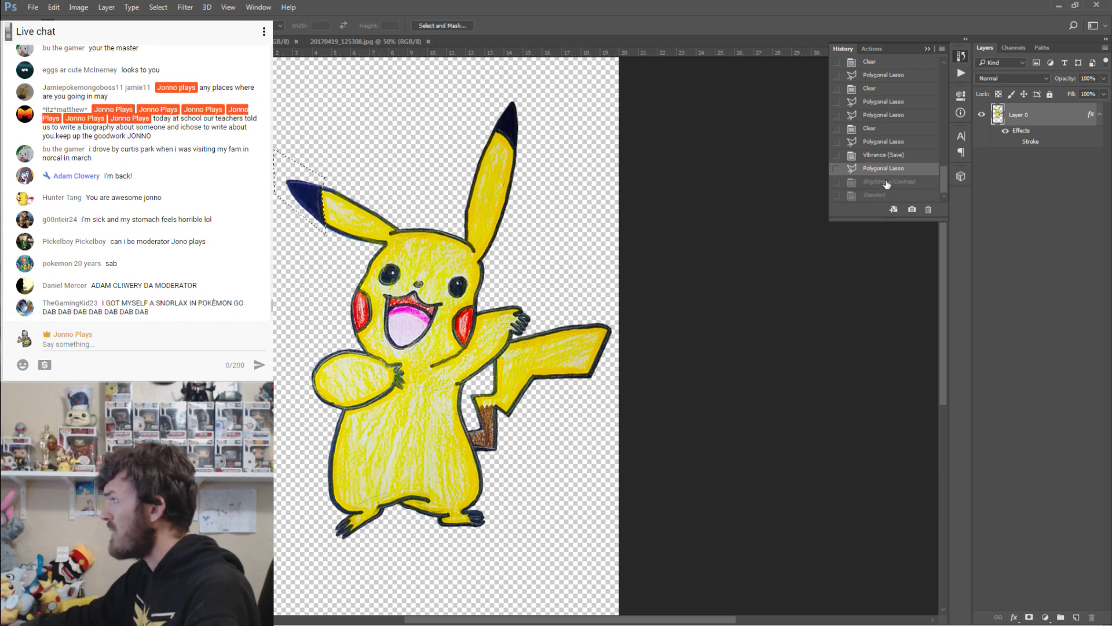
{"action": "left_click", "coordinate": [887, 182]}
{"action": "left_click", "coordinate": [887, 171]}
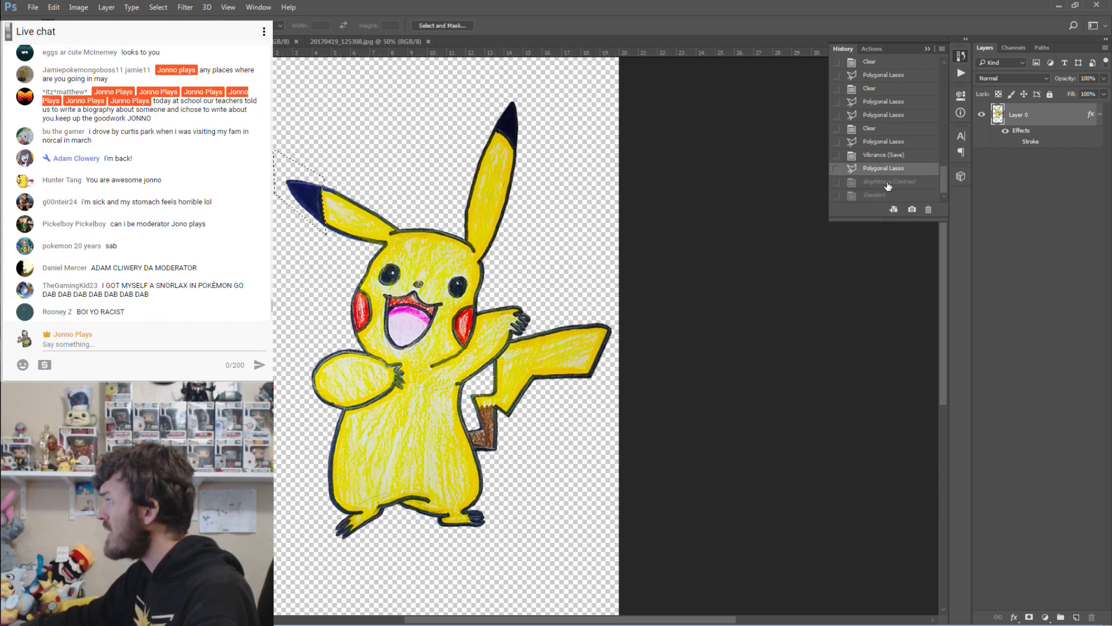
{"action": "left_click", "coordinate": [888, 183]}
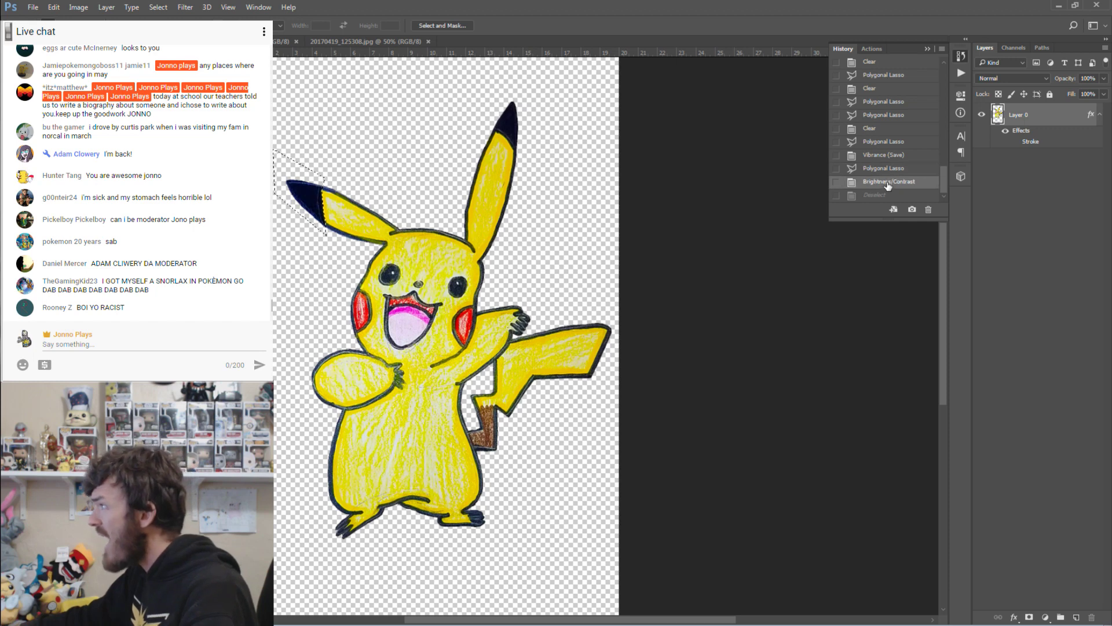
{"action": "left_click", "coordinate": [887, 173]}
{"action": "left_click", "coordinate": [887, 182]}
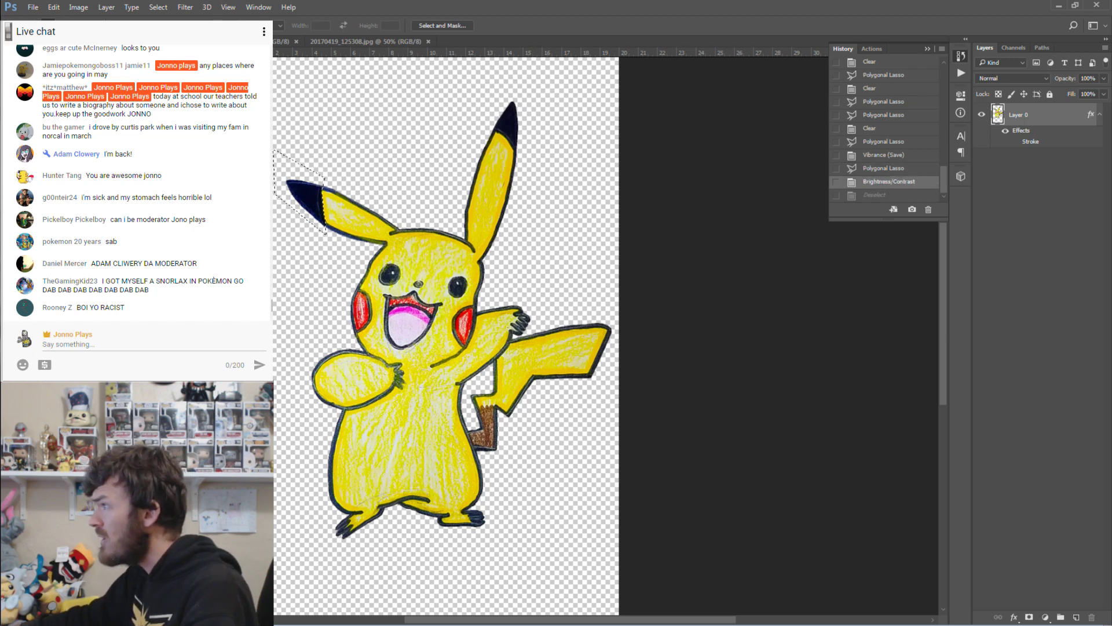
{"action": "key", "text": "space"}
Zoom in to inspect the base of the left ear, then zoom back out.
{"action": "left_click_drag", "start_coordinate": [323, 196], "coordinate": [380, 372]}
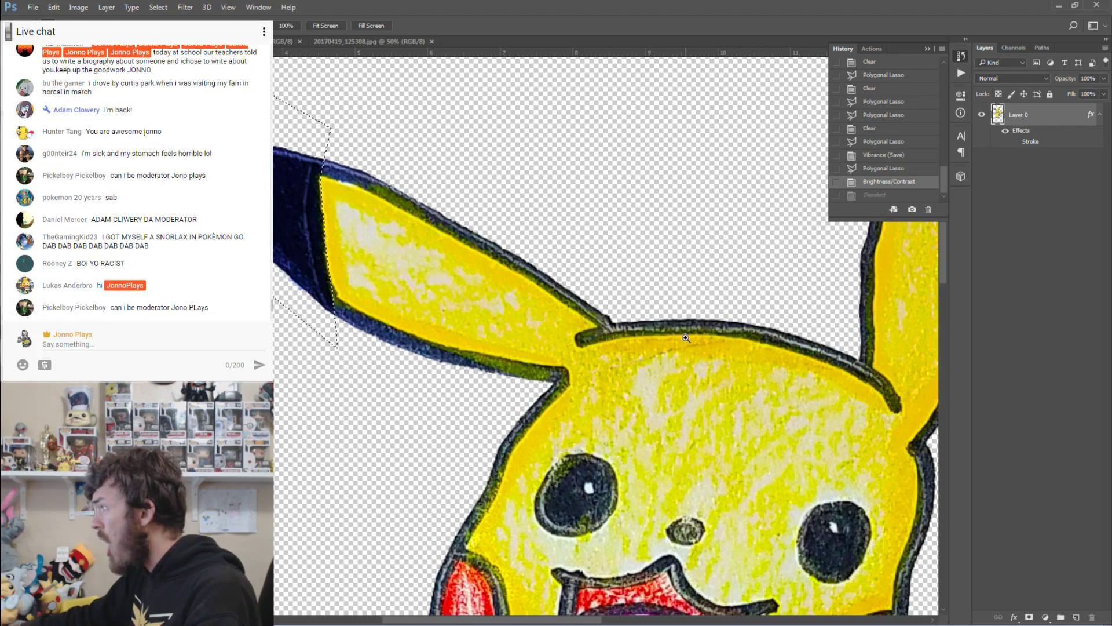
{"action": "mouse_move", "coordinate": [554, 620]}
{"action": "left_mouse_down"}
{"action": "mouse_move", "coordinate": [593, 622]}
{"action": "mouse_move", "coordinate": [548, 622]}
{"action": "left_mouse_up"}
{"action": "scroll", "coordinate": [640, 293], "scroll_direction": "up", "scroll_amount": 5}
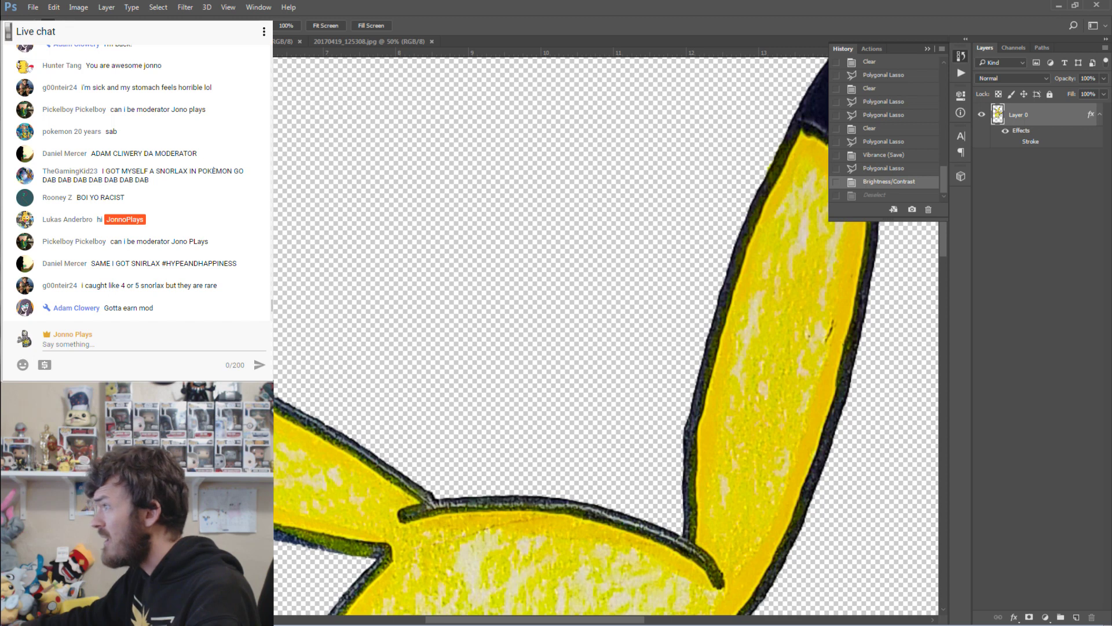
{"action": "key", "text": "ctrl+minus"}
{"action": "scroll", "coordinate": [309, 232], "scroll_direction": "down", "scroll_amount": 1}
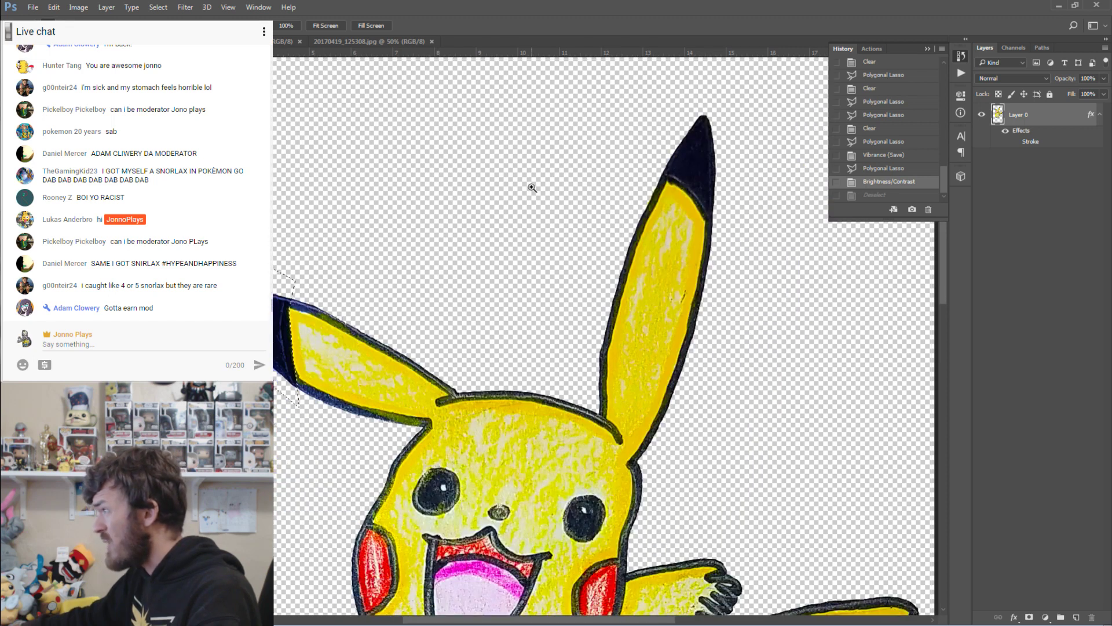
Compare History states with and without the ear darkening, ending on the Polygonal Lasso state.
{"action": "left_click", "coordinate": [884, 171]}
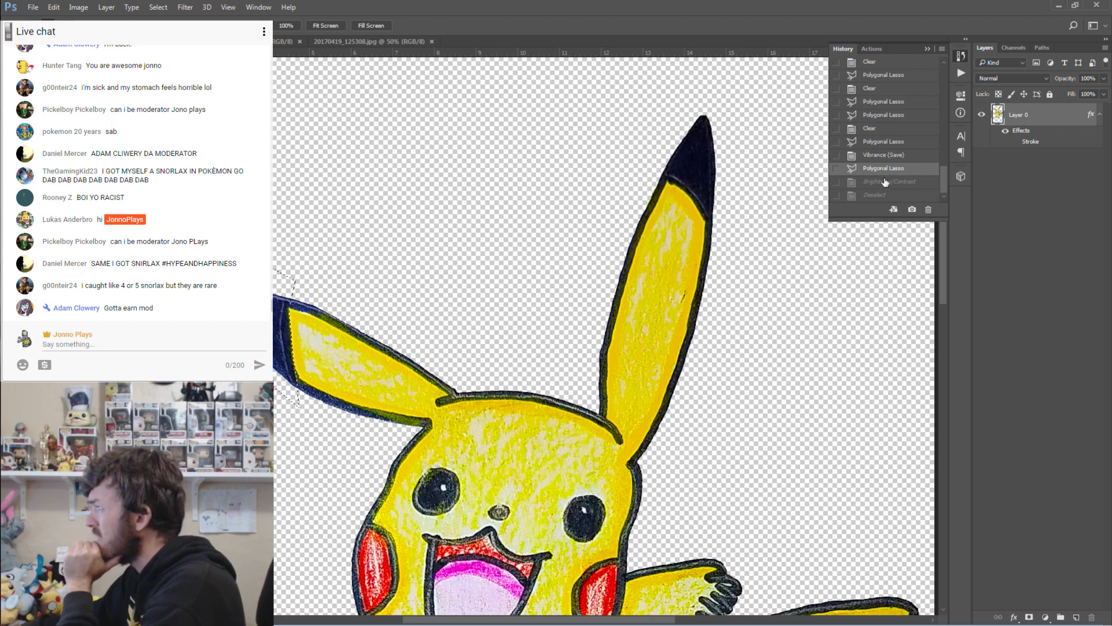
{"action": "left_click", "coordinate": [886, 183]}
{"action": "left_click", "coordinate": [885, 169]}
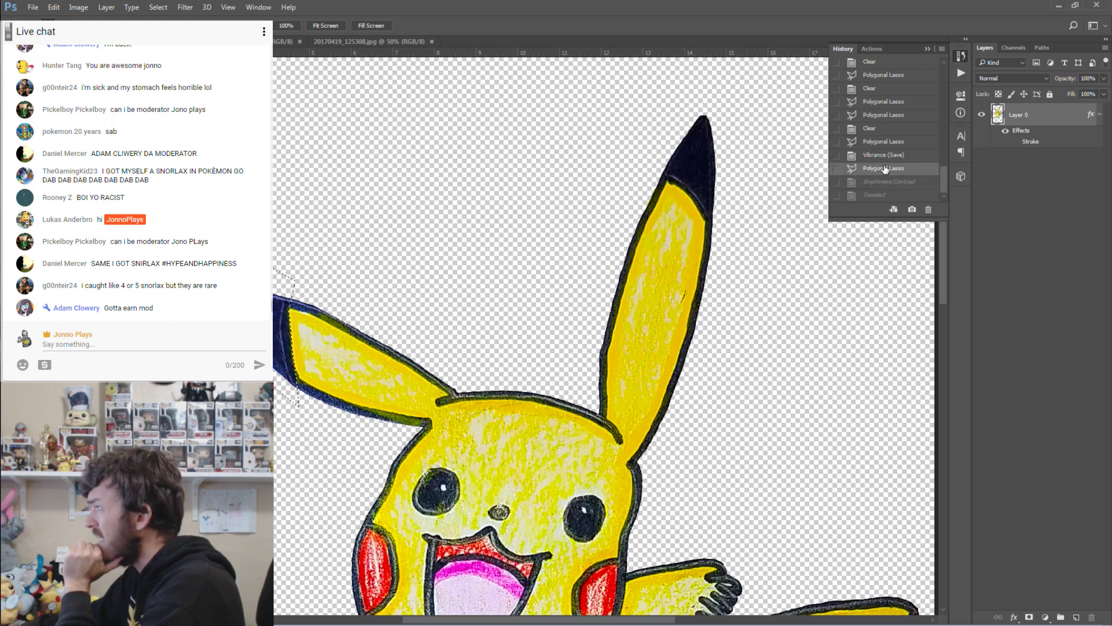
{"action": "left_click", "coordinate": [880, 183]}
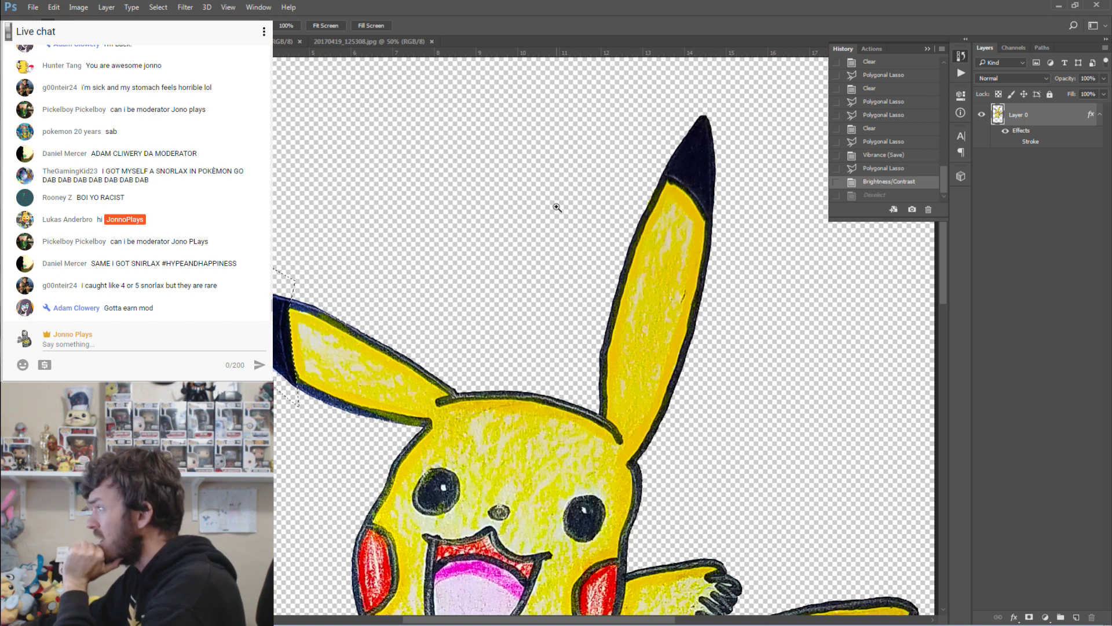
{"action": "scroll", "coordinate": [528, 228], "scroll_direction": "down", "scroll_amount": 3}
{"action": "scroll", "coordinate": [527, 228], "scroll_direction": "down", "scroll_amount": 3}
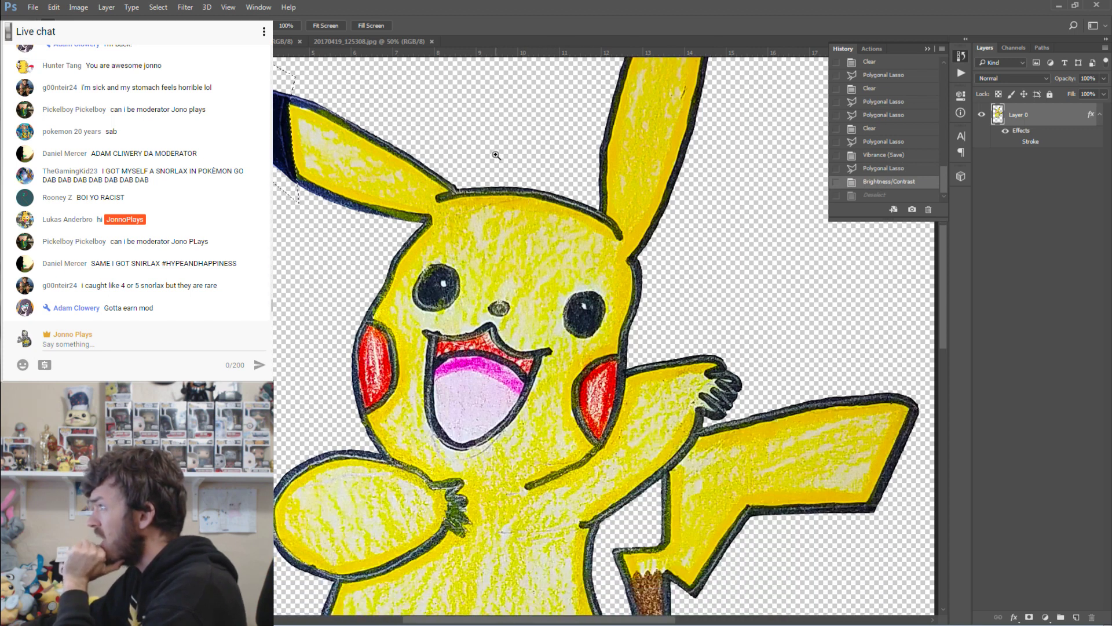
{"action": "scroll", "coordinate": [550, 151], "scroll_direction": "up", "scroll_amount": 5}
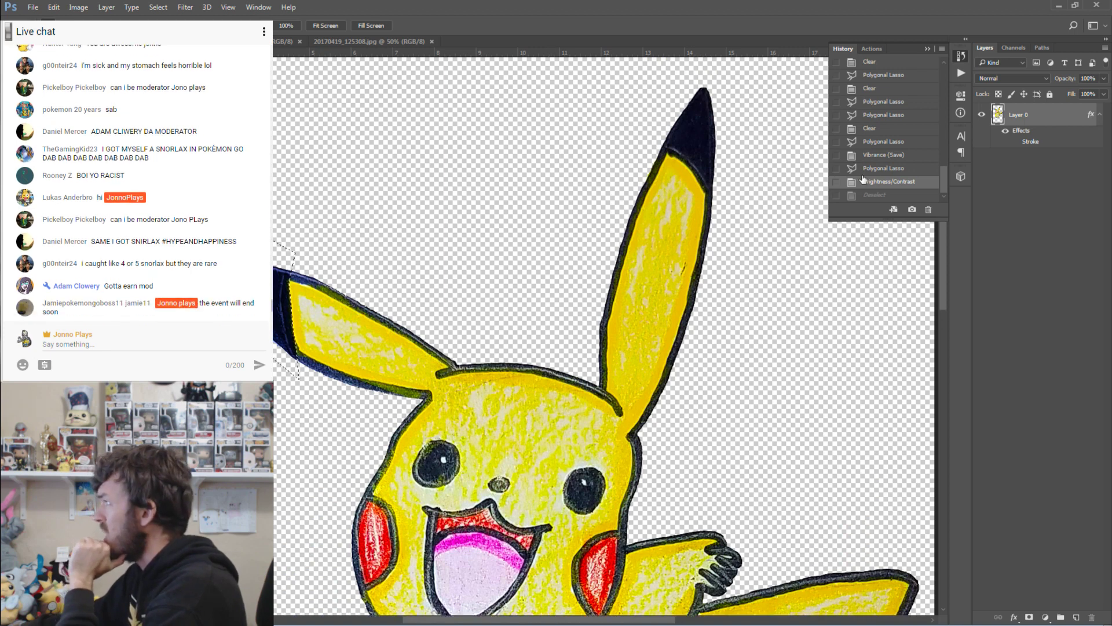
{"action": "left_click", "coordinate": [884, 169]}
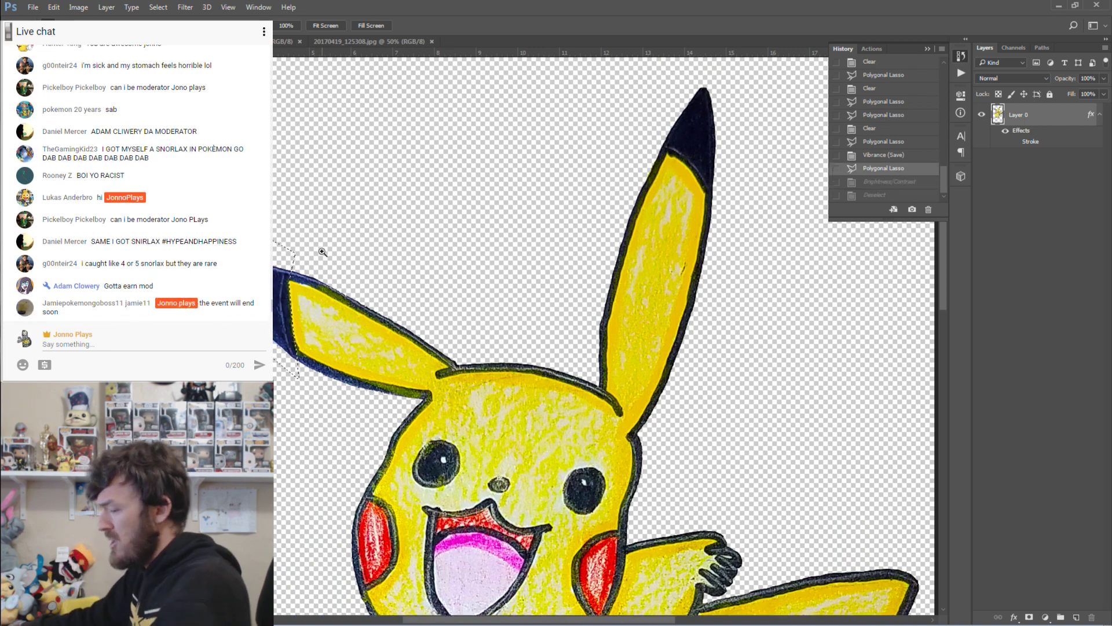
Close the left-ear lasso, apply Brightness -31 and Contrast 62, then deselect.
{"action": "key", "text": "alt"}
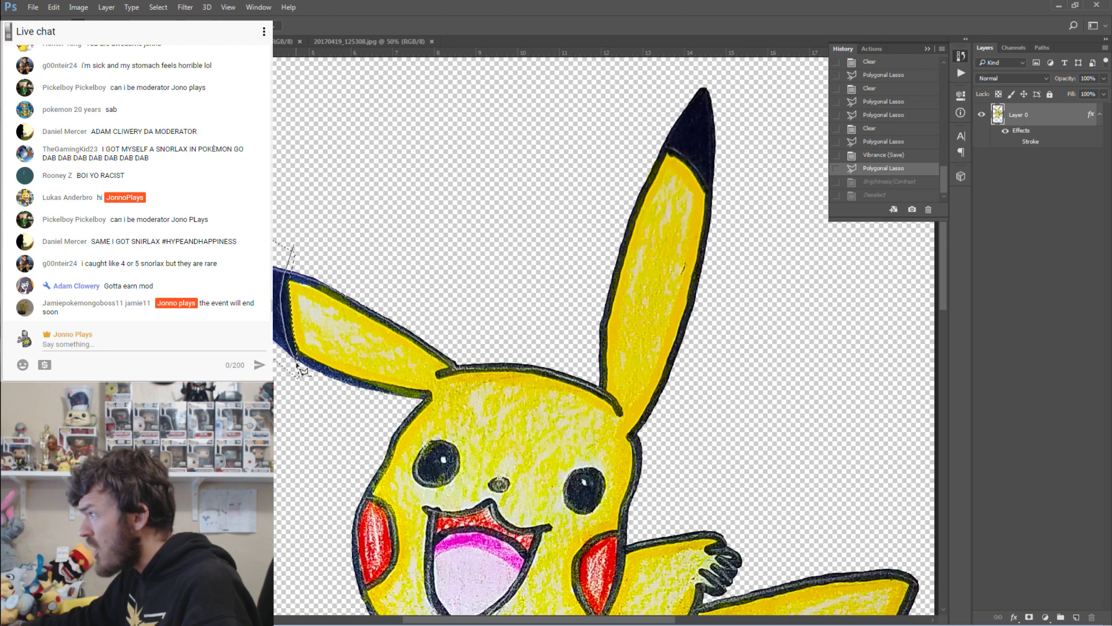
{"action": "double_click", "coordinate": [313, 380]}
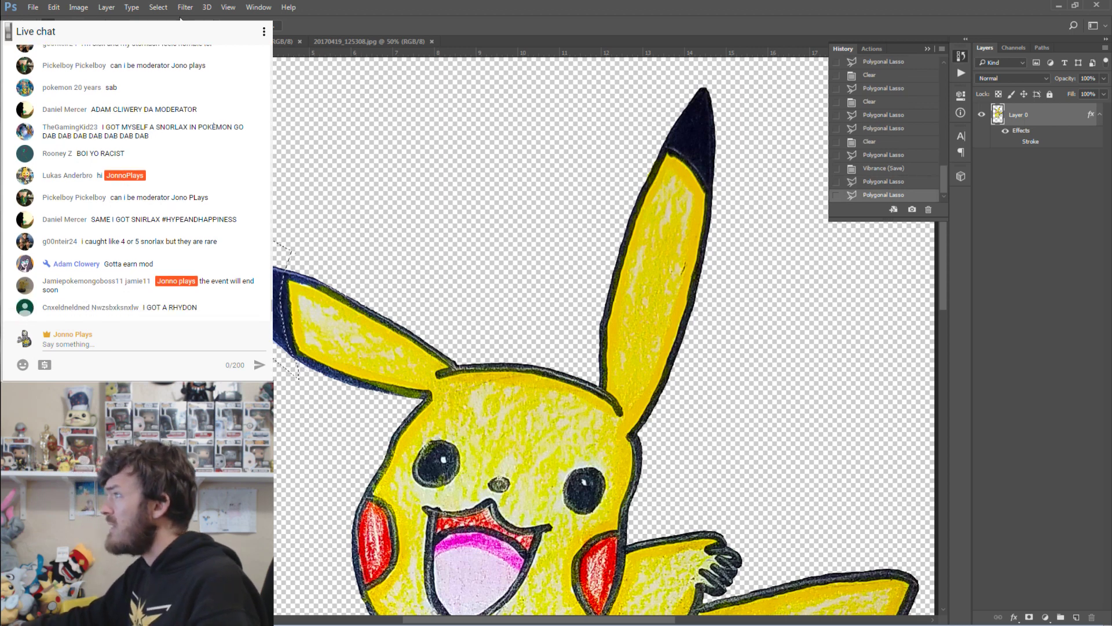
{"action": "left_click", "coordinate": [90, 9]}
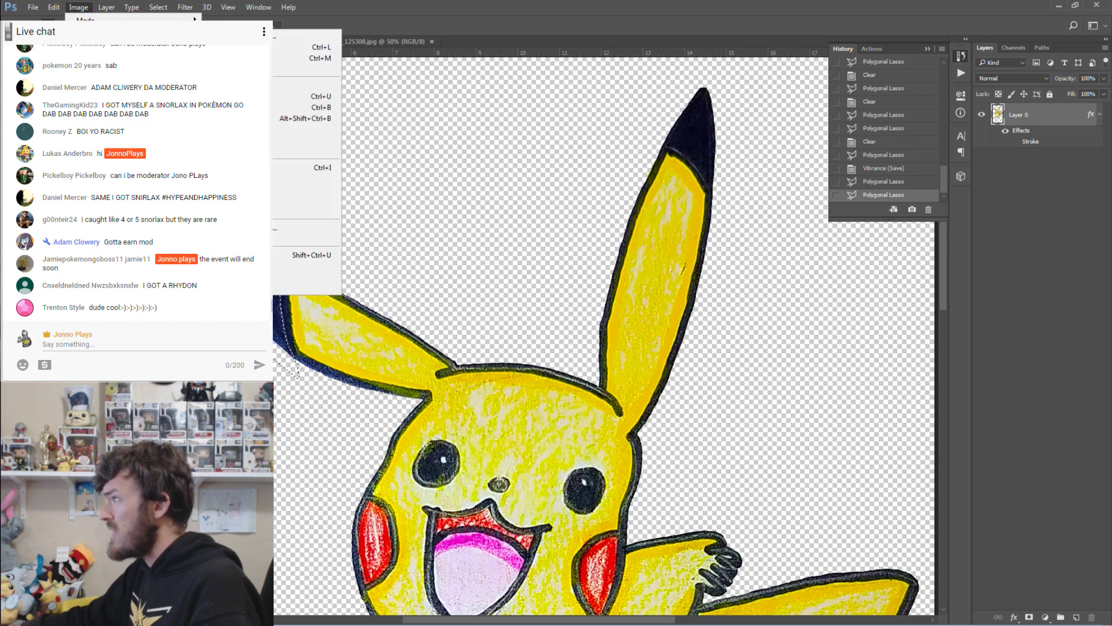
{"action": "left_click", "coordinate": [308, 35]}
{"action": "left_click", "coordinate": [774, 301]}
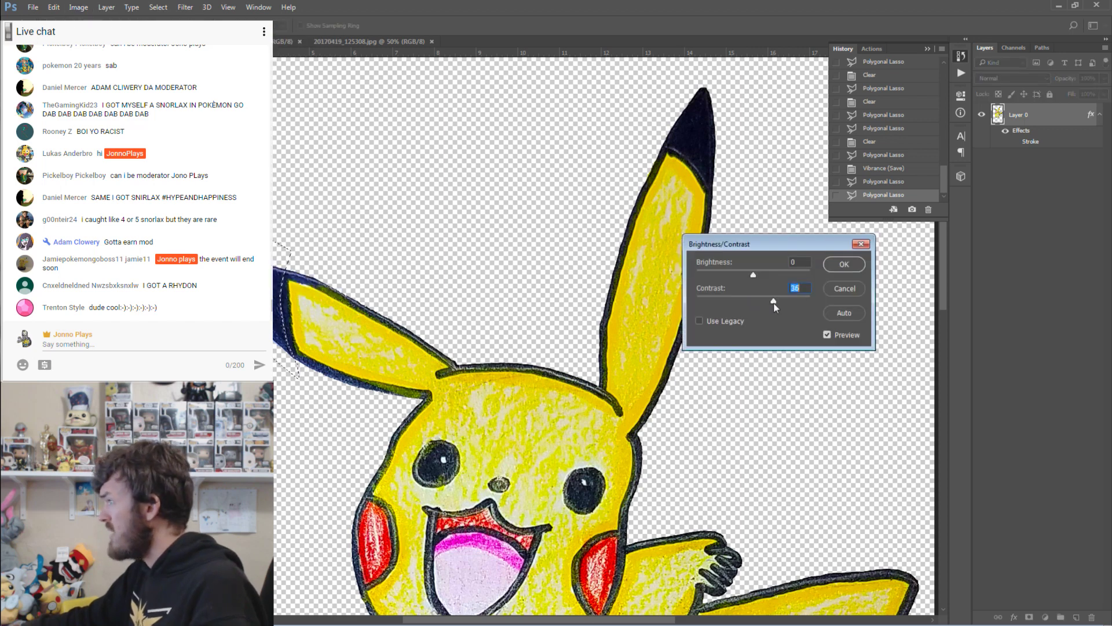
{"action": "mouse_move", "coordinate": [753, 276]}
{"action": "left_mouse_down"}
{"action": "mouse_move", "coordinate": [788, 305]}
{"action": "mouse_move", "coordinate": [742, 278]}
{"action": "left_mouse_up"}
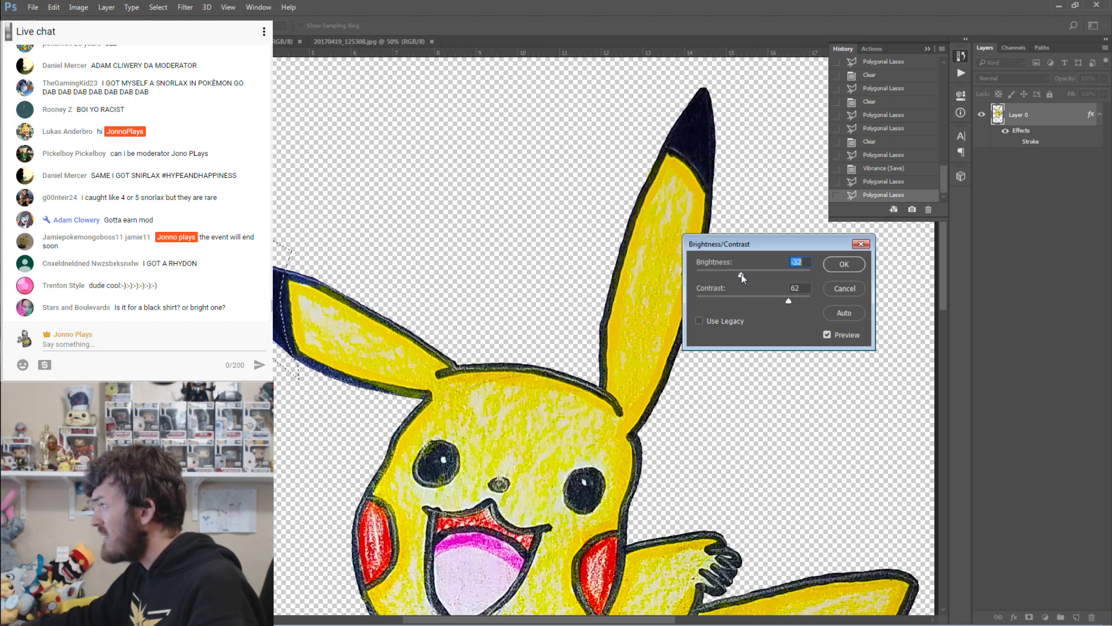
{"action": "left_click", "coordinate": [844, 265]}
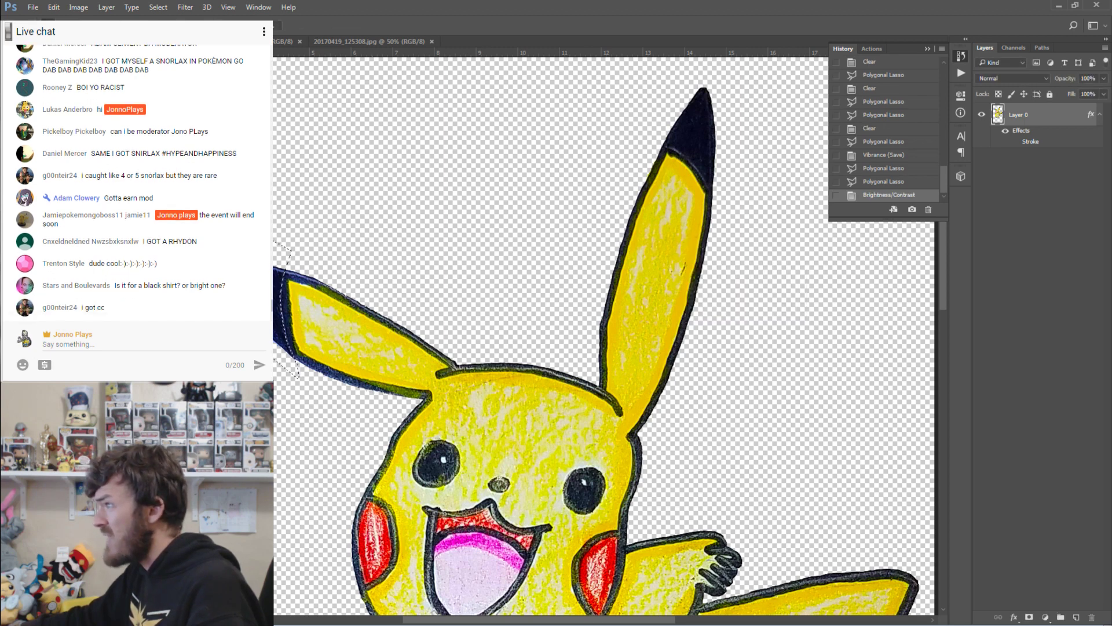
{"action": "key", "text": "ctrl+d"}
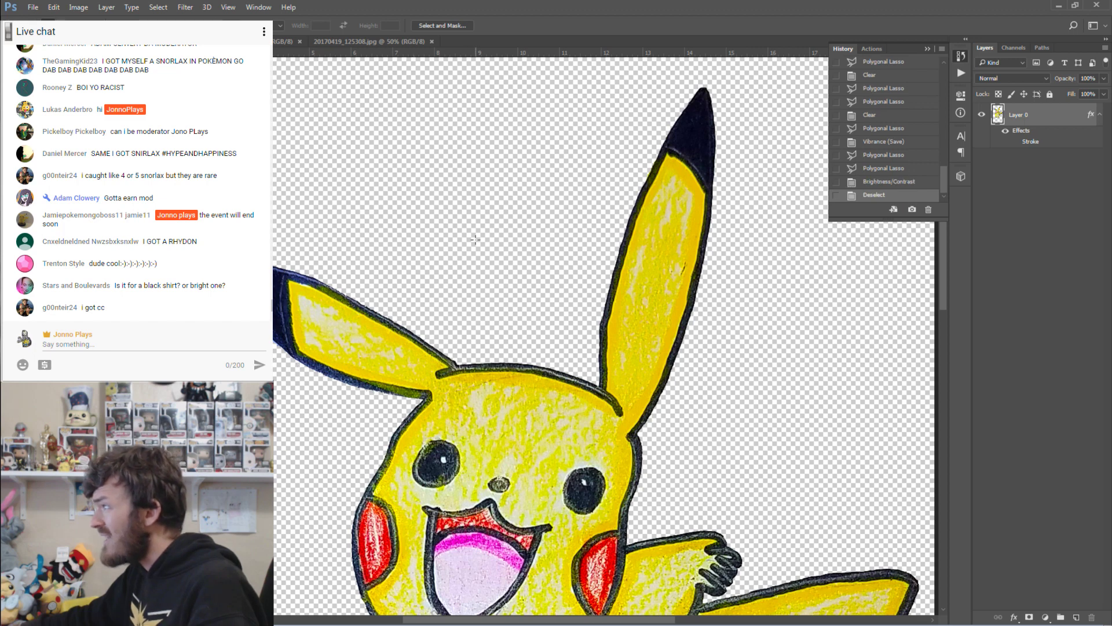
Compare History states of the ear tip, keeping the darkened version.
{"action": "left_click", "coordinate": [881, 183]}
{"action": "left_click", "coordinate": [885, 170]}
{"action": "left_click", "coordinate": [885, 182]}
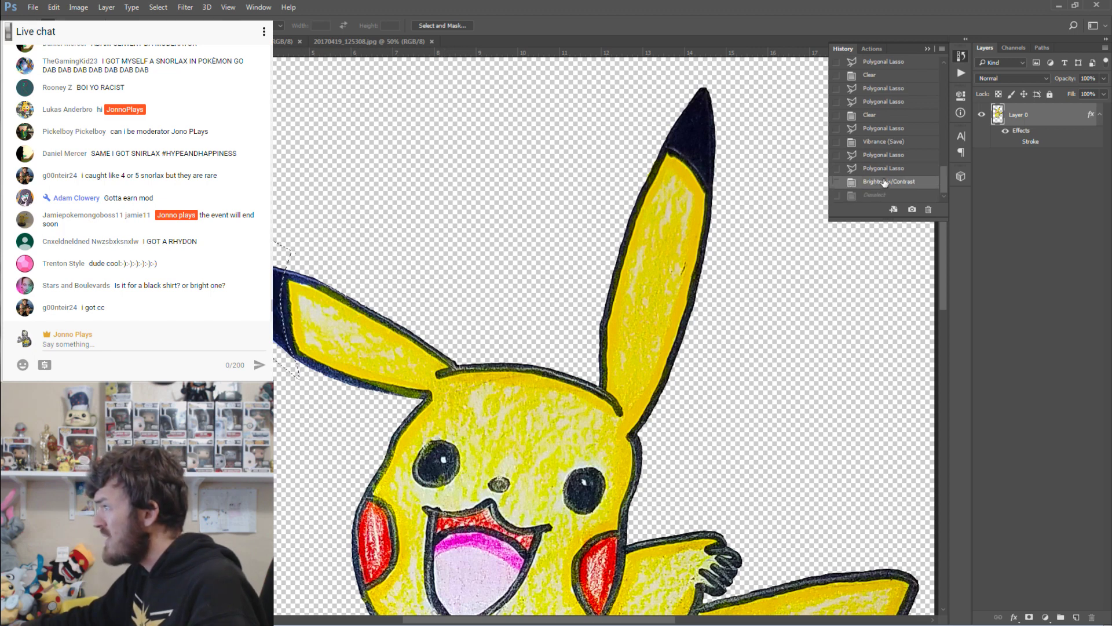
{"action": "left_click", "coordinate": [883, 170]}
{"action": "left_click", "coordinate": [881, 184]}
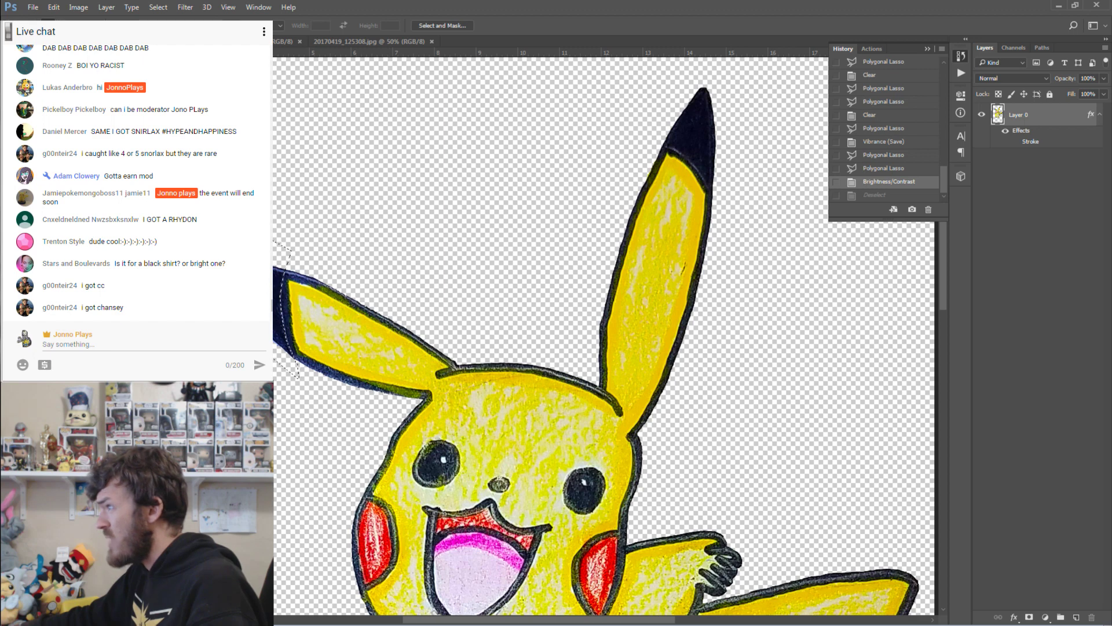
Deselect, zoom out to the whole drawing, and save the document.
{"action": "key", "text": "ctrl+d"}
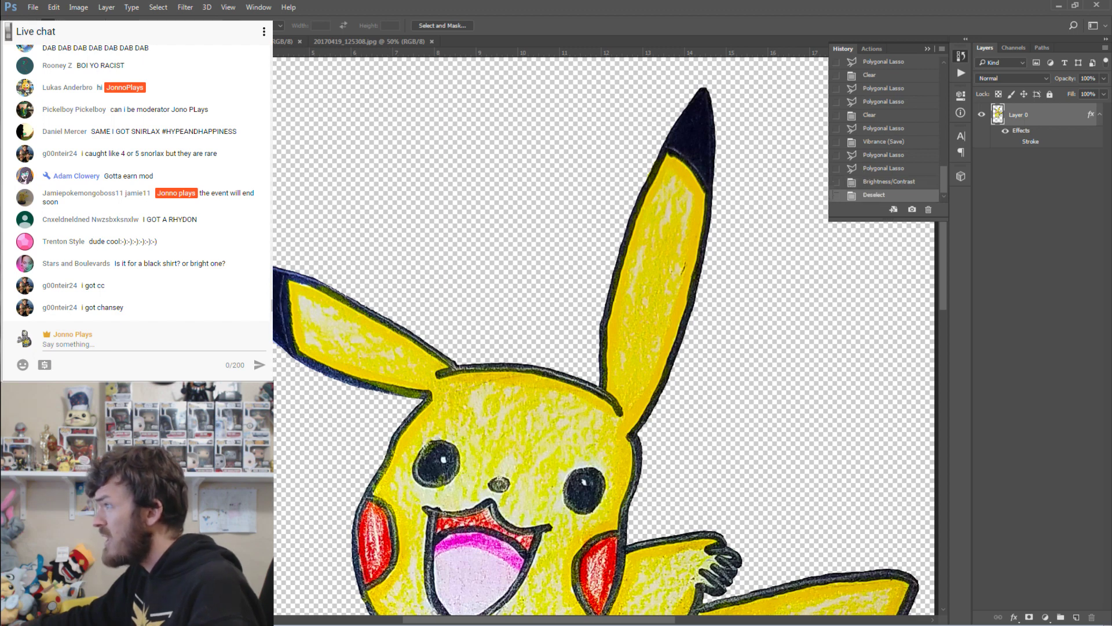
{"action": "key", "text": "z"}
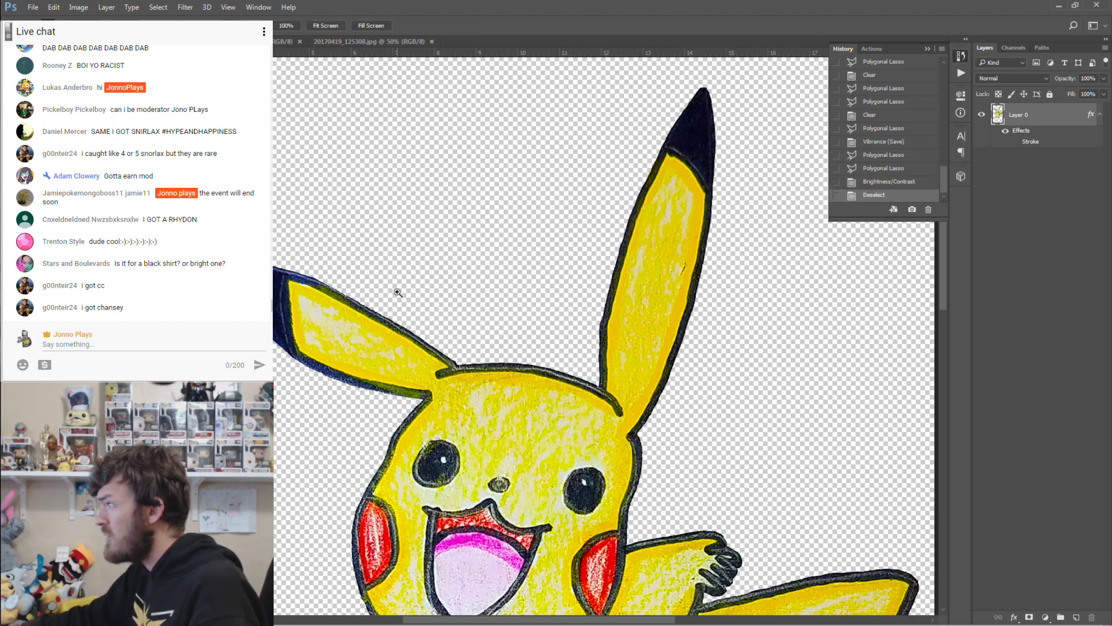
{"action": "left_click", "coordinate": [439, 283], "text": "alt"}
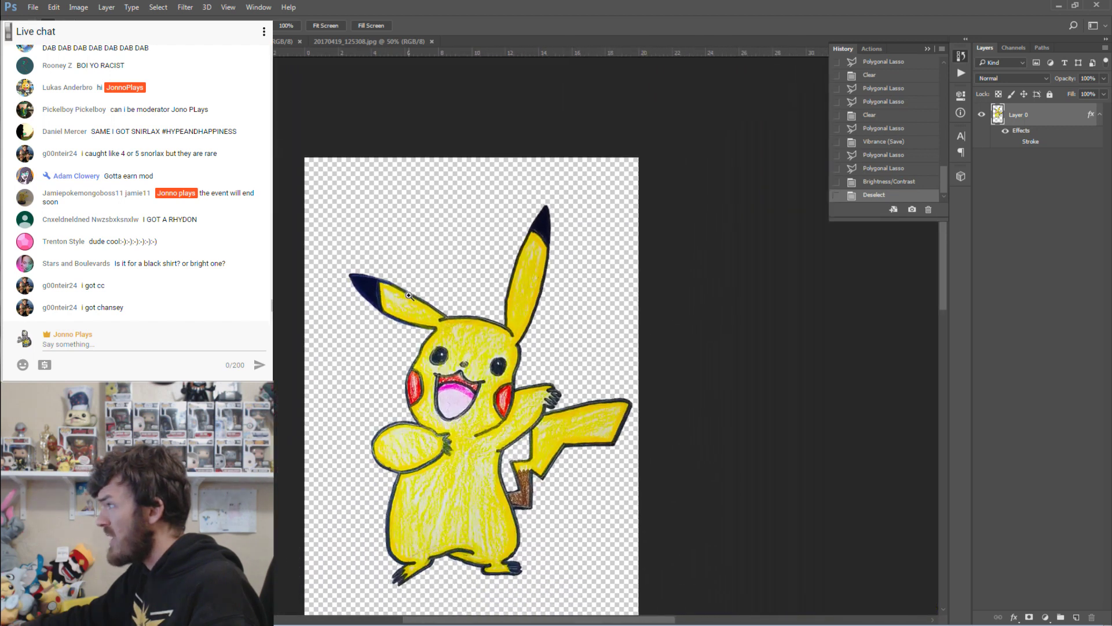
{"action": "scroll", "coordinate": [495, 240], "scroll_direction": "down", "scroll_amount": 2}
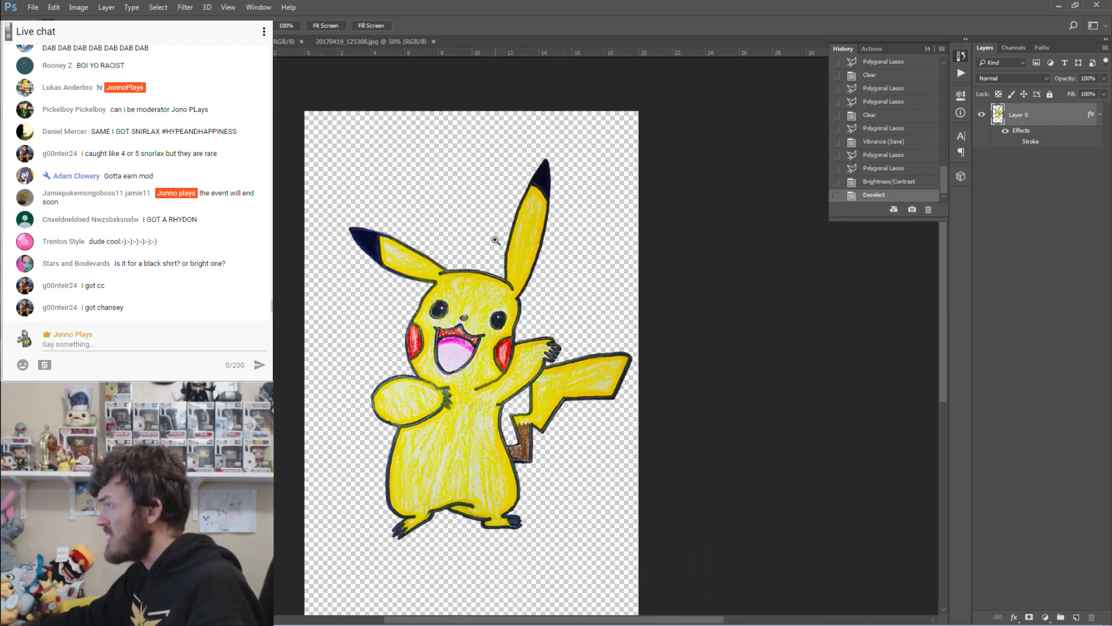
{"action": "key", "text": "ctrl+s"}
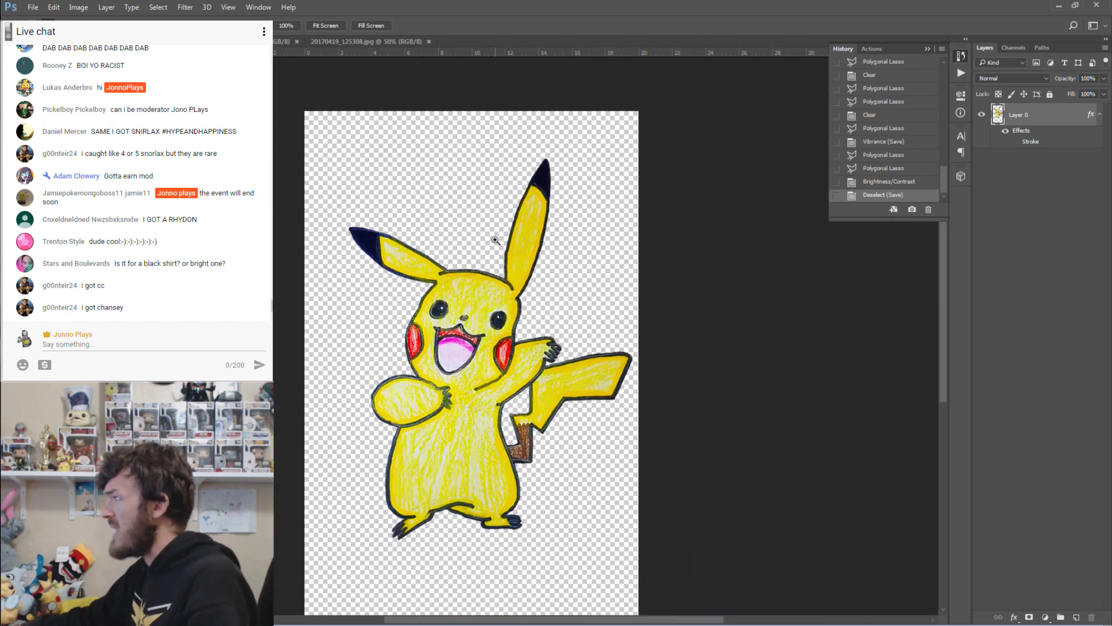
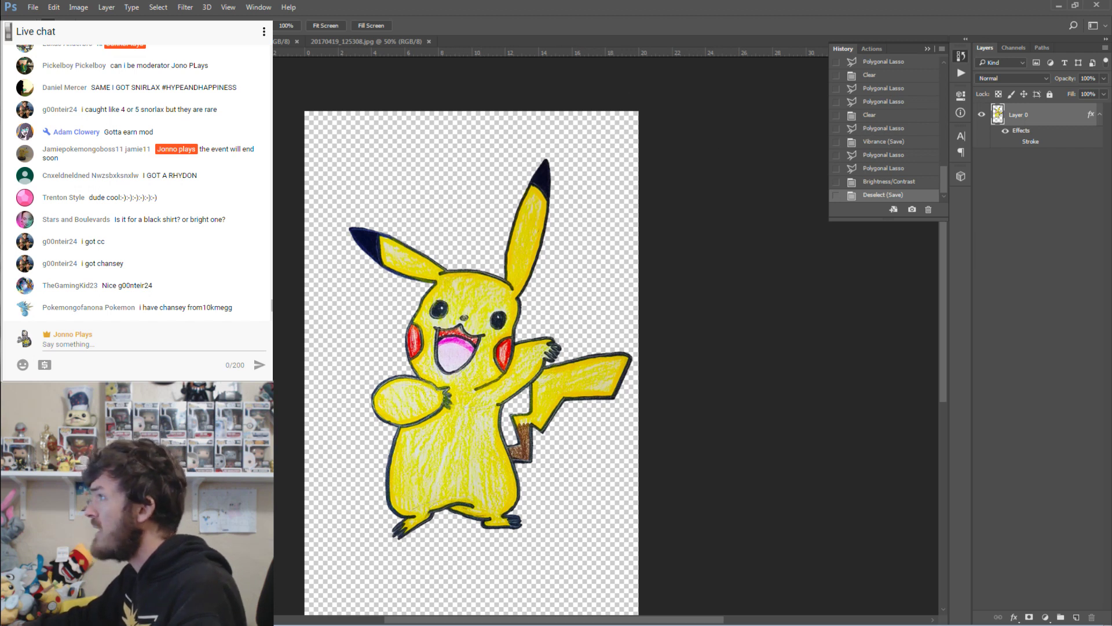
Switch from the Pikachu cutout to the hooded man and Sudowoodo drawing, 20170419_124500.jpg.
{"action": "left_click", "coordinate": [33, 8]}
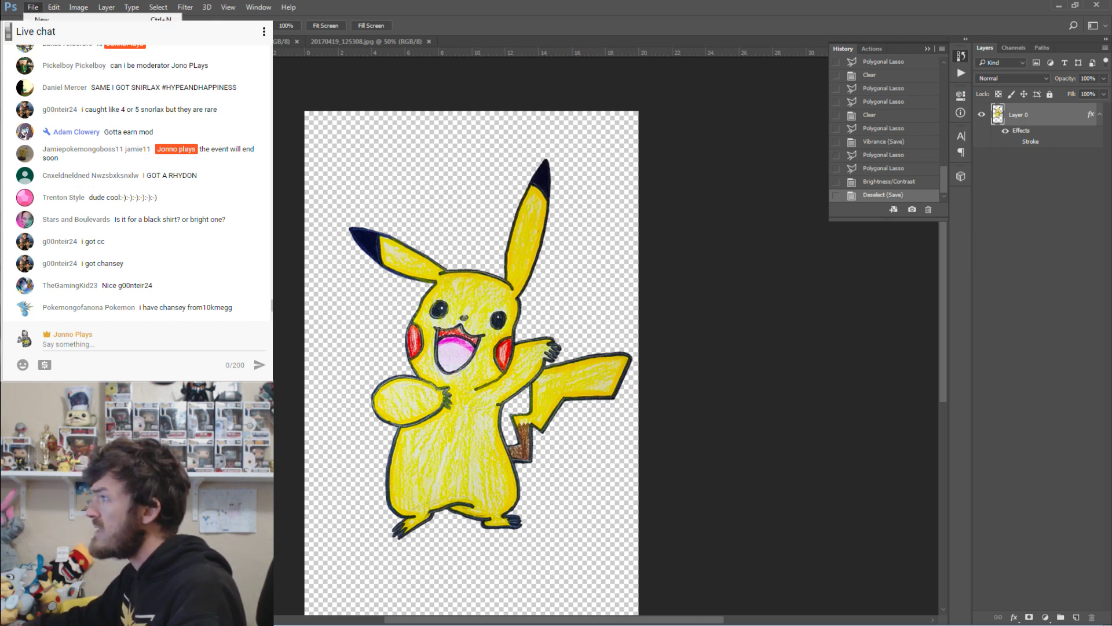
{"action": "left_click", "coordinate": [38, 9]}
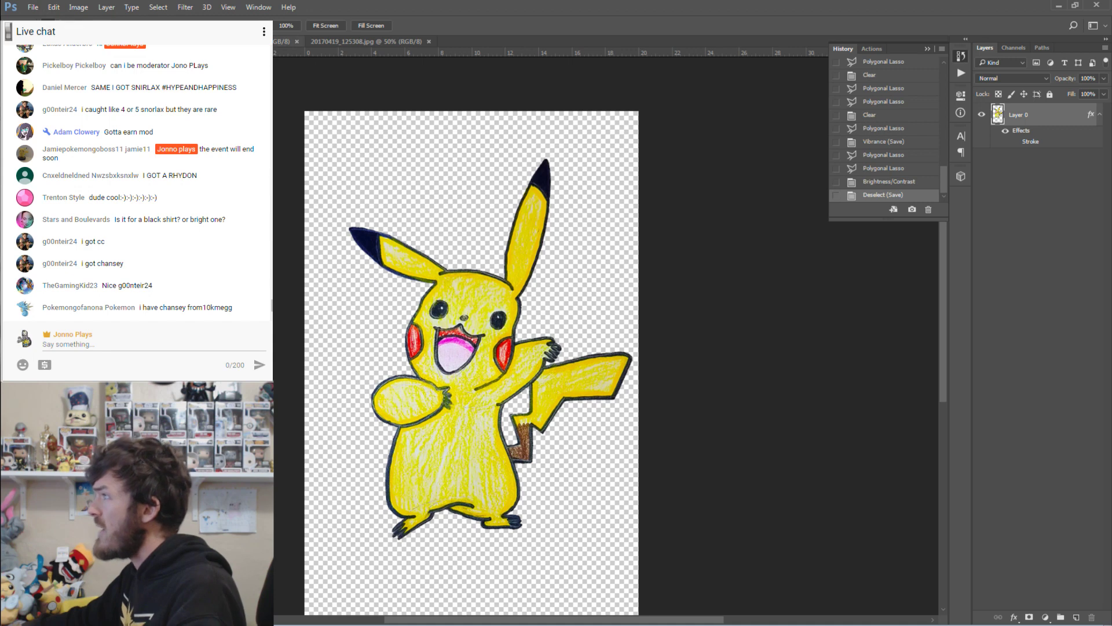
{"action": "key", "text": "ctrl+shift+Tab"}
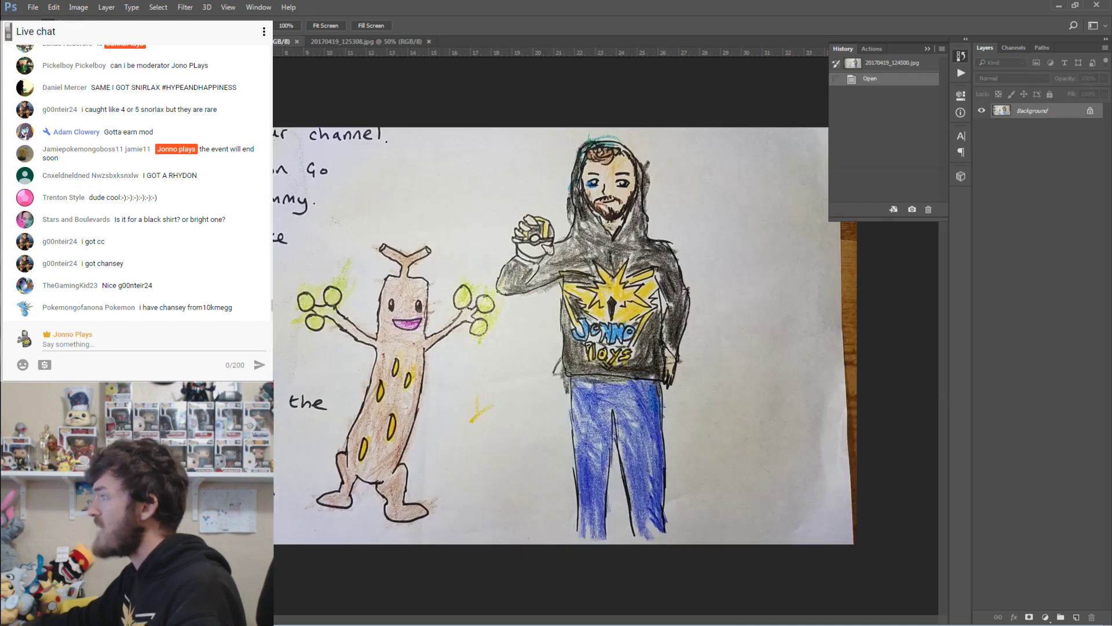
Back out of Brightness/Contrast, then apply Auto Tone and Auto Contrast to the drawing.
{"action": "left_click", "coordinate": [78, 7]}
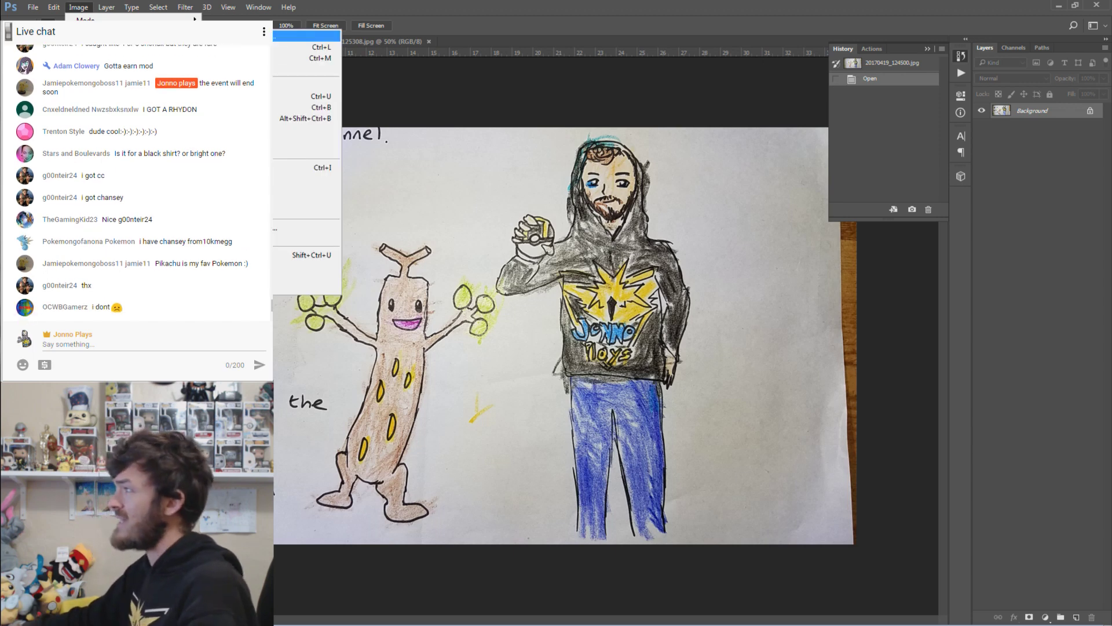
{"action": "left_click", "coordinate": [307, 36]}
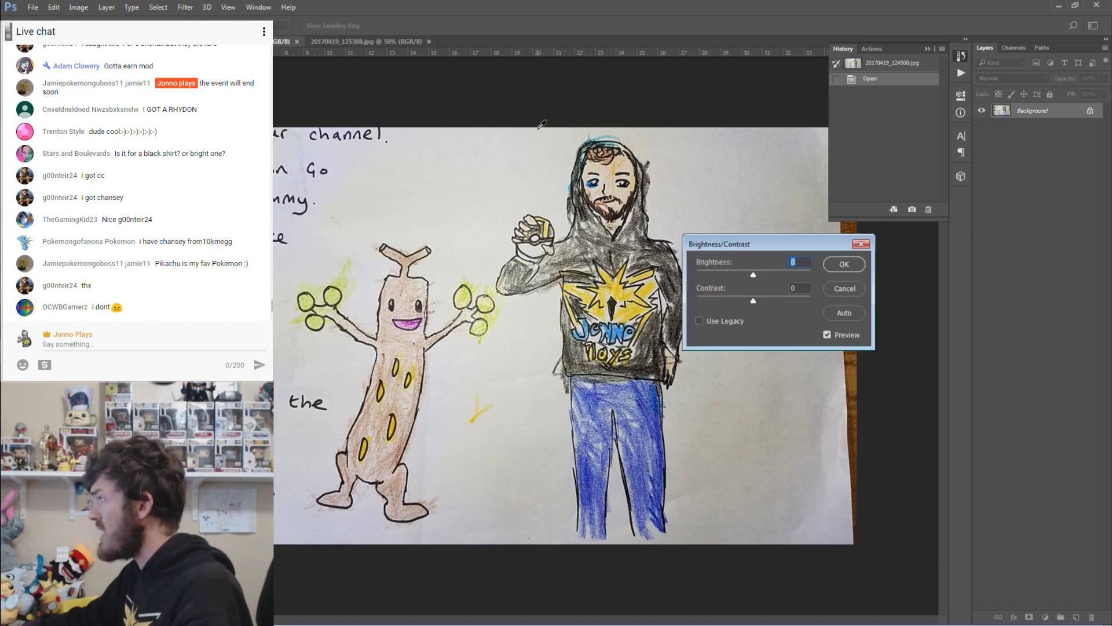
{"action": "left_click", "coordinate": [846, 291]}
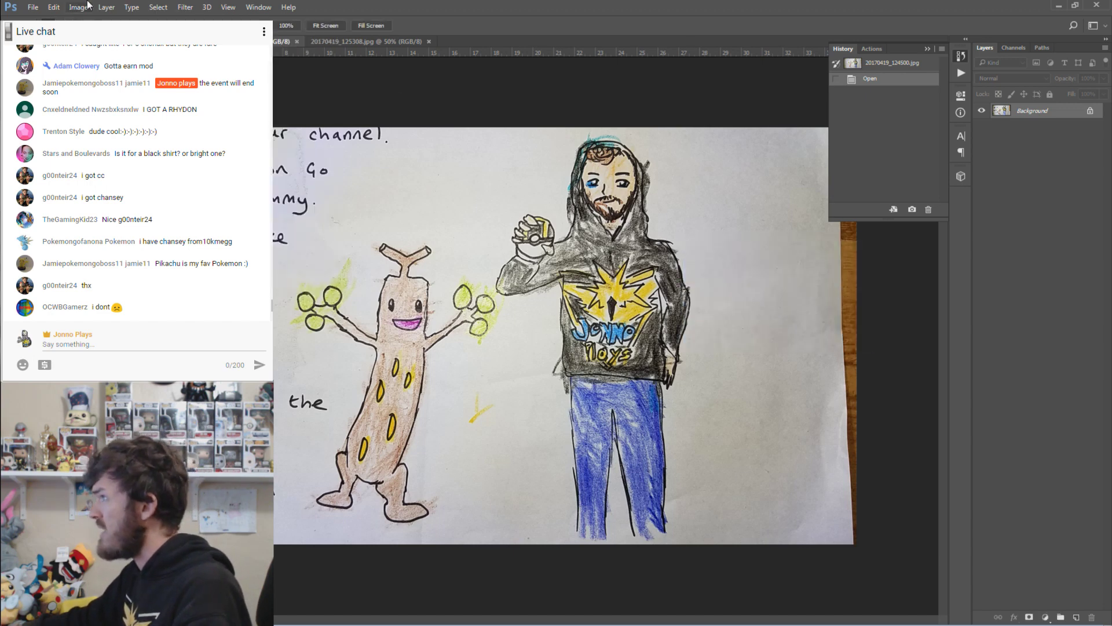
{"action": "left_click", "coordinate": [78, 7]}
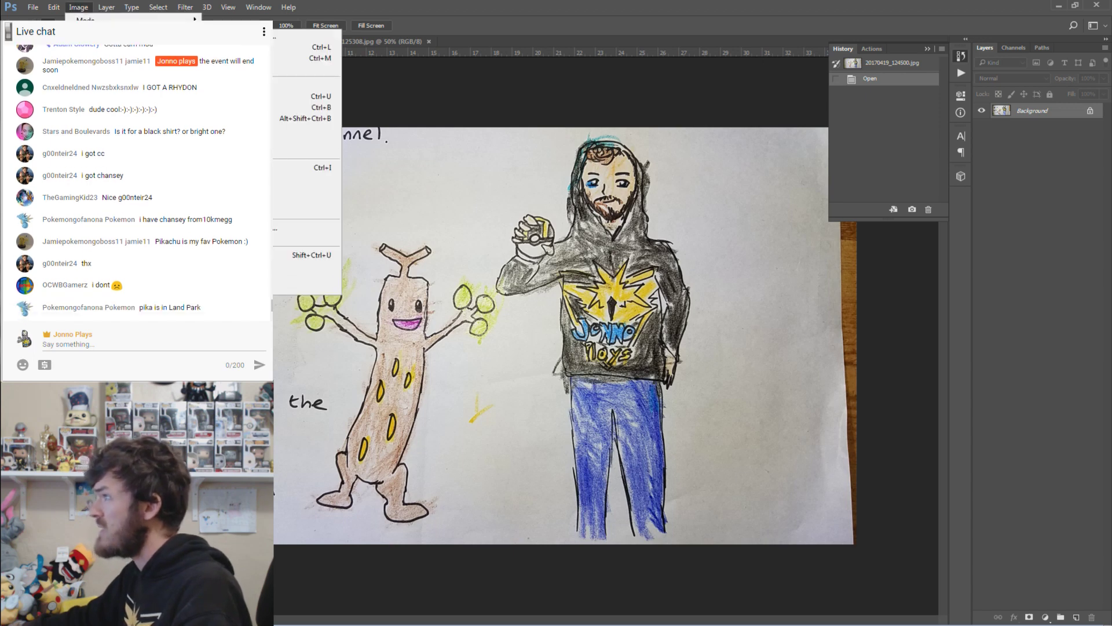
{"action": "key", "text": "shift+ctrl+l"}
{"action": "left_click", "coordinate": [79, 8]}
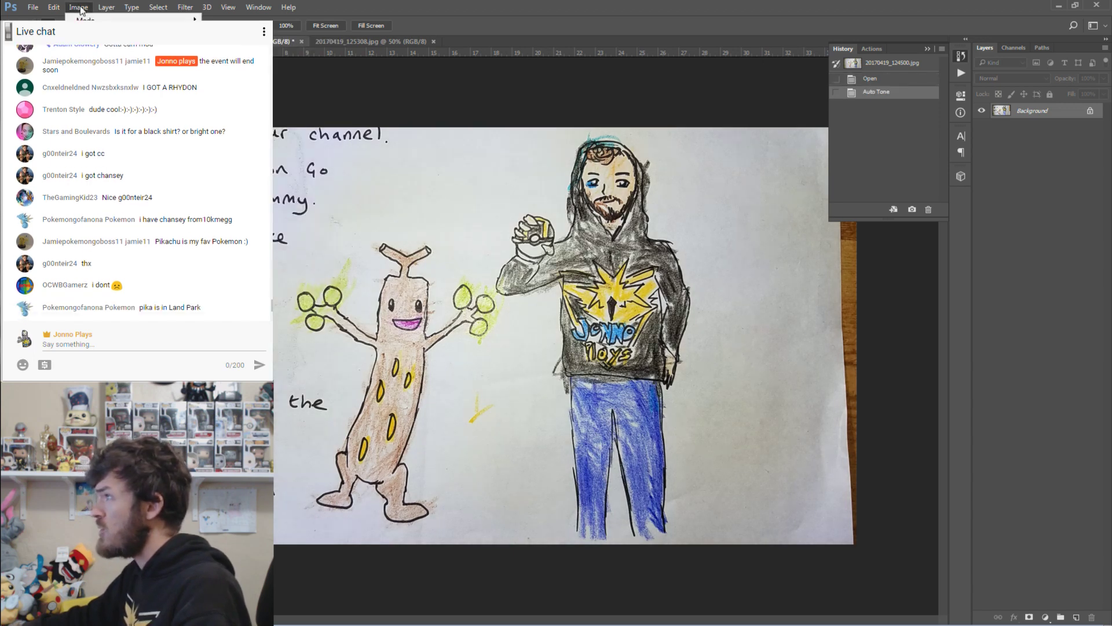
{"action": "key", "text": "alt+shift+ctrl+l"}
Reject the Auto Color trial in History, keep tone and contrast, and Magic Wand-select the paper.
{"action": "left_click", "coordinate": [75, 8]}
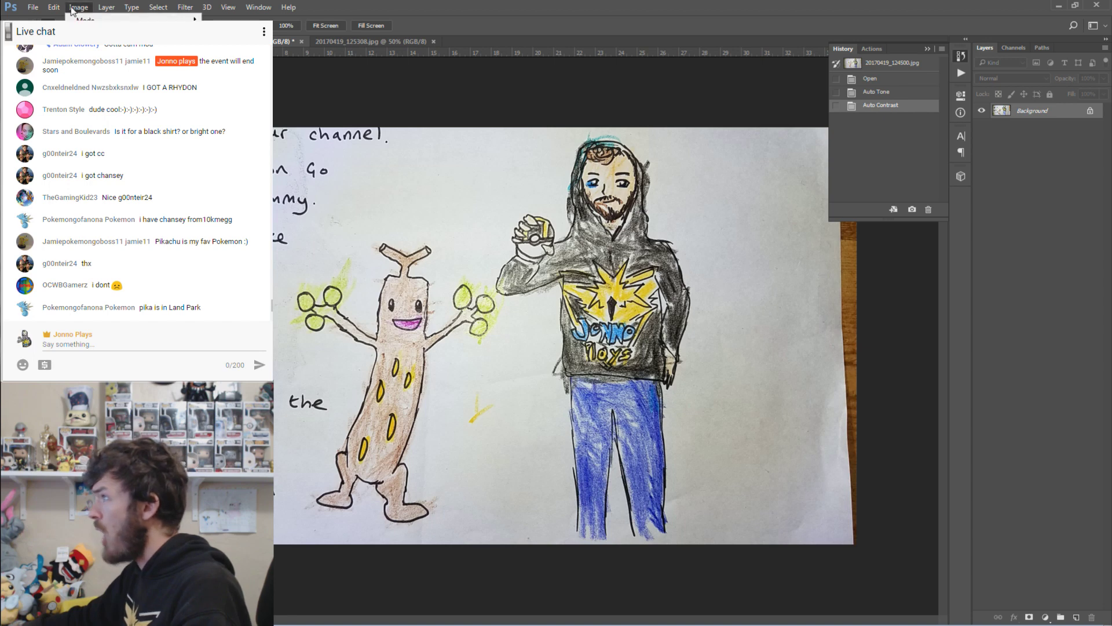
{"action": "key", "text": "shift+ctrl+b"}
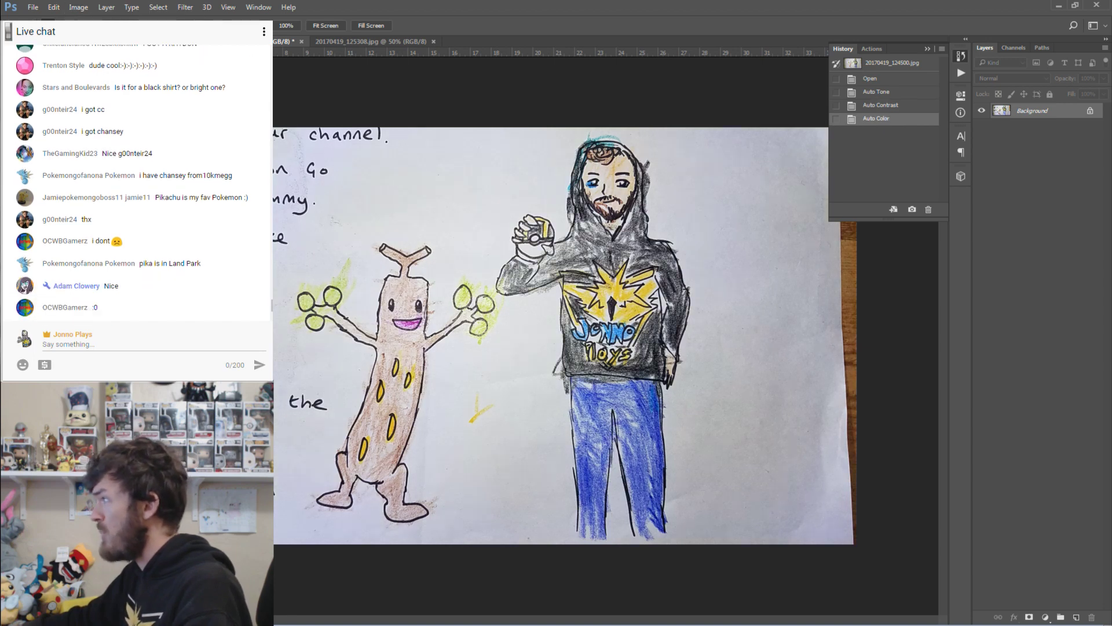
{"action": "left_click", "coordinate": [886, 107]}
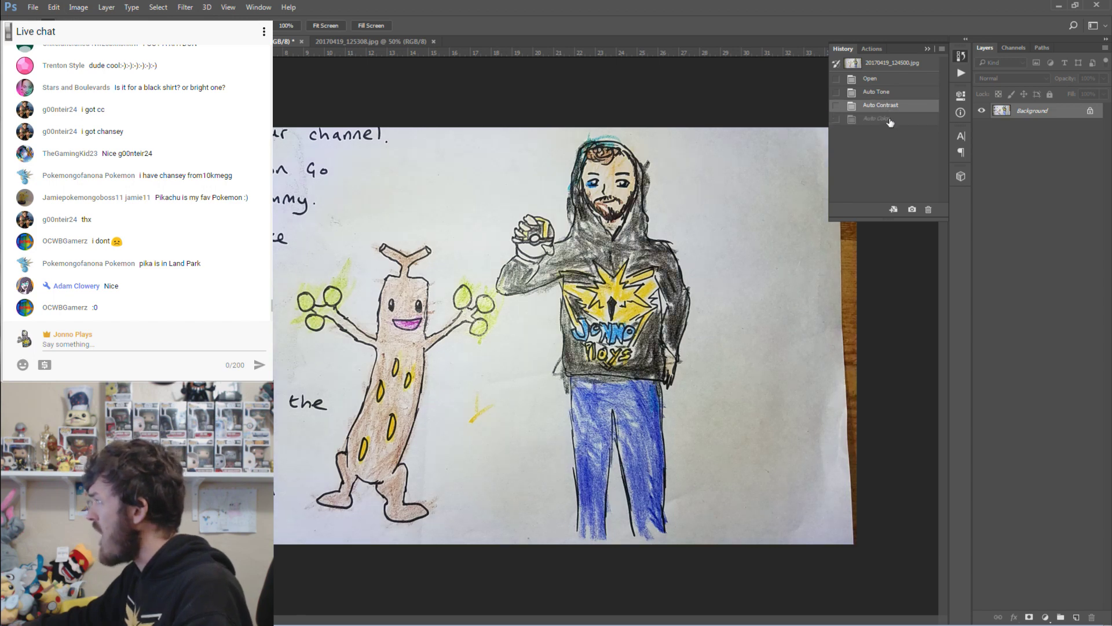
{"action": "left_click", "coordinate": [891, 120]}
{"action": "left_click", "coordinate": [888, 107]}
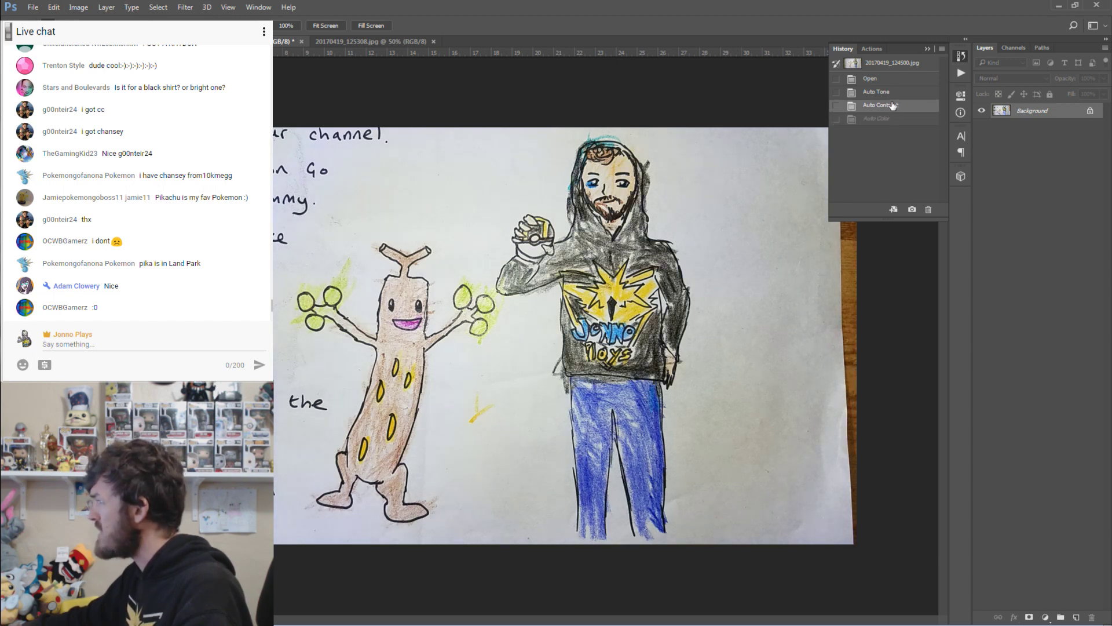
{"action": "left_click", "coordinate": [888, 92]}
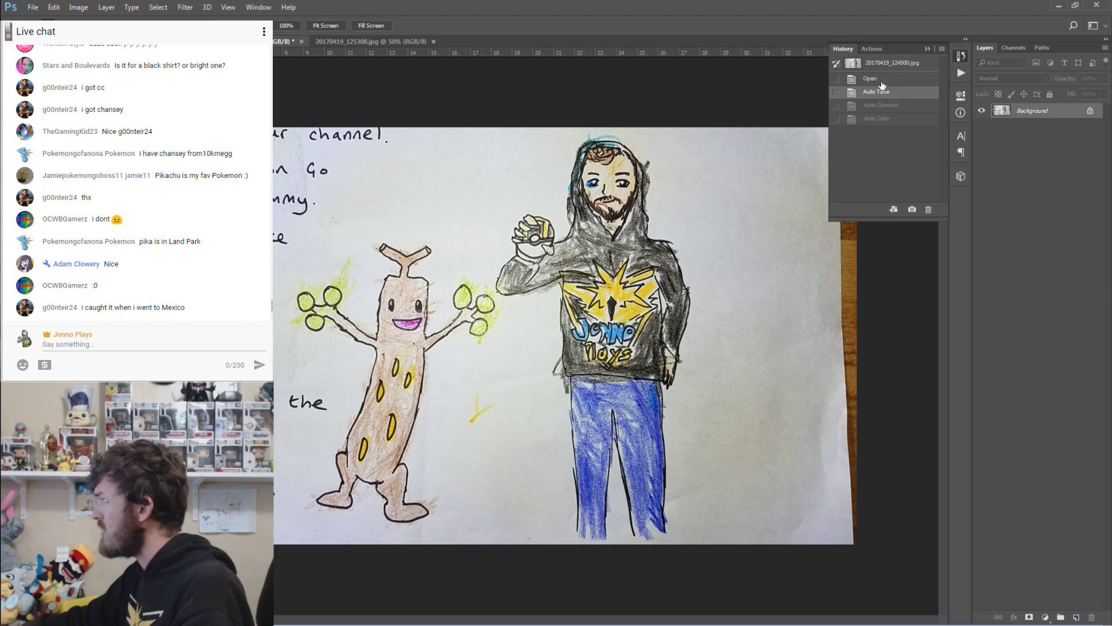
{"action": "left_click", "coordinate": [883, 82]}
{"action": "left_click", "coordinate": [889, 108]}
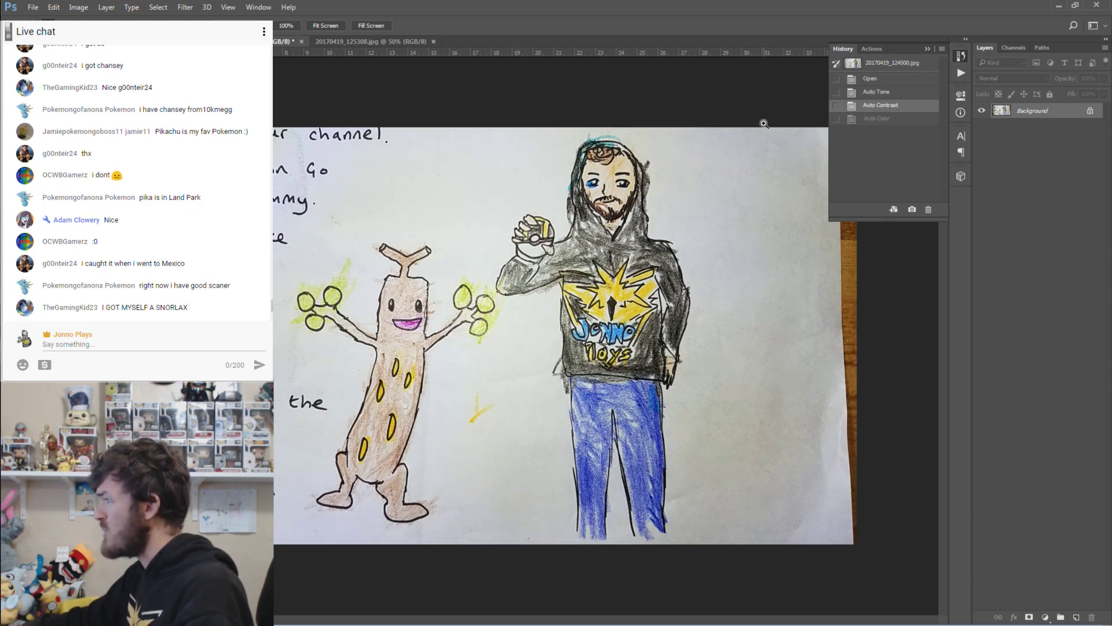
{"action": "key", "text": "w"}
{"action": "left_click", "coordinate": [701, 245]}
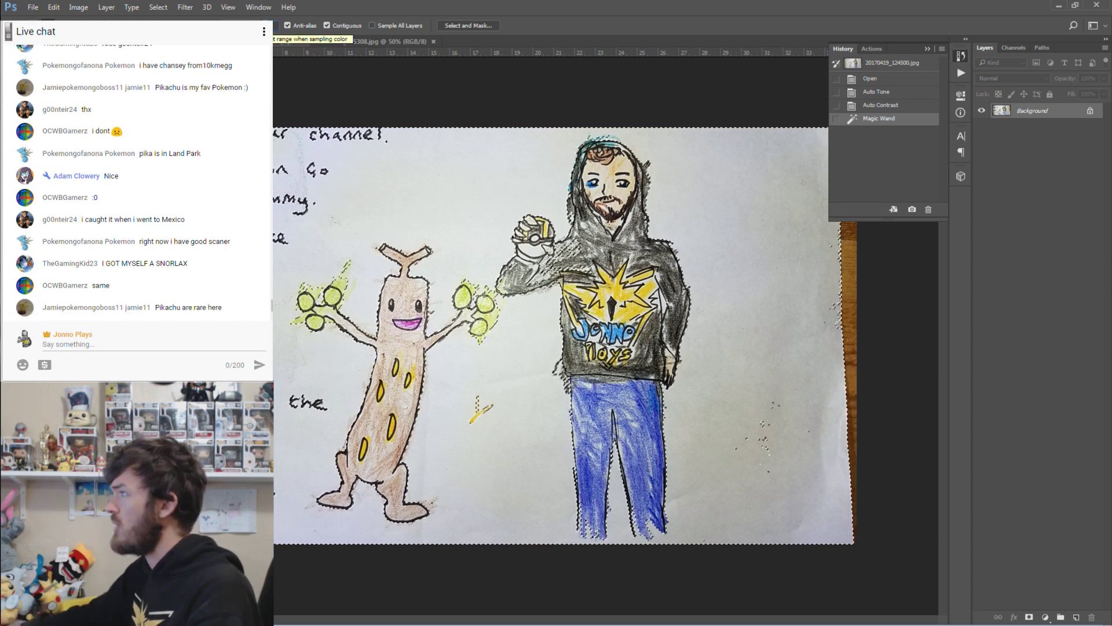
Reselect the paper background, zoom in on the hoodie logo to check edges, then deselect.
{"action": "key", "text": "ctrl+d"}
{"action": "left_click", "coordinate": [749, 202]}
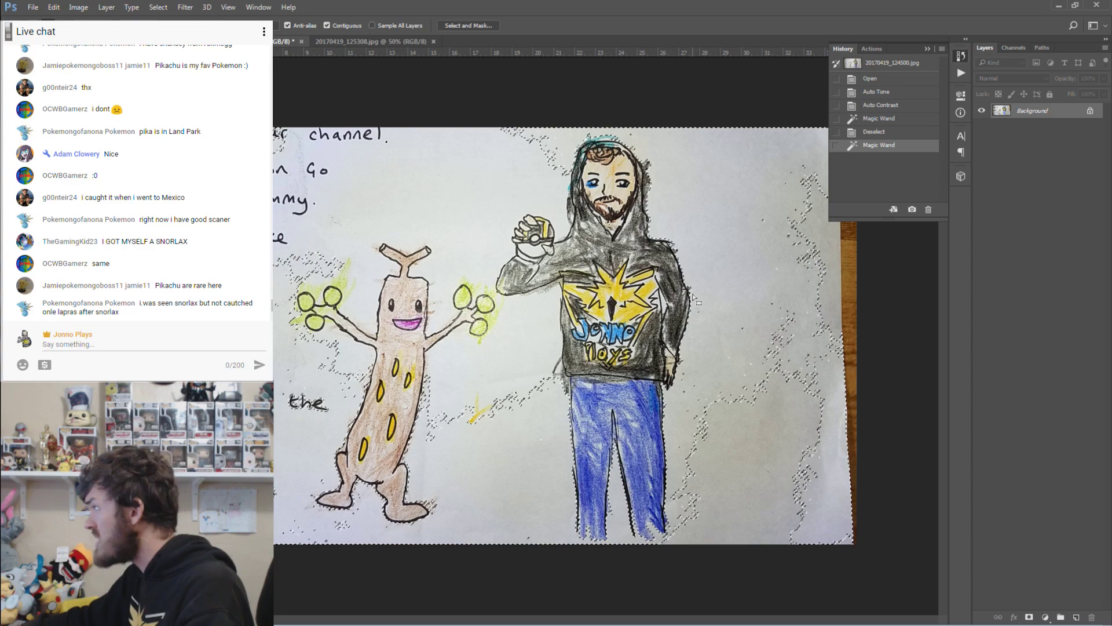
{"action": "key", "text": "z"}
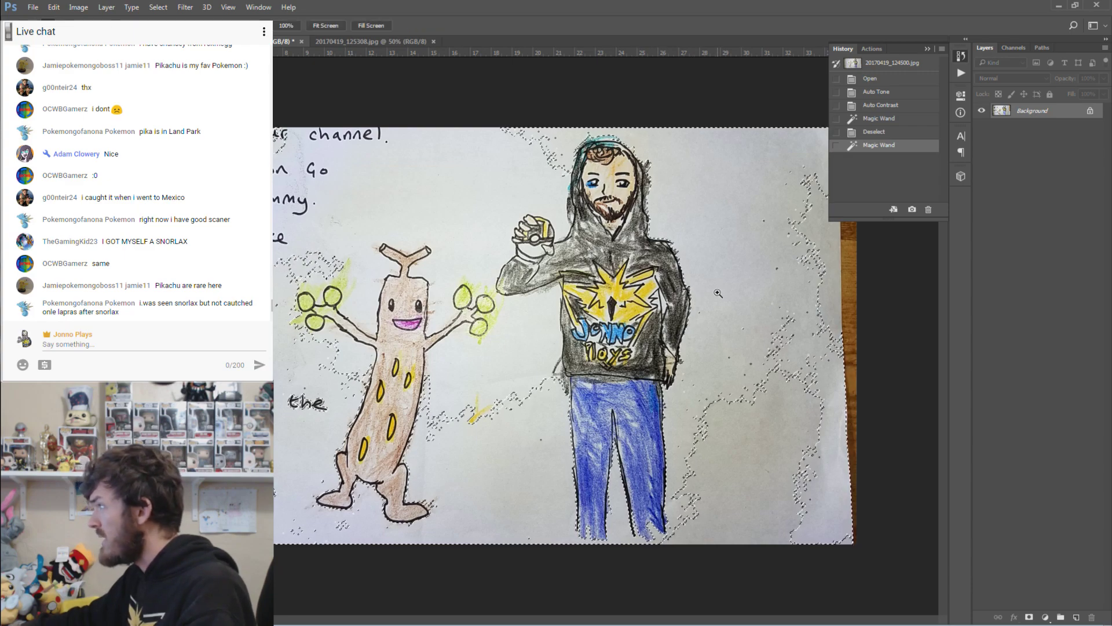
{"action": "mouse_move", "coordinate": [718, 292]}
{"action": "left_mouse_down"}
{"action": "mouse_move", "coordinate": [749, 344]}
{"action": "mouse_move", "coordinate": [728, 271]}
{"action": "left_mouse_up"}
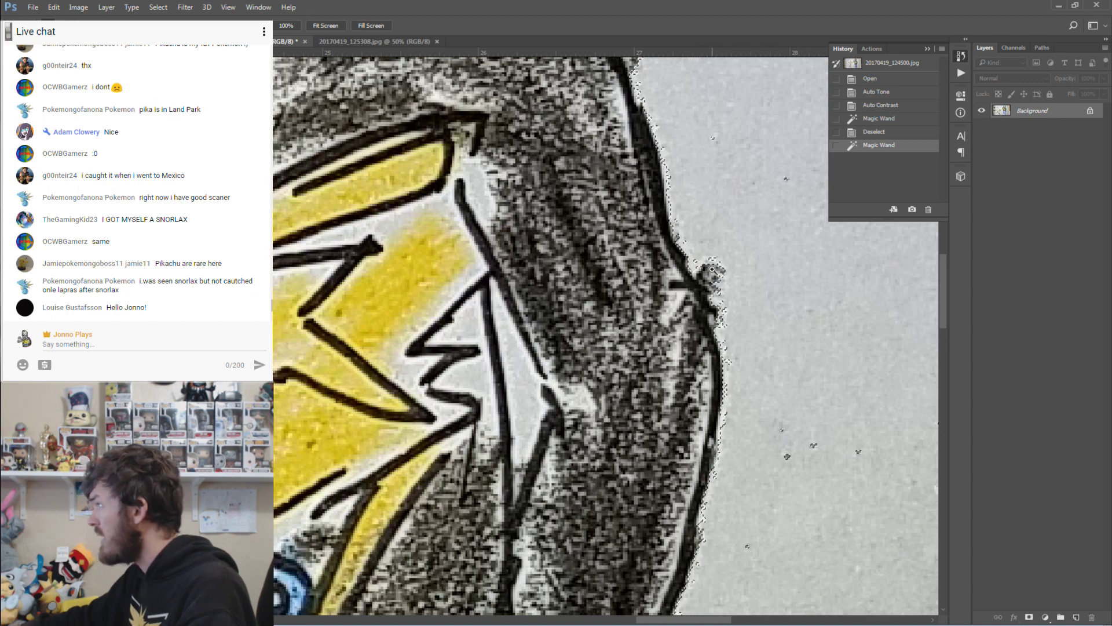
{"action": "scroll", "coordinate": [948, 254], "scroll_direction": "up", "scroll_amount": 5}
{"action": "left_click_drag", "start_coordinate": [948, 254], "coordinate": [951, 228]}
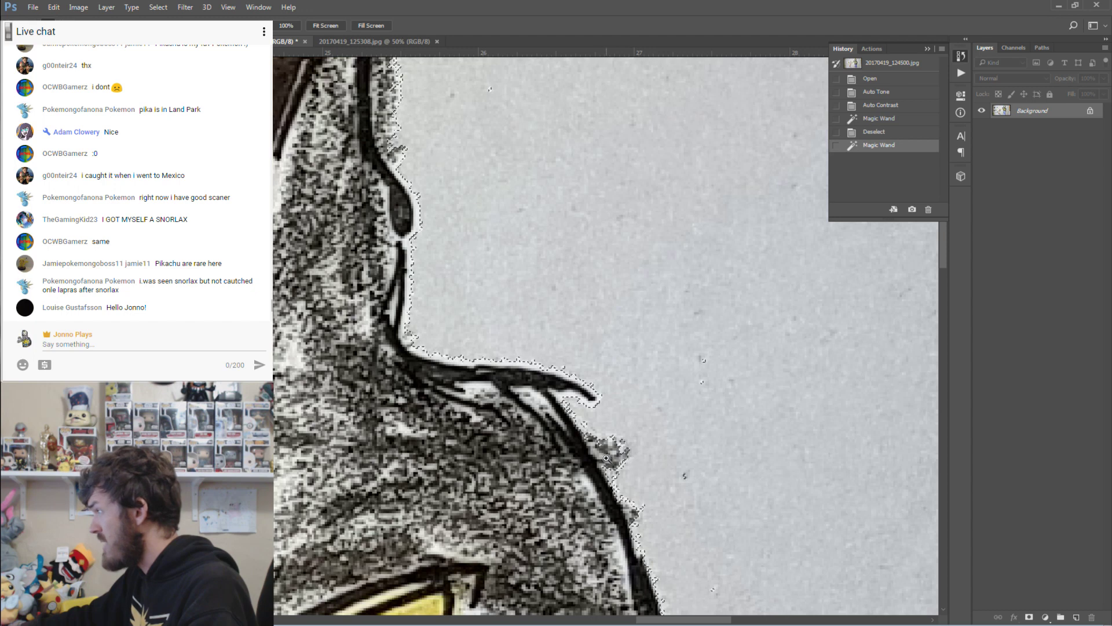
{"action": "left_click_drag", "start_coordinate": [948, 247], "coordinate": [944, 181]}
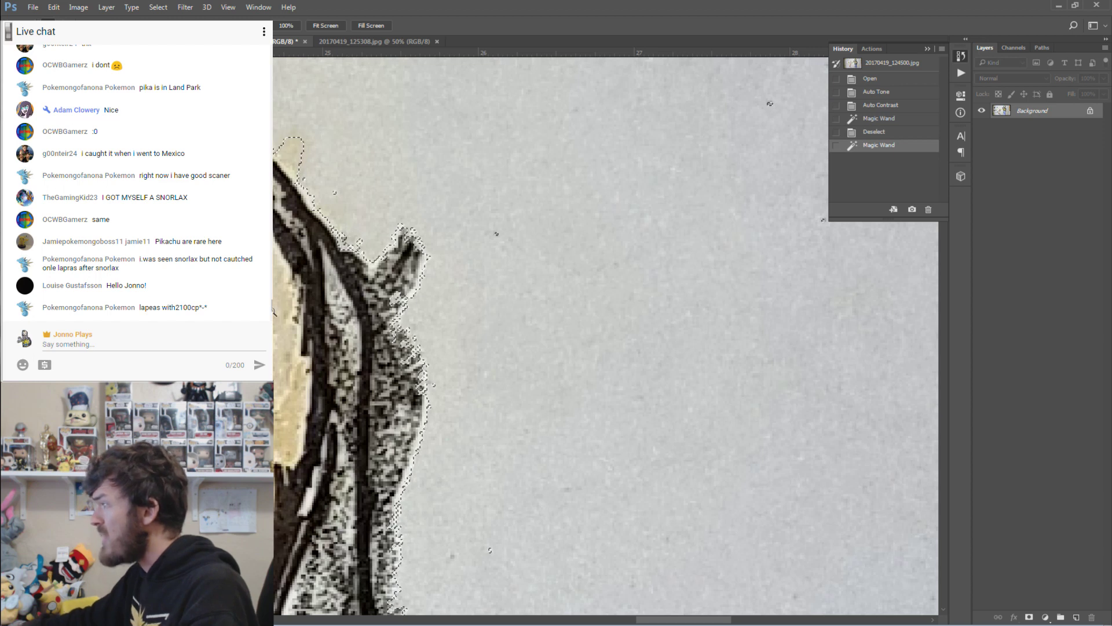
{"action": "scroll", "coordinate": [606, 336], "scroll_direction": "up", "scroll_amount": 4}
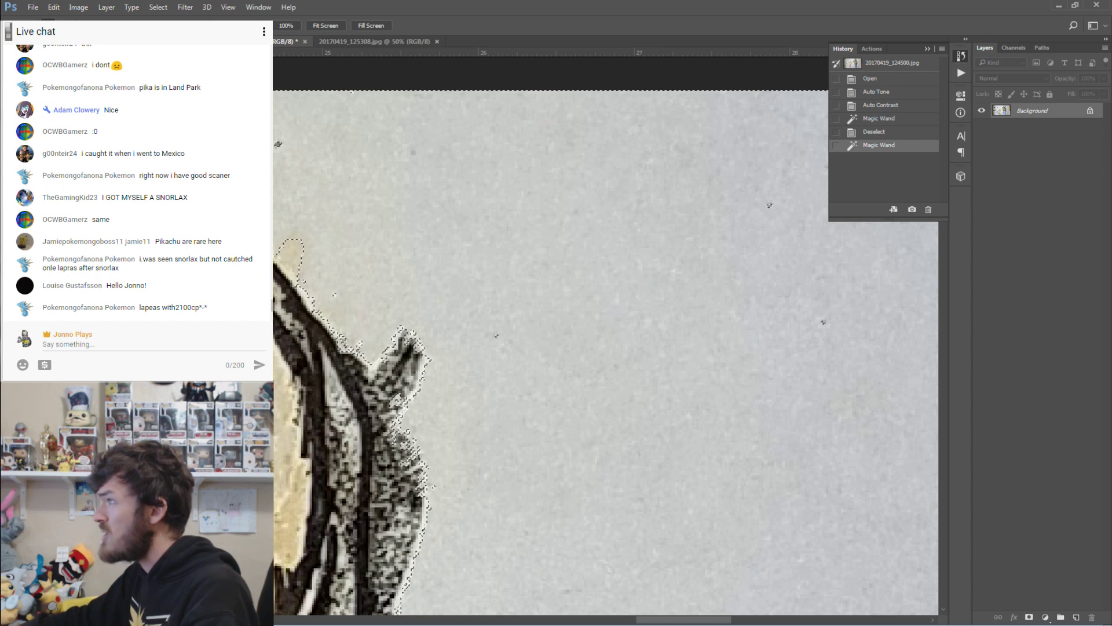
{"action": "key", "text": "w"}
{"action": "key", "text": "ctrl+d"}
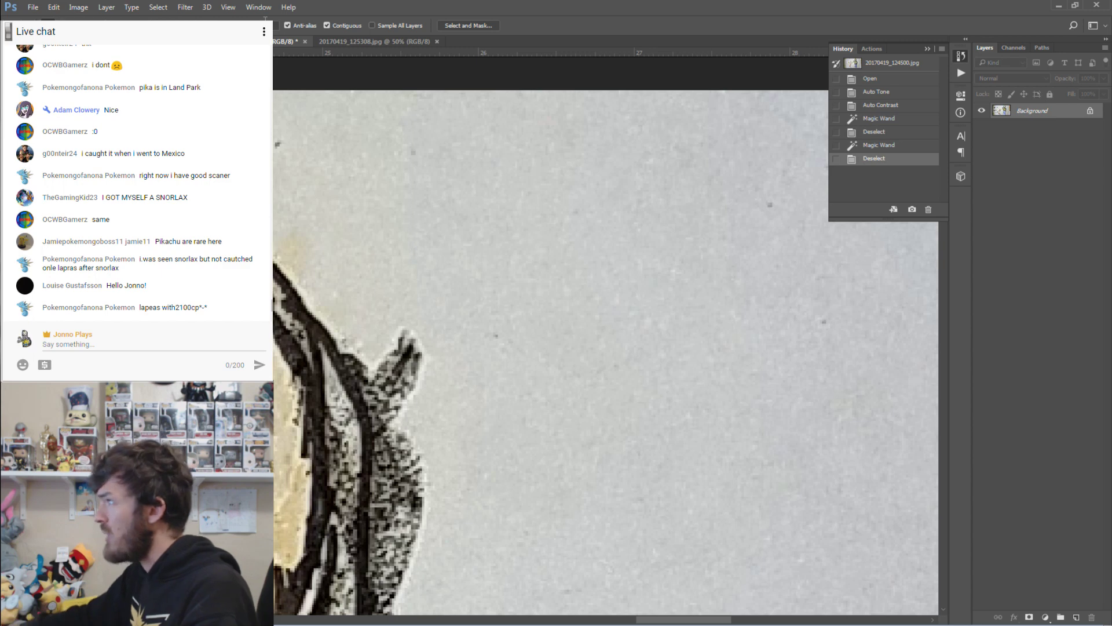
{"action": "left_click", "coordinate": [390, 147]}
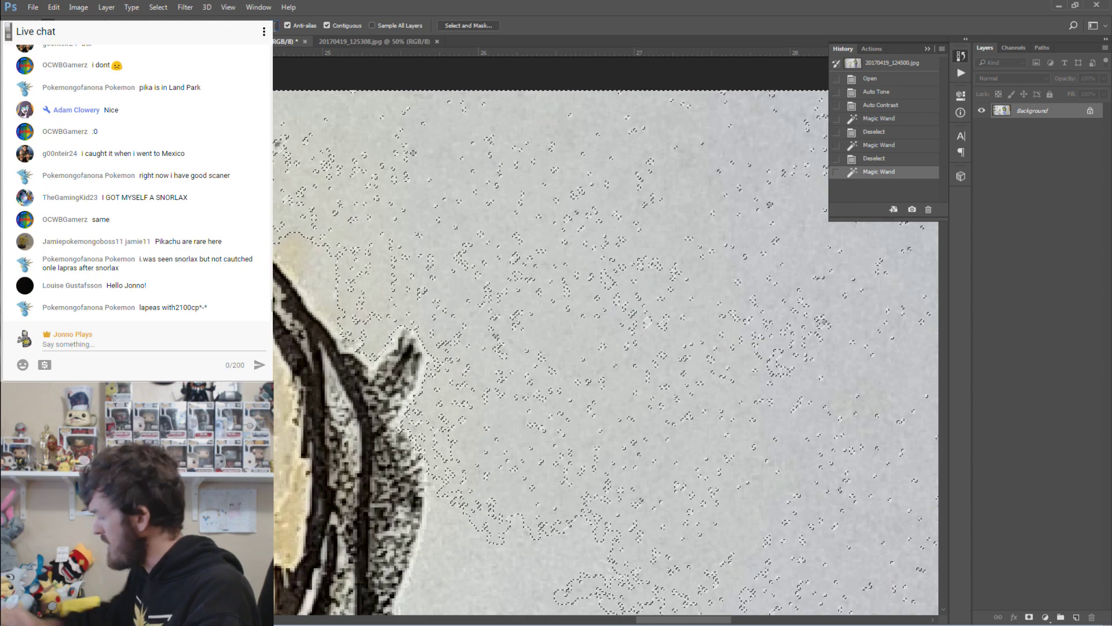
{"action": "key", "text": "ctrl+d"}
{"action": "left_click", "coordinate": [322, 118]}
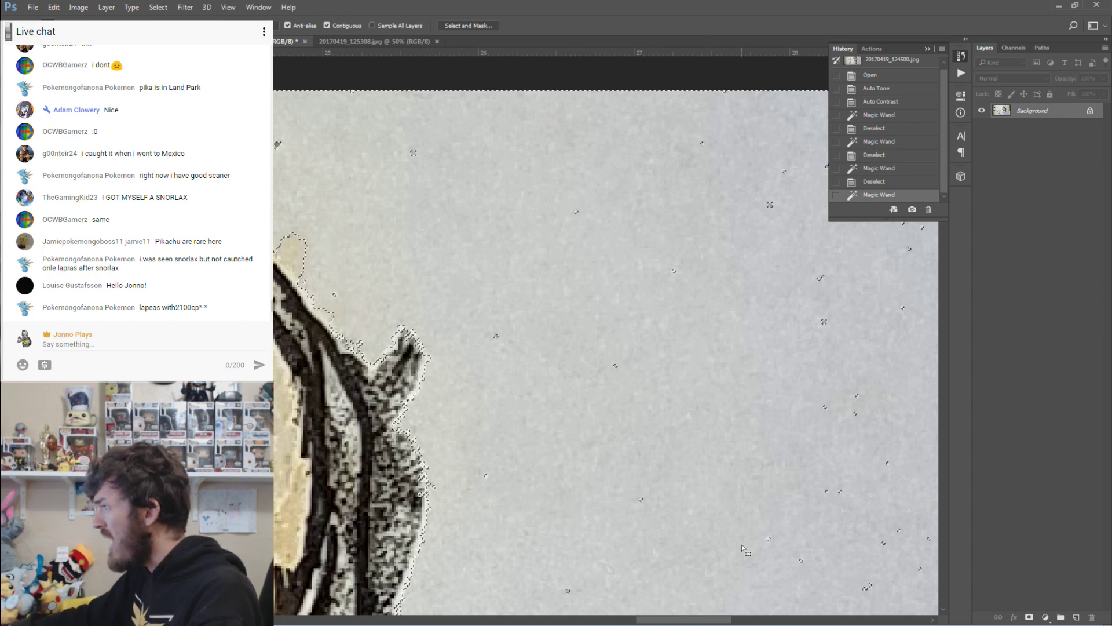
{"action": "left_click_drag", "start_coordinate": [678, 621], "coordinate": [624, 621]}
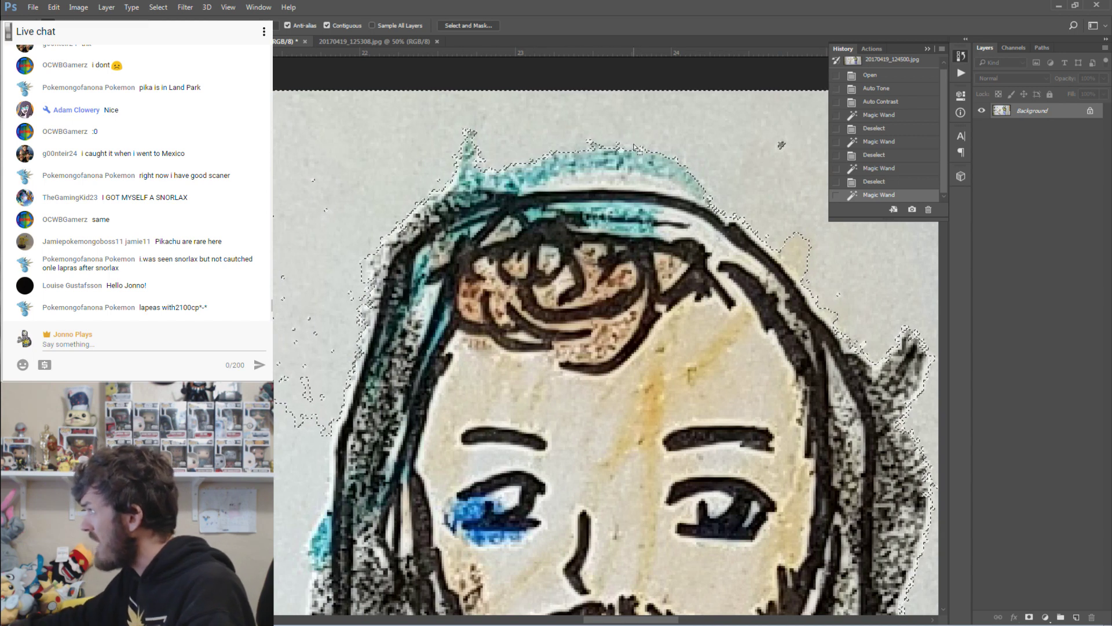
{"action": "scroll", "coordinate": [458, 155], "scroll_direction": "down", "scroll_amount": 5}
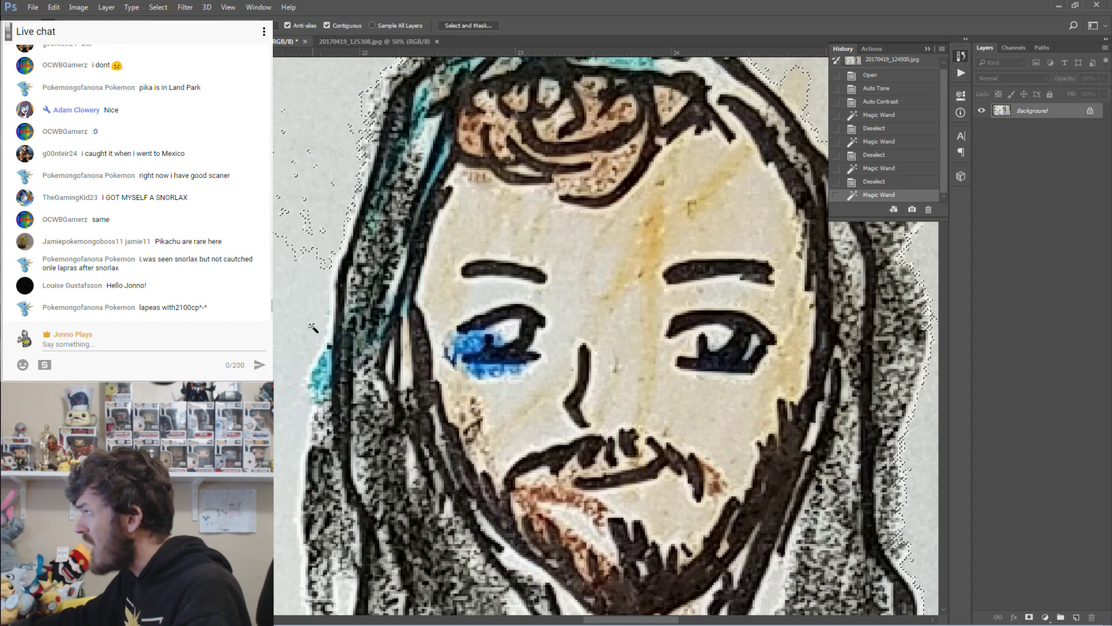
{"action": "scroll", "coordinate": [325, 324], "scroll_direction": "up", "scroll_amount": 5}
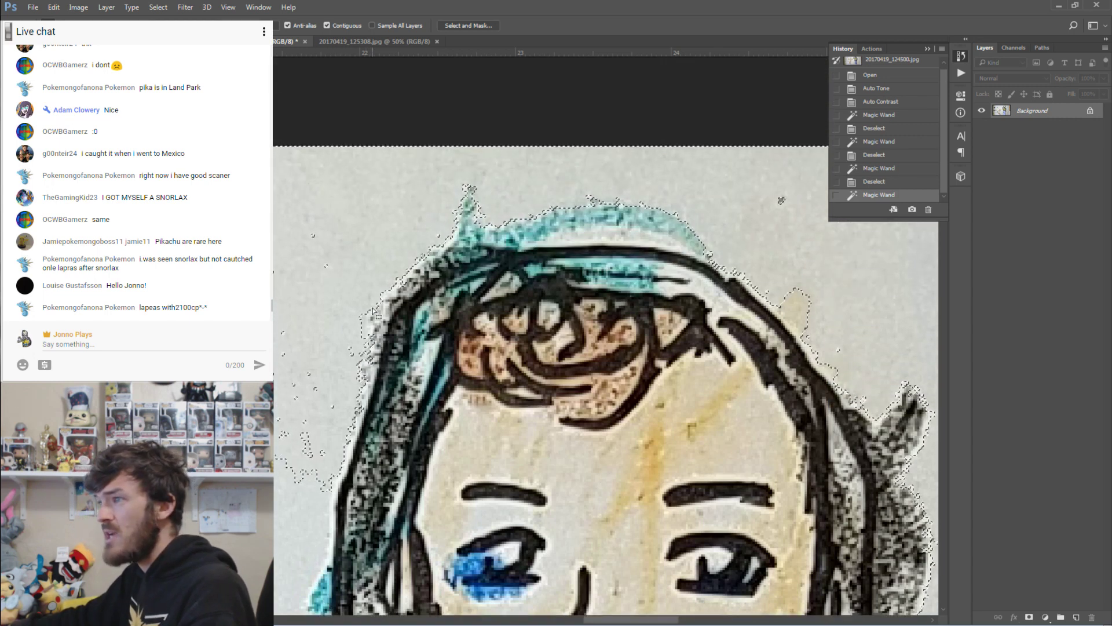
{"action": "scroll", "coordinate": [422, 298], "scroll_direction": "down", "scroll_amount": 1}
{"action": "scroll", "coordinate": [422, 299], "scroll_direction": "down", "scroll_amount": 12}
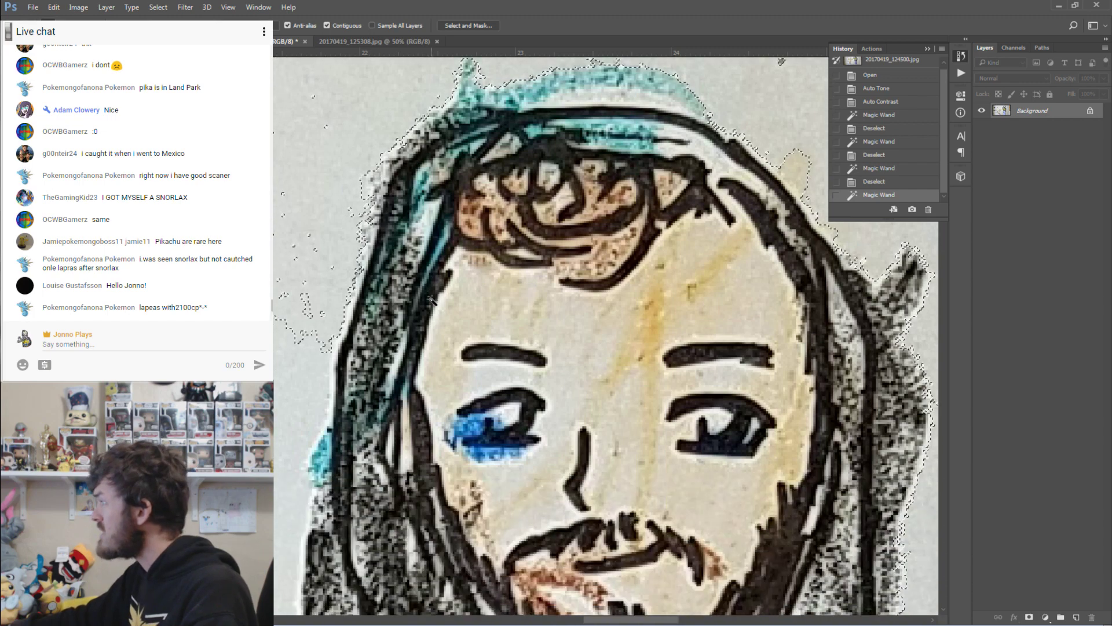
{"action": "scroll", "coordinate": [433, 307], "scroll_direction": "down", "scroll_amount": 2}
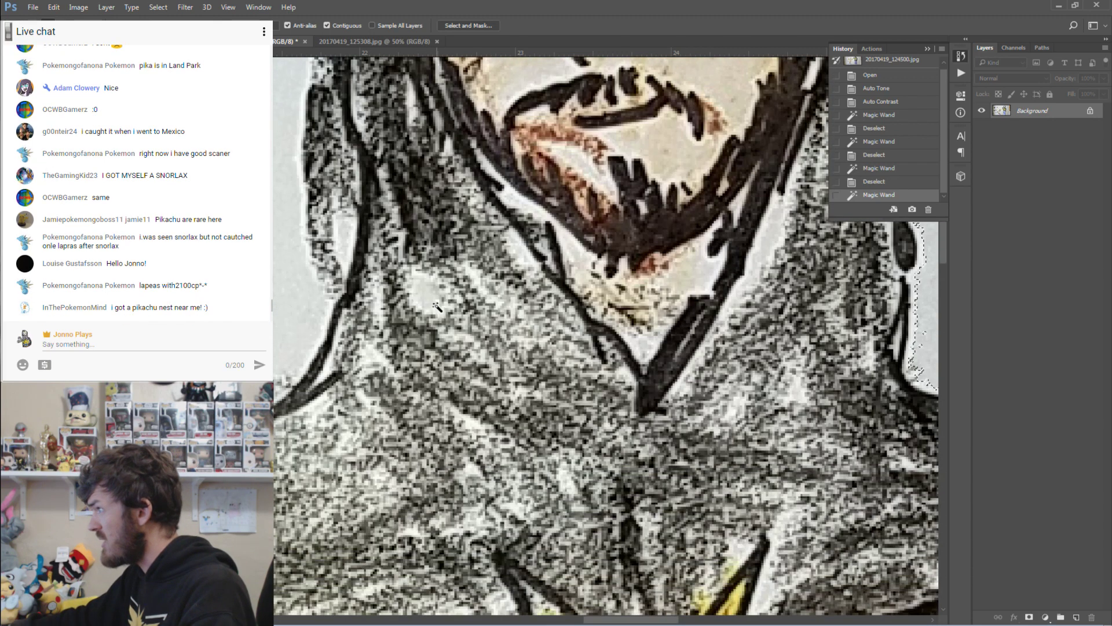
{"action": "scroll", "coordinate": [384, 265], "scroll_direction": "up", "scroll_amount": 10}
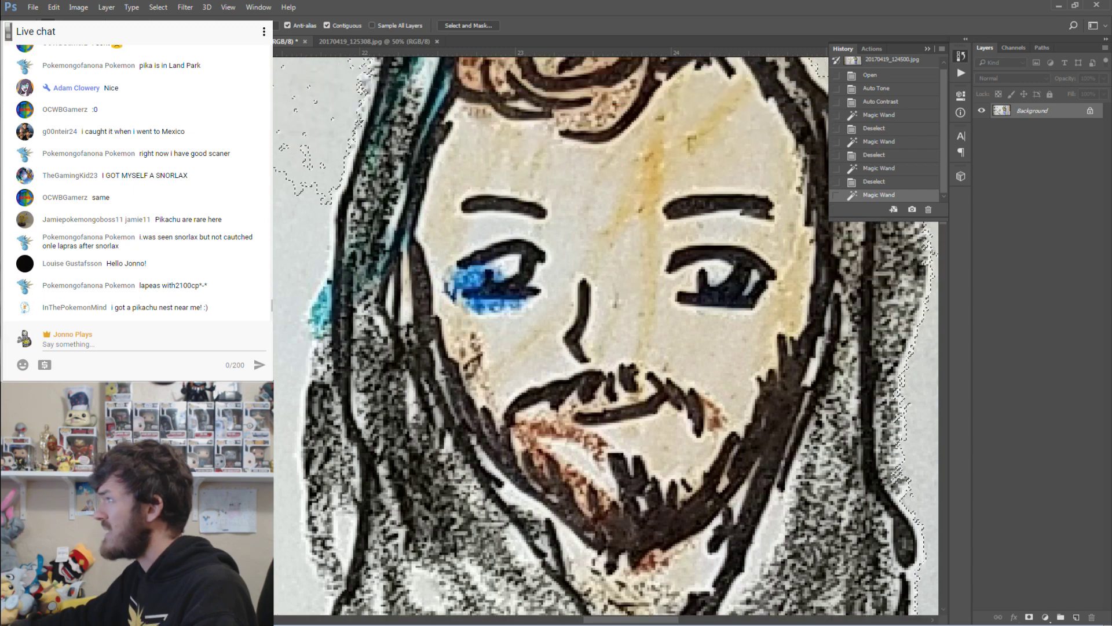
{"action": "key", "text": "z"}
{"action": "left_click", "coordinate": [567, 243], "text": "alt"}
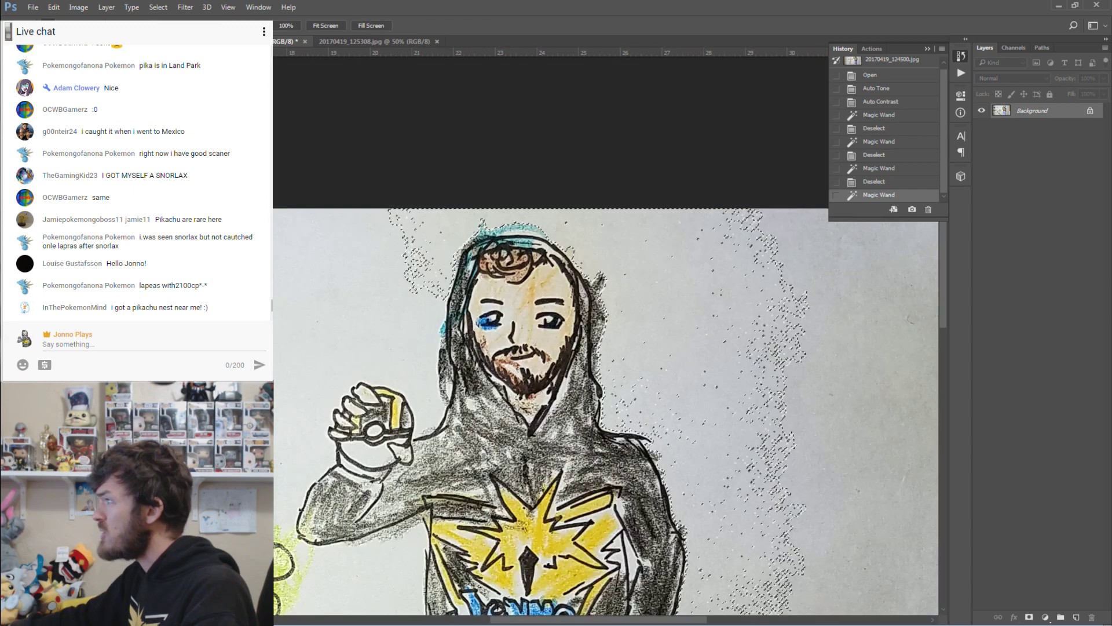
{"action": "scroll", "coordinate": [749, 236], "scroll_direction": "down", "scroll_amount": 3}
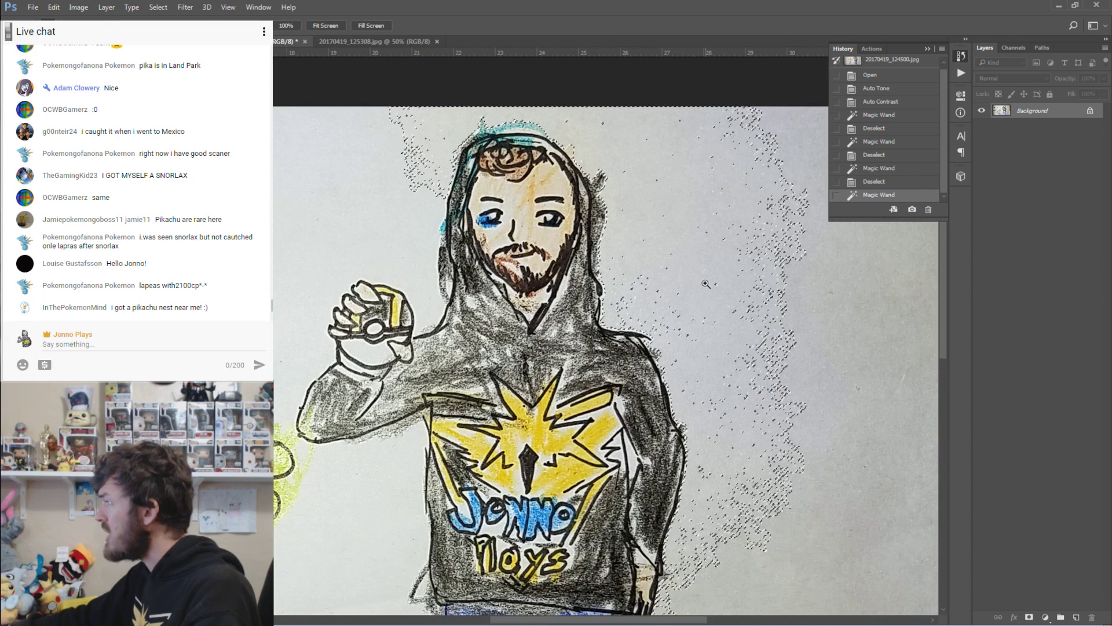
{"action": "scroll", "coordinate": [749, 236], "scroll_direction": "down", "scroll_amount": 2}
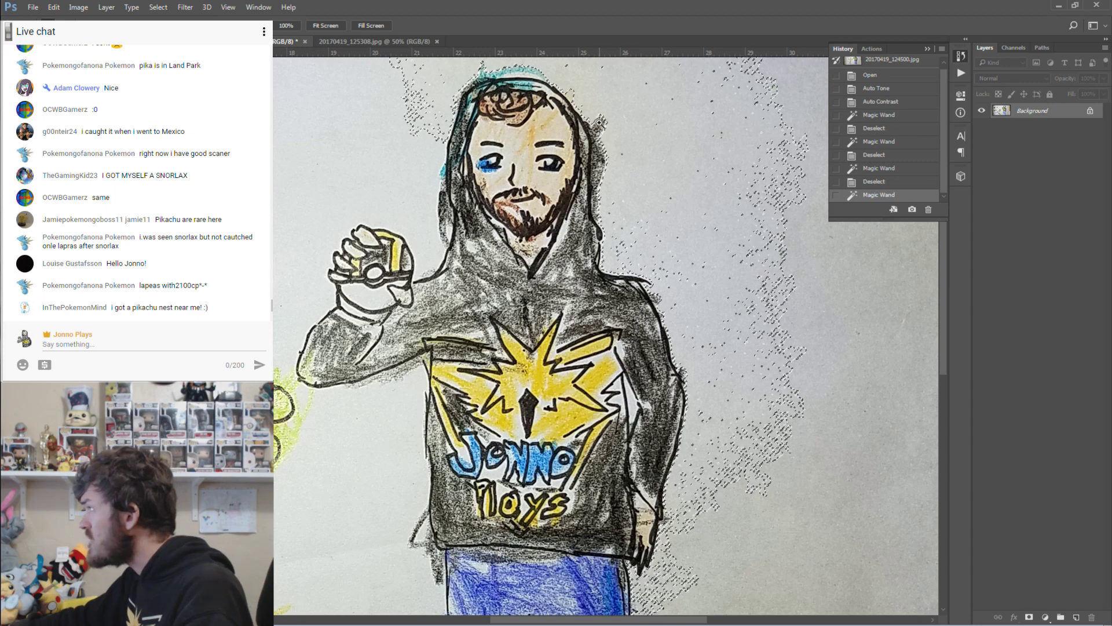
{"action": "scroll", "coordinate": [762, 320], "scroll_direction": "down", "scroll_amount": 3}
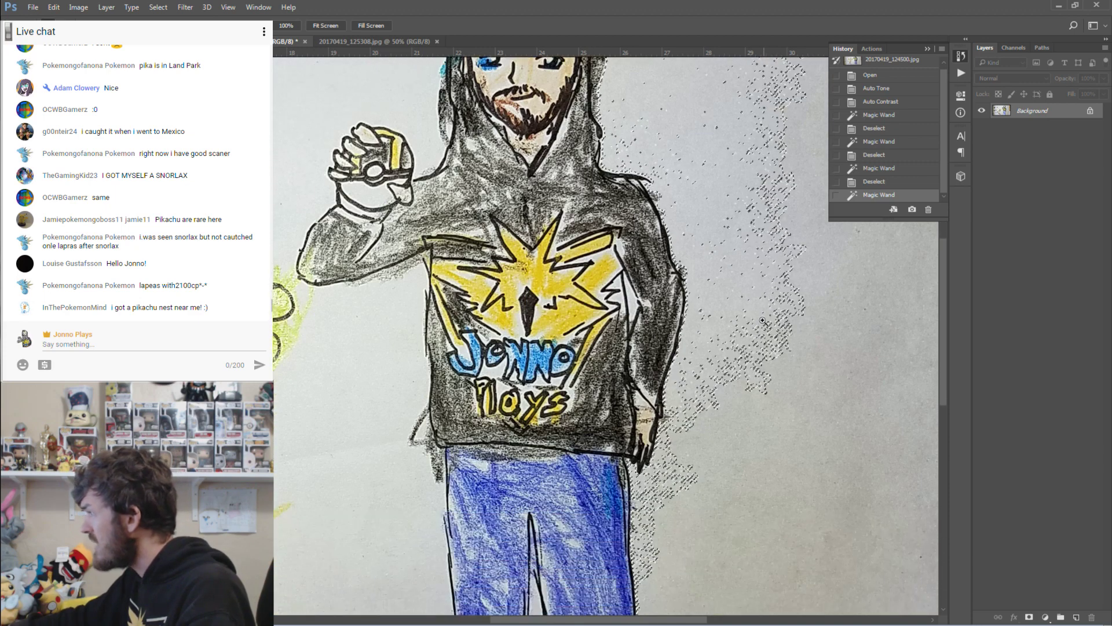
{"action": "scroll", "coordinate": [695, 447], "scroll_direction": "down", "scroll_amount": 2}
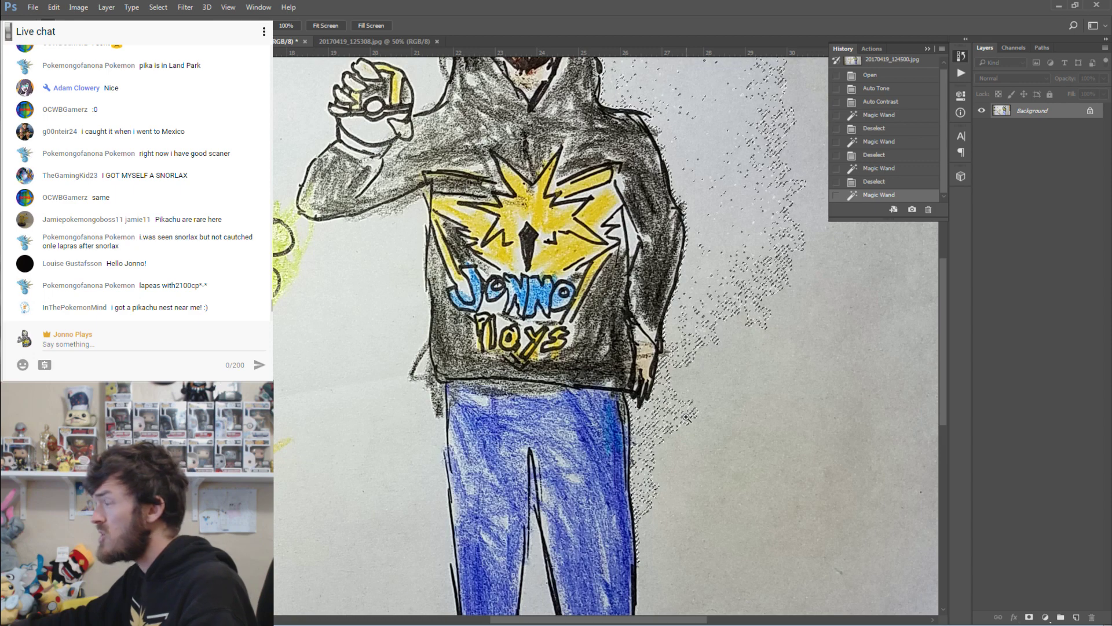
{"action": "scroll", "coordinate": [718, 406], "scroll_direction": "down", "scroll_amount": 1}
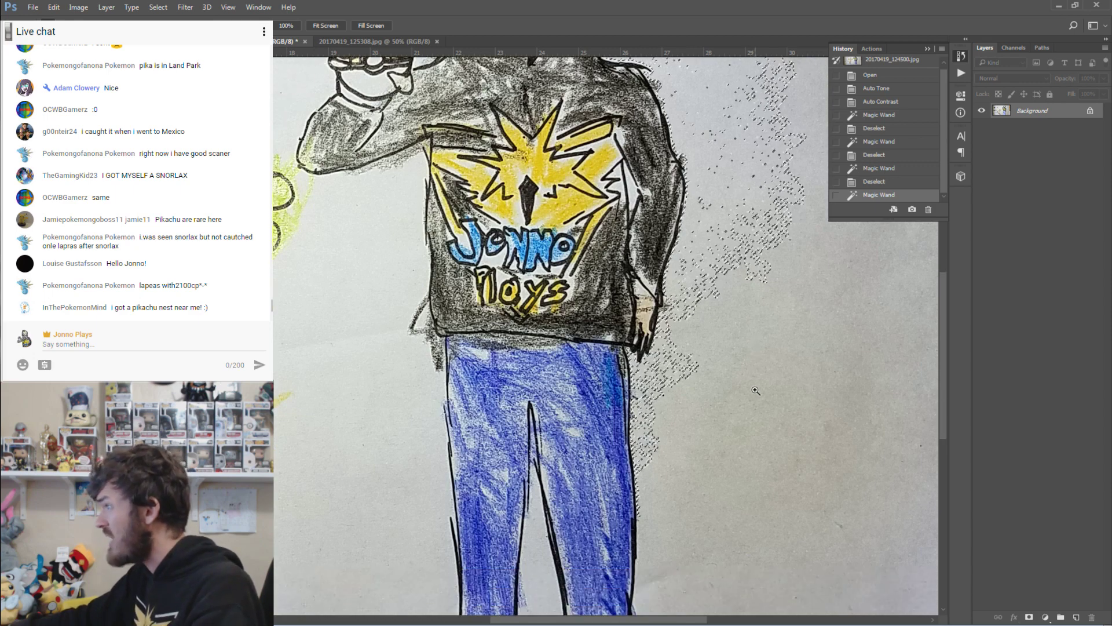
{"action": "scroll", "coordinate": [754, 391], "scroll_direction": "down", "scroll_amount": 1}
{"action": "scroll", "coordinate": [757, 391], "scroll_direction": "down", "scroll_amount": 1}
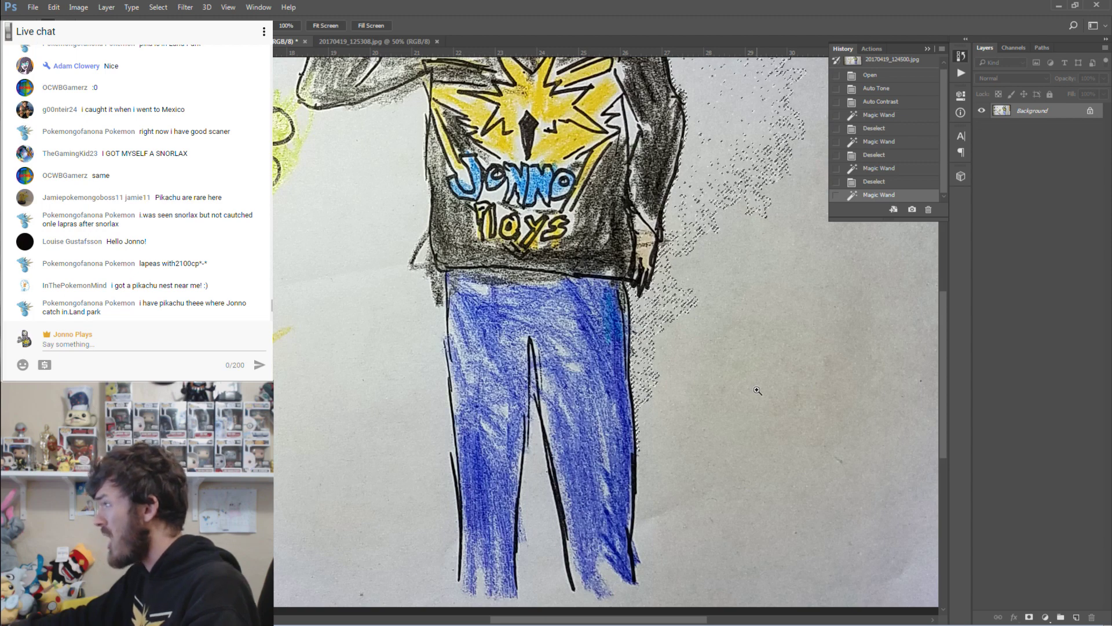
{"action": "left_click", "coordinate": [731, 364]}
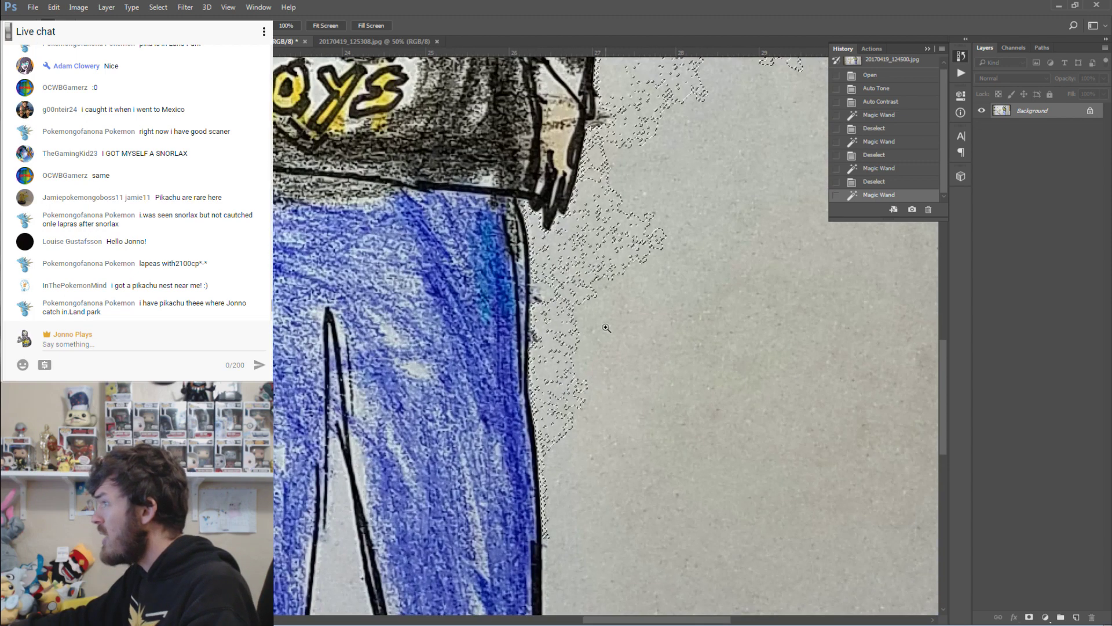
{"action": "left_click_drag", "start_coordinate": [490, 351], "coordinate": [400, 312]}
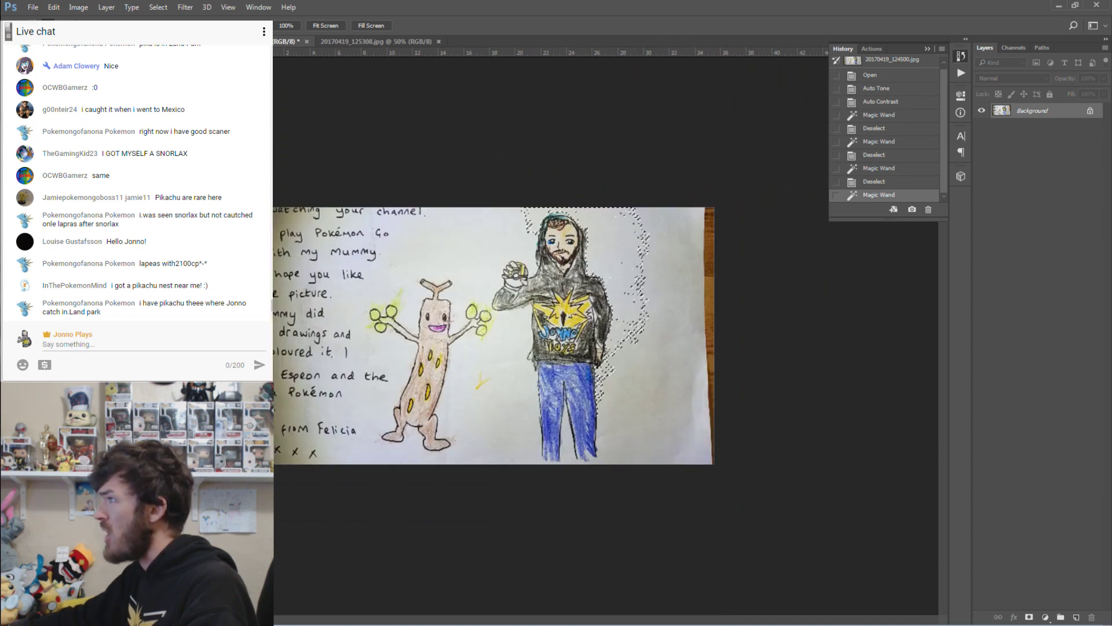
Deselect and convert the Background into an editable Layer 0.
{"action": "key", "text": "m"}
{"action": "key", "text": "ctrl+d"}
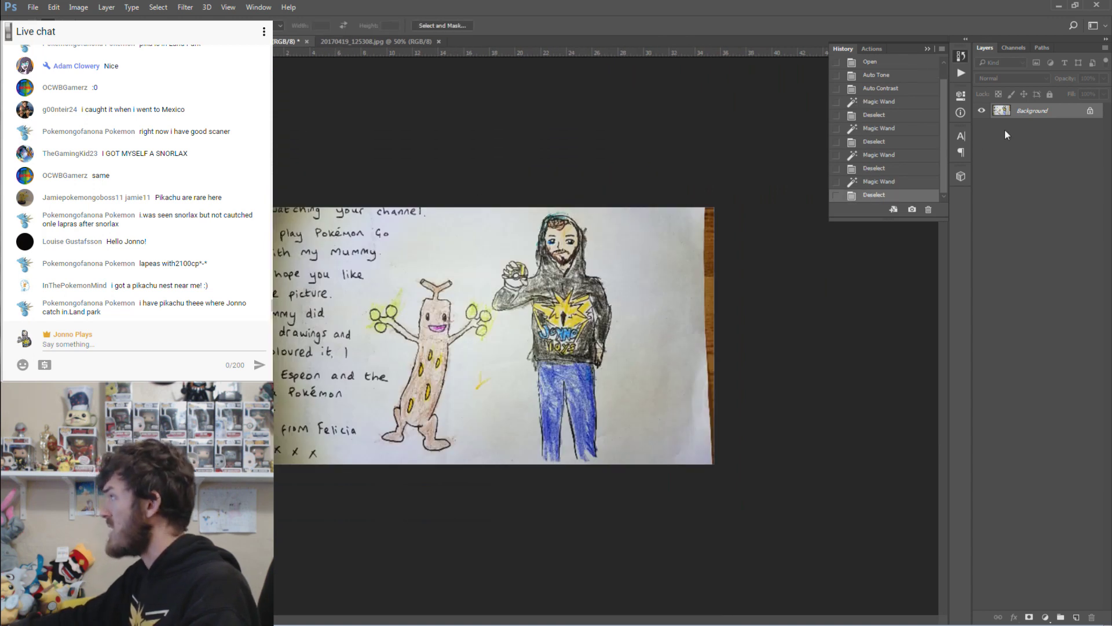
{"action": "right_click", "coordinate": [1035, 110]}
{"action": "left_click", "coordinate": [1048, 115]}
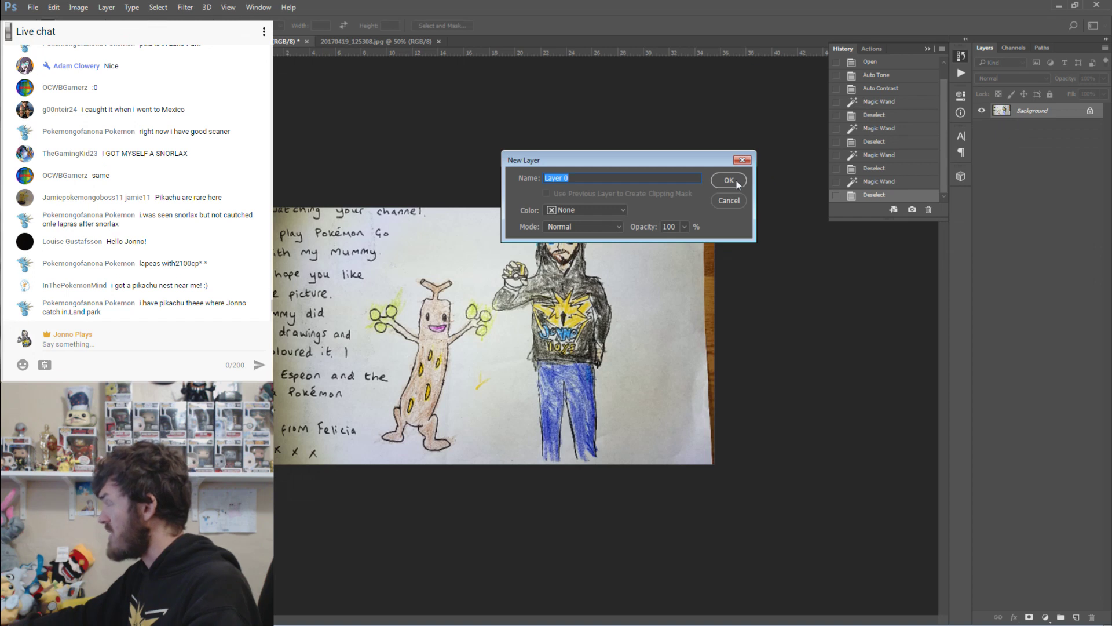
{"action": "left_click", "coordinate": [729, 180]}
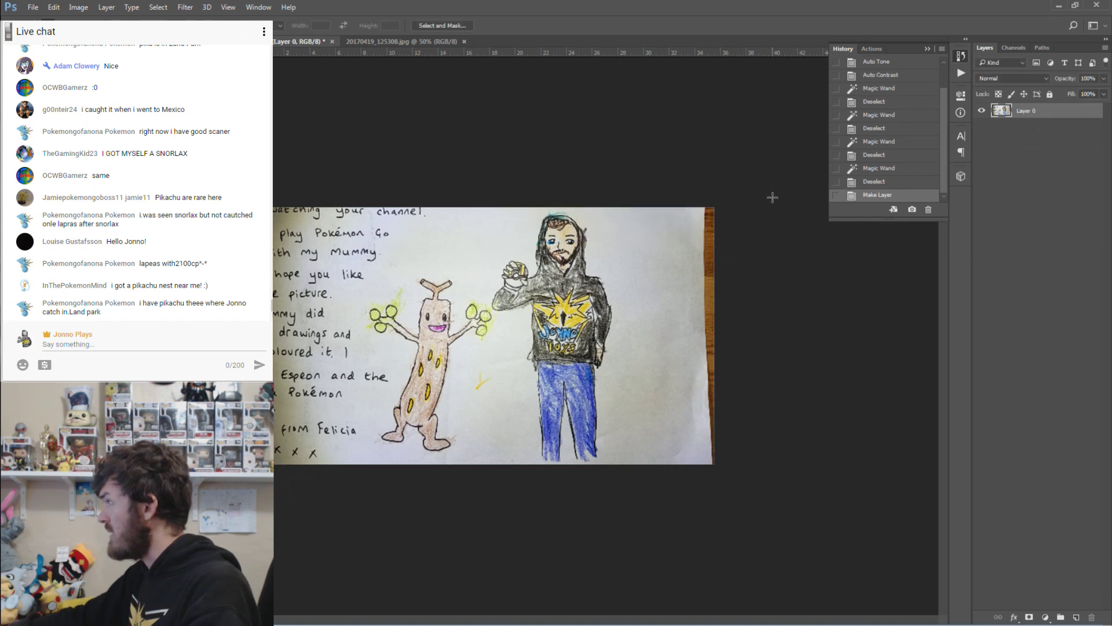
Try various Brightness/Contrast slider values, then cancel without applying them.
{"action": "left_click", "coordinate": [79, 6]}
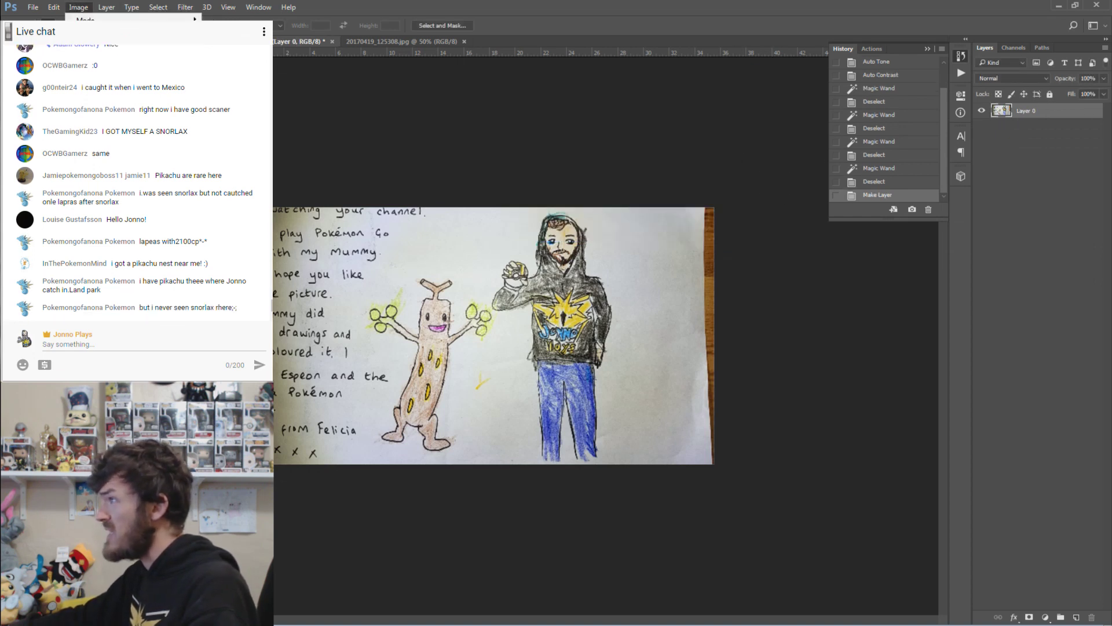
{"action": "left_click", "coordinate": [244, 33]}
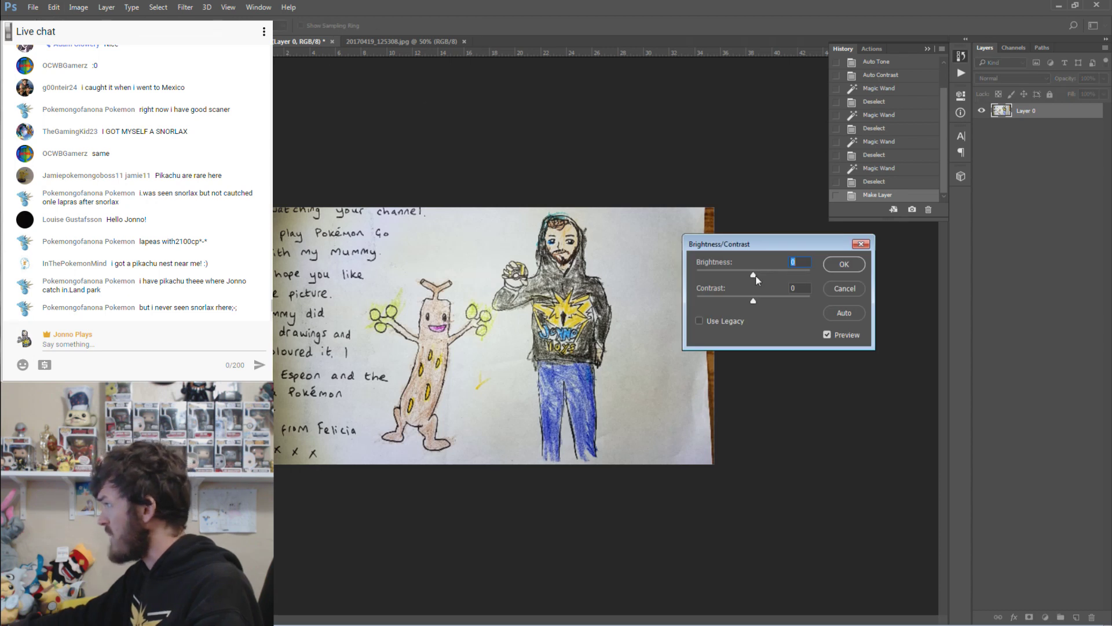
{"action": "left_click_drag", "start_coordinate": [756, 275], "coordinate": [779, 281]}
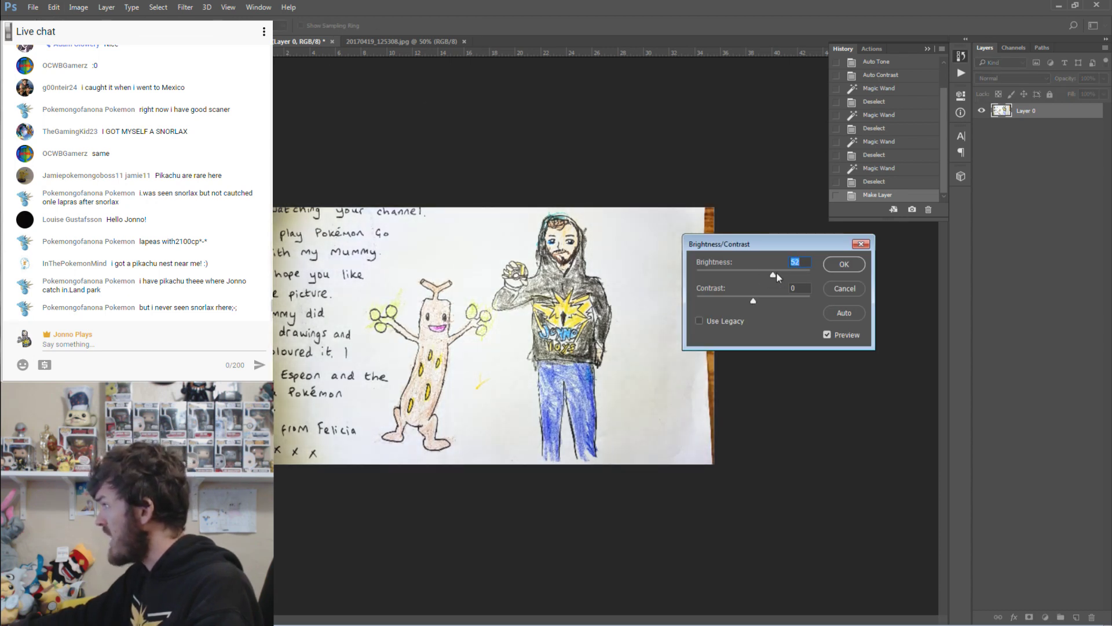
{"action": "left_click_drag", "start_coordinate": [773, 277], "coordinate": [842, 297]}
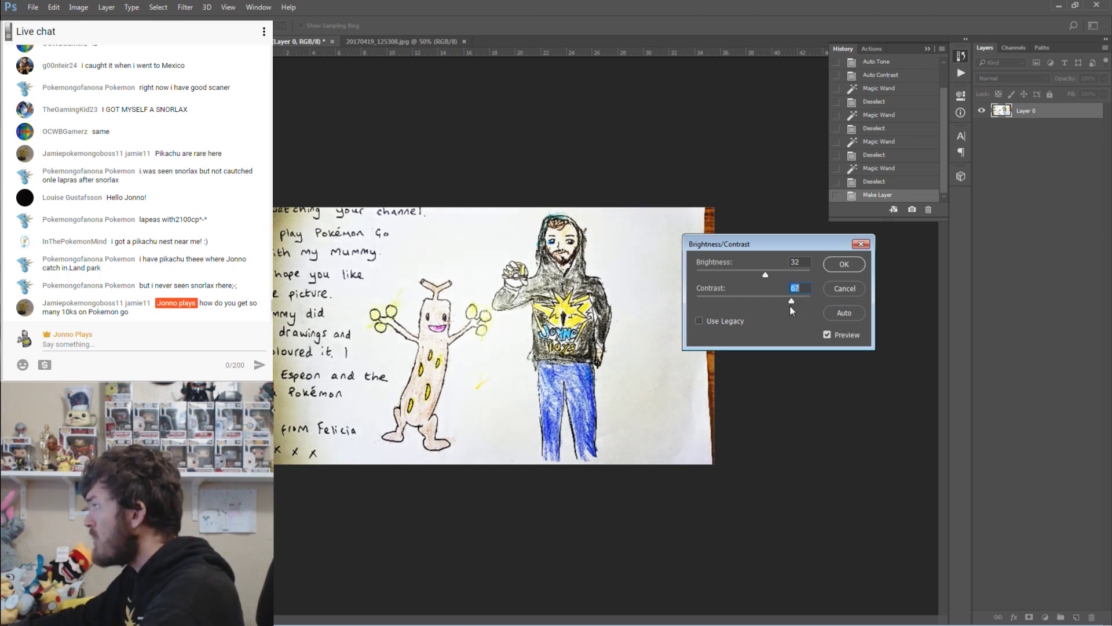
{"action": "left_click_drag", "start_coordinate": [784, 307], "coordinate": [713, 308]}
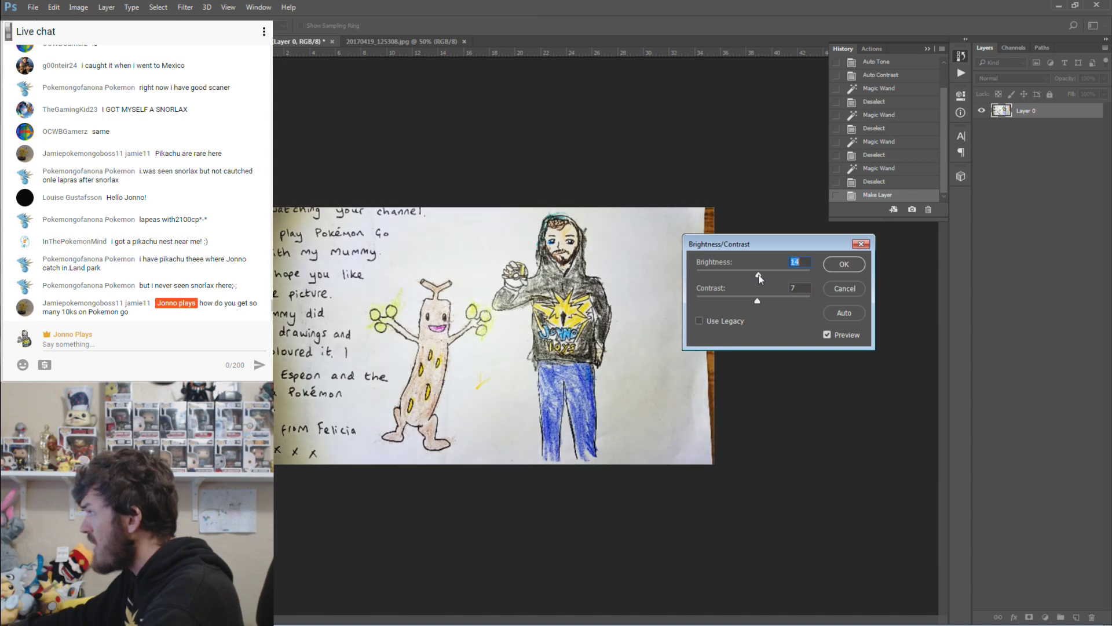
{"action": "left_click_drag", "start_coordinate": [760, 279], "coordinate": [757, 276]}
{"action": "left_click_drag", "start_coordinate": [759, 275], "coordinate": [758, 274]}
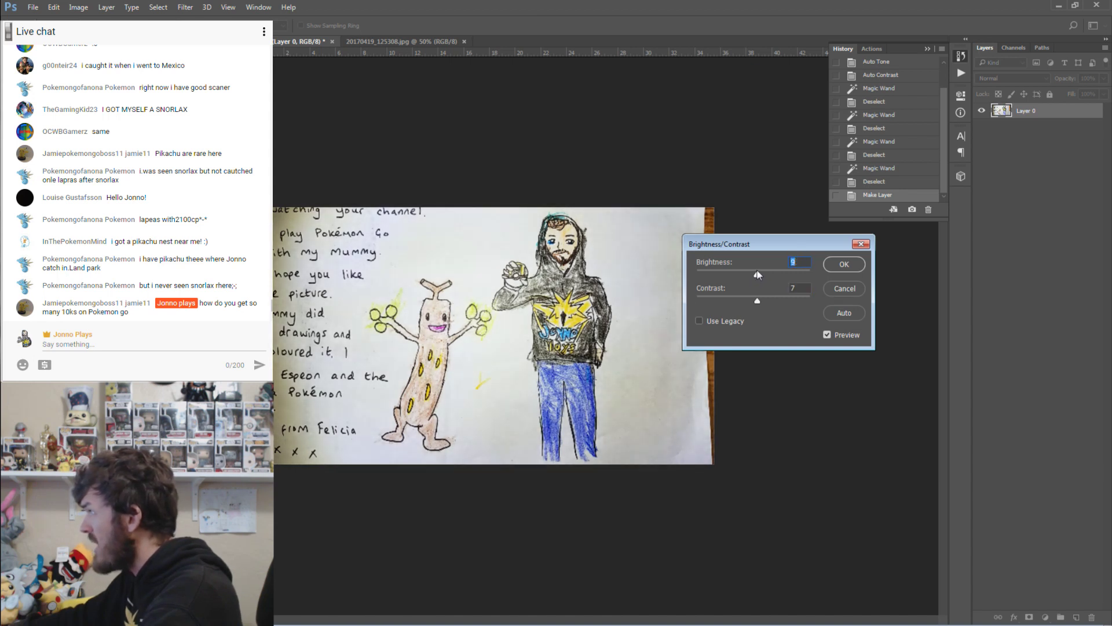
{"action": "left_click", "coordinate": [845, 290]}
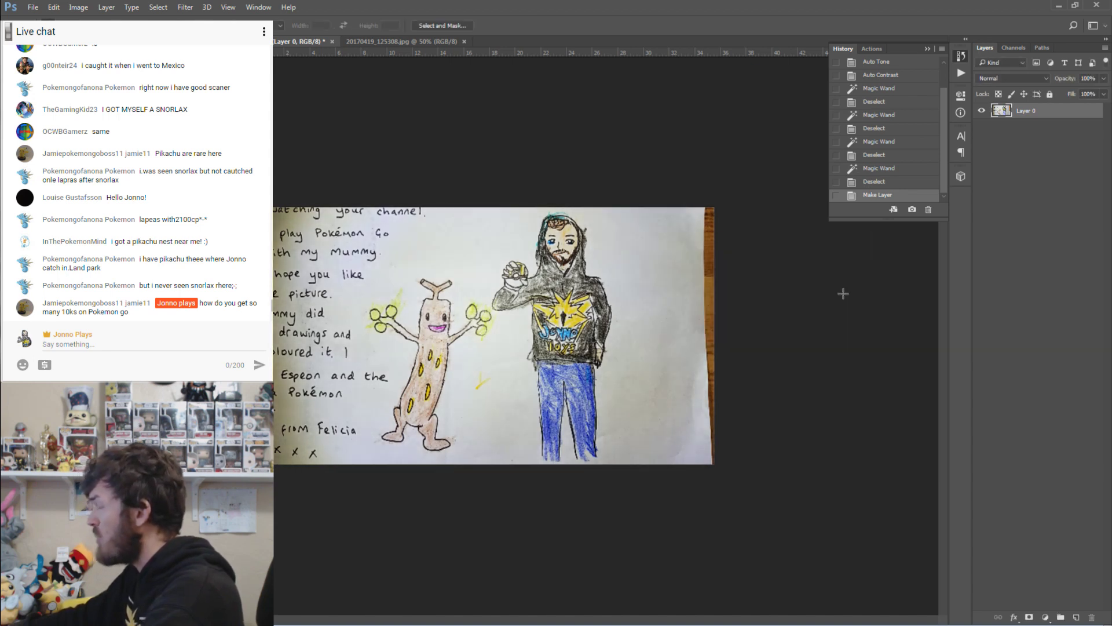
Apply a Brightness/Contrast adjustment with Brightness 11.
{"action": "left_click", "coordinate": [79, 7]}
{"action": "mouse_move", "coordinate": [116, 34]}
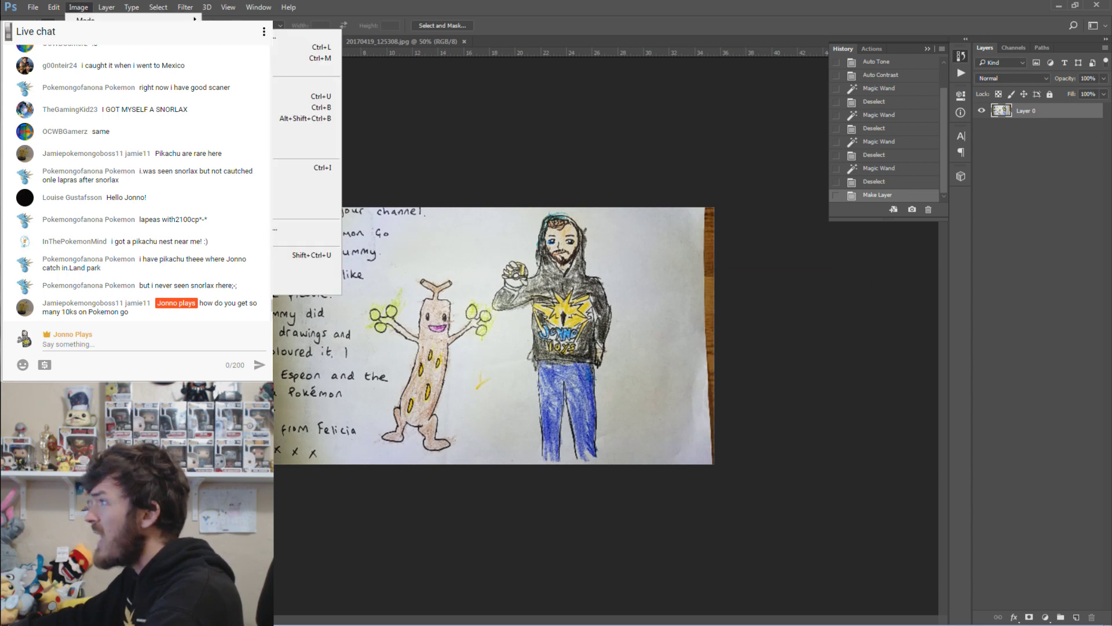
{"action": "left_click", "coordinate": [307, 36]}
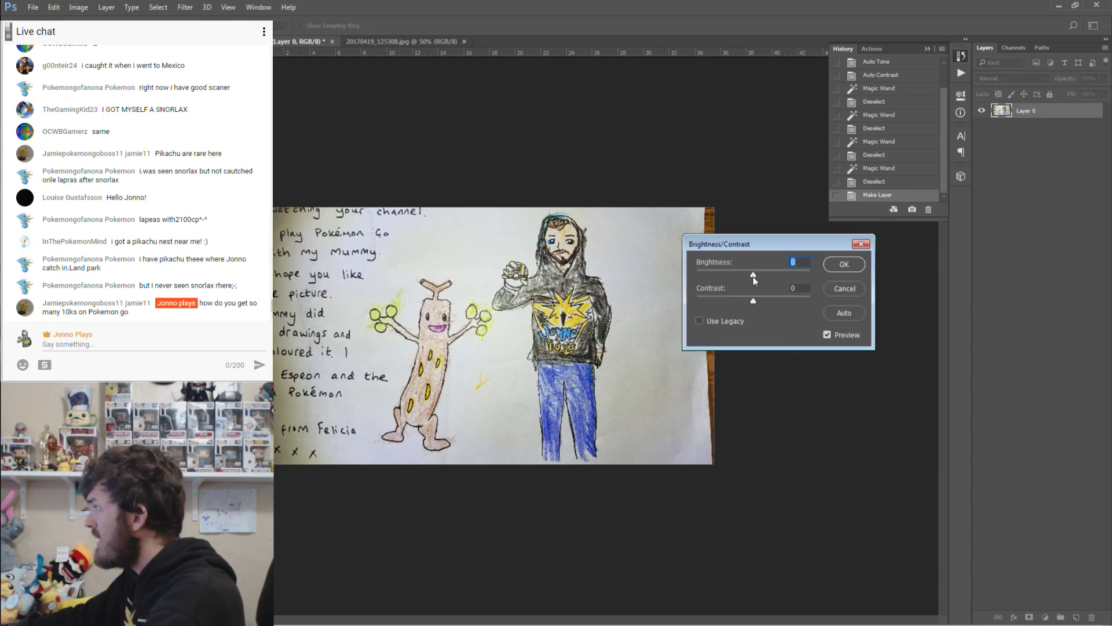
{"action": "left_click_drag", "start_coordinate": [755, 276], "coordinate": [756, 302]}
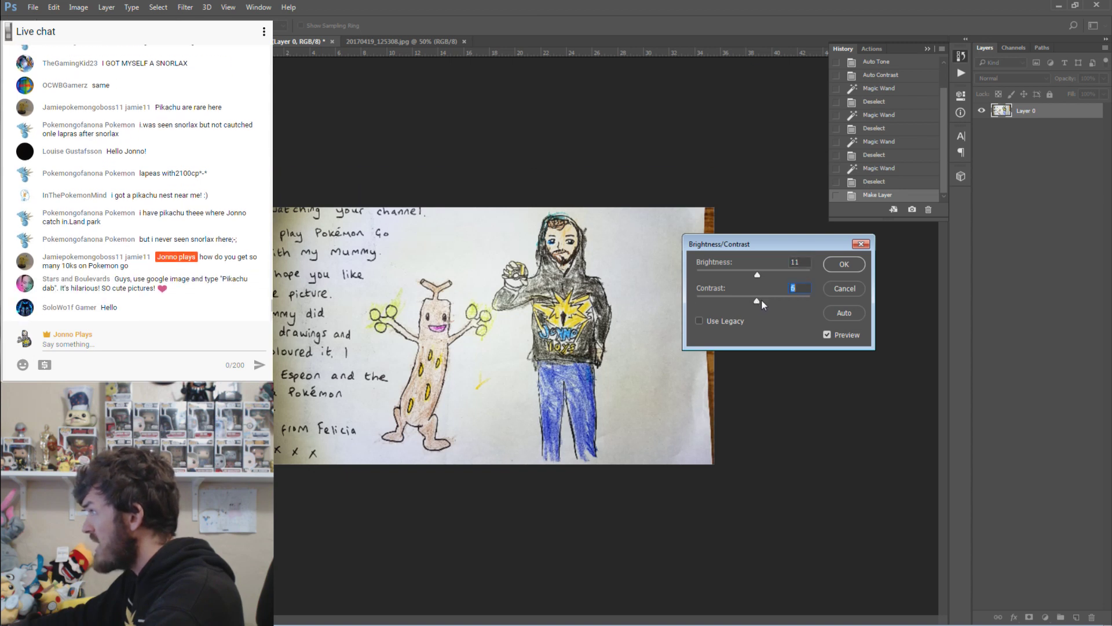
{"action": "key", "text": "Return"}
{"action": "left_click", "coordinate": [90, 7]}
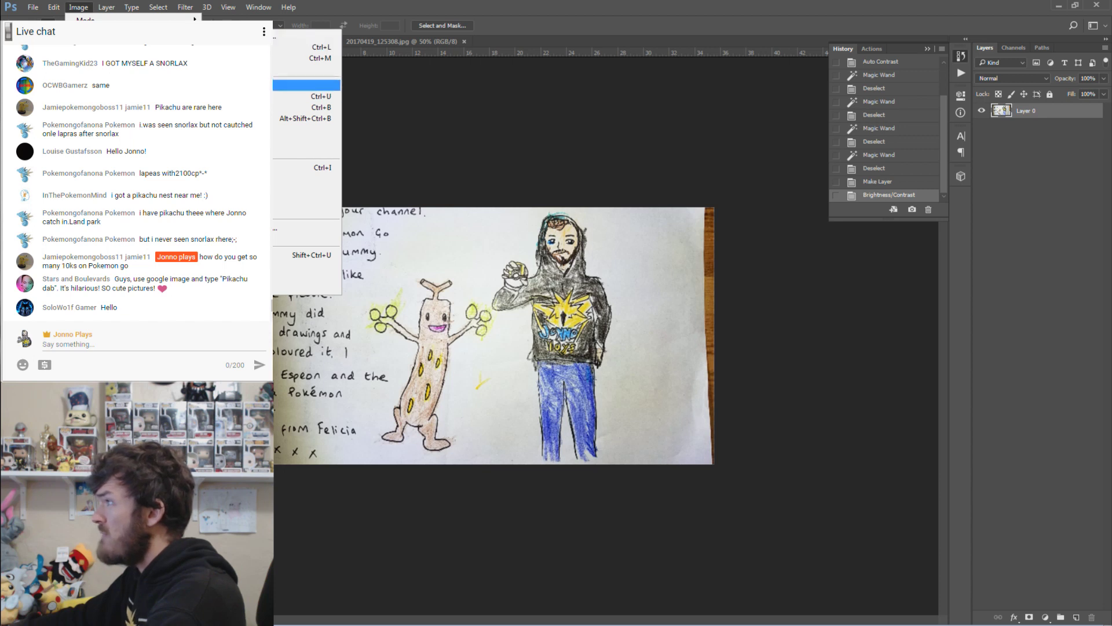
Set Vibrance to +23 and Saturation to +4 and apply the adjustment.
{"action": "left_click", "coordinate": [244, 85]}
{"action": "left_click_drag", "start_coordinate": [530, 246], "coordinate": [544, 213]}
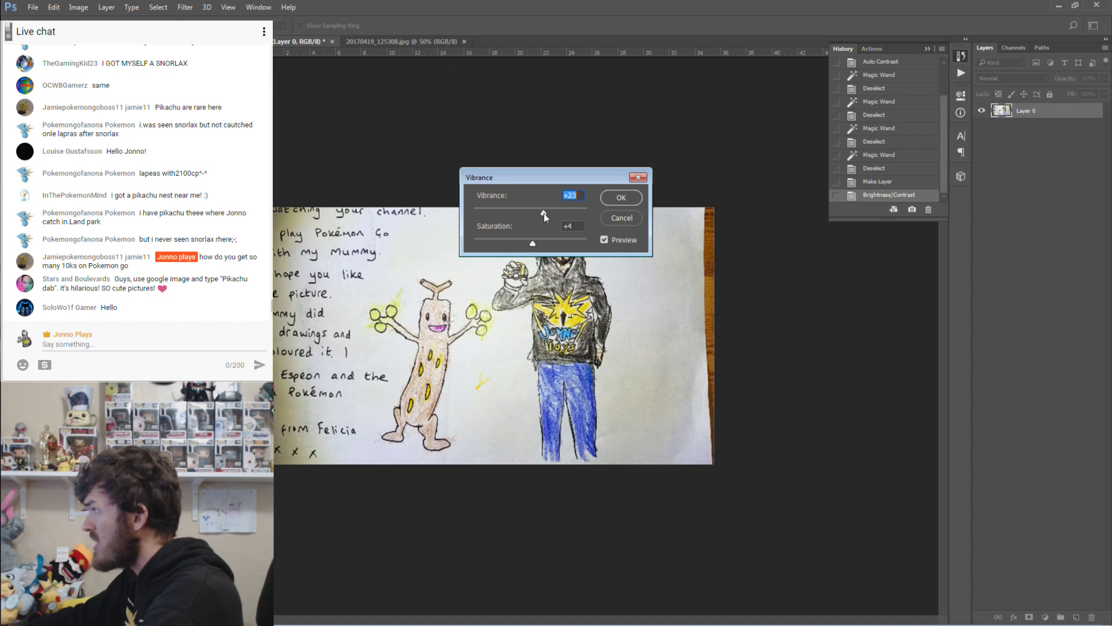
{"action": "left_click", "coordinate": [621, 198]}
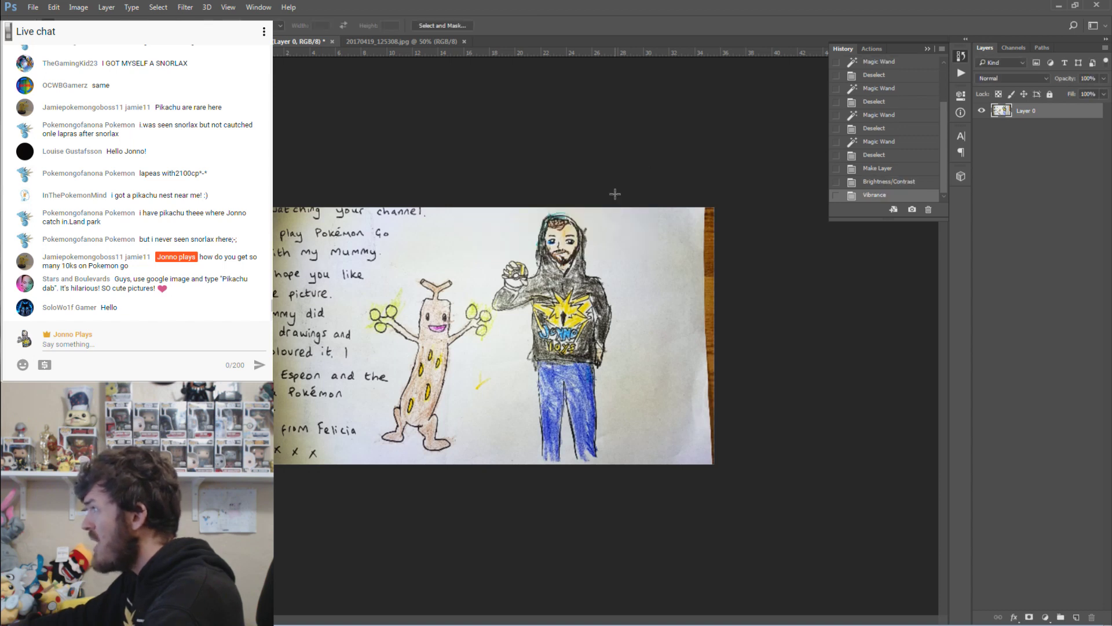
Zoom in on the hooded figure and Magic Wand-select the white paper beside it.
{"action": "key", "text": "z"}
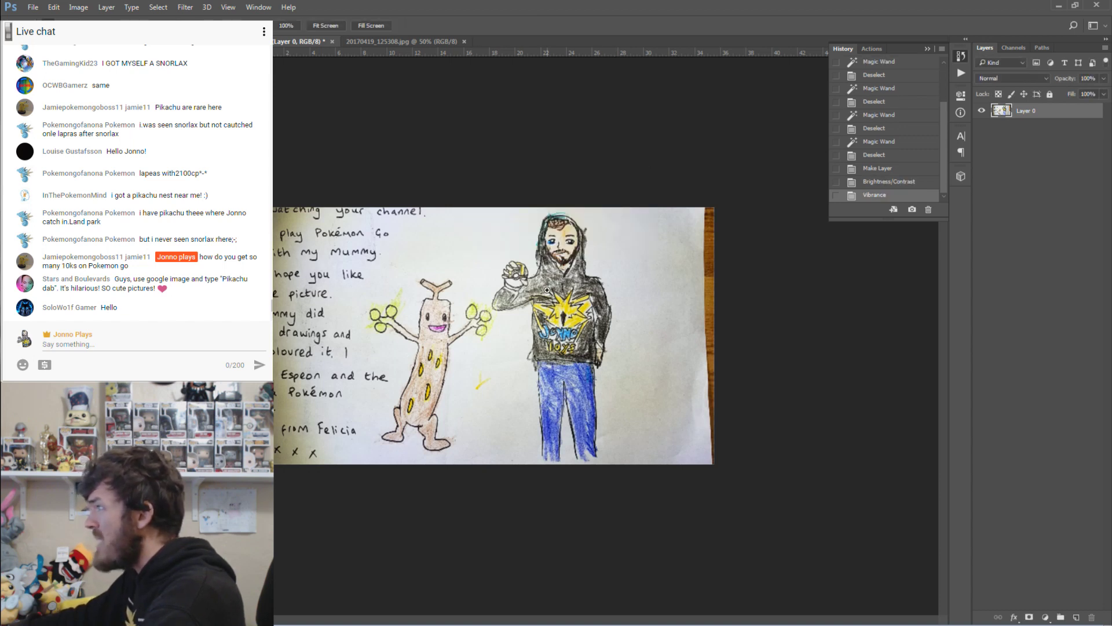
{"action": "left_click", "coordinate": [547, 290]}
{"action": "left_click", "coordinate": [547, 291]}
{"action": "left_click", "coordinate": [548, 290]}
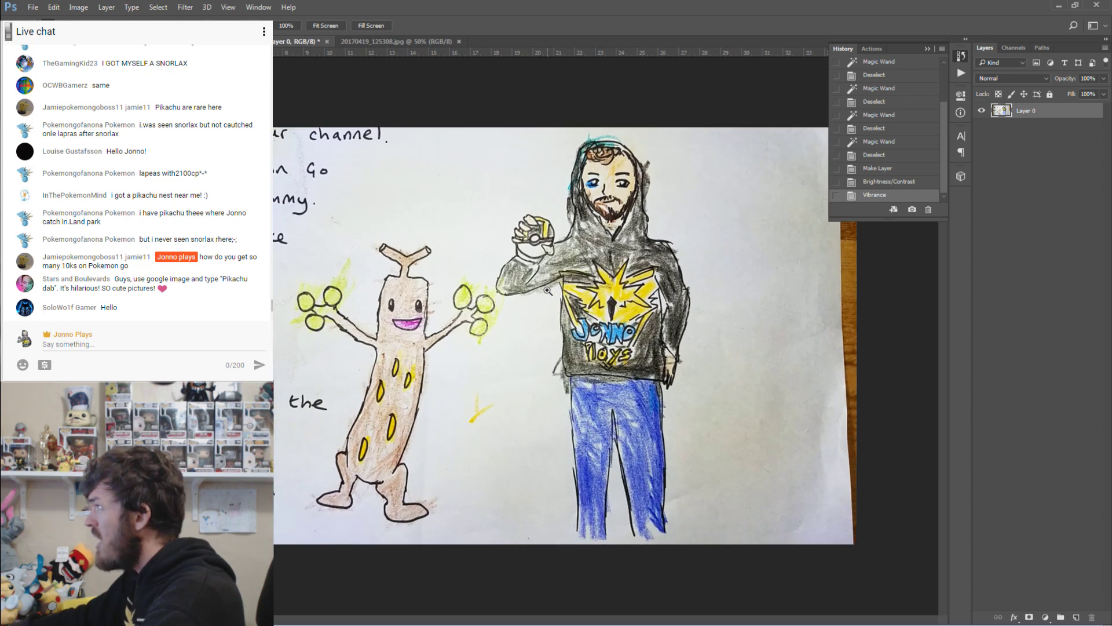
{"action": "left_click", "coordinate": [548, 290]}
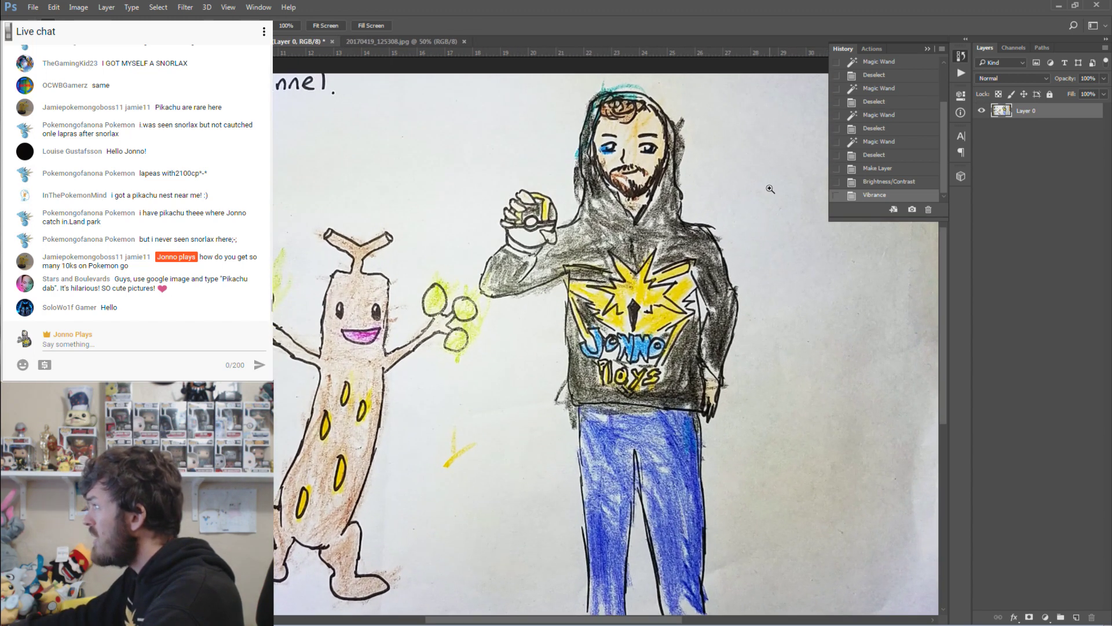
{"action": "scroll", "coordinate": [523, 552], "scroll_direction": "right", "scroll_amount": 5}
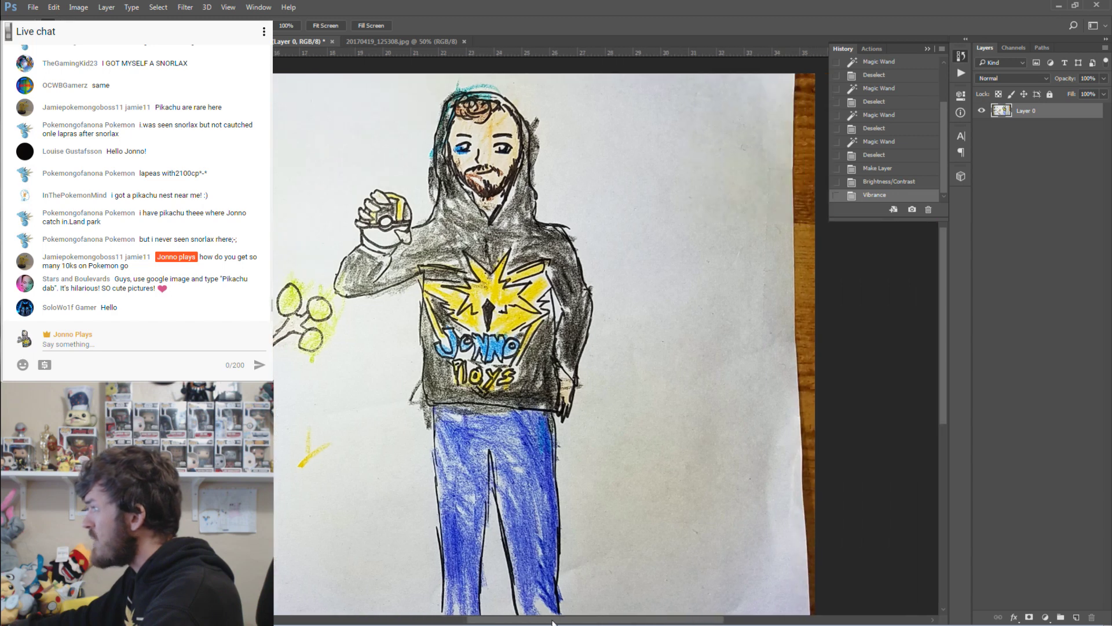
{"action": "key", "text": "w"}
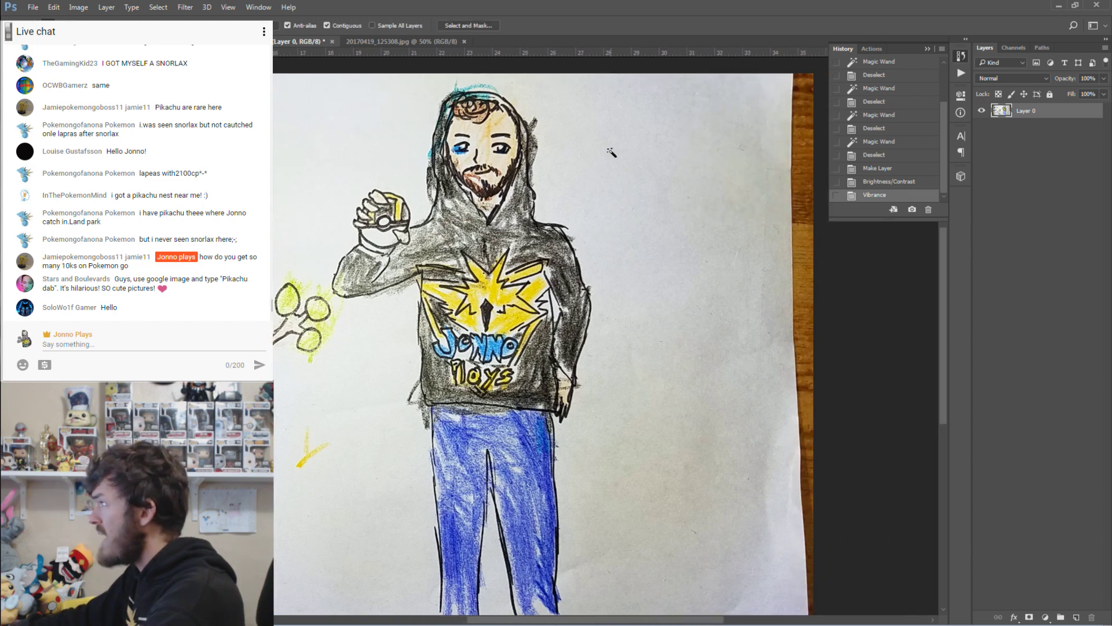
{"action": "left_click", "coordinate": [611, 152]}
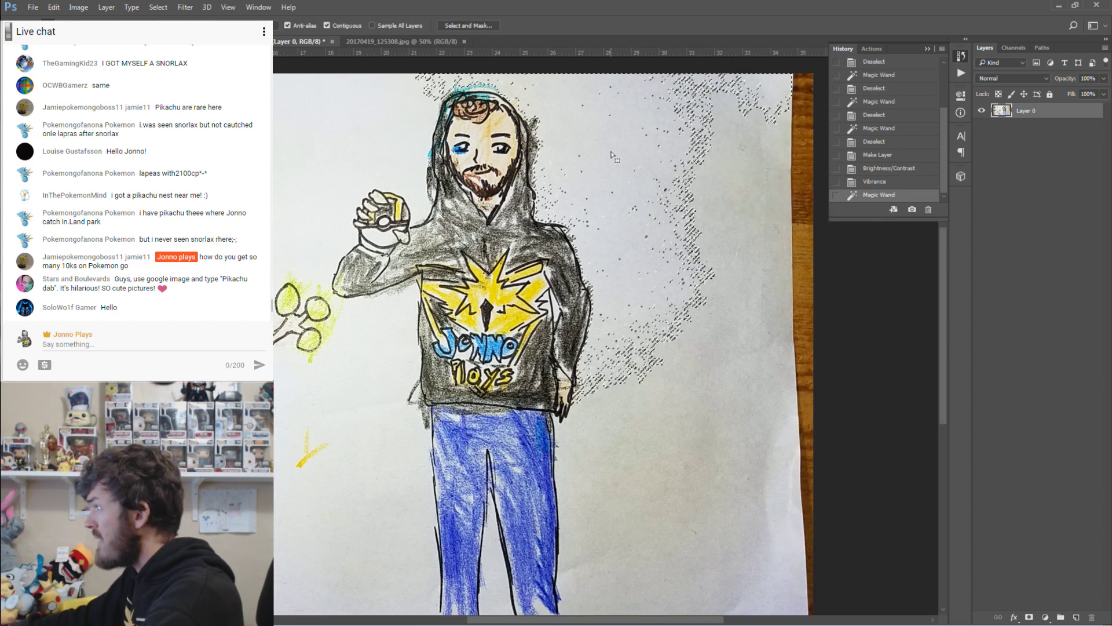
{"action": "key", "text": "ctrl+d"}
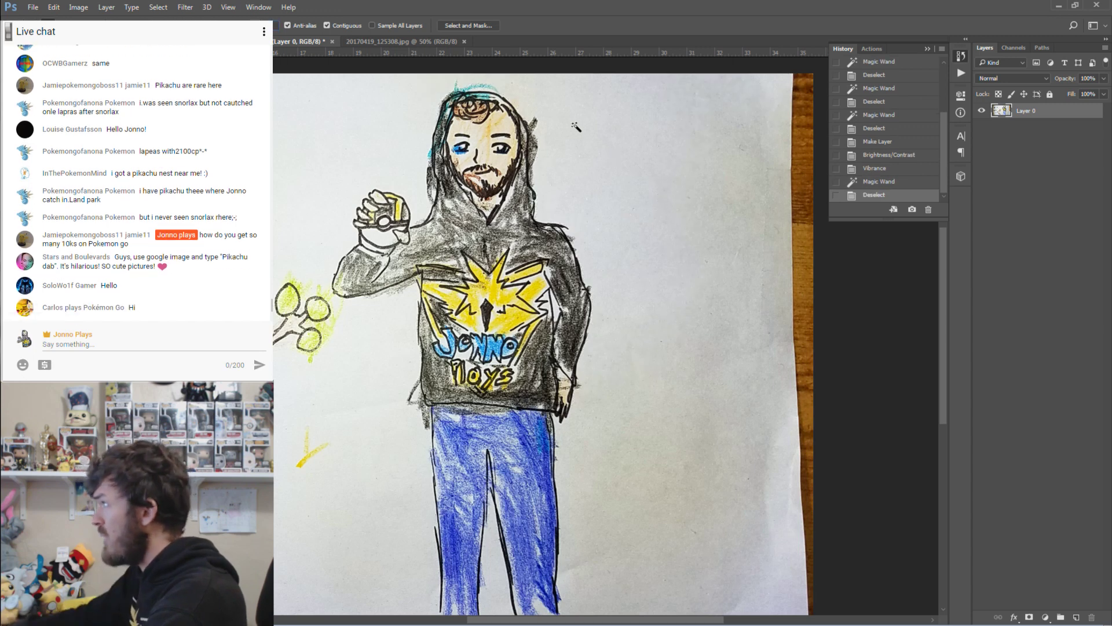
{"action": "left_click", "coordinate": [591, 143]}
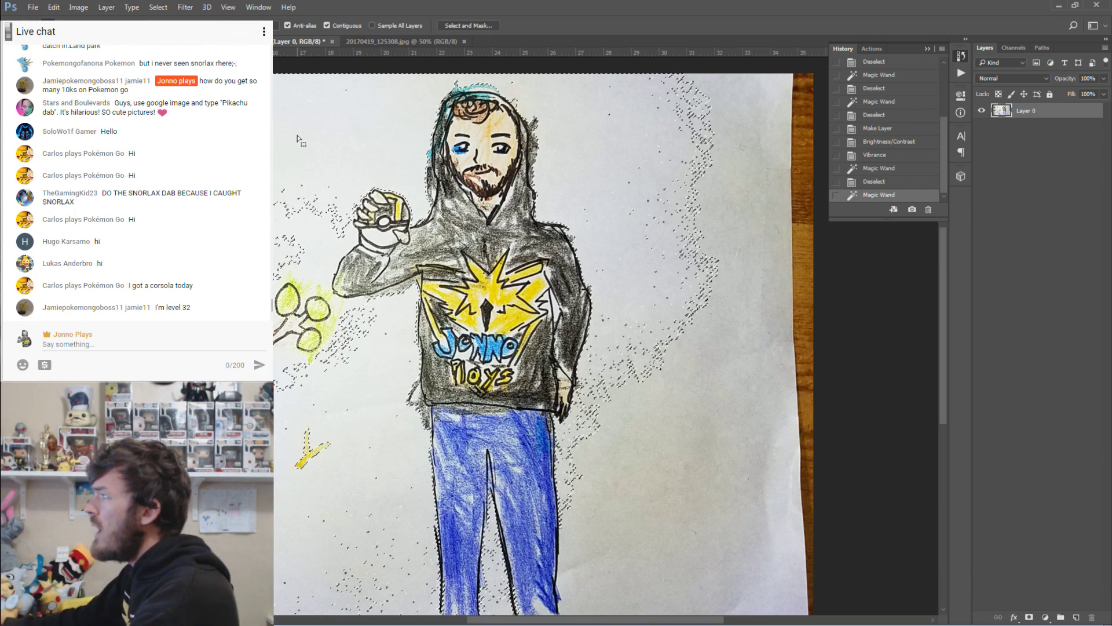
Deselect and step back through History to the original opened snapshot.
{"action": "key", "text": "m"}
{"action": "key", "text": "ctrl+d"}
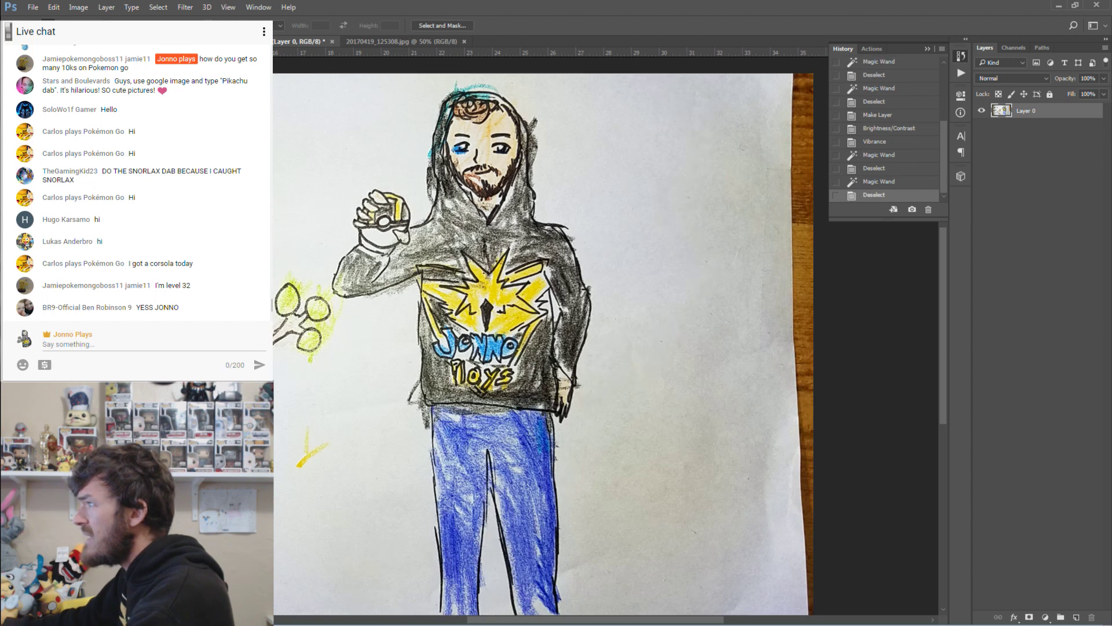
{"action": "scroll", "coordinate": [895, 173], "scroll_direction": "up", "scroll_amount": 1}
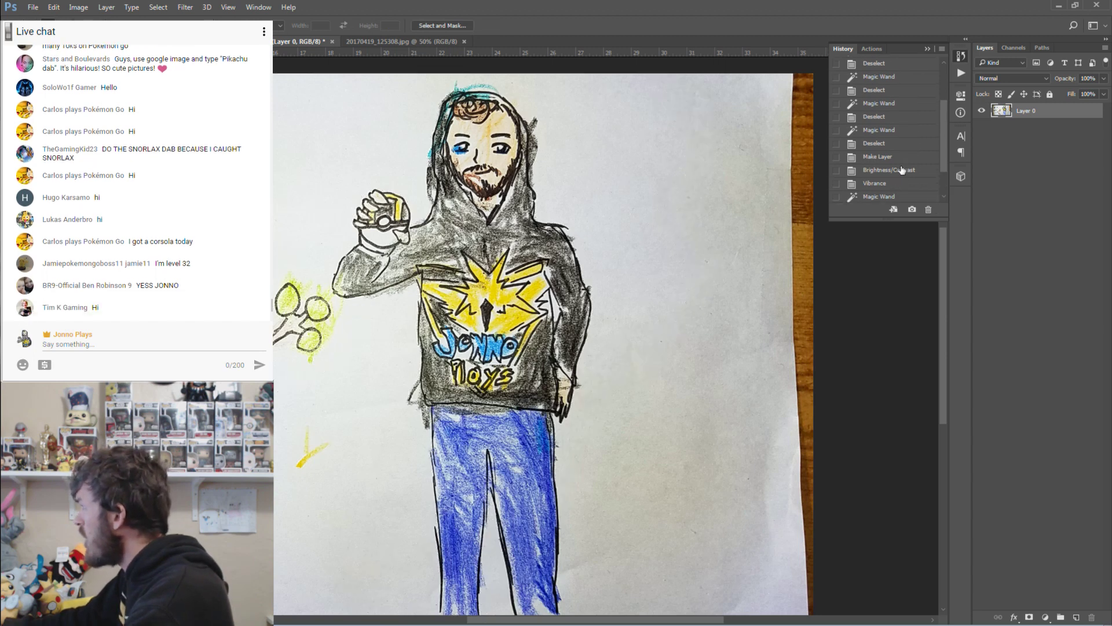
{"action": "left_click", "coordinate": [890, 157]}
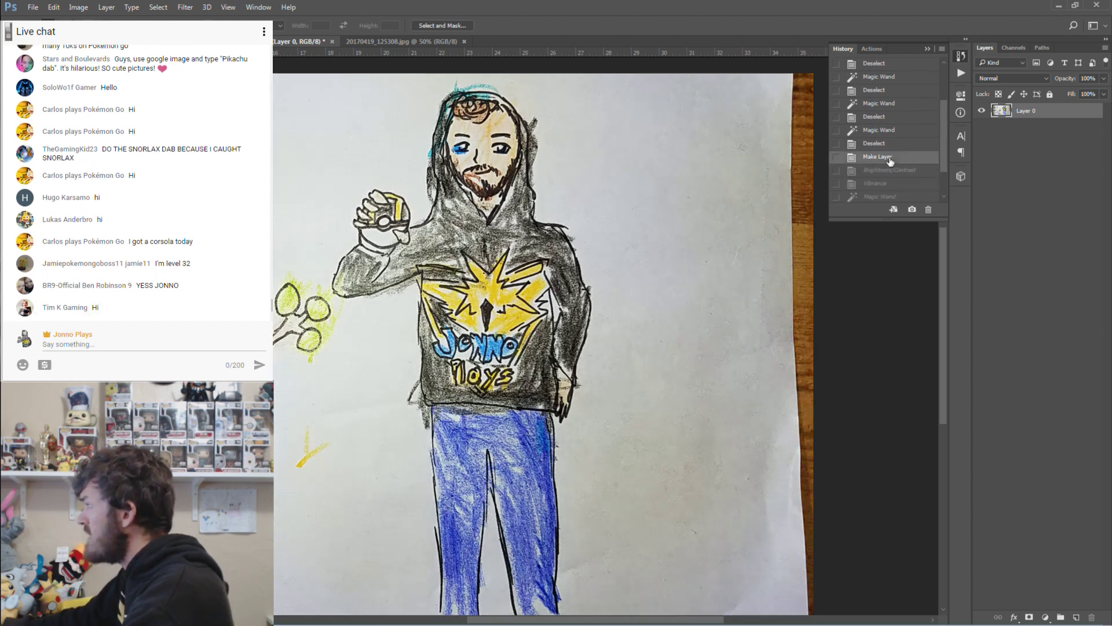
{"action": "left_click", "coordinate": [888, 143]}
{"action": "left_click", "coordinate": [888, 130]}
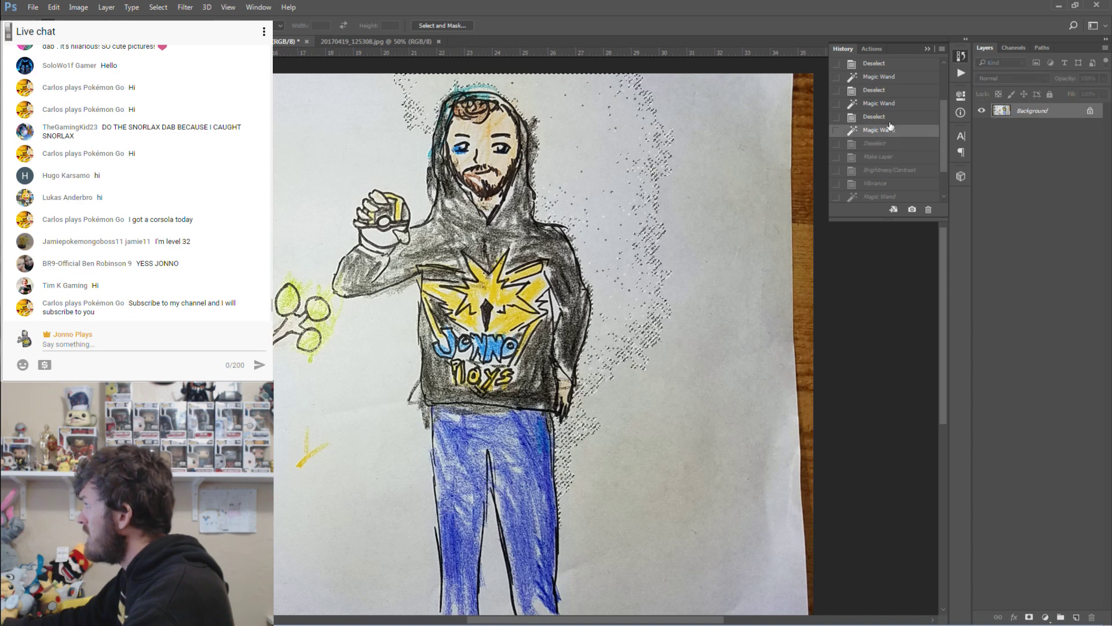
{"action": "left_click", "coordinate": [887, 117]}
{"action": "left_click", "coordinate": [886, 103]}
{"action": "left_click", "coordinate": [884, 90]}
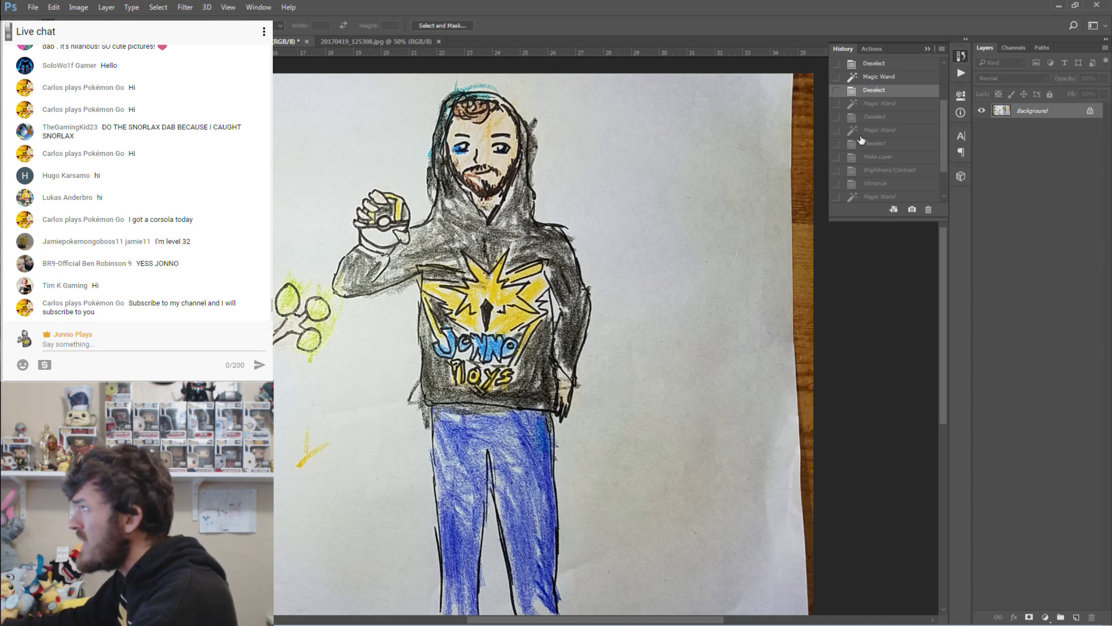
{"action": "scroll", "coordinate": [945, 82], "scroll_direction": "up", "scroll_amount": 3}
{"action": "left_click", "coordinate": [904, 69]}
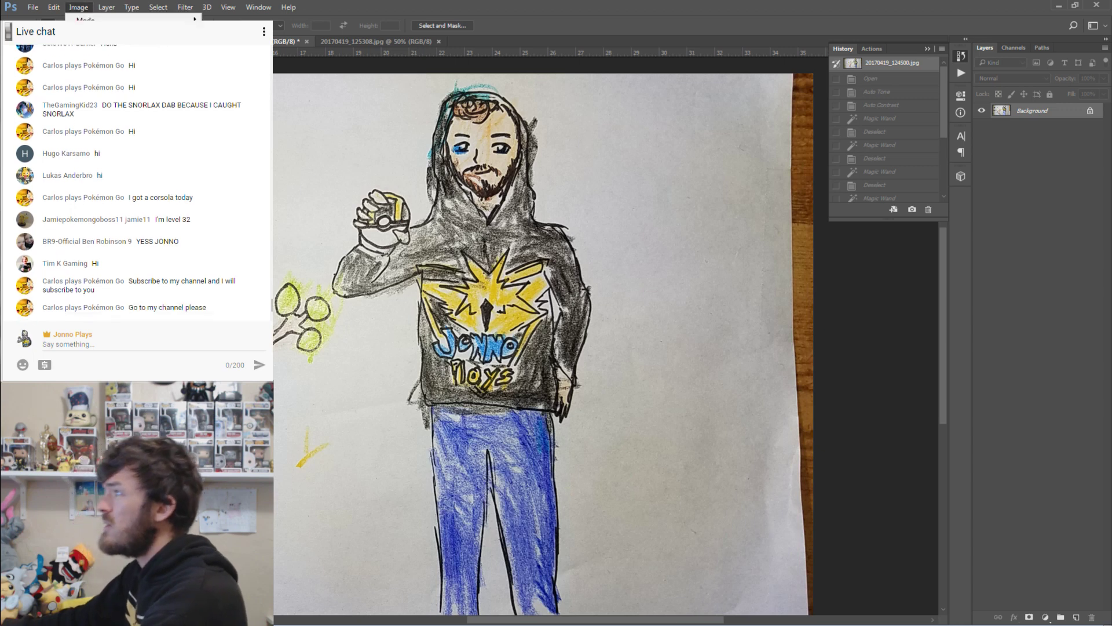
Apply Vibrance at +66 with Saturation +92 after trying several slider values.
{"action": "left_click", "coordinate": [81, 8]}
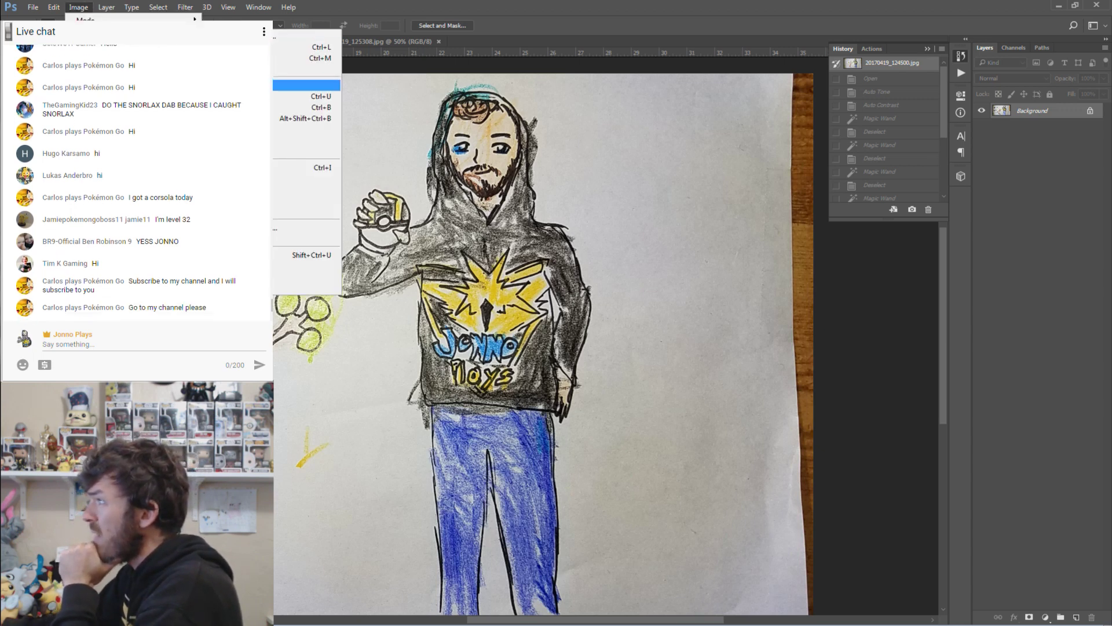
{"action": "left_click", "coordinate": [307, 85]}
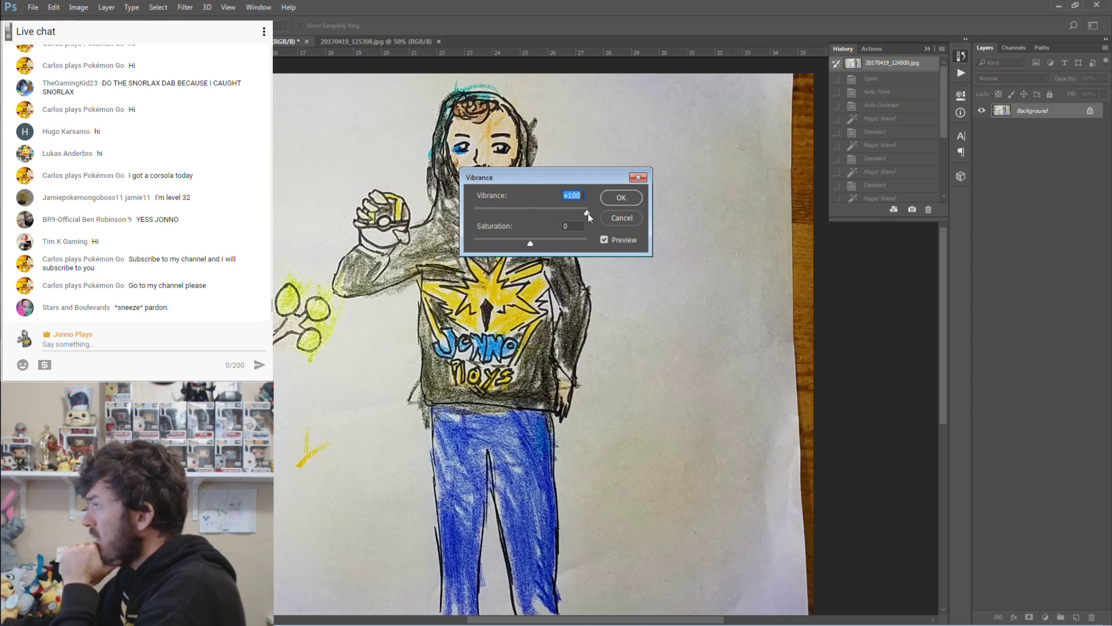
{"action": "left_click_drag", "start_coordinate": [530, 243], "coordinate": [561, 244]}
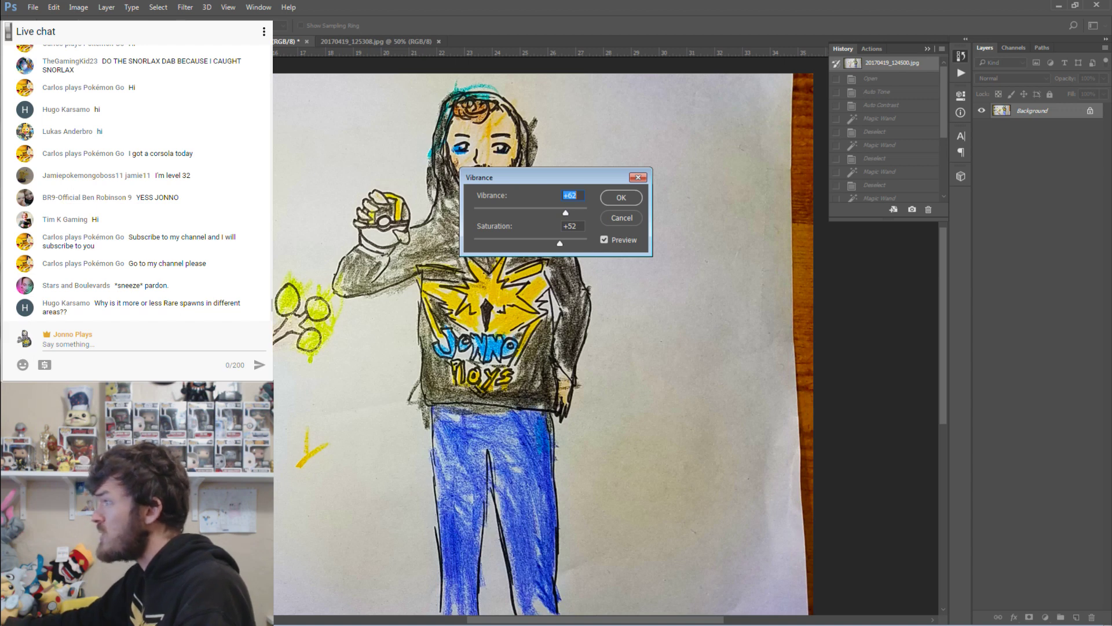
{"action": "mouse_move", "coordinate": [566, 214]}
{"action": "left_mouse_down"}
{"action": "mouse_move", "coordinate": [550, 214]}
{"action": "mouse_move", "coordinate": [565, 248]}
{"action": "mouse_move", "coordinate": [588, 248]}
{"action": "mouse_move", "coordinate": [554, 246]}
{"action": "mouse_move", "coordinate": [583, 216]}
{"action": "left_mouse_up"}
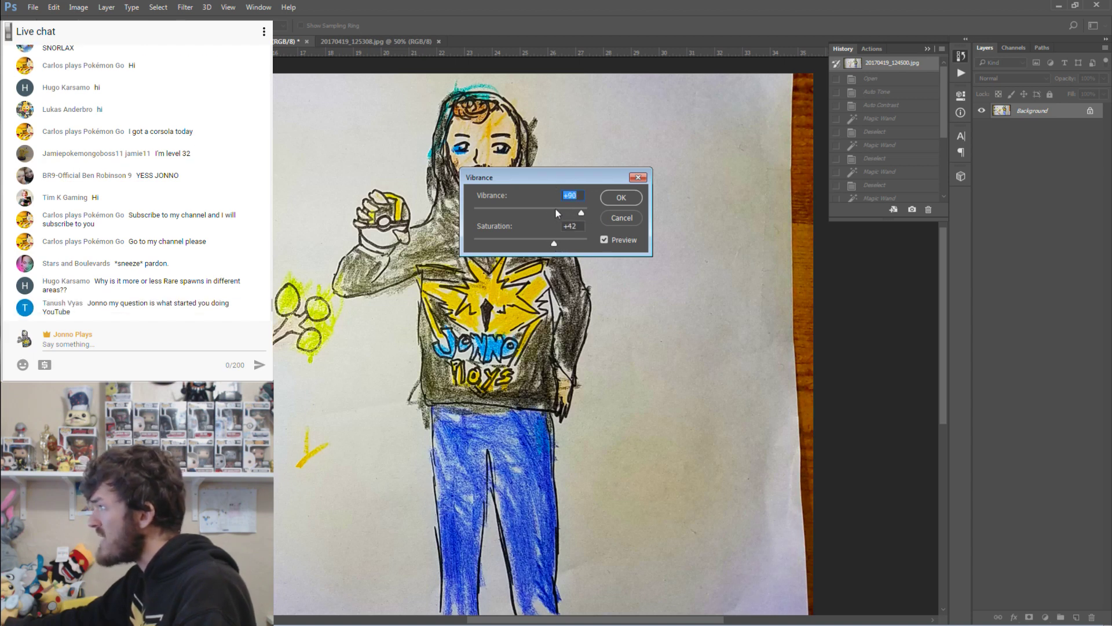
{"action": "left_click", "coordinate": [533, 209]}
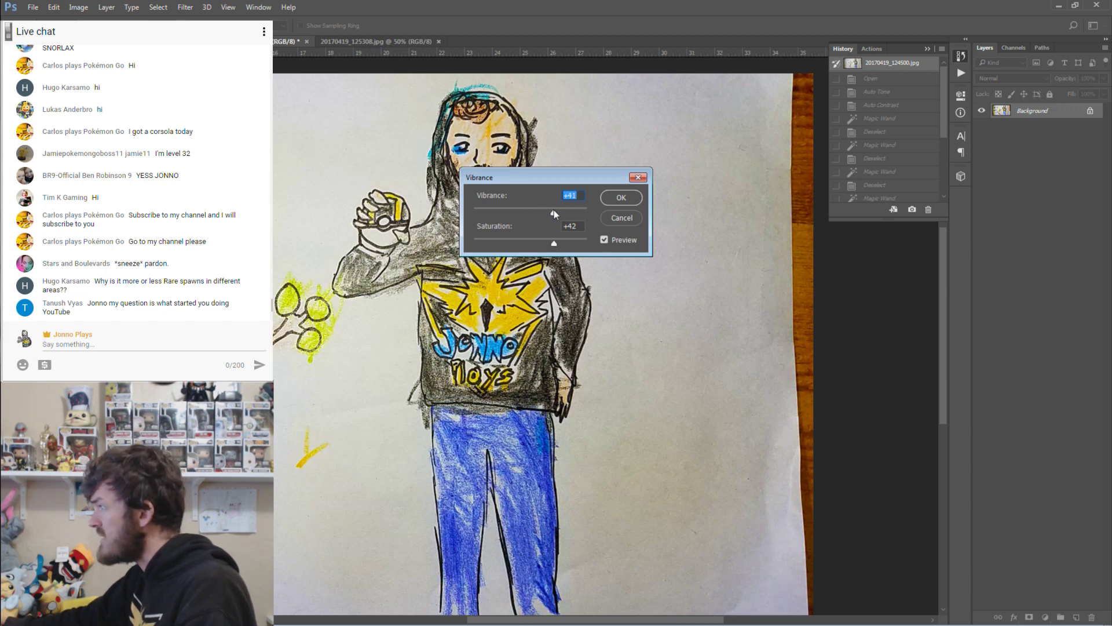
{"action": "left_click_drag", "start_coordinate": [583, 215], "coordinate": [592, 216]}
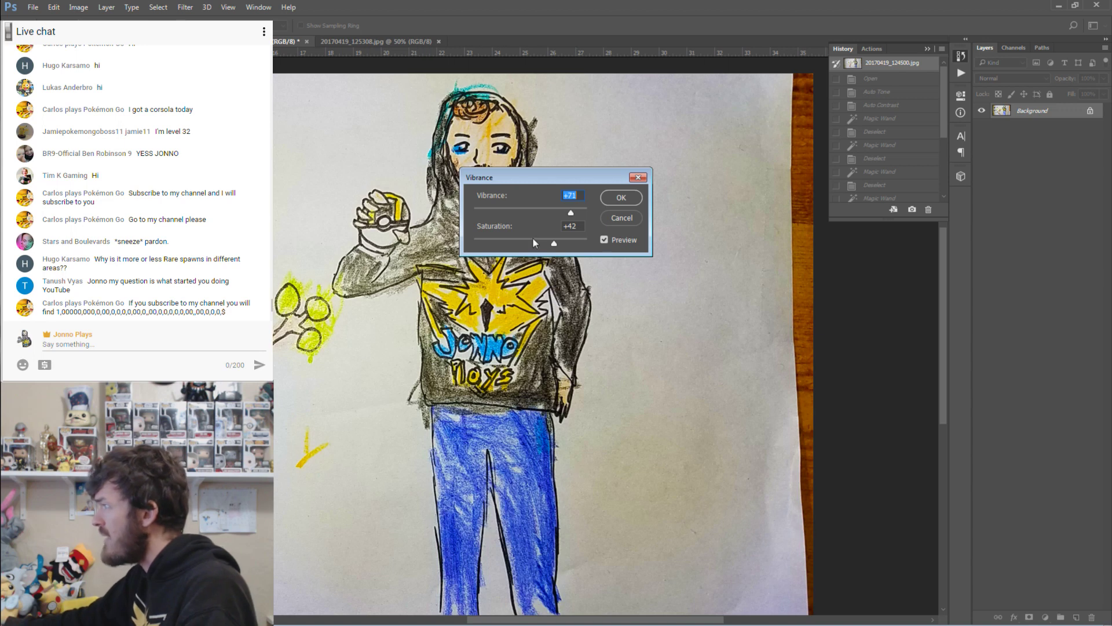
{"action": "left_click_drag", "start_coordinate": [554, 243], "coordinate": [580, 245]}
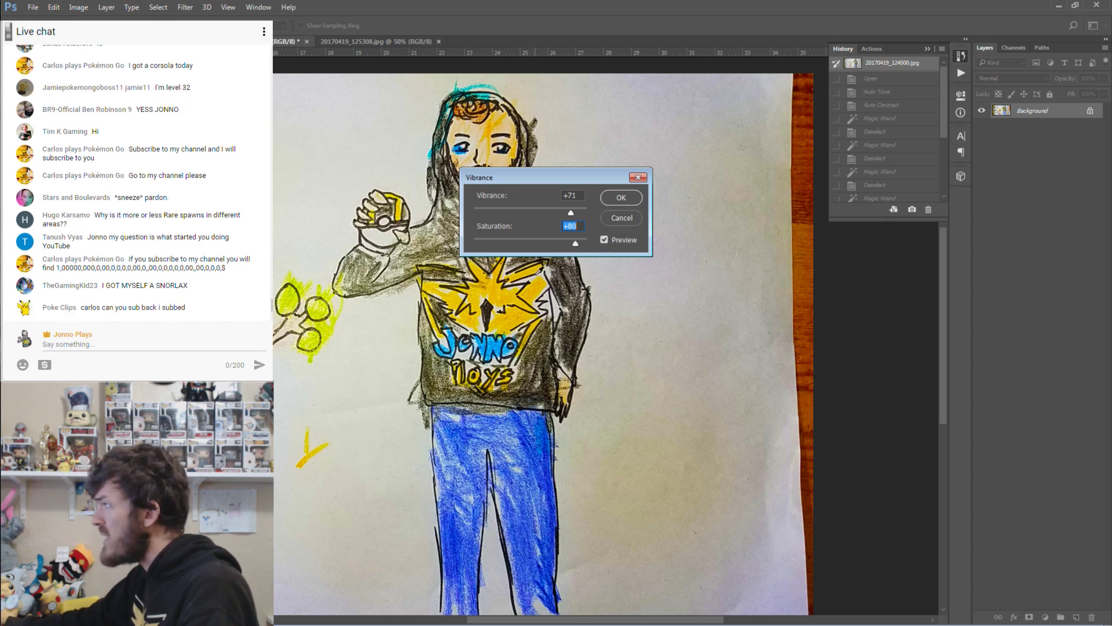
{"action": "left_click_drag", "start_coordinate": [576, 243], "coordinate": [647, 247]}
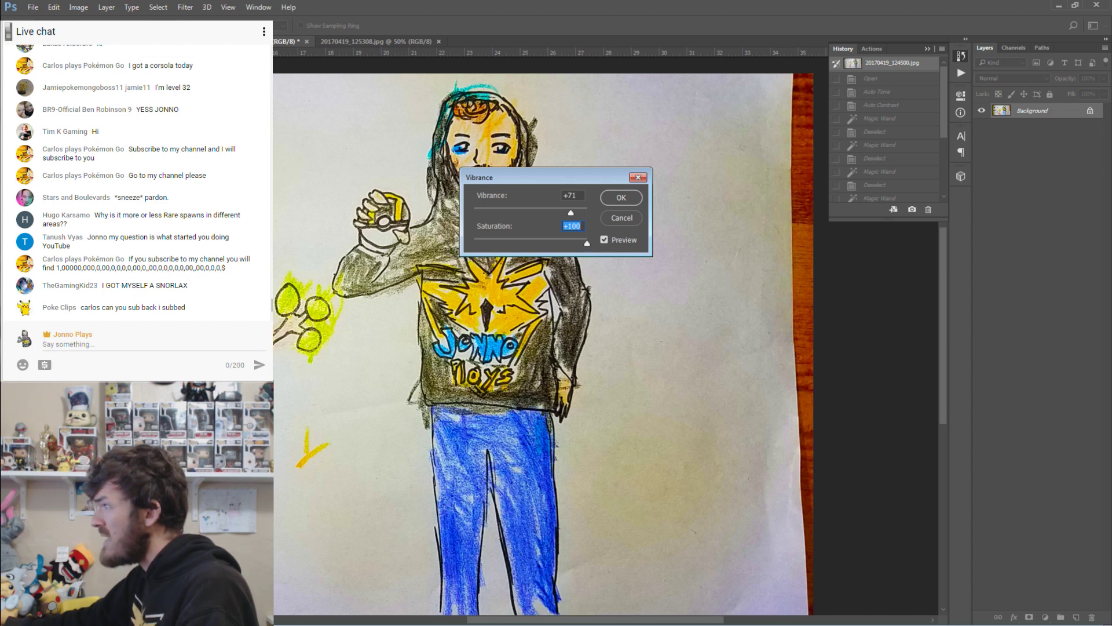
{"action": "left_click_drag", "start_coordinate": [587, 244], "coordinate": [569, 216]}
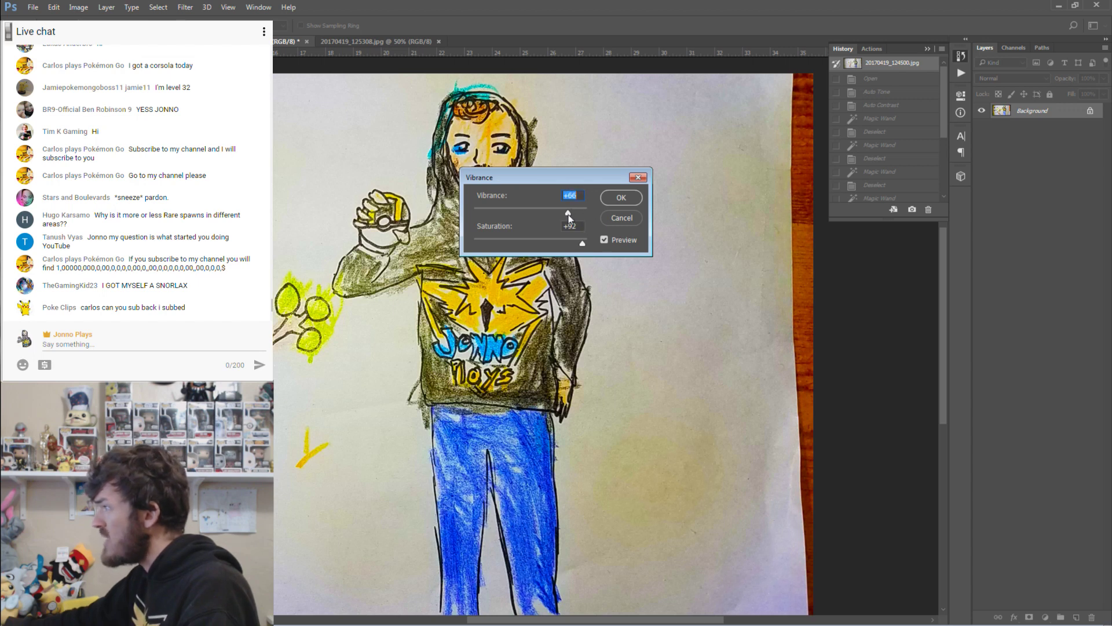
{"action": "left_click", "coordinate": [614, 199]}
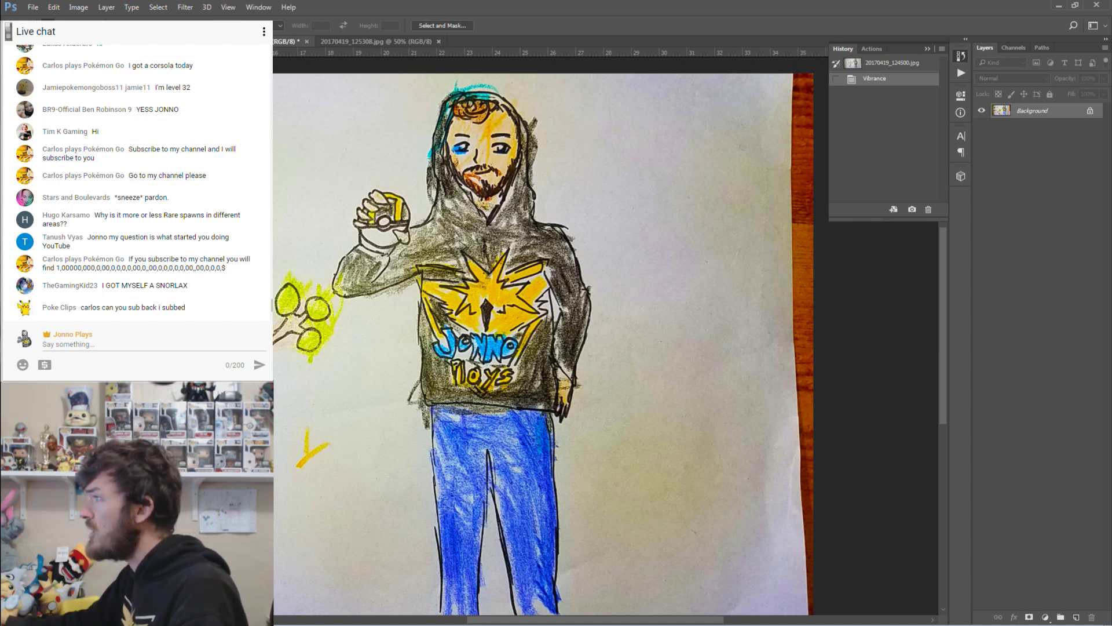
Apply Brightness/Contrast with Brightness 5 and Contrast 48.
{"action": "left_click", "coordinate": [78, 7]}
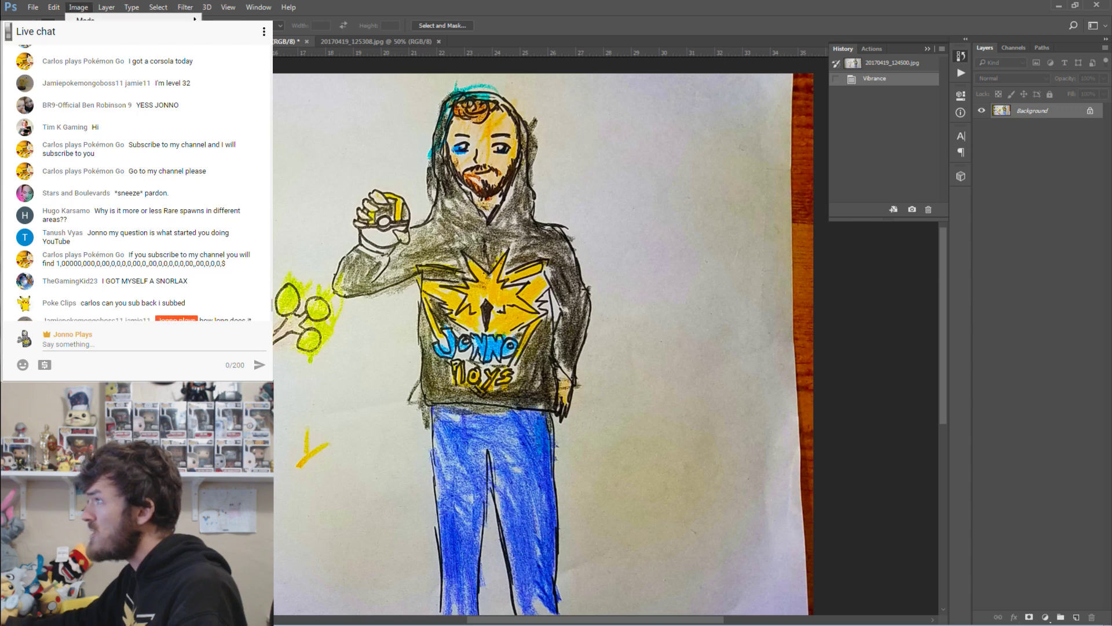
{"action": "mouse_move", "coordinate": [93, 36]}
{"action": "left_click", "coordinate": [307, 36]}
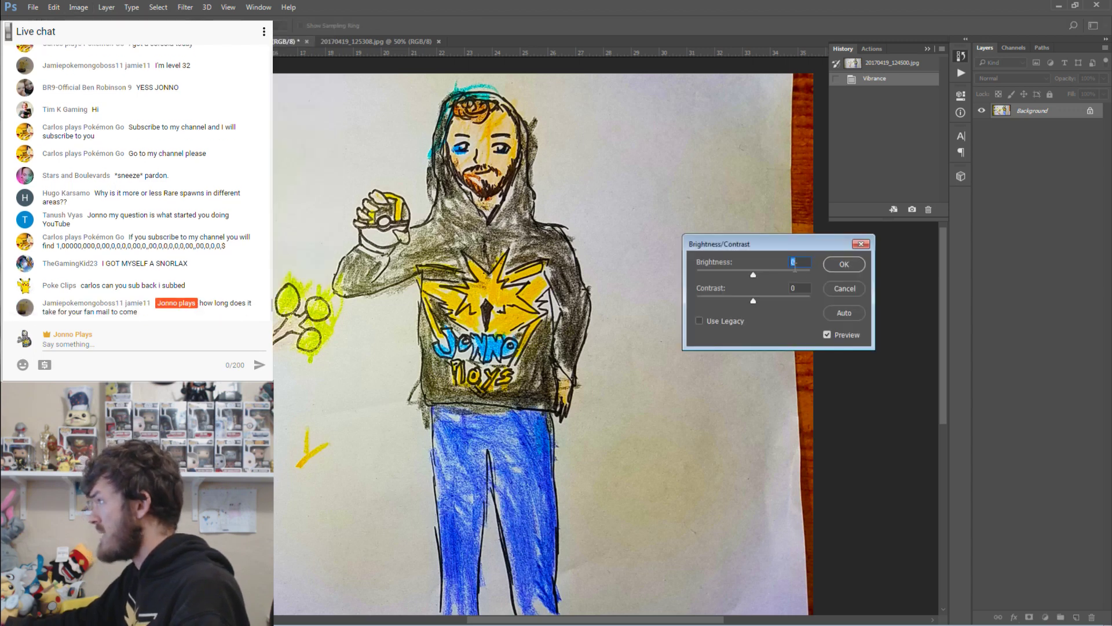
{"action": "mouse_move", "coordinate": [755, 280]}
{"action": "left_mouse_down"}
{"action": "mouse_move", "coordinate": [753, 301]}
{"action": "mouse_move", "coordinate": [816, 301]}
{"action": "mouse_move", "coordinate": [784, 303]}
{"action": "left_mouse_up"}
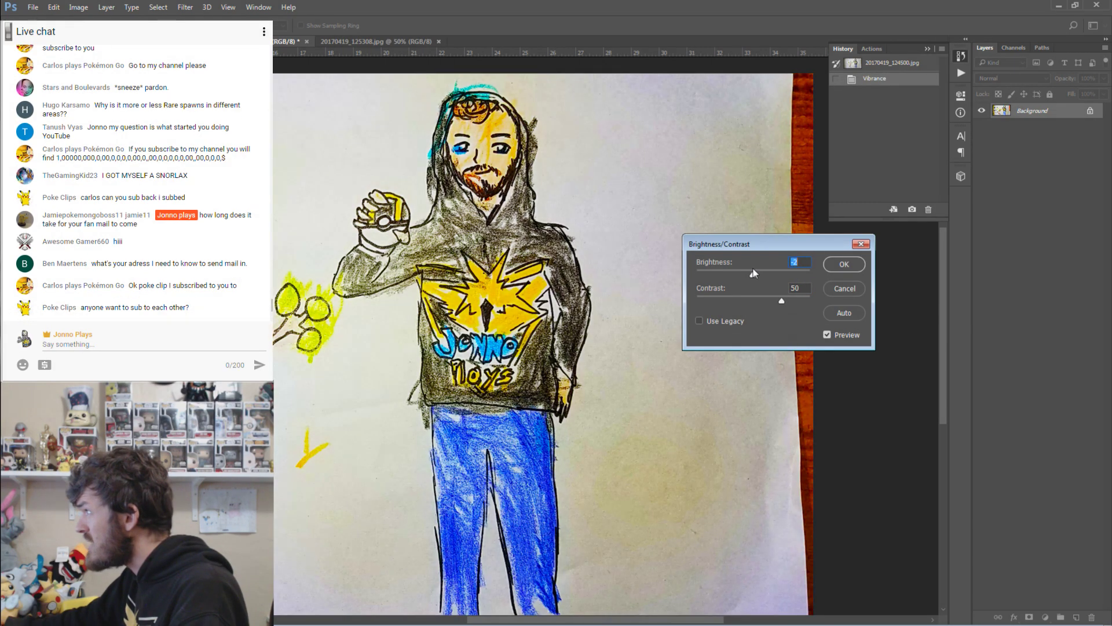
{"action": "left_click_drag", "start_coordinate": [760, 278], "coordinate": [782, 303]}
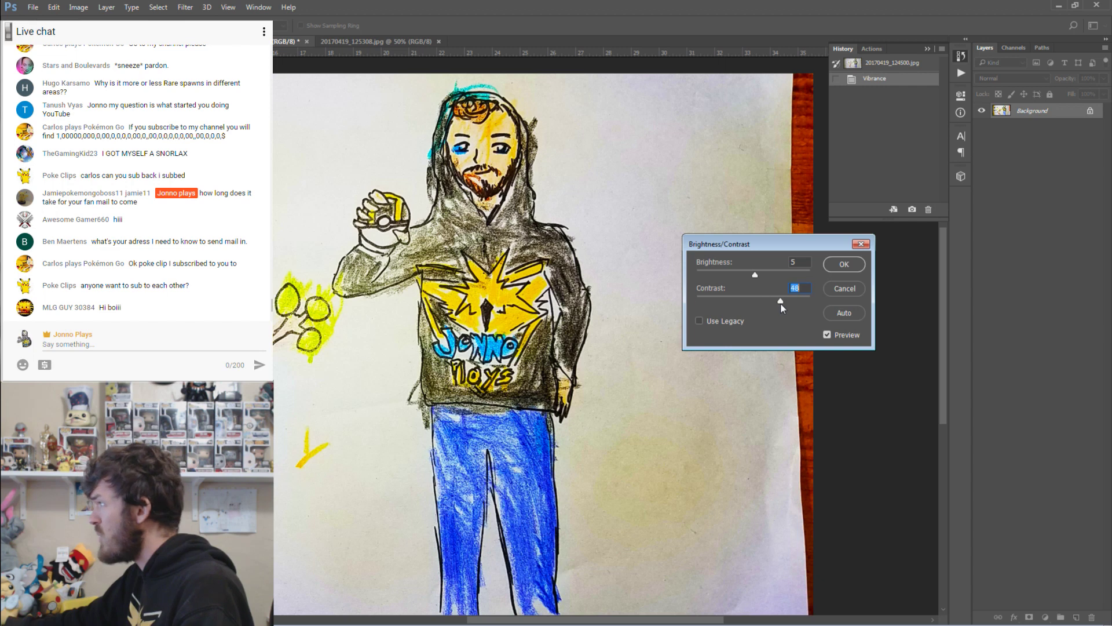
{"action": "left_click", "coordinate": [837, 265]}
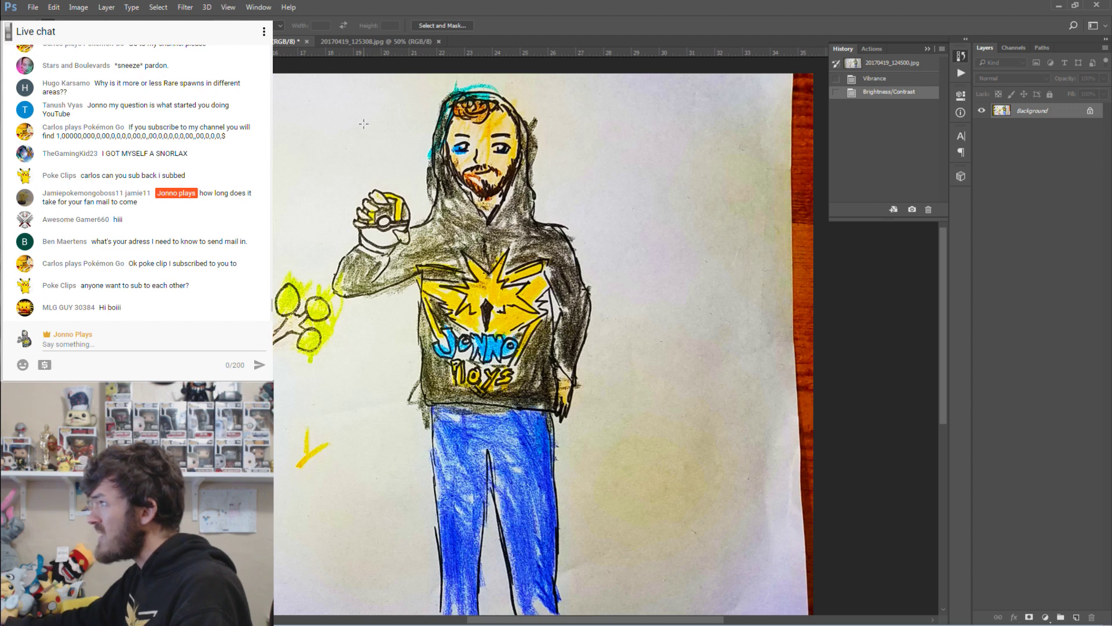
{"action": "left_click", "coordinate": [78, 7]}
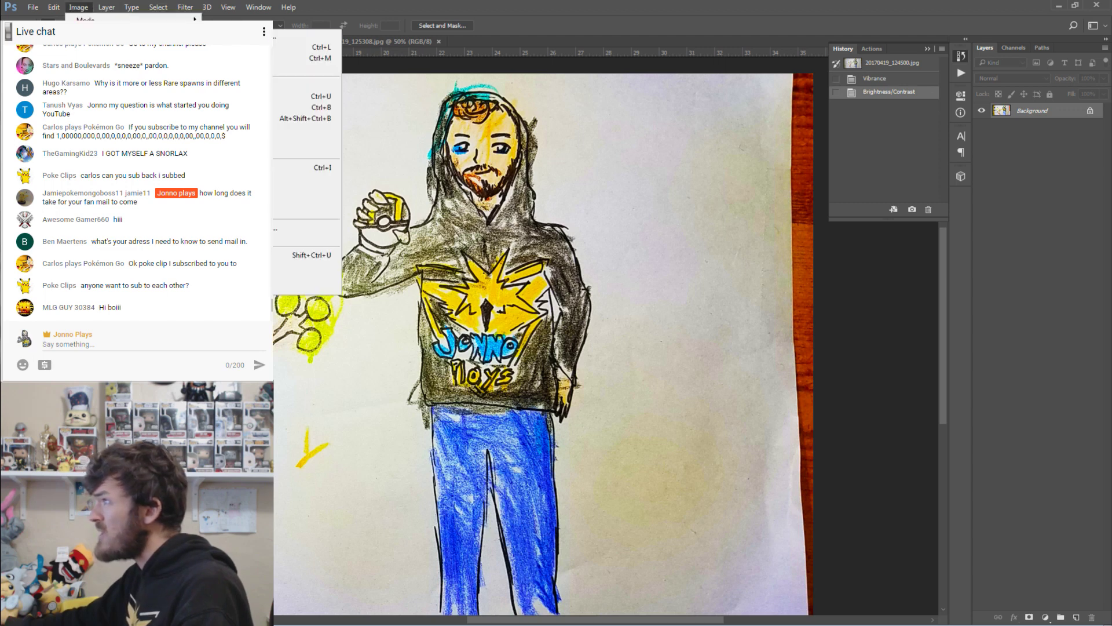
In Levels, check the RGB channel list and try Lighten Shadows before resetting to Default.
{"action": "left_click", "coordinate": [307, 47]}
{"action": "left_click", "coordinate": [631, 200]}
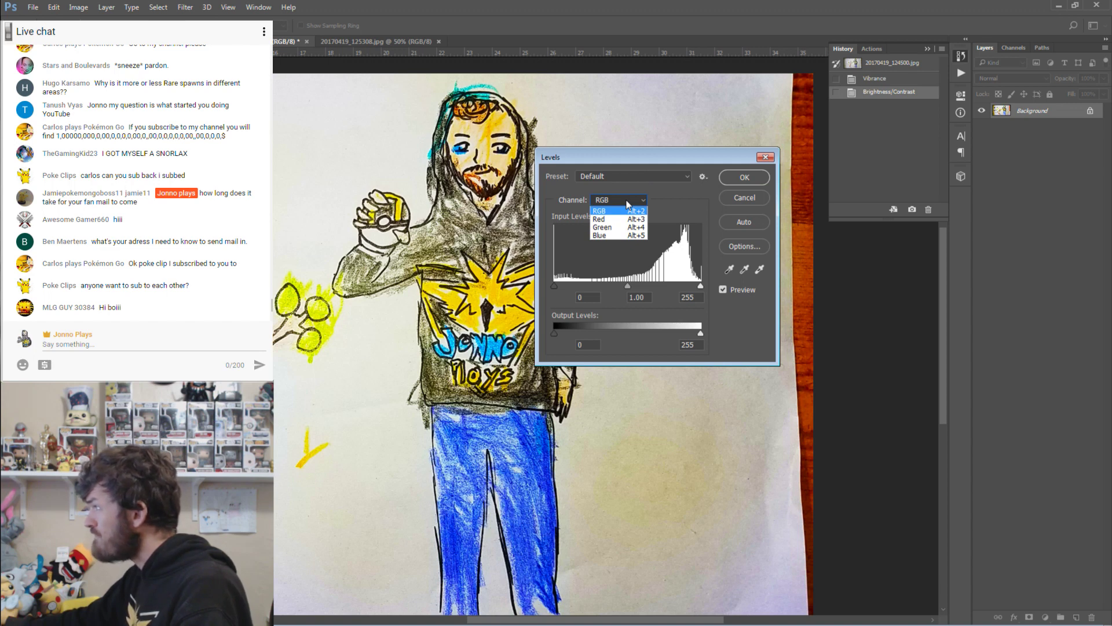
{"action": "left_click", "coordinate": [628, 203]}
{"action": "left_click", "coordinate": [620, 175]}
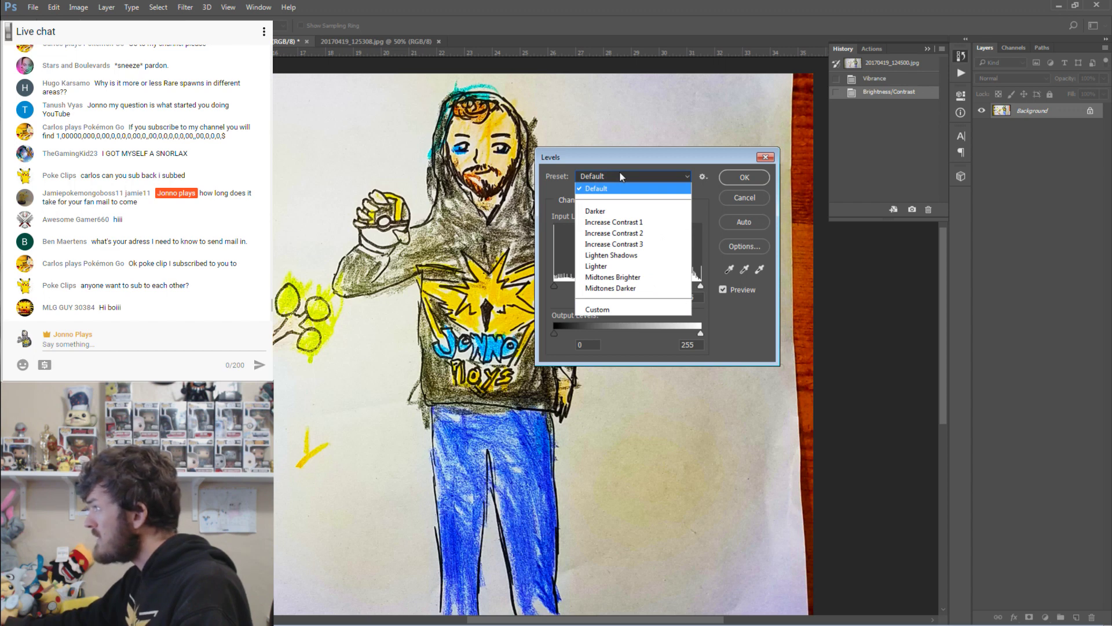
{"action": "left_click", "coordinate": [621, 255]}
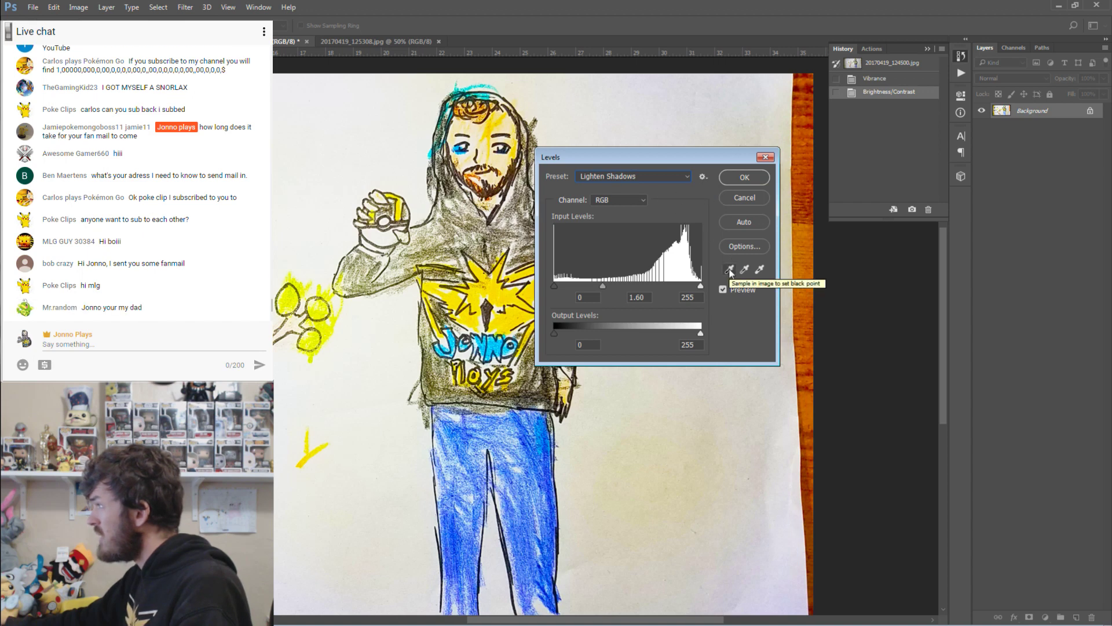
{"action": "left_click", "coordinate": [617, 199]}
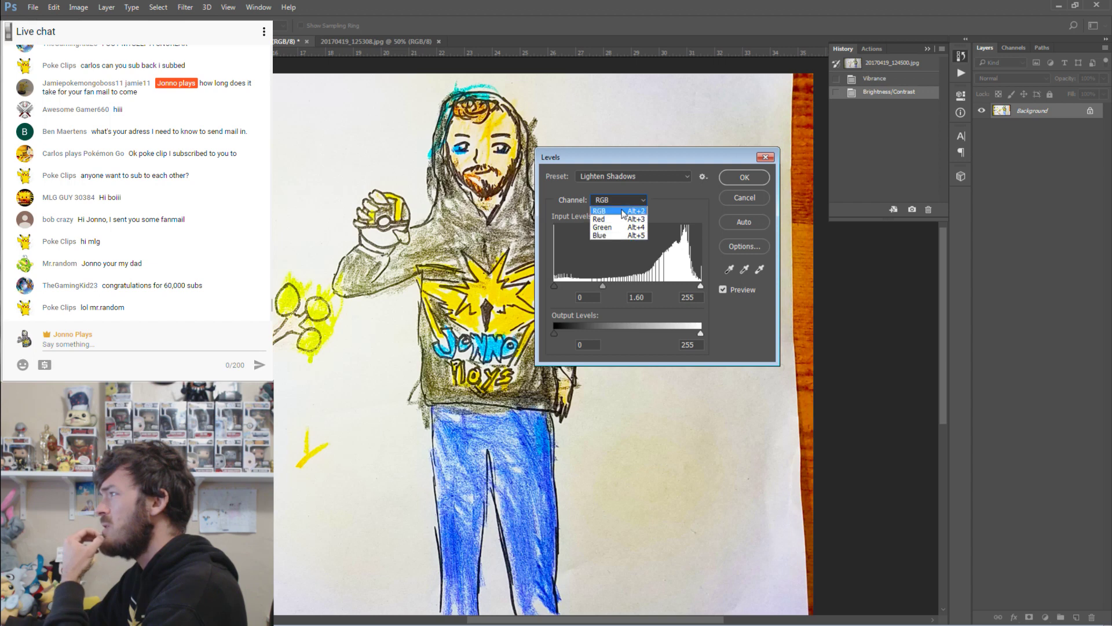
{"action": "left_click", "coordinate": [668, 203]}
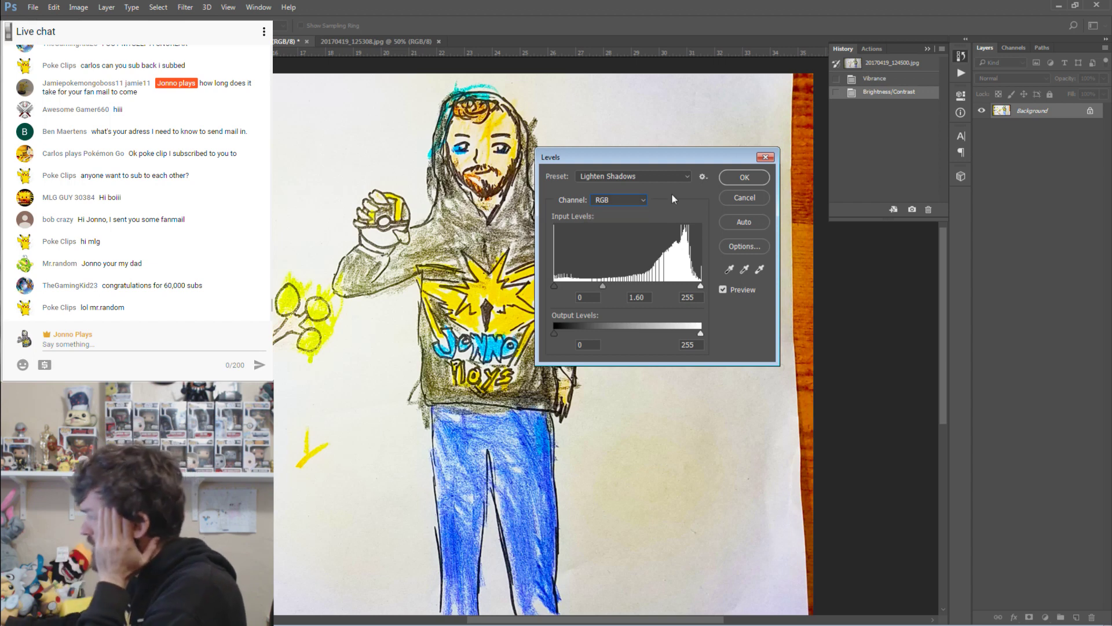
{"action": "left_click", "coordinate": [608, 200]}
{"action": "left_click", "coordinate": [609, 195]}
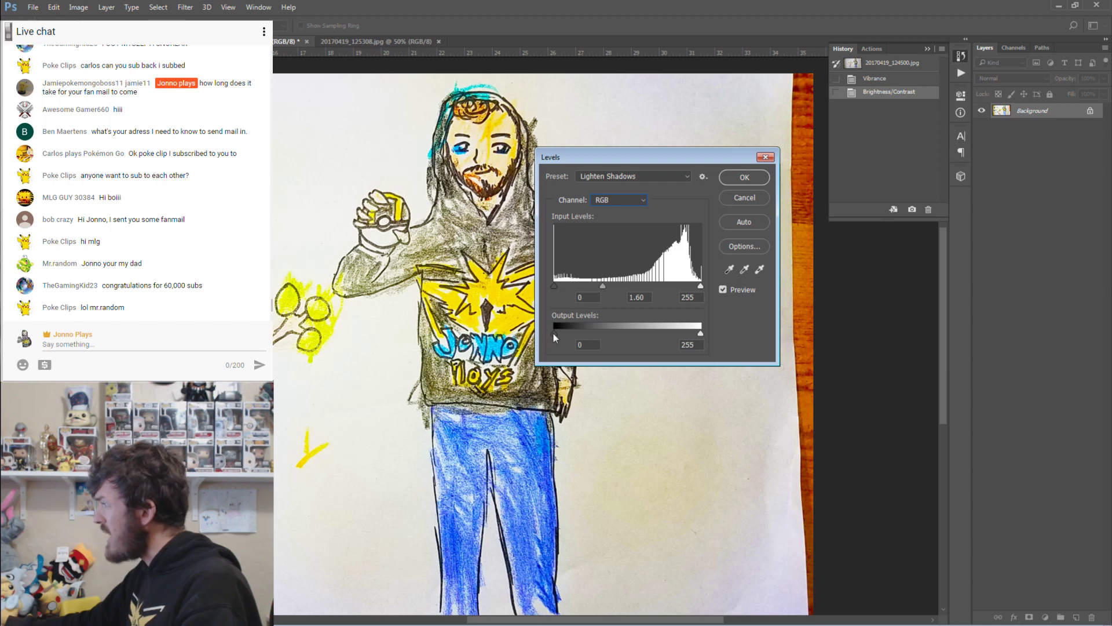
{"action": "left_click", "coordinate": [602, 179]}
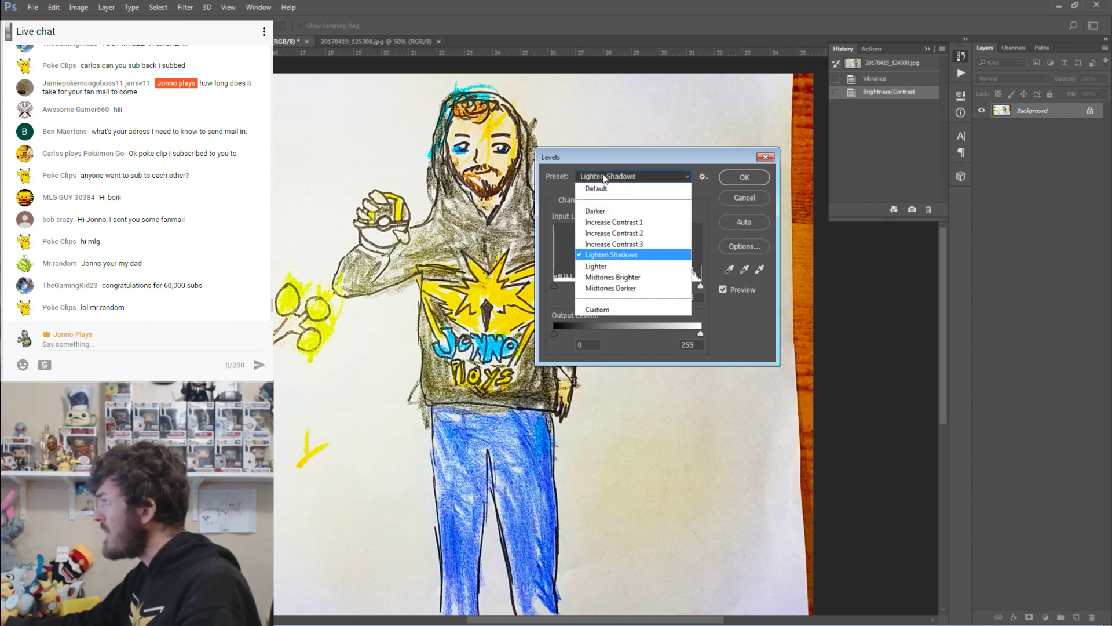
{"action": "left_click", "coordinate": [606, 188]}
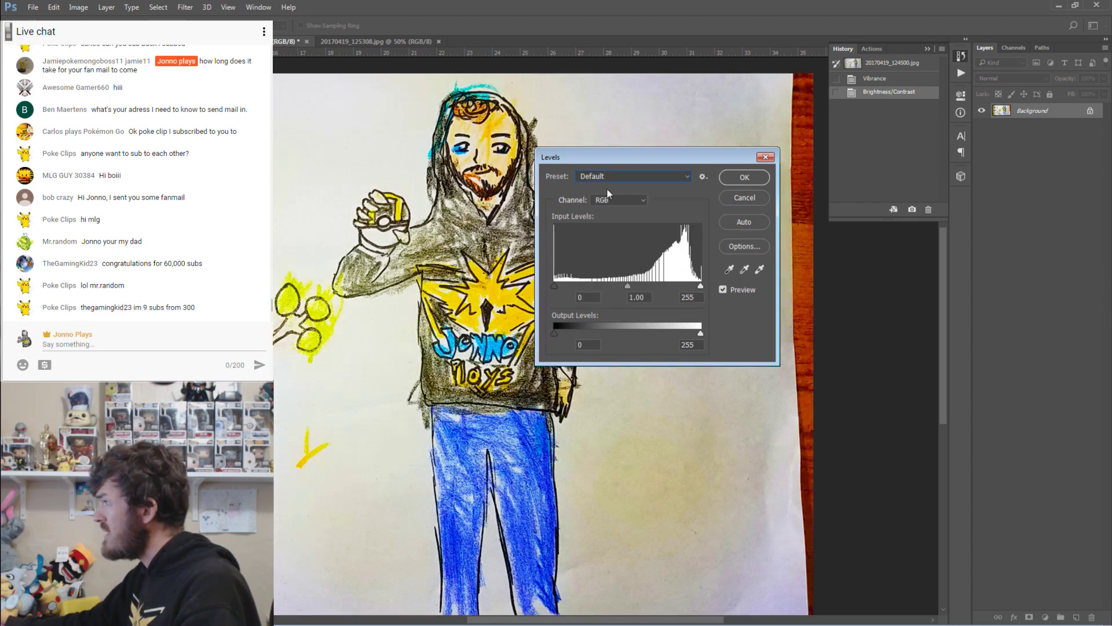
Preview Lighter, Increase Contrast 1 and 2, Lighten Shadows, Midtones Brighter, then apply Midtones Darker.
{"action": "left_click", "coordinate": [606, 179]}
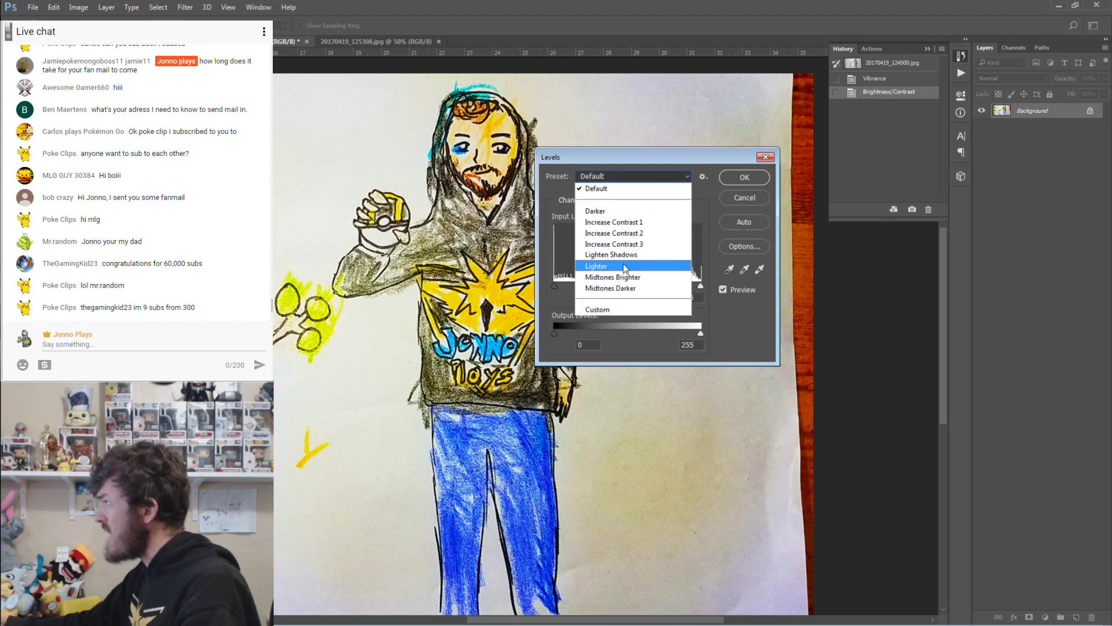
{"action": "left_click", "coordinate": [624, 266]}
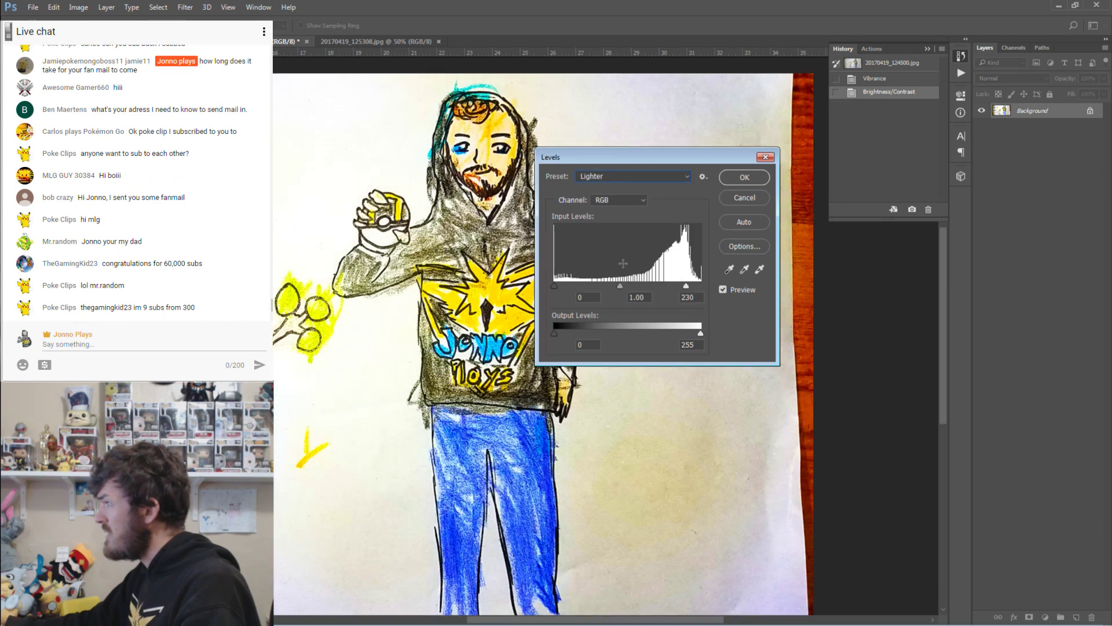
{"action": "left_click", "coordinate": [604, 179]}
{"action": "left_click", "coordinate": [606, 190]}
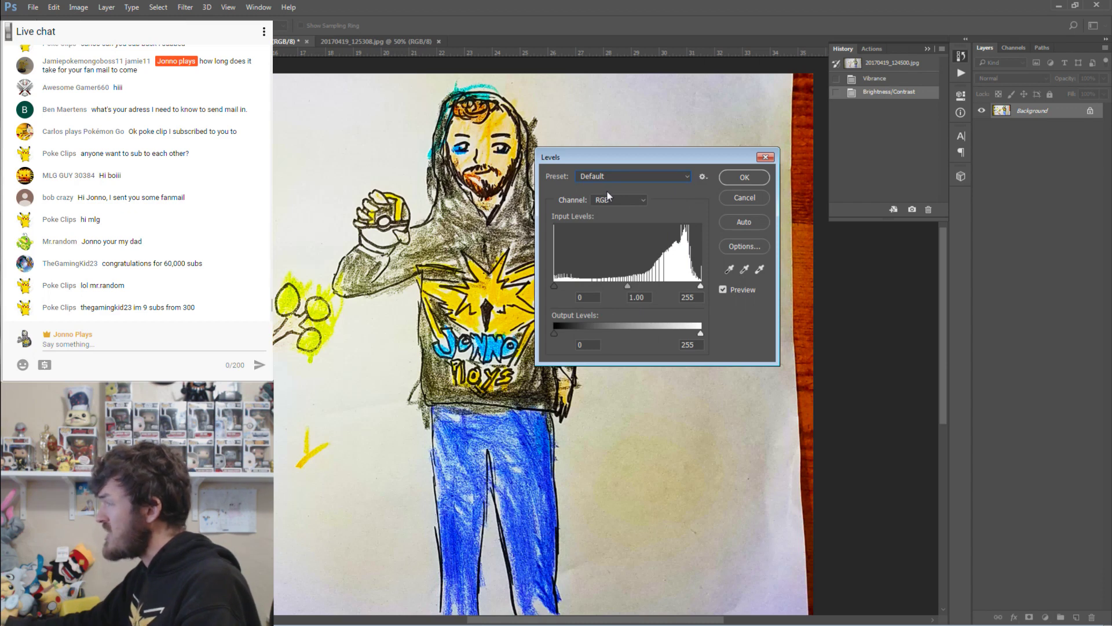
{"action": "left_click", "coordinate": [607, 169]}
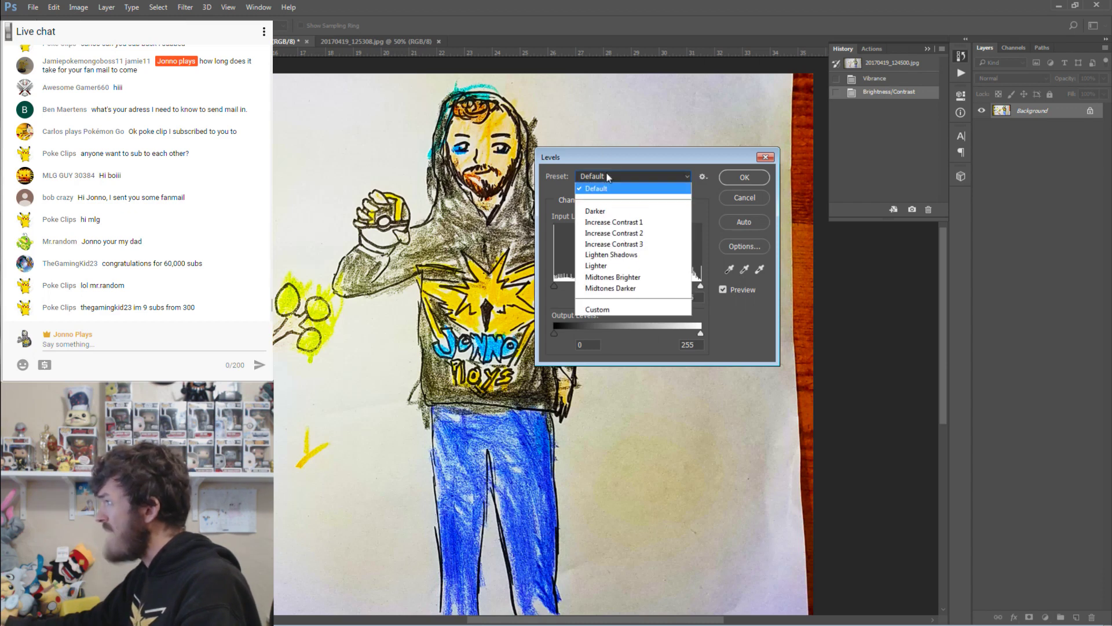
{"action": "left_click", "coordinate": [615, 223]}
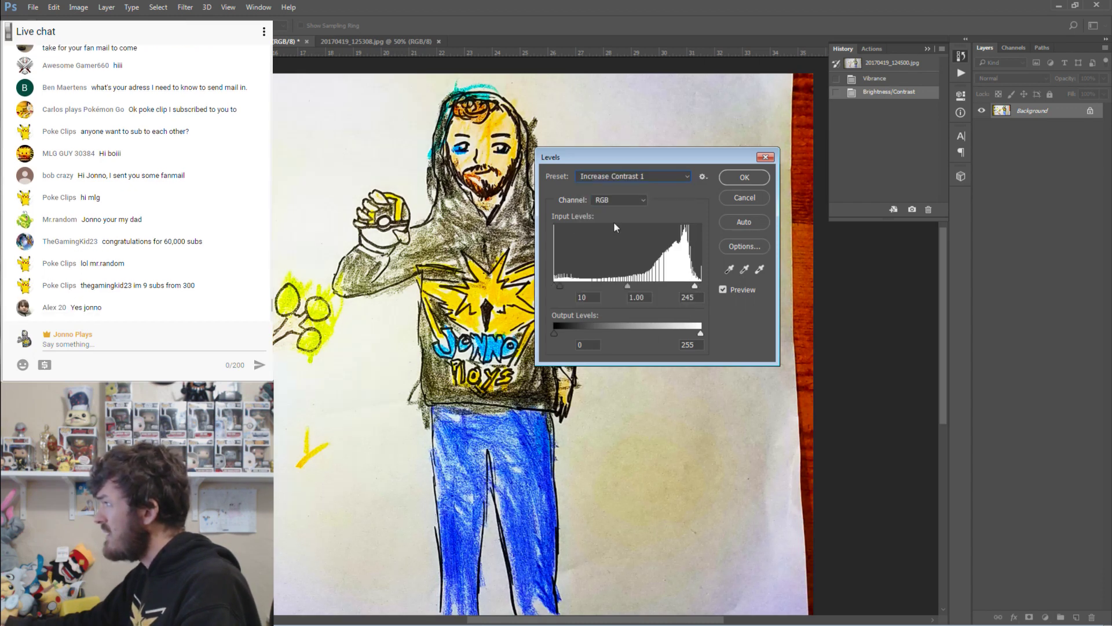
{"action": "left_click", "coordinate": [607, 180]}
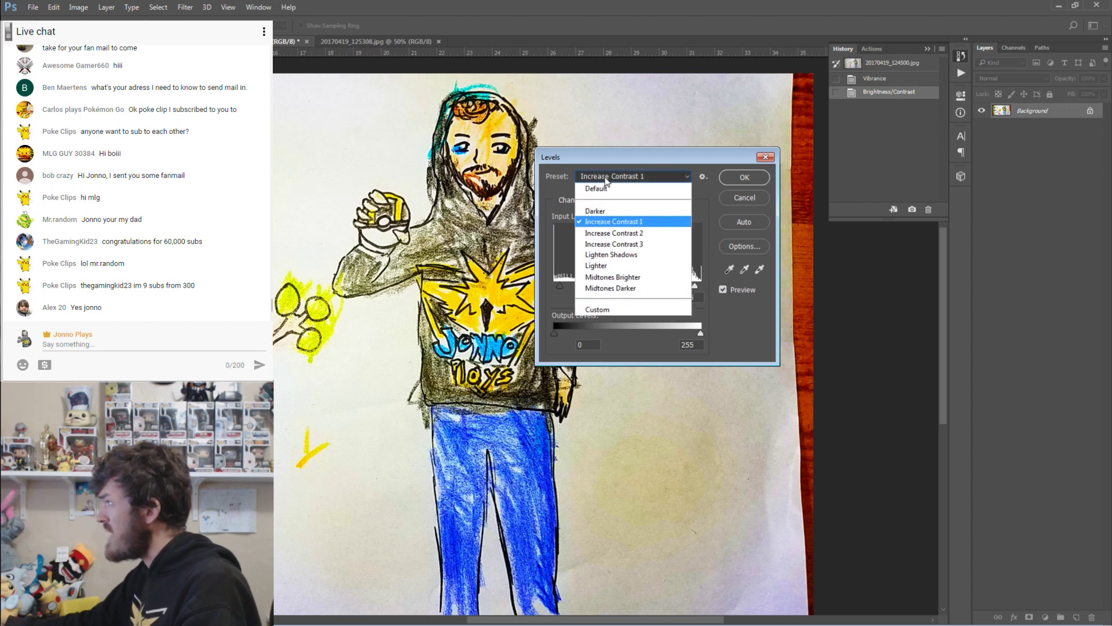
{"action": "left_click", "coordinate": [618, 233]}
{"action": "left_click", "coordinate": [611, 178]}
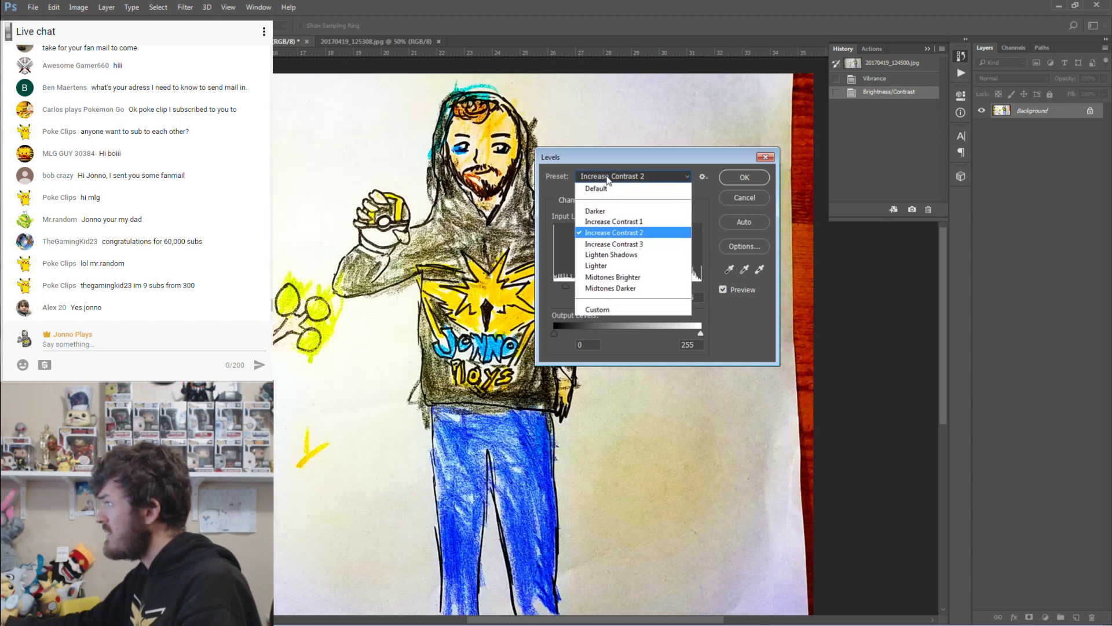
{"action": "left_click", "coordinate": [608, 256]}
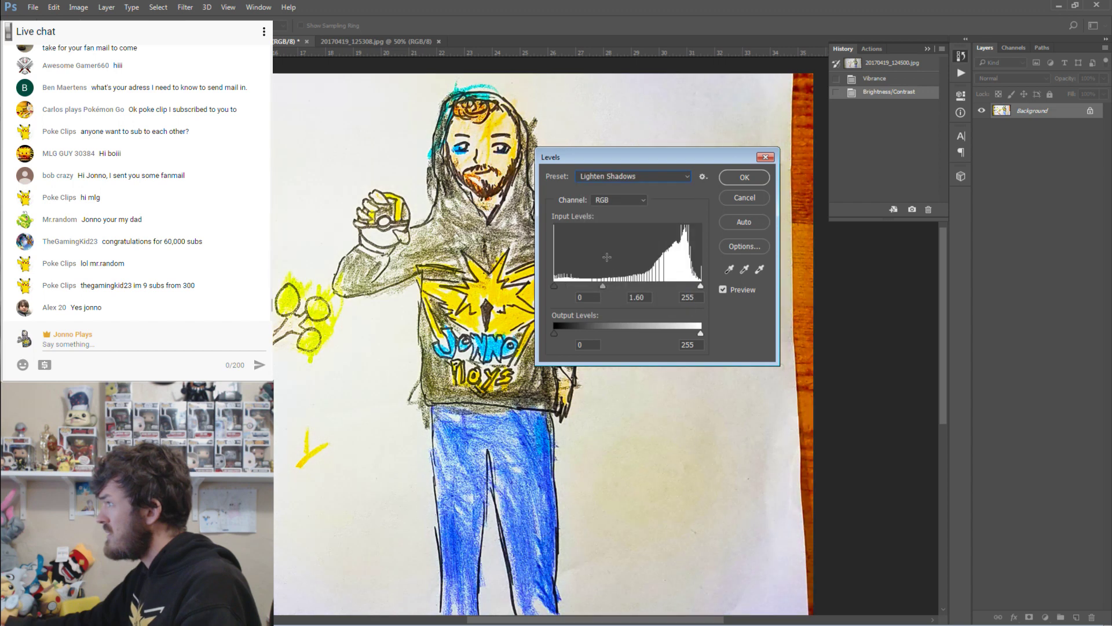
{"action": "left_click", "coordinate": [601, 178]}
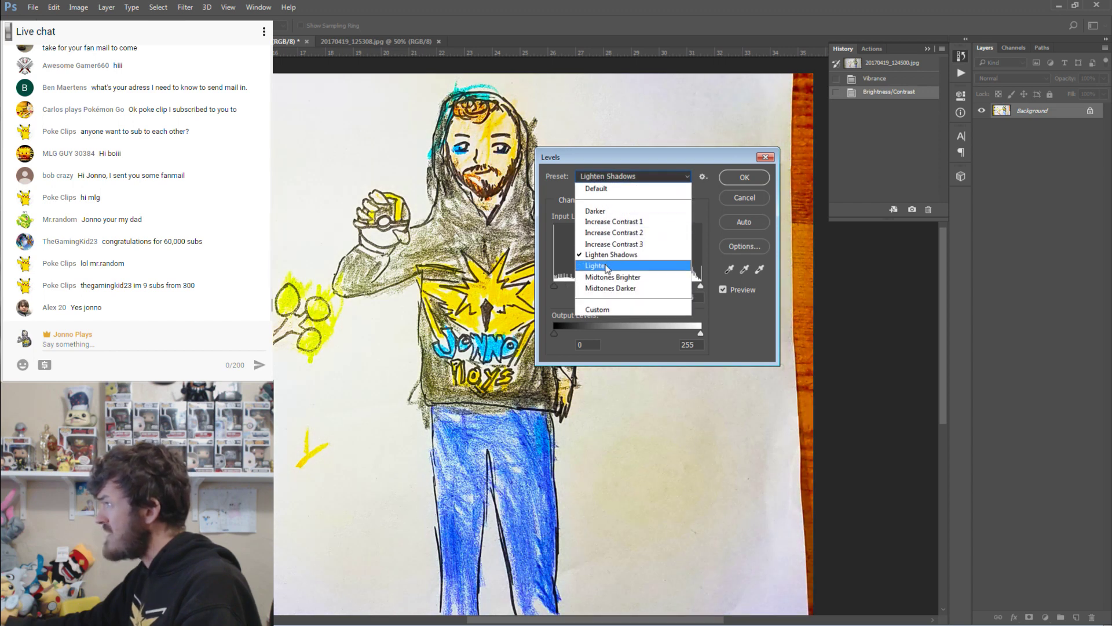
{"action": "left_click", "coordinate": [609, 276]}
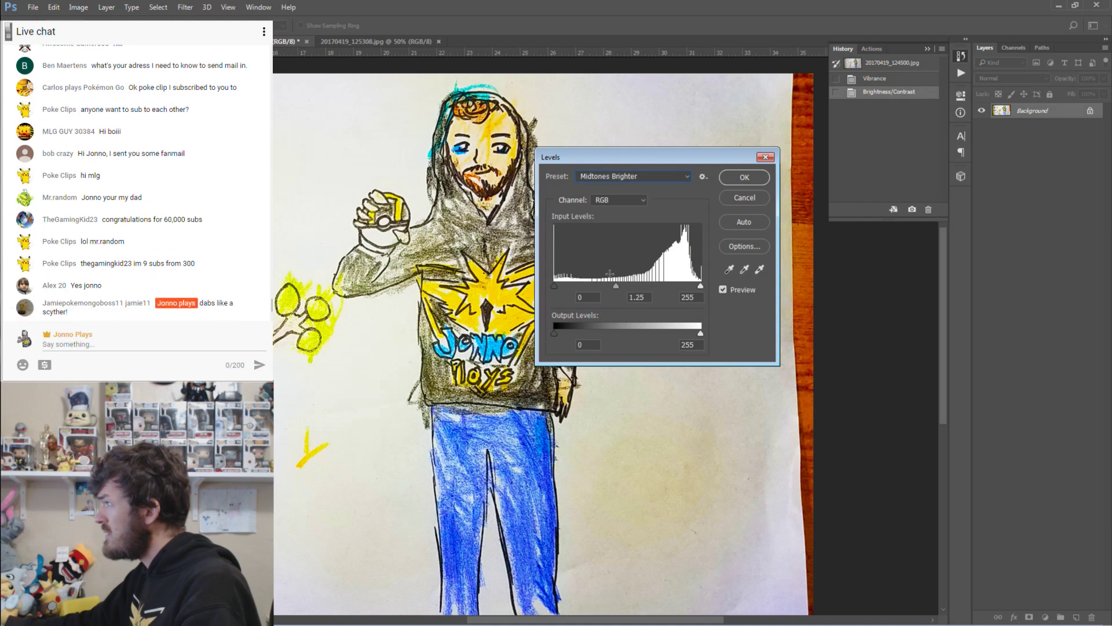
{"action": "left_click", "coordinate": [596, 176]}
{"action": "left_click", "coordinate": [605, 288]}
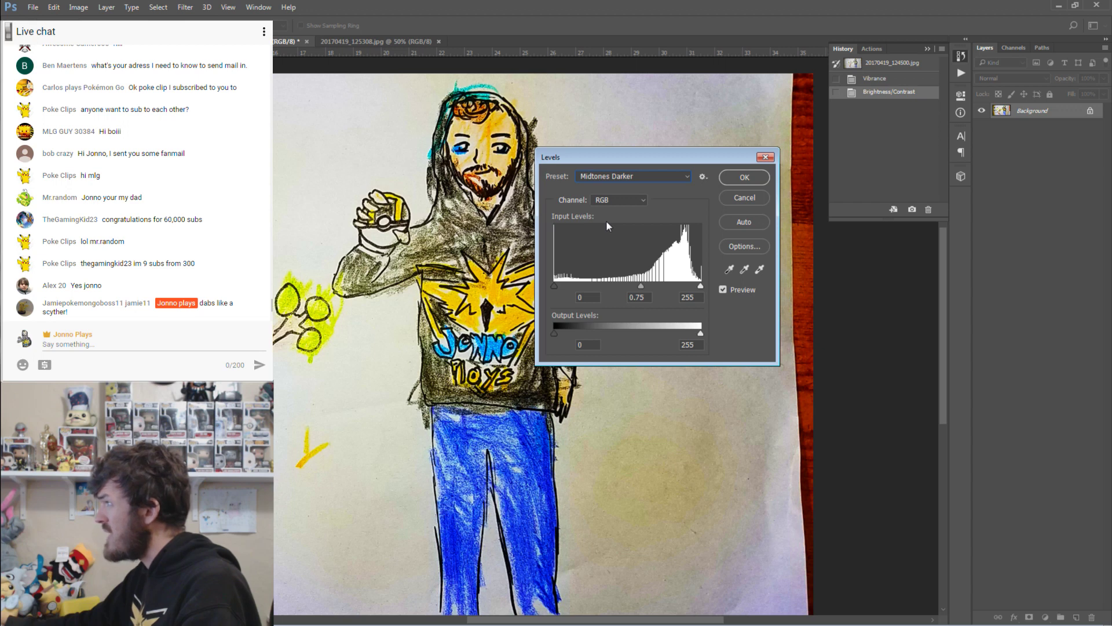
{"action": "left_click", "coordinate": [744, 177]}
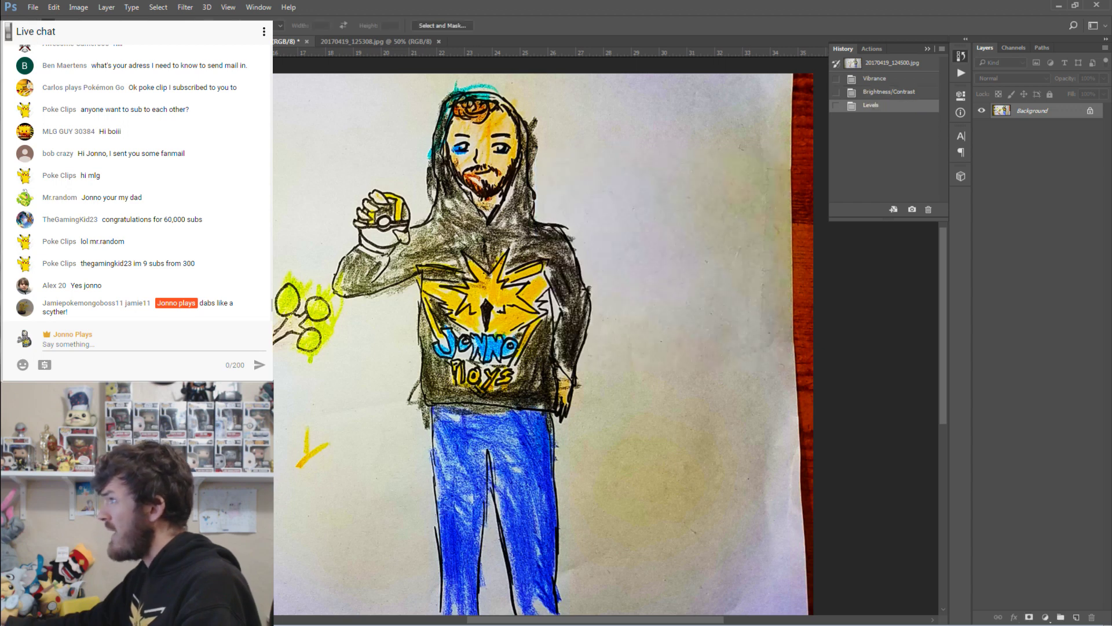
Apply a second Levels adjustment using the Lighten Shadows preset.
{"action": "left_click", "coordinate": [78, 7]}
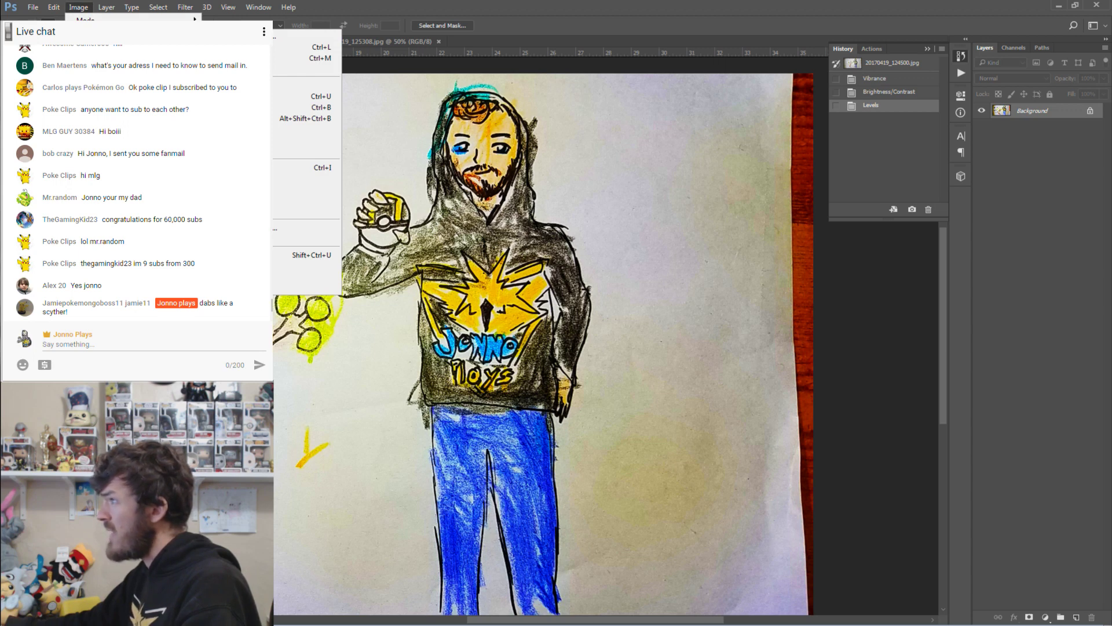
{"action": "left_click", "coordinate": [301, 47]}
{"action": "left_click", "coordinate": [633, 177]}
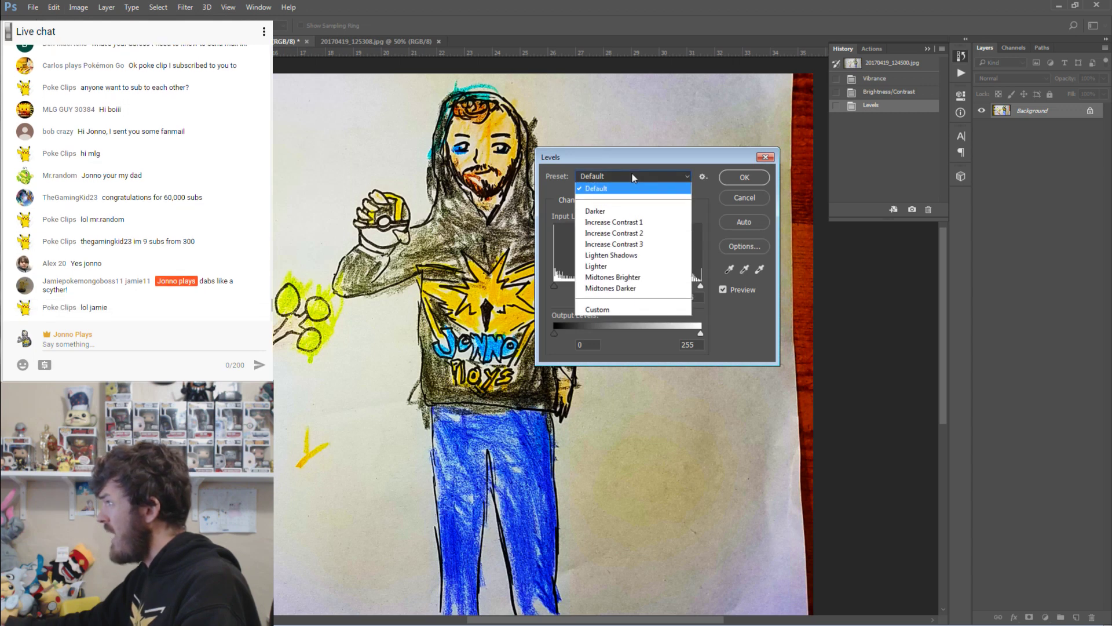
{"action": "left_click", "coordinate": [631, 264]}
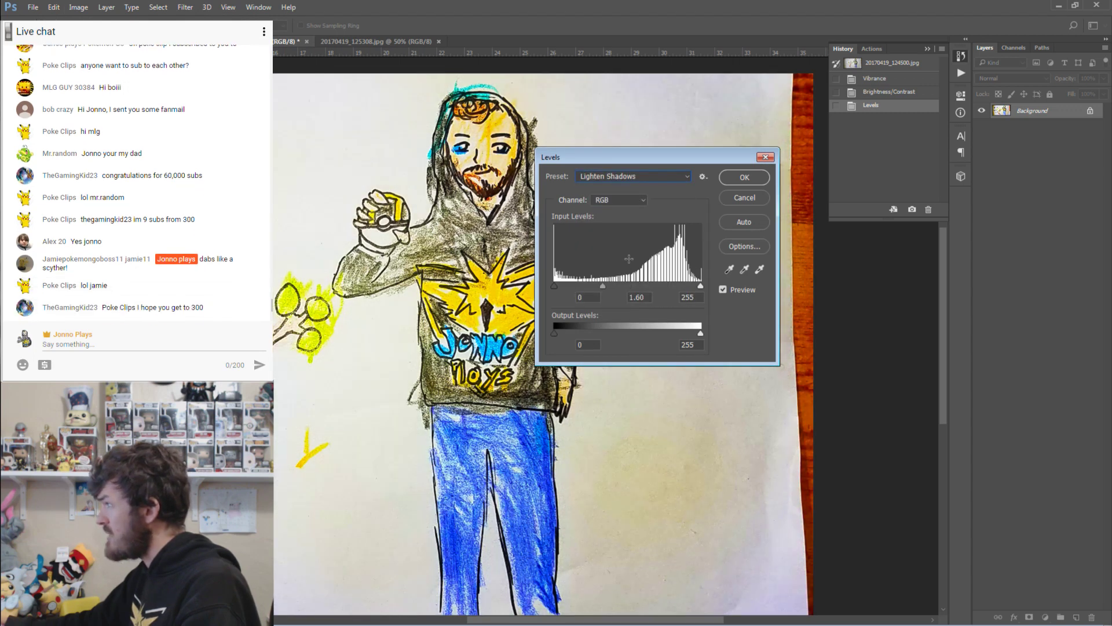
{"action": "left_click", "coordinate": [756, 179]}
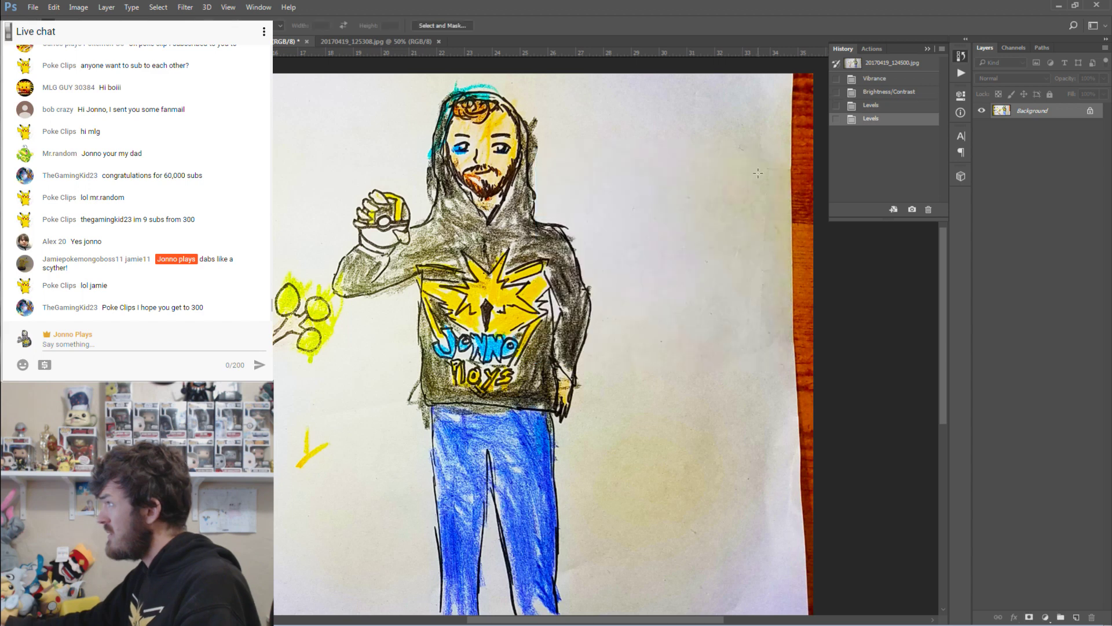
Compare the history states, then step back to the first, darker-midtones Levels adjustment.
{"action": "left_click", "coordinate": [875, 106]}
{"action": "left_click", "coordinate": [875, 93]}
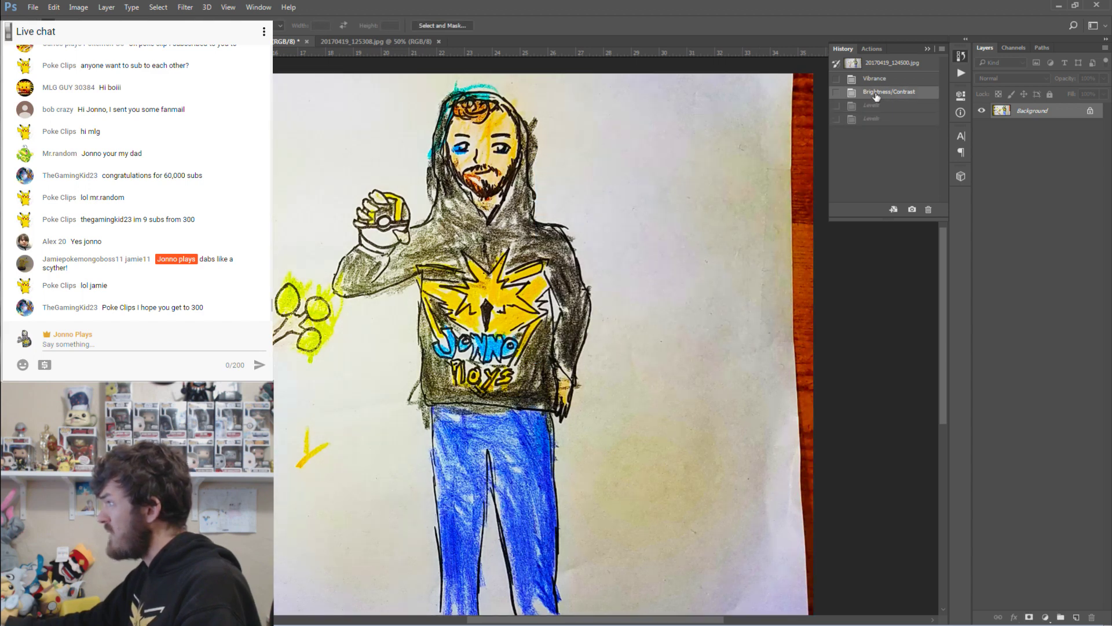
{"action": "left_click", "coordinate": [882, 123]}
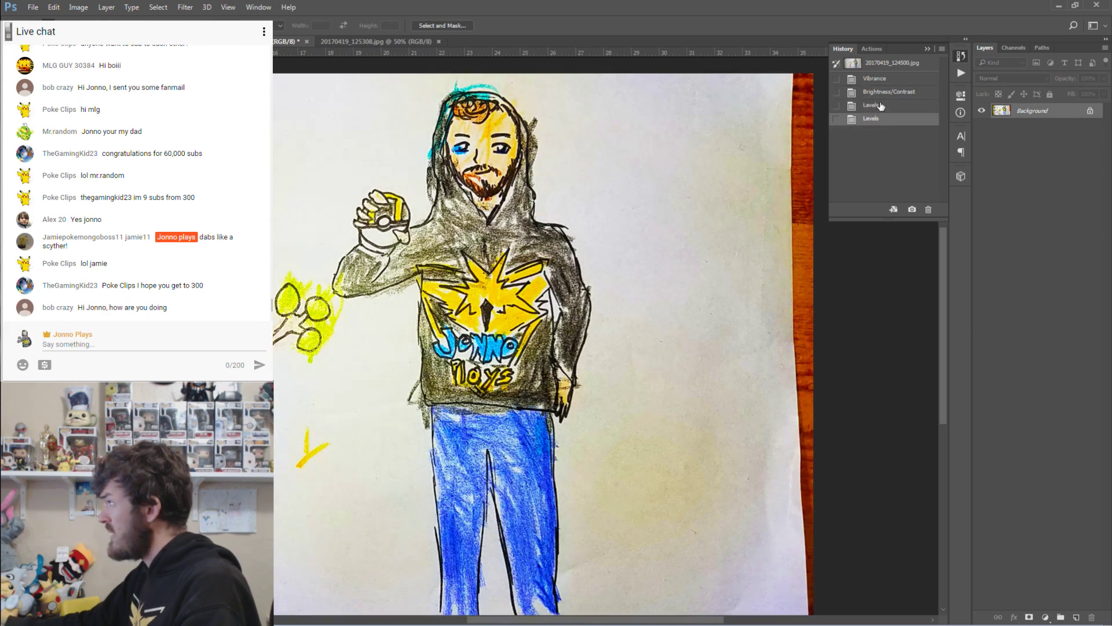
{"action": "left_click", "coordinate": [882, 96]}
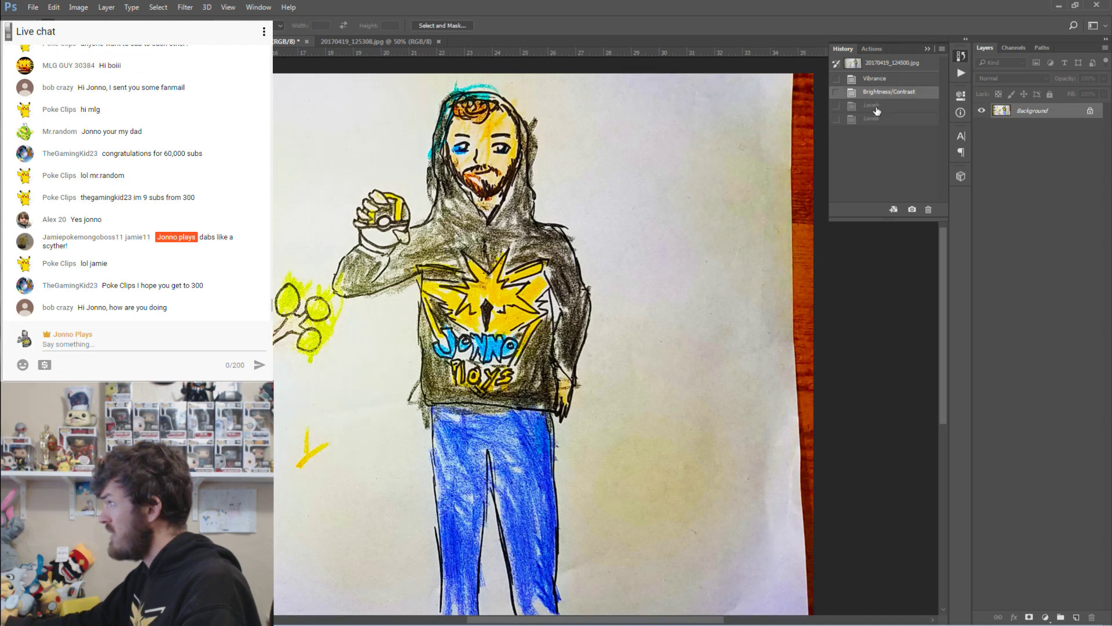
{"action": "left_click", "coordinate": [877, 122]}
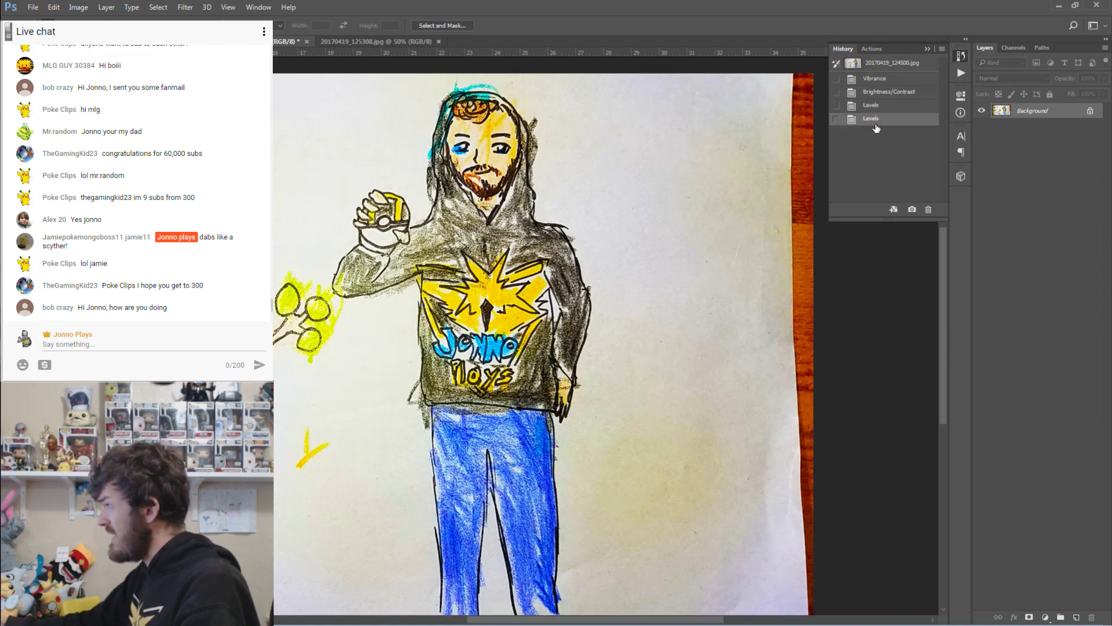
{"action": "left_click", "coordinate": [877, 94]}
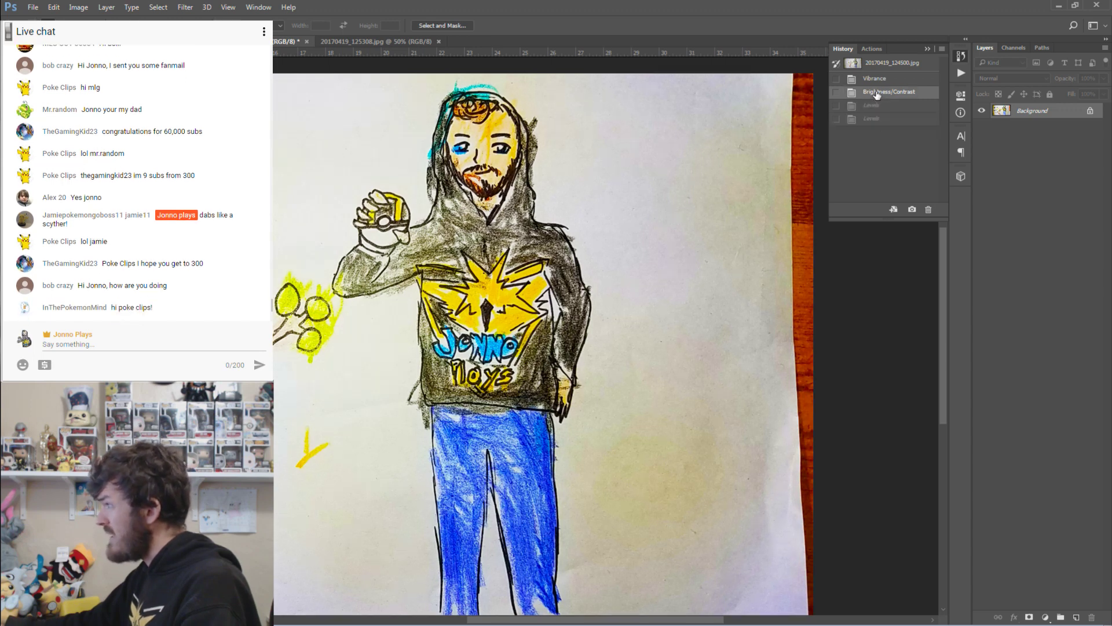
{"action": "left_click", "coordinate": [875, 108]}
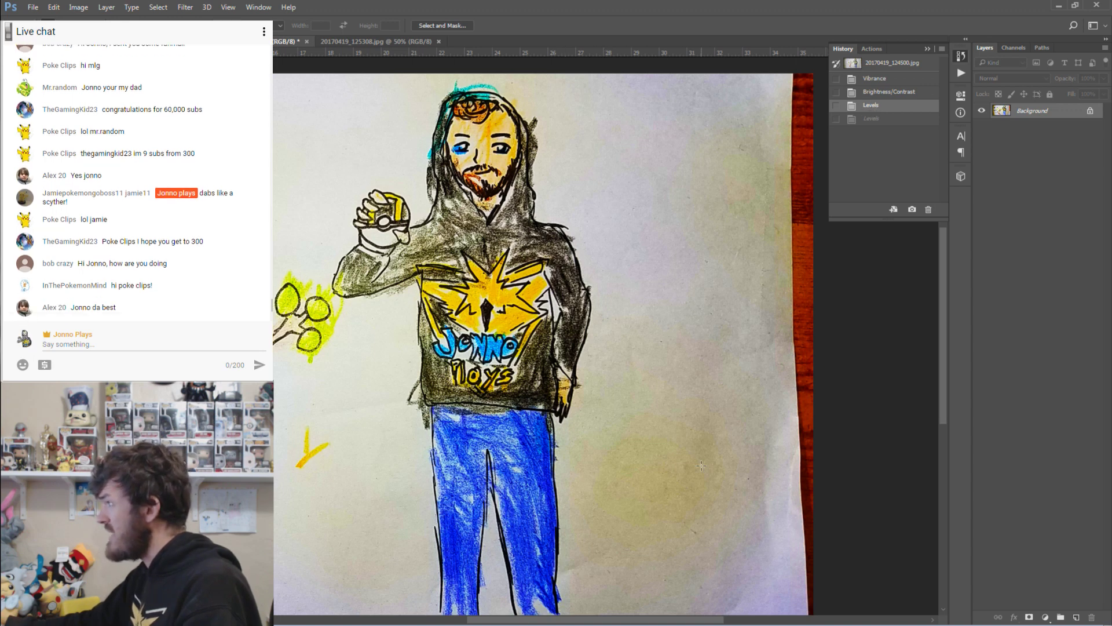
{"action": "left_click", "coordinate": [883, 119]}
{"action": "left_click", "coordinate": [880, 109]}
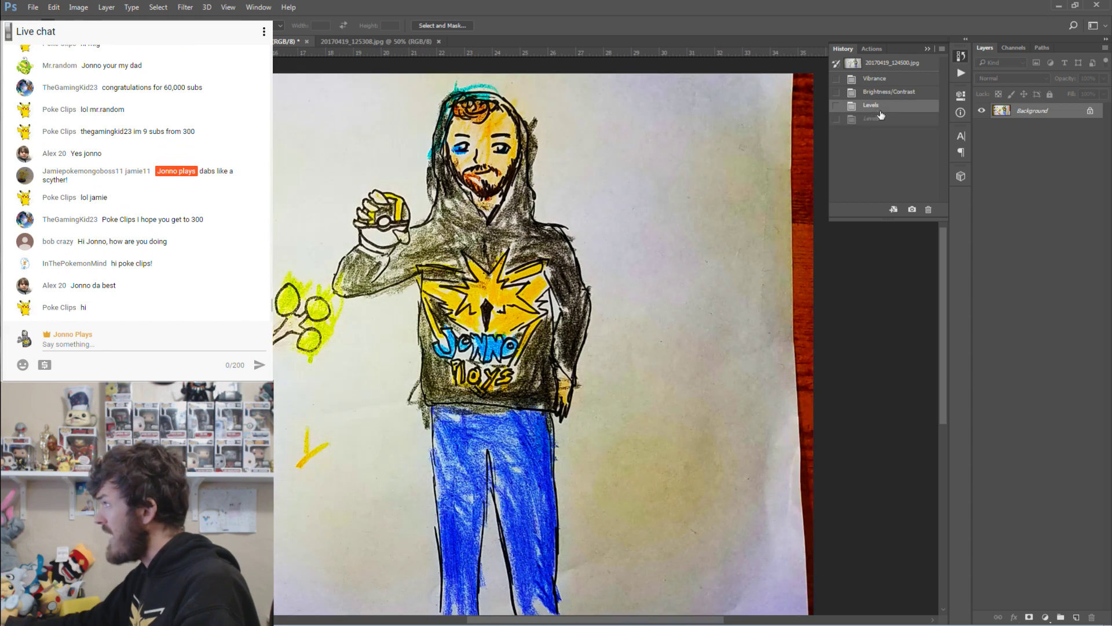
{"action": "left_click", "coordinate": [76, 8]}
{"action": "mouse_move", "coordinate": [93, 35]}
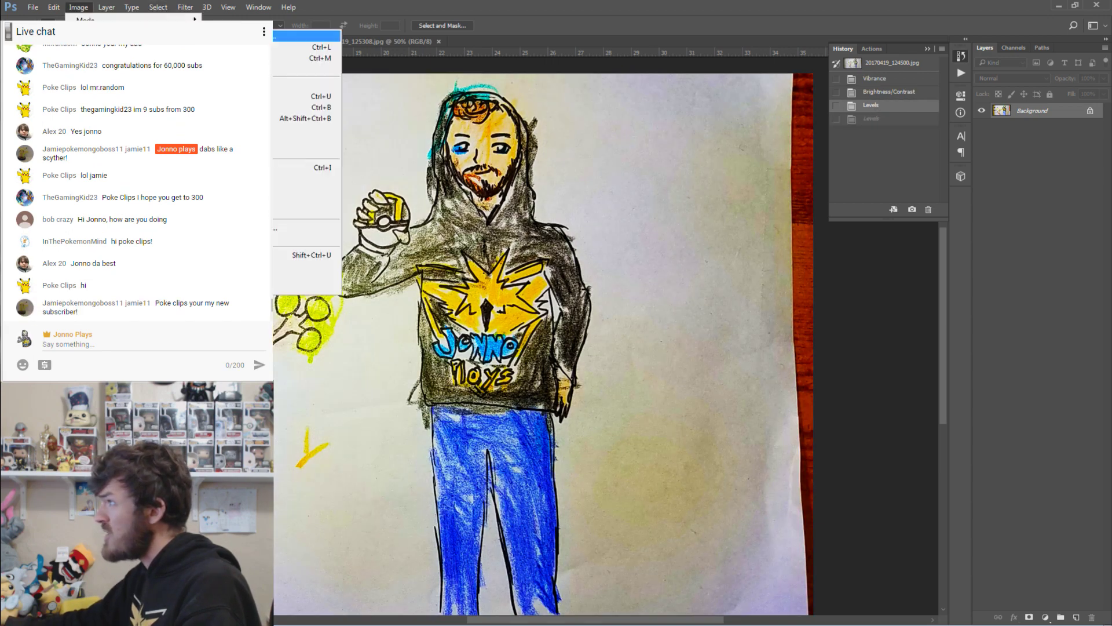
{"action": "left_click", "coordinate": [307, 35]}
{"action": "left_click_drag", "start_coordinate": [753, 277], "coordinate": [762, 279]}
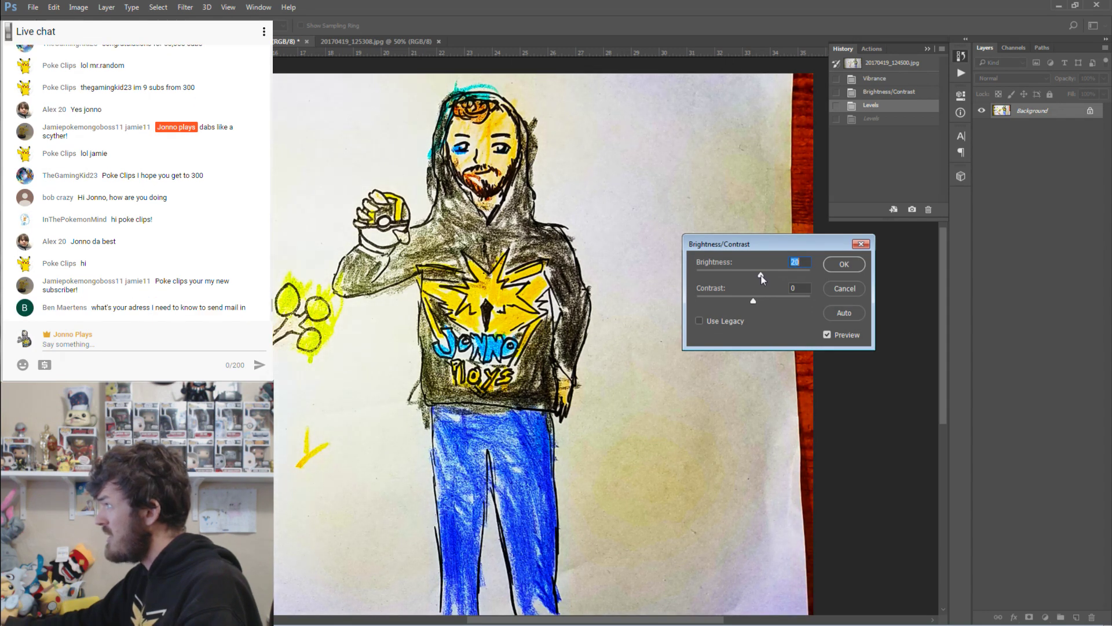
{"action": "left_click", "coordinate": [858, 265]}
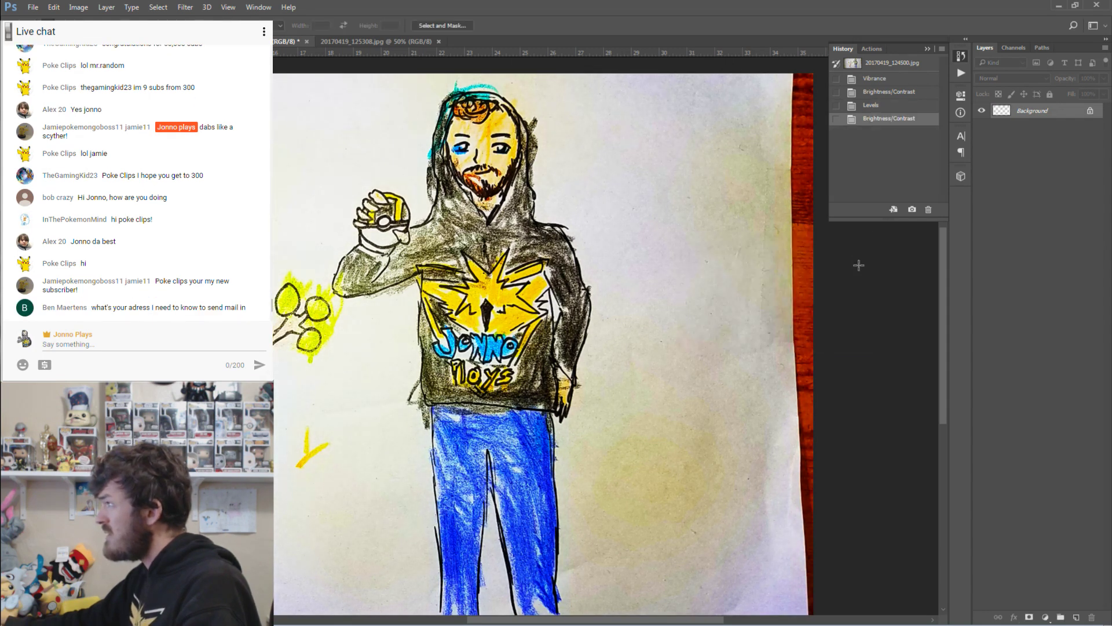
{"action": "left_click", "coordinate": [886, 93]}
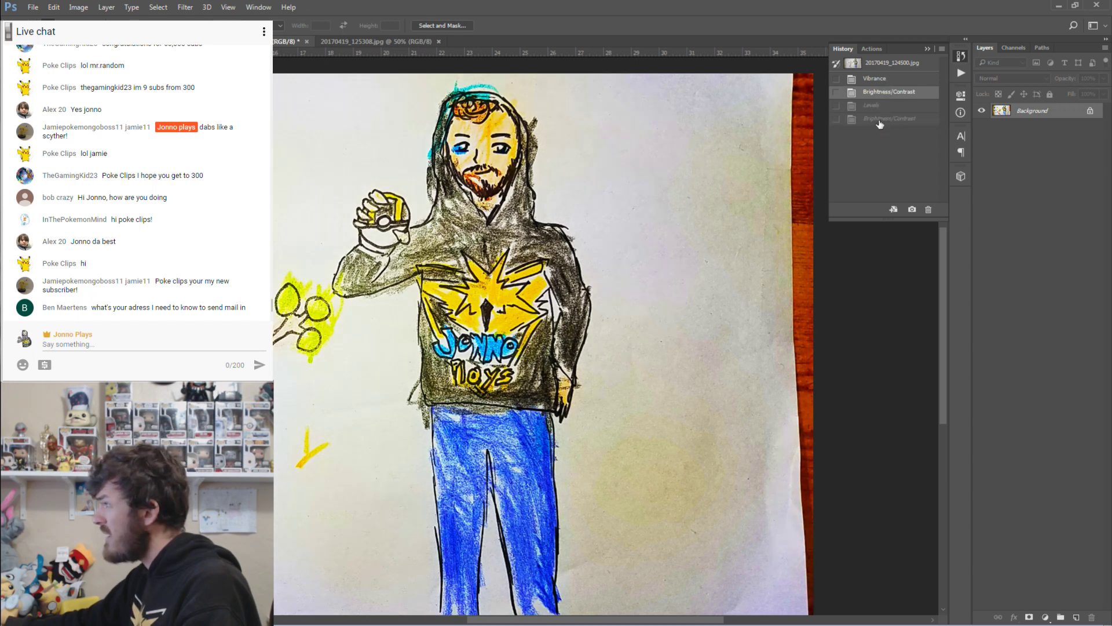
{"action": "left_click", "coordinate": [879, 119]}
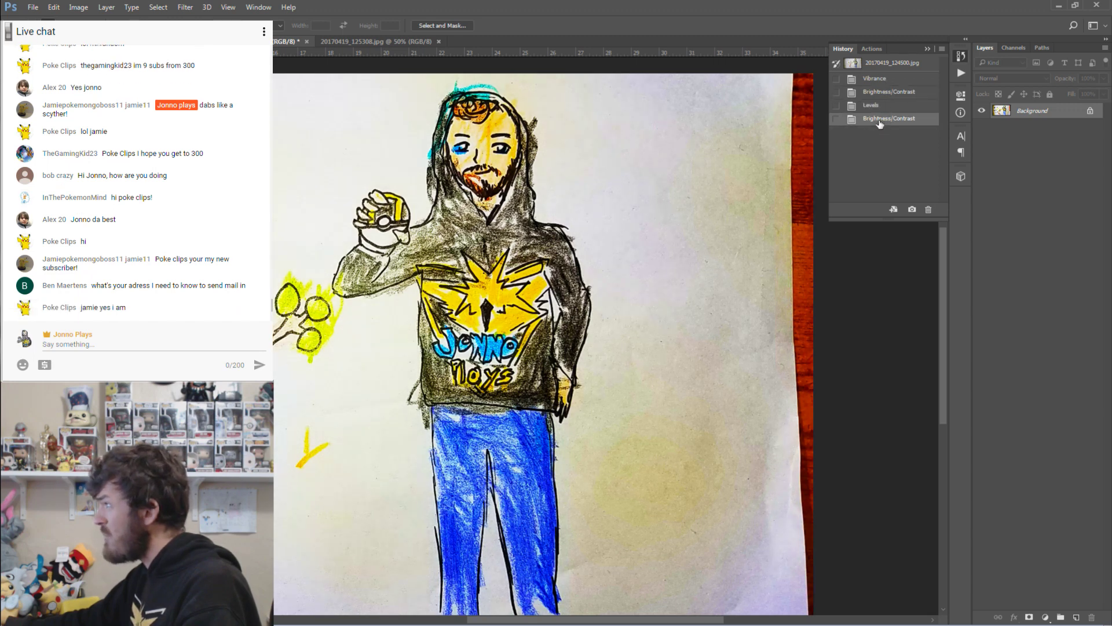
{"action": "left_click", "coordinate": [882, 94]}
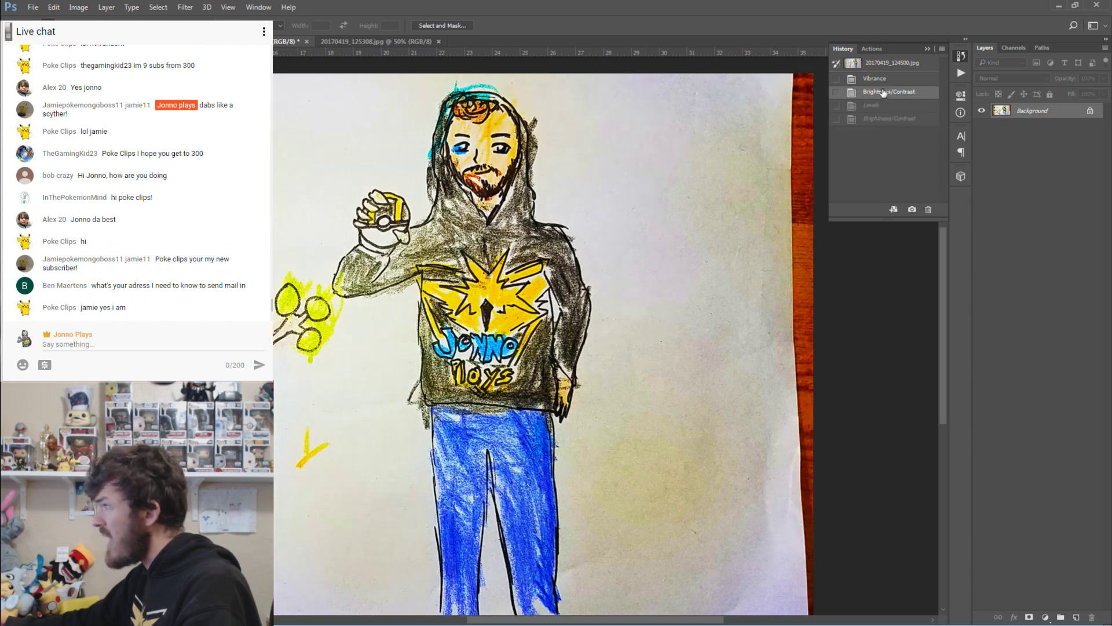
{"action": "left_click", "coordinate": [881, 121]}
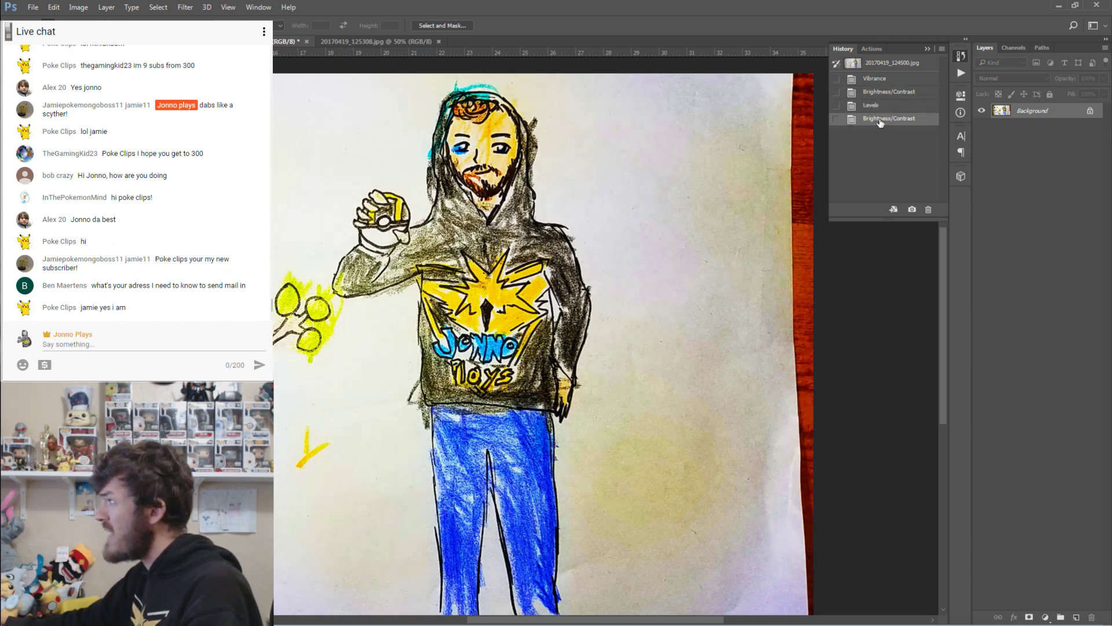
{"action": "left_click", "coordinate": [888, 93]}
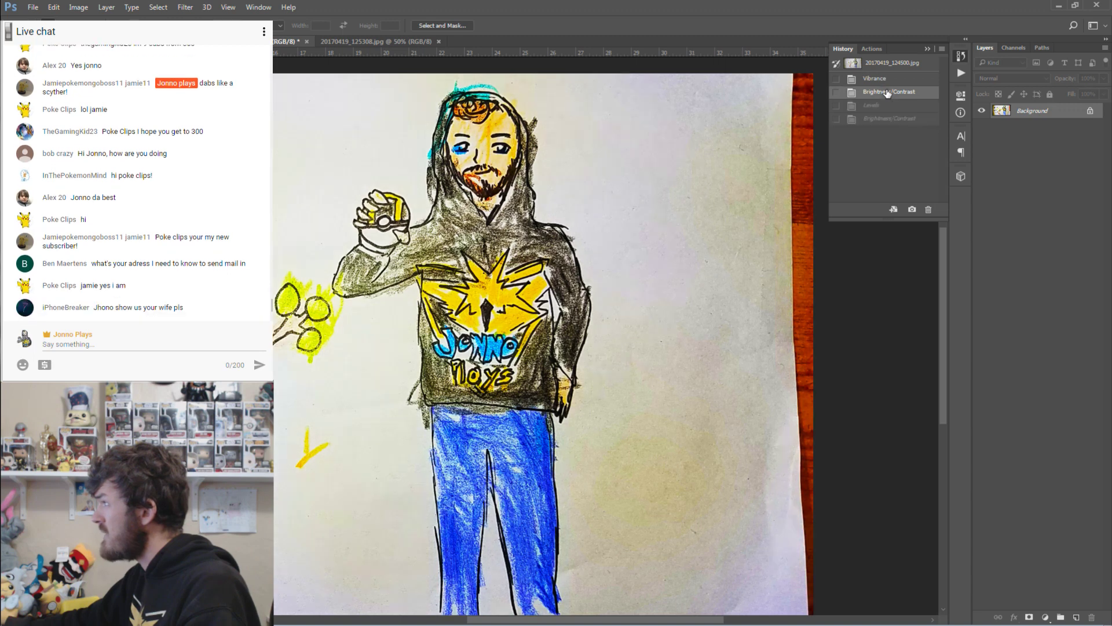
{"action": "left_click", "coordinate": [891, 120]}
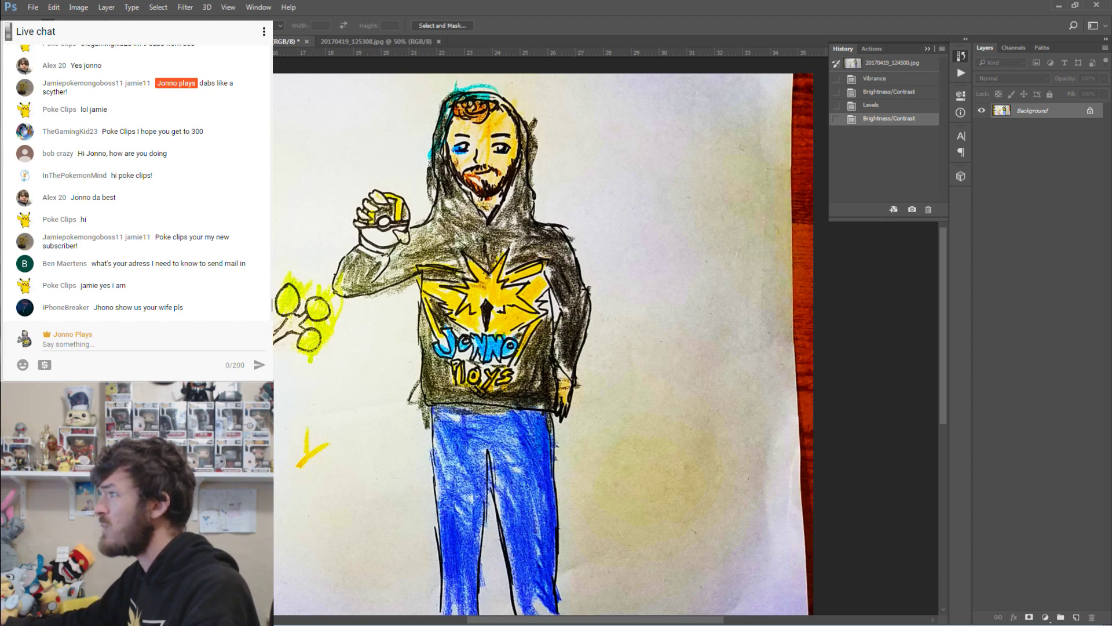
{"action": "key", "text": "z"}
Zoom in on the man, then zoom out and slightly back in until both figures fit the window.
{"action": "left_click", "coordinate": [487, 330]}
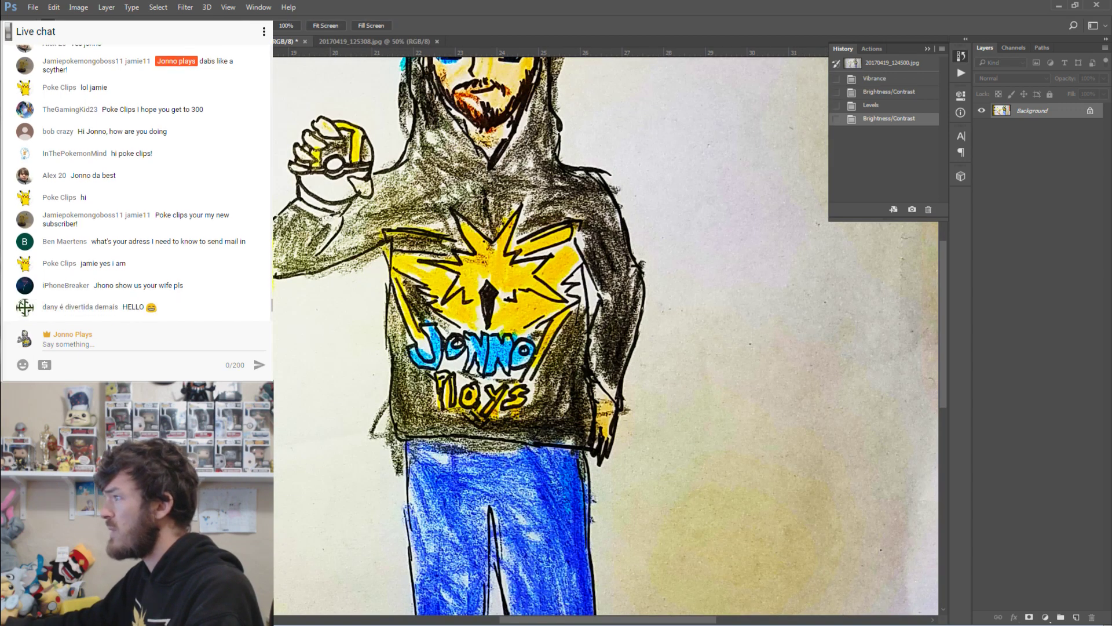
{"action": "left_click_drag", "start_coordinate": [274, 324], "coordinate": [212, 325]}
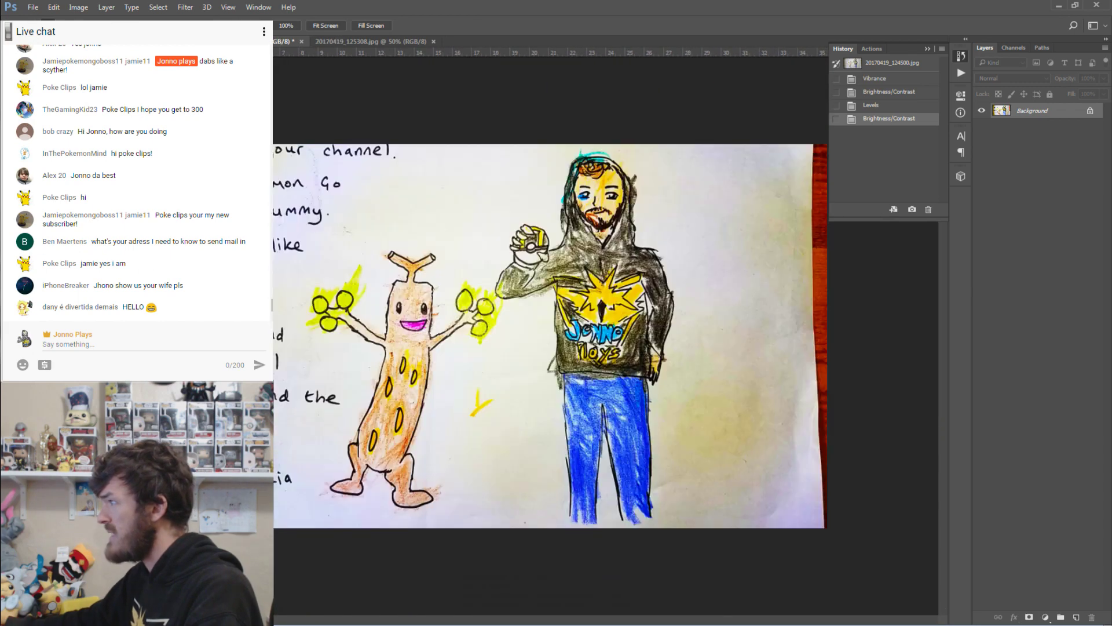
{"action": "left_click_drag", "start_coordinate": [417, 287], "coordinate": [431, 297]}
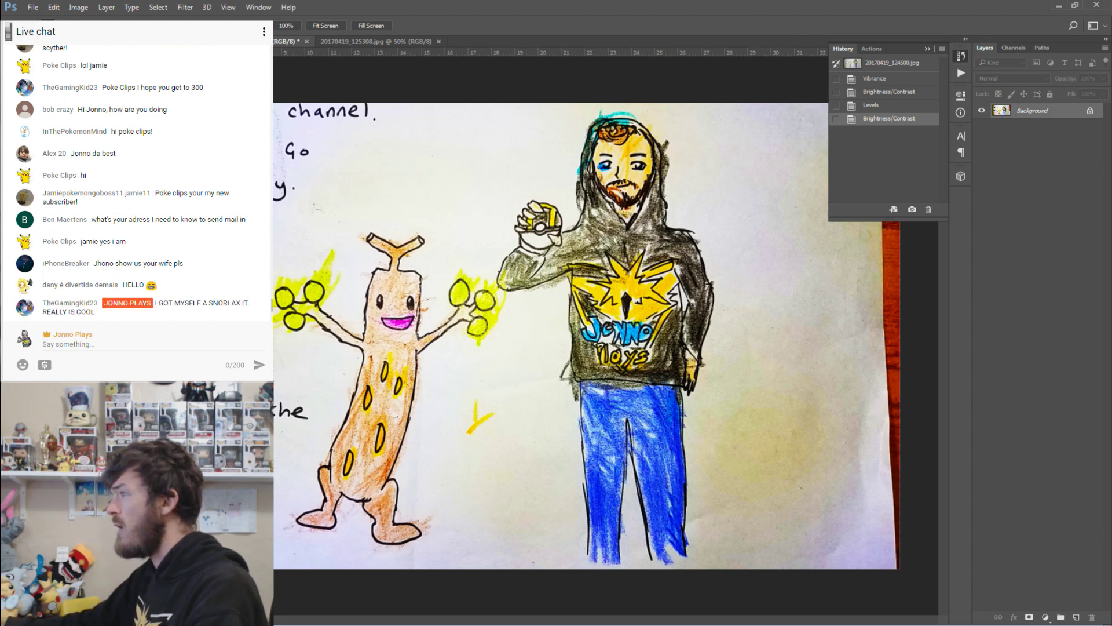
Magic Wand the paper right of the man, convert Background to a layer, and delete the paper.
{"action": "key", "text": "w"}
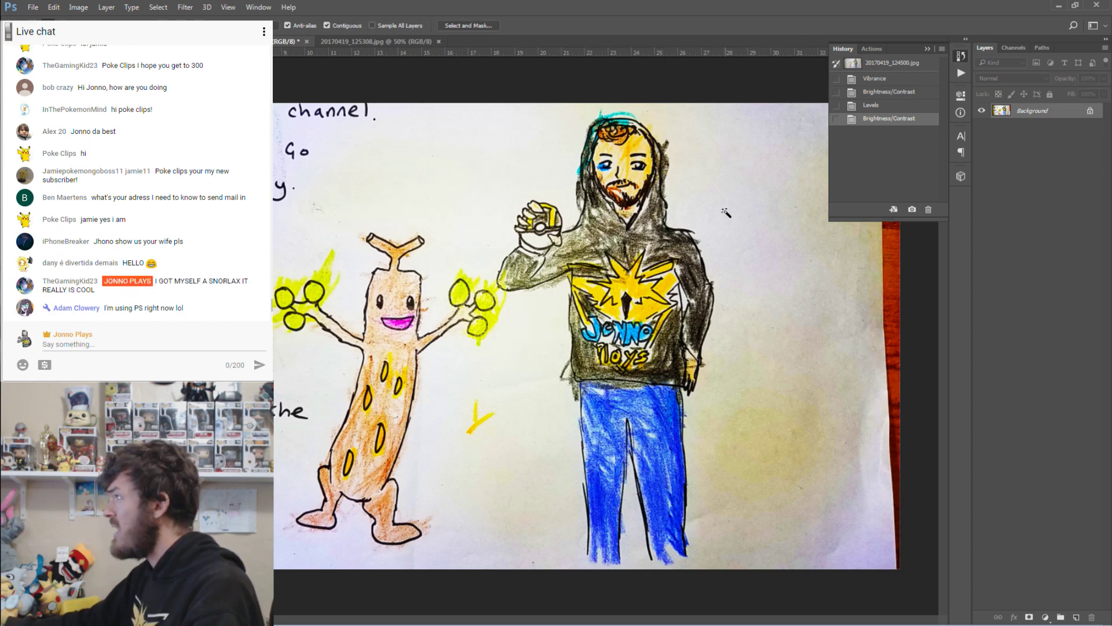
{"action": "left_click", "coordinate": [728, 217]}
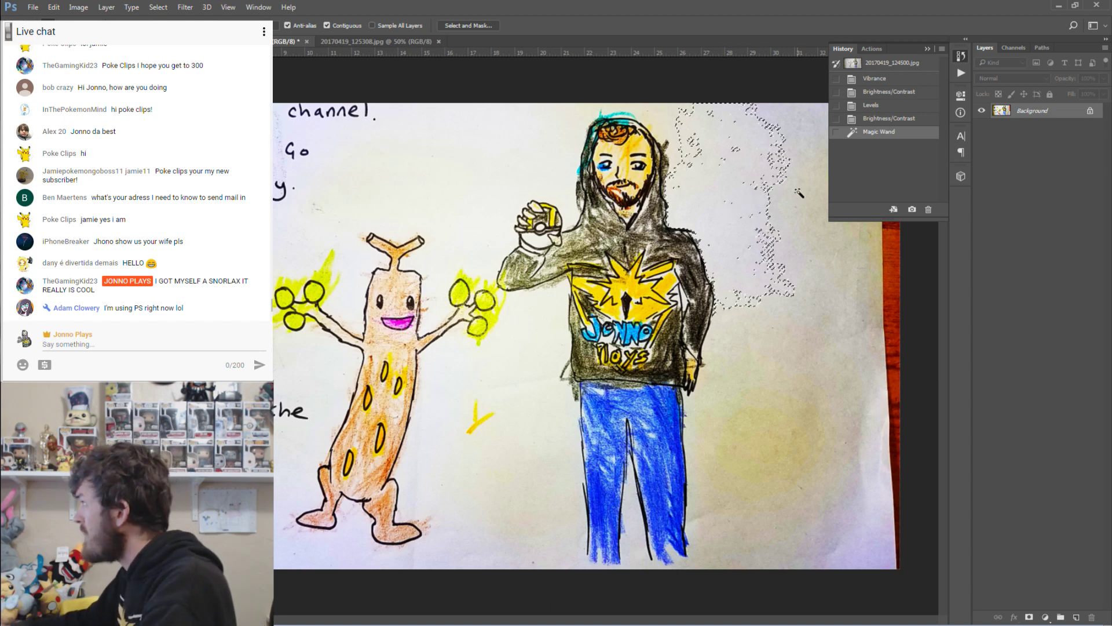
{"action": "right_click", "coordinate": [1000, 111]}
{"action": "left_click", "coordinate": [993, 118]}
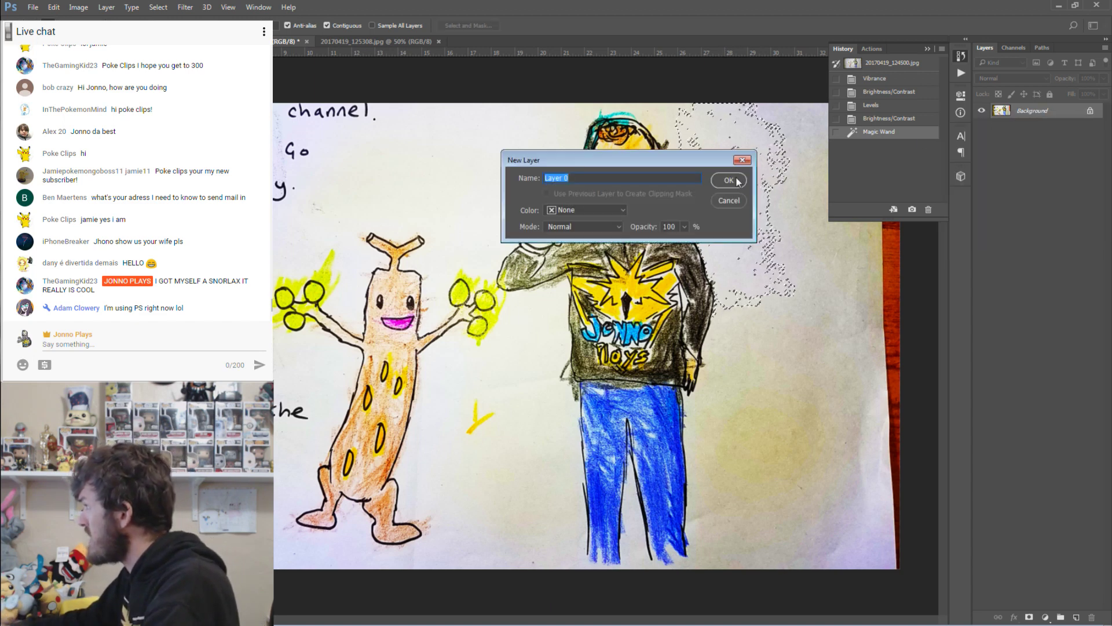
{"action": "key", "text": "Return"}
{"action": "key", "text": "Delete"}
Erase the white paper patches around the man's head and hair.
{"action": "left_click", "coordinate": [675, 137]}
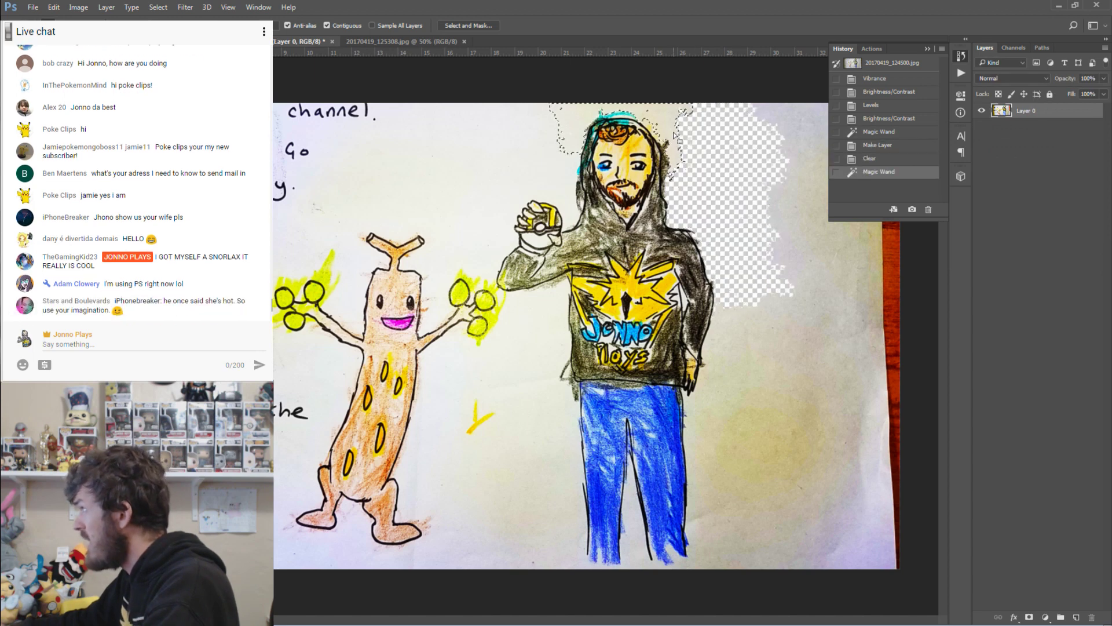
{"action": "key", "text": "Delete"}
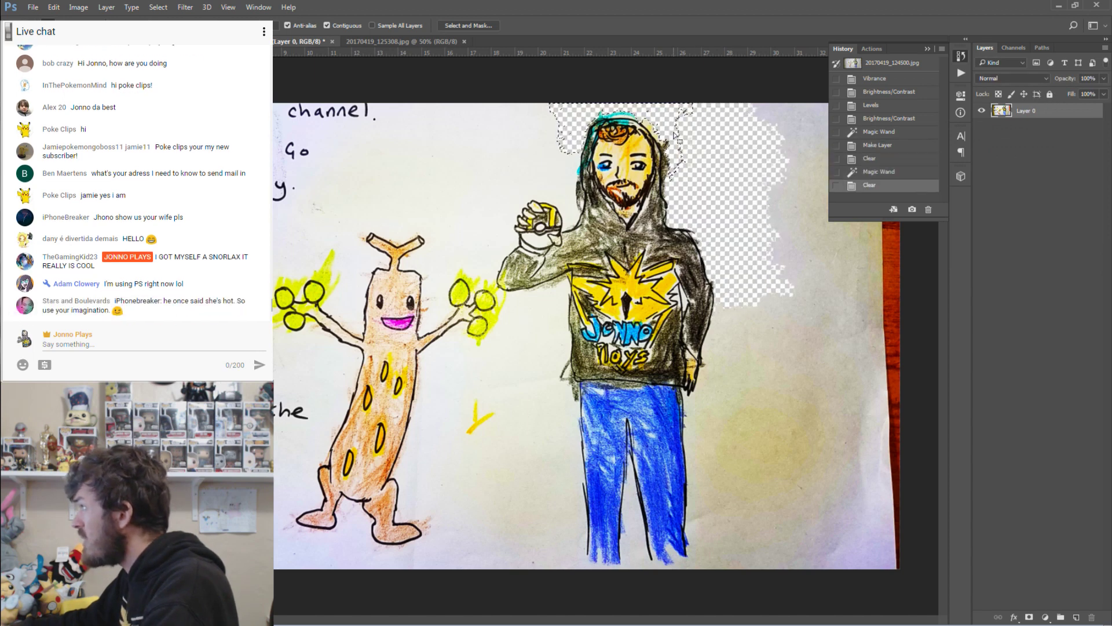
{"action": "left_click", "coordinate": [689, 143]}
{"action": "key", "text": "Delete"}
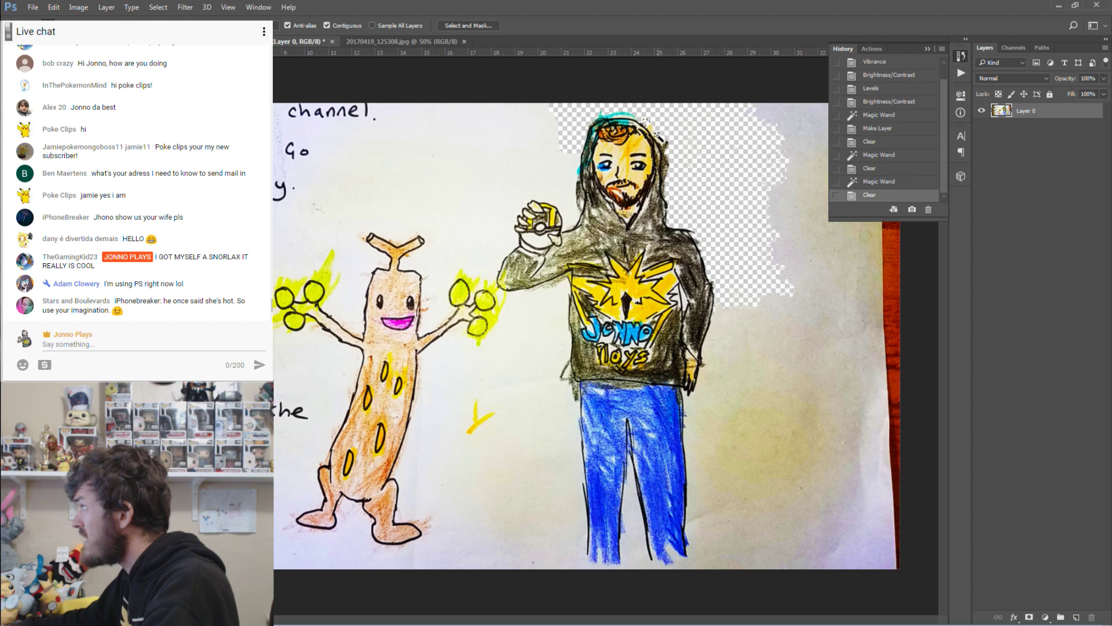
{"action": "left_click", "coordinate": [661, 137]}
{"action": "key", "text": "Delete"}
{"action": "left_click", "coordinate": [653, 133]}
{"action": "key", "text": "Delete"}
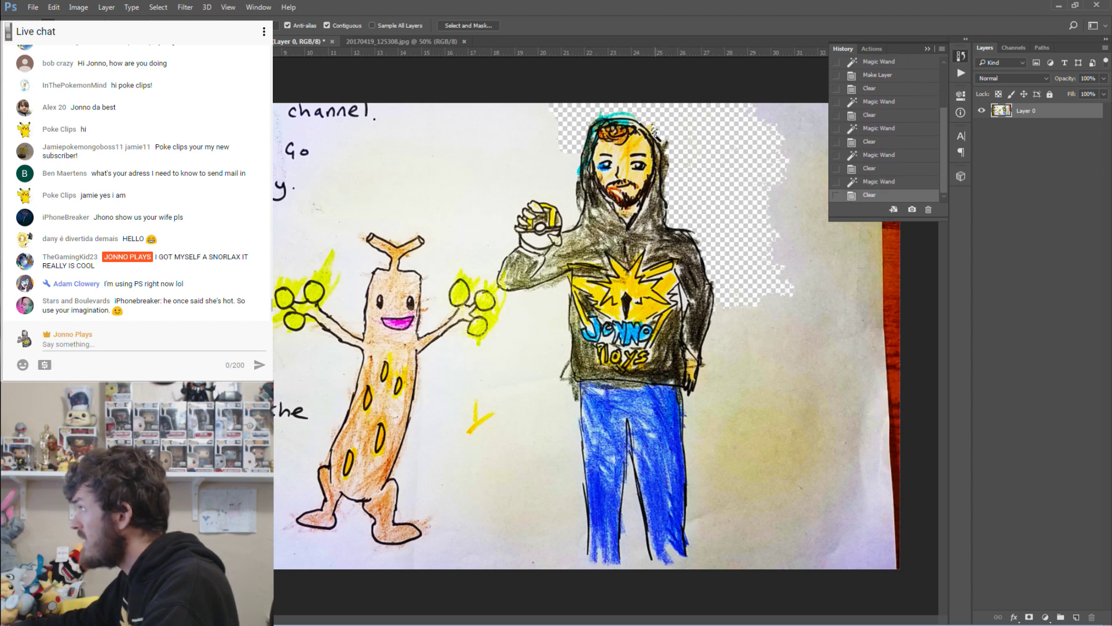
{"action": "left_click", "coordinate": [651, 128]}
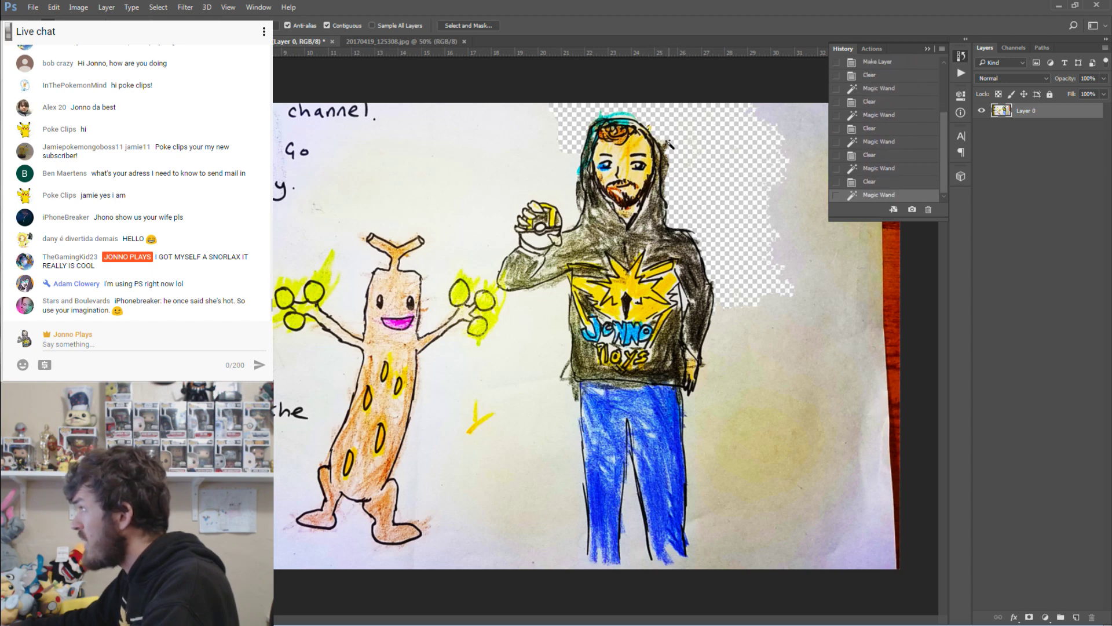
Erase the paper beside the tree Pokémon, between the two figures and along the bottom.
{"action": "left_click", "coordinate": [547, 164]}
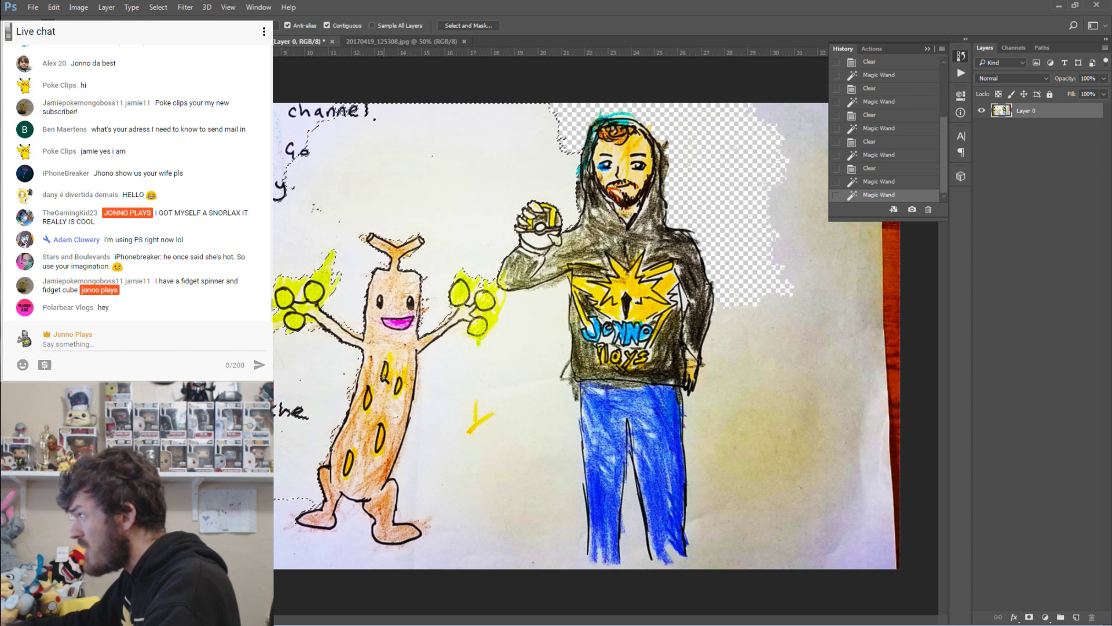
{"action": "key", "text": "Delete"}
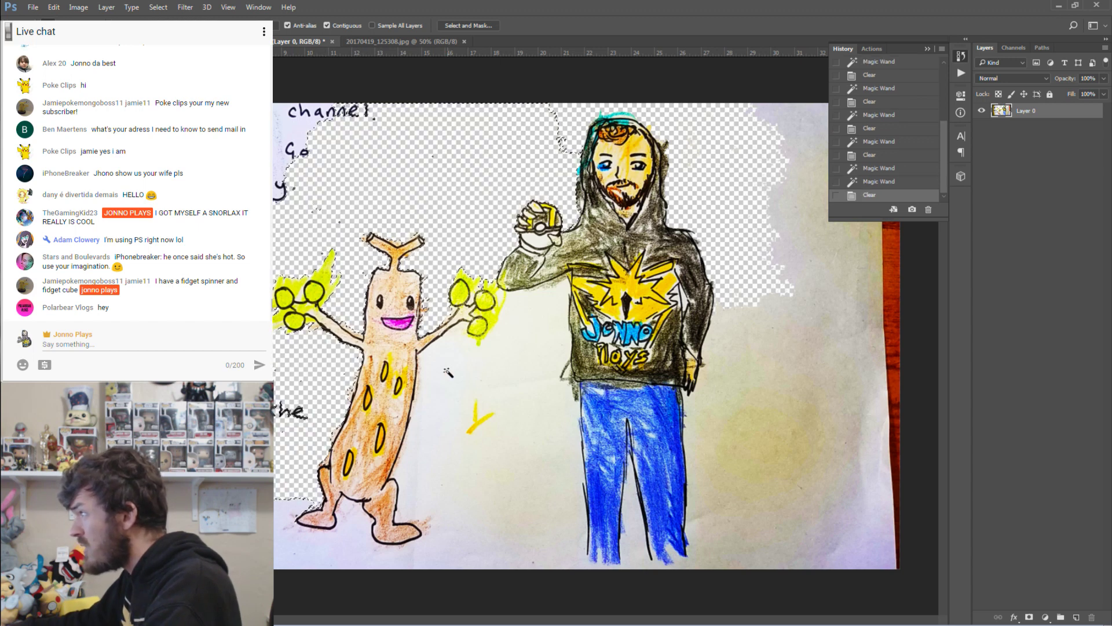
{"action": "left_click", "coordinate": [447, 372]}
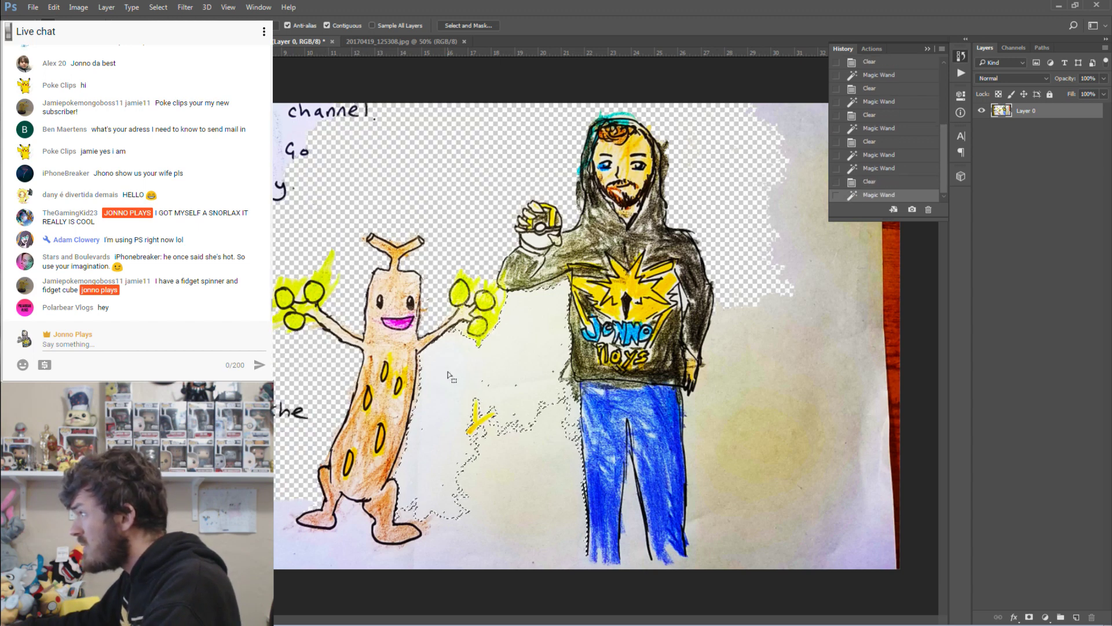
{"action": "key", "text": "Delete"}
{"action": "left_click", "coordinate": [558, 440]}
{"action": "key", "text": "Delete"}
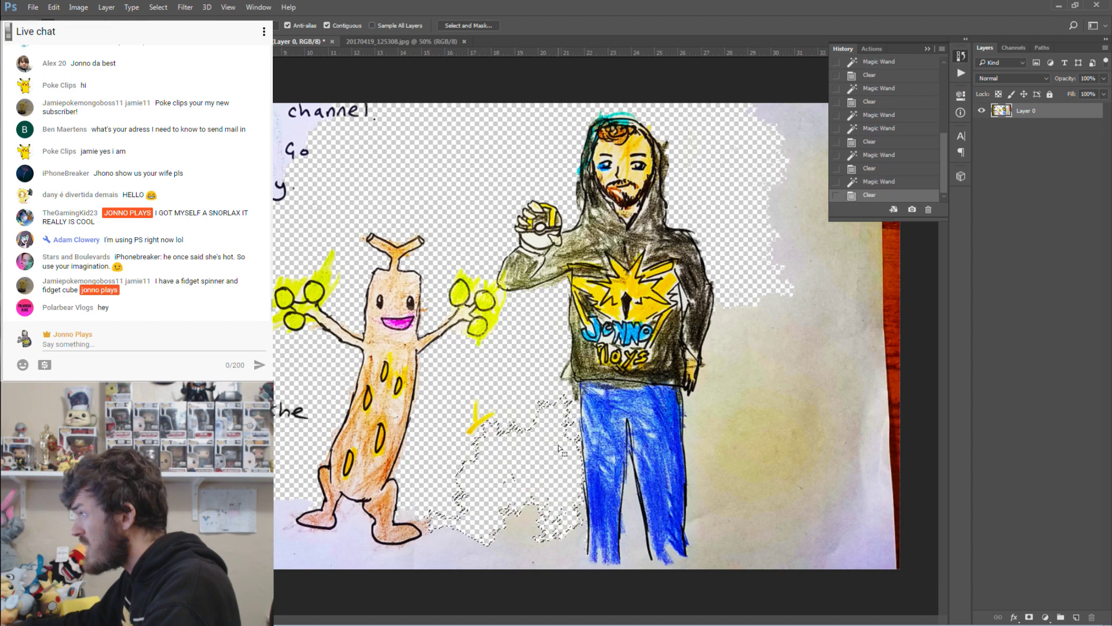
{"action": "left_click", "coordinate": [576, 547]}
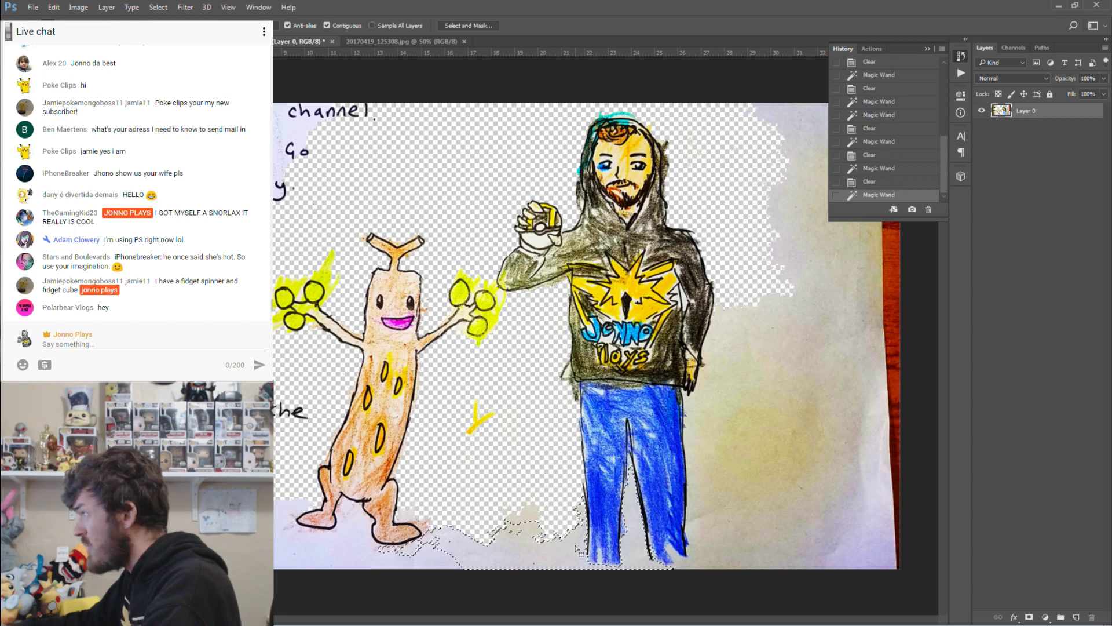
{"action": "key", "text": "Delete"}
Erase the paper on the right and the thin strips beside the man's jeans.
{"action": "left_click", "coordinate": [690, 433]}
{"action": "key", "text": "Delete"}
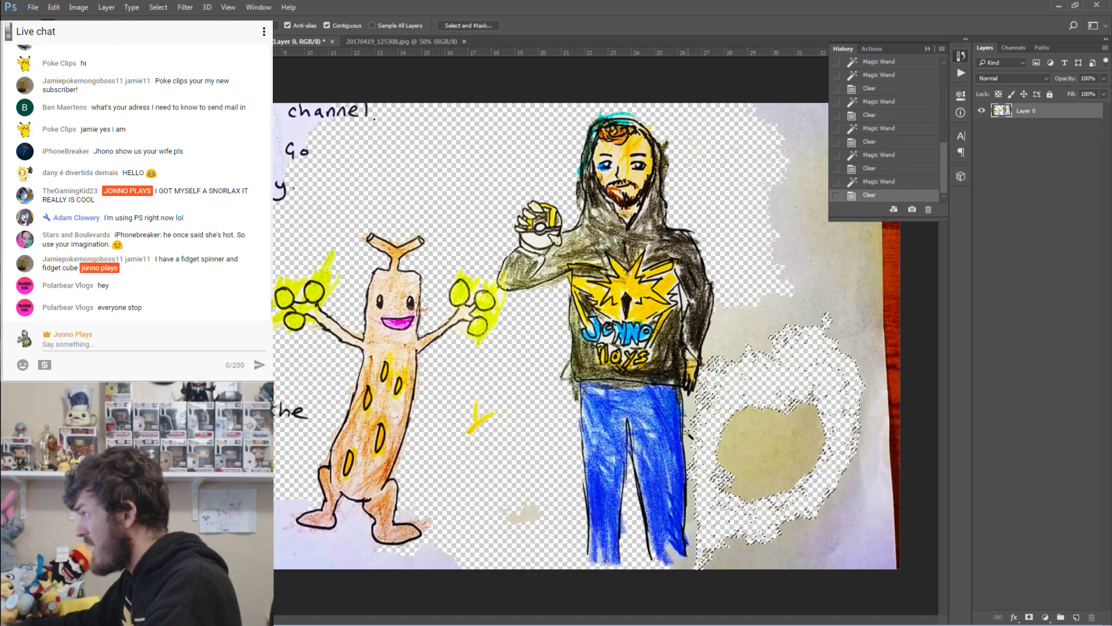
{"action": "left_click", "coordinate": [692, 412]}
{"action": "key", "text": "Delete"}
{"action": "left_click", "coordinate": [692, 411]}
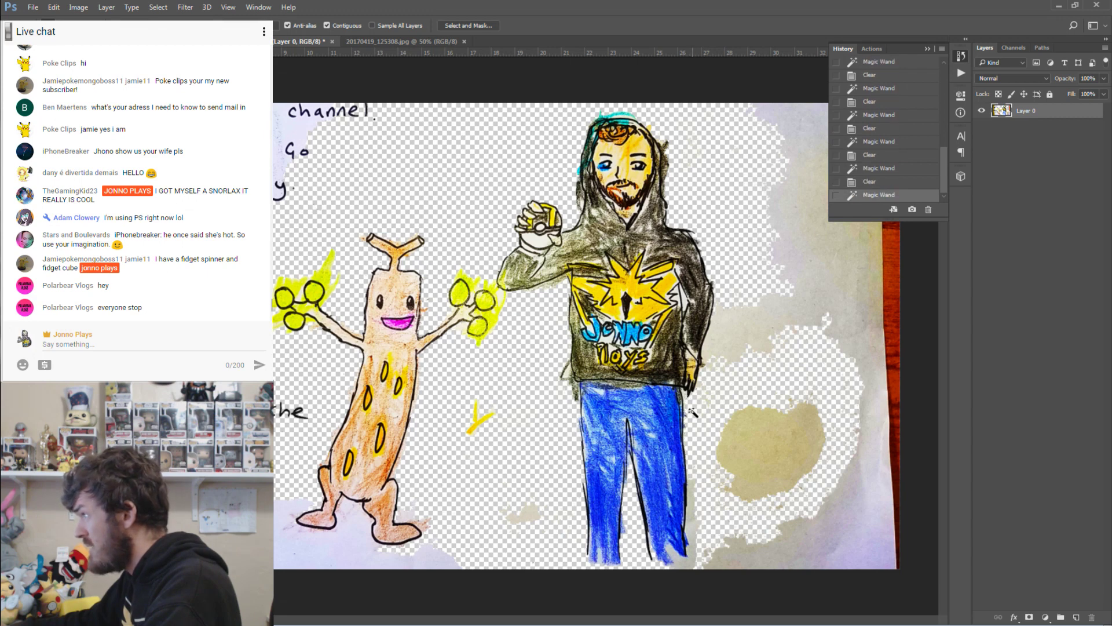
{"action": "left_click", "coordinate": [695, 433]}
{"action": "key", "text": "Delete"}
{"action": "left_click", "coordinate": [697, 528]}
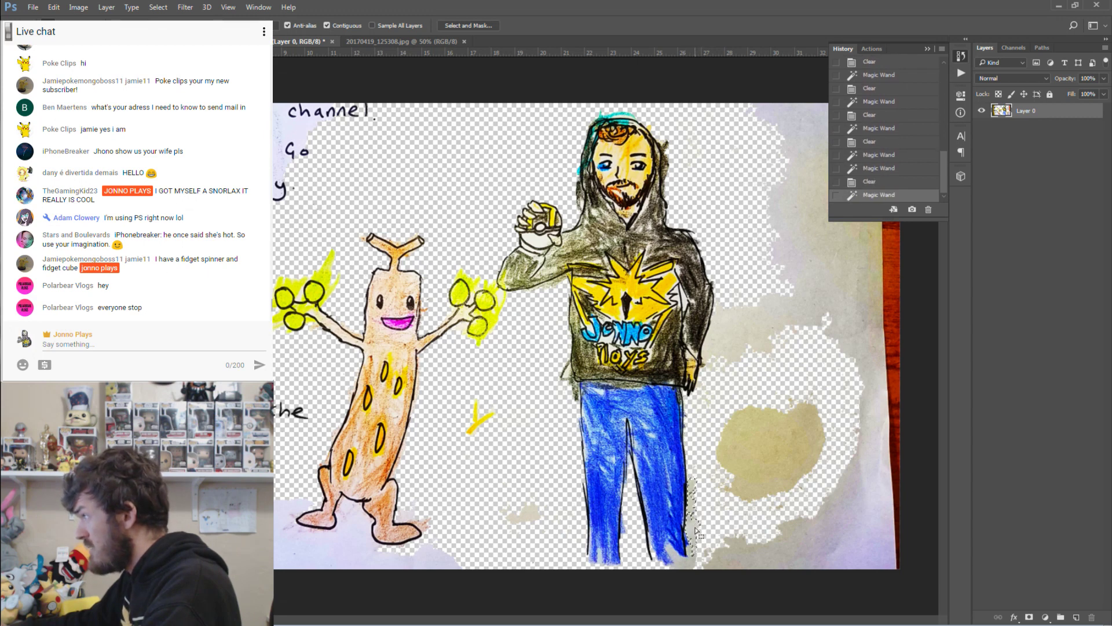
{"action": "key", "text": "Delete"}
{"action": "left_click", "coordinate": [684, 561]}
{"action": "key", "text": "Delete"}
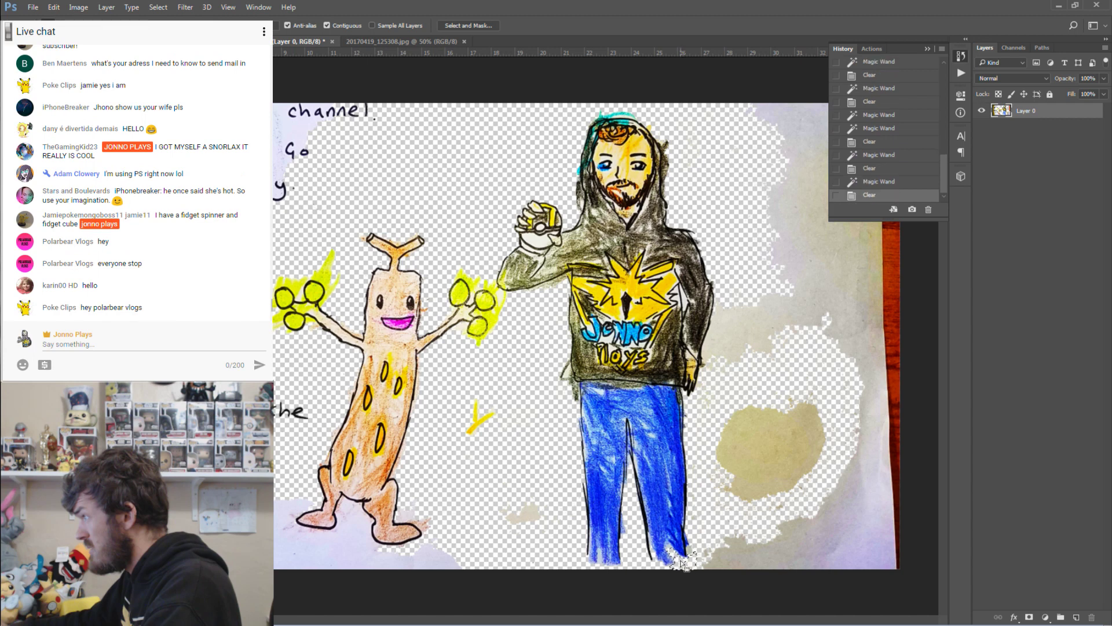
Erase the remaining paper right of the man and deselect.
{"action": "left_click", "coordinate": [719, 374]}
{"action": "key", "text": "Delete"}
{"action": "left_click", "coordinate": [737, 288]}
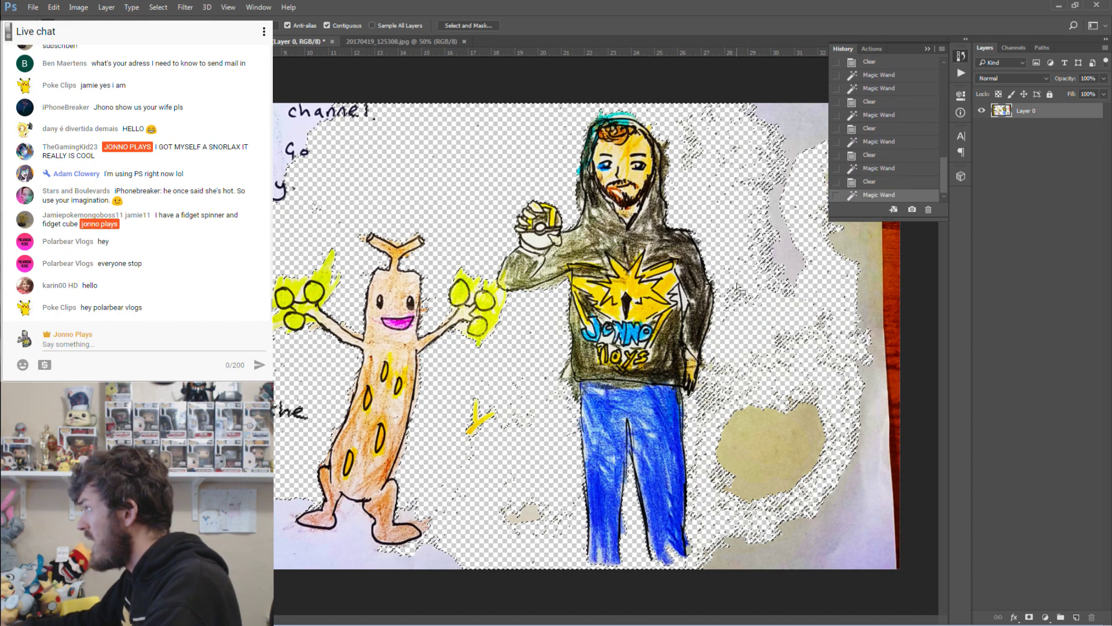
{"action": "key", "text": "ctrl+d"}
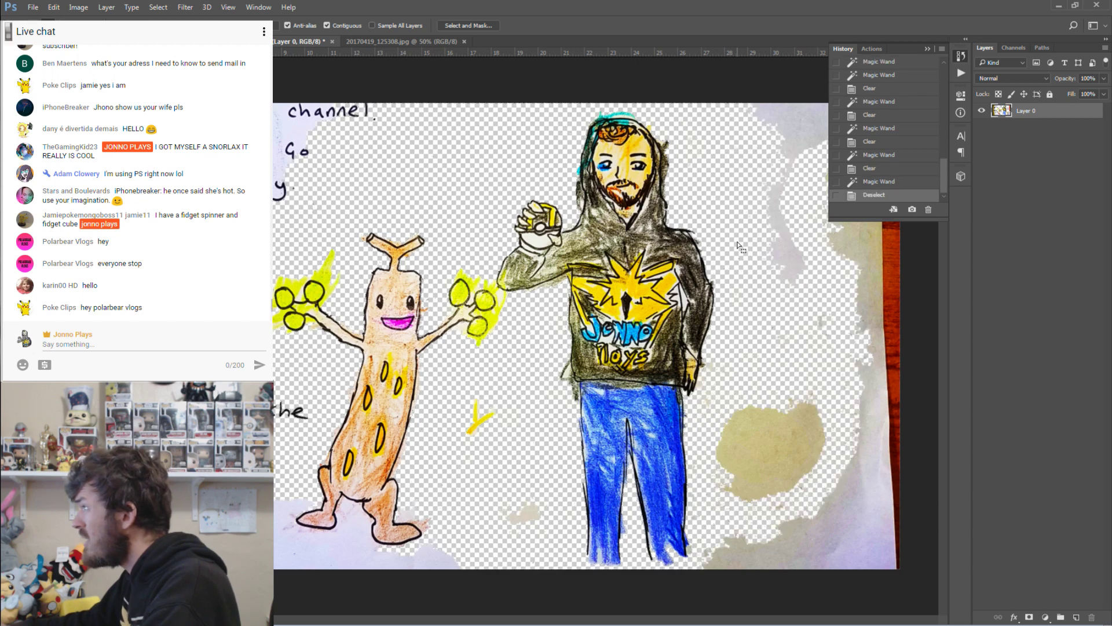
Clear the paper around the feet, the small leftover patches and the yellowish stain, then deselect.
{"action": "left_click", "coordinate": [355, 537]}
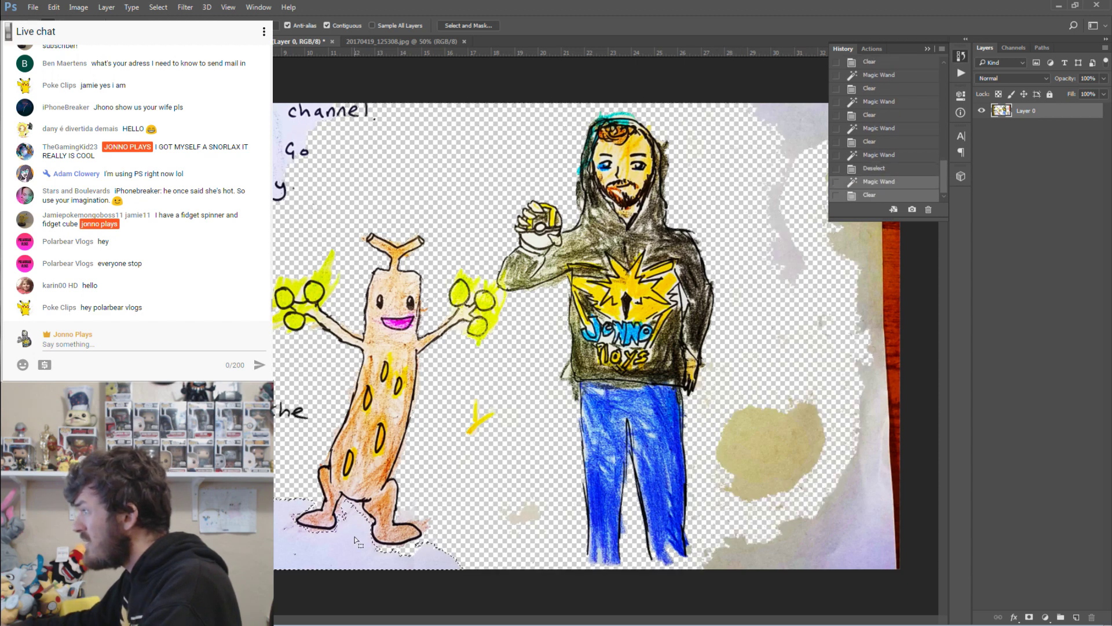
{"action": "key", "text": "Delete"}
{"action": "key", "text": "ctrl+d"}
{"action": "left_click", "coordinate": [411, 515]}
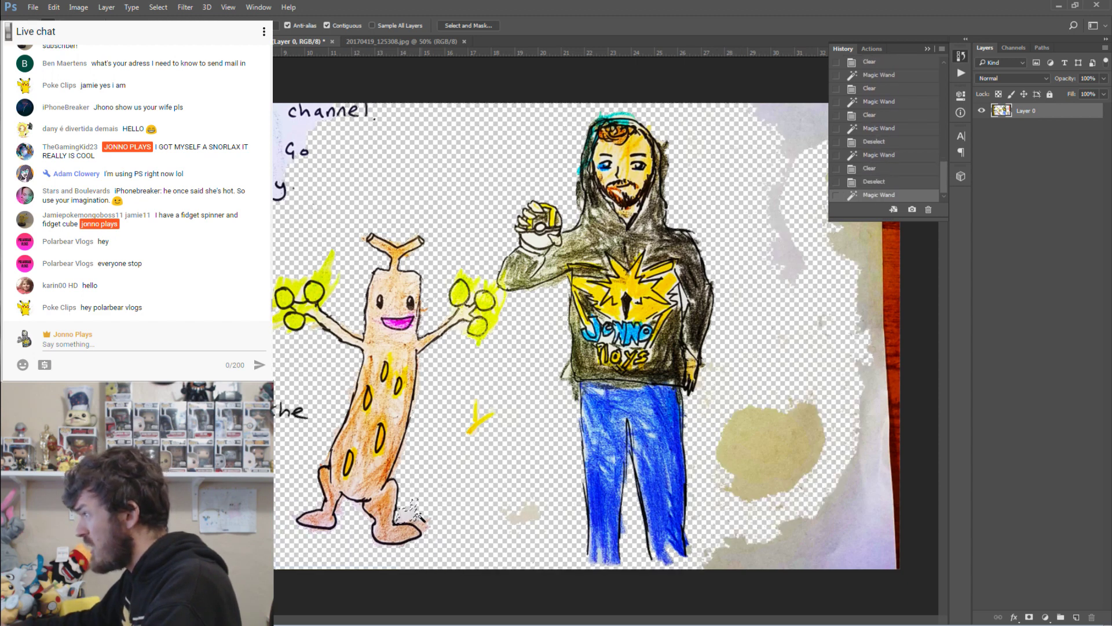
{"action": "key", "text": "Delete"}
{"action": "left_click", "coordinate": [753, 452]}
{"action": "left_click", "coordinate": [527, 514]}
{"action": "key", "text": "Delete"}
{"action": "left_click", "coordinate": [496, 420]}
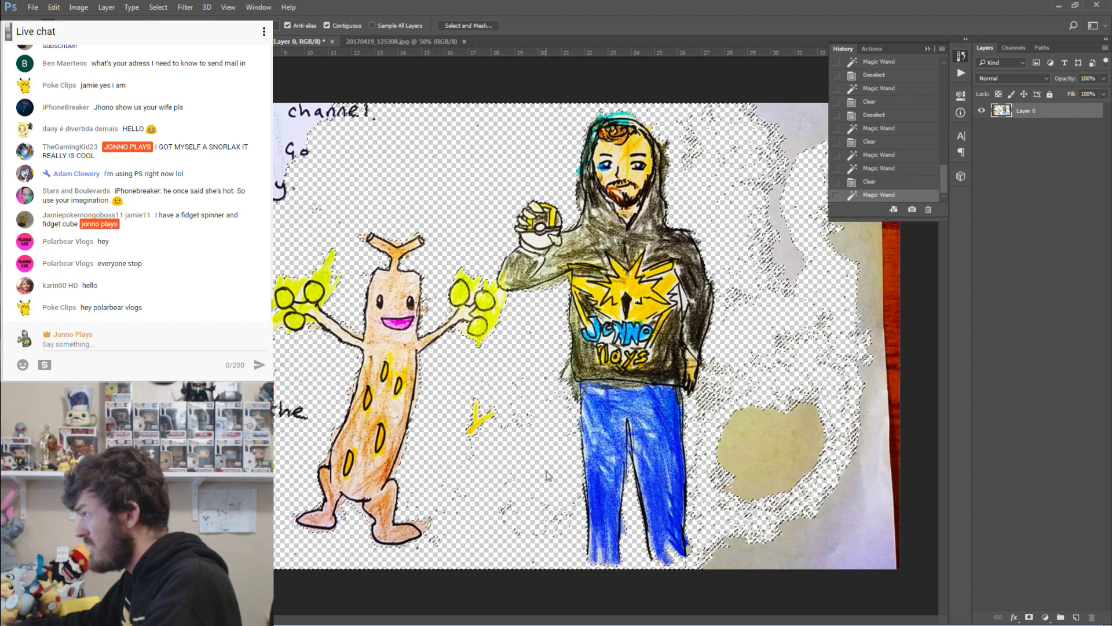
{"action": "left_click", "coordinate": [752, 458]}
{"action": "key", "text": "Delete"}
{"action": "left_click", "coordinate": [757, 359]}
{"action": "key", "text": "ctrl+d"}
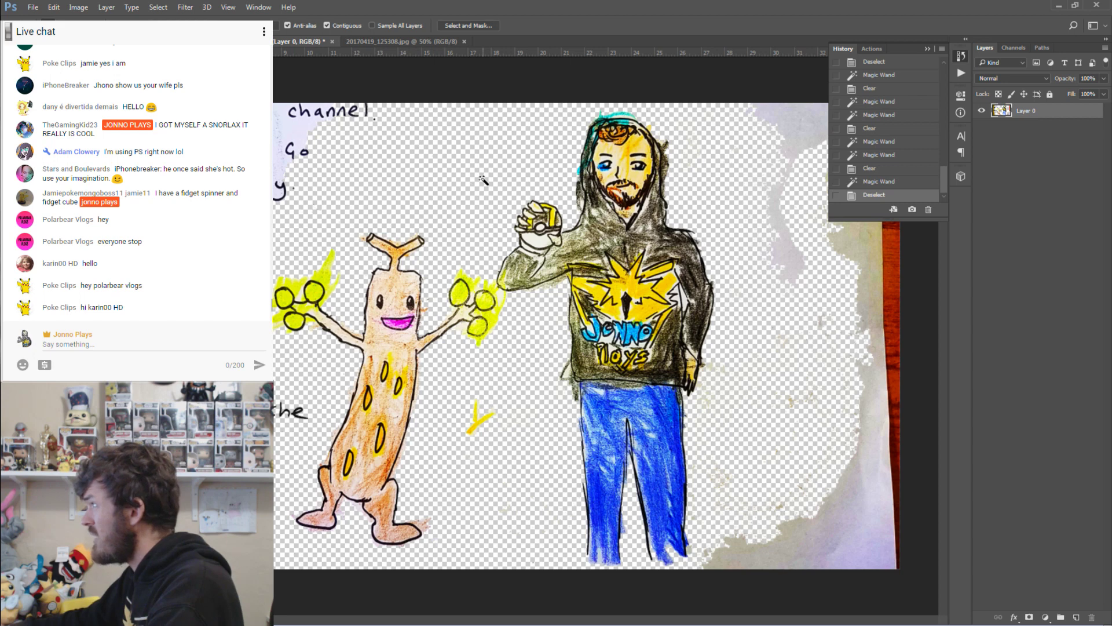
Revert history to before the background removal and Magic Wand the paper right of the man.
{"action": "scroll", "coordinate": [893, 105], "scroll_direction": "up", "scroll_amount": 5}
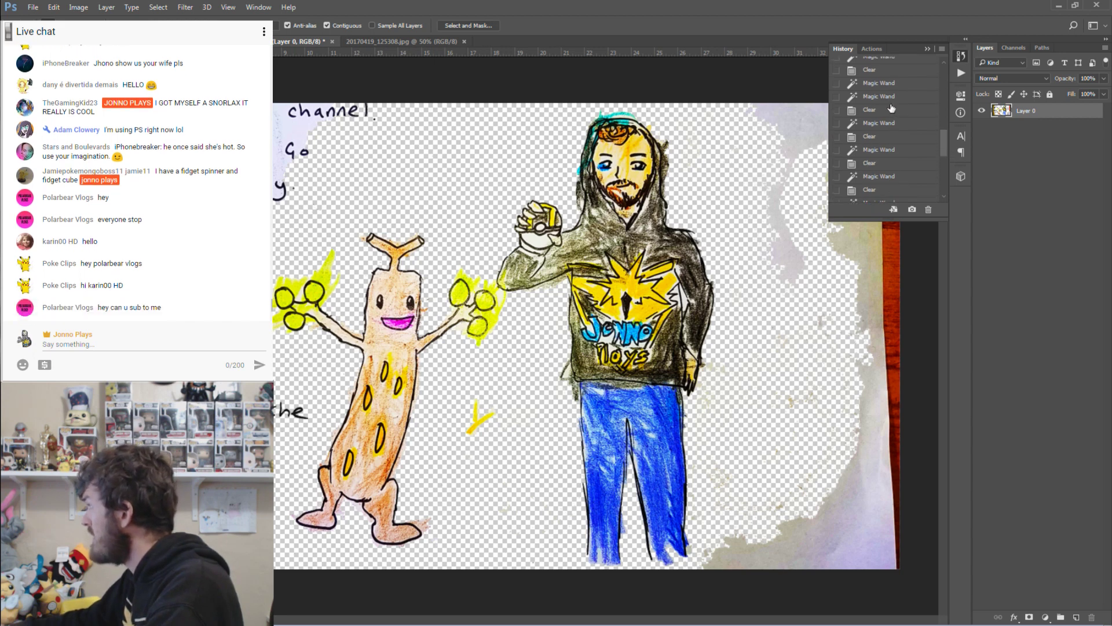
{"action": "scroll", "coordinate": [892, 112], "scroll_direction": "up", "scroll_amount": 5}
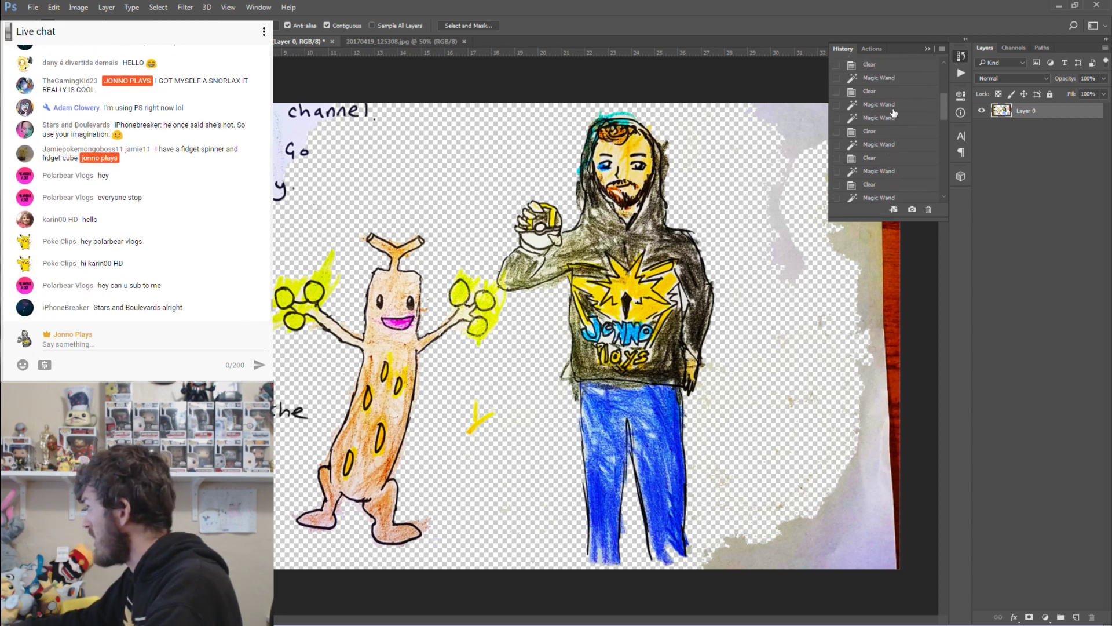
{"action": "scroll", "coordinate": [894, 112], "scroll_direction": "up", "scroll_amount": 4}
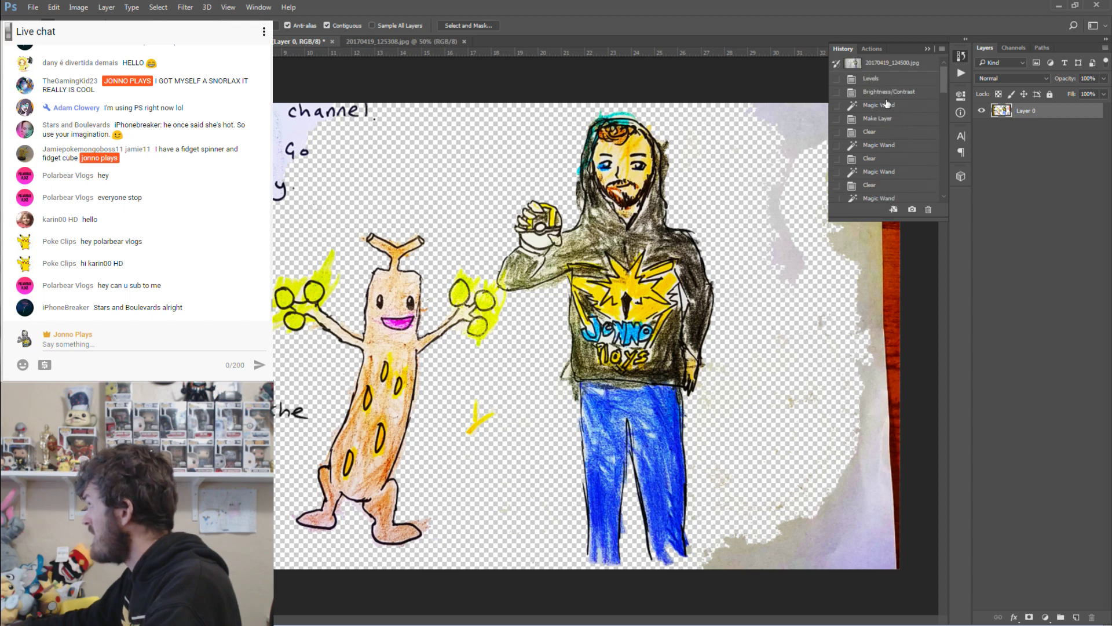
{"action": "left_click", "coordinate": [886, 94]}
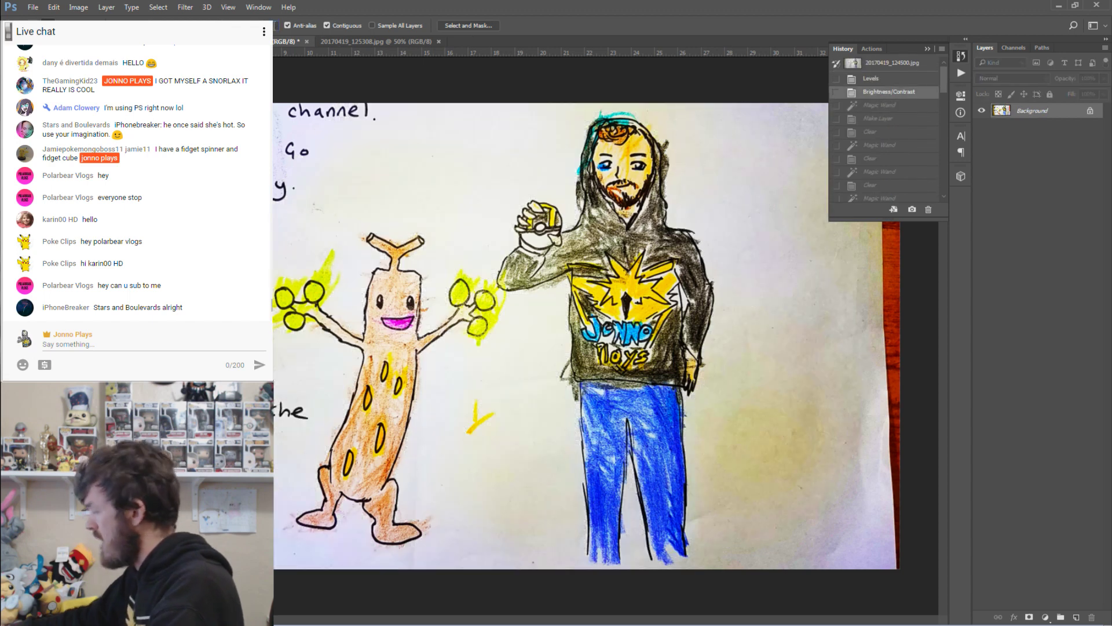
{"action": "left_click", "coordinate": [728, 209]}
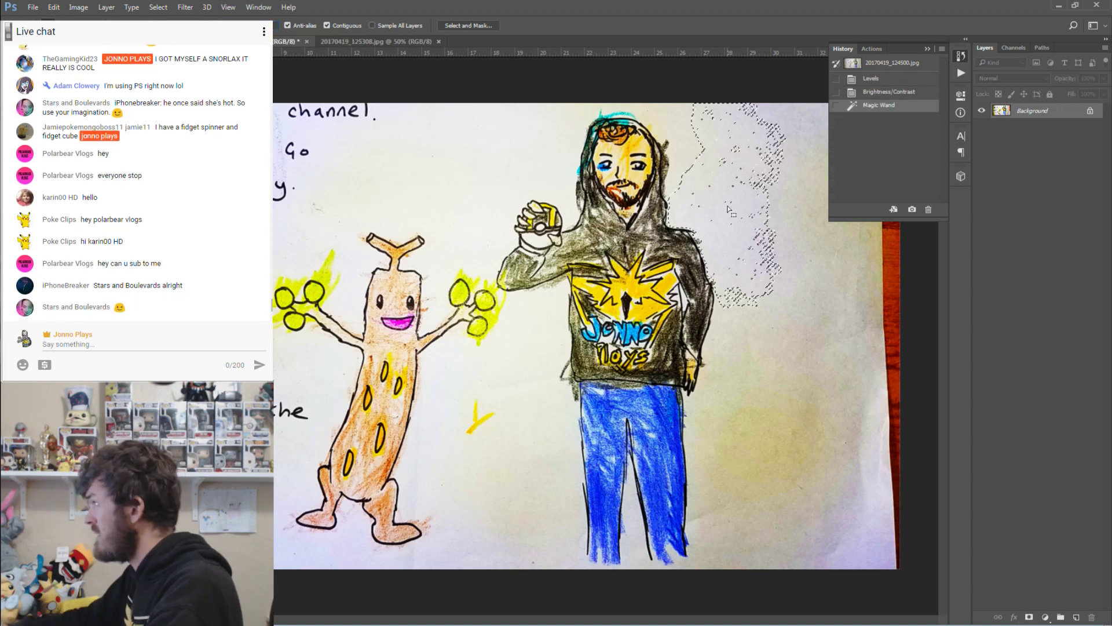
Reselect the paper background around both drawings with the Magic Wand.
{"action": "key", "text": "ctrl+d"}
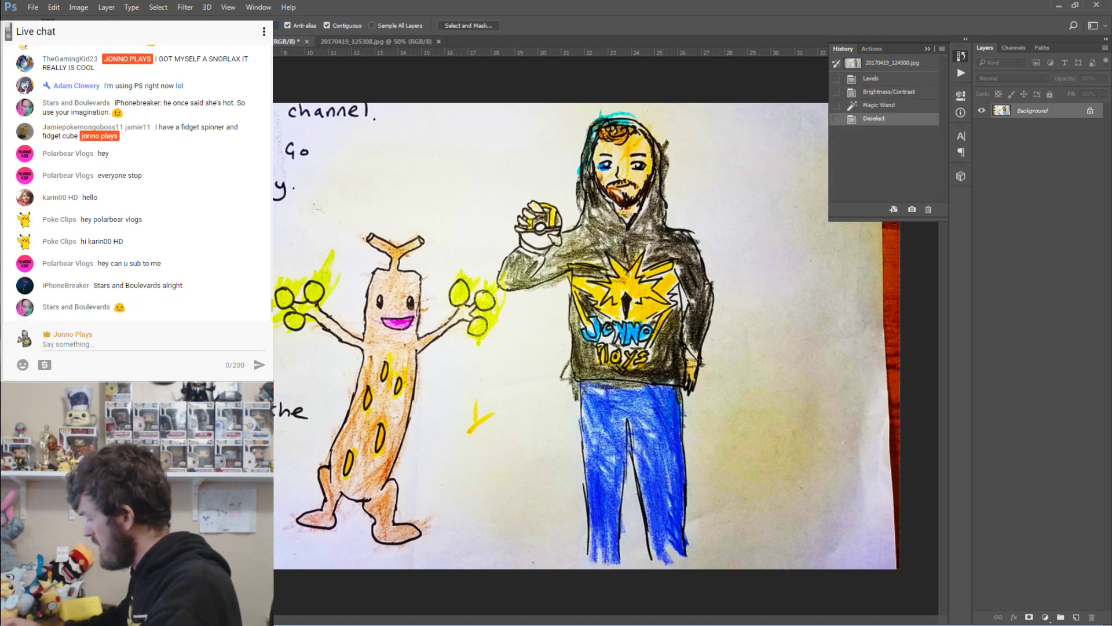
{"action": "left_click", "coordinate": [702, 182]}
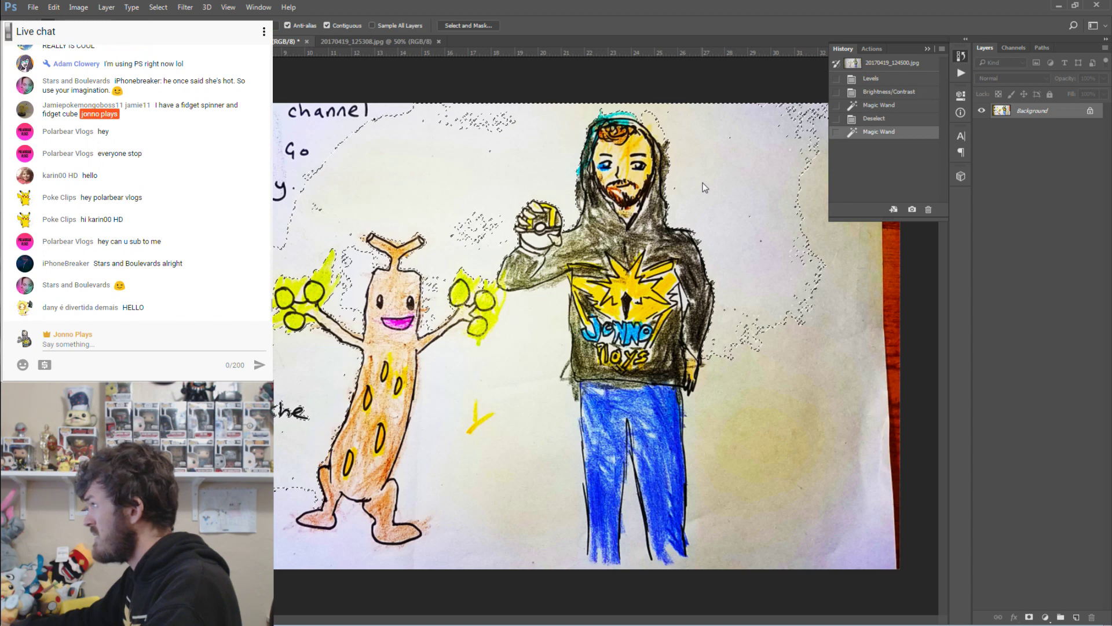
{"action": "key", "text": "ctrl+d"}
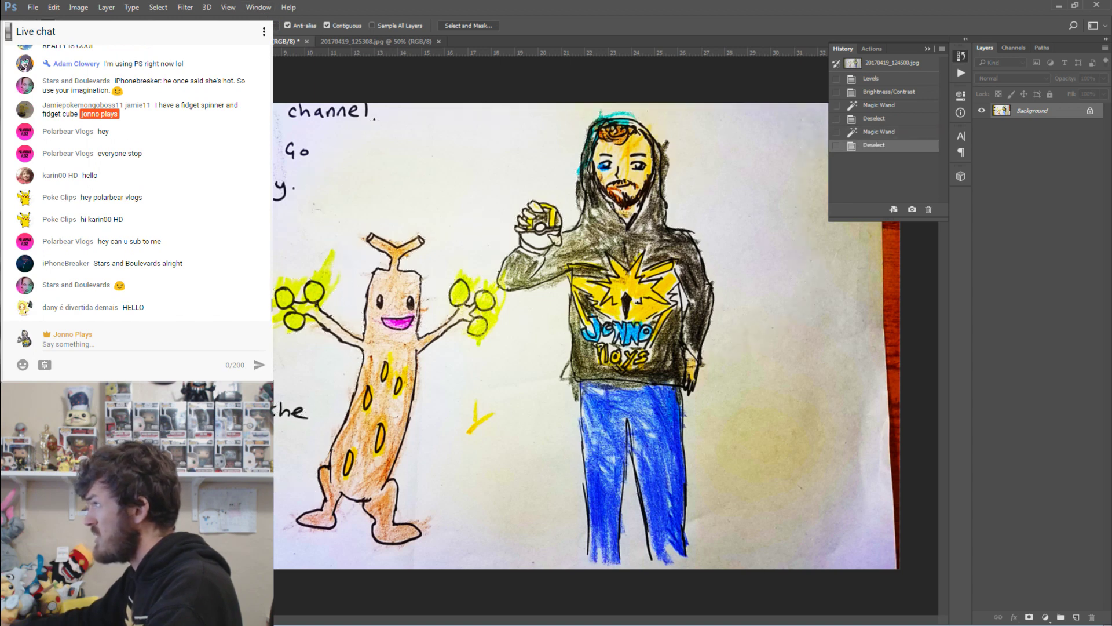
{"action": "left_click", "coordinate": [452, 132]}
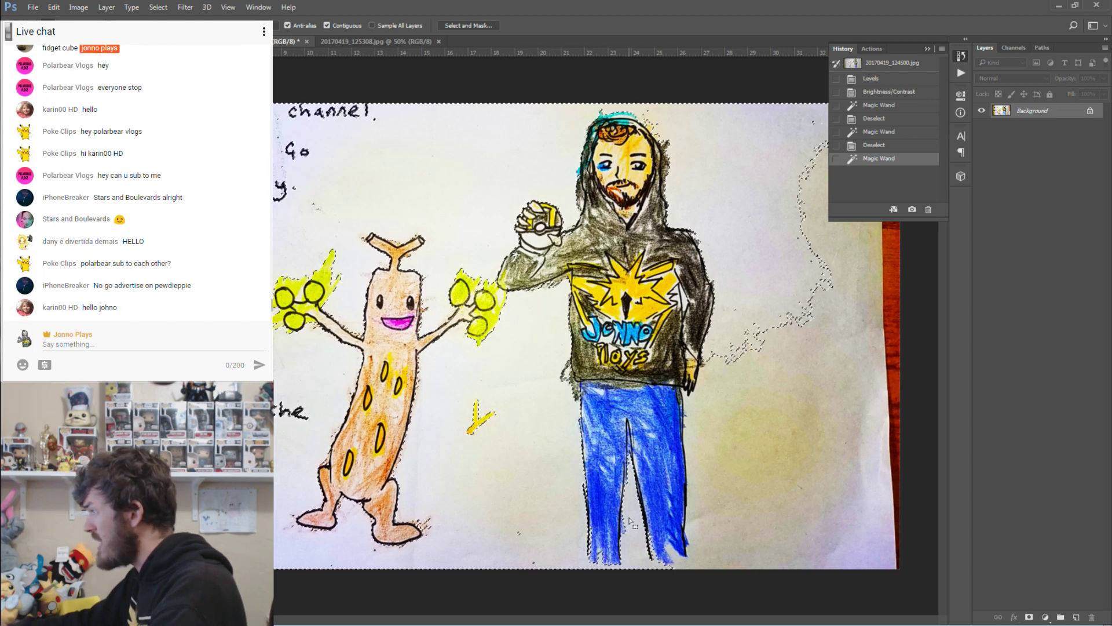
Cancel the Fill dialog and choose Layer from Background on the locked Background layer.
{"action": "key", "text": "shift+F5"}
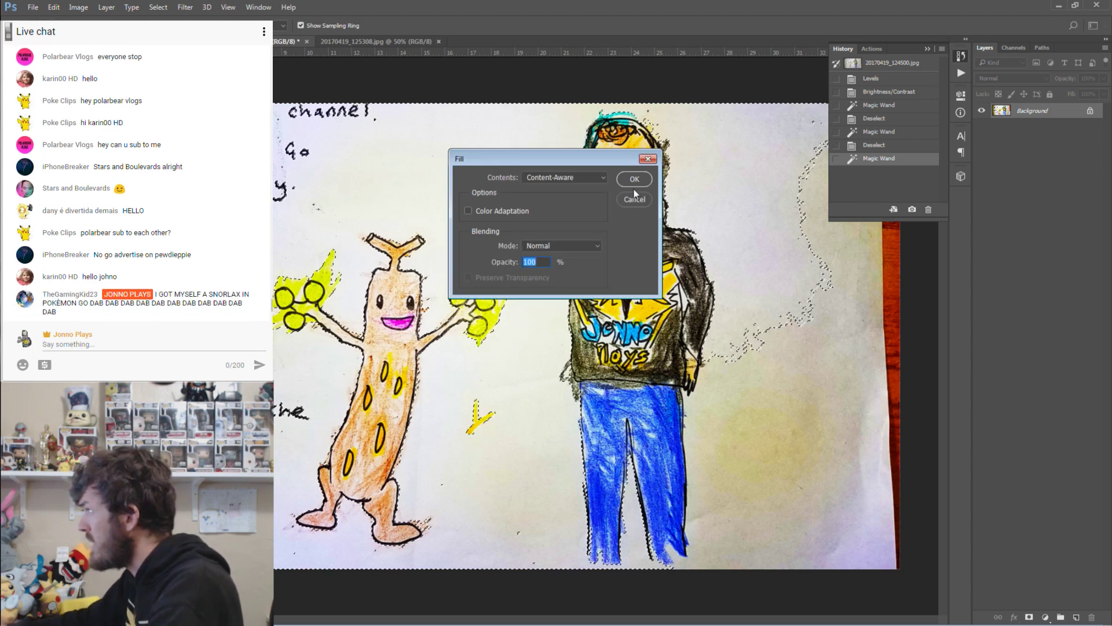
{"action": "left_click", "coordinate": [635, 200]}
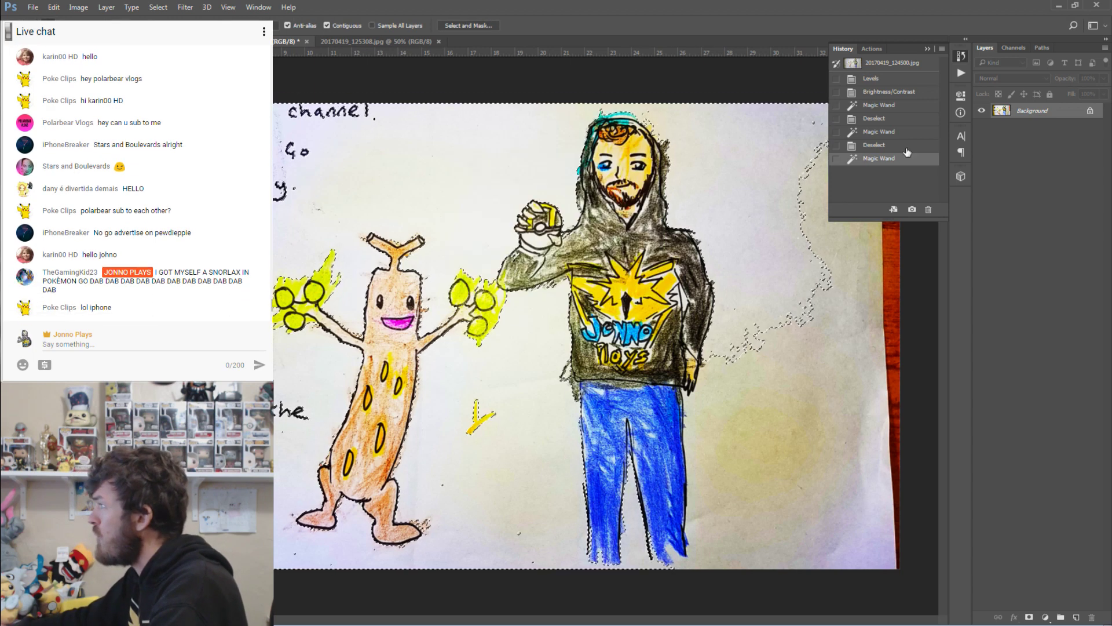
{"action": "right_click", "coordinate": [1034, 111]}
{"action": "left_click", "coordinate": [1034, 120]}
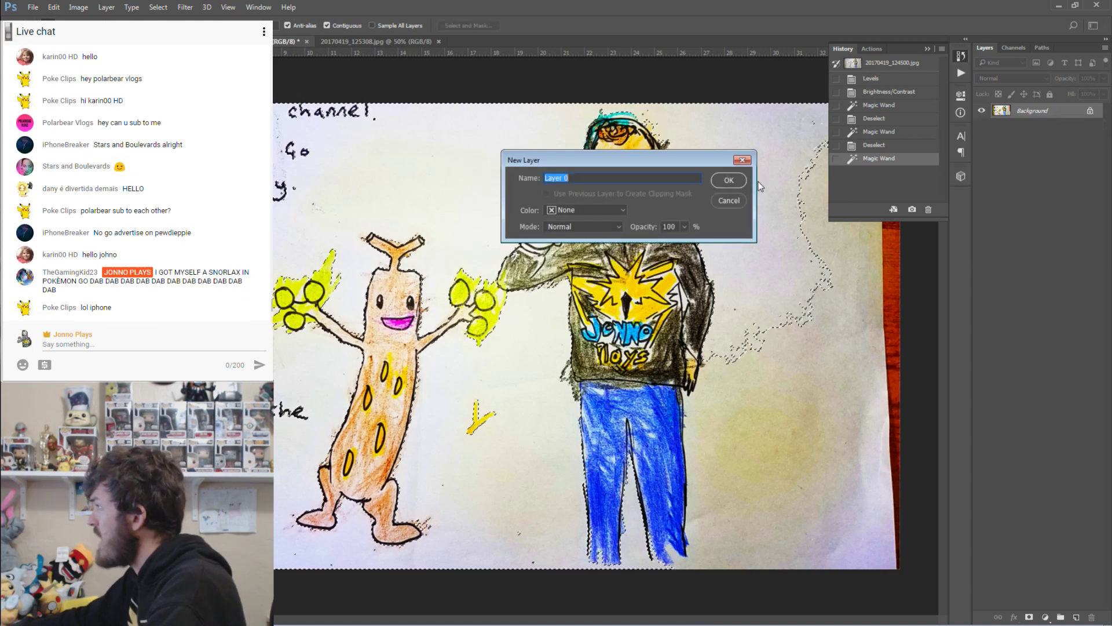
Confirm Layer 0, delete the selected paper and the leftover patch right of the man, then deselect.
{"action": "left_click", "coordinate": [728, 181]}
{"action": "key", "text": "Delete"}
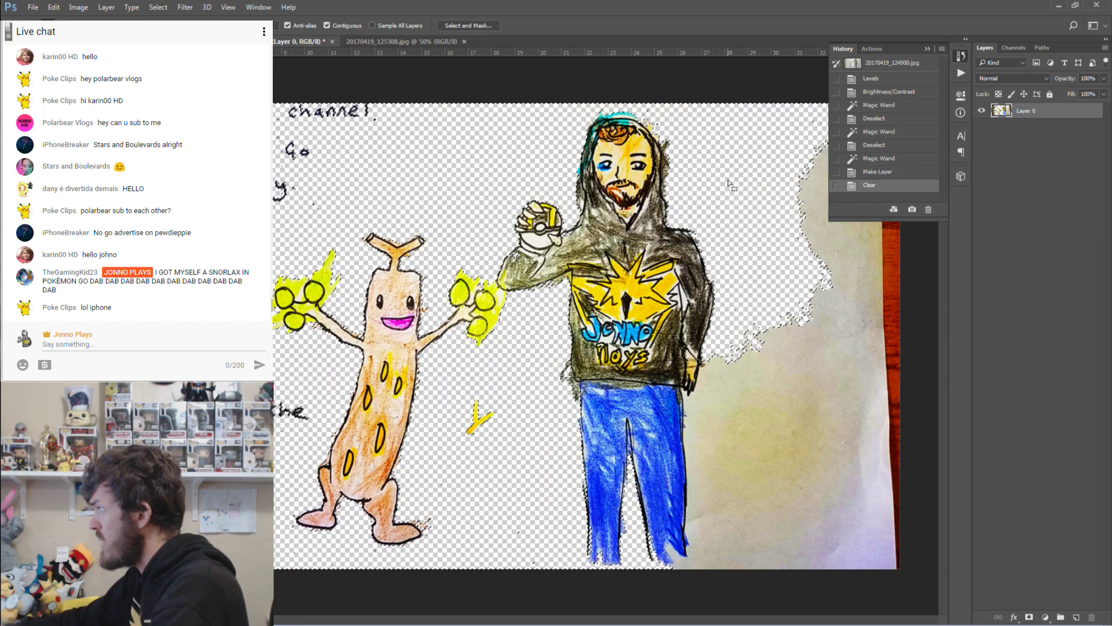
{"action": "left_click", "coordinate": [754, 435]}
{"action": "key", "text": "ctrl+d"}
{"action": "left_click", "coordinate": [705, 418]}
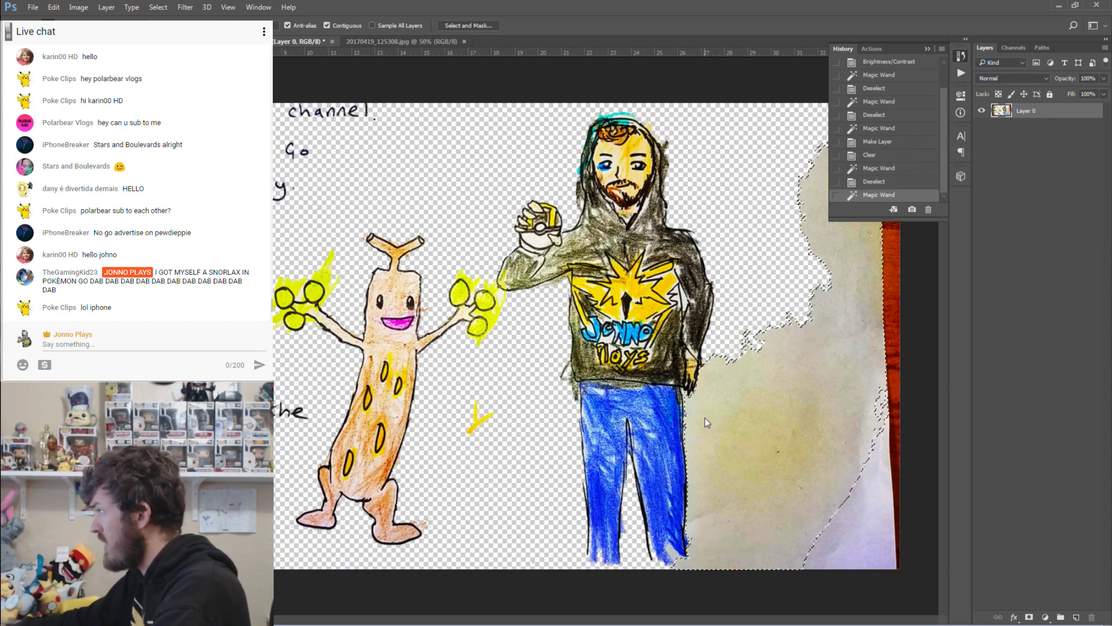
{"action": "key", "text": "Delete"}
{"action": "key", "text": "ctrl+d"}
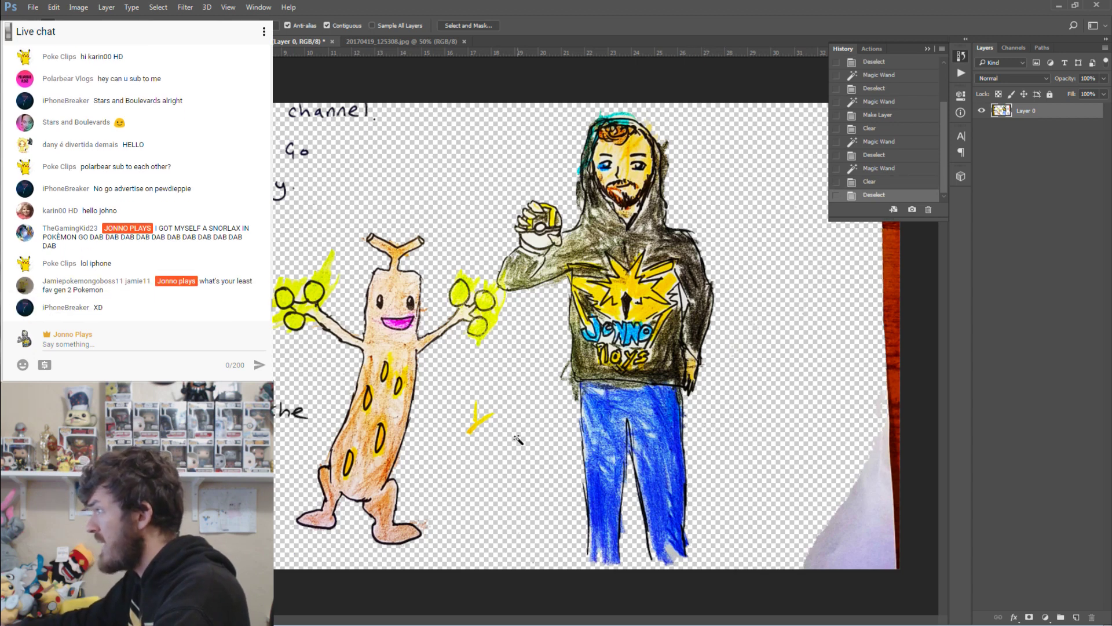
{"action": "left_click", "coordinate": [476, 429]}
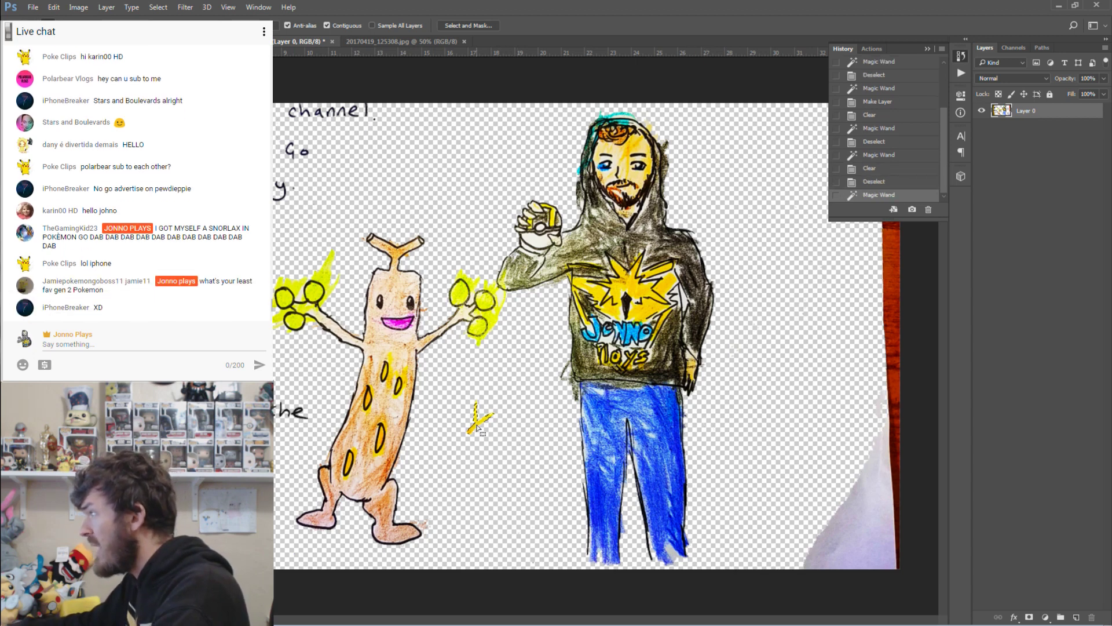
{"action": "left_click", "coordinate": [540, 445]}
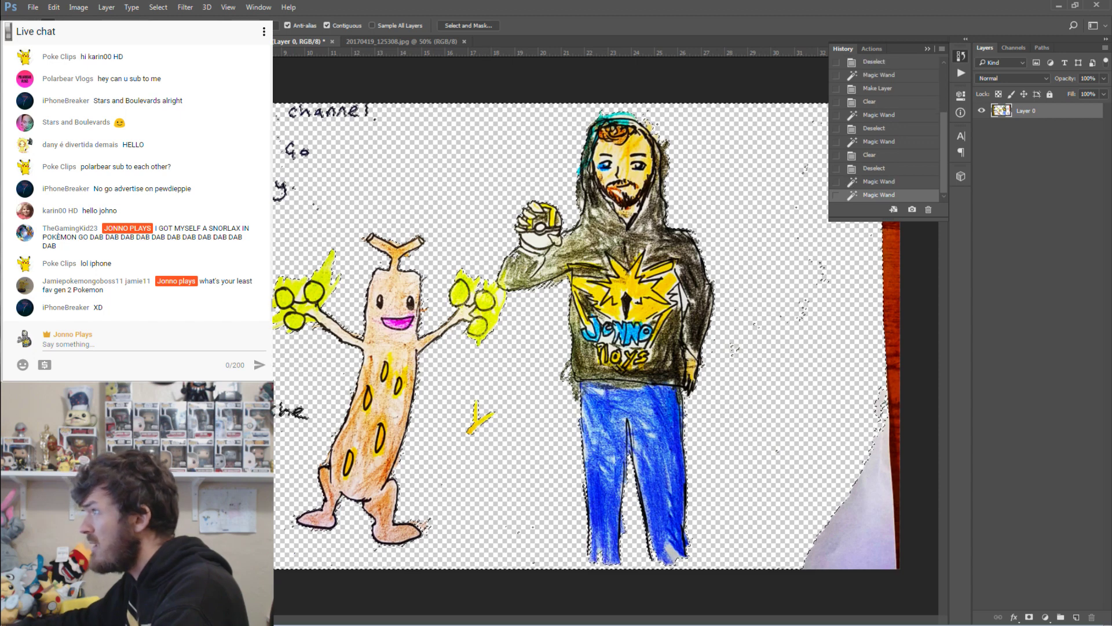
{"action": "key", "text": "ctrl+d"}
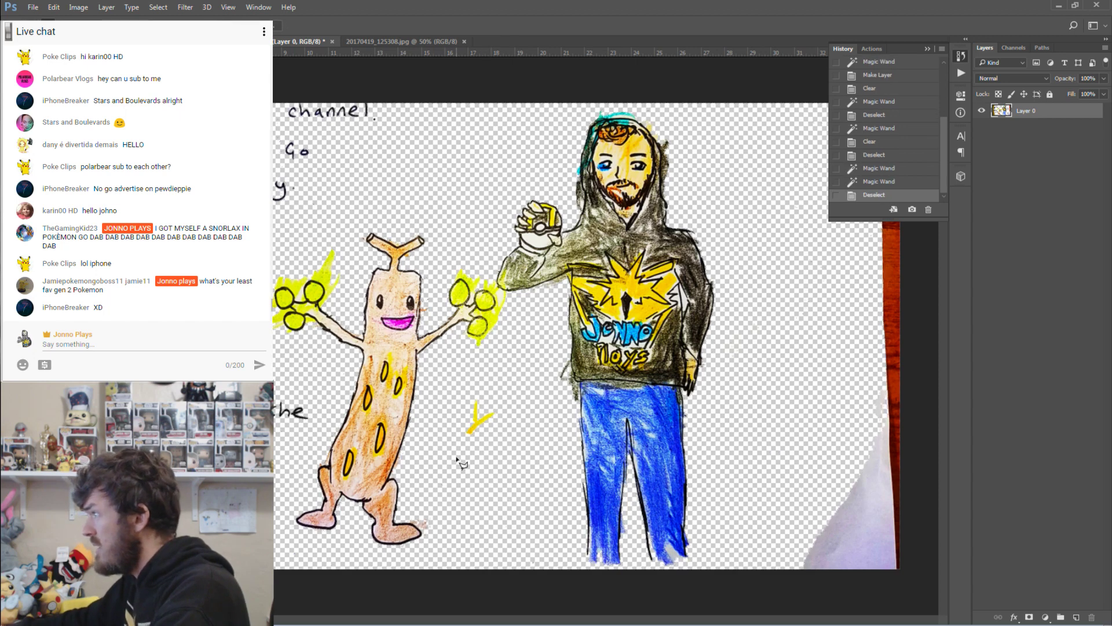
Lasso and delete the yellow mark and leftover specks between the figures.
{"action": "left_click", "coordinate": [485, 374]}
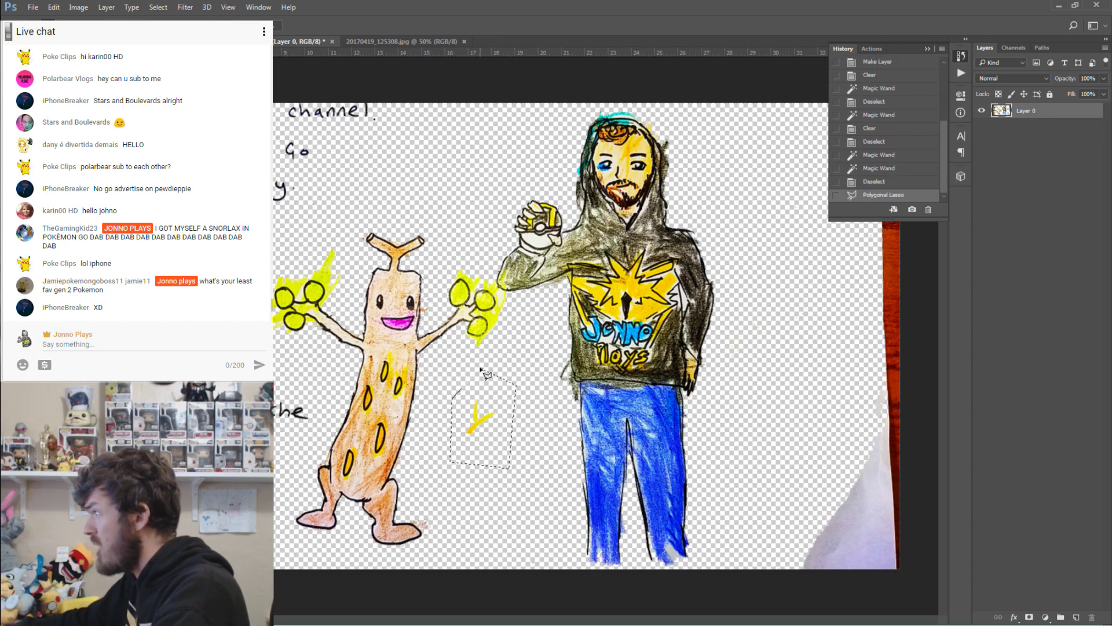
{"action": "key", "text": "Delete"}
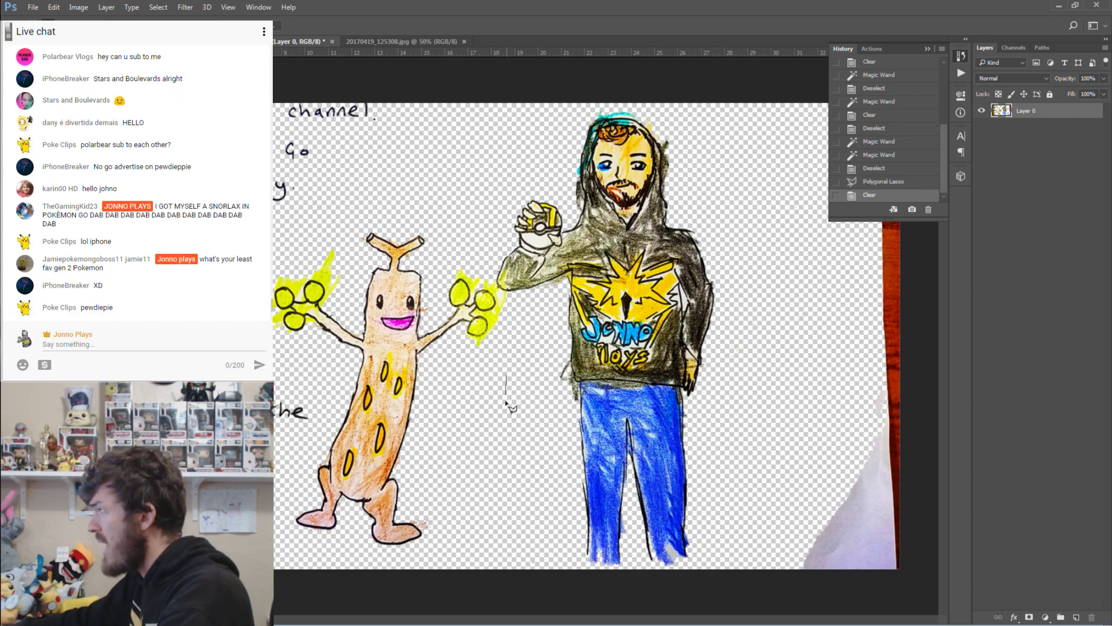
{"action": "double_click", "coordinate": [519, 399]}
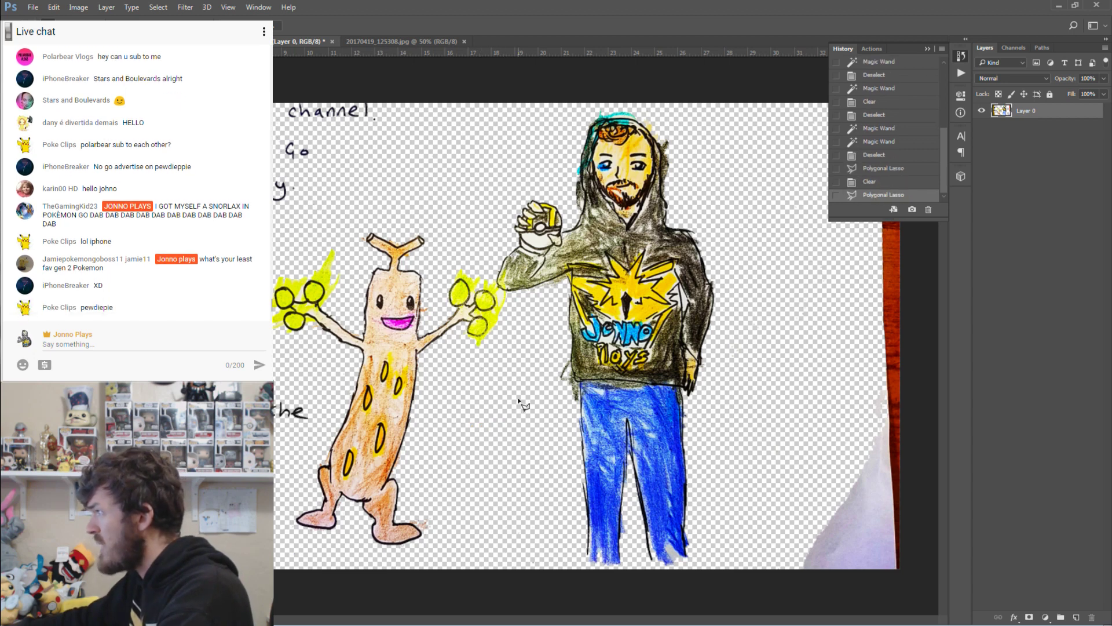
{"action": "double_click", "coordinate": [527, 448]}
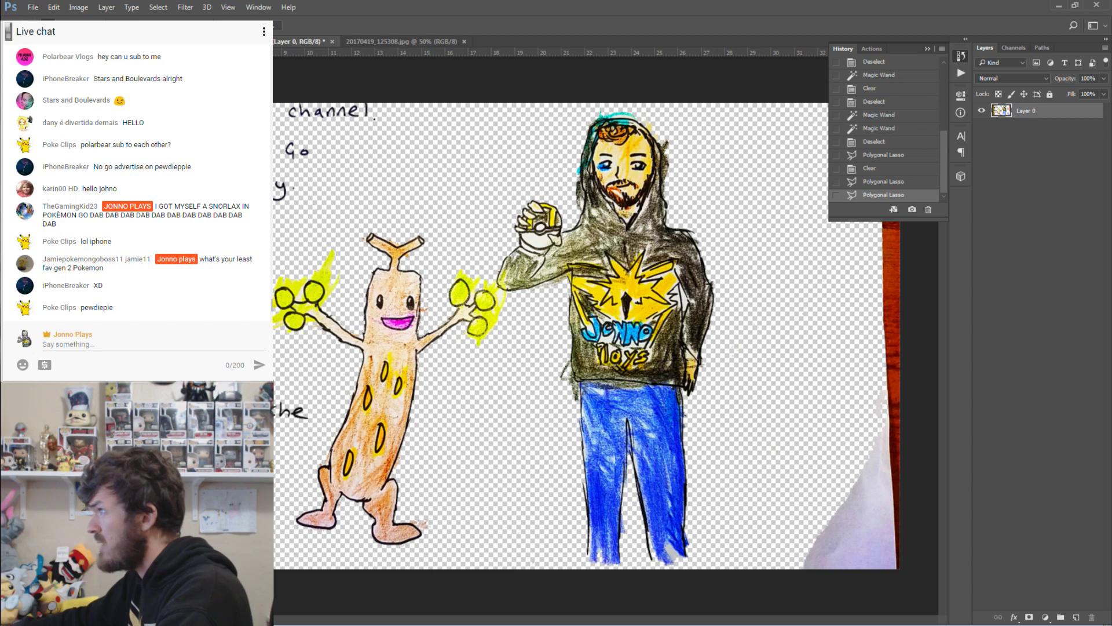
Magic Wand and delete a paper speck near the jeans, then deselect.
{"action": "key", "text": "w"}
{"action": "left_click", "coordinate": [671, 551]}
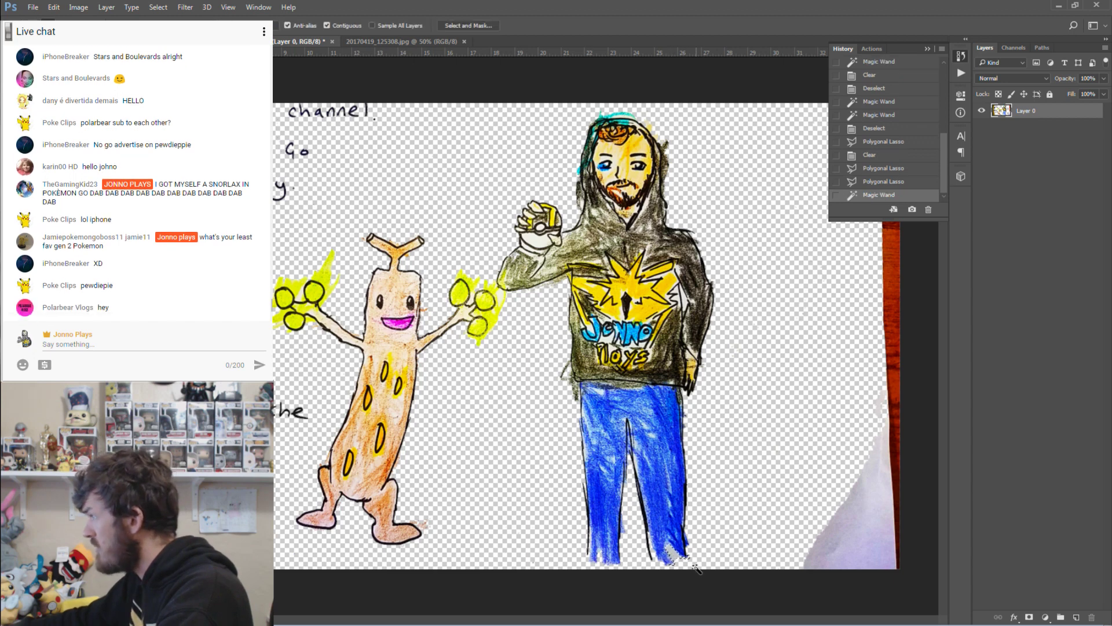
{"action": "key", "text": "Delete"}
{"action": "left_click", "coordinate": [742, 556]}
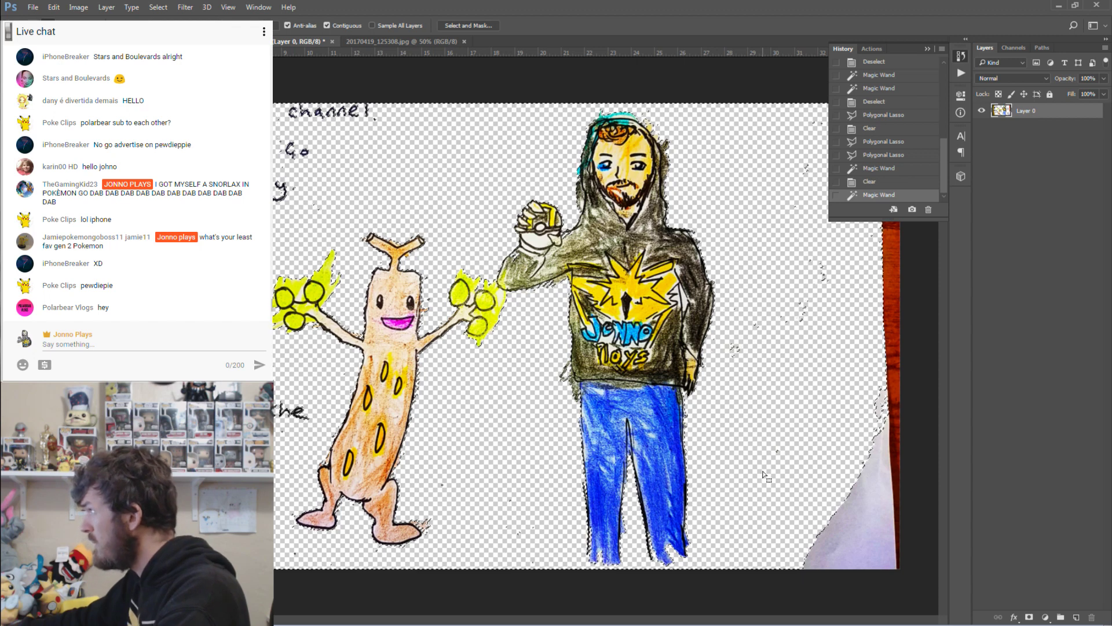
{"action": "key", "text": "ctrl+d"}
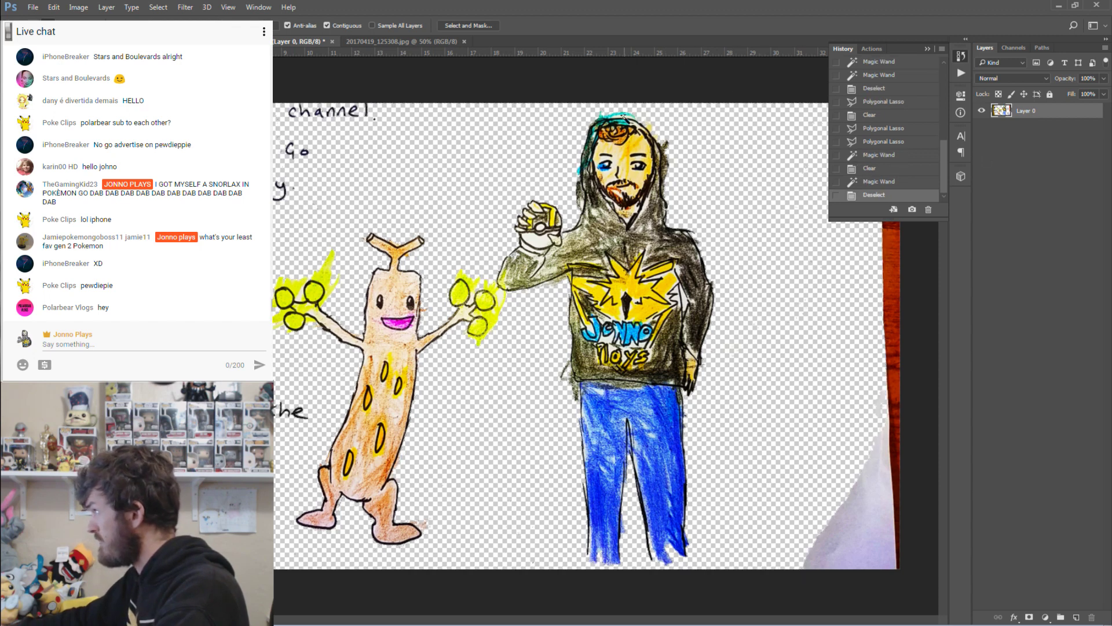
Delete the leftover paper bits at the top of the man's head, deselecting after each.
{"action": "left_click", "coordinate": [623, 120]}
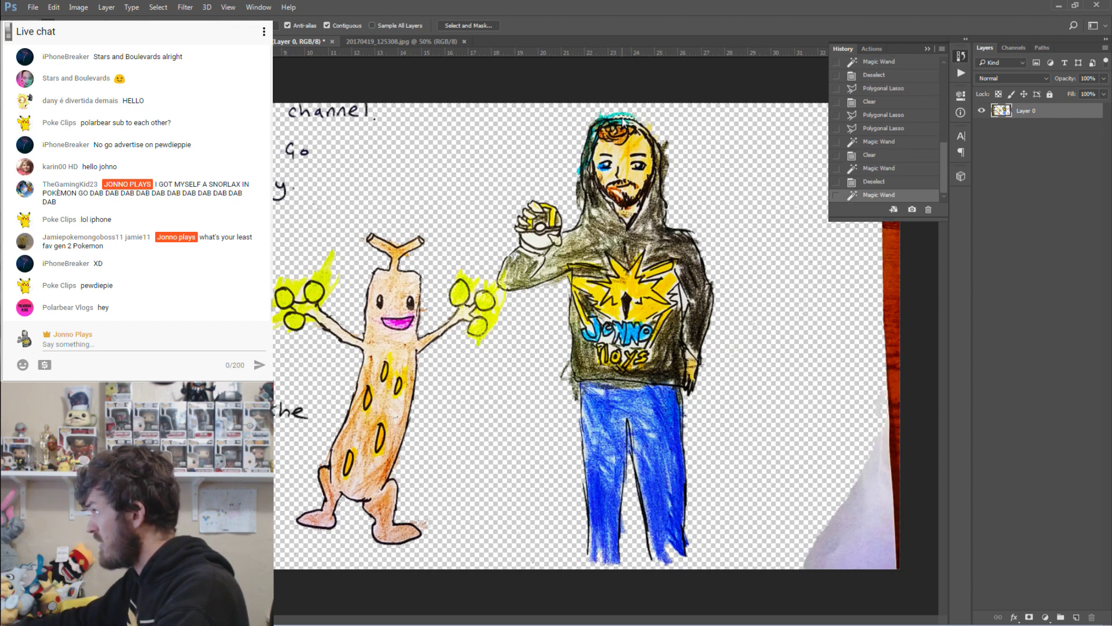
{"action": "key", "text": "Delete"}
{"action": "left_click", "coordinate": [666, 128]}
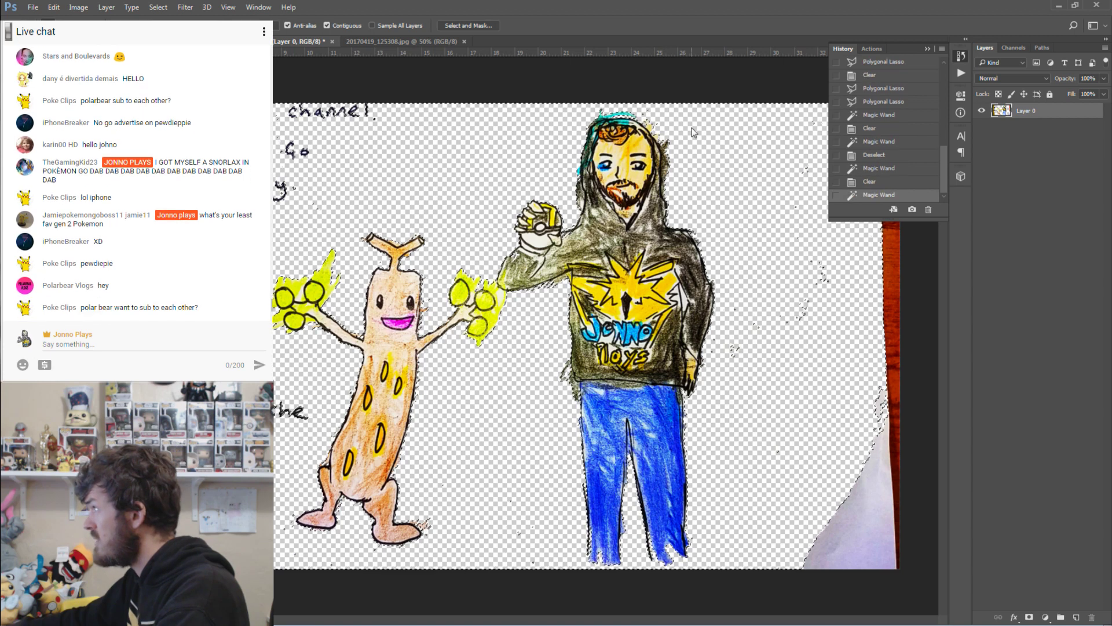
{"action": "key", "text": "ctrl+d"}
{"action": "left_click", "coordinate": [646, 123]}
{"action": "key", "text": "Delete"}
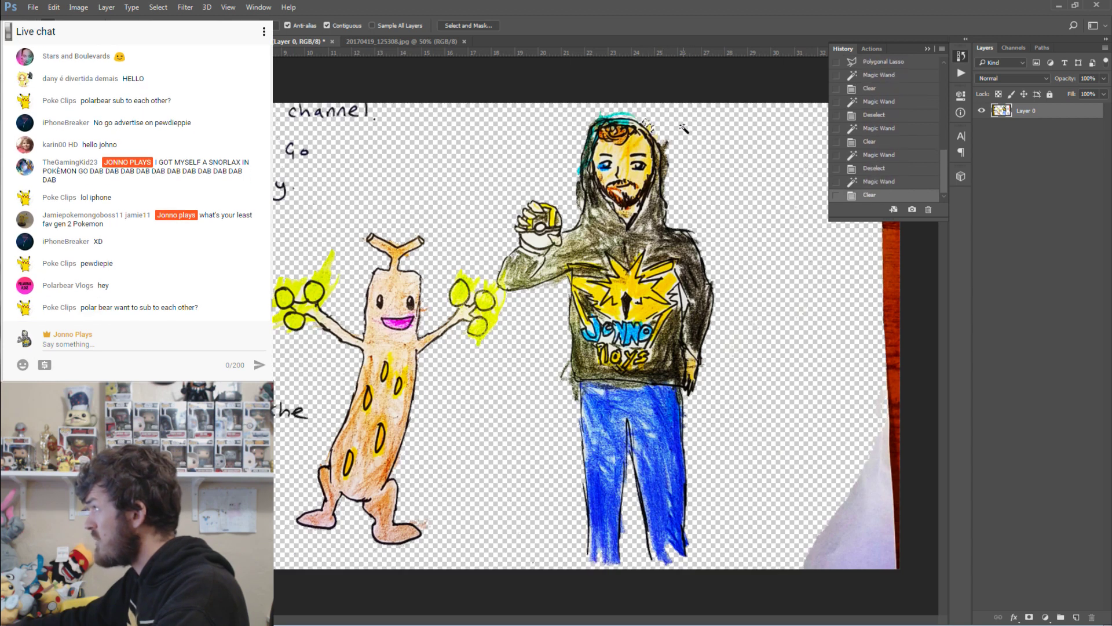
{"action": "left_click", "coordinate": [685, 131]}
{"action": "key", "text": "ctrl+d"}
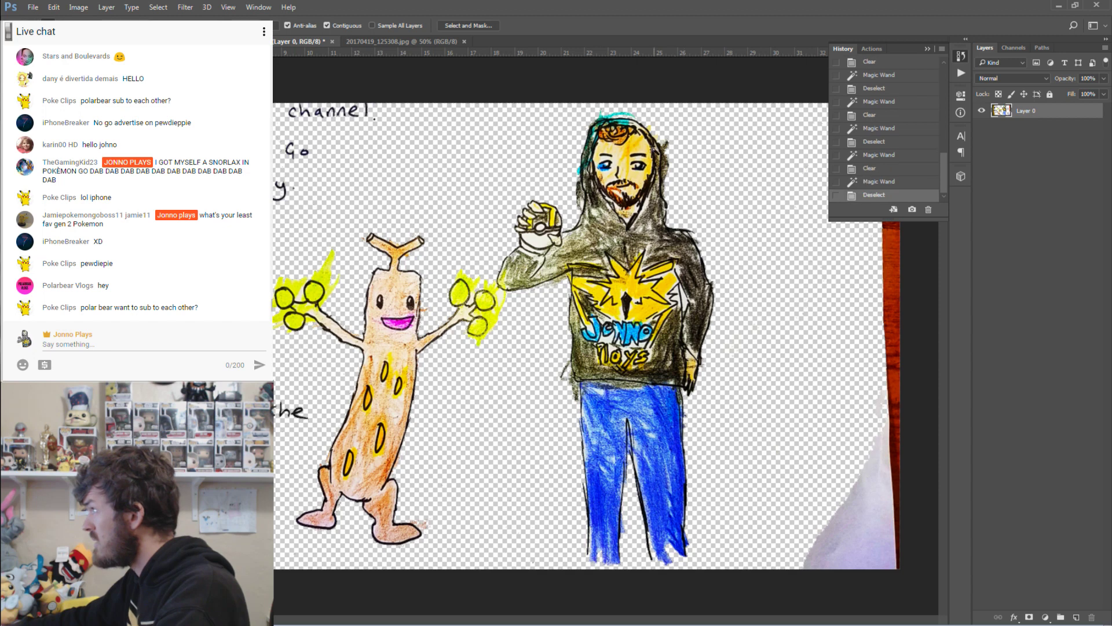
Delete more paper fragments, undo those cleanup steps, and reselect the paper right of the man.
{"action": "left_click", "coordinate": [581, 201]}
{"action": "key", "text": "Delete"}
{"action": "left_click", "coordinate": [724, 197]}
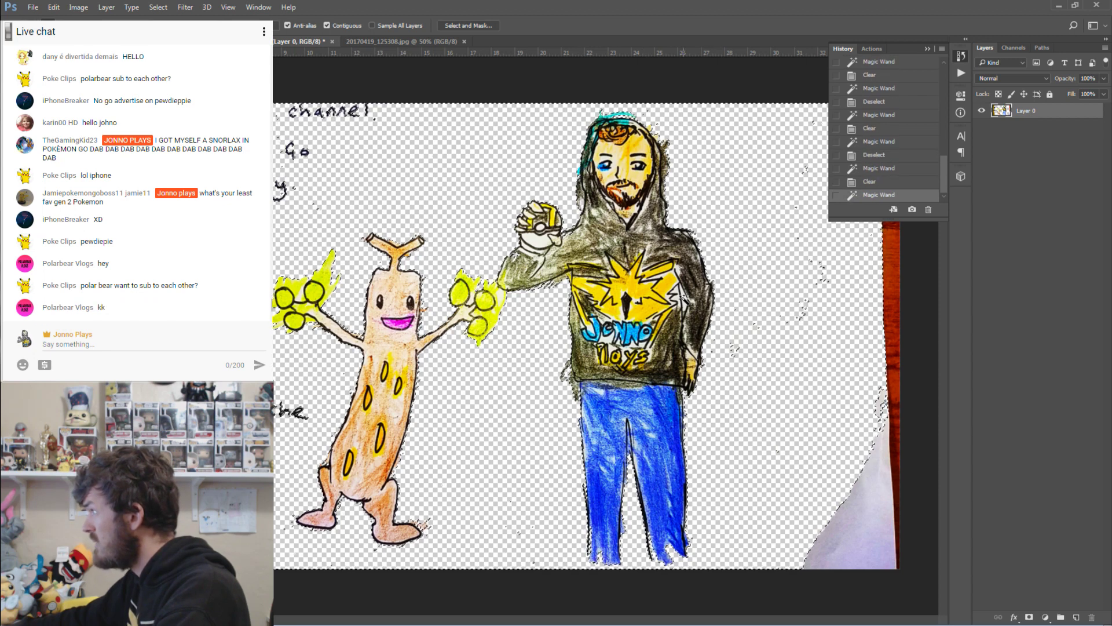
{"action": "left_click", "coordinate": [719, 315]}
{"action": "key", "text": "Delete"}
{"action": "left_click", "coordinate": [747, 266]}
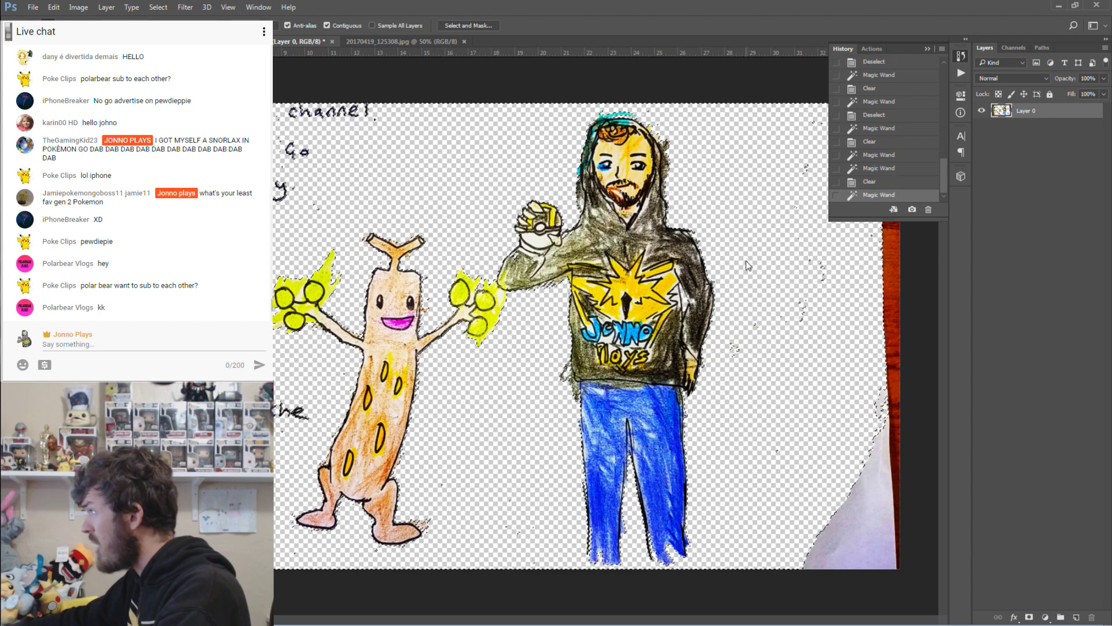
{"action": "key", "text": "ctrl+d"}
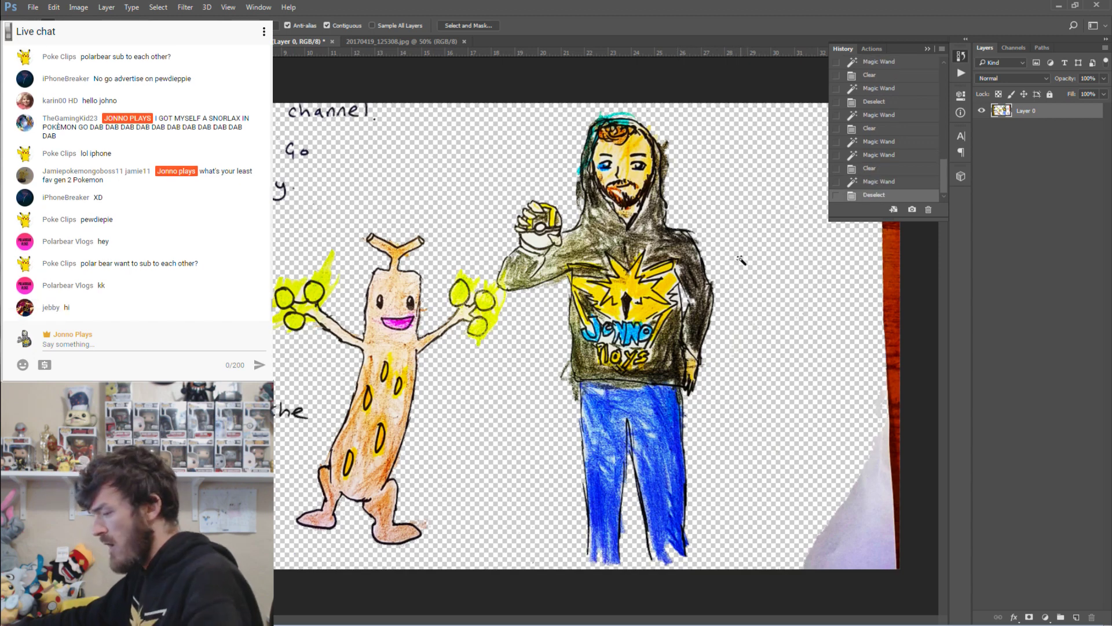
{"action": "key", "text": "ctrl+alt+z"}
{"action": "key", "text": "ctrl+alt+z"}
{"action": "key", "text": "ctrl+alt+z"}
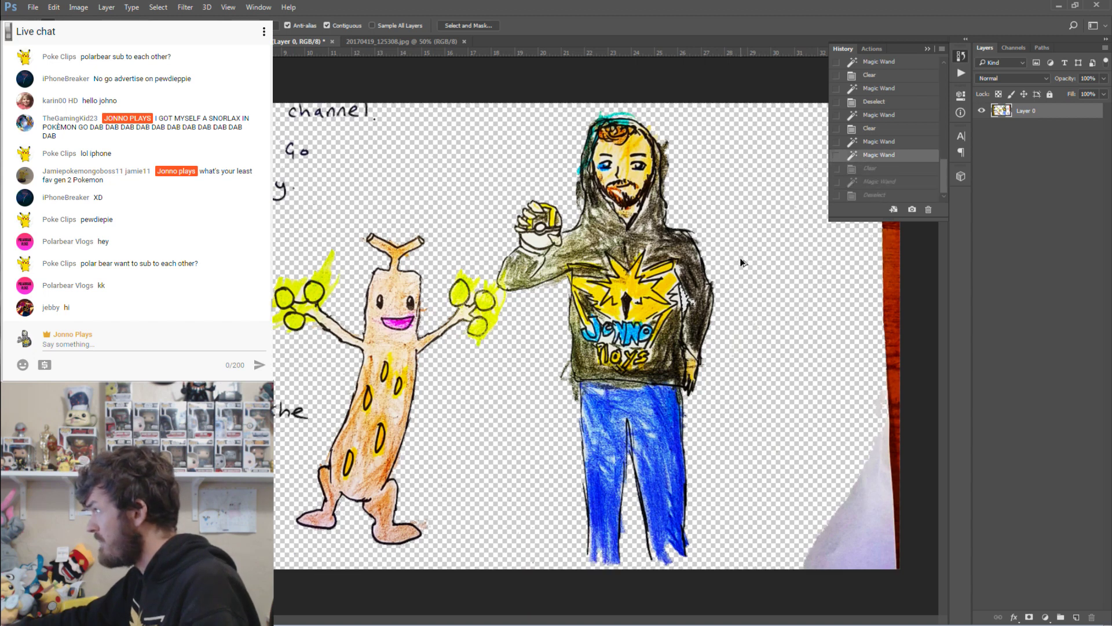
{"action": "left_click", "coordinate": [763, 251]}
{"action": "key", "text": "ctrl+d"}
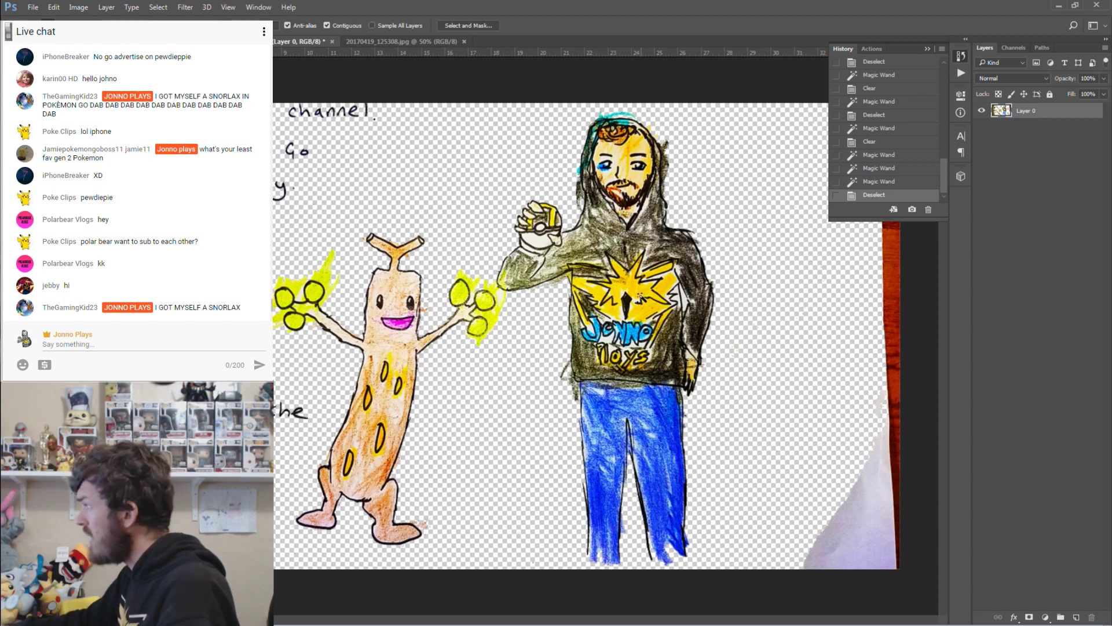
{"action": "left_click", "coordinate": [684, 302]}
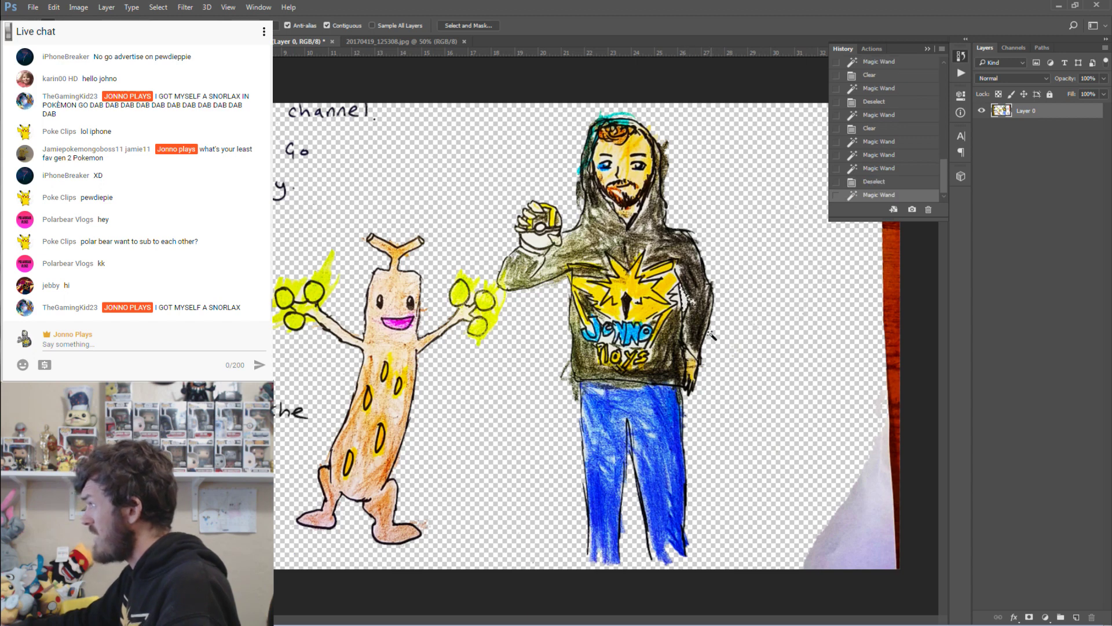
{"action": "key", "text": "ctrl+d"}
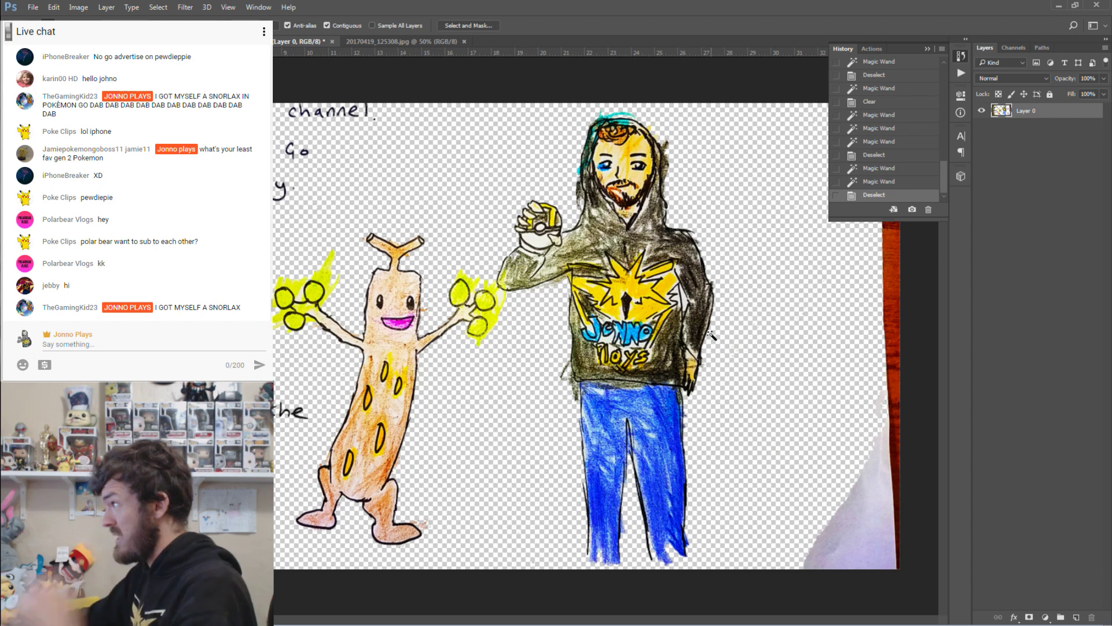
{"action": "left_click", "coordinate": [10, 87]}
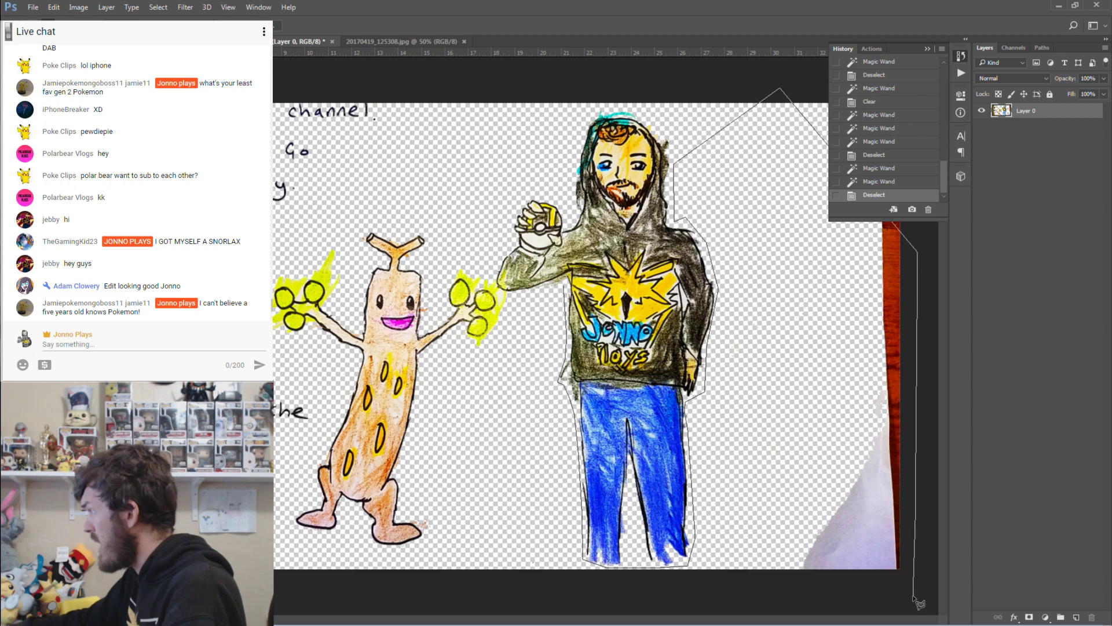
Delete the lassoed white paper strip along the right edge of the drawing.
{"action": "left_click", "coordinate": [443, 587]}
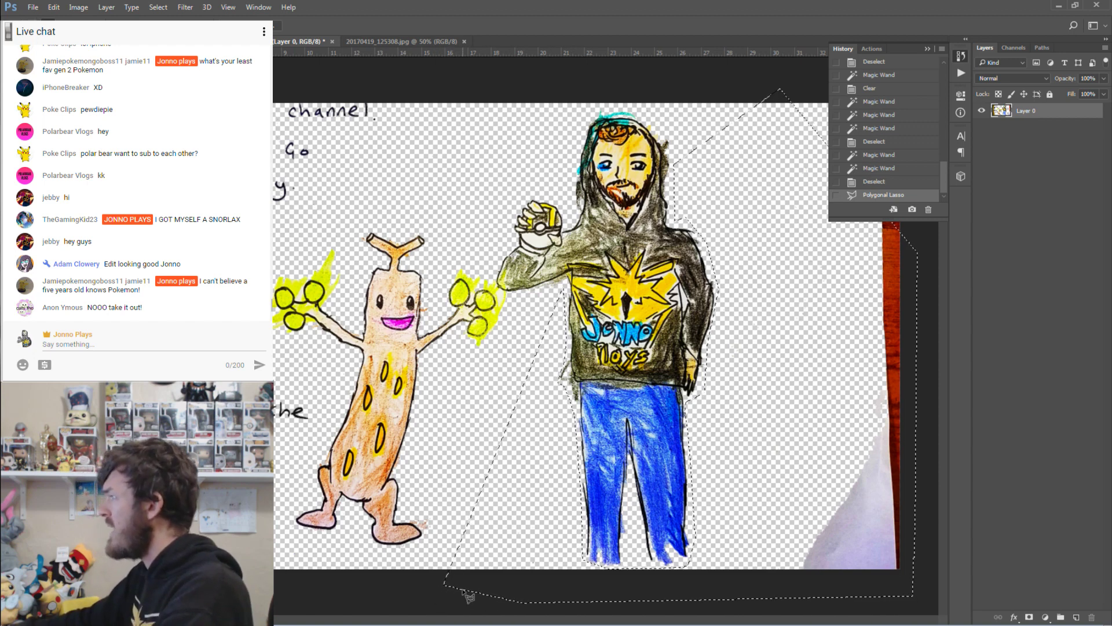
{"action": "key", "text": "Delete"}
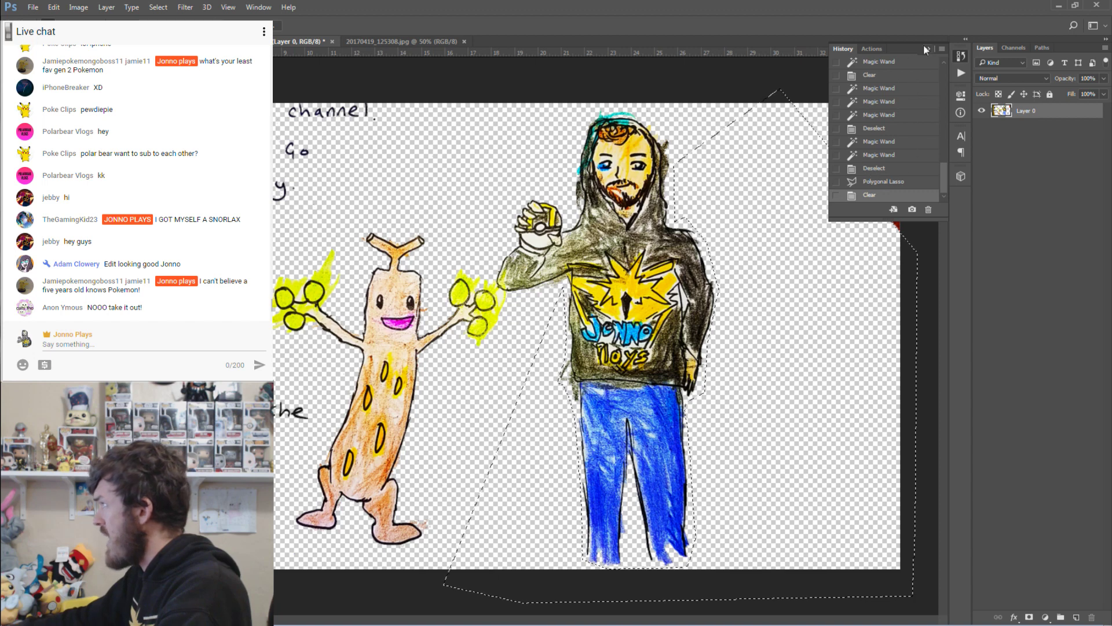
{"action": "left_click", "coordinate": [927, 49]}
{"action": "left_click", "coordinate": [817, 92]}
{"action": "left_click", "coordinate": [851, 261]}
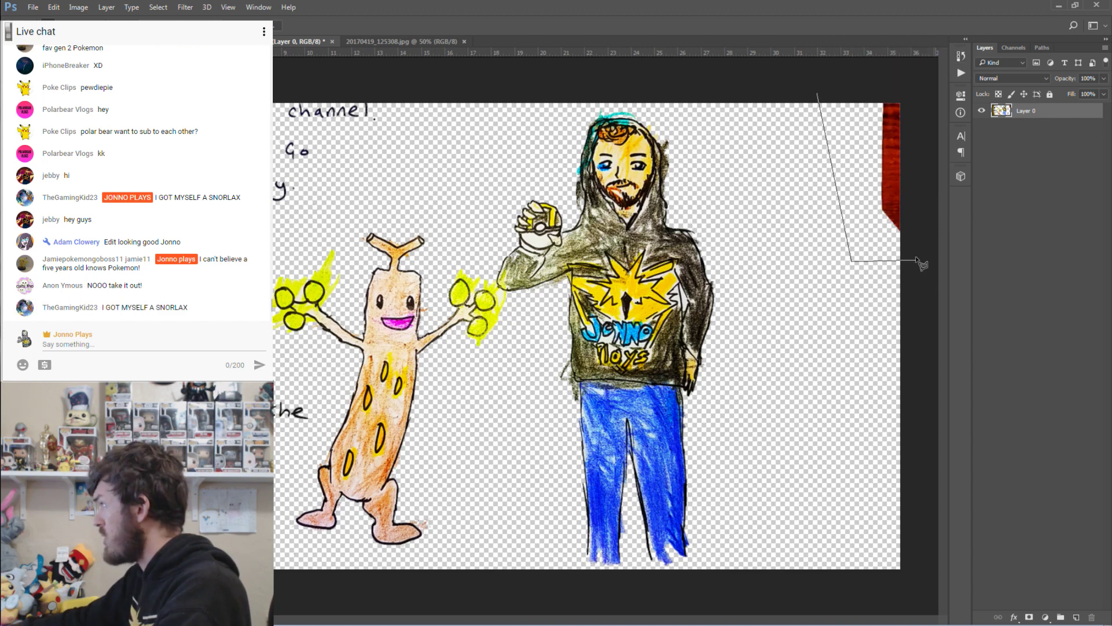
Complete the Polygonal Lasso outline around the red strip in the top-right corner.
{"action": "left_click", "coordinate": [915, 254]}
{"action": "left_click", "coordinate": [913, 92]}
{"action": "left_click", "coordinate": [836, 83]}
{"action": "left_click", "coordinate": [817, 93]}
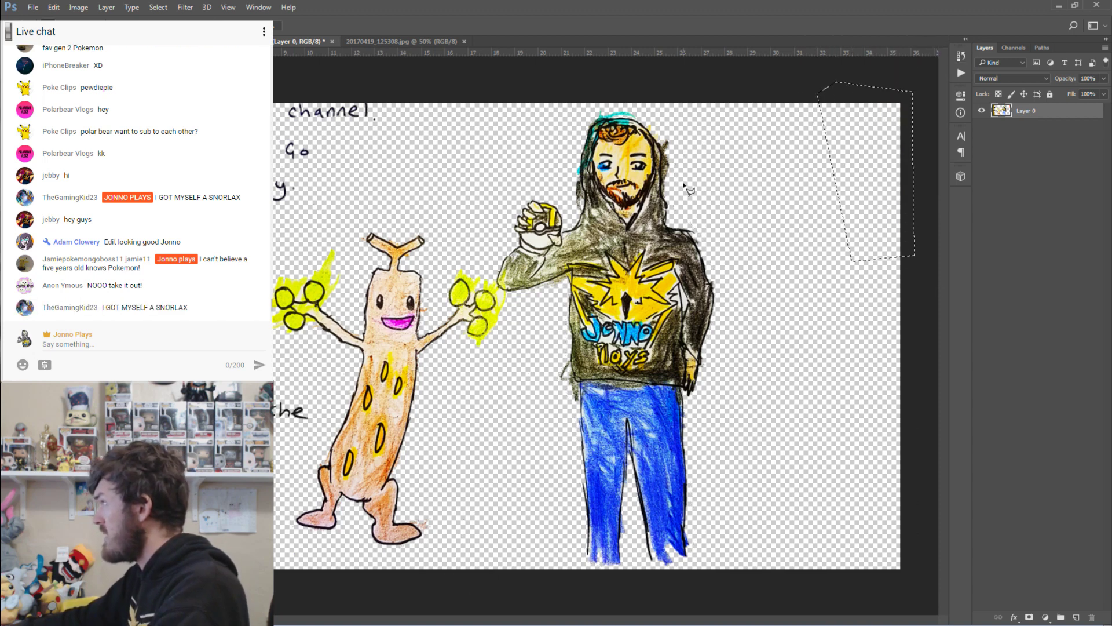
Lasso the background area above the figures and down the left of Sudowoodo.
{"action": "left_click", "coordinate": [722, 167]}
{"action": "left_click", "coordinate": [681, 95]}
{"action": "left_click", "coordinate": [571, 97]}
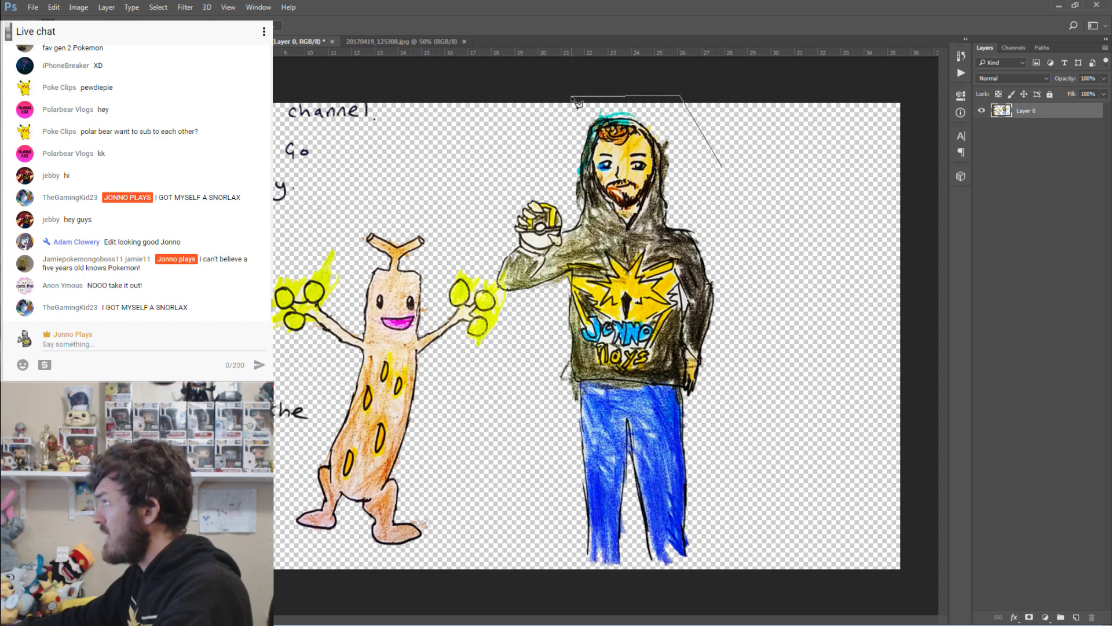
{"action": "left_click", "coordinate": [510, 156]}
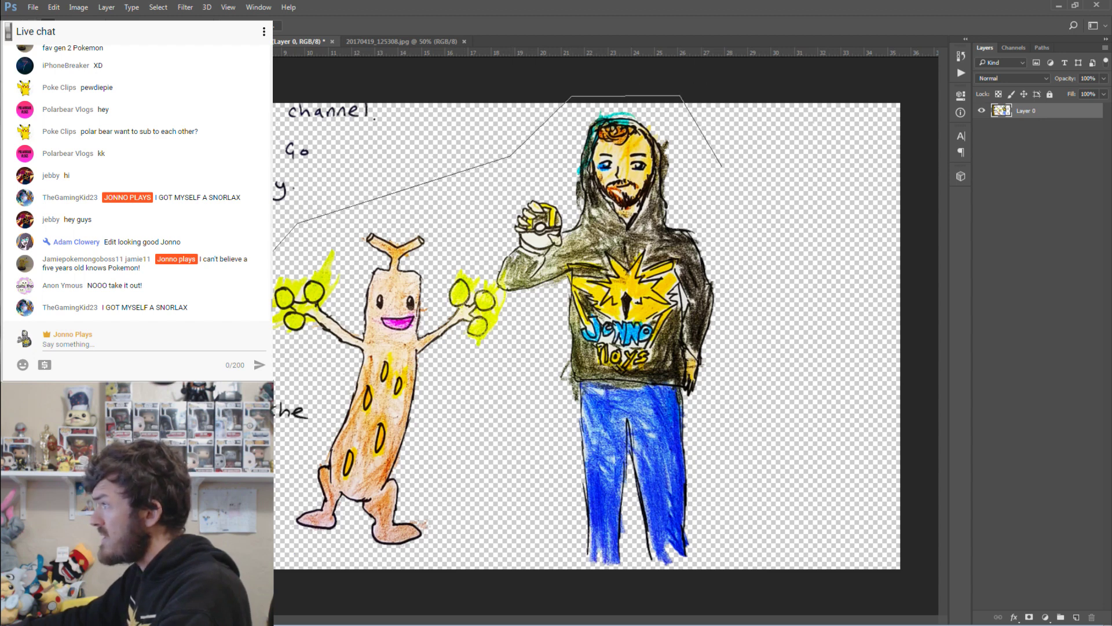
{"action": "left_click", "coordinate": [321, 386]}
{"action": "left_click", "coordinate": [321, 431]}
{"action": "left_click", "coordinate": [286, 463]}
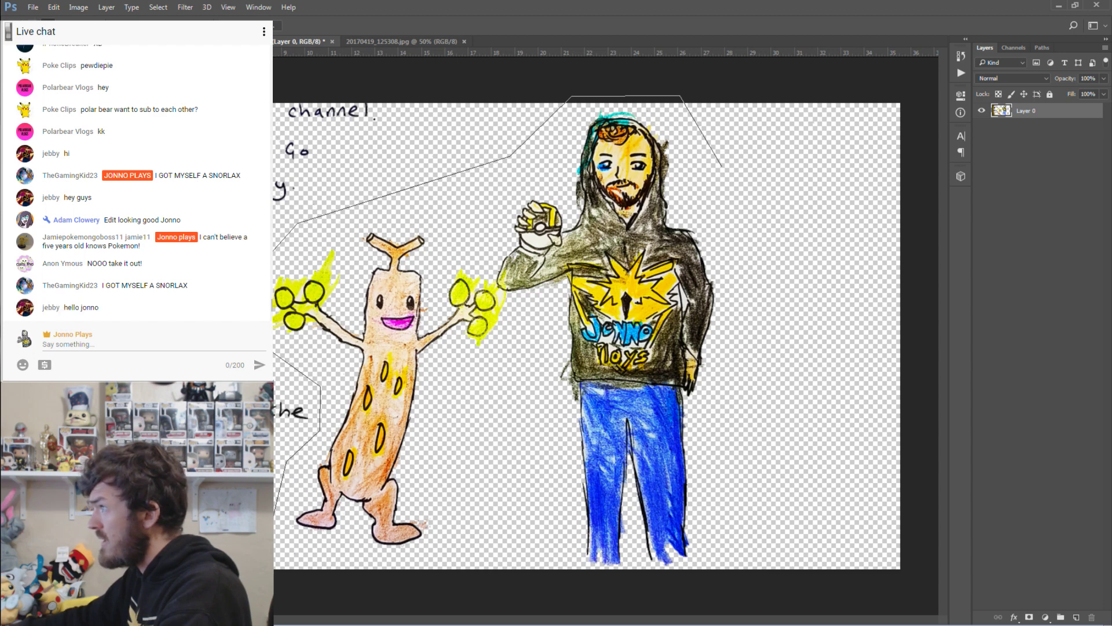
{"action": "key", "text": "Return"}
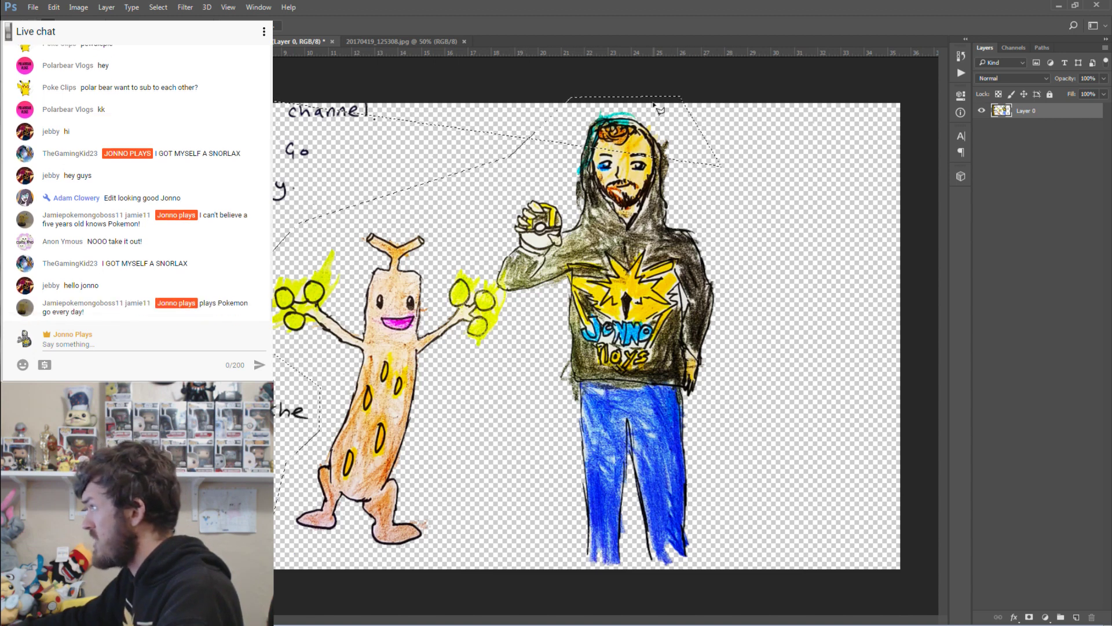
Lasso another area from above the trainer's head to beside Sudowoodo, then deselect.
{"action": "left_click", "coordinate": [560, 82]}
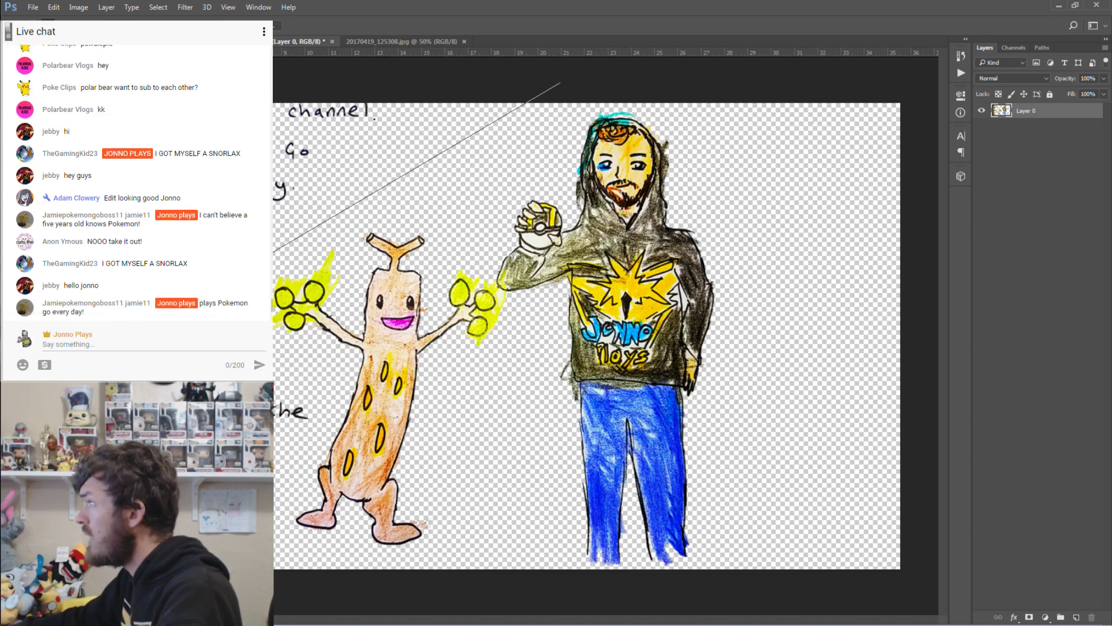
{"action": "left_click", "coordinate": [320, 387]}
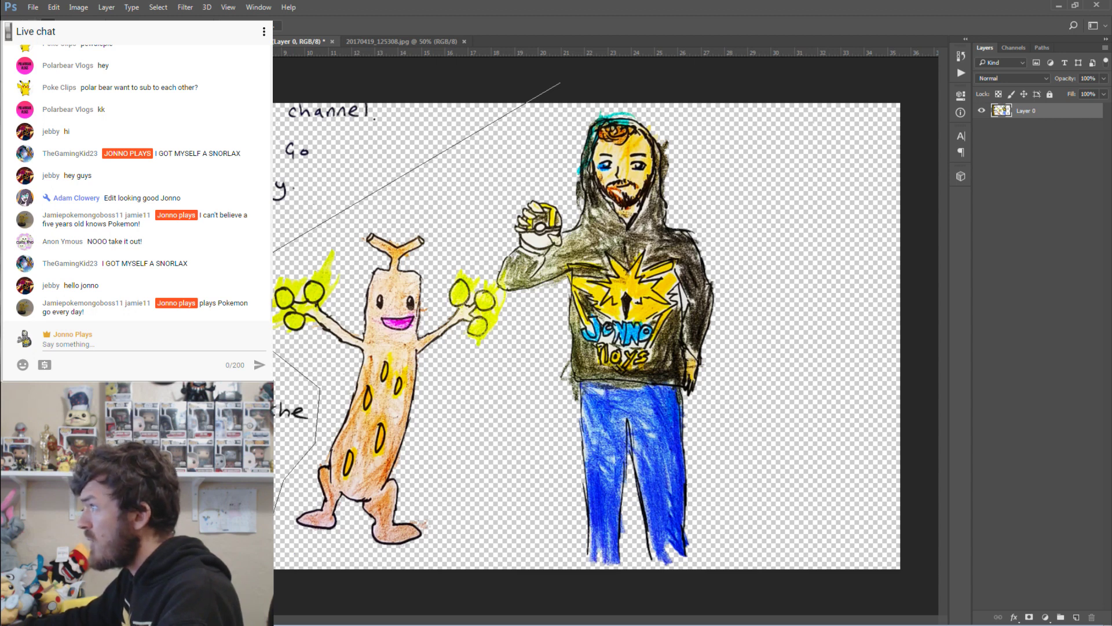
{"action": "key", "text": "Return"}
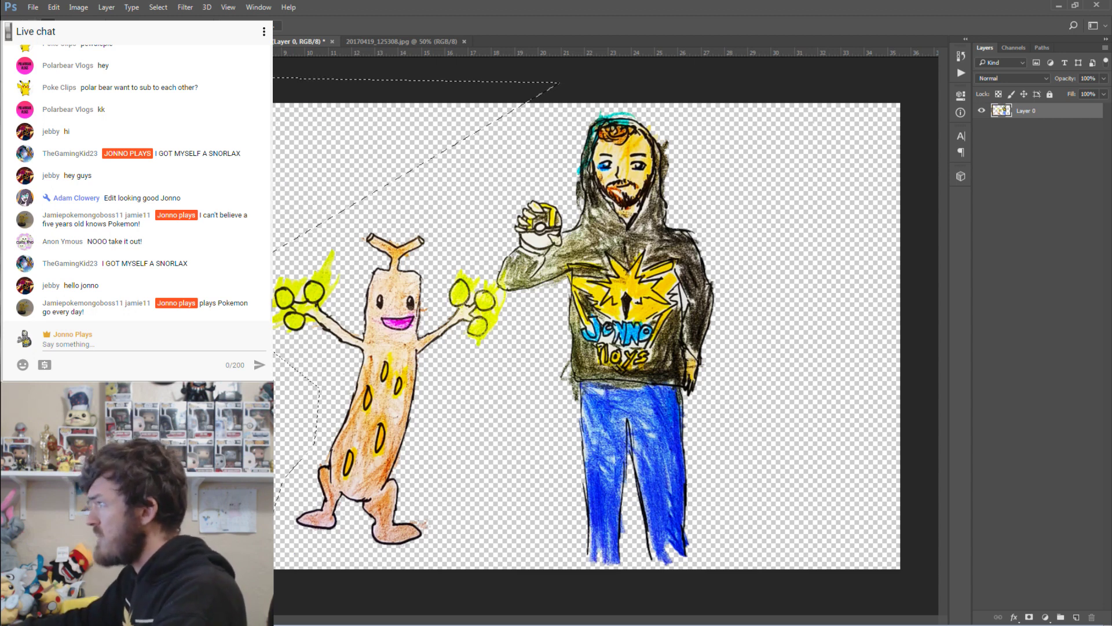
{"action": "key", "text": "ctrl+d"}
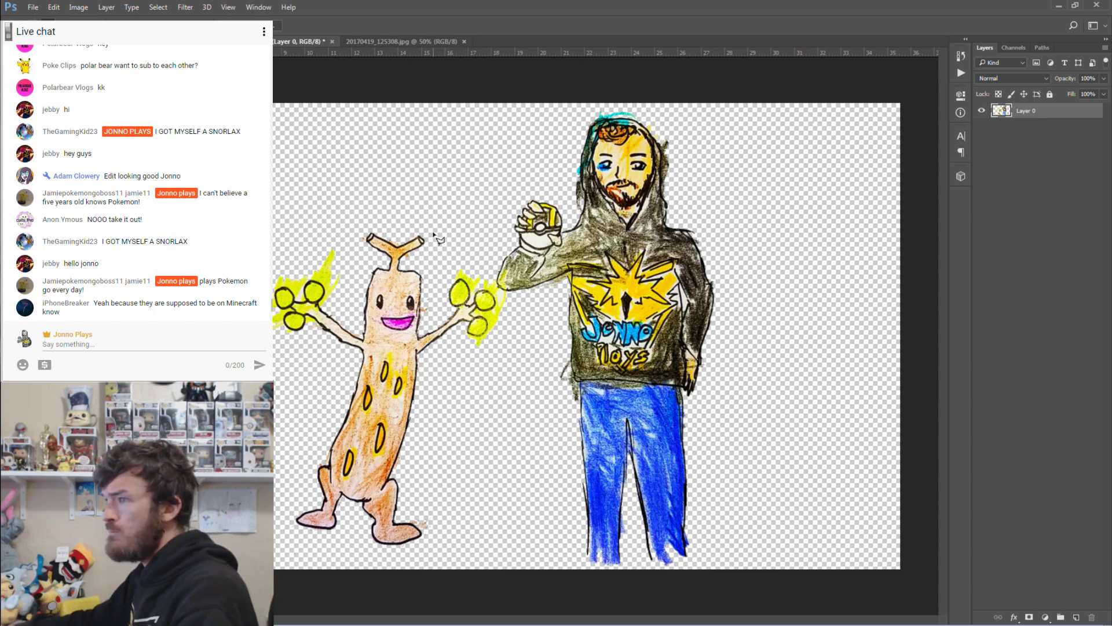
Add a 27 px black outside Stroke to Layer 0 through Blending Options.
{"action": "right_click", "coordinate": [1027, 110]}
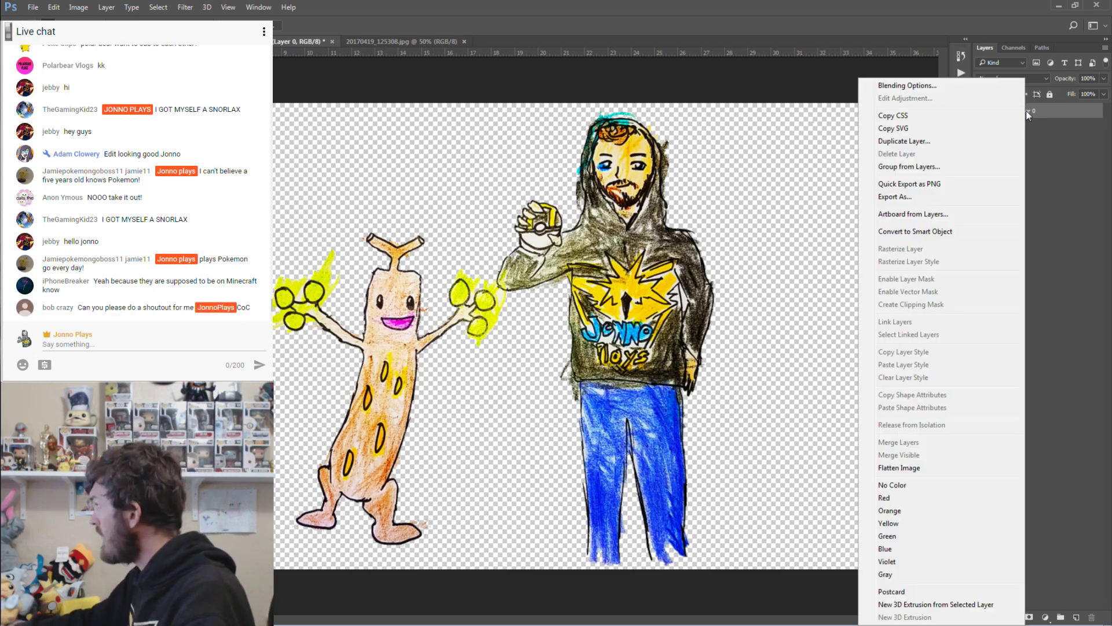
{"action": "left_click", "coordinate": [925, 85]}
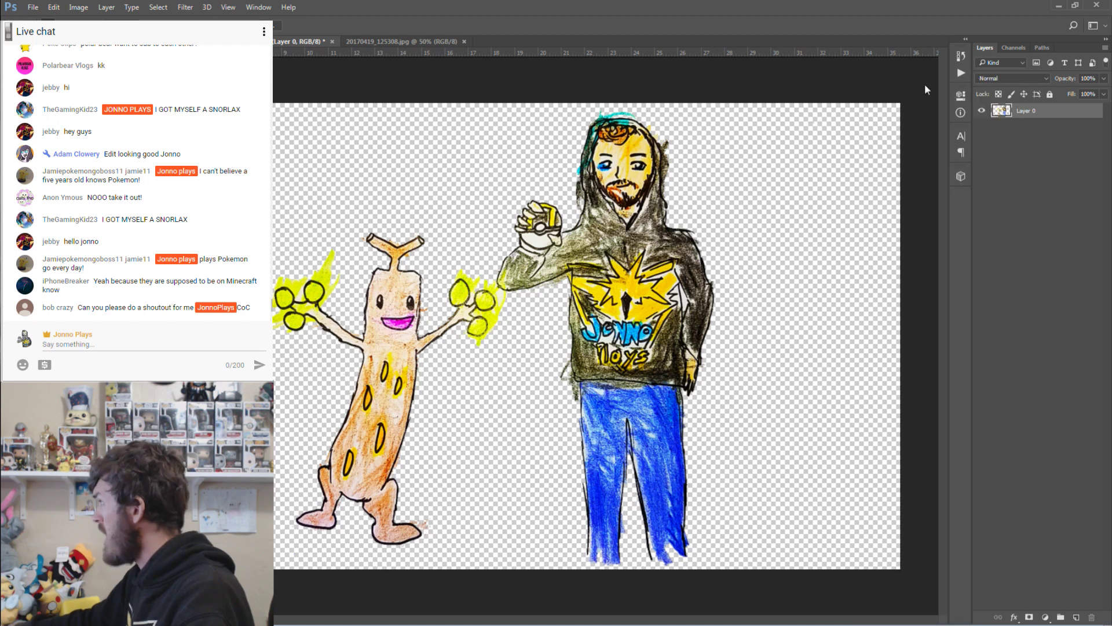
{"action": "left_click", "coordinate": [462, 179]}
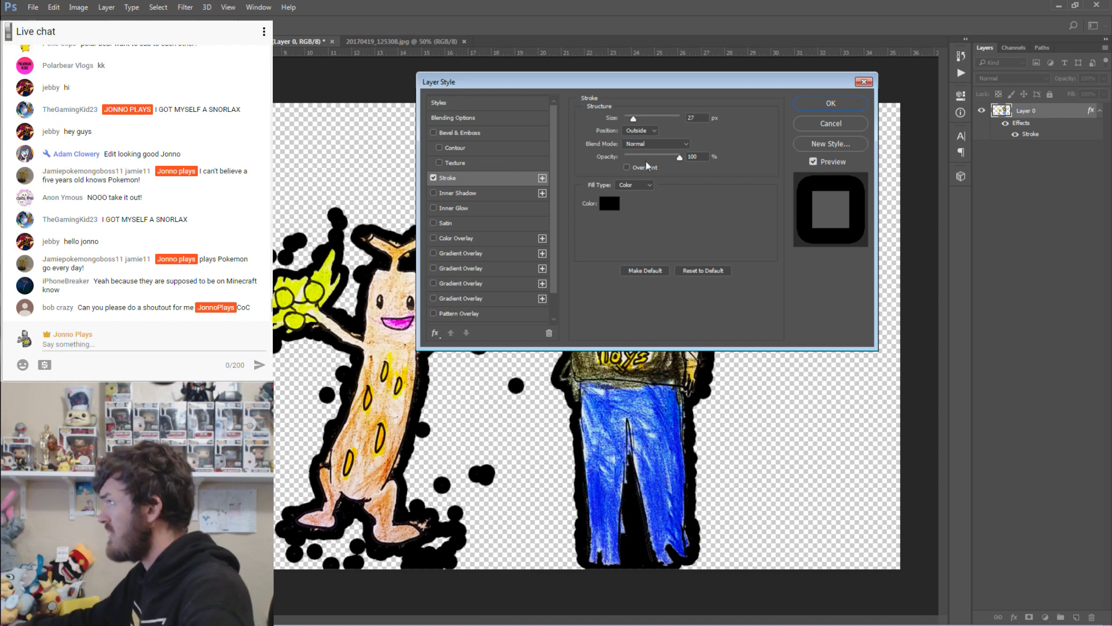
{"action": "left_click", "coordinate": [837, 107]}
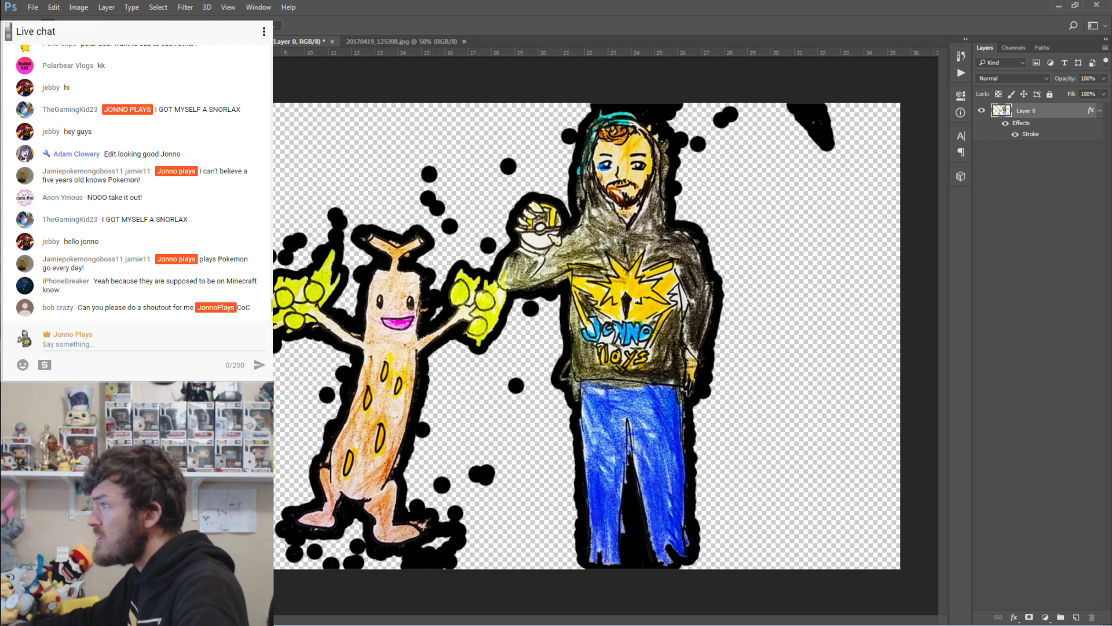
Erase stray dots in the upper background, at Sudowoodo's upper-left and beside the trainer's arm.
{"action": "key", "text": "e"}
{"action": "mouse_move", "coordinate": [420, 162]}
{"action": "left_mouse_down"}
{"action": "mouse_move", "coordinate": [451, 224]}
{"action": "mouse_move", "coordinate": [487, 245]}
{"action": "mouse_move", "coordinate": [503, 163]}
{"action": "mouse_move", "coordinate": [568, 138]}
{"action": "mouse_move", "coordinate": [596, 97]}
{"action": "mouse_move", "coordinate": [635, 86]}
{"action": "mouse_move", "coordinate": [659, 116]}
{"action": "mouse_move", "coordinate": [674, 122]}
{"action": "mouse_move", "coordinate": [672, 106]}
{"action": "mouse_move", "coordinate": [704, 131]}
{"action": "mouse_move", "coordinate": [706, 150]}
{"action": "mouse_move", "coordinate": [685, 137]}
{"action": "mouse_move", "coordinate": [680, 193]}
{"action": "mouse_move", "coordinate": [680, 140]}
{"action": "mouse_move", "coordinate": [646, 108]}
{"action": "mouse_move", "coordinate": [826, 149]}
{"action": "mouse_move", "coordinate": [827, 116]}
{"action": "left_mouse_up"}
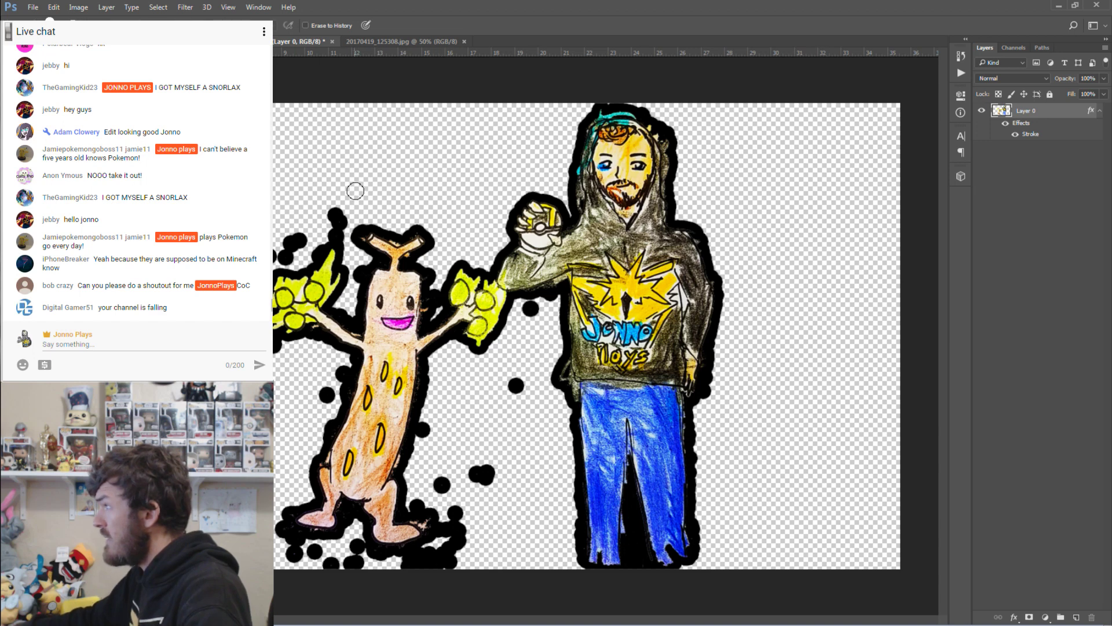
{"action": "mouse_move", "coordinate": [350, 194]}
{"action": "left_mouse_down"}
{"action": "mouse_move", "coordinate": [335, 235]}
{"action": "mouse_move", "coordinate": [316, 228]}
{"action": "mouse_move", "coordinate": [287, 253]}
{"action": "left_mouse_up"}
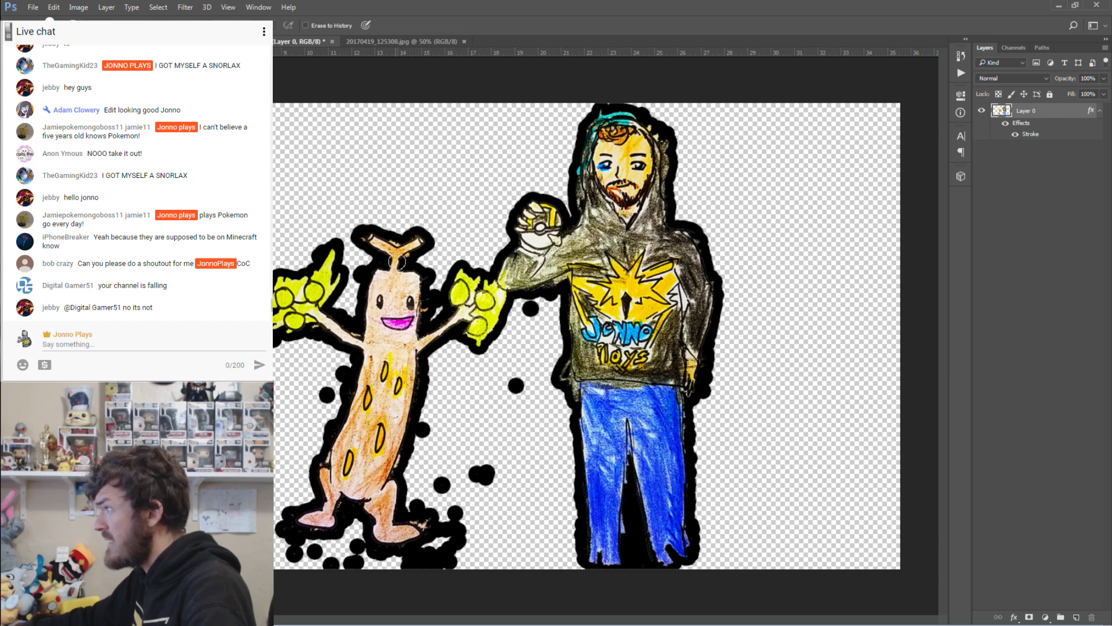
{"action": "left_click", "coordinate": [529, 309]}
{"action": "left_click", "coordinate": [516, 385]}
{"action": "left_click", "coordinate": [483, 474]}
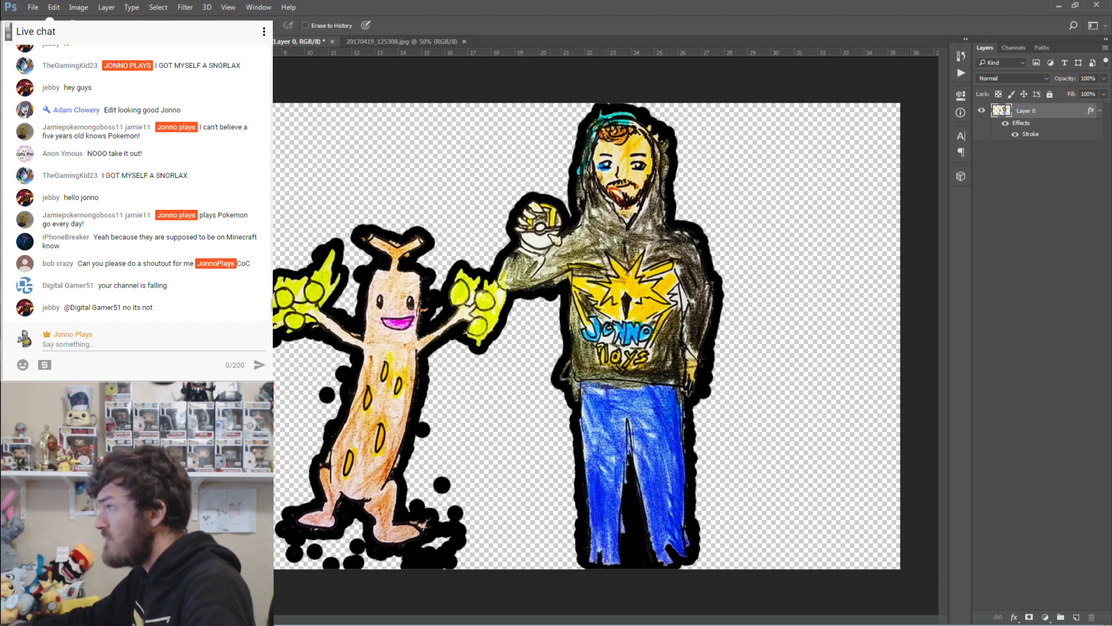
Erase the blobs around Sudowoodo's body, left side and foot, then hide the Stroke effect.
{"action": "left_click", "coordinate": [442, 487]}
{"action": "left_click", "coordinate": [456, 513]}
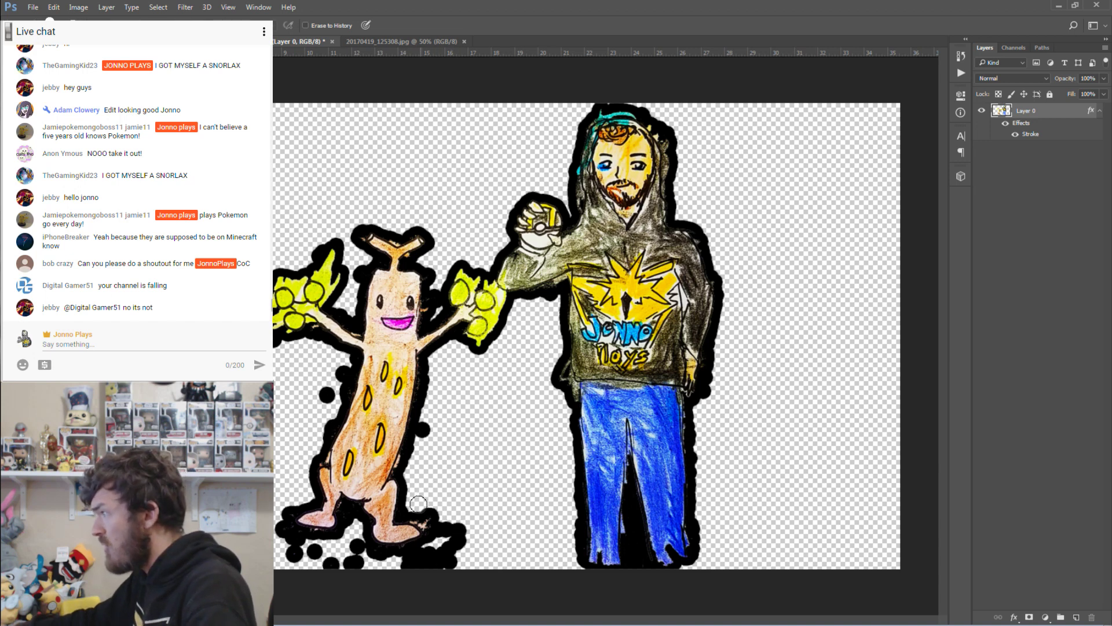
{"action": "mouse_move", "coordinate": [443, 503]}
{"action": "left_mouse_down"}
{"action": "mouse_move", "coordinate": [443, 534]}
{"action": "mouse_move", "coordinate": [460, 527]}
{"action": "mouse_move", "coordinate": [448, 561]}
{"action": "mouse_move", "coordinate": [413, 566]}
{"action": "mouse_move", "coordinate": [419, 552]}
{"action": "mouse_move", "coordinate": [410, 568]}
{"action": "mouse_move", "coordinate": [284, 530]}
{"action": "left_mouse_up"}
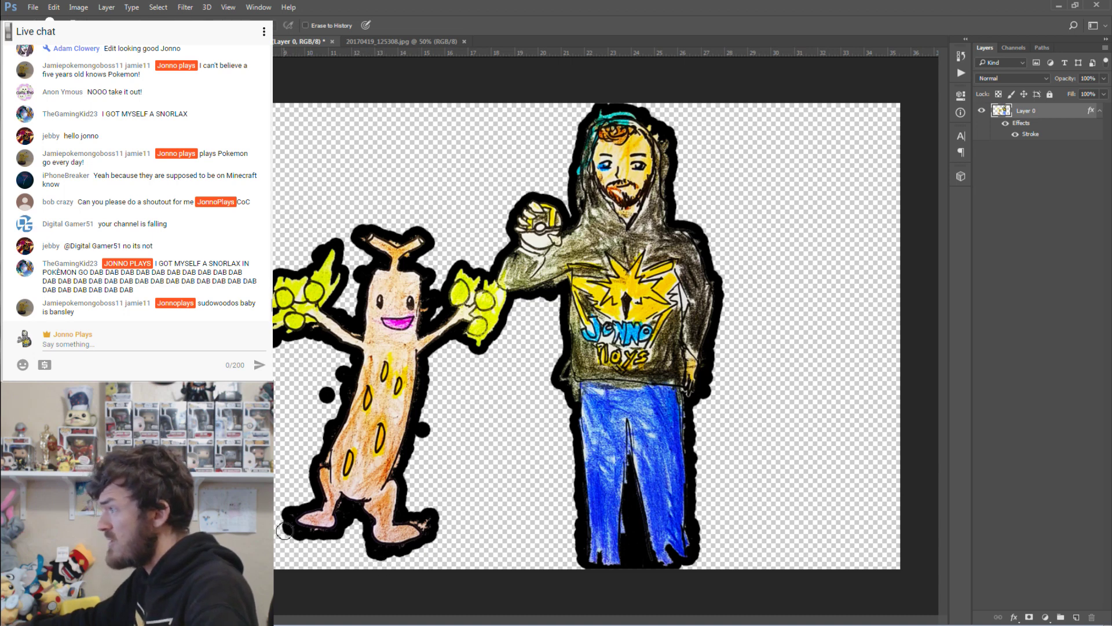
{"action": "mouse_move", "coordinate": [284, 395]}
{"action": "left_mouse_down"}
{"action": "mouse_move", "coordinate": [344, 389]}
{"action": "mouse_move", "coordinate": [354, 360]}
{"action": "mouse_move", "coordinate": [315, 451]}
{"action": "mouse_move", "coordinate": [337, 417]}
{"action": "mouse_move", "coordinate": [323, 447]}
{"action": "left_mouse_up"}
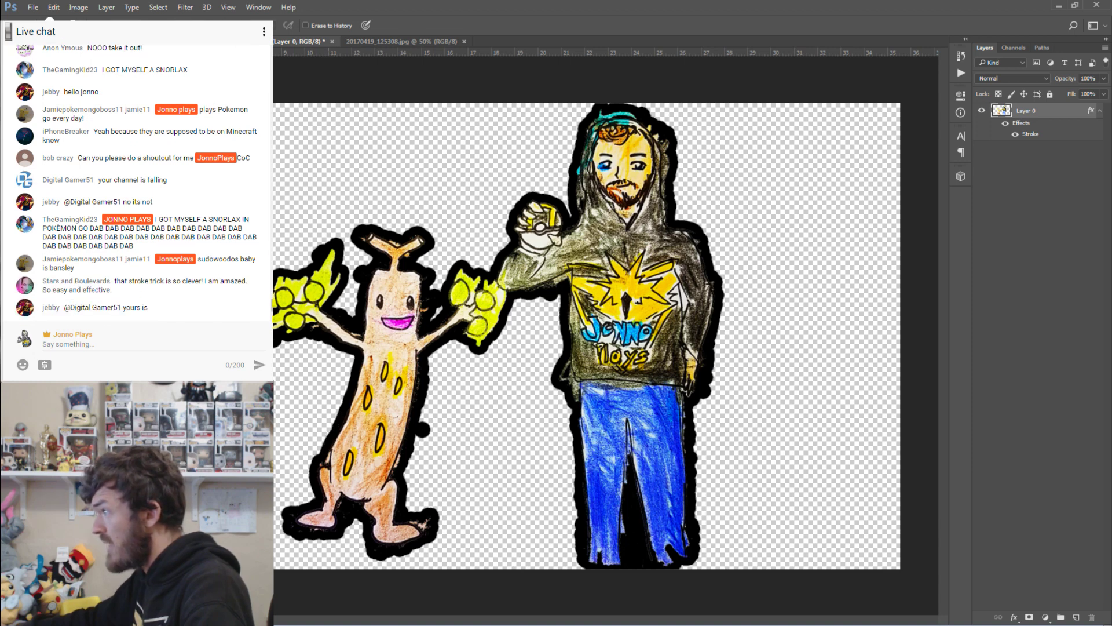
{"action": "mouse_move", "coordinate": [279, 496]}
{"action": "left_mouse_down"}
{"action": "mouse_move", "coordinate": [305, 542]}
{"action": "mouse_move", "coordinate": [320, 542]}
{"action": "mouse_move", "coordinate": [288, 533]}
{"action": "mouse_move", "coordinate": [345, 535]}
{"action": "mouse_move", "coordinate": [390, 558]}
{"action": "mouse_move", "coordinate": [439, 540]}
{"action": "left_mouse_up"}
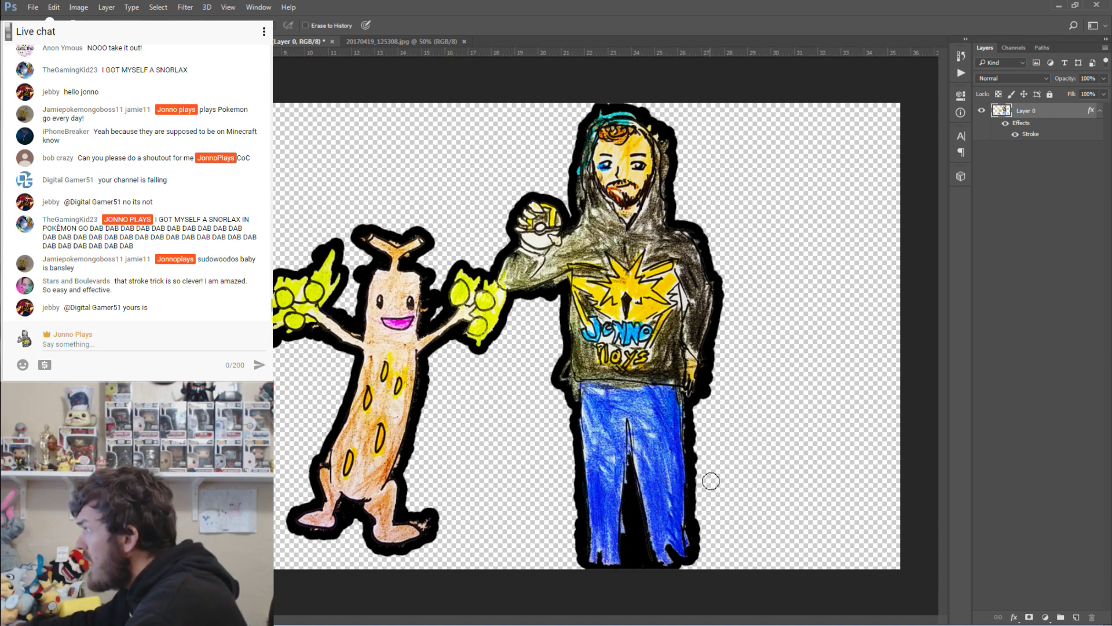
{"action": "left_click", "coordinate": [1017, 136]}
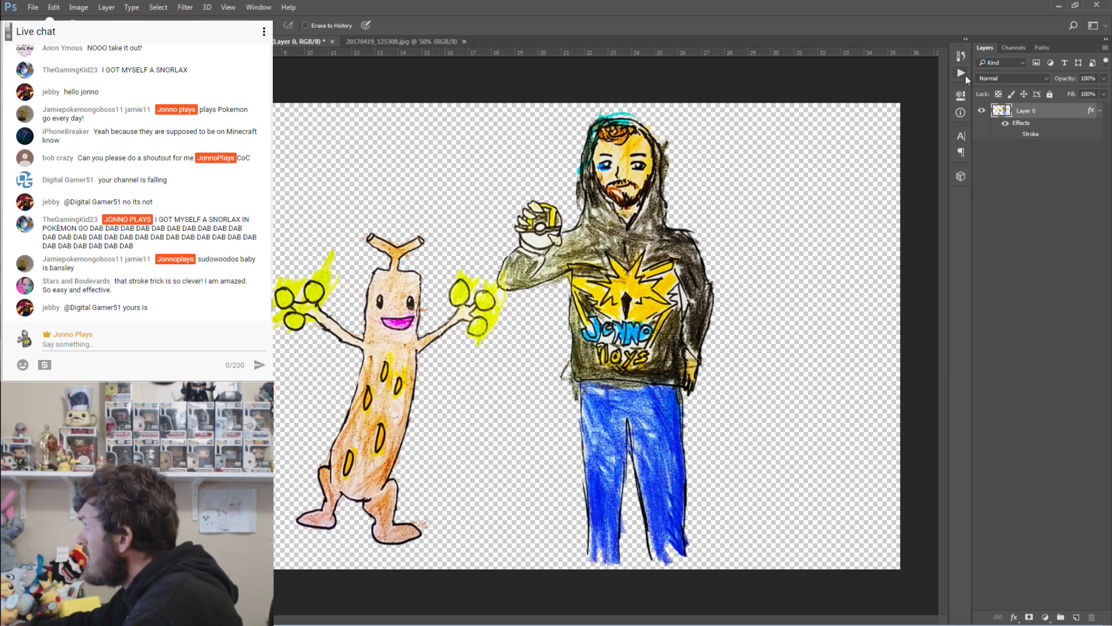
Roll back in the History panel to the Stroke state, discarding the later eraser touch-ups.
{"action": "left_click", "coordinate": [962, 57]}
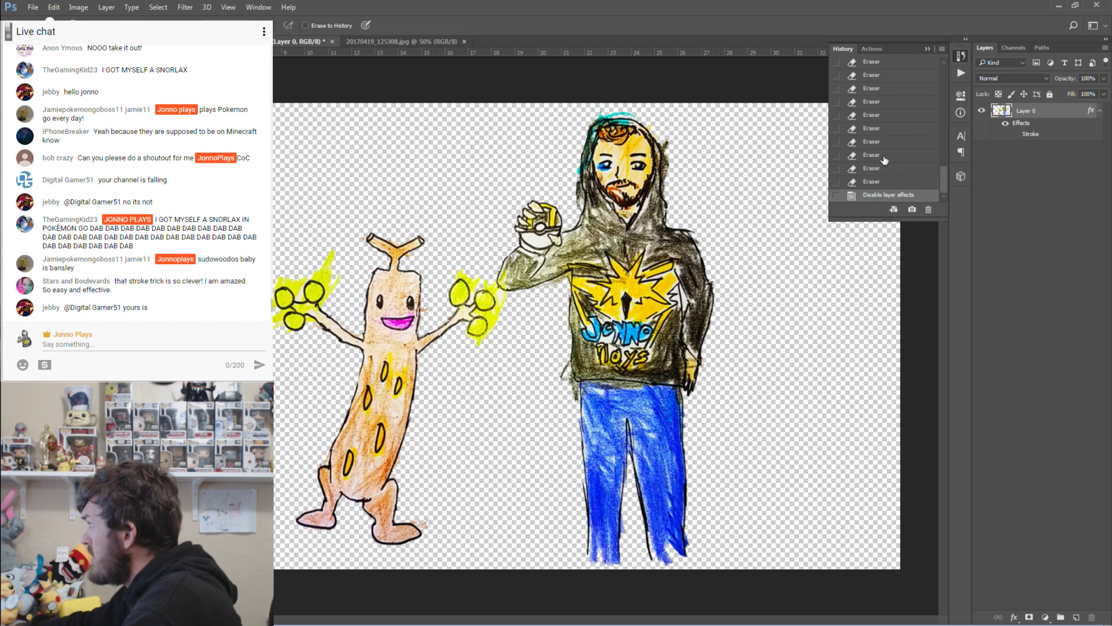
{"action": "left_click_drag", "start_coordinate": [943, 177], "coordinate": [948, 150]}
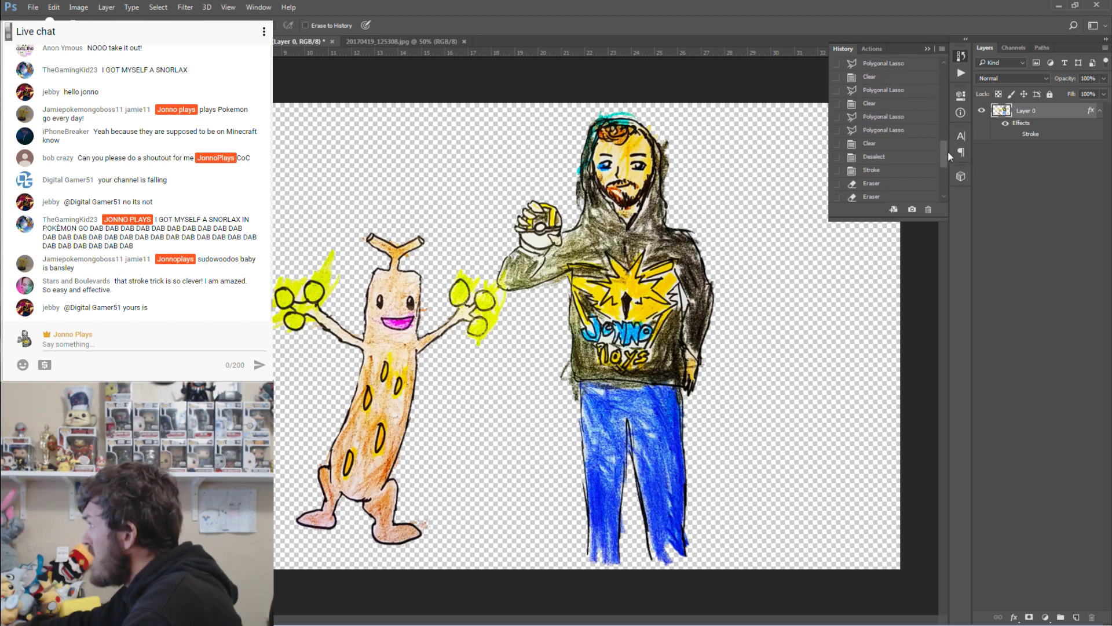
{"action": "left_click", "coordinate": [874, 157]}
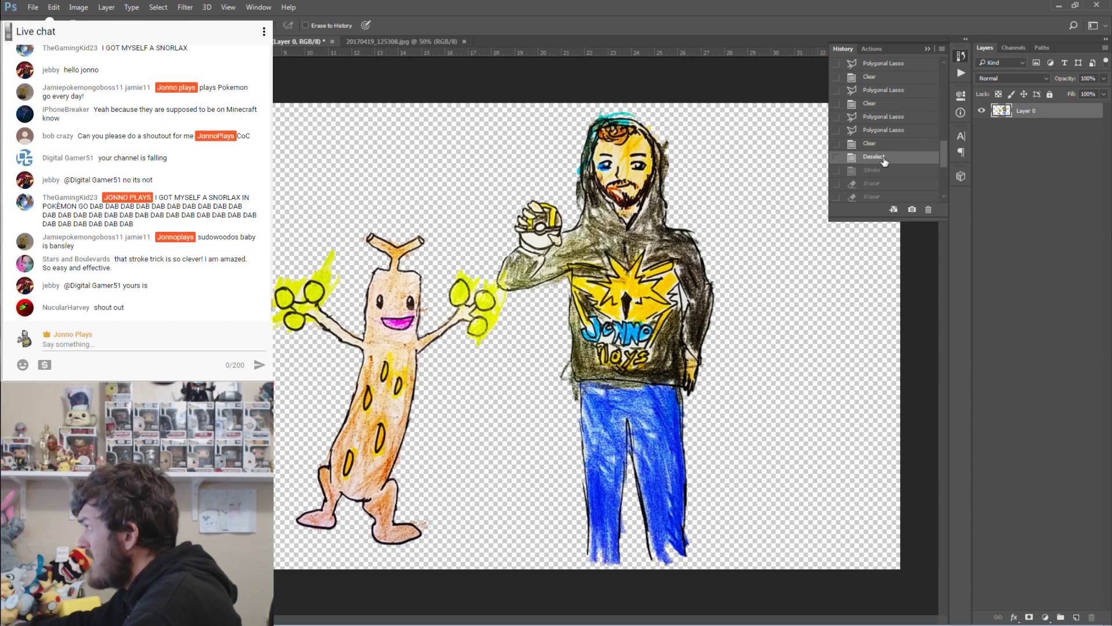
{"action": "scroll", "coordinate": [884, 162], "scroll_direction": "down", "scroll_amount": 5}
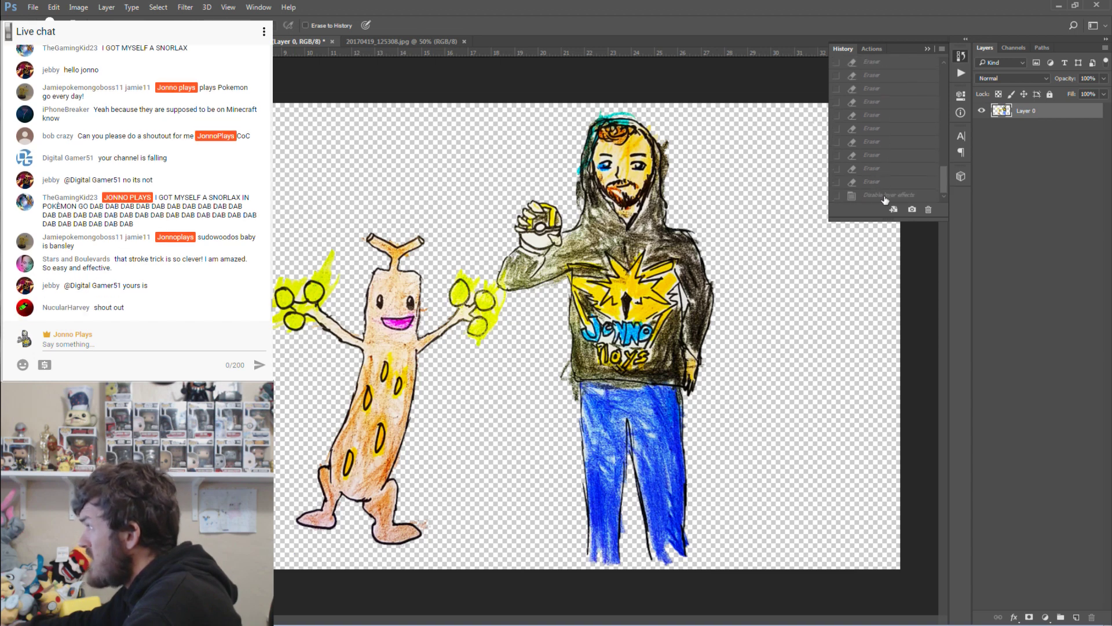
{"action": "left_click", "coordinate": [885, 197]}
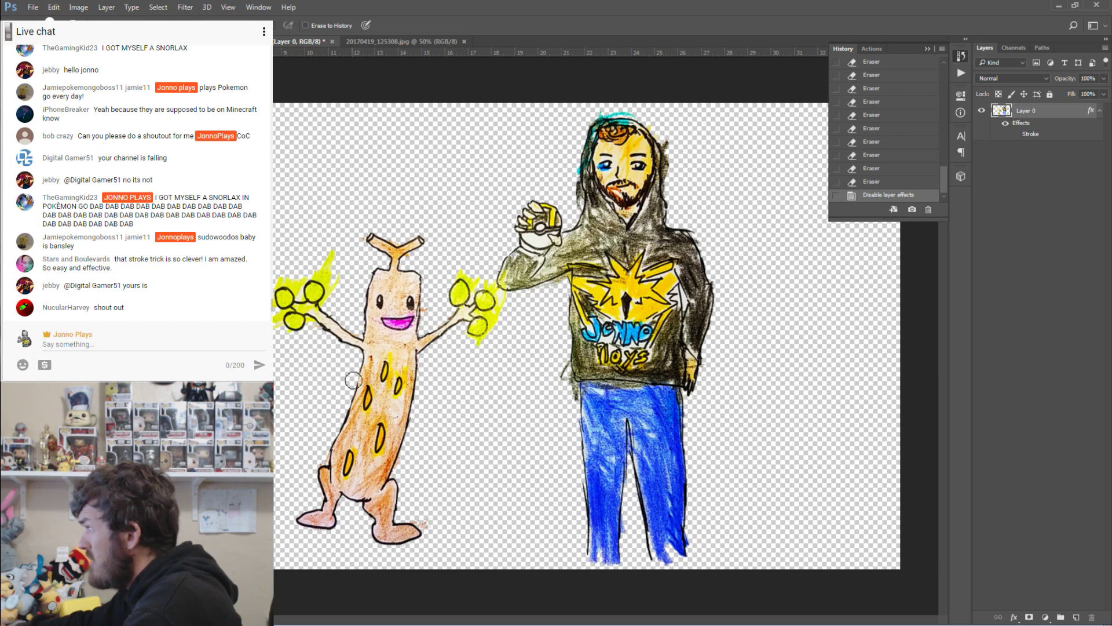
{"action": "scroll", "coordinate": [889, 149], "scroll_direction": "up", "scroll_amount": 3}
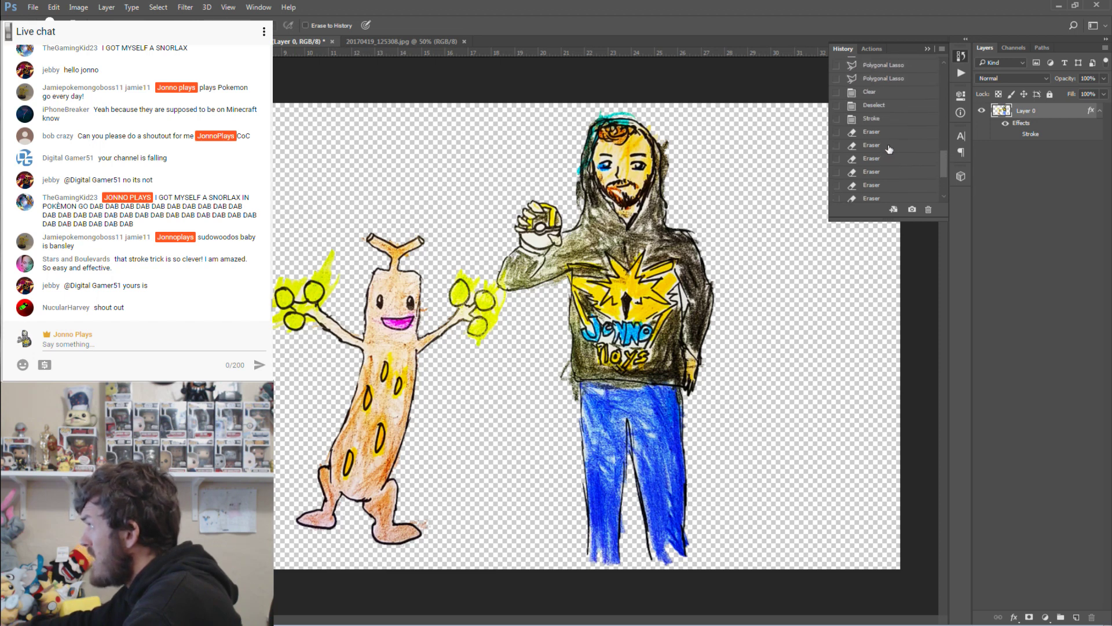
{"action": "left_click", "coordinate": [875, 105]}
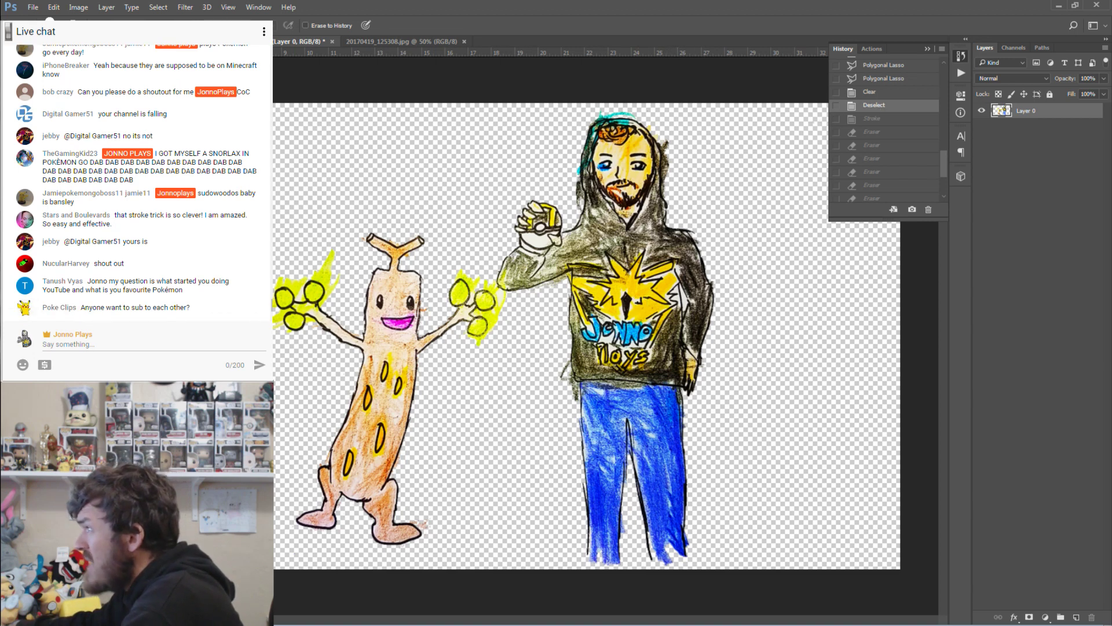
{"action": "left_click", "coordinate": [885, 120]}
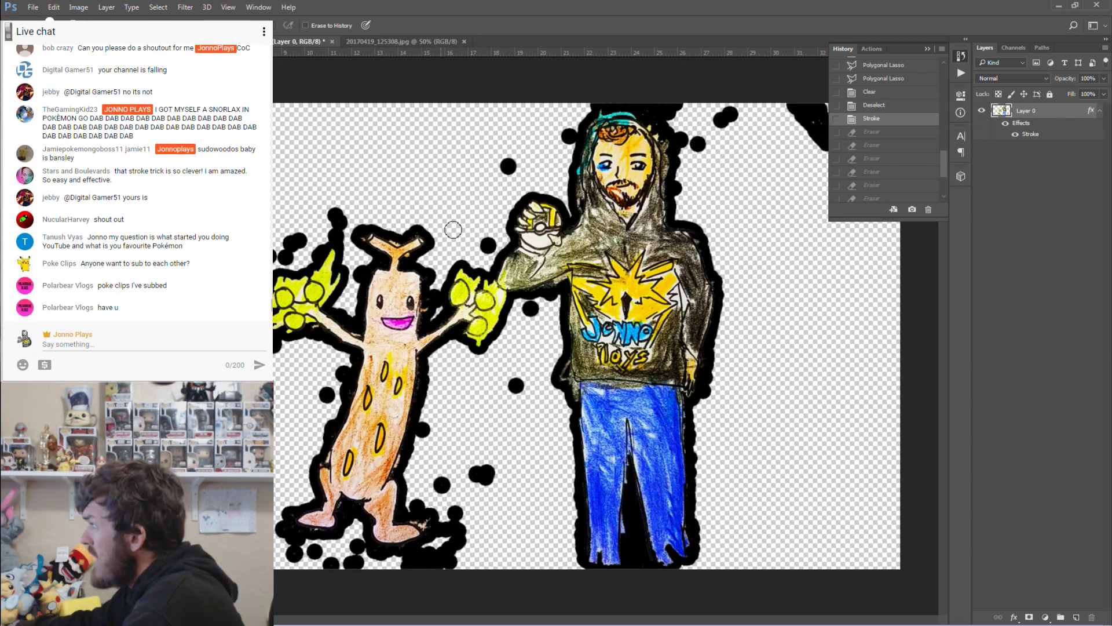
Erase the stray black blobs above and to the right of the hood.
{"action": "left_click", "coordinate": [571, 137]}
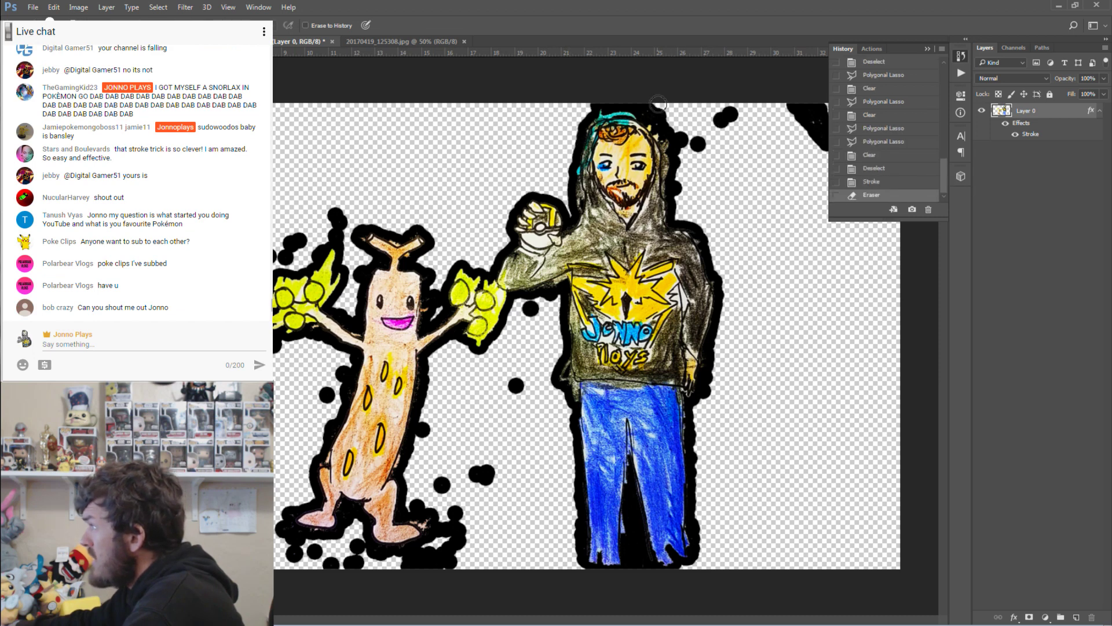
{"action": "mouse_move", "coordinate": [658, 104]}
{"action": "left_mouse_down"}
{"action": "mouse_move", "coordinate": [740, 109]}
{"action": "mouse_move", "coordinate": [703, 144]}
{"action": "mouse_move", "coordinate": [814, 116]}
{"action": "mouse_move", "coordinate": [810, 136]}
{"action": "mouse_move", "coordinate": [829, 142]}
{"action": "left_mouse_up"}
{"action": "left_click", "coordinate": [928, 49]}
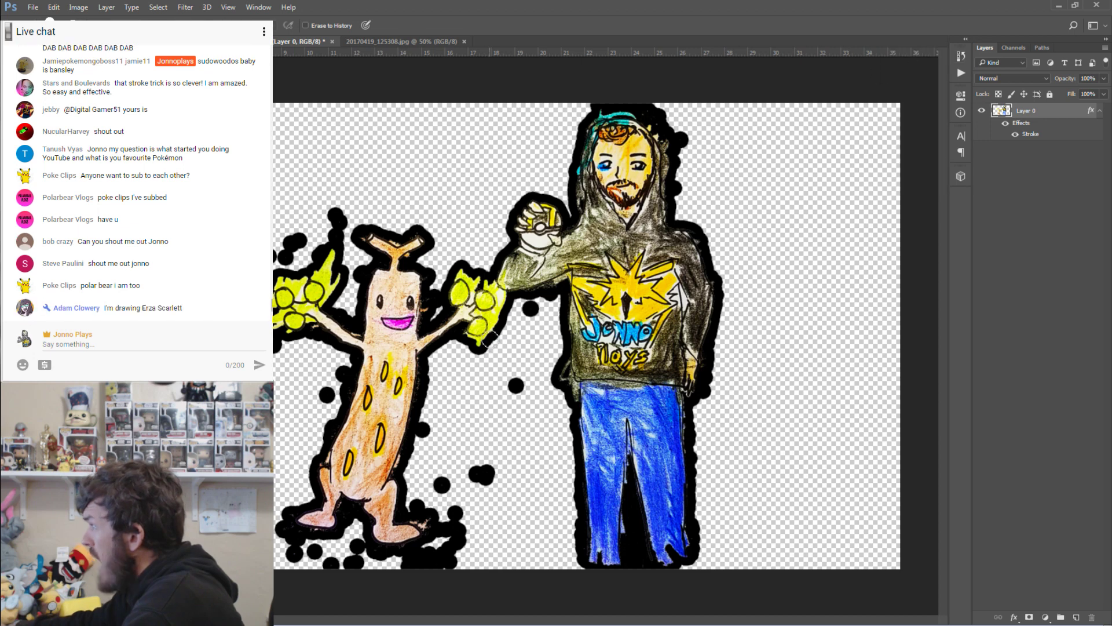
Erase stray dots by the trainer's arm and around Sudowoodo's feet, left side and upper left.
{"action": "left_click", "coordinate": [531, 309]}
{"action": "left_click", "coordinate": [518, 387]}
{"action": "mouse_move", "coordinate": [485, 472]}
{"action": "left_mouse_down"}
{"action": "mouse_move", "coordinate": [443, 559]}
{"action": "mouse_move", "coordinate": [371, 570]}
{"action": "mouse_move", "coordinate": [357, 551]}
{"action": "mouse_move", "coordinate": [317, 562]}
{"action": "mouse_move", "coordinate": [294, 553]}
{"action": "left_mouse_up"}
{"action": "left_click_drag", "start_coordinate": [305, 395], "coordinate": [343, 376]}
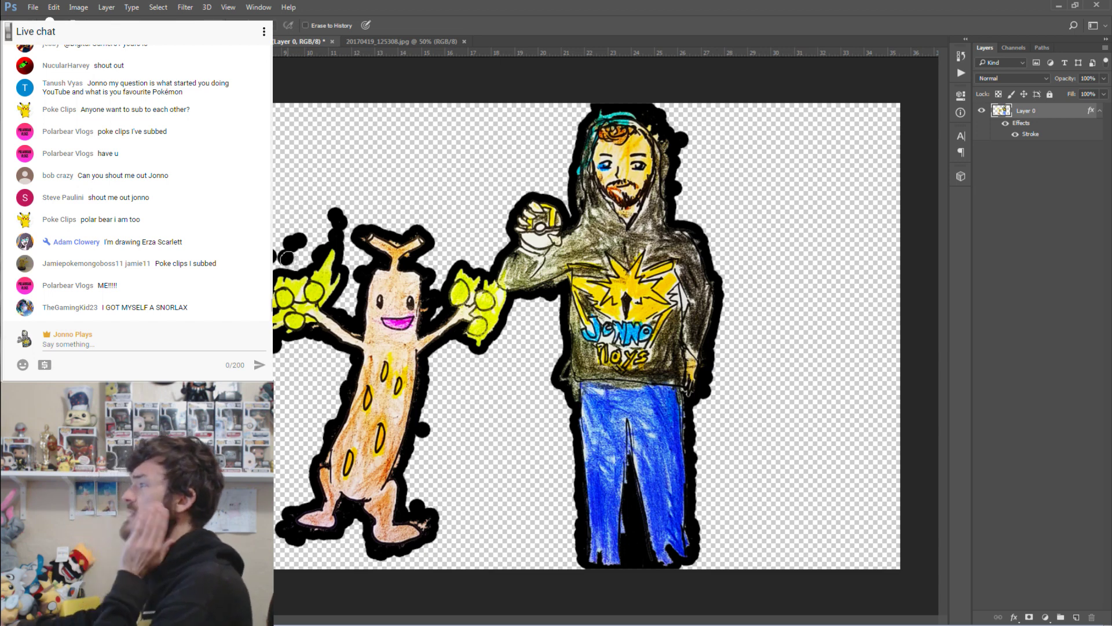
{"action": "mouse_move", "coordinate": [339, 232]}
{"action": "left_mouse_down"}
{"action": "mouse_move", "coordinate": [312, 228]}
{"action": "mouse_move", "coordinate": [280, 256]}
{"action": "left_mouse_up"}
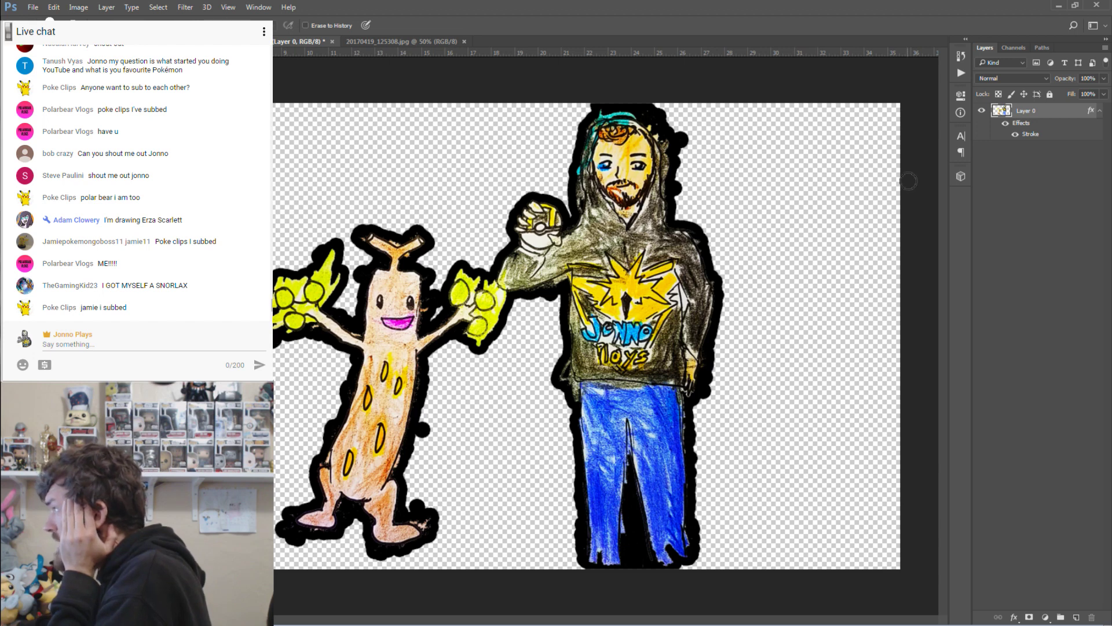
Toggle Layer 0's Stroke effect on and off repeatedly, ending with the black outline hidden.
{"action": "left_click", "coordinate": [1014, 135]}
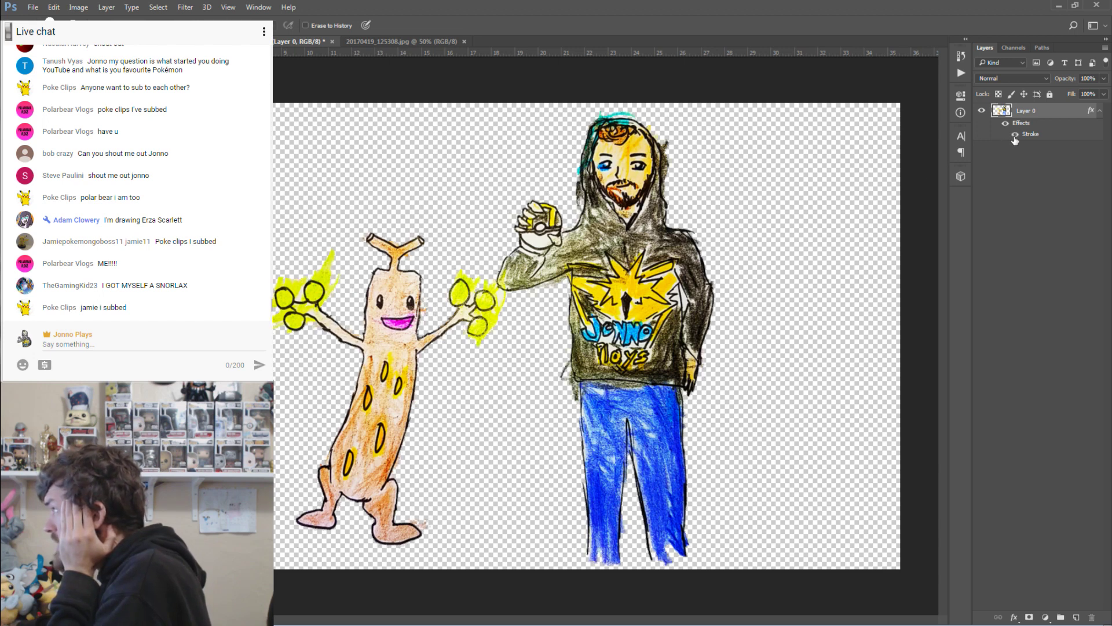
{"action": "left_click", "coordinate": [1015, 136]}
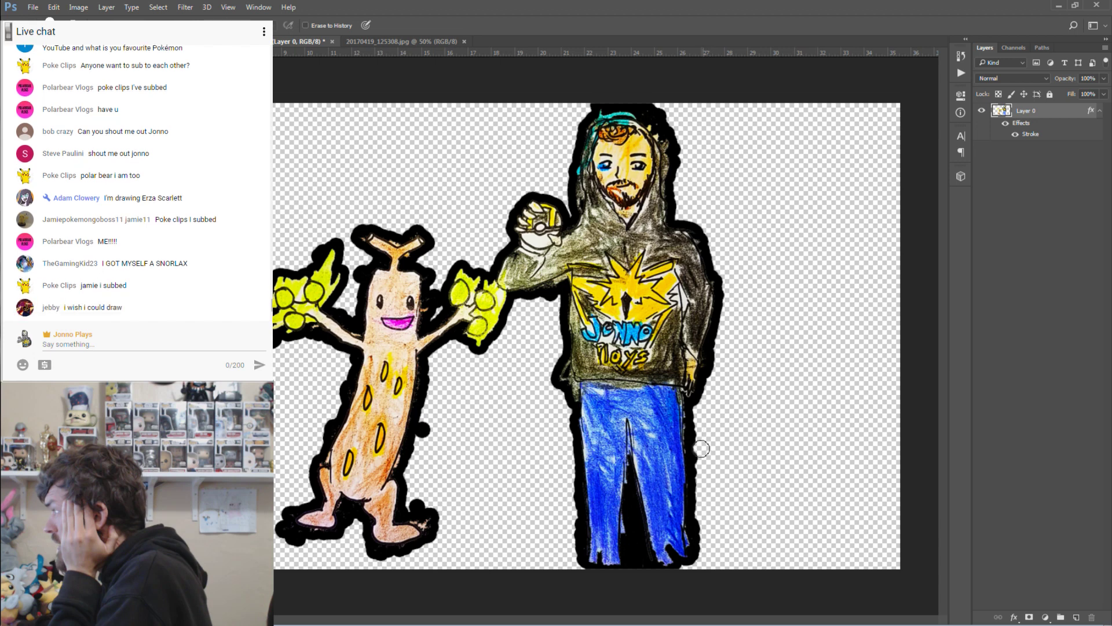
{"action": "left_click", "coordinate": [1016, 135]}
{"action": "left_click", "coordinate": [1017, 135]}
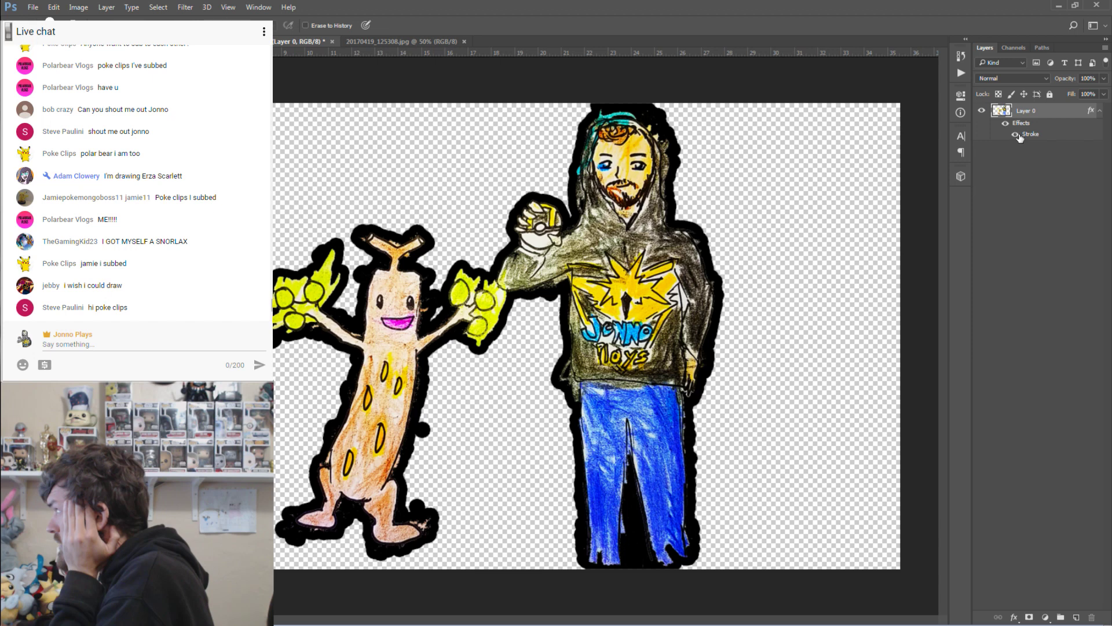
{"action": "left_click", "coordinate": [1016, 135]}
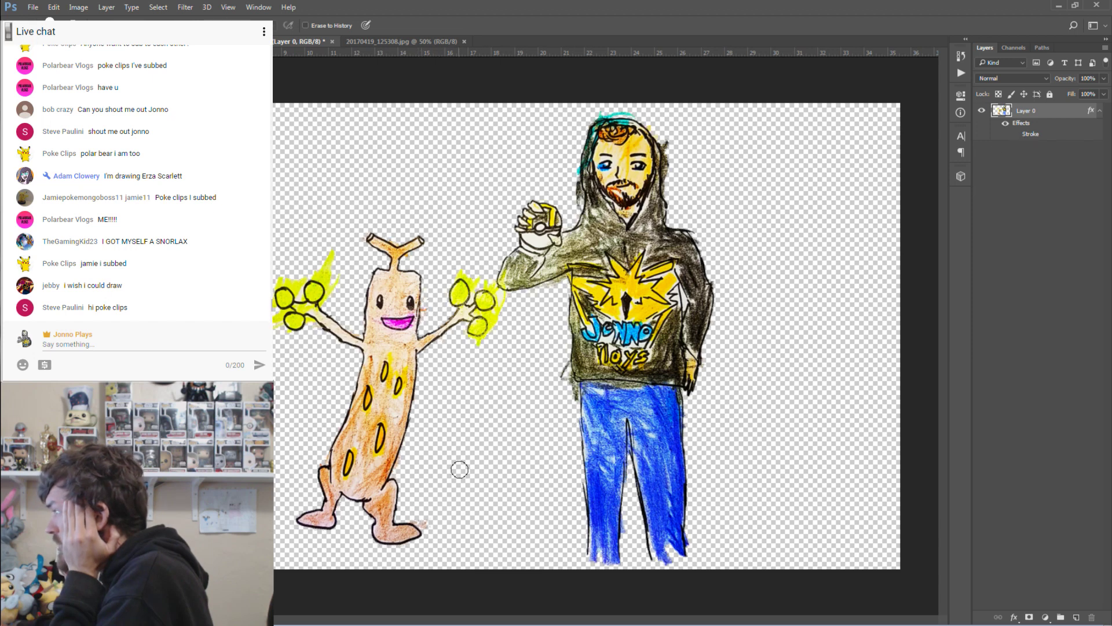
{"action": "left_click", "coordinate": [1016, 136]}
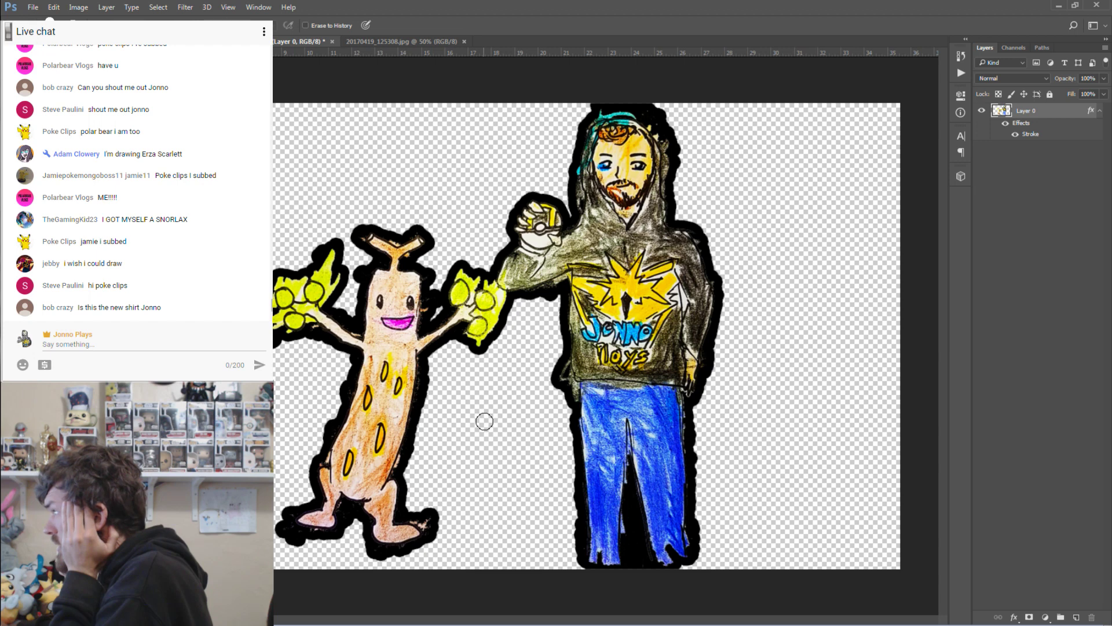
{"action": "left_click", "coordinate": [1017, 136]}
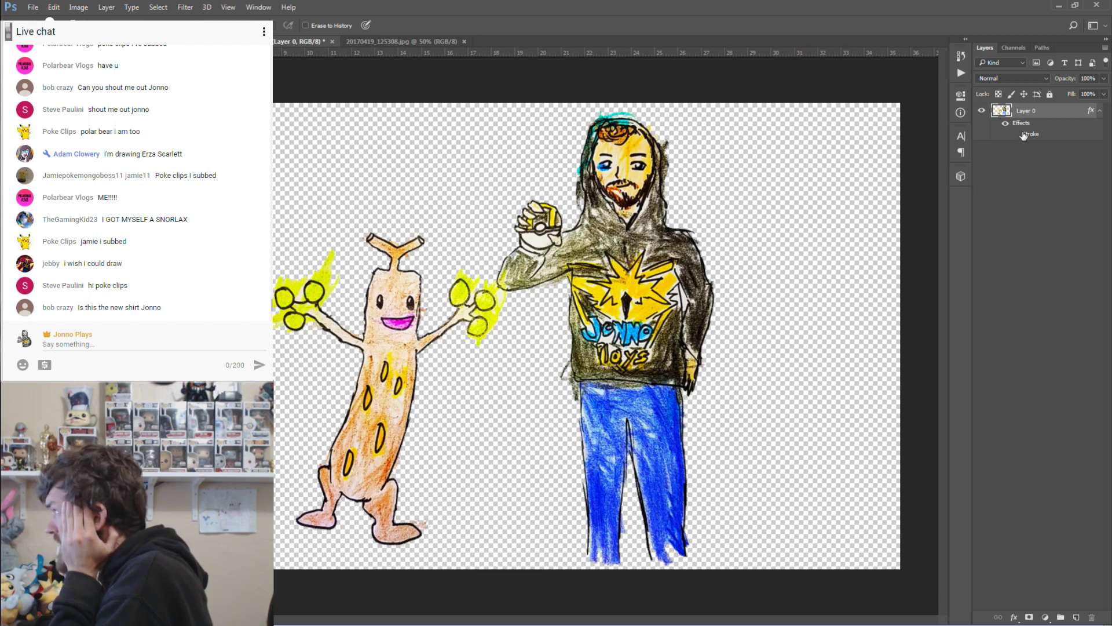
{"action": "left_click", "coordinate": [1016, 134]}
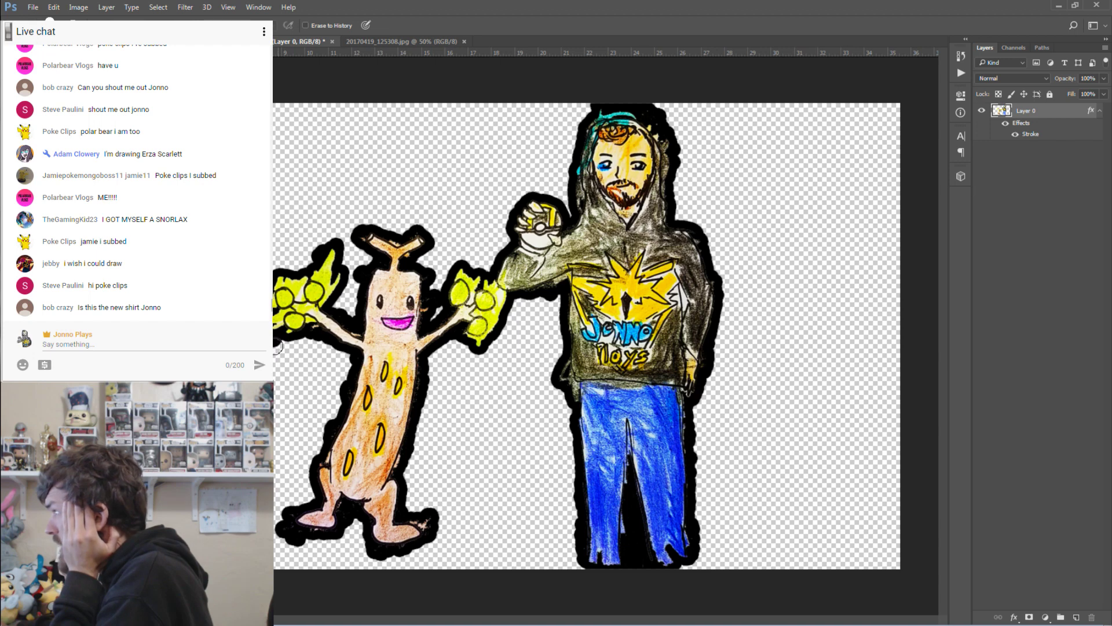
{"action": "left_click", "coordinate": [1016, 135]}
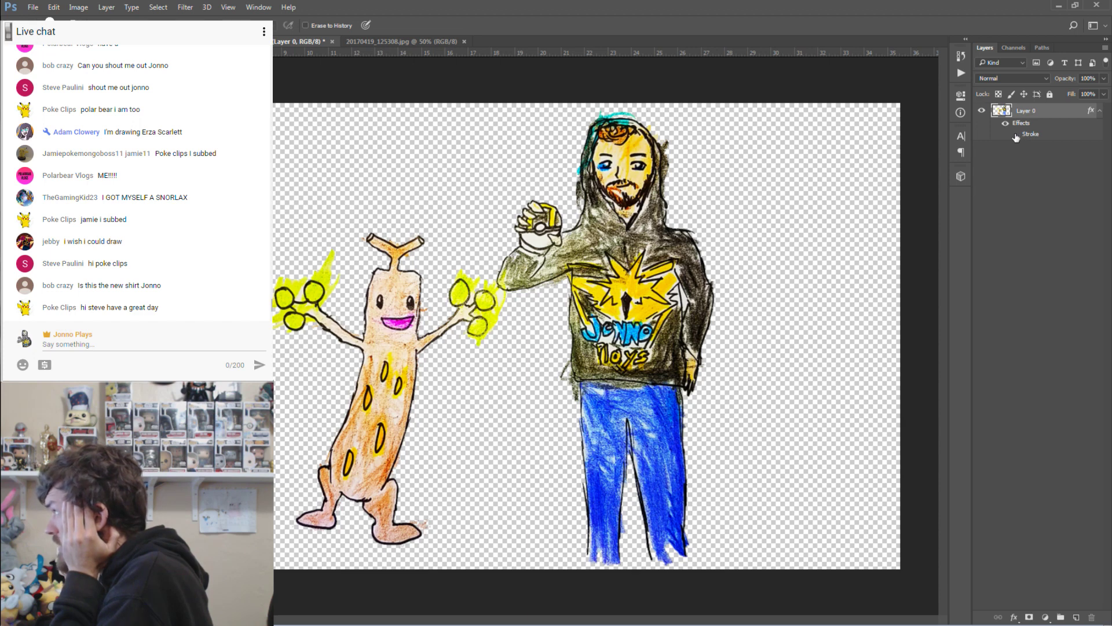
{"action": "left_click", "coordinate": [1016, 135]}
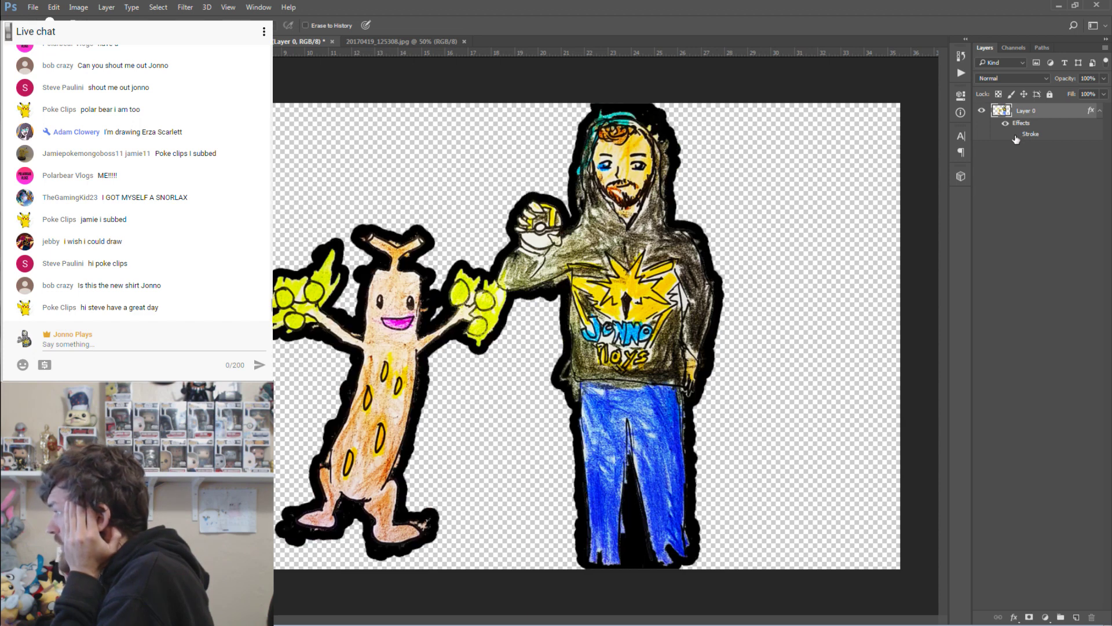
{"action": "left_click", "coordinate": [1015, 135]}
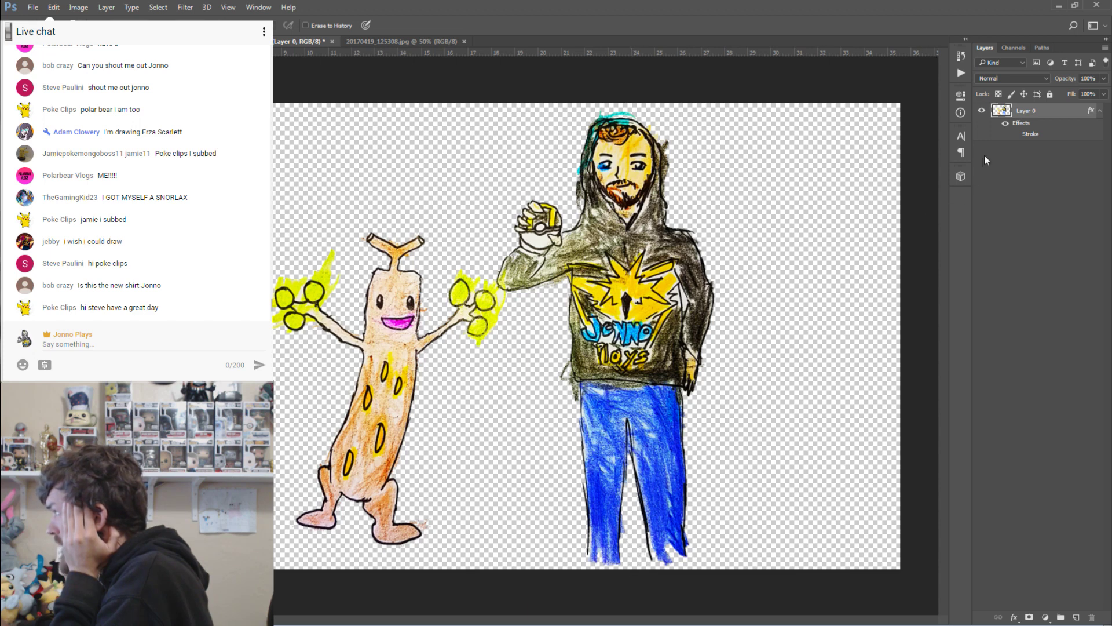
{"action": "left_click", "coordinate": [1016, 135]}
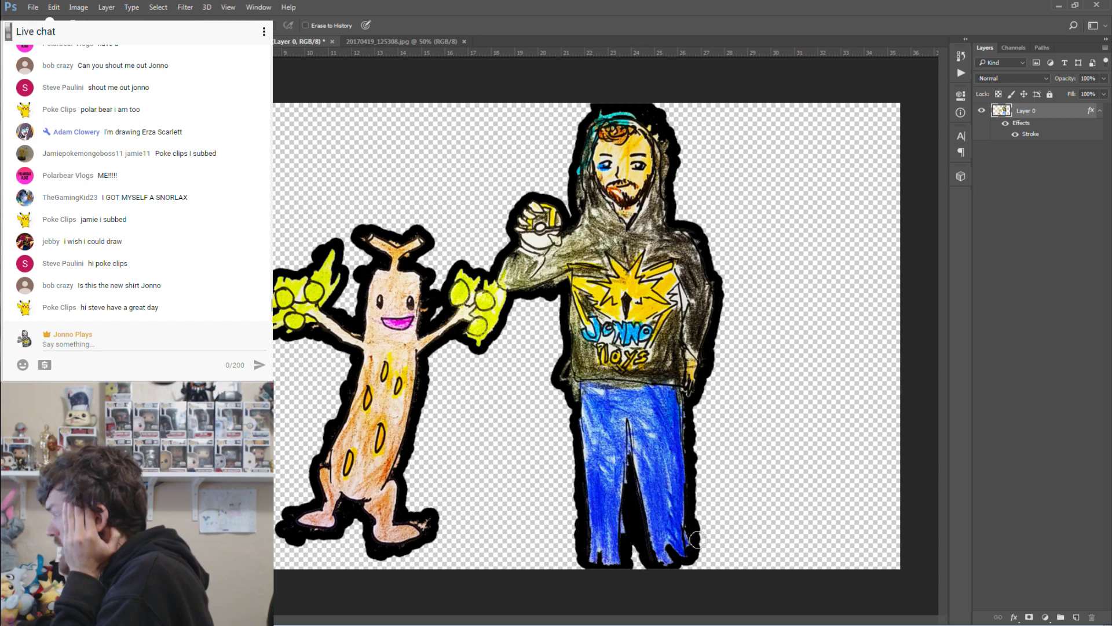
{"action": "left_click", "coordinate": [1017, 135]}
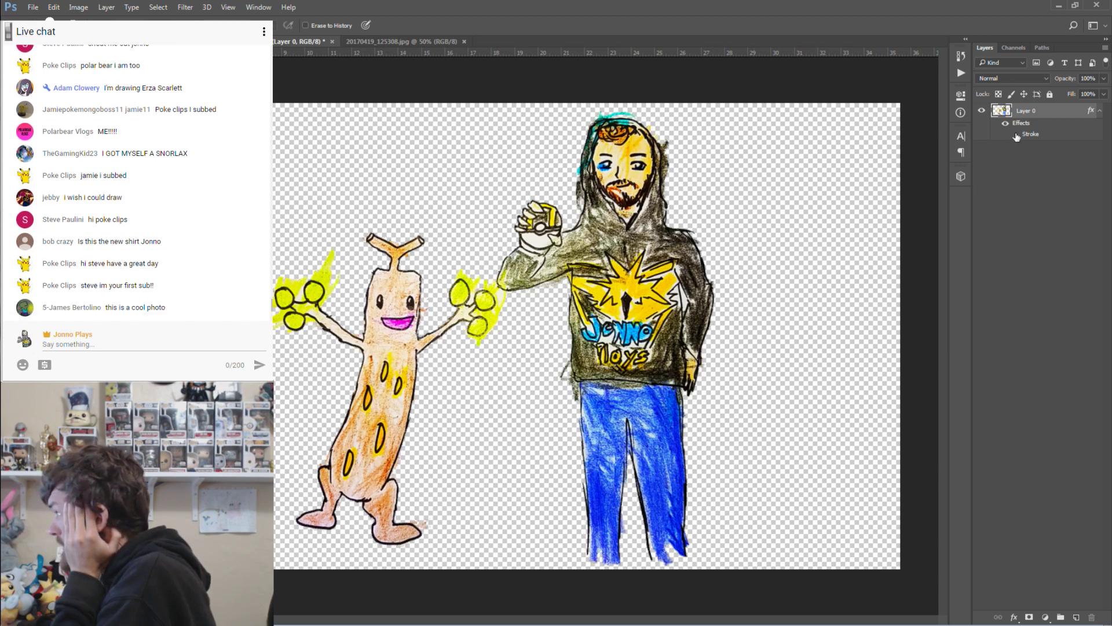
Zoom in on the jeans and back out to inspect the cut-out edges.
{"action": "key", "text": "z"}
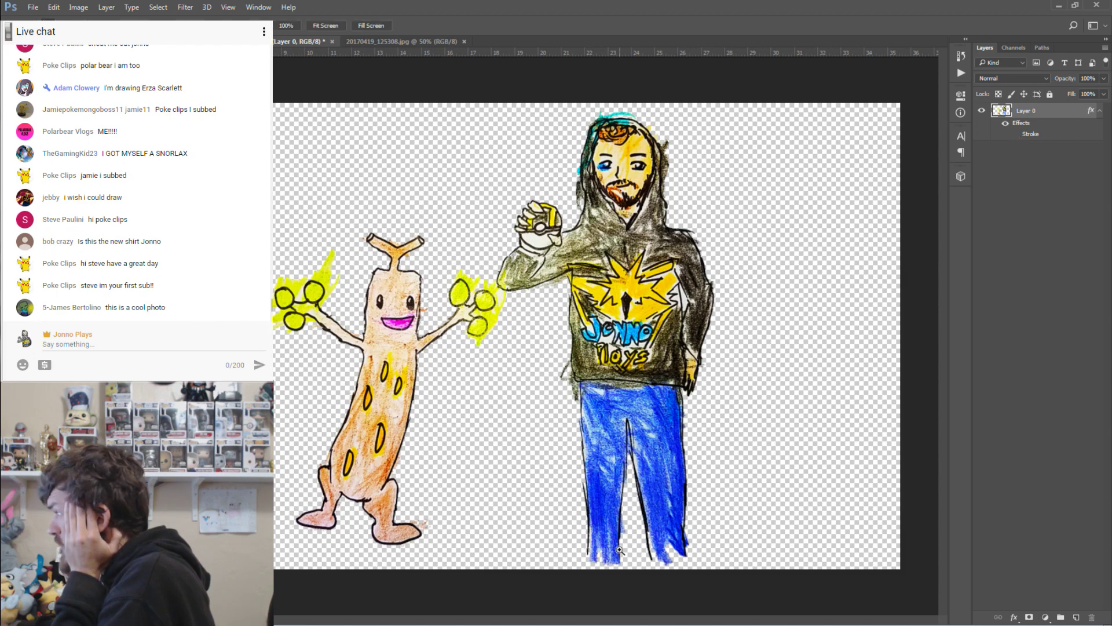
{"action": "left_click_drag", "start_coordinate": [620, 550], "coordinate": [684, 549]}
{"action": "left_click_drag", "start_coordinate": [590, 528], "coordinate": [556, 527]}
{"action": "scroll", "coordinate": [771, 394], "scroll_direction": "down", "scroll_amount": 4}
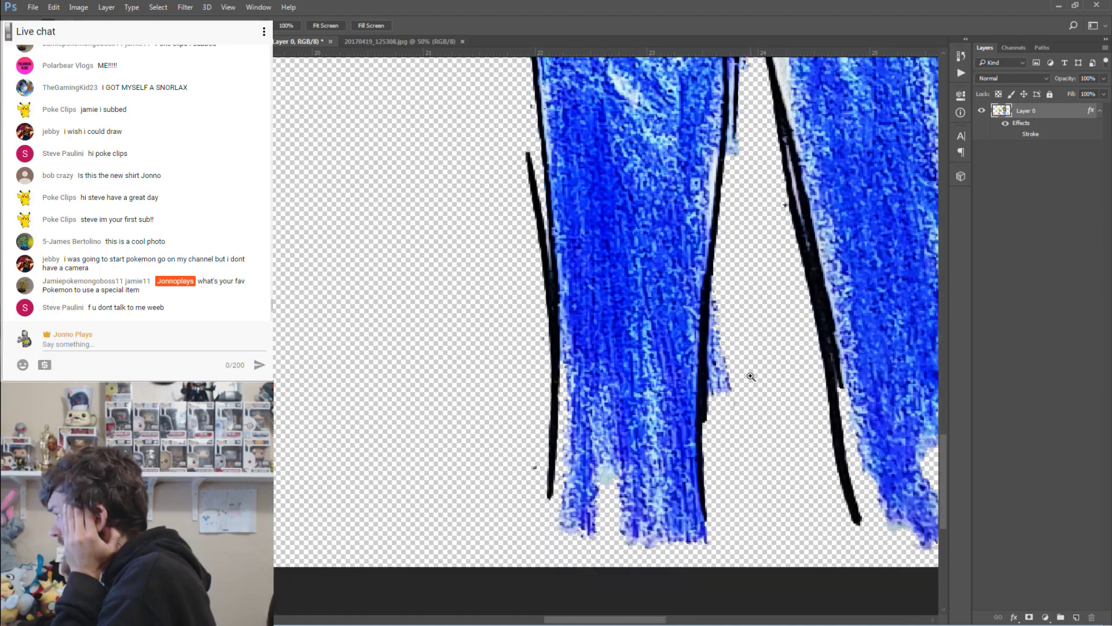
{"action": "scroll", "coordinate": [732, 562], "scroll_direction": "right", "scroll_amount": 8}
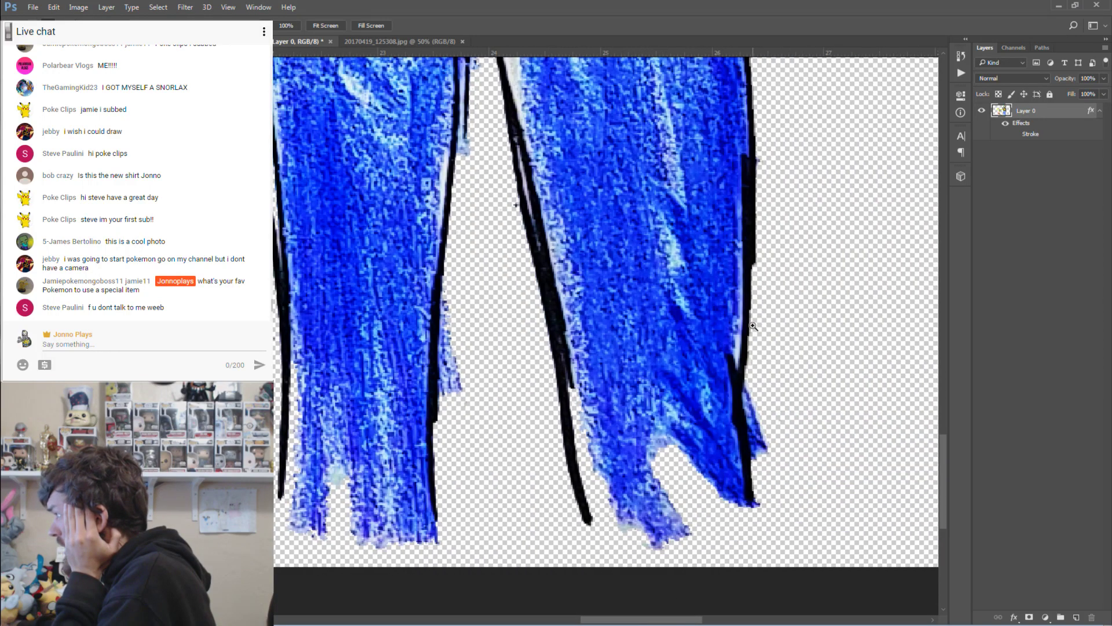
{"action": "scroll", "coordinate": [758, 303], "scroll_direction": "up", "scroll_amount": 6}
{"action": "scroll", "coordinate": [758, 303], "scroll_direction": "up", "scroll_amount": 20}
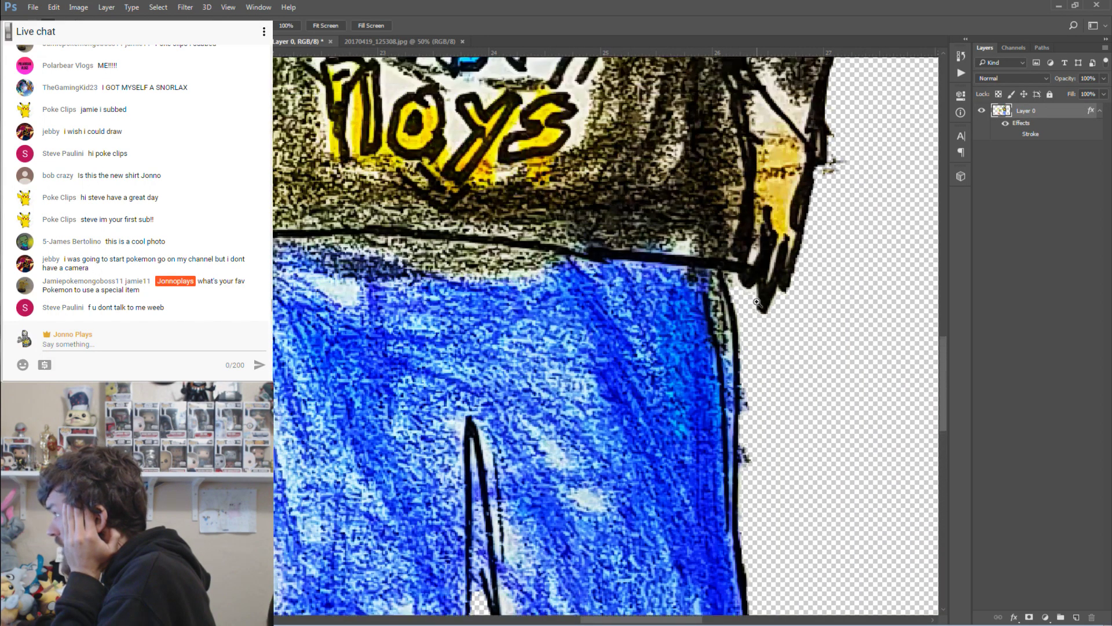
{"action": "scroll", "coordinate": [757, 302], "scroll_direction": "up", "scroll_amount": 10}
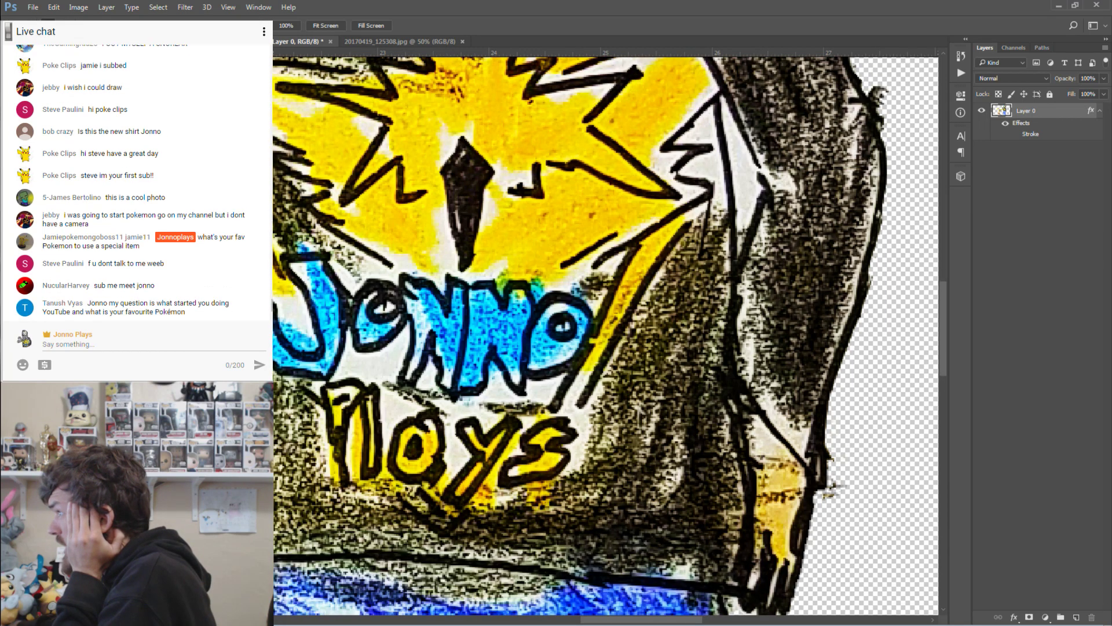
Erase the pale yellow smudge beside the head.
{"action": "key", "text": "e"}
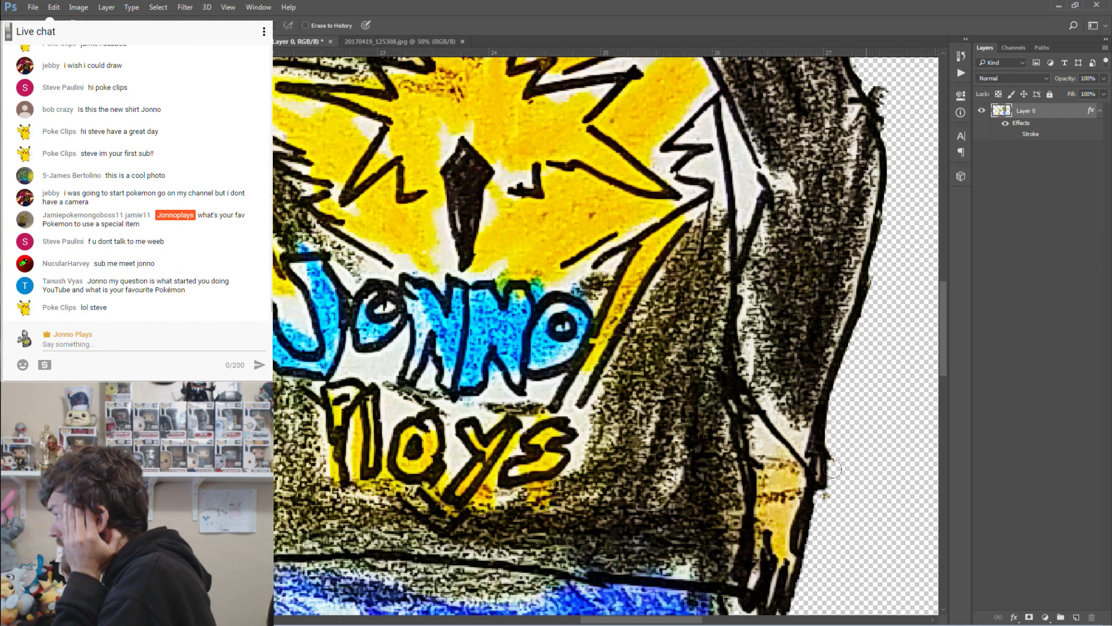
{"action": "scroll", "coordinate": [831, 481], "scroll_direction": "up", "scroll_amount": 20}
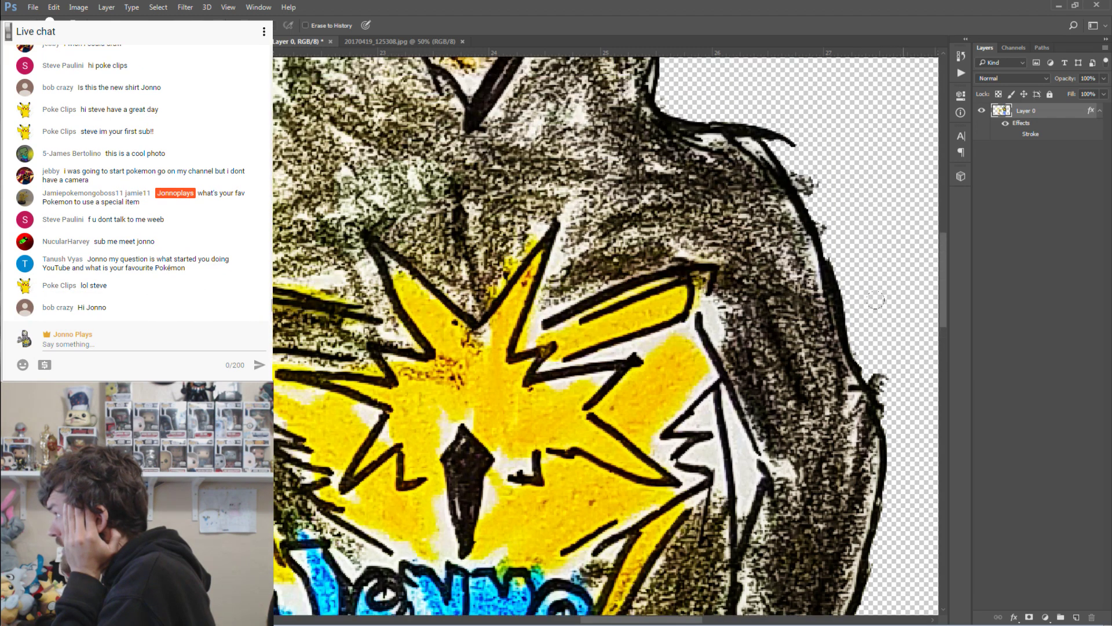
{"action": "scroll", "coordinate": [875, 300], "scroll_direction": "up", "scroll_amount": 20}
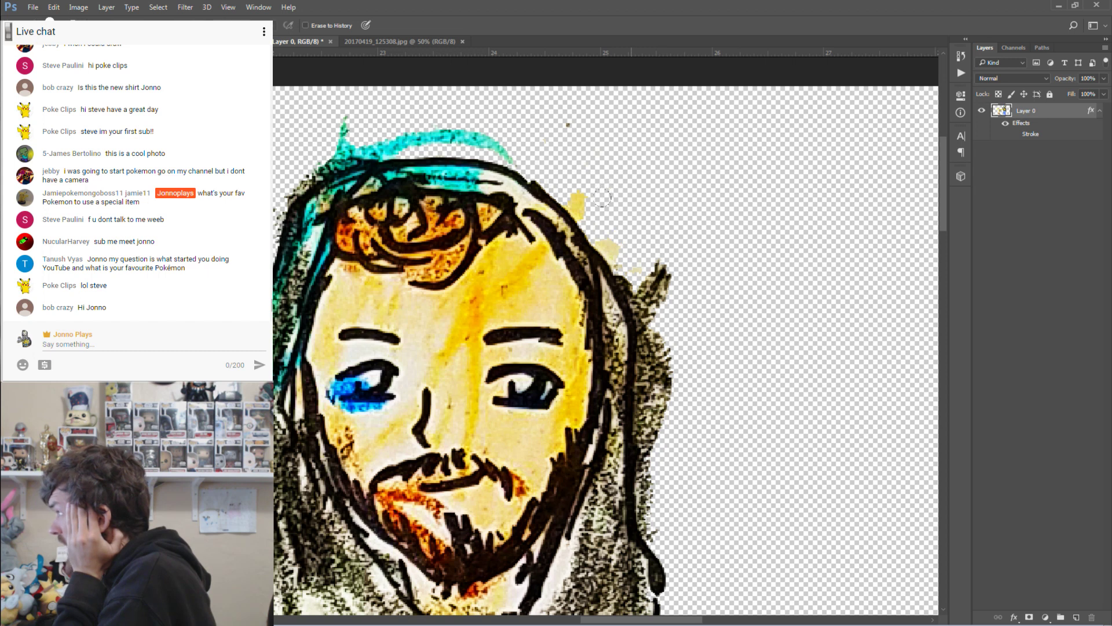
{"action": "mouse_move", "coordinate": [610, 248]}
{"action": "left_mouse_down"}
{"action": "mouse_move", "coordinate": [602, 200]}
{"action": "mouse_move", "coordinate": [571, 159]}
{"action": "left_mouse_up"}
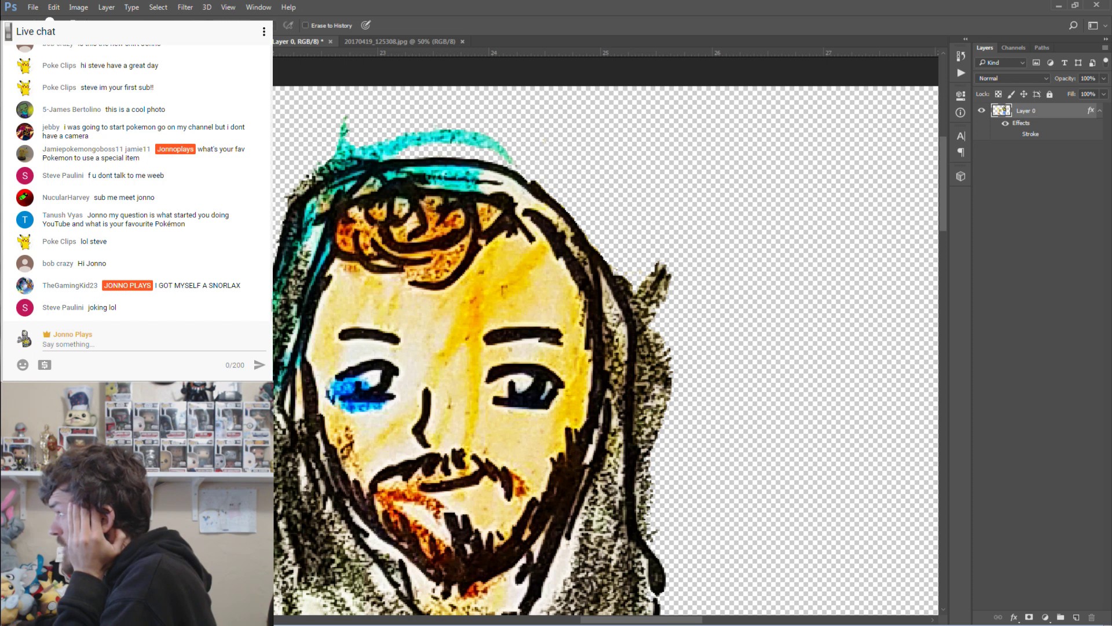
{"action": "scroll", "coordinate": [605, 336], "scroll_direction": "down", "scroll_amount": 5}
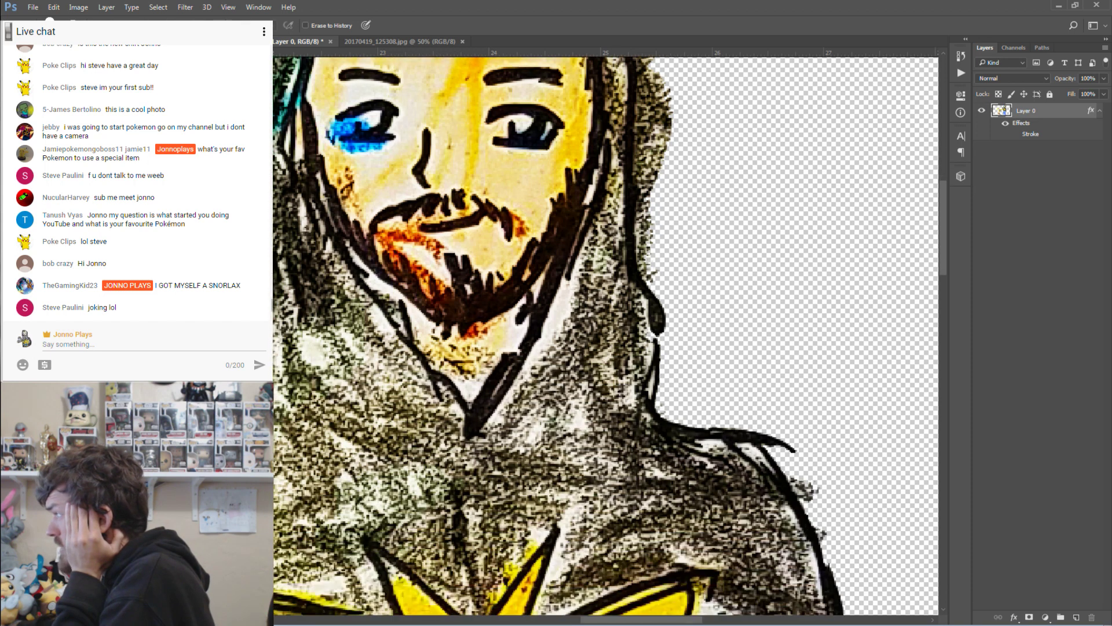
View the image at 100%, then zoom so both drawings fit in the window.
{"action": "double_click", "coordinate": [10, 333]}
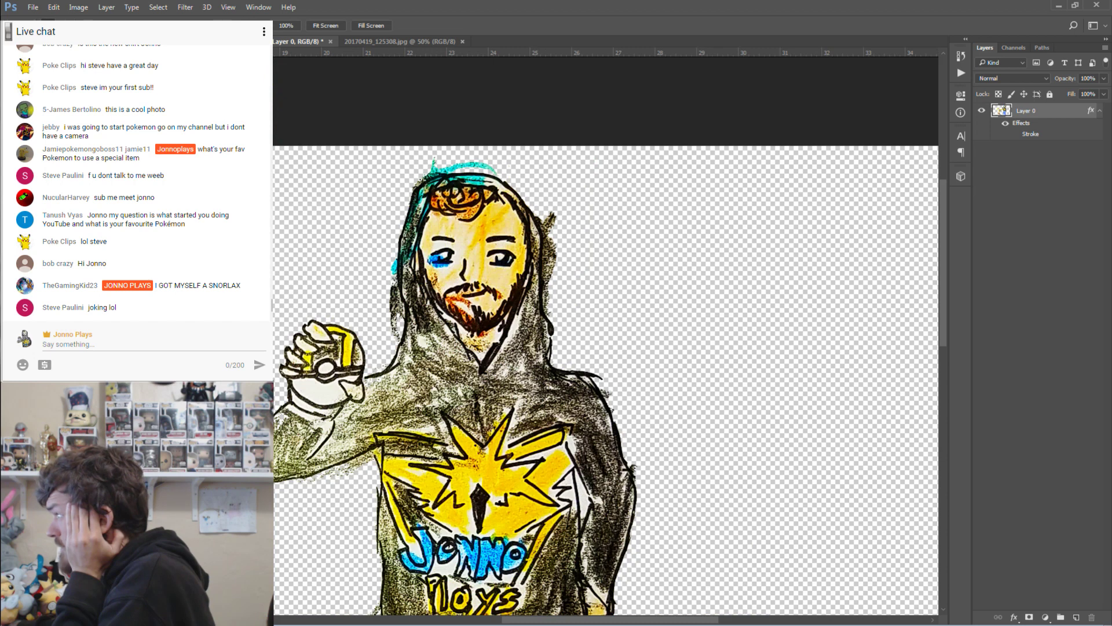
{"action": "scroll", "coordinate": [409, 319], "scroll_direction": "down", "scroll_amount": 2}
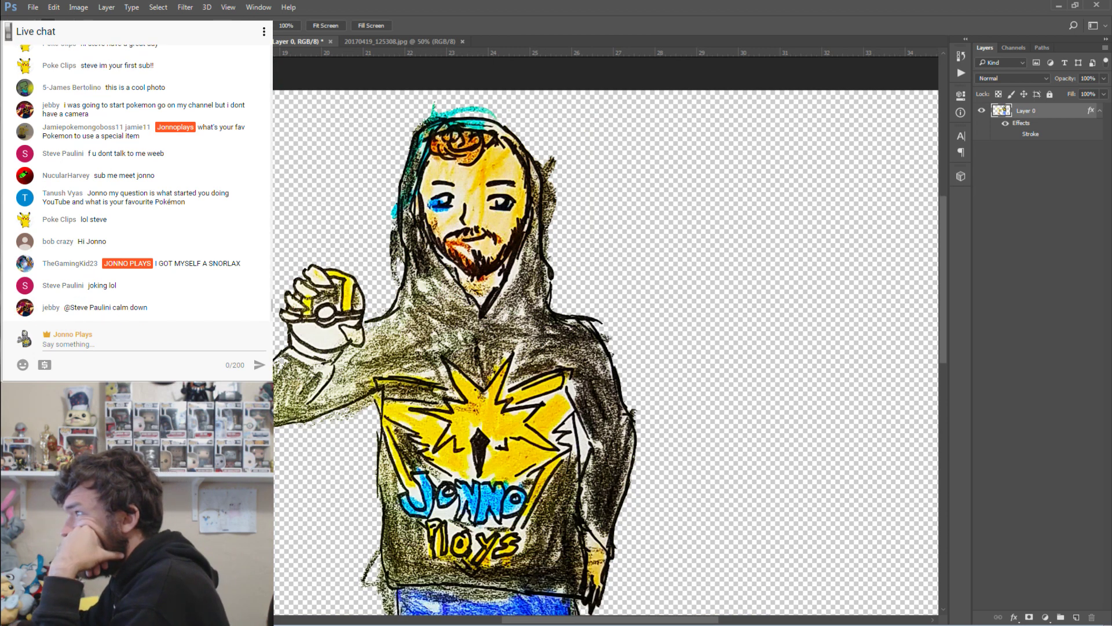
{"action": "key", "text": "e"}
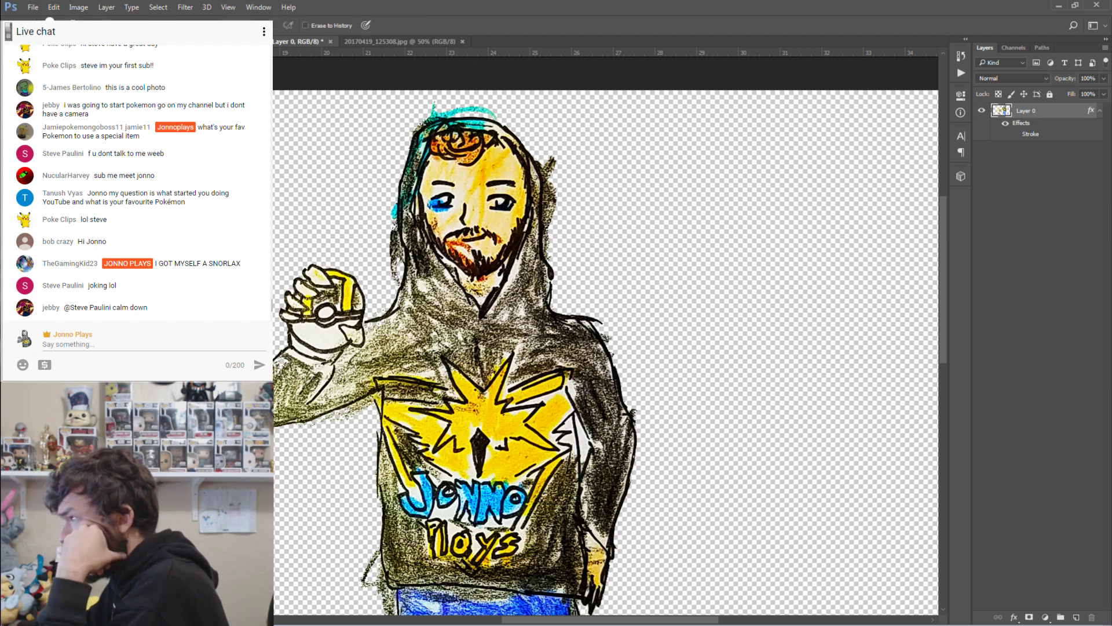
{"action": "scroll", "coordinate": [311, 388], "scroll_direction": "down", "scroll_amount": 3}
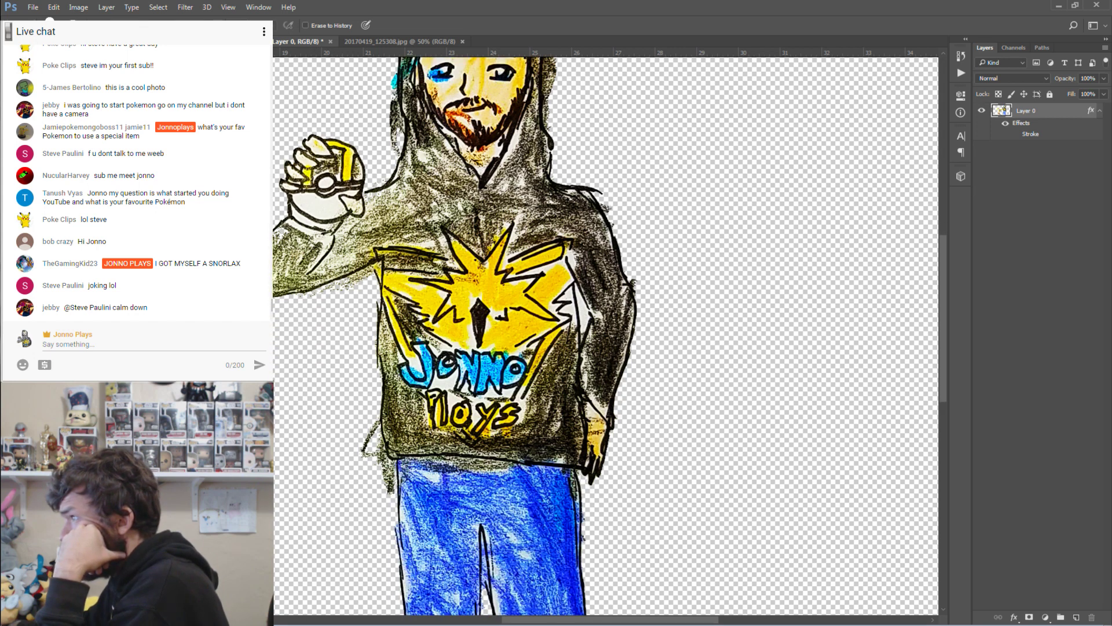
{"action": "key", "text": "space"}
{"action": "mouse_move", "coordinate": [445, 303]}
{"action": "left_mouse_down"}
{"action": "mouse_move", "coordinate": [430, 319]}
{"action": "mouse_move", "coordinate": [399, 318]}
{"action": "mouse_move", "coordinate": [452, 313]}
{"action": "left_mouse_up"}
{"action": "left_click", "coordinate": [523, 303]}
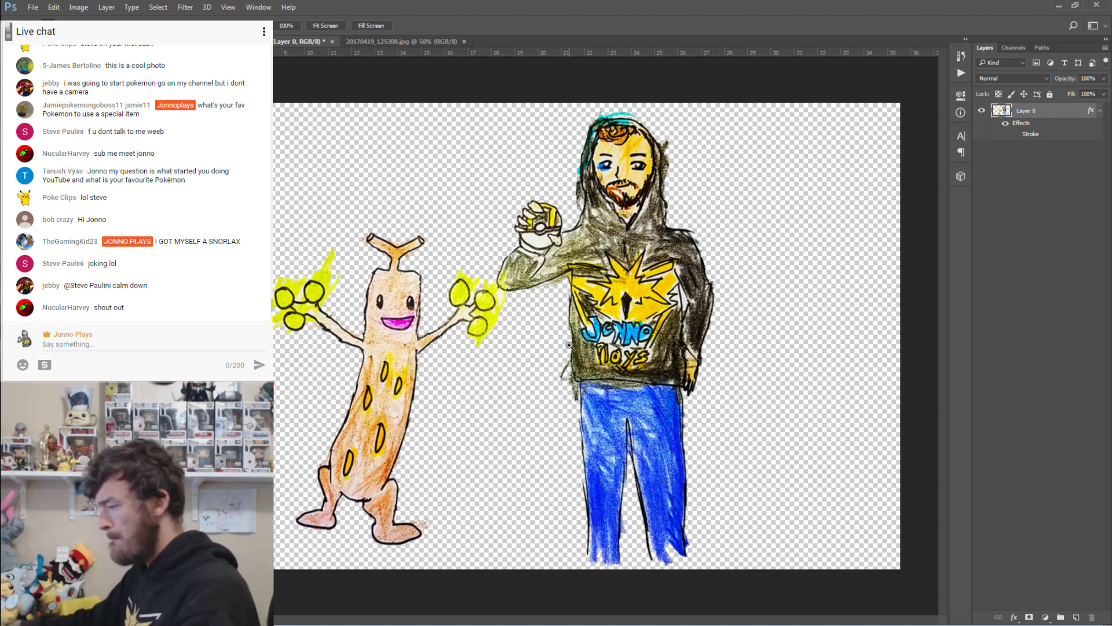
Save the transparent cut-out via Save As into the Channel Fan Art folder, typing 'fa' for the name.
{"action": "left_click", "coordinate": [32, 7]}
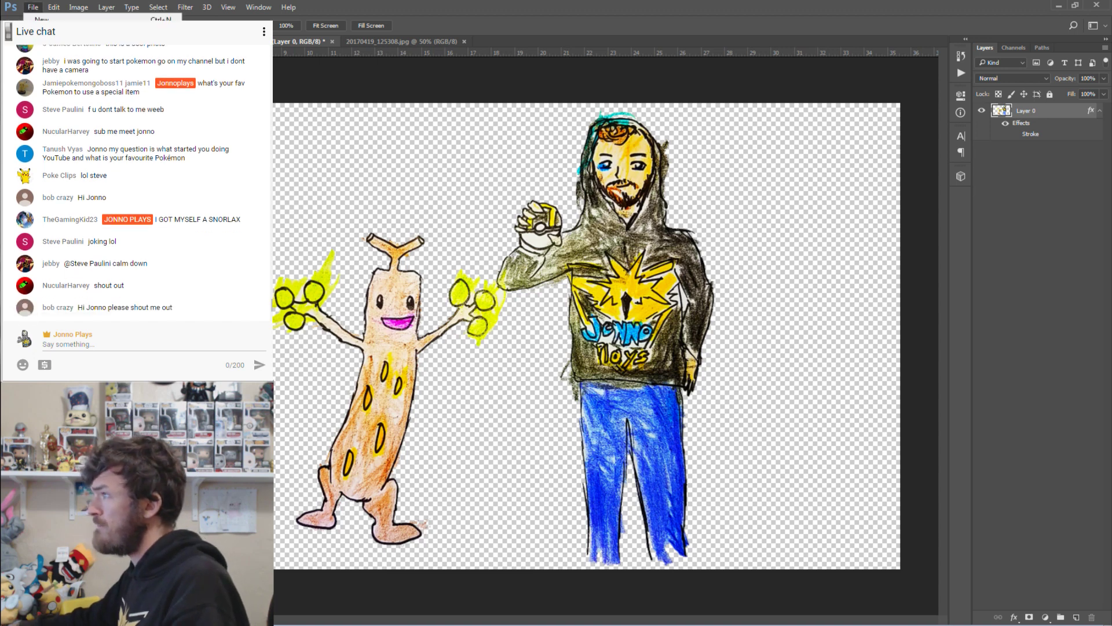
{"action": "key", "text": "ctrl+shift+s"}
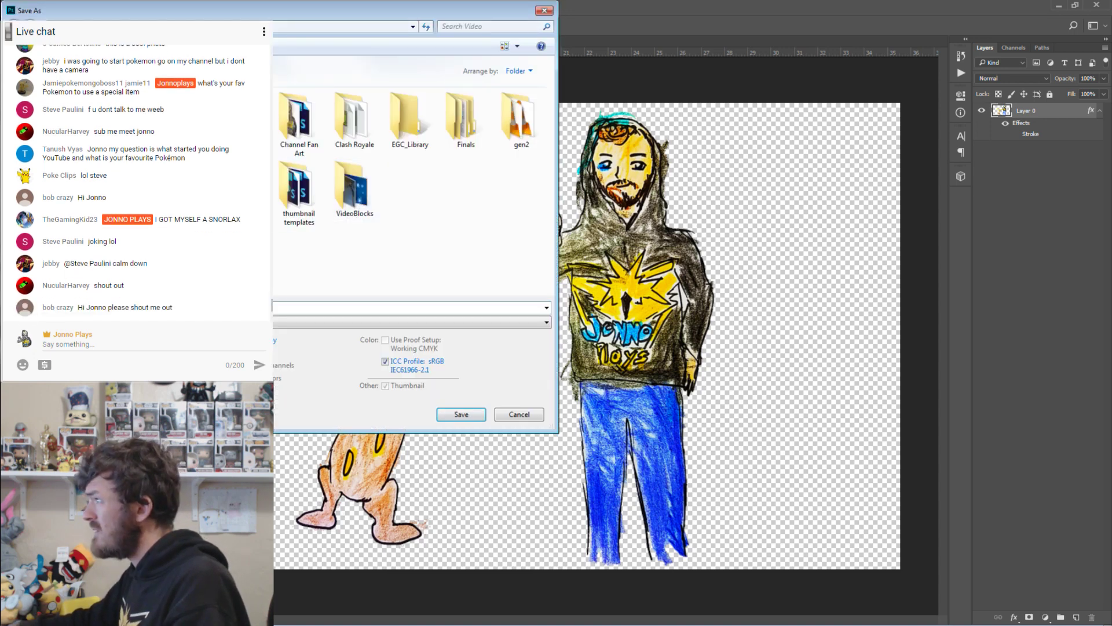
{"action": "double_click", "coordinate": [290, 122]}
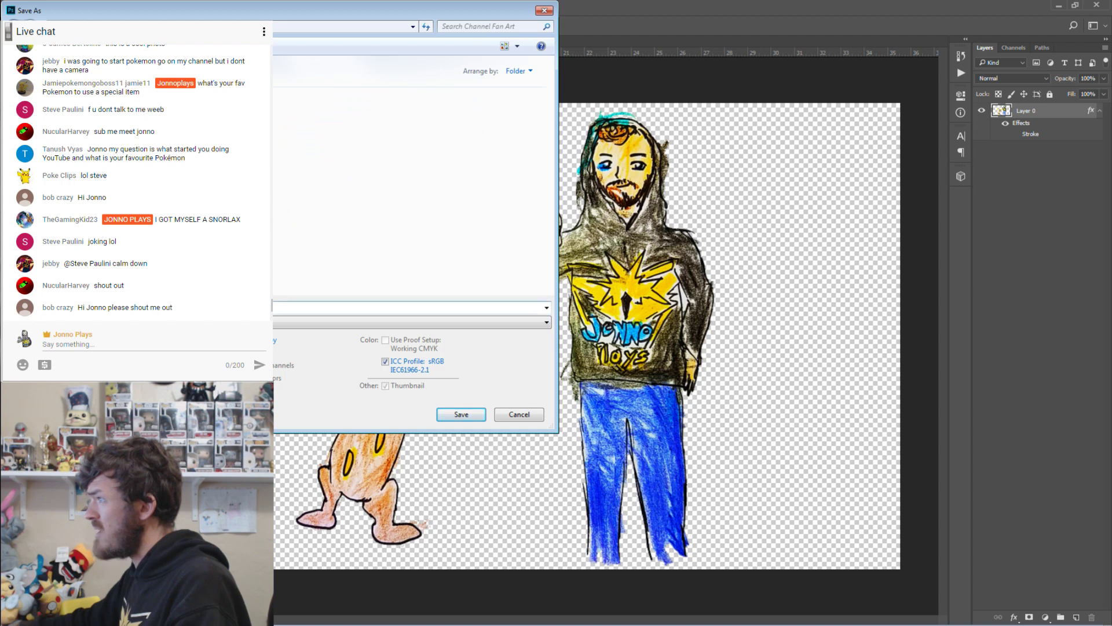
{"action": "type", "text": "f"}
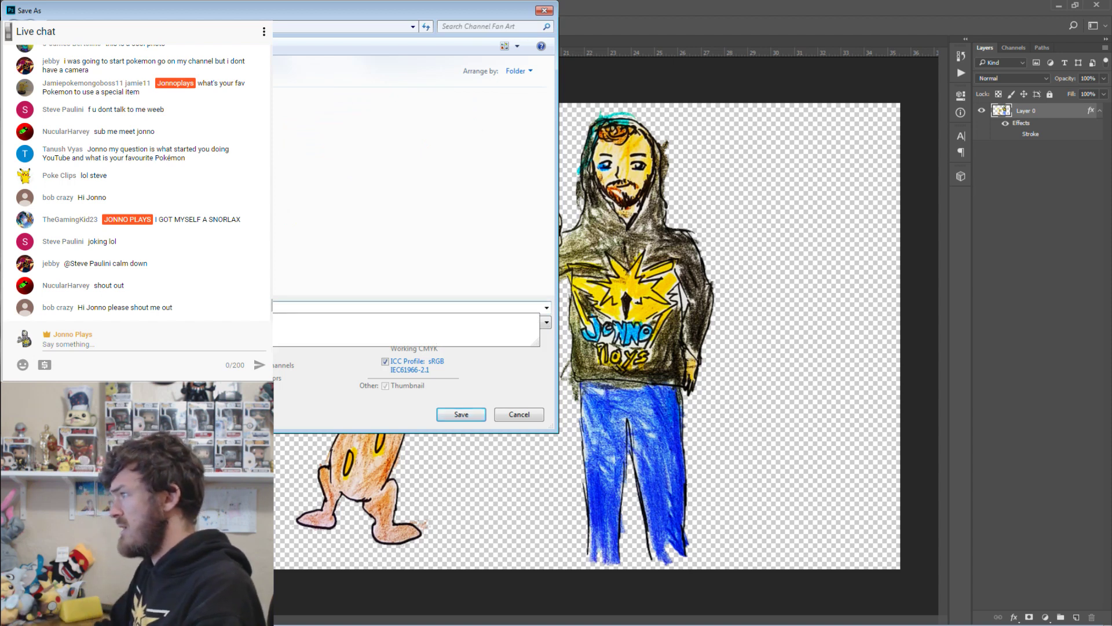
{"action": "type", "text": "a"}
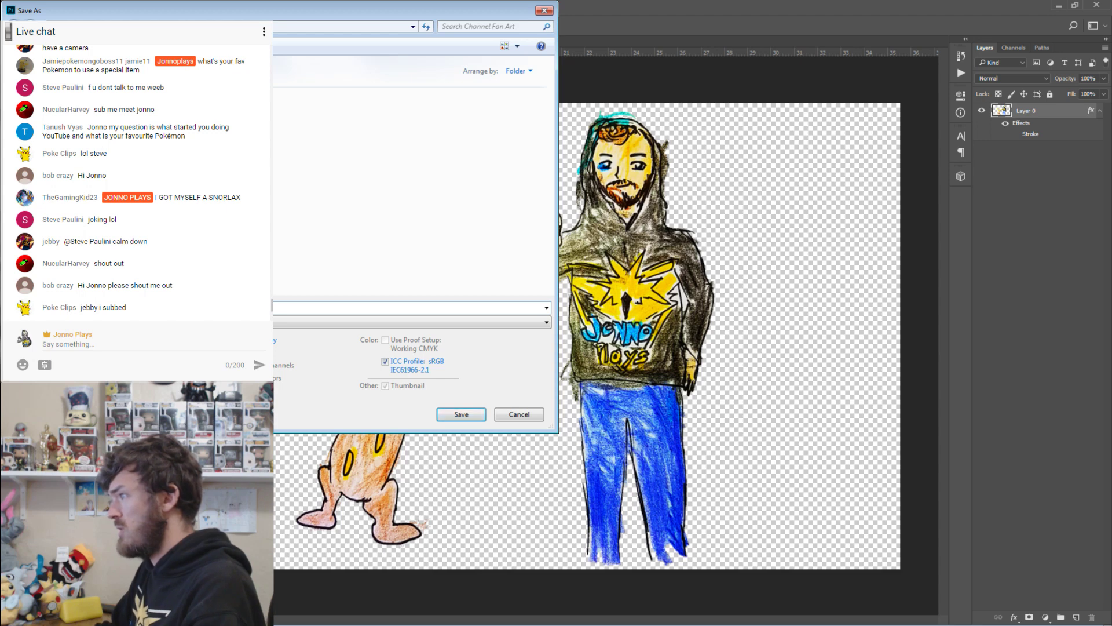
{"action": "key", "text": "Return"}
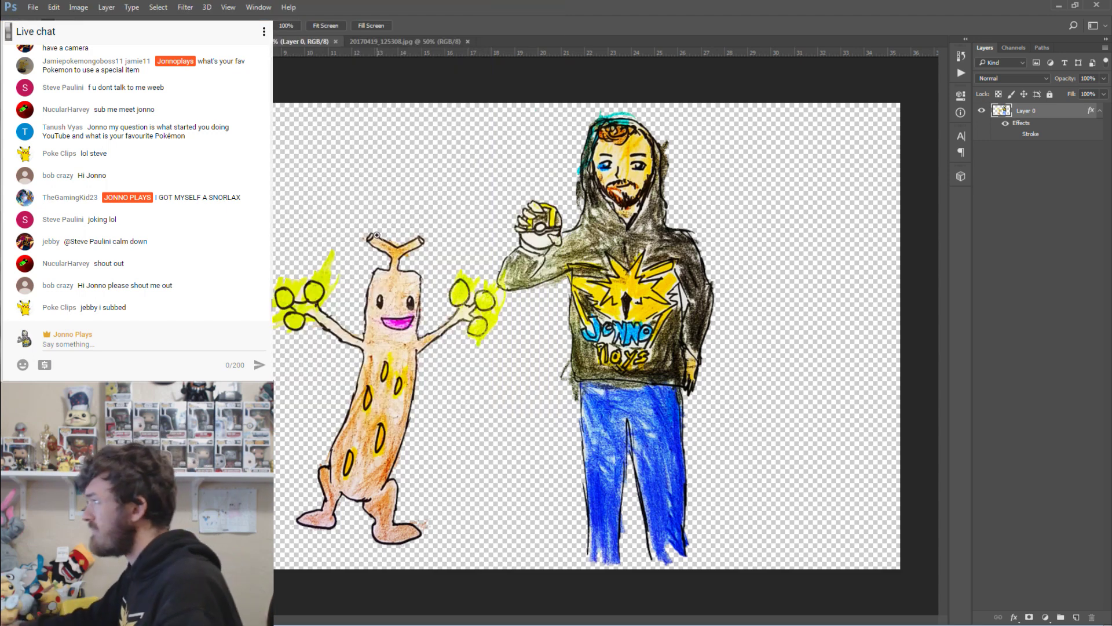
Switch to the Pokémon drawing photo, zoom in, and Magic Wand-select the white paper.
{"action": "left_click", "coordinate": [383, 39]}
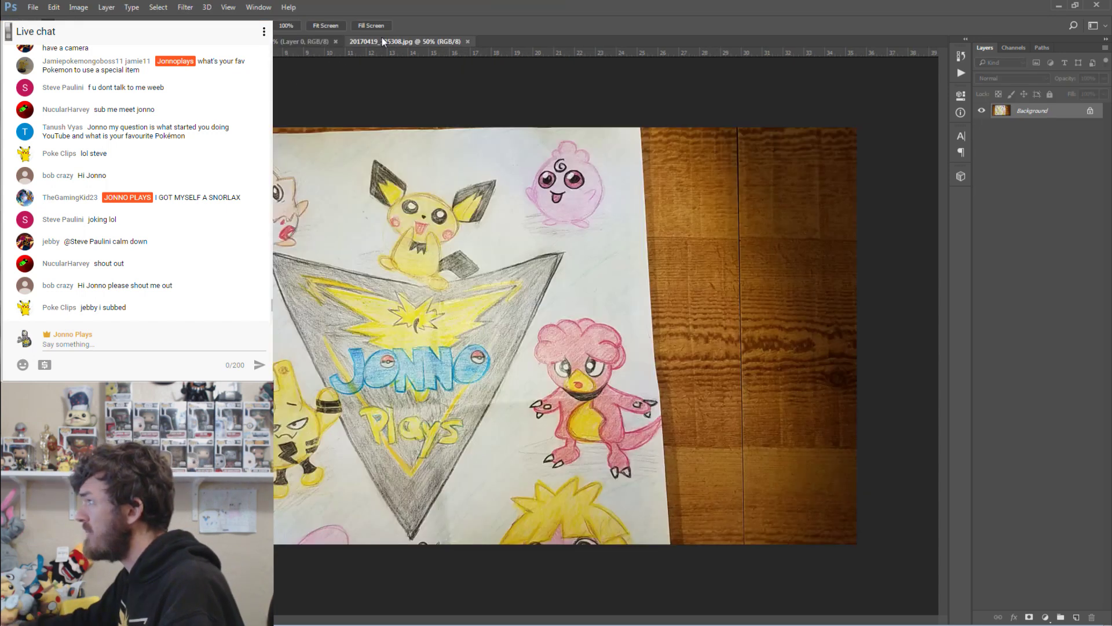
{"action": "left_click_drag", "start_coordinate": [340, 290], "coordinate": [369, 308]}
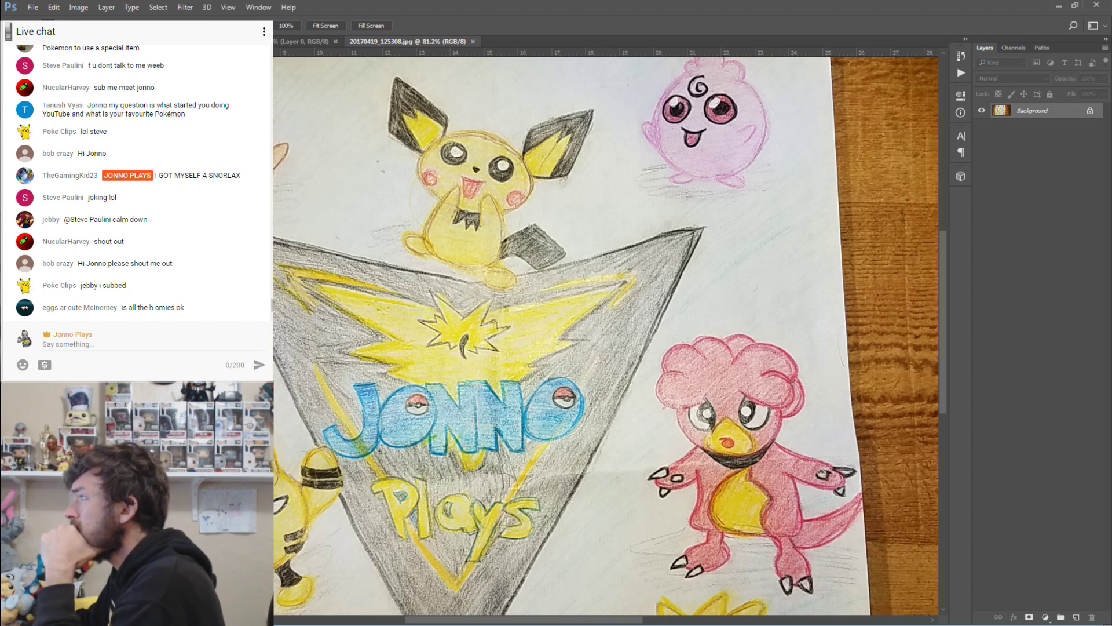
{"action": "key", "text": "w"}
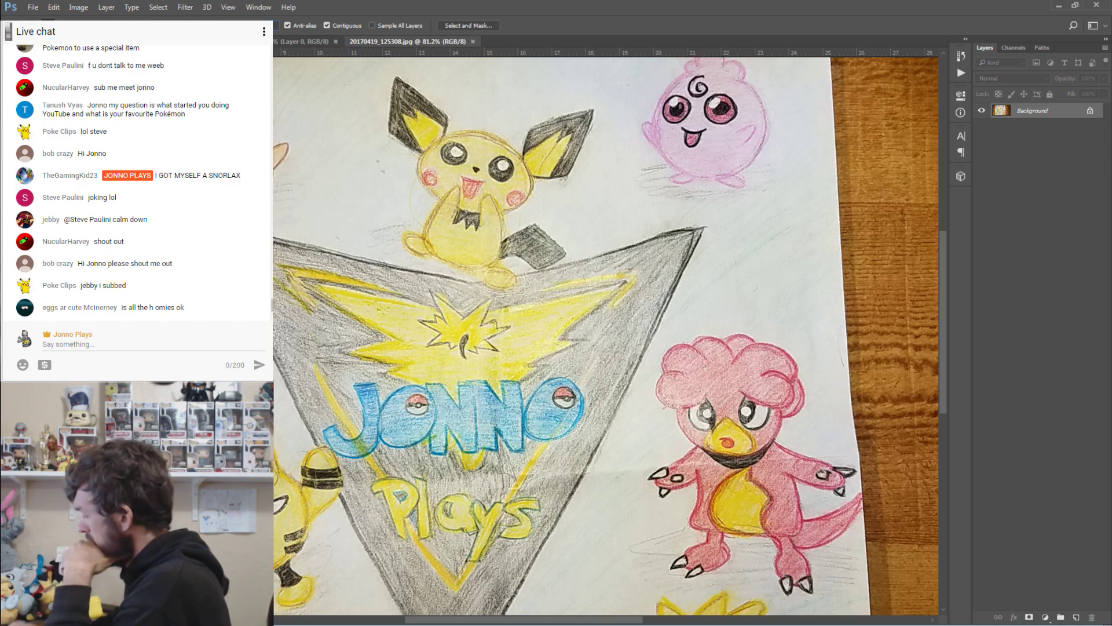
{"action": "left_click", "coordinate": [334, 189]}
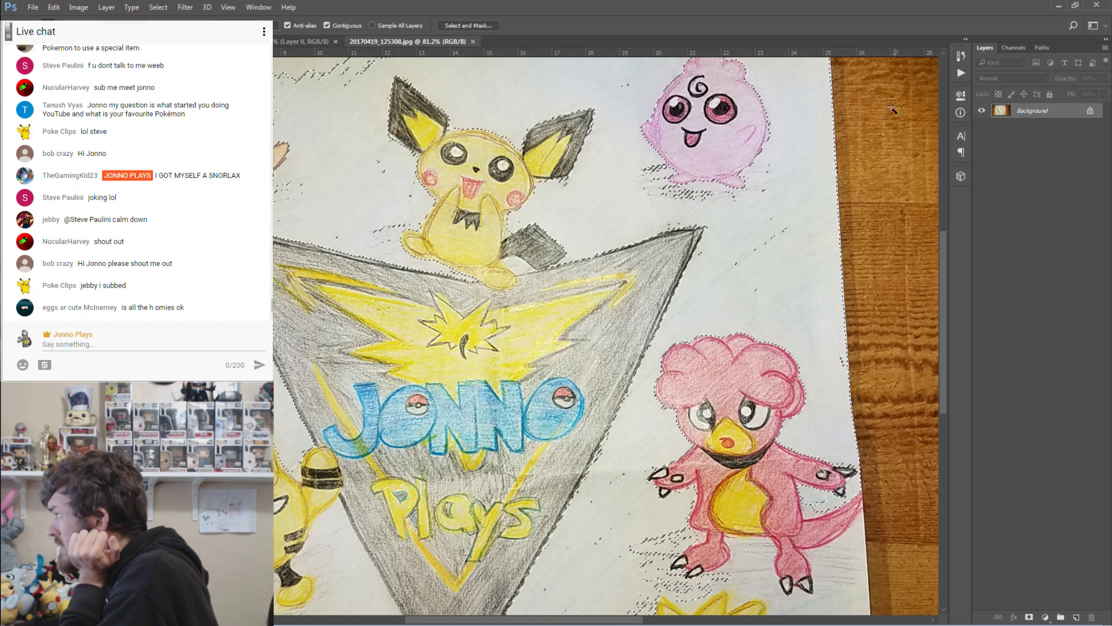
Convert the Background into Layer 0 and delete the selected white paper.
{"action": "right_click", "coordinate": [1037, 113]}
{"action": "left_click", "coordinate": [997, 90]}
{"action": "key", "text": "Return"}
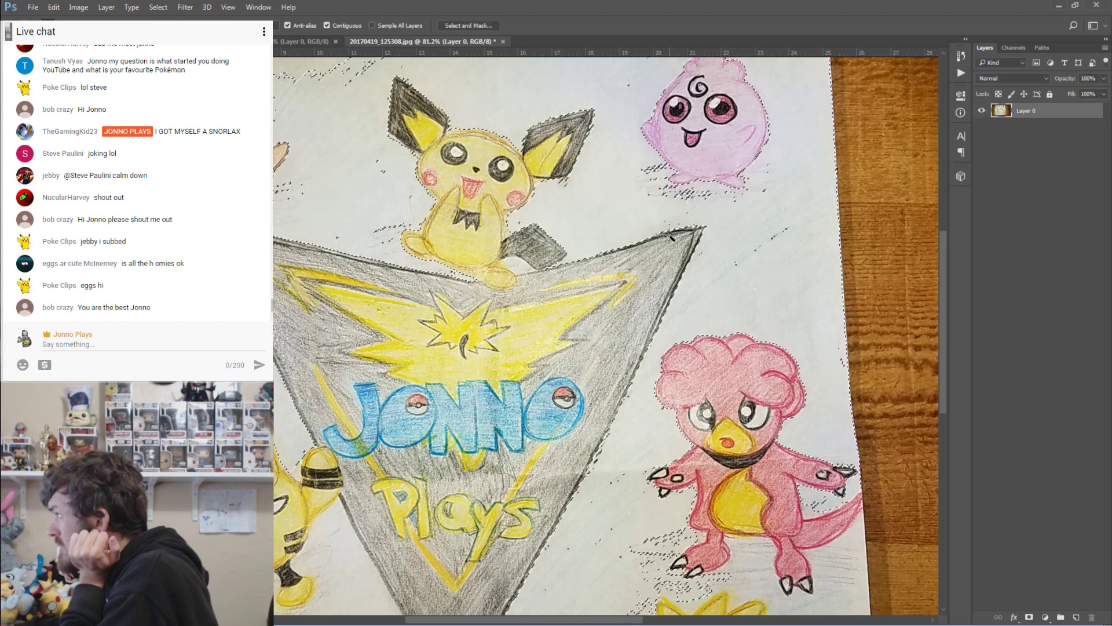
{"action": "scroll", "coordinate": [560, 253], "scroll_direction": "up", "scroll_amount": 2}
{"action": "scroll", "coordinate": [561, 253], "scroll_direction": "up", "scroll_amount": 1}
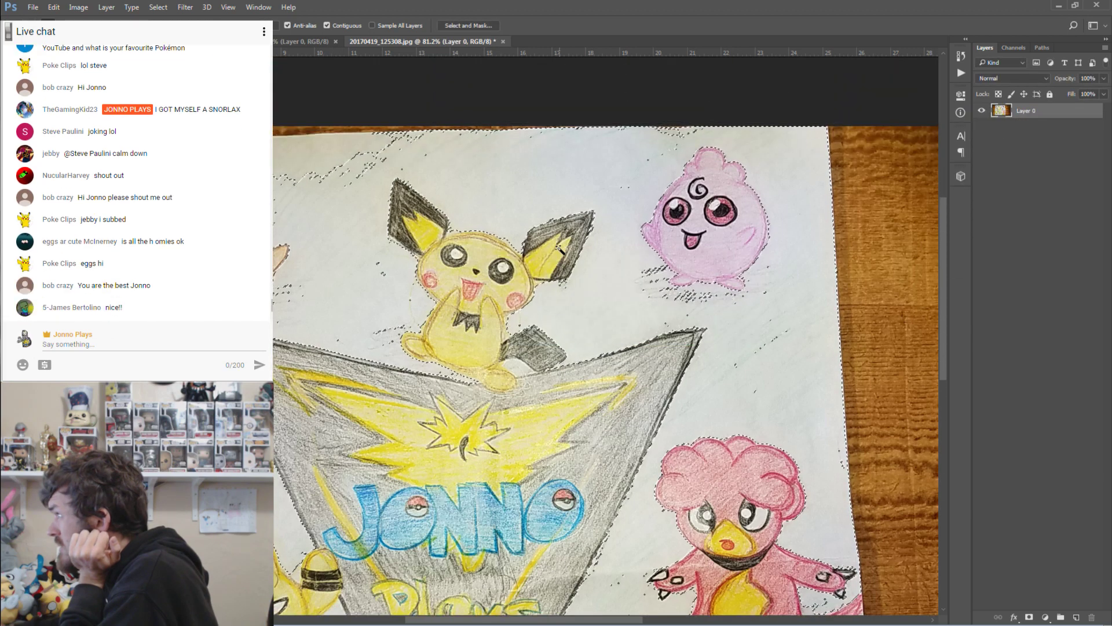
{"action": "key", "text": "Delete"}
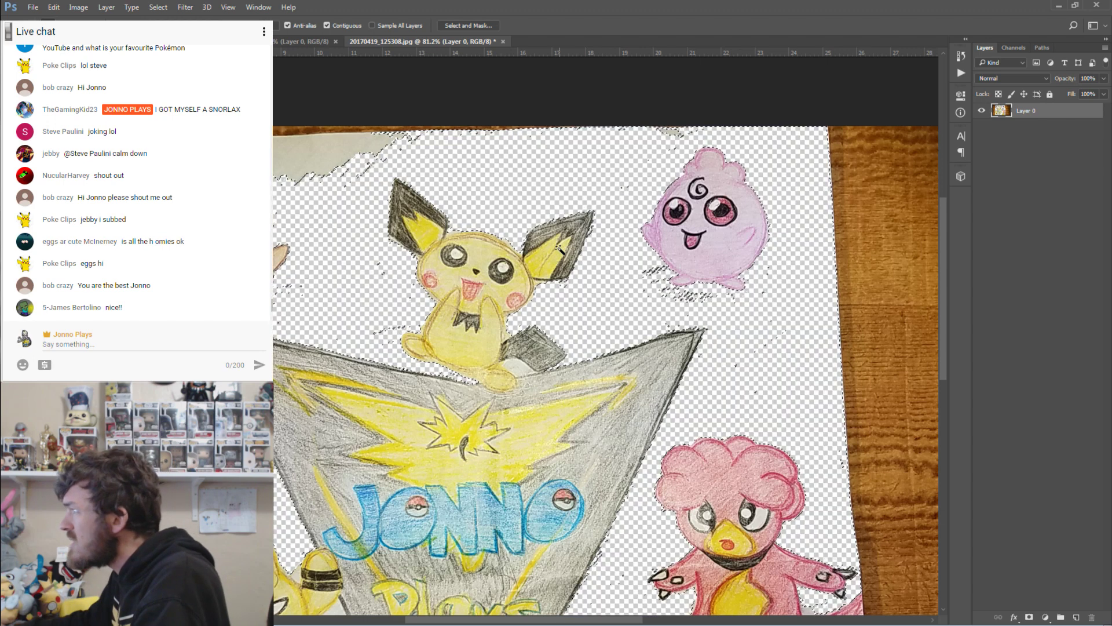
Select and delete the grey paper scrap at the top-left.
{"action": "left_click", "coordinate": [513, 364]}
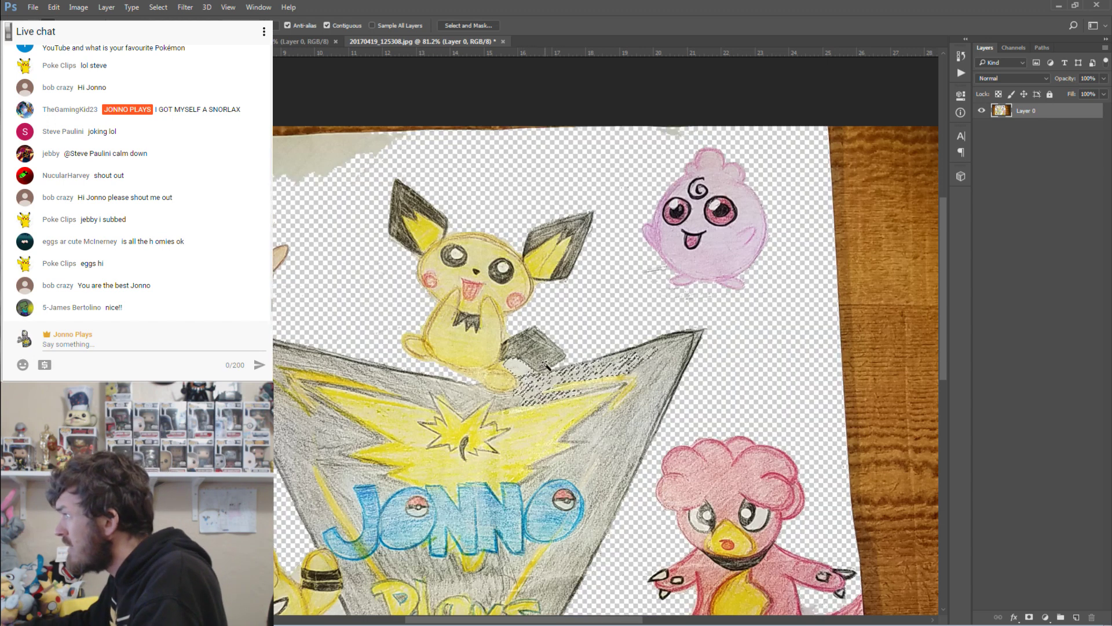
{"action": "left_click", "coordinate": [576, 335]}
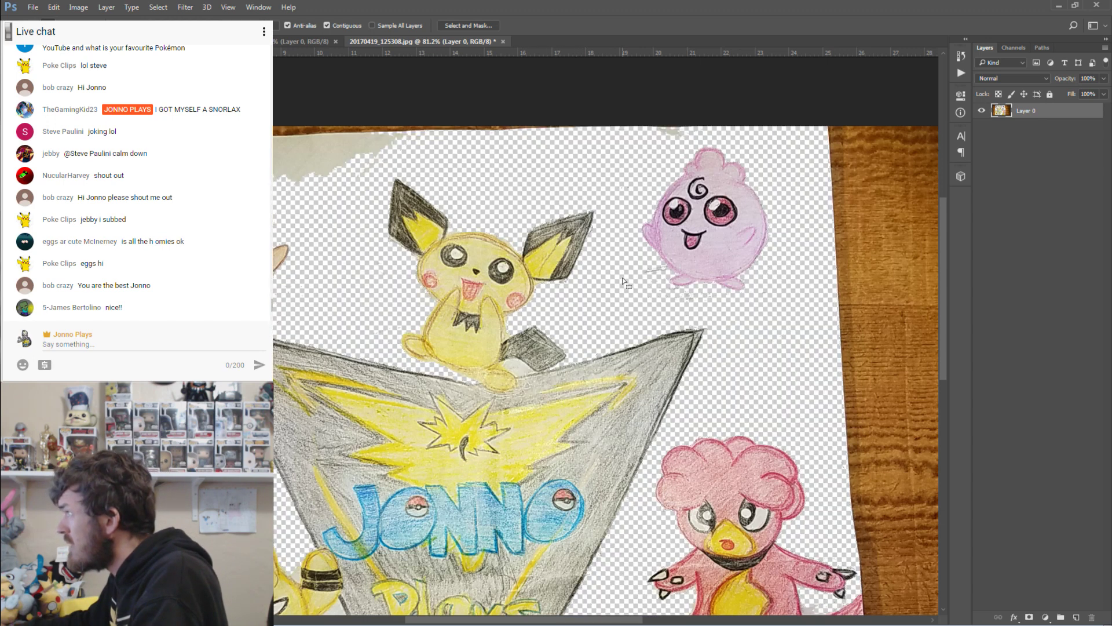
{"action": "scroll", "coordinate": [625, 281], "scroll_direction": "down", "scroll_amount": 2}
{"action": "scroll", "coordinate": [629, 279], "scroll_direction": "down", "scroll_amount": 2}
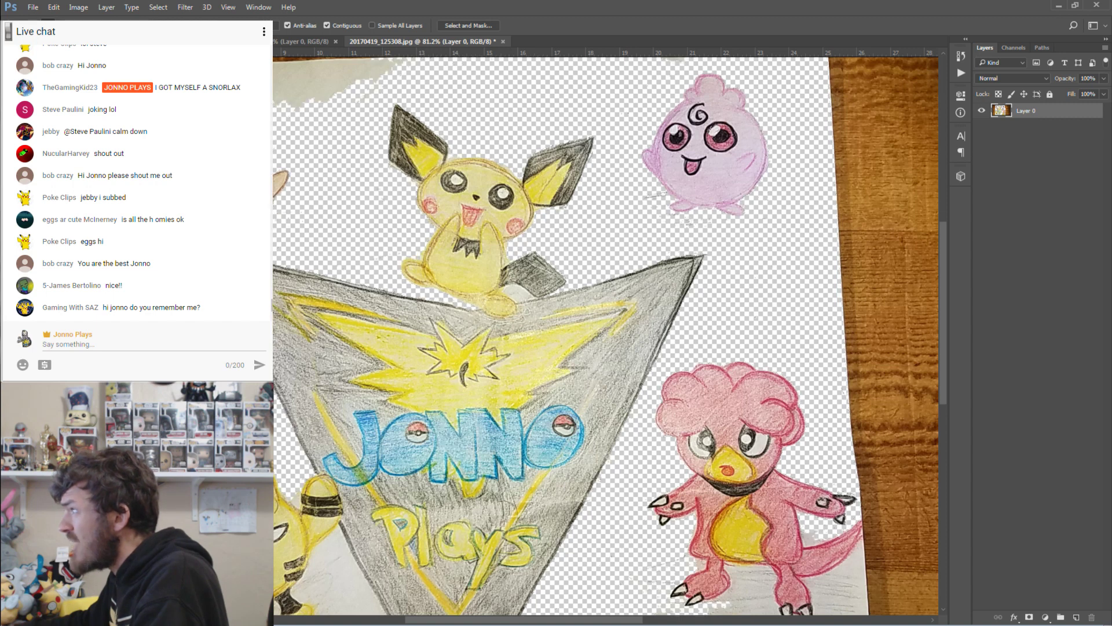
{"action": "key", "text": "Delete"}
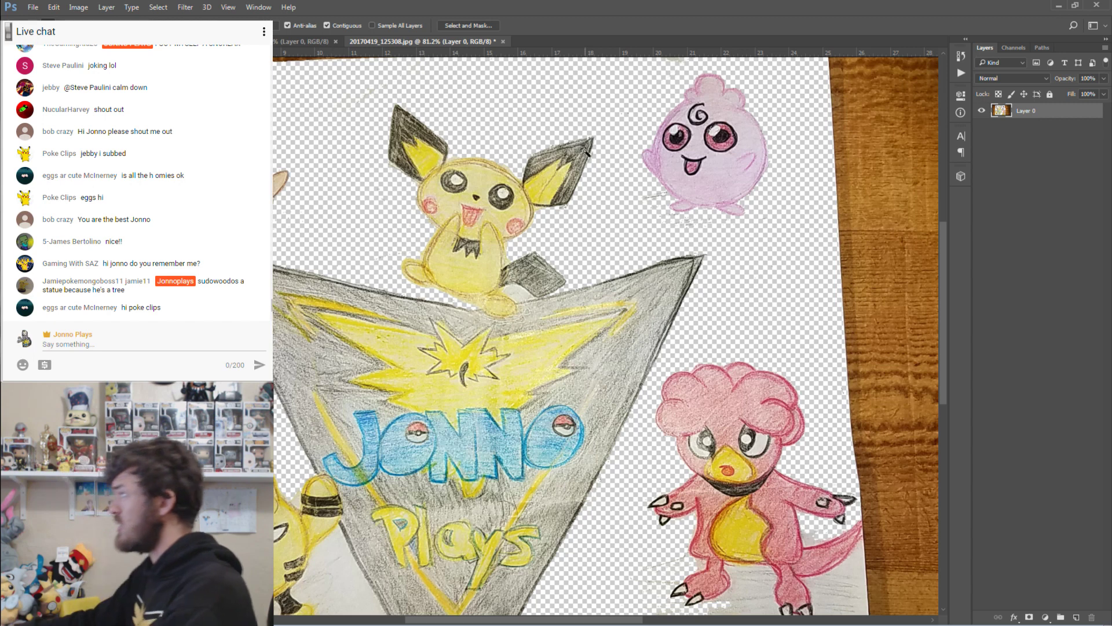
Delete the white paper around Magby's feet and tail and left of the triangle.
{"action": "scroll", "coordinate": [588, 206], "scroll_direction": "down", "scroll_amount": 3}
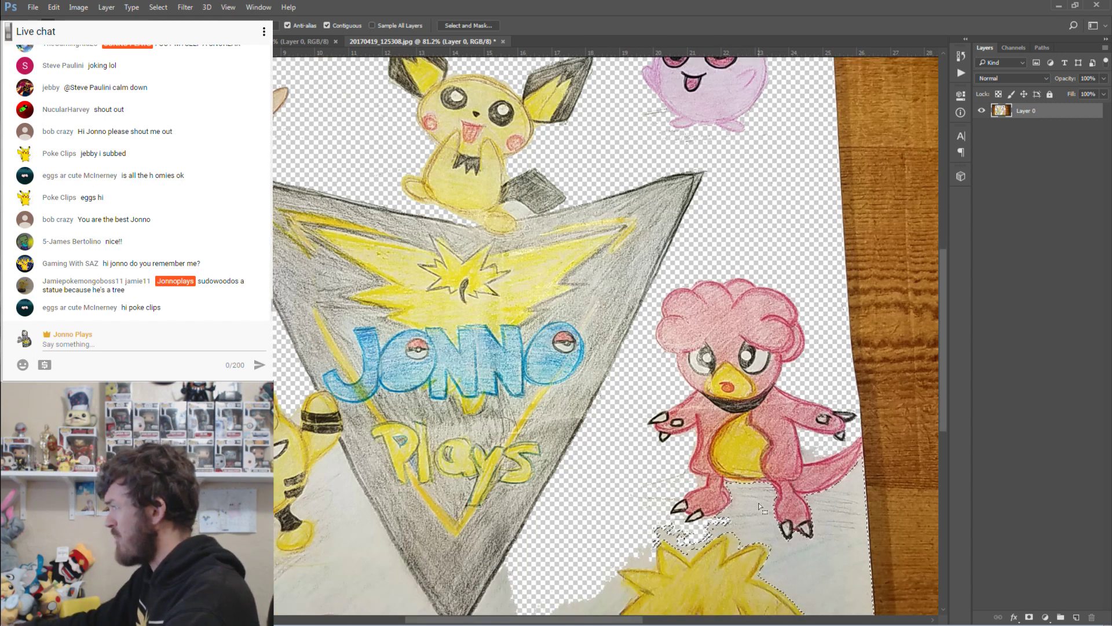
{"action": "left_click", "coordinate": [712, 537]}
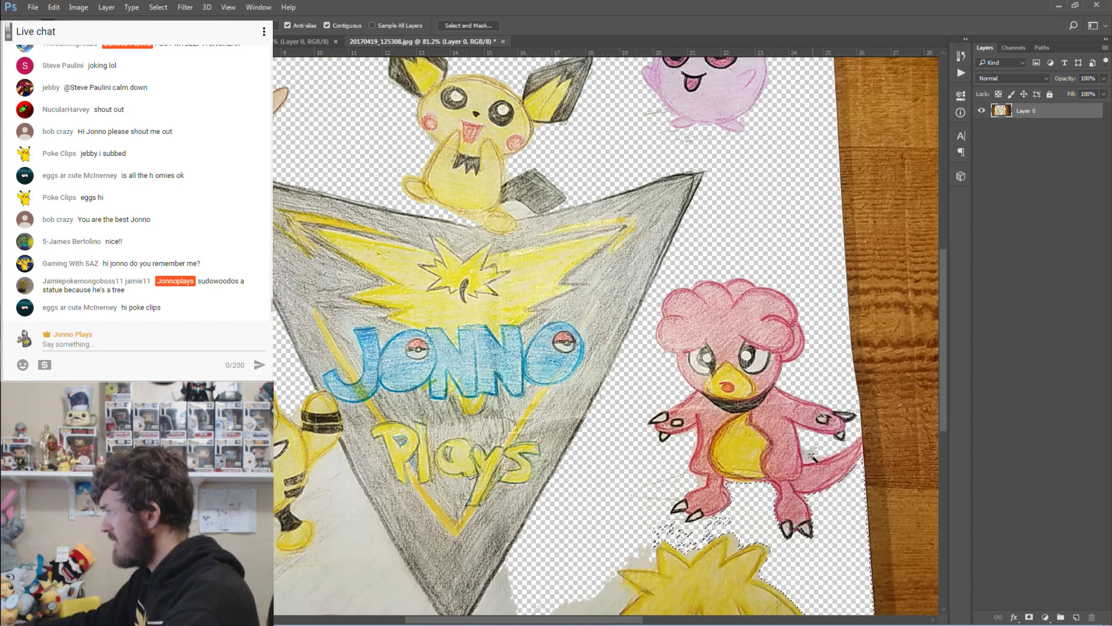
{"action": "key", "text": "Delete"}
{"action": "left_click", "coordinate": [345, 474]}
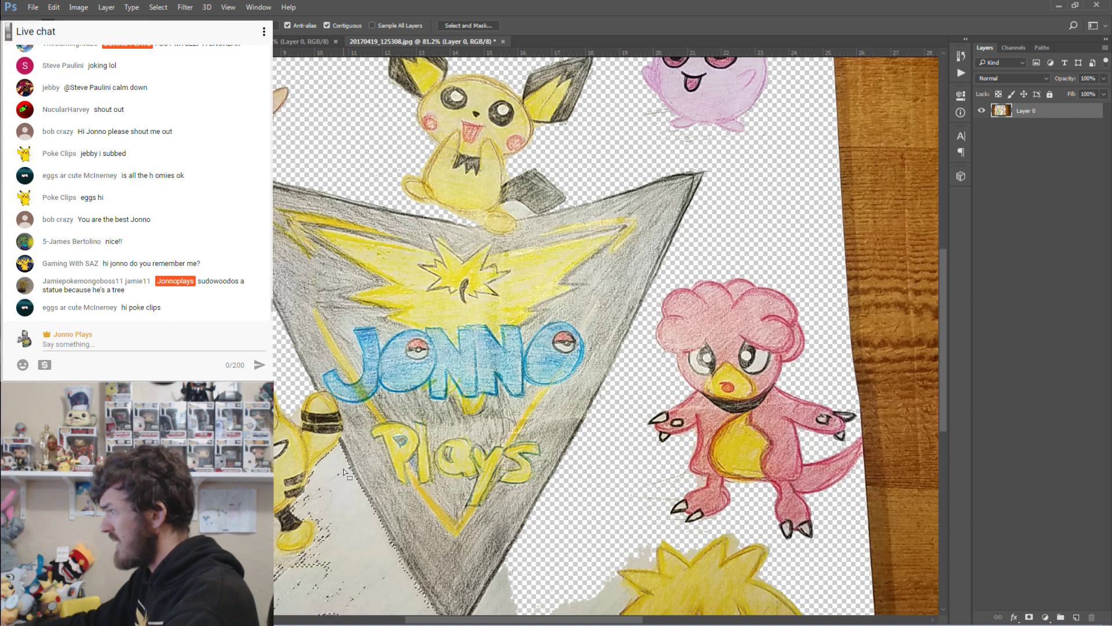
{"action": "key", "text": "Delete"}
Delete the small white patches near and below Pichu's foot, then deselect.
{"action": "scroll", "coordinate": [344, 474], "scroll_direction": "down", "scroll_amount": 2}
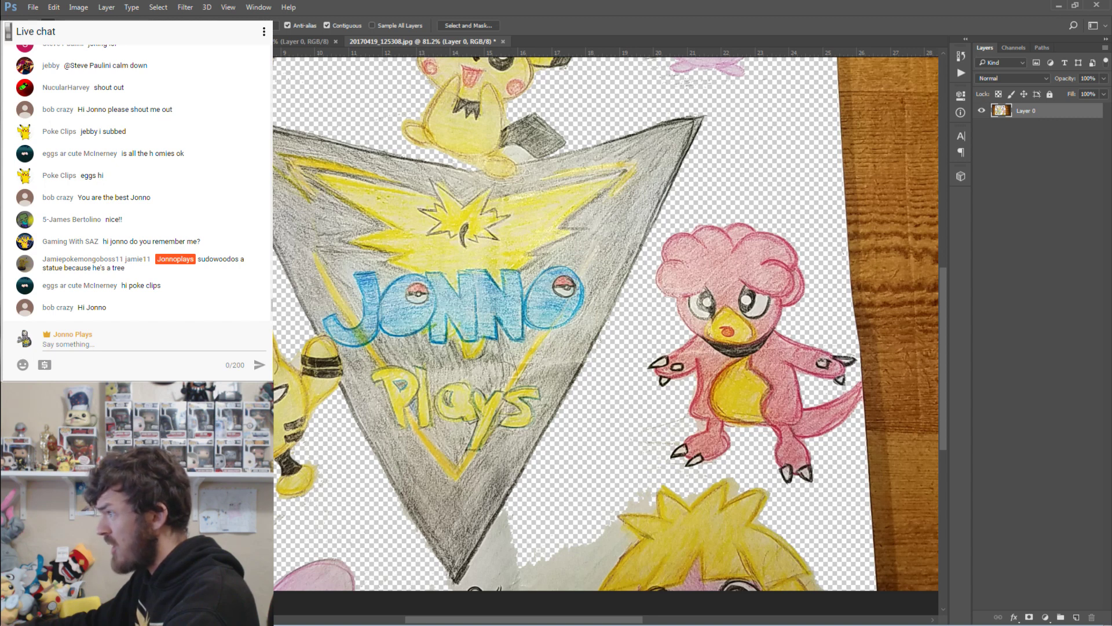
{"action": "scroll", "coordinate": [608, 336], "scroll_direction": "up", "scroll_amount": 2}
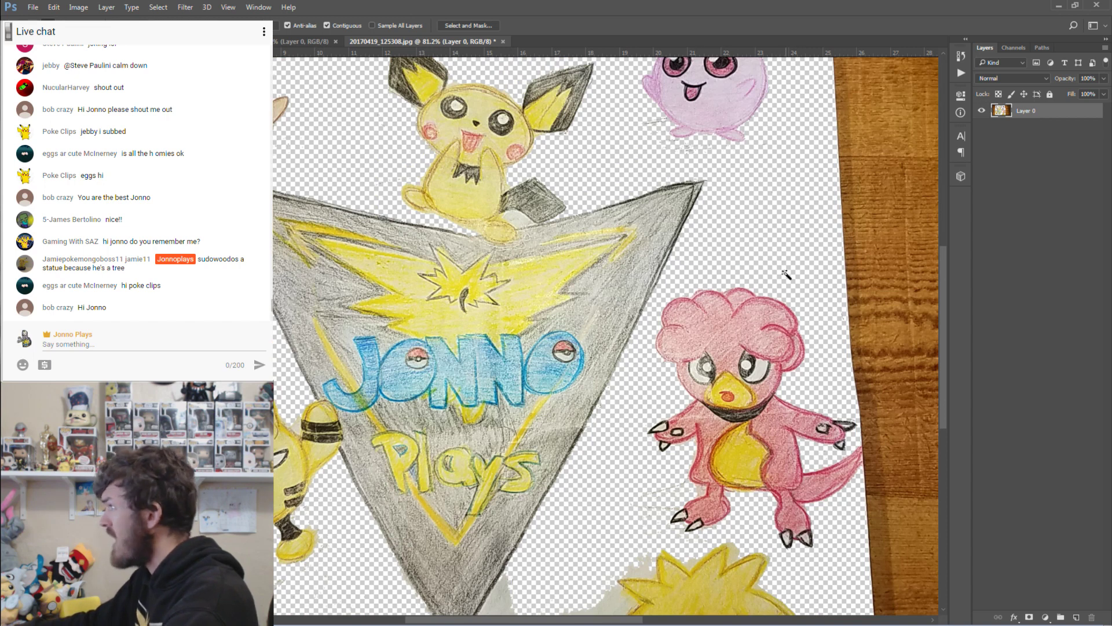
{"action": "left_click", "coordinate": [517, 220]}
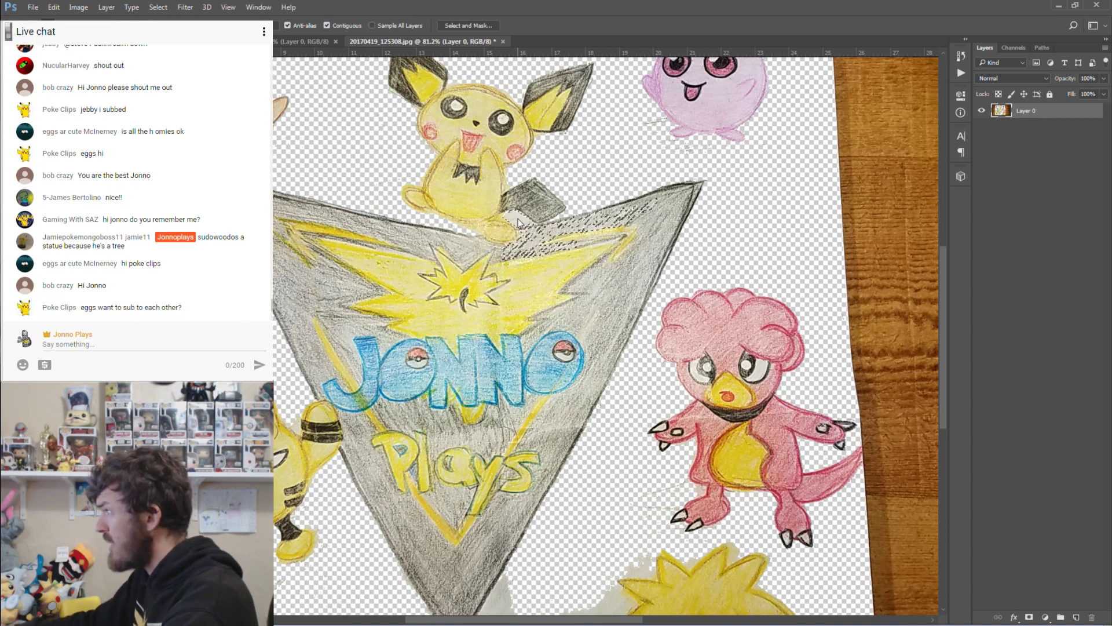
{"action": "key", "text": "Delete"}
{"action": "key", "text": "ctrl+d"}
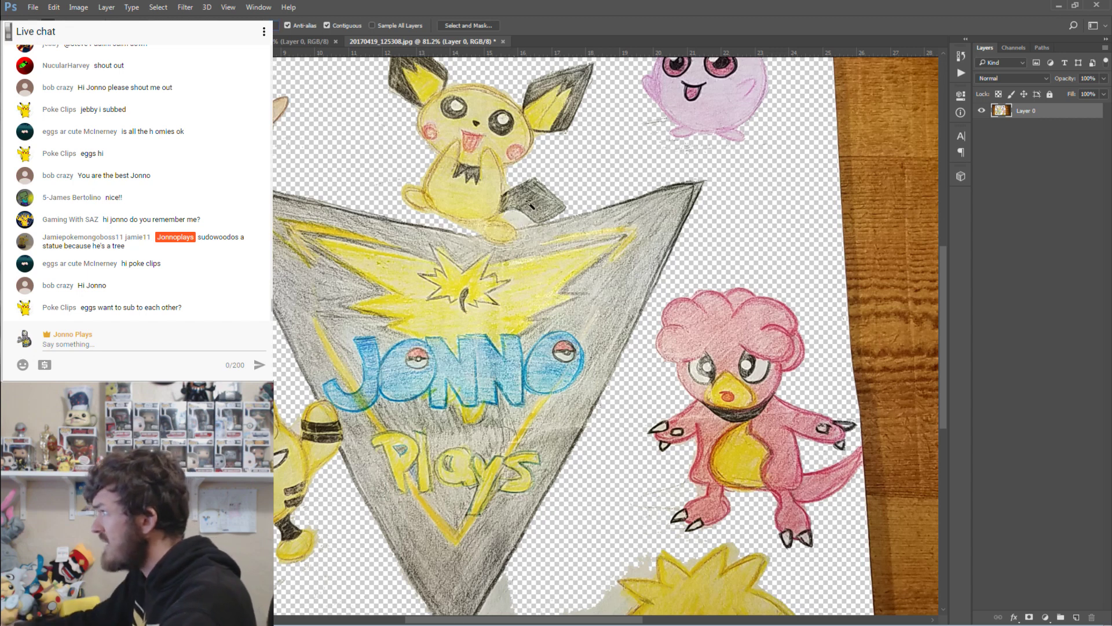
{"action": "left_click", "coordinate": [516, 219]}
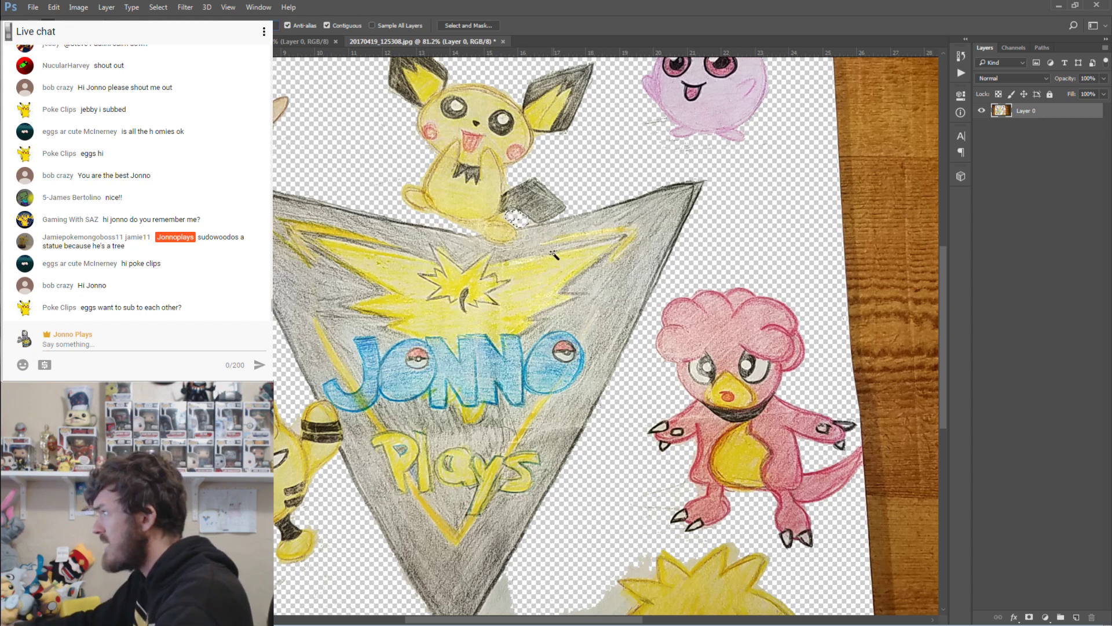
{"action": "key", "text": "Delete"}
{"action": "key", "text": "ctrl+d"}
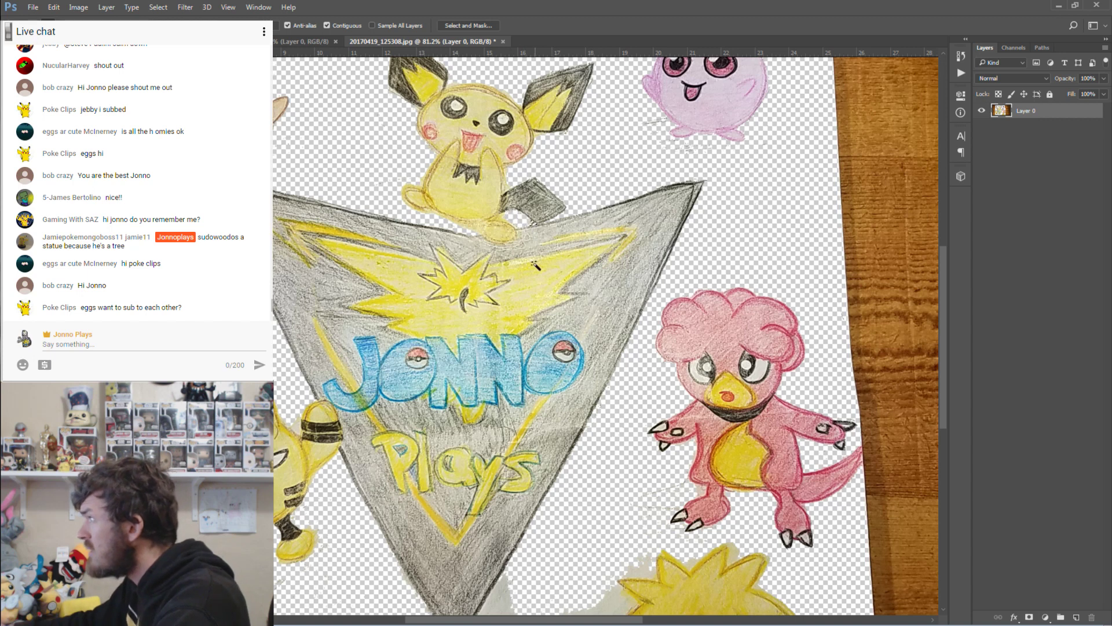
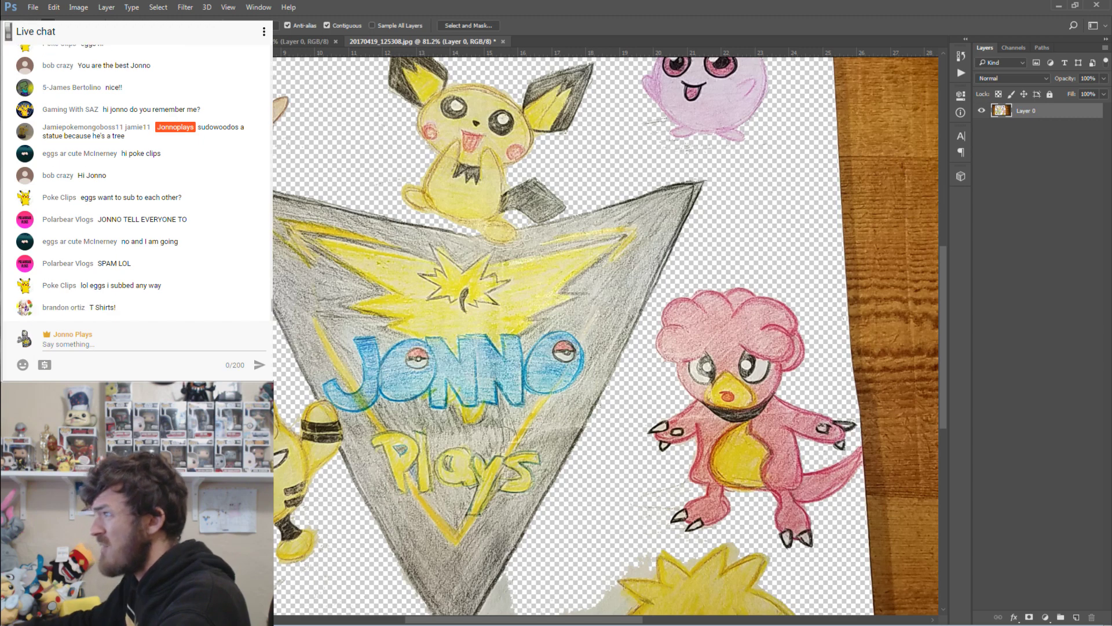
Zoom in on the logo's lower edge and outline the fringe beside the yellow shape.
{"action": "key", "text": "z"}
{"action": "left_click_drag", "start_coordinate": [227, 392], "coordinate": [321, 393]}
{"action": "key", "text": "l"}
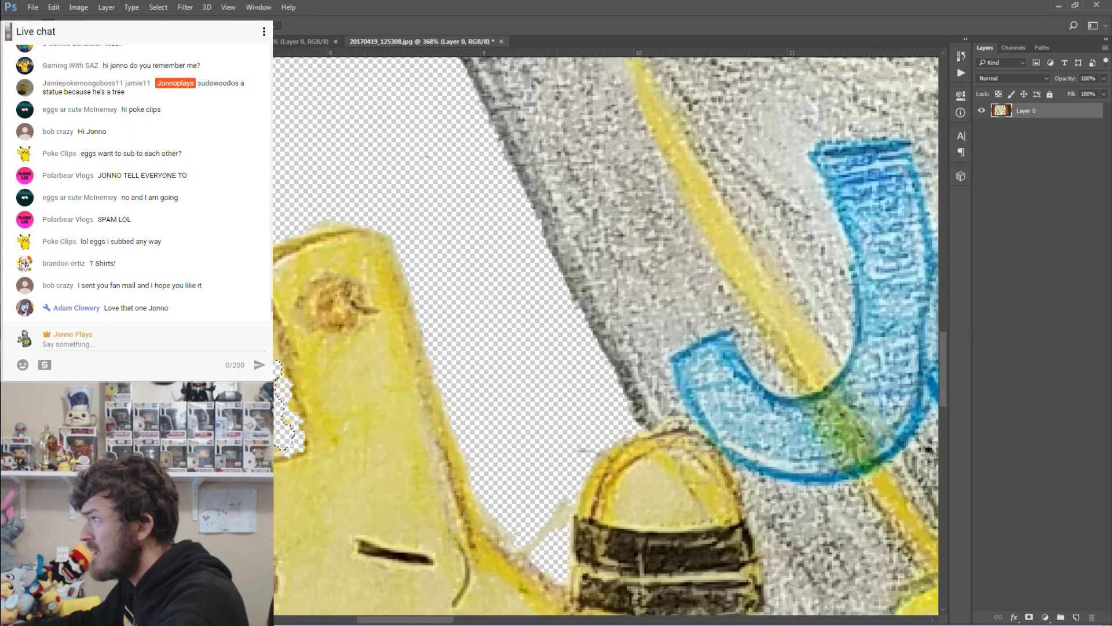
{"action": "key", "text": "ctrl+d"}
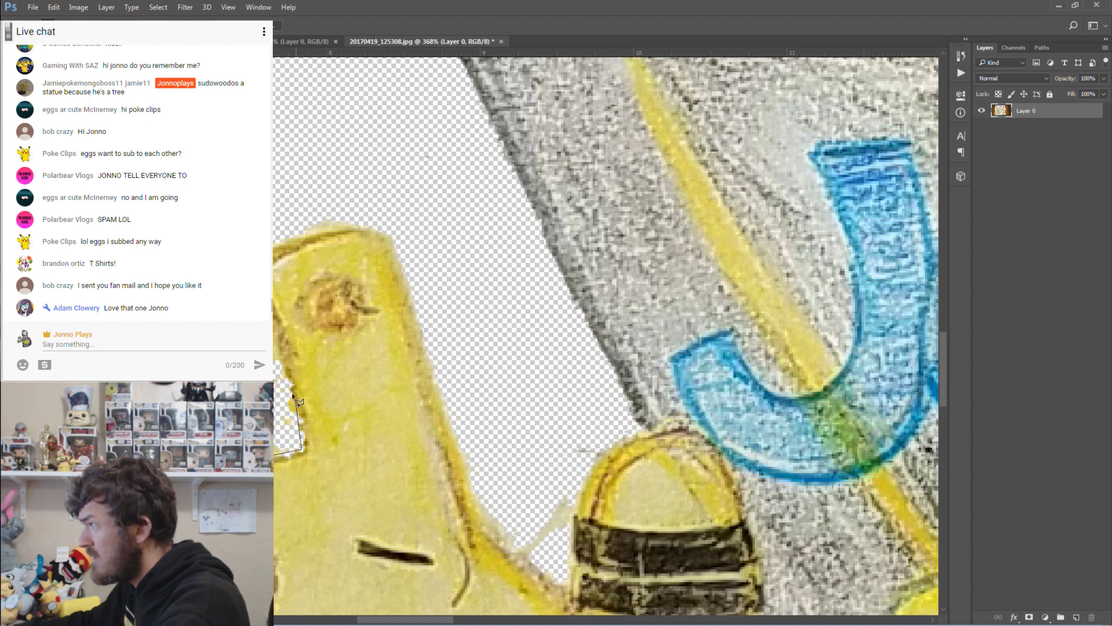
{"action": "left_click", "coordinate": [355, 224]}
{"action": "key", "text": "Return"}
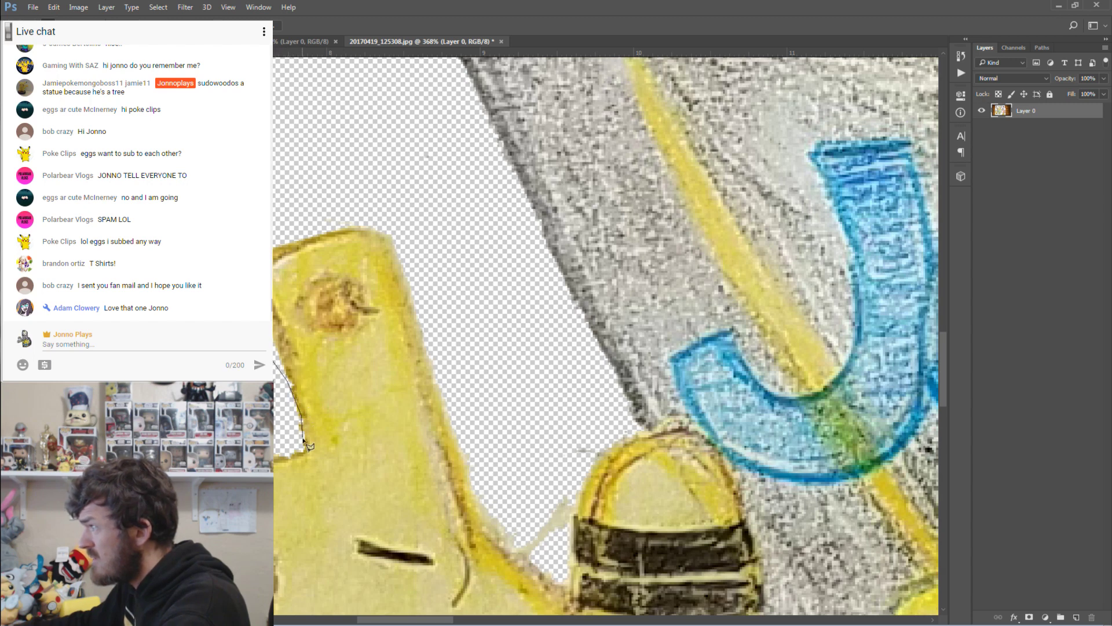
{"action": "left_click_drag", "start_coordinate": [303, 440], "coordinate": [303, 441]}
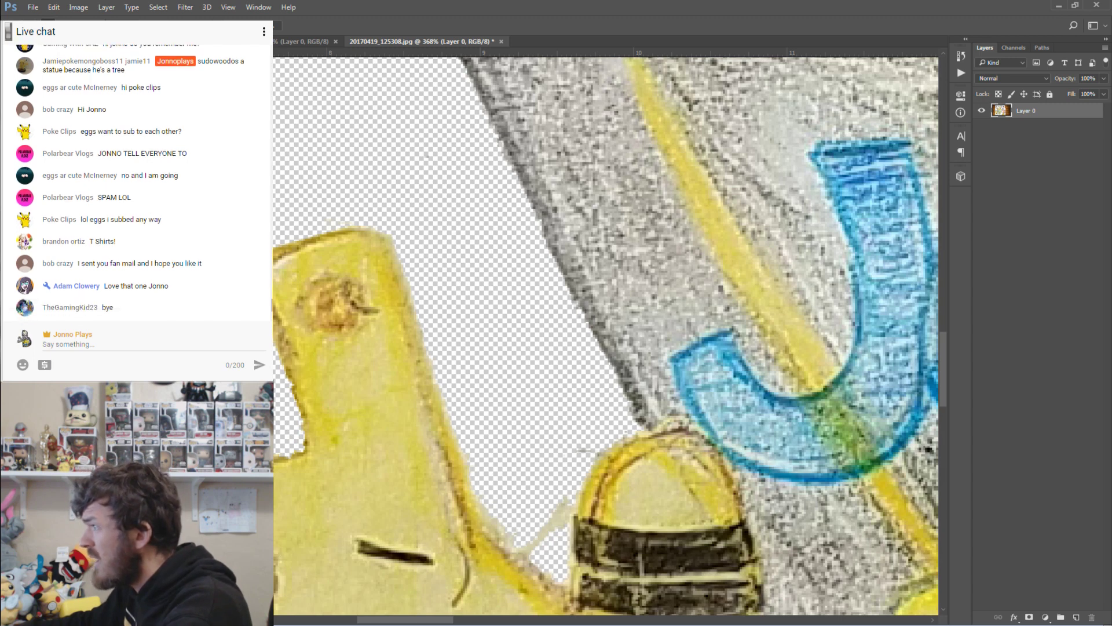
Delete the yellow smudge below the grey logo edge.
{"action": "left_click", "coordinate": [470, 475]}
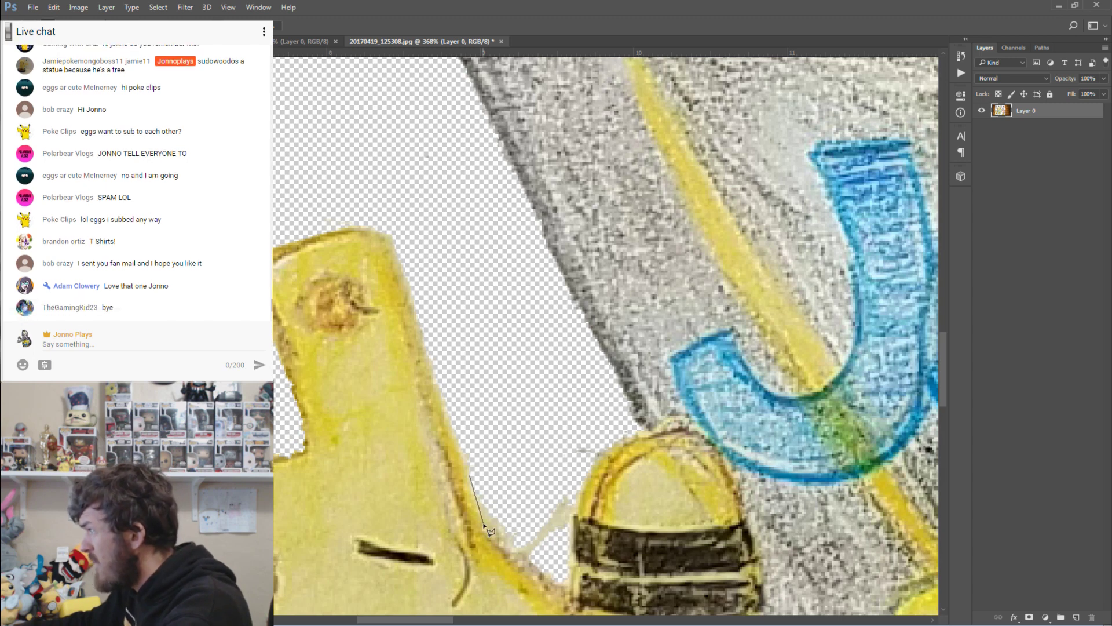
{"action": "left_click", "coordinate": [484, 524]}
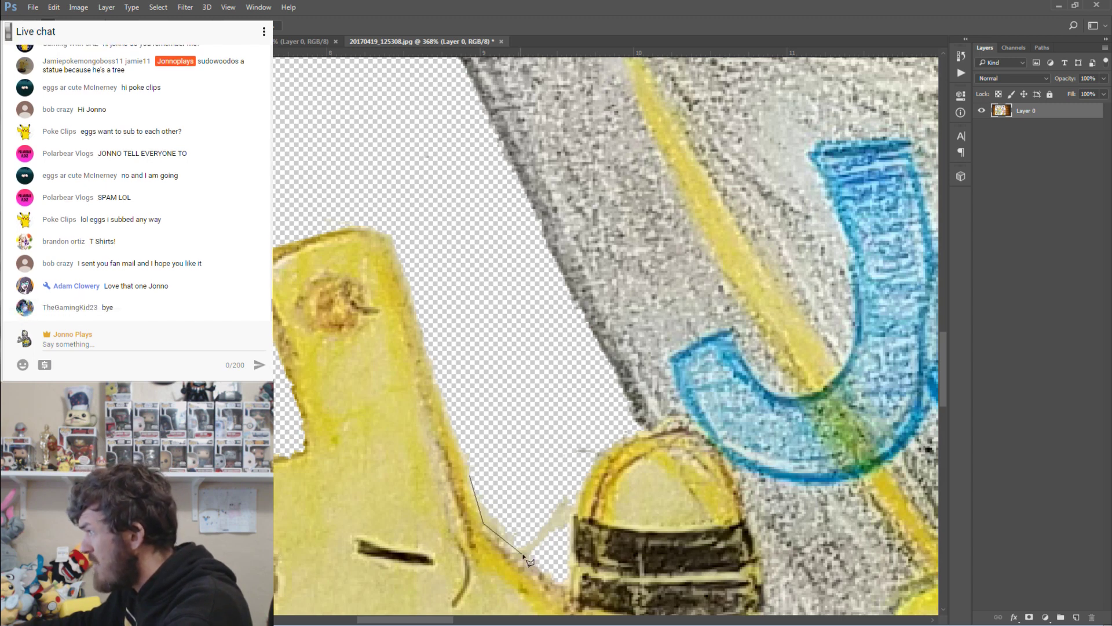
{"action": "left_click", "coordinate": [565, 592]}
{"action": "left_click", "coordinate": [573, 499]}
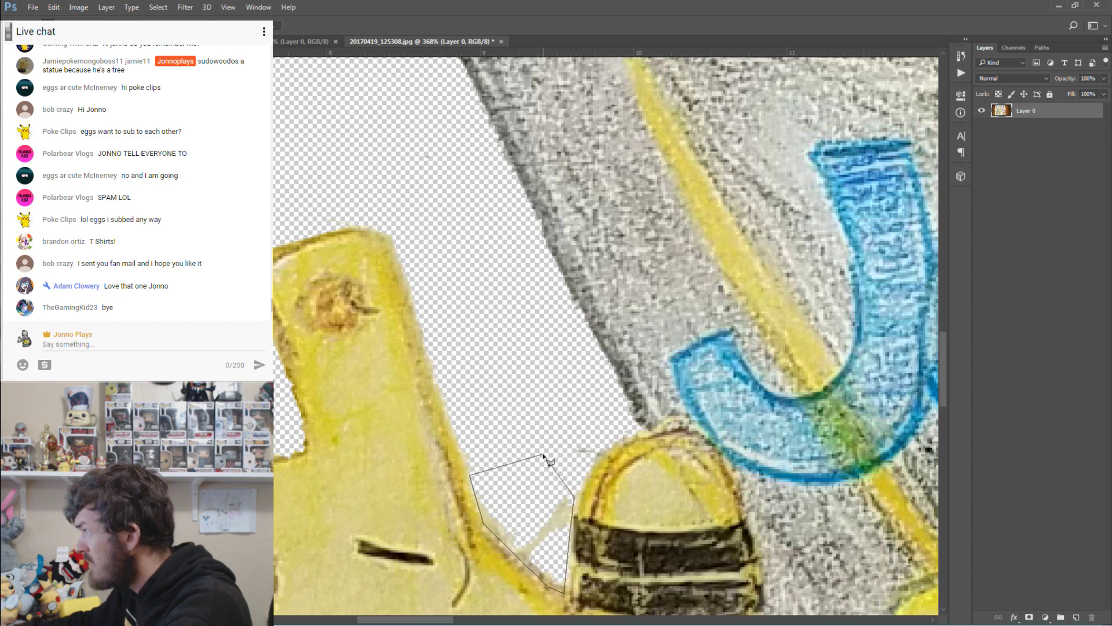
{"action": "double_click", "coordinate": [543, 456]}
{"action": "key", "text": "Delete"}
Select the next stray patch beside the logo edge.
{"action": "left_click", "coordinate": [614, 414]}
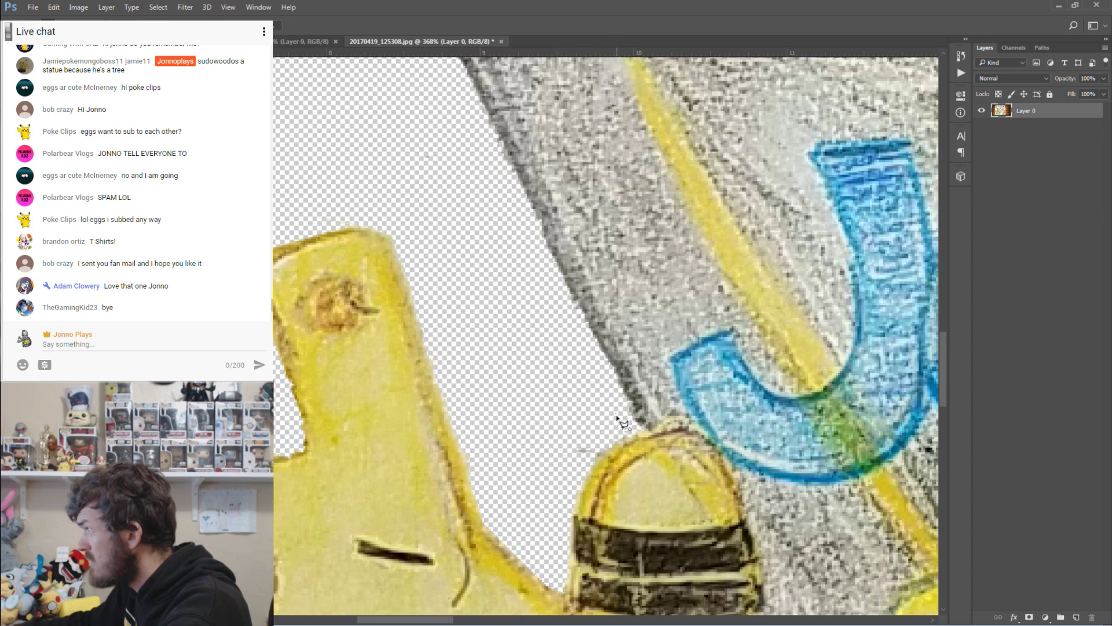
{"action": "left_click", "coordinate": [597, 461]}
{"action": "left_click", "coordinate": [542, 474]}
{"action": "double_click", "coordinate": [517, 435]}
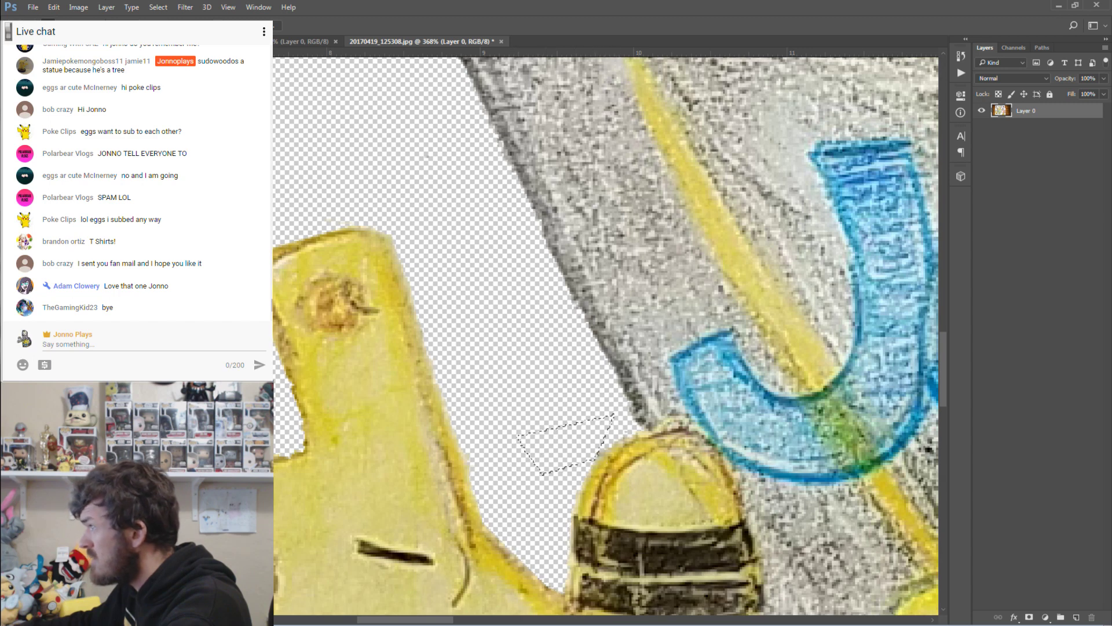
{"action": "scroll", "coordinate": [280, 336], "scroll_direction": "left", "scroll_amount": 4}
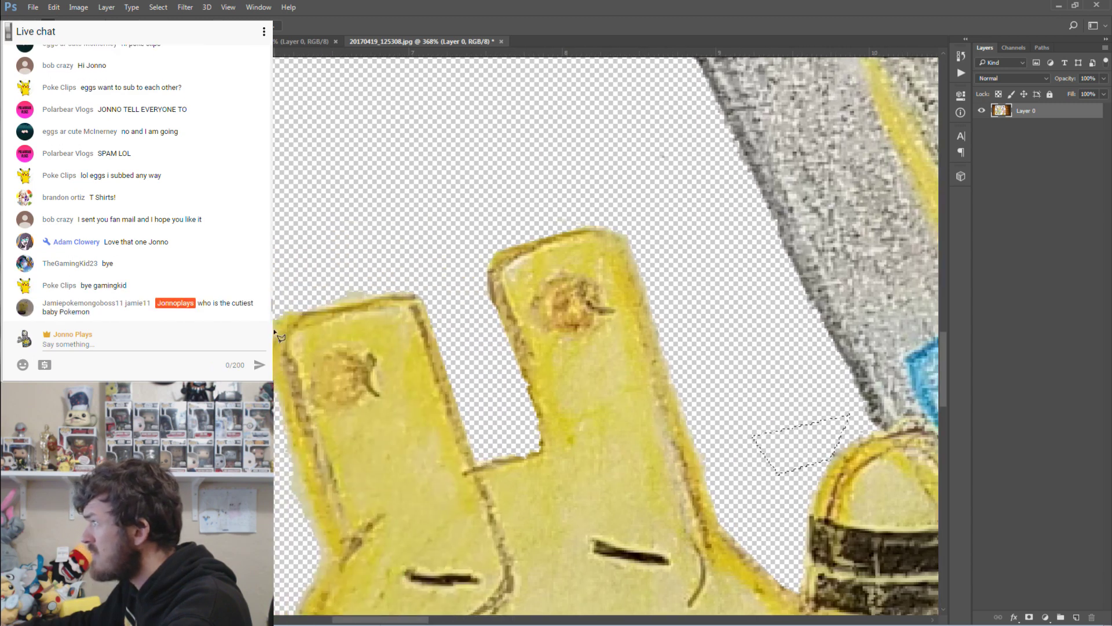
Delete the pale fringe along the ear's left edge, then deselect.
{"action": "left_click", "coordinate": [377, 292]}
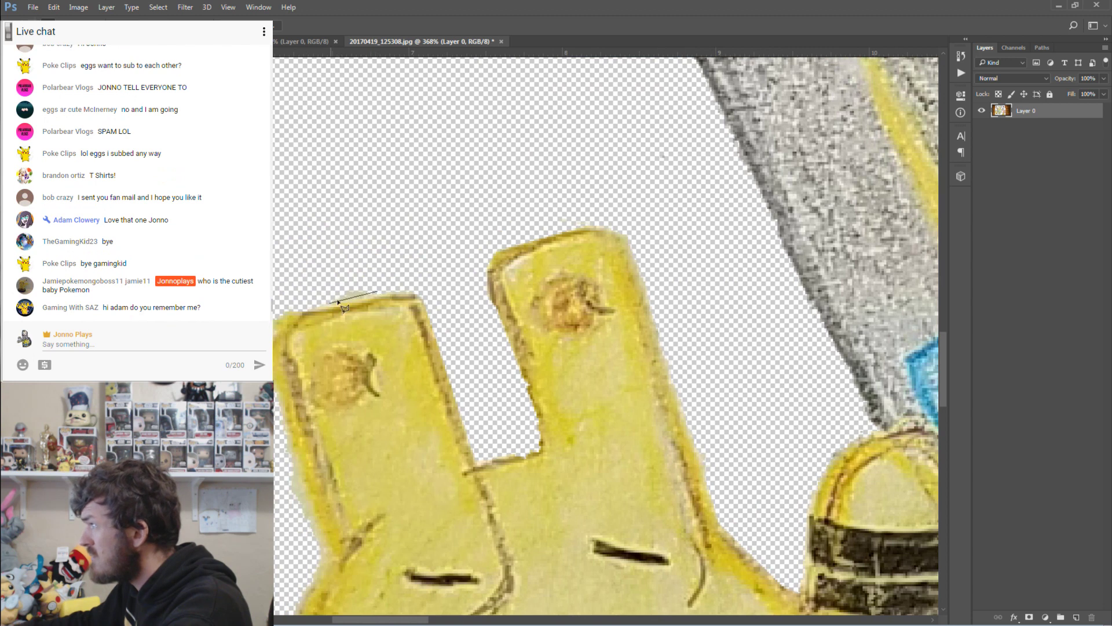
{"action": "double_click", "coordinate": [316, 305]}
{"action": "left_click", "coordinate": [291, 278]}
{"action": "left_click", "coordinate": [342, 299]}
{"action": "key", "text": "Escape"}
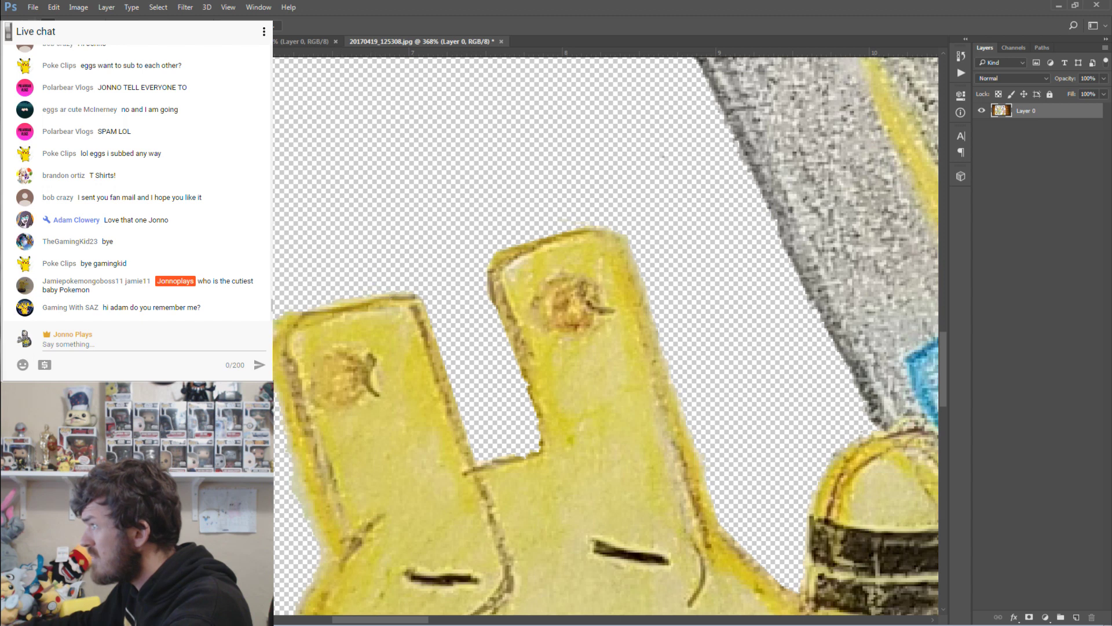
{"action": "left_click", "coordinate": [273, 275]}
{"action": "left_click", "coordinate": [297, 287]}
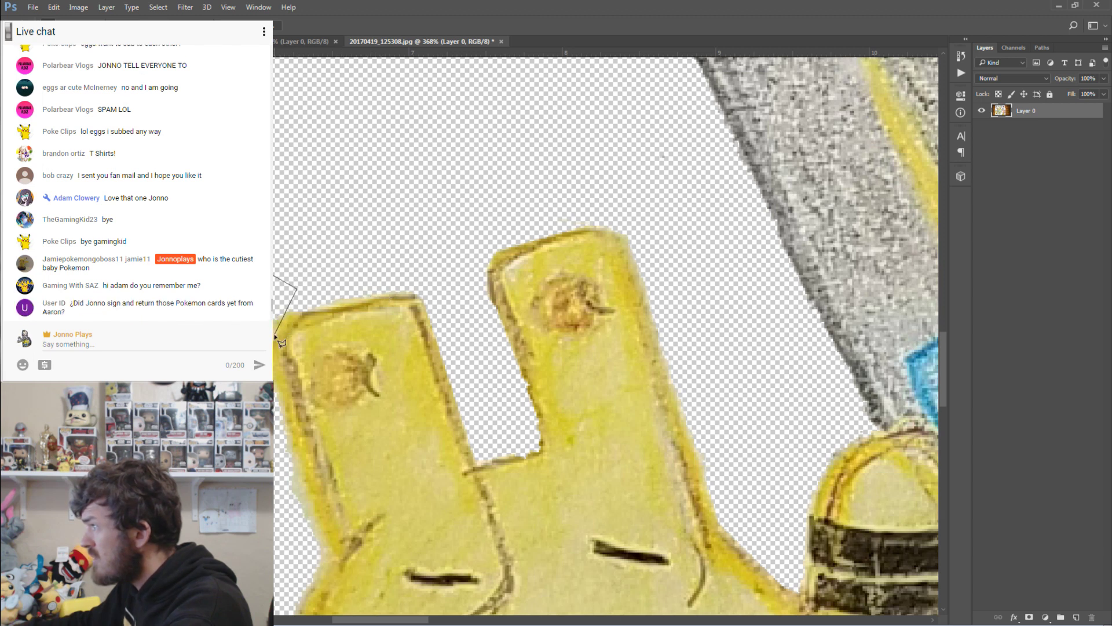
{"action": "left_click", "coordinate": [276, 336]}
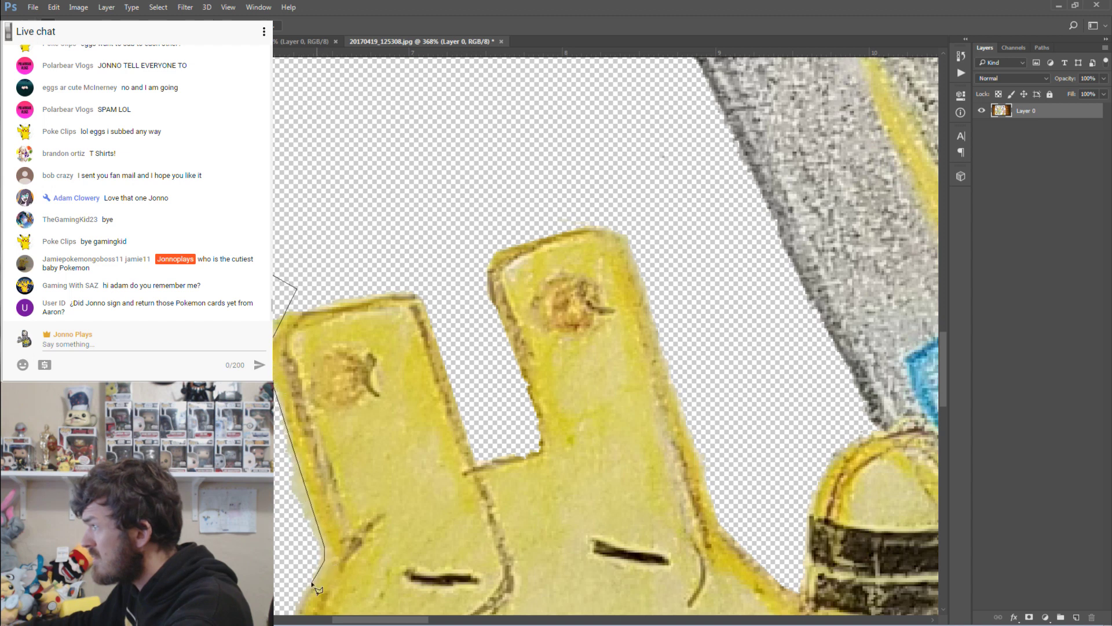
{"action": "key", "text": "Return"}
{"action": "key", "text": "Delete"}
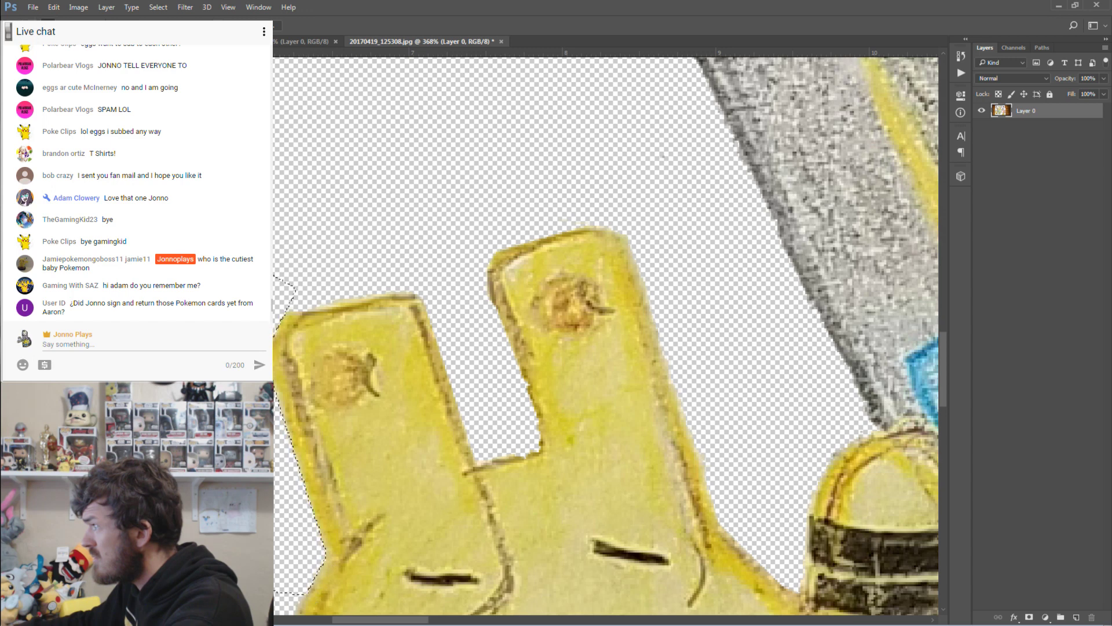
{"action": "key", "text": "ctrl+d"}
Erase the pale fringe along the face's left edge and deselect.
{"action": "scroll", "coordinate": [606, 336], "scroll_direction": "down", "scroll_amount": 6}
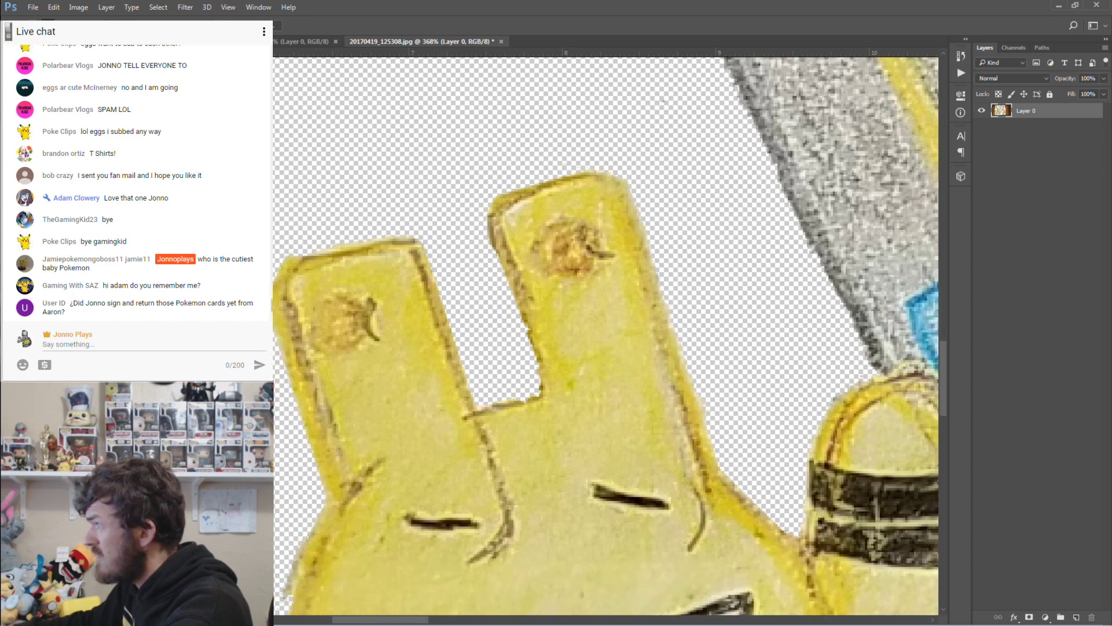
{"action": "scroll", "coordinate": [606, 337], "scroll_direction": "down", "scroll_amount": 1}
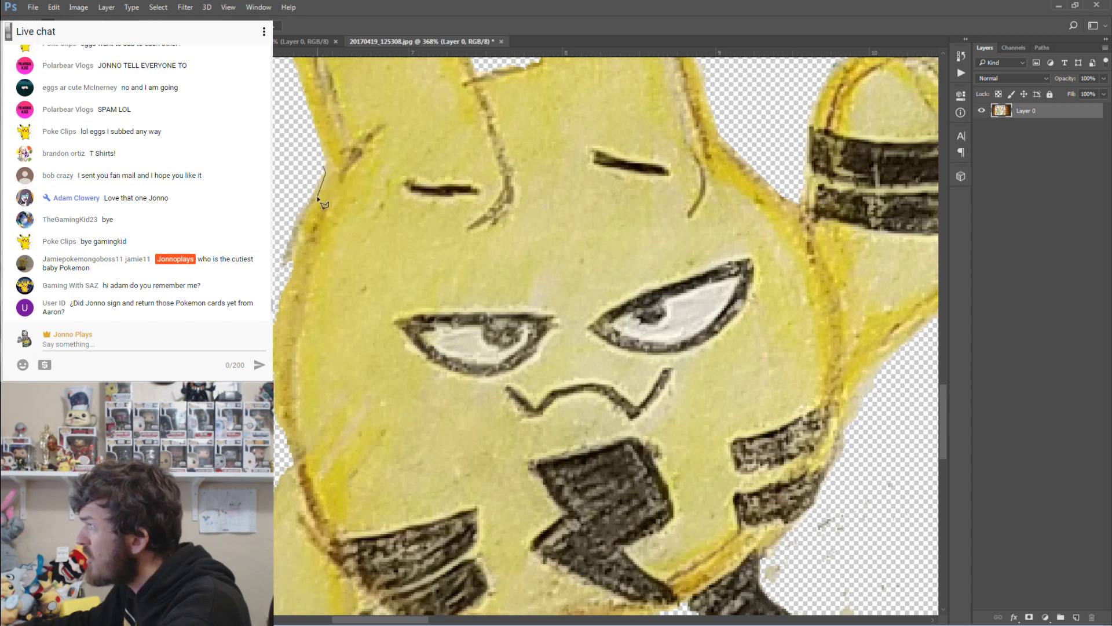
{"action": "double_click", "coordinate": [279, 273]}
{"action": "key", "text": "Delete"}
{"action": "key", "text": "ctrl+d"}
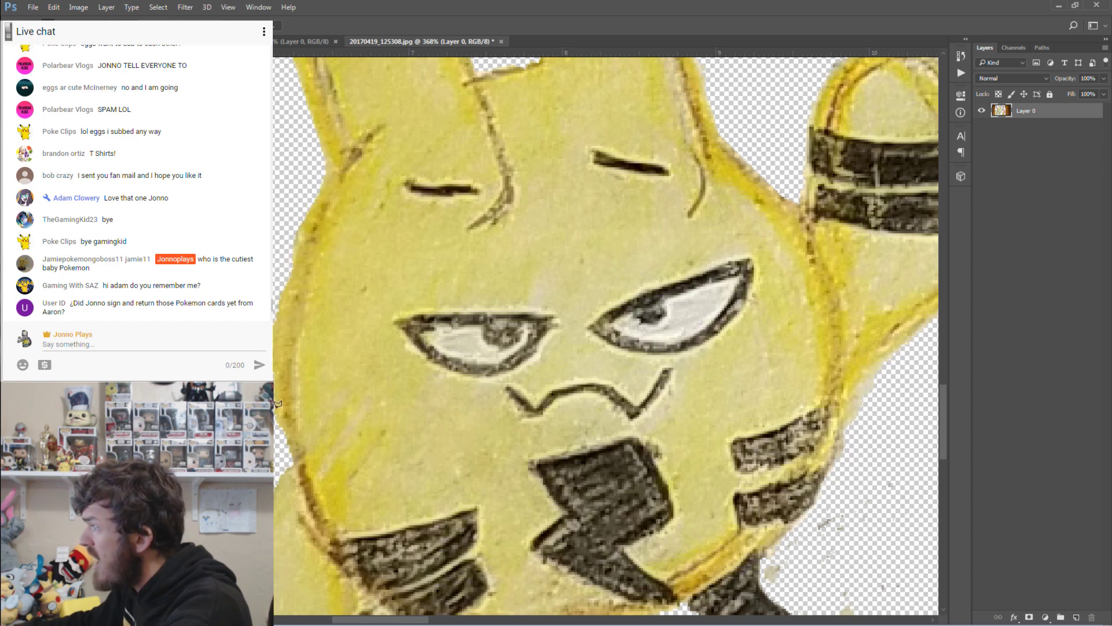
{"action": "scroll", "coordinate": [606, 336], "scroll_direction": "down", "scroll_amount": 5}
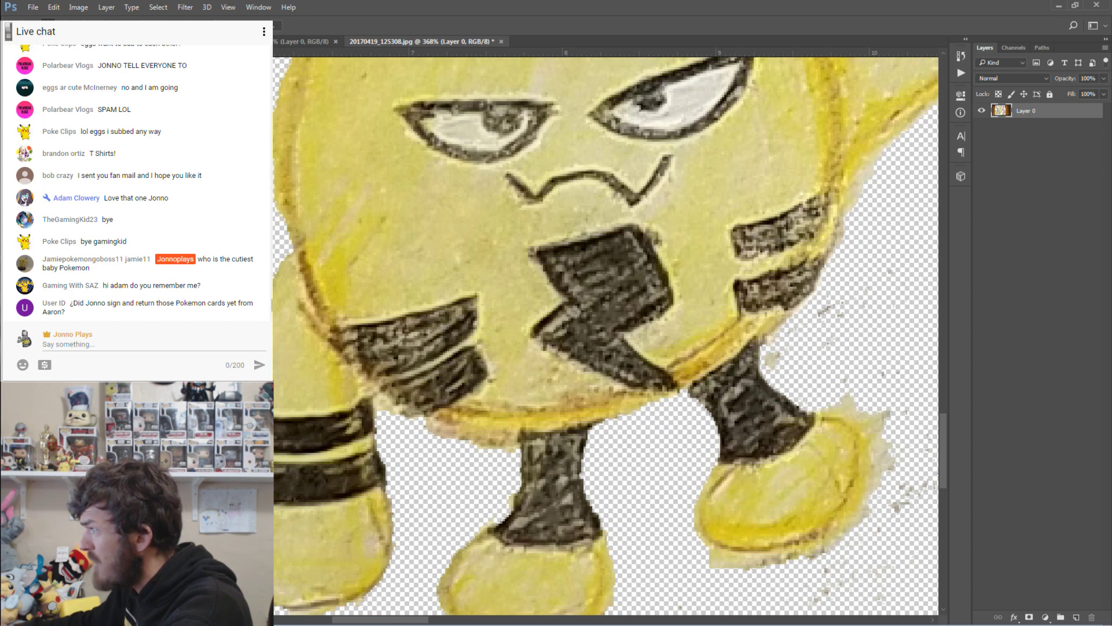
{"action": "scroll", "coordinate": [606, 335], "scroll_direction": "down", "scroll_amount": 4}
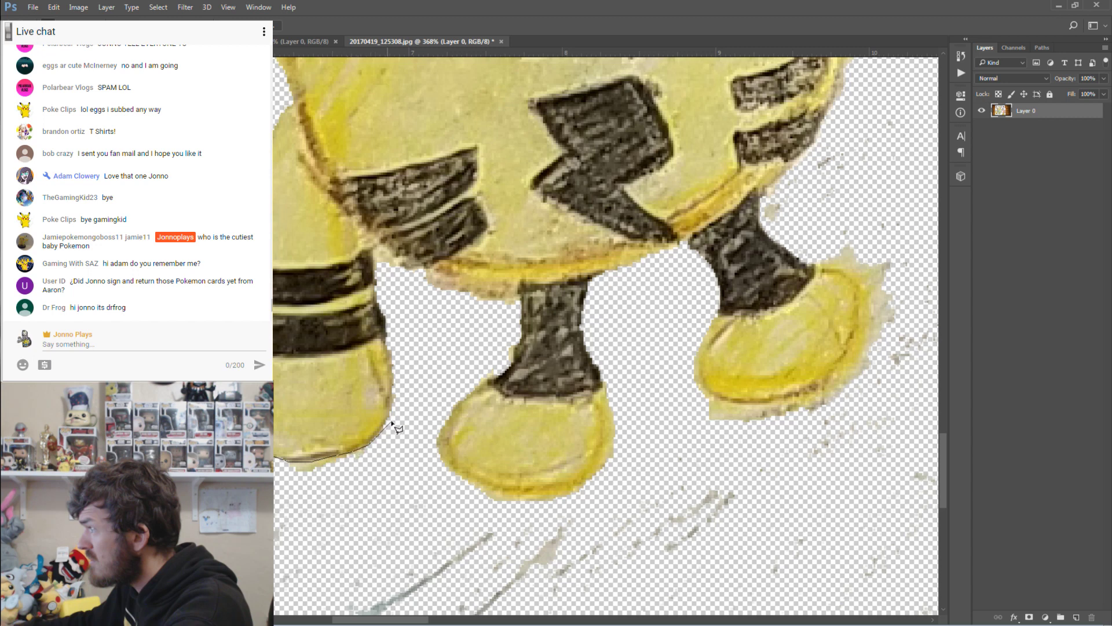
Delete the paint splatter around the right shoe and deselect.
{"action": "left_click", "coordinate": [413, 401]}
{"action": "left_click", "coordinate": [405, 480]}
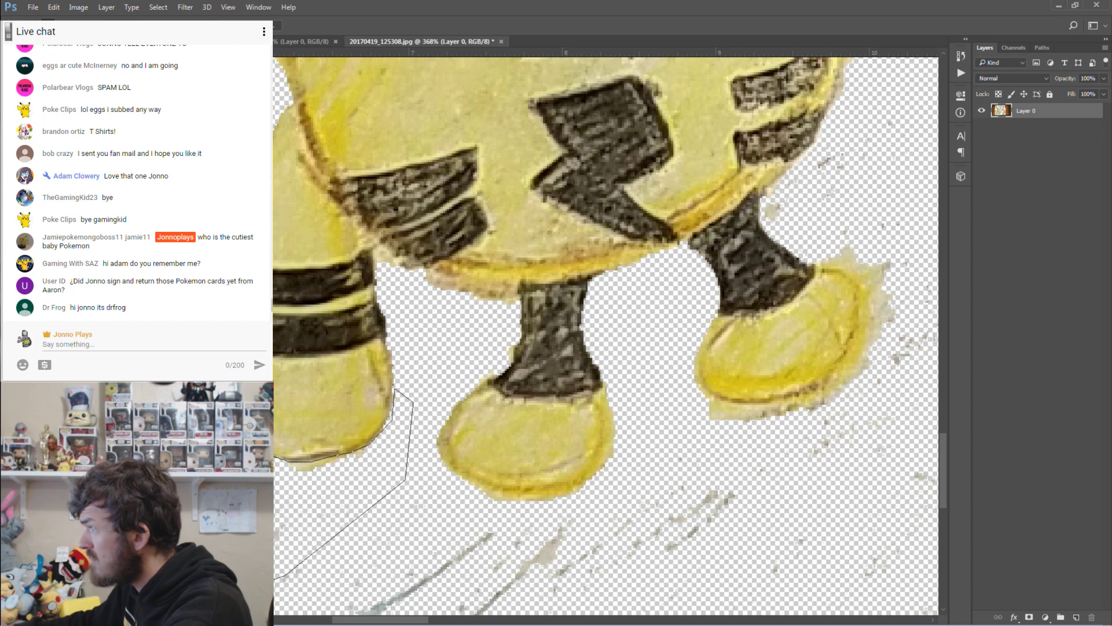
{"action": "key", "text": "Escape"}
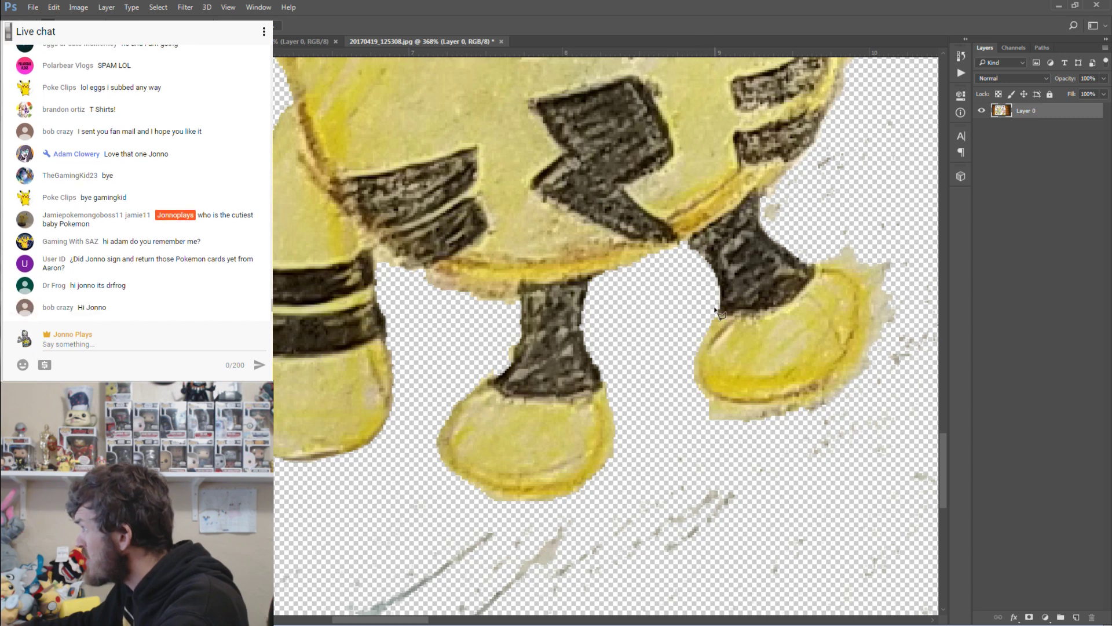
{"action": "mouse_move", "coordinate": [724, 409]}
{"action": "left_mouse_down"}
{"action": "mouse_move", "coordinate": [817, 391]}
{"action": "mouse_move", "coordinate": [847, 369]}
{"action": "left_mouse_up"}
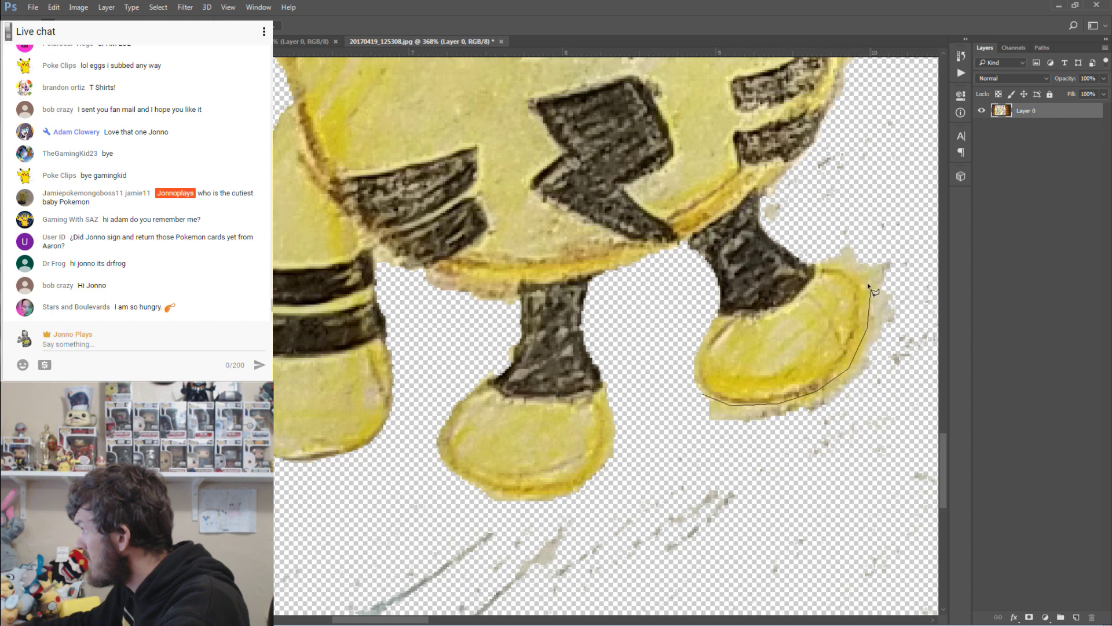
{"action": "mouse_move", "coordinate": [822, 250]}
{"action": "left_mouse_down"}
{"action": "mouse_move", "coordinate": [887, 235]}
{"action": "mouse_move", "coordinate": [907, 310]}
{"action": "mouse_move", "coordinate": [907, 415]}
{"action": "mouse_move", "coordinate": [777, 517]}
{"action": "mouse_move", "coordinate": [648, 497]}
{"action": "mouse_move", "coordinate": [643, 420]}
{"action": "left_mouse_up"}
{"action": "key", "text": "Delete"}
{"action": "key", "text": "ctrl+d"}
Select the stray specks beside the right leg.
{"action": "left_click_drag", "start_coordinate": [638, 368], "coordinate": [689, 435]}
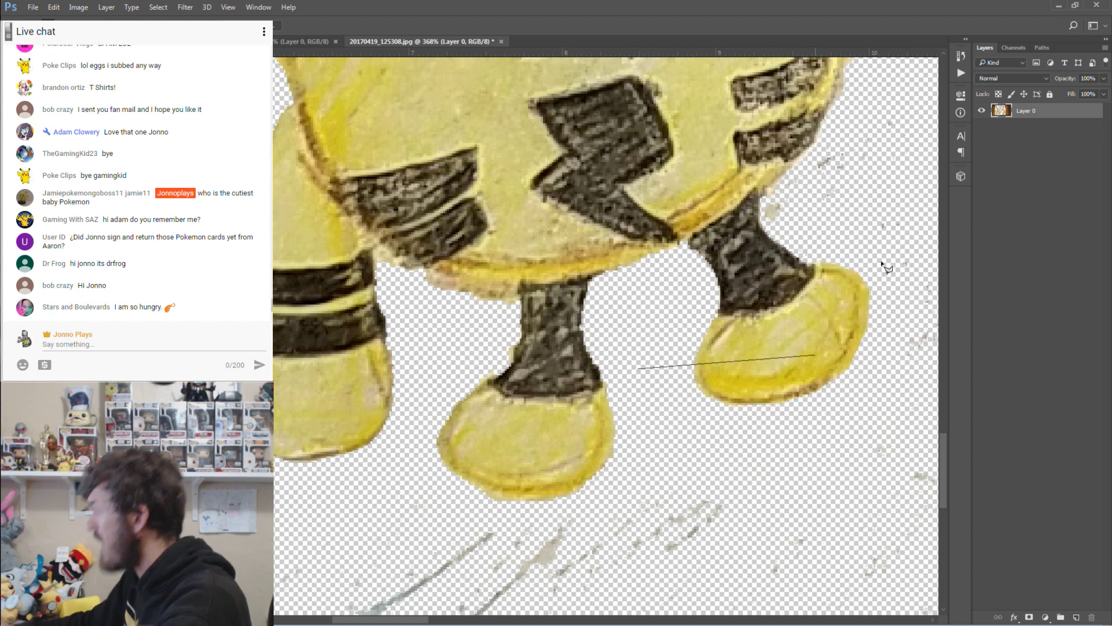
{"action": "scroll", "coordinate": [690, 434], "scroll_direction": "up", "scroll_amount": 3}
{"action": "key", "text": "Escape"}
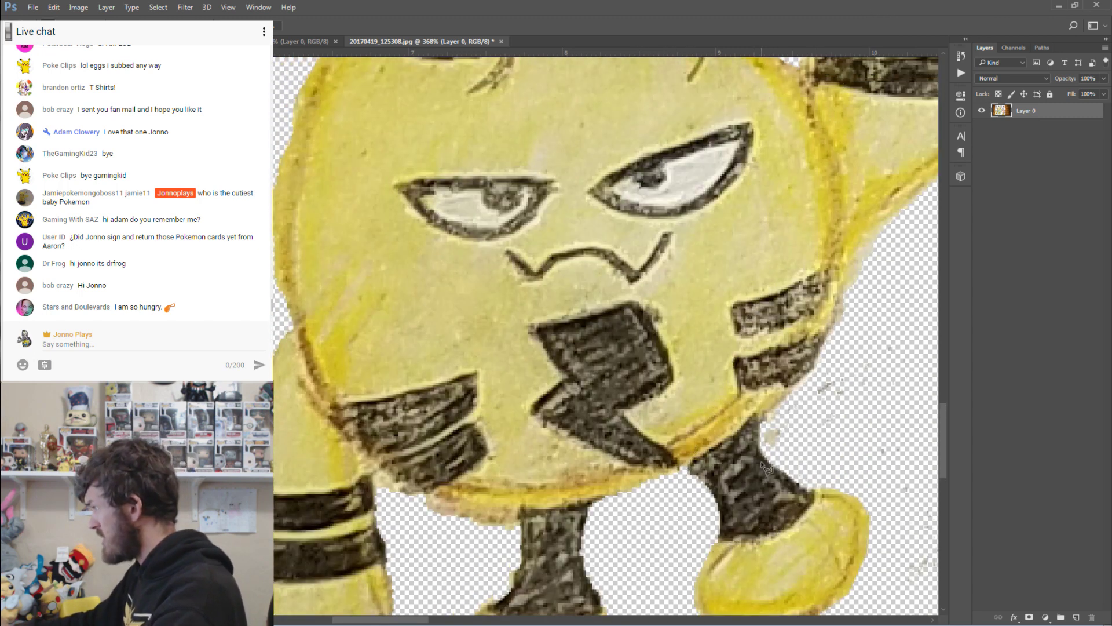
{"action": "left_click", "coordinate": [785, 463]}
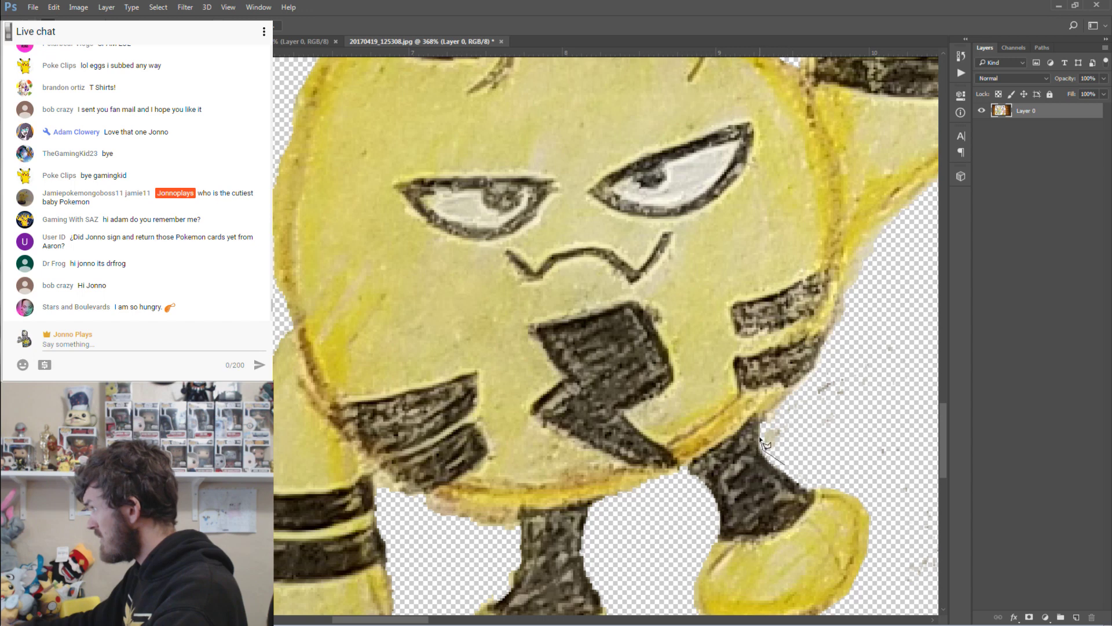
{"action": "left_click", "coordinate": [763, 447]}
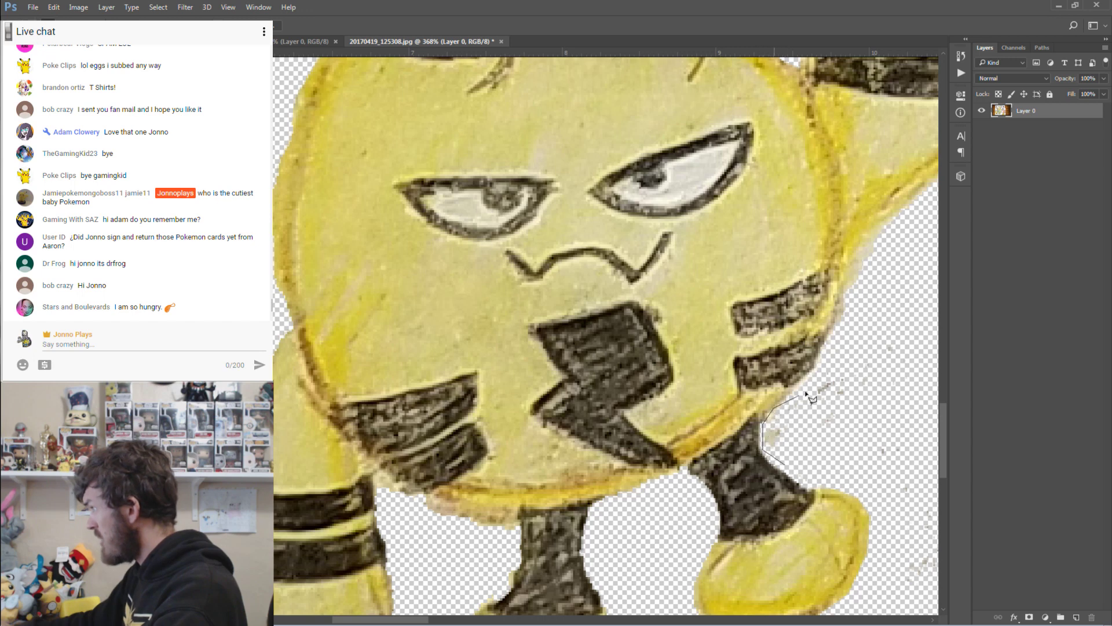
{"action": "left_click", "coordinate": [834, 360]}
{"action": "left_click", "coordinate": [911, 323]}
{"action": "double_click", "coordinate": [925, 436]}
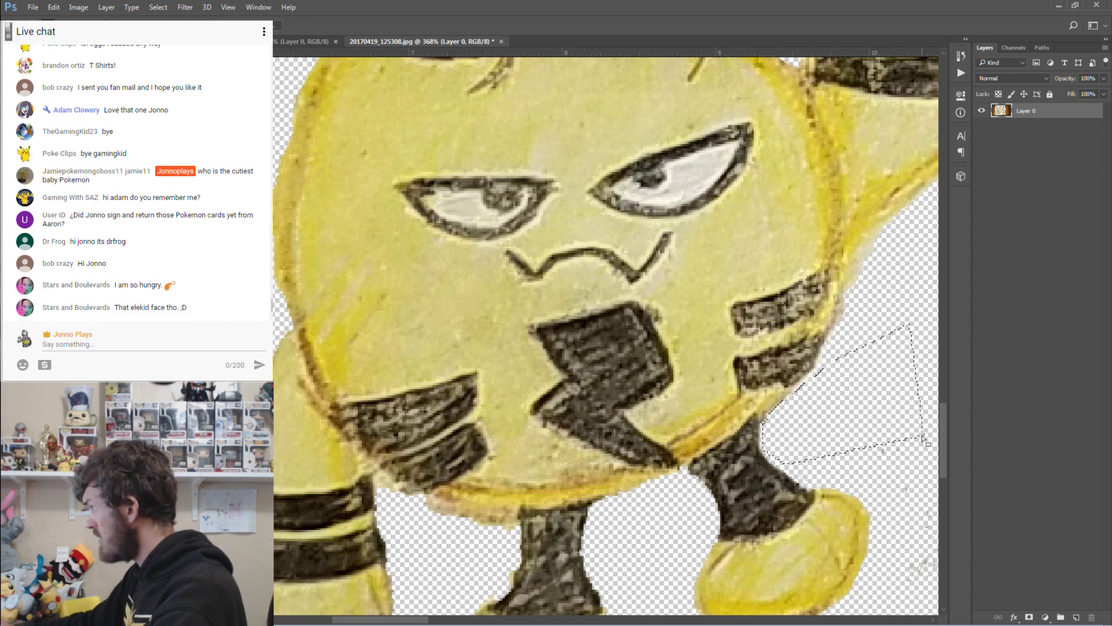
Select the stray patch along the body's right edge.
{"action": "left_click", "coordinate": [834, 330]}
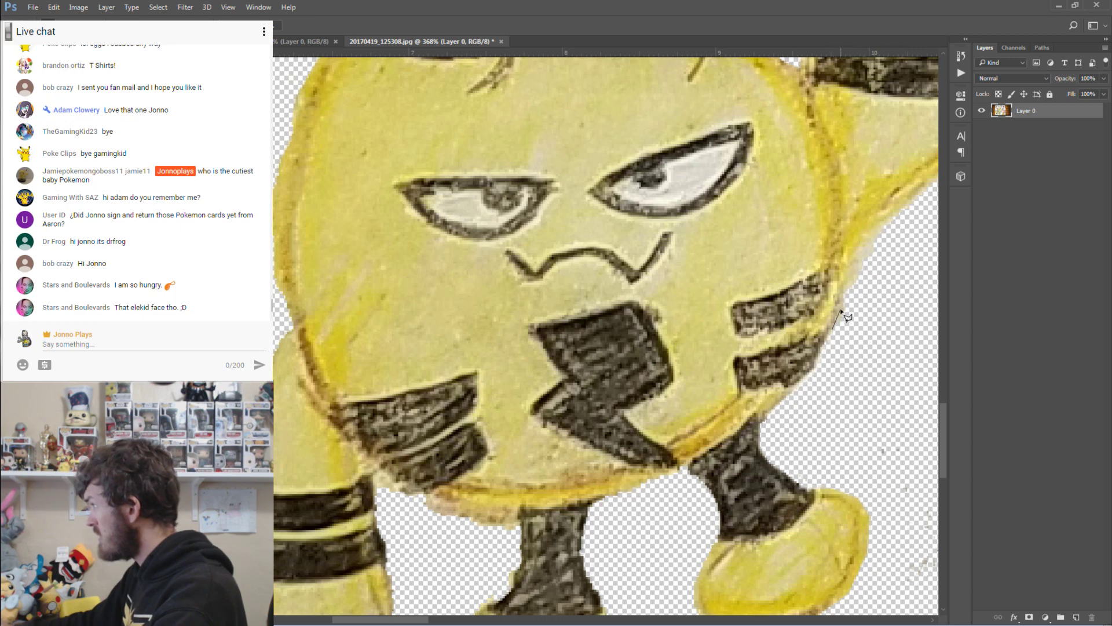
{"action": "left_click", "coordinate": [856, 250]}
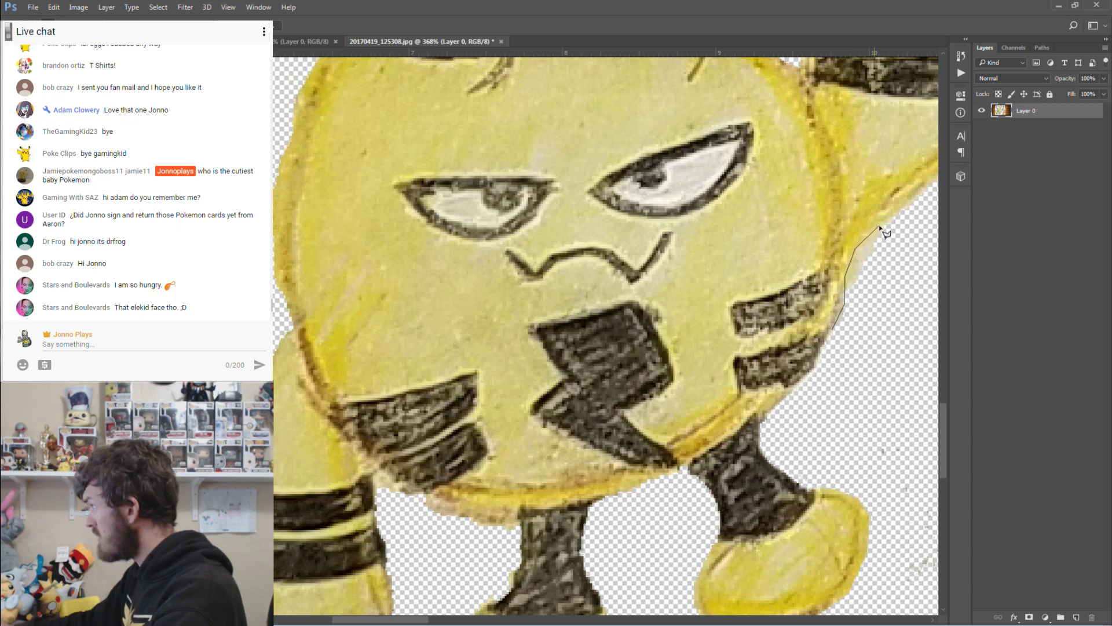
{"action": "left_click", "coordinate": [896, 218]}
{"action": "double_click", "coordinate": [912, 314]}
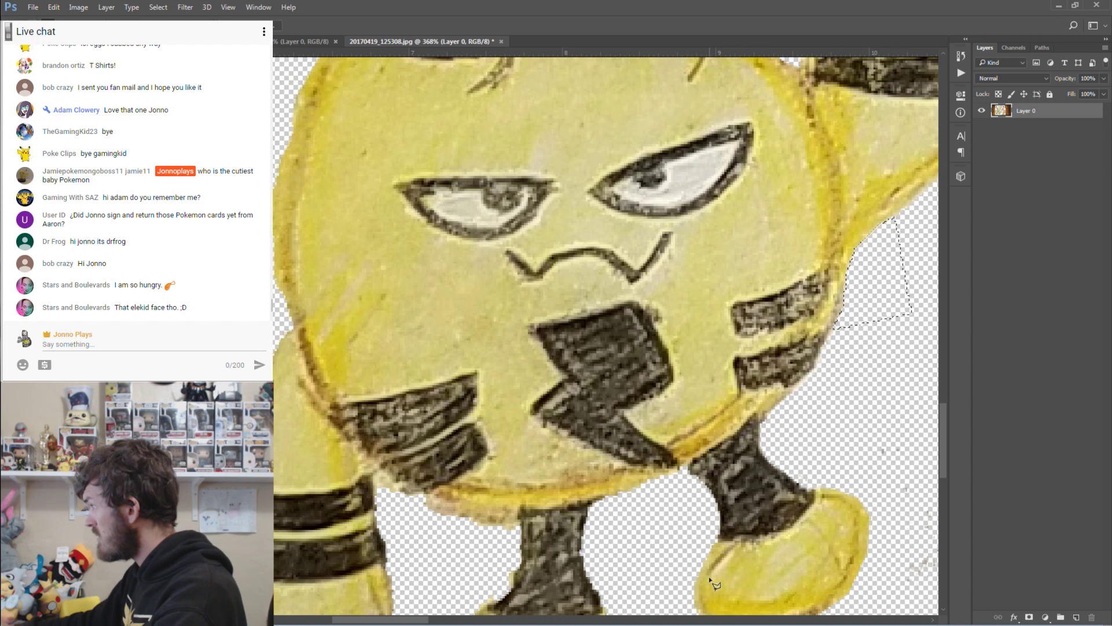
{"action": "left_click_drag", "start_coordinate": [425, 619], "coordinate": [511, 620]}
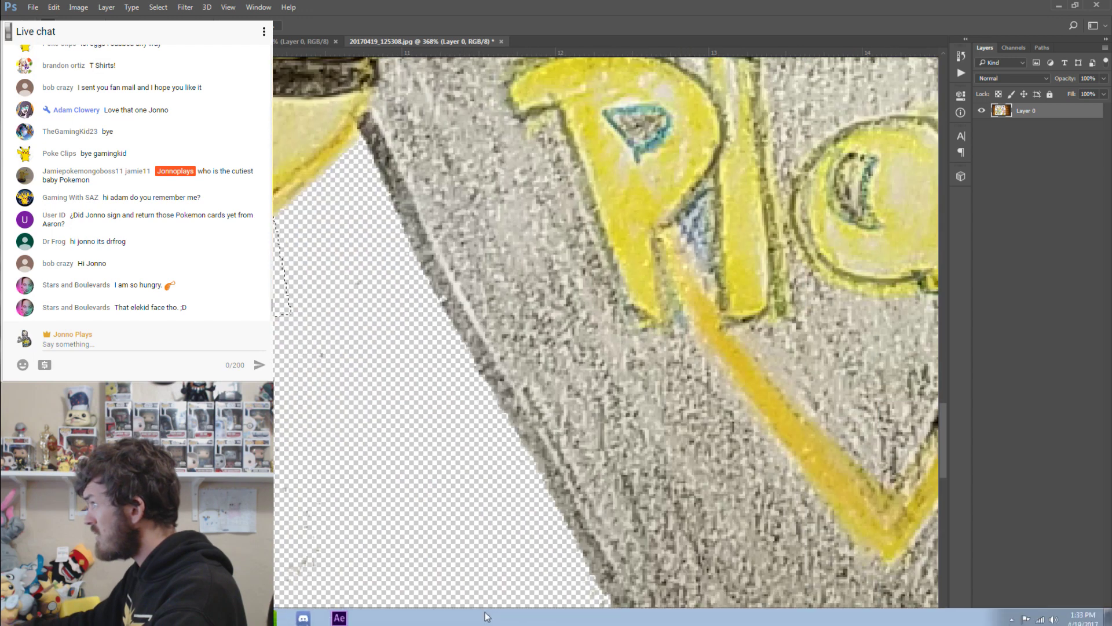
Zoom out to 100%, move across to the pink creature, and zoom to 300% on its foot.
{"action": "key", "text": "z"}
{"action": "key", "text": "ctrl+1"}
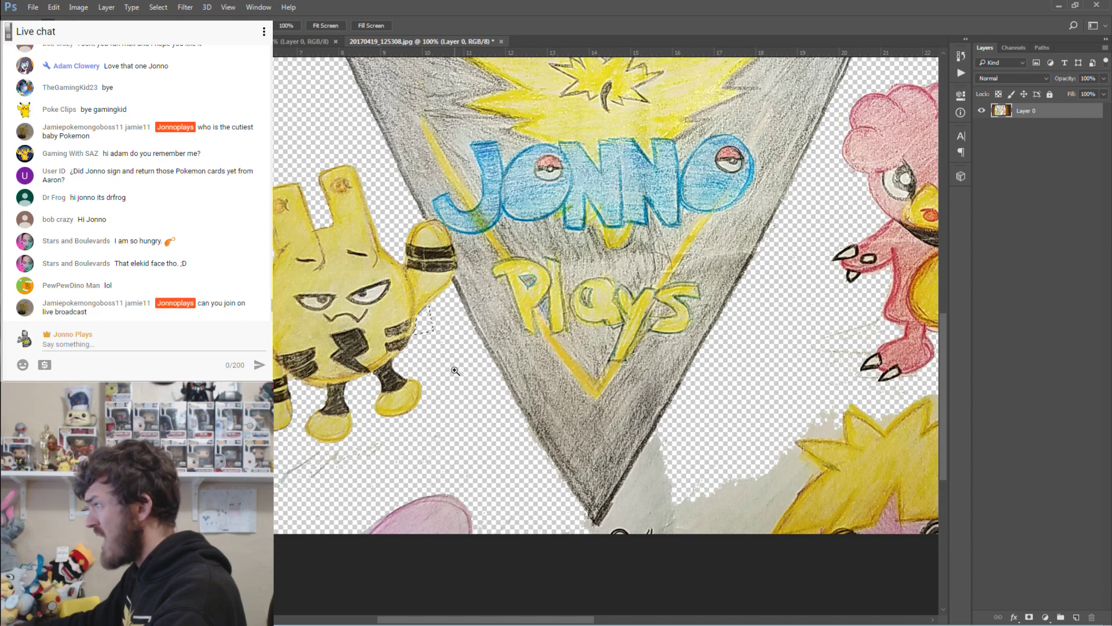
{"action": "left_click", "coordinate": [436, 419], "text": "alt"}
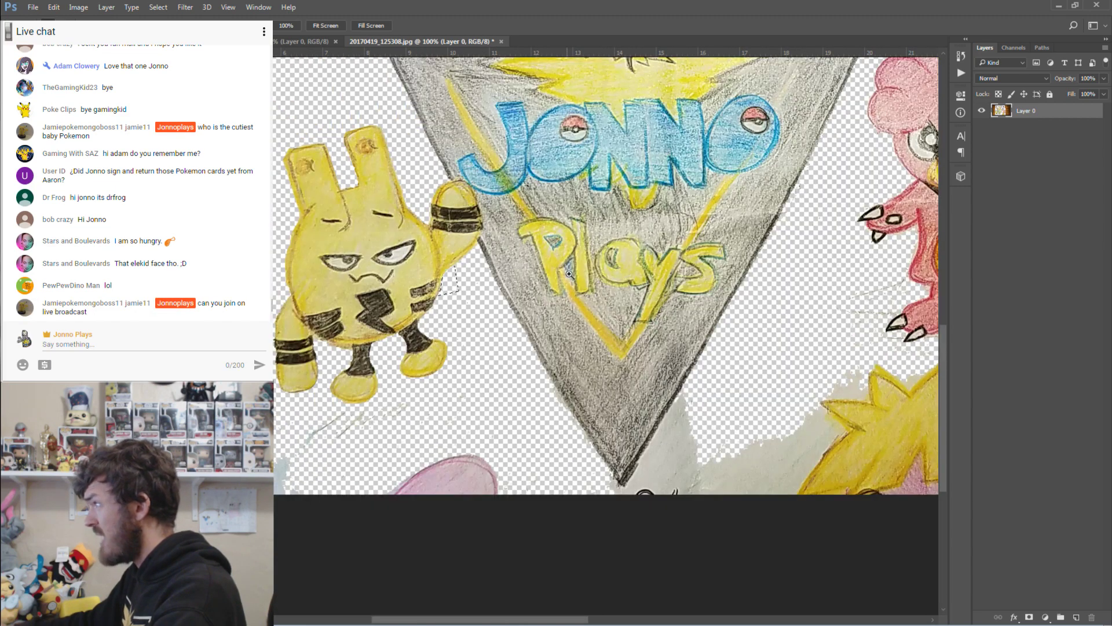
{"action": "left_click_drag", "start_coordinate": [501, 621], "coordinate": [628, 622]}
{"action": "scroll", "coordinate": [598, 262], "scroll_direction": "up", "scroll_amount": 2}
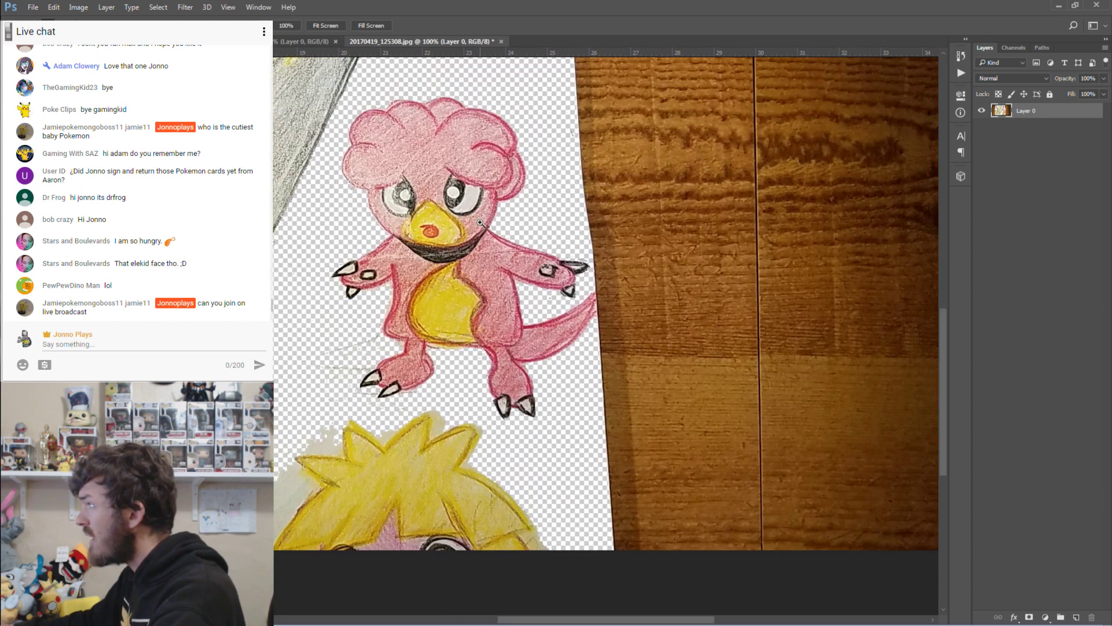
{"action": "left_click", "coordinate": [368, 367]}
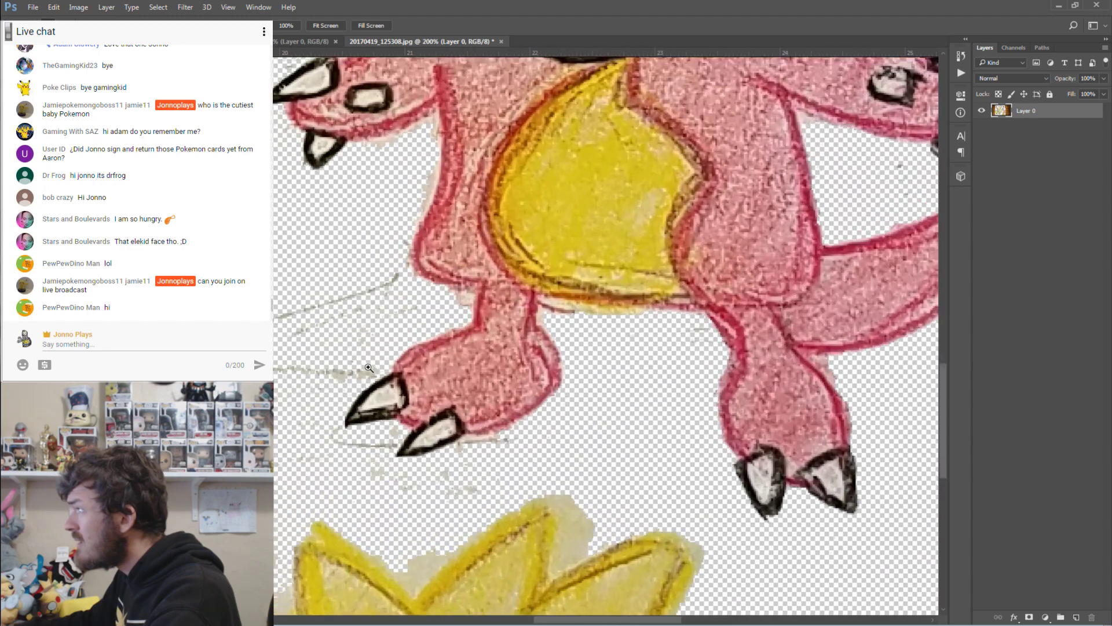
Try a Magnetic Lasso selection around the leg, then cancel it and step back.
{"action": "left_click", "coordinate": [367, 367]}
{"action": "key", "text": "l"}
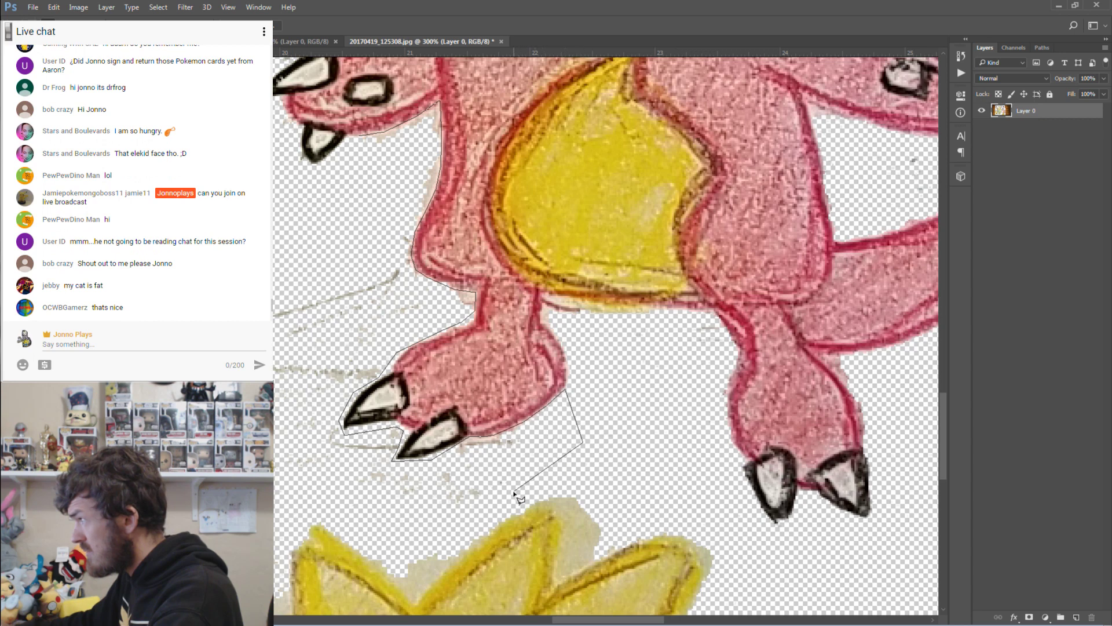
{"action": "double_click", "coordinate": [317, 191]}
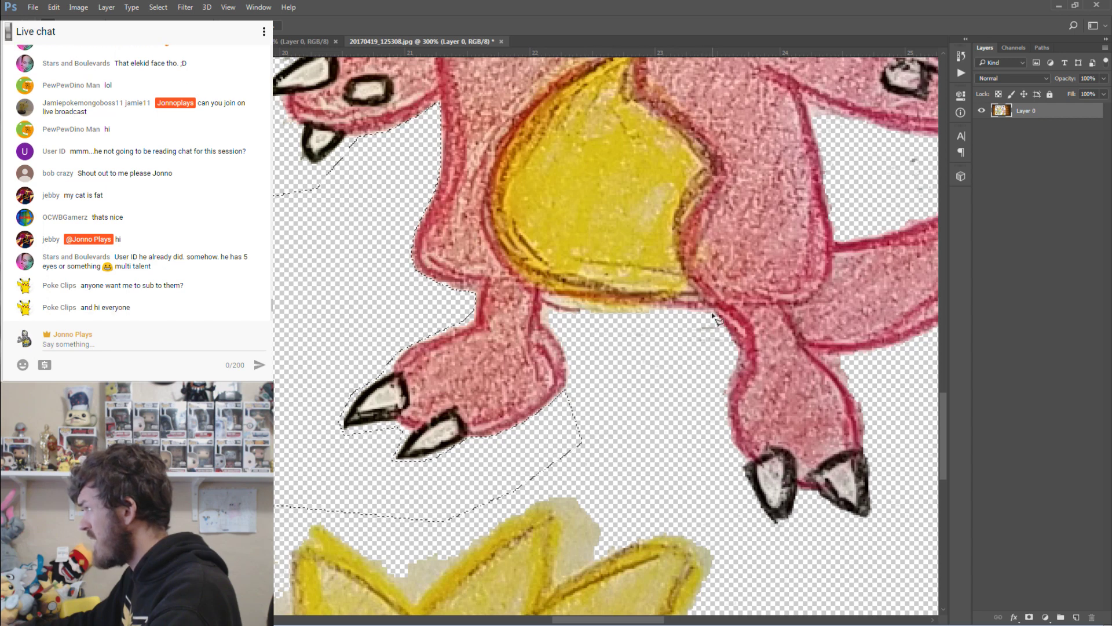
{"action": "left_click", "coordinate": [675, 313]}
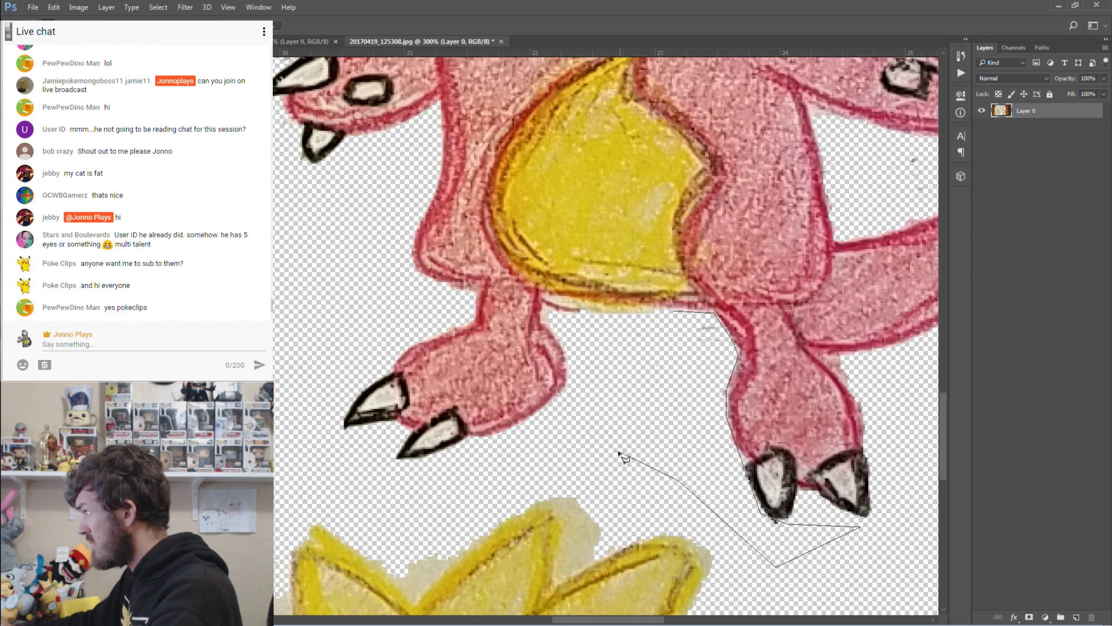
{"action": "left_click", "coordinate": [672, 312]}
{"action": "scroll", "coordinate": [684, 486], "scroll_direction": "right", "scroll_amount": 6}
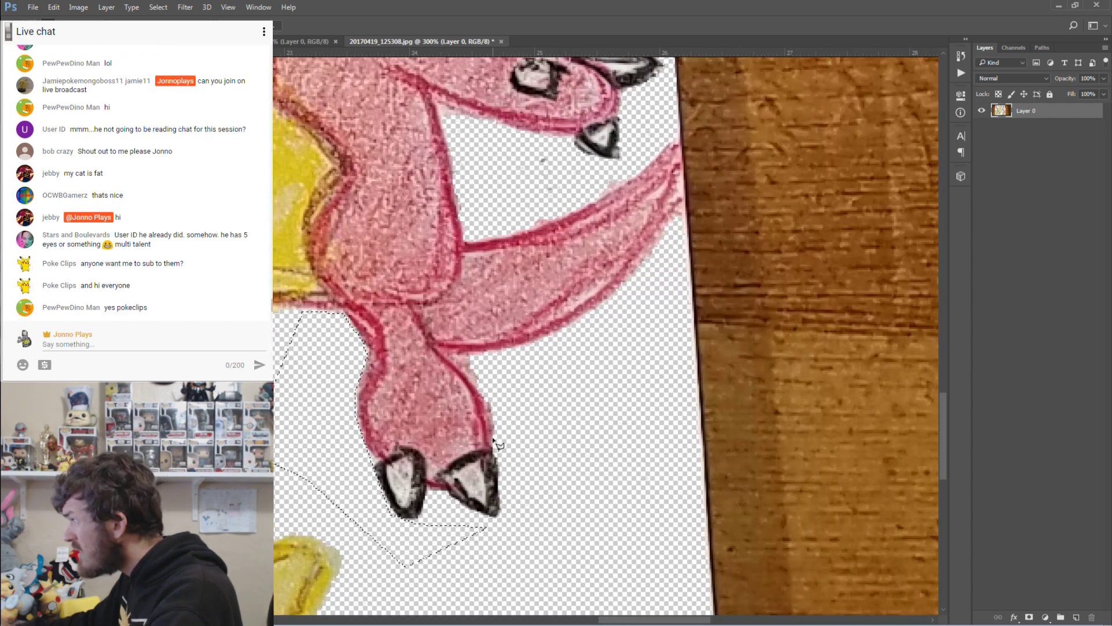
{"action": "key", "text": "ctrl+d"}
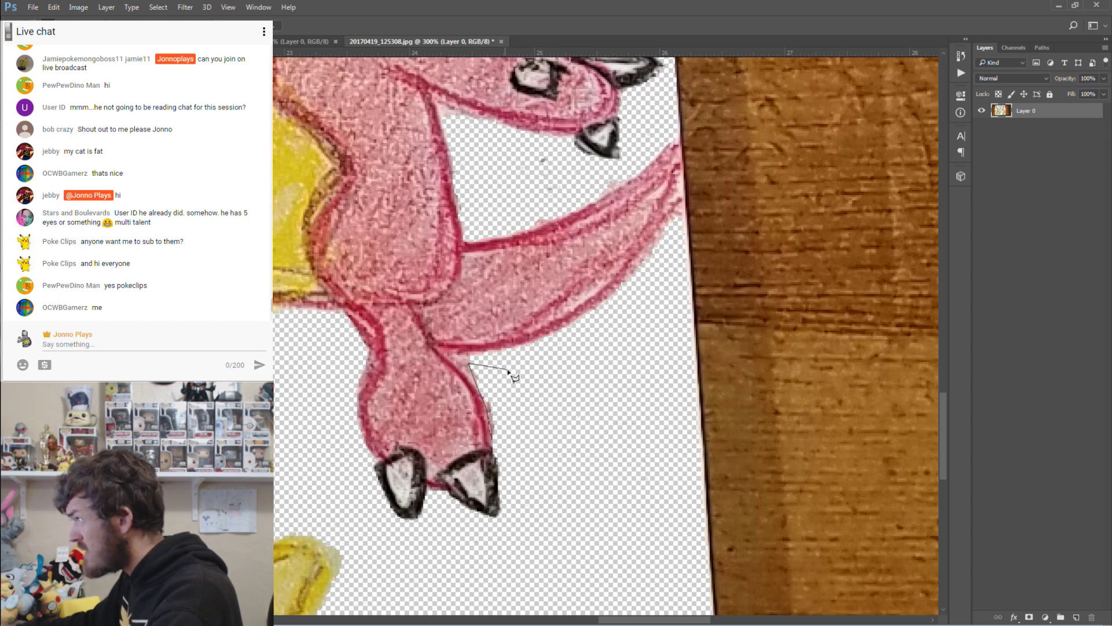
{"action": "key", "text": "Escape"}
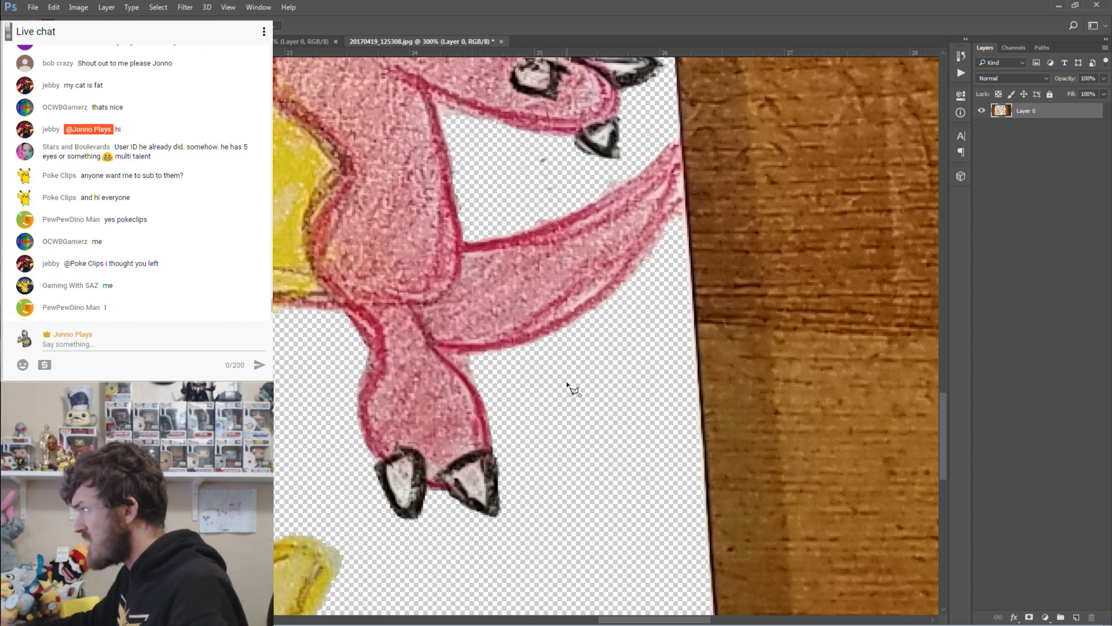
{"action": "key", "text": "Escape"}
{"action": "key", "text": "ctrl+alt+z"}
{"action": "key", "text": "ctrl+alt+z"}
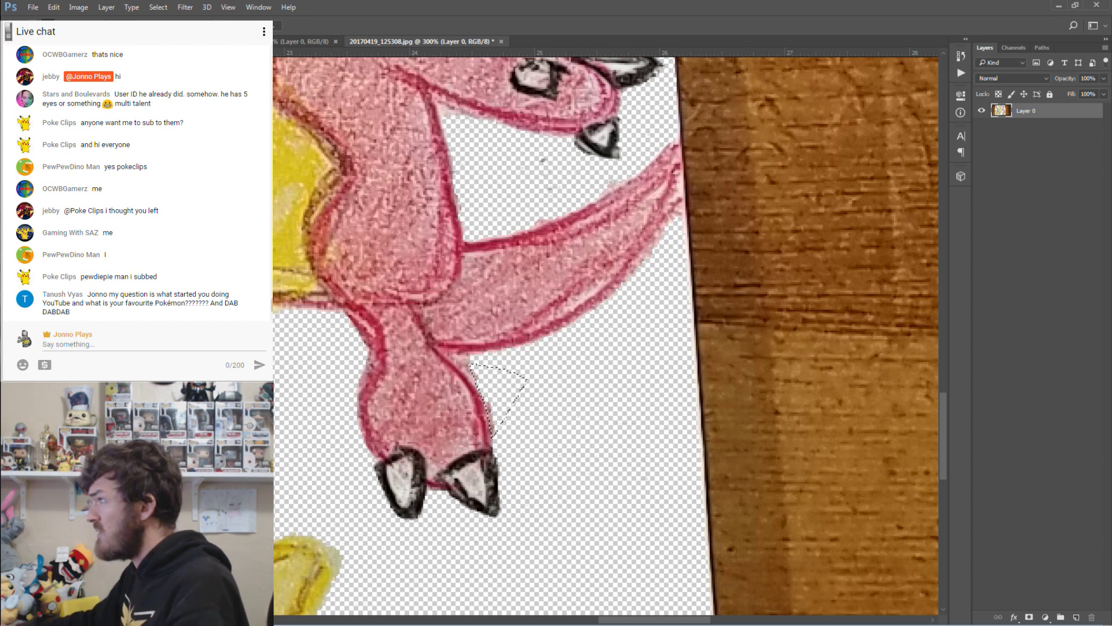
Delete the wood patch beside the tail to transparency.
{"action": "key", "text": "m"}
{"action": "scroll", "coordinate": [604, 355], "scroll_direction": "up", "scroll_amount": 3}
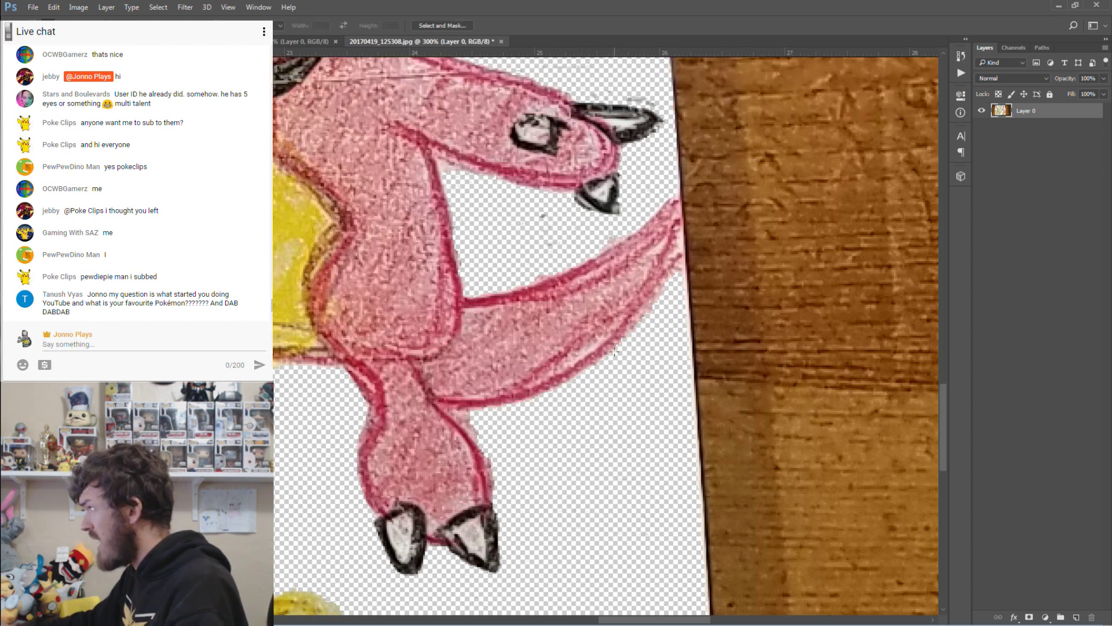
{"action": "scroll", "coordinate": [647, 280], "scroll_direction": "up", "scroll_amount": 2}
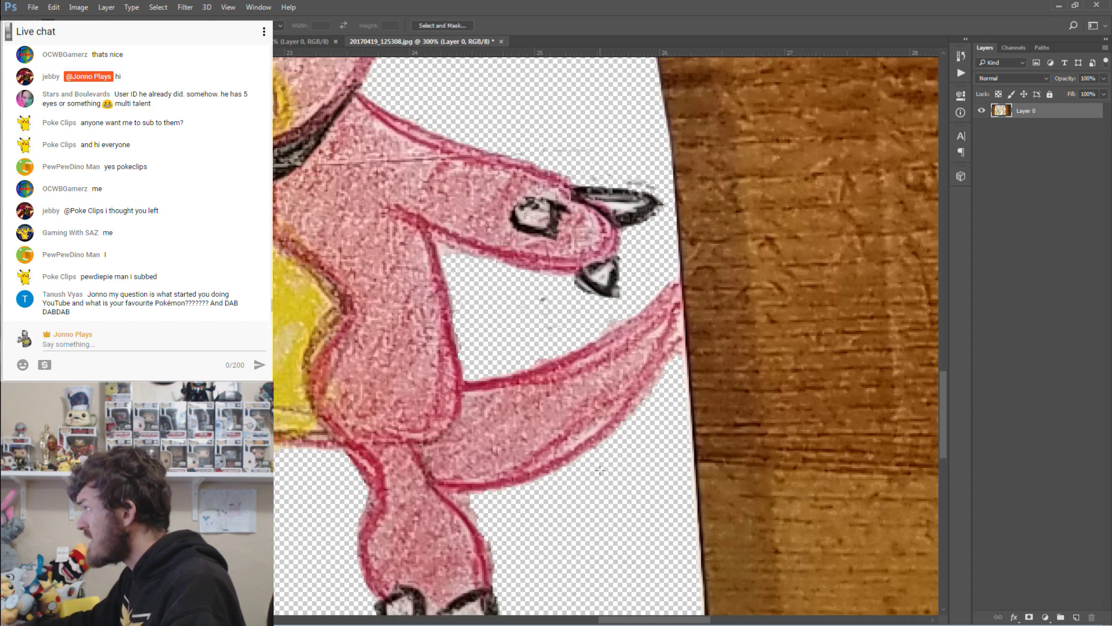
{"action": "left_click_drag", "start_coordinate": [648, 620], "coordinate": [665, 620]}
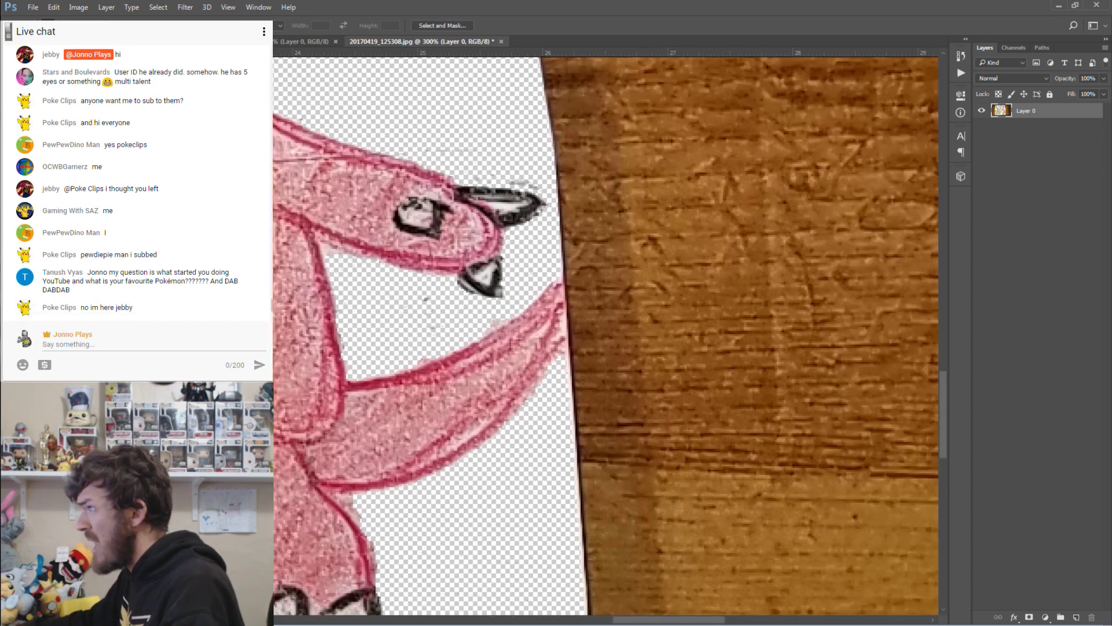
{"action": "key", "text": "l"}
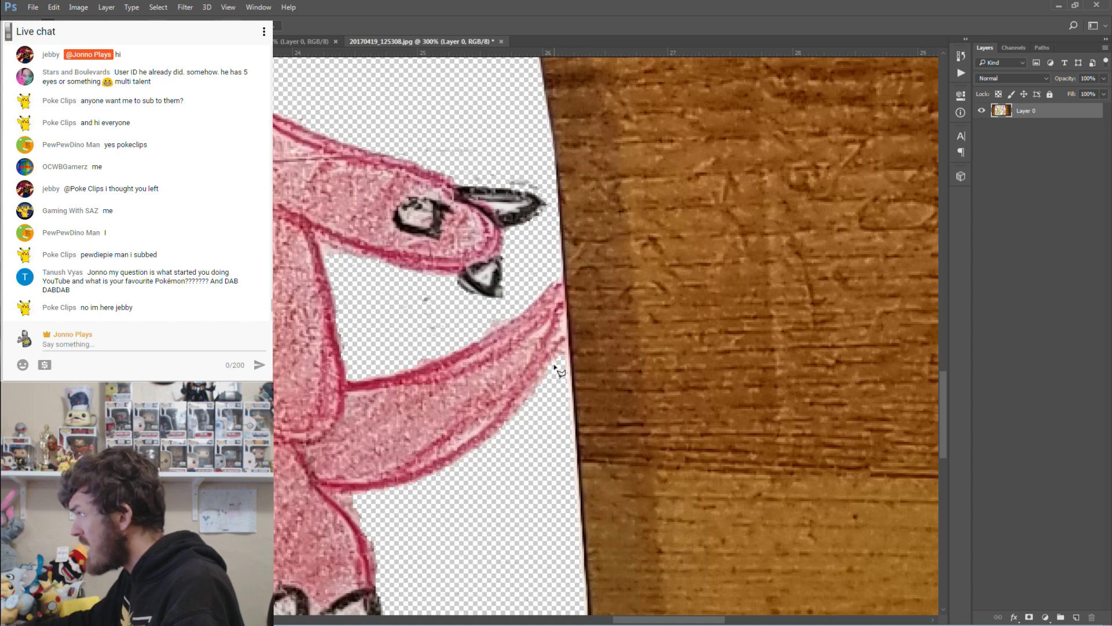
{"action": "left_click", "coordinate": [554, 366]}
{"action": "left_click", "coordinate": [566, 316]}
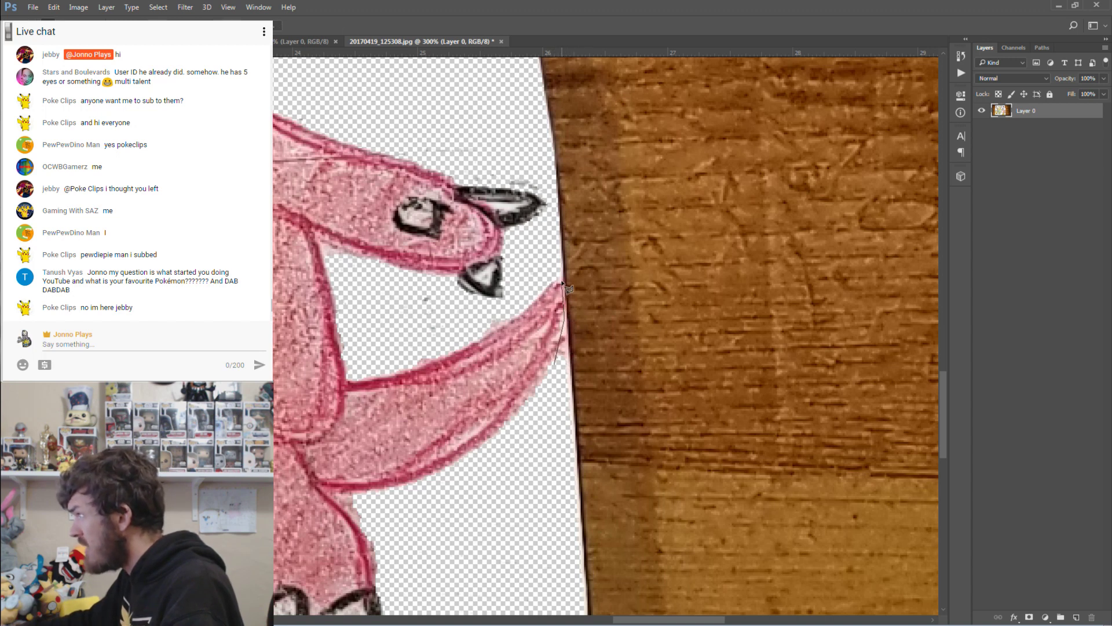
{"action": "left_click", "coordinate": [576, 262]}
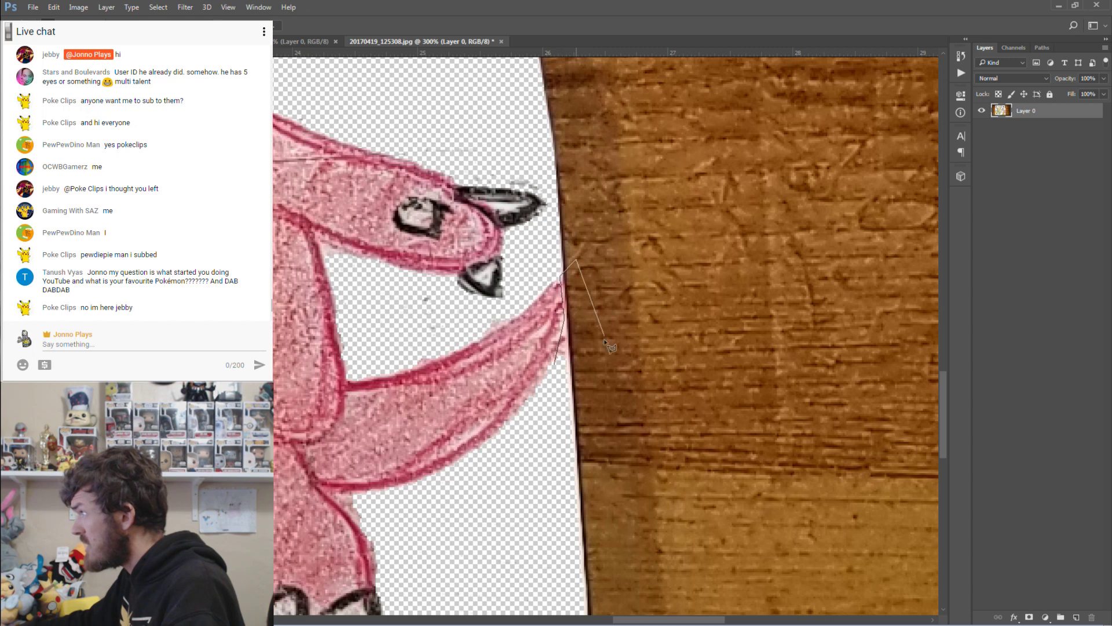
{"action": "left_click", "coordinate": [603, 395]}
{"action": "double_click", "coordinate": [570, 436]}
{"action": "key", "text": "Delete"}
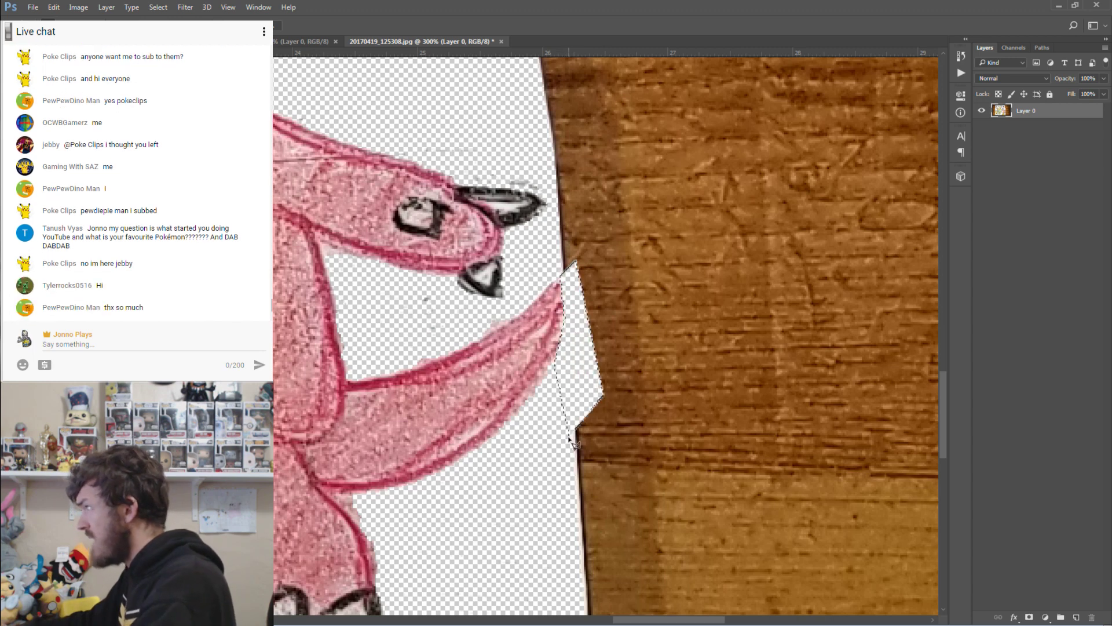
Delete the wood above the tail along the claw edge, then deselect.
{"action": "left_click", "coordinate": [682, 286]}
{"action": "left_click", "coordinate": [582, 288]}
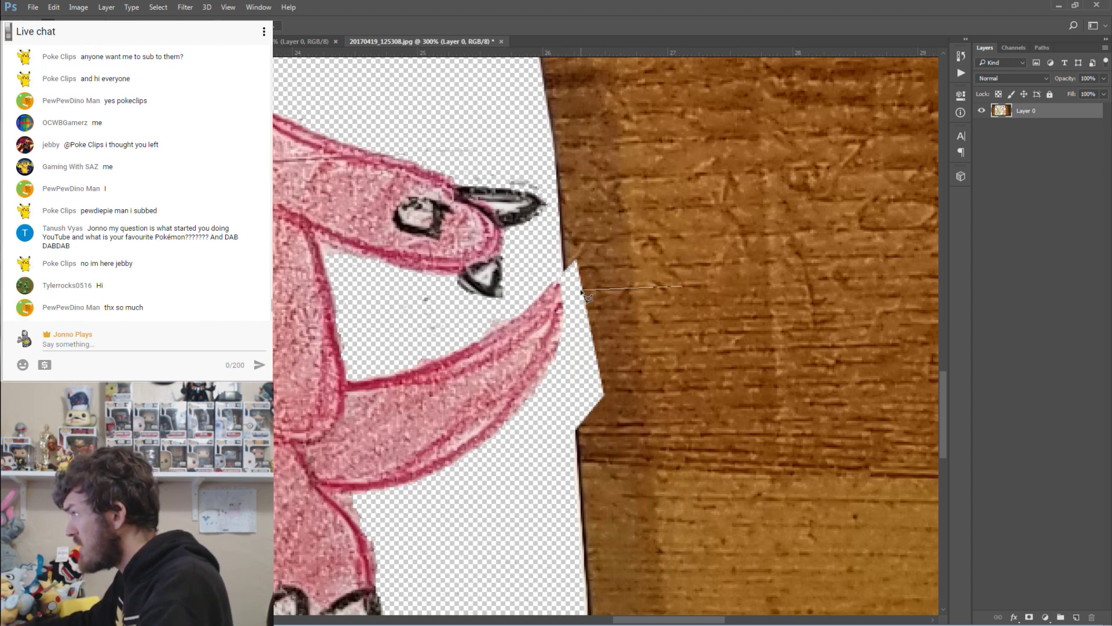
{"action": "left_click", "coordinate": [549, 265]}
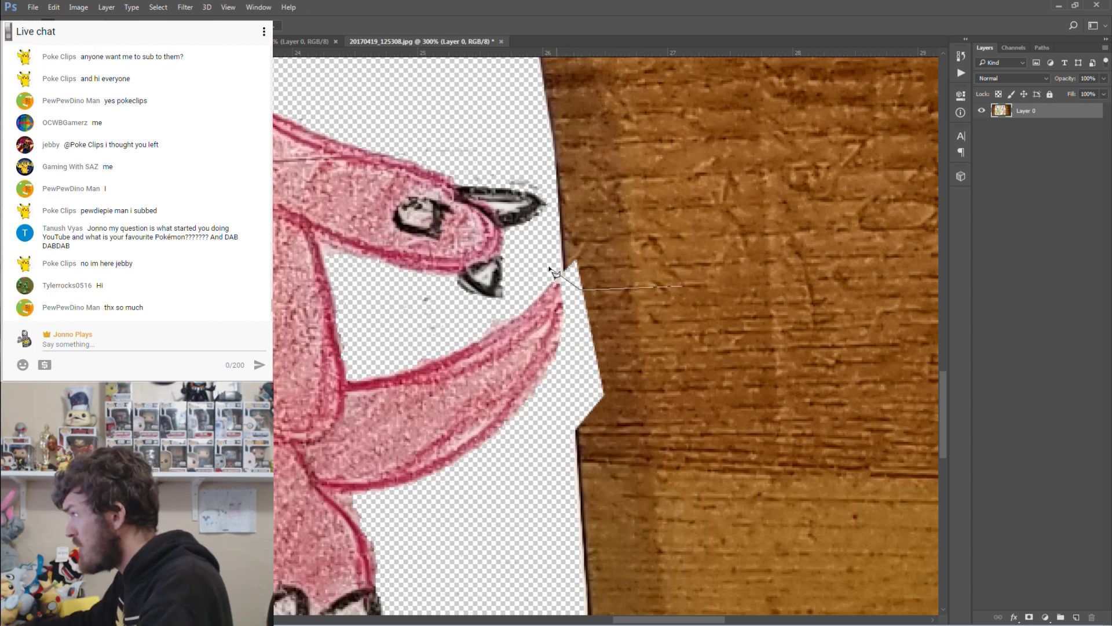
{"action": "left_click", "coordinate": [537, 129]}
{"action": "double_click", "coordinate": [730, 172]}
{"action": "key", "text": "Delete"}
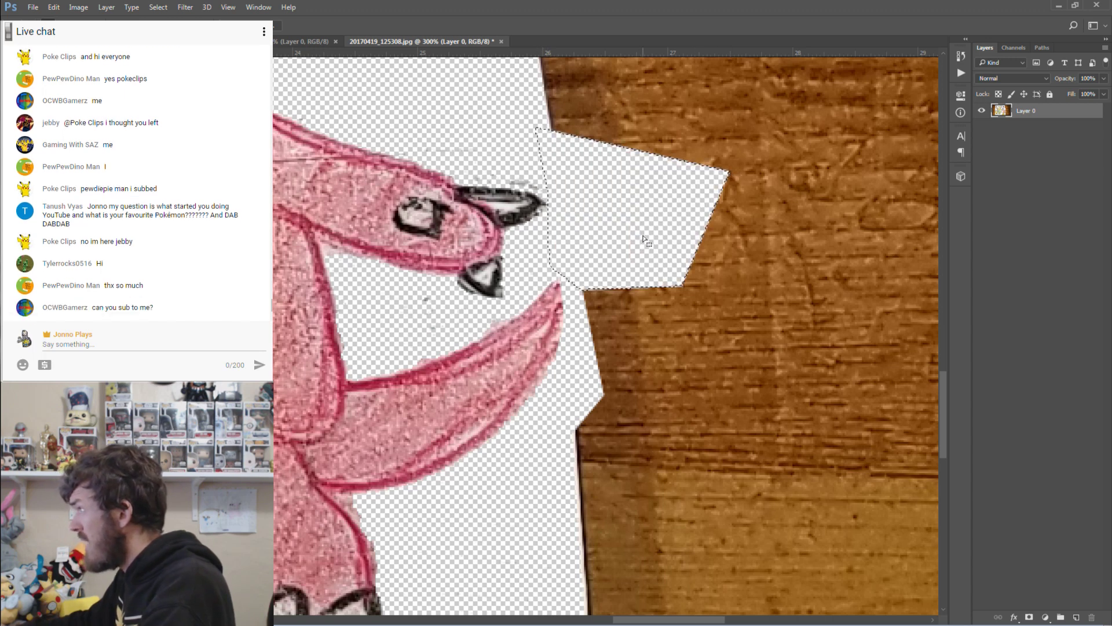
{"action": "key", "text": "ctrl+d"}
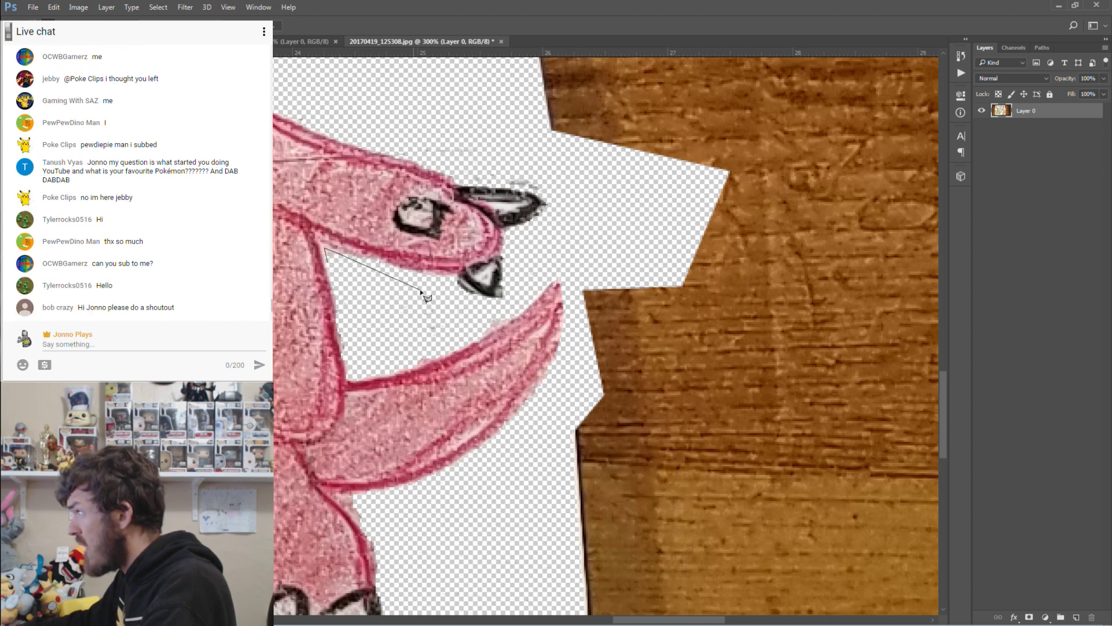
Delete the leftover specks under the arm and deselect.
{"action": "left_click", "coordinate": [452, 299]}
{"action": "left_click", "coordinate": [461, 319]}
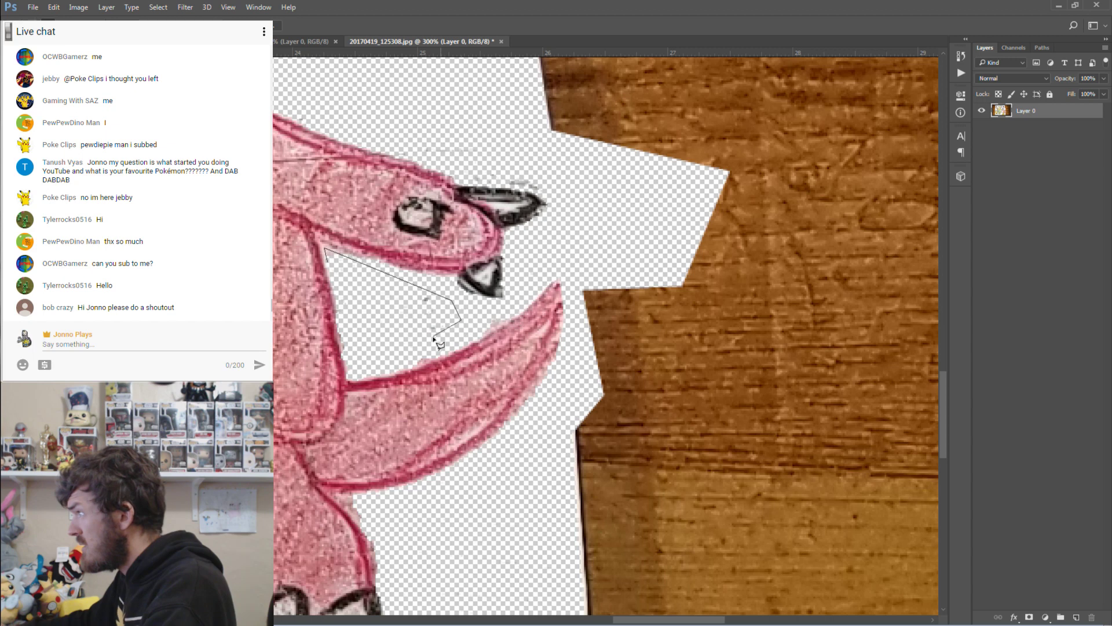
{"action": "left_click", "coordinate": [440, 344]}
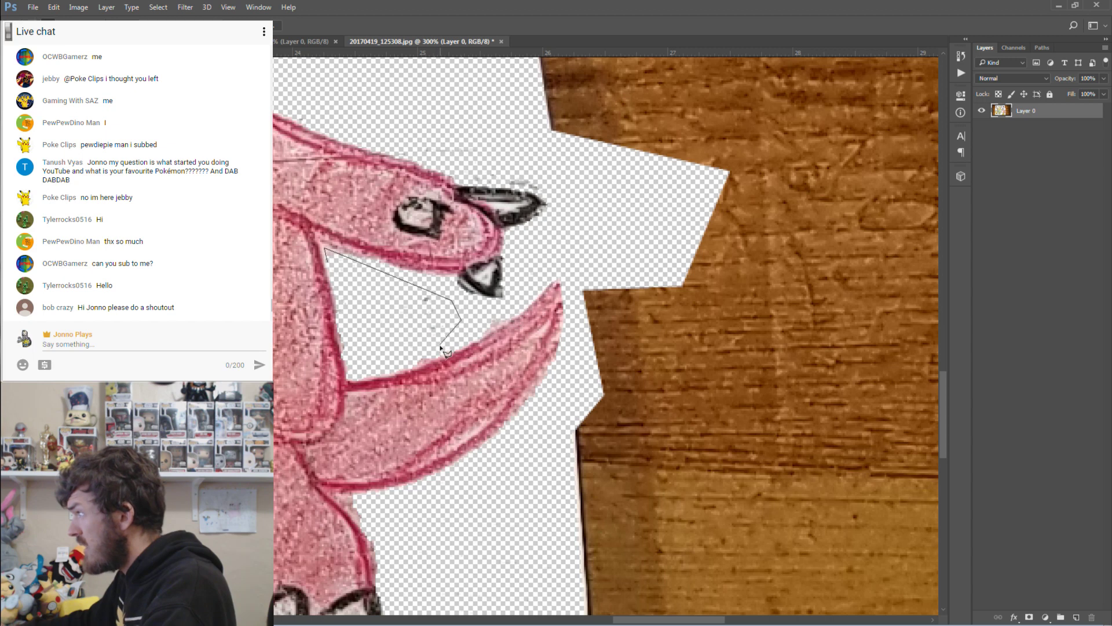
{"action": "left_click", "coordinate": [346, 350]}
{"action": "double_click", "coordinate": [329, 264]}
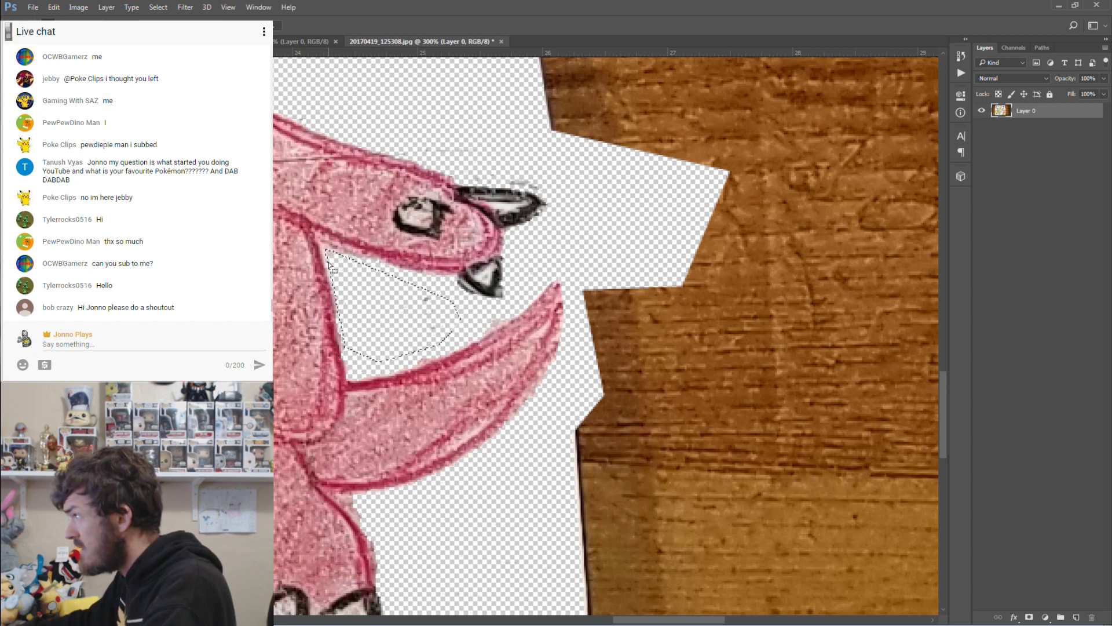
{"action": "key", "text": "Delete"}
{"action": "key", "text": "ctrl+d"}
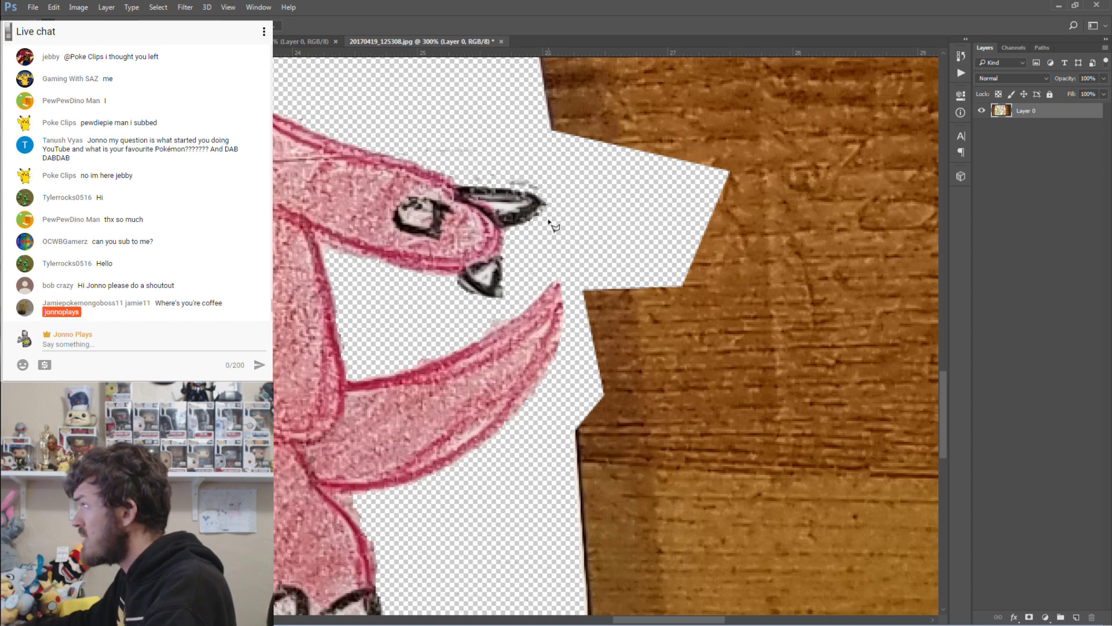
Select the leftover area above the claw.
{"action": "left_click", "coordinate": [549, 196]}
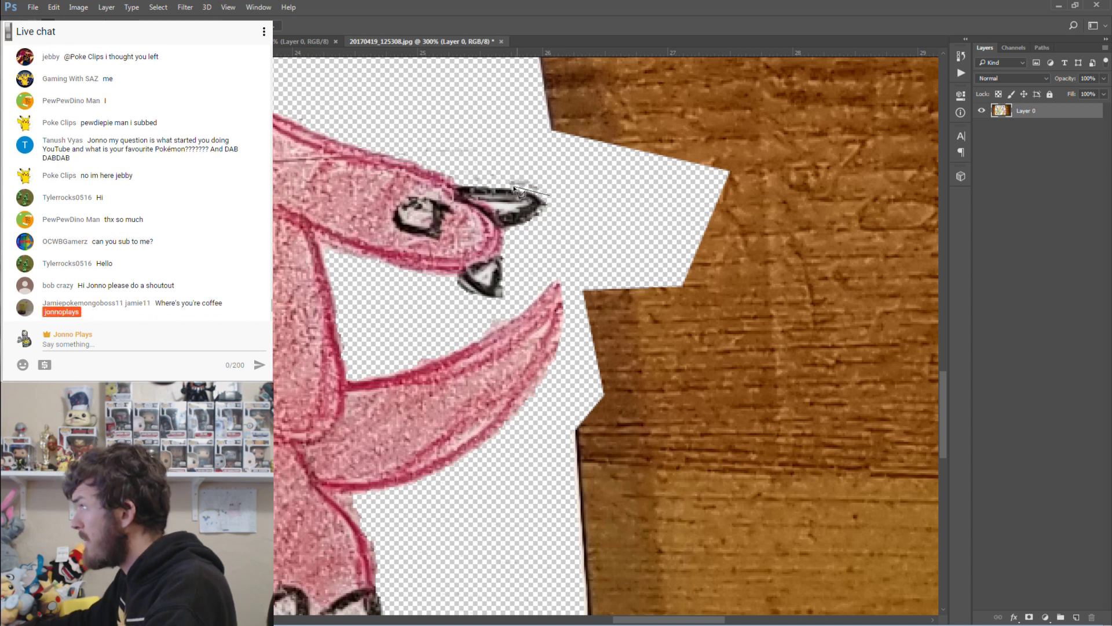
{"action": "left_click", "coordinate": [430, 166]}
{"action": "left_click", "coordinate": [416, 123]}
{"action": "double_click", "coordinate": [494, 106]}
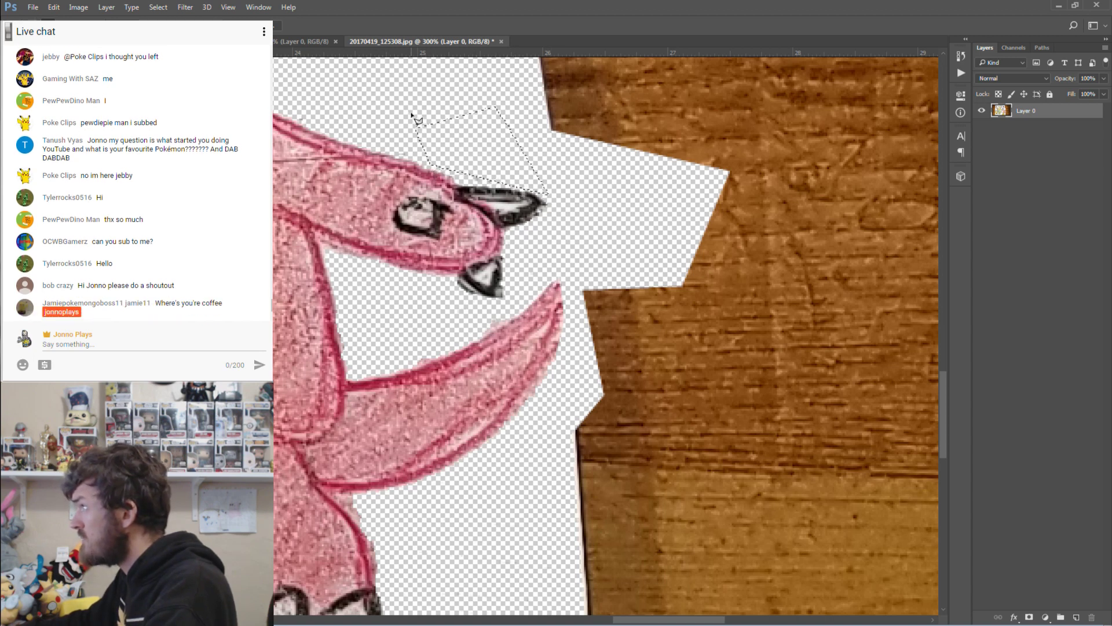
{"action": "scroll", "coordinate": [350, 345], "scroll_direction": "up", "scroll_amount": 5}
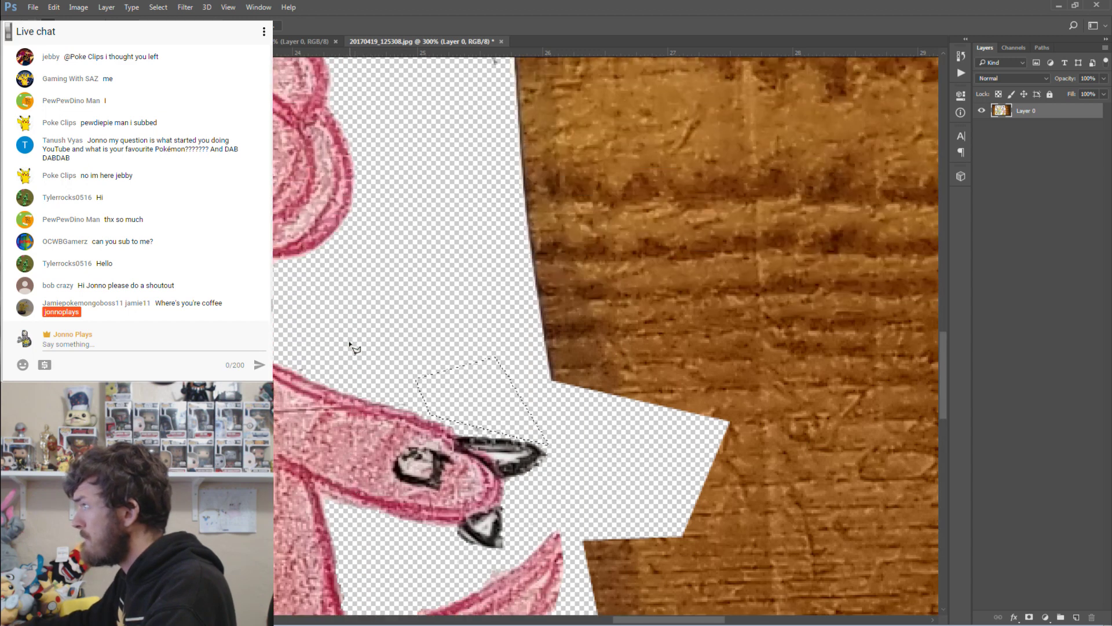
{"action": "scroll", "coordinate": [351, 346], "scroll_direction": "up", "scroll_amount": 2}
{"action": "scroll", "coordinate": [351, 346], "scroll_direction": "up", "scroll_amount": 3}
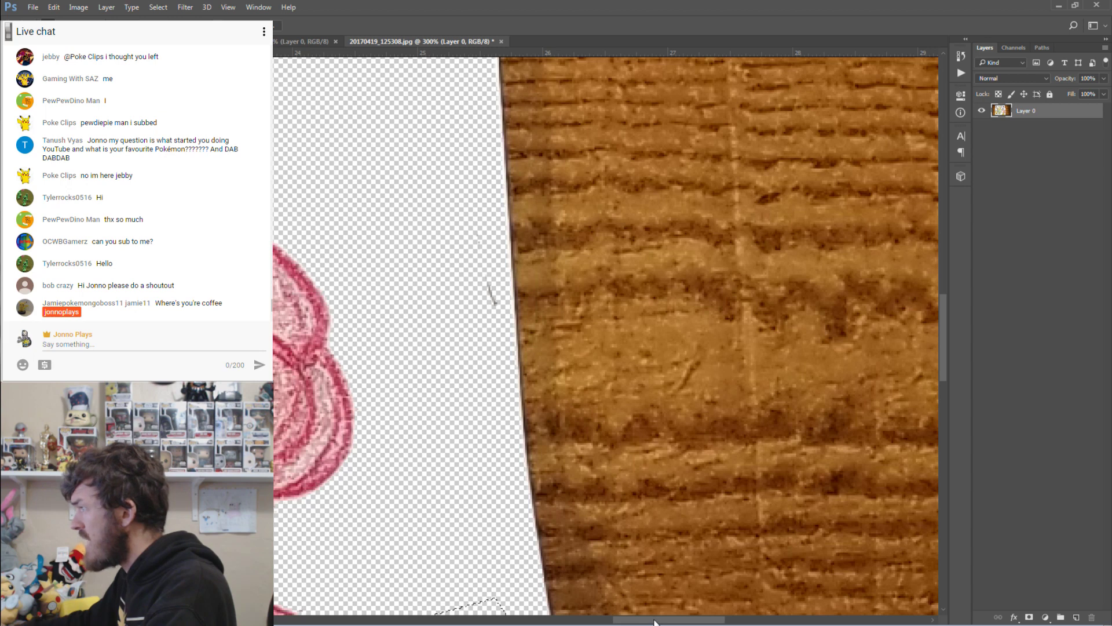
Select the leftover paper beside the pink creature's hair.
{"action": "left_click_drag", "start_coordinate": [654, 621], "coordinate": [586, 622]}
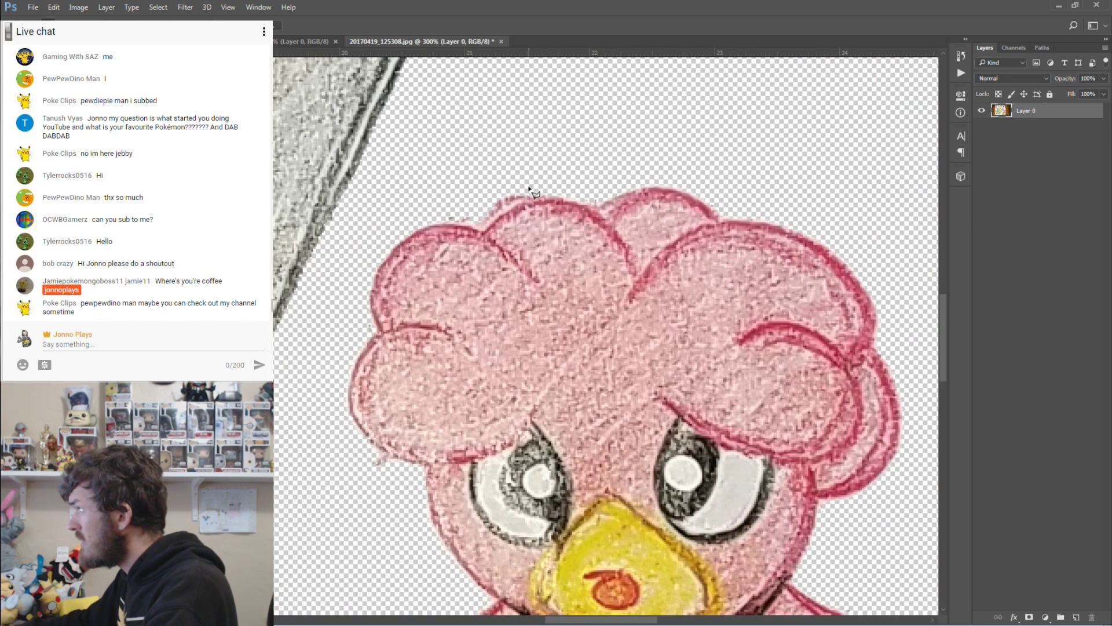
{"action": "left_click", "coordinate": [399, 462]}
{"action": "left_click", "coordinate": [364, 445]}
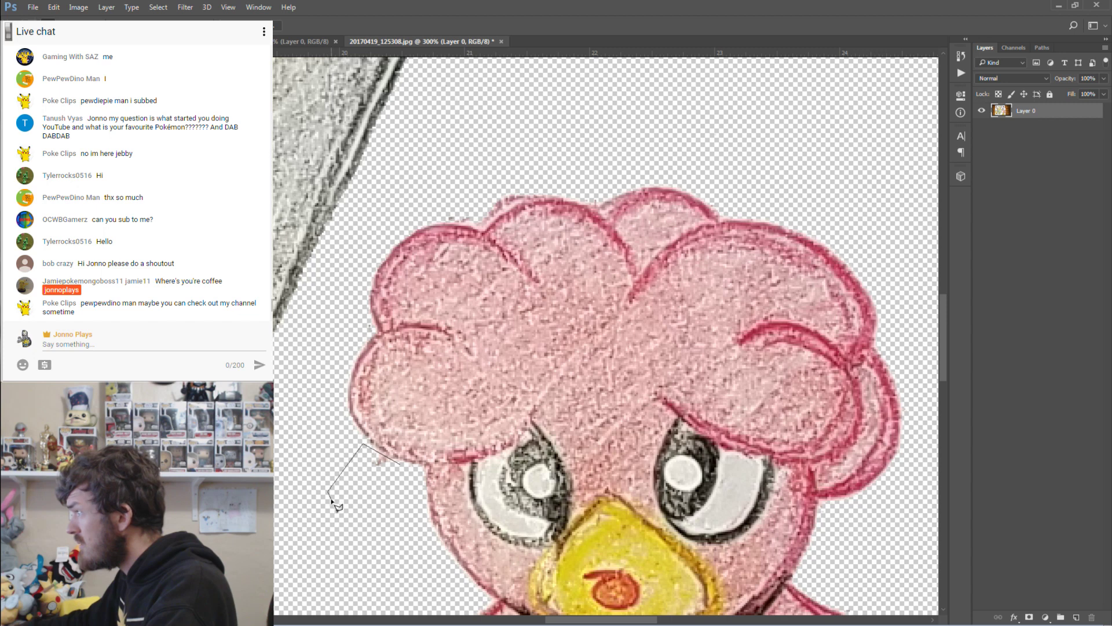
{"action": "double_click", "coordinate": [331, 498]}
{"action": "scroll", "coordinate": [394, 490], "scroll_direction": "down", "scroll_amount": 5}
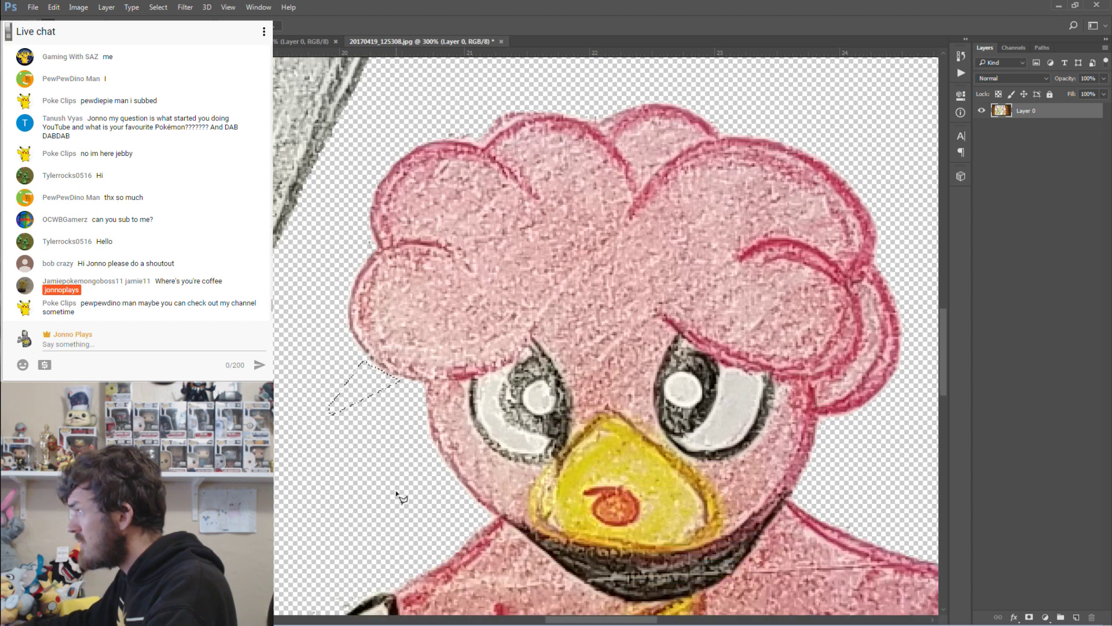
Outline the leftover paper beside the left arm, then zoom out to the whole drawing.
{"action": "left_click", "coordinate": [404, 451]}
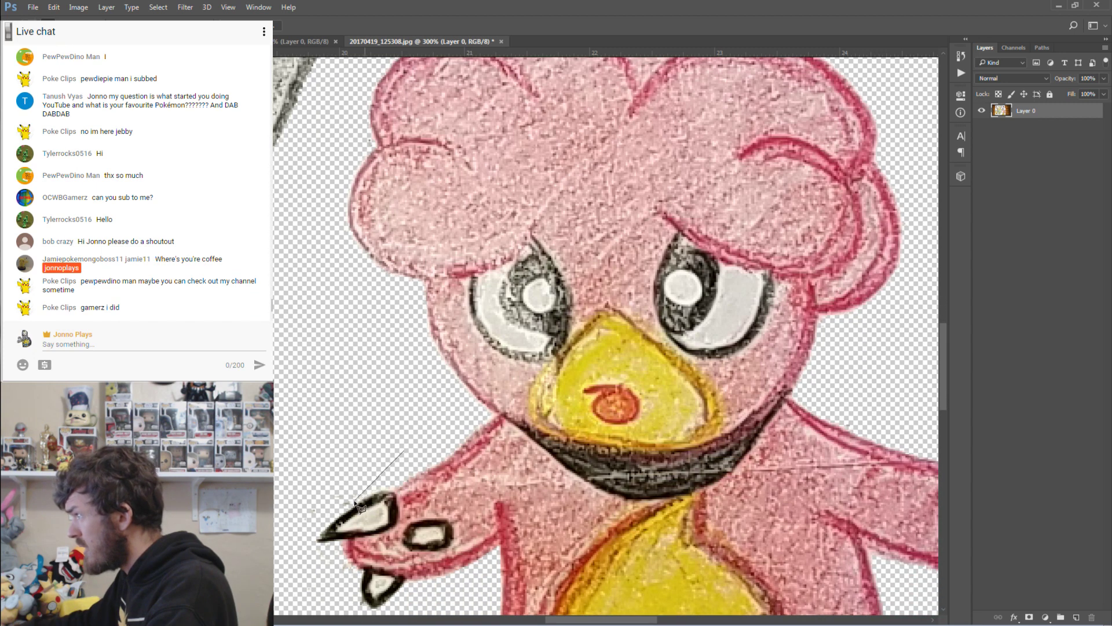
{"action": "left_click", "coordinate": [282, 532]}
{"action": "left_click", "coordinate": [288, 582]}
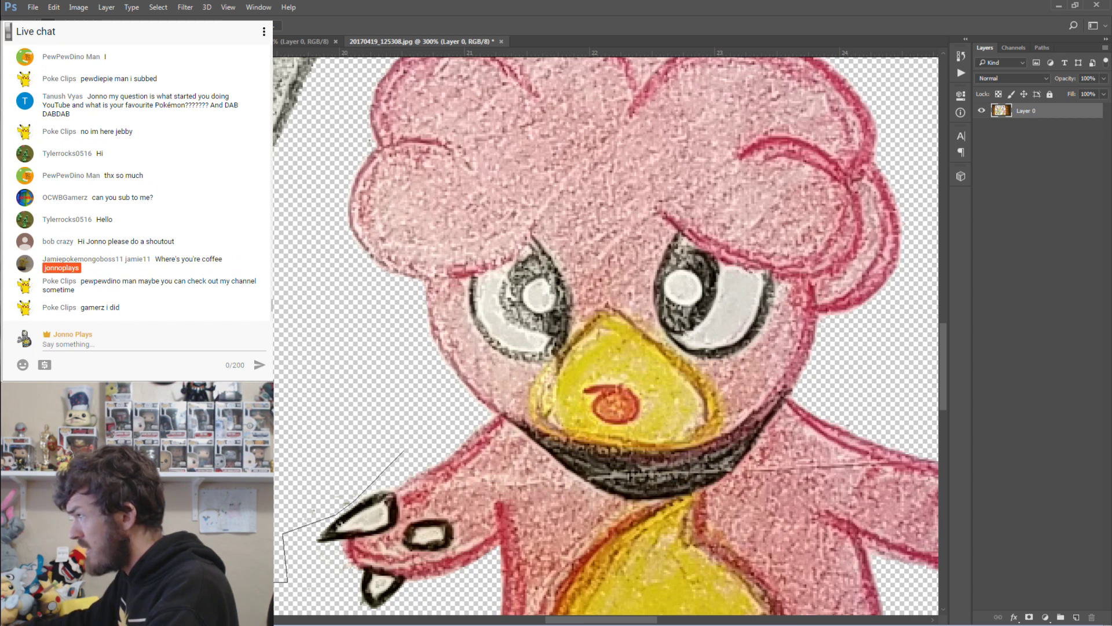
{"action": "double_click", "coordinate": [297, 326]}
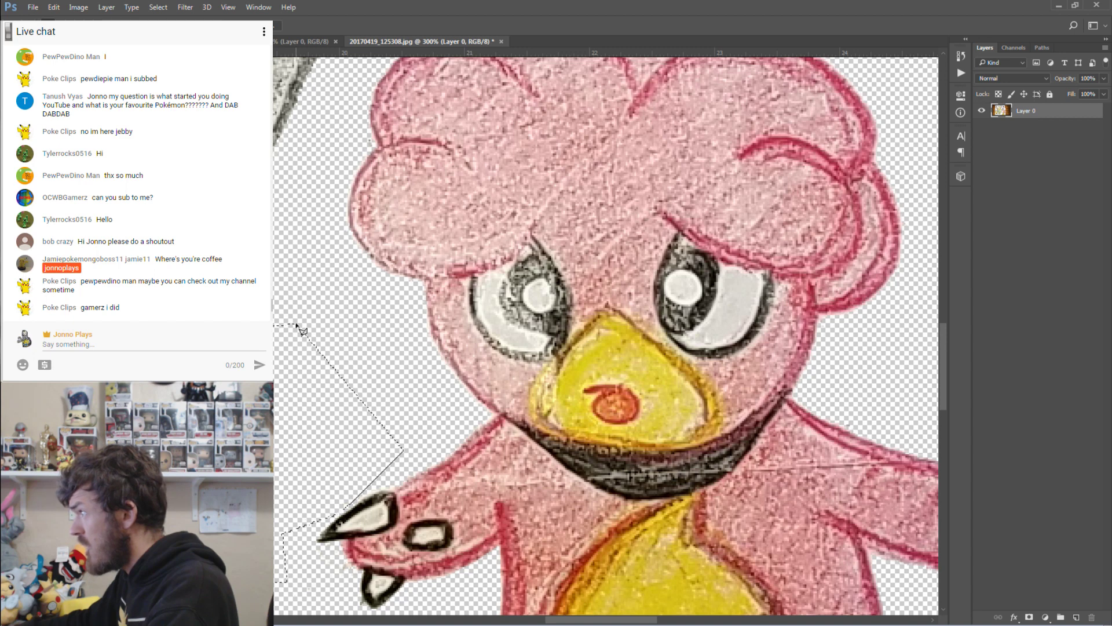
{"action": "scroll", "coordinate": [379, 365], "scroll_direction": "up", "scroll_amount": 2}
{"action": "scroll", "coordinate": [380, 366], "scroll_direction": "down", "scroll_amount": 2}
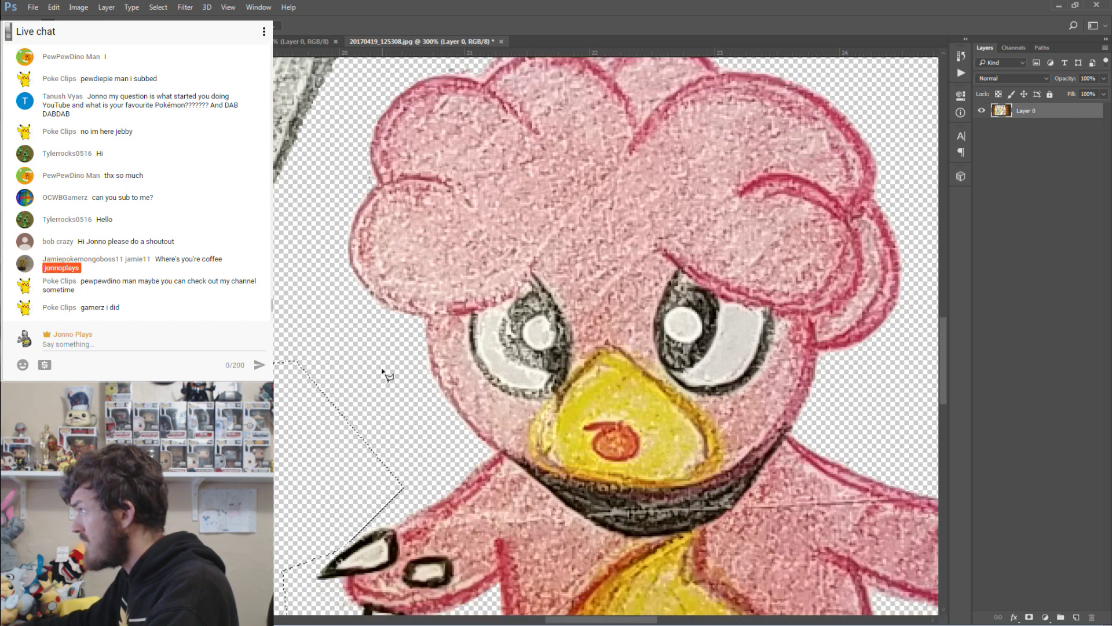
{"action": "double_click", "coordinate": [12, 373]}
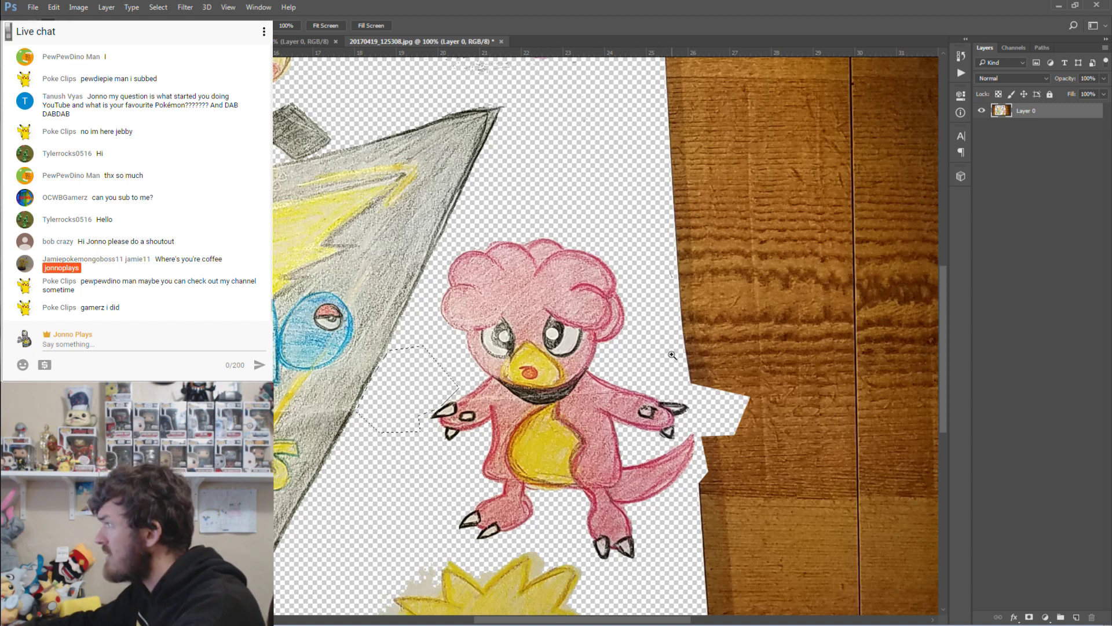
{"action": "key", "text": "m"}
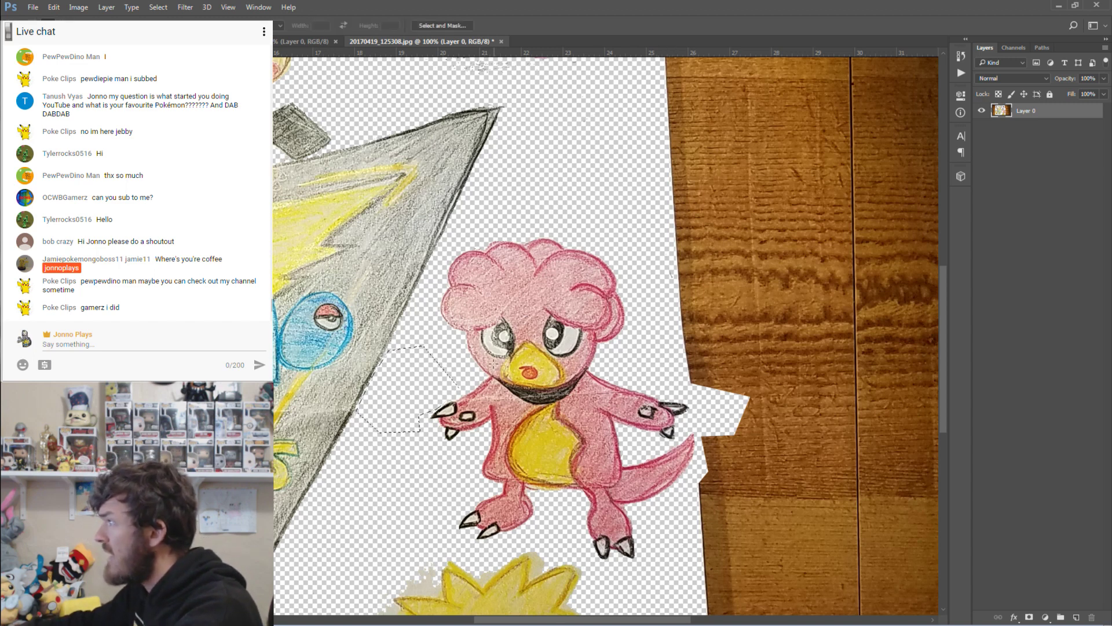
{"action": "scroll", "coordinate": [392, 270], "scroll_direction": "up", "scroll_amount": 5}
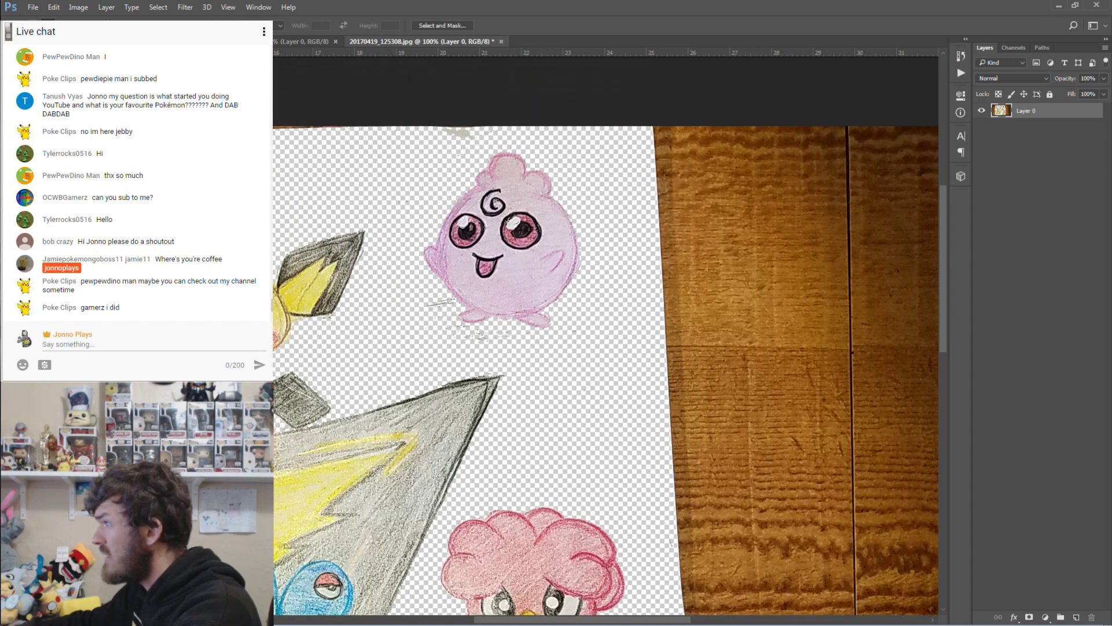
Zoom in on Igglybuff and start outlining the paper beneath its feet.
{"action": "key", "text": "z"}
{"action": "left_click_drag", "start_coordinate": [481, 257], "coordinate": [507, 281]}
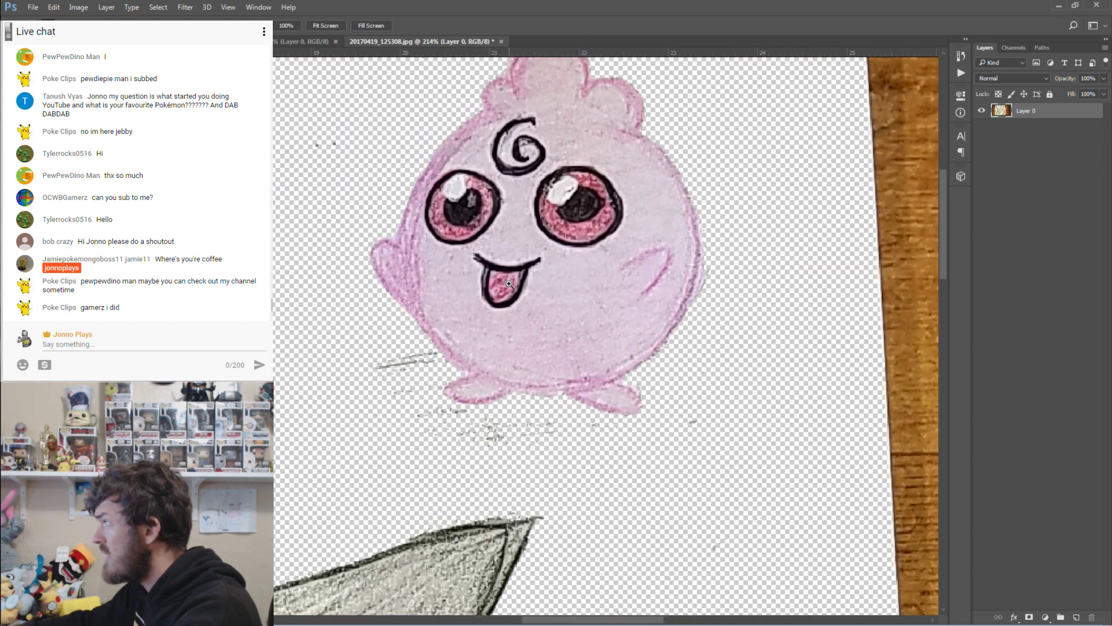
{"action": "key", "text": "l"}
{"action": "left_click", "coordinate": [411, 328]}
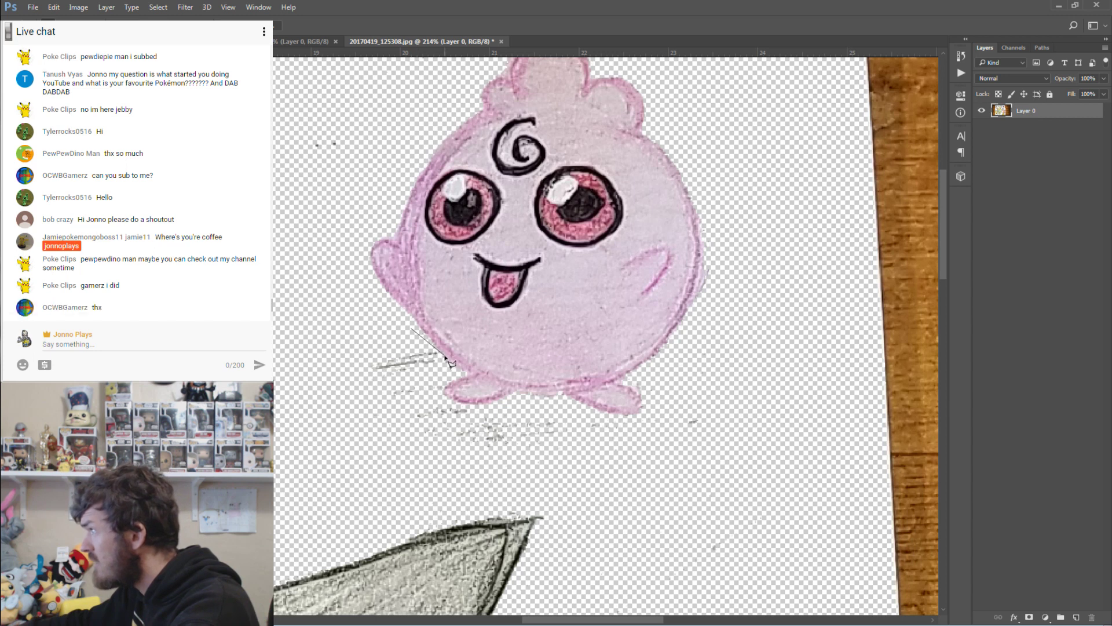
{"action": "left_click", "coordinate": [441, 404]}
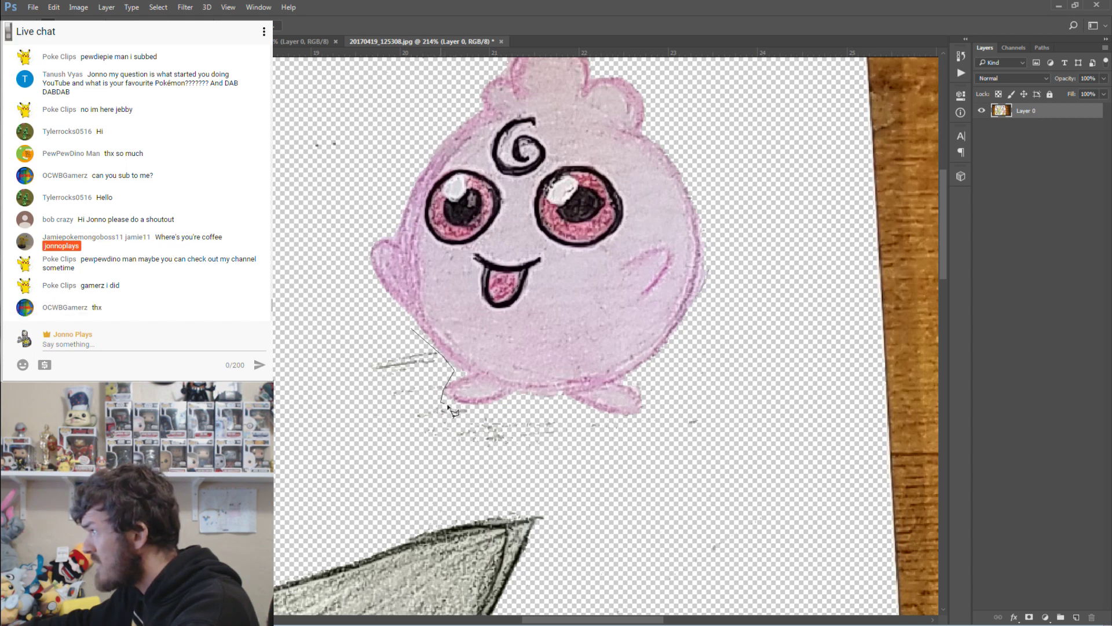
{"action": "left_click", "coordinate": [552, 404]}
{"action": "left_click", "coordinate": [640, 419]}
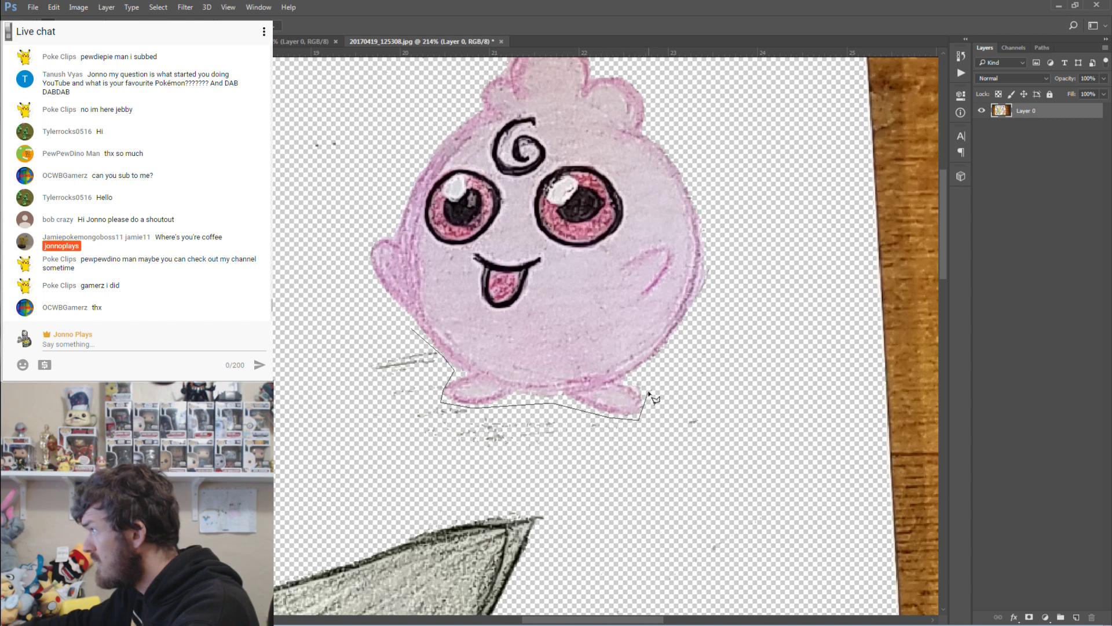
Carry the outline around the right side and bottom to select the paper below Igglybuff.
{"action": "left_click", "coordinate": [649, 384]}
{"action": "left_click", "coordinate": [681, 348]}
{"action": "left_click", "coordinate": [724, 321]}
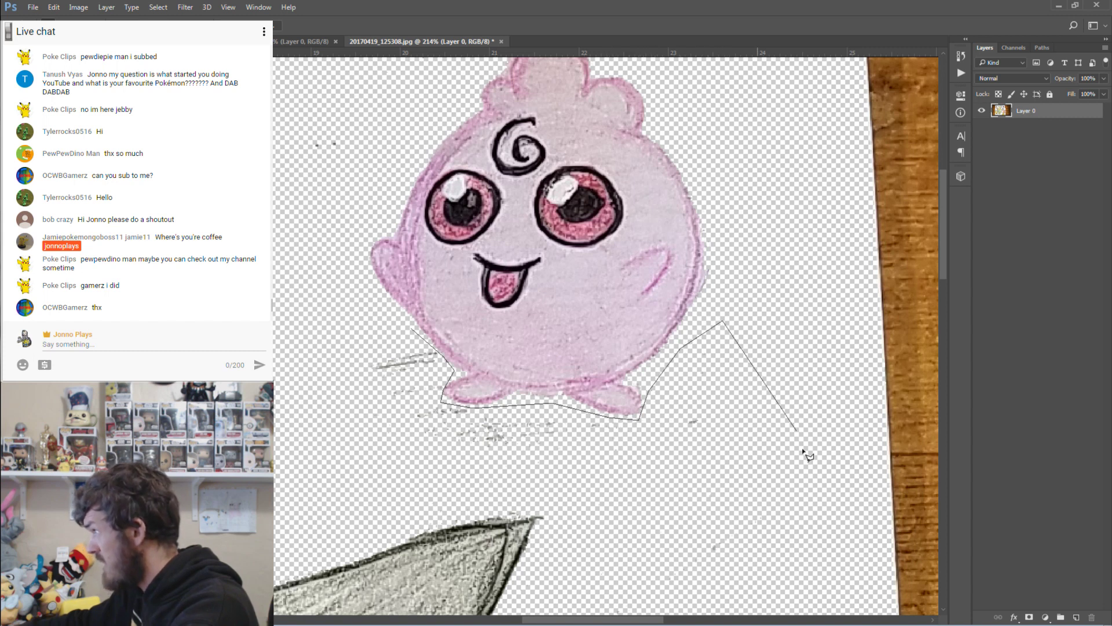
{"action": "left_click", "coordinate": [839, 509]}
{"action": "left_click", "coordinate": [741, 581]}
{"action": "left_click", "coordinate": [585, 564]}
{"action": "left_click", "coordinate": [551, 477]}
{"action": "left_click", "coordinate": [414, 478]}
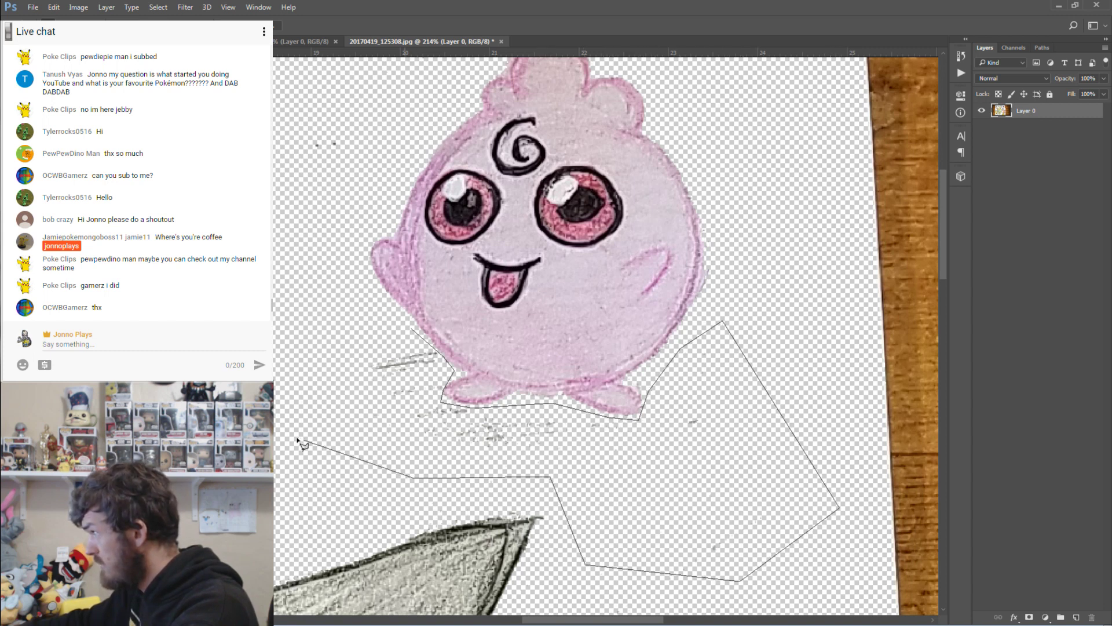
{"action": "left_click", "coordinate": [274, 429]}
{"action": "double_click", "coordinate": [277, 351]}
{"action": "scroll", "coordinate": [400, 261], "scroll_direction": "up", "scroll_amount": 3}
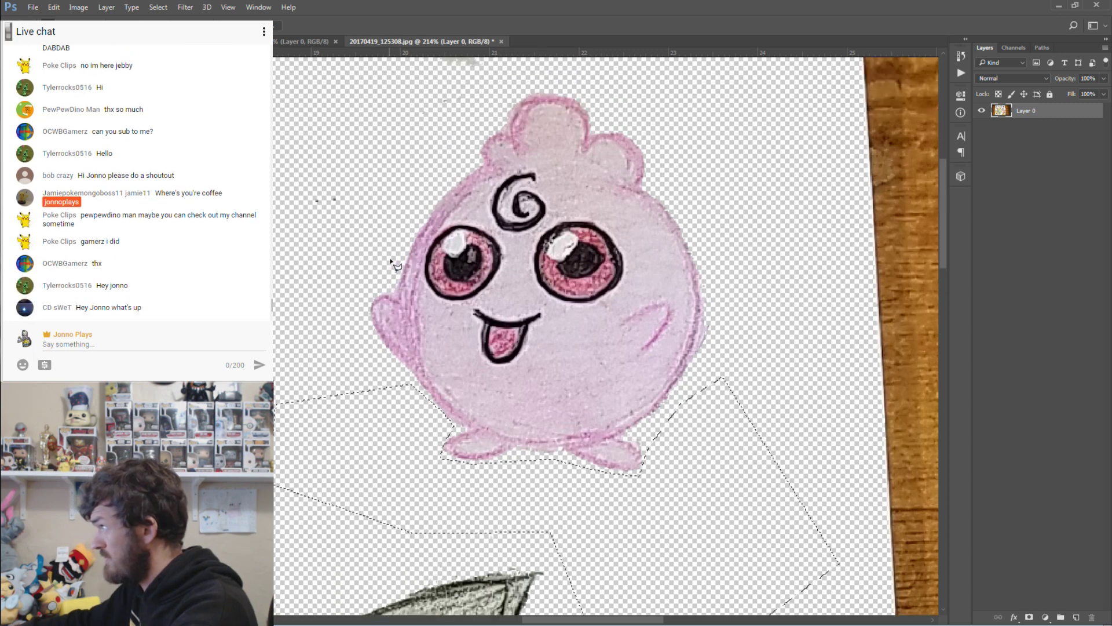
Select the stray paper strip above Igglybuff, then drop the selection.
{"action": "left_click", "coordinate": [329, 315]}
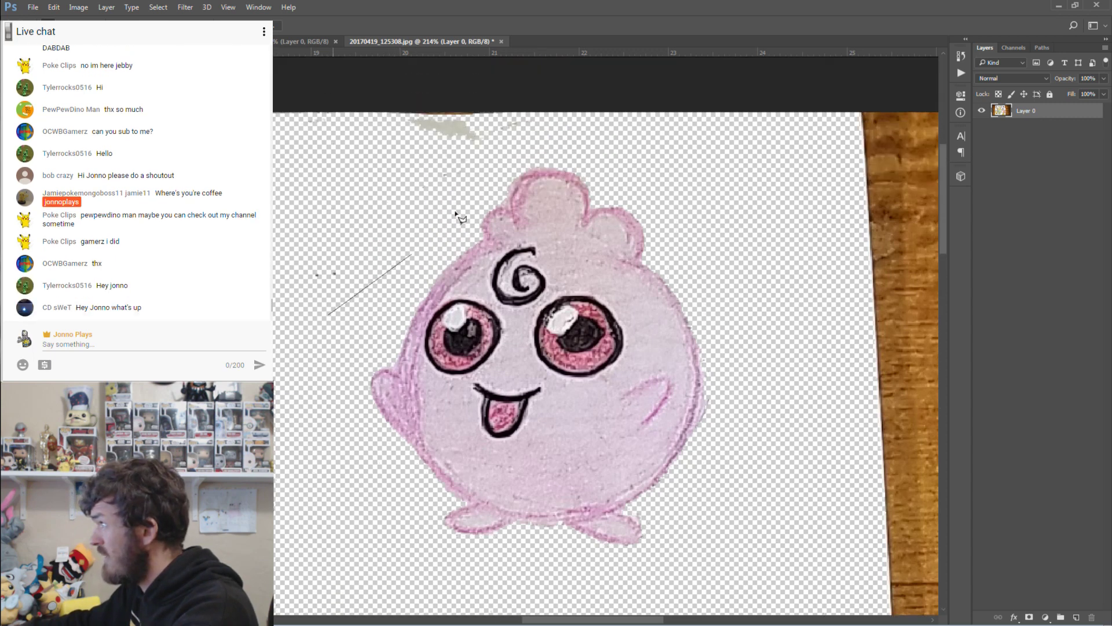
{"action": "left_click", "coordinate": [557, 93]}
{"action": "double_click", "coordinate": [80, 98]}
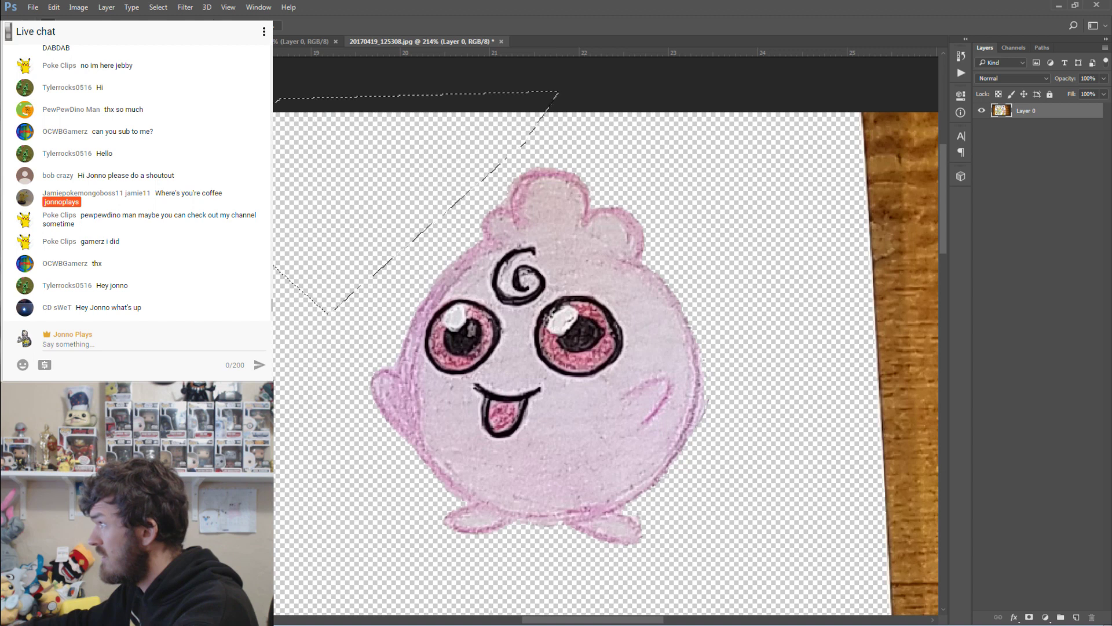
{"action": "key", "text": "ctrl+d"}
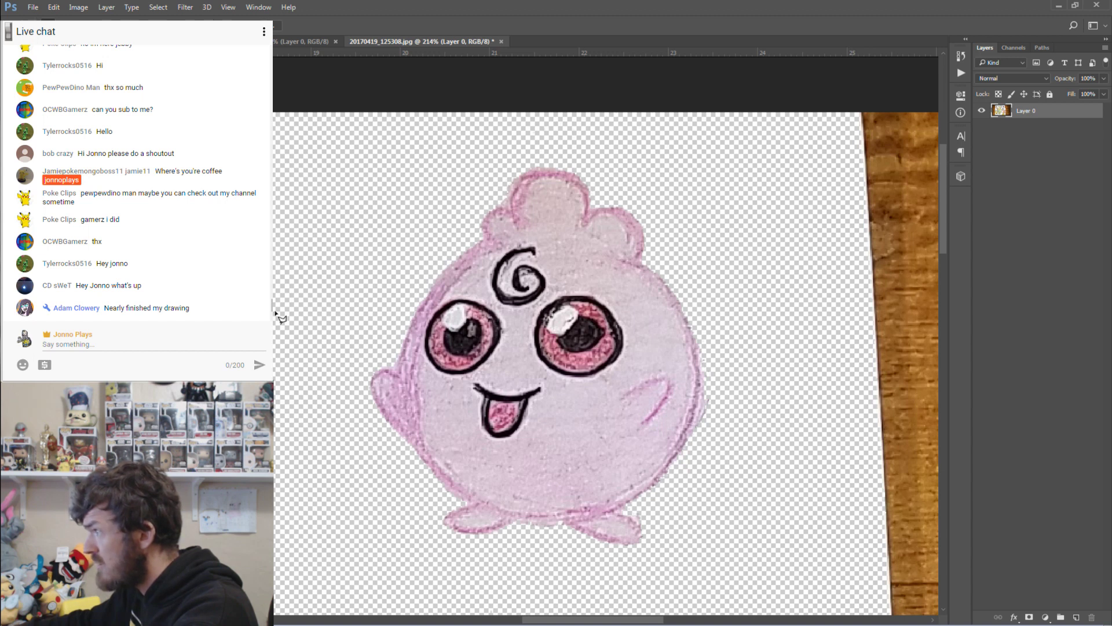
Try outlining the paper beside Pichu's ear and foot, then cancel the unfinished outline.
{"action": "mouse_move", "coordinate": [281, 318]}
{"action": "left_mouse_down"}
{"action": "mouse_move", "coordinate": [304, 299]}
{"action": "mouse_move", "coordinate": [271, 510]}
{"action": "mouse_move", "coordinate": [446, 617]}
{"action": "mouse_move", "coordinate": [544, 620]}
{"action": "mouse_move", "coordinate": [459, 620]}
{"action": "left_mouse_up"}
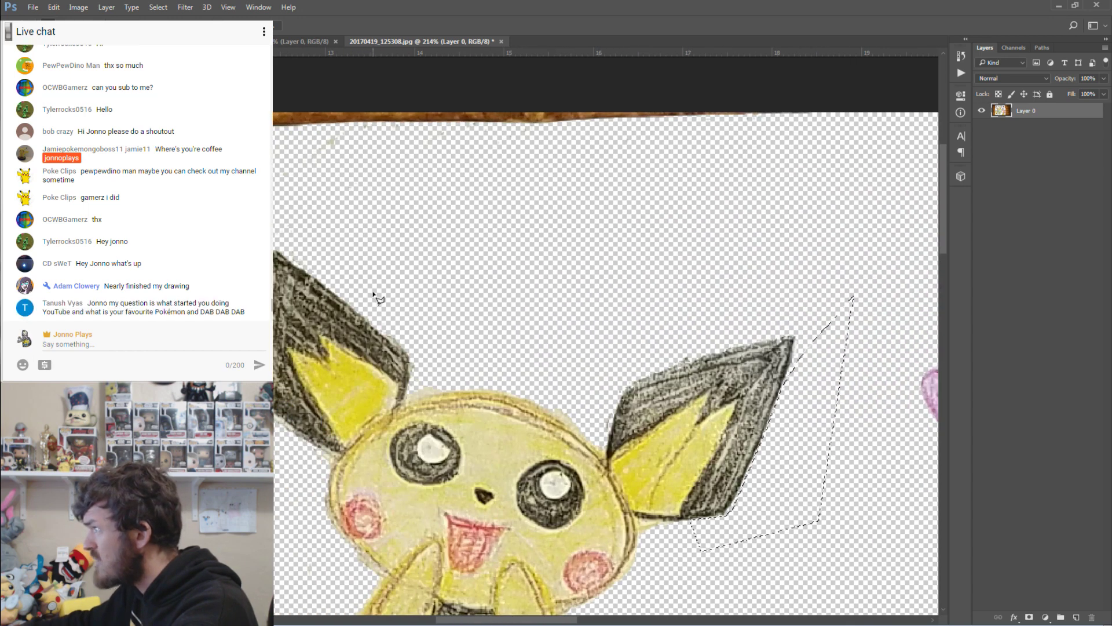
{"action": "left_click", "coordinate": [406, 344]}
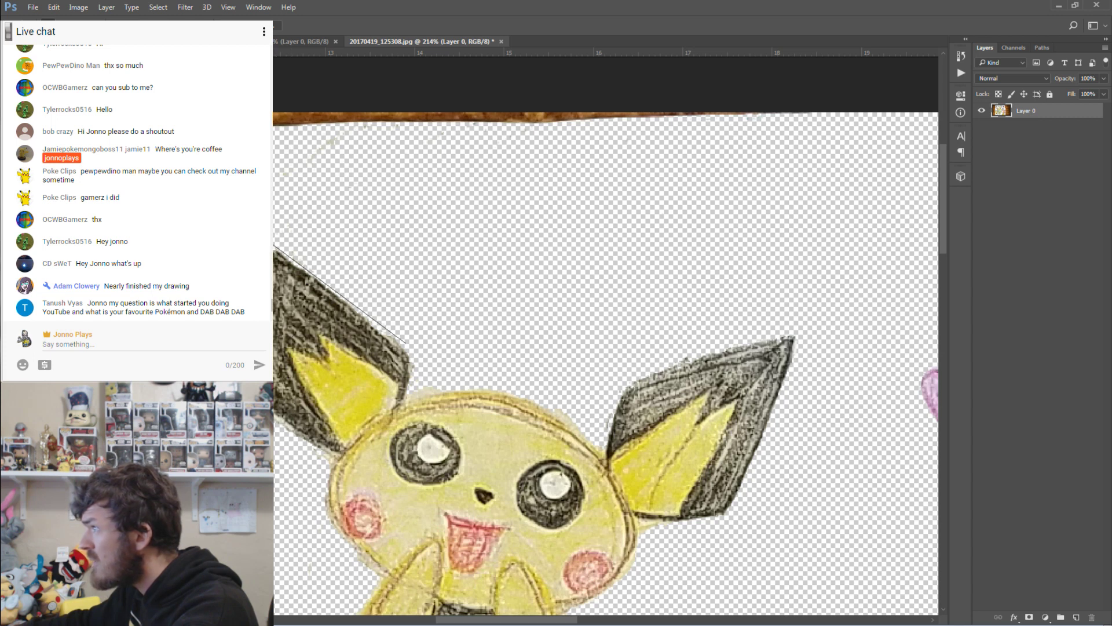
{"action": "left_click", "coordinate": [313, 113]}
{"action": "left_click", "coordinate": [490, 152]}
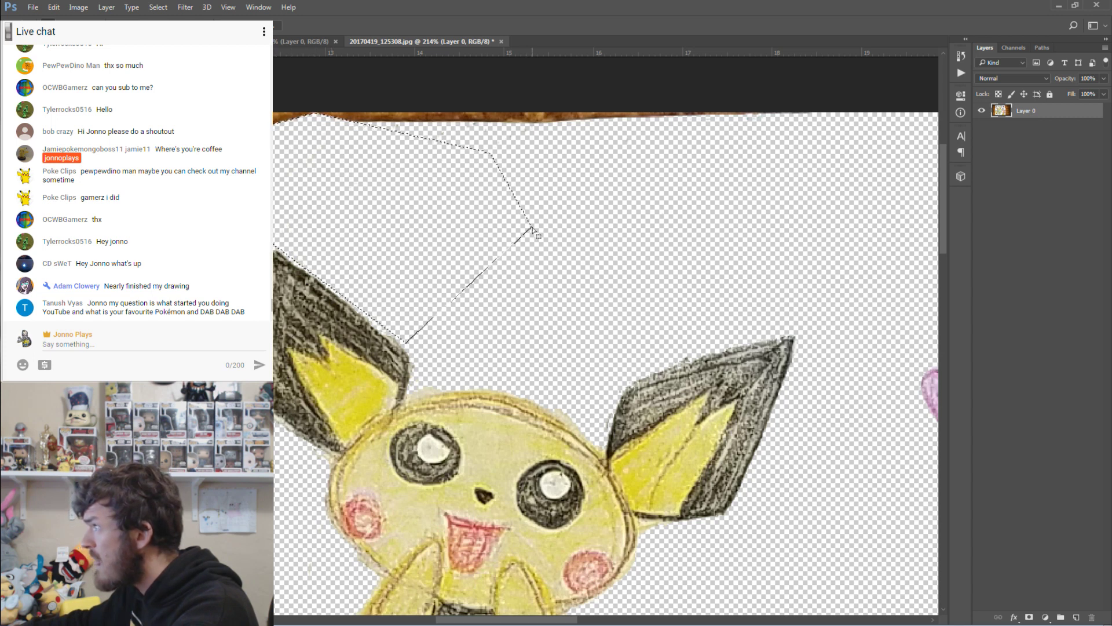
{"action": "scroll", "coordinate": [529, 231], "scroll_direction": "down", "scroll_amount": 3}
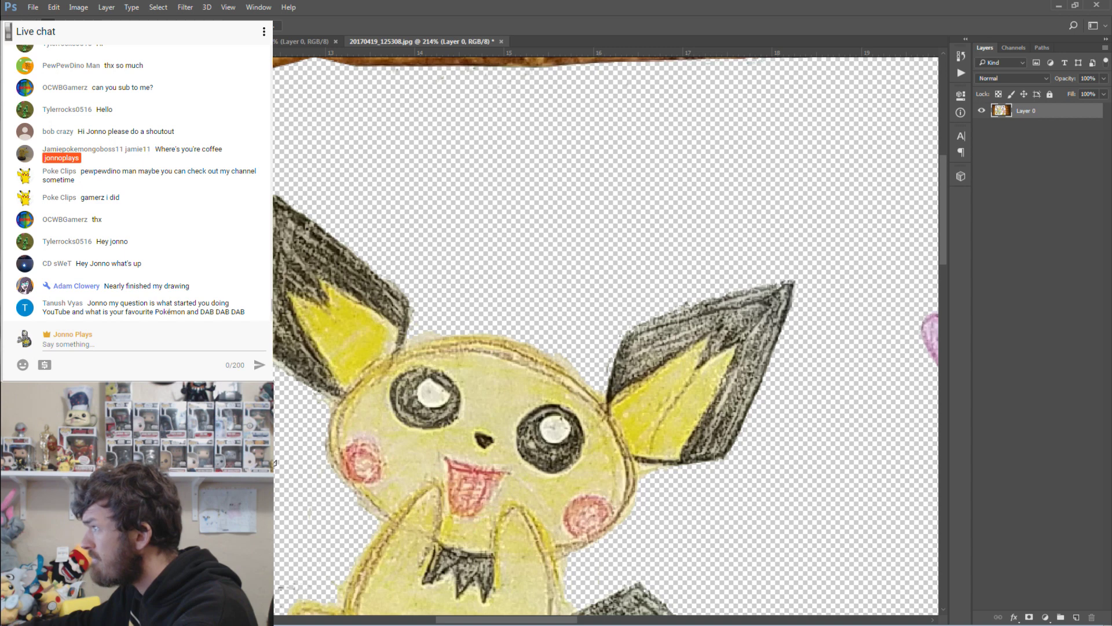
{"action": "scroll", "coordinate": [606, 336], "scroll_direction": "down", "scroll_amount": 7}
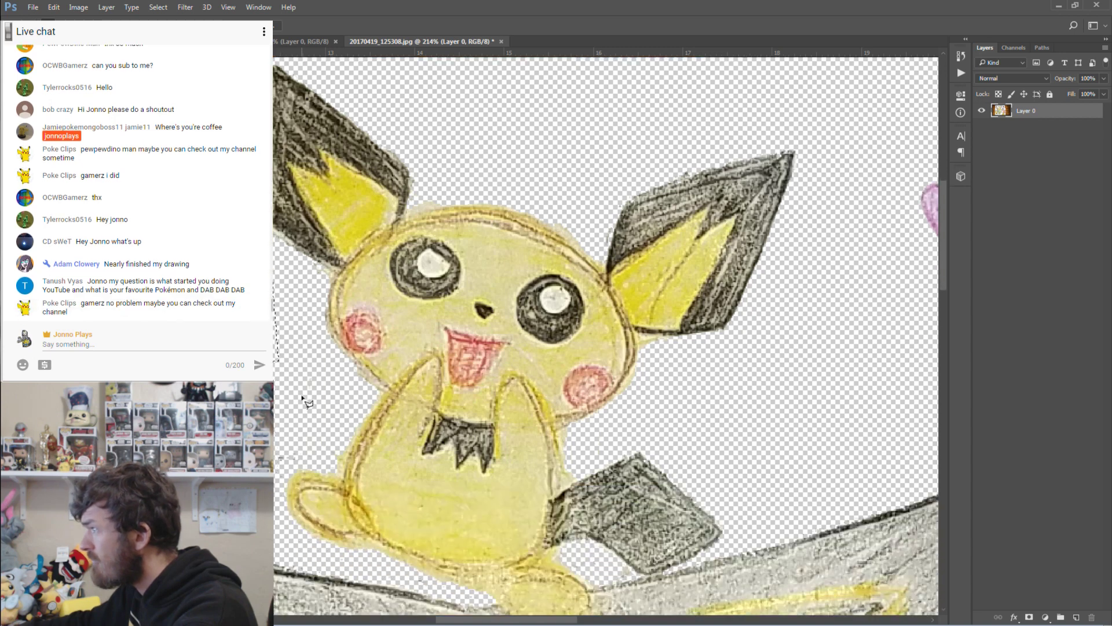
{"action": "left_click", "coordinate": [348, 361]}
{"action": "left_click", "coordinate": [379, 385]}
{"action": "left_click", "coordinate": [358, 414]}
{"action": "left_click", "coordinate": [338, 462]}
{"action": "key", "text": "Escape"}
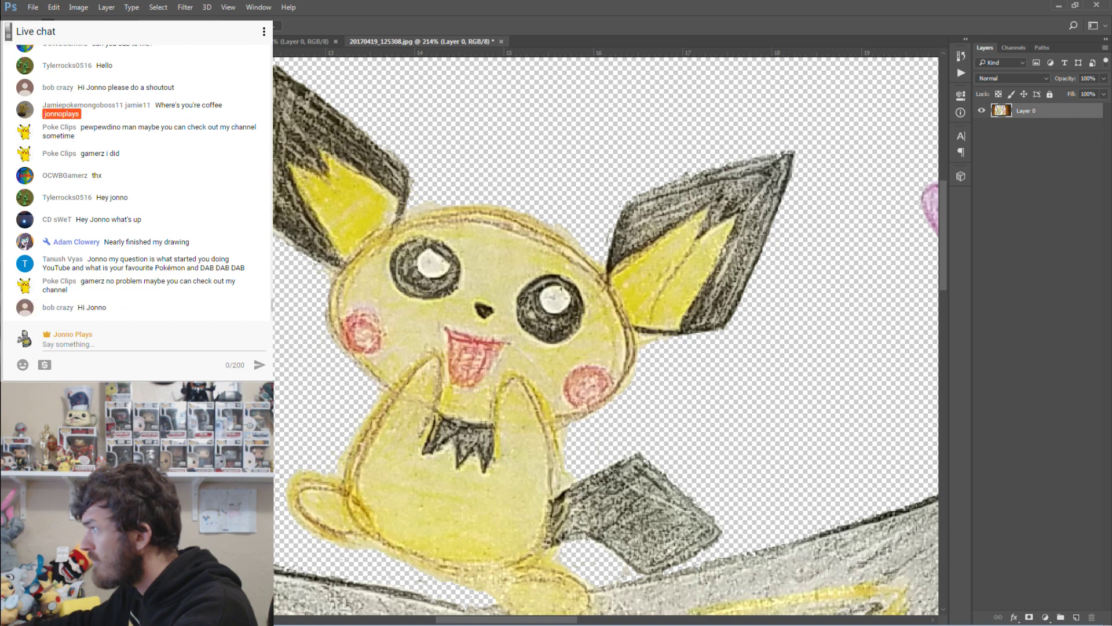
Magic Wand-select the white paper below the logo, delete it to transparency, and deselect.
{"action": "scroll", "coordinate": [606, 337], "scroll_direction": "left", "scroll_amount": 5}
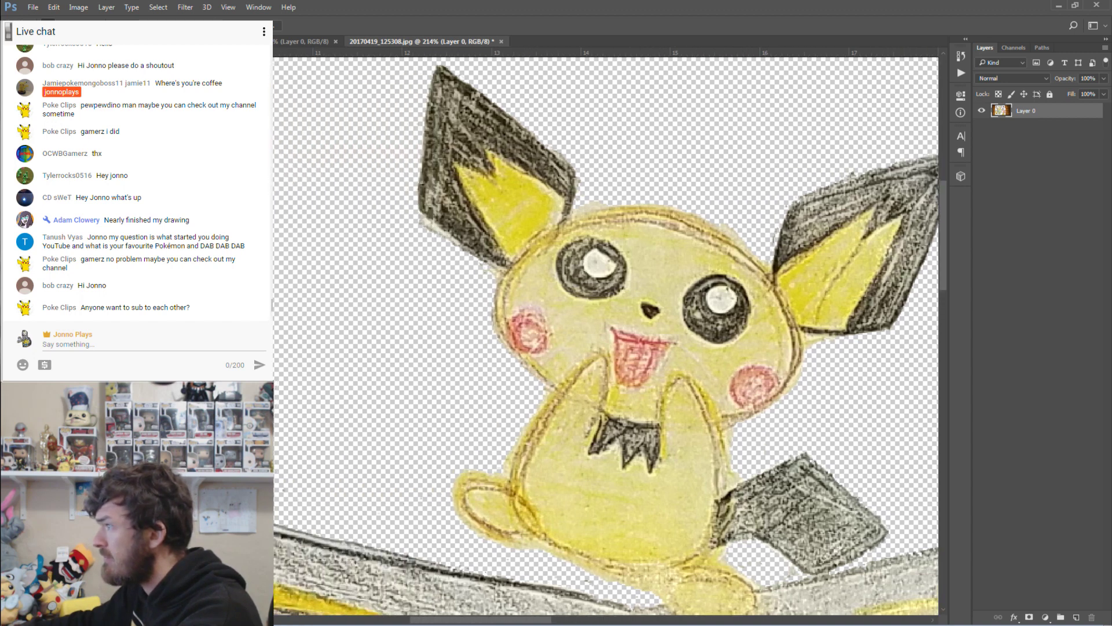
{"action": "key", "text": "ctrl+1"}
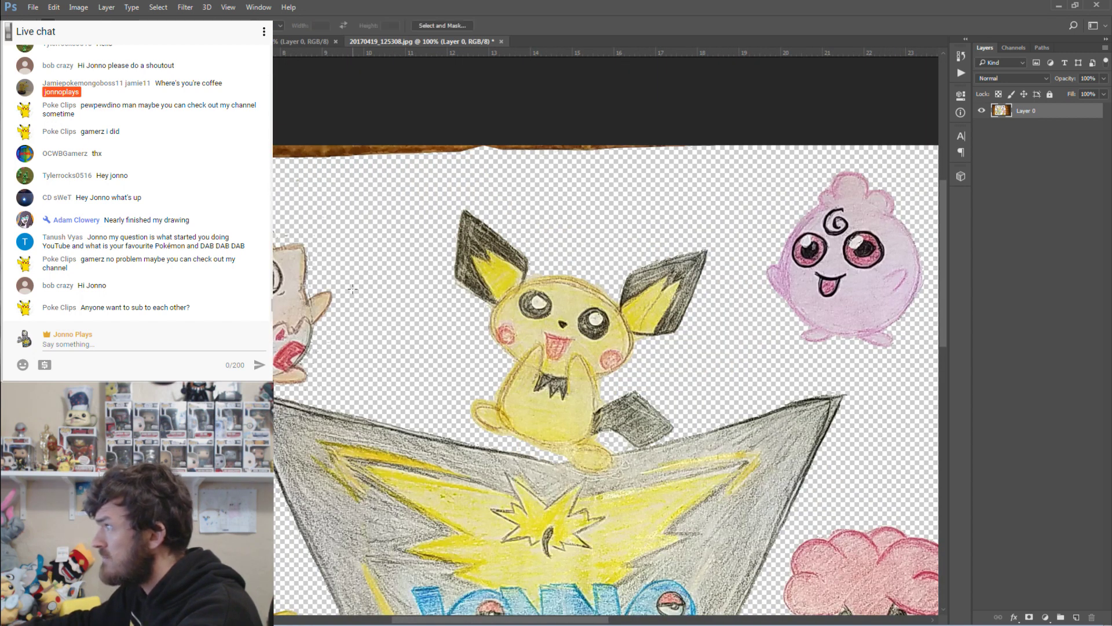
{"action": "scroll", "coordinate": [365, 231], "scroll_direction": "up", "scroll_amount": 1}
{"action": "scroll", "coordinate": [372, 261], "scroll_direction": "down", "scroll_amount": 3}
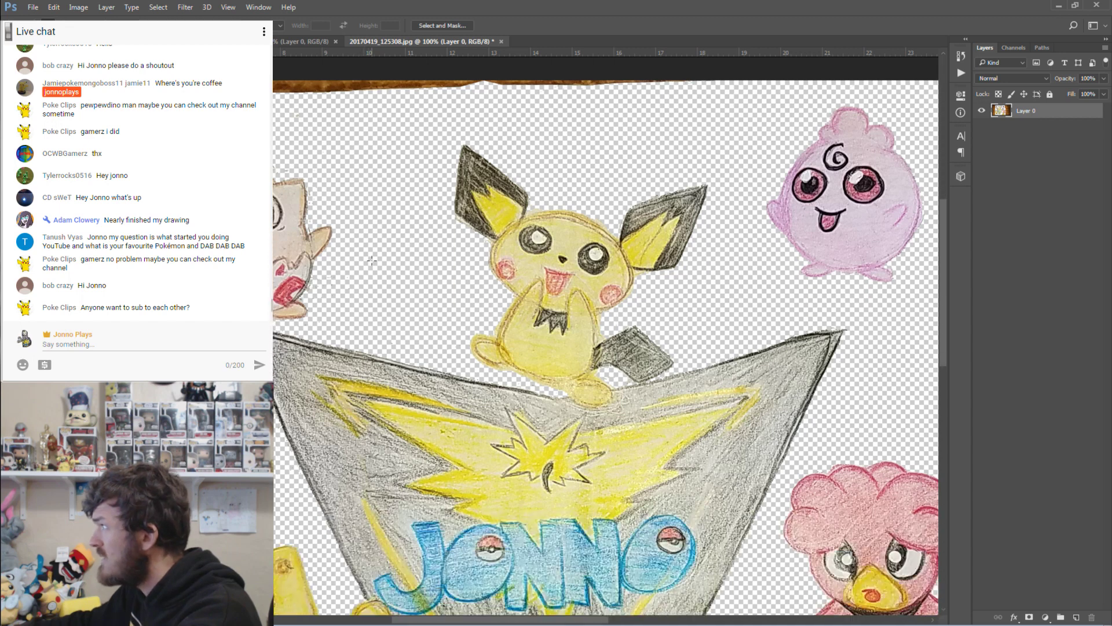
{"action": "scroll", "coordinate": [379, 261], "scroll_direction": "down", "scroll_amount": 3}
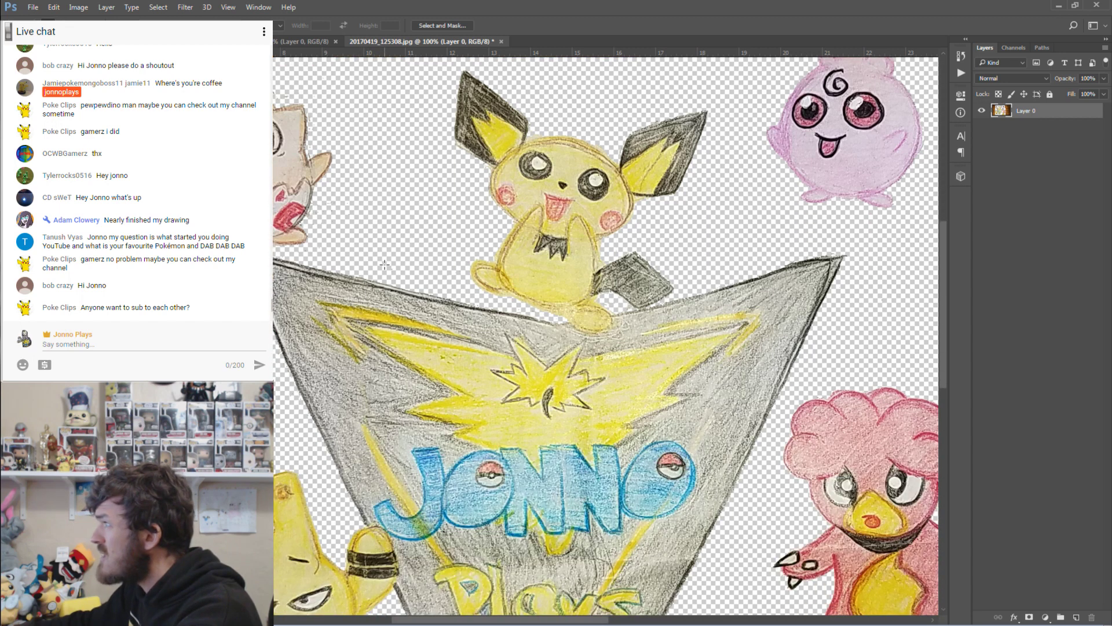
{"action": "scroll", "coordinate": [402, 258], "scroll_direction": "down", "scroll_amount": 10}
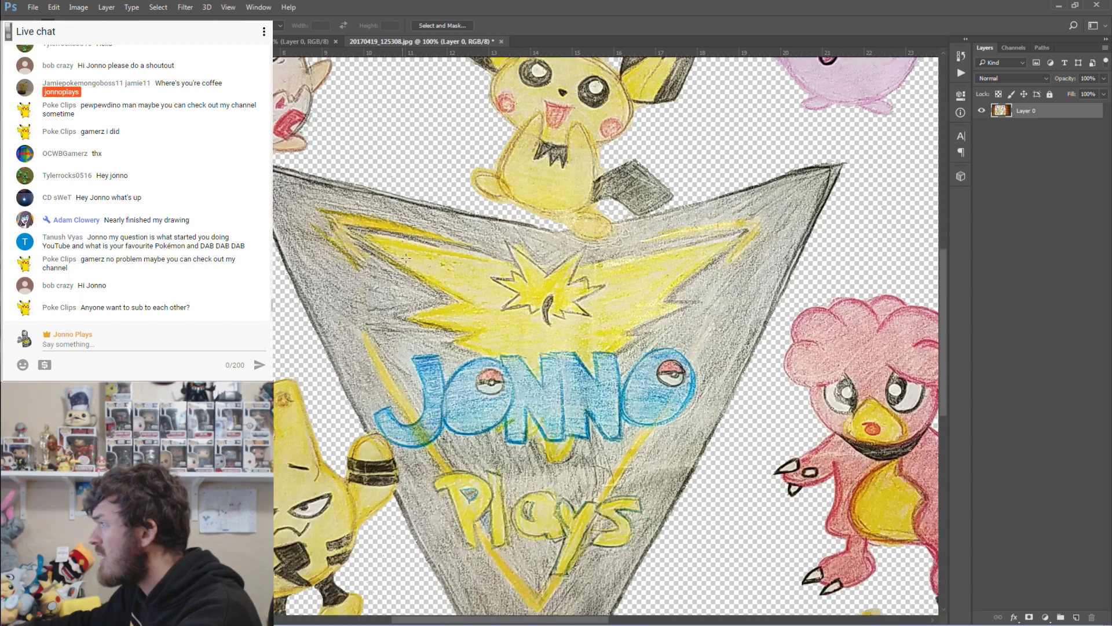
{"action": "scroll", "coordinate": [431, 271], "scroll_direction": "down", "scroll_amount": 5}
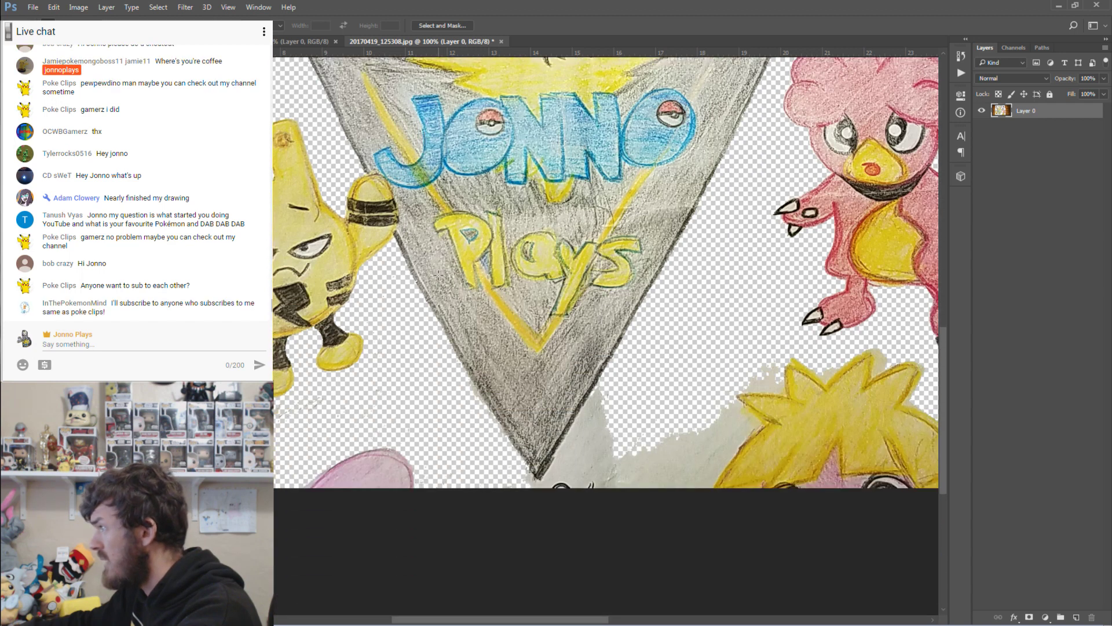
{"action": "key", "text": "w"}
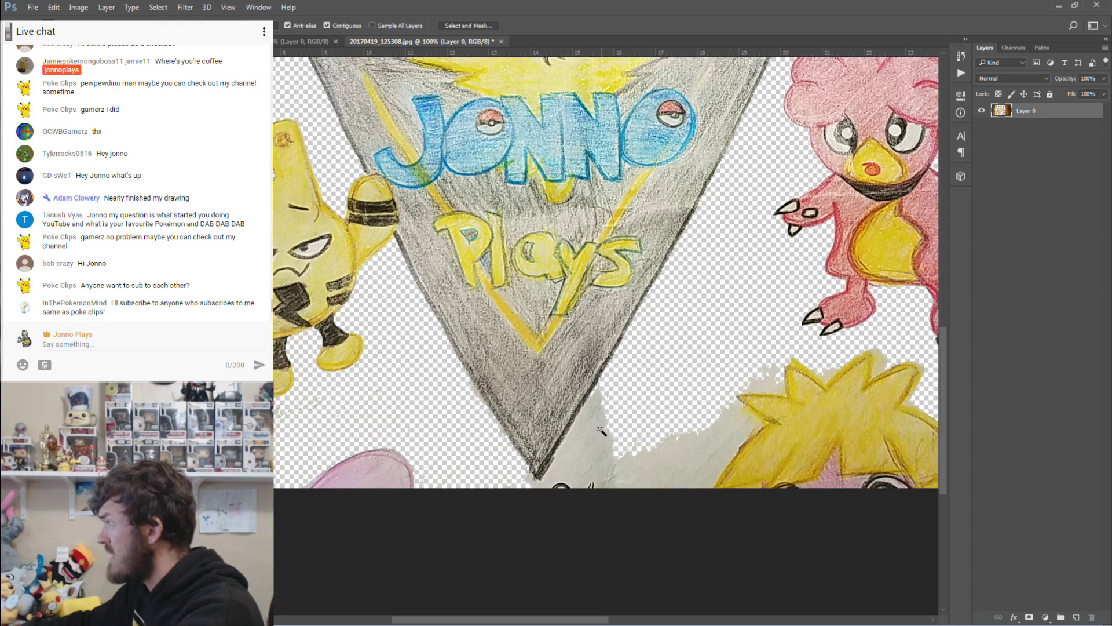
{"action": "left_click", "coordinate": [604, 433]}
{"action": "key", "text": "Delete"}
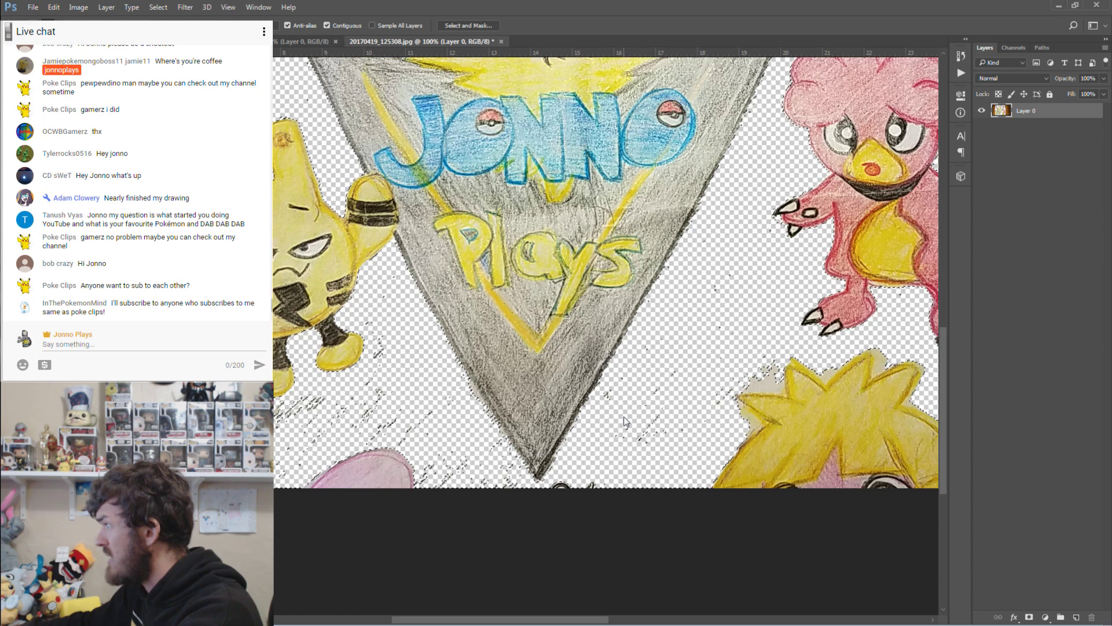
{"action": "key", "text": "ctrl+d"}
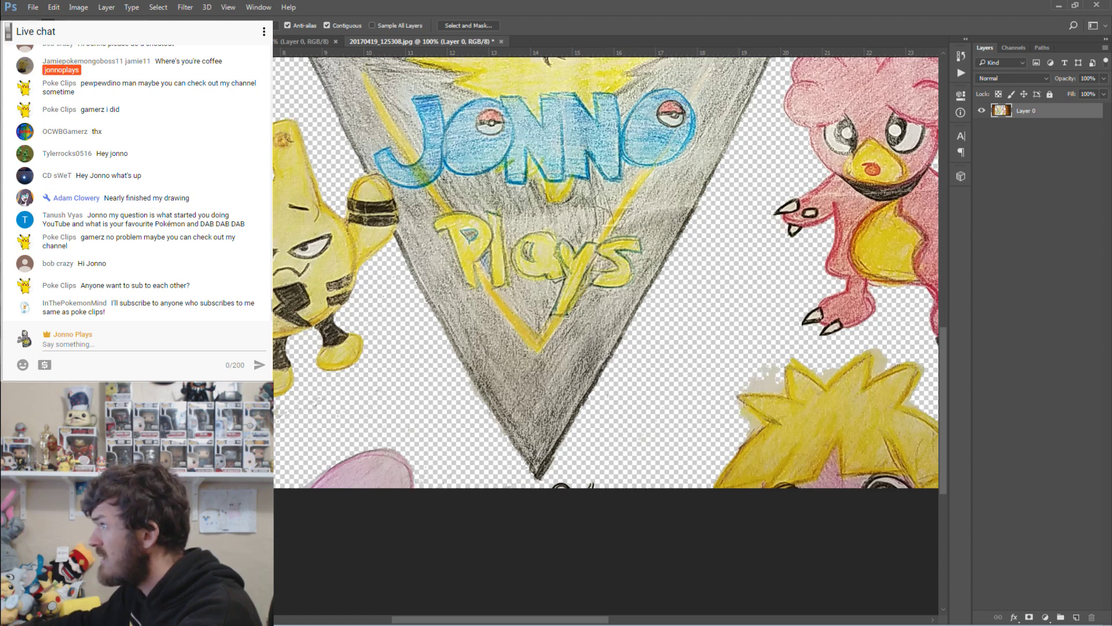
Draw a Polygonal Lasso loop below the triangle's bottom tip, then cancel it.
{"action": "key", "text": "l"}
{"action": "left_click", "coordinate": [534, 477]}
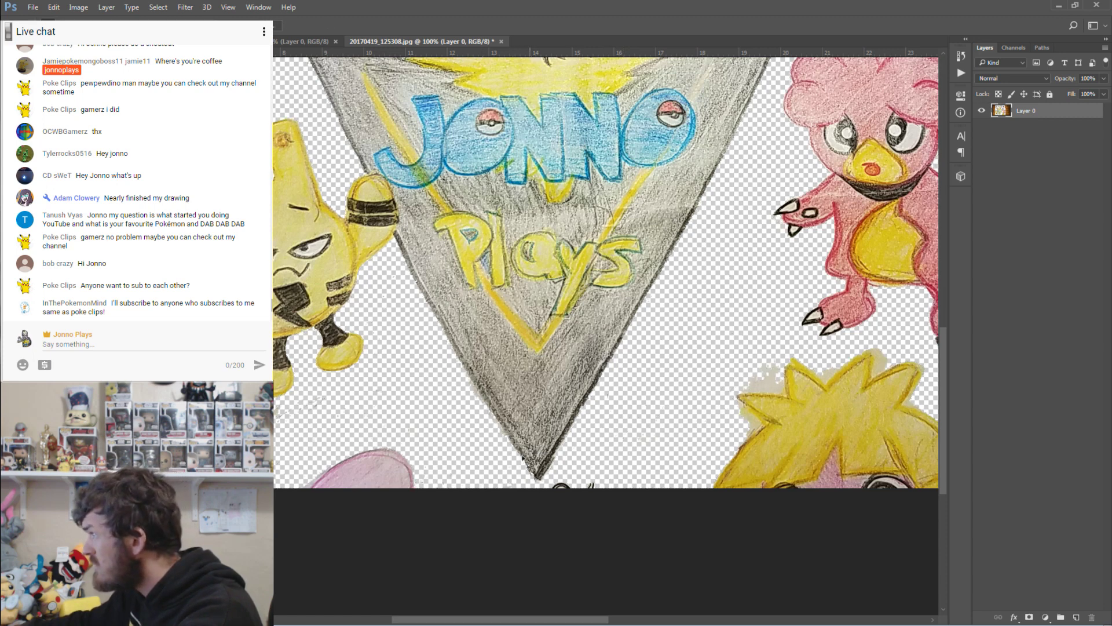
{"action": "left_click", "coordinate": [468, 378]}
{"action": "double_click", "coordinate": [405, 390]}
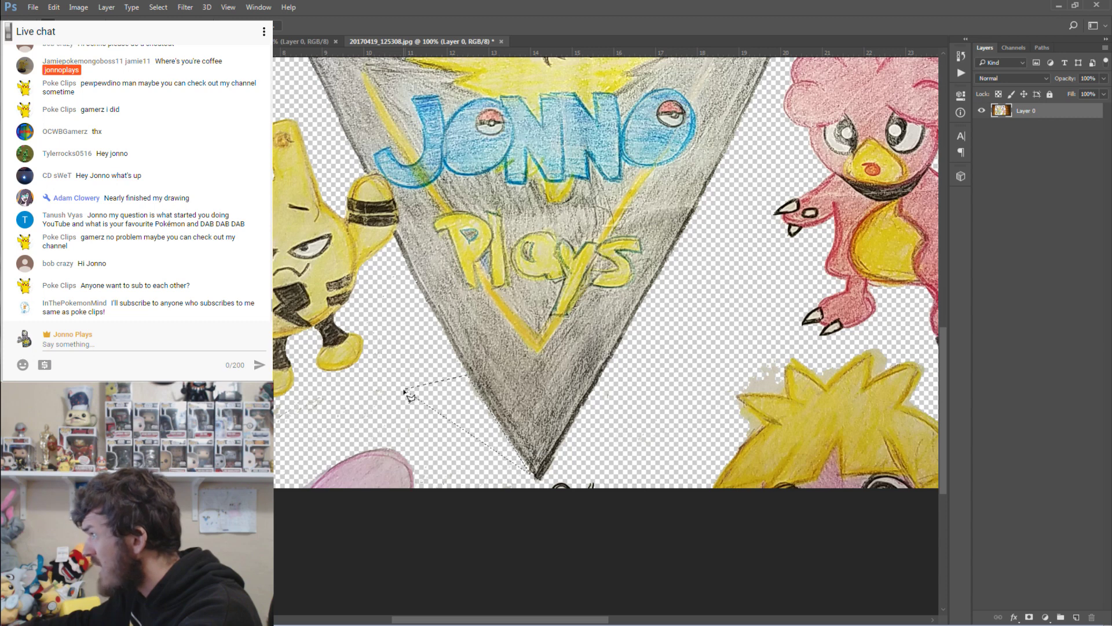
{"action": "key", "text": "ctrl+d"}
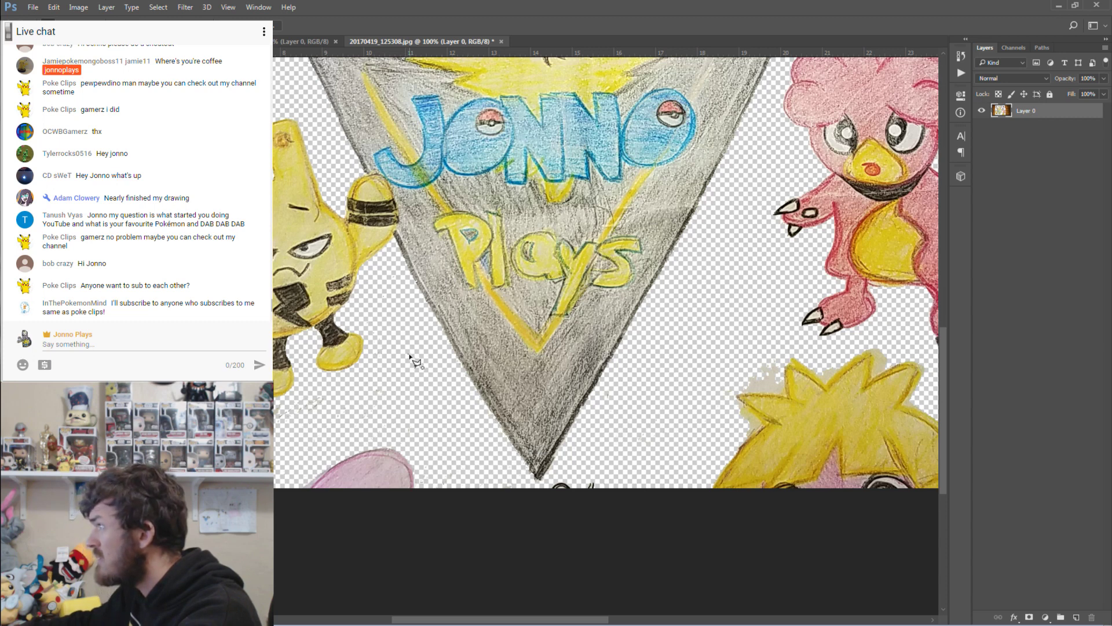
{"action": "scroll", "coordinate": [416, 354], "scroll_direction": "up", "scroll_amount": 10}
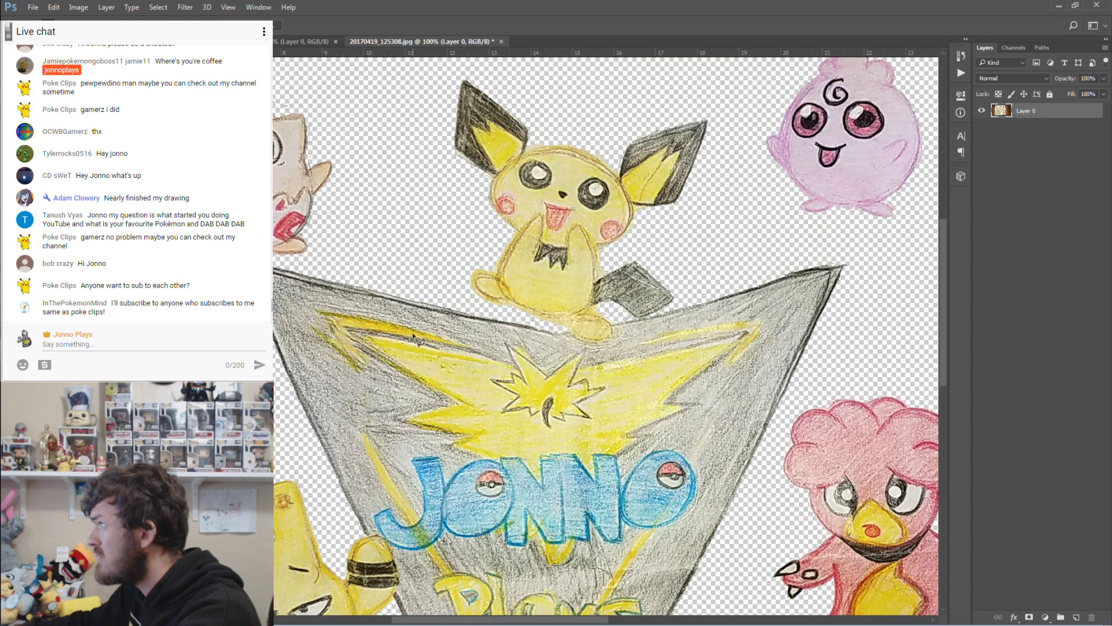
{"action": "scroll", "coordinate": [414, 337], "scroll_direction": "up", "scroll_amount": 5}
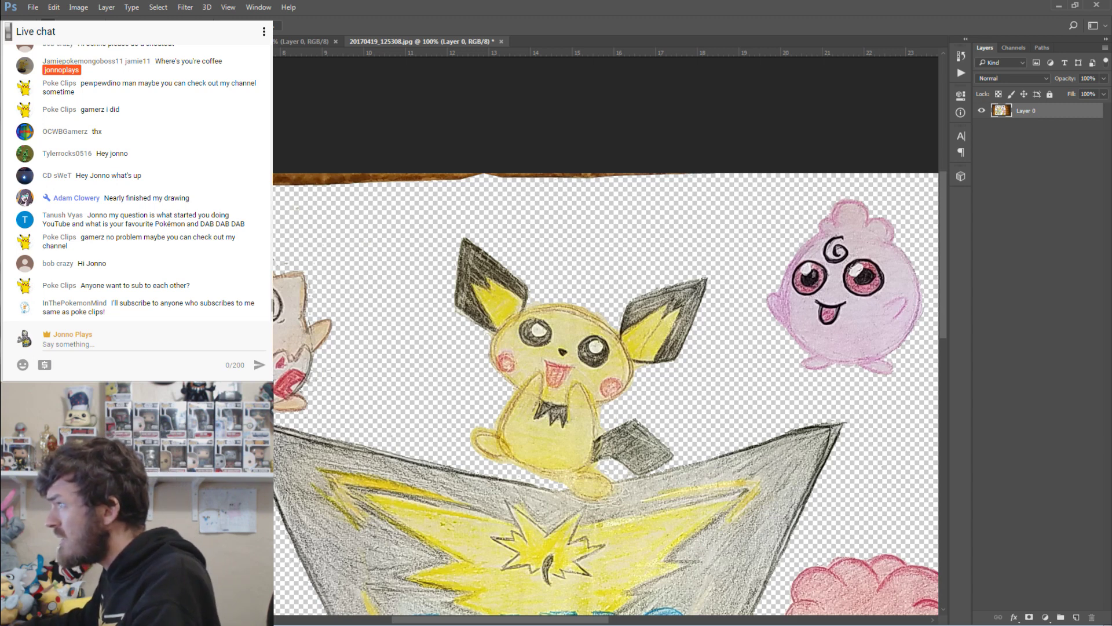
{"action": "key", "text": "z"}
{"action": "left_click_drag", "start_coordinate": [165, 299], "coordinate": [240, 299]}
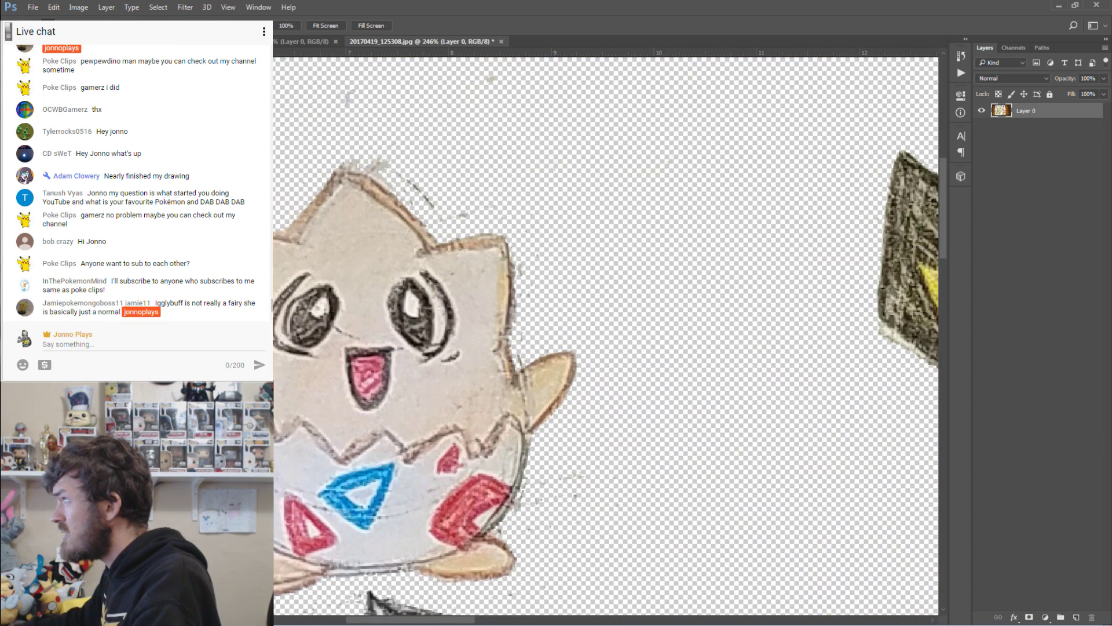
{"action": "key", "text": "l"}
{"action": "left_click", "coordinate": [336, 159]}
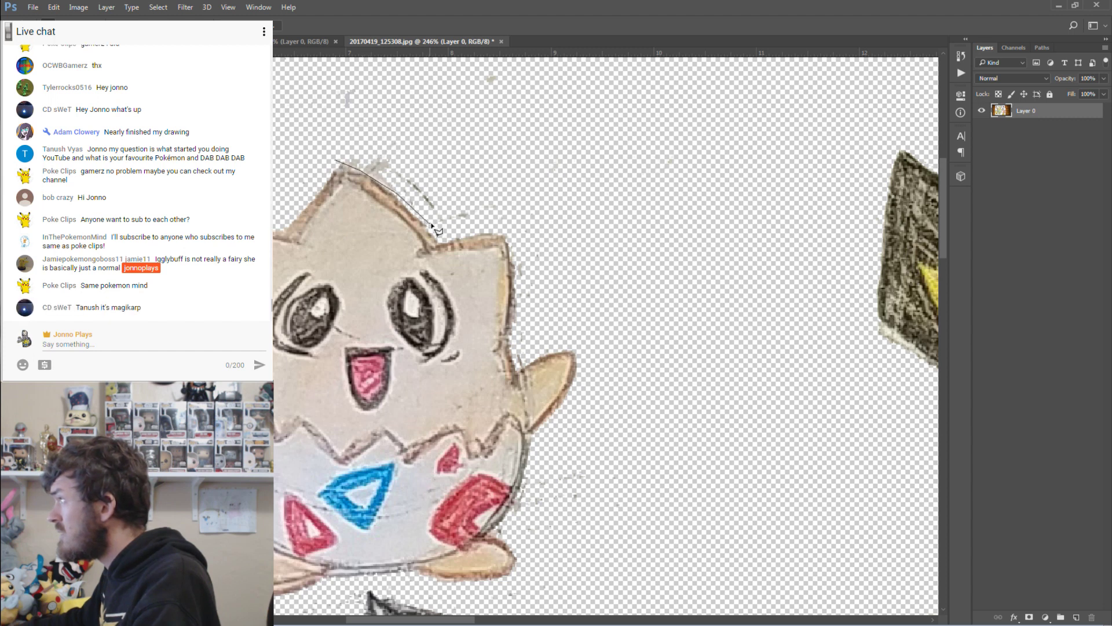
{"action": "double_click", "coordinate": [522, 162]}
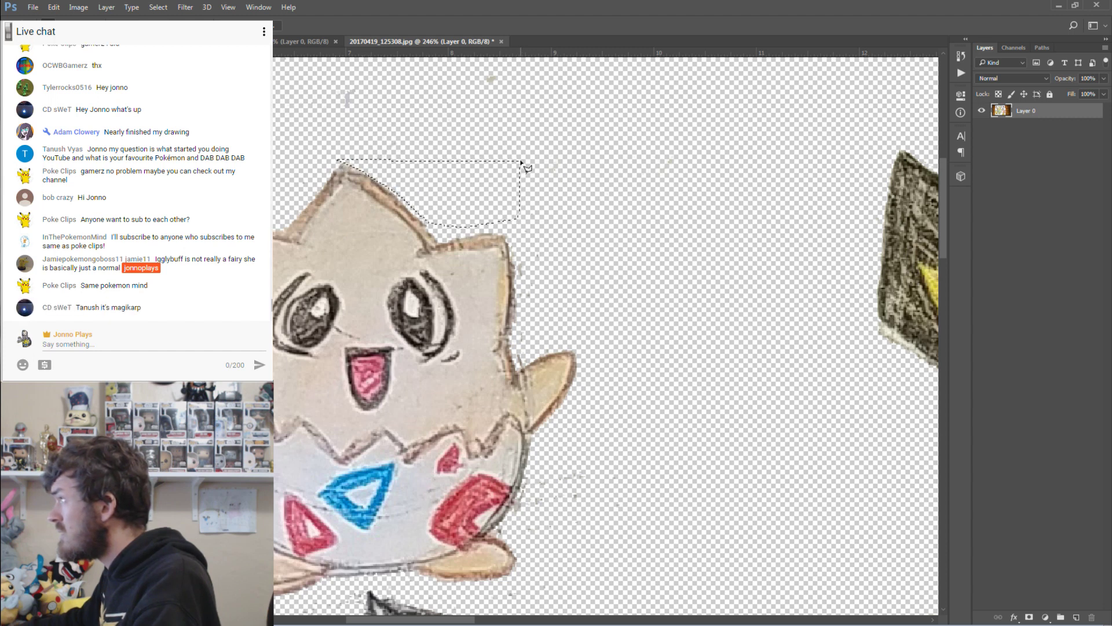
{"action": "left_click", "coordinate": [516, 246]}
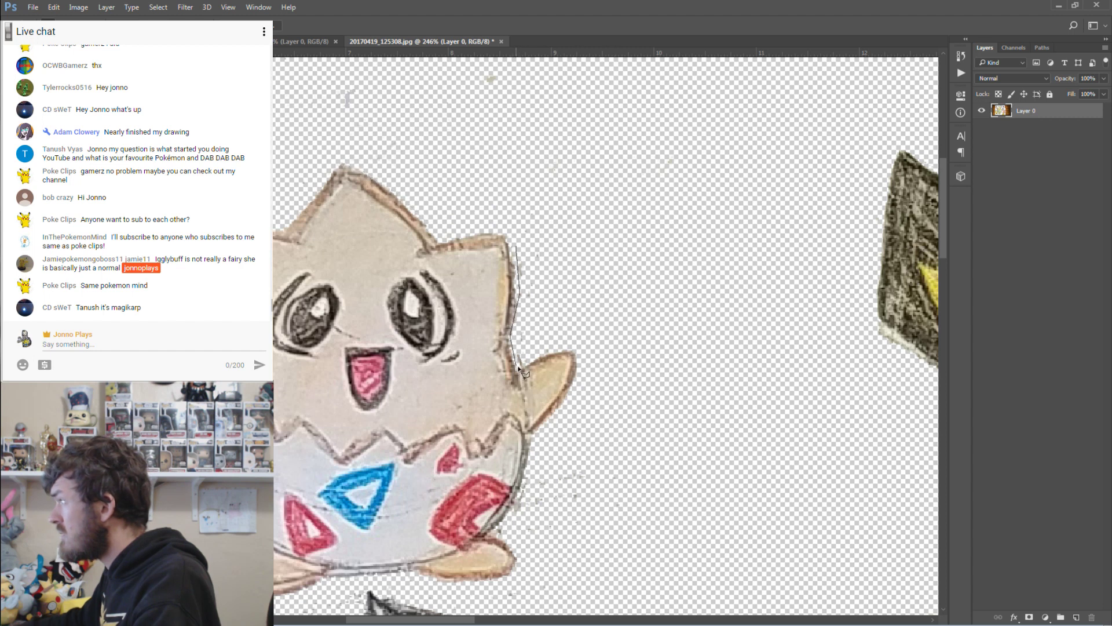
{"action": "key", "text": "Escape"}
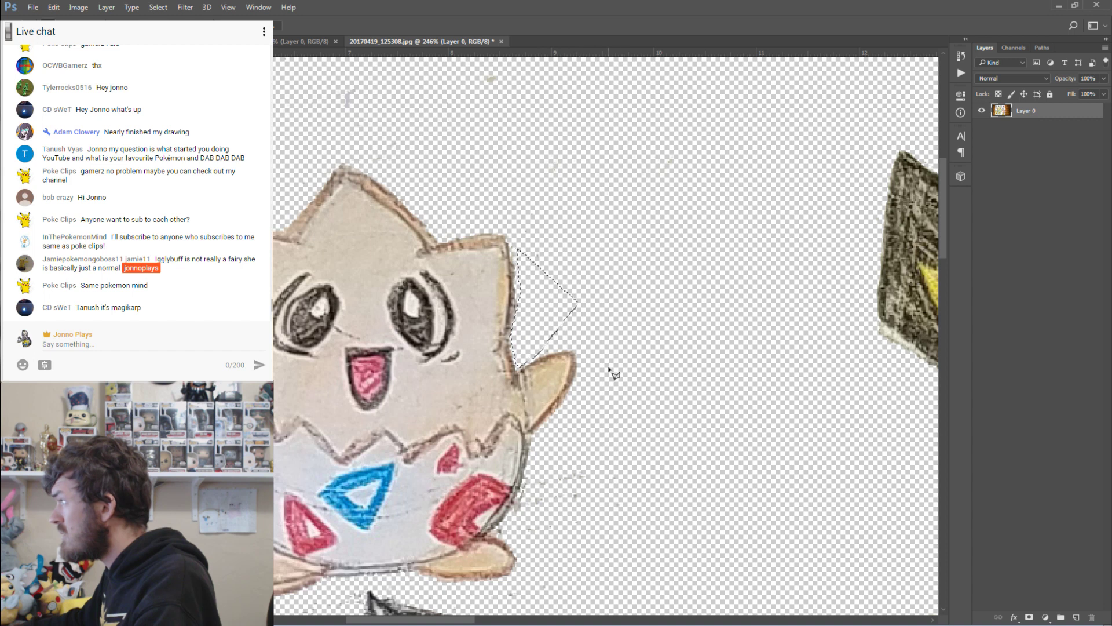
{"action": "left_click", "coordinate": [590, 380]}
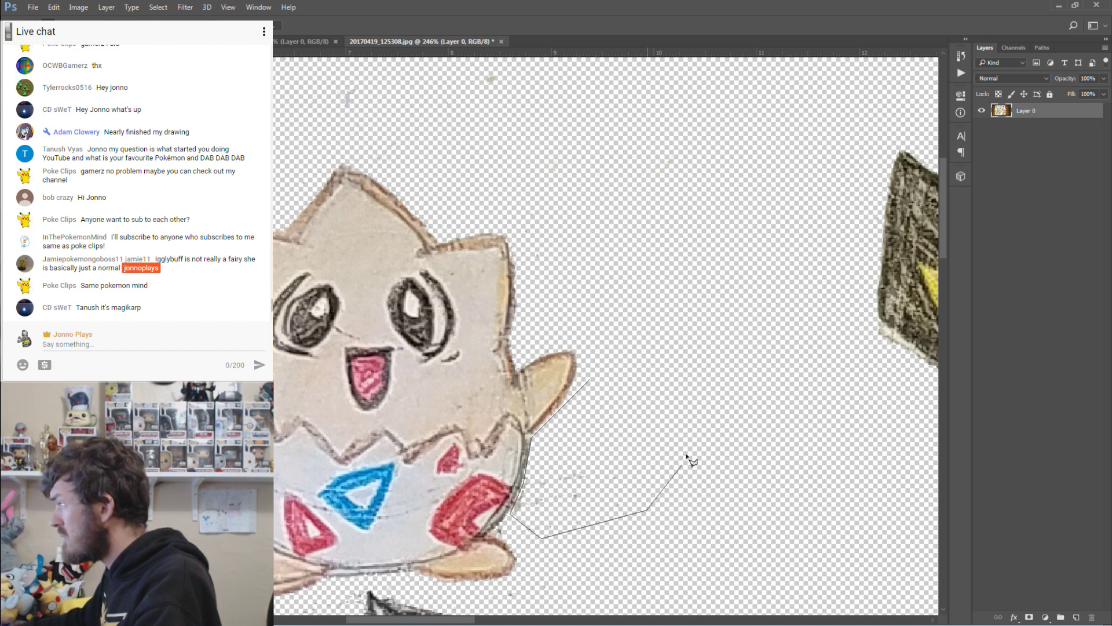
{"action": "double_click", "coordinate": [690, 434]}
{"action": "scroll", "coordinate": [580, 429], "scroll_direction": "down", "scroll_amount": 4}
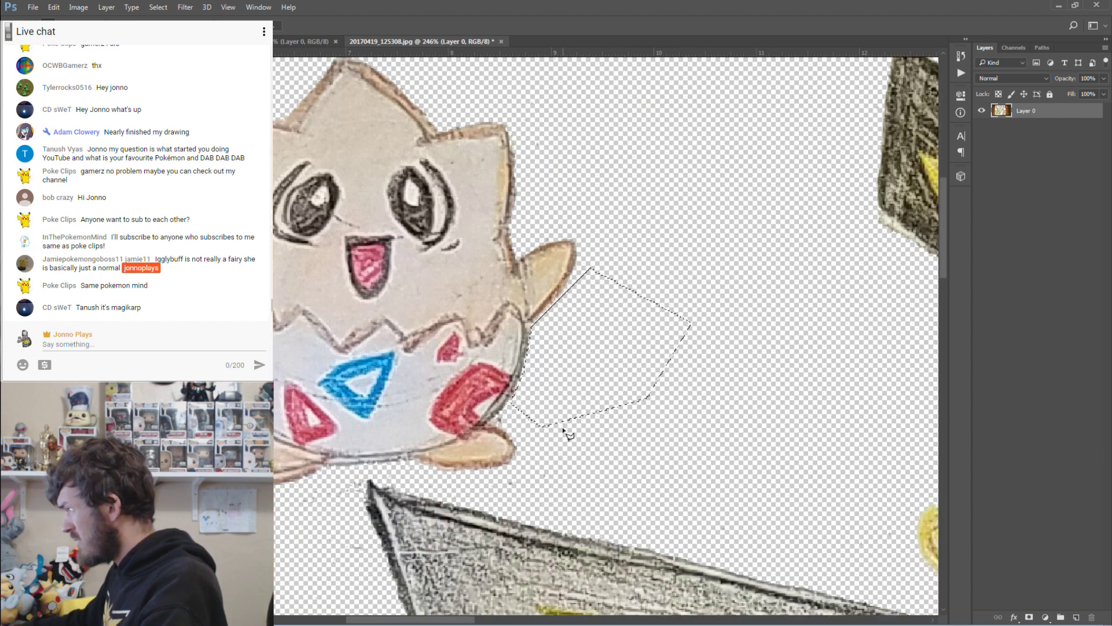
{"action": "left_click", "coordinate": [509, 413]}
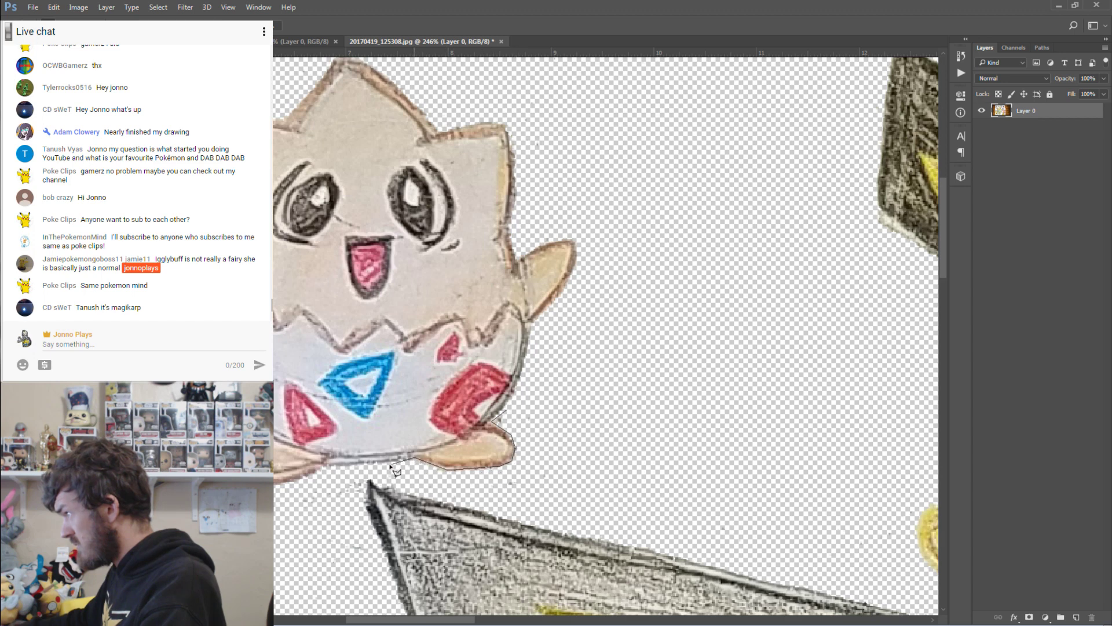
{"action": "left_click", "coordinate": [568, 507]}
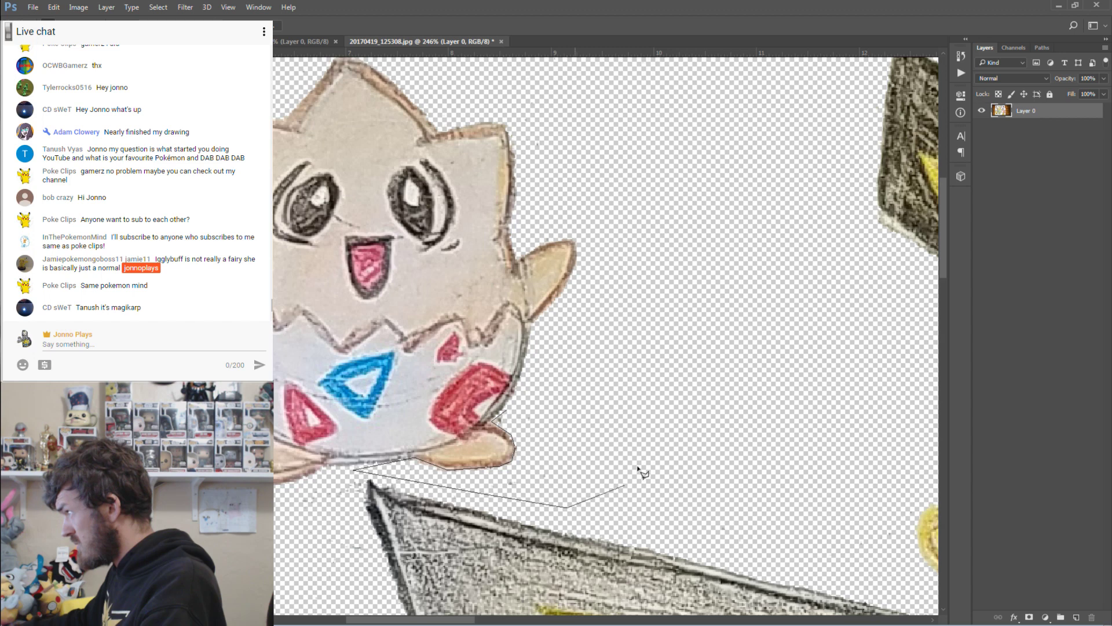
{"action": "double_click", "coordinate": [698, 399]}
{"action": "left_click", "coordinate": [672, 374]}
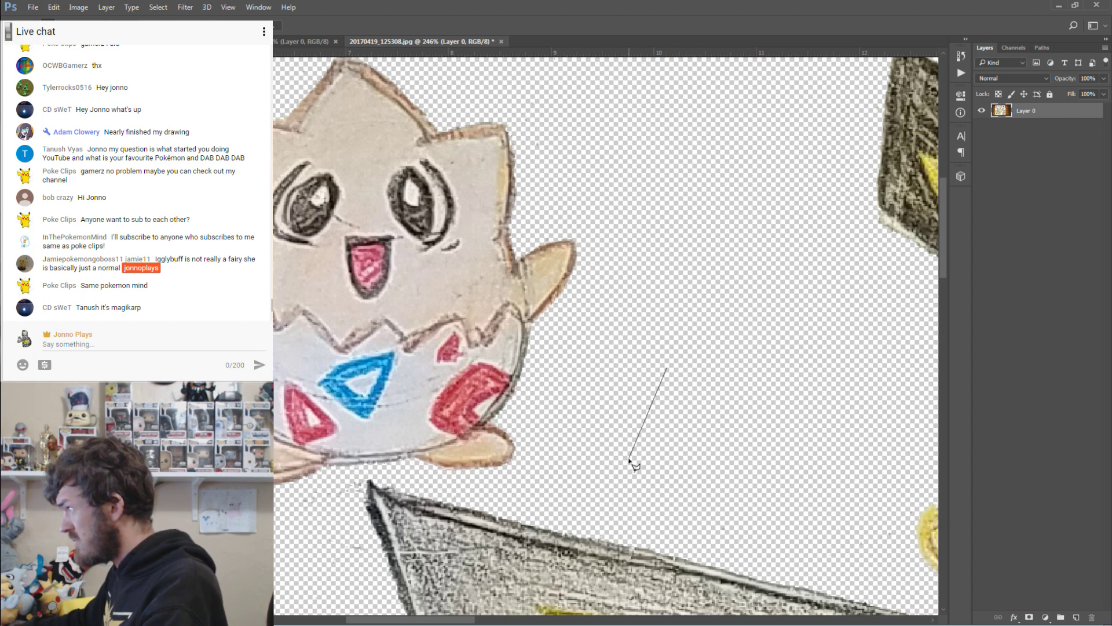
{"action": "key", "text": "Escape"}
{"action": "left_click", "coordinate": [382, 566]}
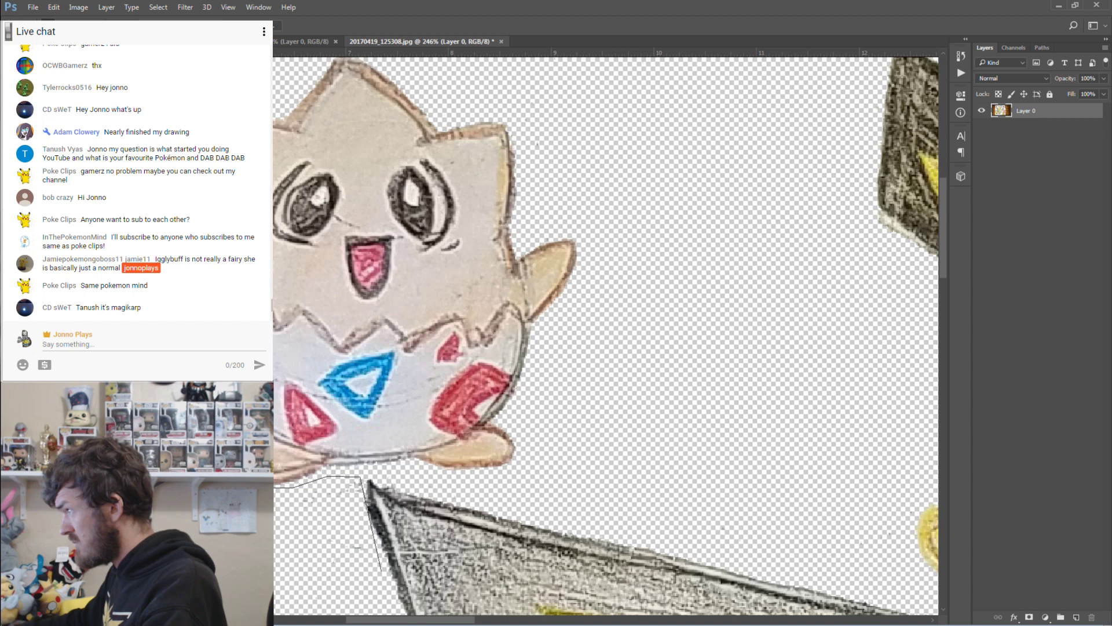
{"action": "key", "text": "Escape"}
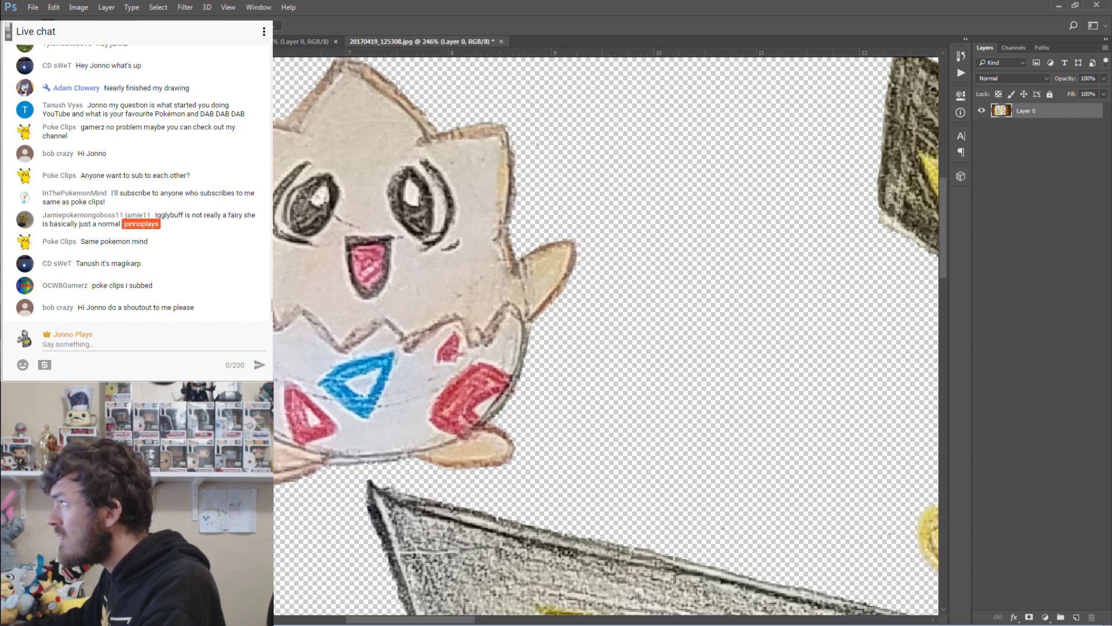
{"action": "scroll", "coordinate": [606, 336], "scroll_direction": "up", "scroll_amount": 3}
{"action": "left_click", "coordinate": [316, 173]}
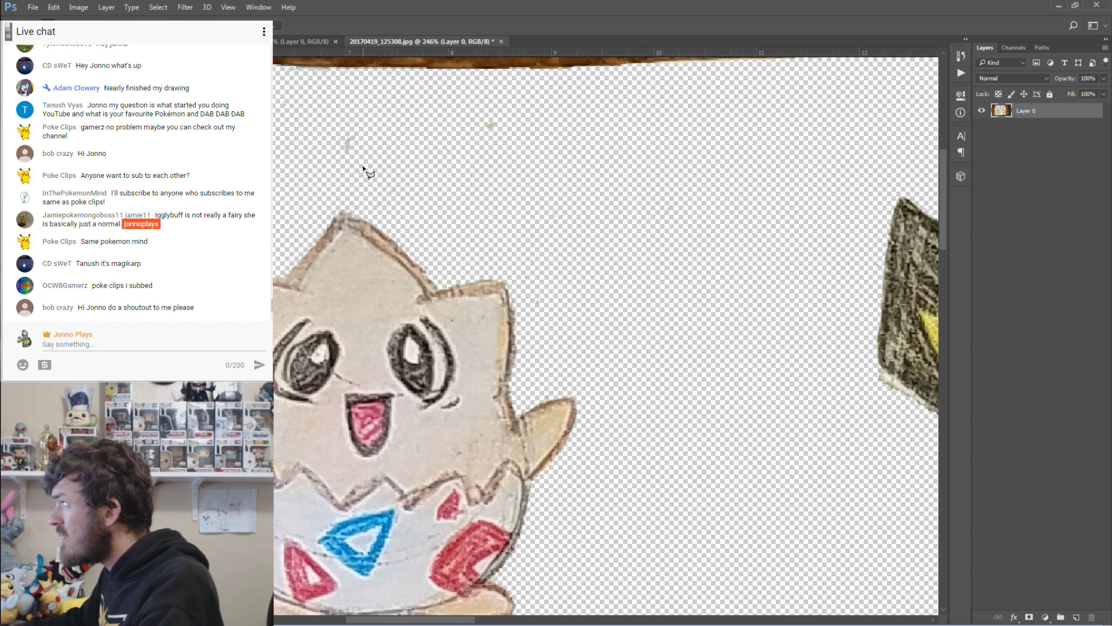
{"action": "left_click", "coordinate": [614, 118]}
{"action": "key", "text": "Escape"}
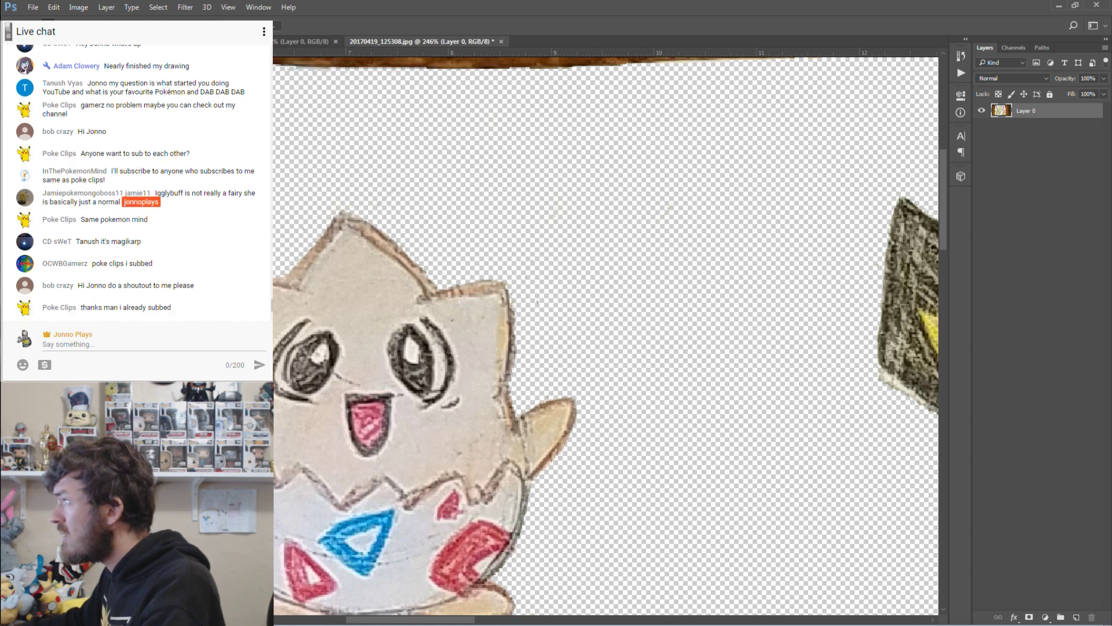
{"action": "key", "text": "z"}
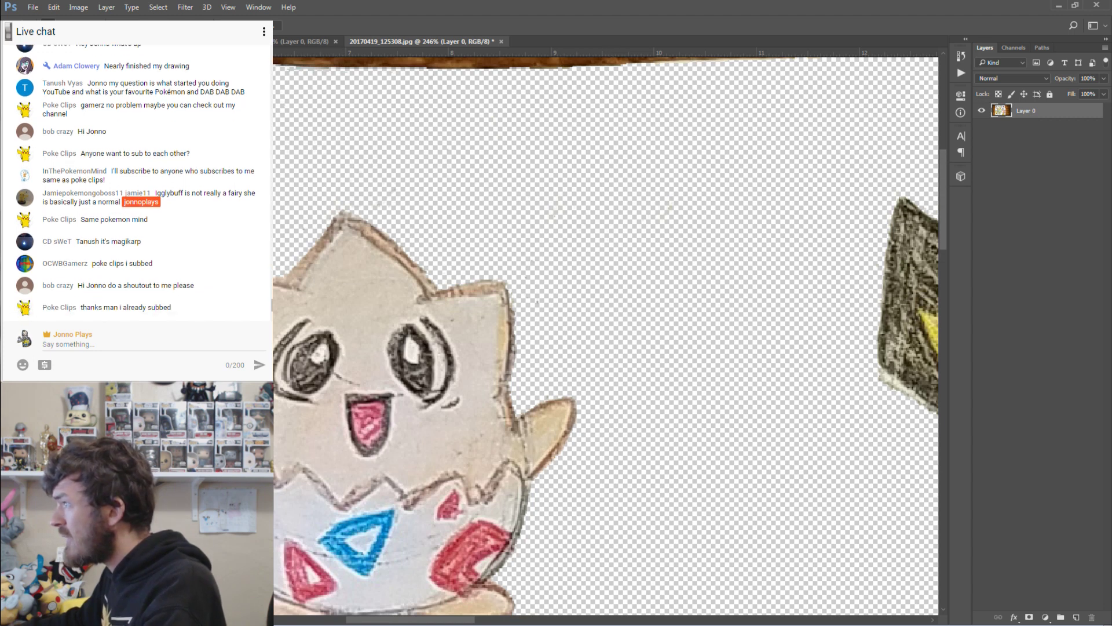
{"action": "key", "text": "ctrl+1"}
{"action": "scroll", "coordinate": [606, 336], "scroll_direction": "down", "scroll_amount": 5}
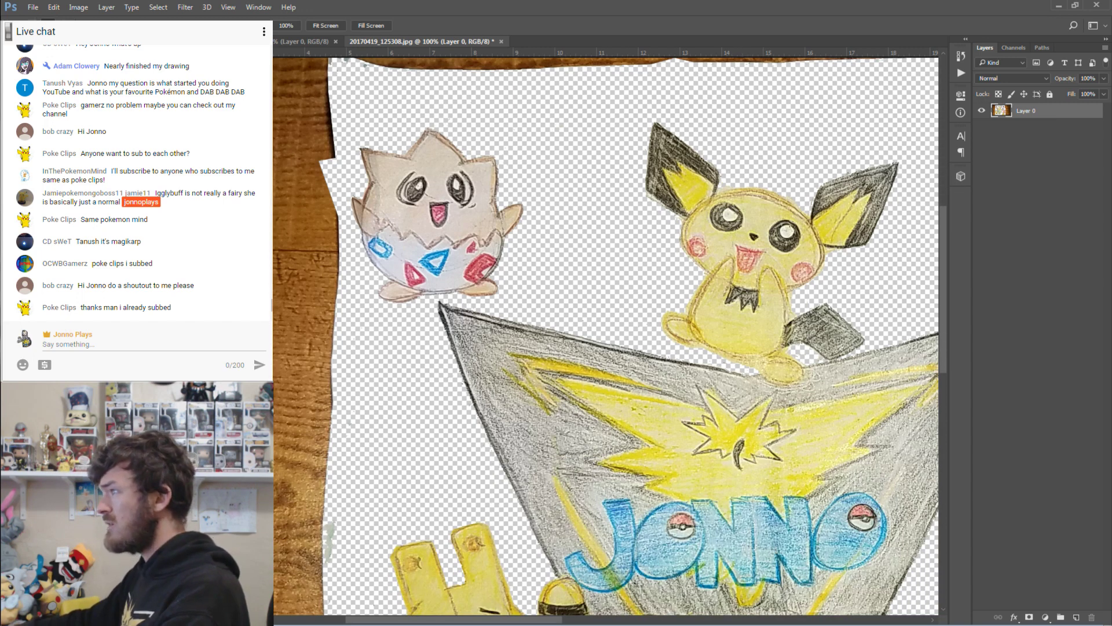
Lasso the right-hand drawings, invert the selection, delete the table and paper, and deselect.
{"action": "left_click_drag", "start_coordinate": [368, 311], "coordinate": [331, 315]}
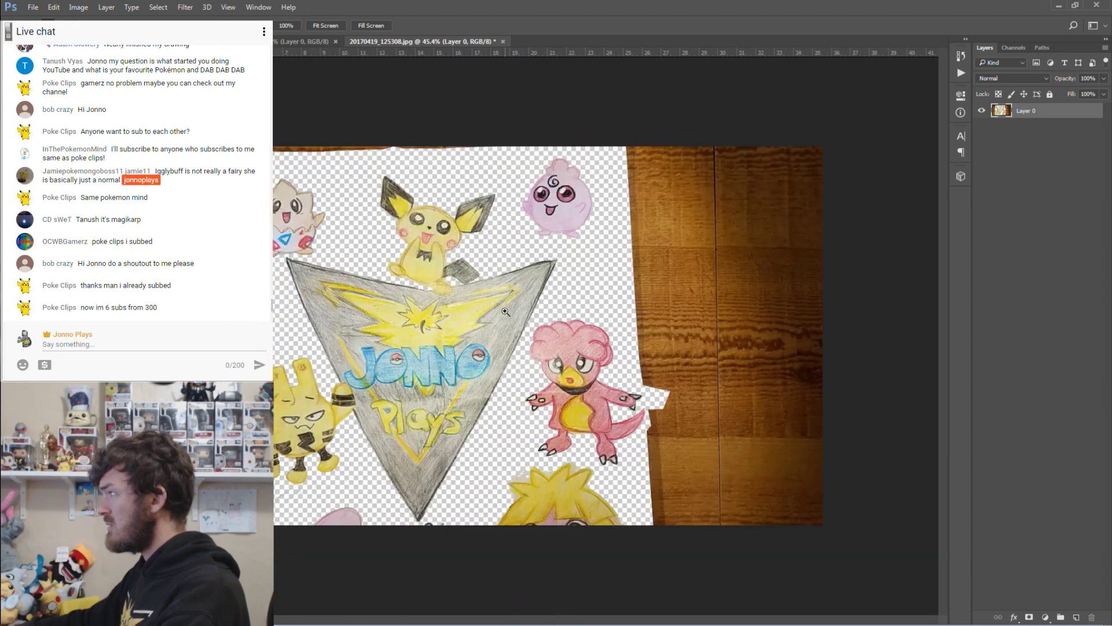
{"action": "left_click_drag", "start_coordinate": [506, 311], "coordinate": [509, 311]}
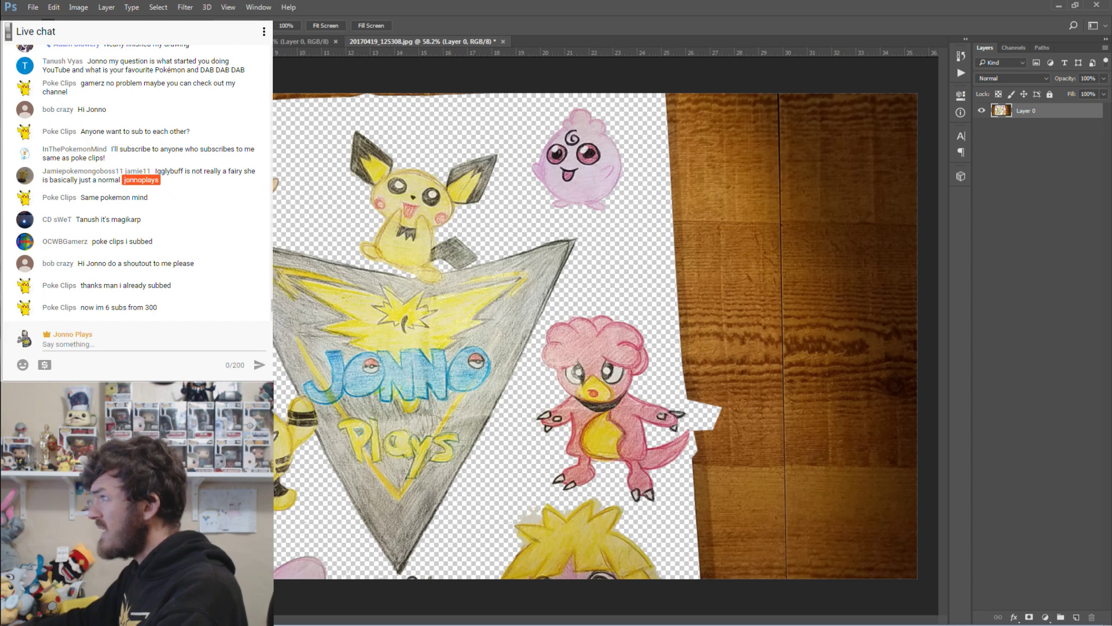
{"action": "left_click", "coordinate": [8, 81]}
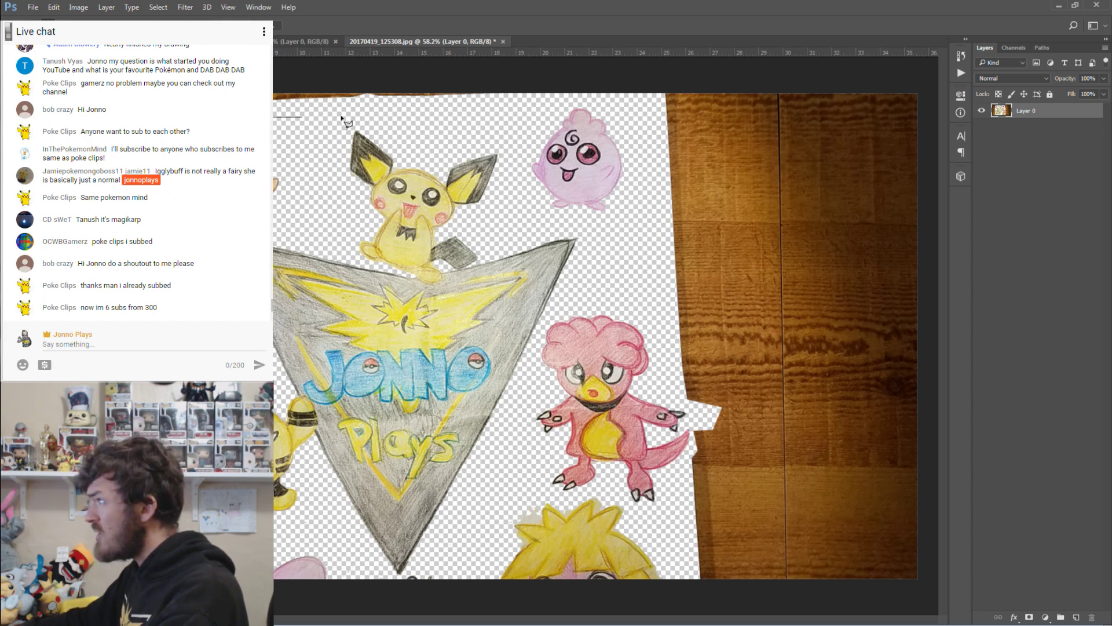
{"action": "mouse_move", "coordinate": [342, 119]}
{"action": "left_mouse_down"}
{"action": "mouse_move", "coordinate": [630, 107]}
{"action": "mouse_move", "coordinate": [645, 251]}
{"action": "mouse_move", "coordinate": [669, 345]}
{"action": "mouse_move", "coordinate": [661, 355]}
{"action": "mouse_move", "coordinate": [692, 411]}
{"action": "mouse_move", "coordinate": [693, 457]}
{"action": "mouse_move", "coordinate": [649, 524]}
{"action": "mouse_move", "coordinate": [587, 490]}
{"action": "mouse_move", "coordinate": [566, 501]}
{"action": "mouse_move", "coordinate": [537, 493]}
{"action": "mouse_move", "coordinate": [399, 576]}
{"action": "mouse_move", "coordinate": [380, 575]}
{"action": "mouse_move", "coordinate": [321, 530]}
{"action": "mouse_move", "coordinate": [275, 523]}
{"action": "left_mouse_up"}
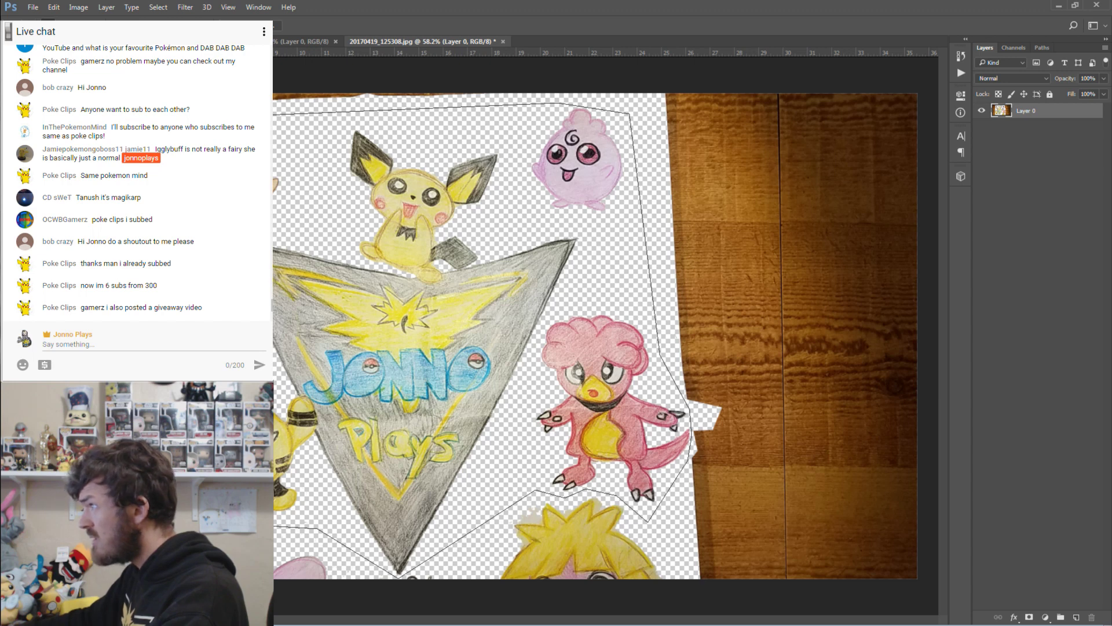
{"action": "left_click_drag", "start_coordinate": [275, 523], "coordinate": [266, 116]}
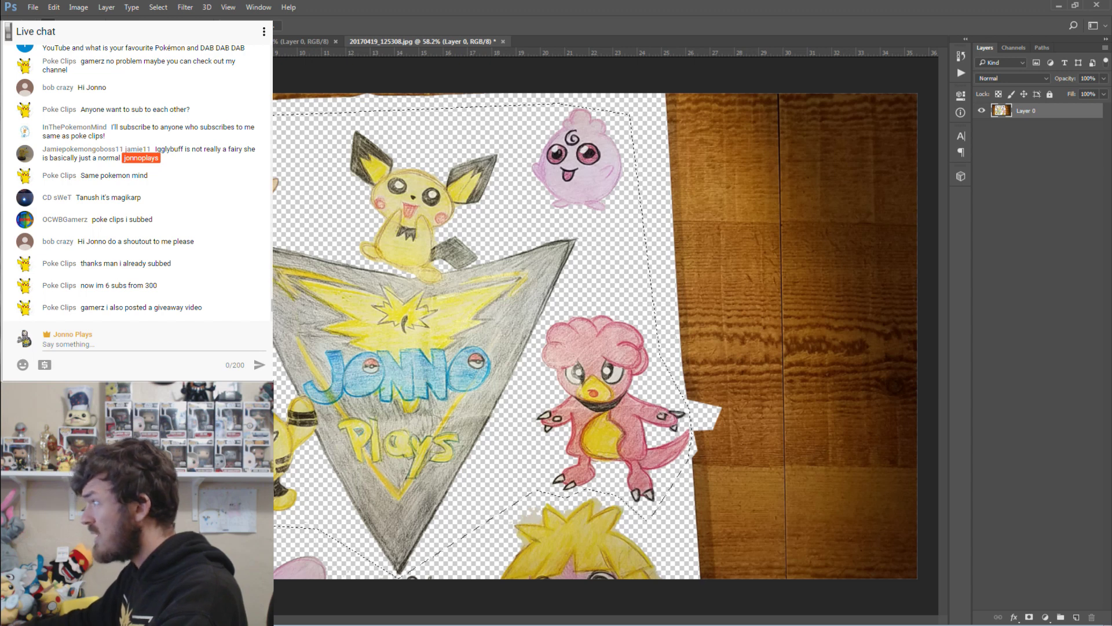
{"action": "left_click", "coordinate": [156, 7]}
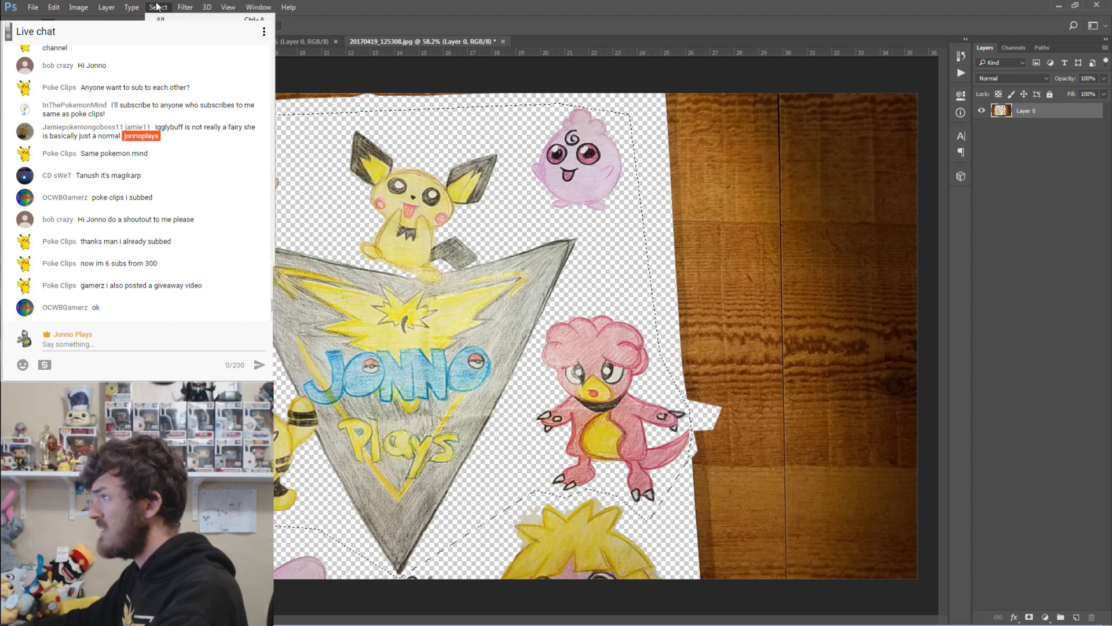
{"action": "left_click", "coordinate": [174, 58]}
{"action": "key", "text": "Delete"}
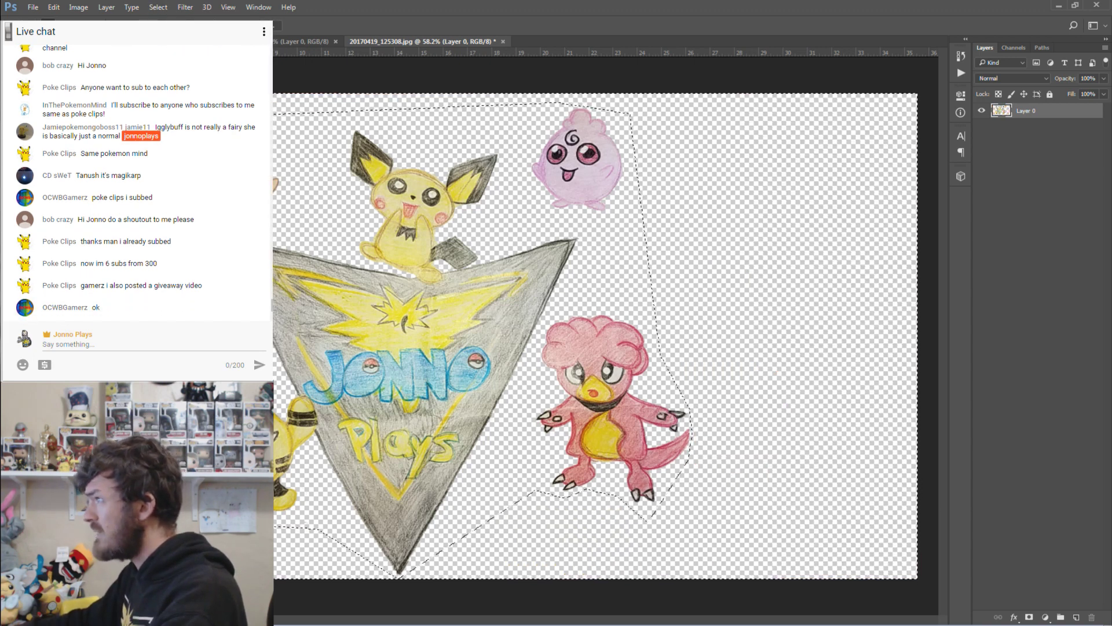
{"action": "key", "text": "m"}
{"action": "key", "text": "ctrl+d"}
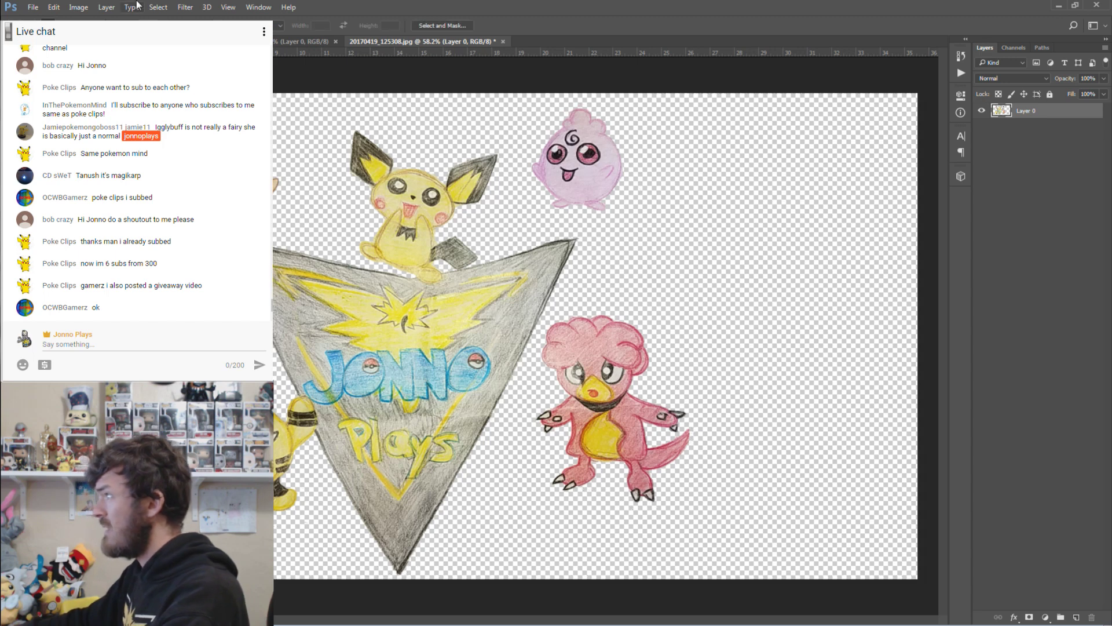
Save the collage as logo-babies.psd inside the Channel Fan Art folder.
{"action": "left_click", "coordinate": [37, 7]}
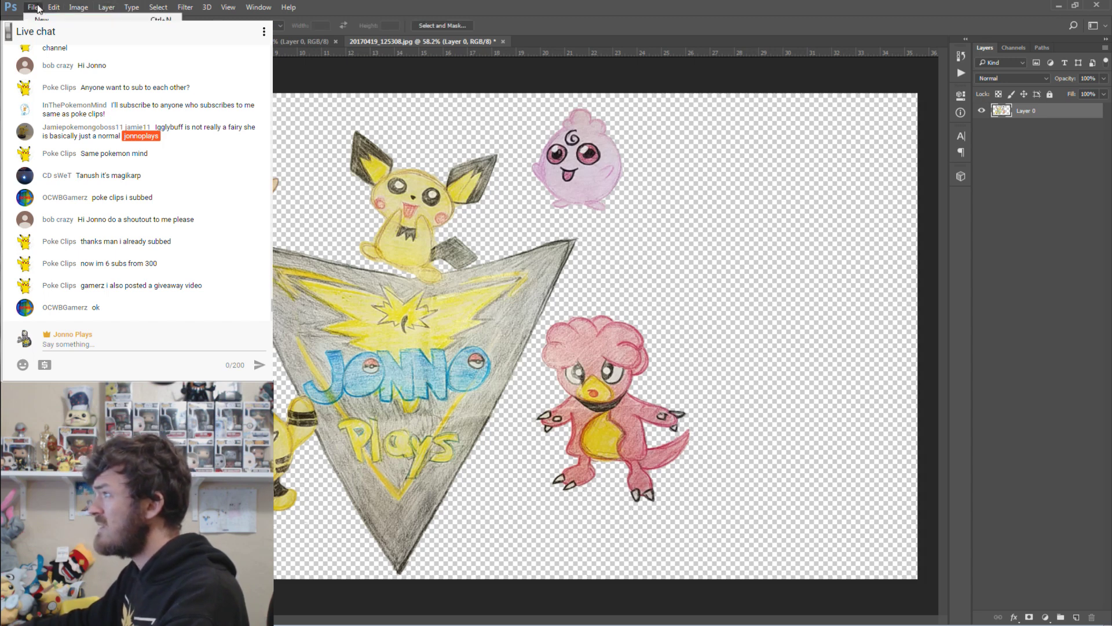
{"action": "key", "text": "ctrl+shift+s"}
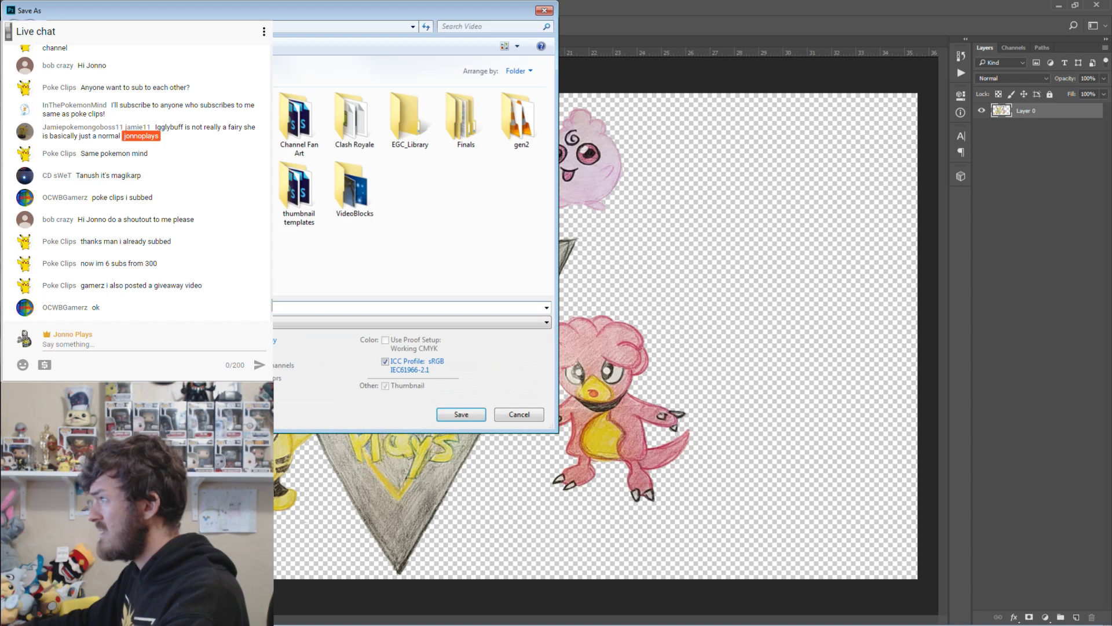
{"action": "double_click", "coordinate": [299, 118]}
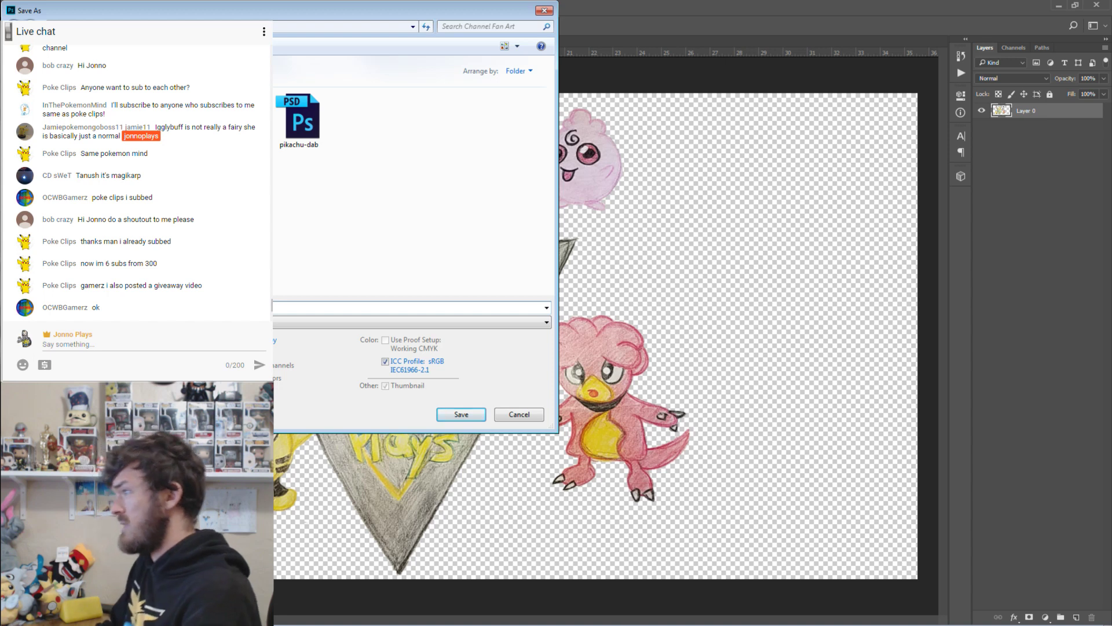
{"action": "key", "text": "Escape"}
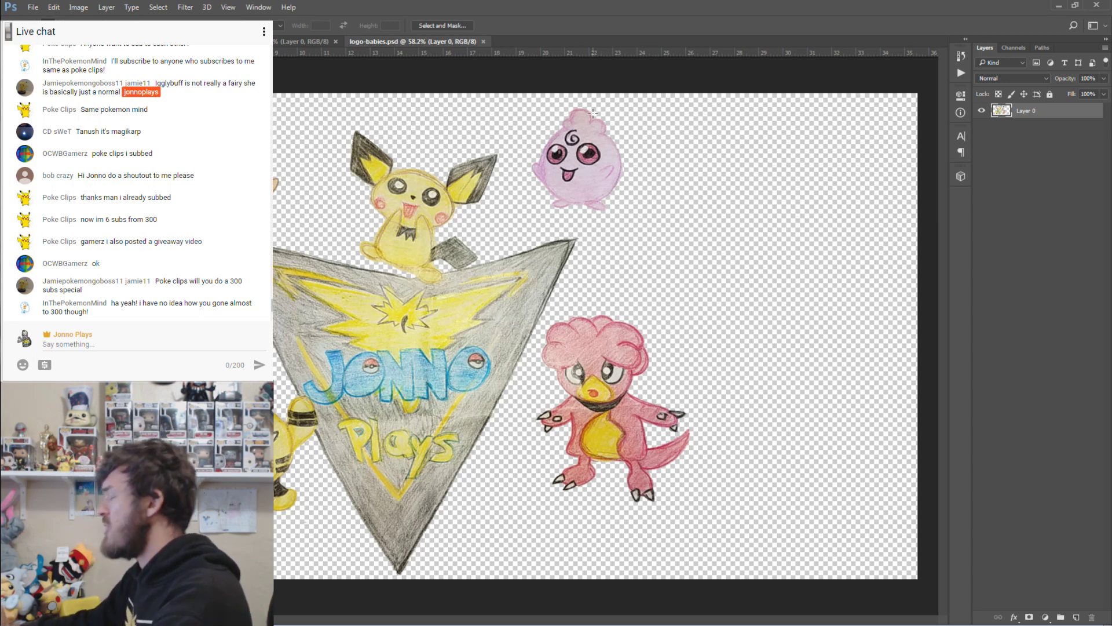
Cycle through the Sudowoodo and Pikachu drawings and return to logo-babies.
{"action": "left_click", "coordinate": [298, 41]}
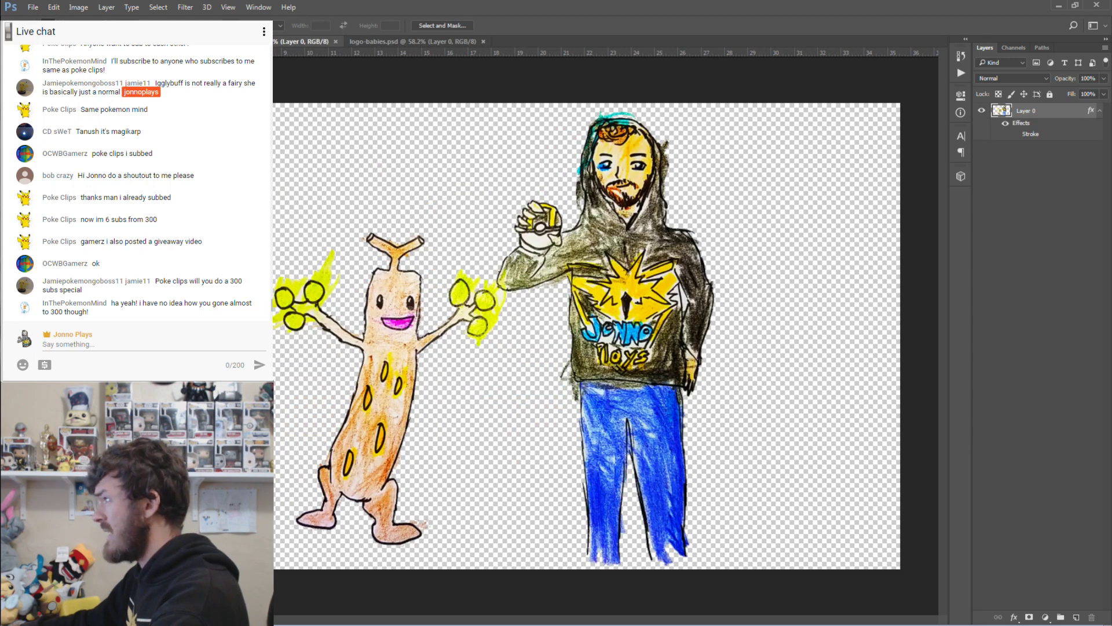
{"action": "key", "text": "ctrl+Tab"}
{"action": "left_click", "coordinate": [378, 44]}
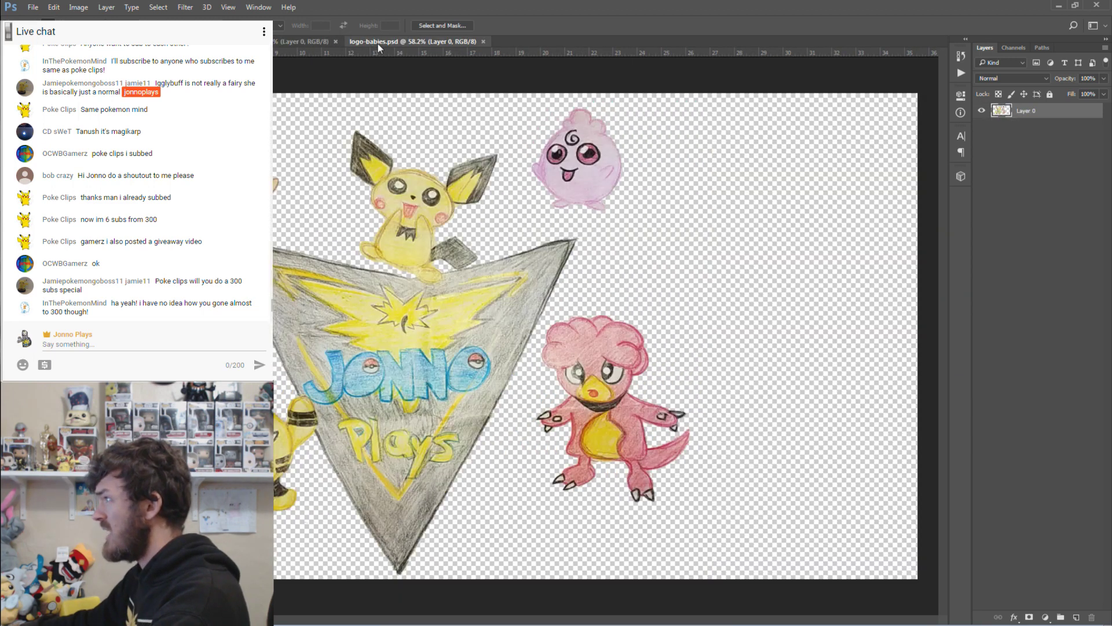
Preview and cancel Brightness/Contrast and Levels, then open Vibrance at +100.
{"action": "left_click", "coordinate": [78, 7]}
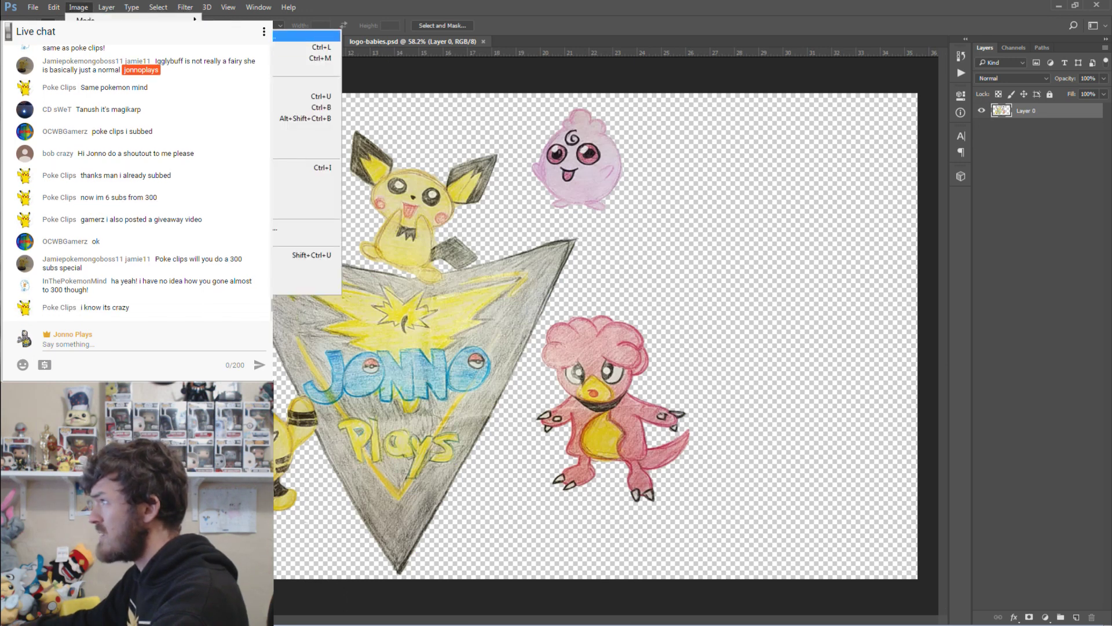
{"action": "left_click", "coordinate": [232, 36]}
{"action": "left_click", "coordinate": [838, 288]}
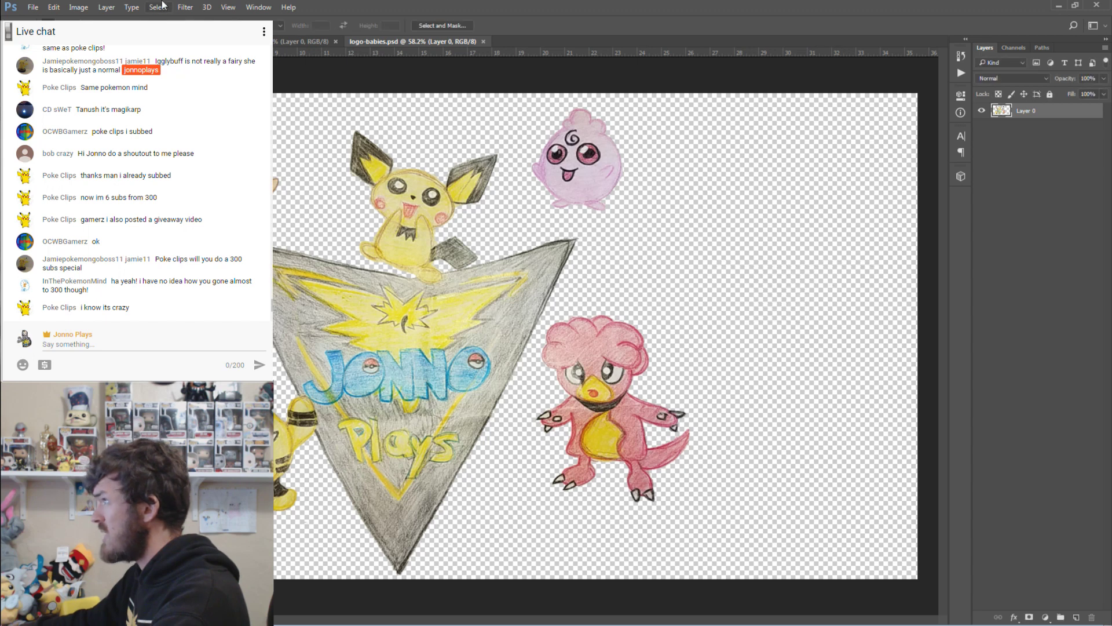
{"action": "left_click", "coordinate": [79, 7]}
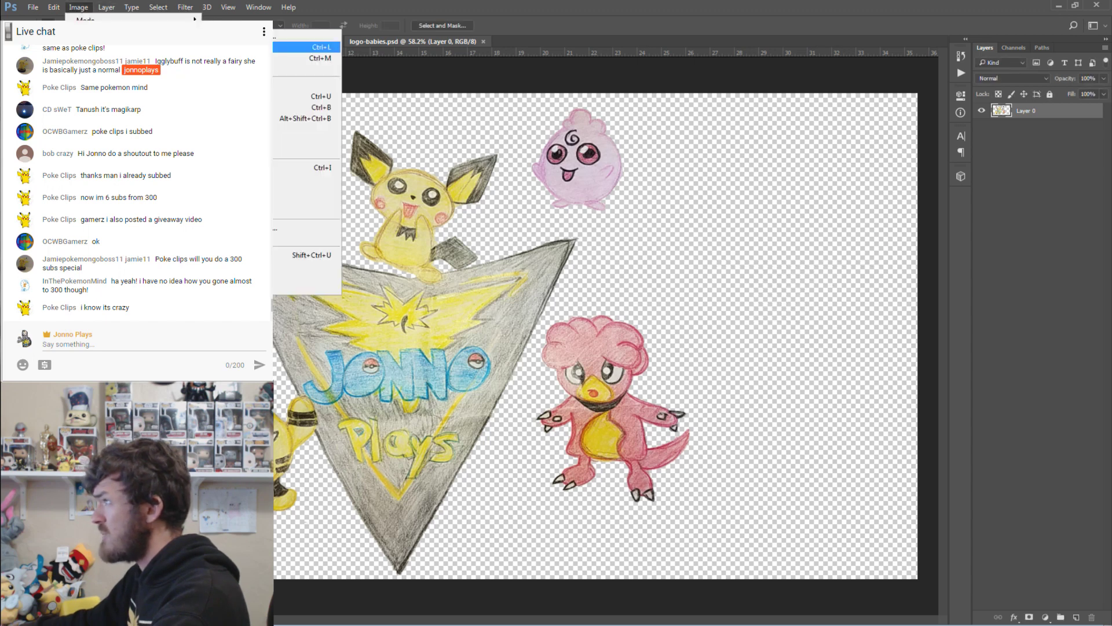
{"action": "left_click", "coordinate": [304, 47]}
{"action": "left_click", "coordinate": [747, 202]}
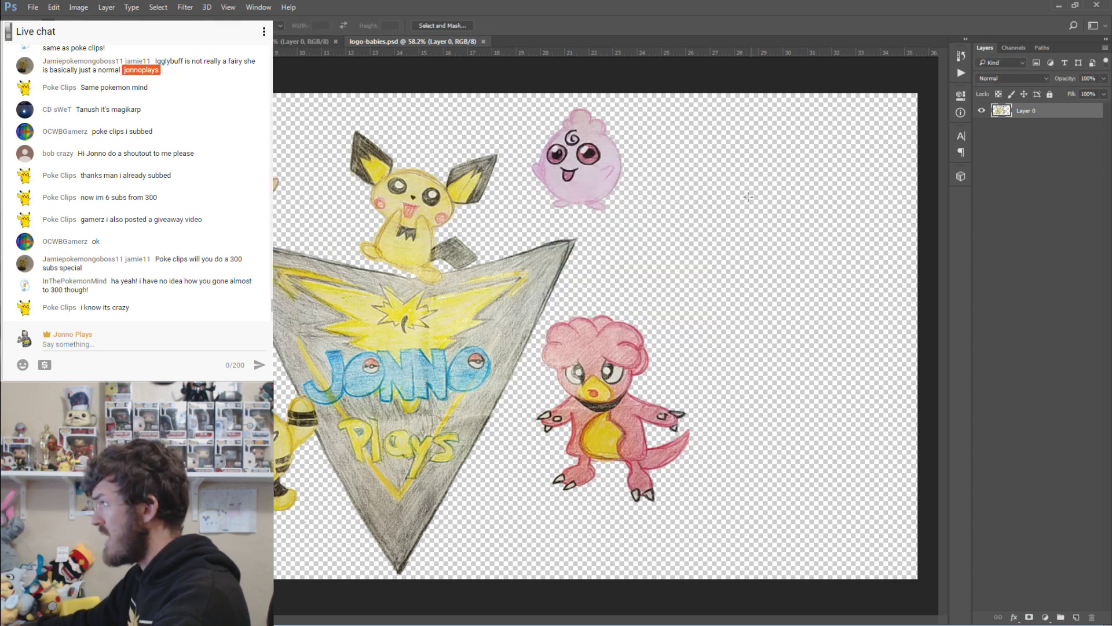
{"action": "left_click", "coordinate": [78, 7]}
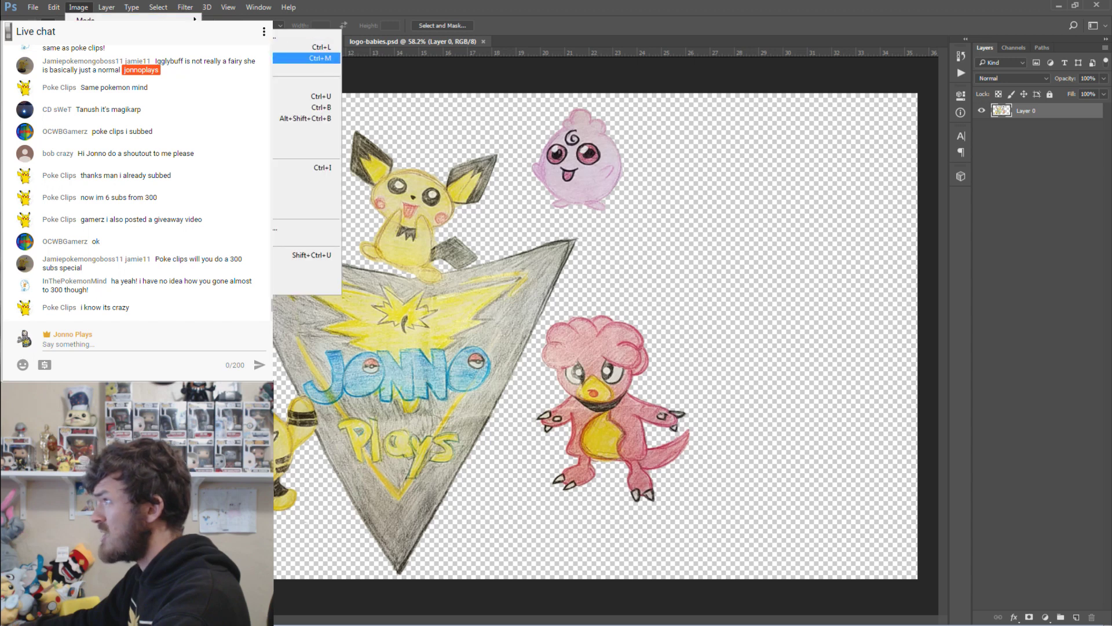
{"action": "left_click", "coordinate": [301, 85]}
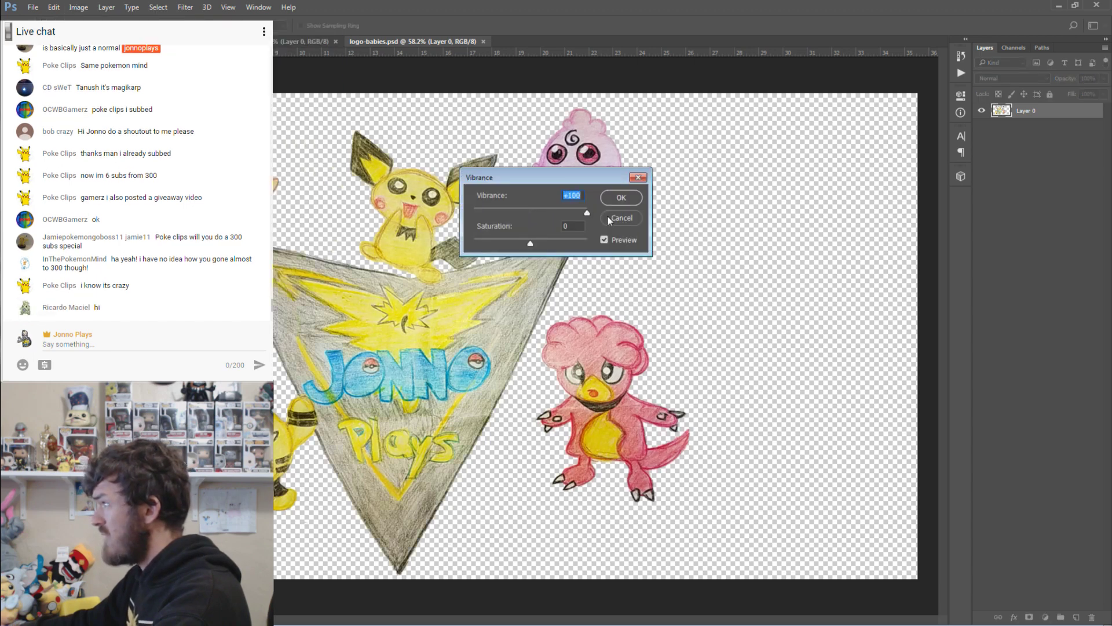
Lower Vibrance from +100 to +54 with Saturation at +24.
{"action": "left_click_drag", "start_coordinate": [586, 215], "coordinate": [562, 216]}
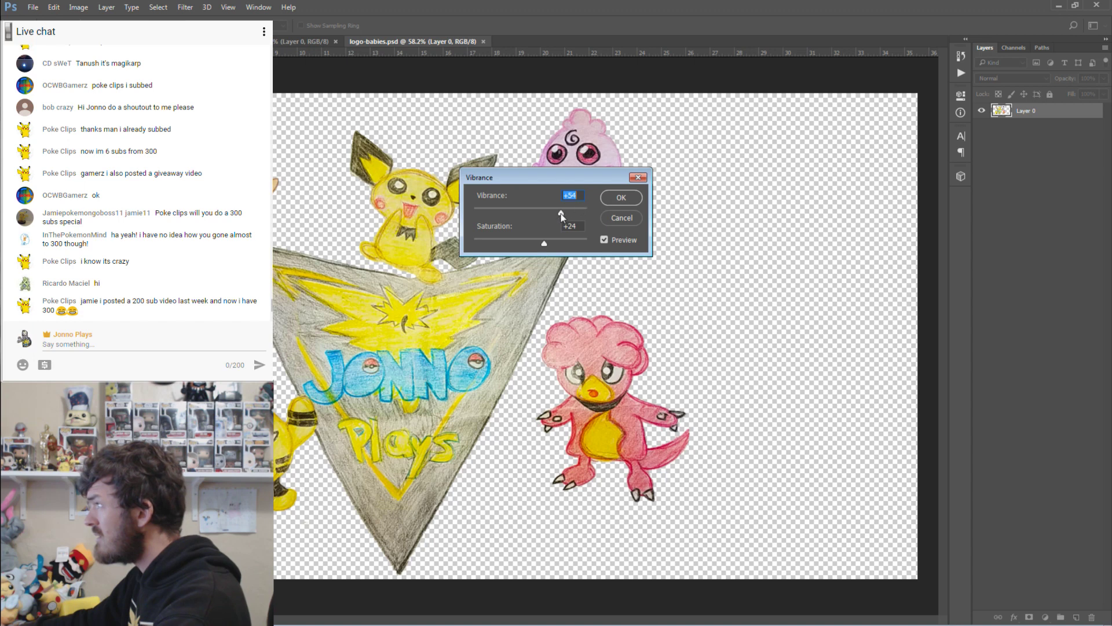
{"action": "left_click_drag", "start_coordinate": [561, 213], "coordinate": [541, 246]}
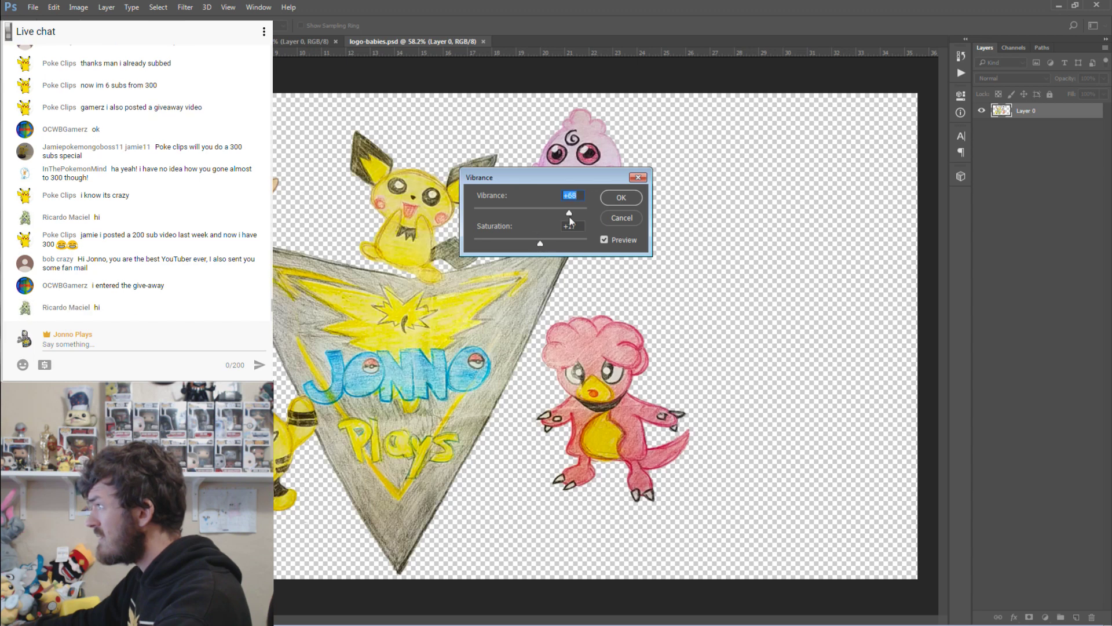
Apply the Vibrance adjustment, then apply a slight Brightness/Contrast brightness increase.
{"action": "left_click", "coordinate": [621, 198]}
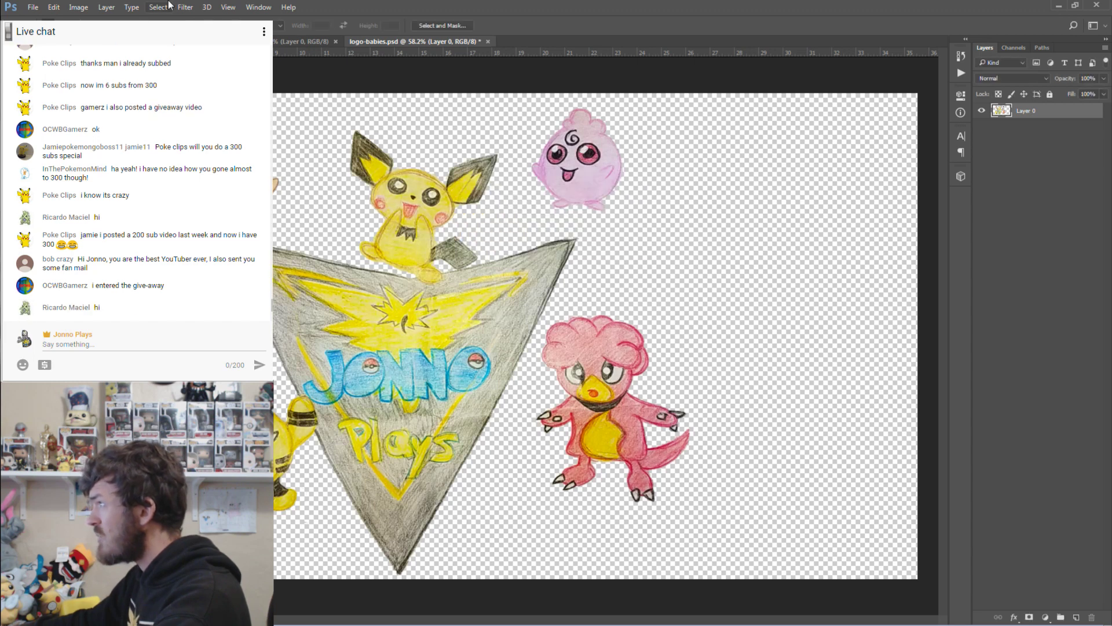
{"action": "left_click", "coordinate": [79, 7]}
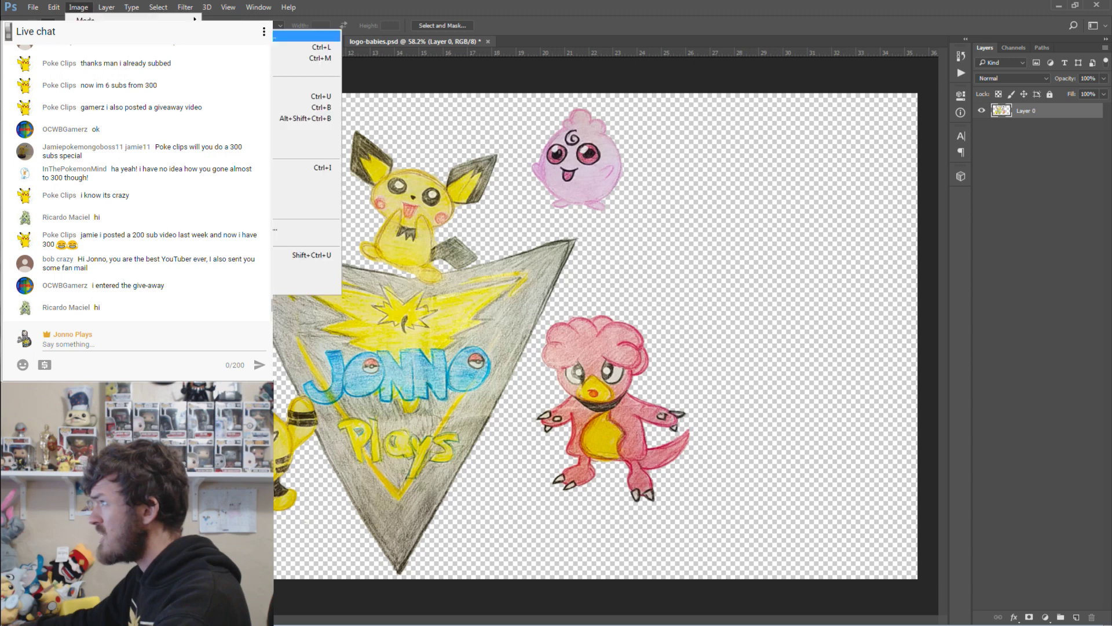
{"action": "left_click", "coordinate": [243, 36]}
{"action": "mouse_move", "coordinate": [753, 275]}
{"action": "left_mouse_down"}
{"action": "mouse_move", "coordinate": [770, 278]}
{"action": "mouse_move", "coordinate": [756, 276]}
{"action": "mouse_move", "coordinate": [760, 302]}
{"action": "mouse_move", "coordinate": [771, 300]}
{"action": "mouse_move", "coordinate": [746, 307]}
{"action": "mouse_move", "coordinate": [859, 305]}
{"action": "mouse_move", "coordinate": [753, 302]}
{"action": "mouse_move", "coordinate": [753, 281]}
{"action": "left_mouse_up"}
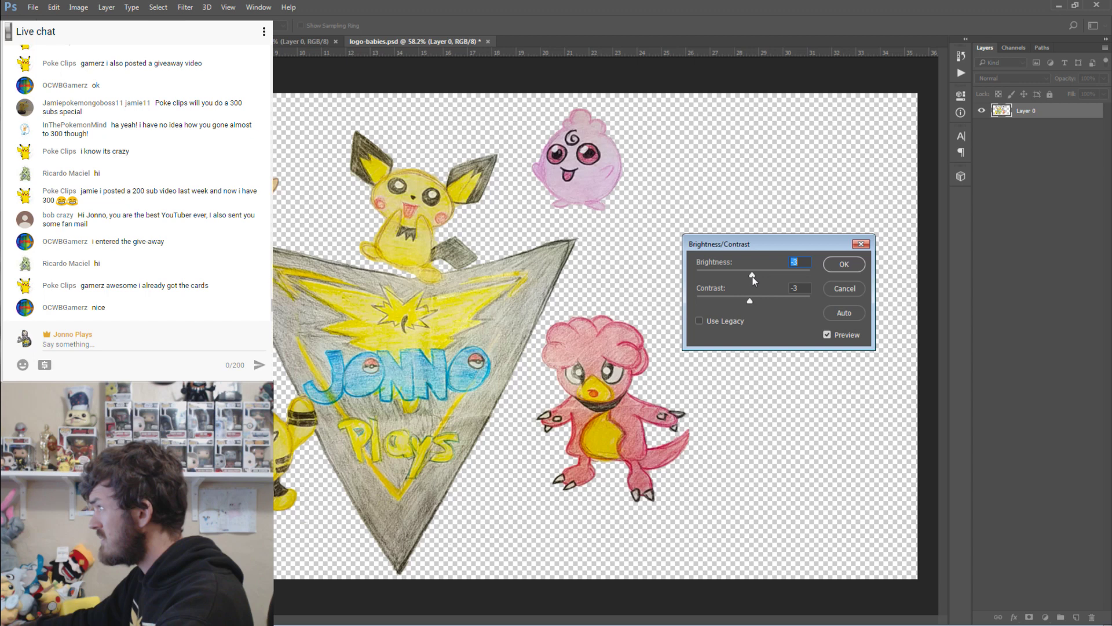
{"action": "left_click", "coordinate": [853, 269]}
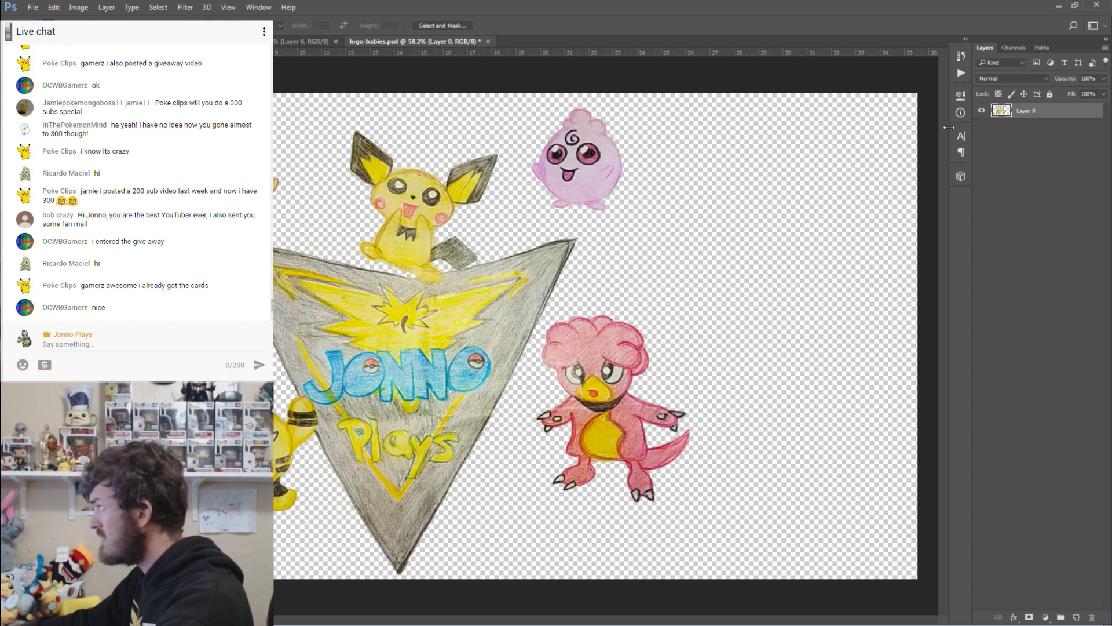
Compare earlier History states, ending back on the Brightness/Contrast state.
{"action": "left_click", "coordinate": [962, 57]}
{"action": "left_click", "coordinate": [880, 184]}
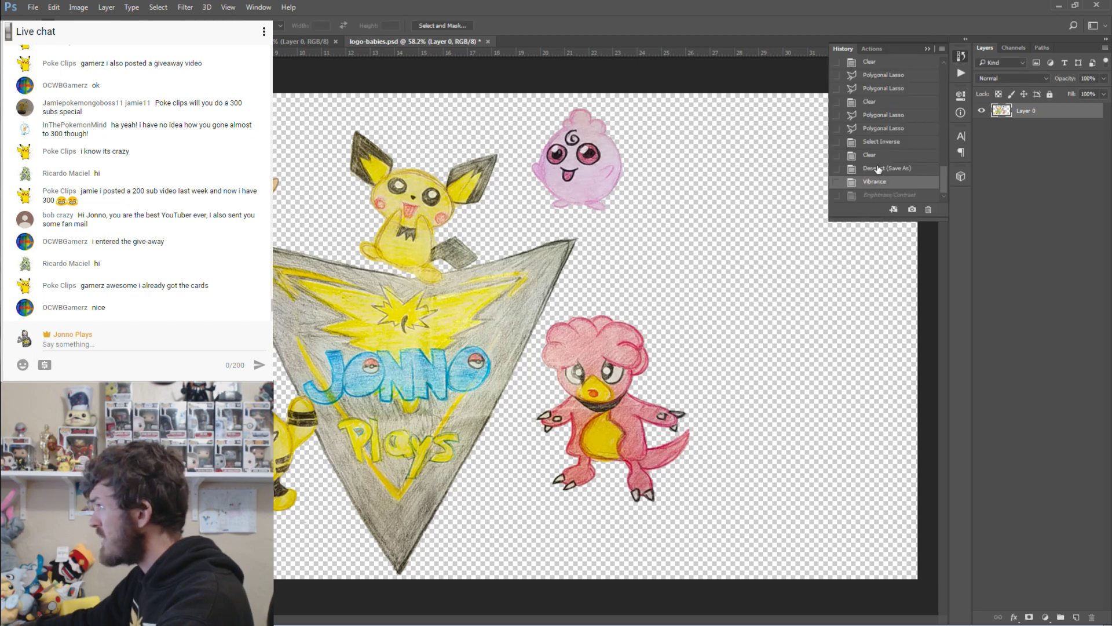
{"action": "left_click", "coordinate": [878, 169]}
{"action": "left_click", "coordinate": [877, 185]}
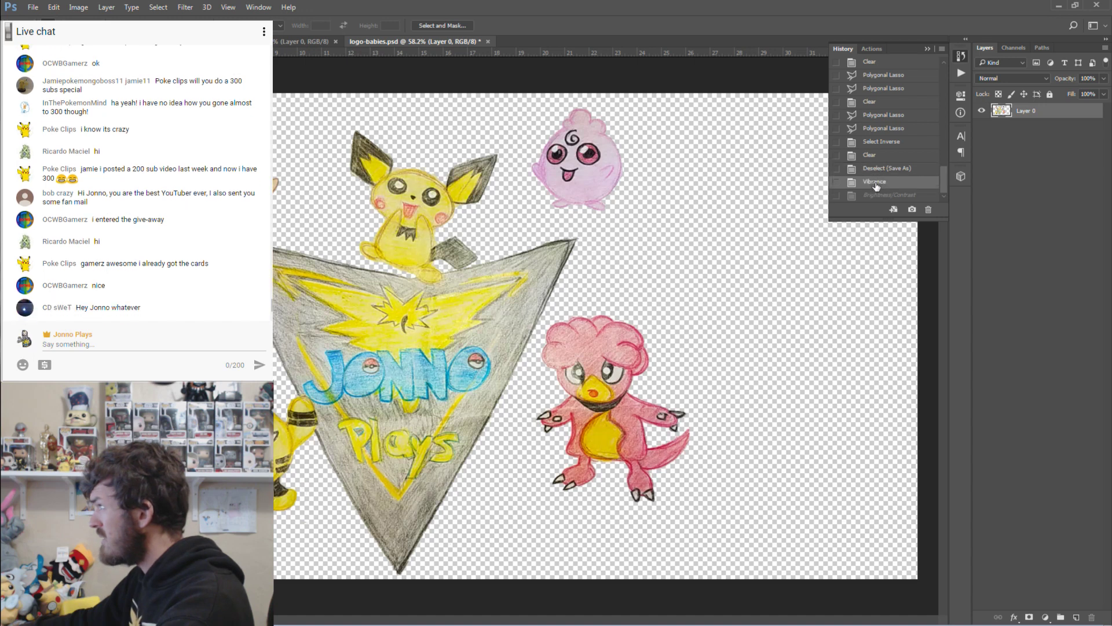
{"action": "left_click", "coordinate": [876, 196]}
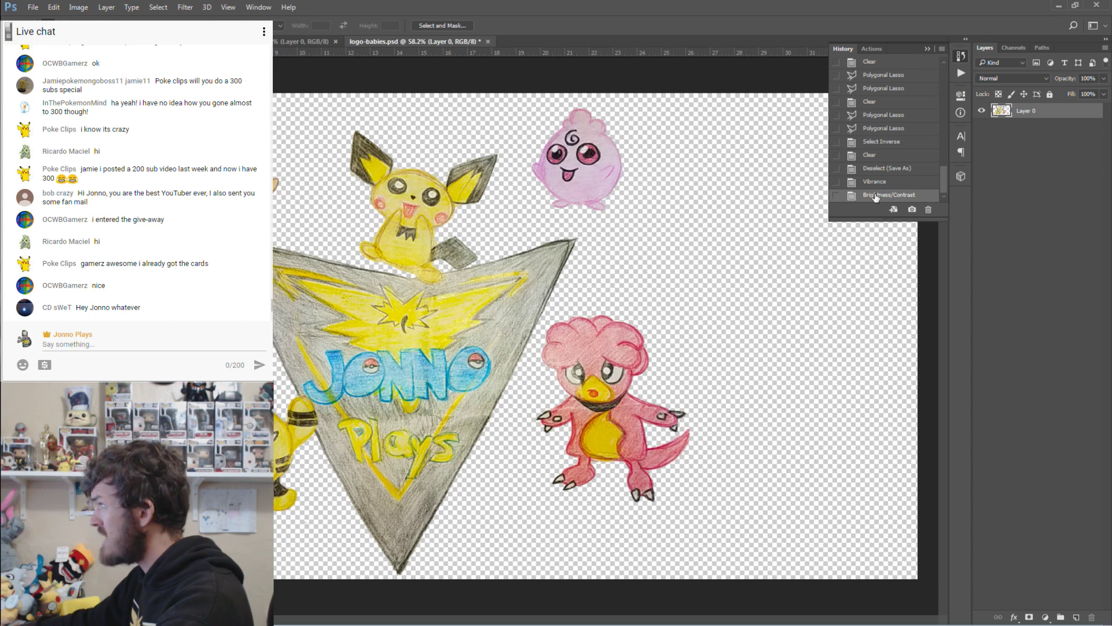
Cycle through the other open drawings and return to logo-babies.
{"action": "key", "text": "ctrl+Tab"}
{"action": "key", "text": "ctrl+Tab"}
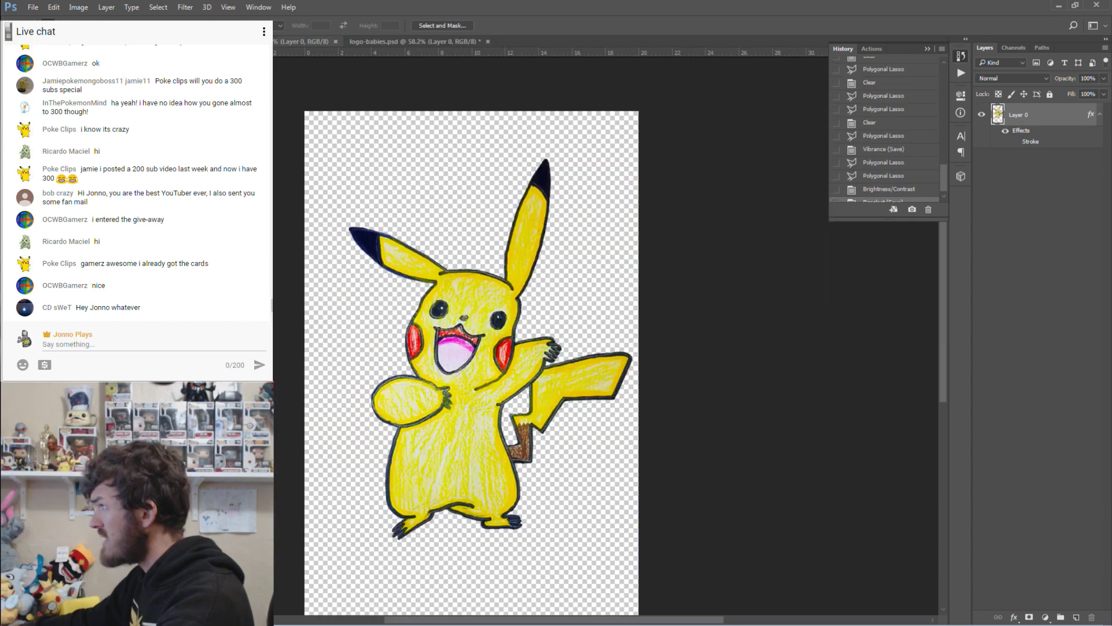
{"action": "key", "text": "ctrl+Tab"}
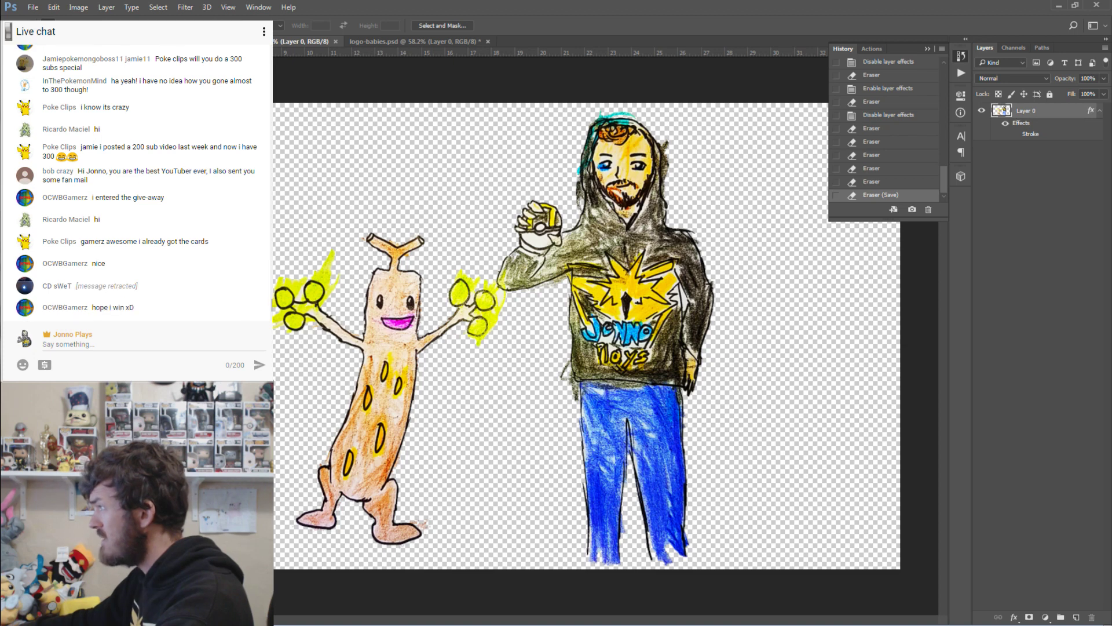
{"action": "left_click", "coordinate": [378, 39]}
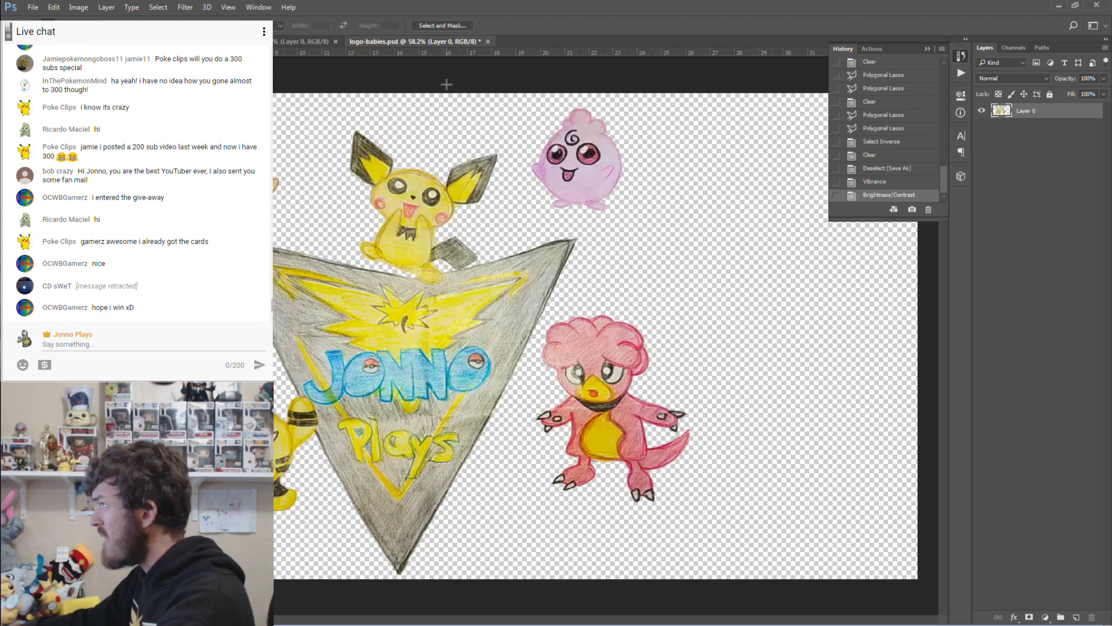
{"action": "left_click", "coordinate": [115, 7]}
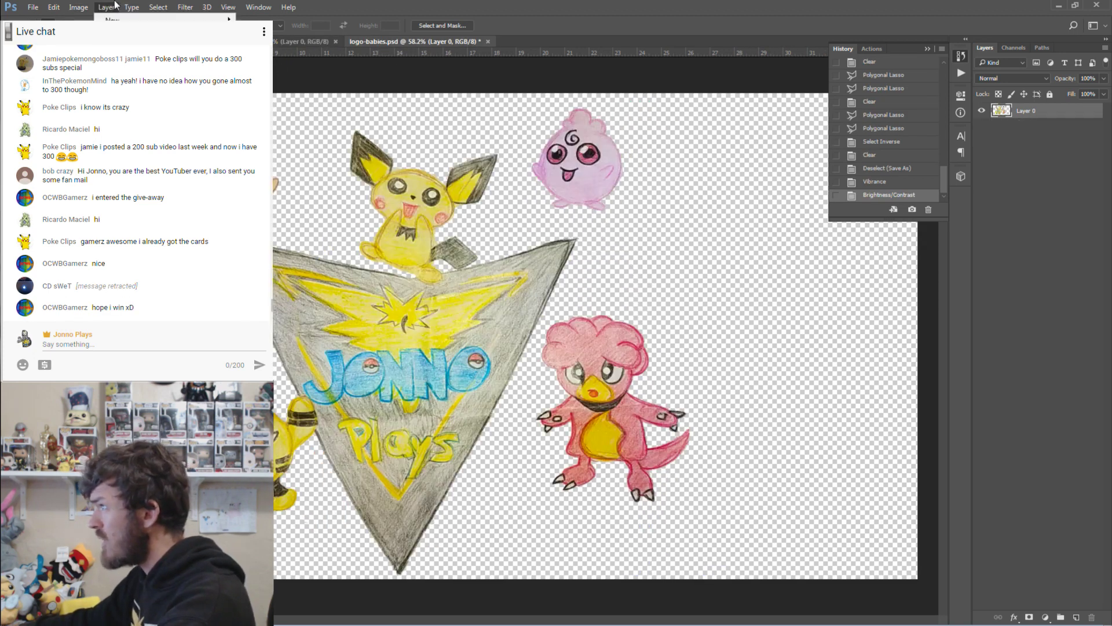
Apply Hue/Saturation lowering Yellows saturation to -2.
{"action": "left_click", "coordinate": [79, 7]}
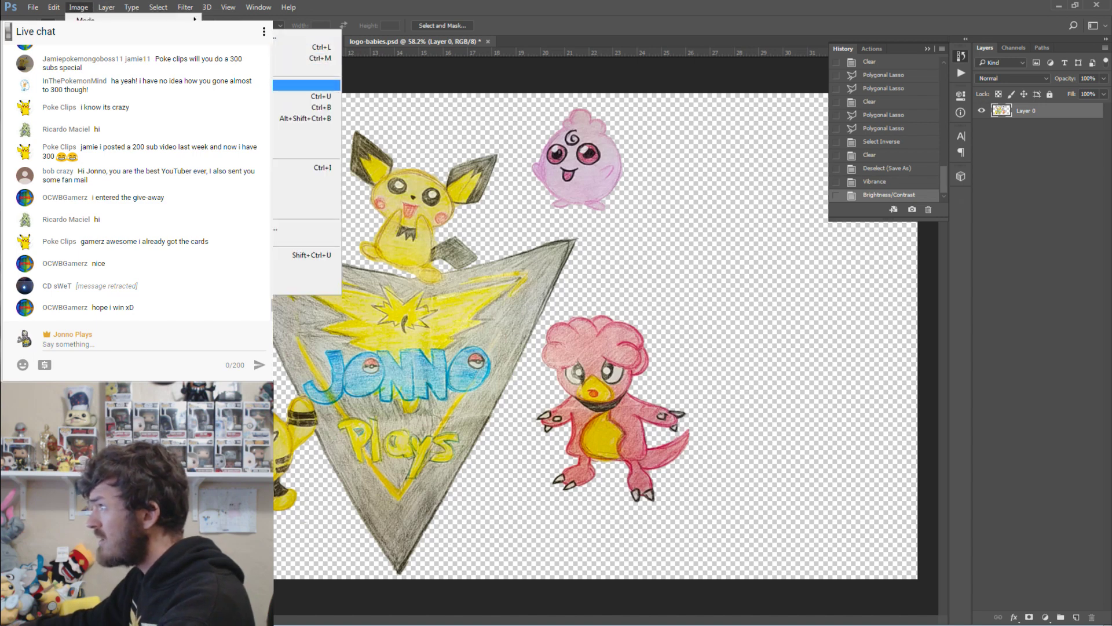
{"action": "left_click", "coordinate": [244, 96]}
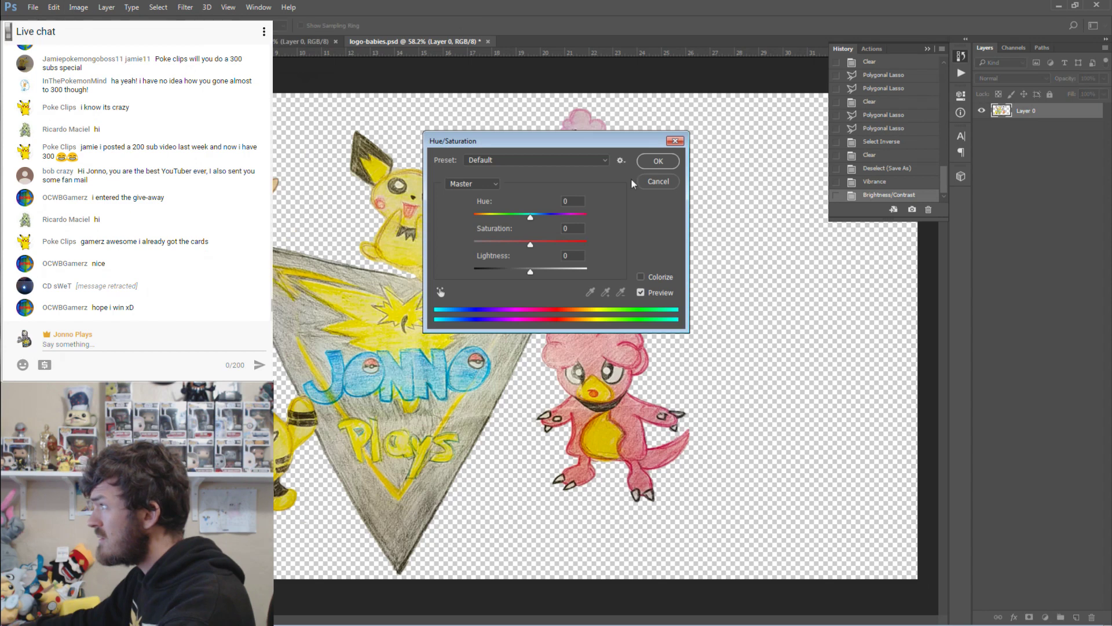
{"action": "left_click", "coordinate": [474, 183]}
{"action": "left_click", "coordinate": [480, 214]}
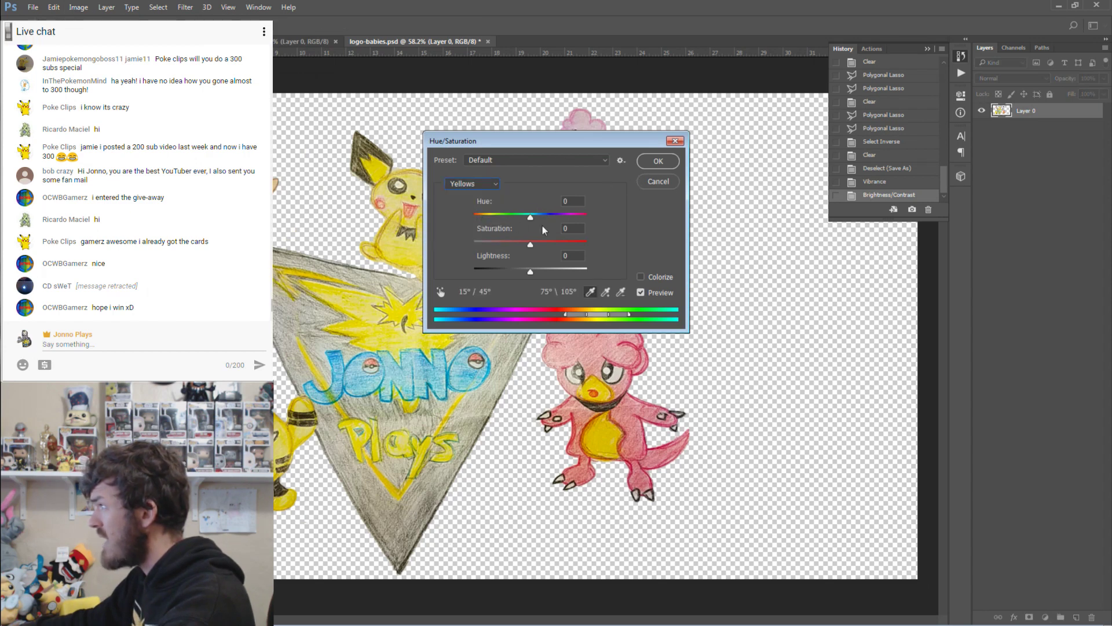
{"action": "mouse_move", "coordinate": [534, 244]}
{"action": "left_mouse_down"}
{"action": "mouse_move", "coordinate": [507, 244]}
{"action": "mouse_move", "coordinate": [527, 246]}
{"action": "left_mouse_up"}
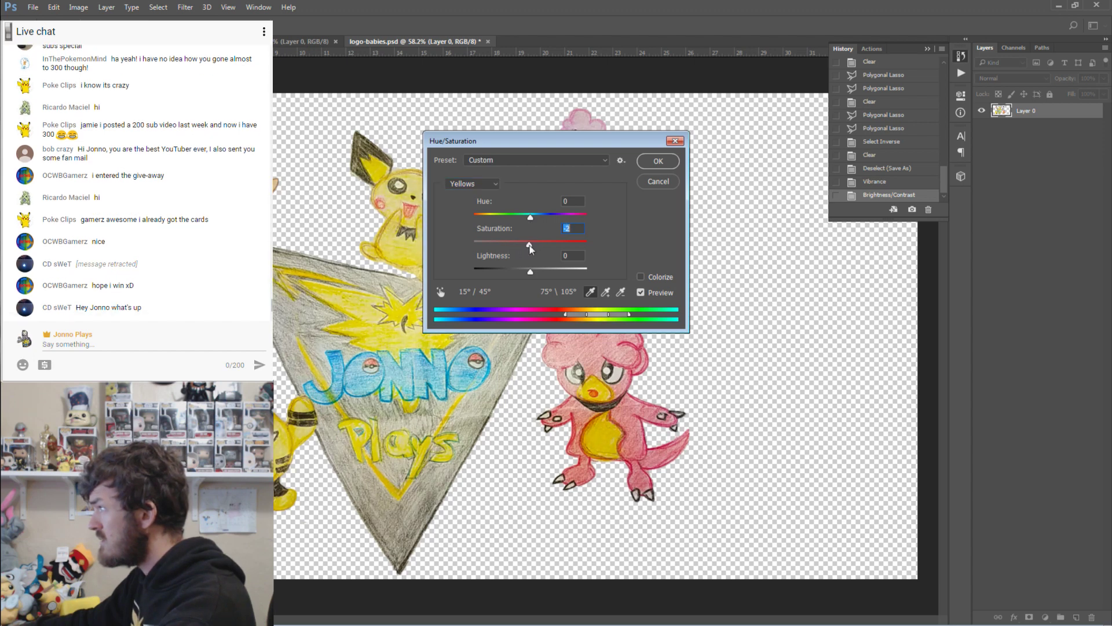
{"action": "left_click", "coordinate": [489, 184]}
{"action": "left_click", "coordinate": [491, 186]}
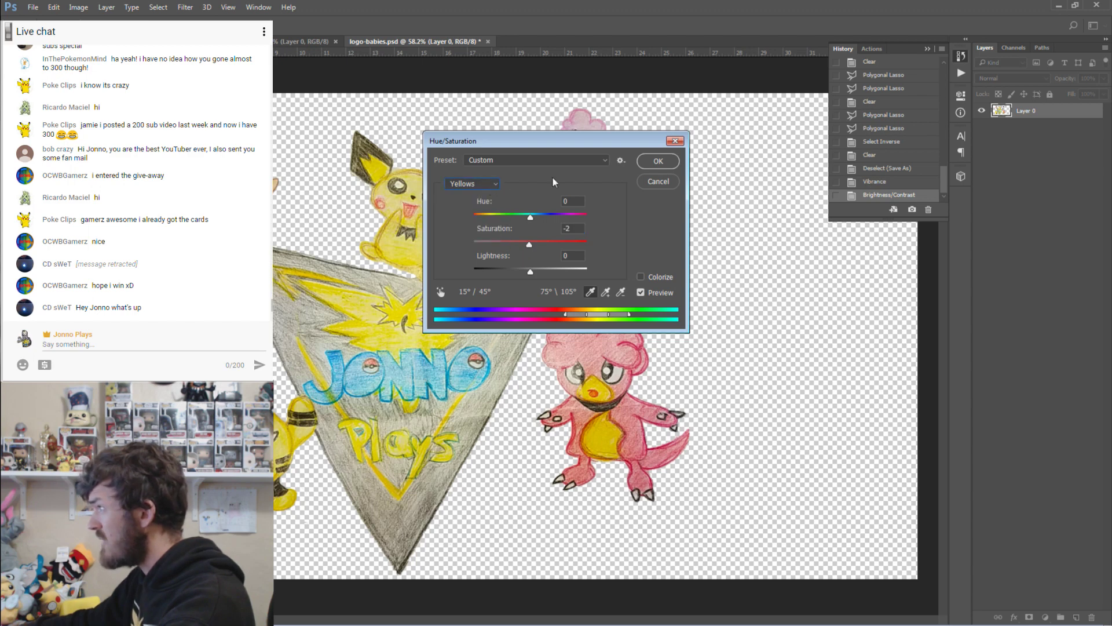
{"action": "left_click", "coordinate": [659, 162]}
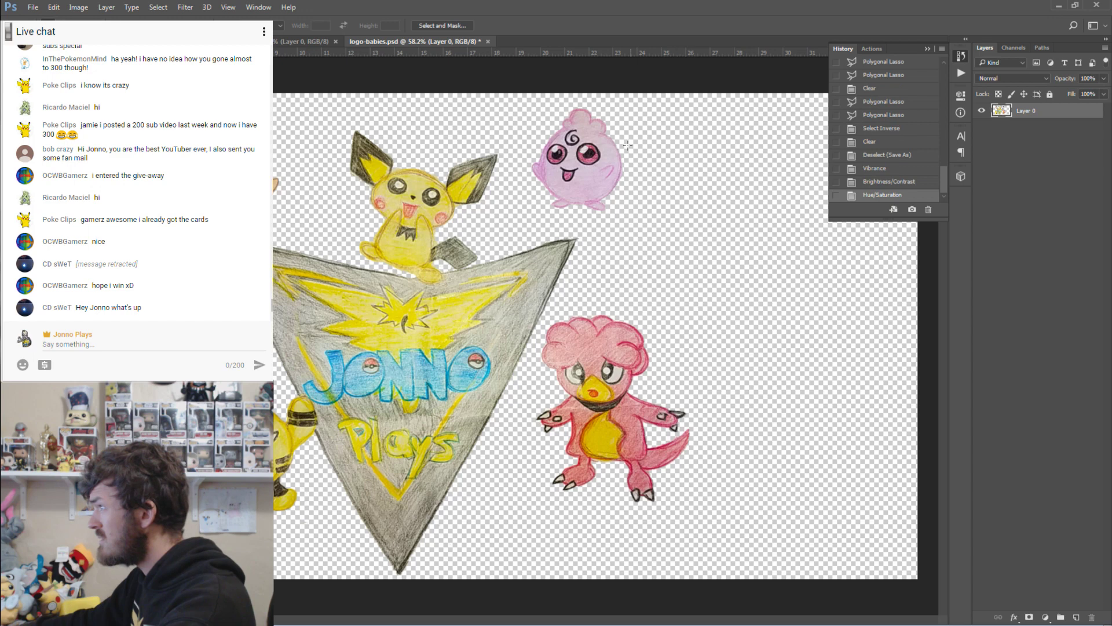
Apply another Brightness/Contrast adjustment to the drawing.
{"action": "left_click", "coordinate": [78, 7]}
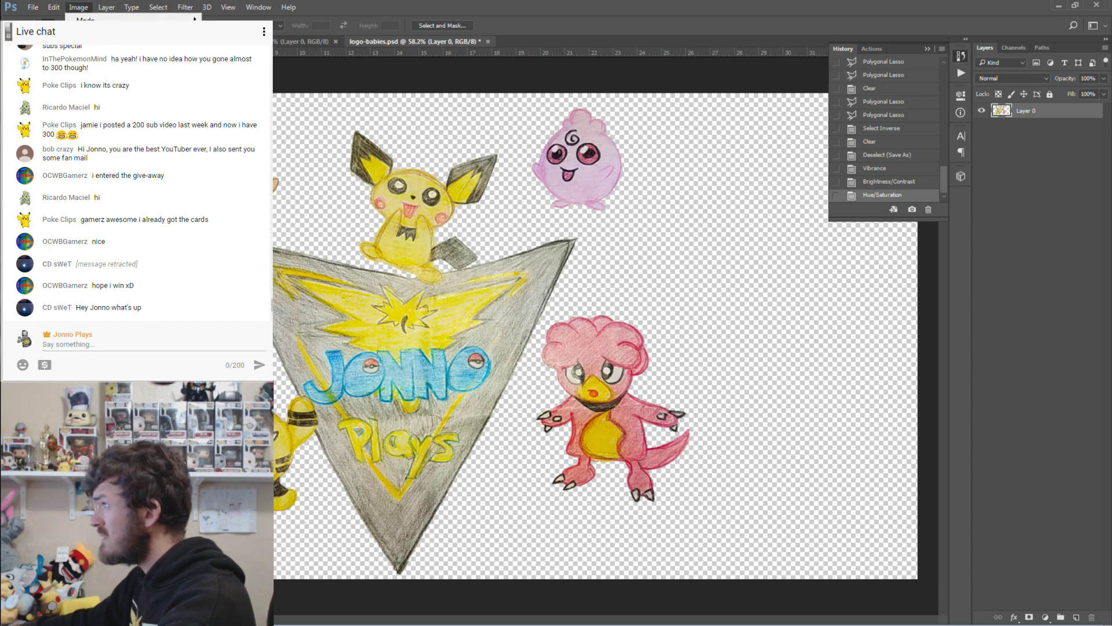
{"action": "left_click", "coordinate": [377, 38]}
{"action": "left_click", "coordinate": [839, 258]}
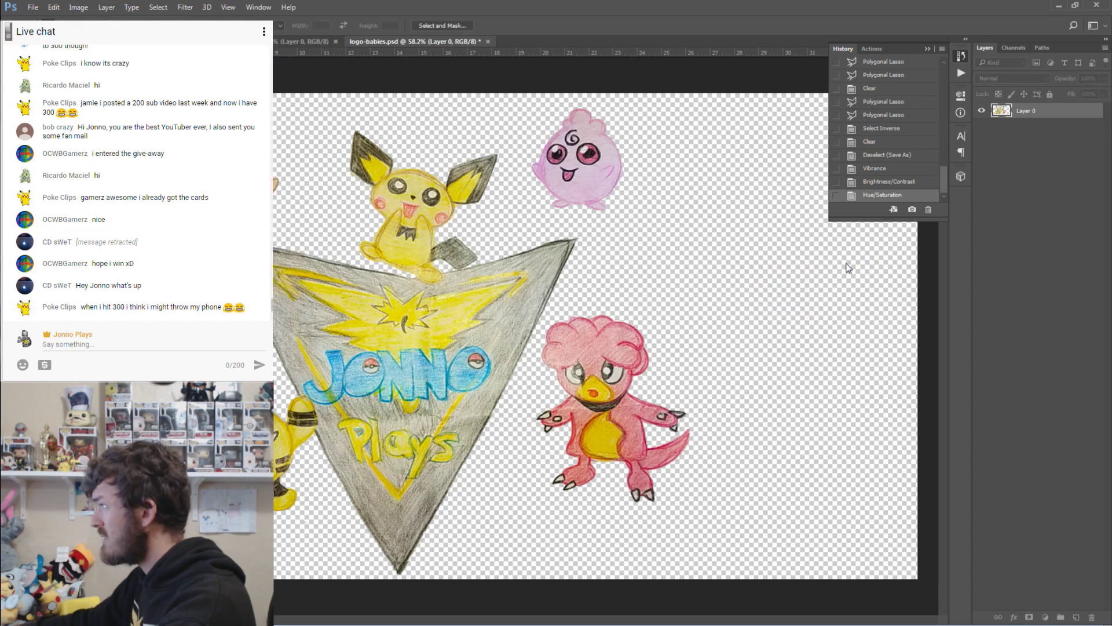
Apply Exposure at +0.42 with a slight negative Offset.
{"action": "left_click", "coordinate": [78, 7]}
{"action": "mouse_move", "coordinate": [99, 33]}
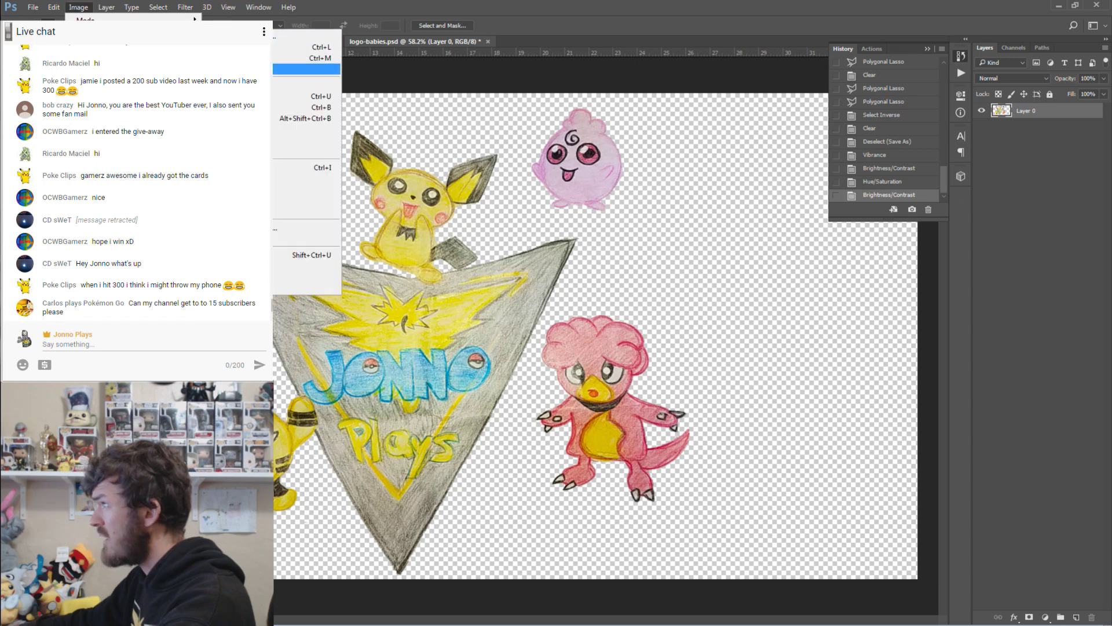
{"action": "left_click", "coordinate": [289, 68]}
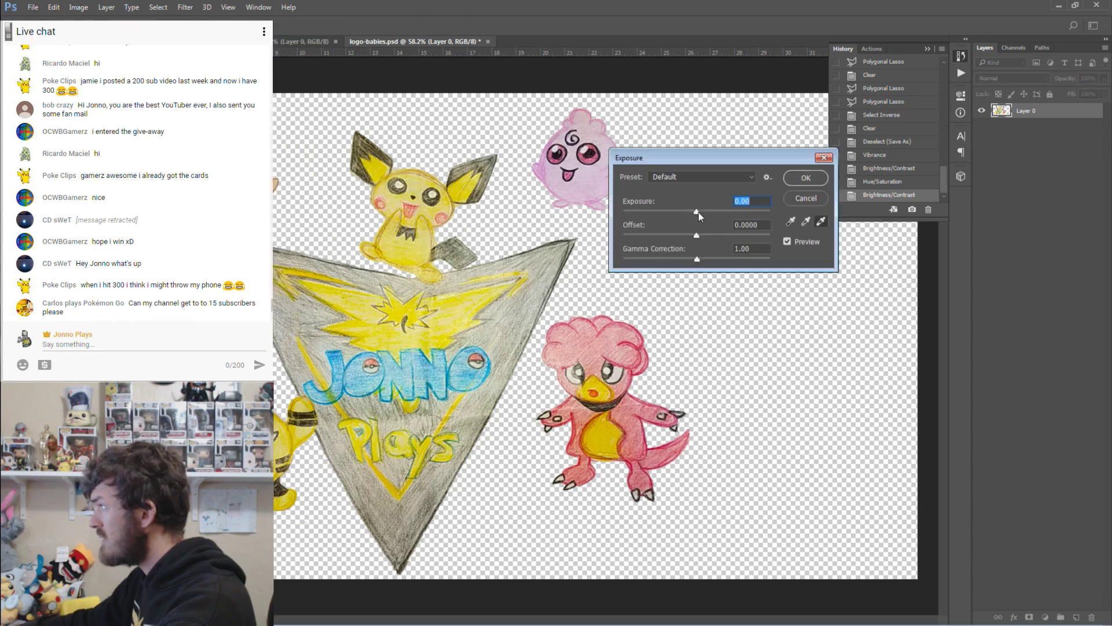
{"action": "left_click_drag", "start_coordinate": [700, 217], "coordinate": [702, 217]}
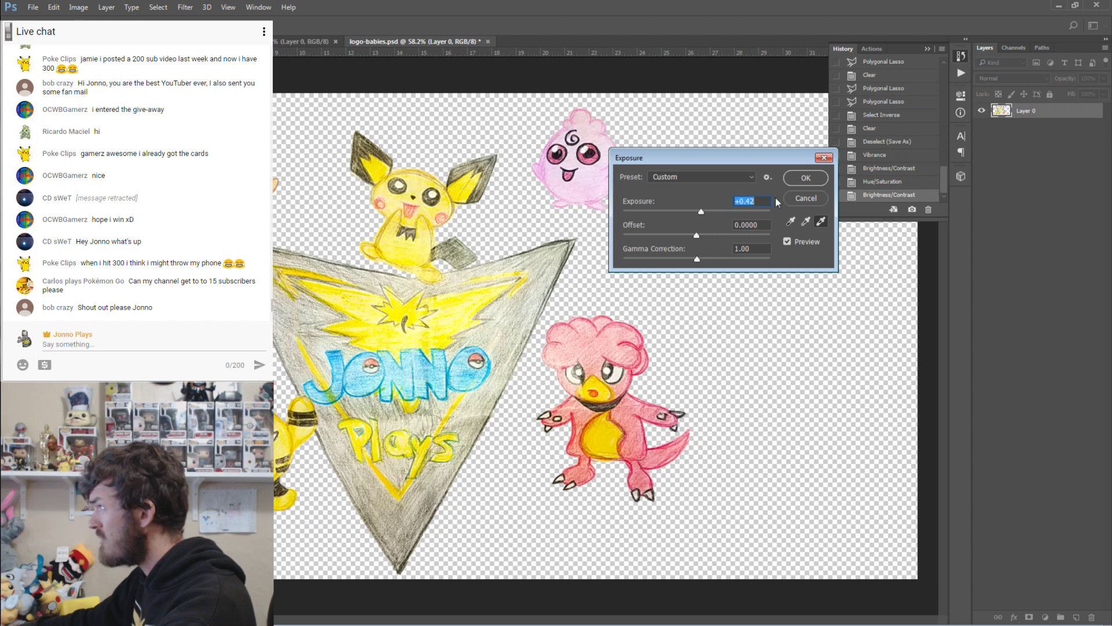
{"action": "mouse_move", "coordinate": [696, 235]}
{"action": "left_mouse_down"}
{"action": "mouse_move", "coordinate": [715, 239]}
{"action": "mouse_move", "coordinate": [662, 239]}
{"action": "mouse_move", "coordinate": [691, 242]}
{"action": "left_mouse_up"}
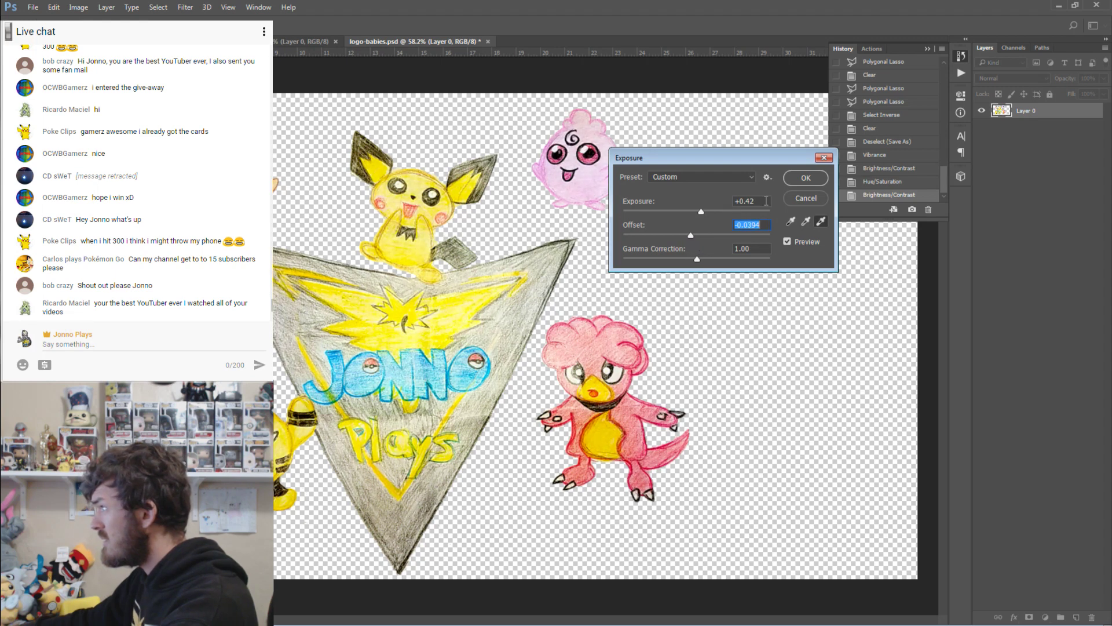
{"action": "left_click", "coordinate": [806, 178]}
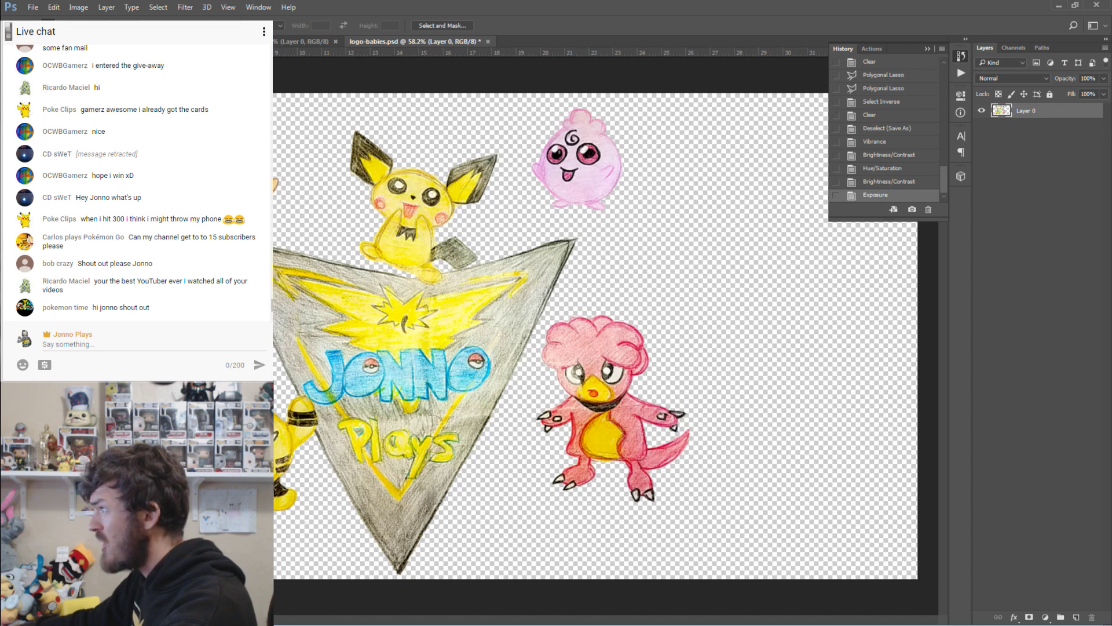
Clear the selection, preview and cancel Brightness/Contrast, and zoom in on Togepi.
{"action": "key", "text": "ctrl+d"}
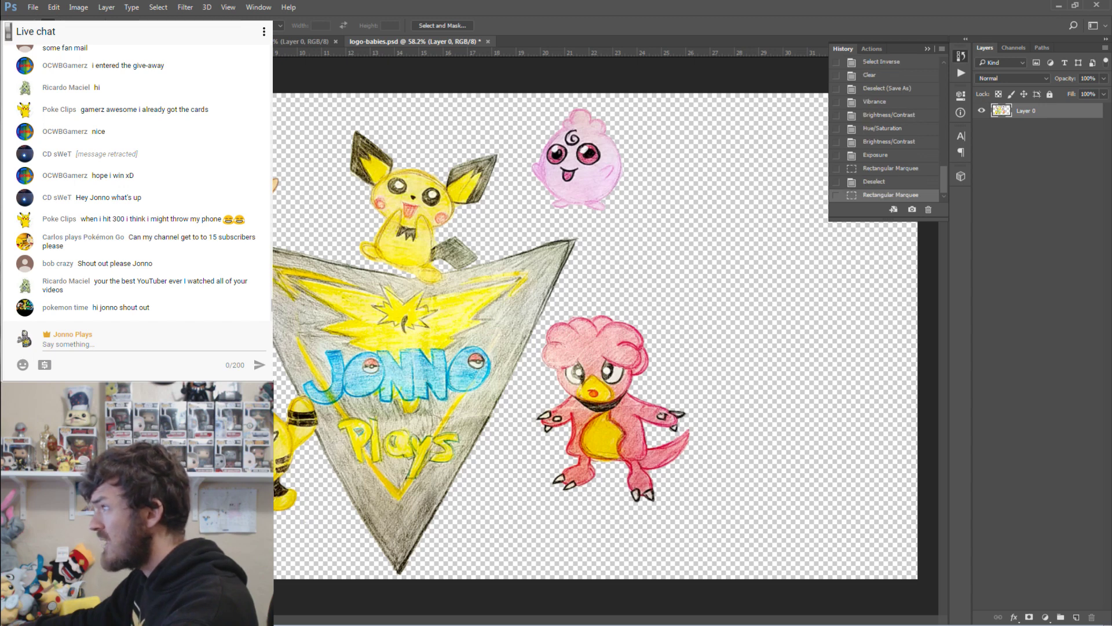
{"action": "left_click", "coordinate": [81, 8]}
{"action": "mouse_move", "coordinate": [86, 32]}
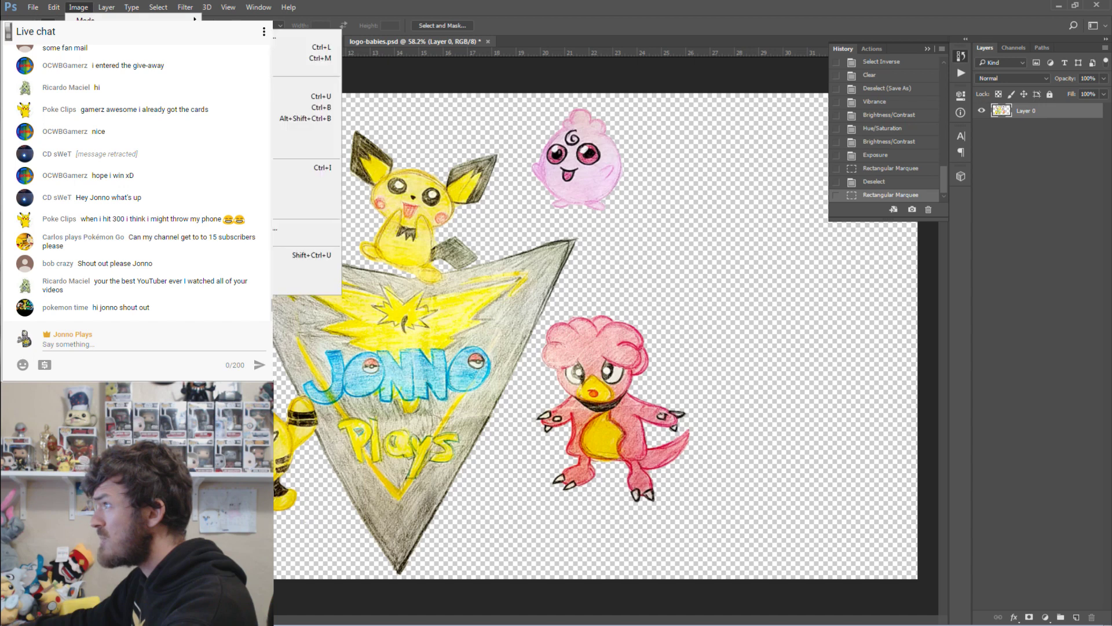
{"action": "left_click", "coordinate": [304, 35]}
{"action": "left_click", "coordinate": [846, 290]}
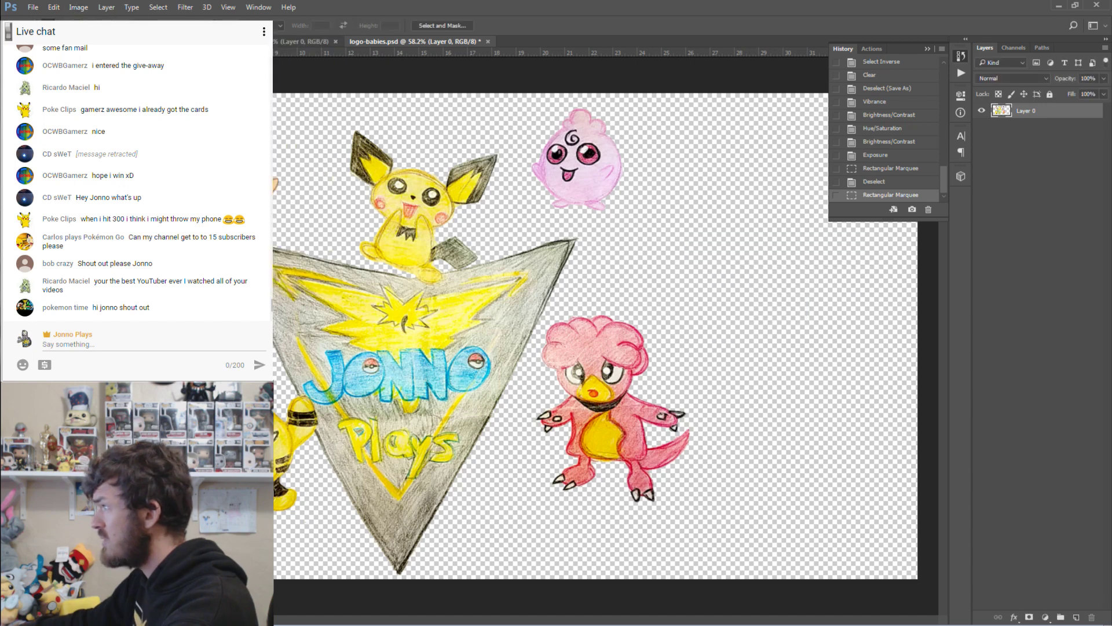
{"action": "key", "text": "z"}
{"action": "left_click_drag", "start_coordinate": [170, 143], "coordinate": [263, 142]}
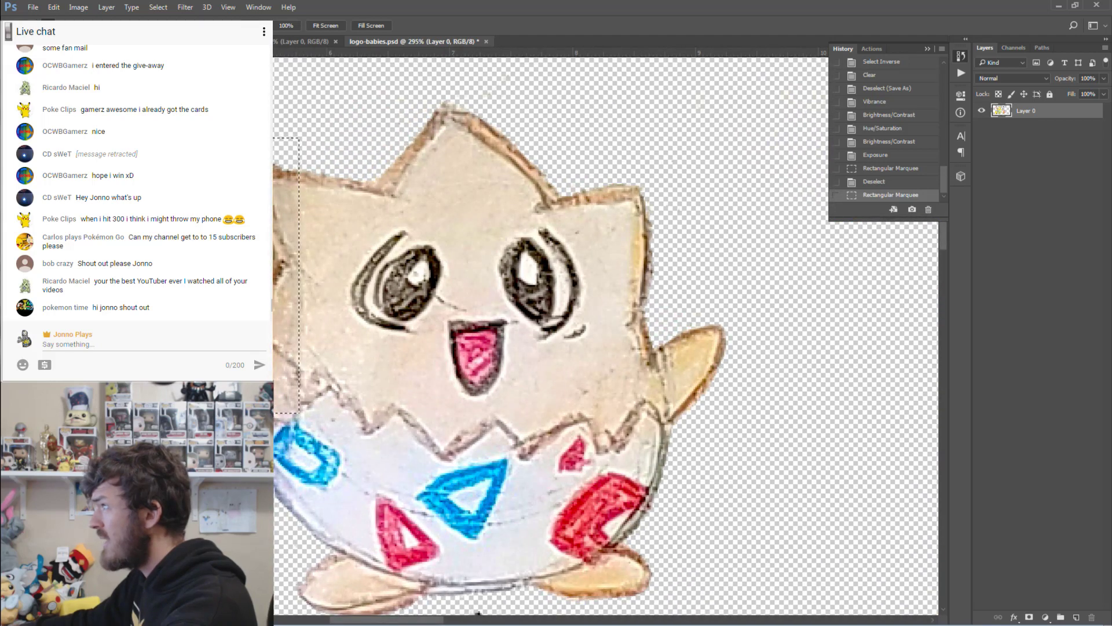
Try raising the Exposure of the selected area, then undo it.
{"action": "left_click", "coordinate": [78, 7]}
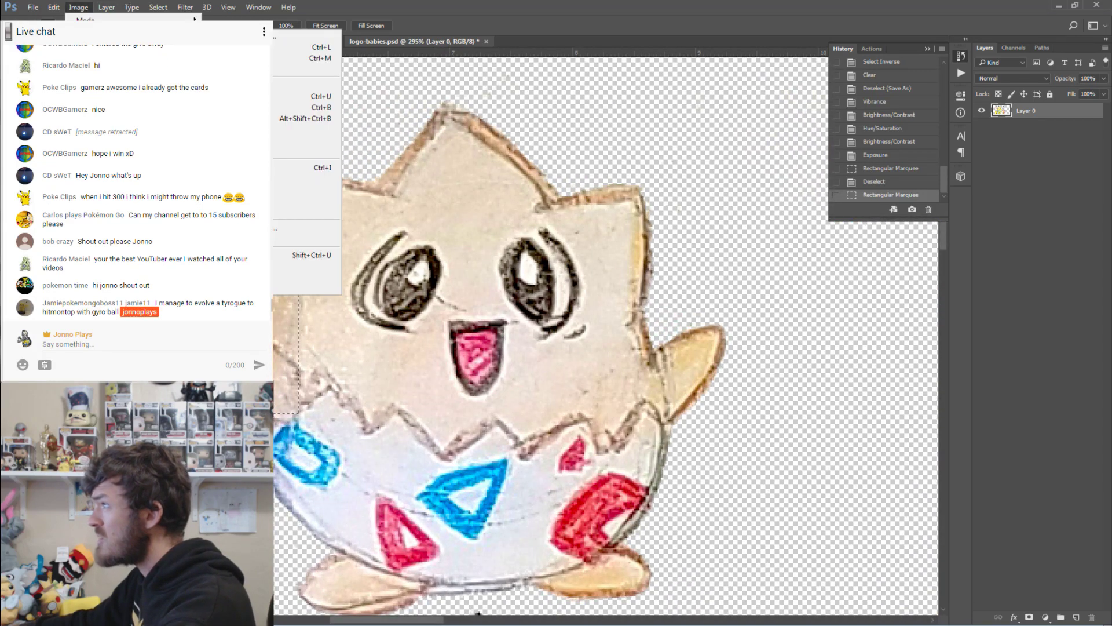
{"action": "left_click", "coordinate": [295, 76]}
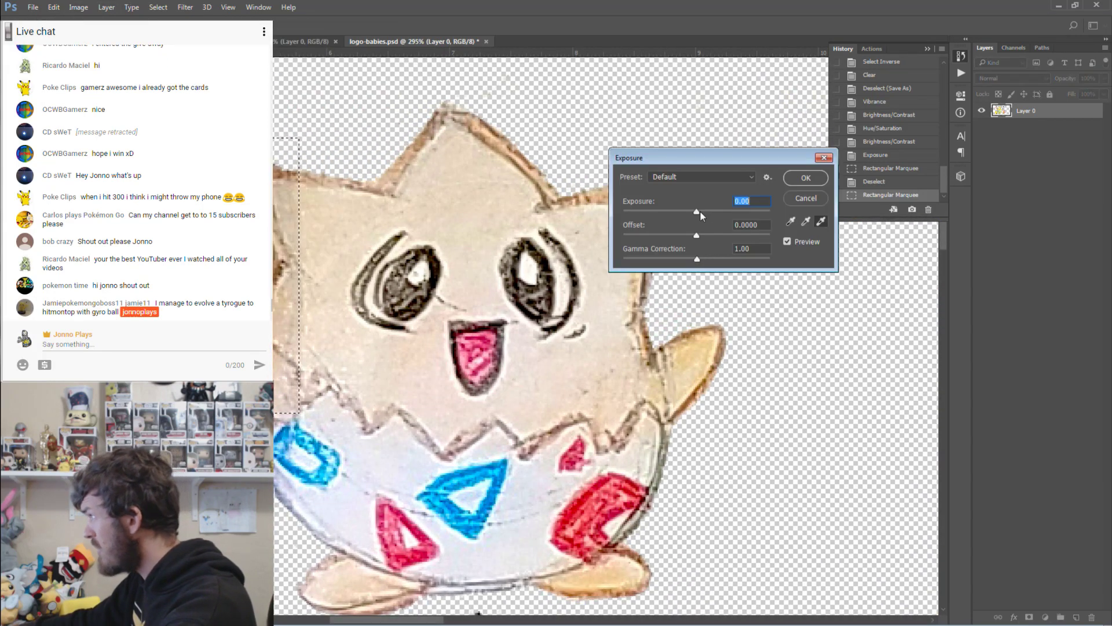
{"action": "left_click_drag", "start_coordinate": [700, 211], "coordinate": [701, 216]}
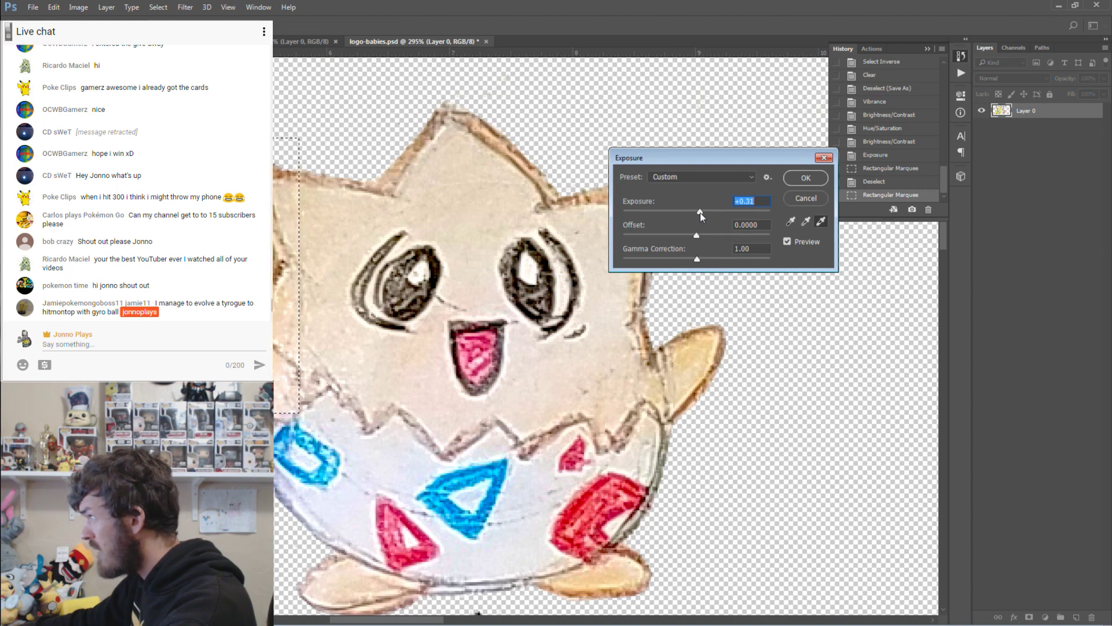
{"action": "left_click", "coordinate": [805, 179]}
{"action": "key", "text": "m"}
{"action": "key", "text": "ctrl+d"}
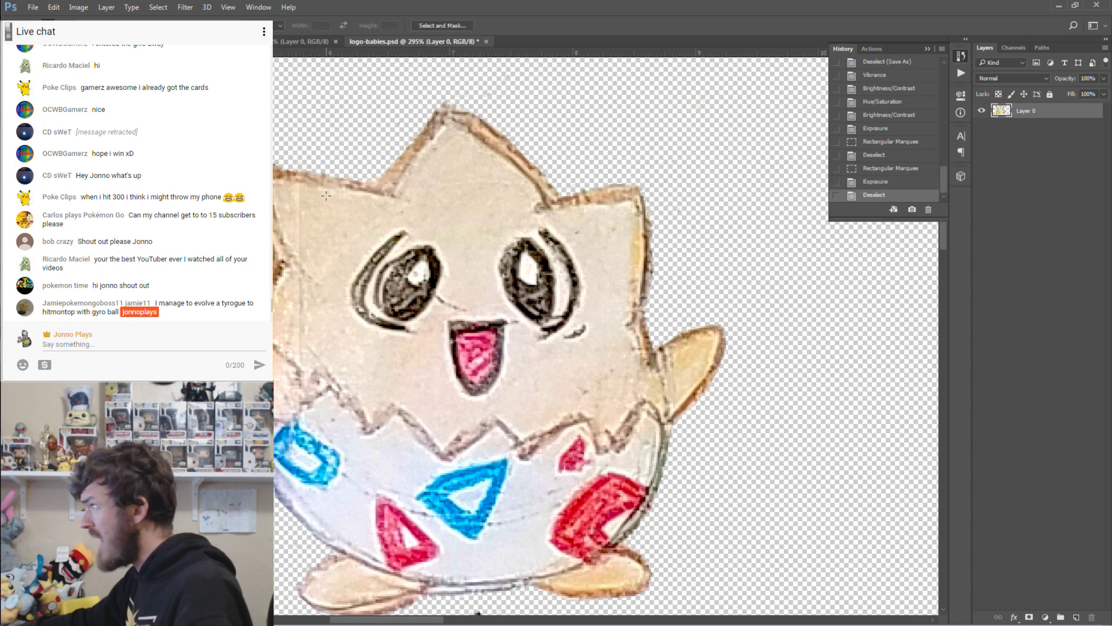
{"action": "key", "text": "ctrl+alt+z"}
{"action": "key", "text": "ctrl+alt+z"}
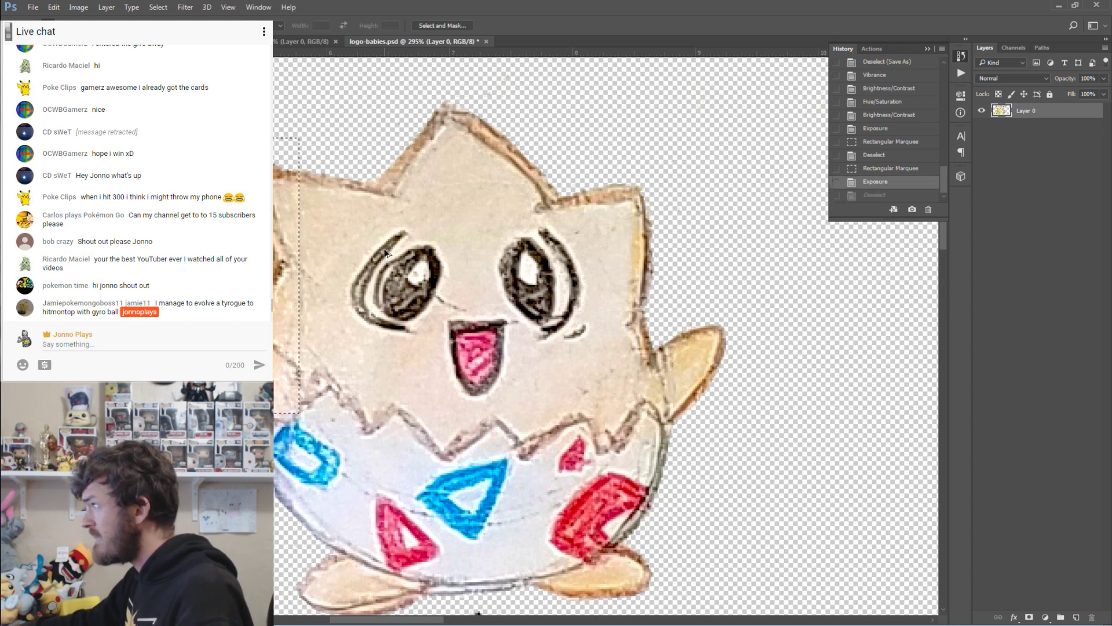
Apply Brightness 3 to the selected area, deselect, and view at 100%.
{"action": "left_click", "coordinate": [78, 6]}
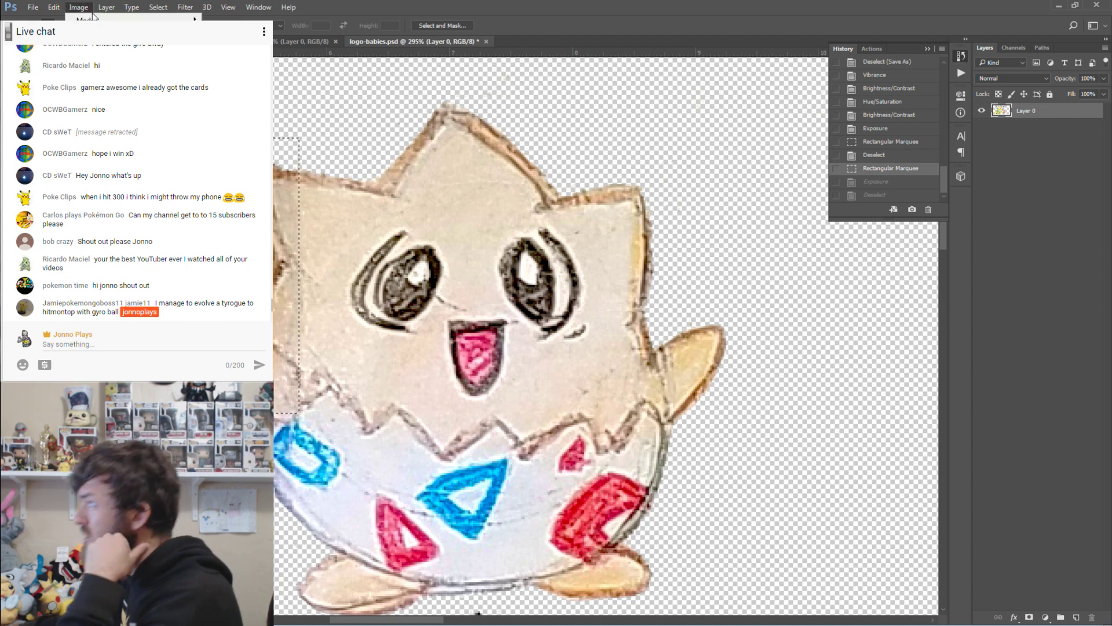
{"action": "mouse_move", "coordinate": [93, 33]}
{"action": "left_click", "coordinate": [307, 42]}
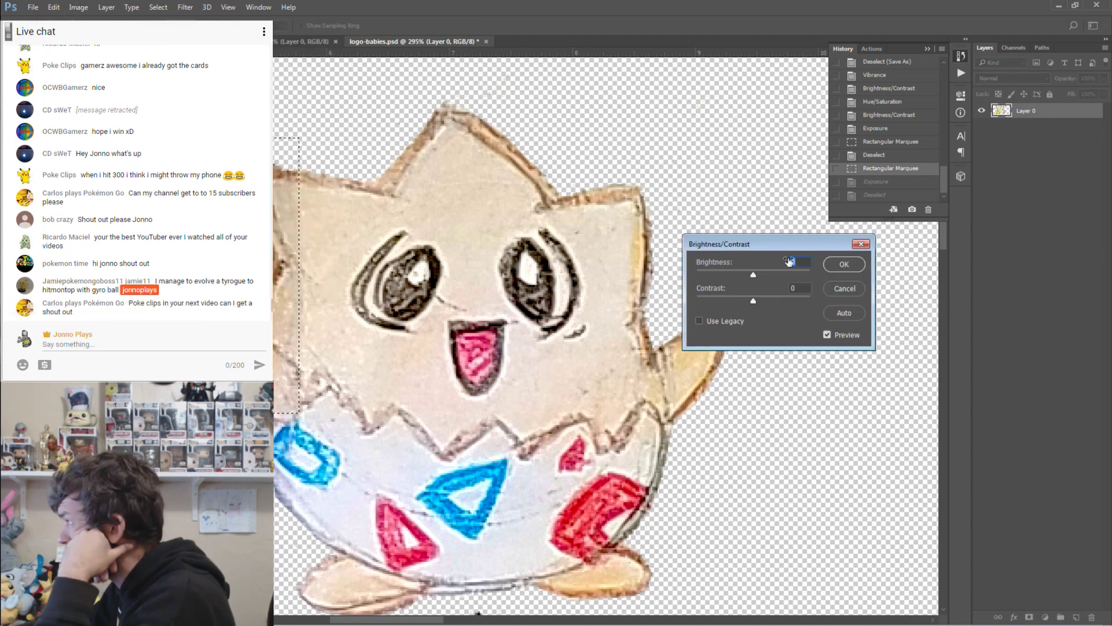
{"action": "left_click", "coordinate": [756, 277]}
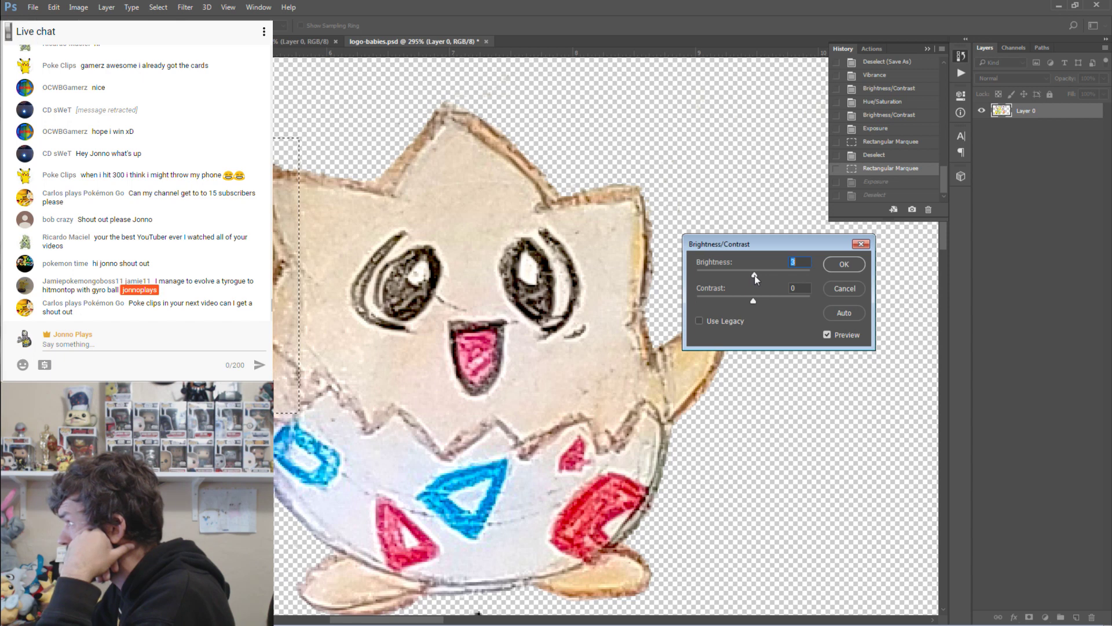
{"action": "left_click", "coordinate": [844, 264]}
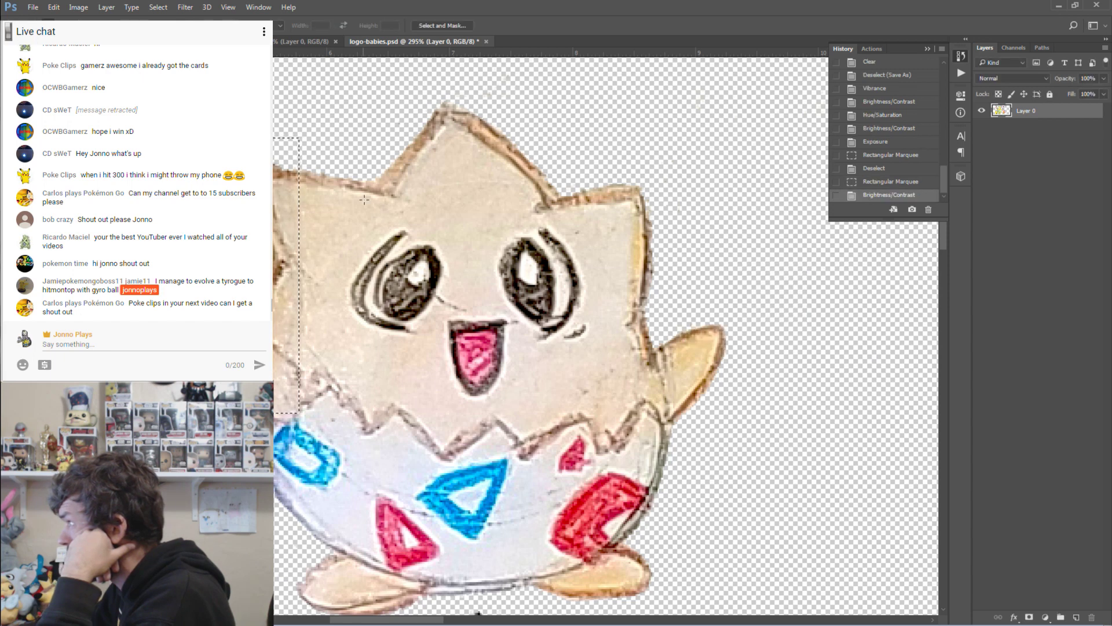
{"action": "key", "text": "ctrl+d"}
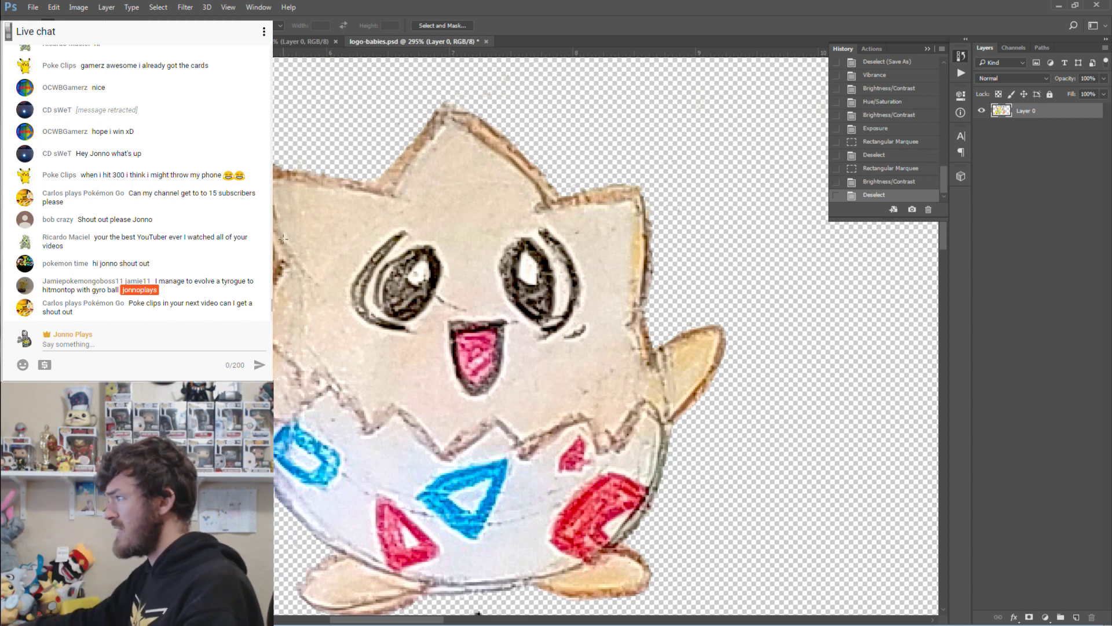
{"action": "key", "text": "z"}
{"action": "key", "text": "ctrl+1"}
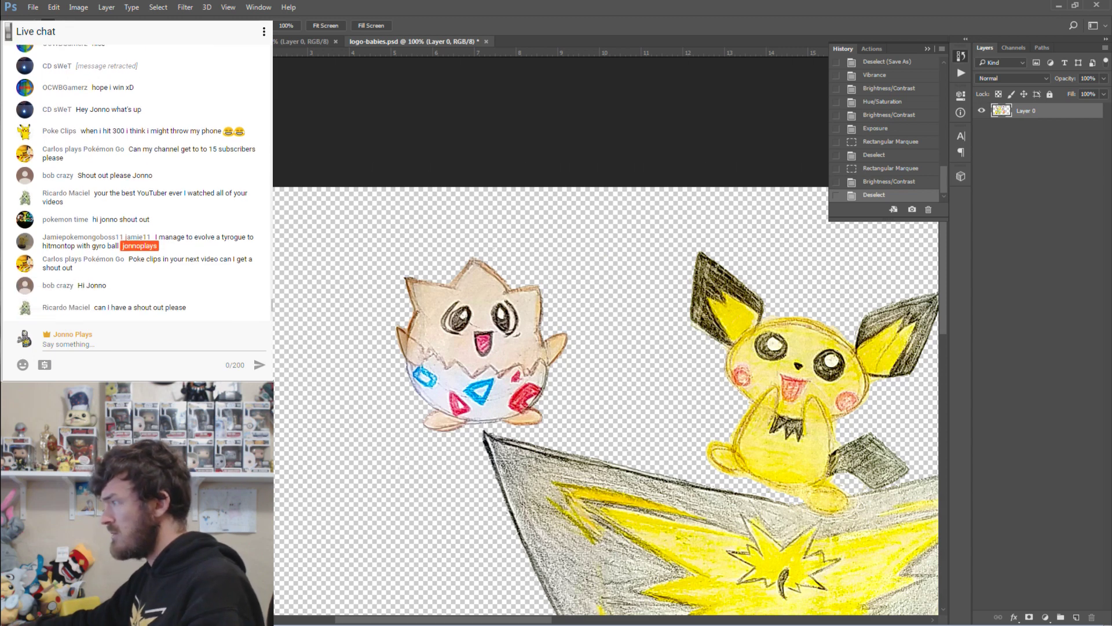
{"action": "key", "text": "ctrl+z"}
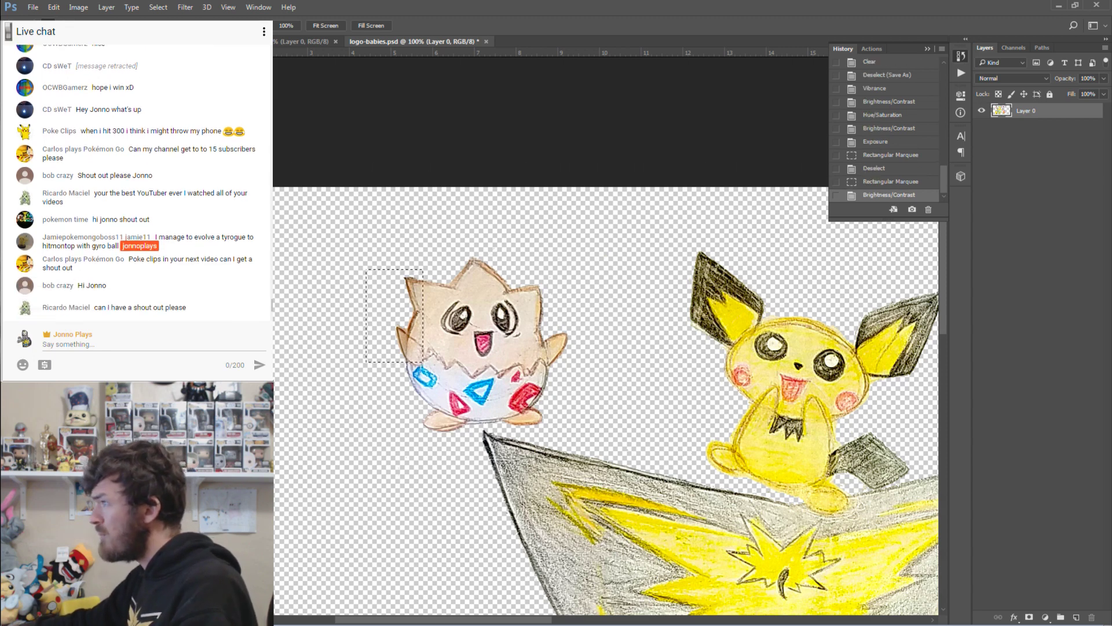
{"action": "left_click_drag", "start_coordinate": [399, 303], "coordinate": [420, 324]}
{"action": "left_click", "coordinate": [420, 324]}
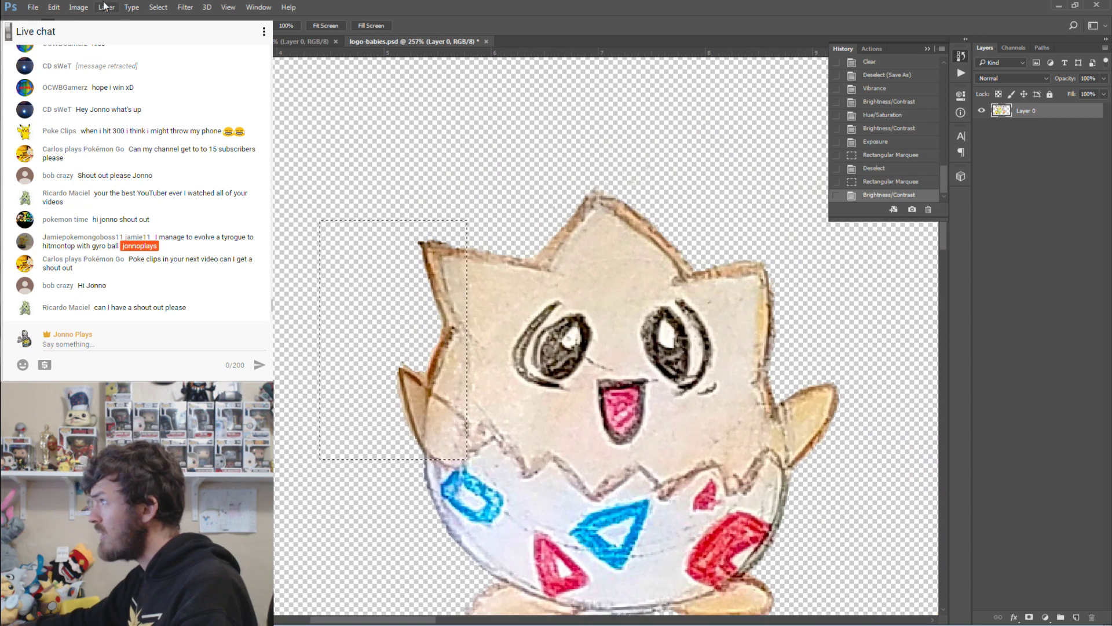
{"action": "left_click", "coordinate": [78, 7]}
{"action": "mouse_move", "coordinate": [116, 34]}
{"action": "left_click", "coordinate": [307, 36]}
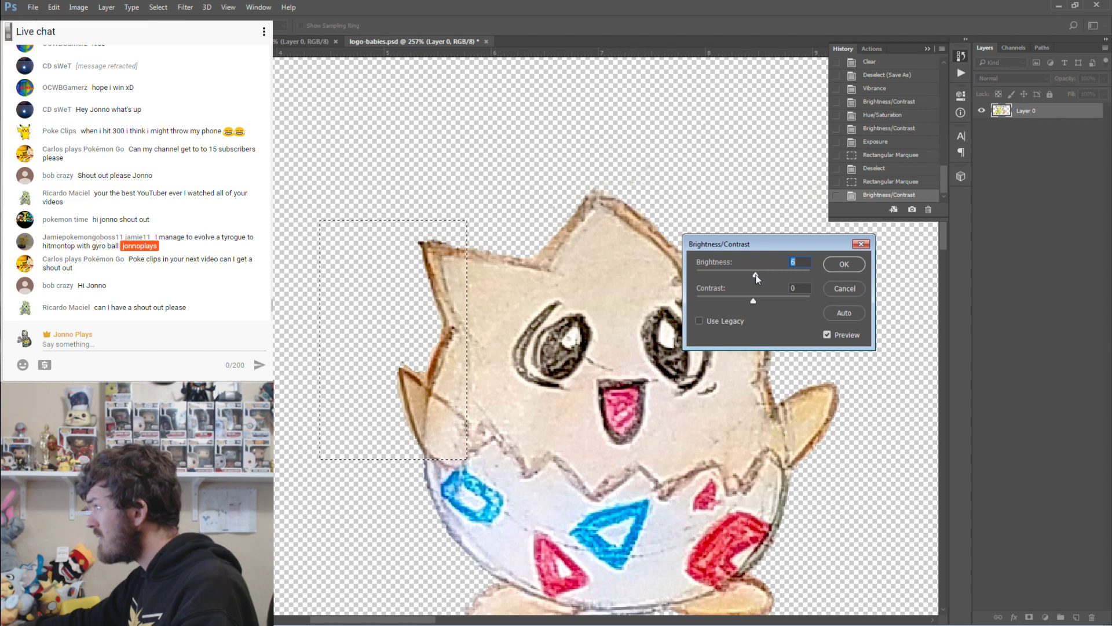
{"action": "left_click_drag", "start_coordinate": [754, 278], "coordinate": [758, 280]}
{"action": "left_click", "coordinate": [845, 264]}
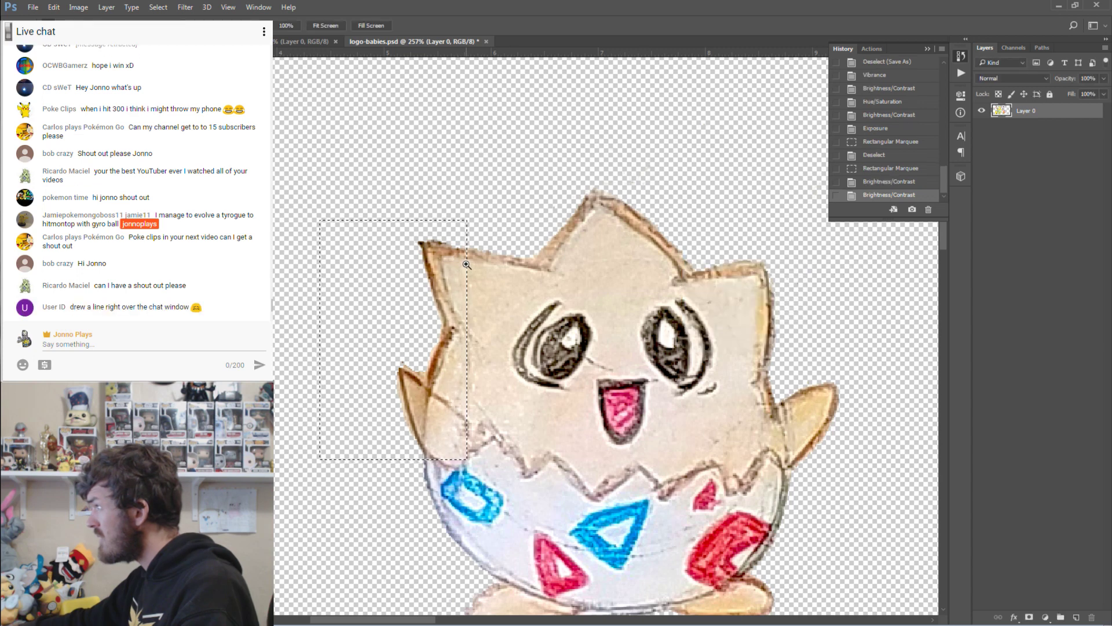
{"action": "key", "text": "m"}
{"action": "key", "text": "ctrl+d"}
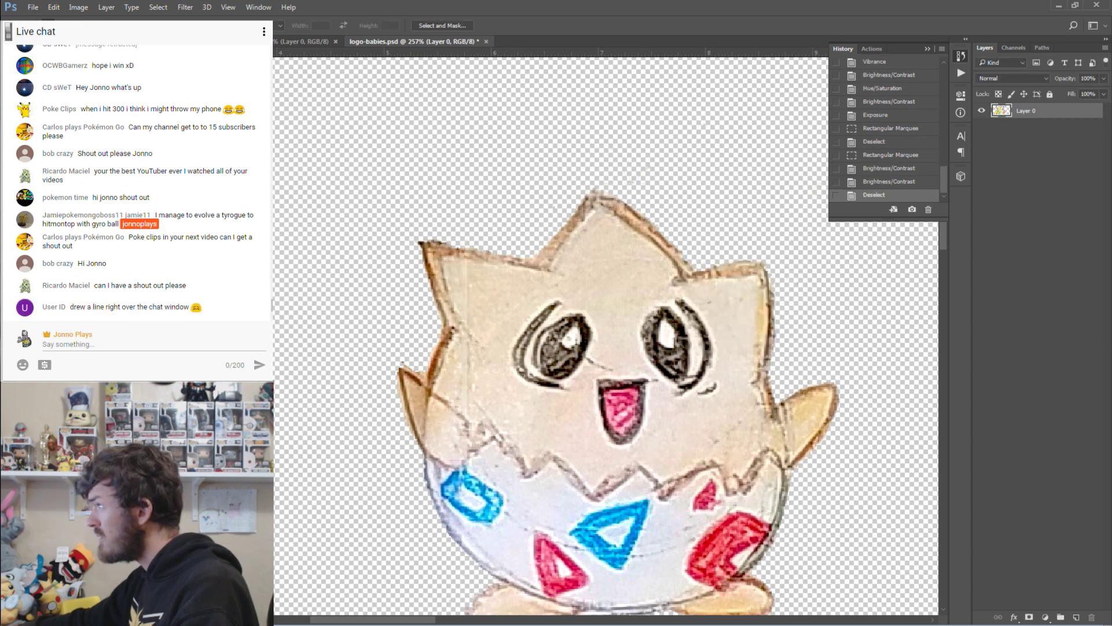
{"action": "key", "text": "ctrl+alt+z"}
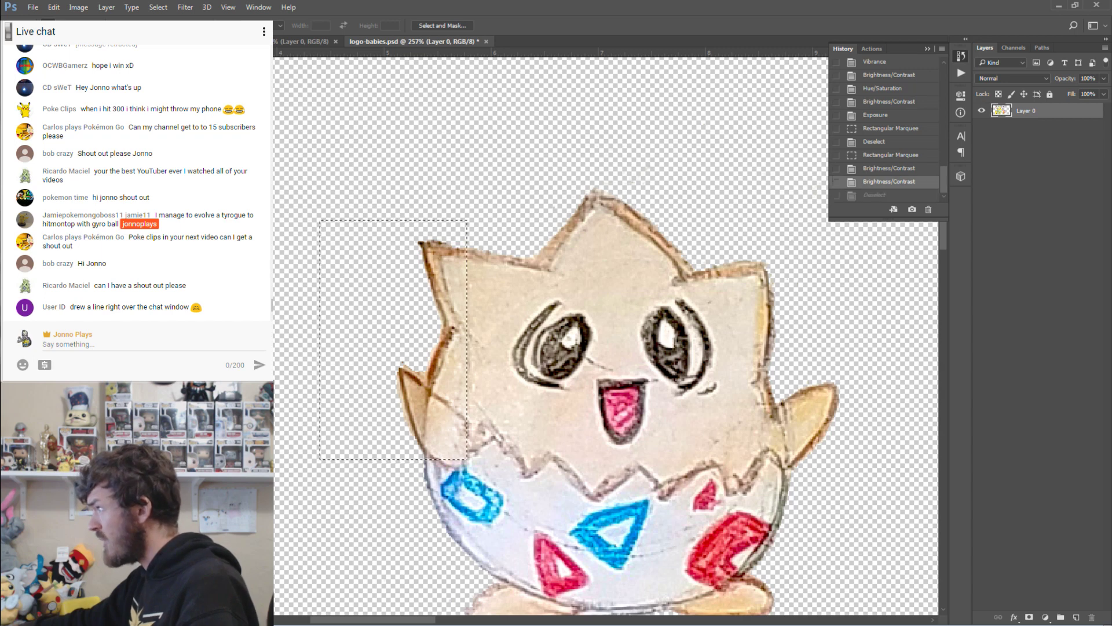
{"action": "key", "text": "ctrl+alt+z"}
{"action": "key", "text": "ctrl+d"}
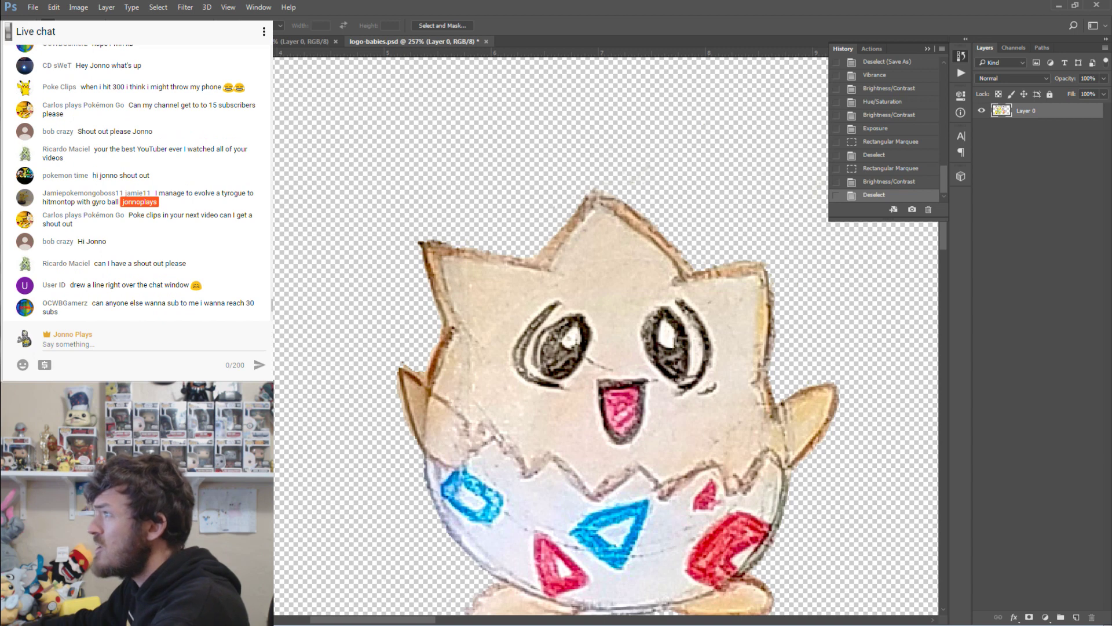
{"action": "key", "text": "r"}
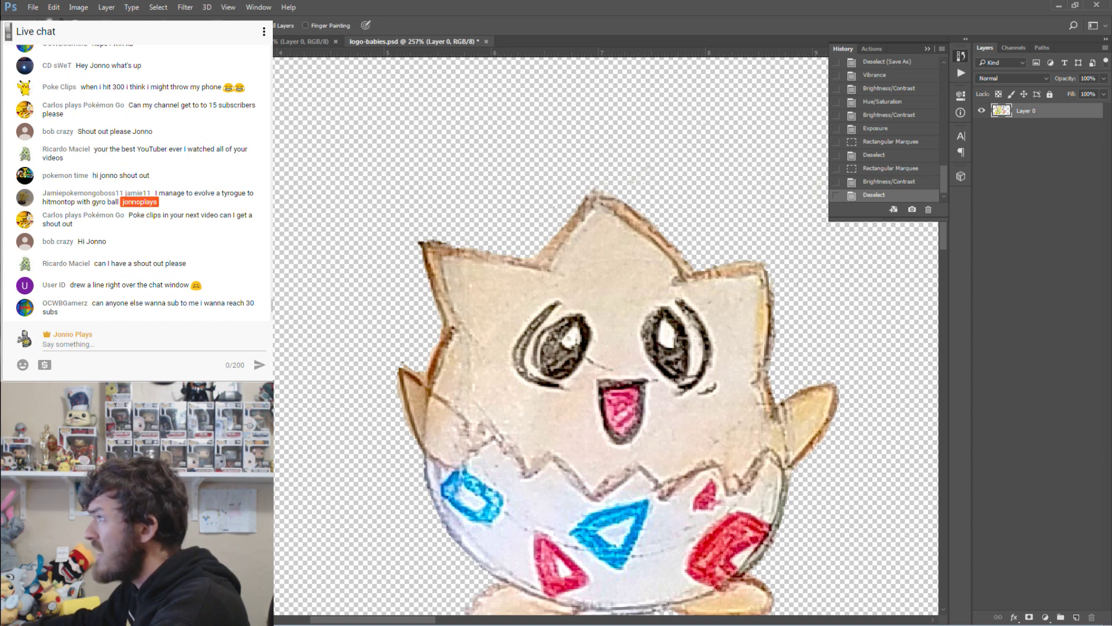
{"action": "mouse_move", "coordinate": [481, 274]}
{"action": "left_mouse_down"}
{"action": "mouse_move", "coordinate": [495, 285]}
{"action": "mouse_move", "coordinate": [458, 268]}
{"action": "left_mouse_up"}
{"action": "left_click_drag", "start_coordinate": [487, 302], "coordinate": [456, 283]}
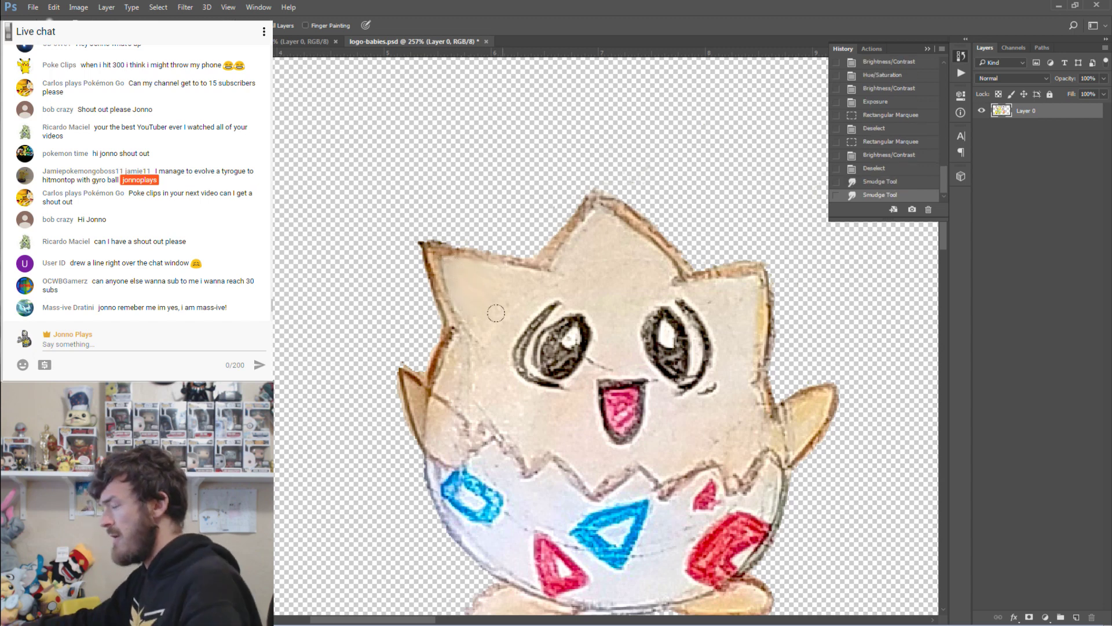
{"action": "key", "text": "ctrl+alt+z"}
{"action": "key", "text": "ctrl+alt+z"}
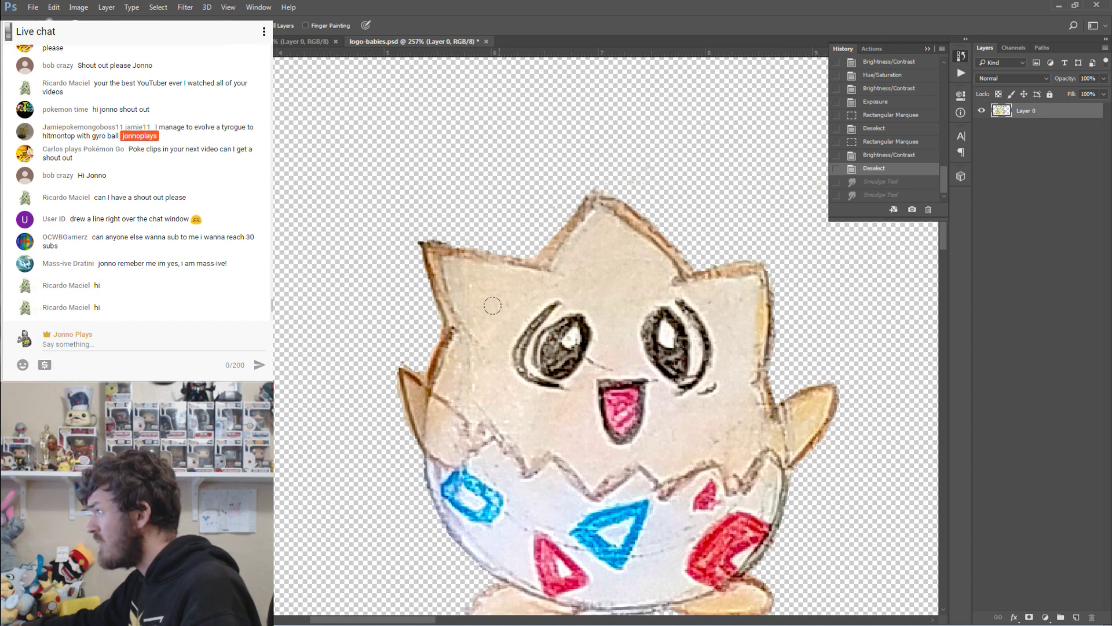
{"action": "key", "text": "z"}
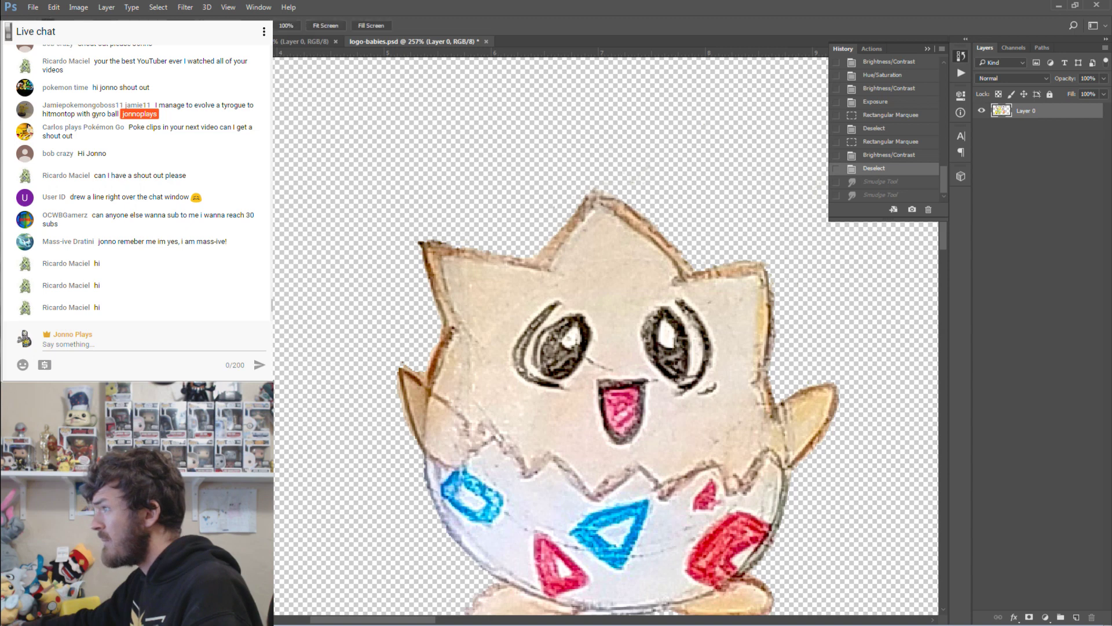
{"action": "key", "text": "ctrl+1"}
{"action": "scroll", "coordinate": [733, 229], "scroll_direction": "down", "scroll_amount": 2}
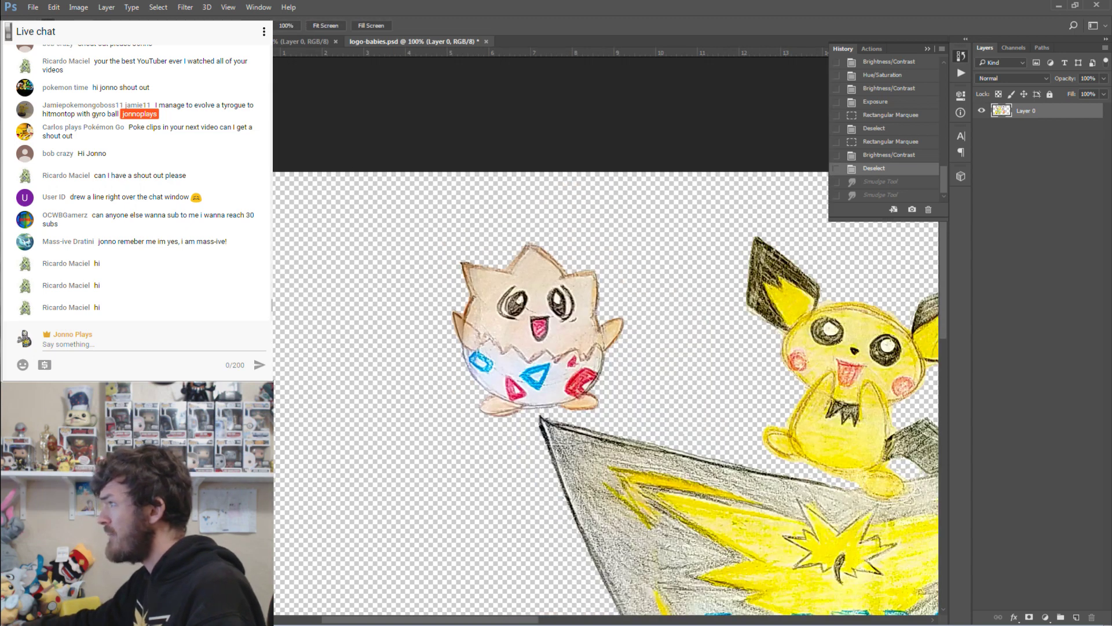
{"action": "key", "text": "ctrl+minus"}
{"action": "scroll", "coordinate": [586, 533], "scroll_direction": "right", "scroll_amount": 5}
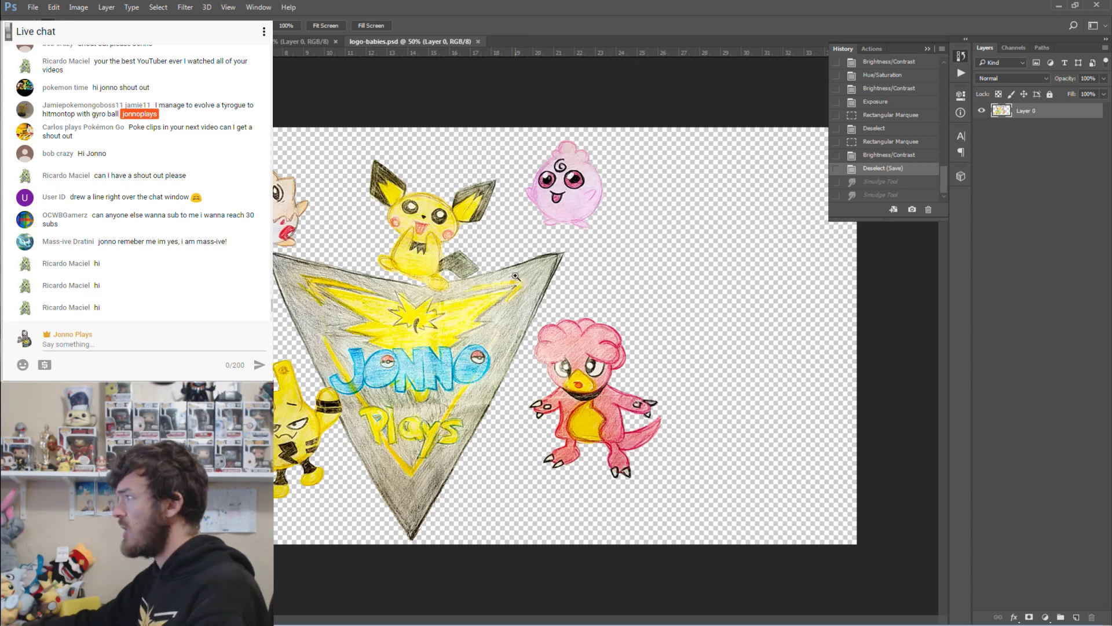
{"action": "left_click", "coordinate": [290, 41]}
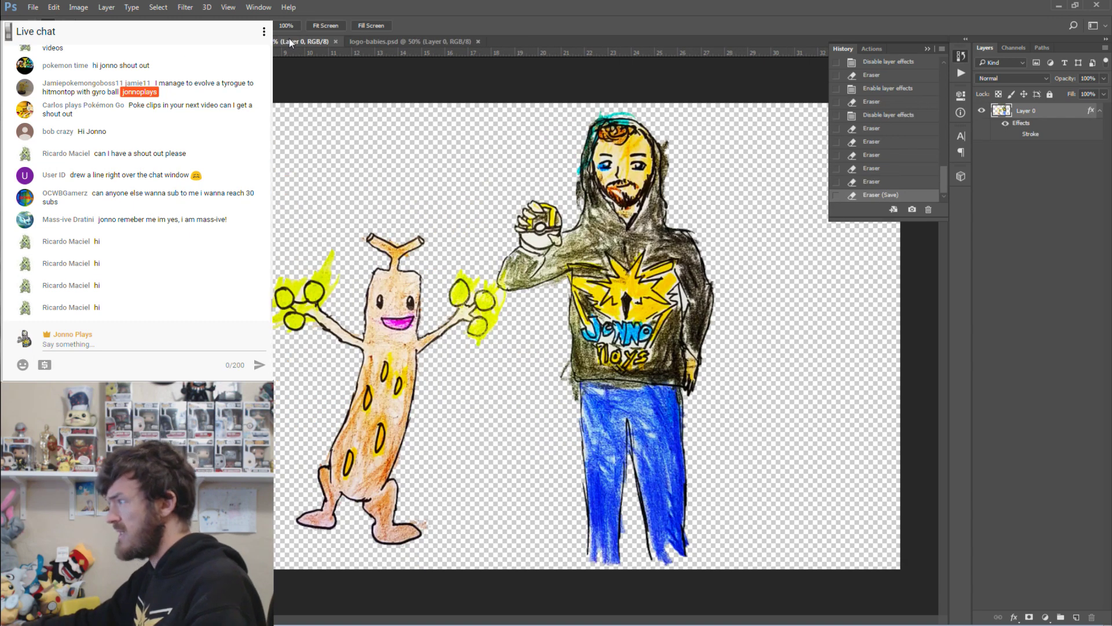
{"action": "key", "text": "ctrl+Tab"}
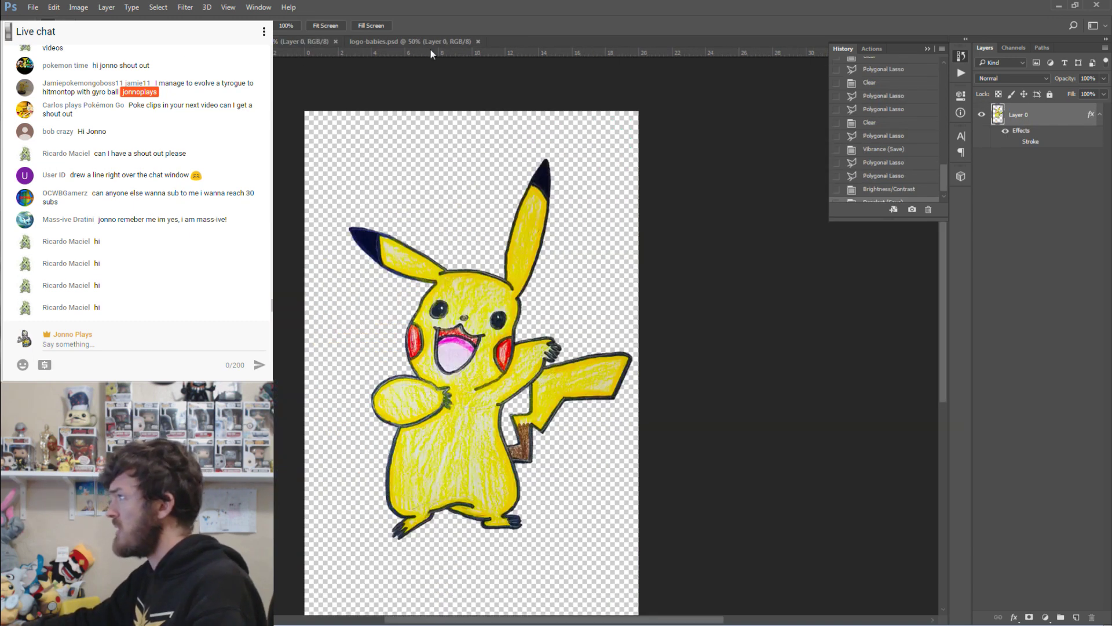
{"action": "left_click", "coordinate": [429, 43]}
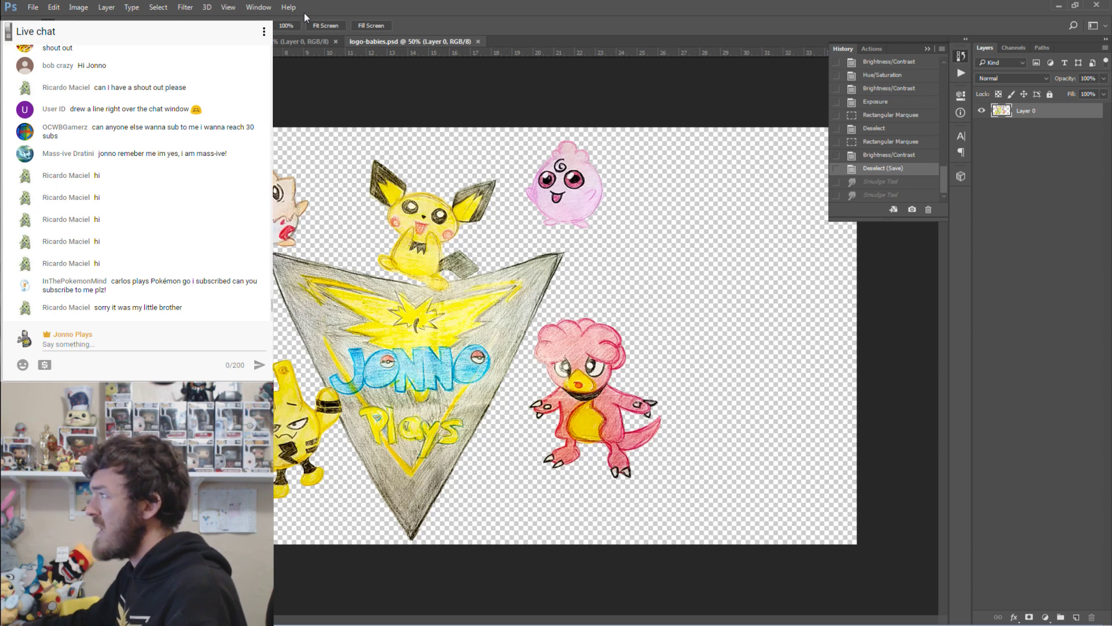
Create a new white portrait document, Untitled-1, 1920 px wide by 3840 px high at 72 ppi.
{"action": "left_click", "coordinate": [33, 8]}
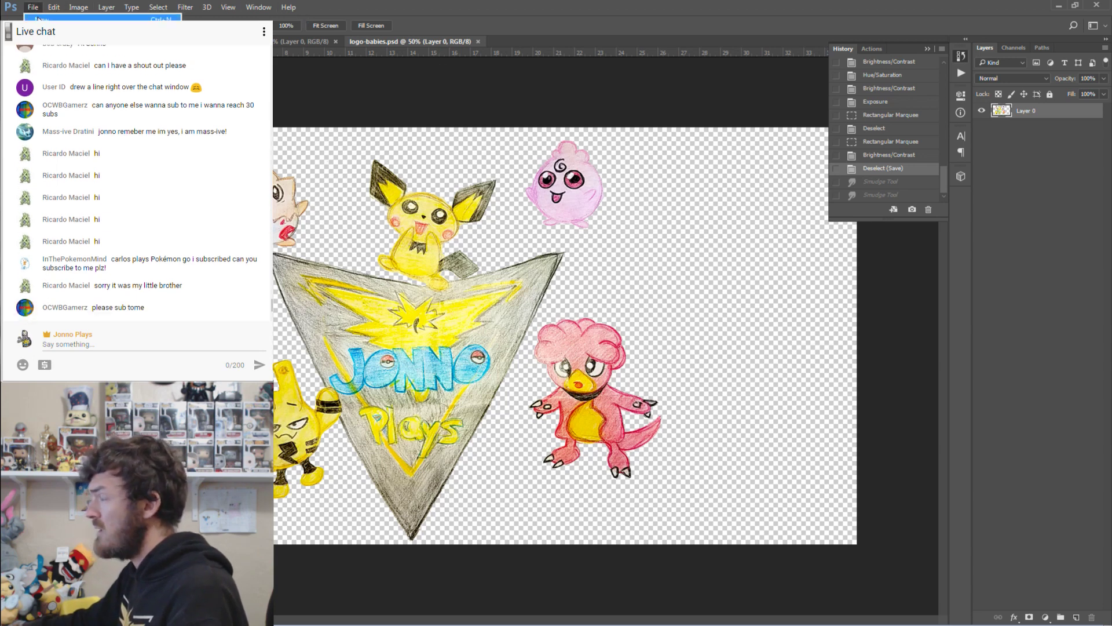
{"action": "left_click", "coordinate": [38, 19]}
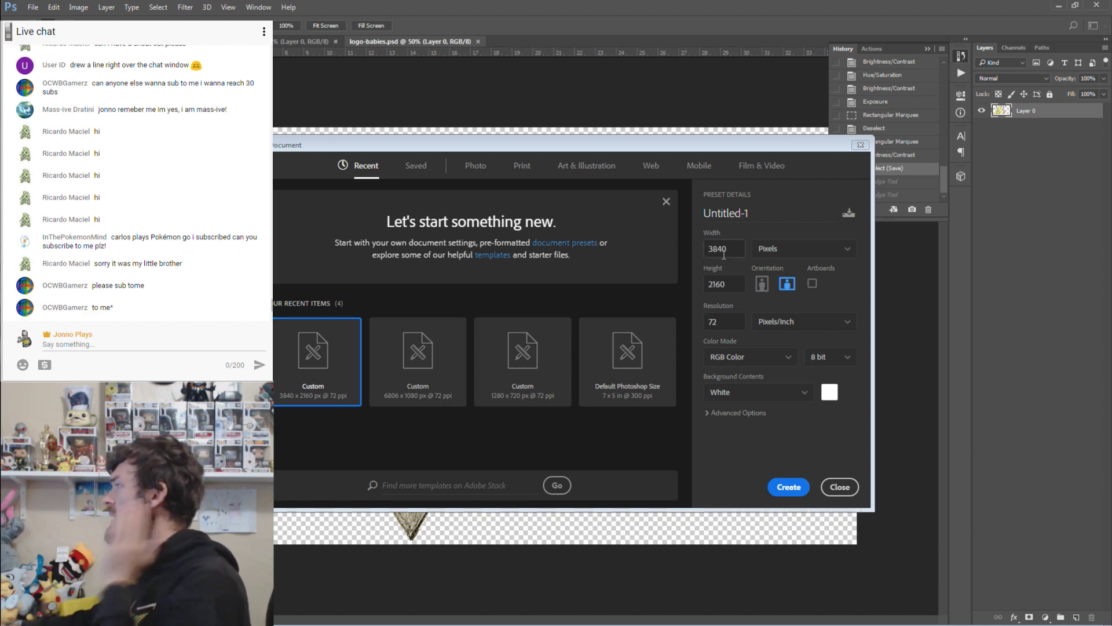
{"action": "double_click", "coordinate": [729, 279]}
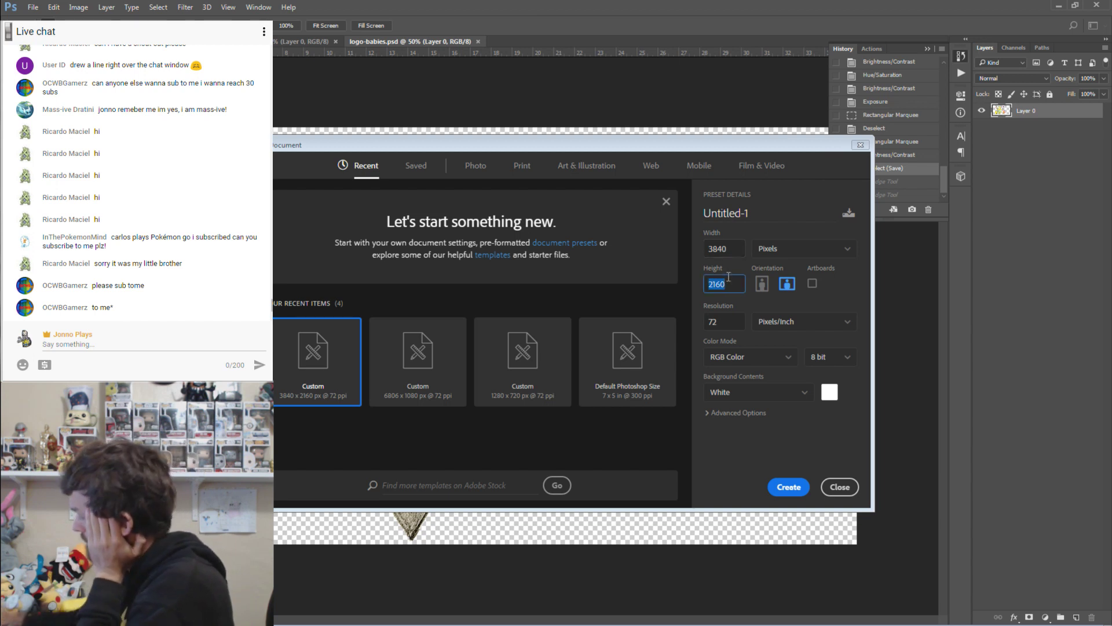
{"action": "type", "text": "3840"}
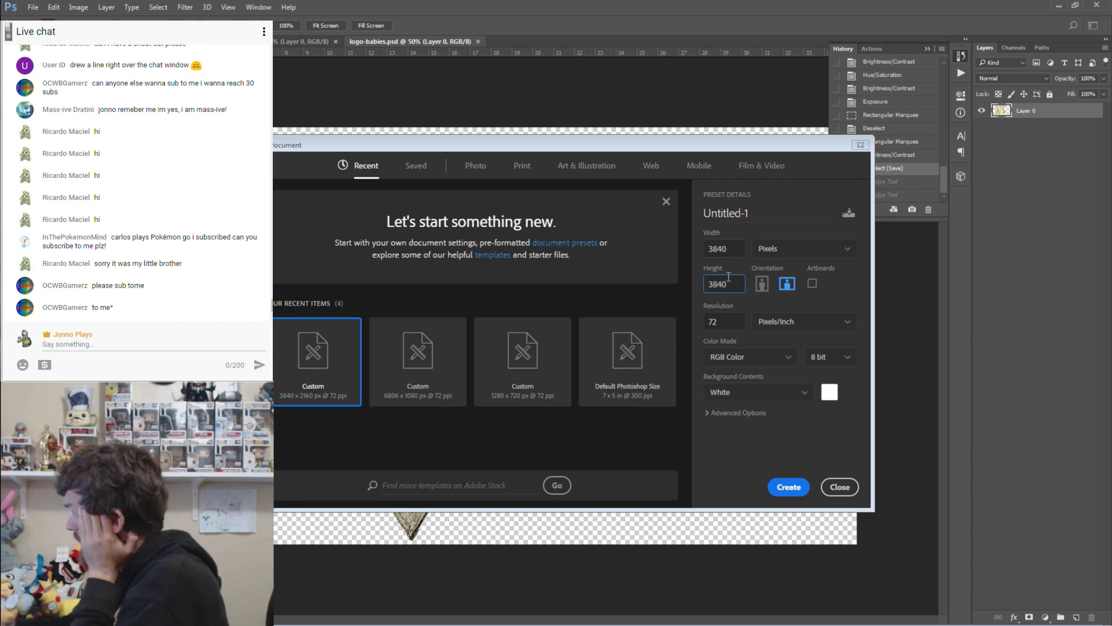
{"action": "double_click", "coordinate": [714, 249]}
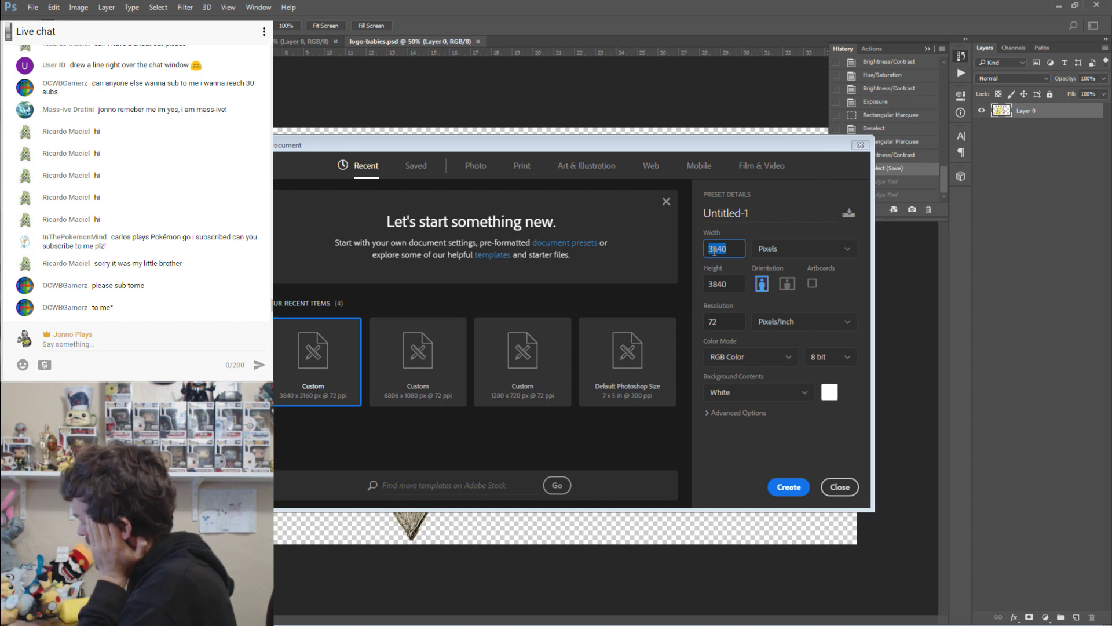
{"action": "type", "text": "1920"}
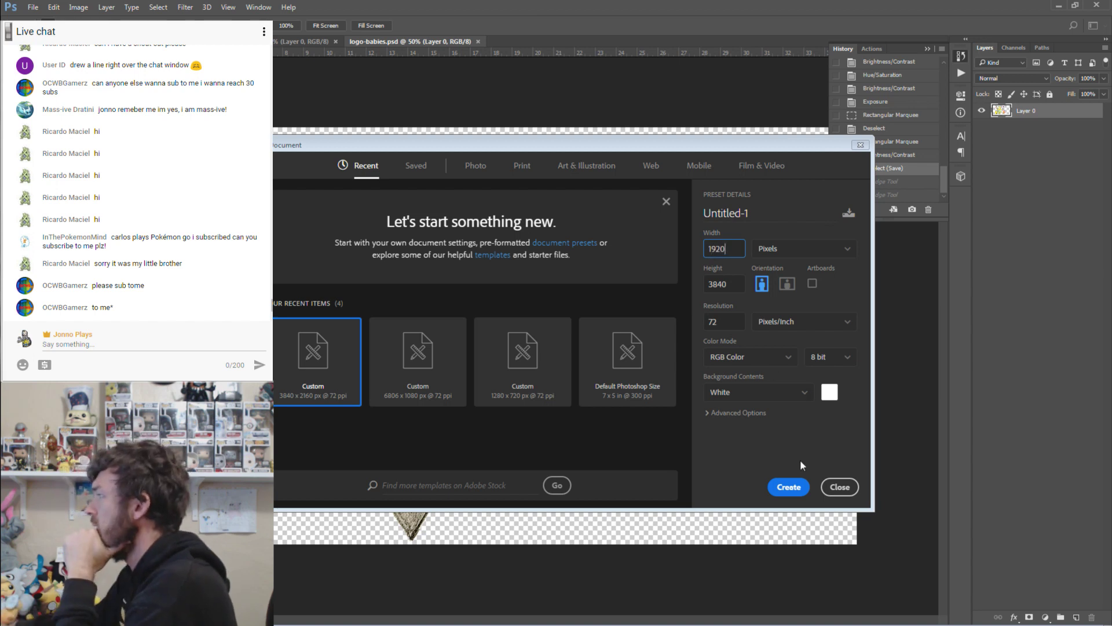
{"action": "left_click", "coordinate": [790, 487]}
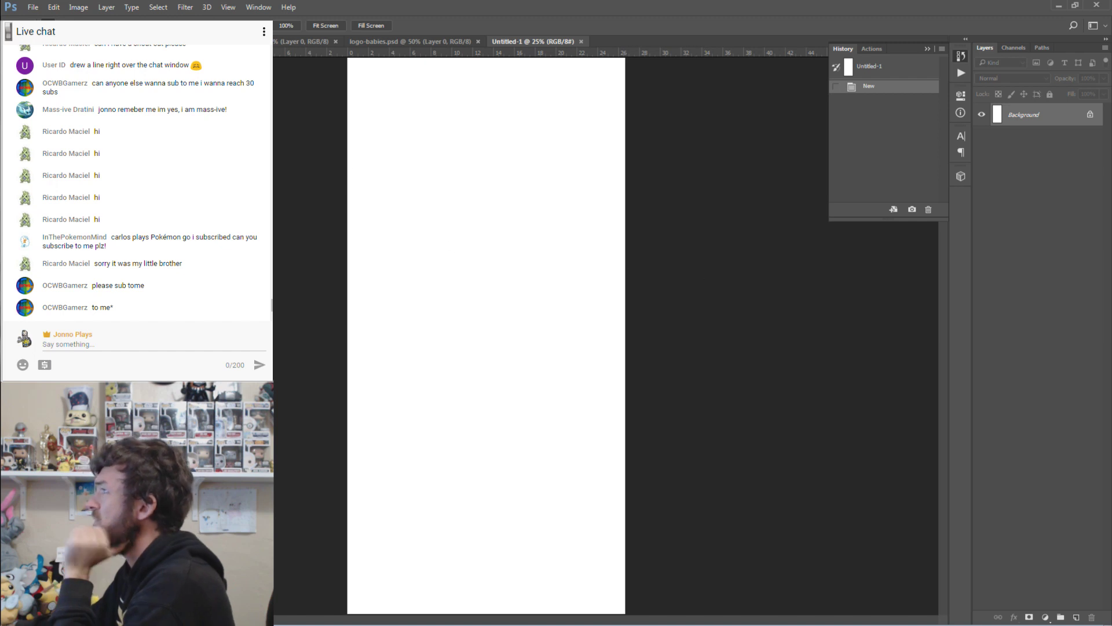
Resize the image height to 2820 pixels, keeping the 1920 px width.
{"action": "left_click", "coordinate": [77, 10]}
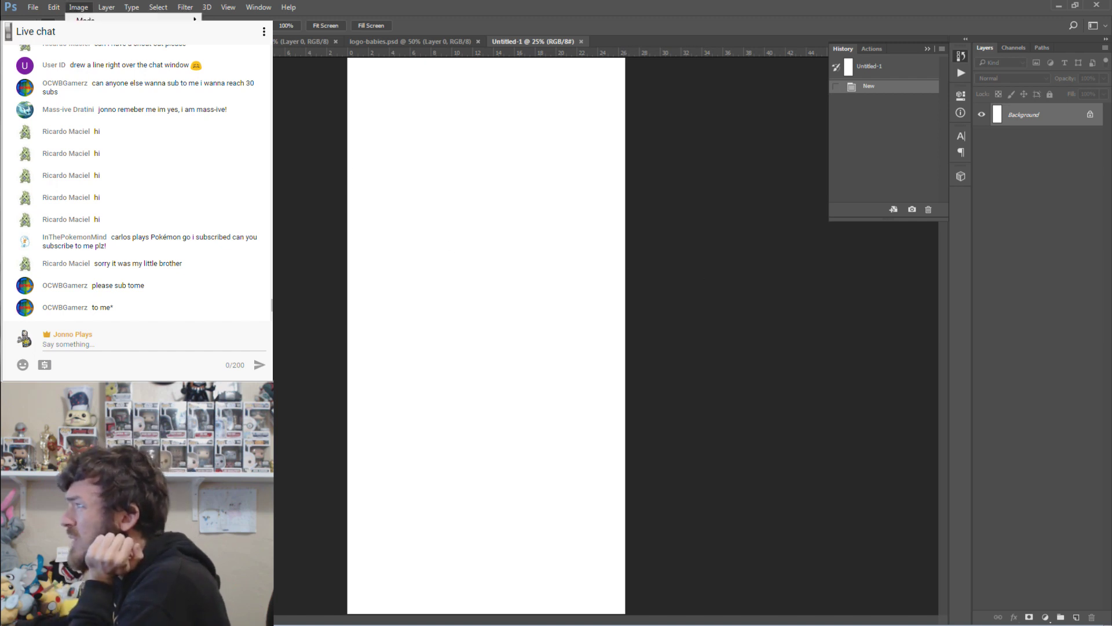
{"action": "left_click", "coordinate": [98, 91]}
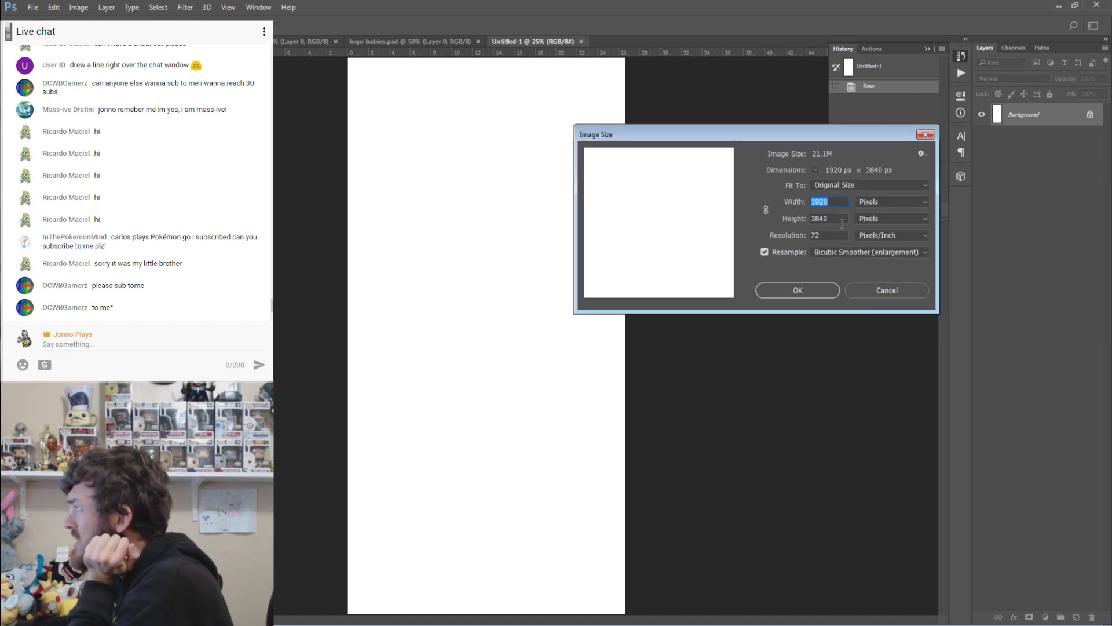
{"action": "left_click", "coordinate": [839, 220]}
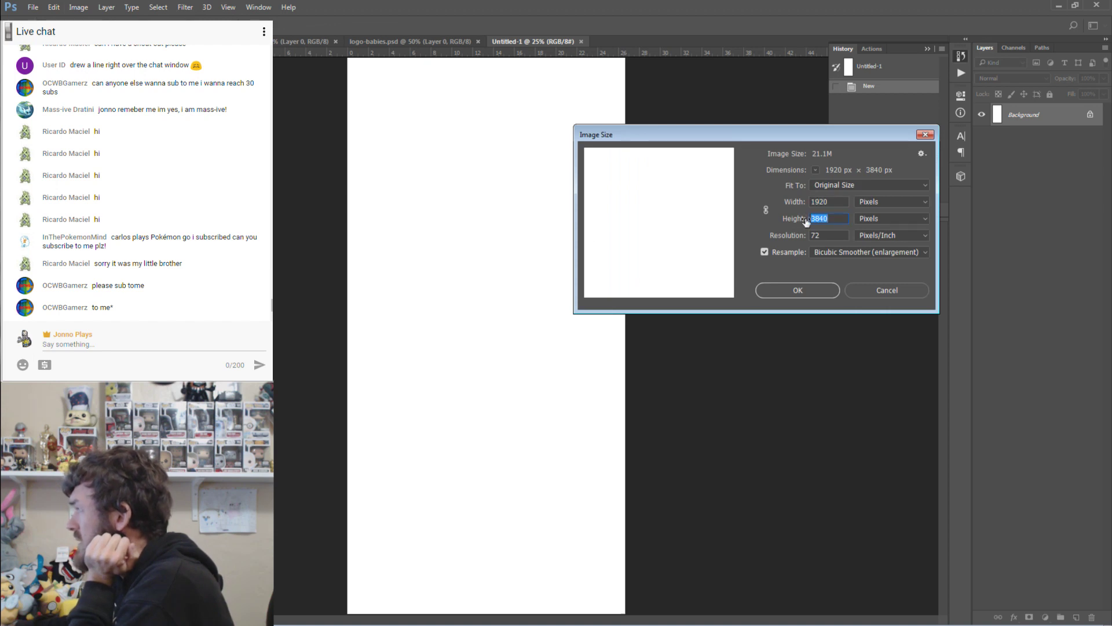
{"action": "type", "text": "2820"}
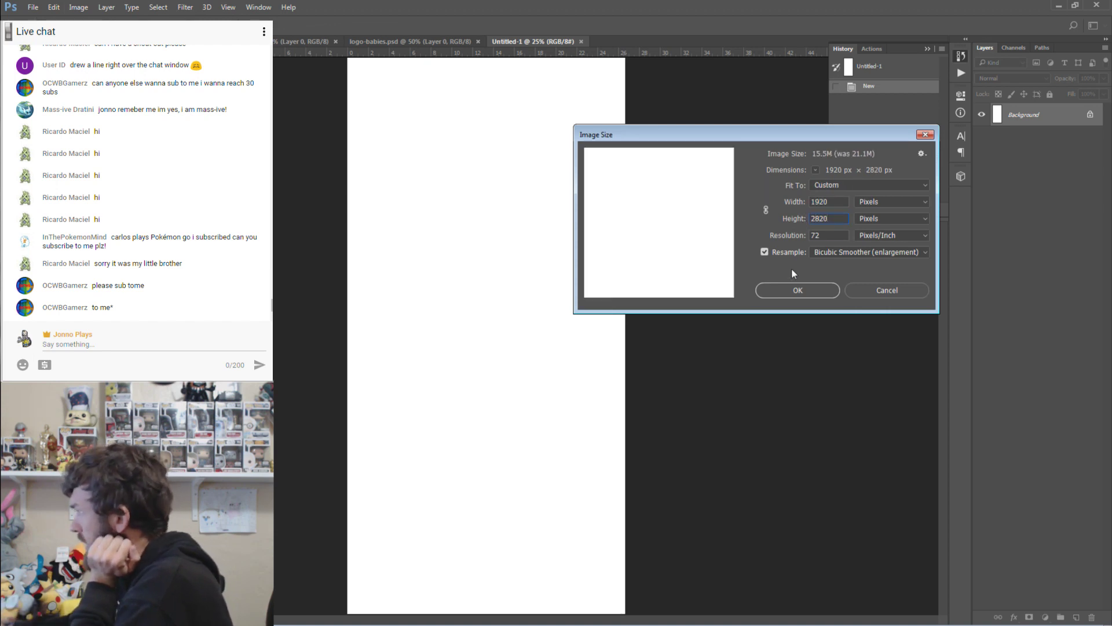
{"action": "left_click", "coordinate": [800, 291]}
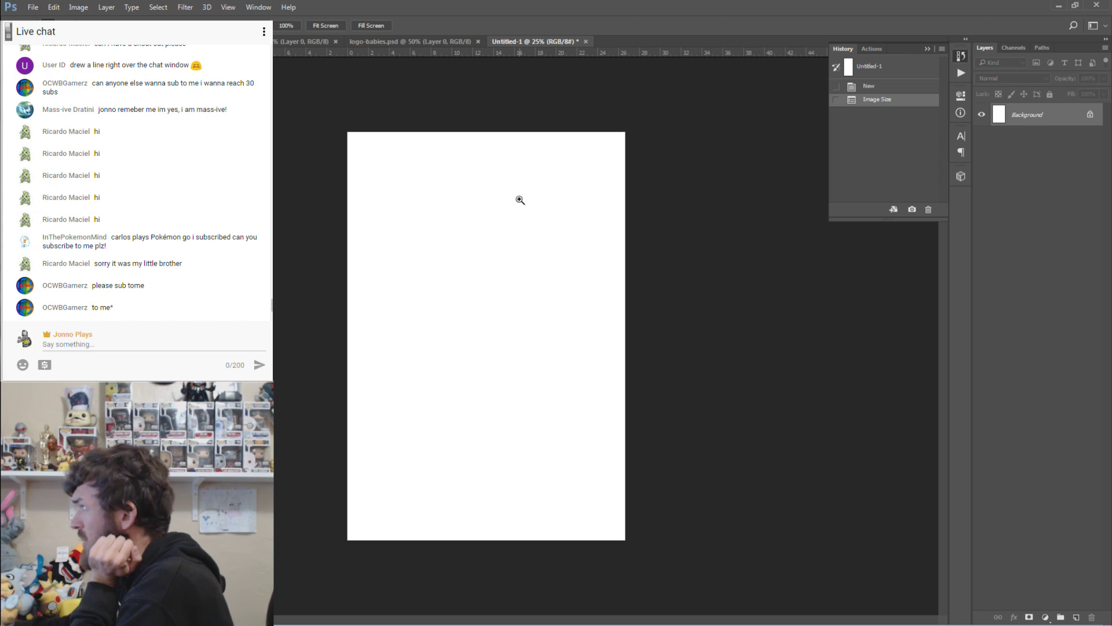
Convert the Background to Layer 0 and delete its white fill with the Magic Wand, leaving it transparent.
{"action": "double_click", "coordinate": [1025, 116]}
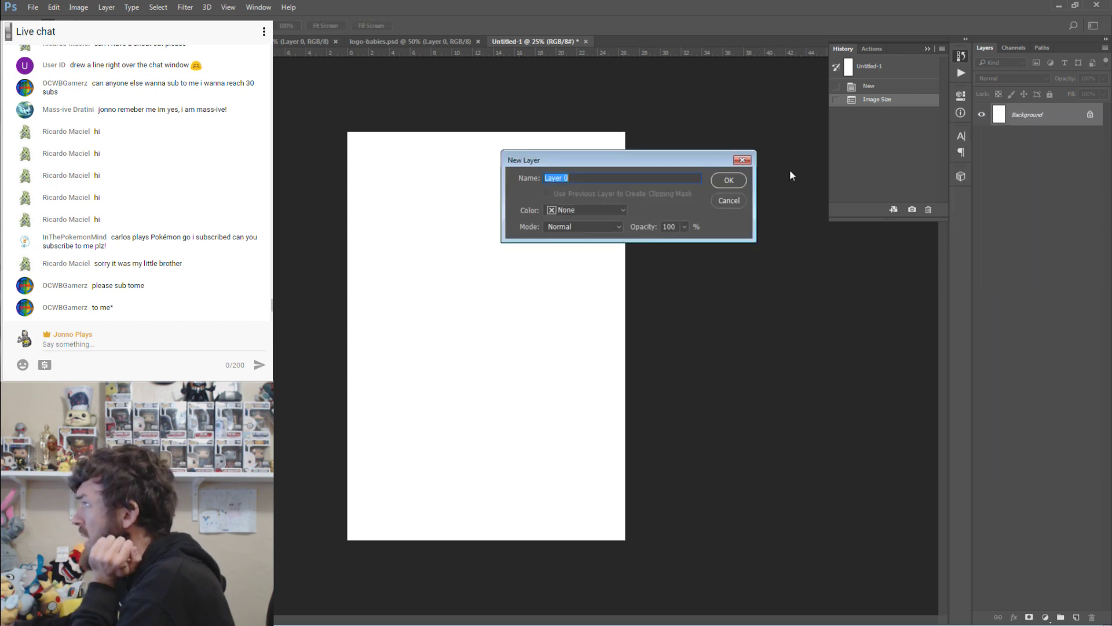
{"action": "left_click", "coordinate": [731, 179]}
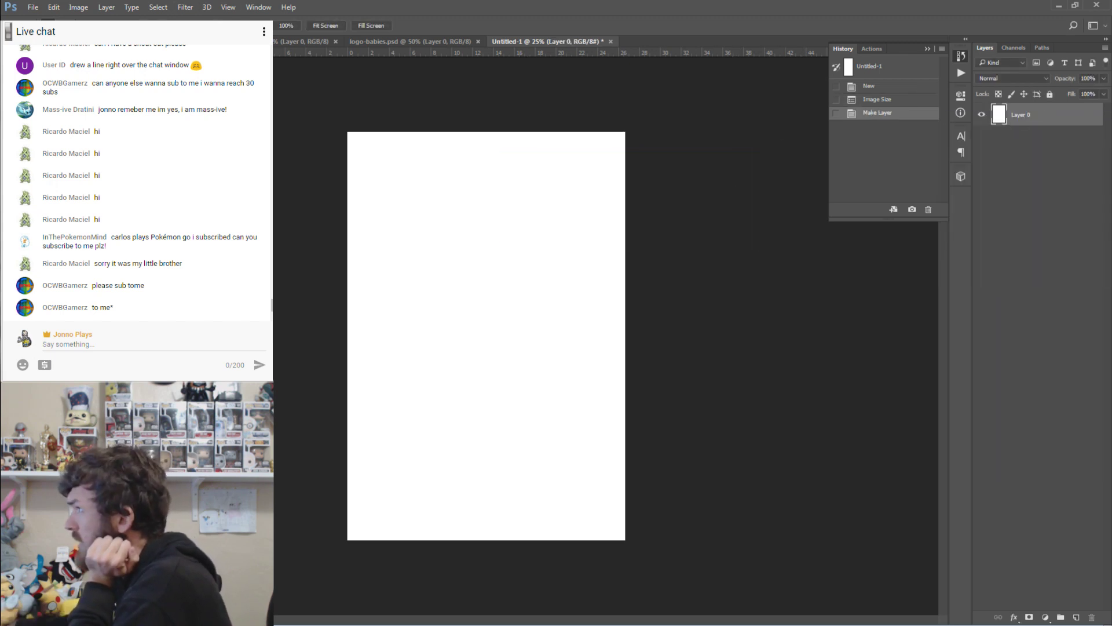
{"action": "key", "text": "w"}
{"action": "left_click", "coordinate": [437, 248]}
{"action": "key", "text": "Delete"}
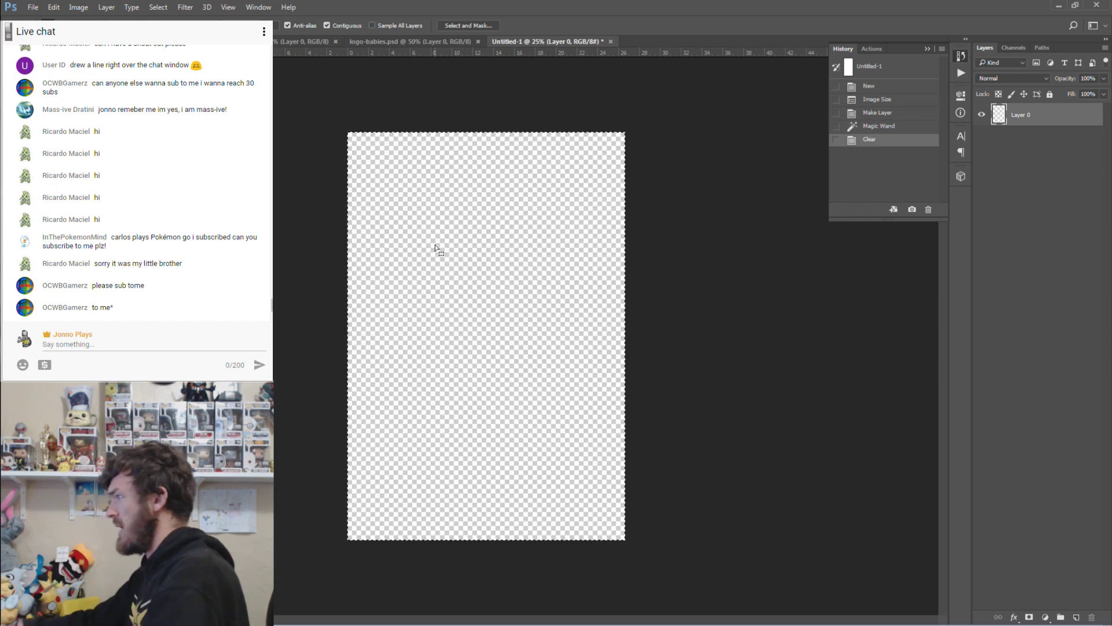
{"action": "key", "text": "ctrl+d"}
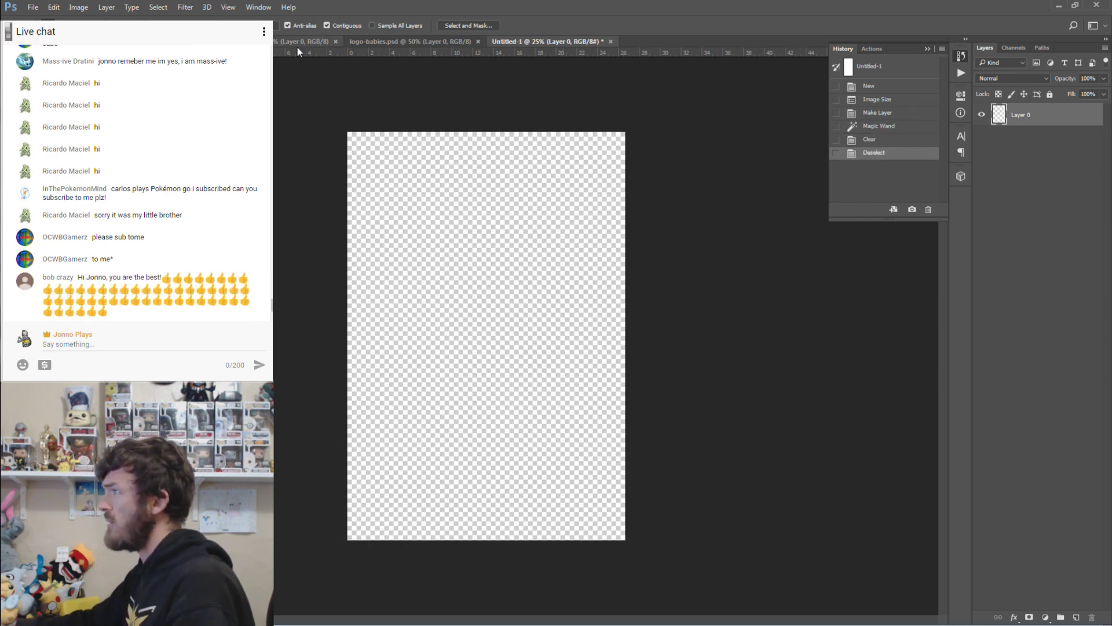
Duplicate Layer 0 of logo-babies.psd into the Untitled-1 document.
{"action": "left_click", "coordinate": [357, 42]}
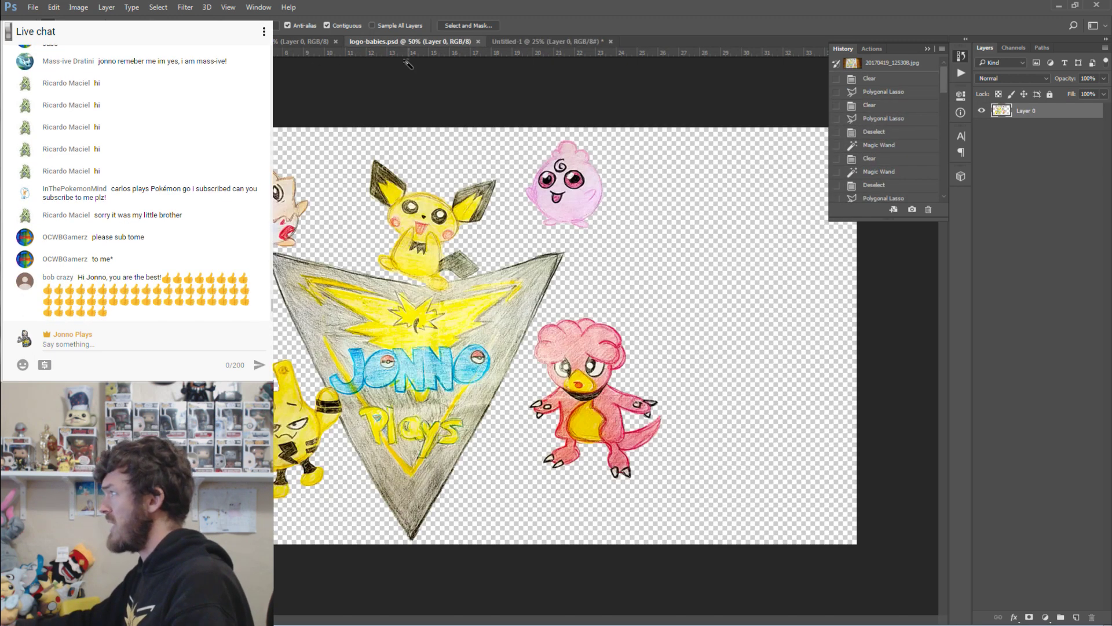
{"action": "right_click", "coordinate": [1021, 113]}
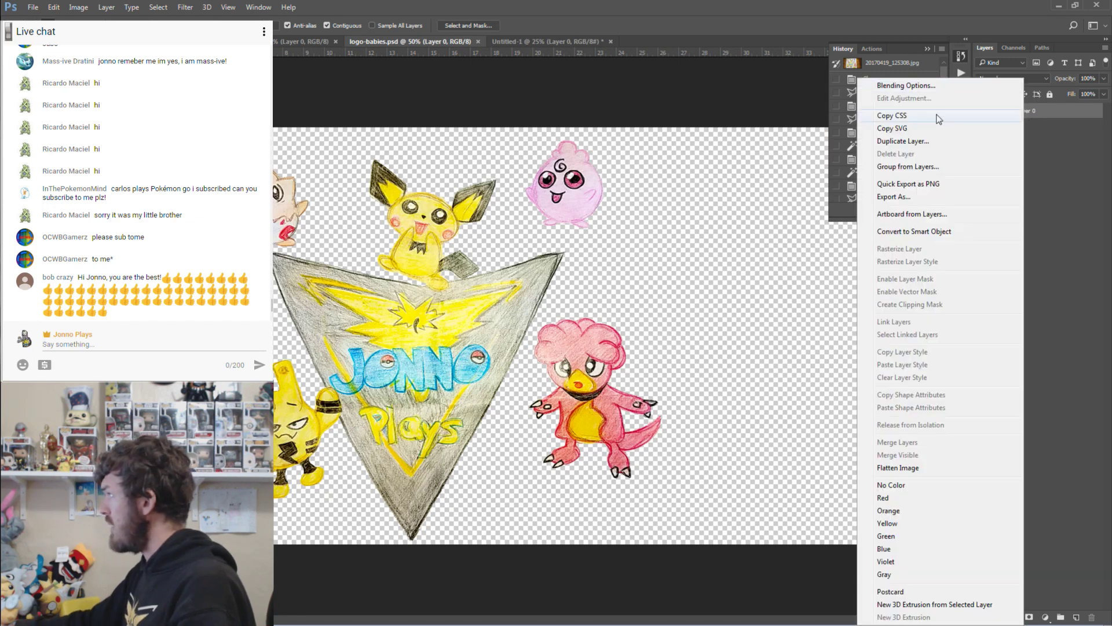
{"action": "left_click", "coordinate": [927, 142]}
{"action": "left_click", "coordinate": [629, 175]}
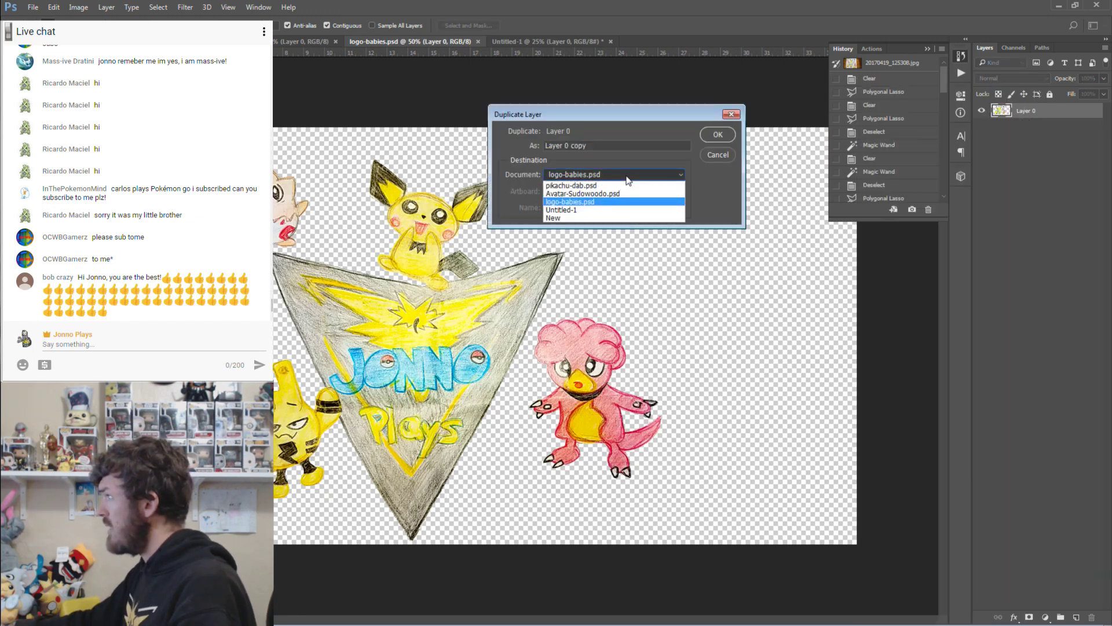
{"action": "left_click", "coordinate": [608, 210]}
{"action": "left_click", "coordinate": [718, 135]}
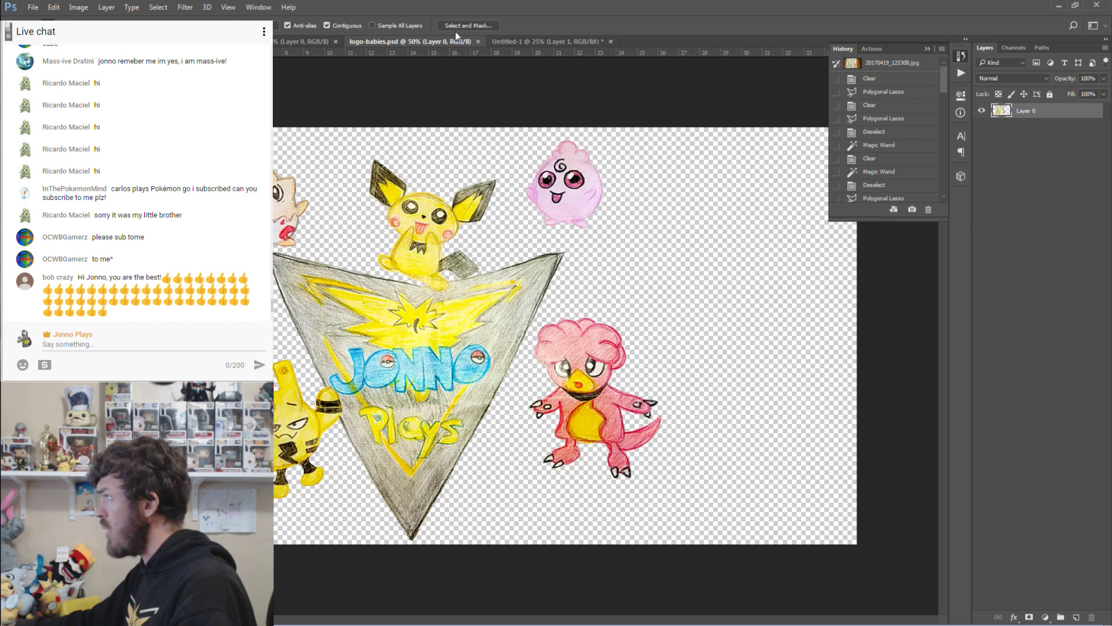
Move the logo-babies layer lower on Untitled-1, enlarge it slightly, then bring up the Sudowoodo avatar drawing.
{"action": "left_click", "coordinate": [527, 43]}
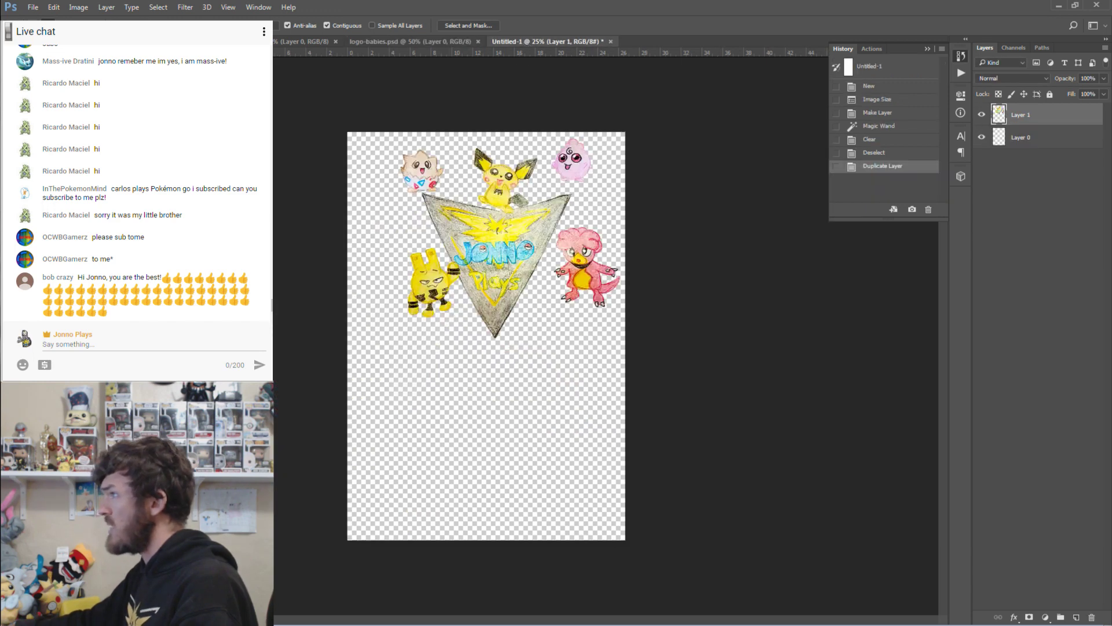
{"action": "key", "text": "v"}
{"action": "left_click_drag", "start_coordinate": [526, 234], "coordinate": [512, 339]}
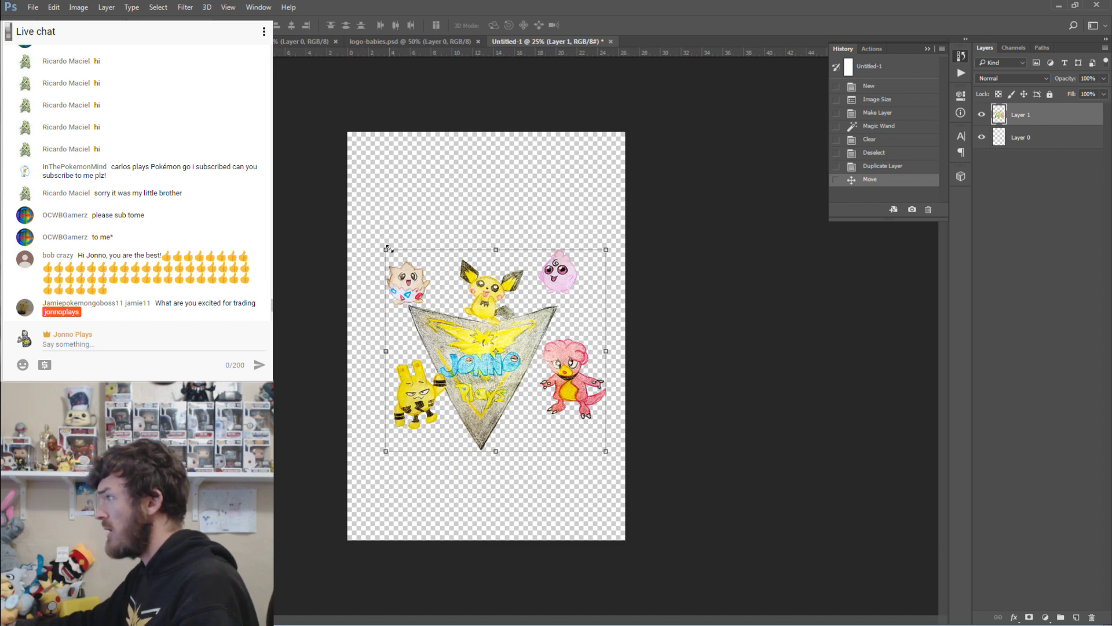
{"action": "left_click_drag", "start_coordinate": [387, 250], "coordinate": [380, 242]}
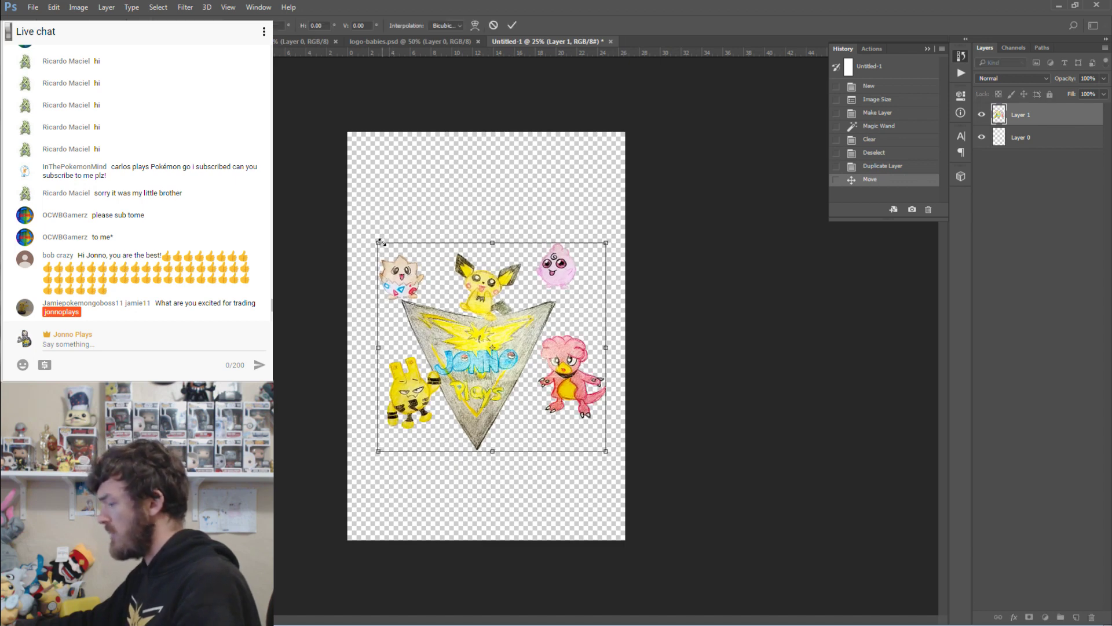
{"action": "key", "text": "Return"}
{"action": "left_click", "coordinate": [321, 44]}
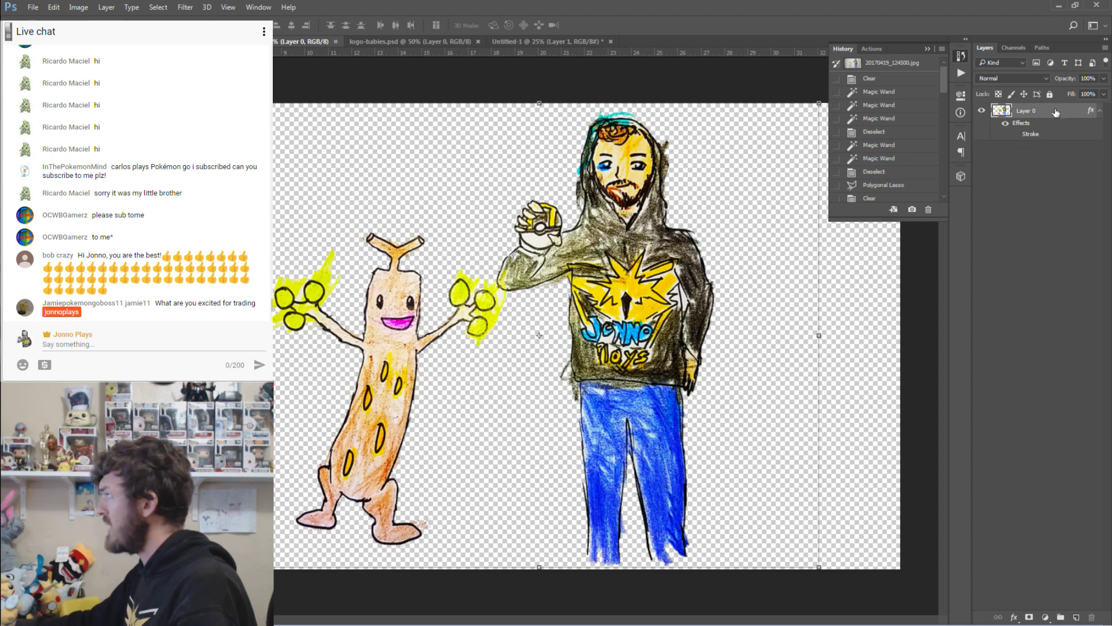
Duplicate the Sudowoodo avatar layer into Untitled-1 and move it down-left into the lower canvas.
{"action": "right_click", "coordinate": [1036, 114]}
{"action": "key", "text": "Escape"}
{"action": "right_click", "coordinate": [1036, 114]}
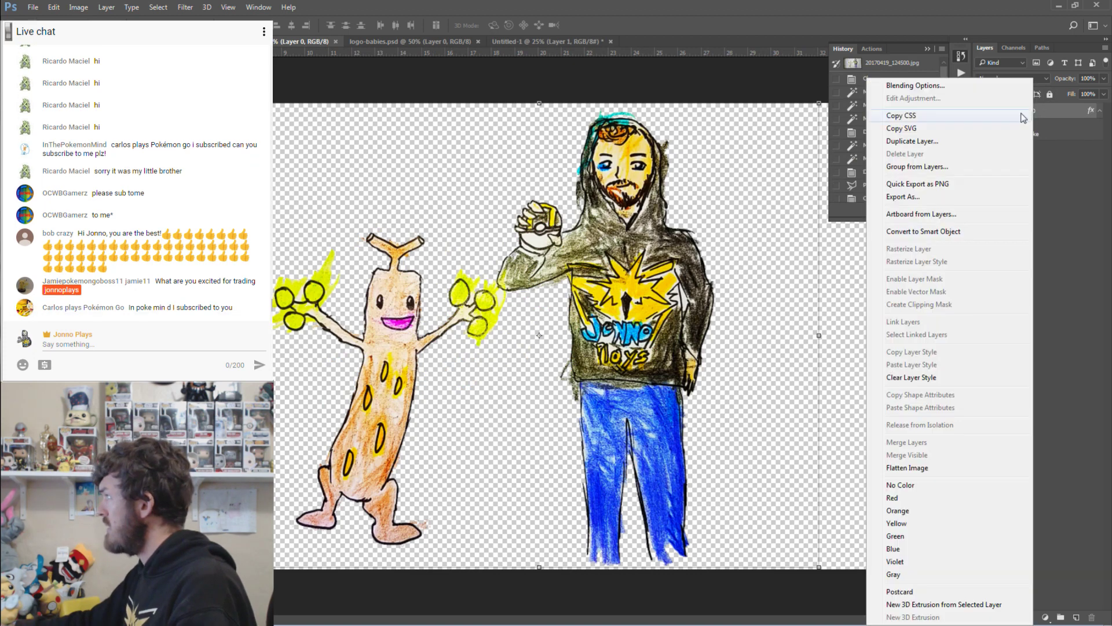
{"action": "left_click", "coordinate": [913, 144]}
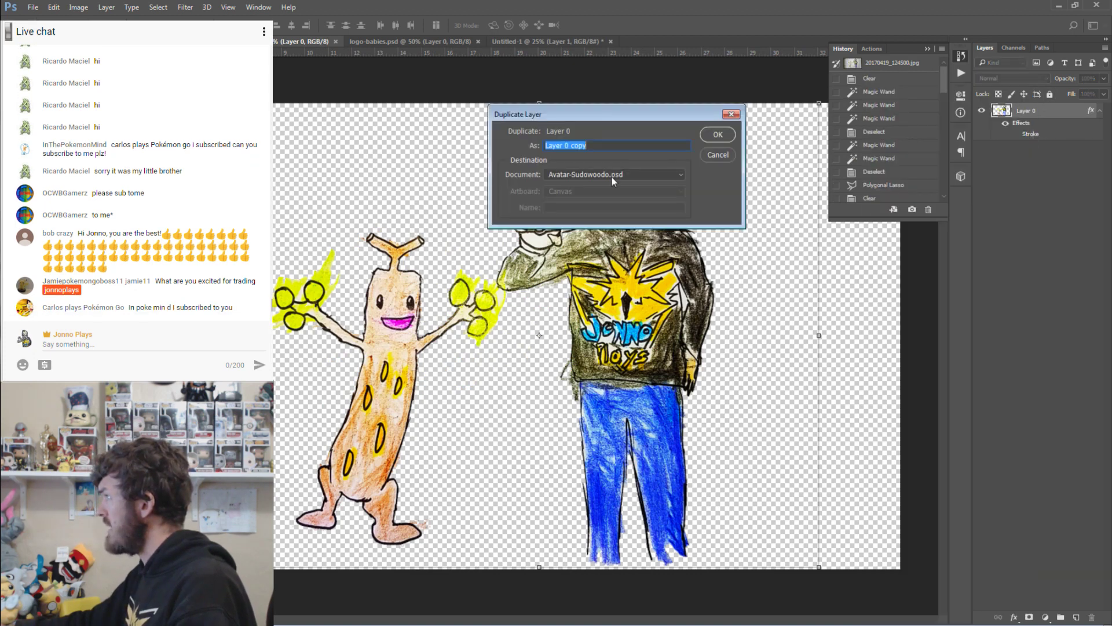
{"action": "left_click", "coordinate": [614, 174]}
{"action": "left_click", "coordinate": [579, 210]}
{"action": "left_click", "coordinate": [721, 142]}
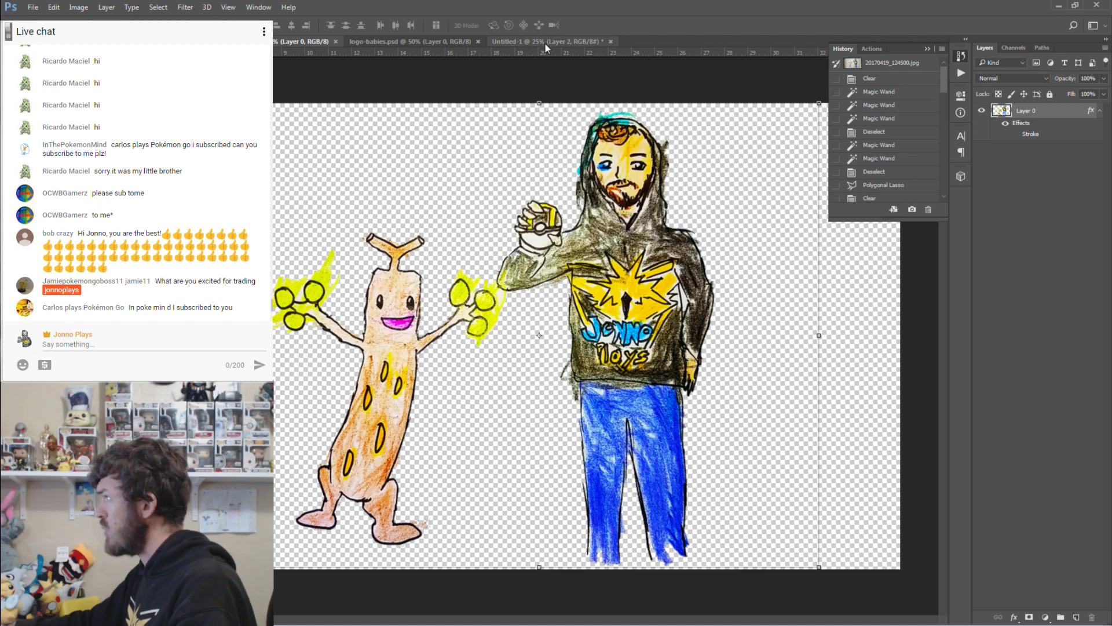
{"action": "left_click", "coordinate": [544, 42]}
{"action": "mouse_move", "coordinate": [557, 236]}
{"action": "left_mouse_down"}
{"action": "mouse_move", "coordinate": [472, 337]}
{"action": "mouse_move", "coordinate": [531, 451]}
{"action": "mouse_move", "coordinate": [513, 435]}
{"action": "left_mouse_up"}
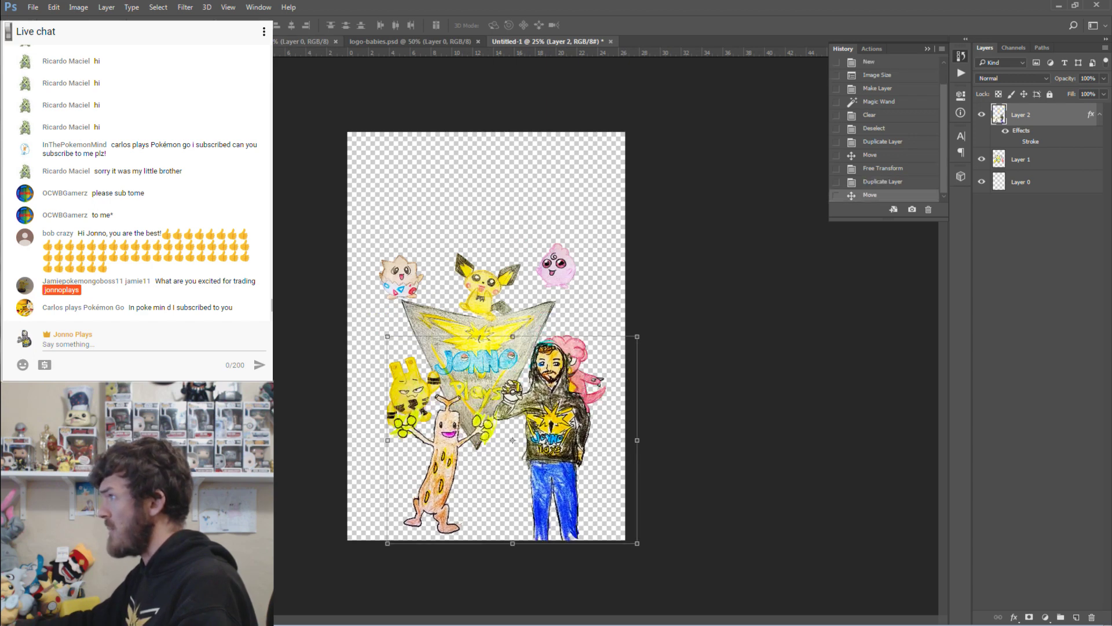
Duplicate the Pikachu dab layer into Untitled-1, then start Save As for the collage.
{"action": "key", "text": "ctrl+Tab"}
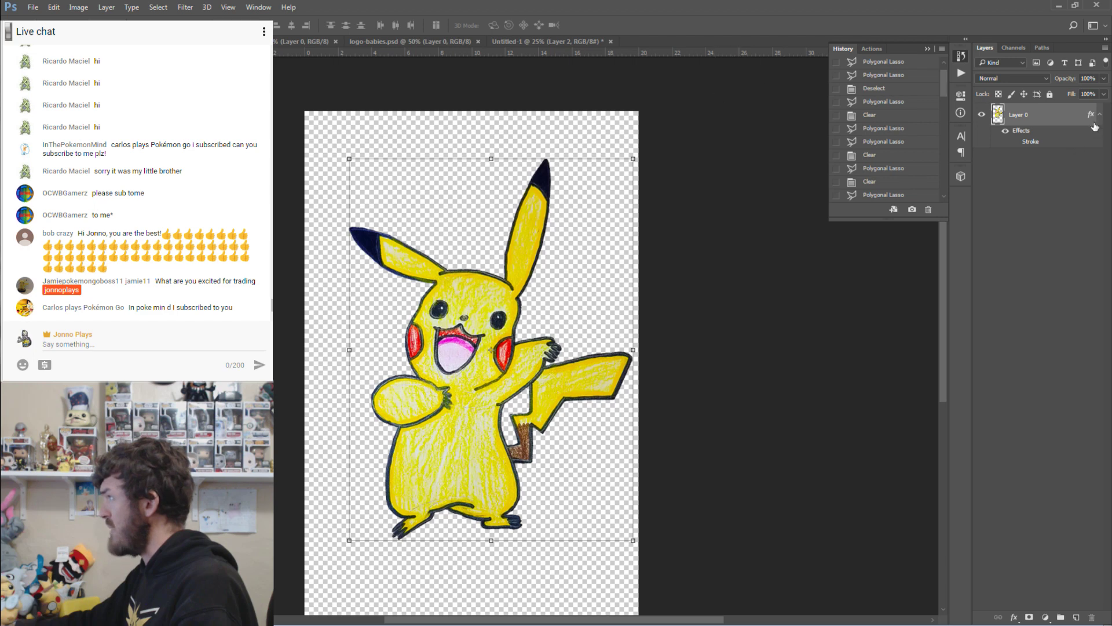
{"action": "right_click", "coordinate": [1030, 119]}
{"action": "left_click", "coordinate": [939, 141]}
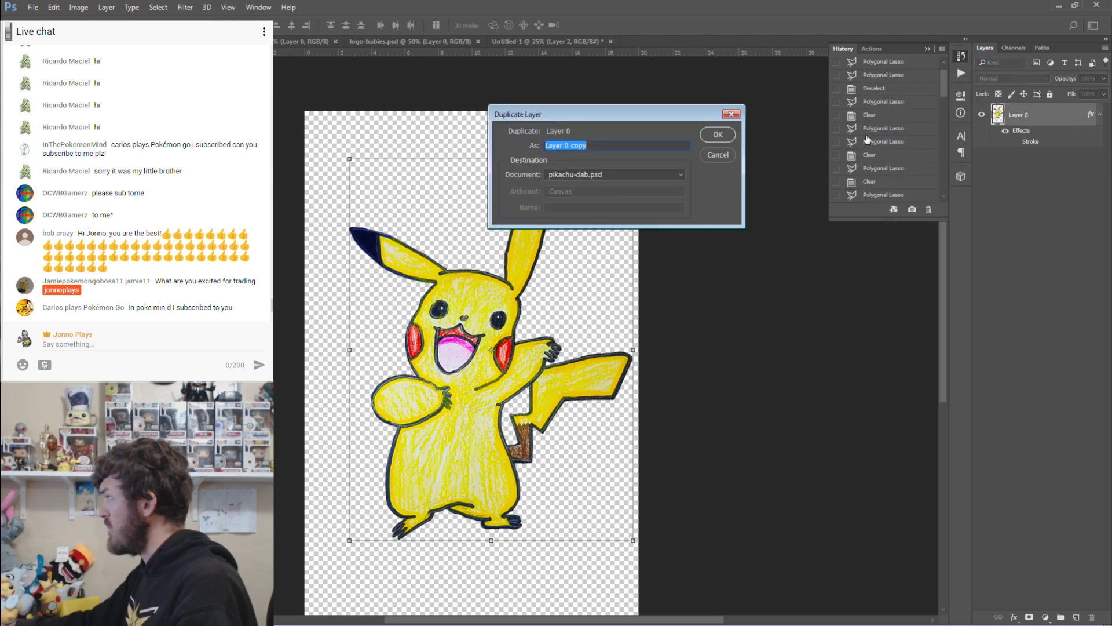
{"action": "left_click", "coordinate": [613, 175]}
{"action": "left_click", "coordinate": [591, 210]}
{"action": "left_click", "coordinate": [718, 134]}
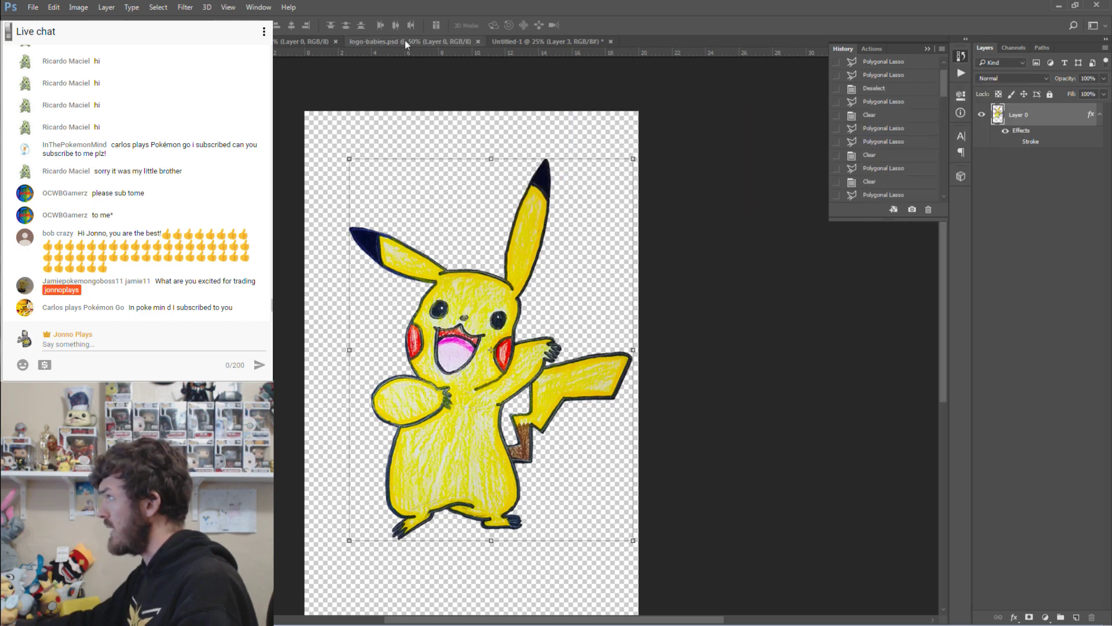
{"action": "left_click", "coordinate": [526, 42]}
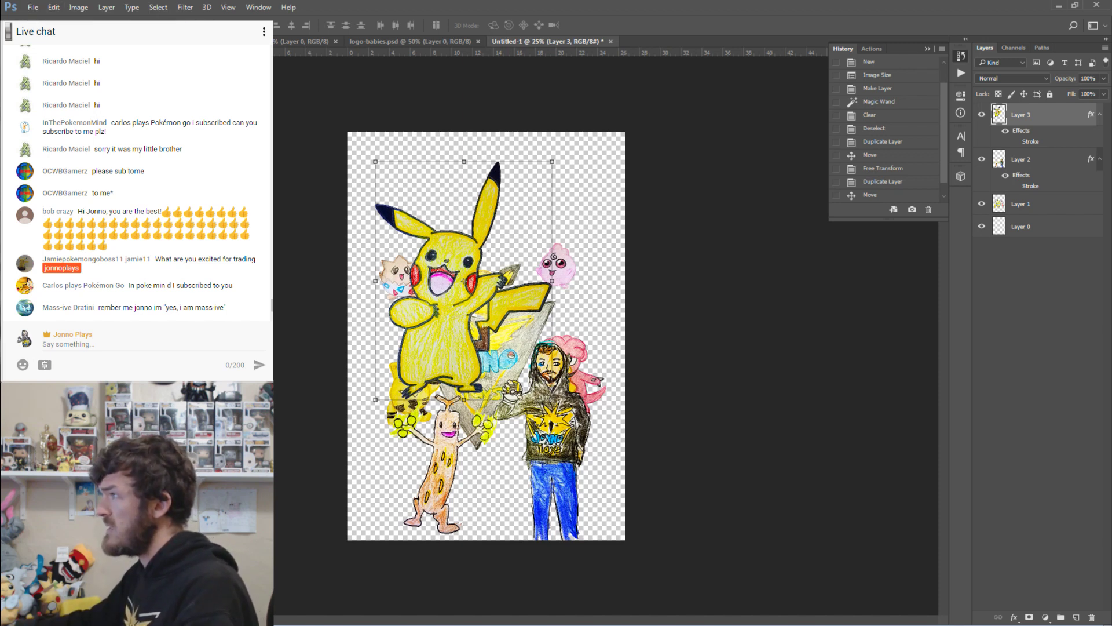
{"action": "key", "text": "ctrl+shift+s"}
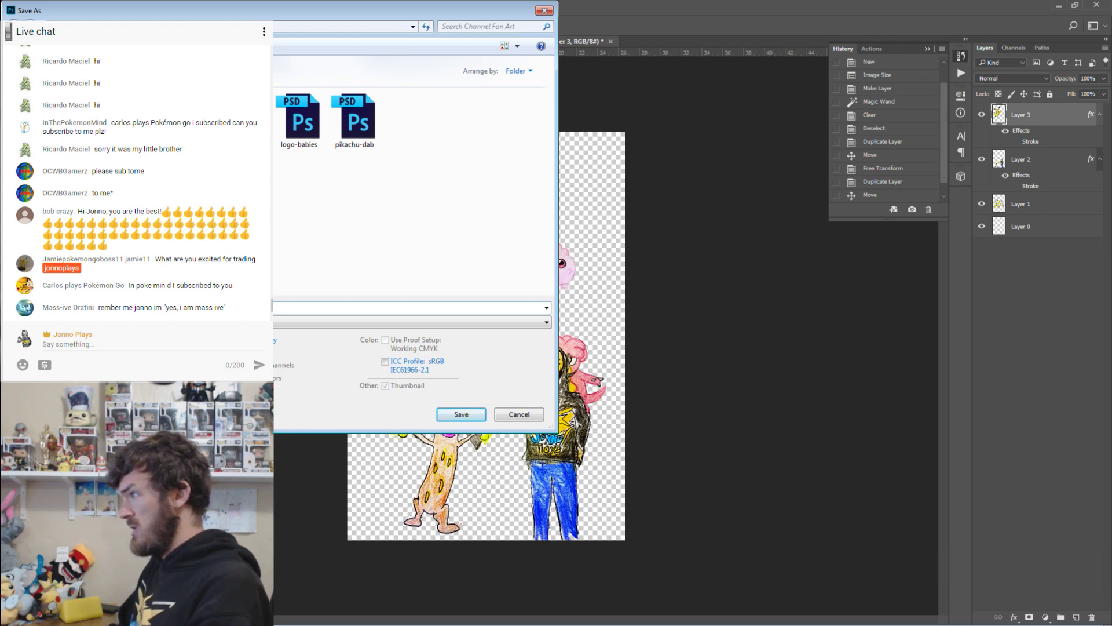
Confirm saving the collage as Fan-Art-TShirt-Collage.psd.
{"action": "key", "text": "Return"}
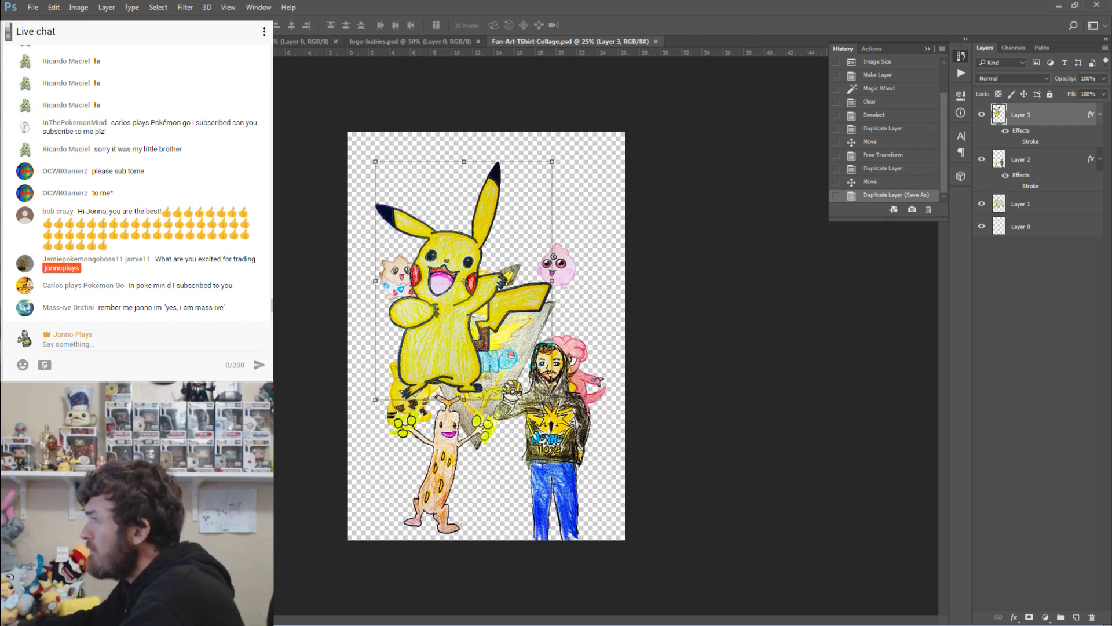
Zoom in on the collage and hide the Pikachu and hooded man with Sudowoodo layers.
{"action": "key", "text": "z"}
{"action": "left_click_drag", "start_coordinate": [264, 319], "coordinate": [290, 327]}
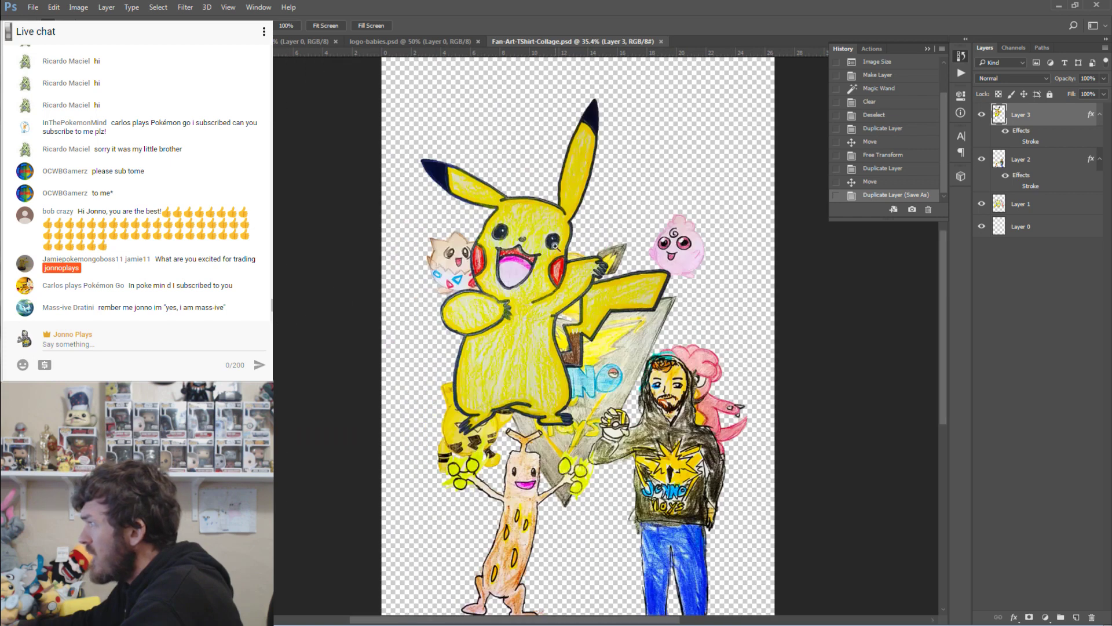
{"action": "scroll", "coordinate": [555, 246], "scroll_direction": "down", "scroll_amount": 3}
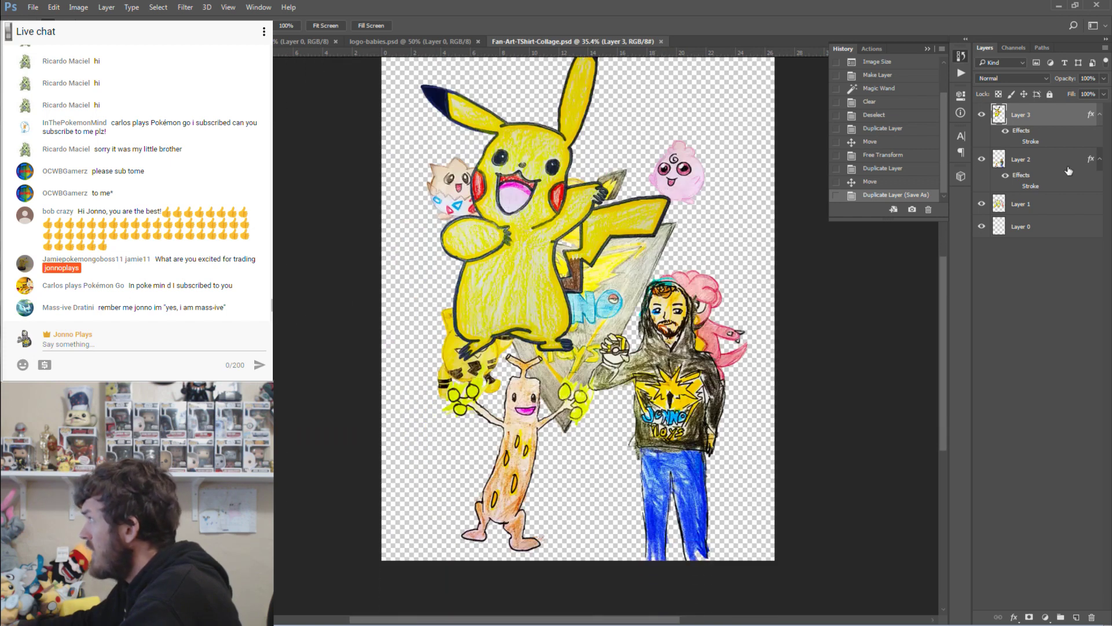
{"action": "left_click", "coordinate": [981, 114]}
{"action": "left_click", "coordinate": [981, 159]}
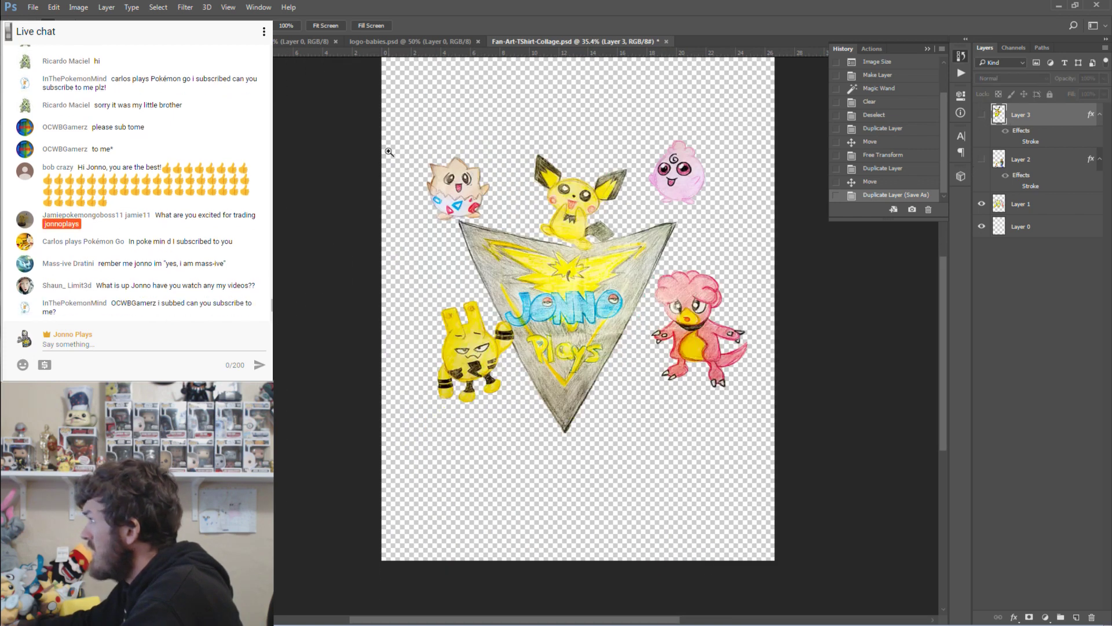
Cut Jigglypuff to a new layer with the Polygonal Lasso, then undo because the wrong layer was active.
{"action": "key", "text": "l"}
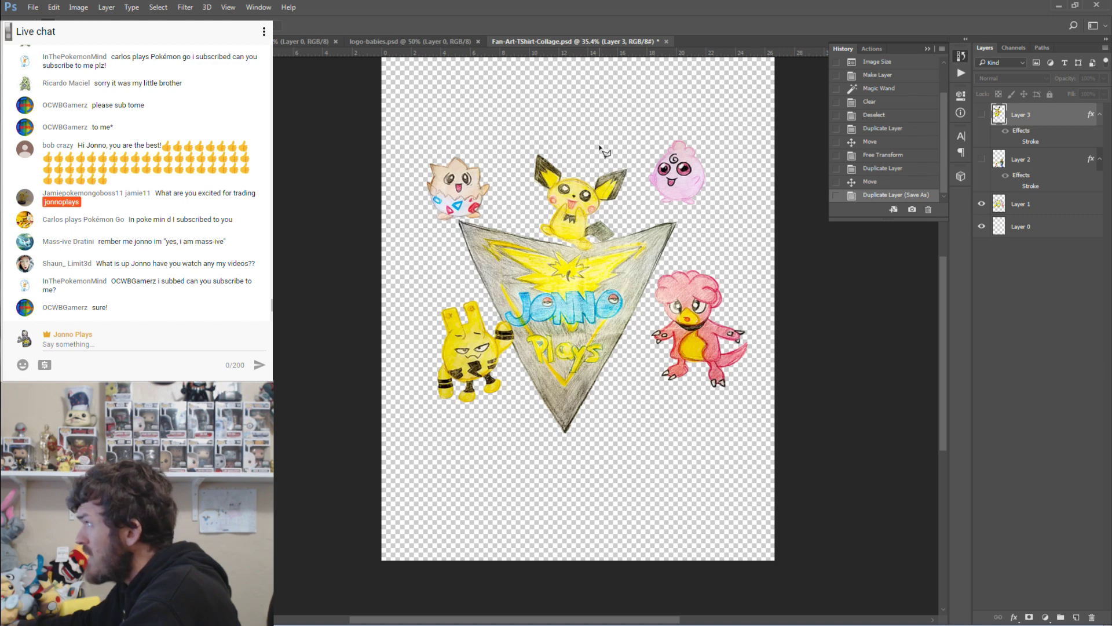
{"action": "left_click", "coordinate": [652, 137]}
{"action": "left_click", "coordinate": [637, 192]}
{"action": "left_click", "coordinate": [660, 212]}
{"action": "left_click", "coordinate": [703, 219]}
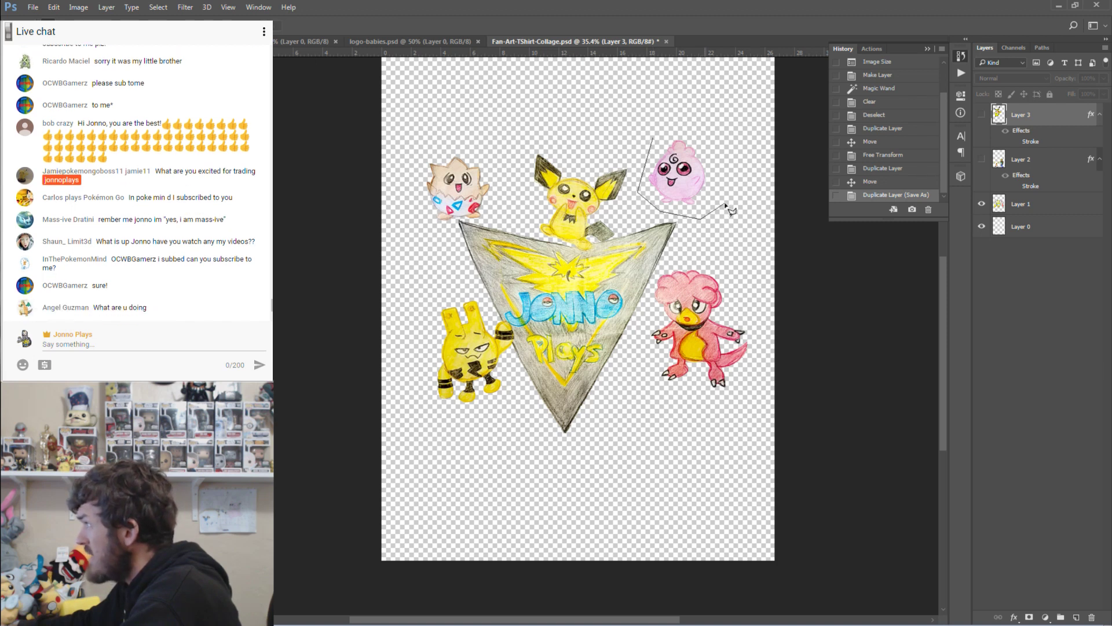
{"action": "left_click", "coordinate": [724, 206]}
{"action": "left_click", "coordinate": [721, 138]}
{"action": "double_click", "coordinate": [681, 124]}
{"action": "right_click", "coordinate": [687, 161]}
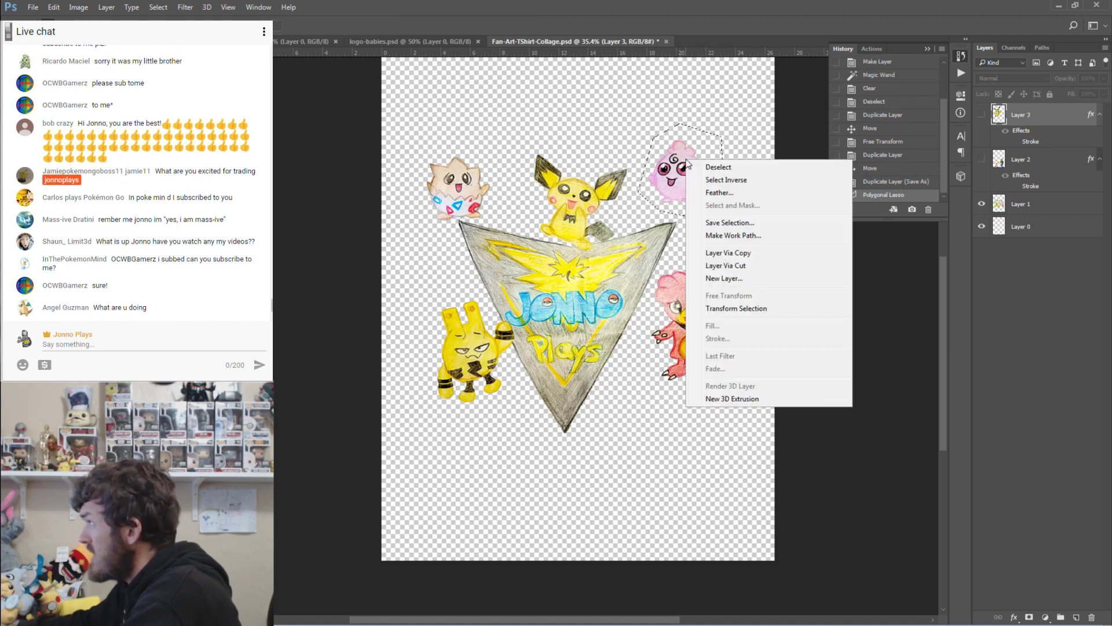
{"action": "left_click", "coordinate": [731, 265]}
{"action": "left_click", "coordinate": [983, 115]}
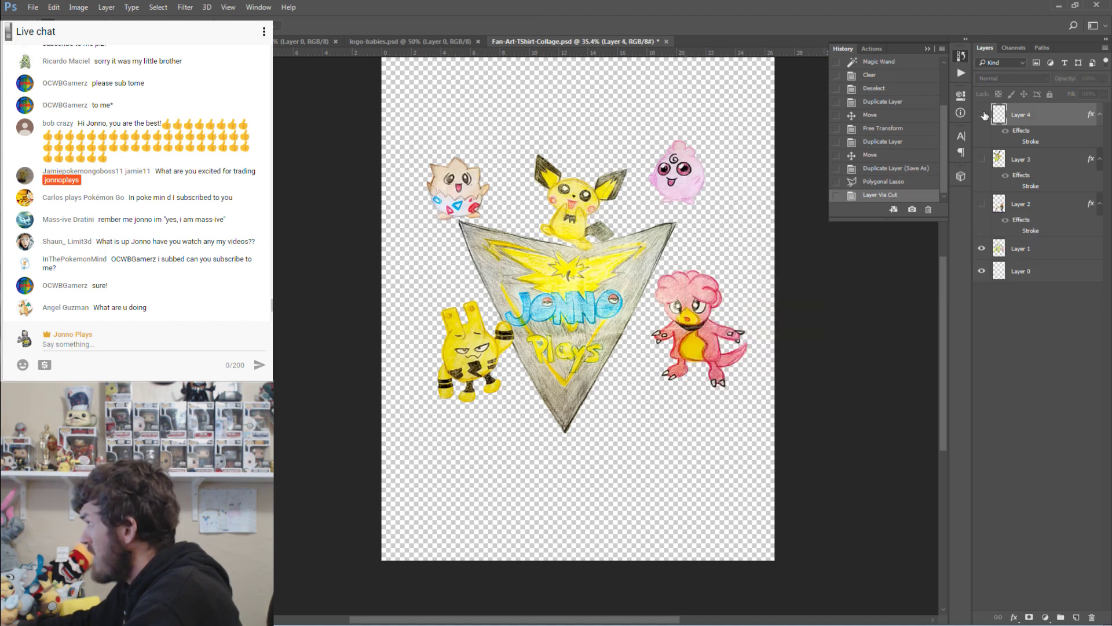
{"action": "left_click", "coordinate": [983, 115]}
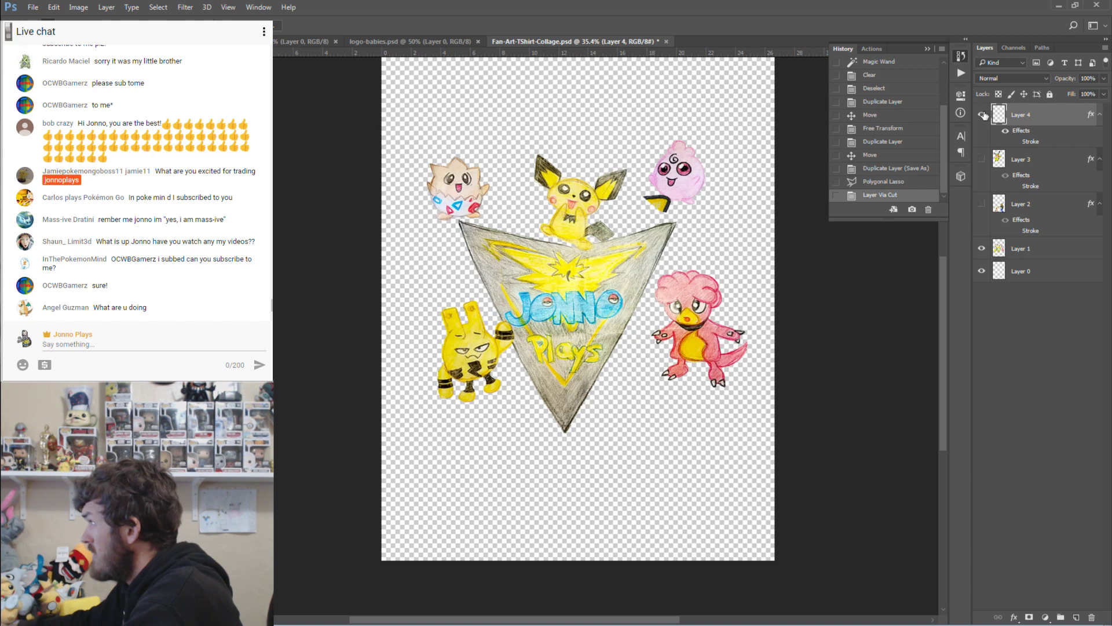
{"action": "key", "text": "ctrl+alt+z"}
{"action": "key", "text": "ctrl+alt+z"}
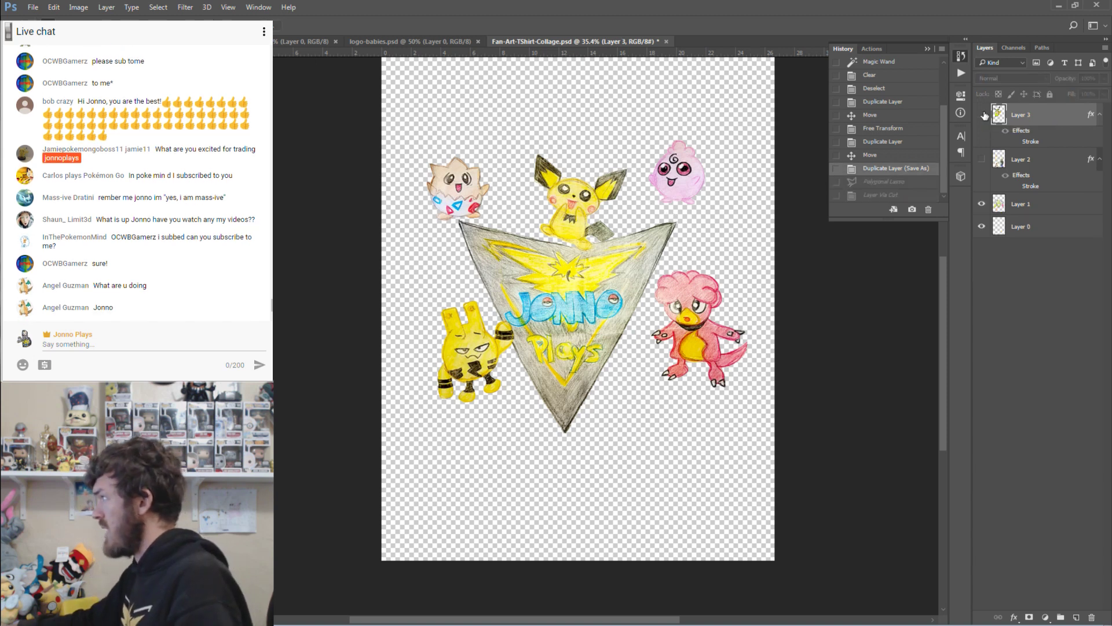
On Layer 1, outline Jigglypuff and cut it onto its own layer.
{"action": "left_click", "coordinate": [1026, 205]}
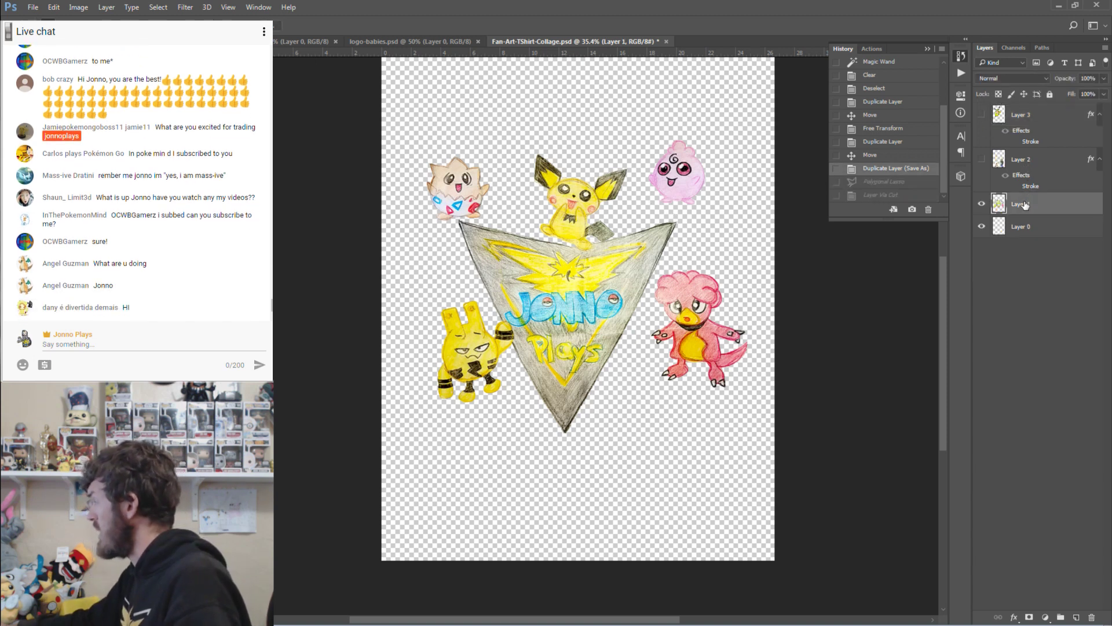
{"action": "left_click", "coordinate": [644, 132]}
{"action": "left_click", "coordinate": [640, 189]}
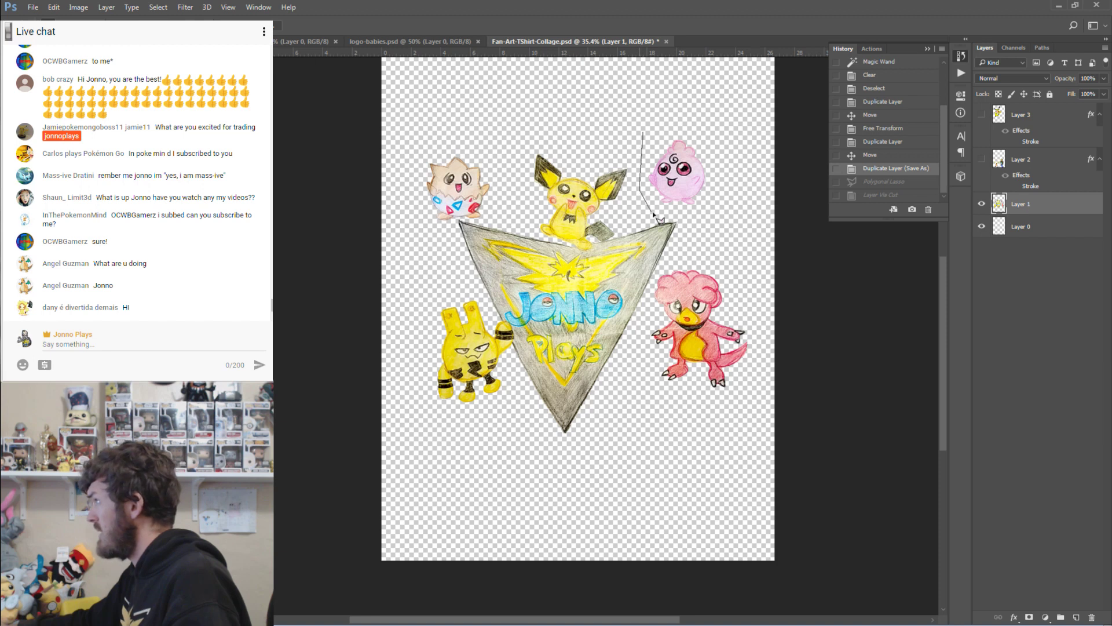
{"action": "left_click", "coordinate": [656, 212]}
{"action": "left_click", "coordinate": [703, 219]}
{"action": "left_click", "coordinate": [731, 183]}
{"action": "double_click", "coordinate": [701, 121]}
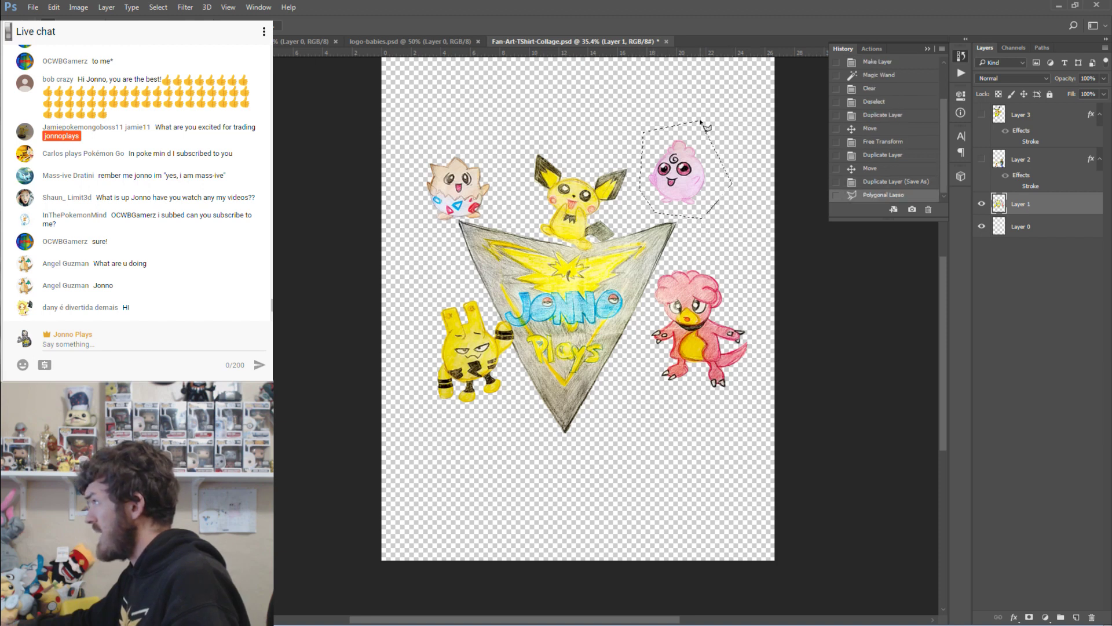
{"action": "right_click", "coordinate": [690, 164]}
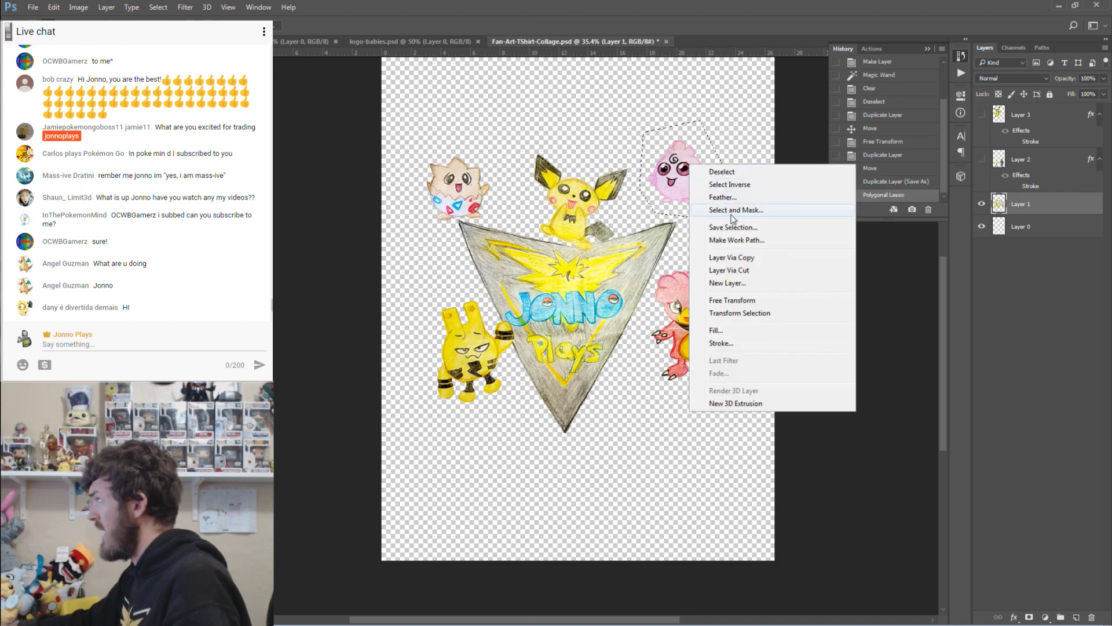
{"action": "left_click", "coordinate": [753, 270]}
{"action": "left_click", "coordinate": [982, 204]}
{"action": "left_click", "coordinate": [982, 204]}
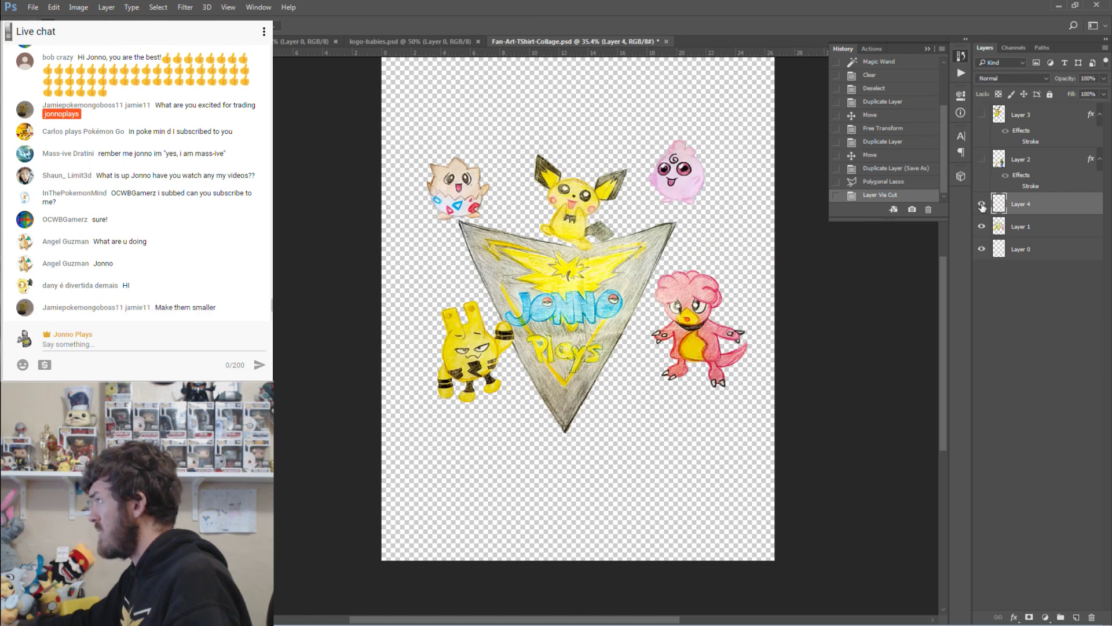
{"action": "left_click", "coordinate": [982, 204]}
{"action": "left_click", "coordinate": [982, 205]}
{"action": "left_click", "coordinate": [983, 204]}
{"action": "left_click", "coordinate": [982, 204]}
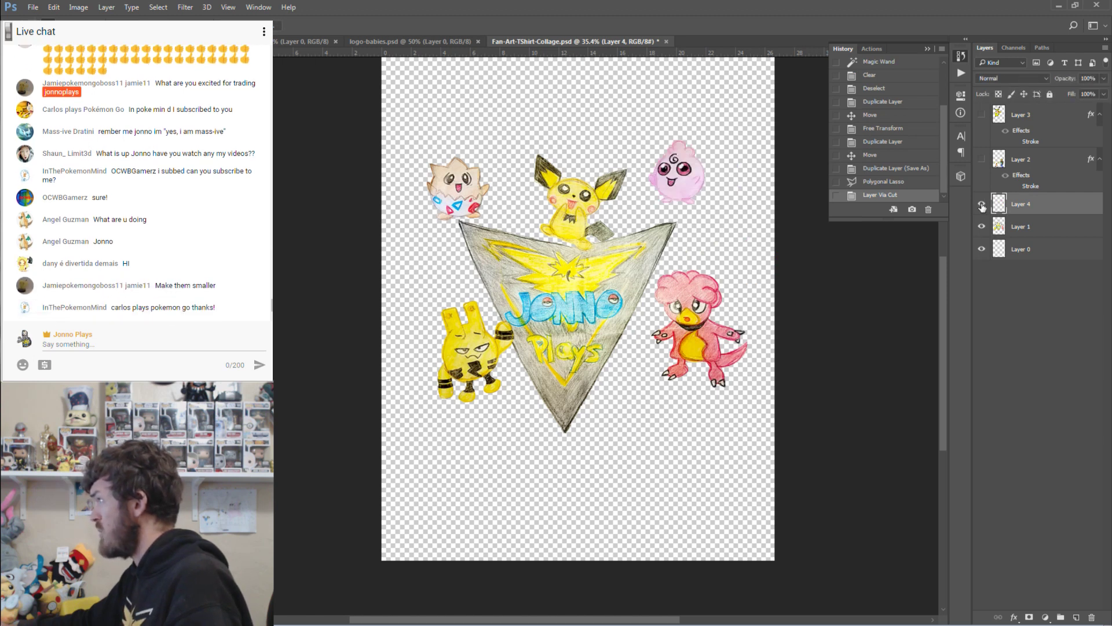
Select the red Pokémon on the right and cut it onto its own layer.
{"action": "mouse_move", "coordinate": [670, 258]}
{"action": "left_mouse_down"}
{"action": "mouse_move", "coordinate": [644, 305]}
{"action": "mouse_move", "coordinate": [639, 350]}
{"action": "mouse_move", "coordinate": [660, 403]}
{"action": "mouse_move", "coordinate": [747, 406]}
{"action": "mouse_move", "coordinate": [775, 364]}
{"action": "mouse_move", "coordinate": [733, 257]}
{"action": "left_mouse_up"}
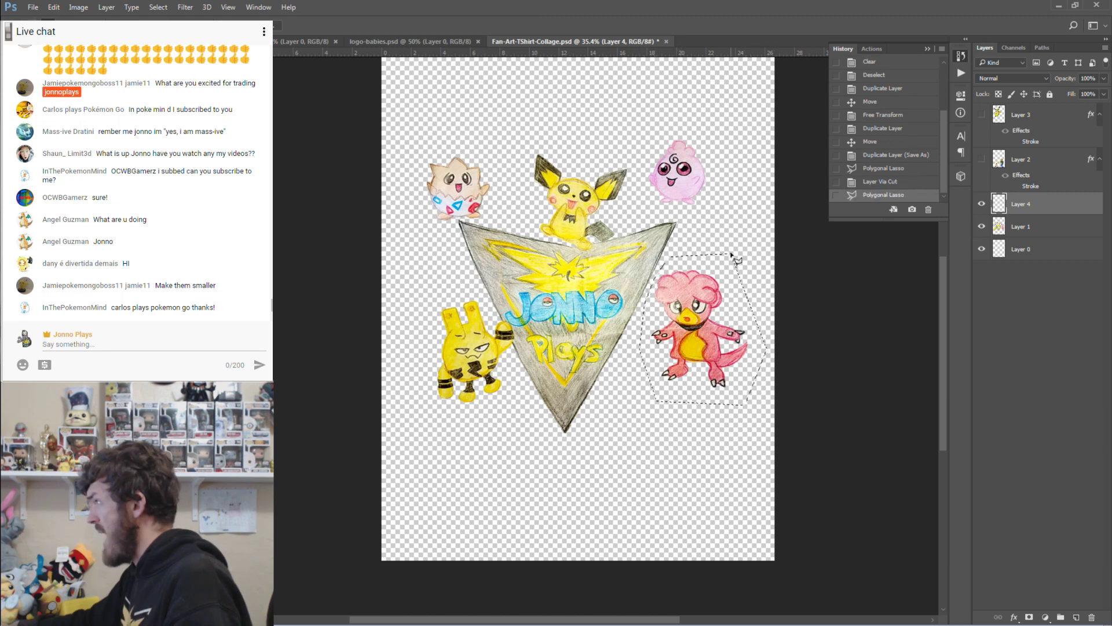
{"action": "right_click", "coordinate": [736, 309]}
{"action": "left_click", "coordinate": [786, 413]}
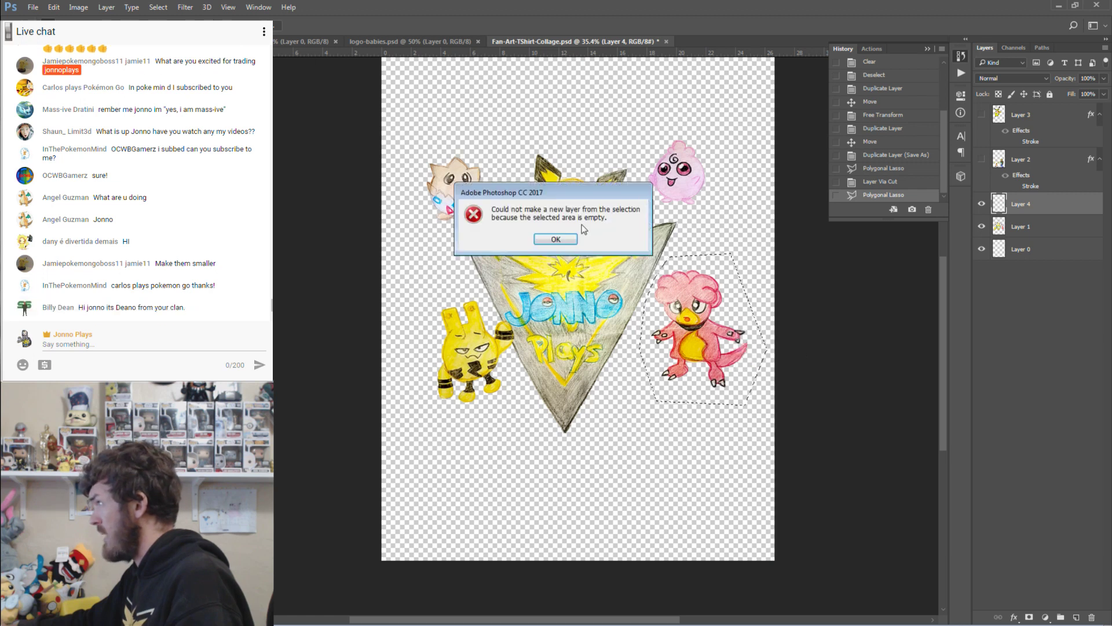
{"action": "key", "text": "Return"}
{"action": "right_click", "coordinate": [729, 320]}
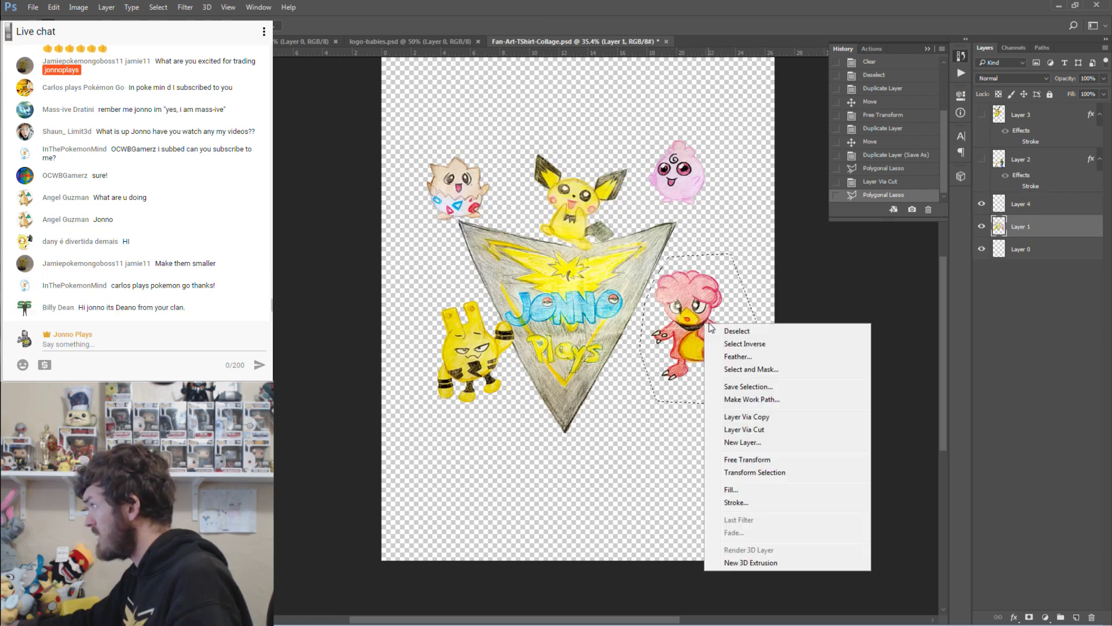
{"action": "left_click", "coordinate": [753, 430]}
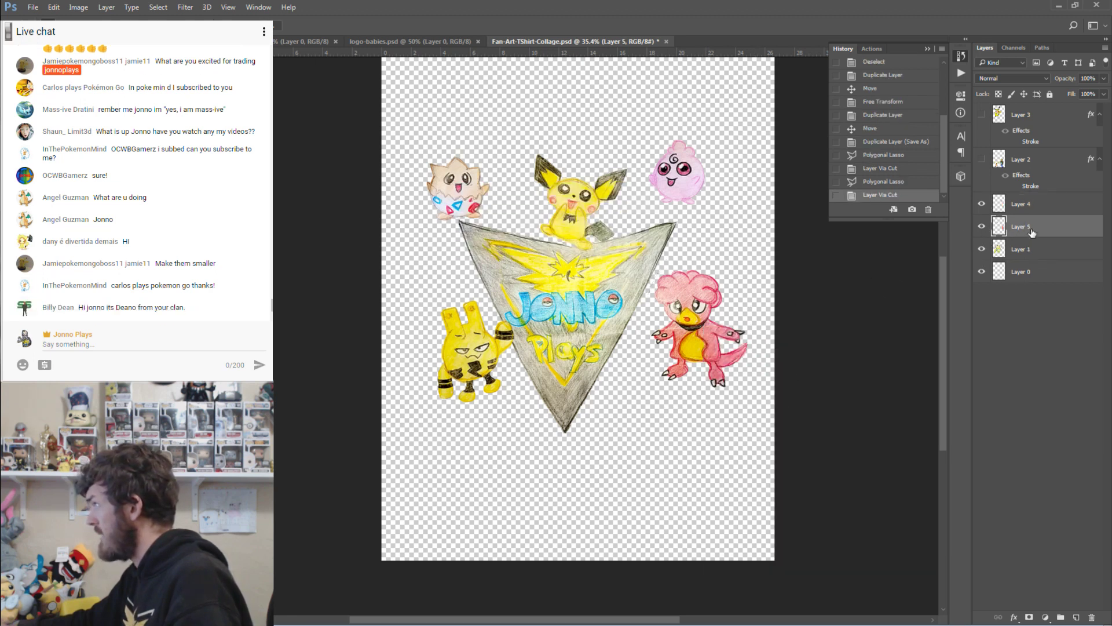
{"action": "left_click", "coordinate": [982, 227]}
{"action": "left_click", "coordinate": [982, 226]}
{"action": "left_click", "coordinate": [982, 226]}
{"action": "left_click", "coordinate": [982, 204]}
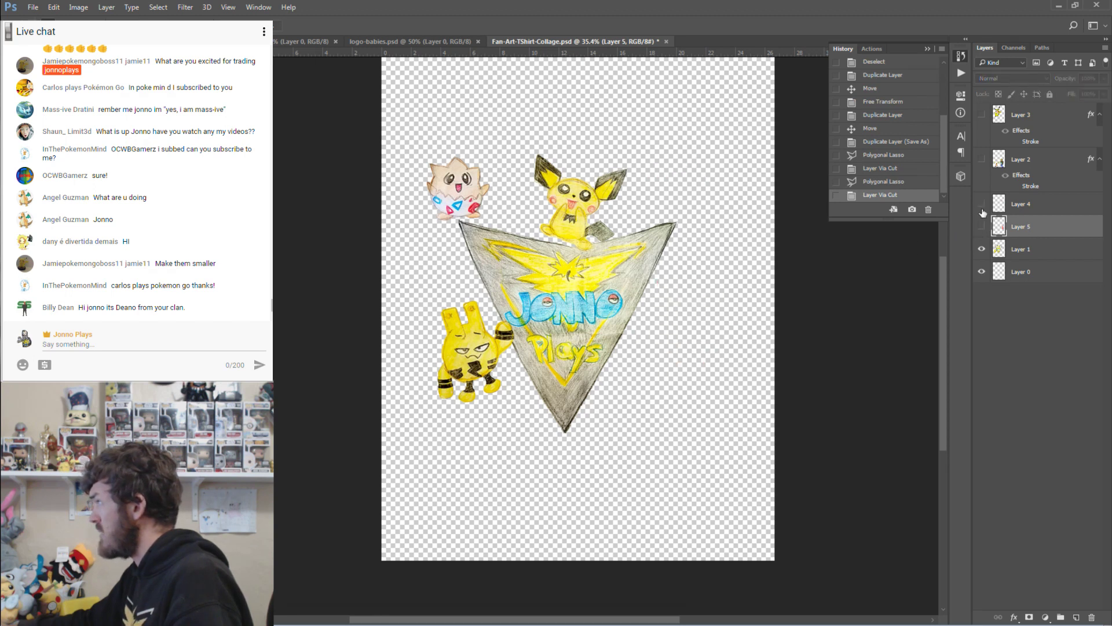
{"action": "left_click", "coordinate": [982, 204]}
{"action": "left_click", "coordinate": [982, 227]}
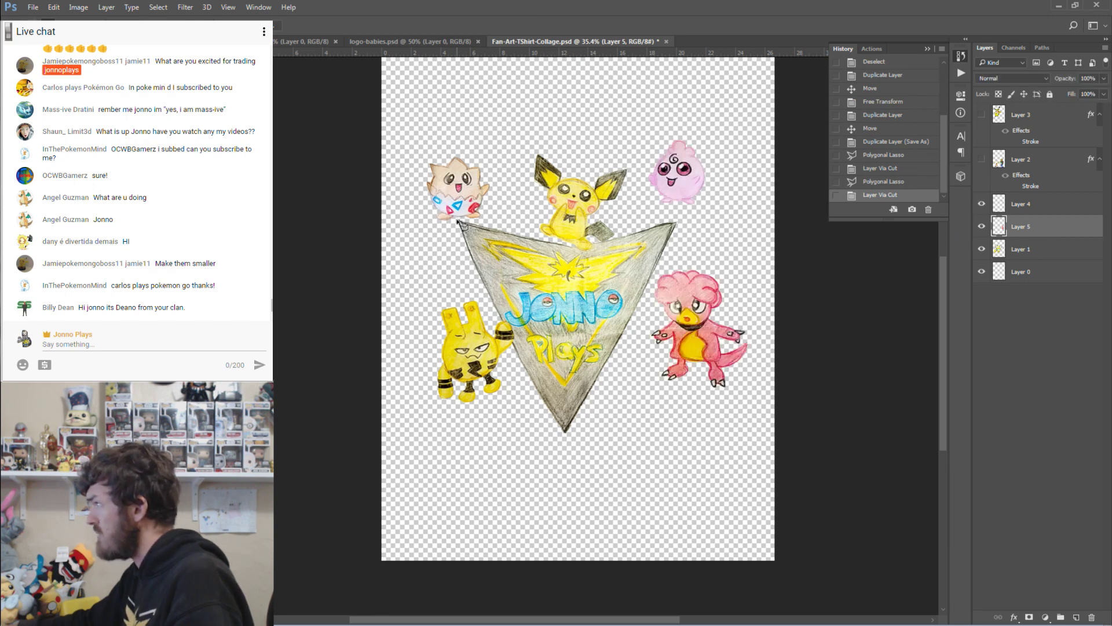
Zoom in on Togepi and trace around it with the Polygonal Lasso.
{"action": "key", "text": "z"}
{"action": "left_click_drag", "start_coordinate": [429, 175], "coordinate": [480, 236]}
{"action": "key", "text": "l"}
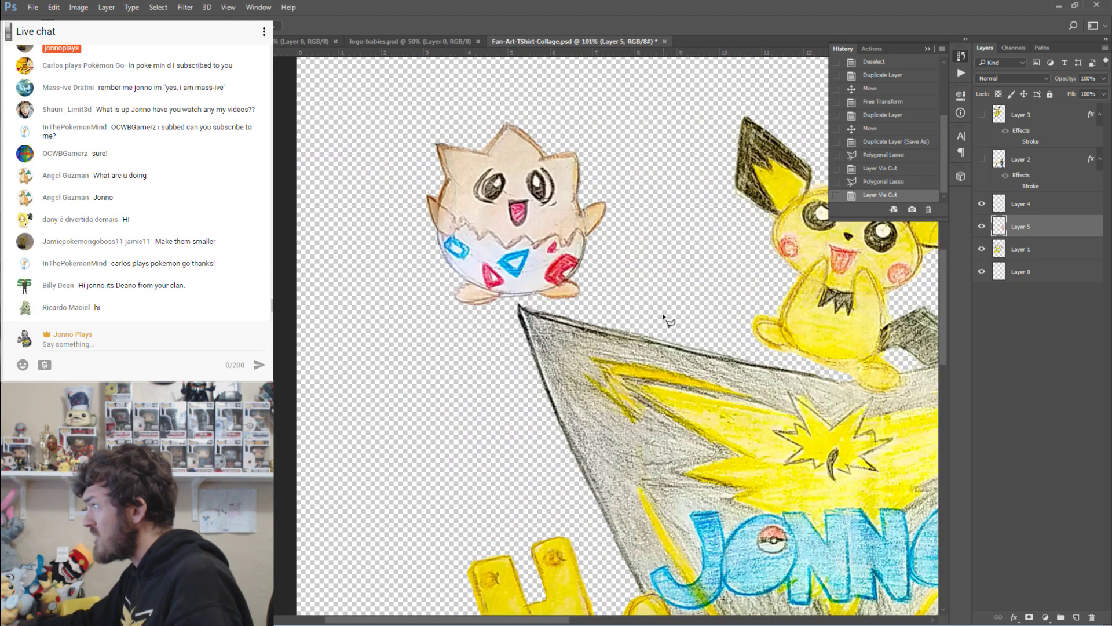
{"action": "left_click", "coordinate": [557, 312]}
{"action": "left_click", "coordinate": [511, 304]}
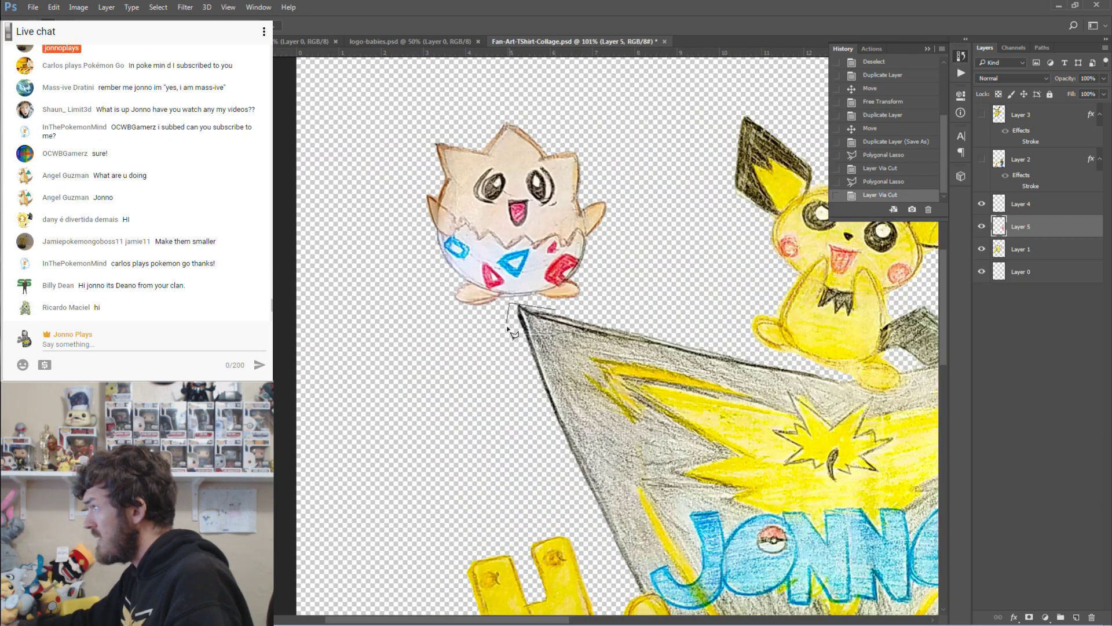
{"action": "left_click", "coordinate": [507, 327]}
{"action": "left_click", "coordinate": [445, 332]}
{"action": "left_click", "coordinate": [371, 189]}
{"action": "left_click", "coordinate": [388, 118]}
{"action": "left_click", "coordinate": [535, 83]}
{"action": "left_click", "coordinate": [626, 132]}
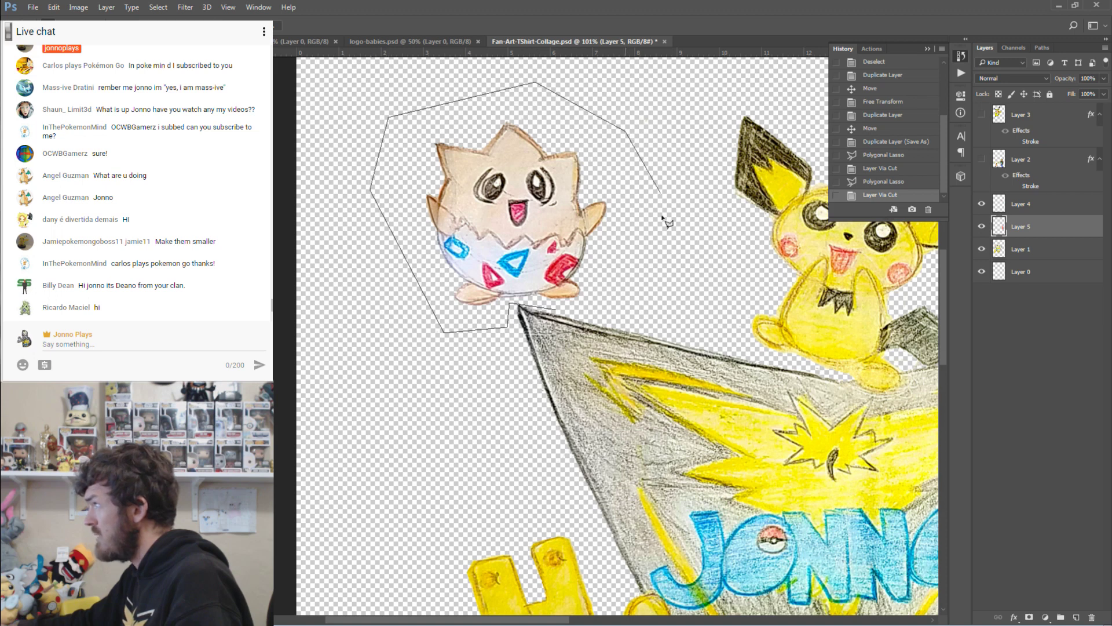
{"action": "left_click", "coordinate": [662, 249]}
{"action": "double_click", "coordinate": [601, 314]}
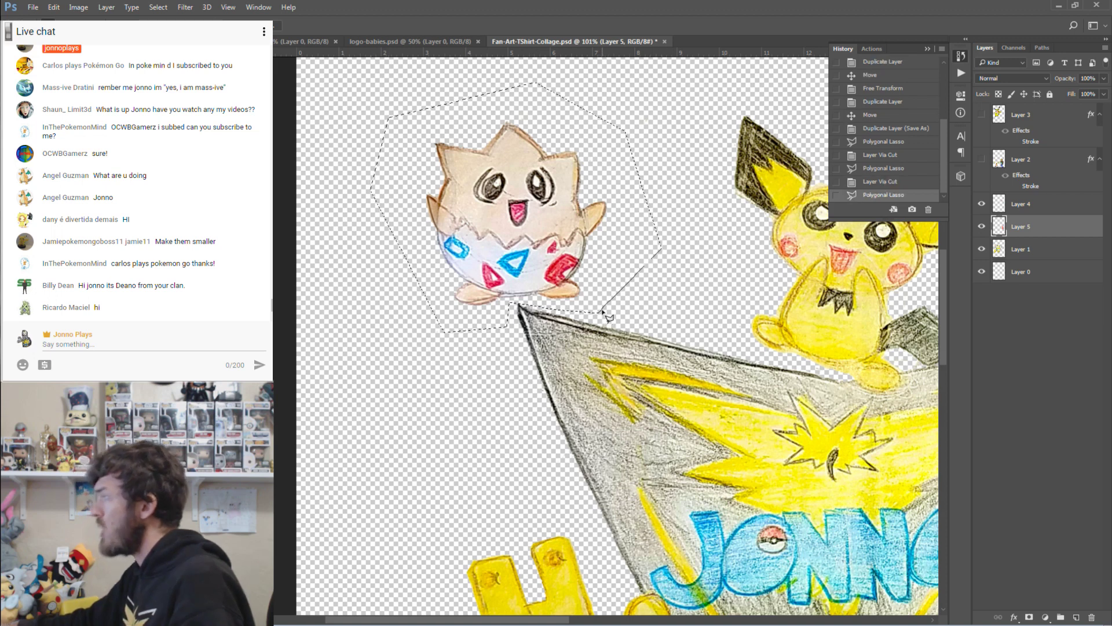
Put the Togepi selection from Layer 1 onto its own Layer 6, then view at 100%.
{"action": "left_click", "coordinate": [995, 248]}
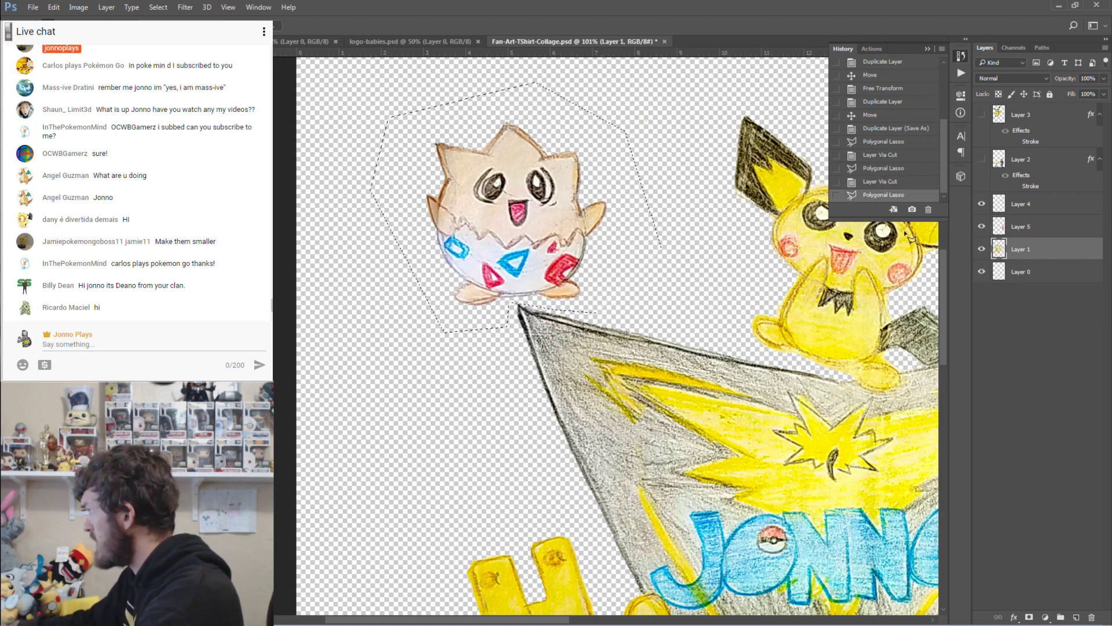
{"action": "right_click", "coordinate": [537, 226]}
{"action": "left_click", "coordinate": [583, 321]}
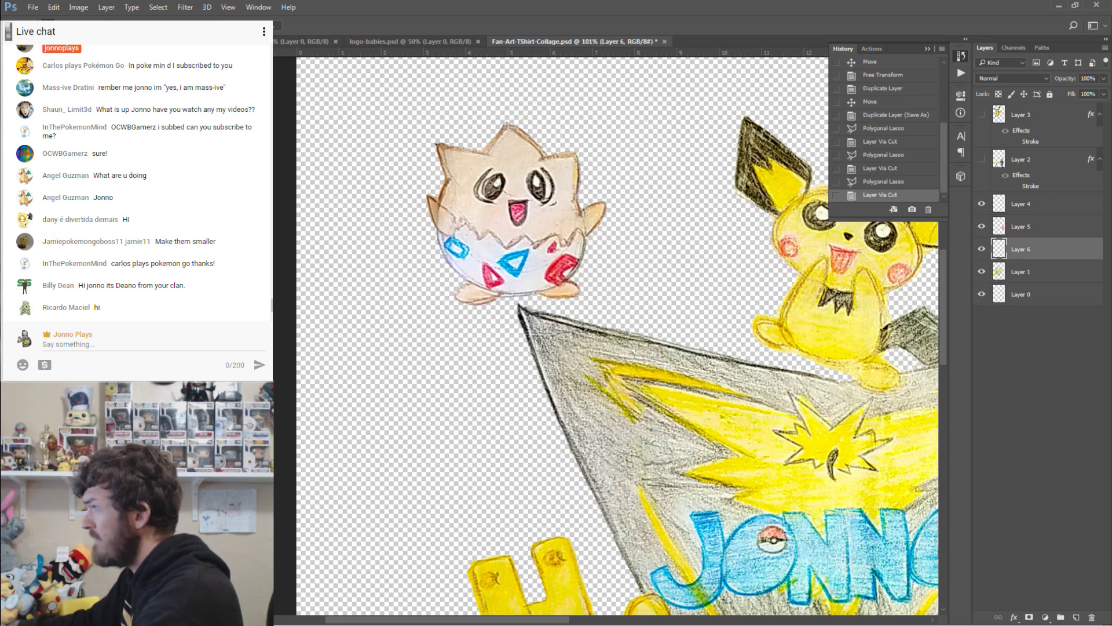
{"action": "key", "text": "z"}
{"action": "key", "text": "ctrl+1"}
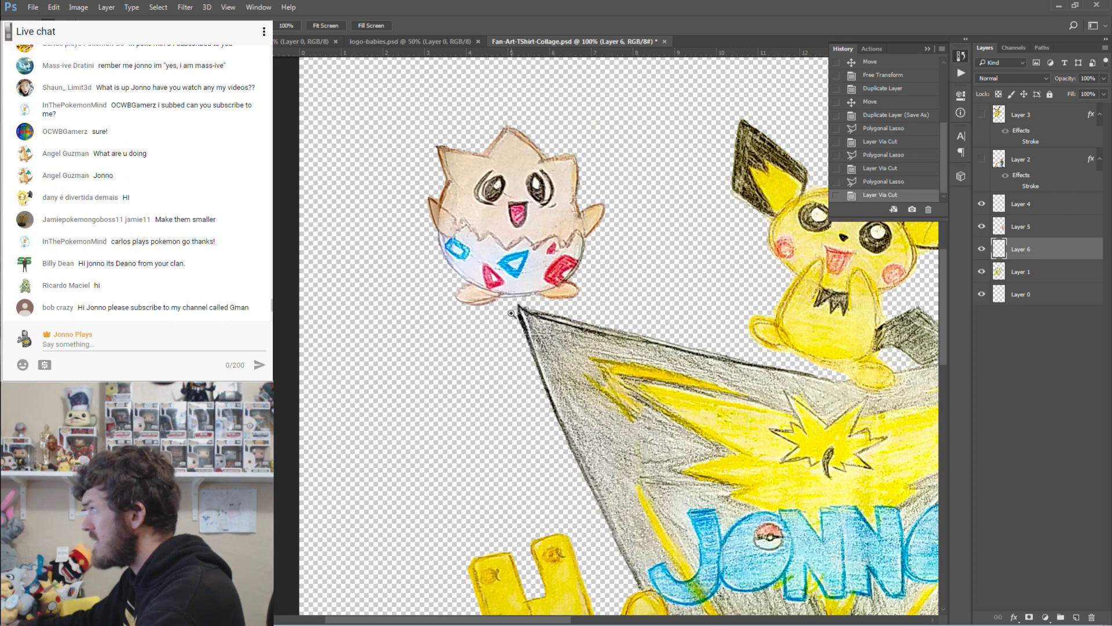
Fit the collage on screen and move Togepi to the bottom-left beside Elekid.
{"action": "key", "text": "ctrl+0"}
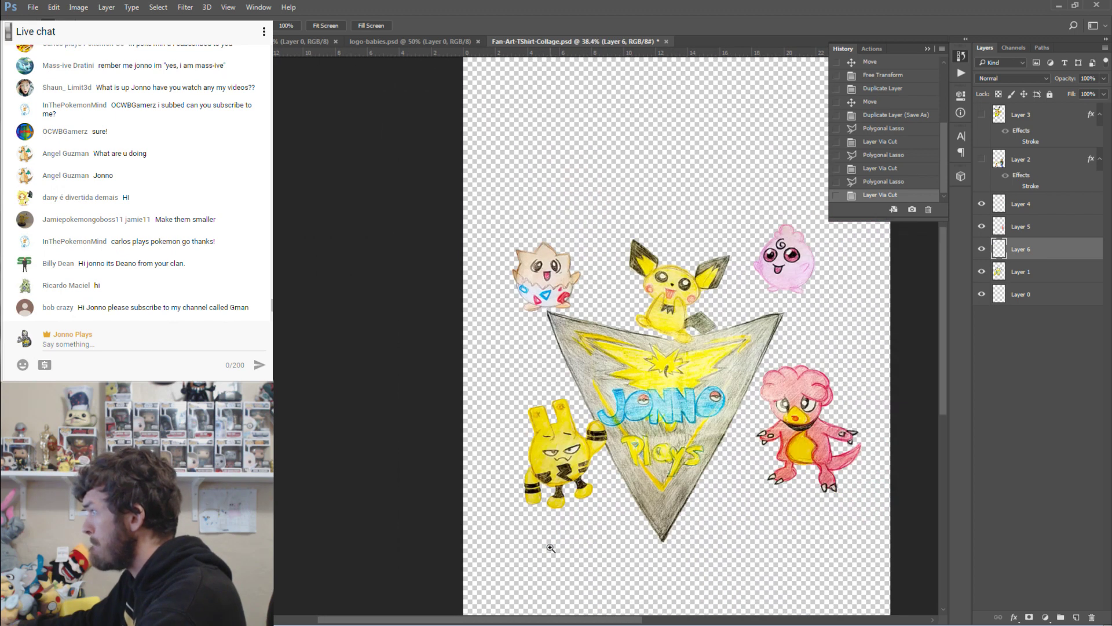
{"action": "left_click_drag", "start_coordinate": [571, 619], "coordinate": [621, 621]}
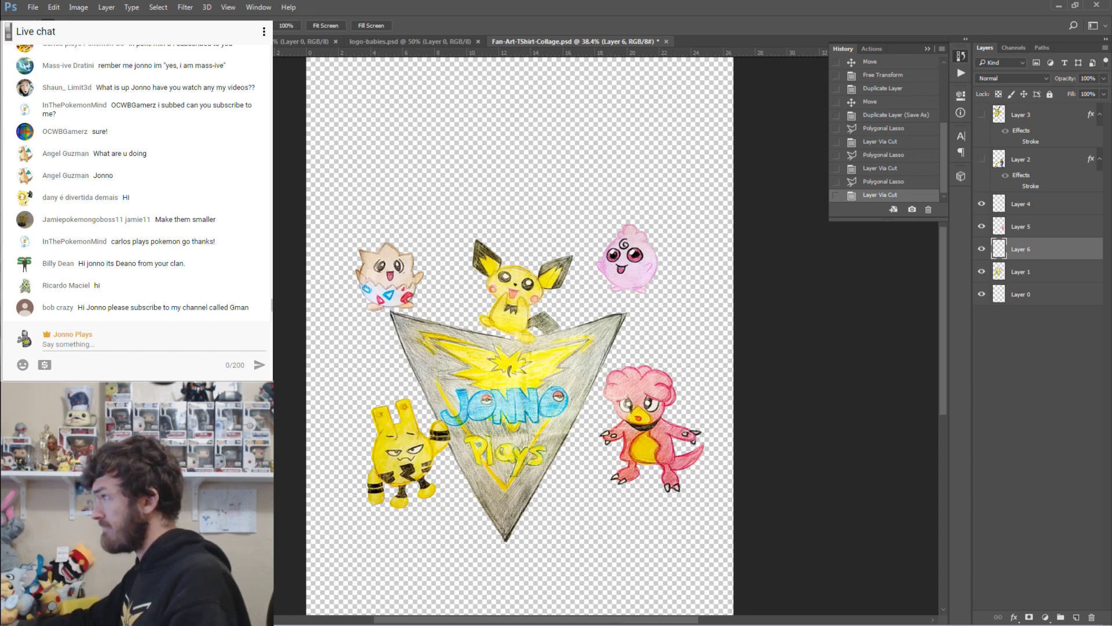
{"action": "key", "text": "v"}
{"action": "left_click_drag", "start_coordinate": [408, 293], "coordinate": [358, 501]}
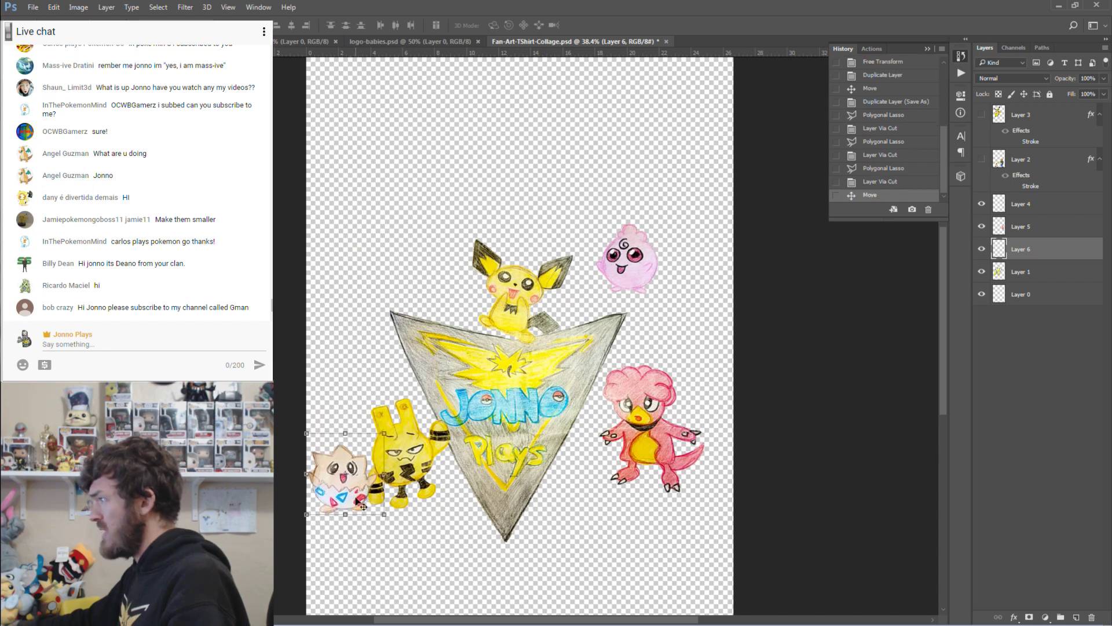
Shift the red Pokémon on Layer 5 lower and to the right.
{"action": "right_click", "coordinate": [647, 422]}
{"action": "left_click", "coordinate": [666, 426]}
{"action": "key", "text": "ctrl+t"}
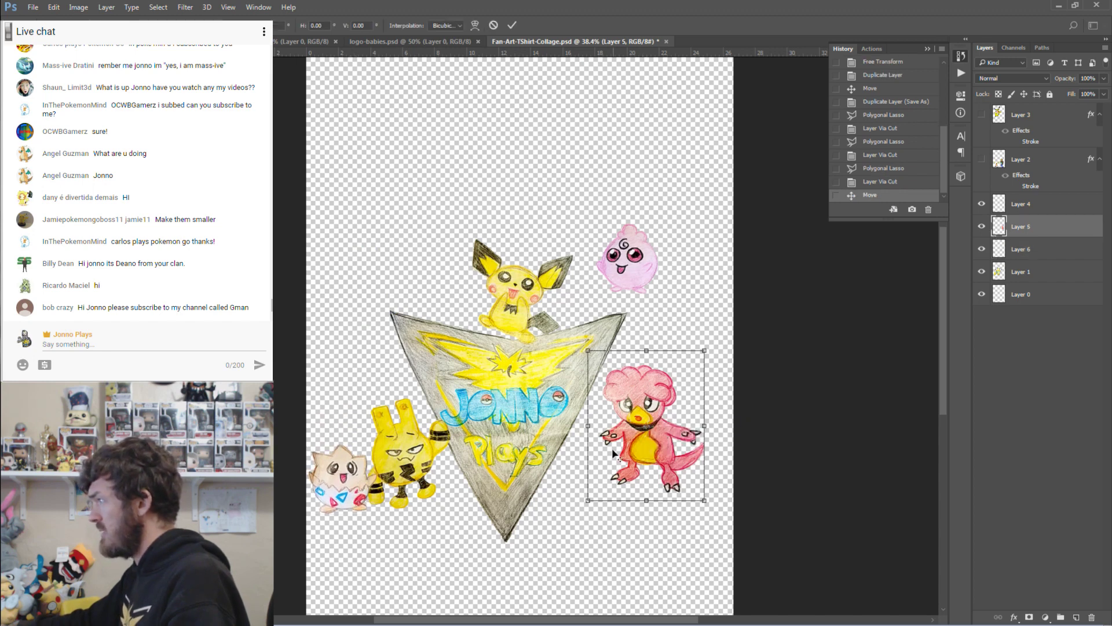
{"action": "left_click_drag", "start_coordinate": [645, 429], "coordinate": [664, 461]}
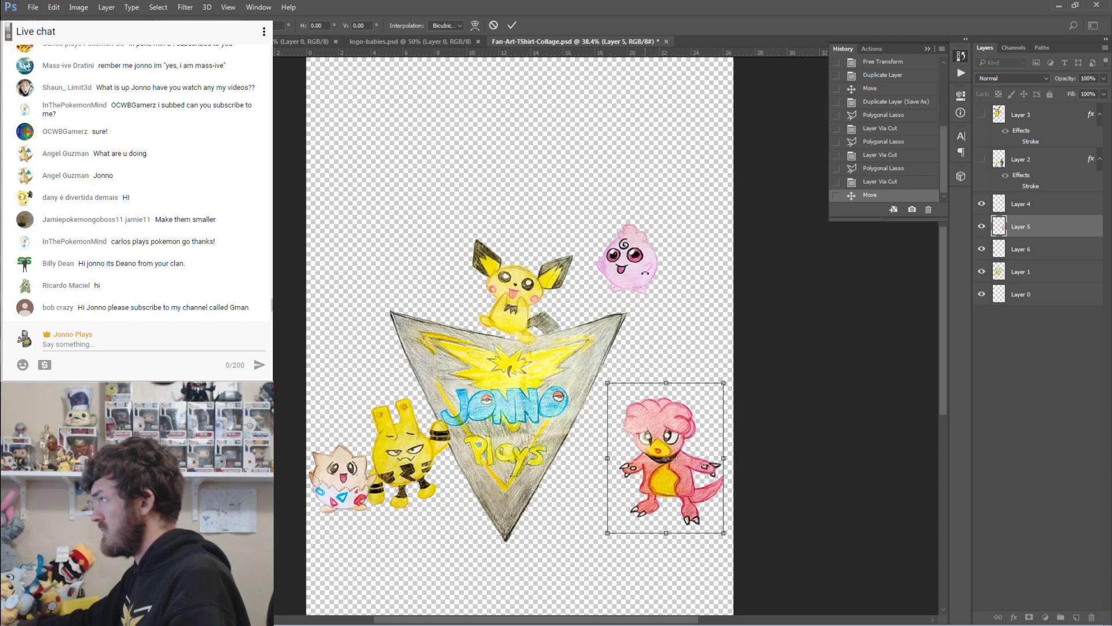
{"action": "key", "text": "Return"}
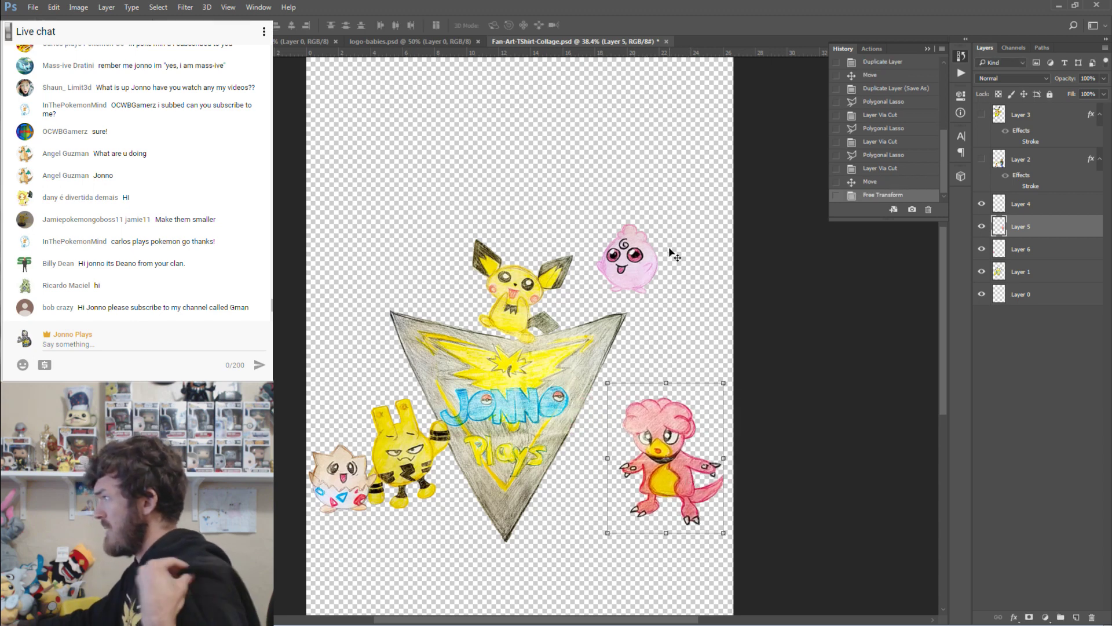
Show the hooded man and Sudowoodo layer again and make Layer 2 active with the Marquee tool.
{"action": "left_click", "coordinate": [981, 159]}
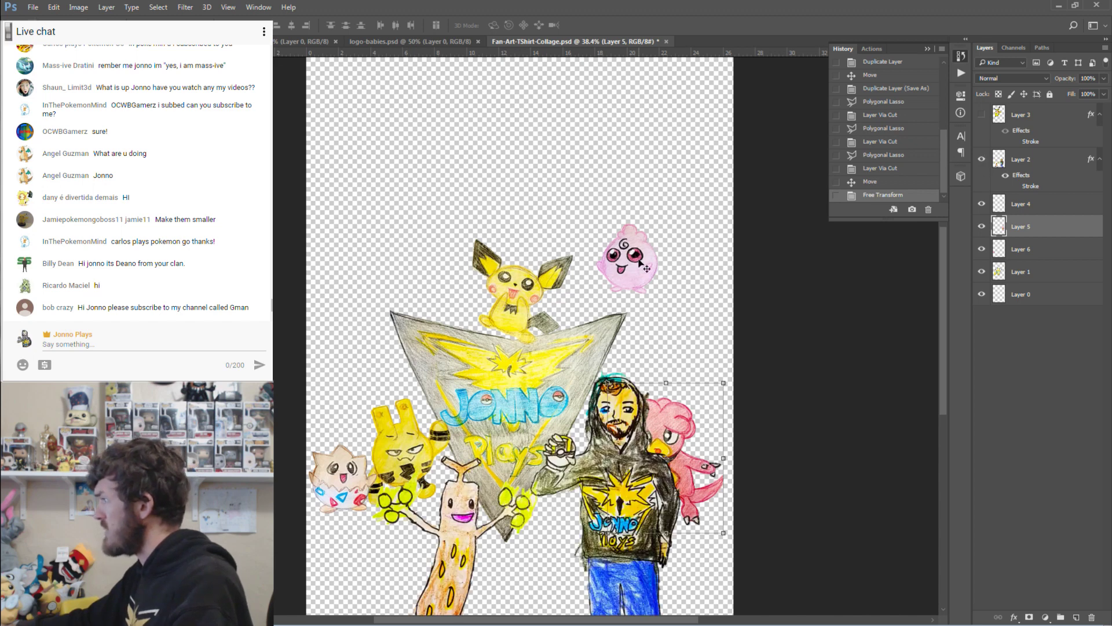
{"action": "scroll", "coordinate": [641, 267], "scroll_direction": "down", "scroll_amount": 1}
{"action": "left_click", "coordinate": [1034, 161]}
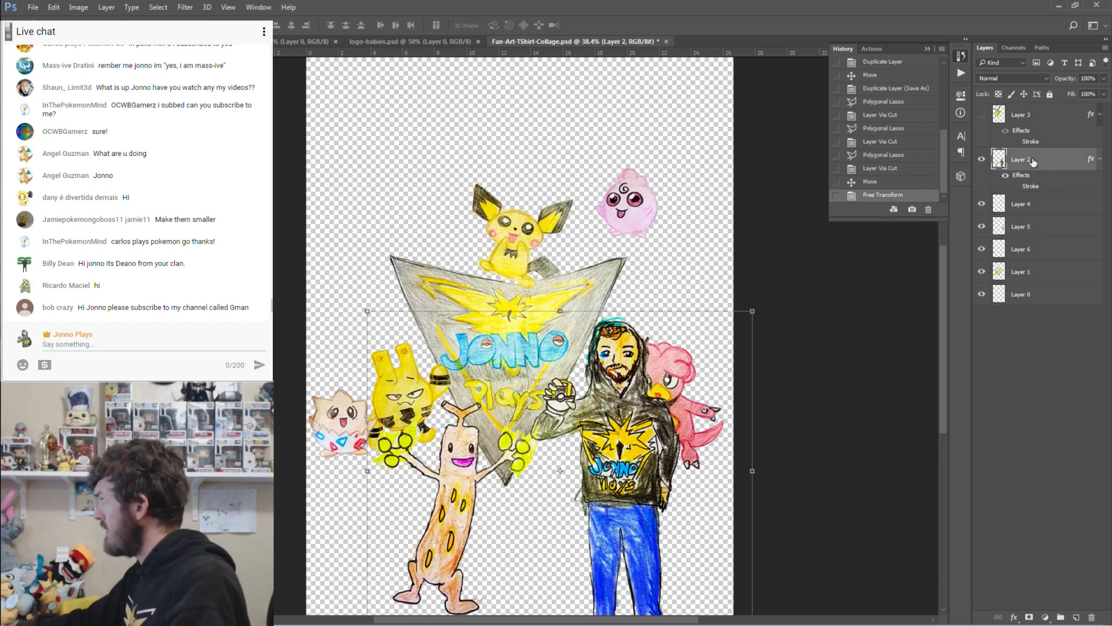
{"action": "key", "text": "m"}
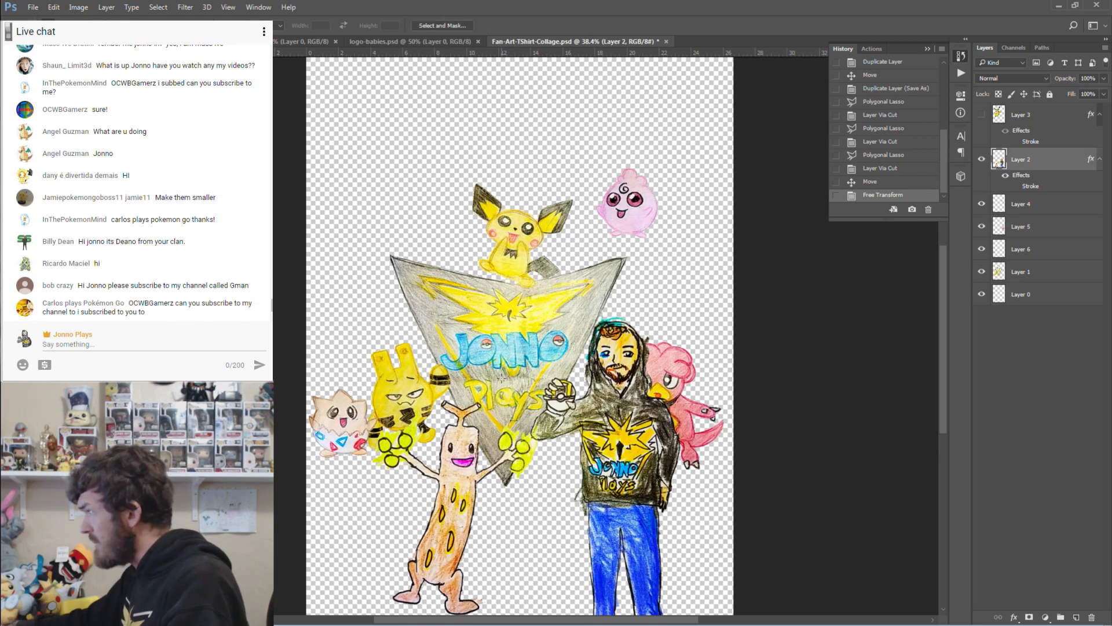
{"action": "scroll", "coordinate": [519, 337], "scroll_direction": "down", "scroll_amount": 1}
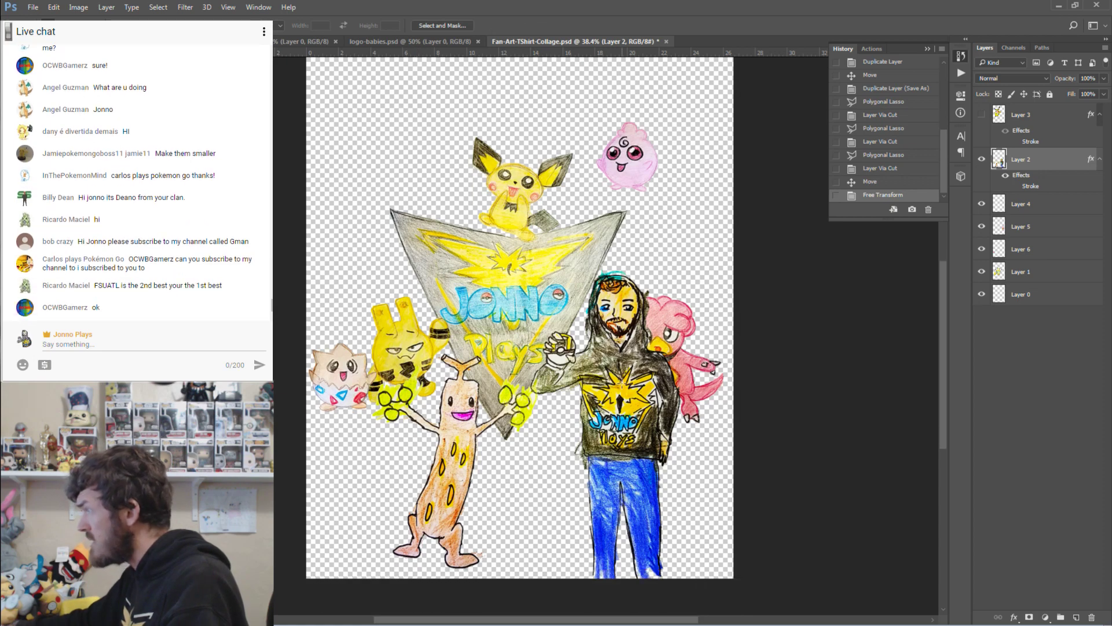
Zoom in on the hand and Poké Ball and trace a polygonal selection around Sudowoodo.
{"action": "key", "text": "z"}
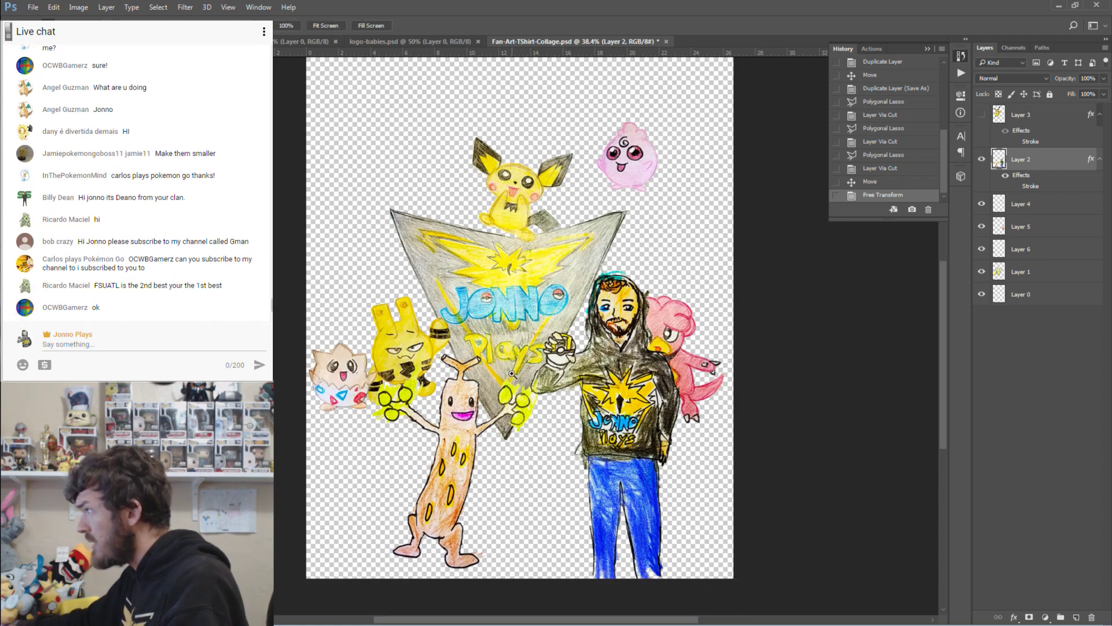
{"action": "left_click_drag", "start_coordinate": [532, 386], "coordinate": [613, 568]}
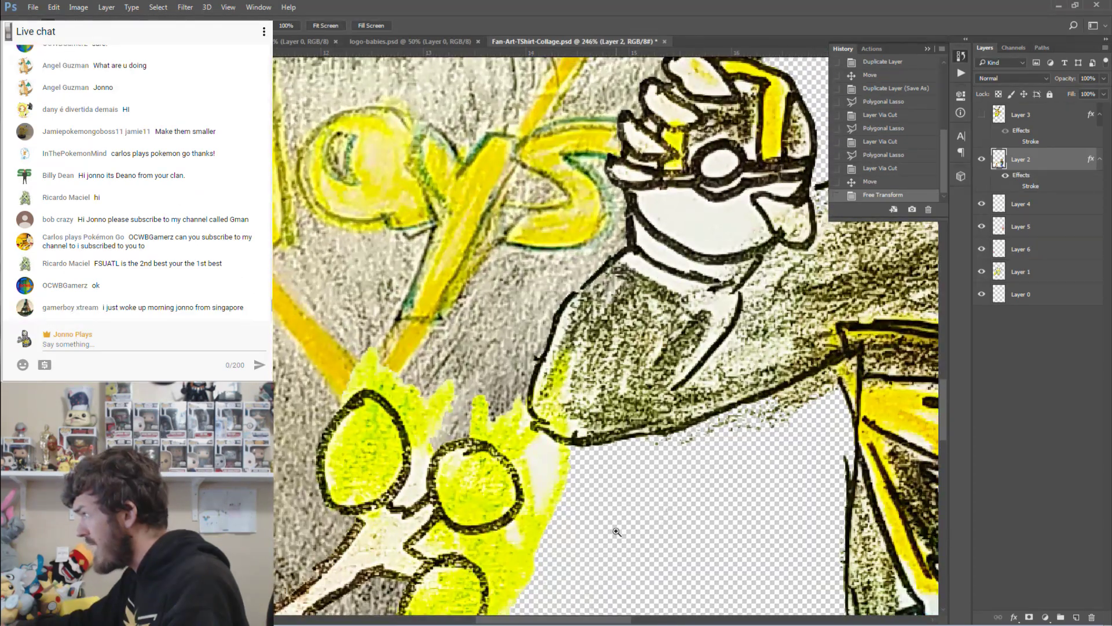
{"action": "key", "text": "l"}
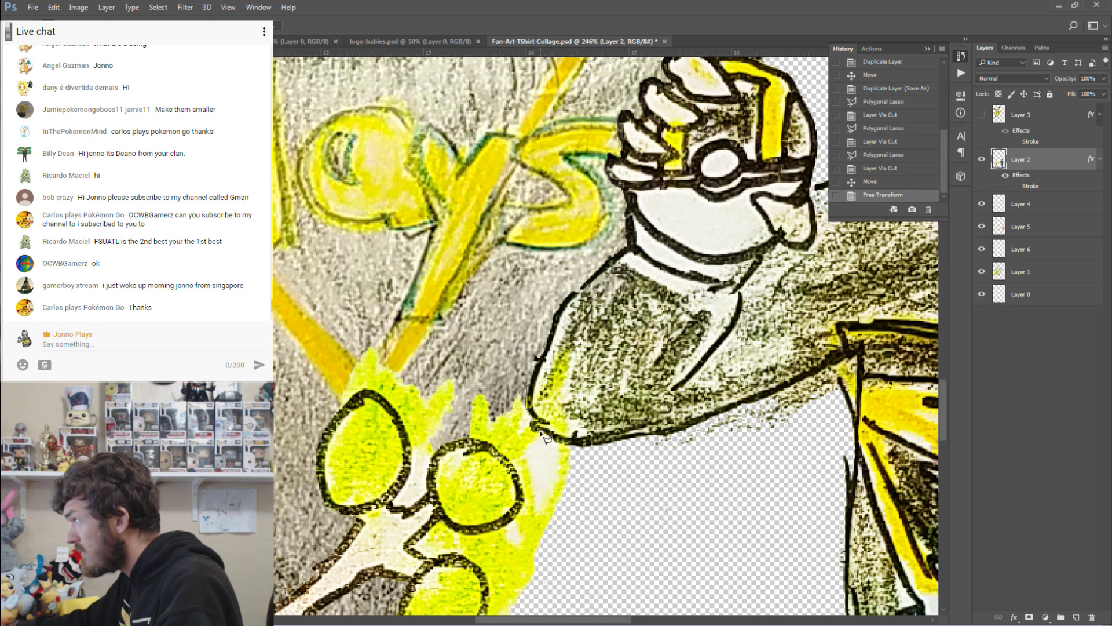
{"action": "left_click", "coordinate": [575, 446]}
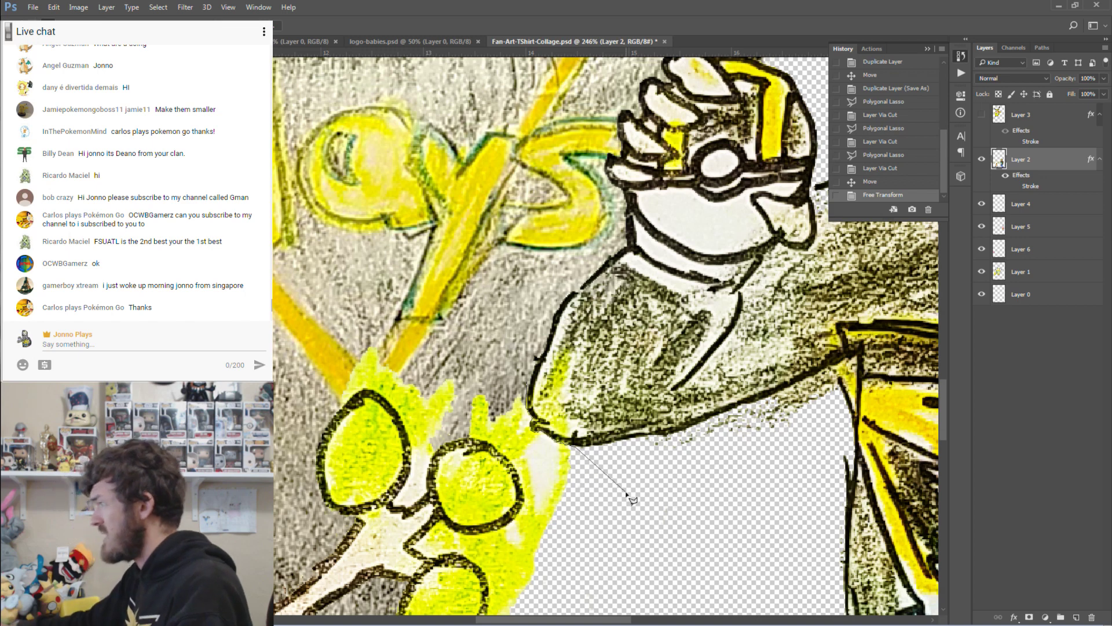
{"action": "scroll", "coordinate": [632, 499], "scroll_direction": "down", "scroll_amount": 2}
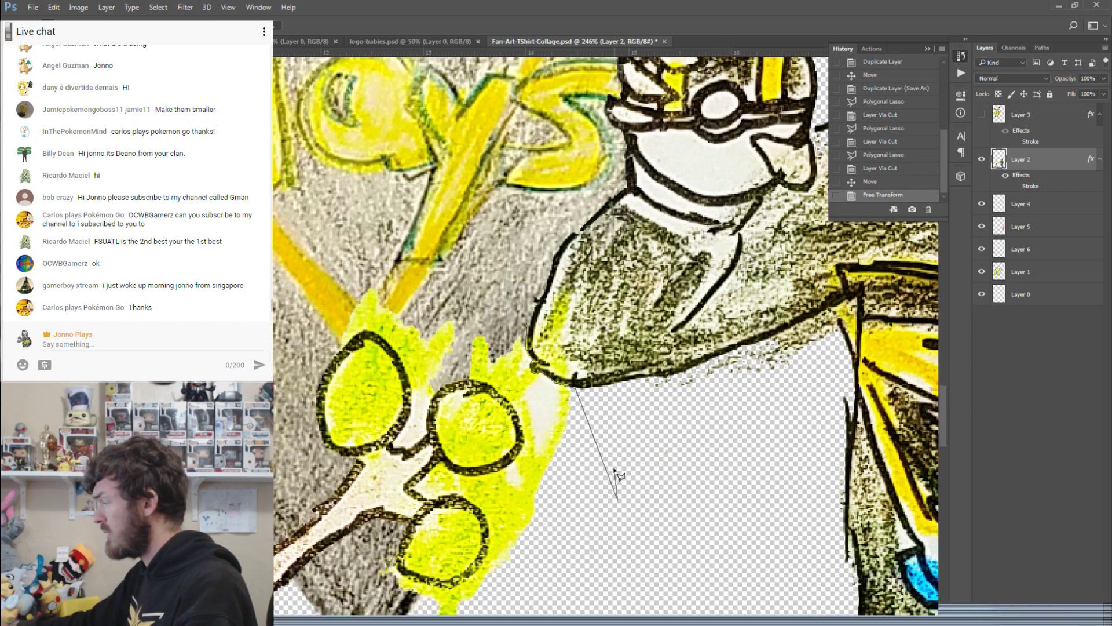
{"action": "left_click", "coordinate": [617, 498]}
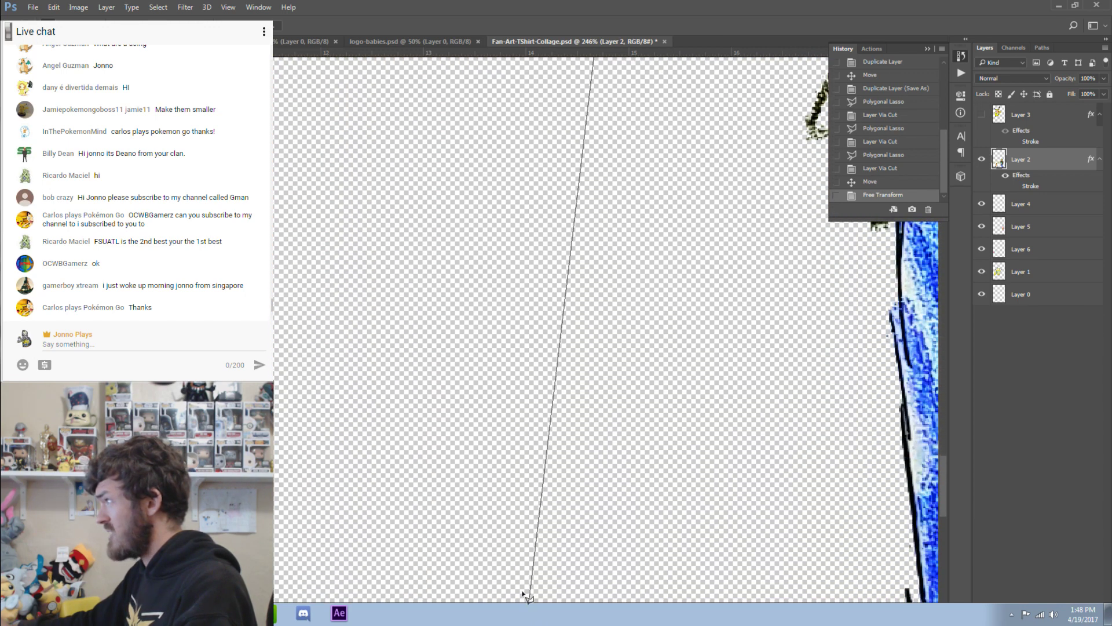
{"action": "left_click", "coordinate": [474, 366]}
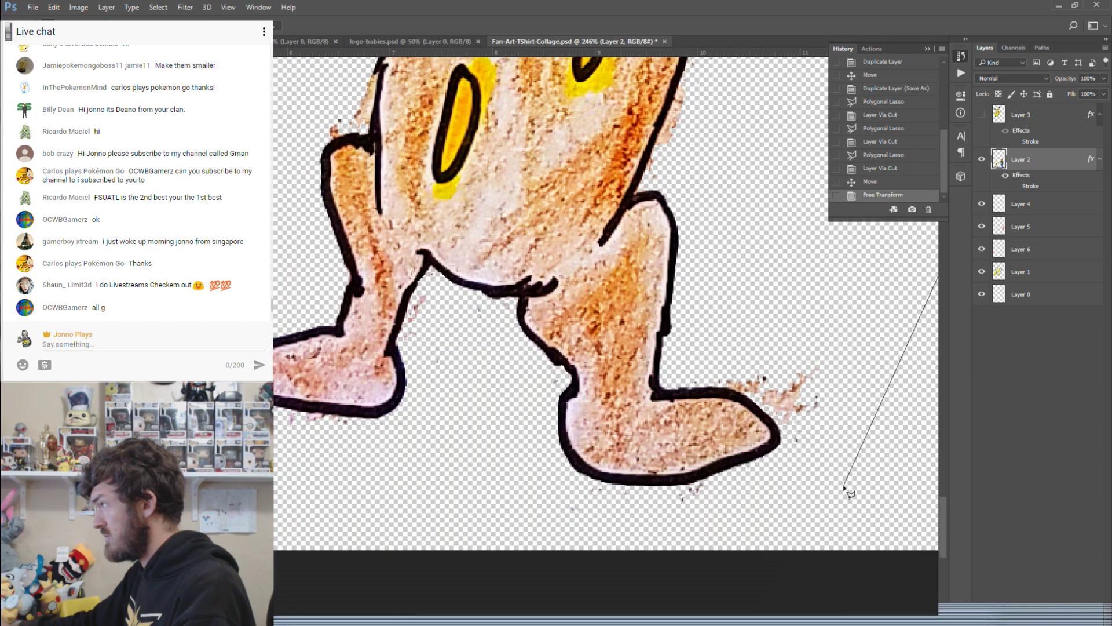
{"action": "left_click", "coordinate": [844, 486]}
{"action": "left_click", "coordinate": [687, 531]}
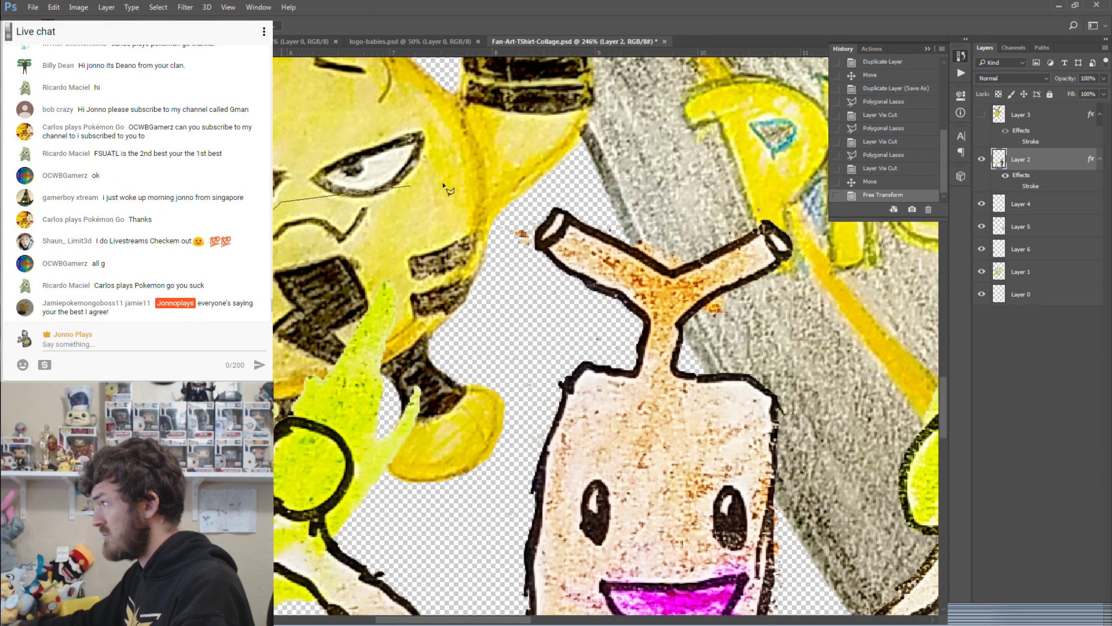
{"action": "scroll", "coordinate": [522, 203], "scroll_direction": "right", "scroll_amount": 10}
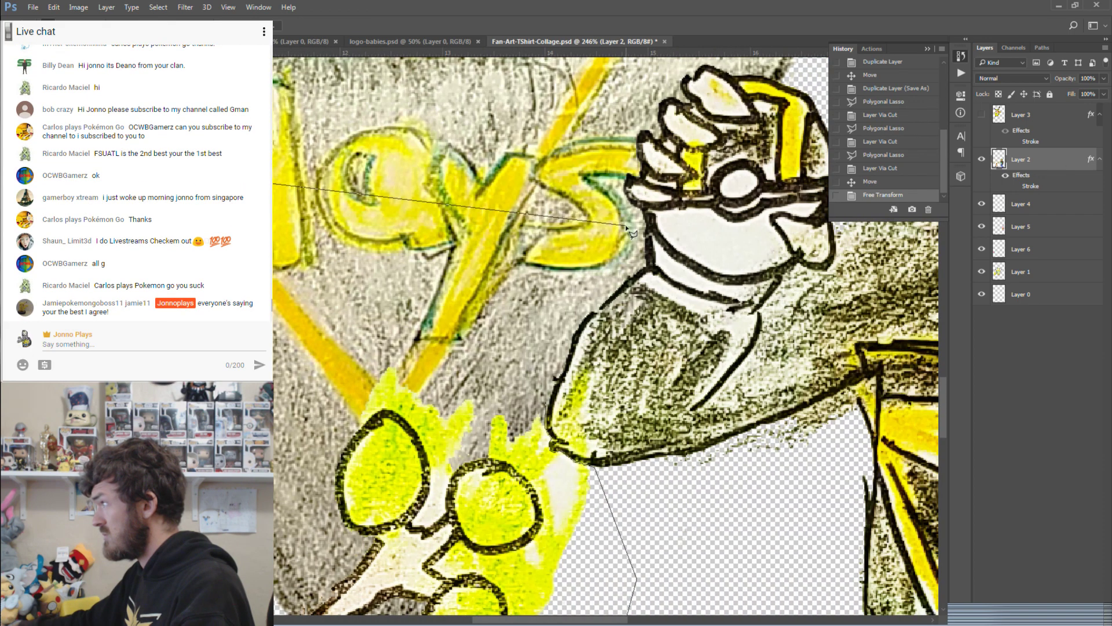
{"action": "double_click", "coordinate": [475, 210]}
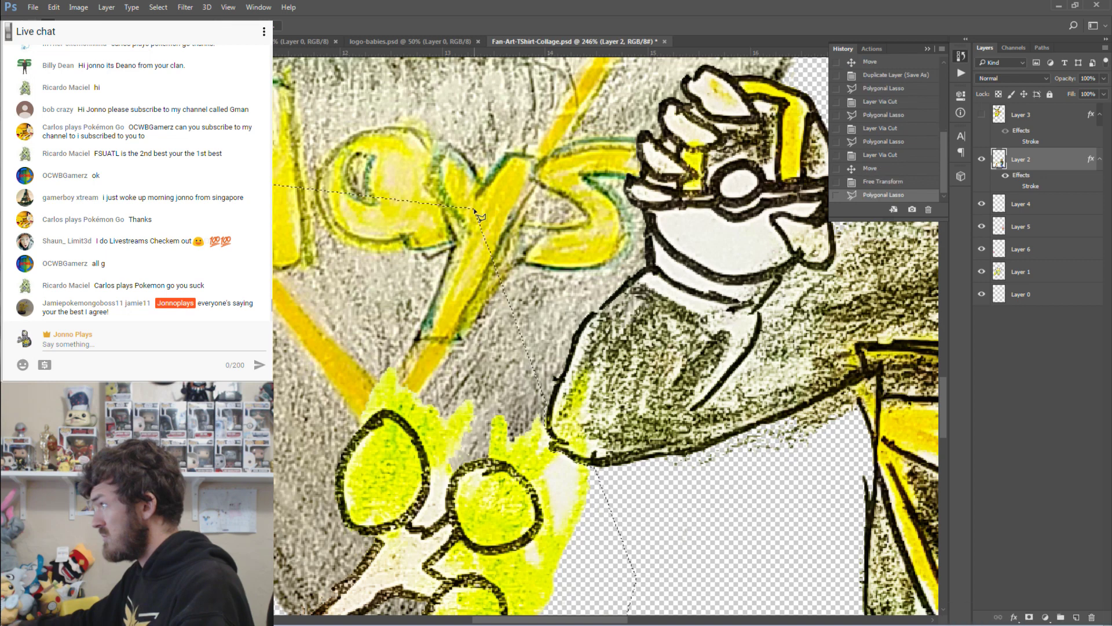
Cut the selection onto new Layer 7 and toggle its visibility at 100% to verify.
{"action": "right_click", "coordinate": [426, 318]}
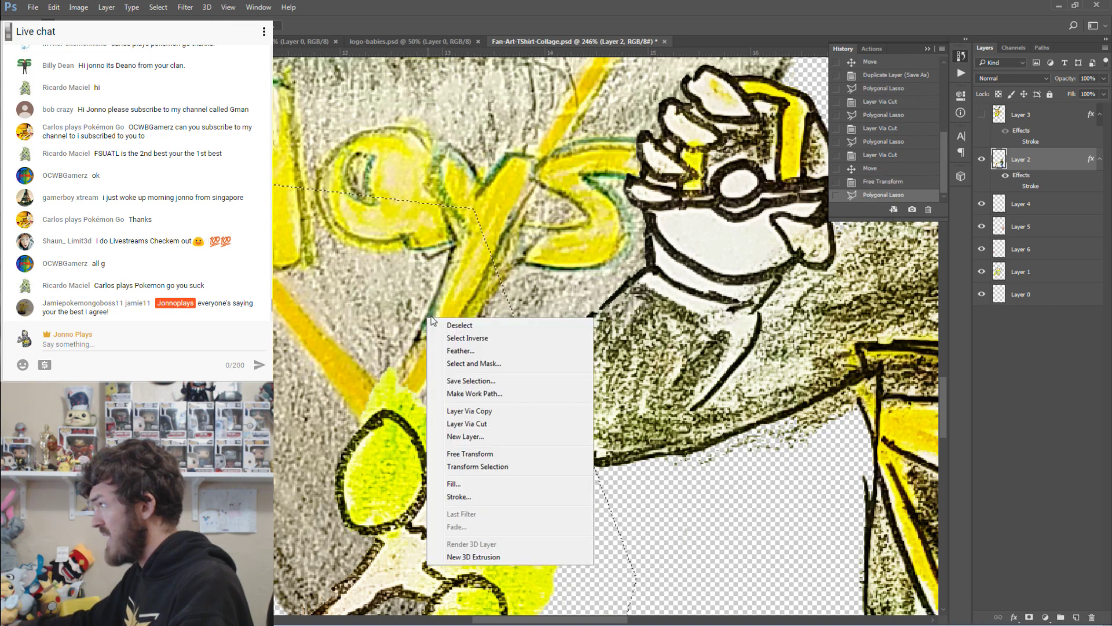
{"action": "left_click", "coordinate": [494, 425]}
{"action": "left_click", "coordinate": [983, 161]}
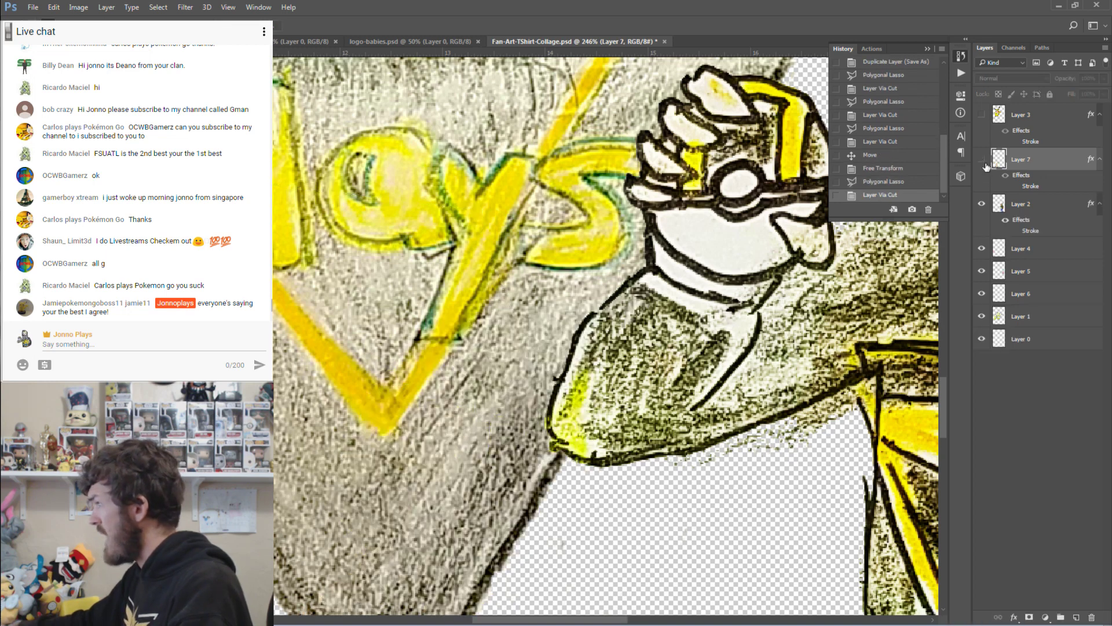
{"action": "left_click", "coordinate": [983, 161]}
{"action": "left_click", "coordinate": [983, 161]}
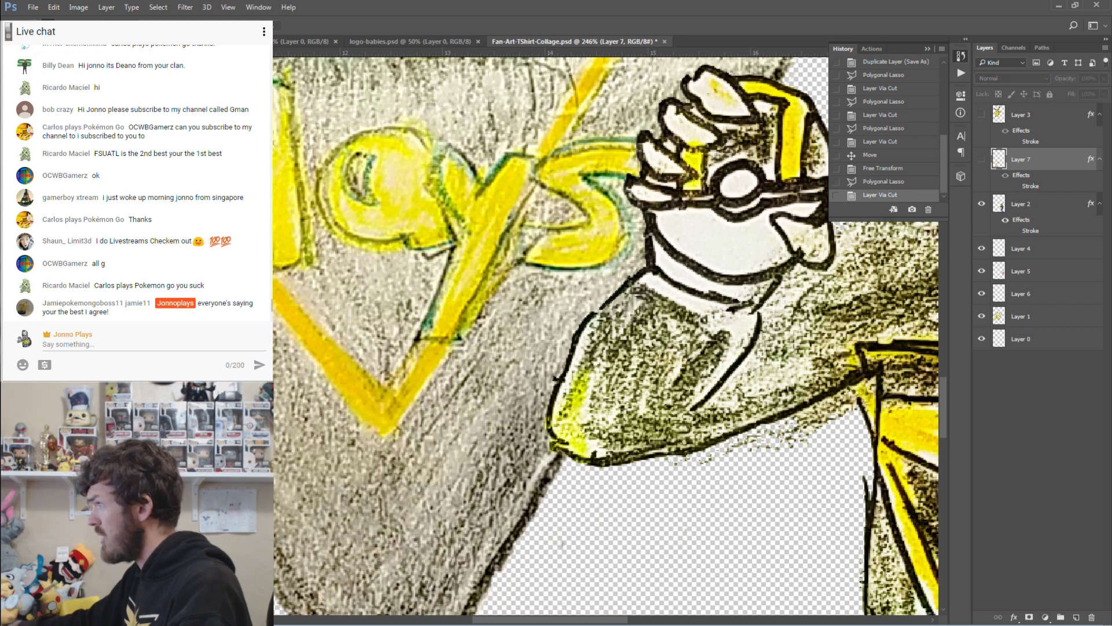
{"action": "key", "text": "ctrl+1"}
{"action": "left_click", "coordinate": [983, 160]}
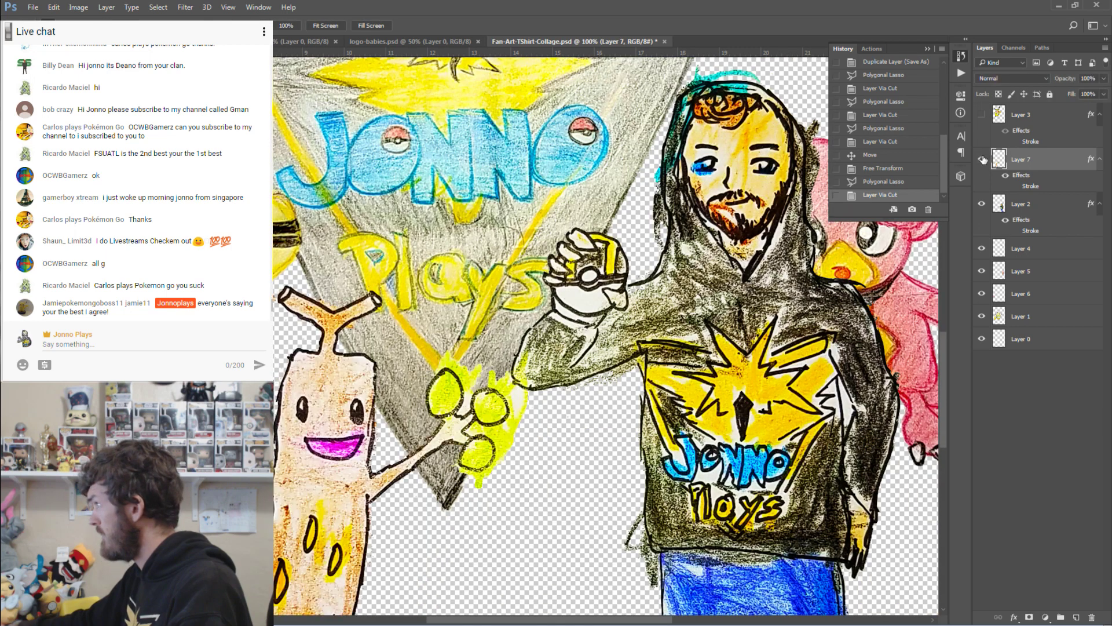
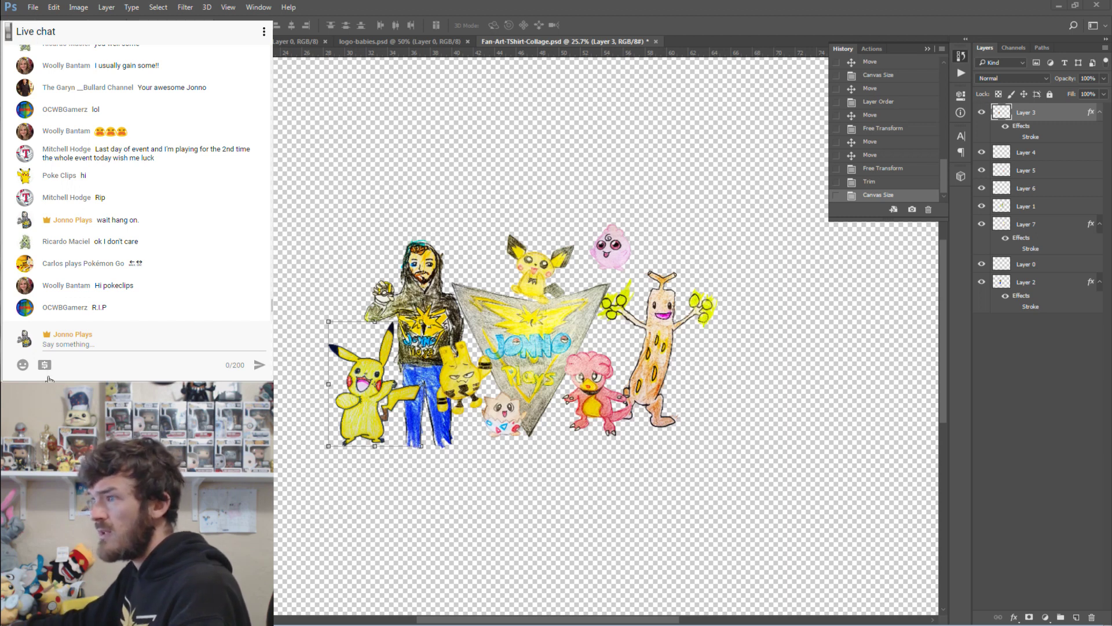
Post 'did it come back?' and 'i'm live now???' in the live chat.
{"action": "left_click", "coordinate": [116, 344]}
{"action": "type", "text": "did it come back?"}
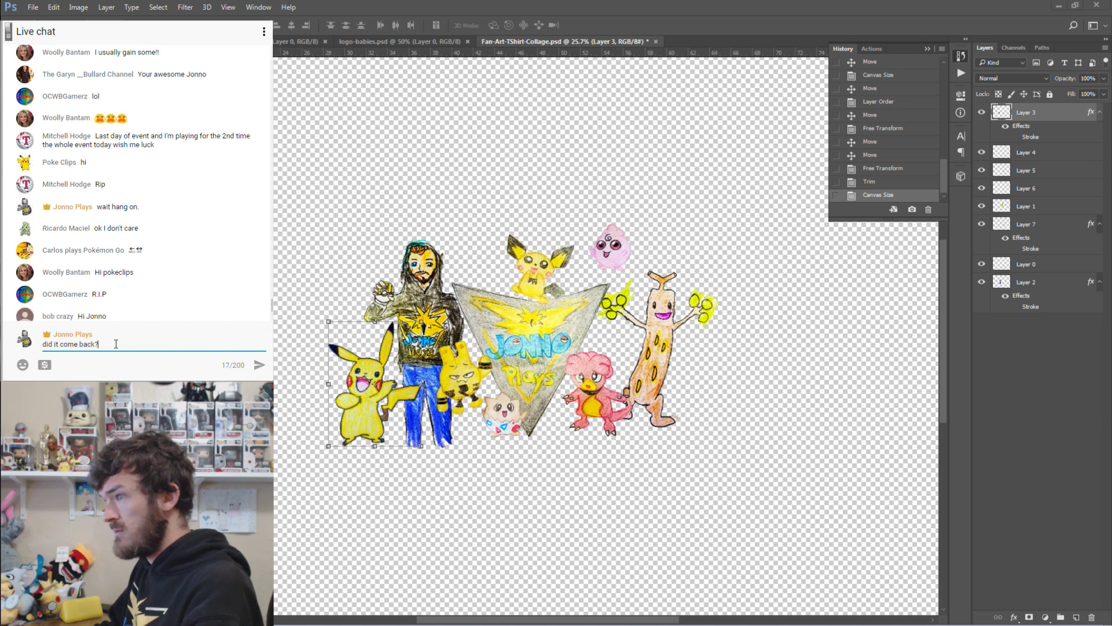
{"action": "key", "text": "Return"}
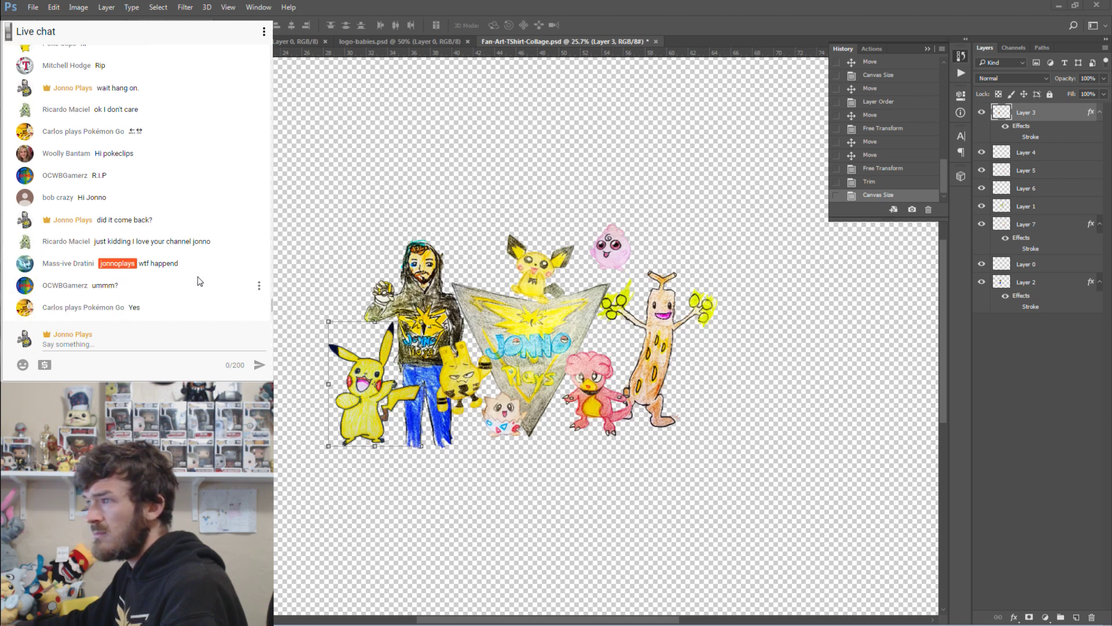
{"action": "left_click", "coordinate": [133, 347]}
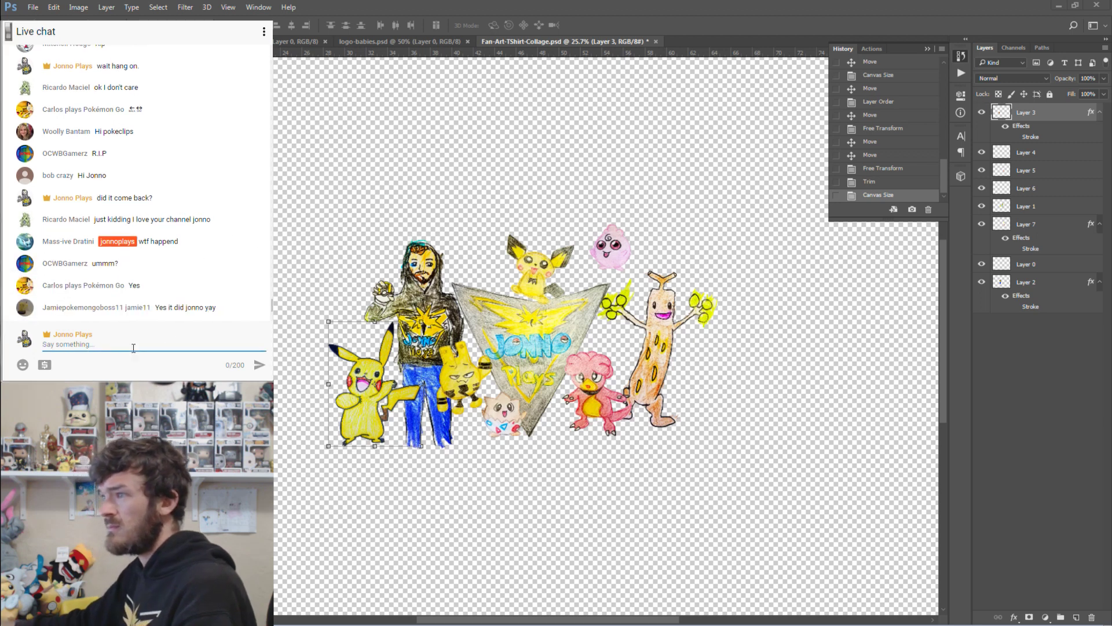
{"action": "type", "text": "i'm live now???"}
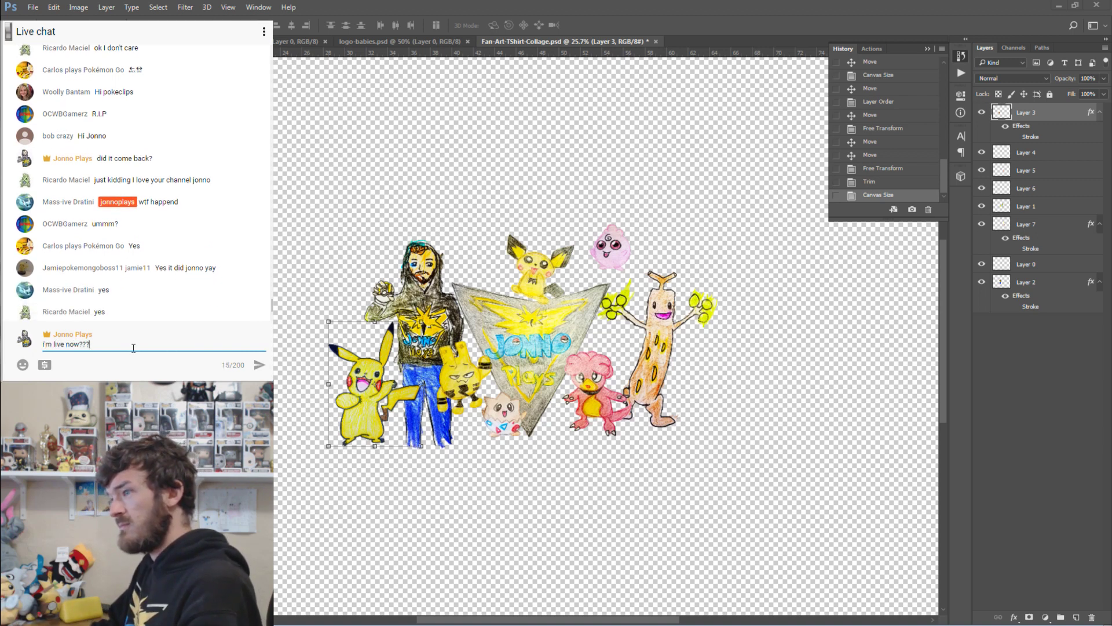
{"action": "key", "text": "Return"}
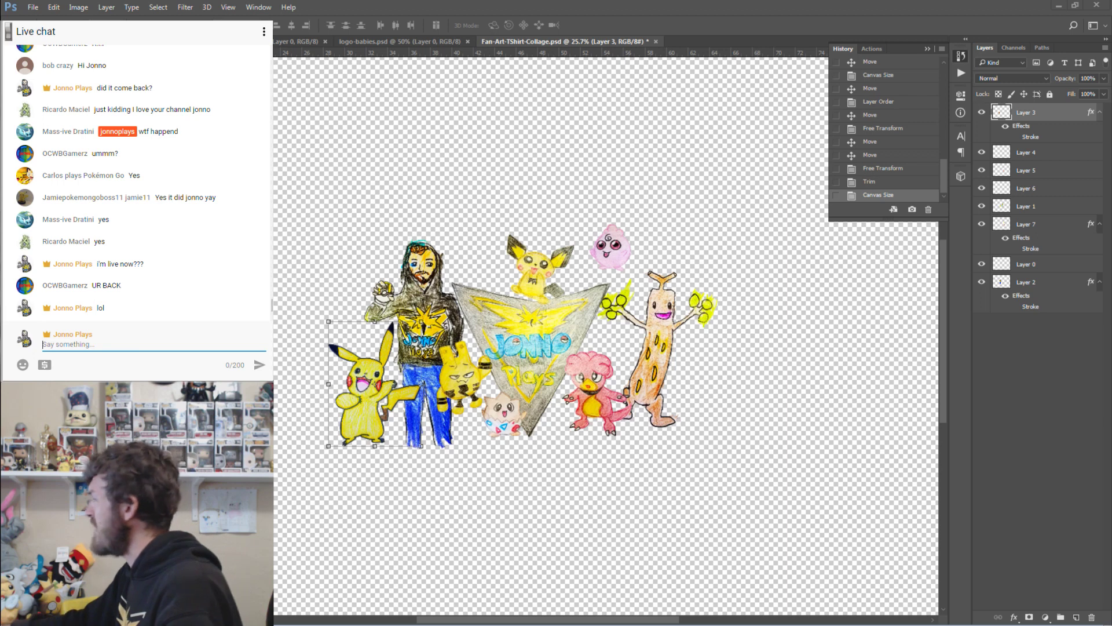
{"action": "key", "text": "alt+Tab"}
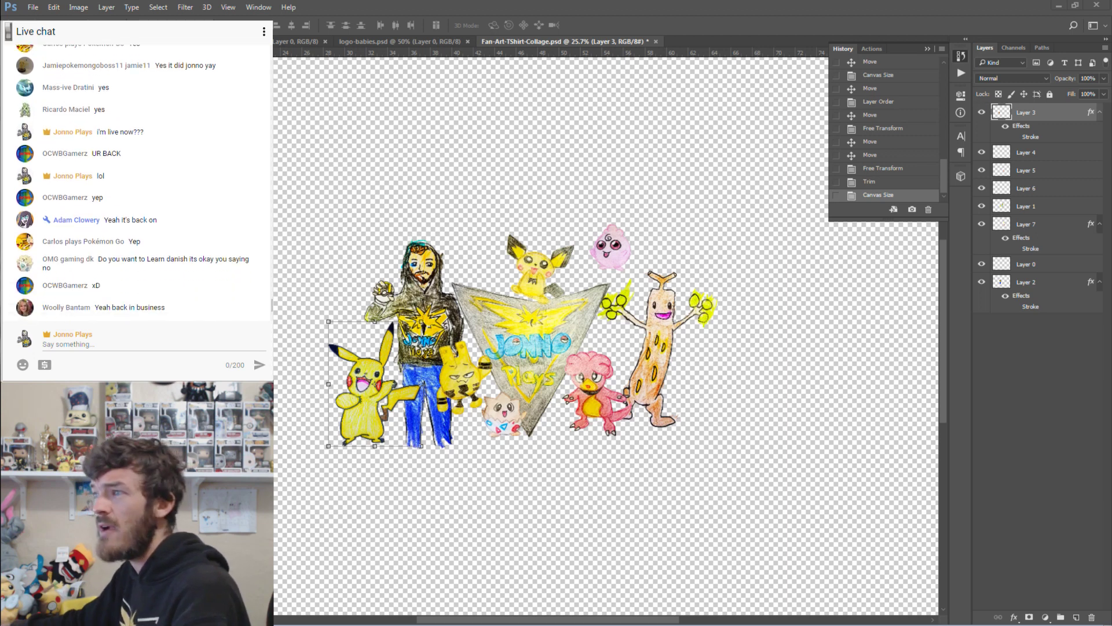
Thank the chat and explain the stream showed a critical error but came back.
{"action": "left_click", "coordinate": [124, 343]}
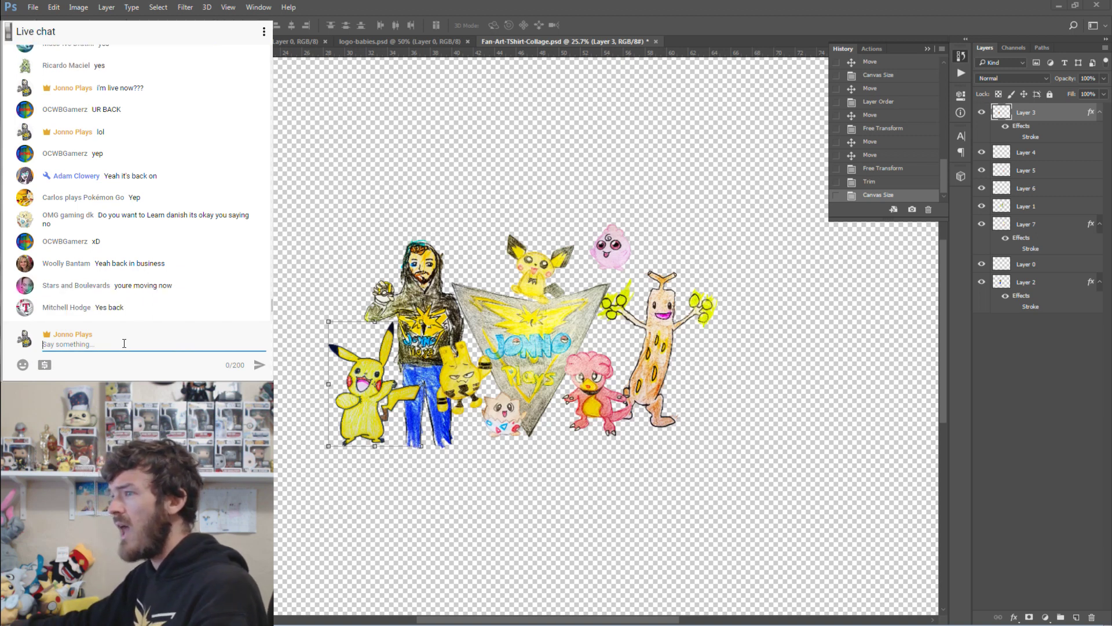
{"action": "type", "text": "thanks you guys"}
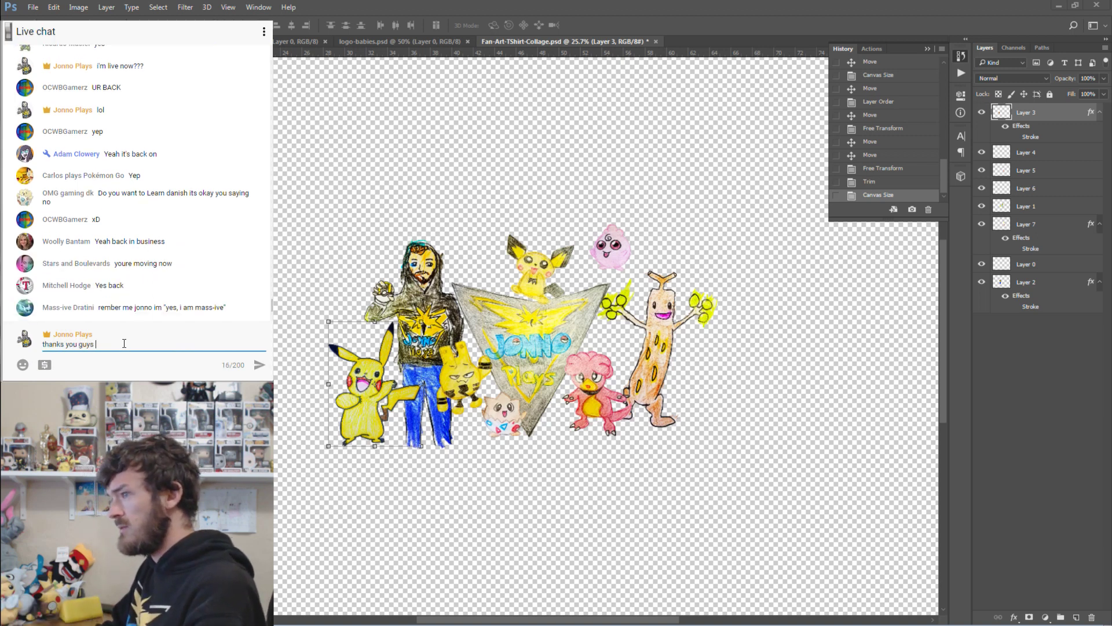
{"action": "type", "text": " sorry for that"}
{"action": "key", "text": "Return"}
{"action": "type", "text": "my stream just said cr"}
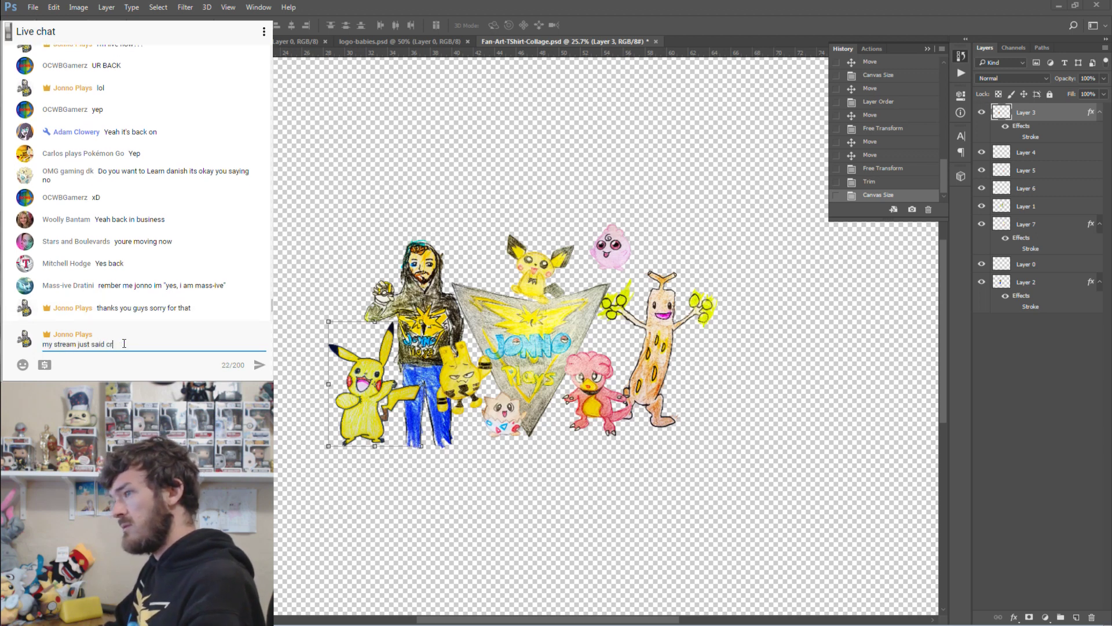
{"action": "type", "text": "itical error but it le"}
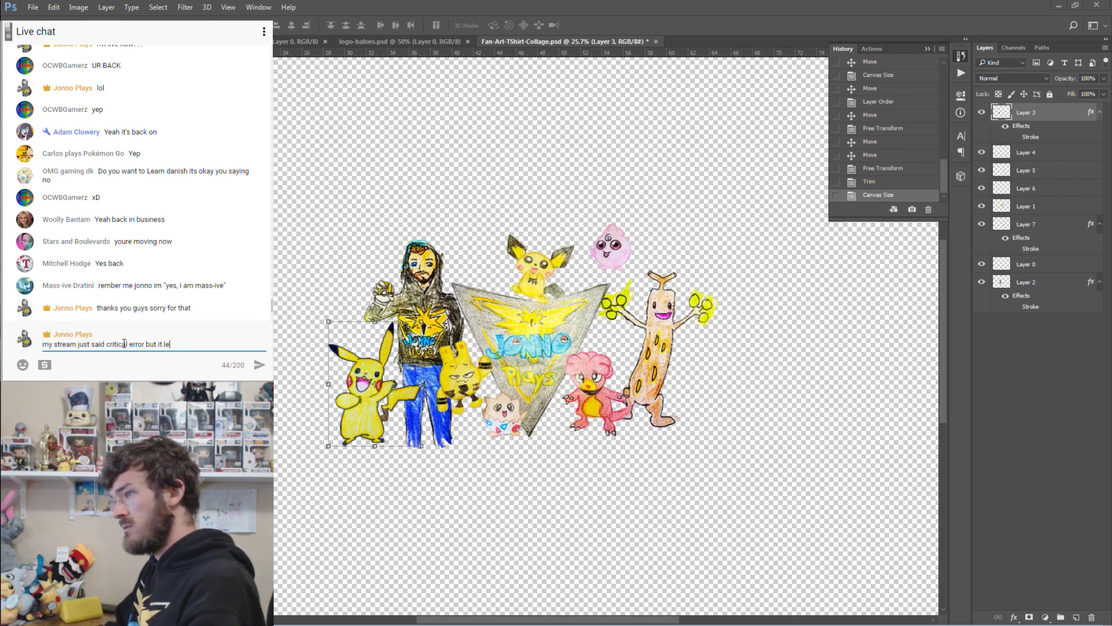
{"action": "type", "text": "t me come back in"}
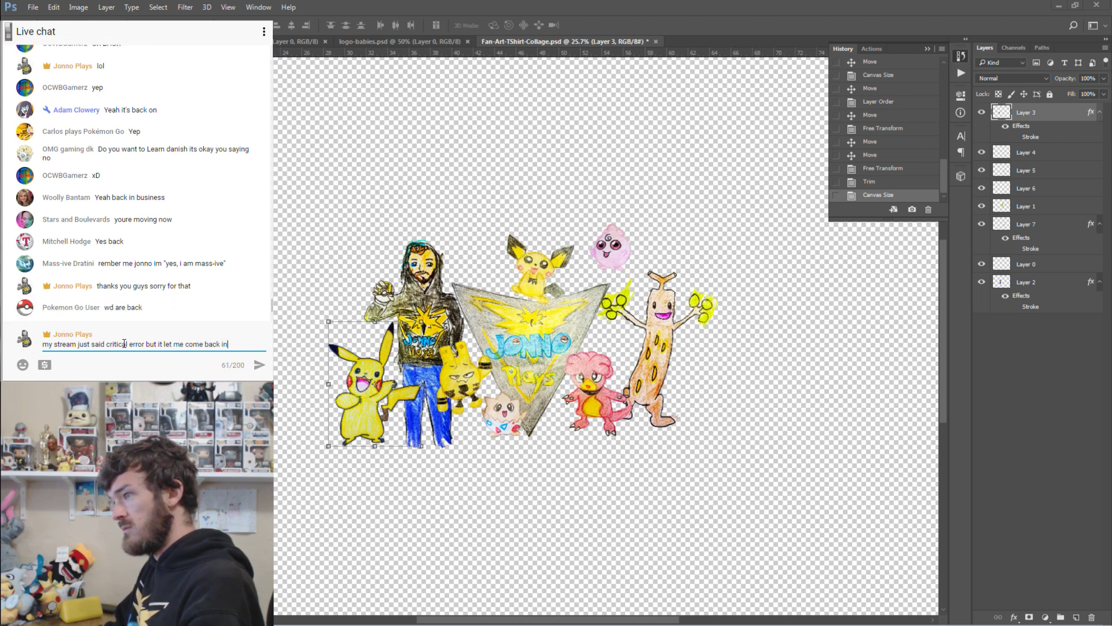
{"action": "key", "text": "Return"}
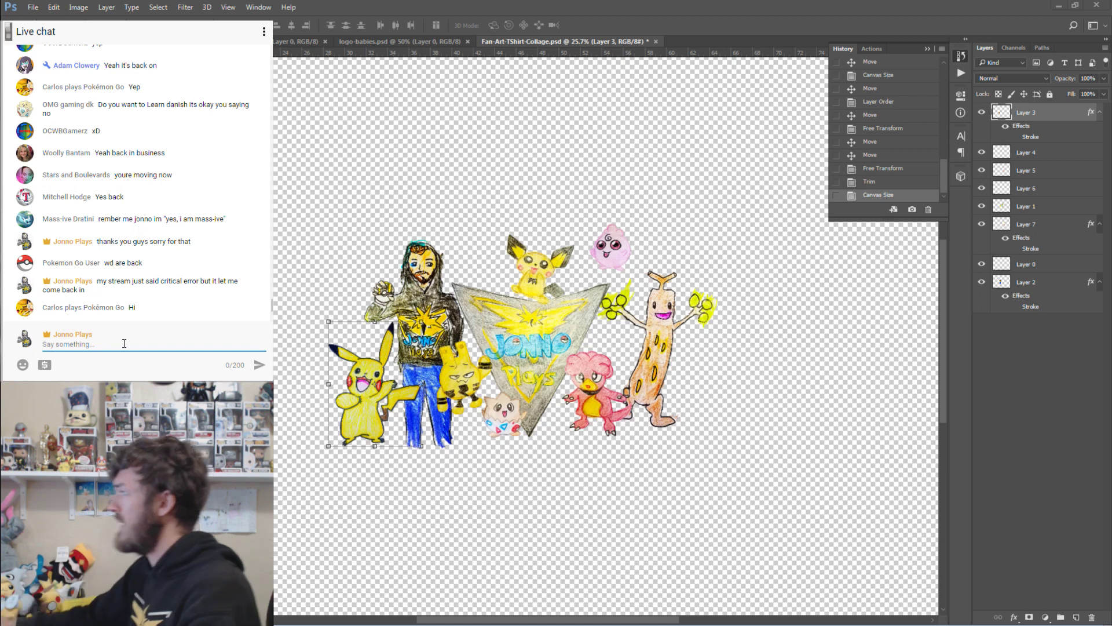
Revert the history to before the trim, then crop the canvas to a portrait frame.
{"action": "left_click", "coordinate": [71, 7]}
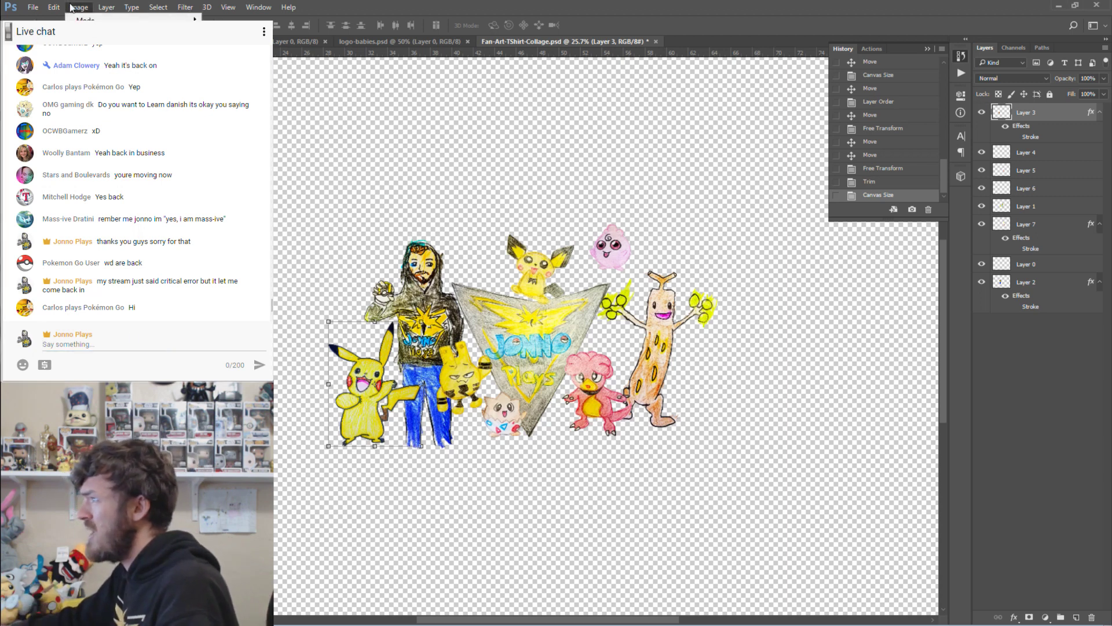
{"action": "left_click", "coordinate": [71, 7]}
{"action": "left_click", "coordinate": [898, 182]}
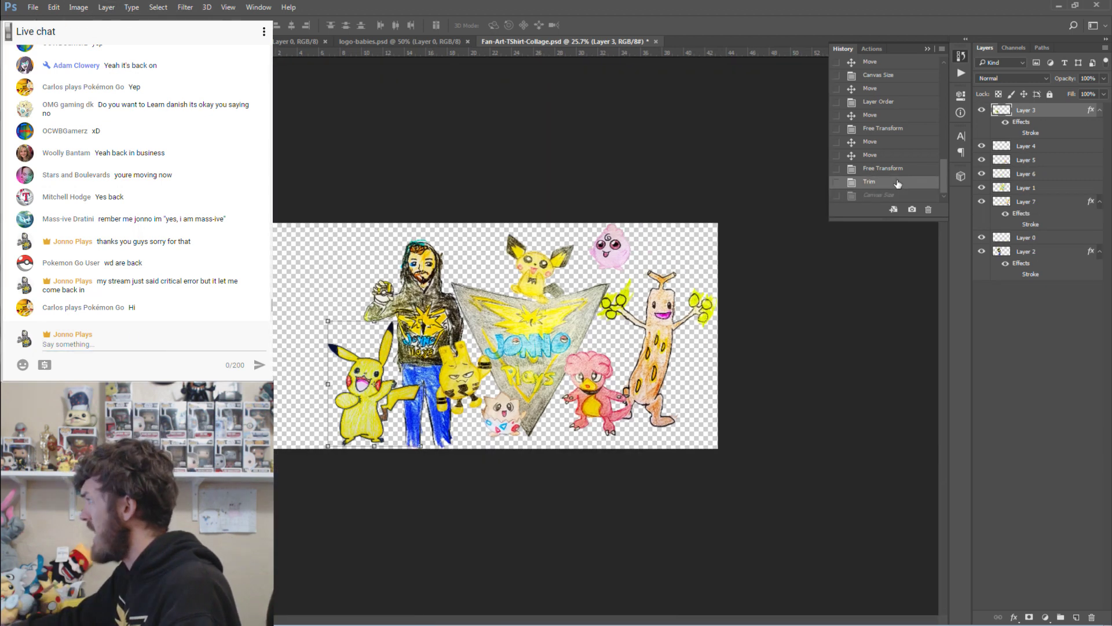
{"action": "left_click", "coordinate": [891, 171]}
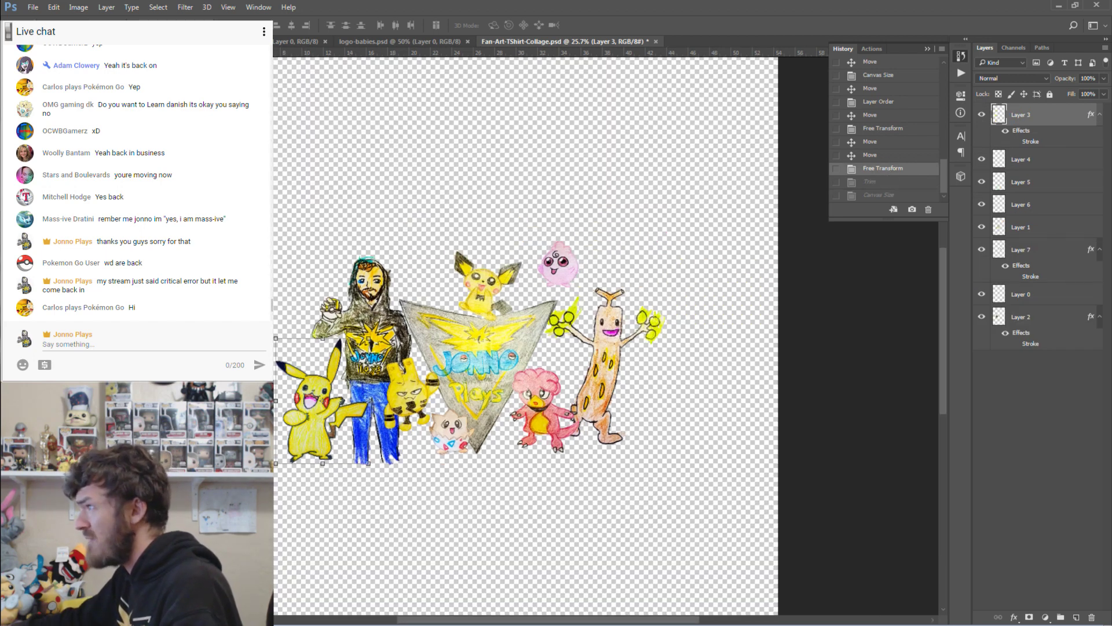
{"action": "key", "text": "c"}
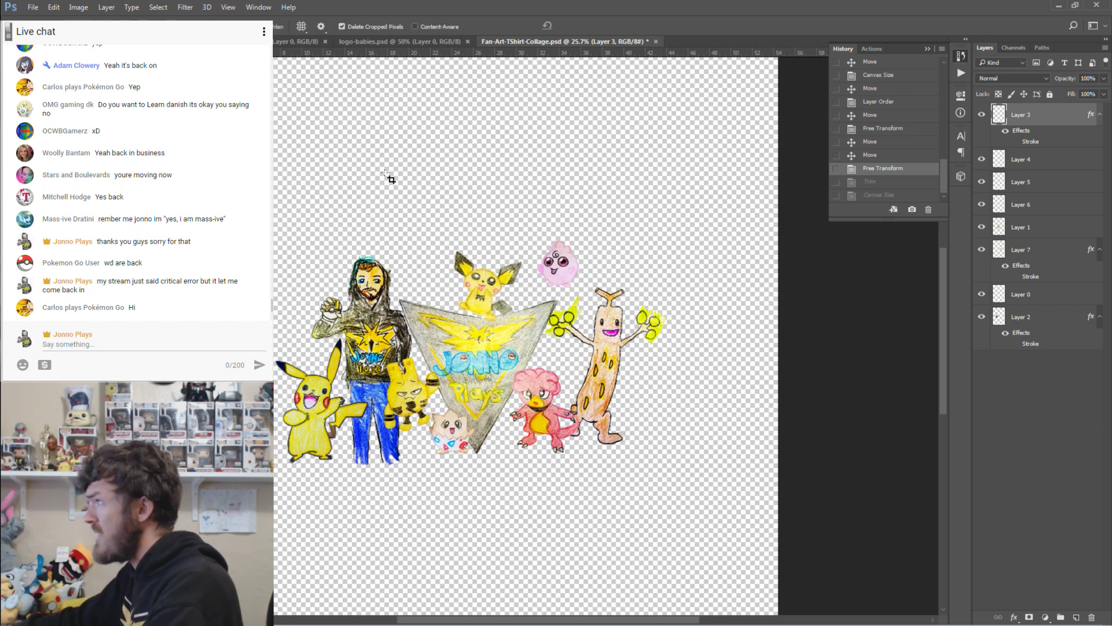
{"action": "key", "text": "z"}
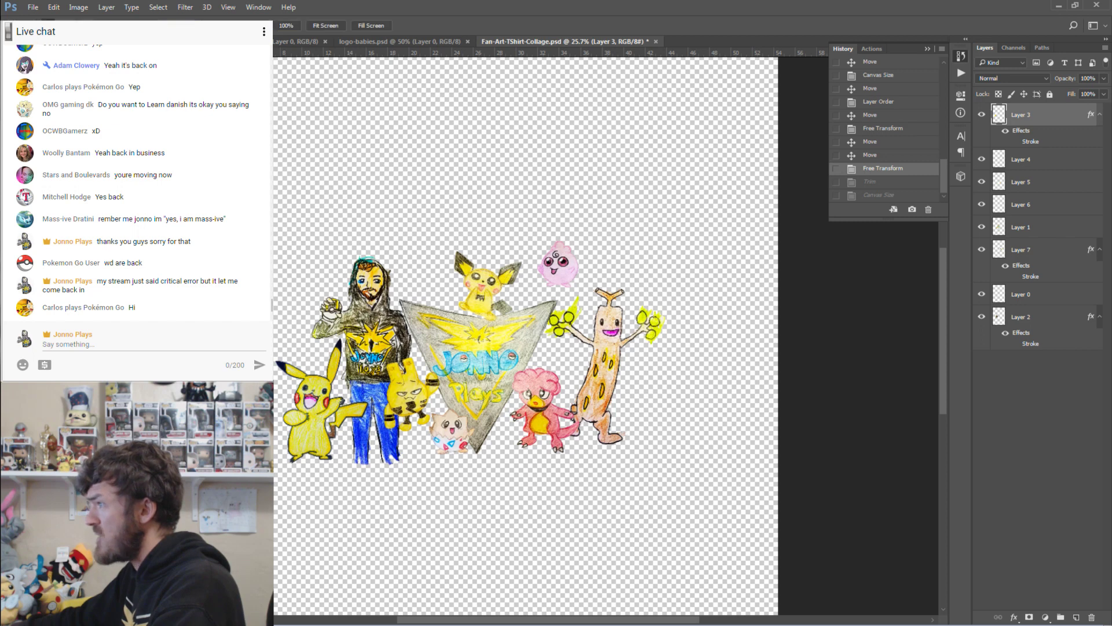
{"action": "left_click_drag", "start_coordinate": [92, 290], "coordinate": [40, 291]}
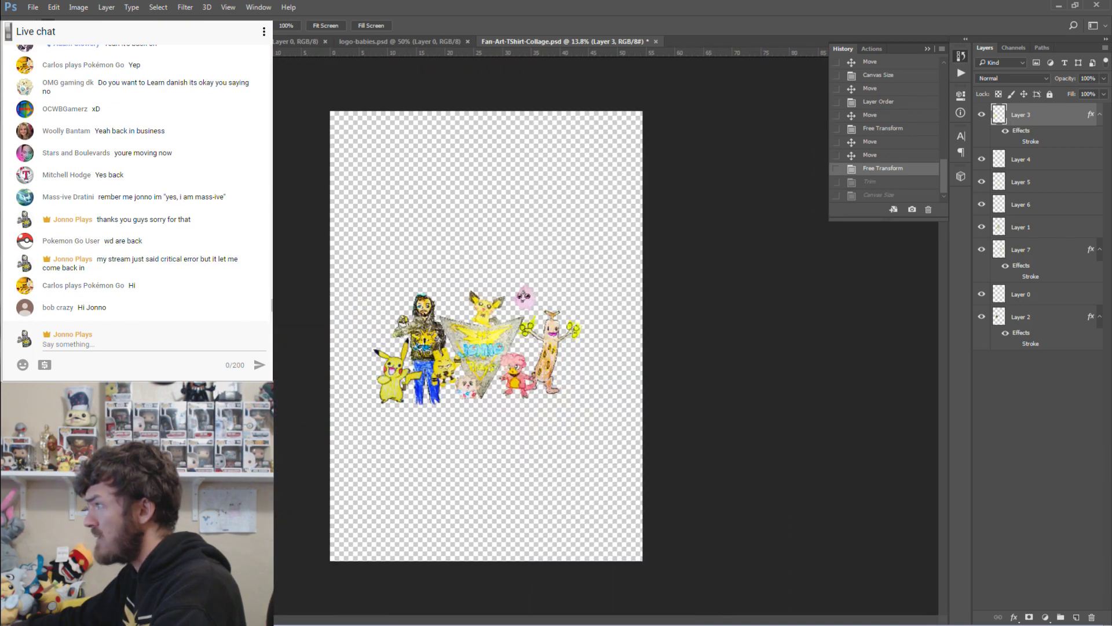
{"action": "key", "text": "c"}
{"action": "mouse_move", "coordinate": [328, 137]}
{"action": "left_mouse_down"}
{"action": "mouse_move", "coordinate": [477, 278]}
{"action": "mouse_move", "coordinate": [676, 516]}
{"action": "left_mouse_up"}
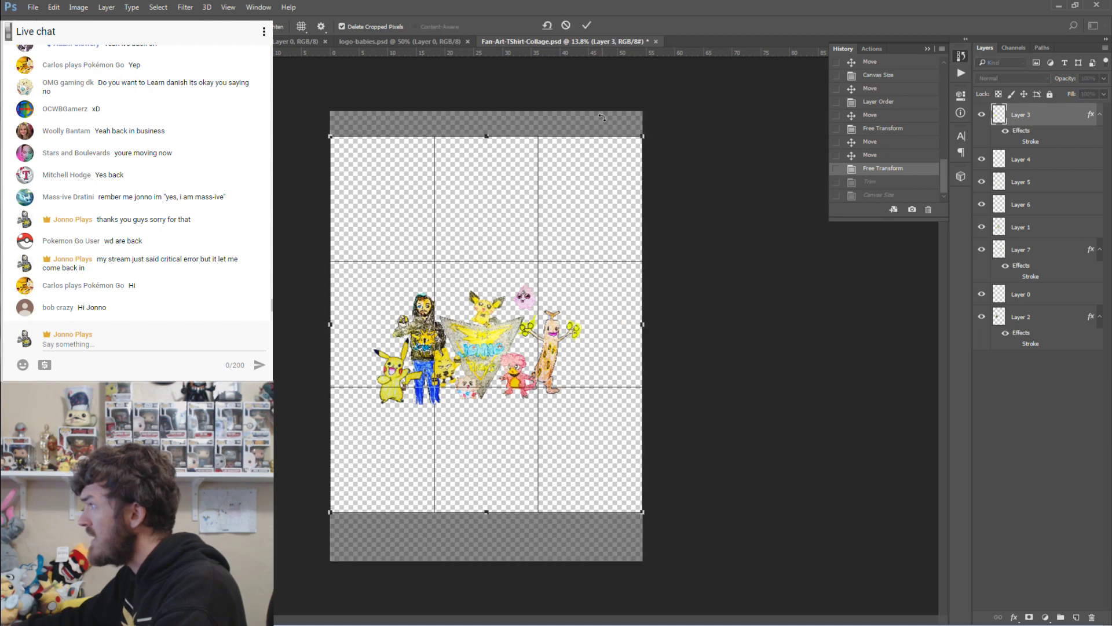
{"action": "left_click", "coordinate": [588, 25]}
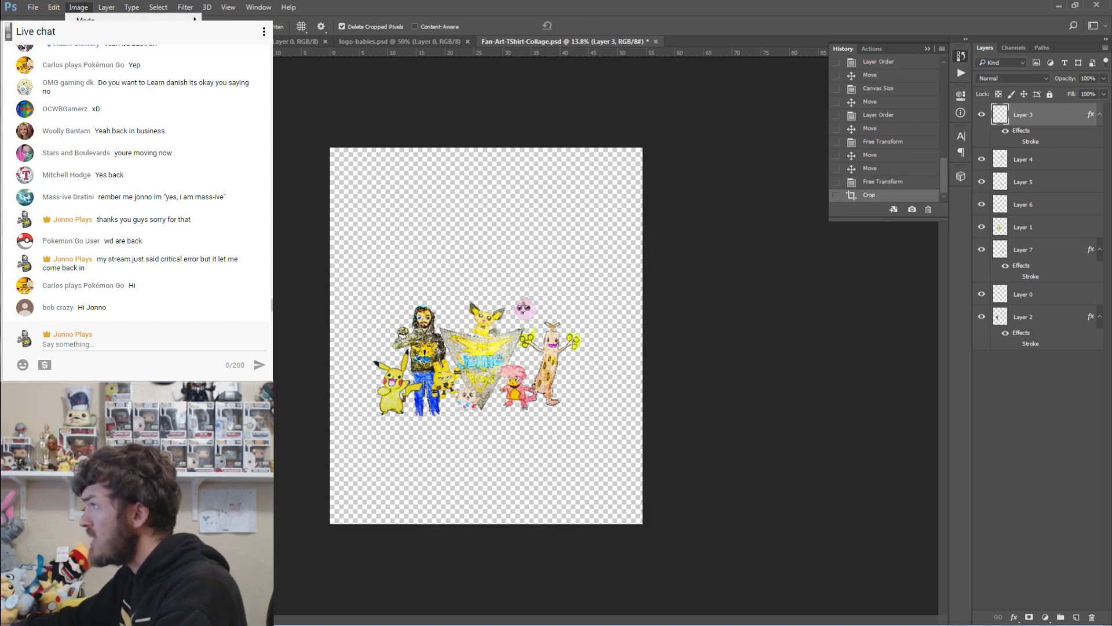
Check the image size, recrop tighter to 2949 × 3892 px, and view at 100%.
{"action": "key", "text": "ctrl+alt+i"}
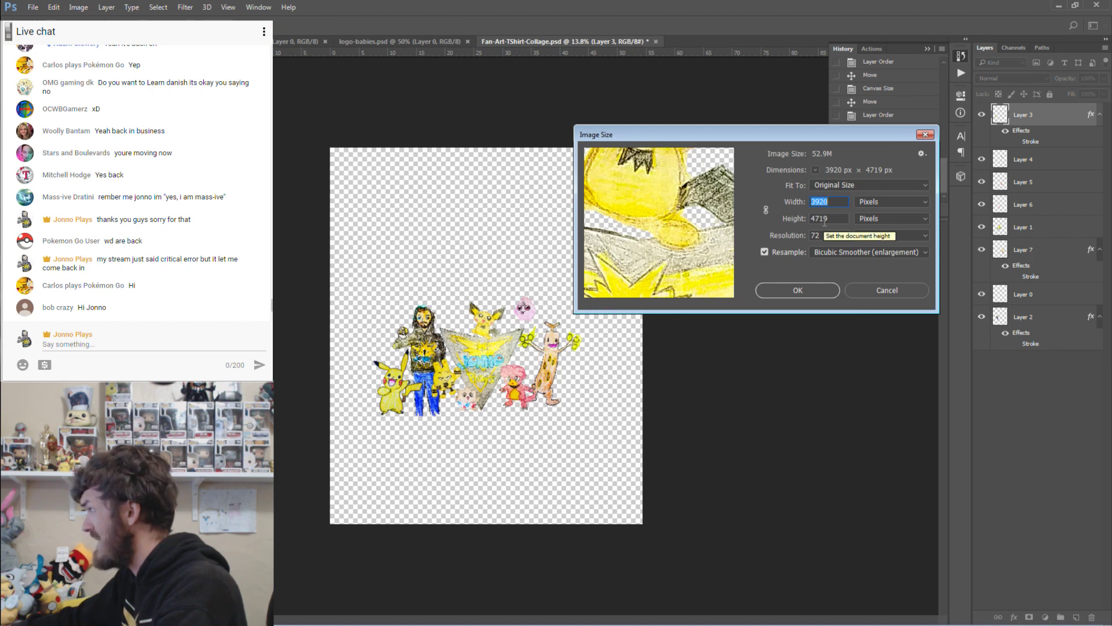
{"action": "left_click", "coordinate": [876, 291]}
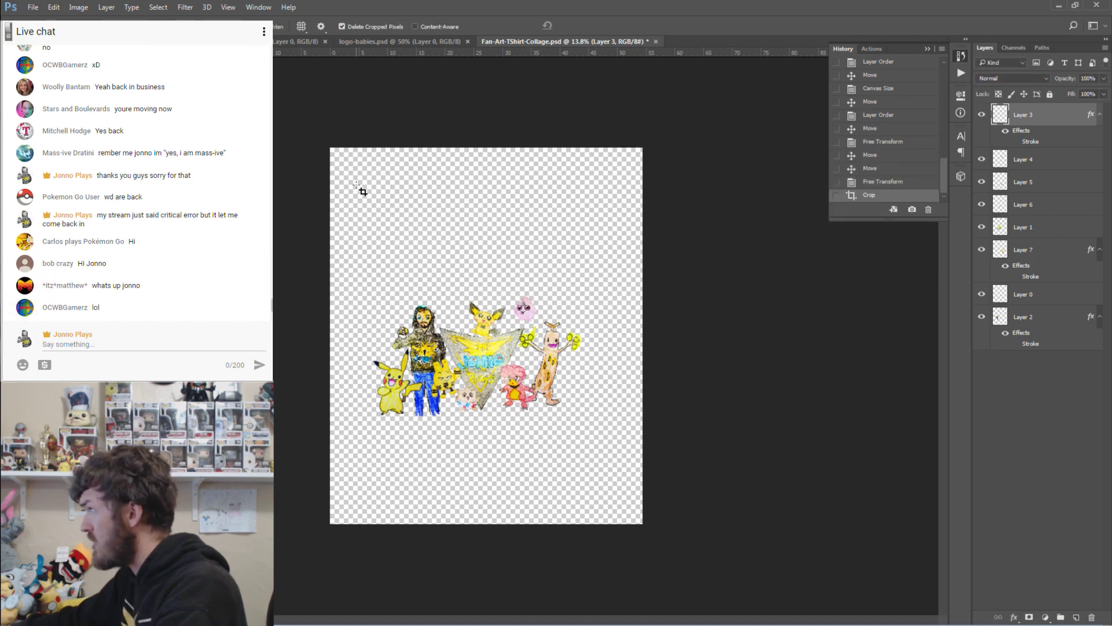
{"action": "left_click_drag", "start_coordinate": [363, 191], "coordinate": [592, 495]}
{"action": "left_click", "coordinate": [589, 23]}
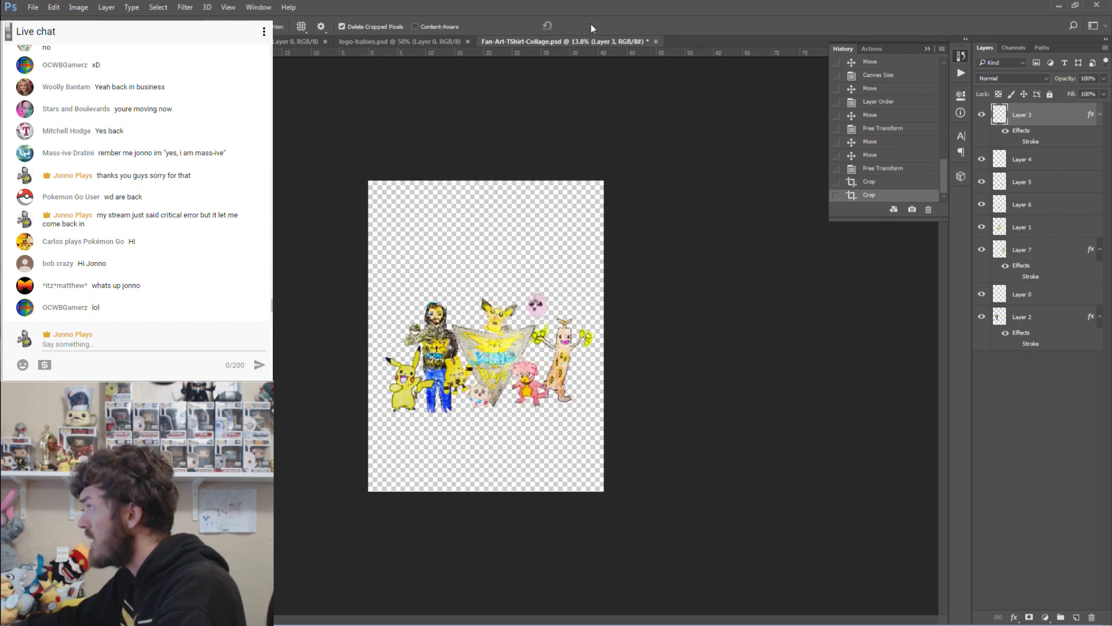
{"action": "left_click", "coordinate": [78, 7]}
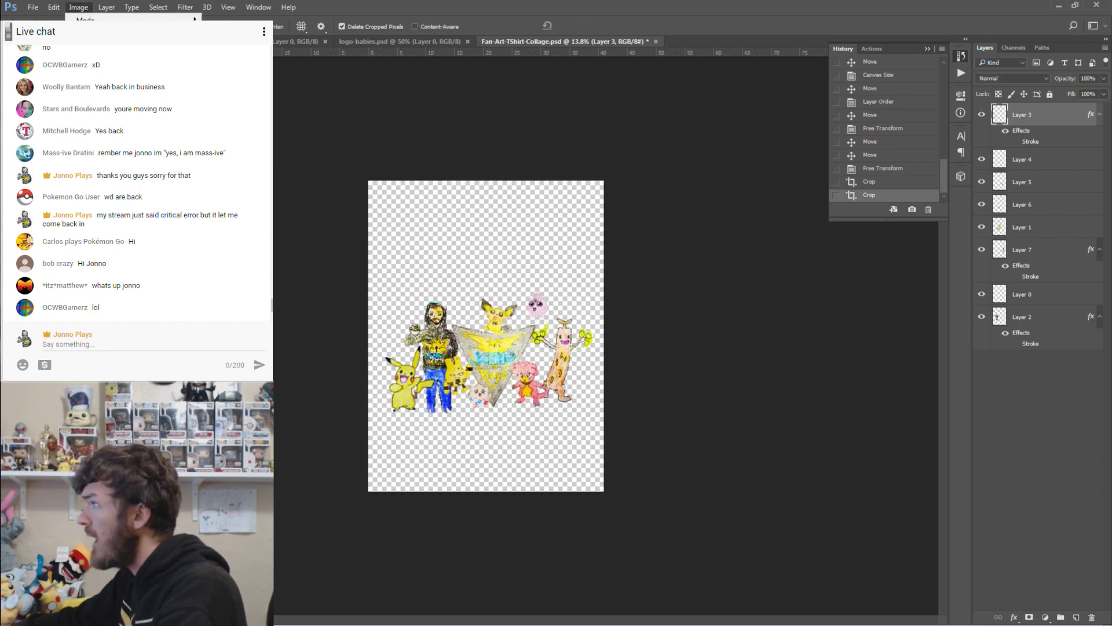
{"action": "left_click", "coordinate": [92, 94]}
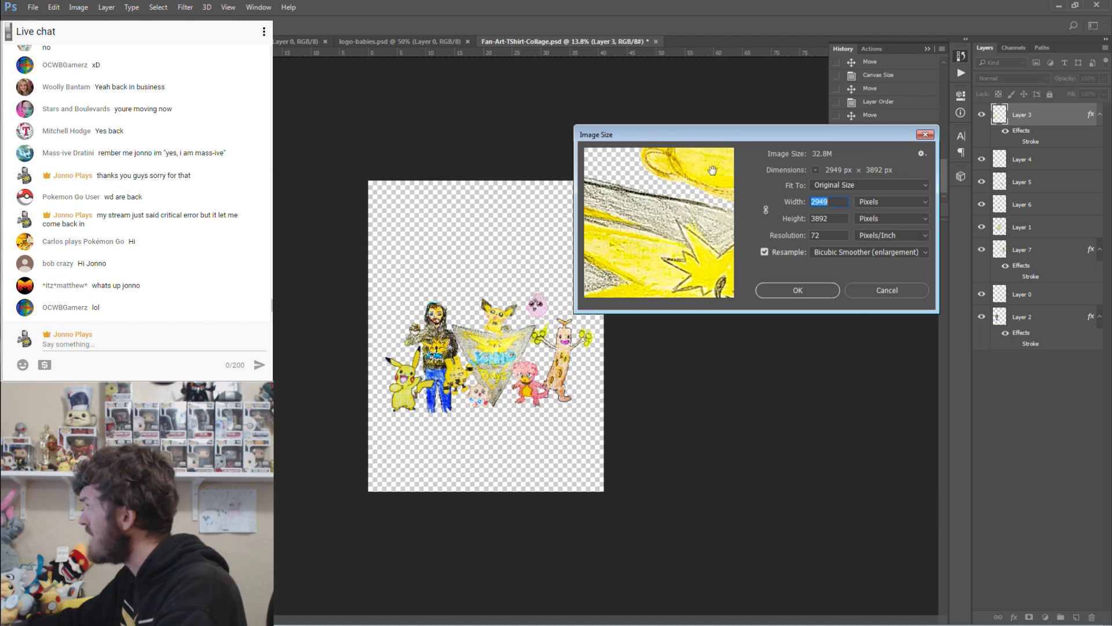
{"action": "left_click", "coordinate": [874, 288]}
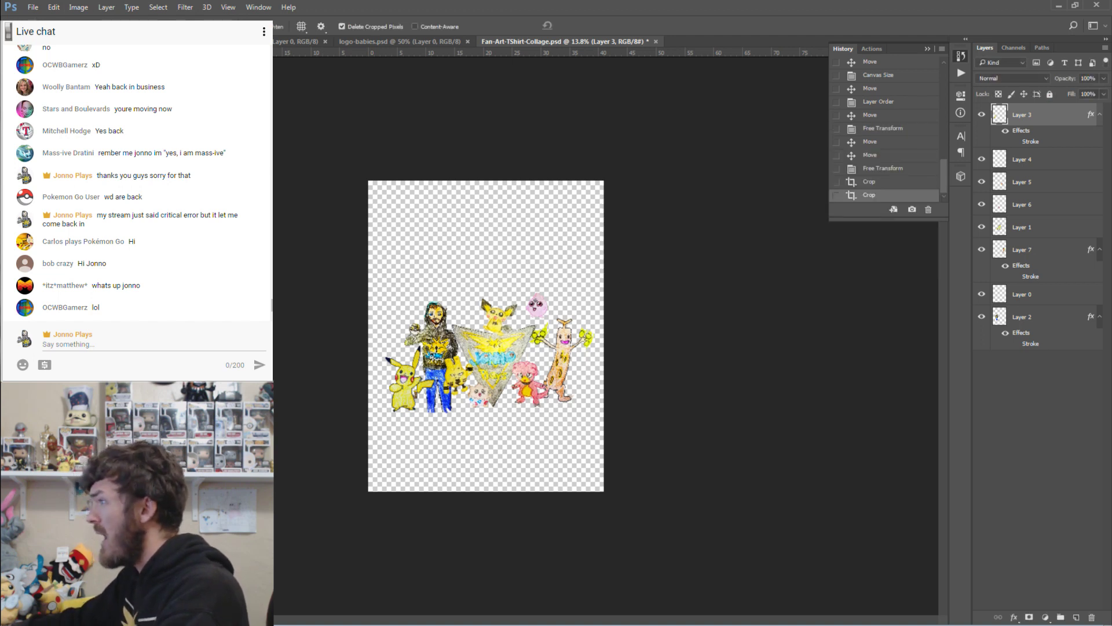
{"action": "key", "text": "z"}
{"action": "key", "text": "ctrl+1"}
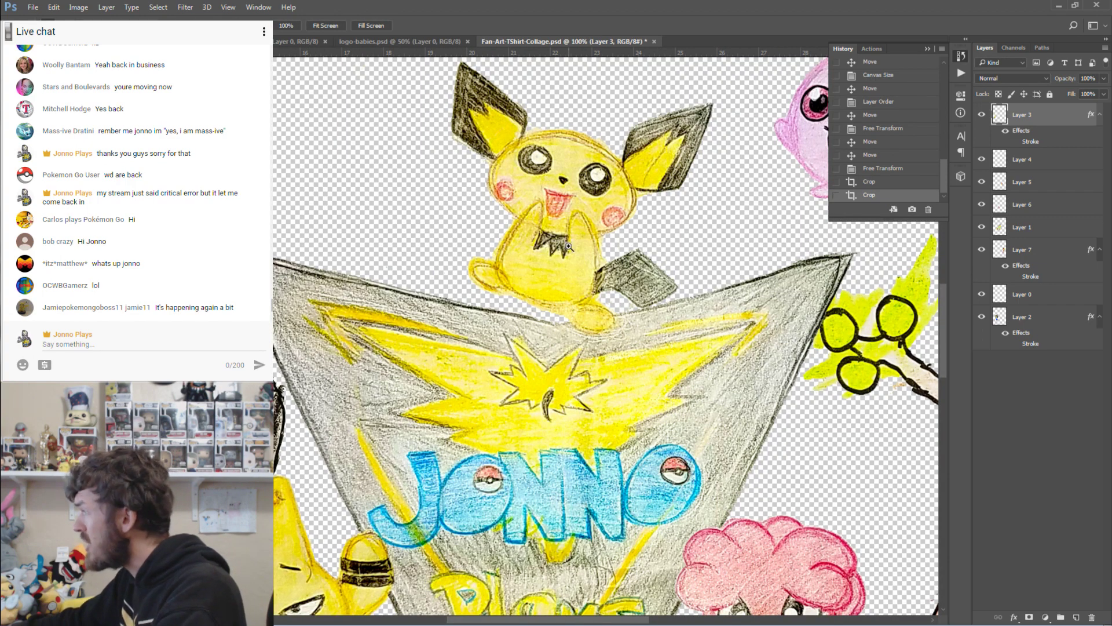
Post 'need feedback' and 'final design choices' in chat; Ctrl+S opens the chat page's save window.
{"action": "left_click_drag", "start_coordinate": [416, 230], "coordinate": [392, 207]}
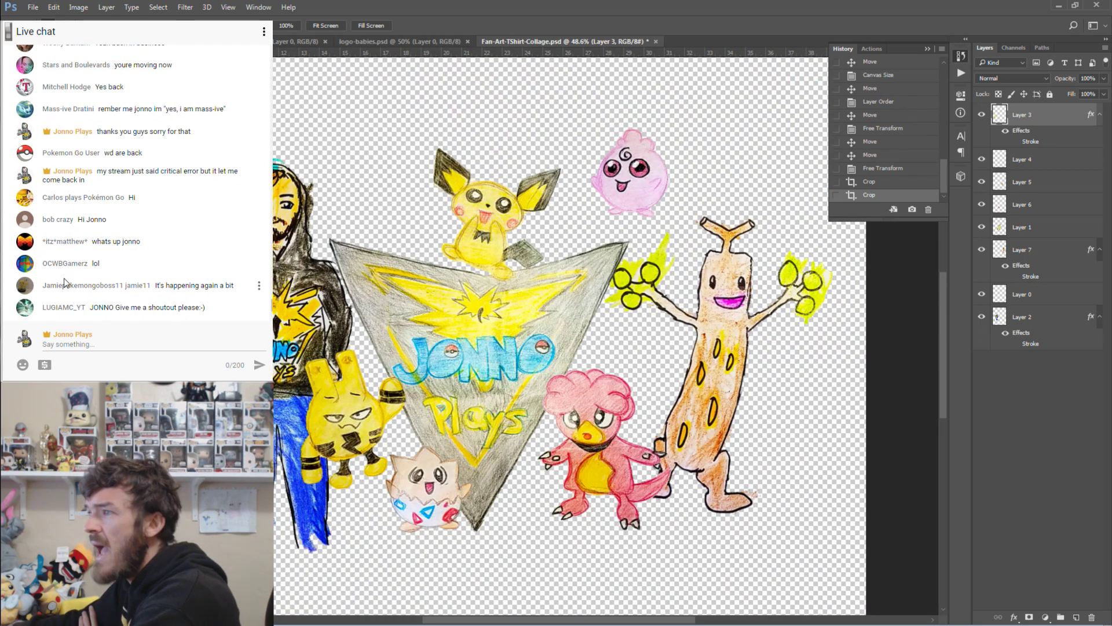
{"action": "left_click", "coordinate": [175, 340]}
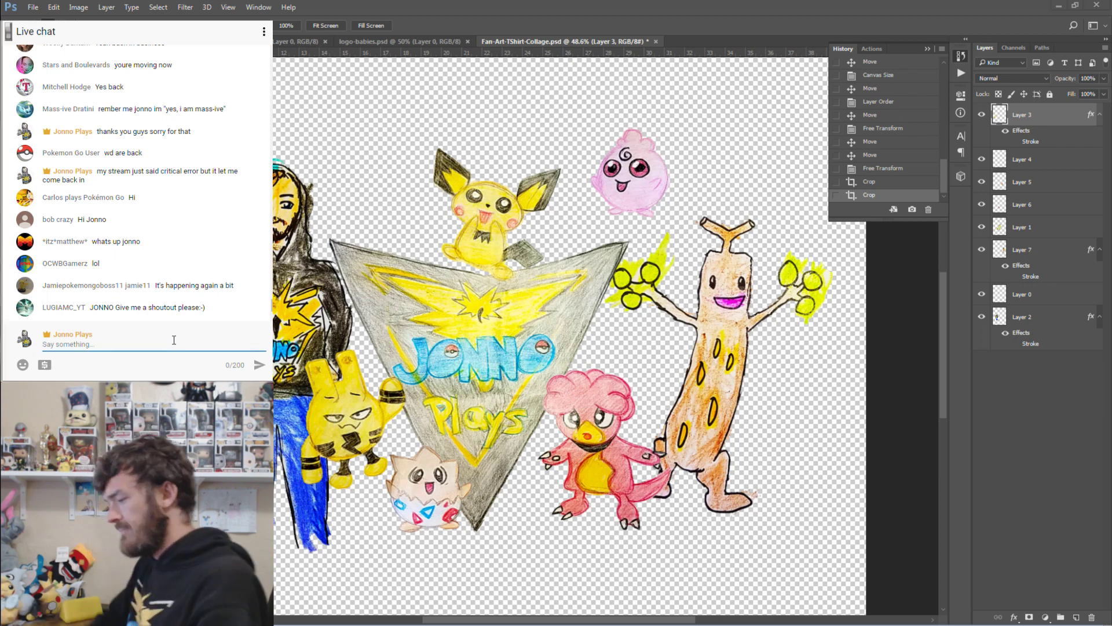
{"action": "type", "text": "need"}
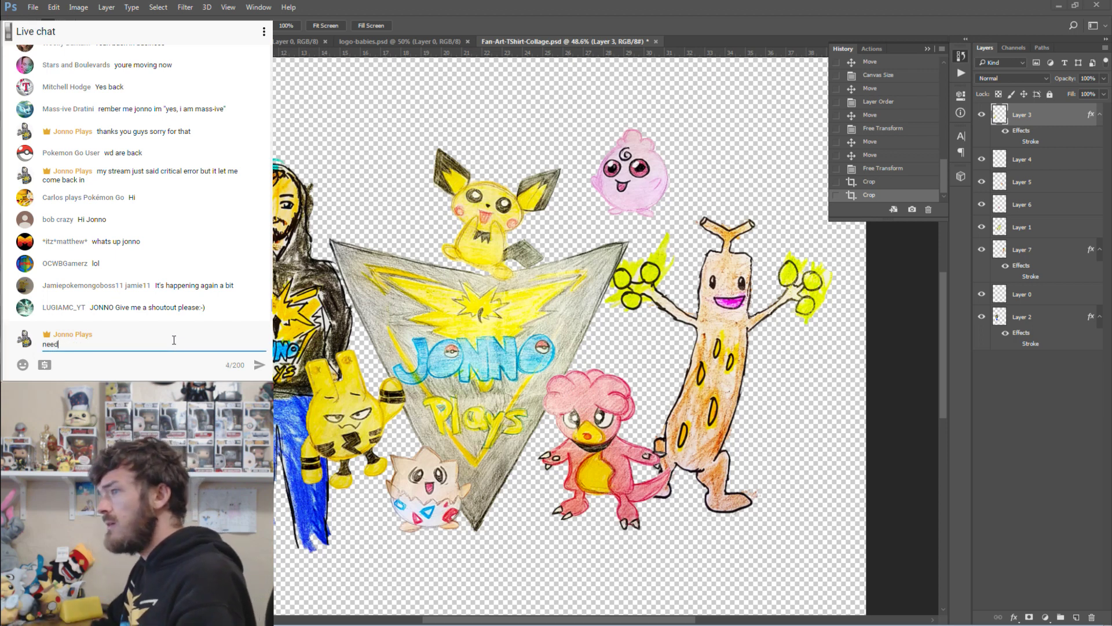
{"action": "type", "text": " feedback"}
{"action": "key", "text": "Return"}
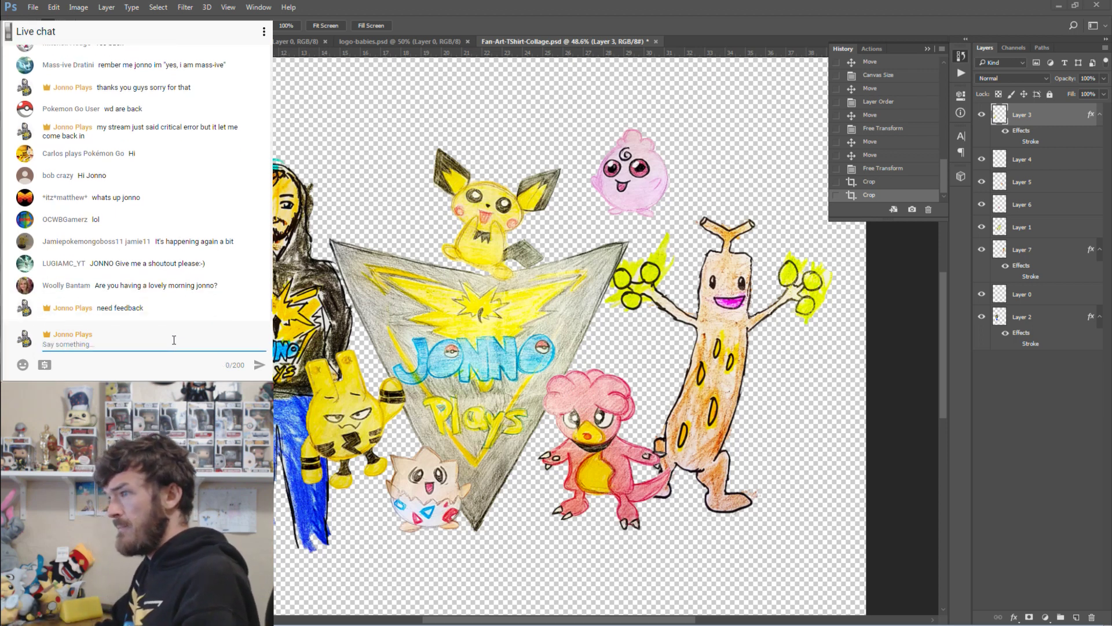
{"action": "type", "text": "final"}
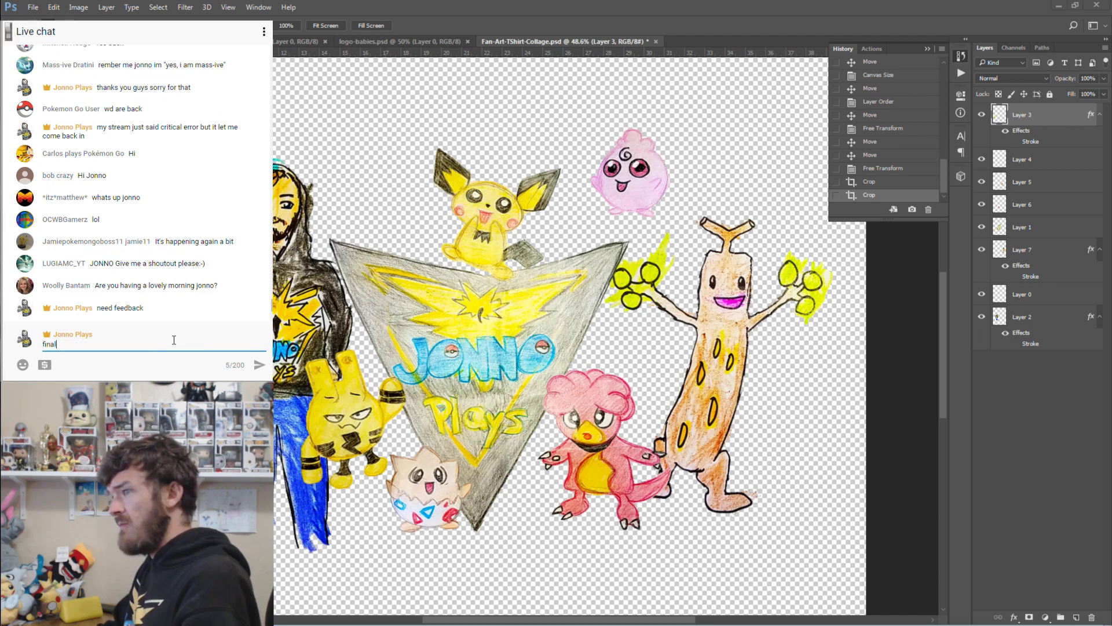
{"action": "type", "text": " design choices"}
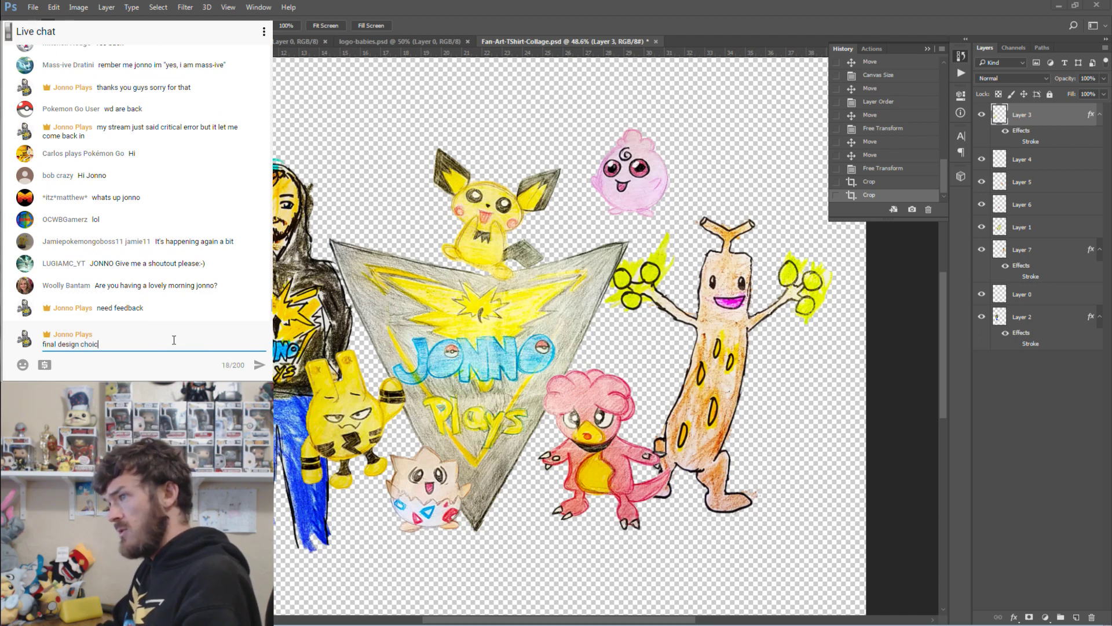
{"action": "key", "text": "Return"}
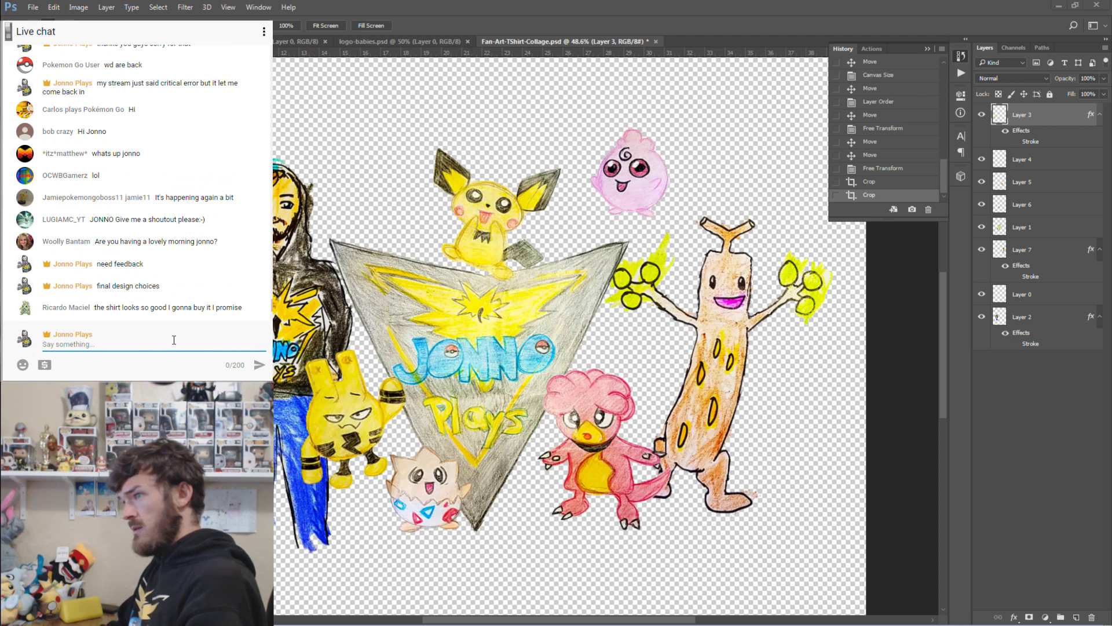
{"action": "type", "text": "s"}
{"action": "key", "text": "BackSpace"}
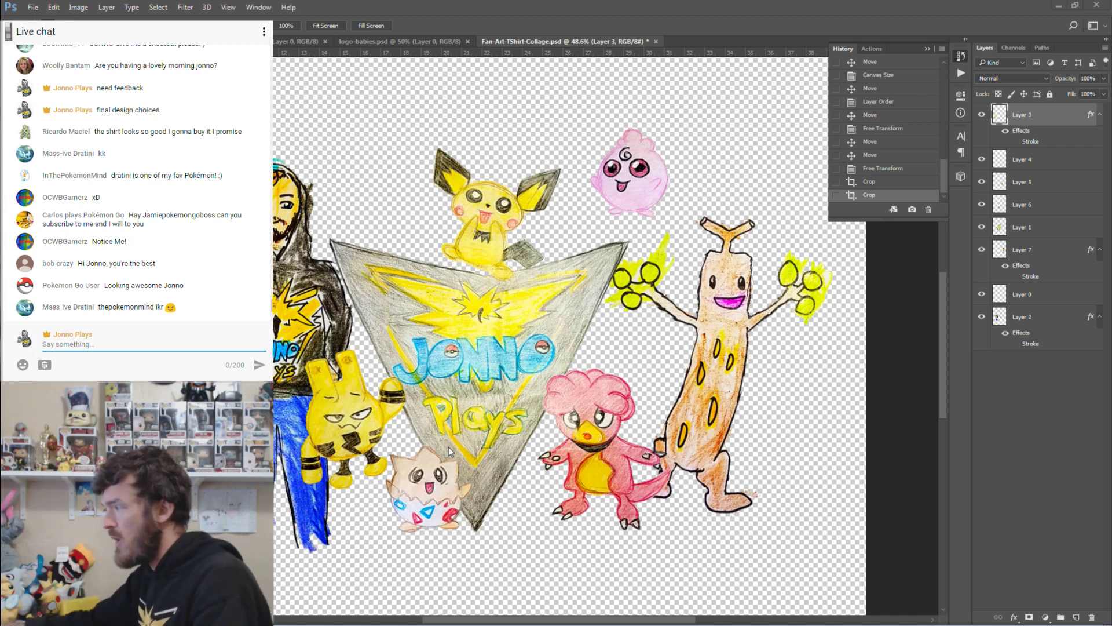
{"action": "key", "text": "ctrl+s"}
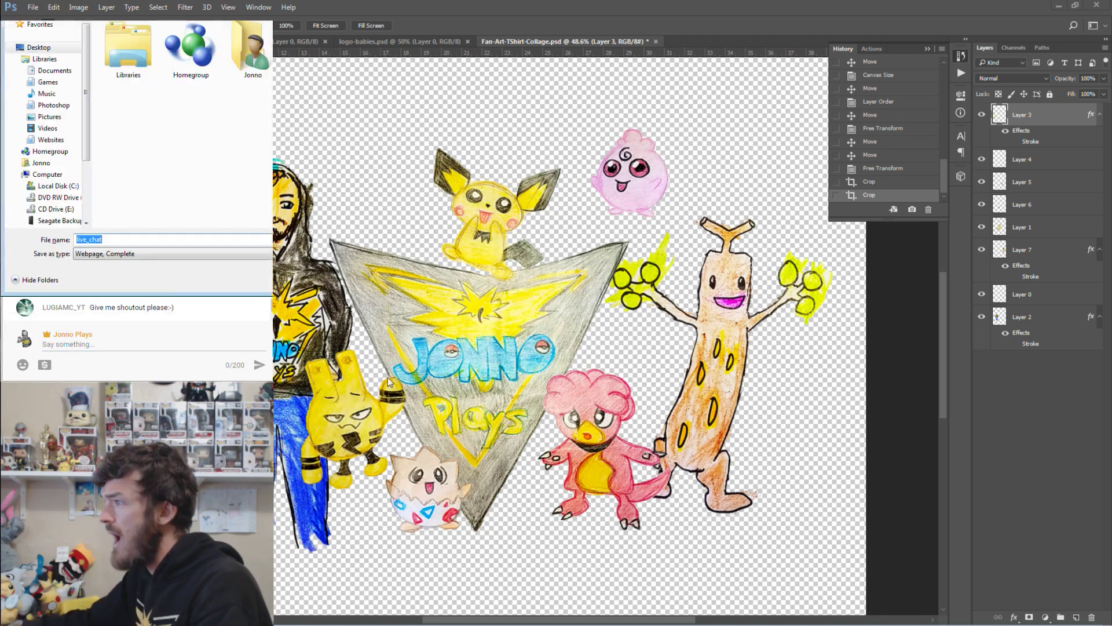
Cancel the browser save window and save Fan-Art-TShirt-Collage.psd in Photoshop.
{"action": "key", "text": "Escape"}
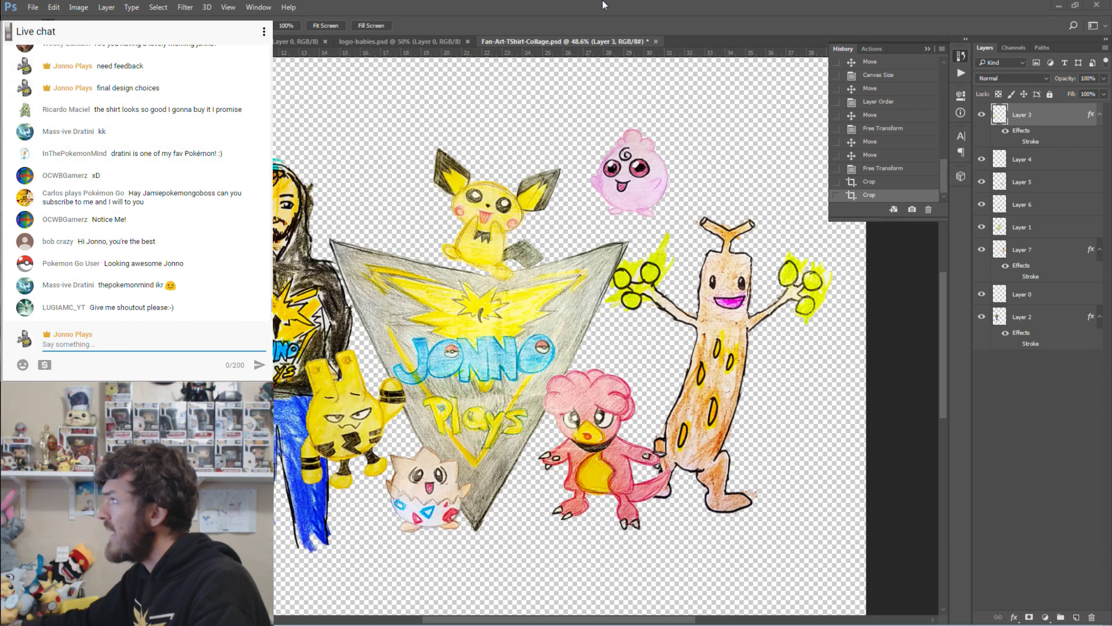
{"action": "left_click", "coordinate": [603, 5]}
{"action": "key", "text": "ctrl+s"}
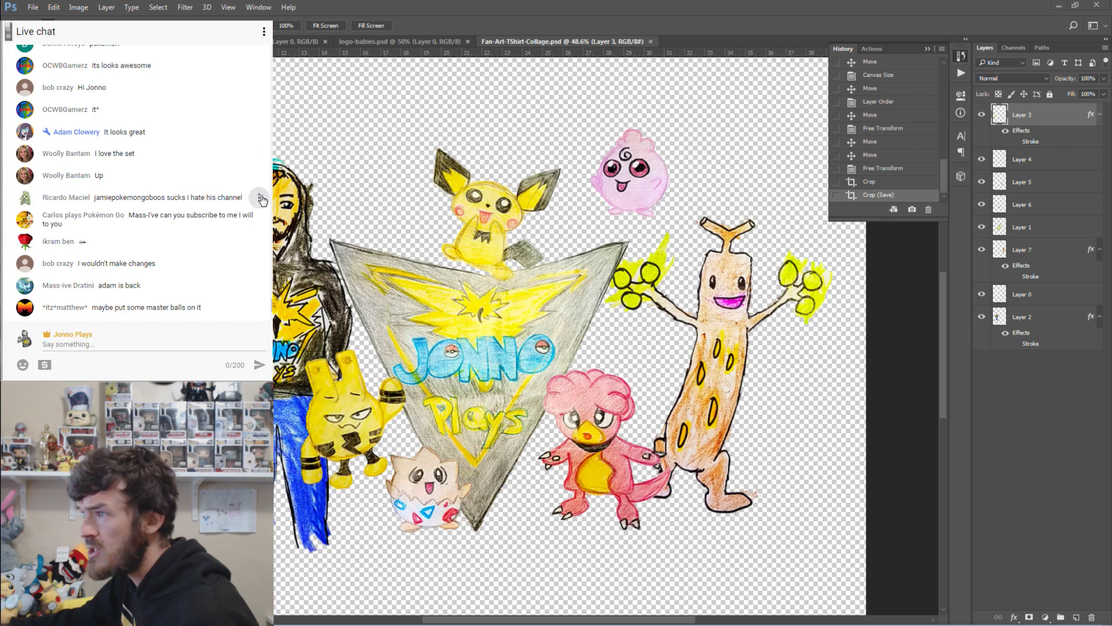
{"action": "left_click", "coordinate": [259, 197]}
{"action": "left_click", "coordinate": [233, 283]}
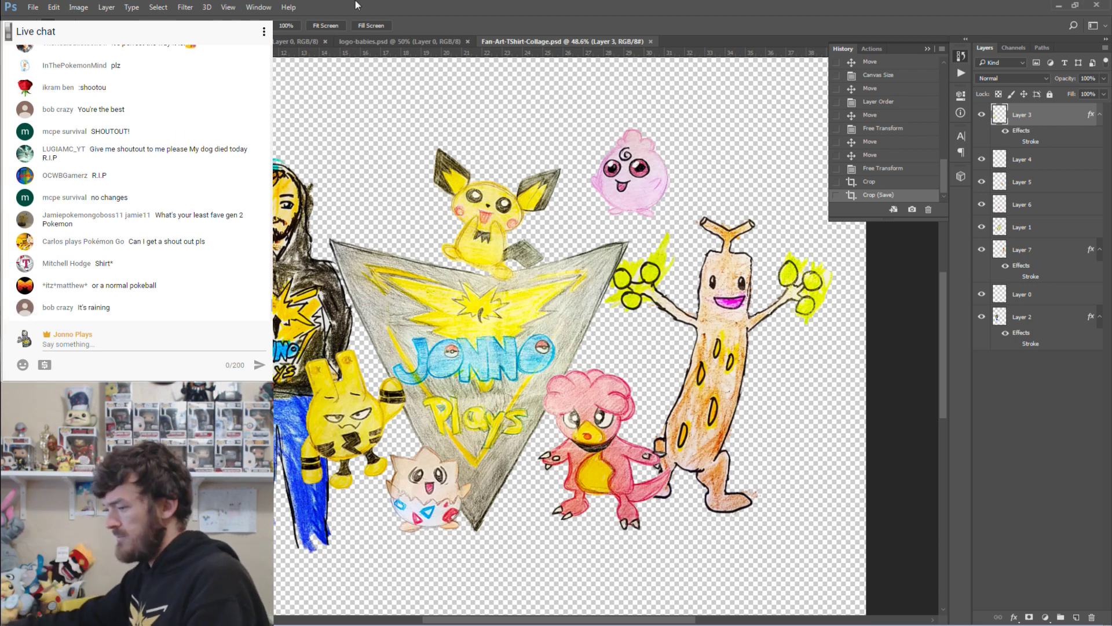
Export the collage as a PNG-24 into Libraries > Videos > Channel Fan Art.
{"action": "key", "text": "ctrl+alt+shift+s"}
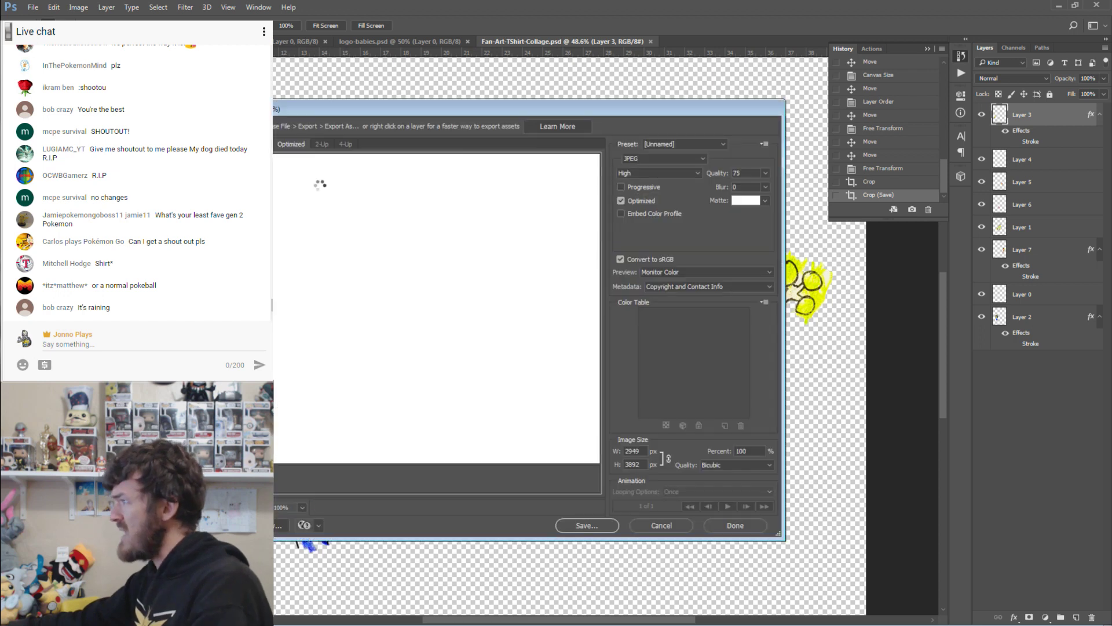
{"action": "left_click", "coordinate": [695, 158]}
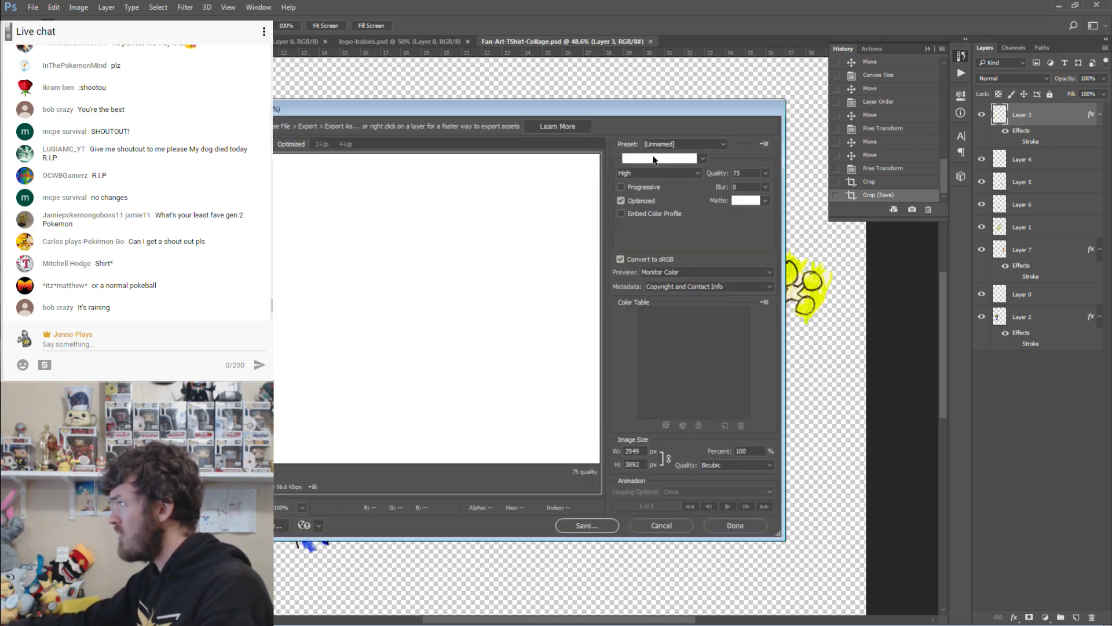
{"action": "left_click", "coordinate": [645, 196]}
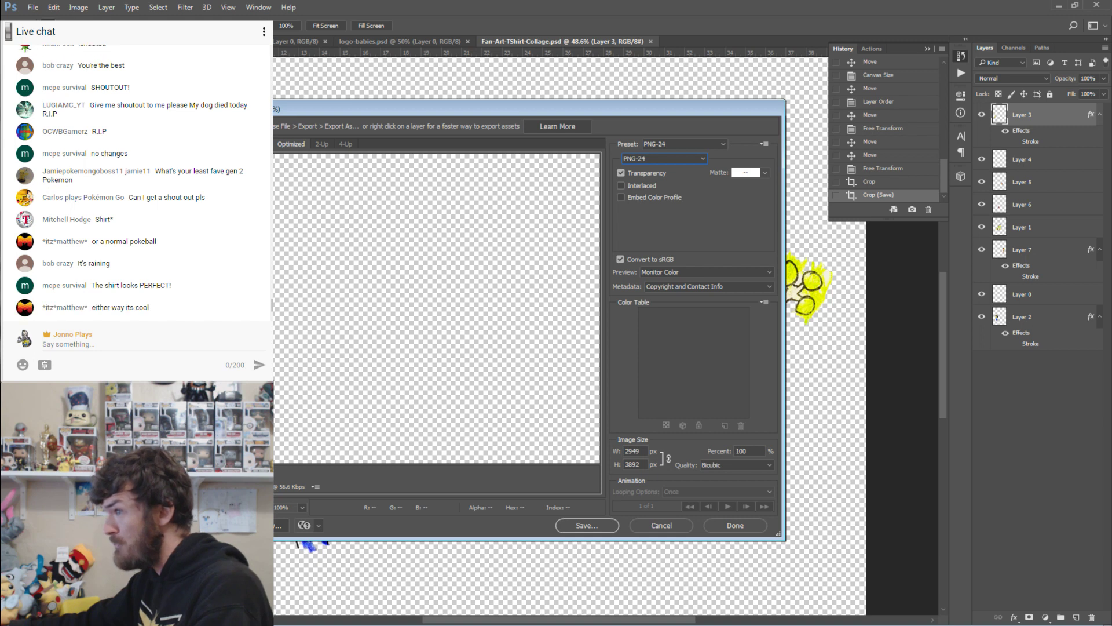
{"action": "left_click", "coordinate": [613, 525]}
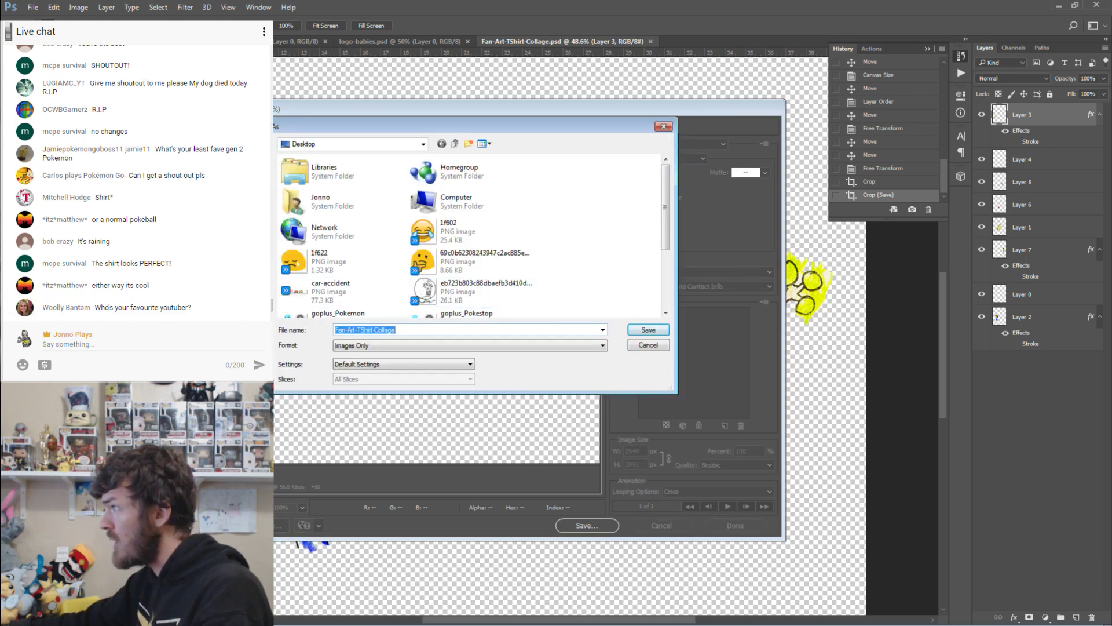
{"action": "left_click", "coordinate": [247, 229]}
{"action": "double_click", "coordinate": [561, 199]}
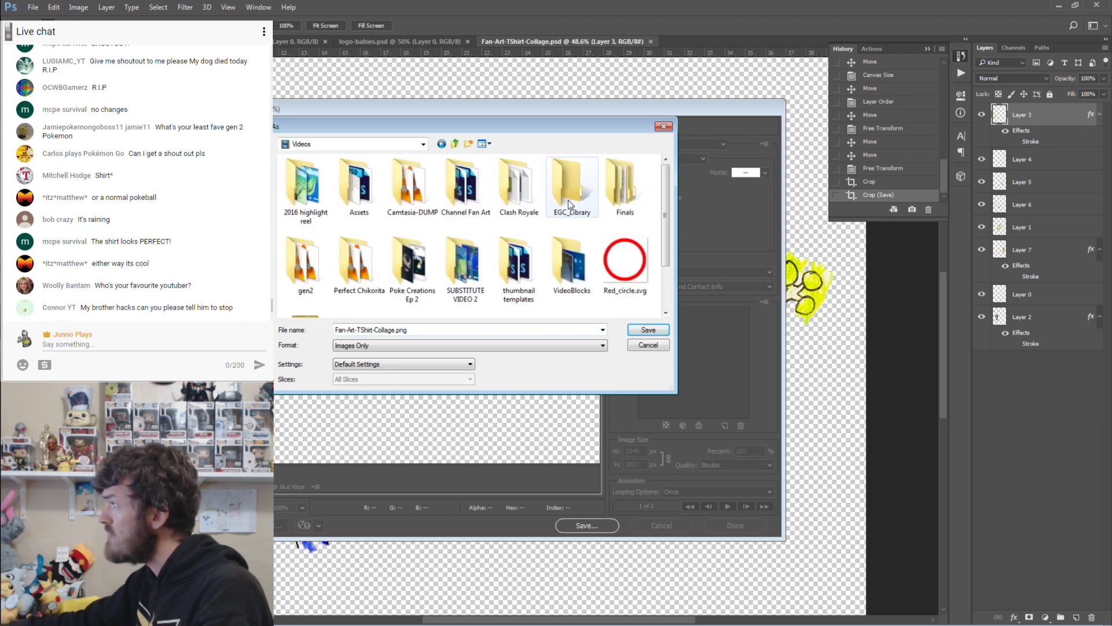
{"action": "double_click", "coordinate": [457, 177]}
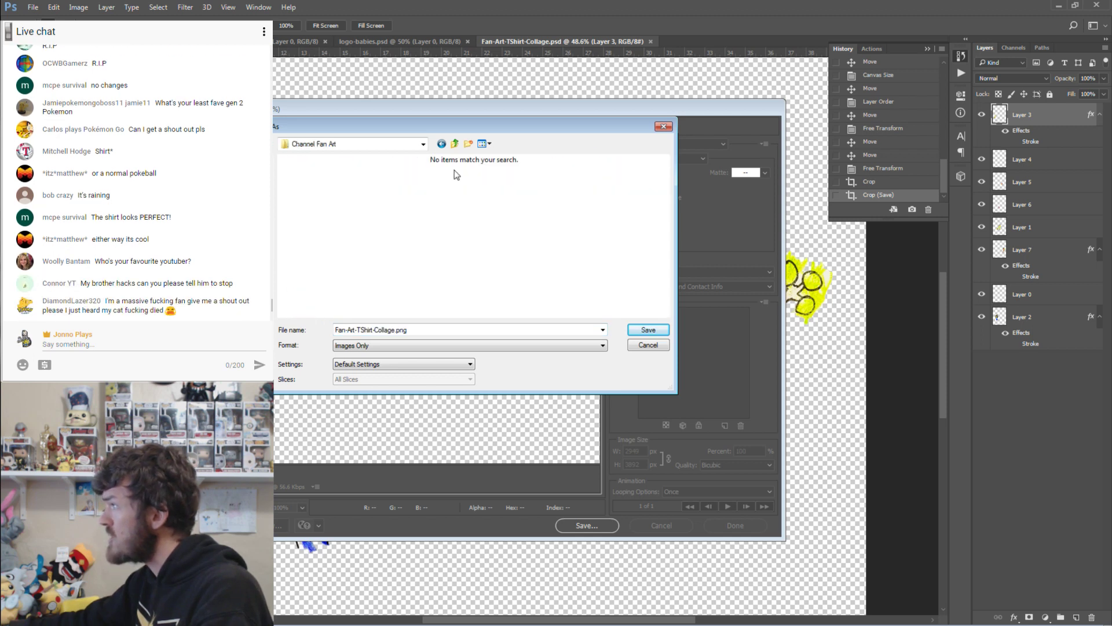
{"action": "left_click", "coordinate": [649, 330]}
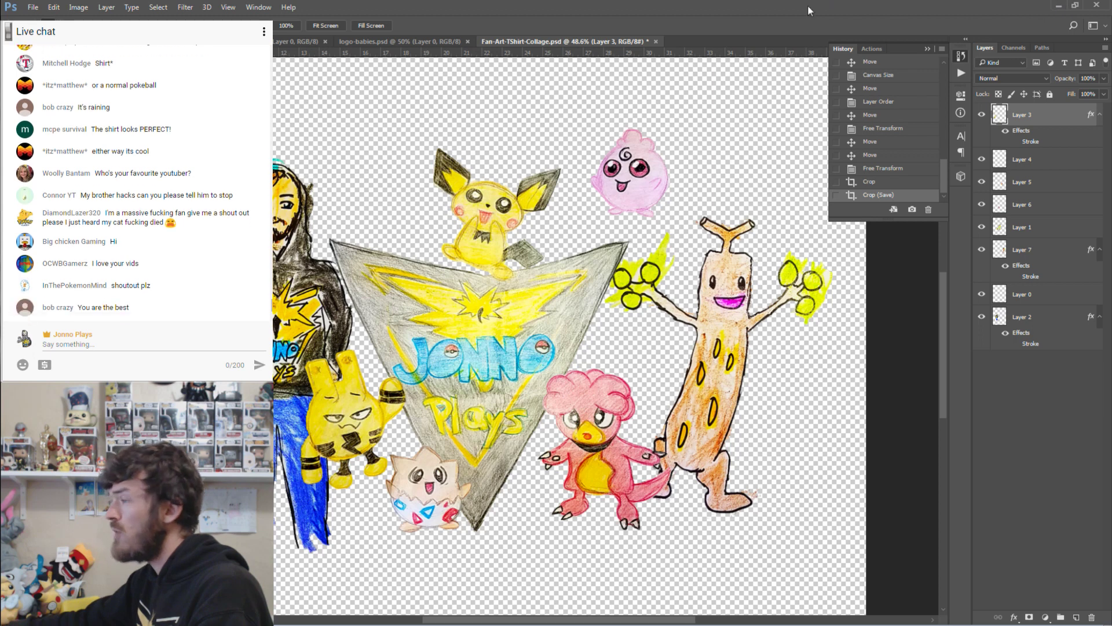
Load the Redbubble profile, preview the poo emoji shirt in navy, then open the Jonno Plays Logo hoodie.
{"action": "left_click_drag", "start_coordinate": [405, 0], "coordinate": [416, 12]}
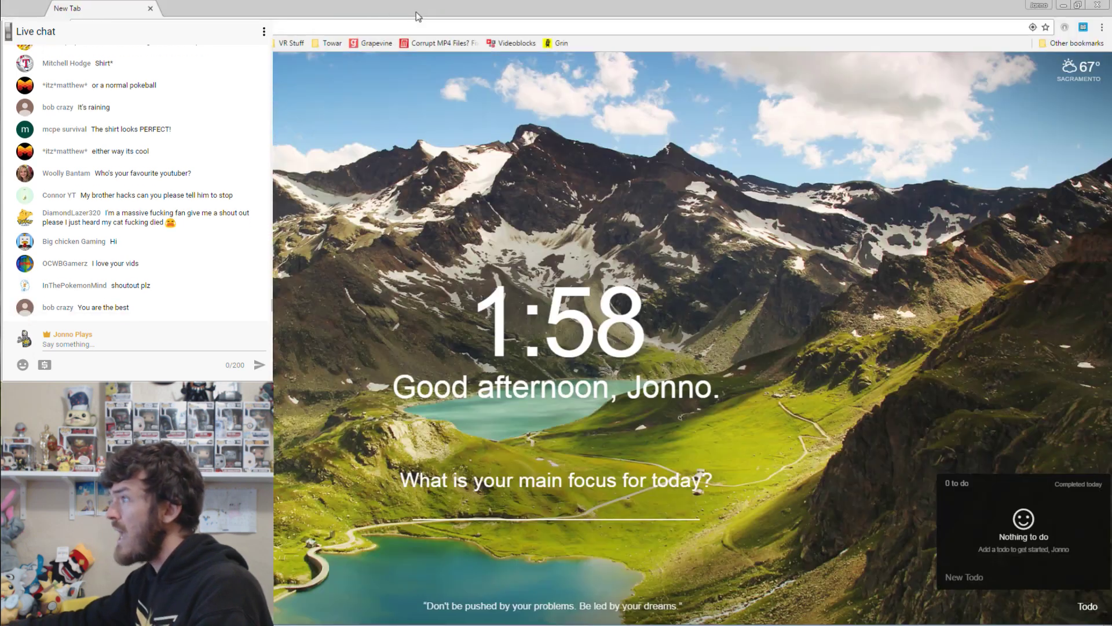
{"action": "key", "text": "Return"}
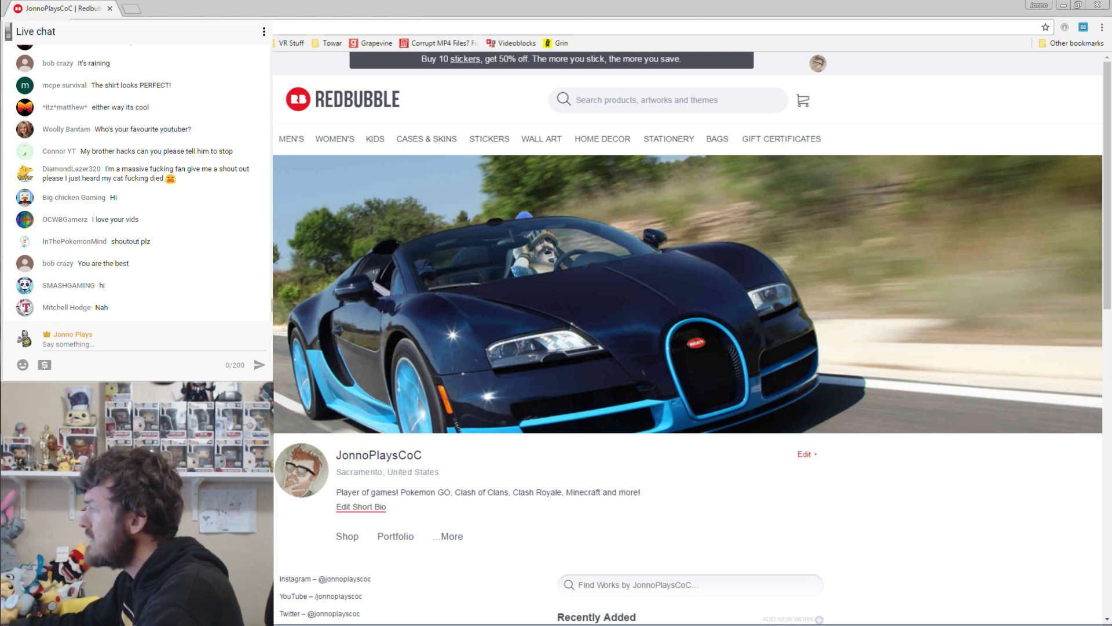
{"action": "scroll", "coordinate": [796, 214], "scroll_direction": "down", "scroll_amount": 4}
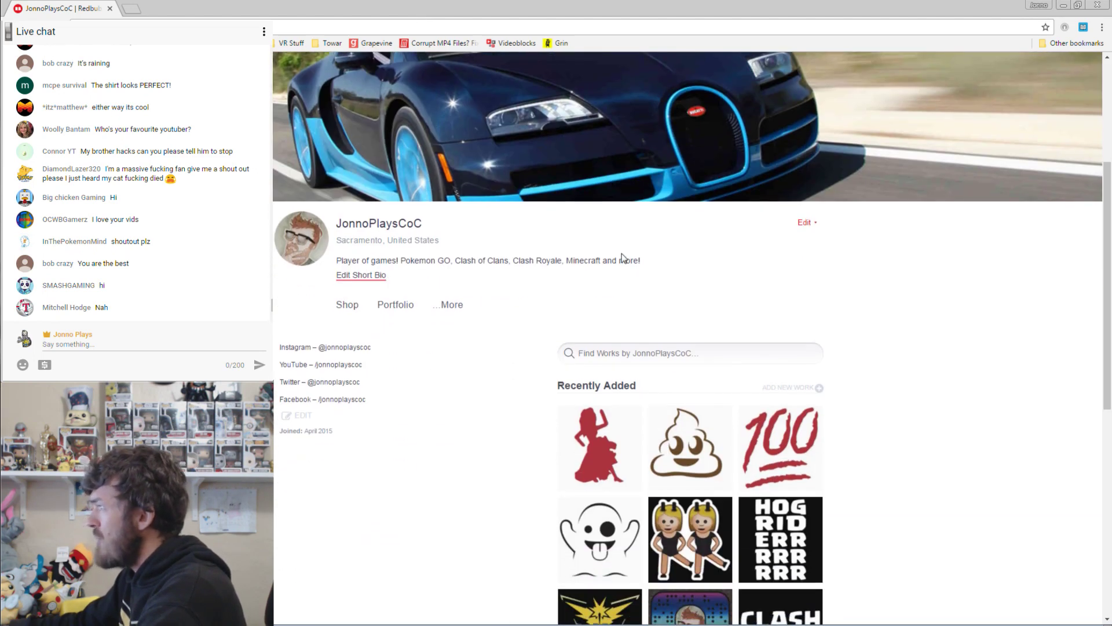
{"action": "scroll", "coordinate": [804, 206], "scroll_direction": "down", "scroll_amount": 5}
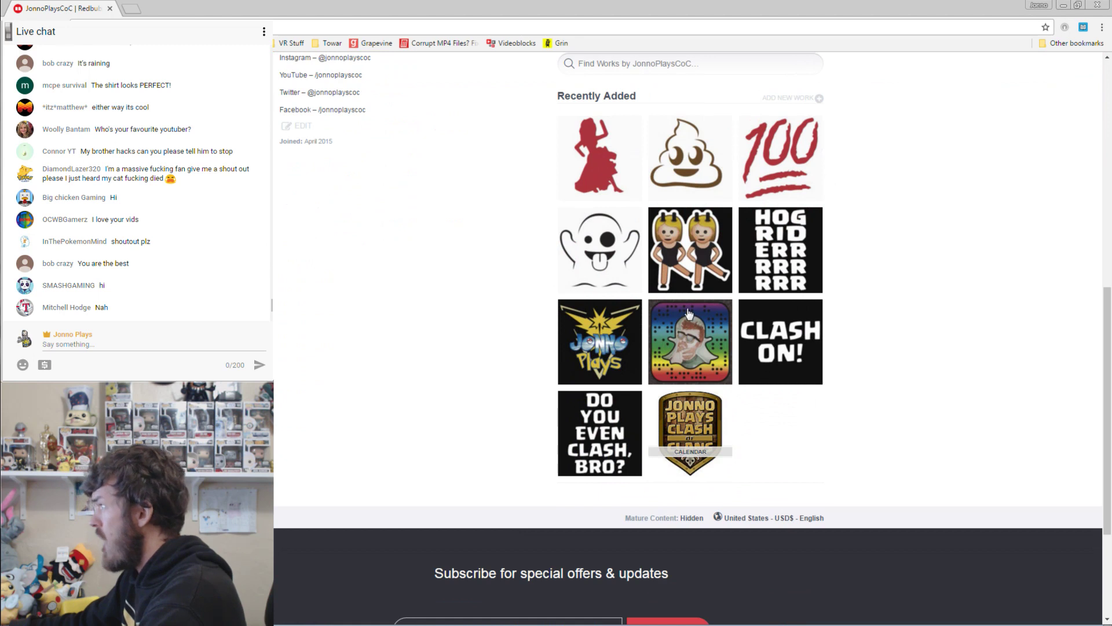
{"action": "scroll", "coordinate": [874, 243], "scroll_direction": "up", "scroll_amount": 1}
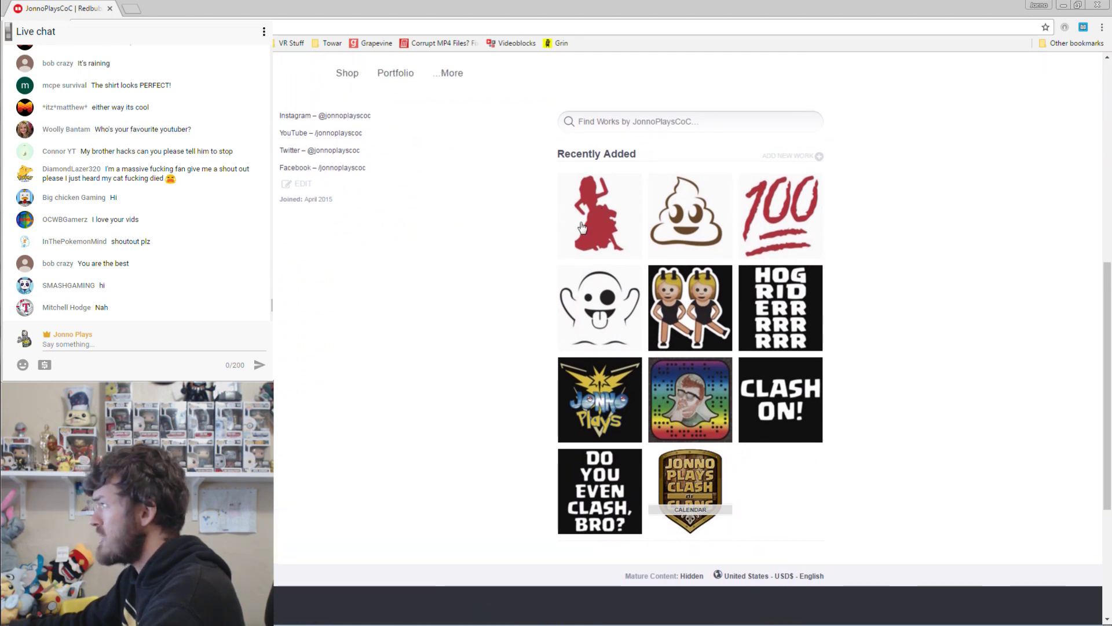
{"action": "left_click", "coordinate": [697, 218]}
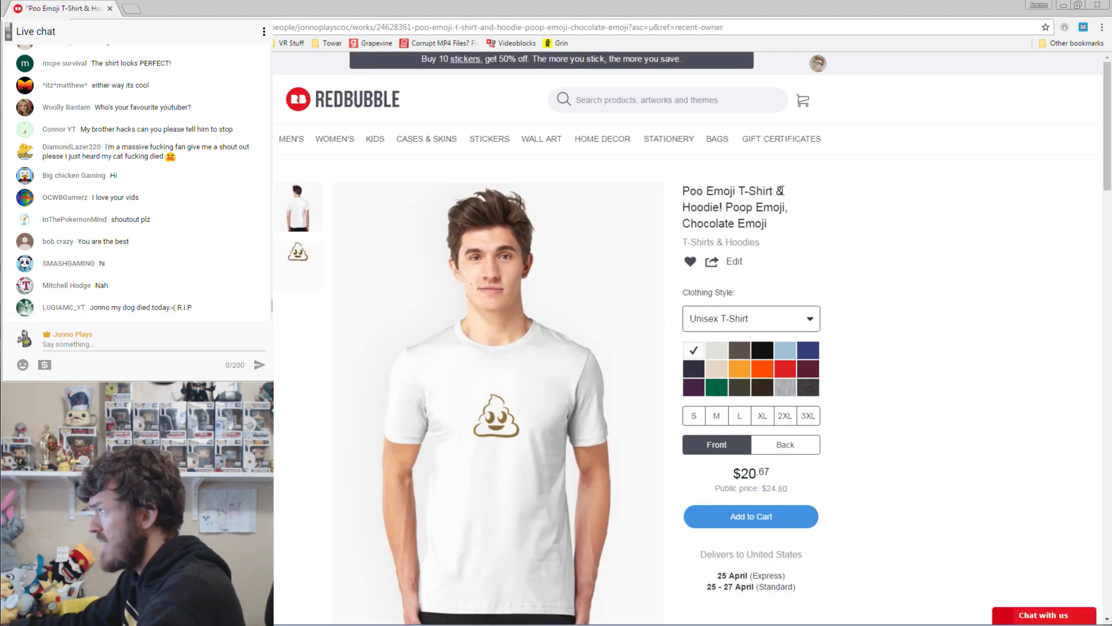
{"action": "left_click", "coordinate": [693, 369]}
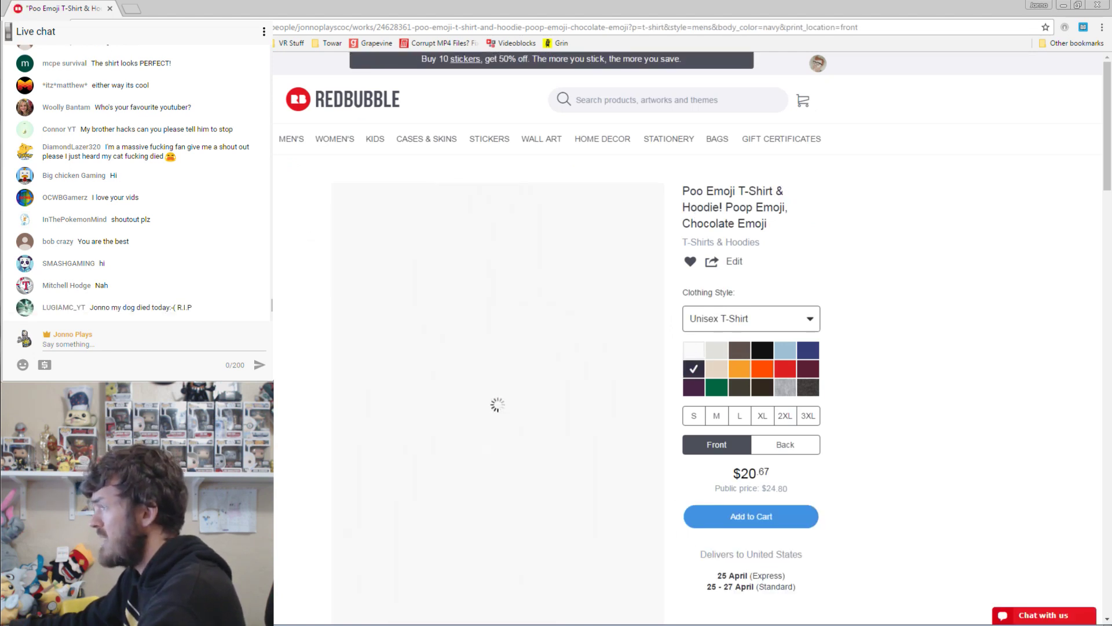
{"action": "key", "text": "alt+Left"}
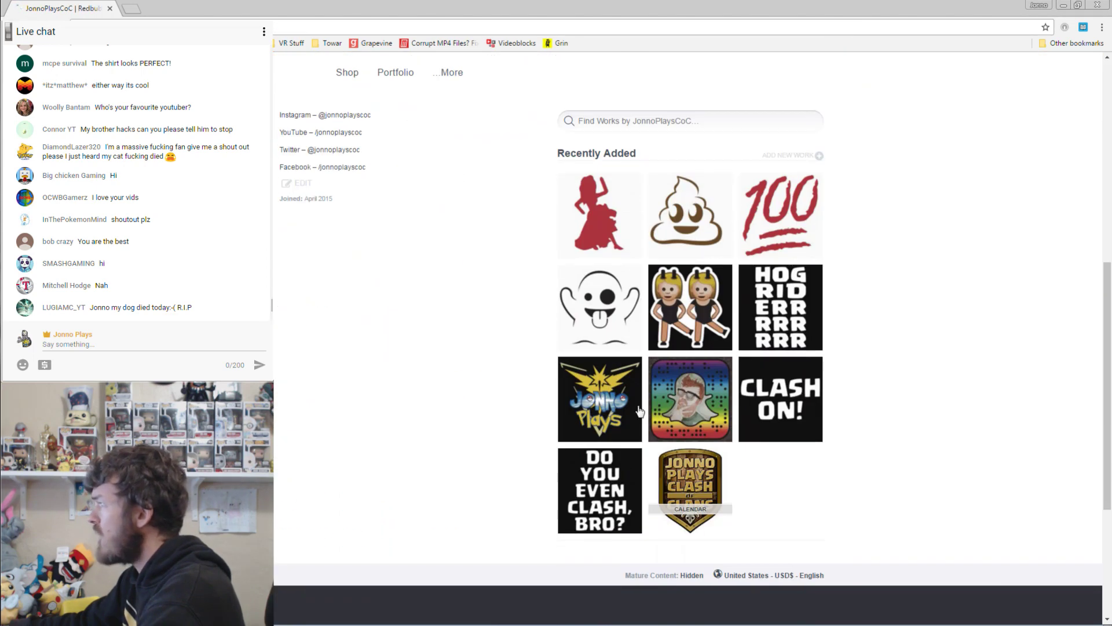
{"action": "left_click", "coordinate": [600, 405]}
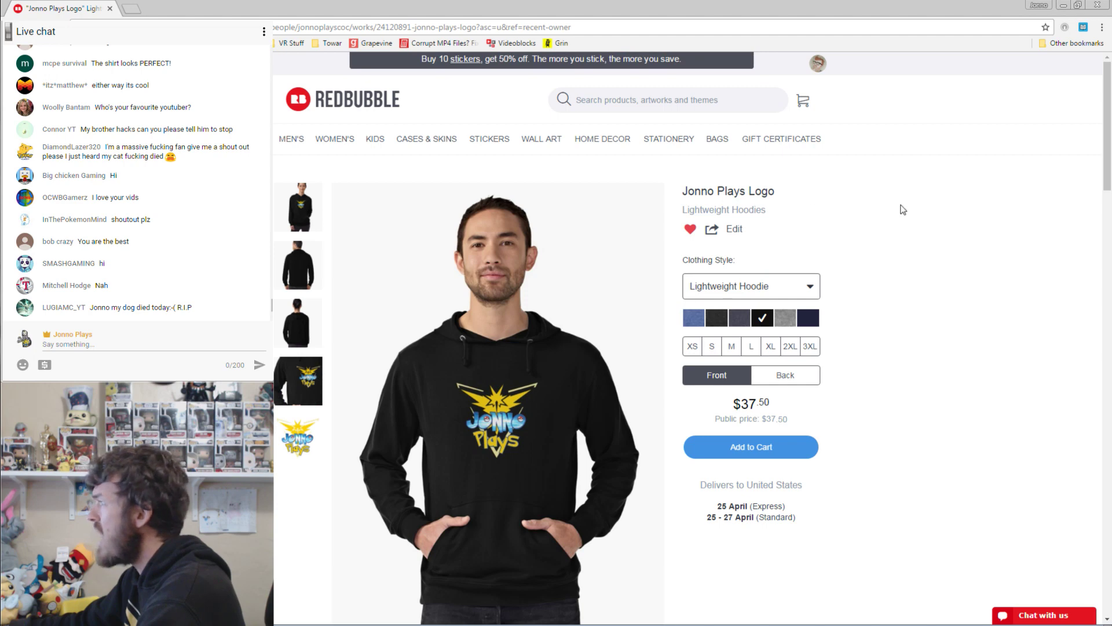
Switch the logo product to the classic T-shirt, then to the graphic T-shirt dress.
{"action": "scroll", "coordinate": [903, 210], "scroll_direction": "down", "scroll_amount": 5}
{"action": "scroll", "coordinate": [765, 238], "scroll_direction": "up", "scroll_amount": 4}
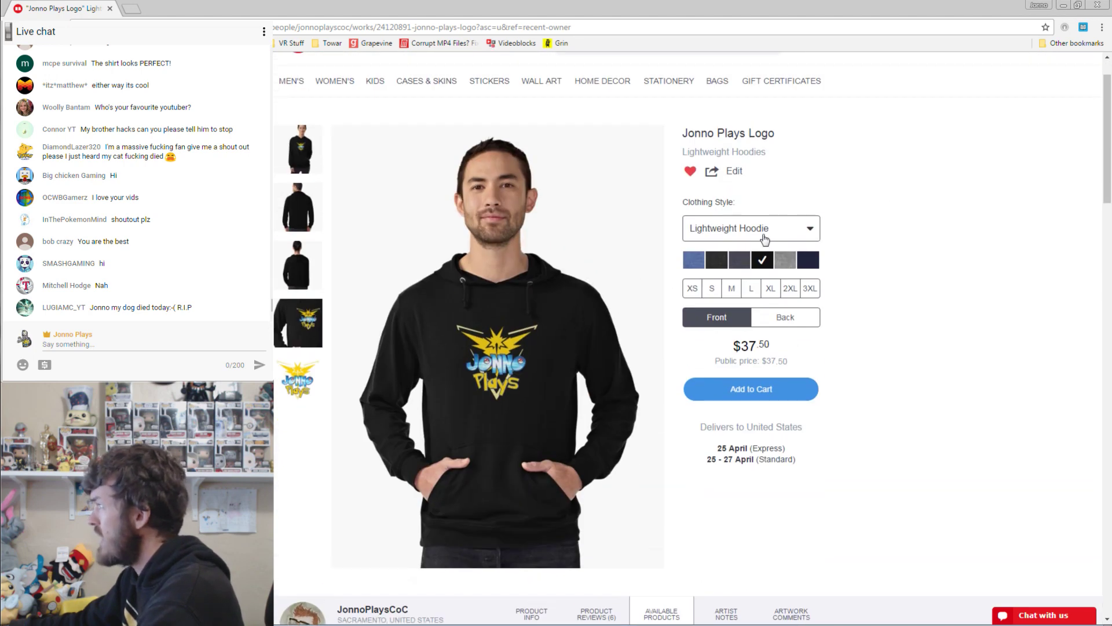
{"action": "left_click", "coordinate": [765, 239]}
{"action": "left_click", "coordinate": [759, 258]}
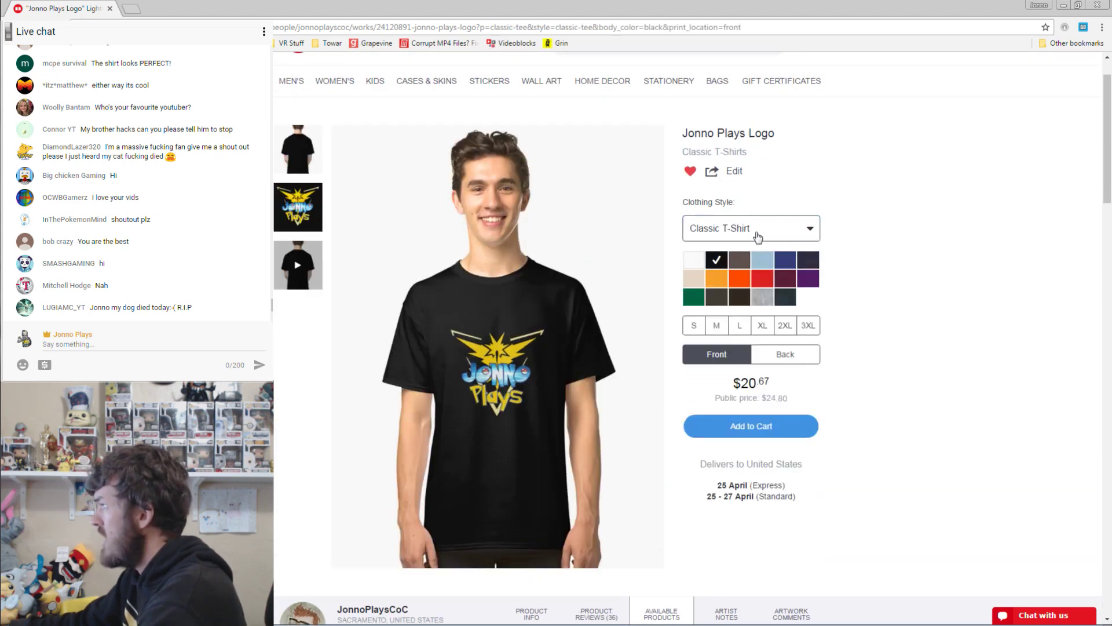
{"action": "left_click", "coordinate": [758, 236]}
{"action": "left_click", "coordinate": [759, 322]}
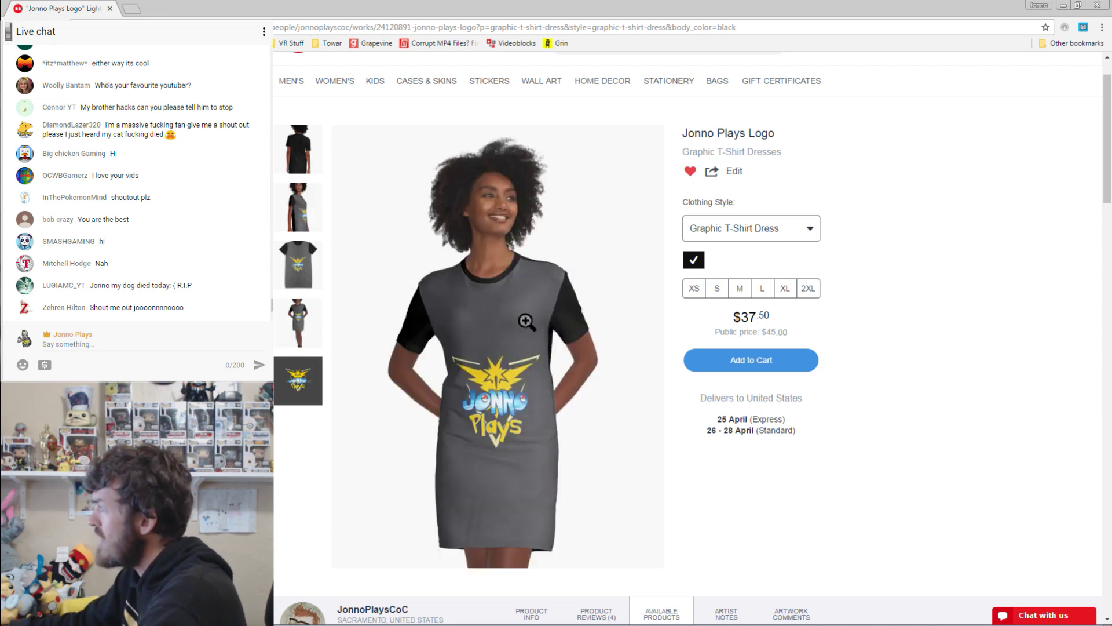
Scroll down and open the Jonno Plays Logo Samsung Galaxy case page.
{"action": "scroll", "coordinate": [524, 322], "scroll_direction": "down", "scroll_amount": 1}
{"action": "scroll", "coordinate": [526, 322], "scroll_direction": "down", "scroll_amount": 3}
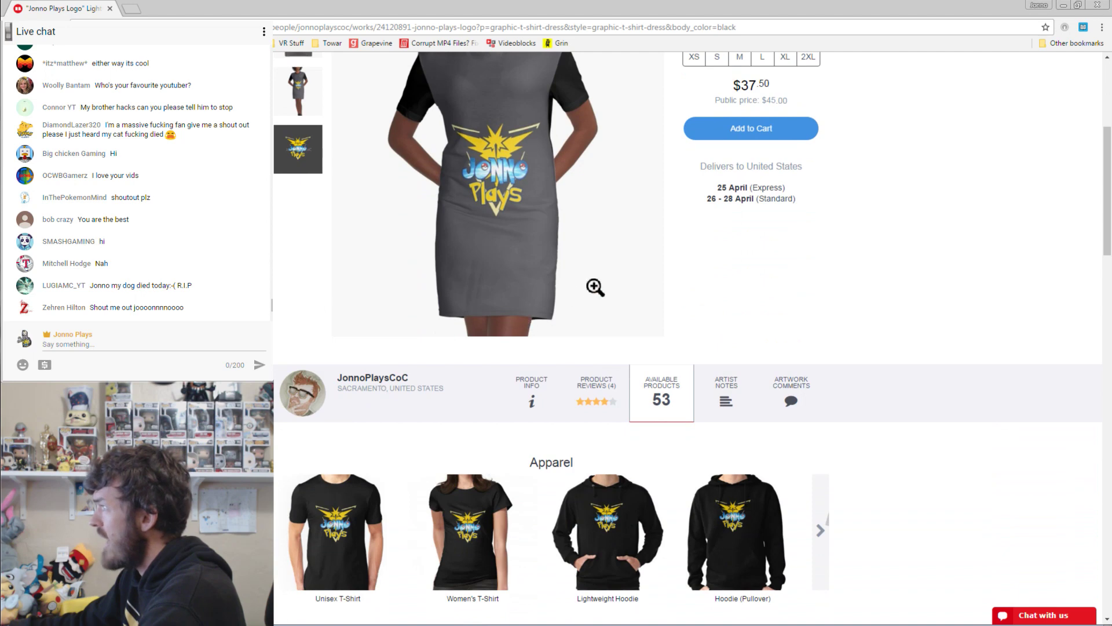
{"action": "scroll", "coordinate": [776, 201], "scroll_direction": "down", "scroll_amount": 8}
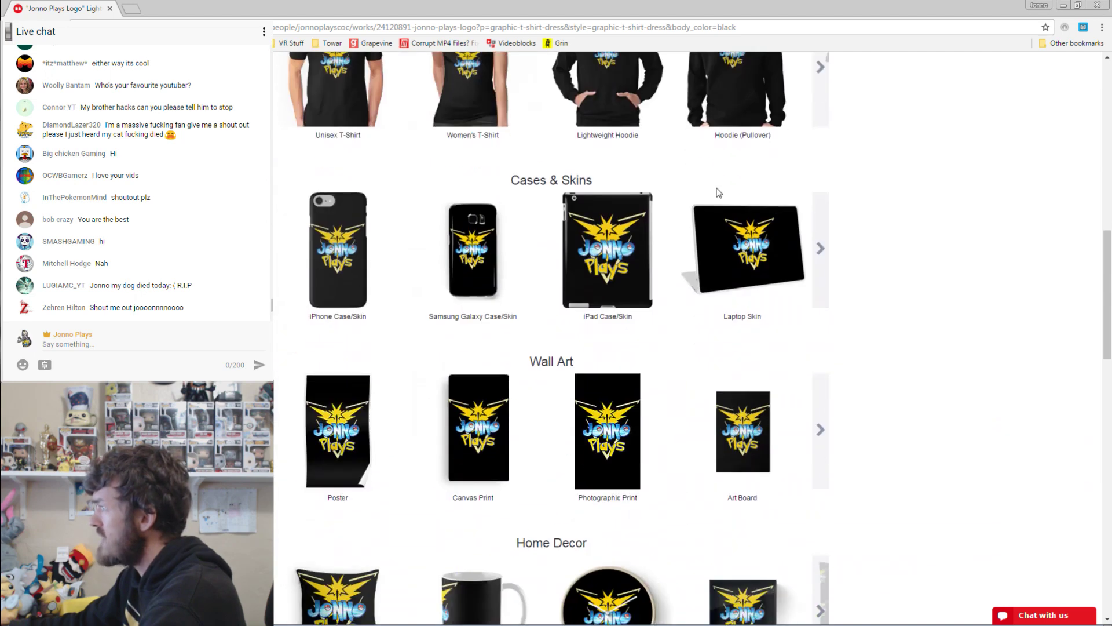
{"action": "left_click", "coordinate": [488, 258]}
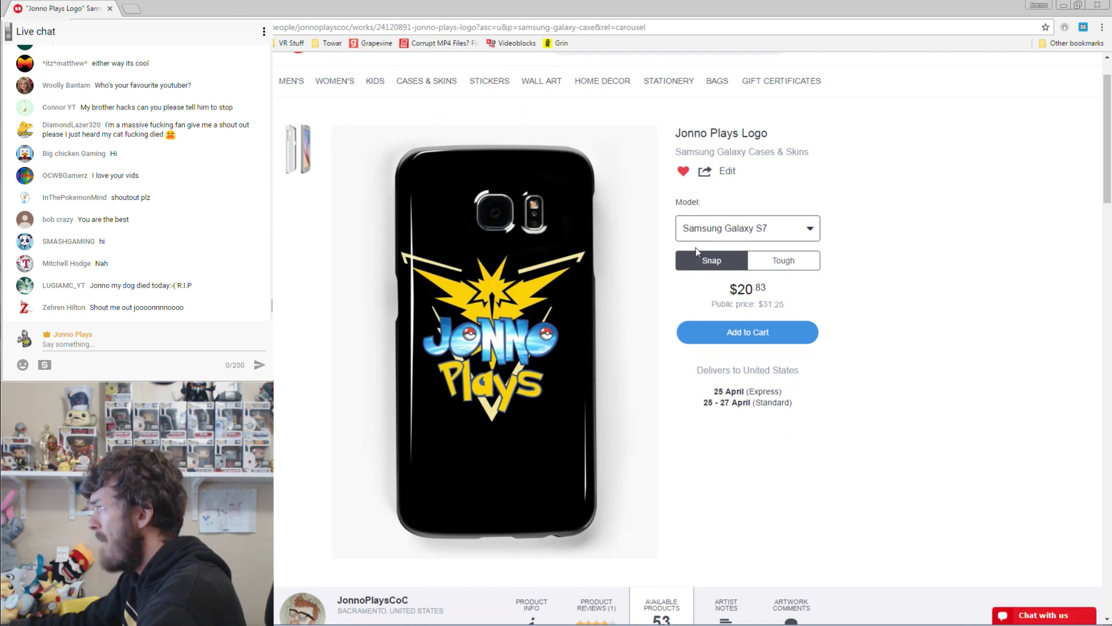
Open the Jonno Plays Logo clock product page and look over its $25.00 pricing.
{"action": "scroll", "coordinate": [704, 255], "scroll_direction": "down", "scroll_amount": 18}
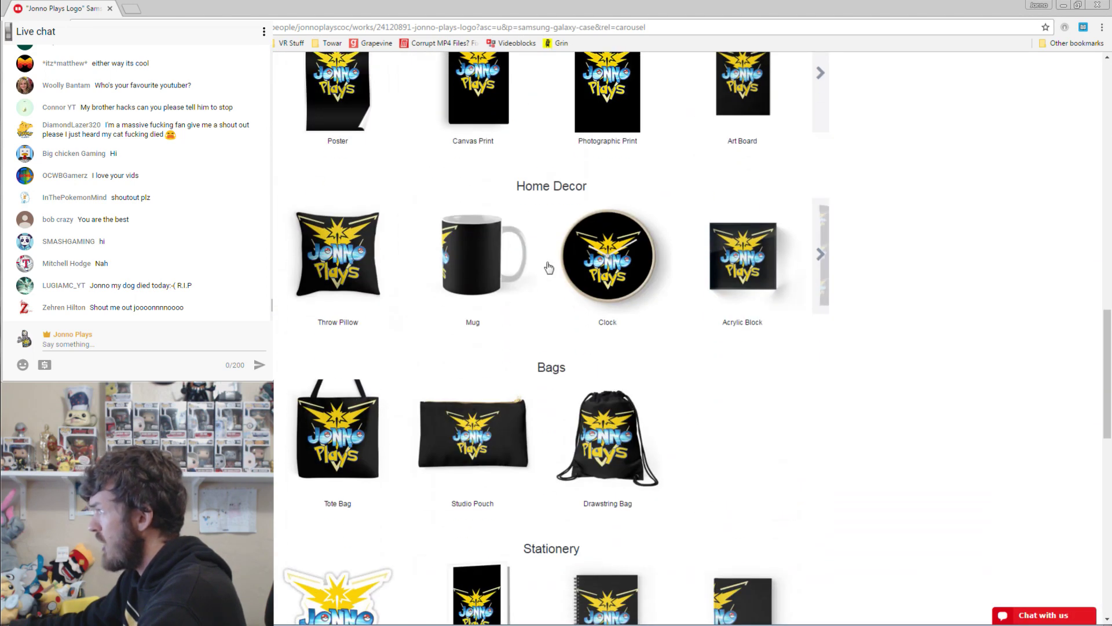
{"action": "left_click", "coordinate": [612, 261]}
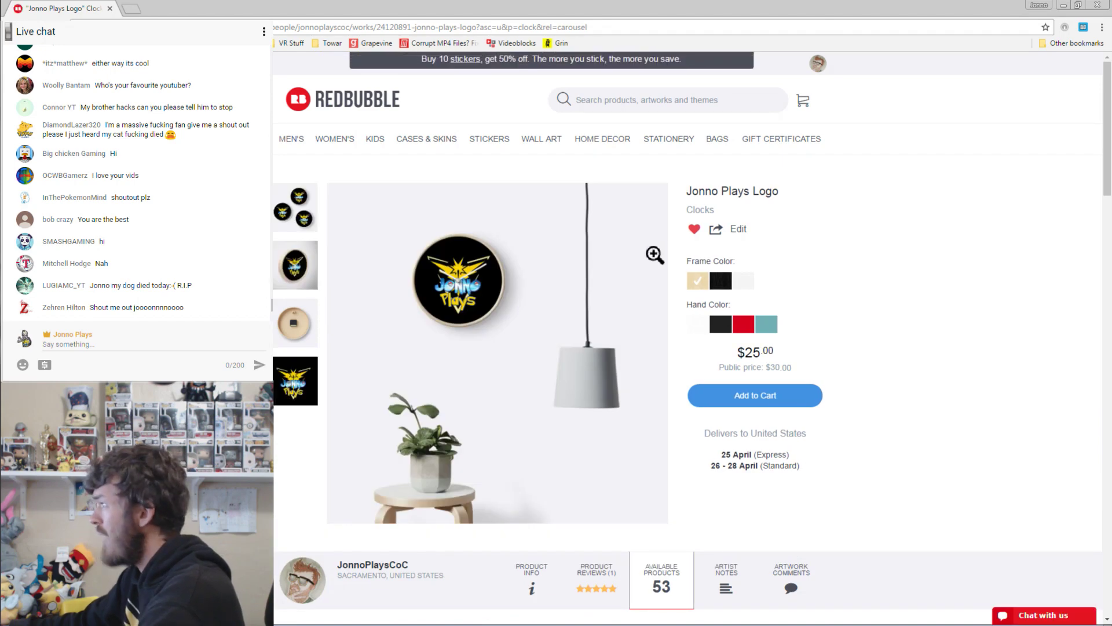
{"action": "scroll", "coordinate": [655, 255], "scroll_direction": "down", "scroll_amount": 10}
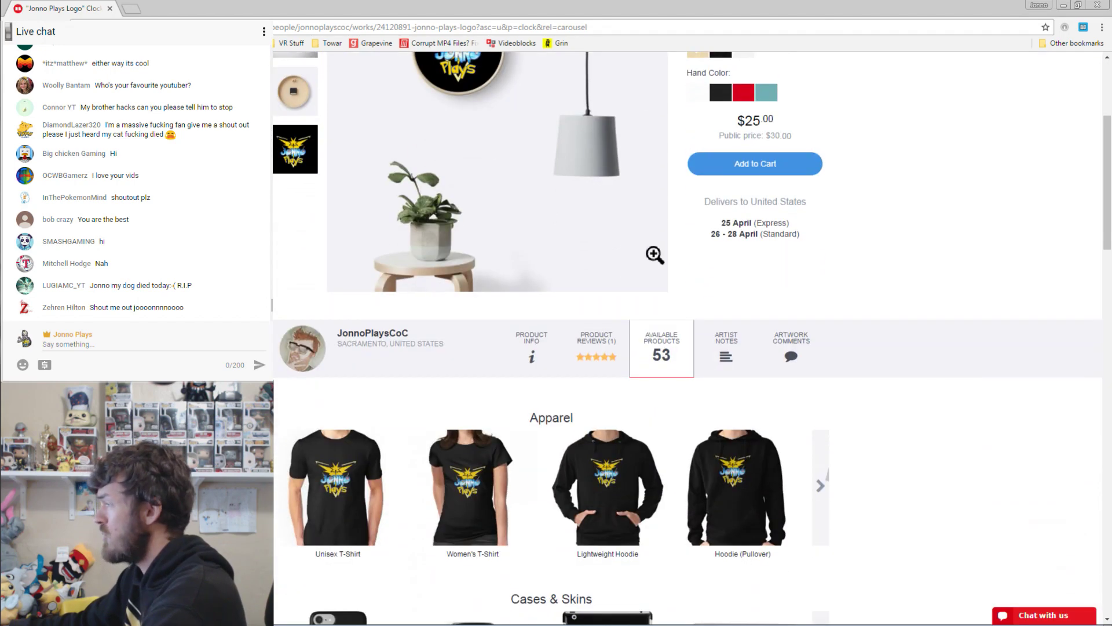
{"action": "scroll", "coordinate": [650, 253], "scroll_direction": "down", "scroll_amount": 15}
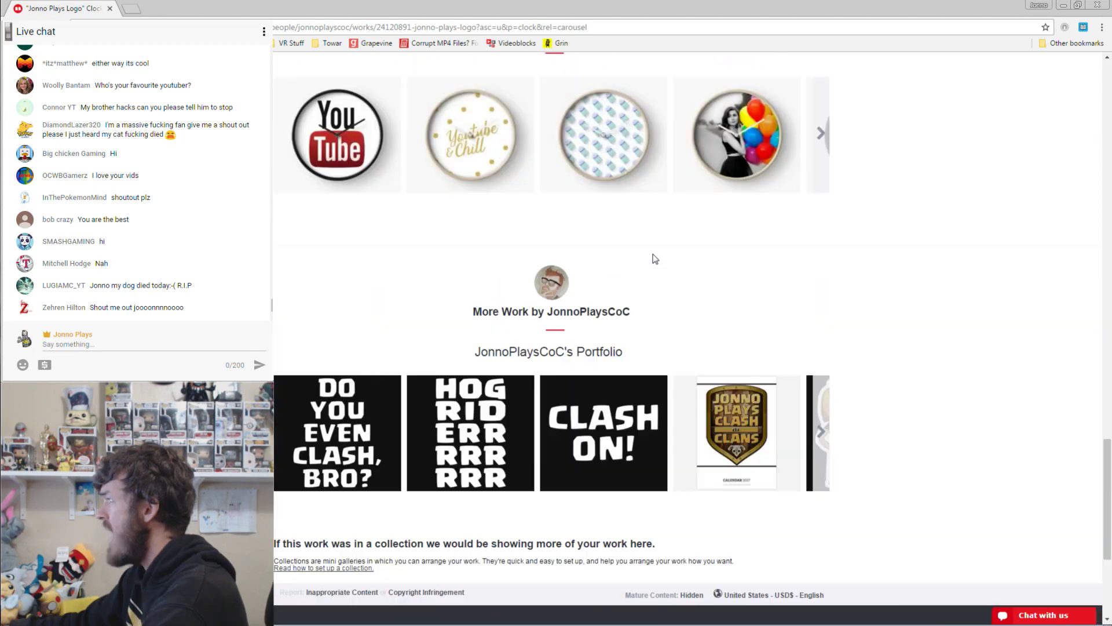
{"action": "scroll", "coordinate": [655, 259], "scroll_direction": "up", "scroll_amount": 1}
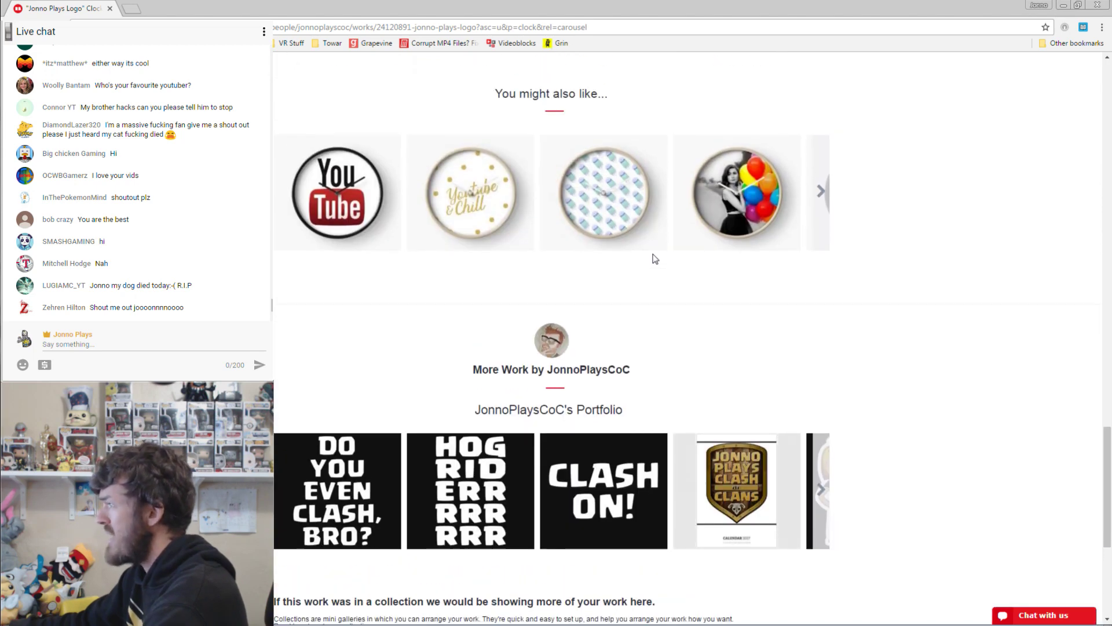
{"action": "scroll", "coordinate": [655, 259], "scroll_direction": "down", "scroll_amount": 3}
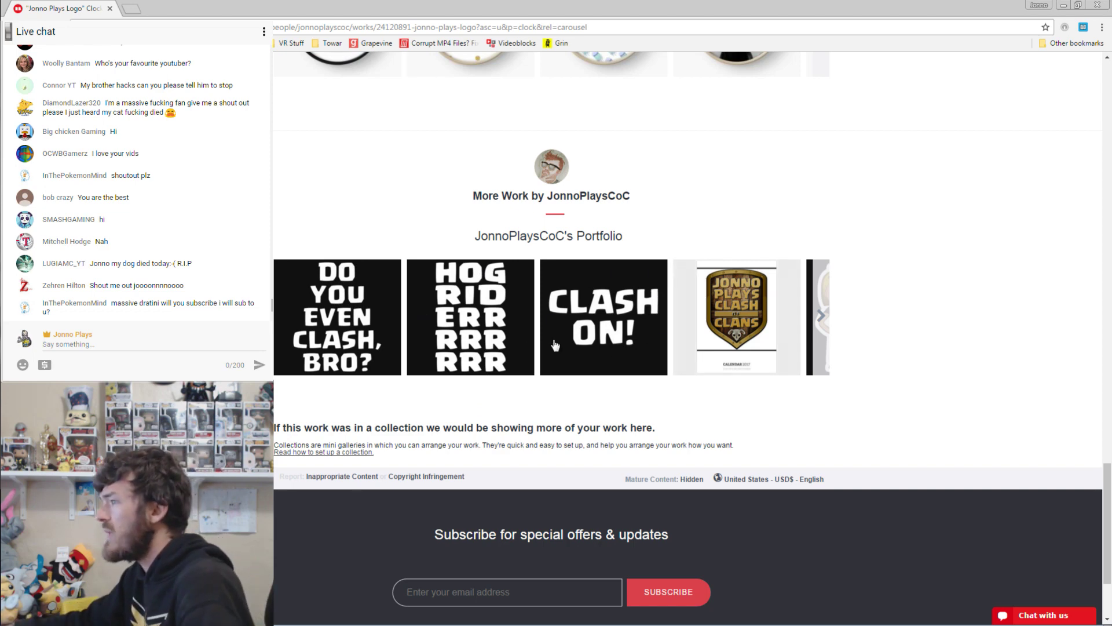
{"action": "scroll", "coordinate": [555, 345], "scroll_direction": "up", "scroll_amount": 7}
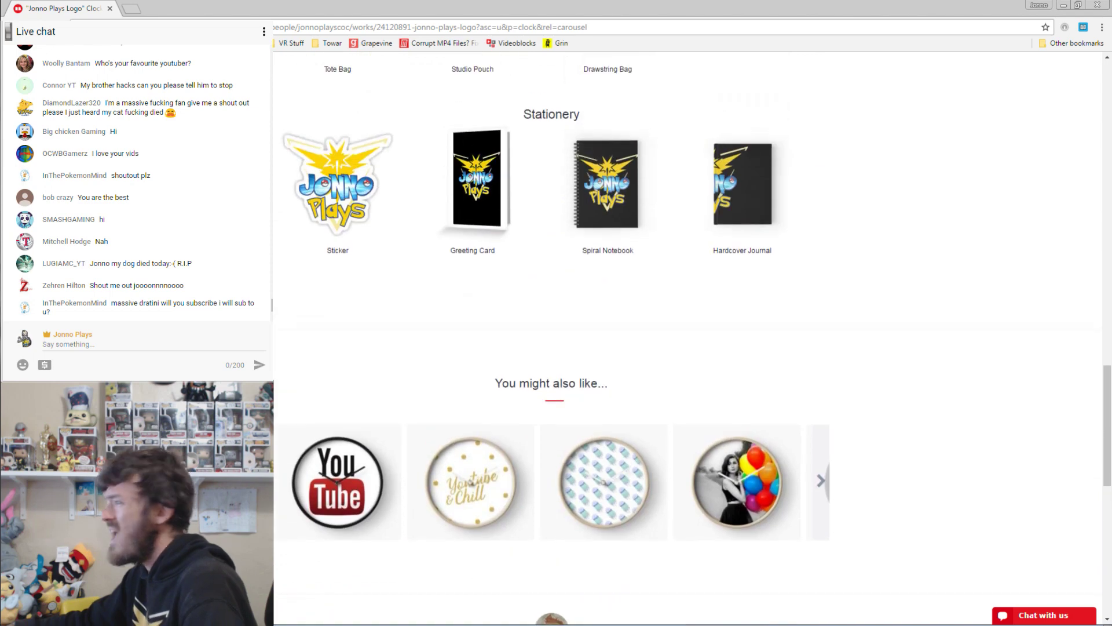
{"action": "scroll", "coordinate": [687, 336], "scroll_direction": "up", "scroll_amount": 20}
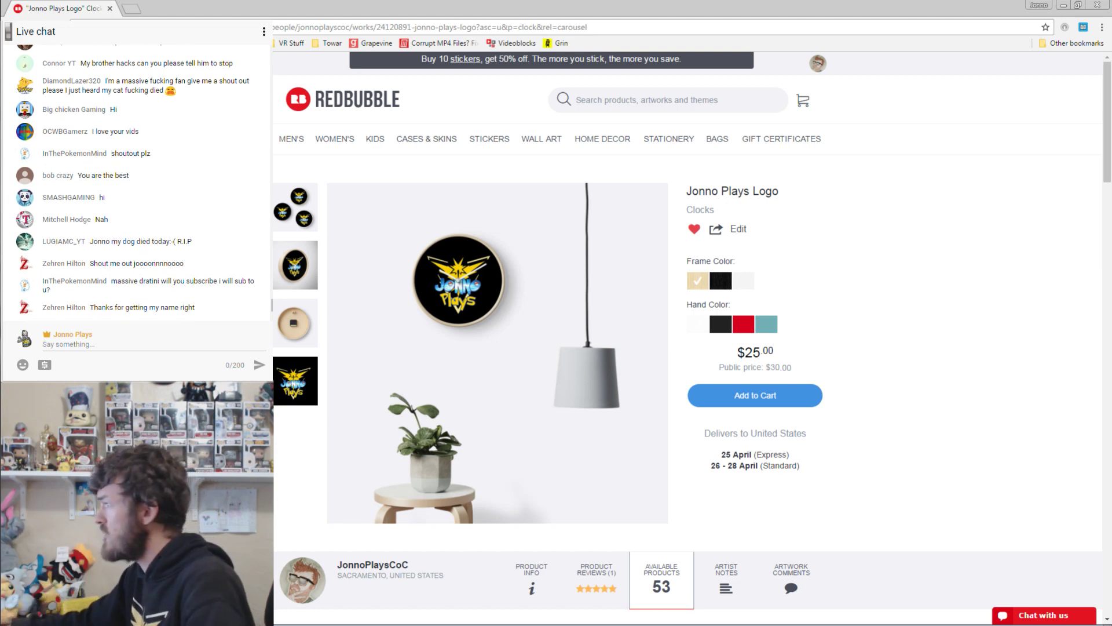
{"action": "scroll", "coordinate": [718, 301], "scroll_direction": "down", "scroll_amount": 2}
{"action": "scroll", "coordinate": [718, 301], "scroll_direction": "up", "scroll_amount": 2}
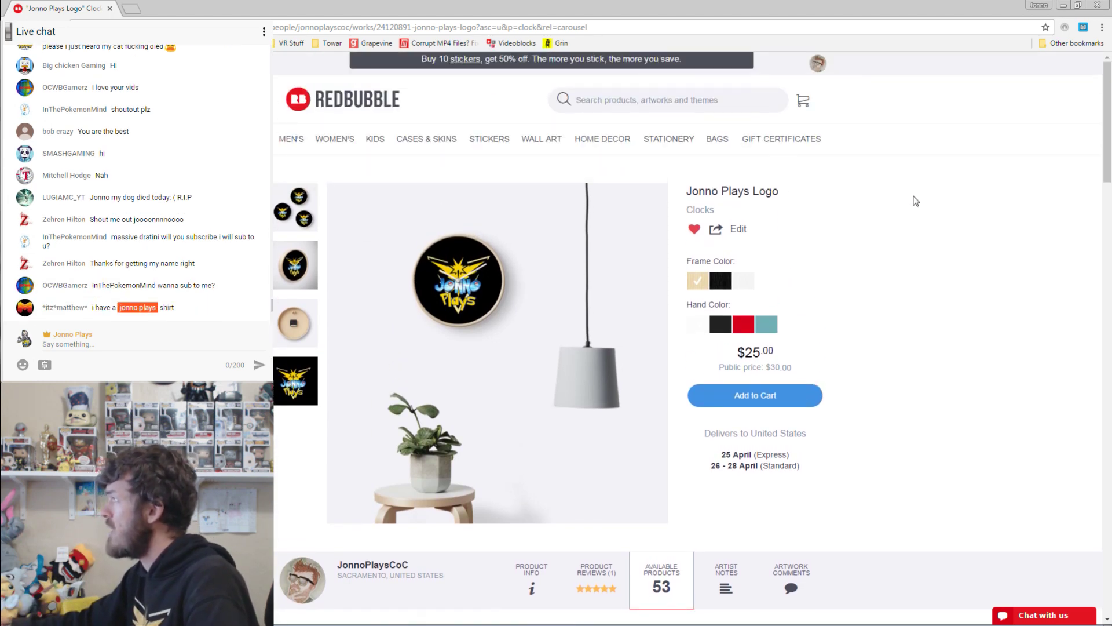
Add a new work, uploading the fan-art collage from Channel Fan Art to all products.
{"action": "left_click", "coordinate": [813, 66]}
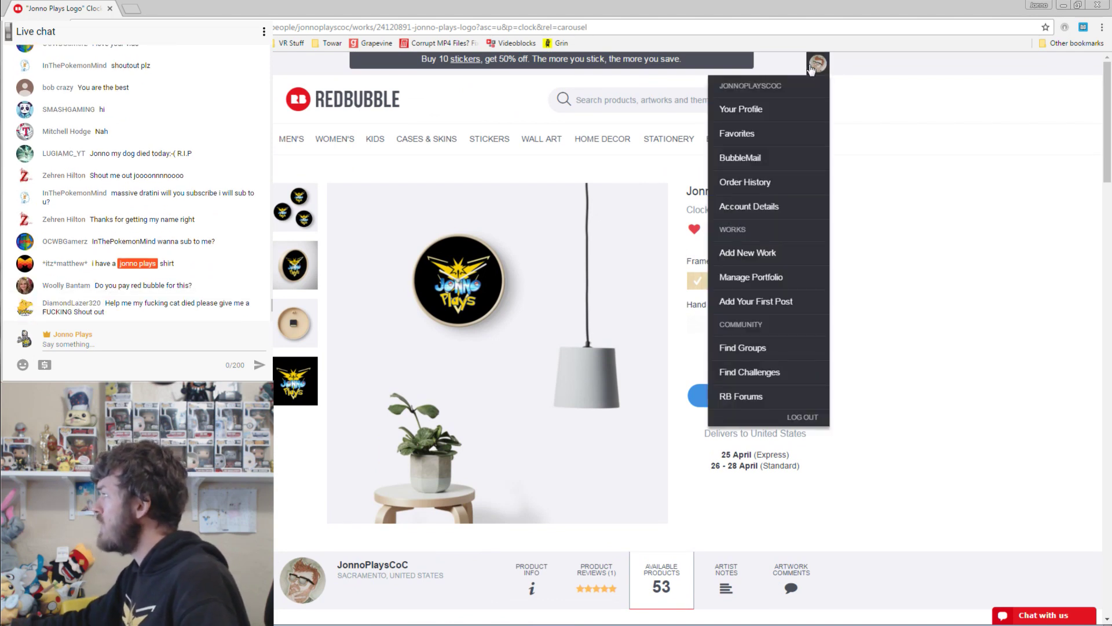
{"action": "left_click", "coordinate": [749, 255]}
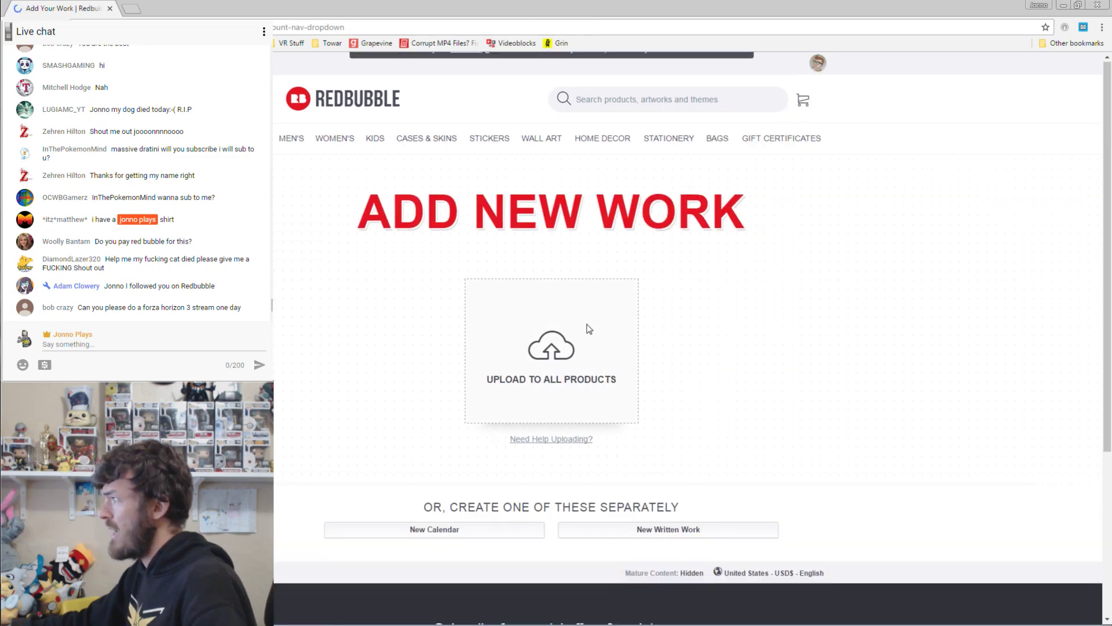
{"action": "left_click", "coordinate": [562, 346]}
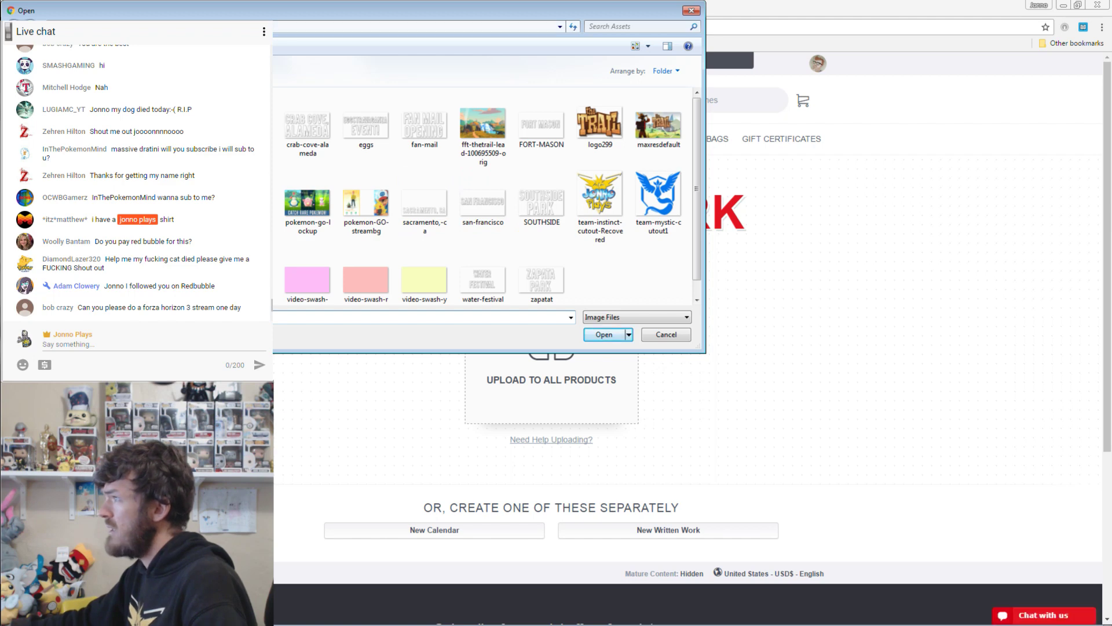
{"action": "key", "text": "BackSpace"}
{"action": "double_click", "coordinate": [294, 119]}
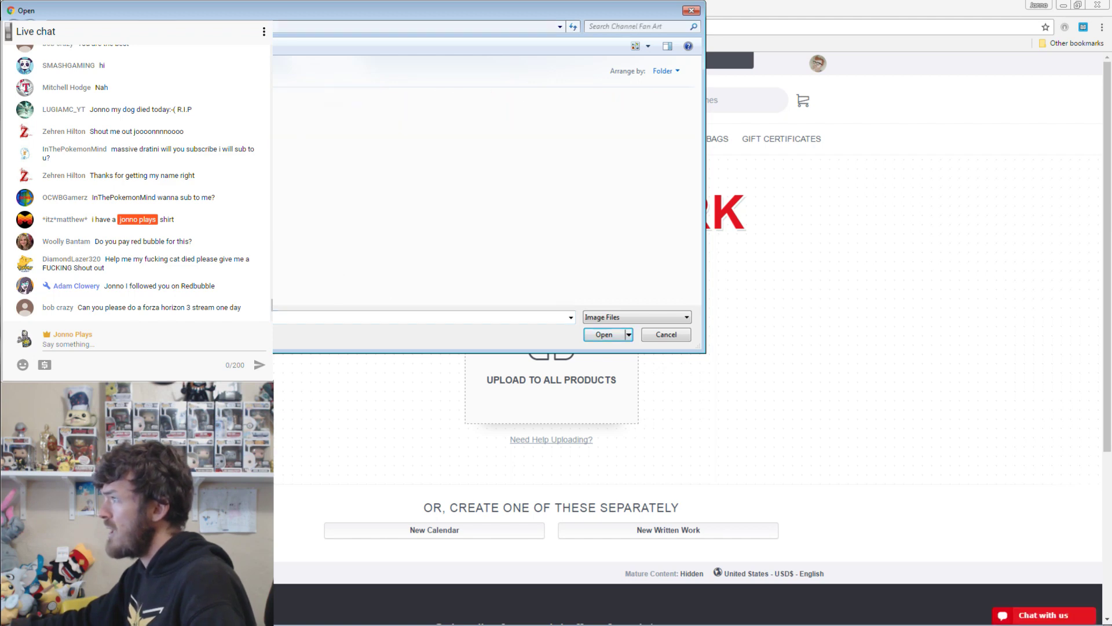
{"action": "left_click", "coordinate": [603, 335]}
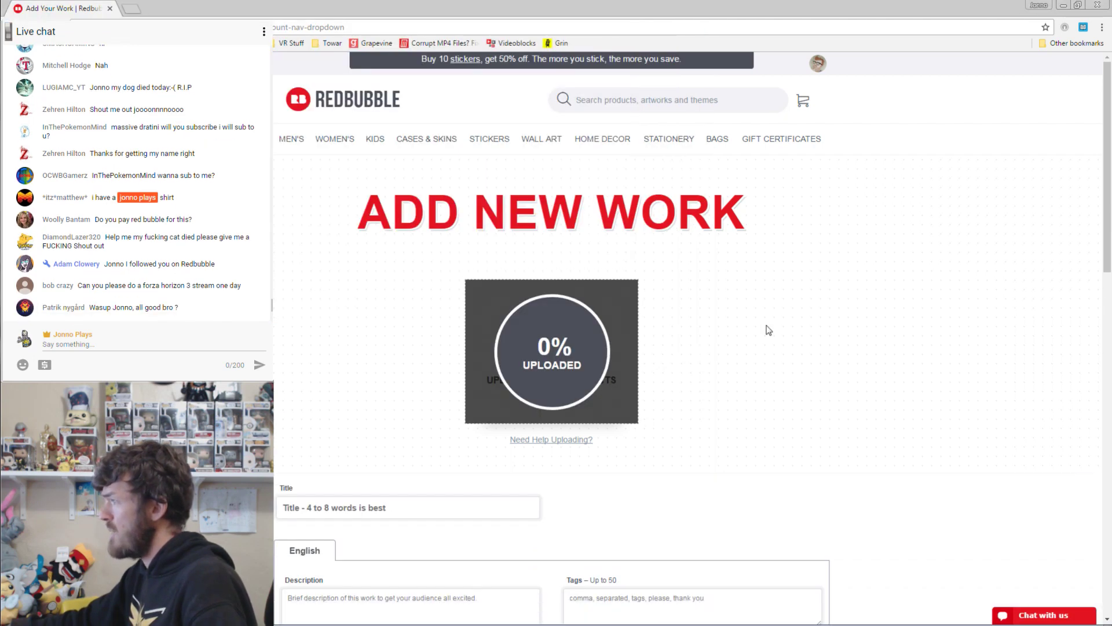
{"action": "scroll", "coordinate": [913, 224], "scroll_direction": "down", "scroll_amount": 2}
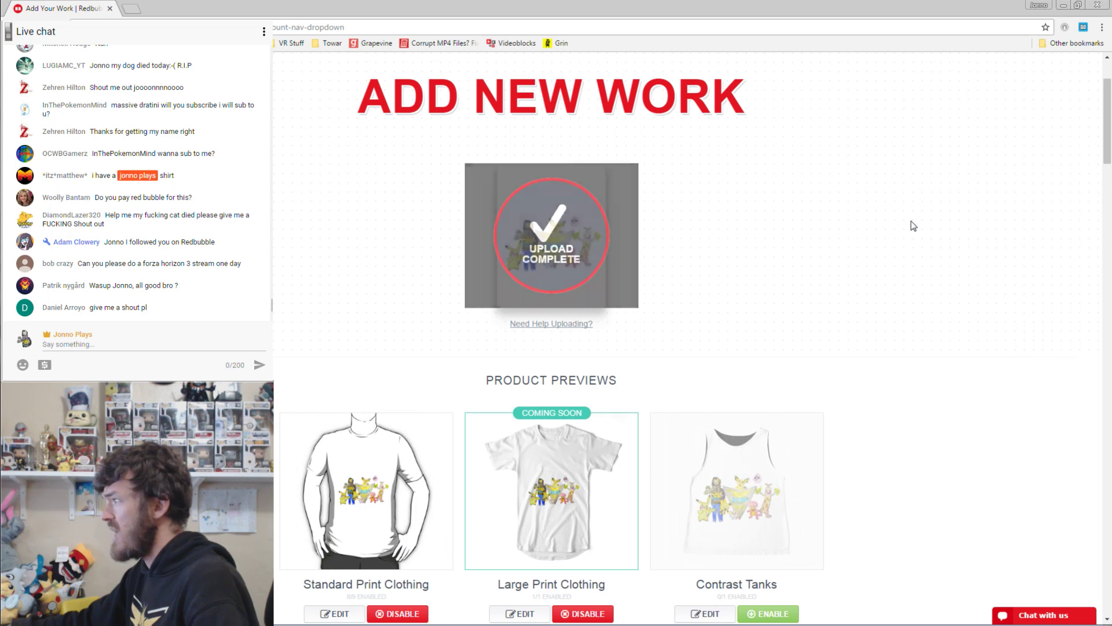
On Standard Print Clothing, enlarge the design to 90% and move it up toward the chest.
{"action": "scroll", "coordinate": [914, 226], "scroll_direction": "down", "scroll_amount": 3}
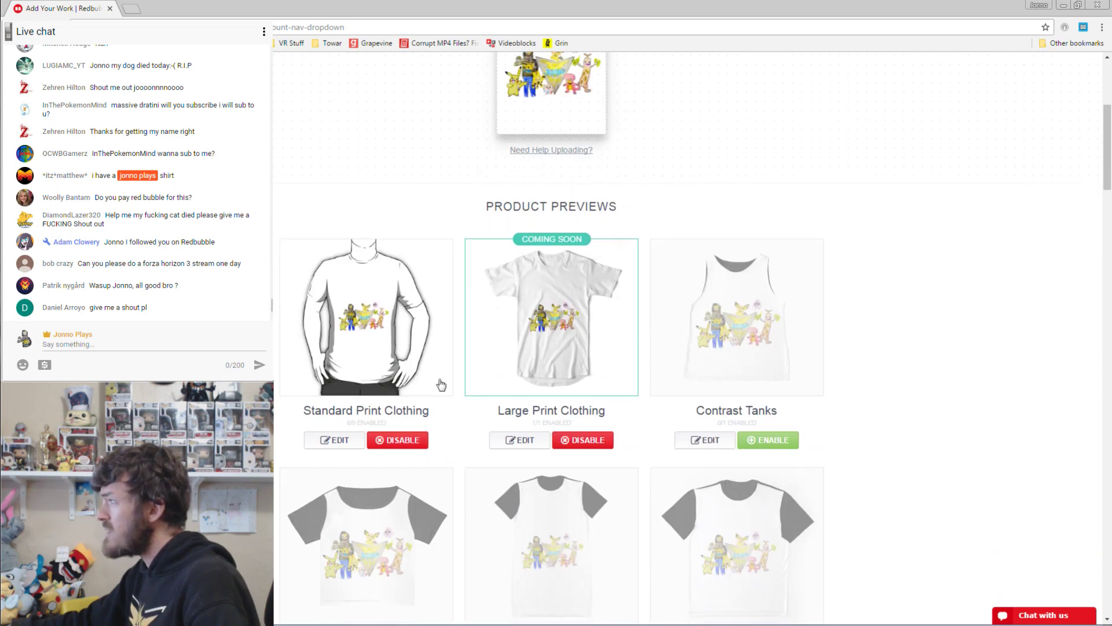
{"action": "left_click", "coordinate": [351, 442]}
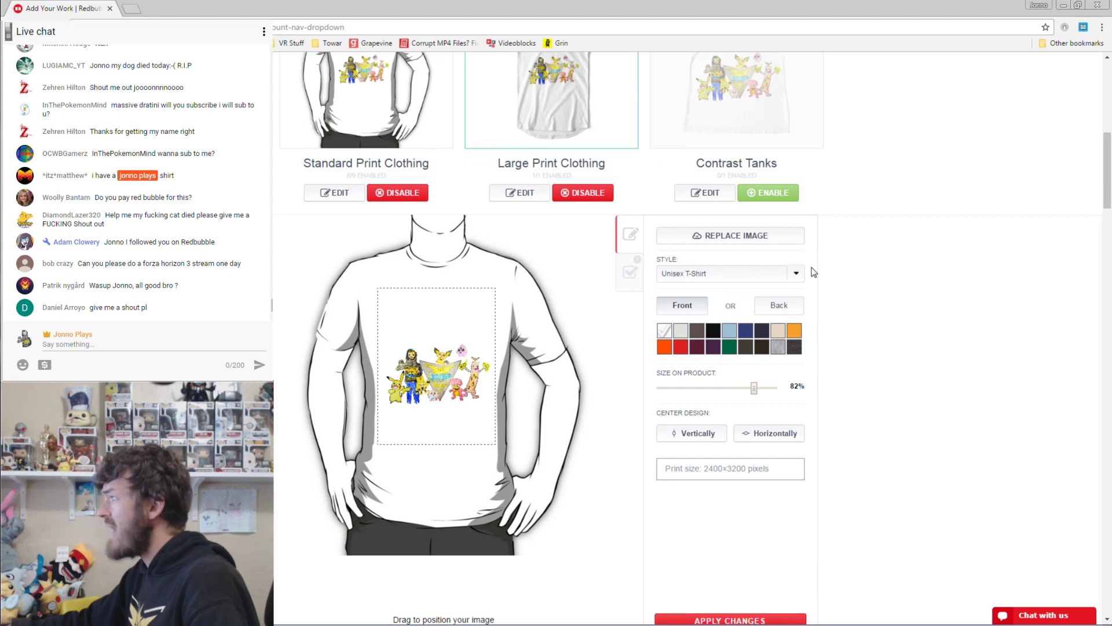
{"action": "scroll", "coordinate": [869, 336], "scroll_direction": "down", "scroll_amount": 1}
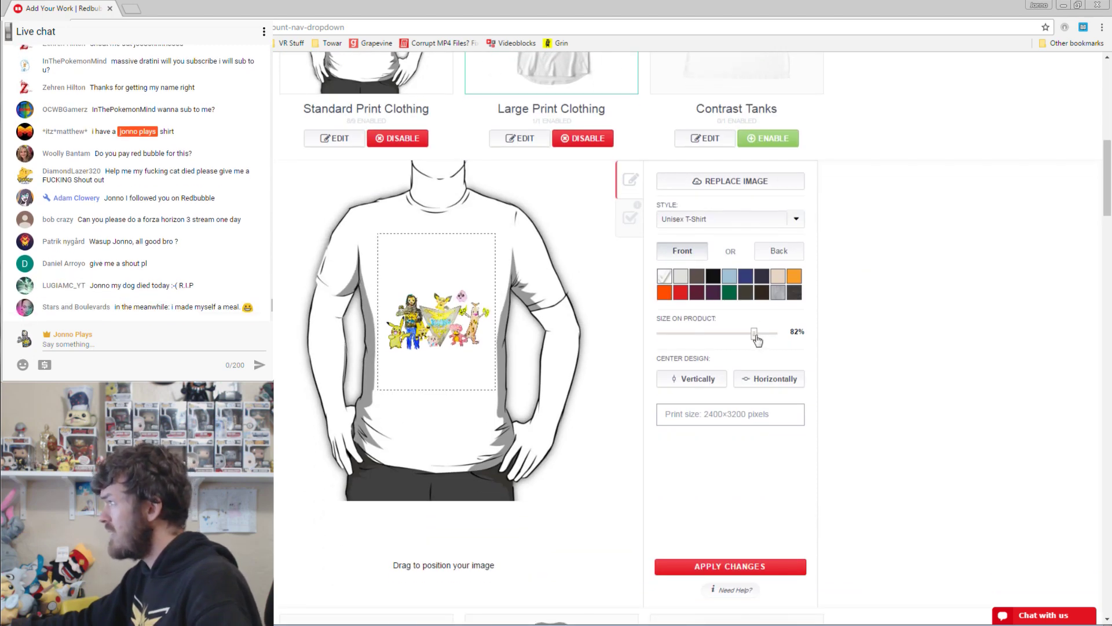
{"action": "left_click_drag", "start_coordinate": [757, 340], "coordinate": [765, 342]}
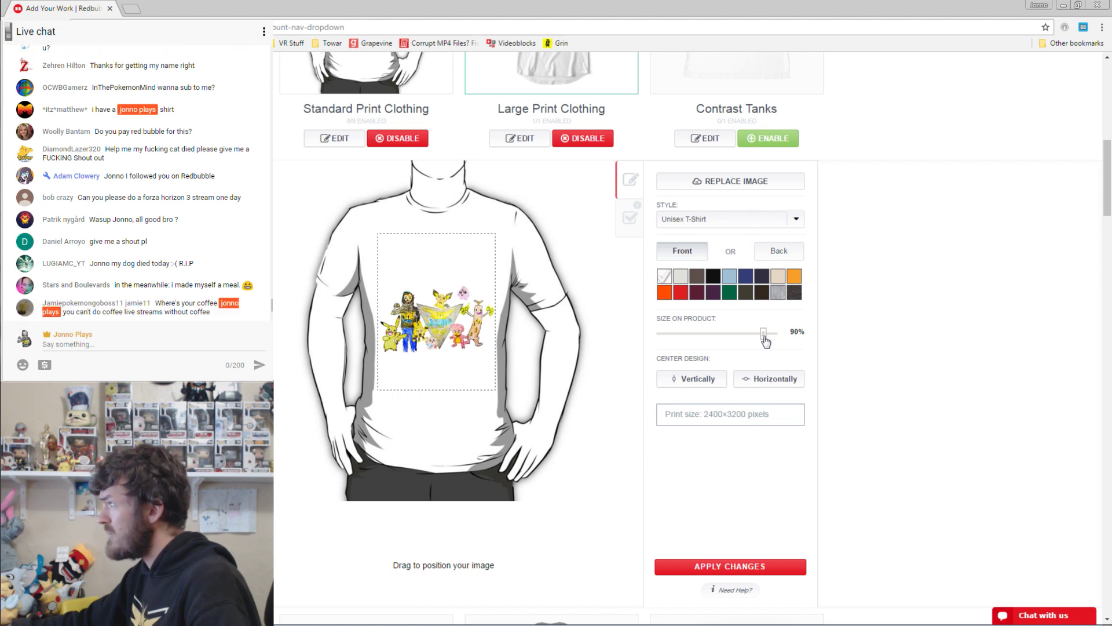
{"action": "left_click_drag", "start_coordinate": [442, 328], "coordinate": [443, 289]}
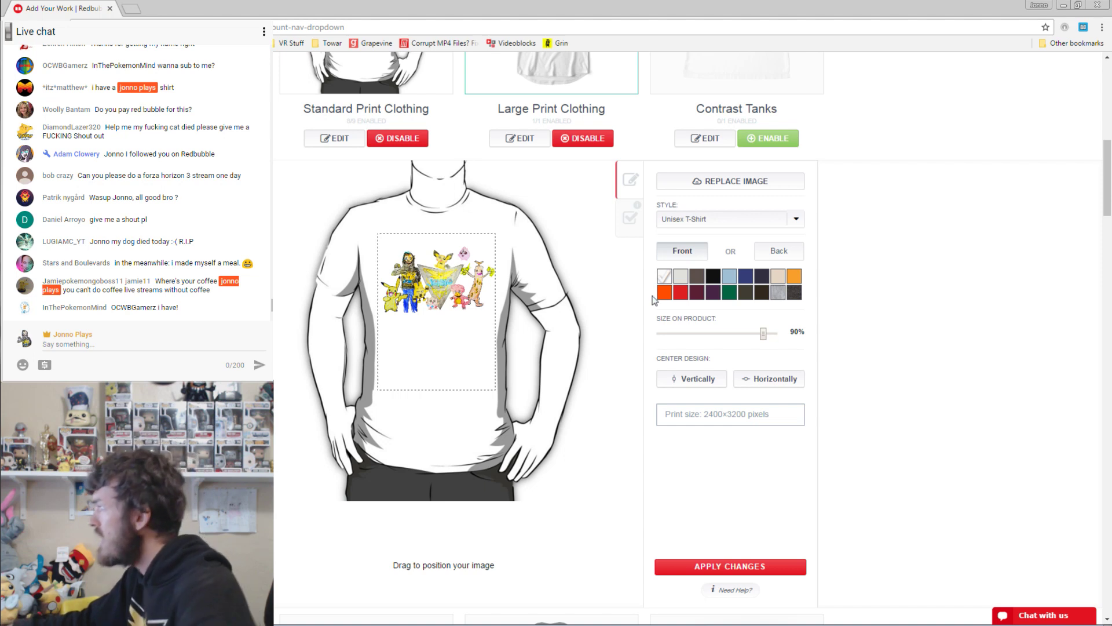
{"action": "left_click", "coordinate": [716, 385]}
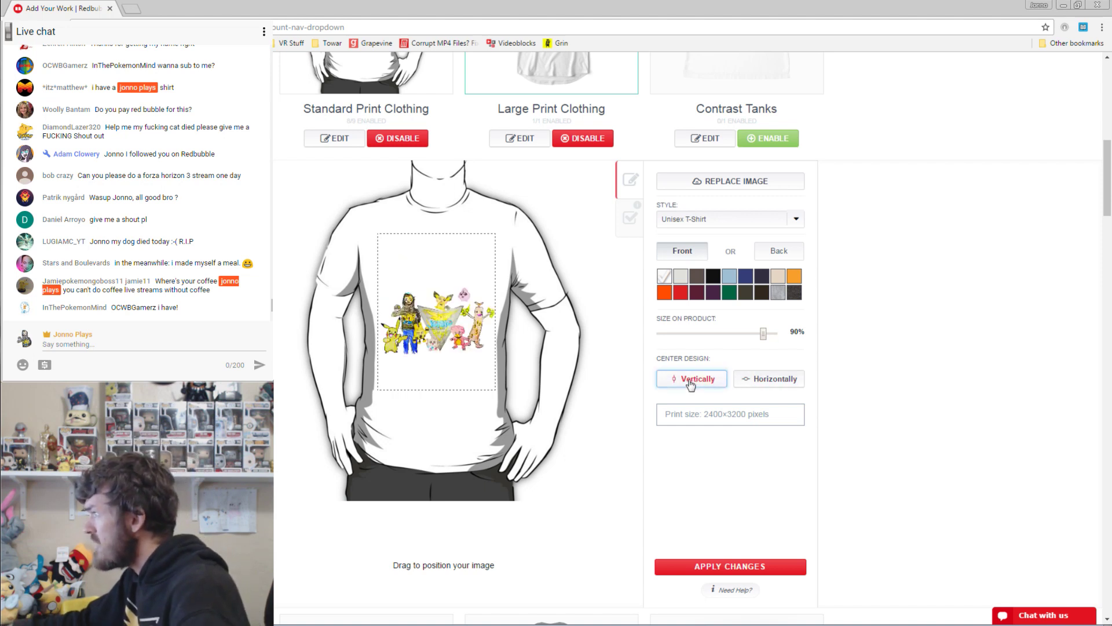
{"action": "left_click_drag", "start_coordinate": [435, 332], "coordinate": [432, 284]}
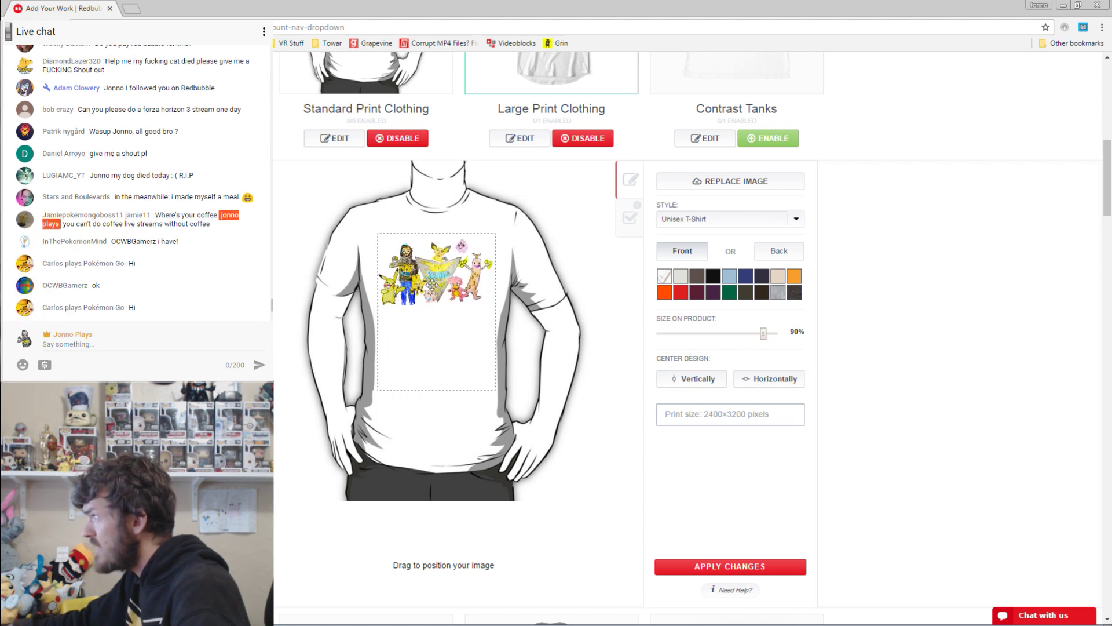
Compare dark shirt colours, settle on black, and apply the Standard Print Clothing changes.
{"action": "left_click", "coordinate": [712, 280]}
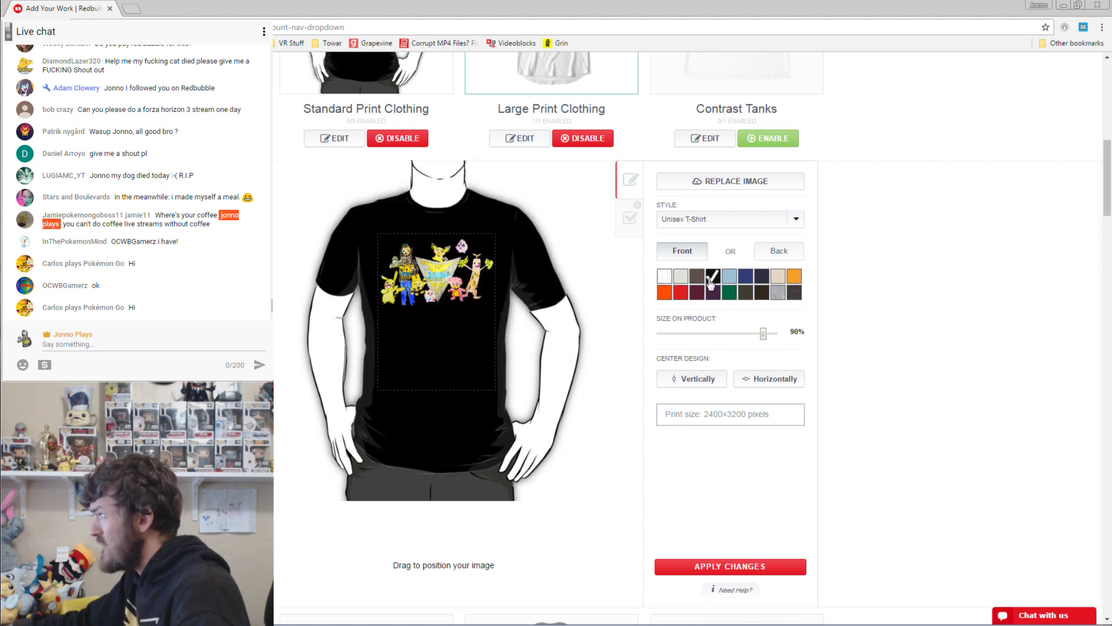
{"action": "left_click", "coordinate": [698, 279]}
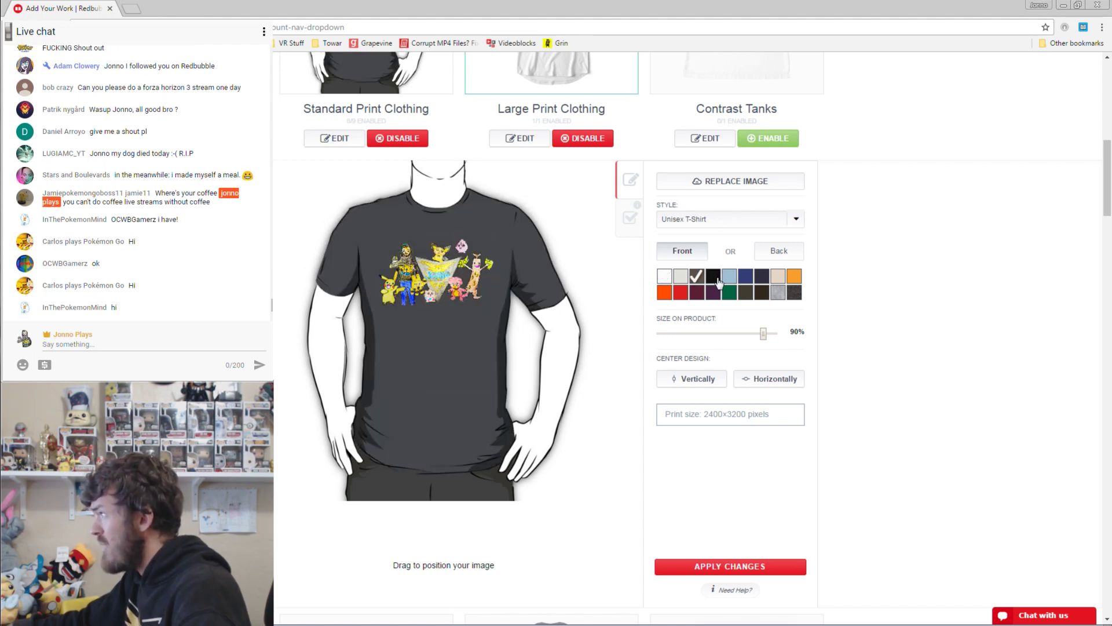
{"action": "left_click", "coordinate": [718, 282]}
{"action": "left_click", "coordinate": [763, 294]}
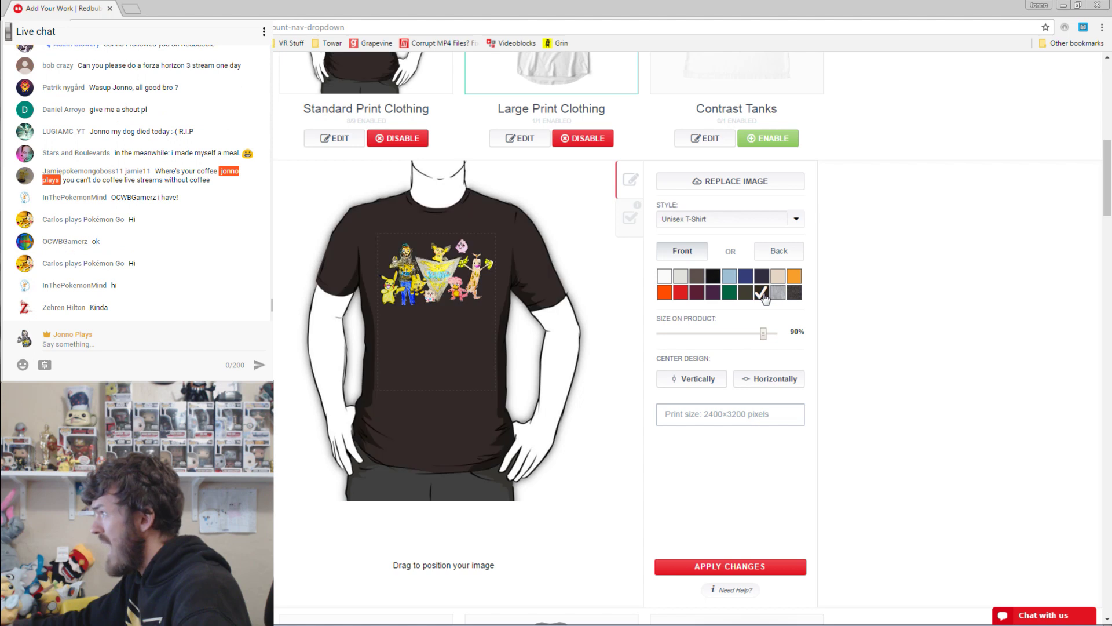
{"action": "left_click", "coordinate": [794, 294]}
{"action": "left_click", "coordinate": [717, 280]}
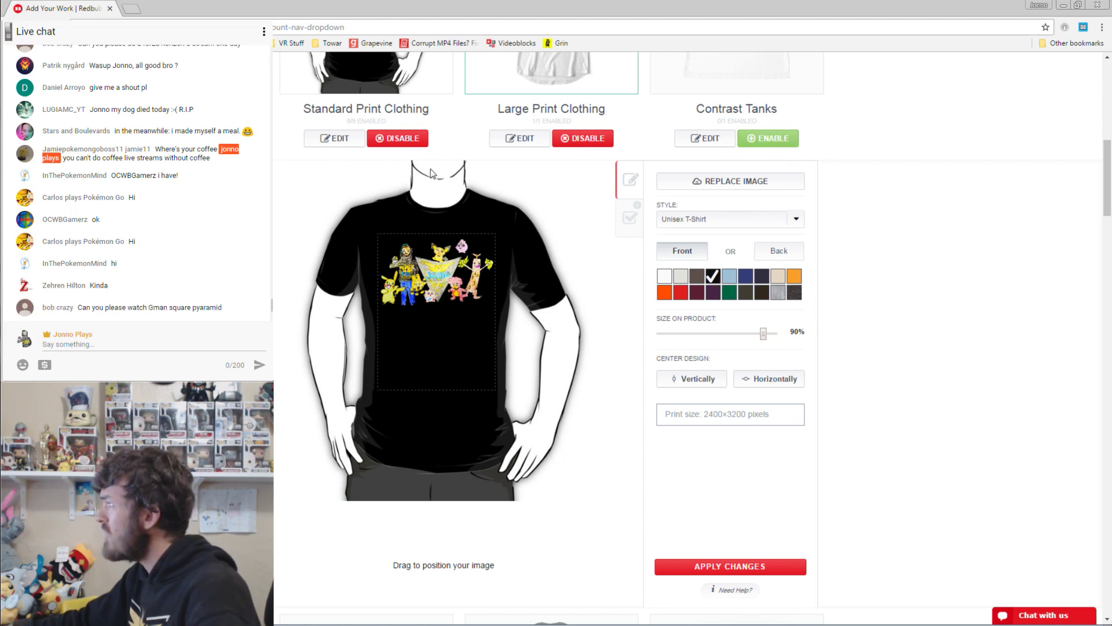
{"action": "left_click", "coordinate": [705, 566]}
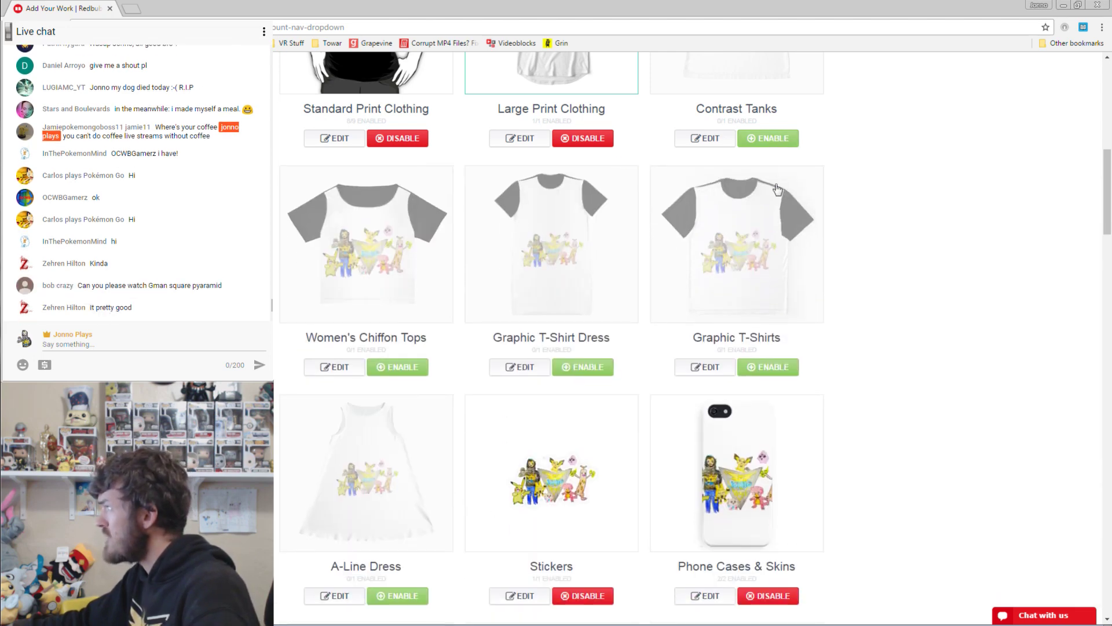
Enable Contrast Tanks, Women's Chiffon Tops, Graphic T-Shirt Dress, Graphic T-Shirts and A-Line Dress.
{"action": "left_click", "coordinate": [768, 139]}
{"action": "left_click", "coordinate": [398, 365]}
{"action": "left_click", "coordinate": [585, 369]}
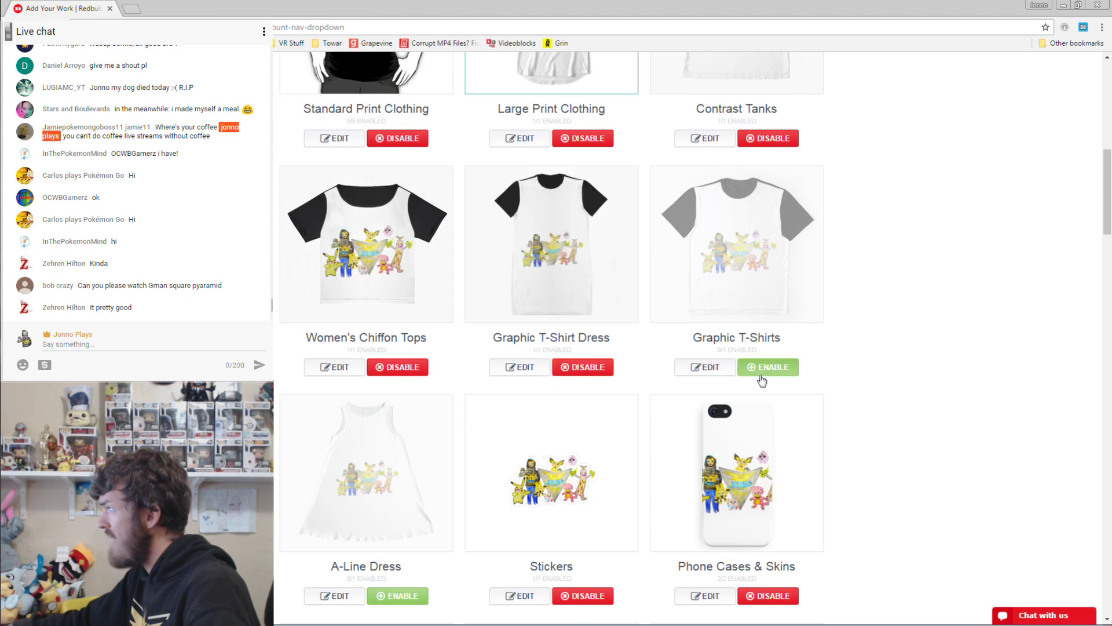
{"action": "left_click", "coordinate": [762, 375]}
{"action": "left_click", "coordinate": [400, 597]}
Make the Large Print Clothing shirt black with the design raised and enlarged to 100%.
{"action": "scroll", "coordinate": [534, 355], "scroll_direction": "up", "scroll_amount": 5}
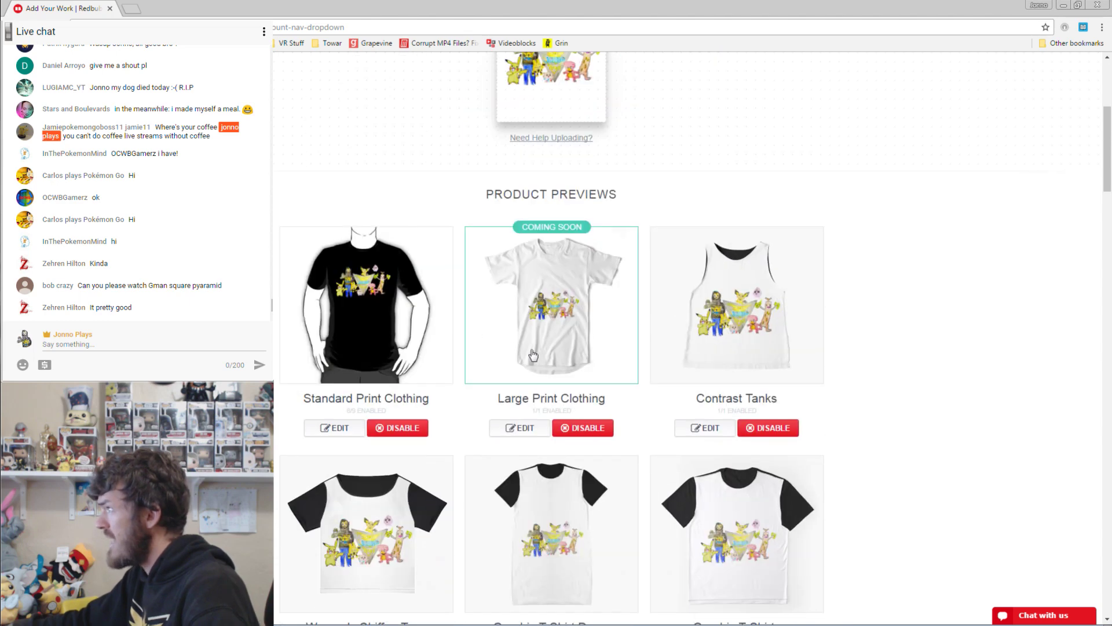
{"action": "left_click", "coordinate": [519, 429]}
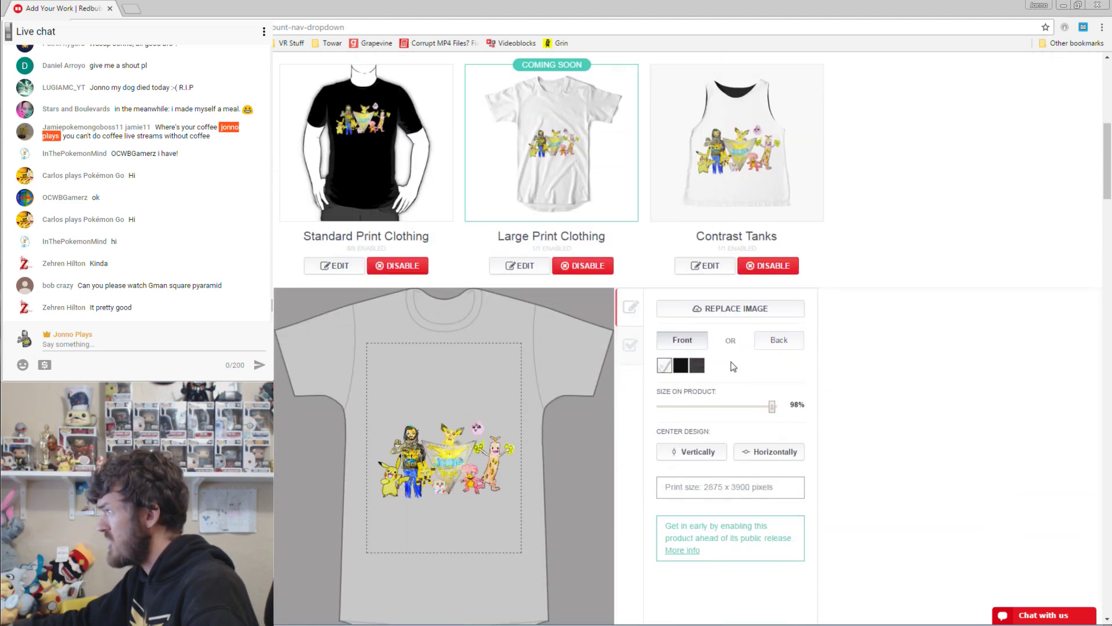
{"action": "left_click", "coordinate": [681, 356]}
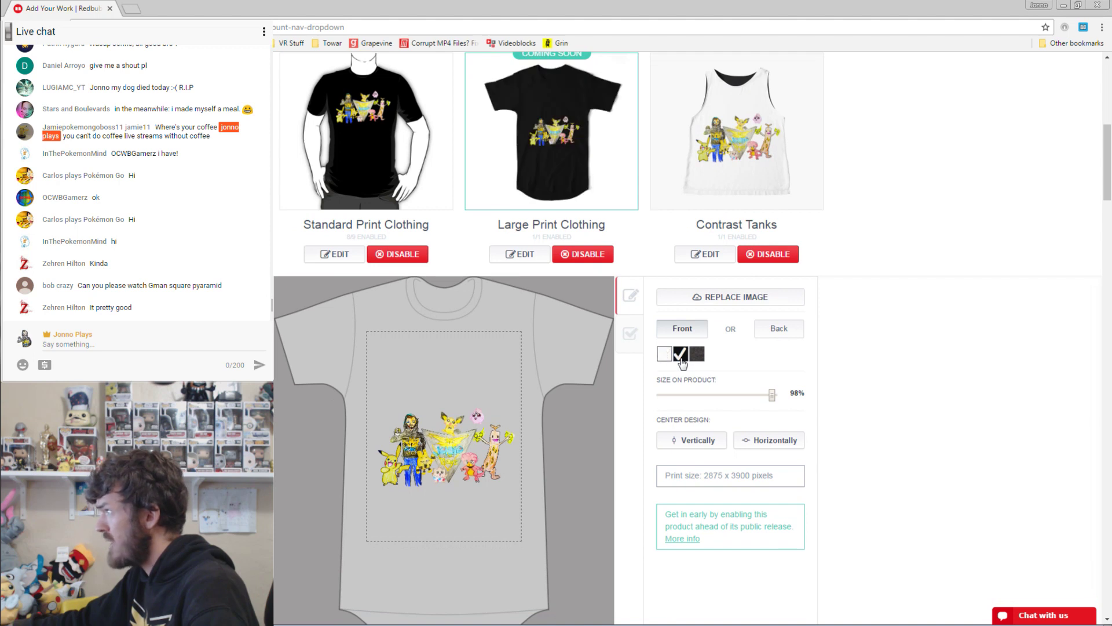
{"action": "scroll", "coordinate": [849, 346], "scroll_direction": "down", "scroll_amount": 2}
{"action": "left_click_drag", "start_coordinate": [431, 332], "coordinate": [430, 275]}
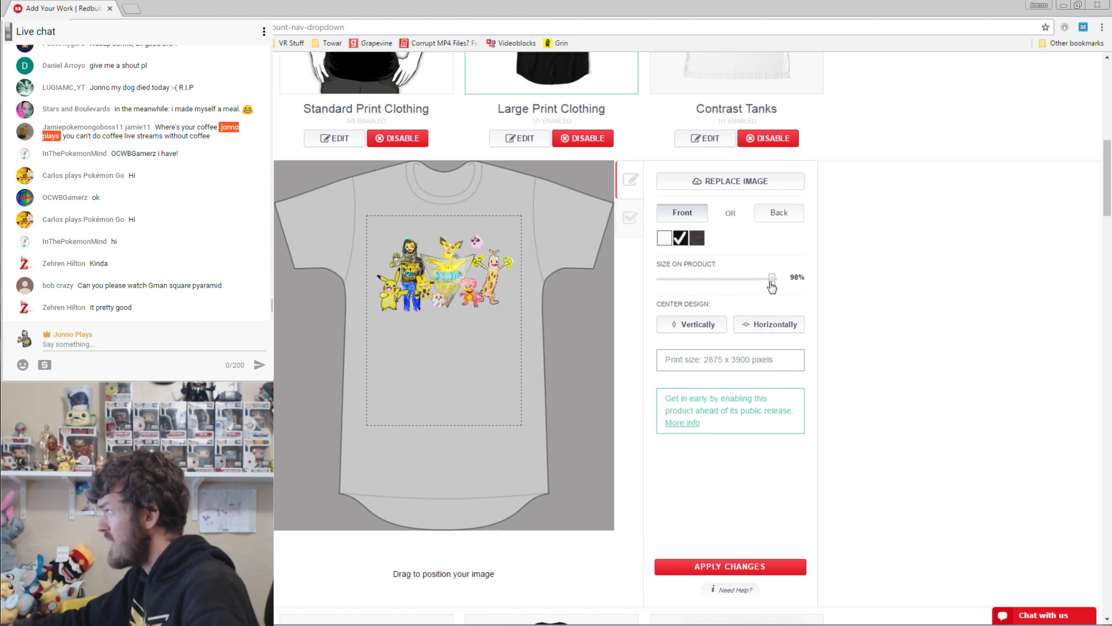
{"action": "left_click_drag", "start_coordinate": [772, 283], "coordinate": [780, 285]}
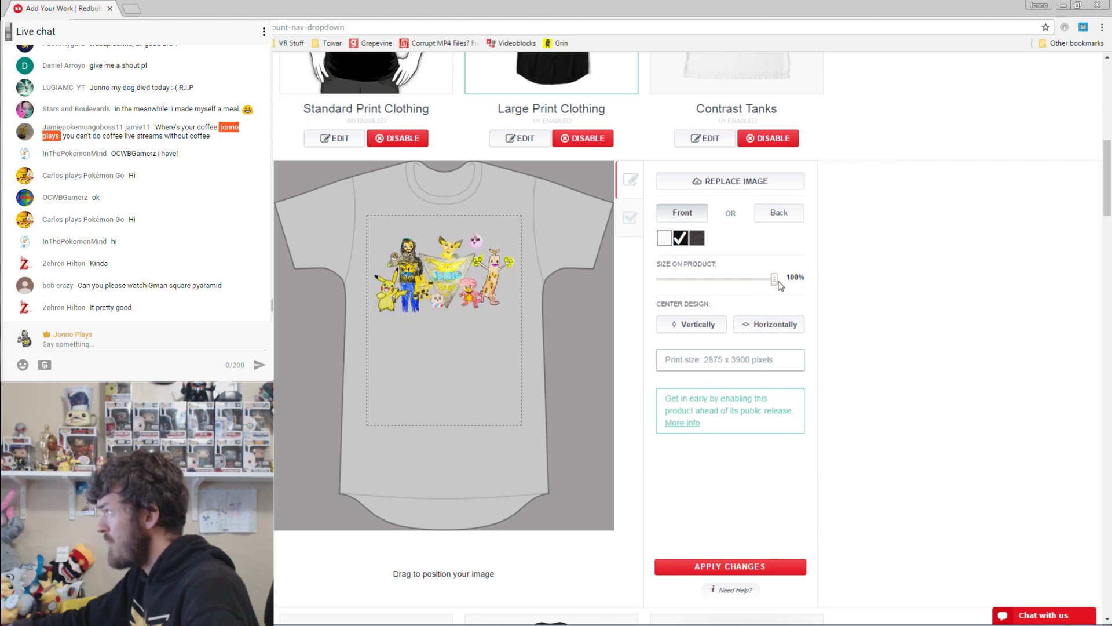
{"action": "left_click", "coordinate": [742, 565]}
Move the artwork higher on the Contrast Tanks and apply the change.
{"action": "scroll", "coordinate": [823, 368], "scroll_direction": "up", "scroll_amount": 5}
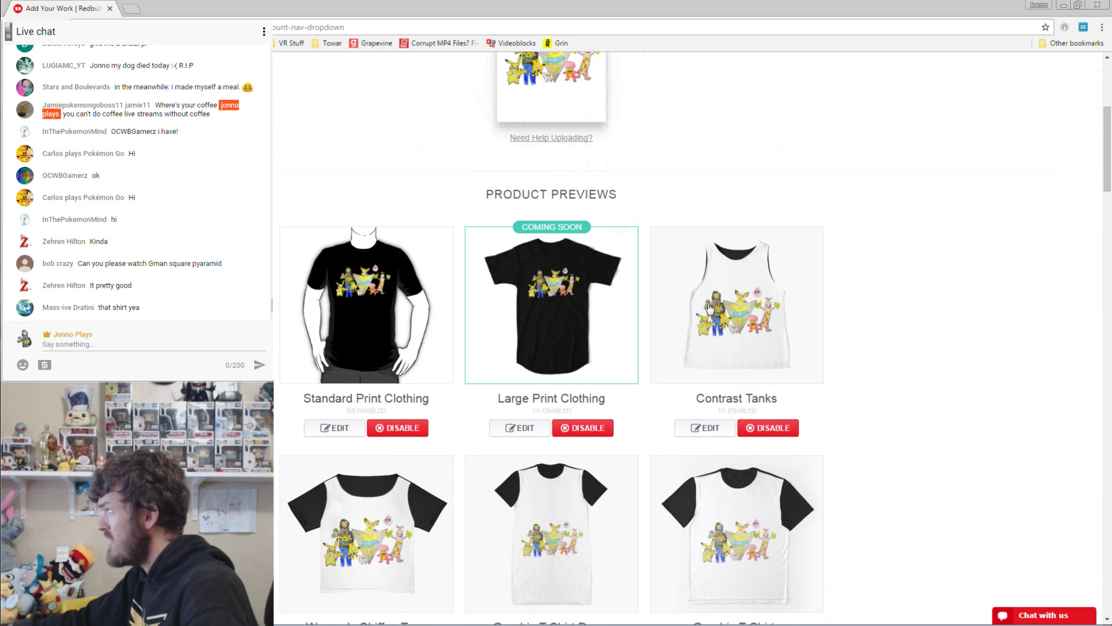
{"action": "left_click", "coordinate": [705, 427]}
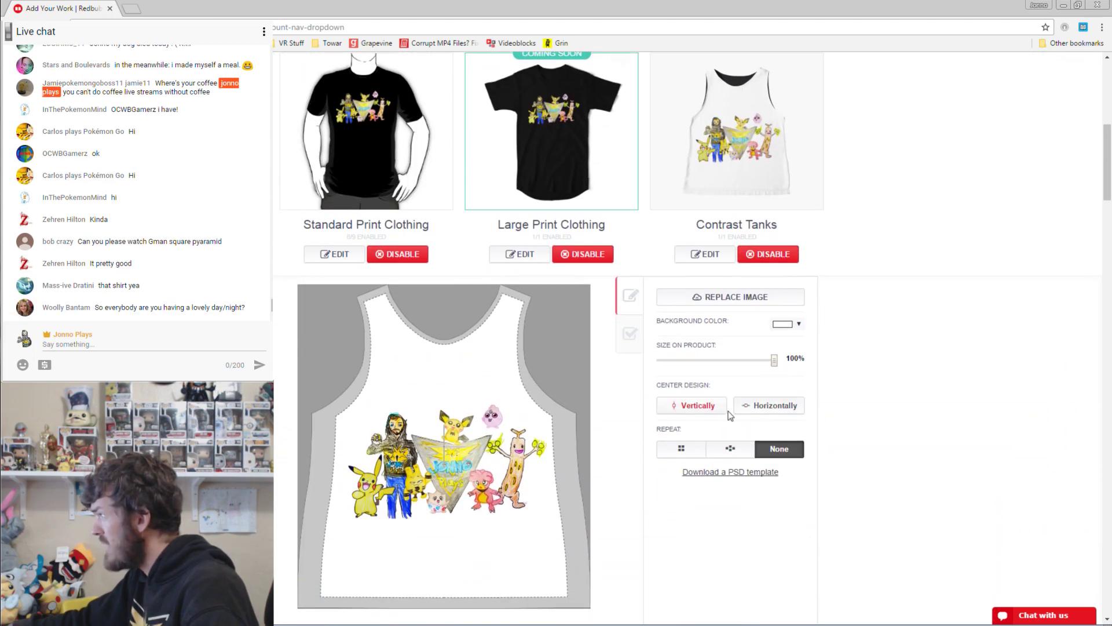
{"action": "left_click_drag", "start_coordinate": [454, 447], "coordinate": [449, 429]}
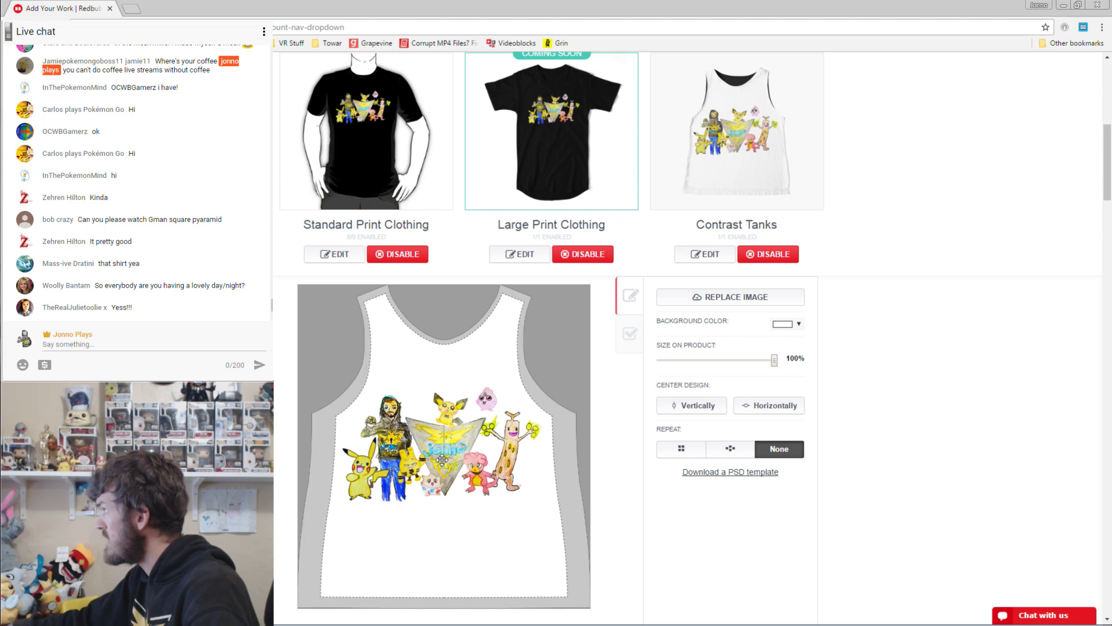
{"action": "scroll", "coordinate": [927, 413], "scroll_direction": "down", "scroll_amount": 3}
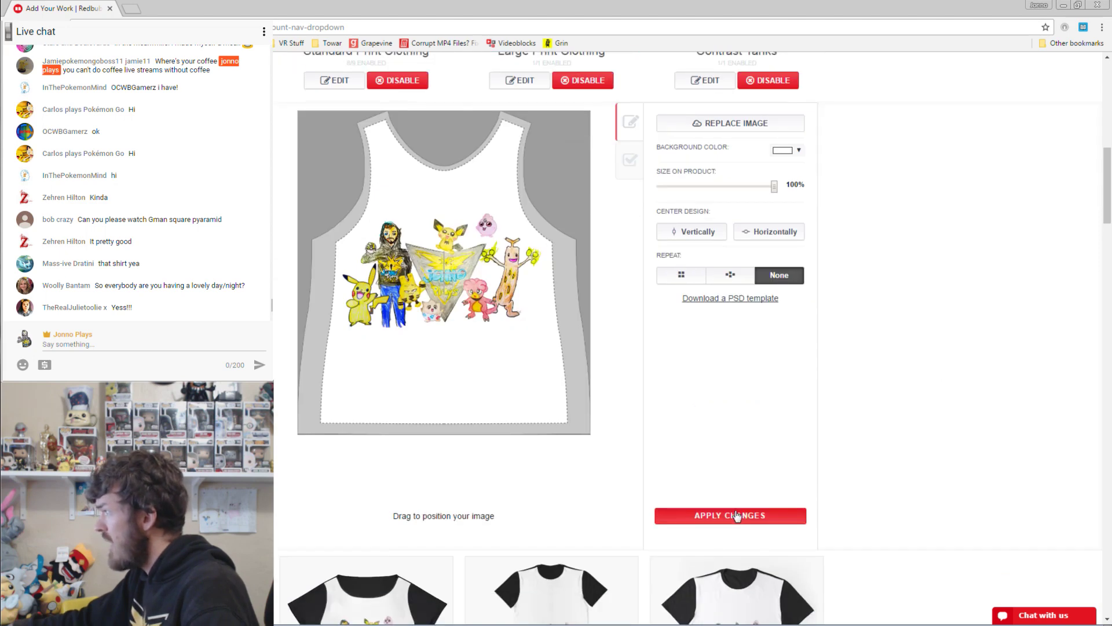
{"action": "left_click", "coordinate": [724, 522]}
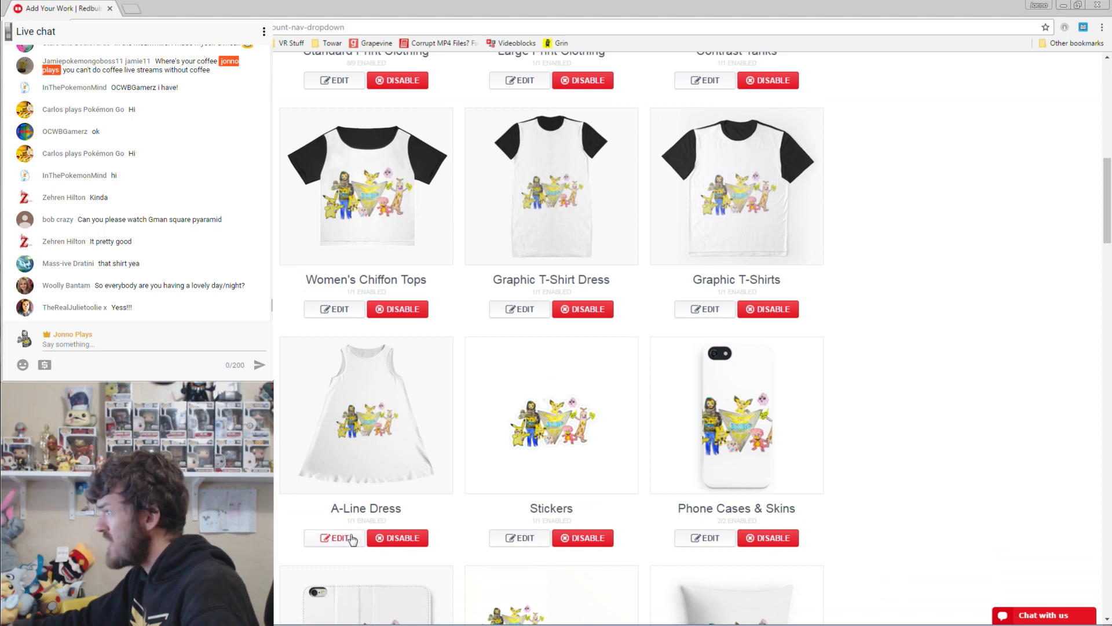
Move the artwork higher on the A-Line Dress and apply the change.
{"action": "left_click", "coordinate": [349, 538]}
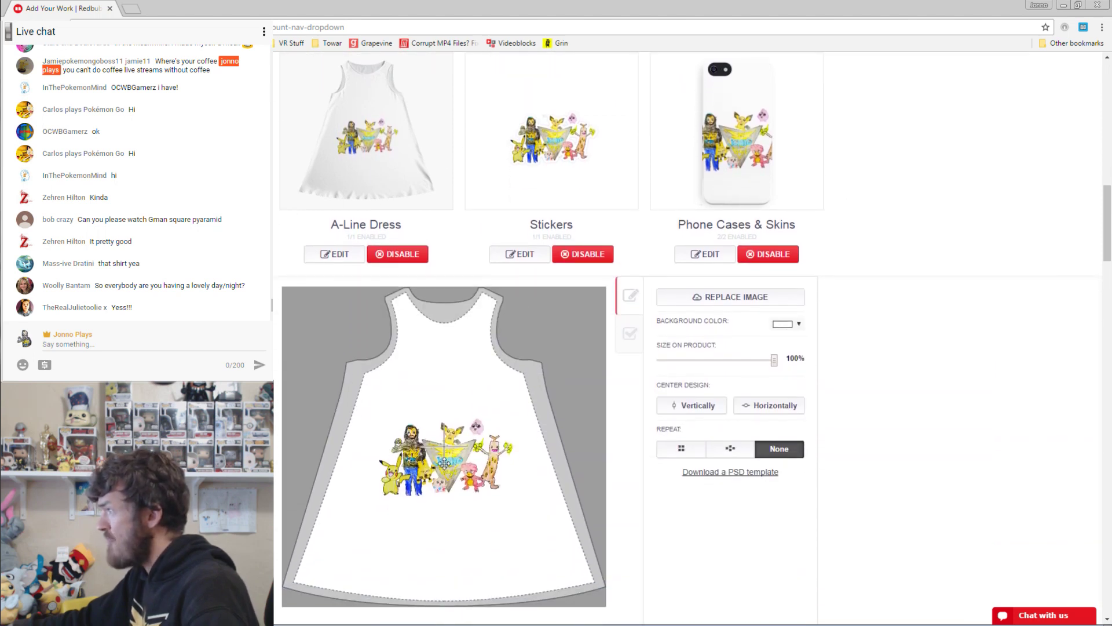
{"action": "mouse_move", "coordinate": [444, 463]}
{"action": "left_mouse_down"}
{"action": "mouse_move", "coordinate": [441, 421]}
{"action": "mouse_move", "coordinate": [439, 446]}
{"action": "left_mouse_up"}
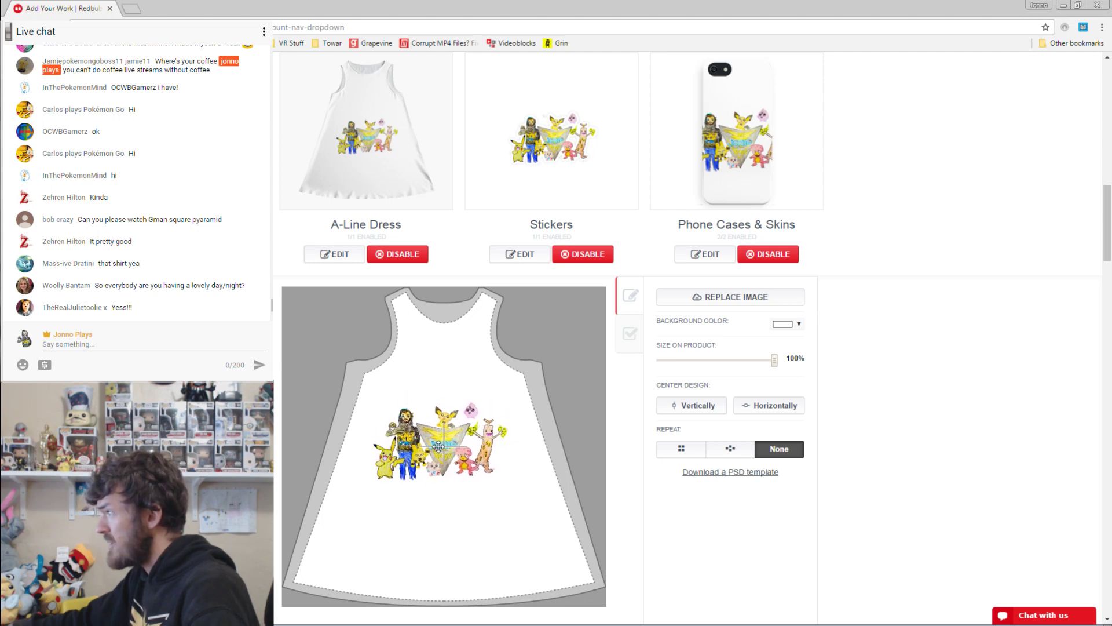
{"action": "scroll", "coordinate": [790, 452], "scroll_direction": "down", "scroll_amount": 3}
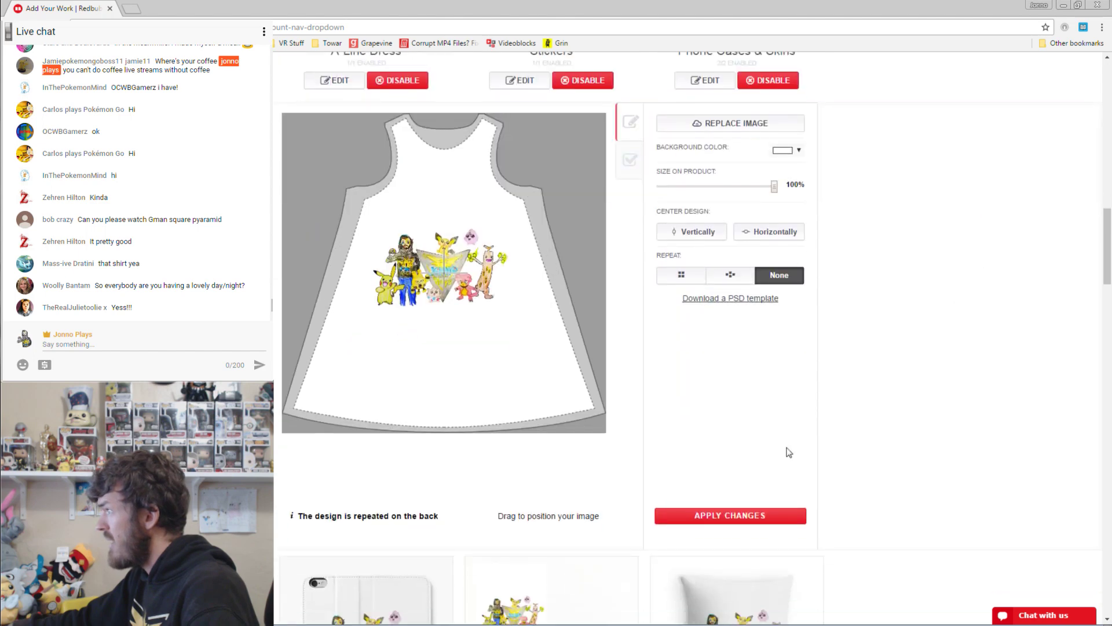
{"action": "left_click", "coordinate": [727, 515]}
Shrink the artwork on the phone case to 29% and apply.
{"action": "scroll", "coordinate": [608, 315], "scroll_direction": "up", "scroll_amount": 1}
{"action": "scroll", "coordinate": [618, 308], "scroll_direction": "up", "scroll_amount": 3}
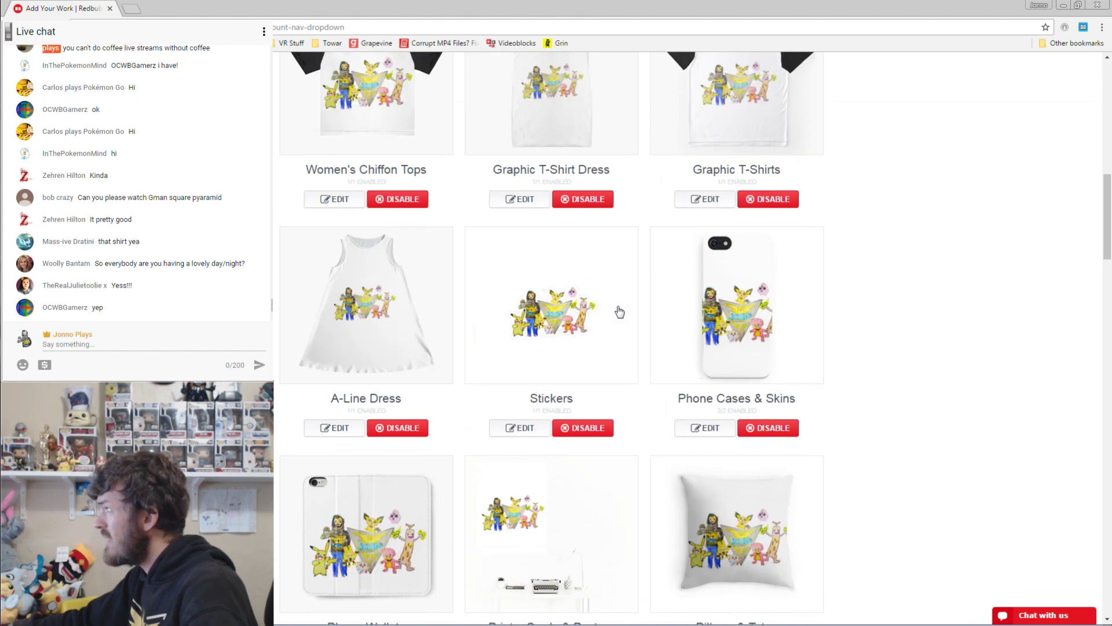
{"action": "left_click", "coordinate": [536, 429]}
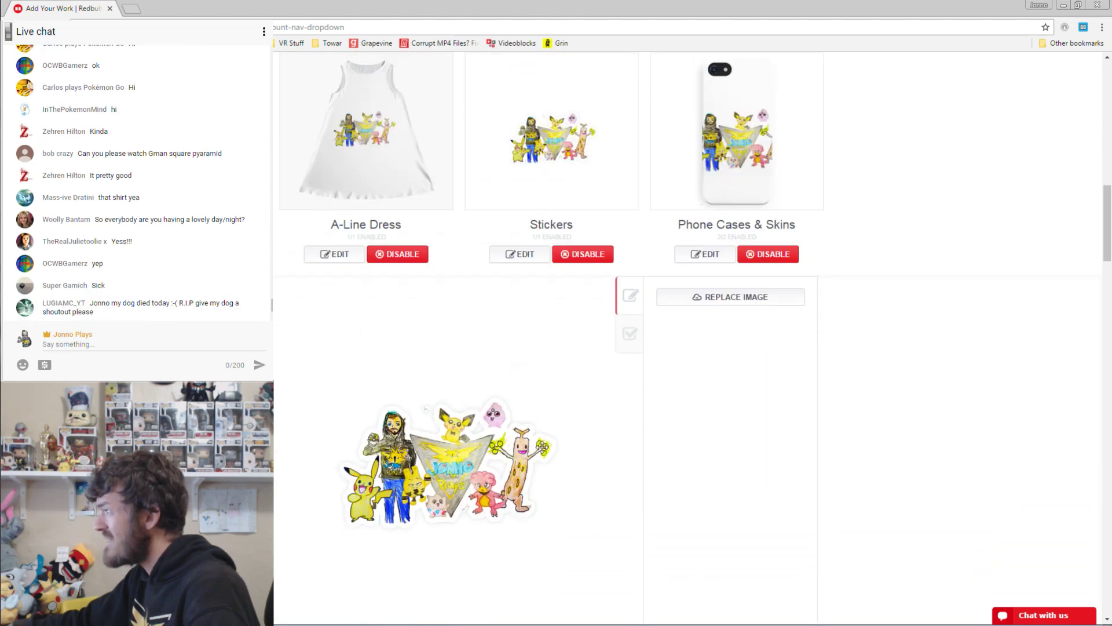
{"action": "scroll", "coordinate": [934, 284], "scroll_direction": "up", "scroll_amount": 2}
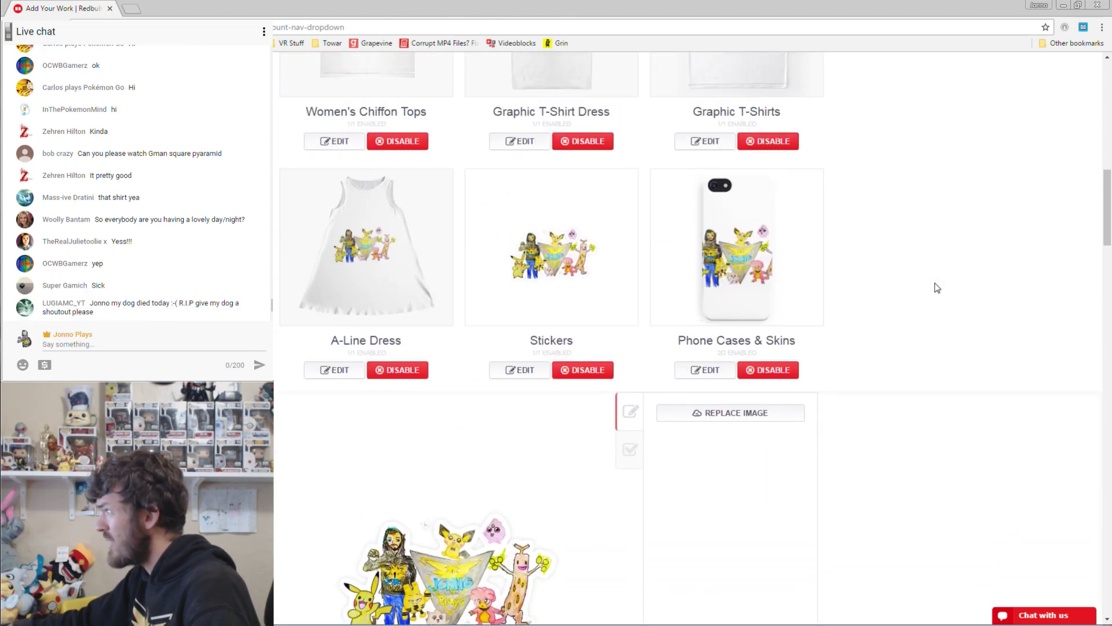
{"action": "left_click", "coordinate": [700, 371]}
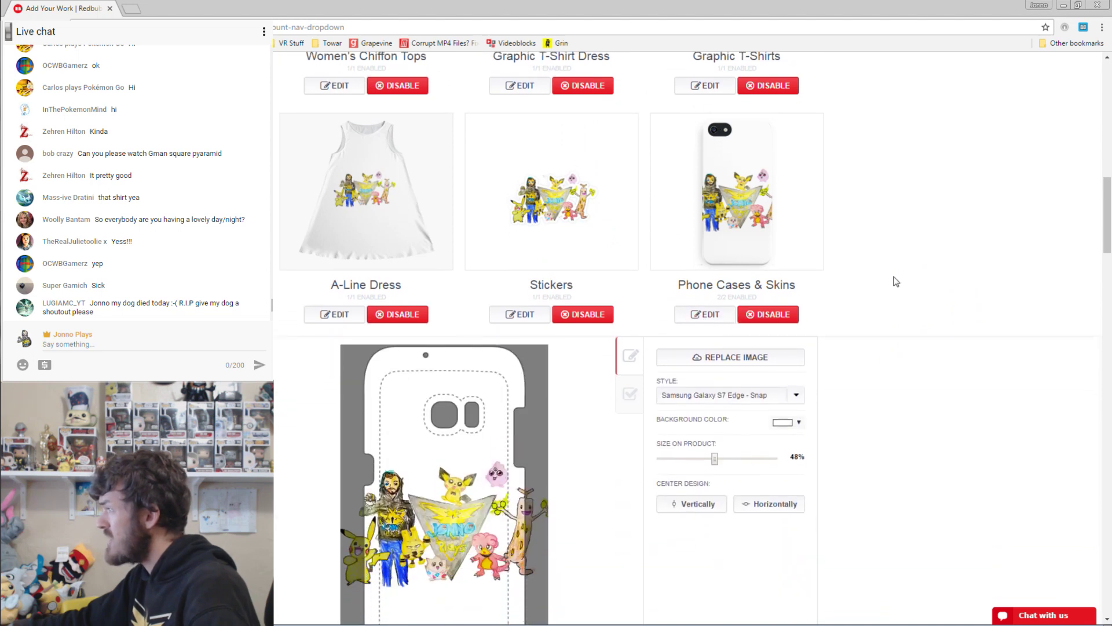
{"action": "left_click_drag", "start_coordinate": [716, 399], "coordinate": [693, 398]}
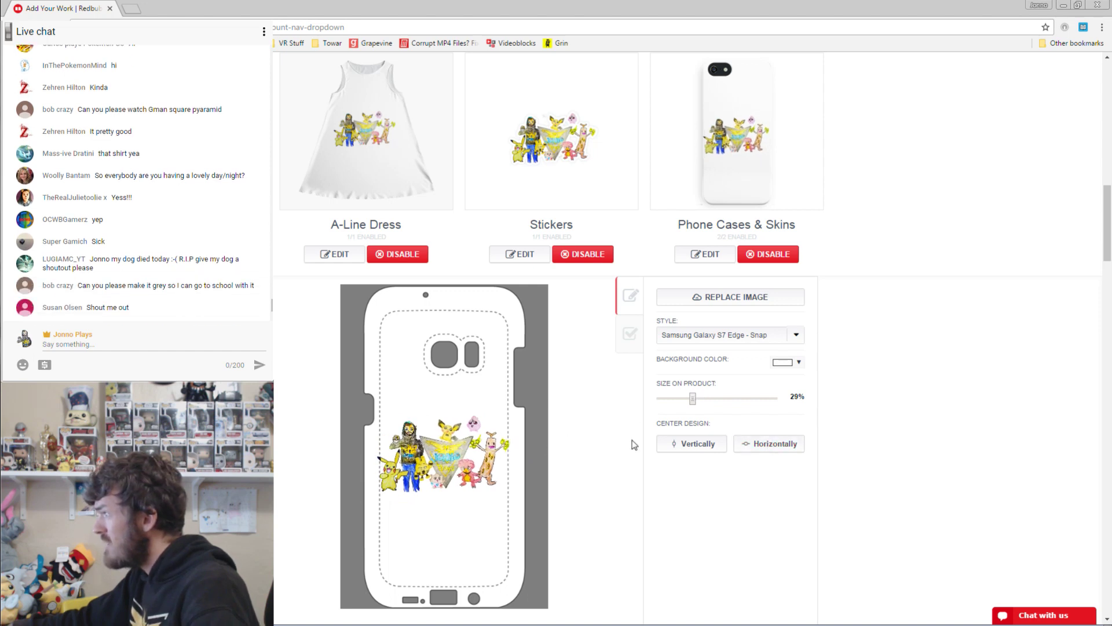
{"action": "scroll", "coordinate": [895, 343], "scroll_direction": "down", "scroll_amount": 2}
{"action": "left_click", "coordinate": [739, 568]}
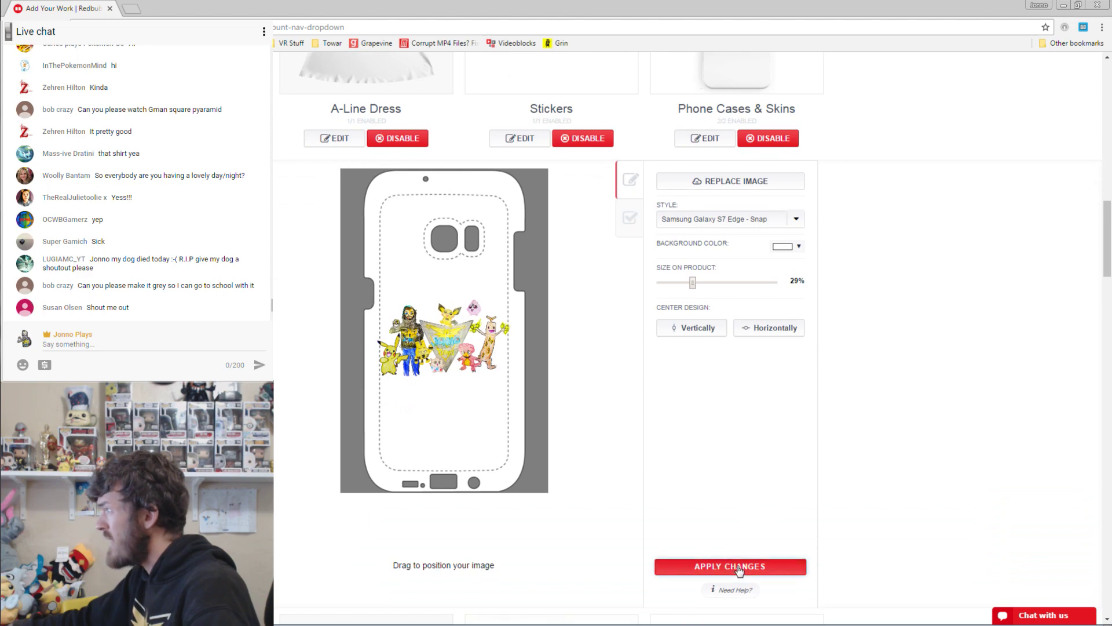
Enlarge the artwork on the iPhone 6 phone wallet to 76% and reposition it.
{"action": "left_click", "coordinate": [356, 371]}
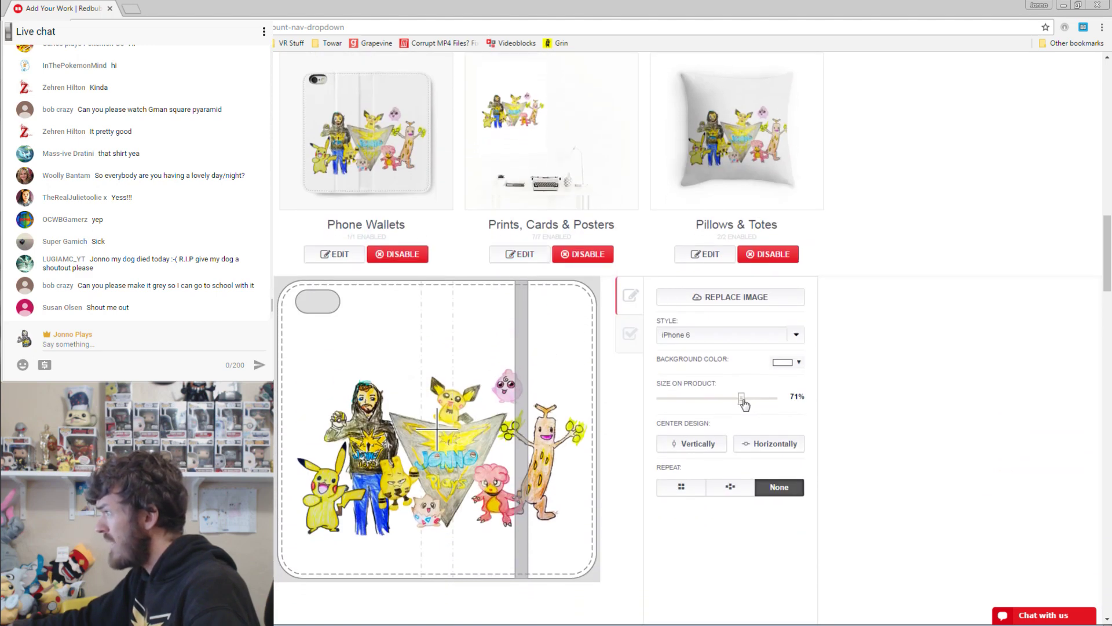
{"action": "left_click_drag", "start_coordinate": [741, 399], "coordinate": [748, 406]}
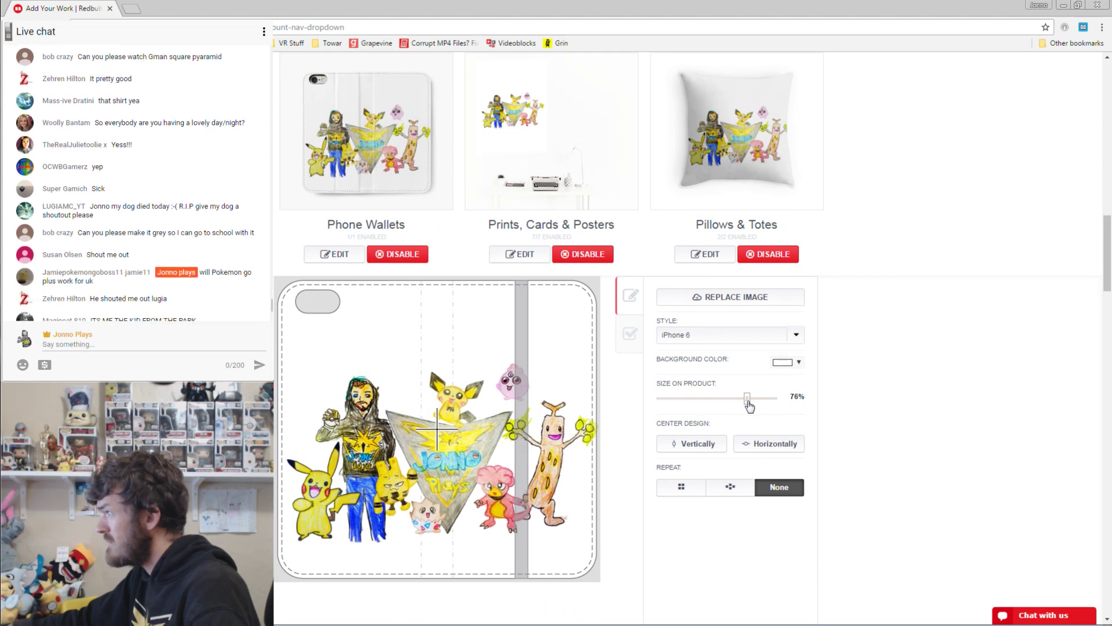
{"action": "left_click_drag", "start_coordinate": [488, 445], "coordinate": [485, 412]}
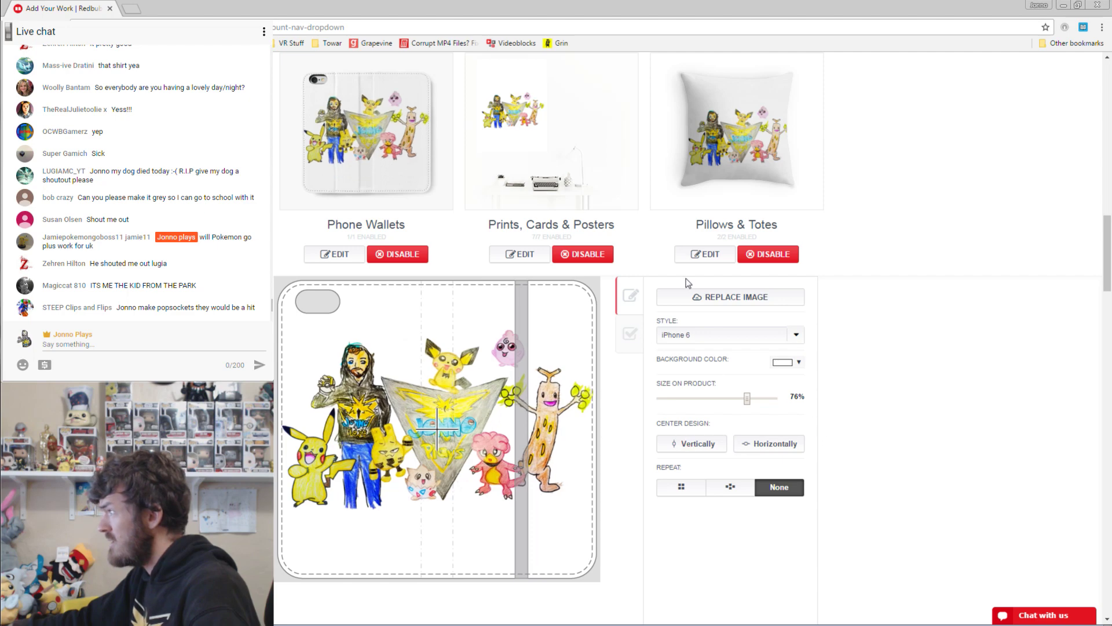
{"action": "scroll", "coordinate": [770, 457], "scroll_direction": "down", "scroll_amount": 4}
Save the phone wallet design and centre the artwork horizontally on Prints, Cards & Posters.
{"action": "left_click", "coordinate": [718, 458]}
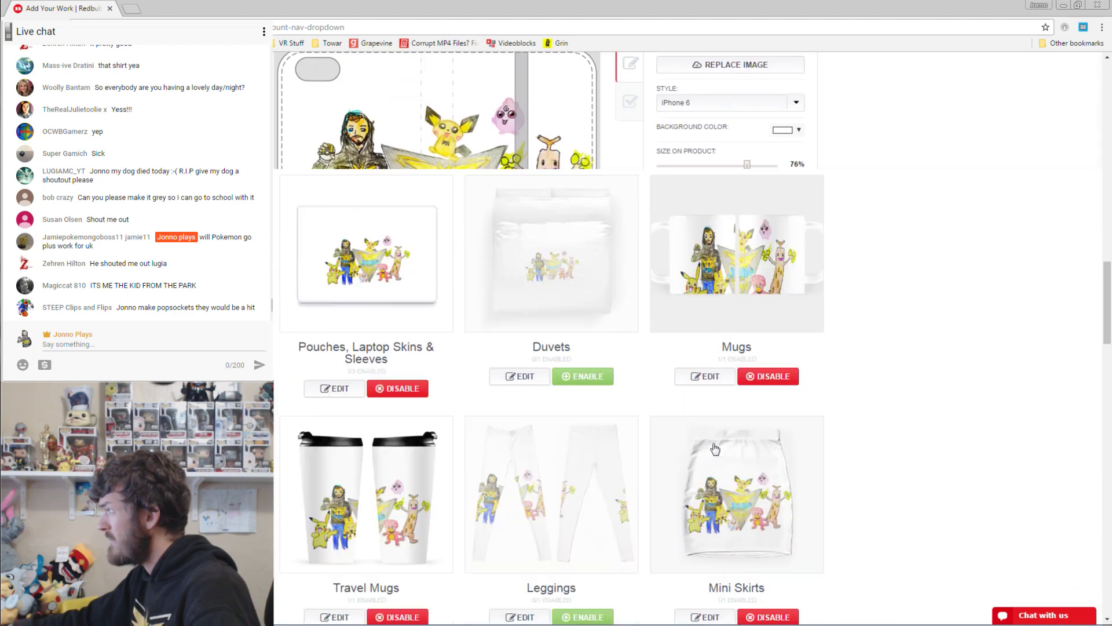
{"action": "scroll", "coordinate": [733, 324], "scroll_direction": "up", "scroll_amount": 5}
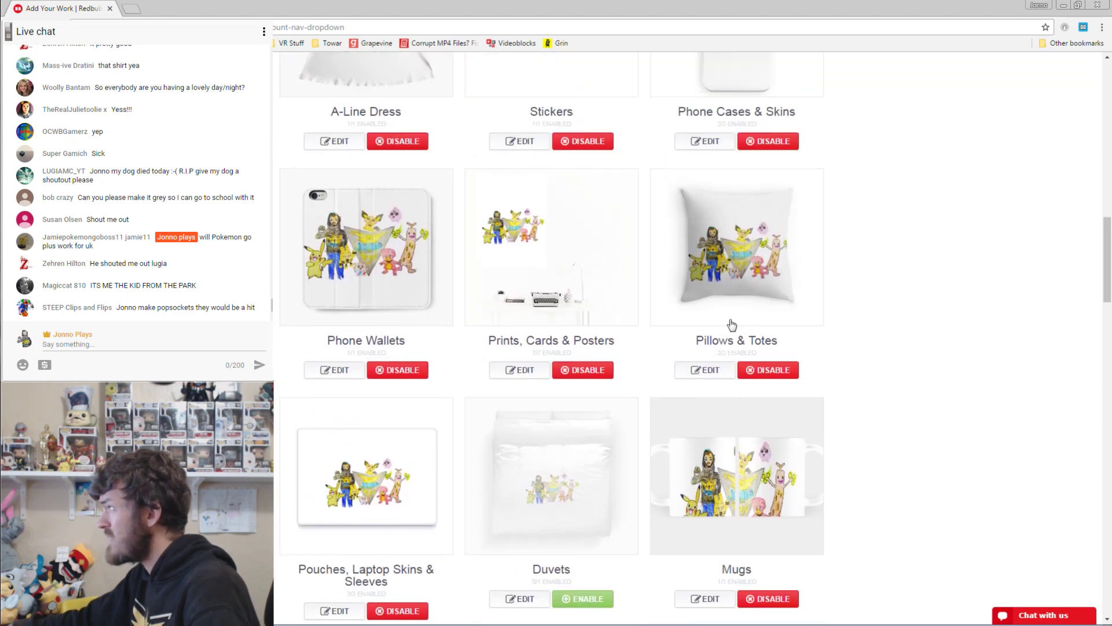
{"action": "left_click", "coordinate": [537, 374]}
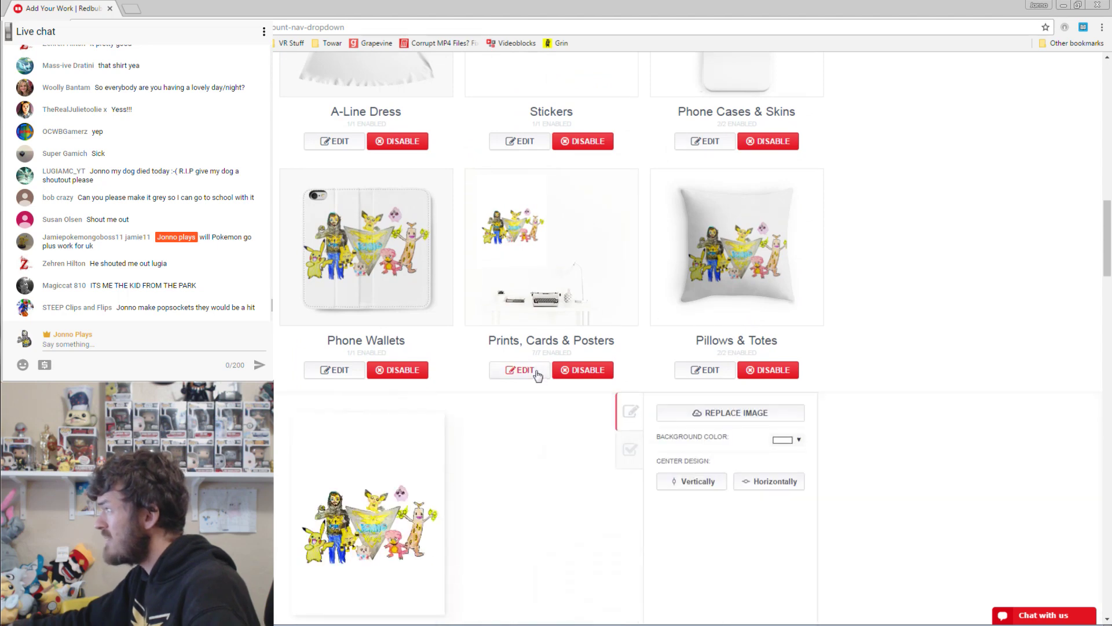
{"action": "left_click", "coordinate": [761, 369]}
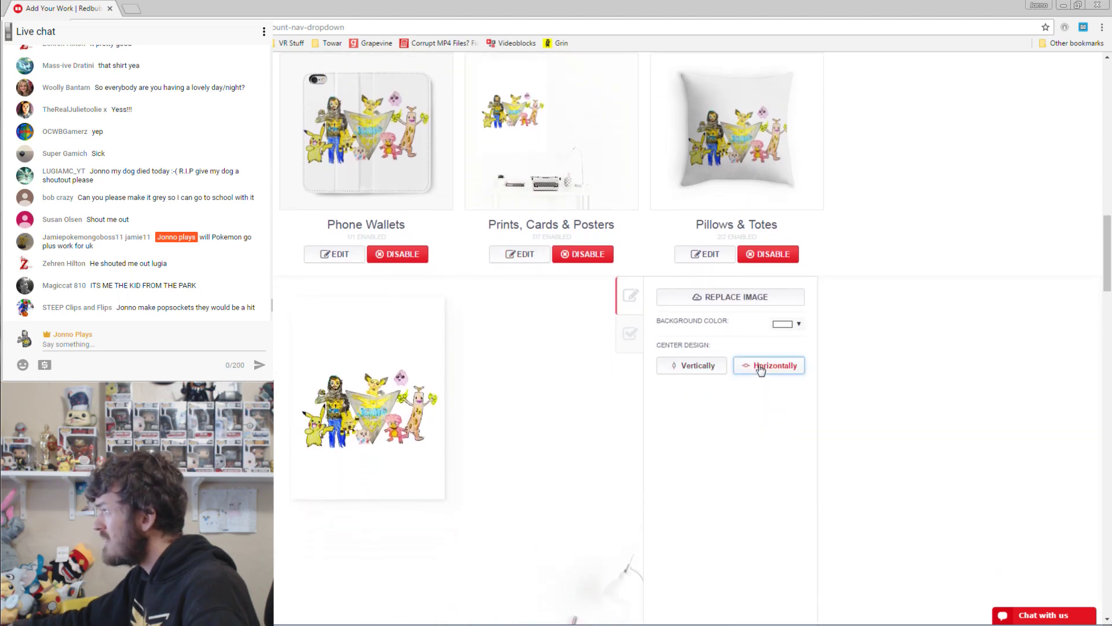
Enlarge the artwork on Pillows & Totes, move it higher, and apply the changes.
{"action": "left_click", "coordinate": [704, 252]}
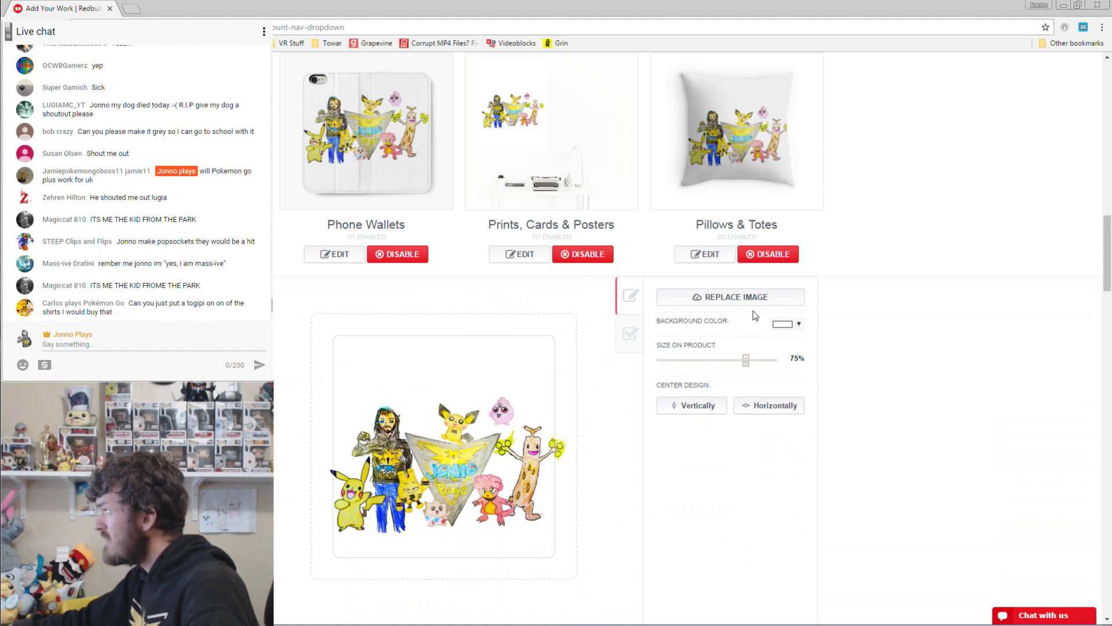
{"action": "left_click_drag", "start_coordinate": [747, 364], "coordinate": [749, 366]}
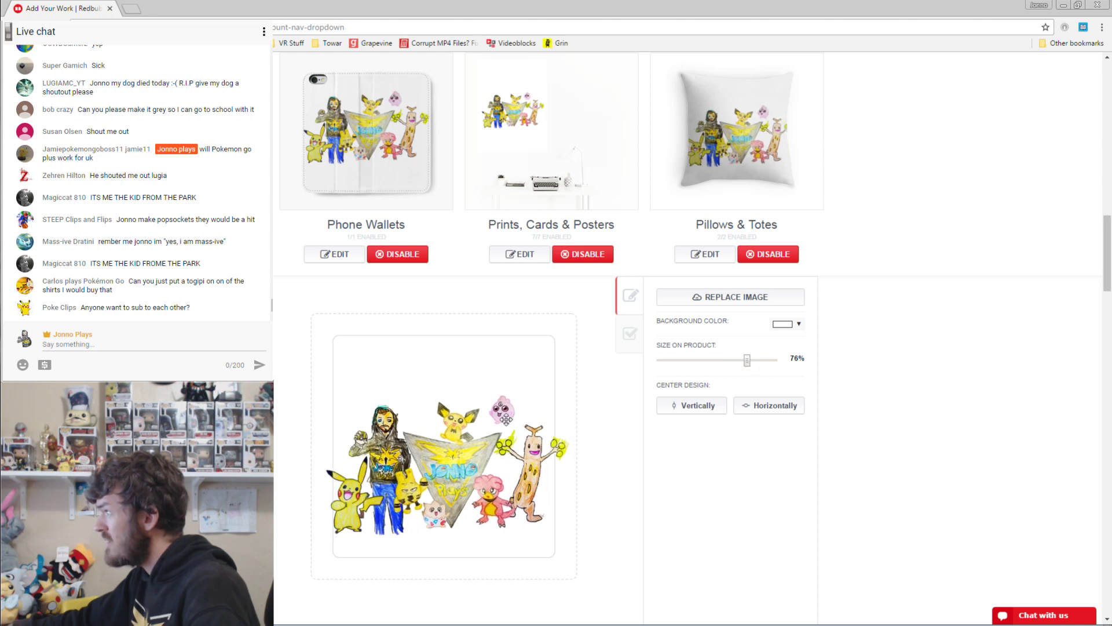
{"action": "left_click_drag", "start_coordinate": [506, 419], "coordinate": [461, 406]}
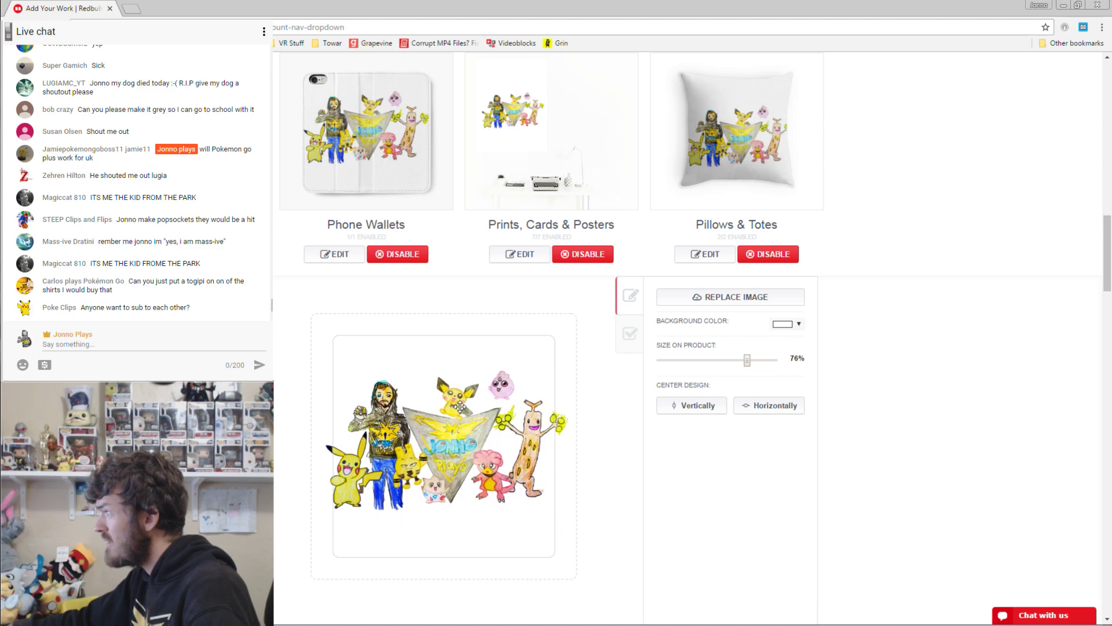
{"action": "scroll", "coordinate": [936, 310], "scroll_direction": "down", "scroll_amount": 3}
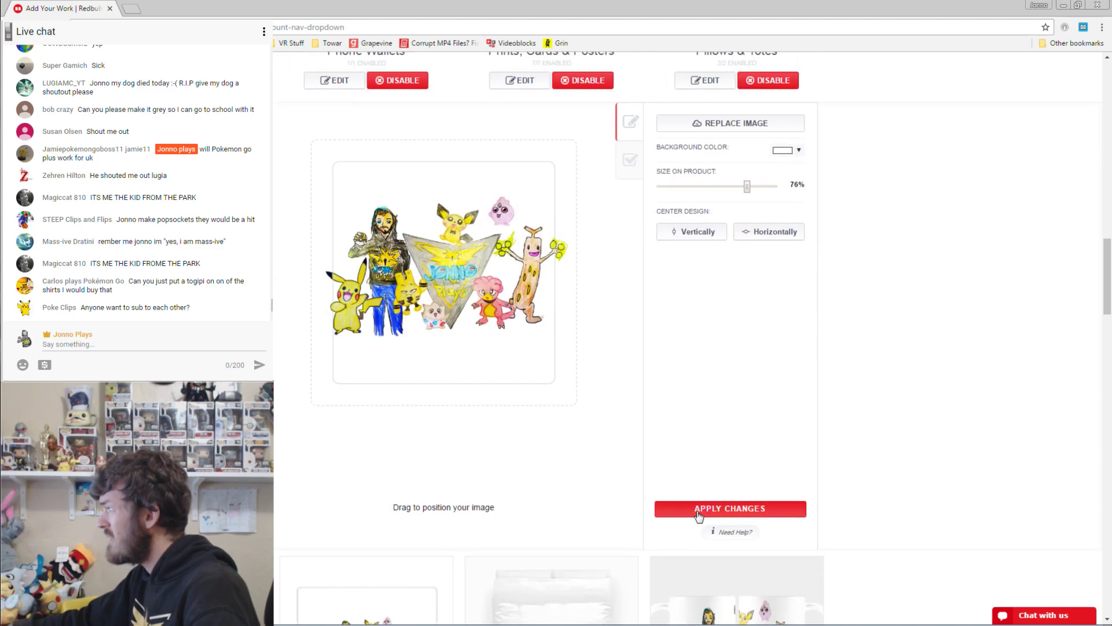
{"action": "left_click", "coordinate": [700, 512]}
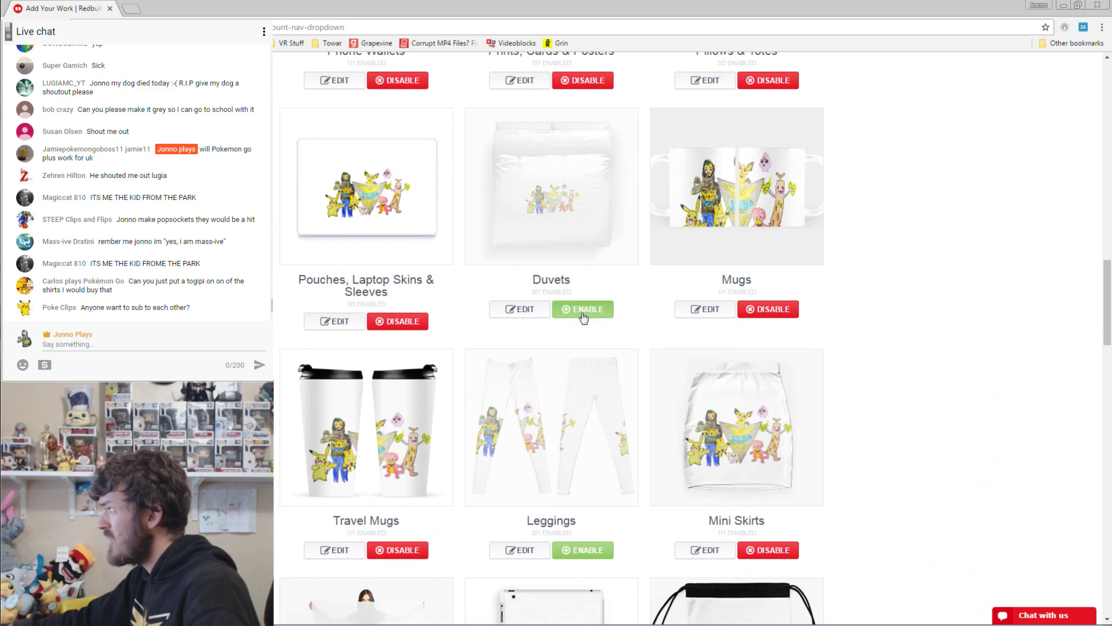
Enable Duvets and compare grid and staggered repeats before setting Repeat to None.
{"action": "left_click", "coordinate": [583, 313]}
{"action": "left_click", "coordinate": [525, 311]}
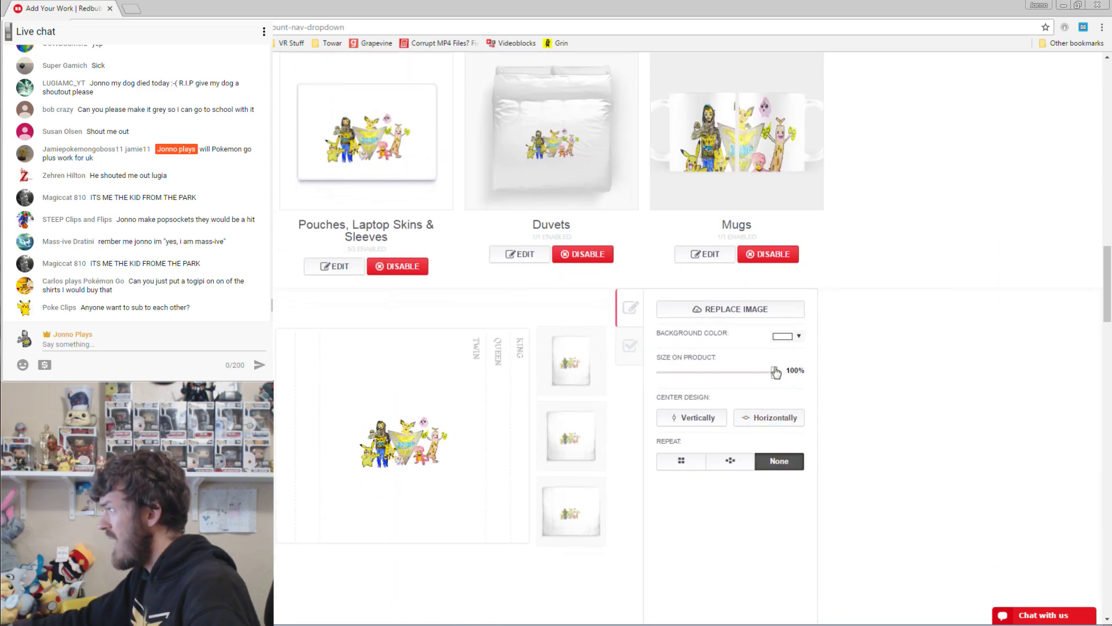
{"action": "left_click", "coordinate": [730, 461]}
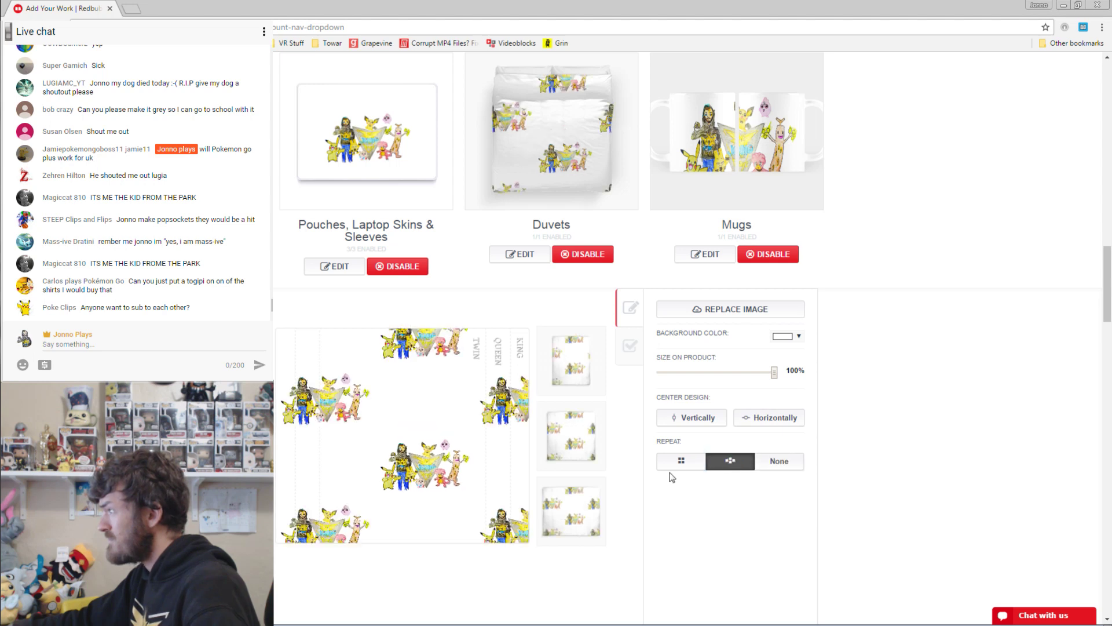
{"action": "left_click", "coordinate": [683, 467]}
{"action": "left_click", "coordinate": [728, 463]}
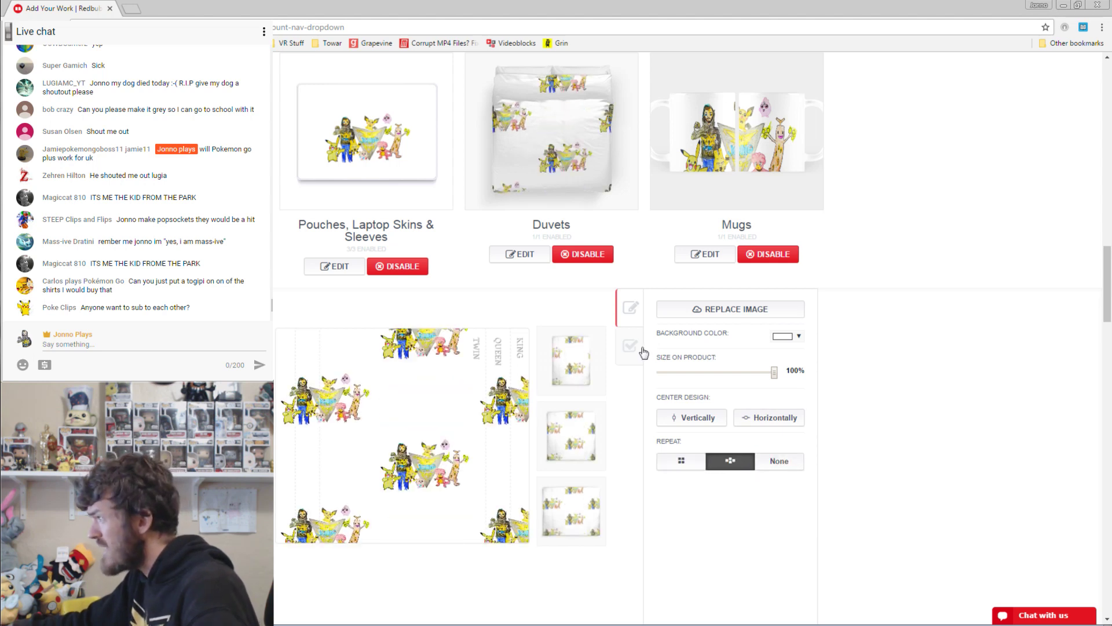
{"action": "left_click", "coordinate": [681, 464]}
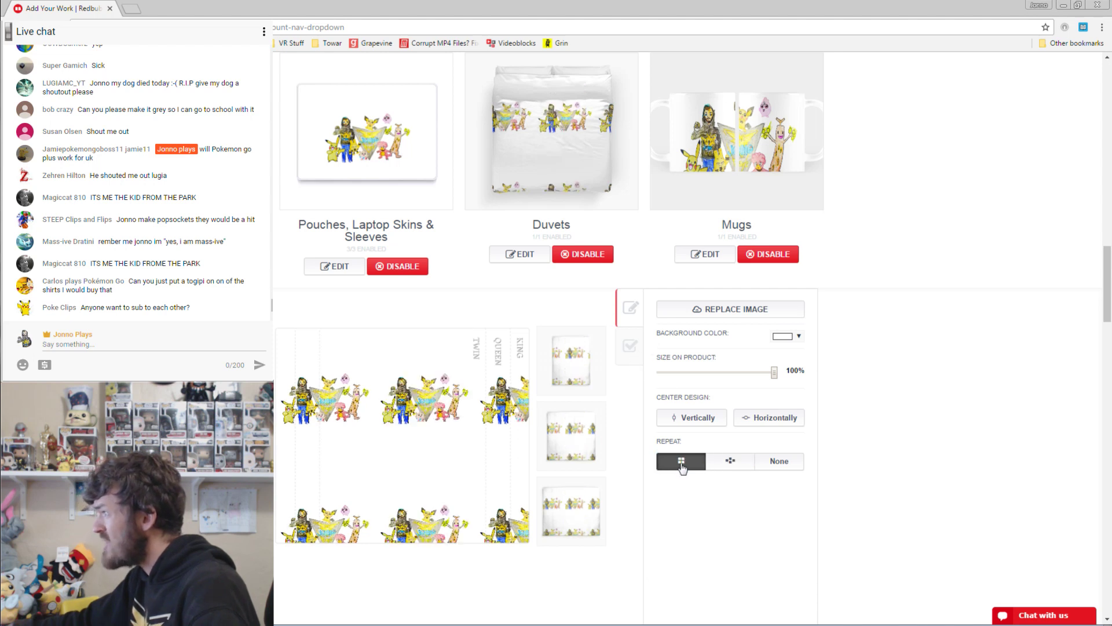
{"action": "left_click", "coordinate": [783, 462]}
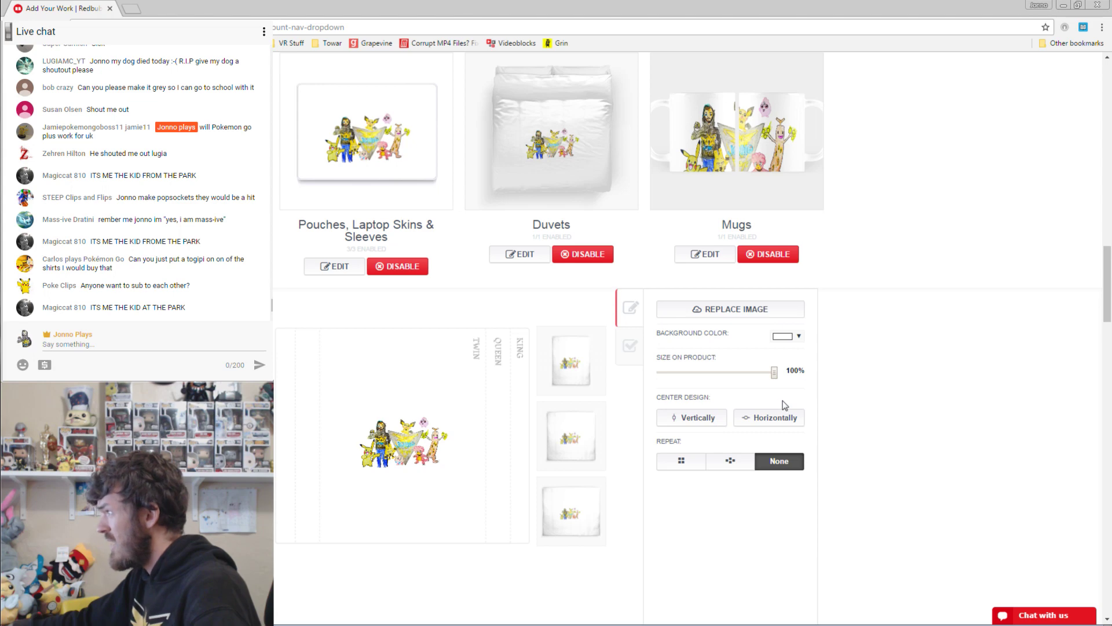
{"action": "scroll", "coordinate": [874, 258], "scroll_direction": "down", "scroll_amount": 3}
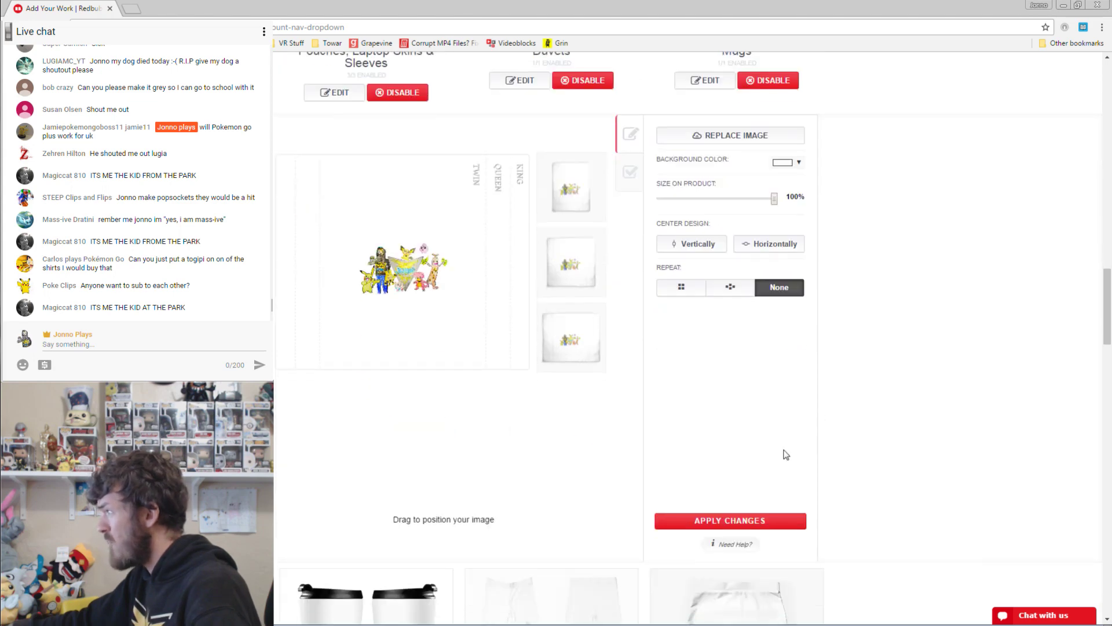
Apply the duvet design, then shrink the mug artwork to 71%, reposition it and save.
{"action": "left_click", "coordinate": [743, 527]}
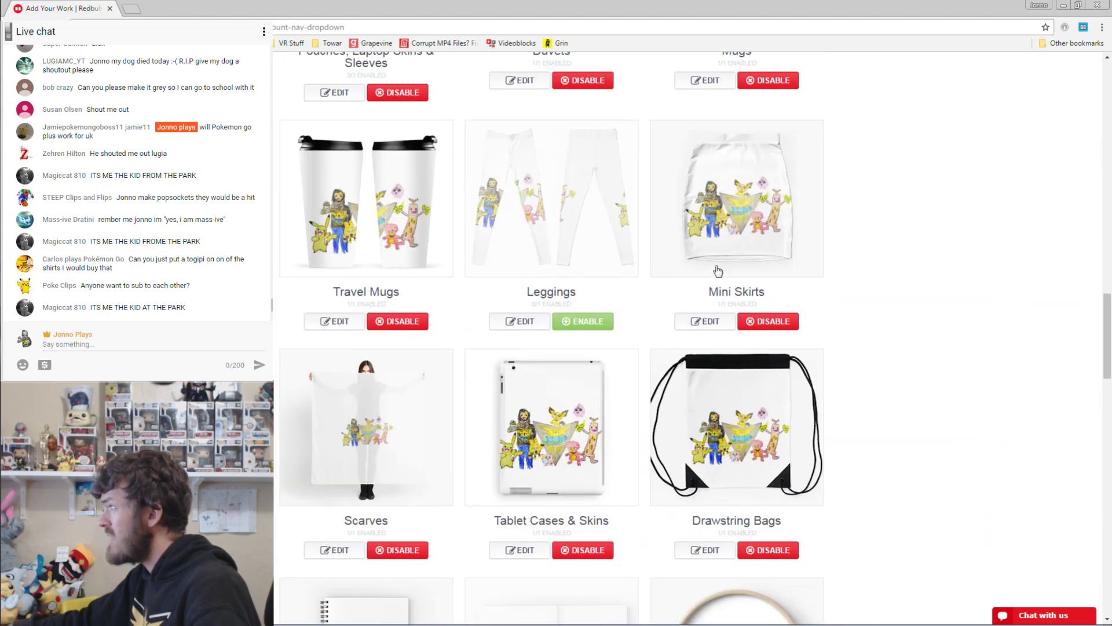
{"action": "scroll", "coordinate": [718, 270], "scroll_direction": "up", "scroll_amount": 5}
{"action": "left_click", "coordinate": [706, 370]}
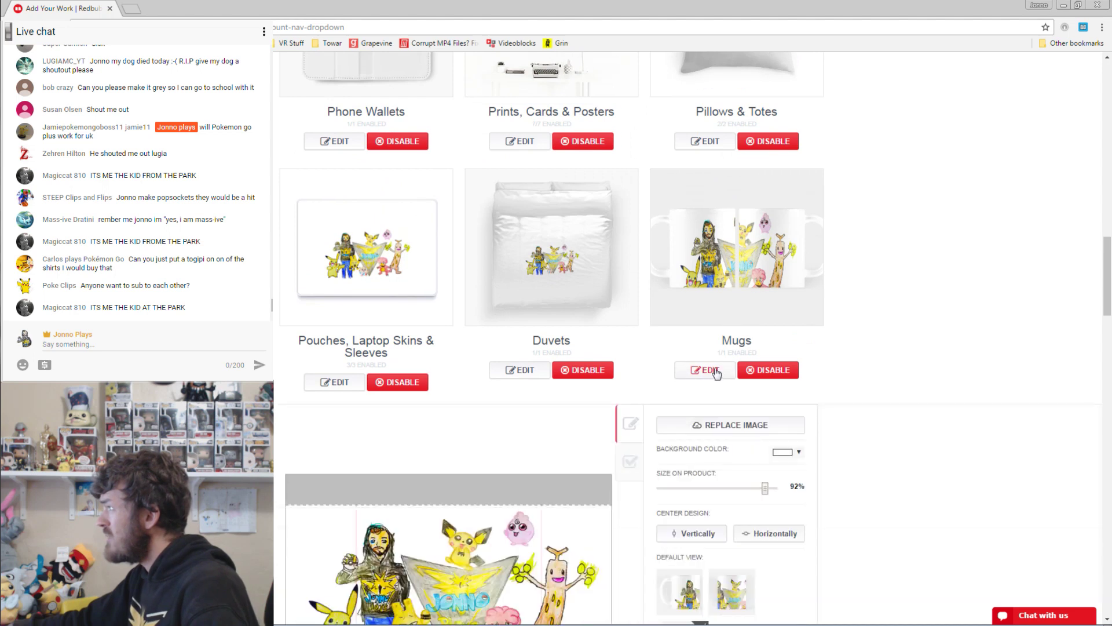
{"action": "scroll", "coordinate": [827, 341], "scroll_direction": "down", "scroll_amount": 2}
{"action": "left_click_drag", "start_coordinate": [766, 375], "coordinate": [750, 373]}
{"action": "left_click_drag", "start_coordinate": [458, 471], "coordinate": [458, 458]}
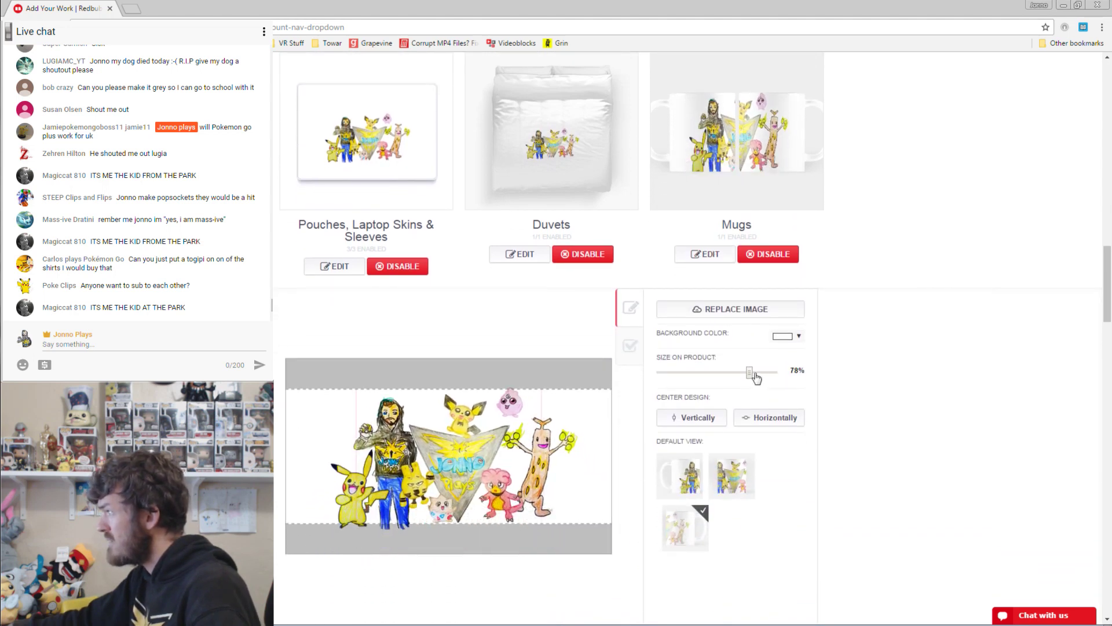
{"action": "left_click_drag", "start_coordinate": [748, 374], "coordinate": [741, 372]}
{"action": "left_click_drag", "start_coordinate": [446, 473], "coordinate": [449, 472]}
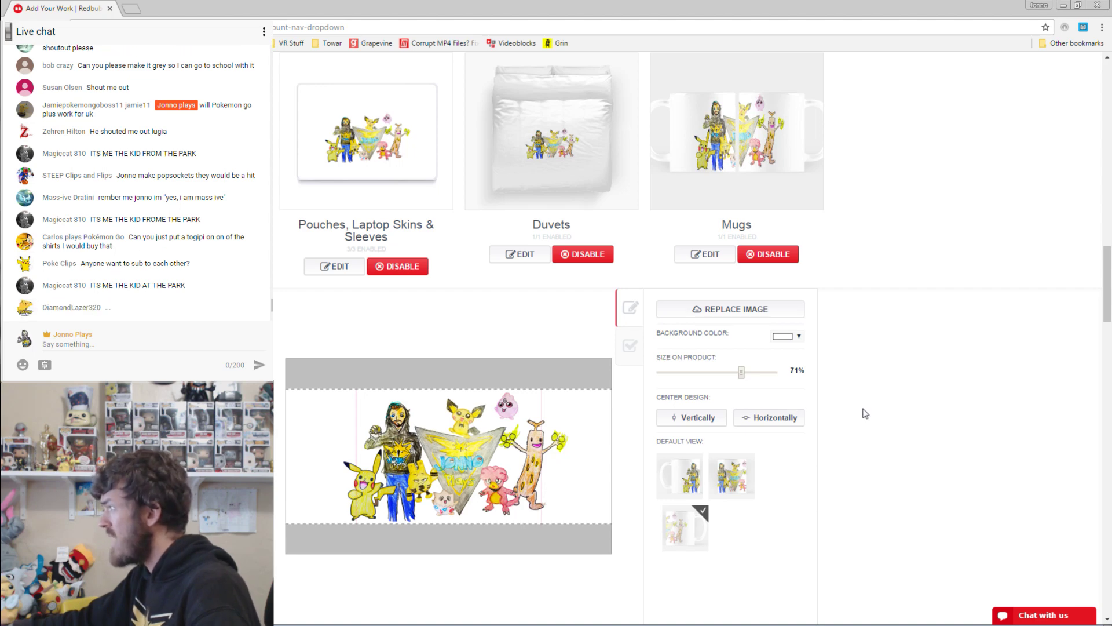
{"action": "scroll", "coordinate": [811, 440], "scroll_direction": "down", "scroll_amount": 3}
{"action": "left_click", "coordinate": [751, 528]}
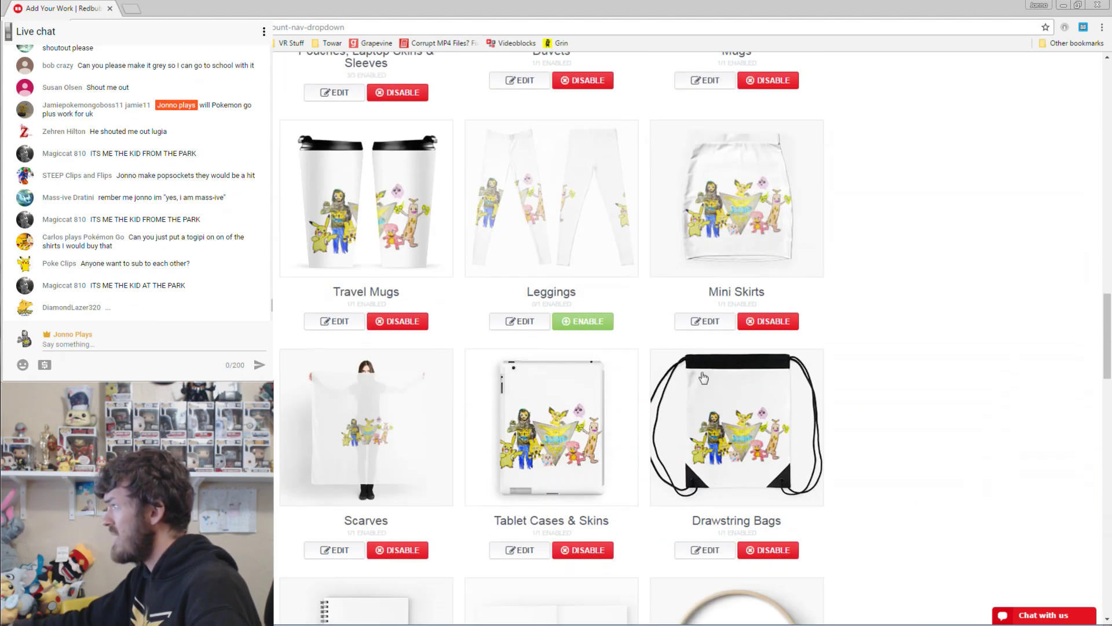
Resize the travel mug artwork to 87%, shift it up-left, save, and enable Leggings.
{"action": "scroll", "coordinate": [463, 359], "scroll_direction": "up", "scroll_amount": 2}
{"action": "left_click", "coordinate": [330, 423]}
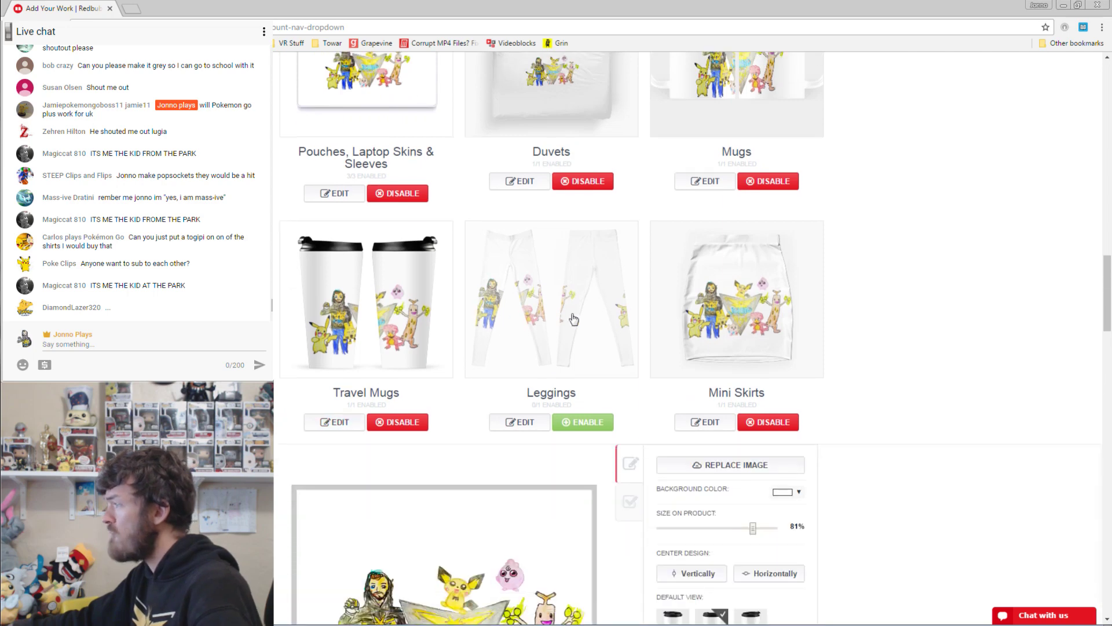
{"action": "scroll", "coordinate": [573, 319], "scroll_direction": "down", "scroll_amount": 3}
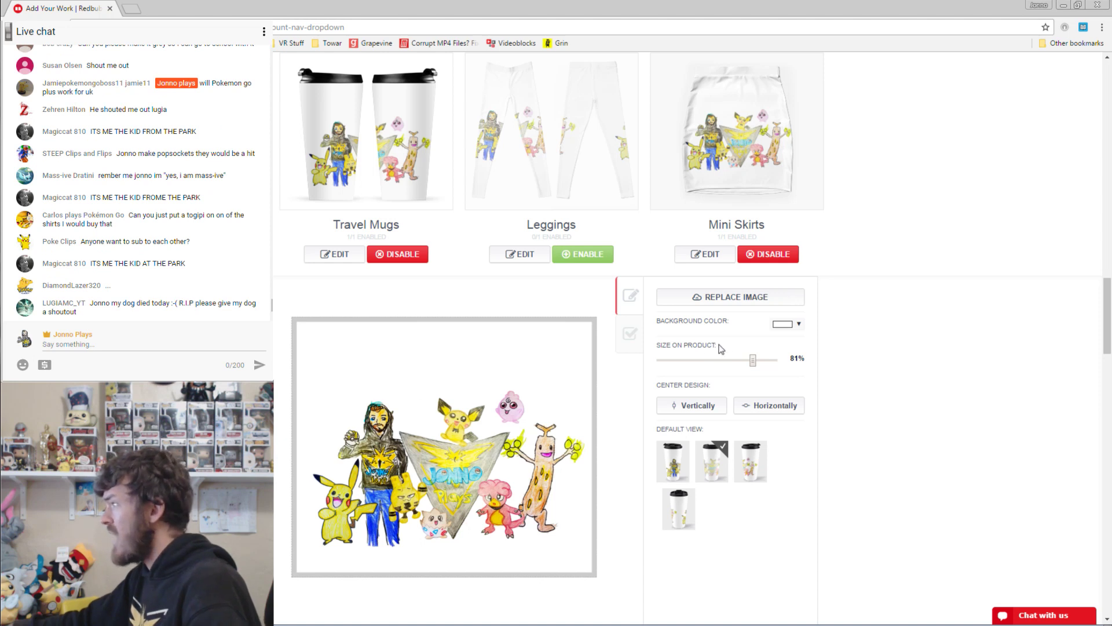
{"action": "left_click_drag", "start_coordinate": [753, 360], "coordinate": [759, 365]}
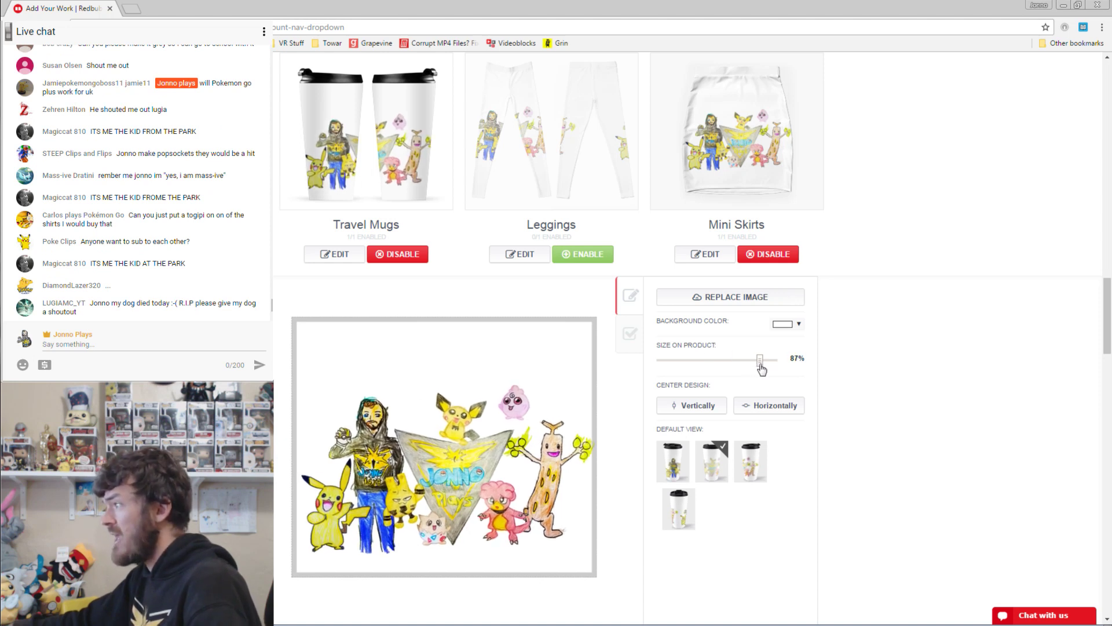
{"action": "left_click_drag", "start_coordinate": [512, 410], "coordinate": [501, 399]}
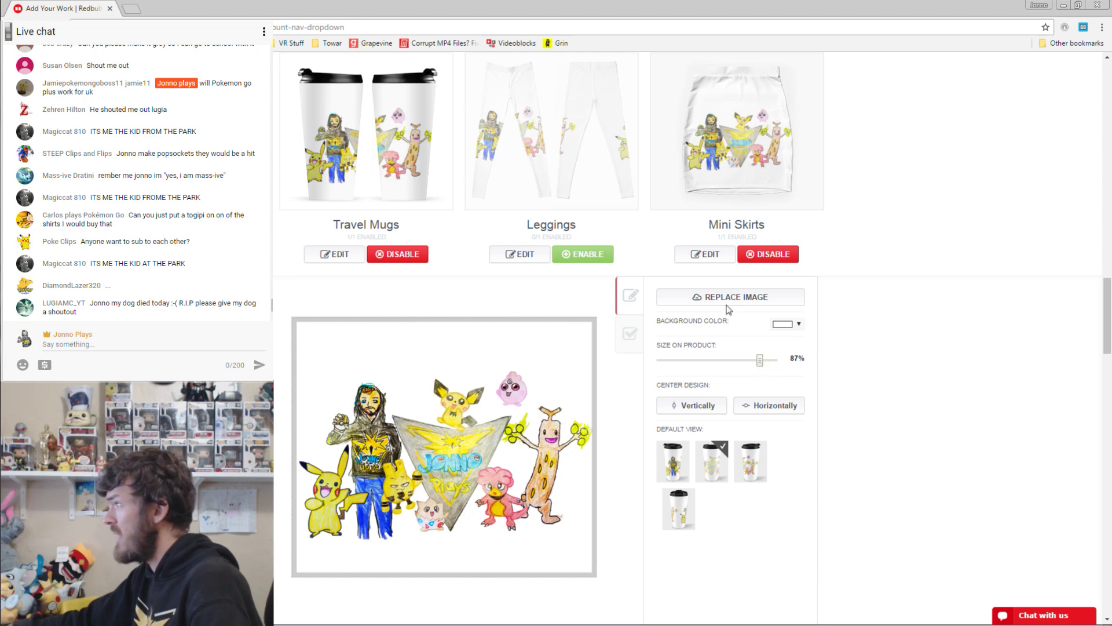
{"action": "scroll", "coordinate": [842, 385], "scroll_direction": "down", "scroll_amount": 3}
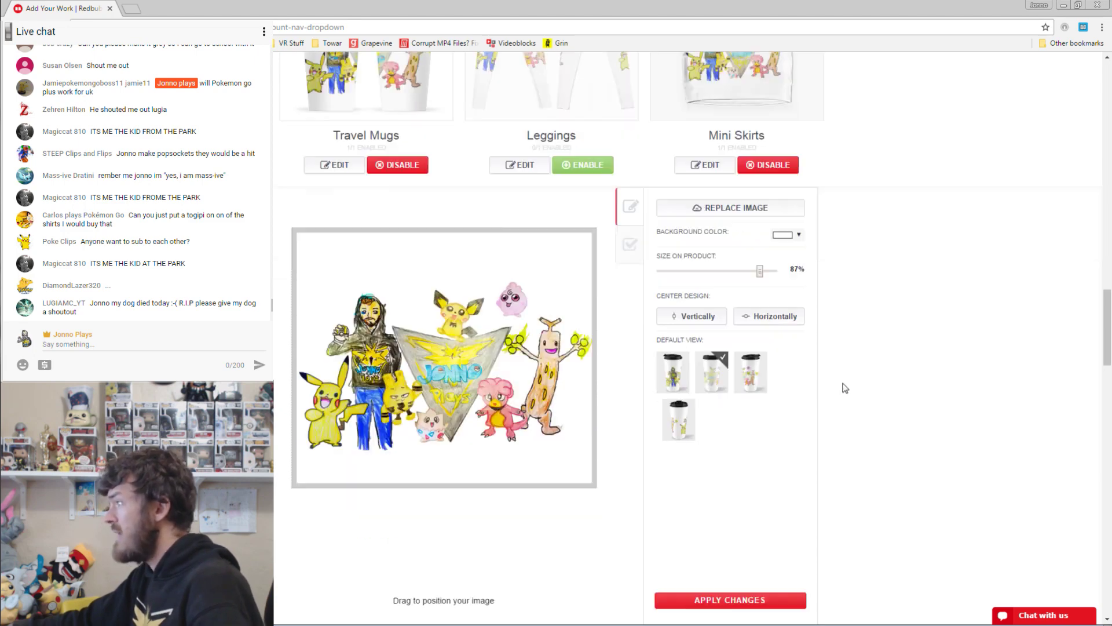
{"action": "left_click", "coordinate": [712, 517]}
{"action": "scroll", "coordinate": [696, 464], "scroll_direction": "up", "scroll_amount": 2}
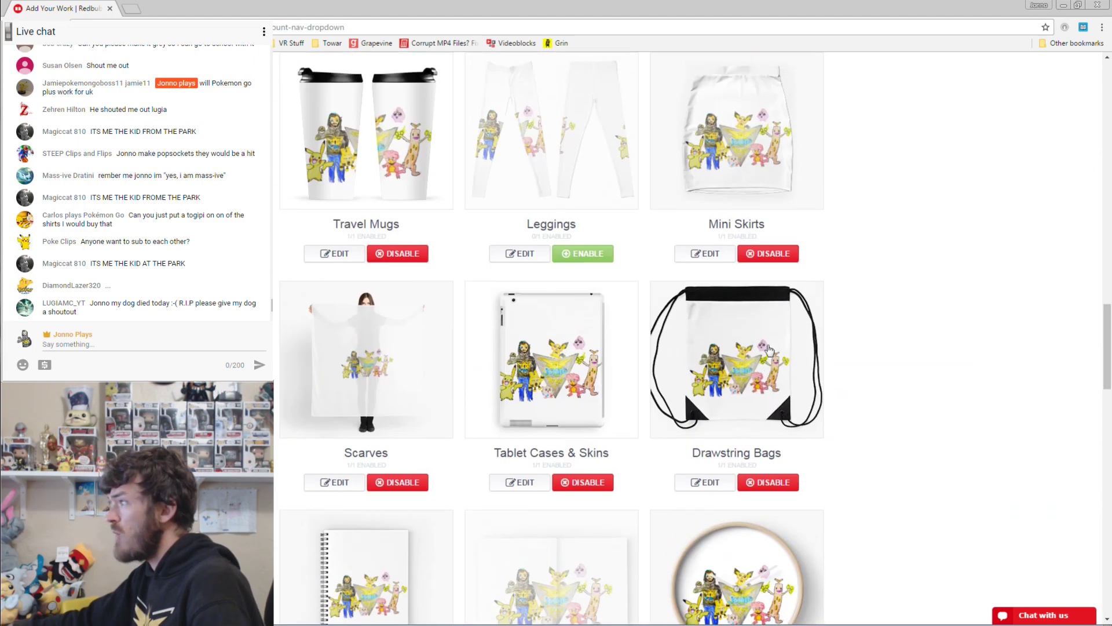
{"action": "left_click", "coordinate": [591, 316]}
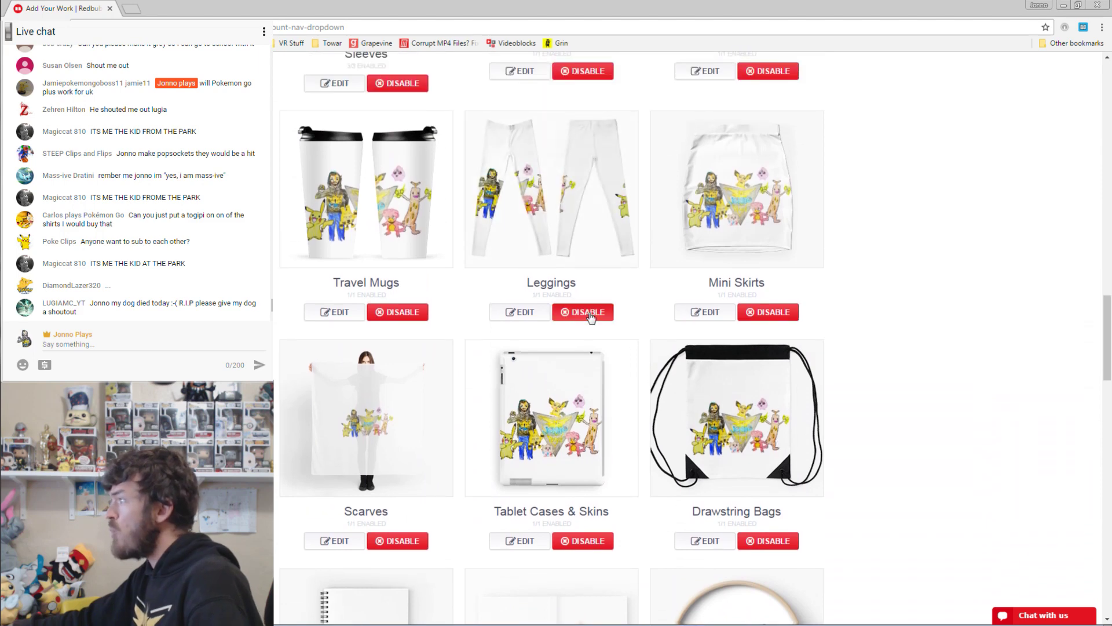
Try a staggered, densely tiled leggings pattern, restore it to 100%, then disable Leggings.
{"action": "left_click", "coordinate": [521, 313]}
{"action": "scroll", "coordinate": [718, 472], "scroll_direction": "down", "scroll_amount": 2}
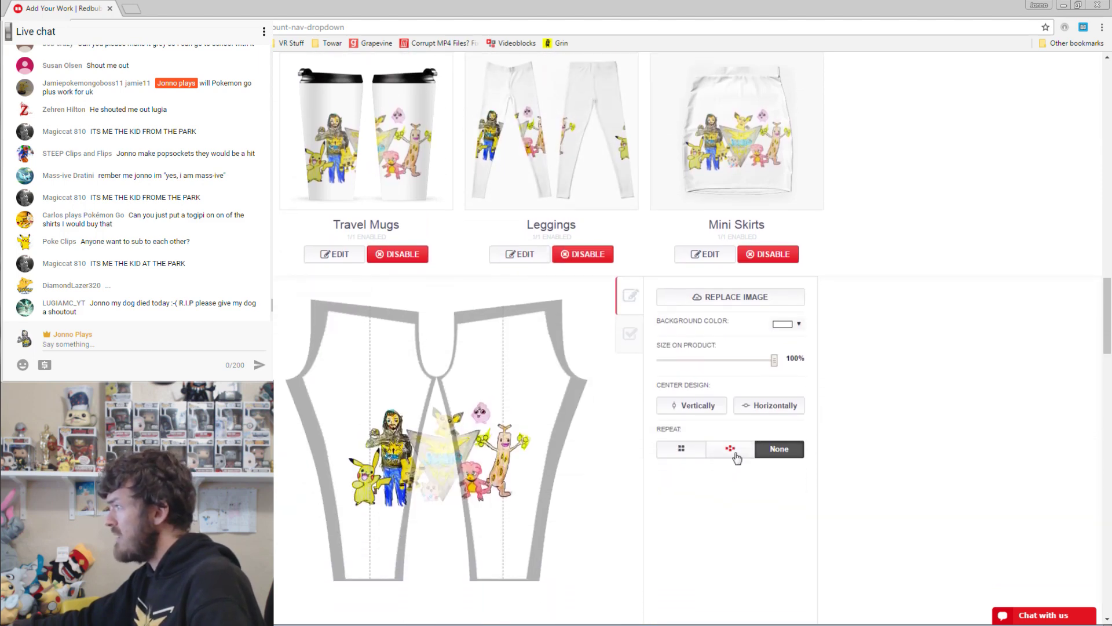
{"action": "left_click", "coordinate": [733, 453]}
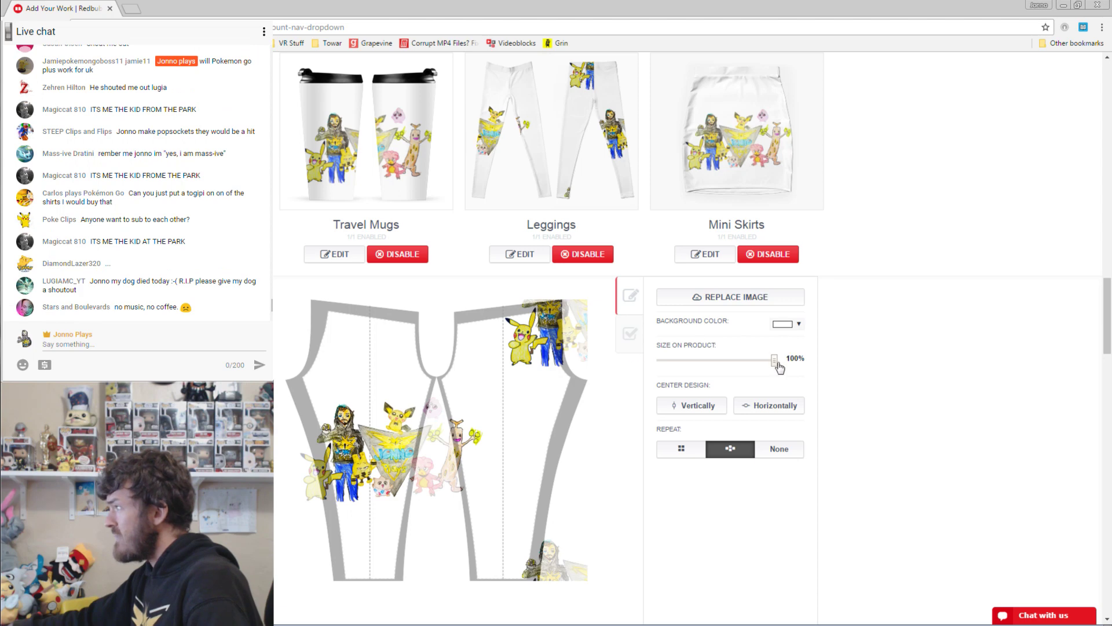
{"action": "left_click_drag", "start_coordinate": [769, 365], "coordinate": [715, 364]}
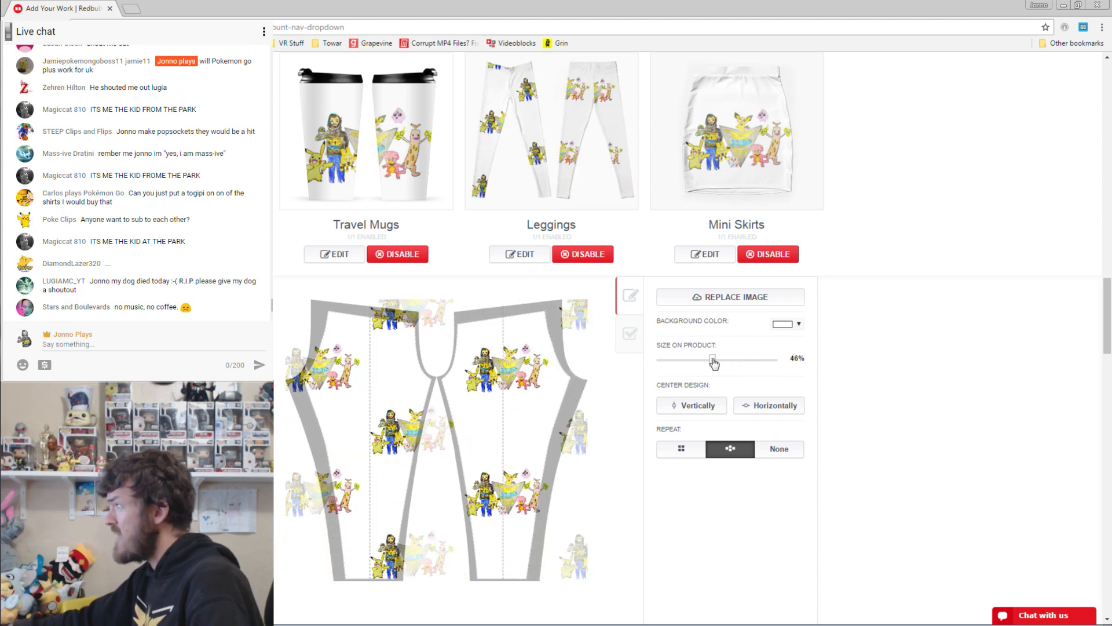
{"action": "left_click_drag", "start_coordinate": [543, 369], "coordinate": [538, 344]}
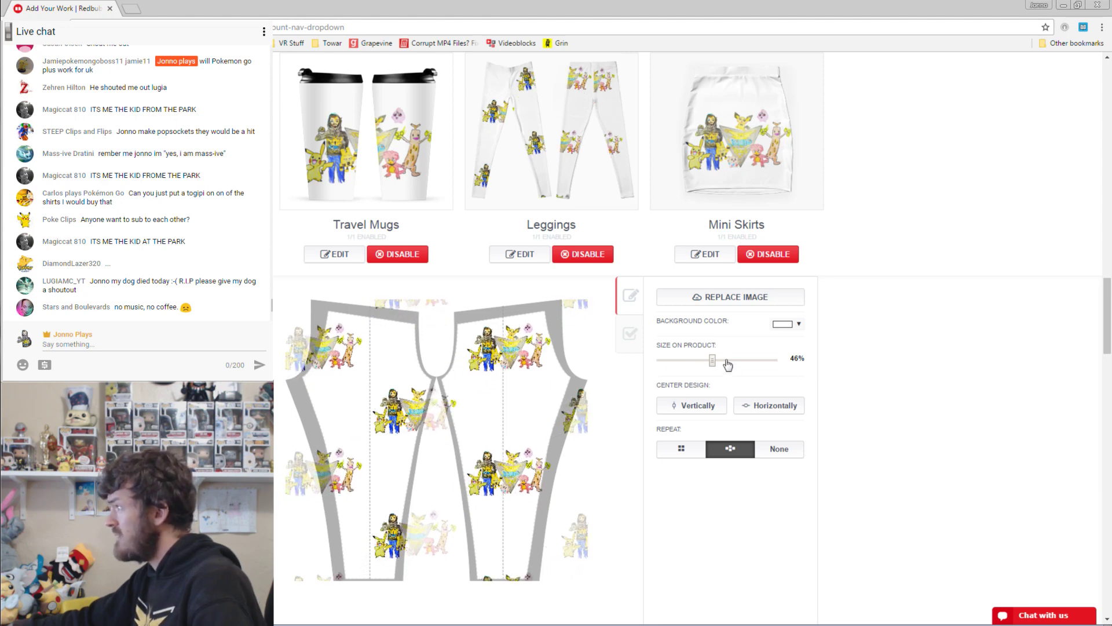
{"action": "left_click_drag", "start_coordinate": [762, 362], "coordinate": [894, 362]}
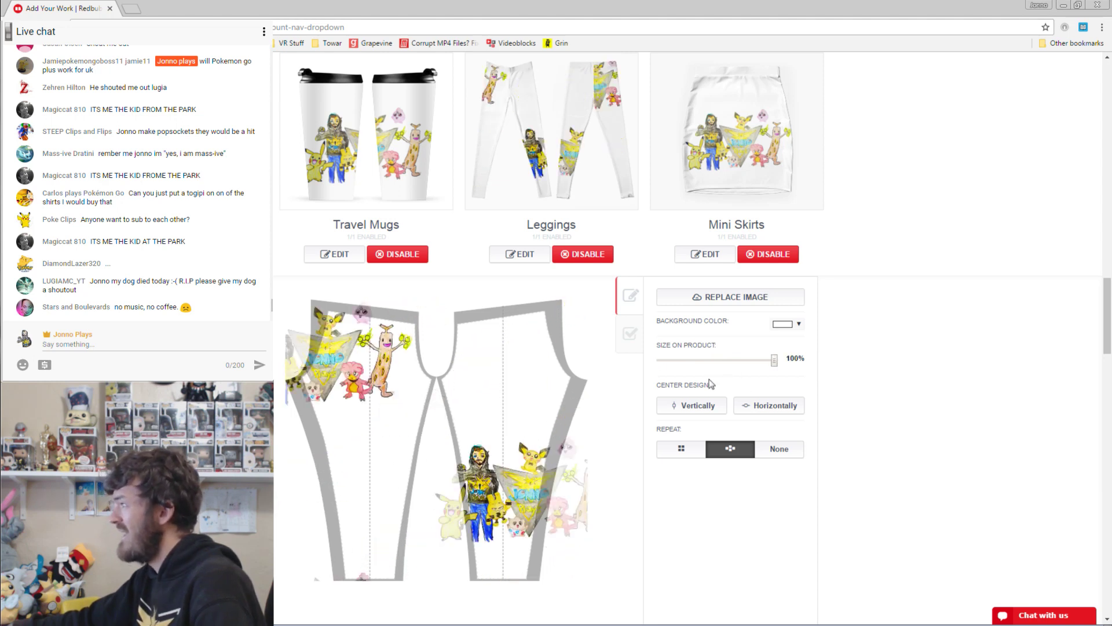
{"action": "left_click_drag", "start_coordinate": [501, 508], "coordinate": [414, 404]}
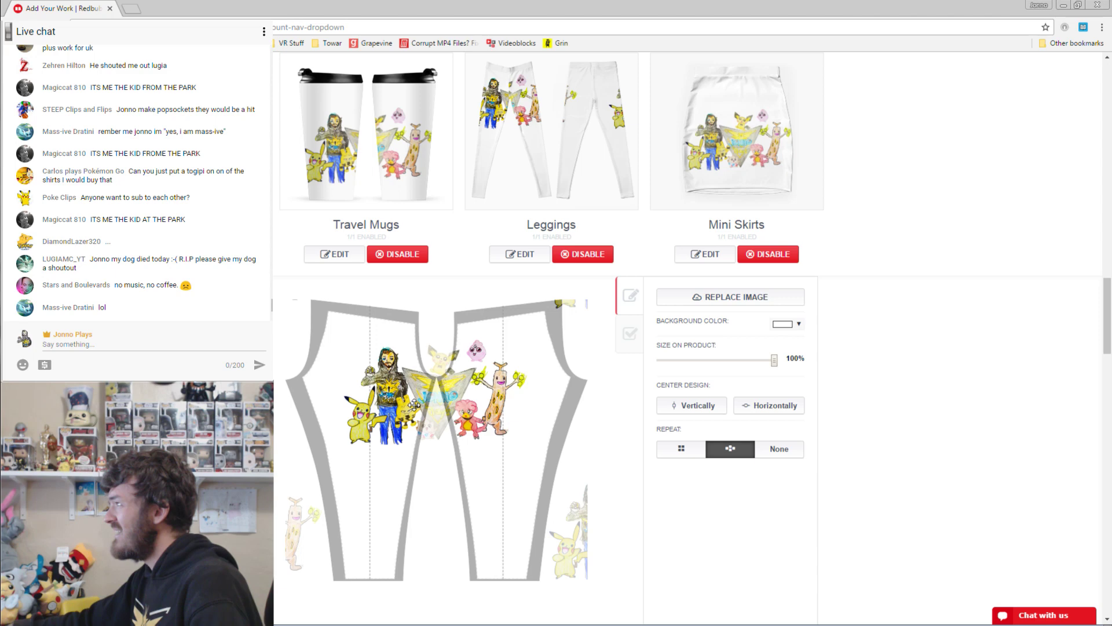
{"action": "left_click", "coordinate": [592, 258]}
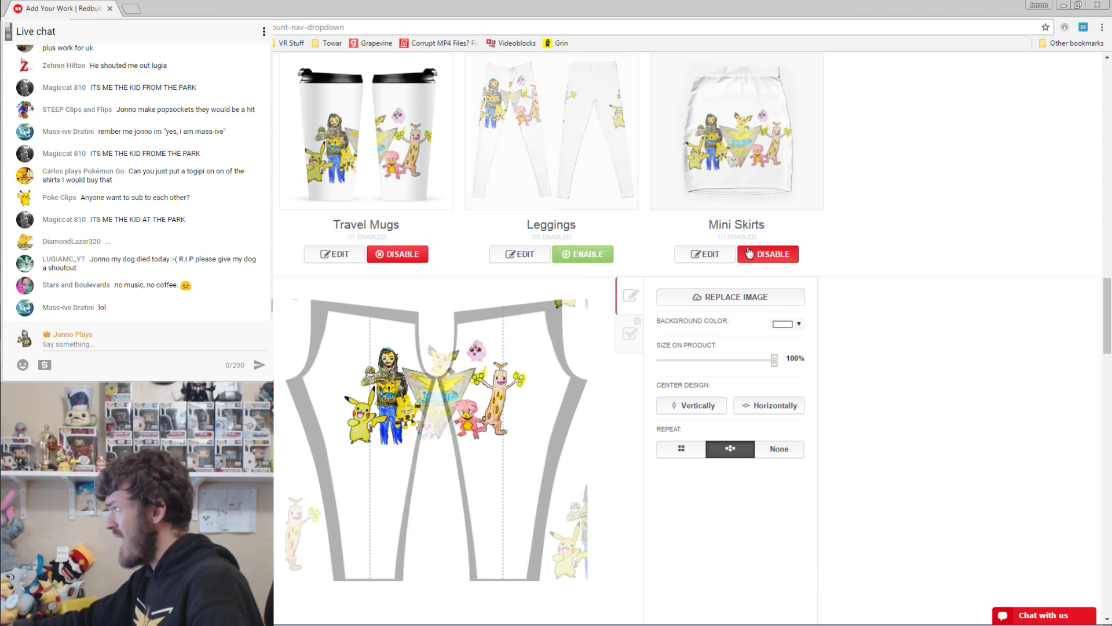
Move the mini skirt artwork slightly up and save the mini skirt design.
{"action": "left_click", "coordinate": [705, 254]}
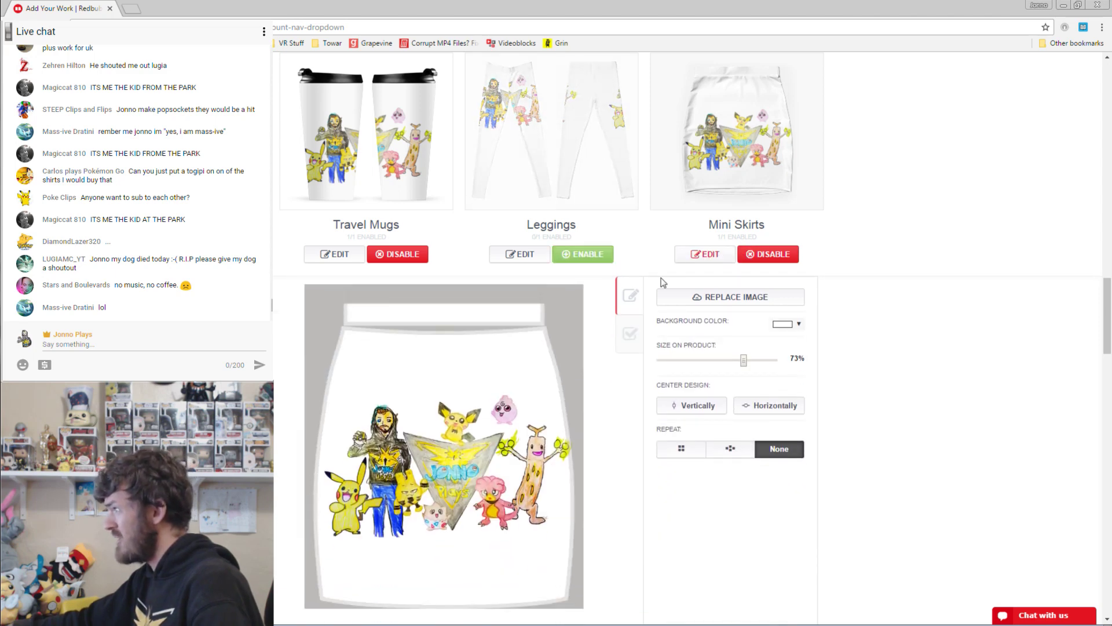
{"action": "left_click_drag", "start_coordinate": [469, 435], "coordinate": [440, 449]}
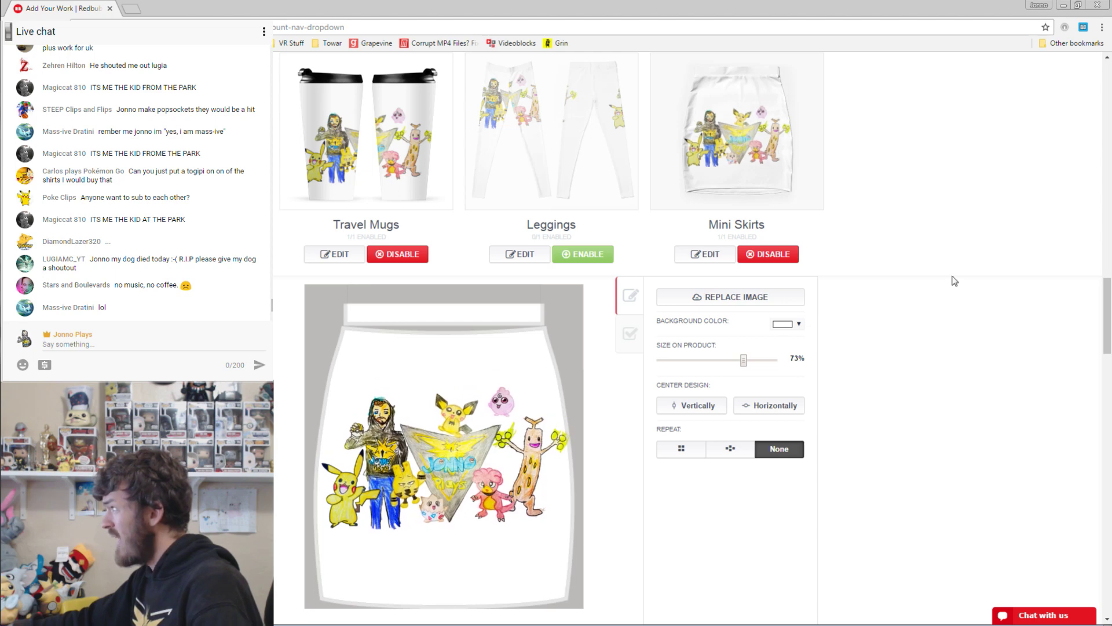
{"action": "scroll", "coordinate": [755, 523], "scroll_direction": "down", "scroll_amount": 2}
{"action": "left_click", "coordinate": [770, 573]}
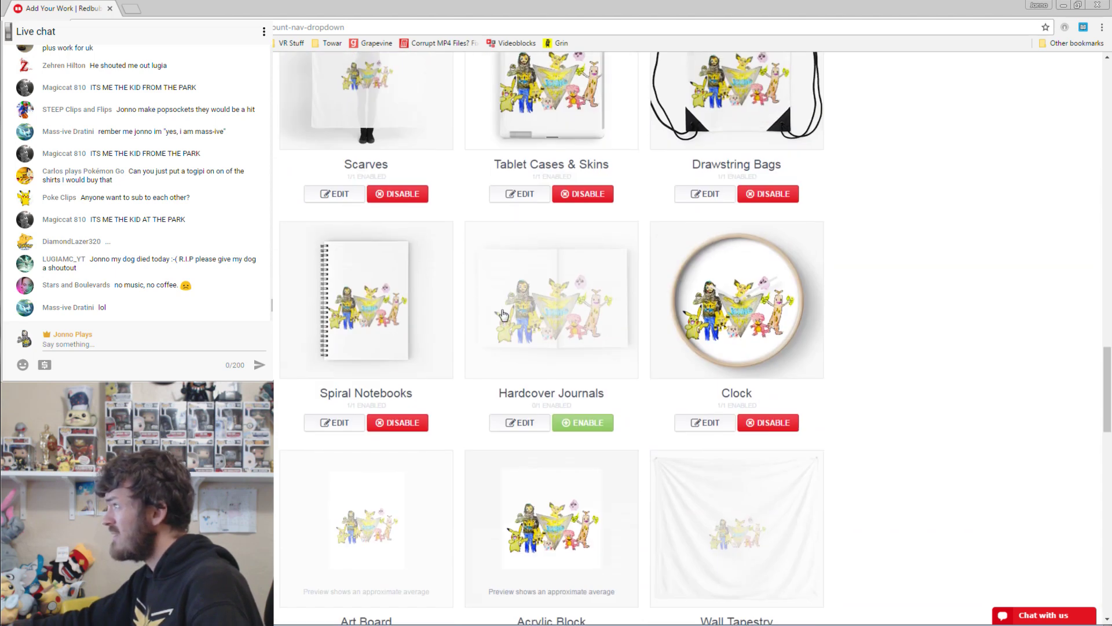
{"action": "scroll", "coordinate": [503, 314], "scroll_direction": "up", "scroll_amount": 3}
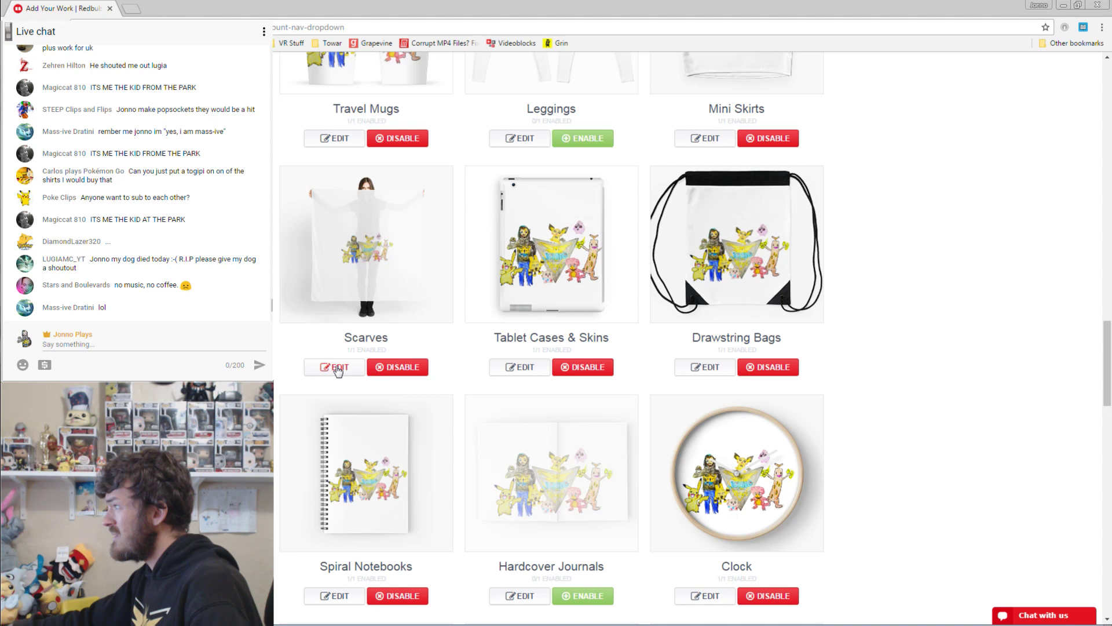
Pick black as the Scarves background colour and apply the change.
{"action": "left_click", "coordinate": [338, 369]}
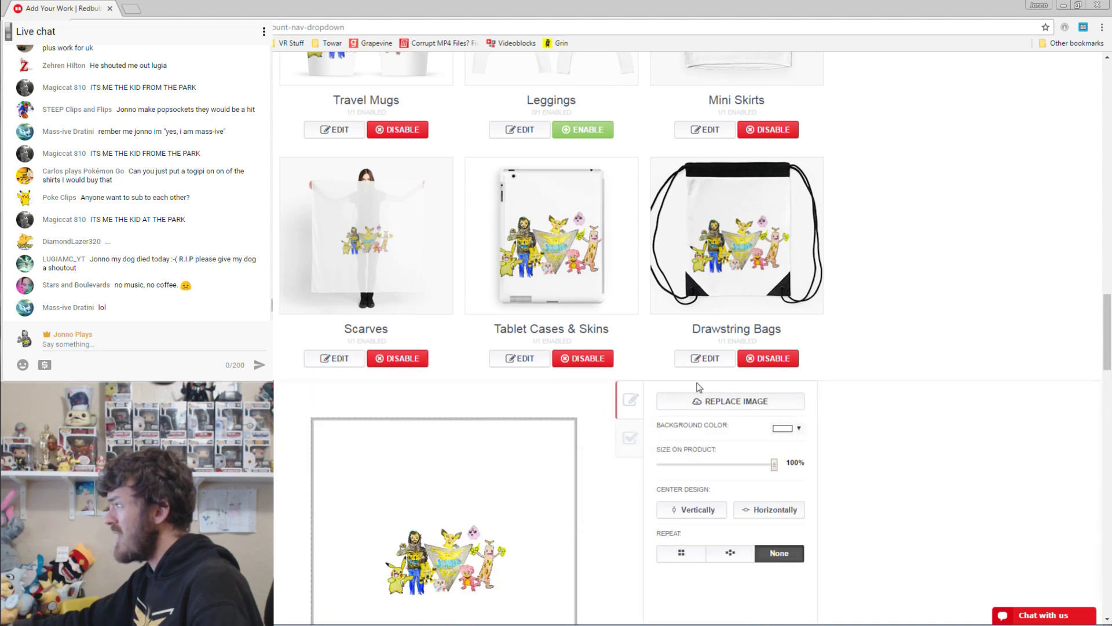
{"action": "scroll", "coordinate": [695, 377], "scroll_direction": "down", "scroll_amount": 2}
{"action": "left_click", "coordinate": [791, 330]}
{"action": "left_click_drag", "start_coordinate": [793, 335], "coordinate": [764, 447]}
{"action": "left_click", "coordinate": [969, 367]}
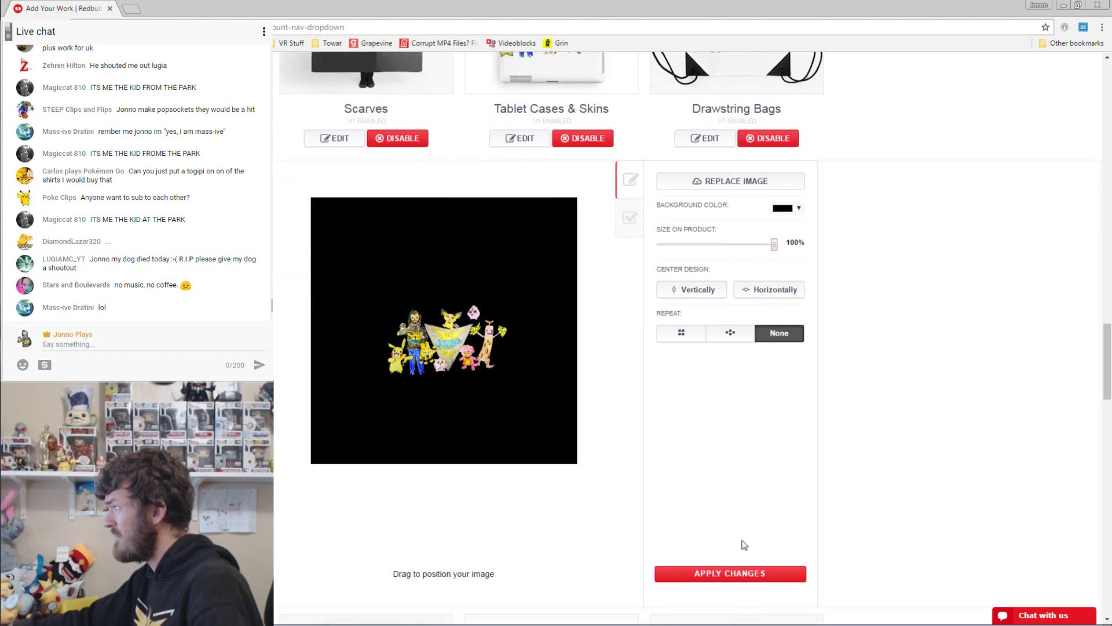
{"action": "left_click", "coordinate": [749, 574]}
{"action": "scroll", "coordinate": [858, 330], "scroll_direction": "up", "scroll_amount": 14}
{"action": "scroll", "coordinate": [857, 334], "scroll_direction": "up", "scroll_amount": 12}
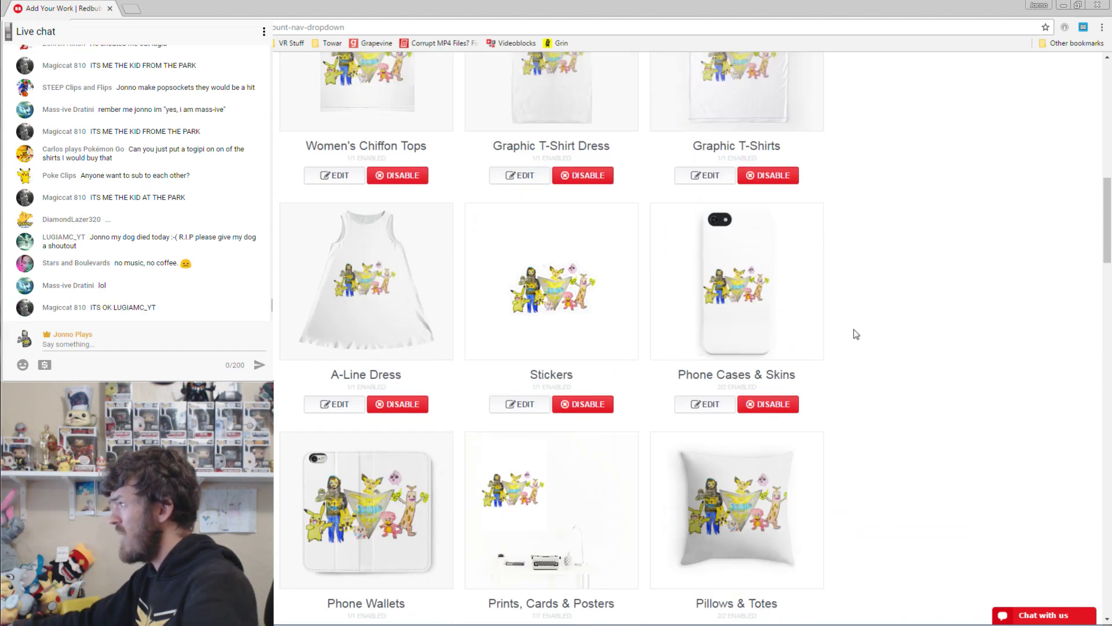
Give Contrast Tanks a black background and save it.
{"action": "left_click", "coordinate": [700, 323]}
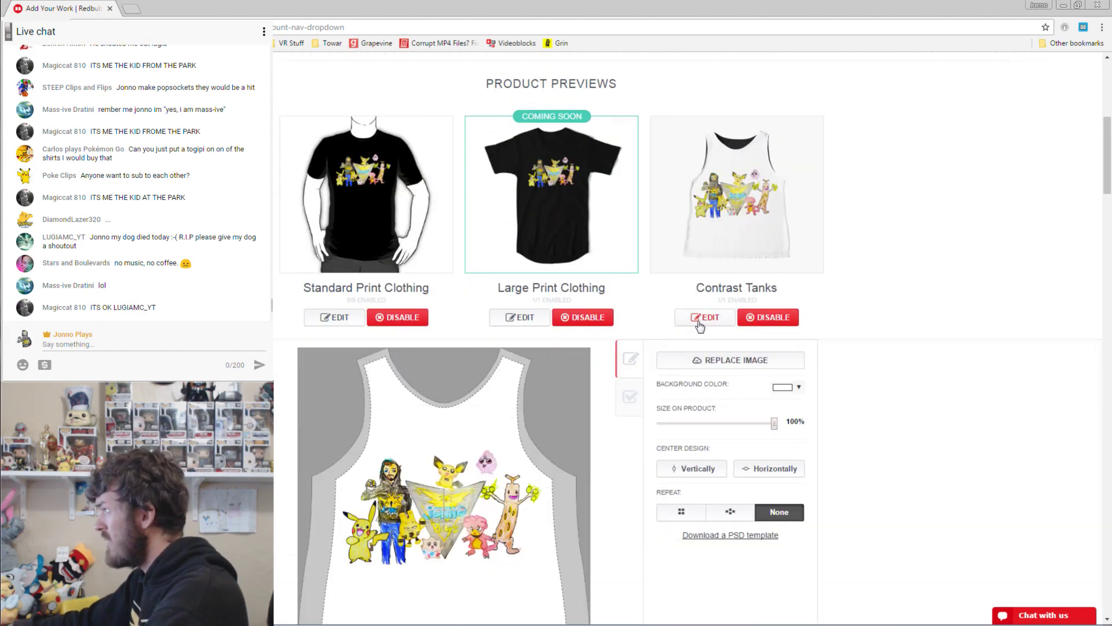
{"action": "scroll", "coordinate": [724, 348], "scroll_direction": "down", "scroll_amount": 2}
{"action": "left_click", "coordinate": [787, 324]}
{"action": "left_click", "coordinate": [794, 385]}
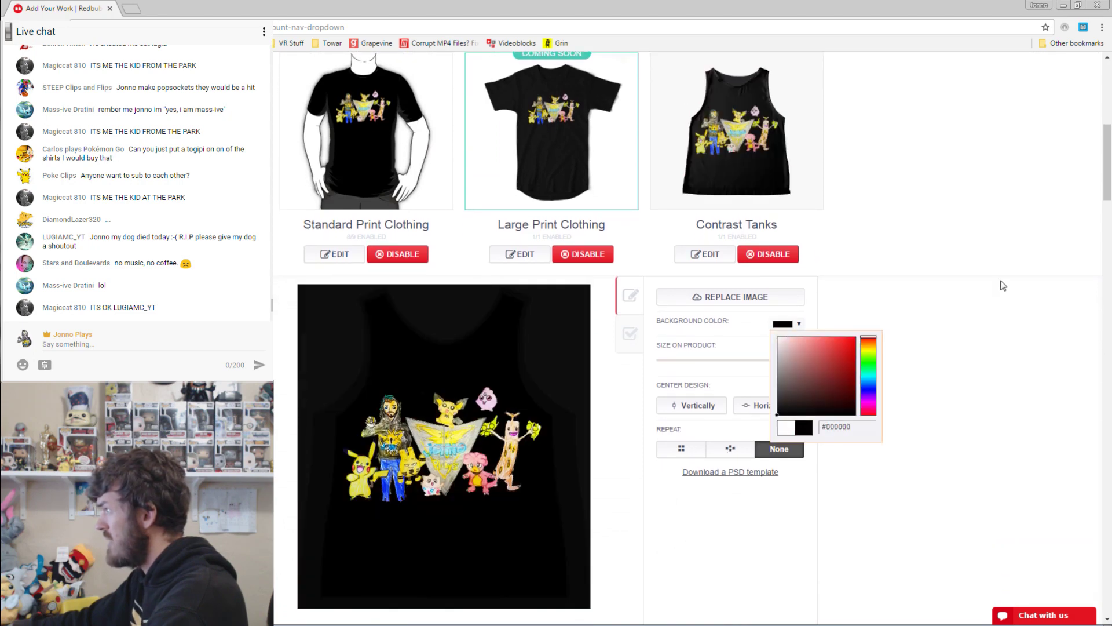
{"action": "left_click", "coordinate": [1001, 283]}
{"action": "scroll", "coordinate": [887, 301], "scroll_direction": "down", "scroll_amount": 2}
{"action": "left_click", "coordinate": [726, 575]}
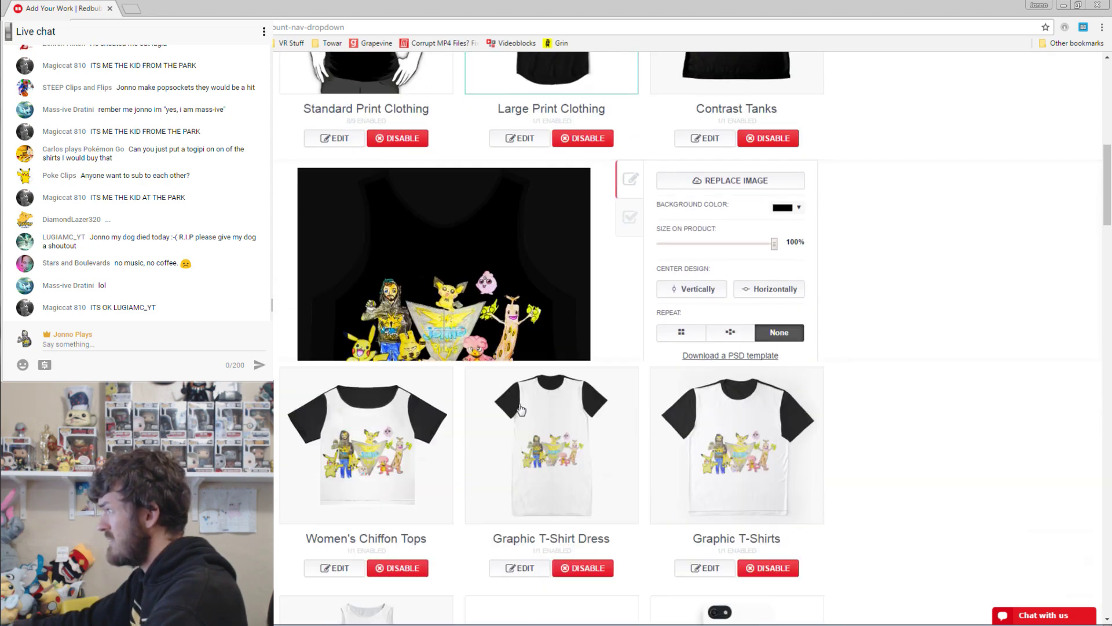
Give Women's Chiffon Tops a dark grey background and save it.
{"action": "left_click", "coordinate": [347, 368]}
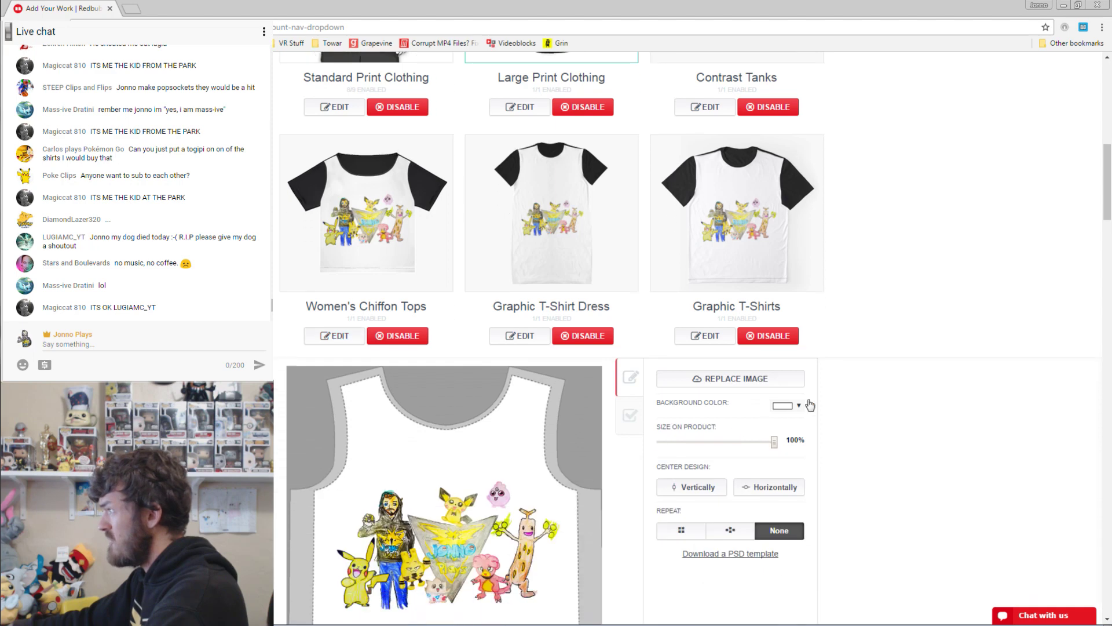
{"action": "scroll", "coordinate": [754, 370], "scroll_direction": "down", "scroll_amount": 2}
{"action": "left_click", "coordinate": [785, 326]}
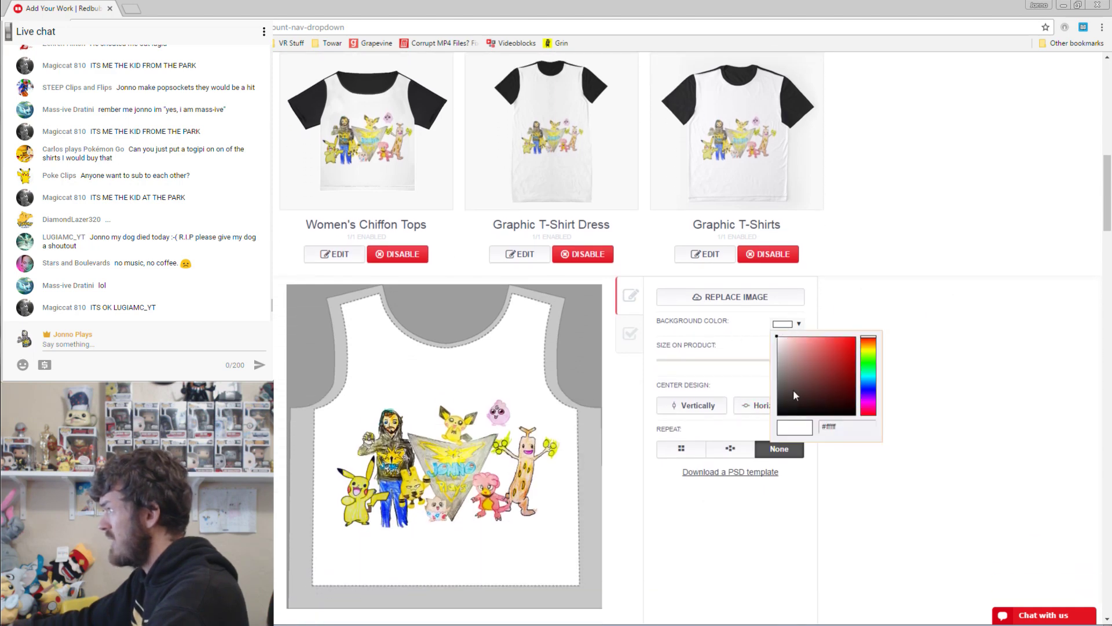
{"action": "left_click", "coordinate": [796, 396]}
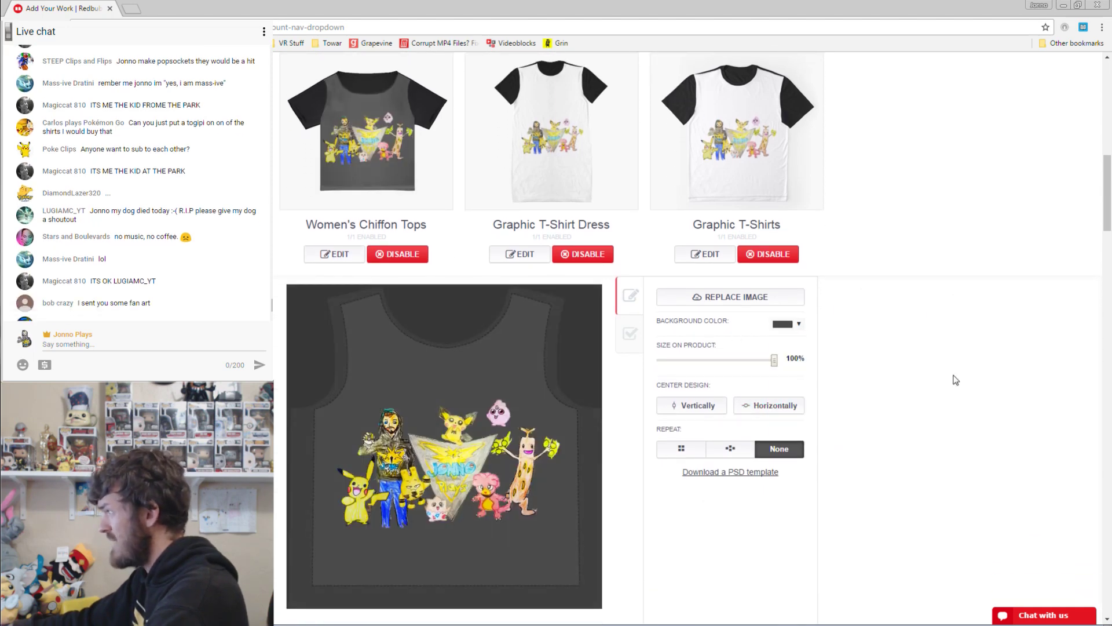
{"action": "scroll", "coordinate": [956, 380], "scroll_direction": "down", "scroll_amount": 3}
{"action": "left_click", "coordinate": [772, 519]}
{"action": "scroll", "coordinate": [591, 323], "scroll_direction": "up", "scroll_amount": 5}
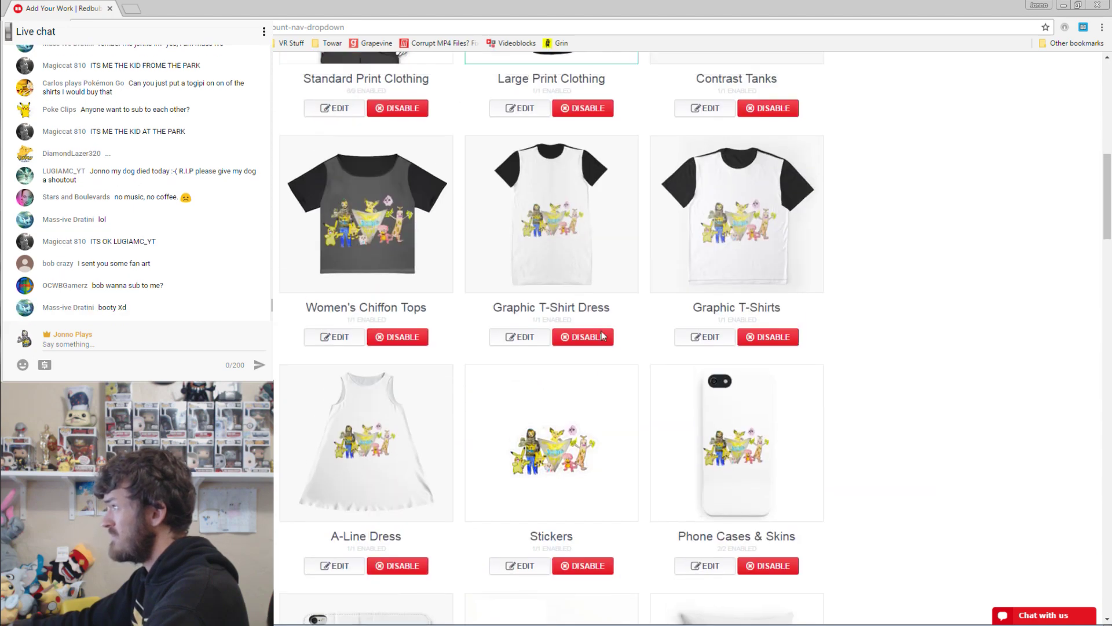
Set the Graphic T-Shirt Dress background to dark grey and save it.
{"action": "left_click", "coordinate": [518, 474]}
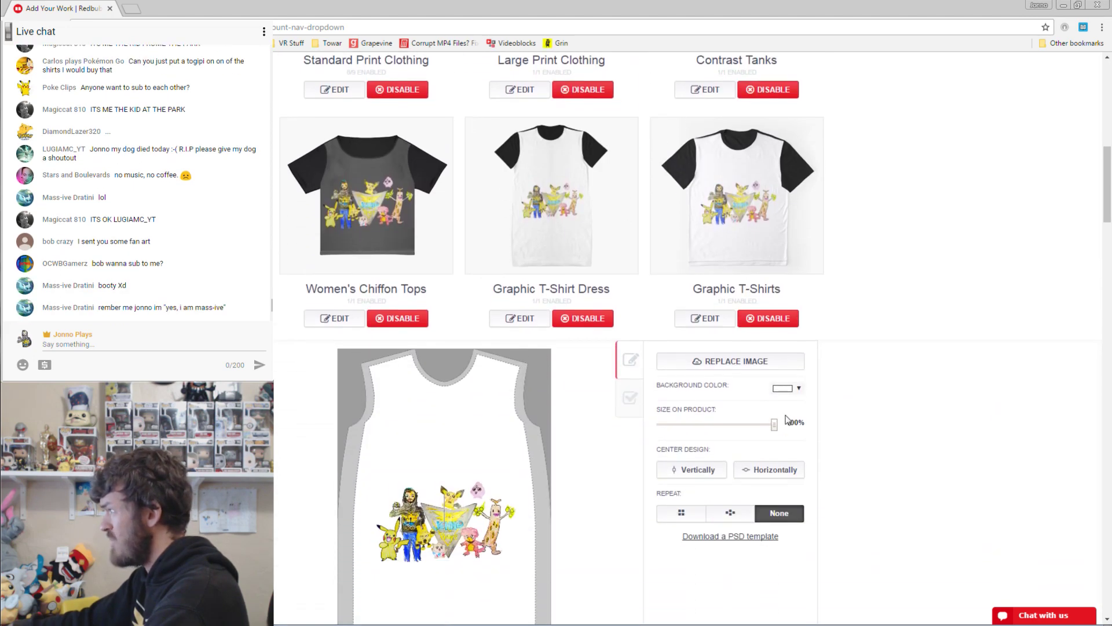
{"action": "left_click", "coordinate": [793, 323]}
{"action": "left_click", "coordinate": [782, 406]}
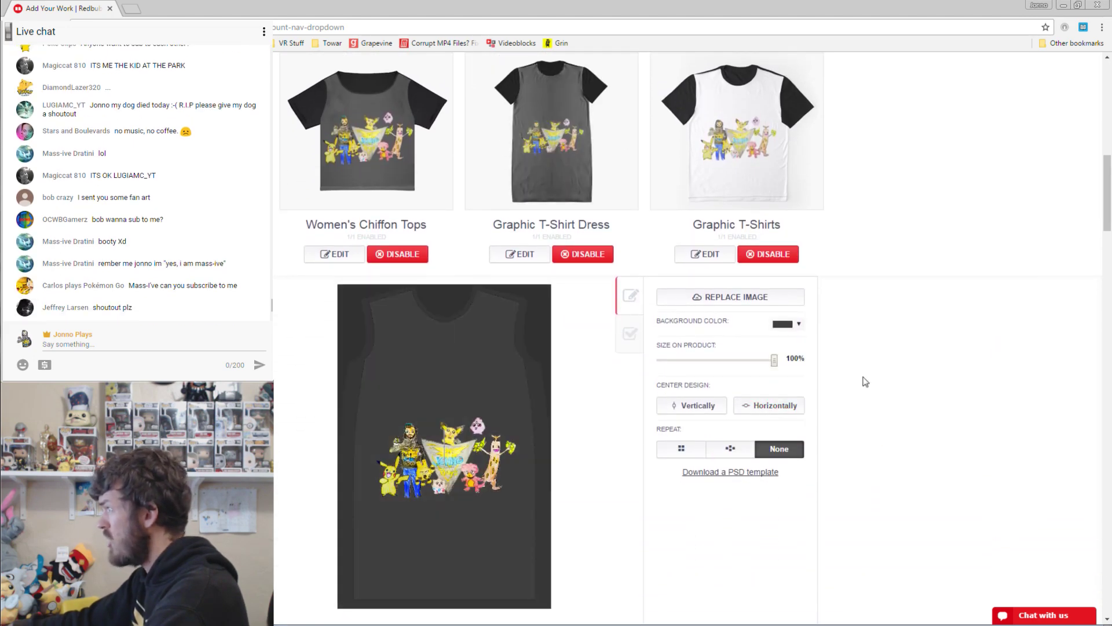
{"action": "scroll", "coordinate": [753, 452], "scroll_direction": "down", "scroll_amount": 3}
{"action": "left_click", "coordinate": [731, 456]}
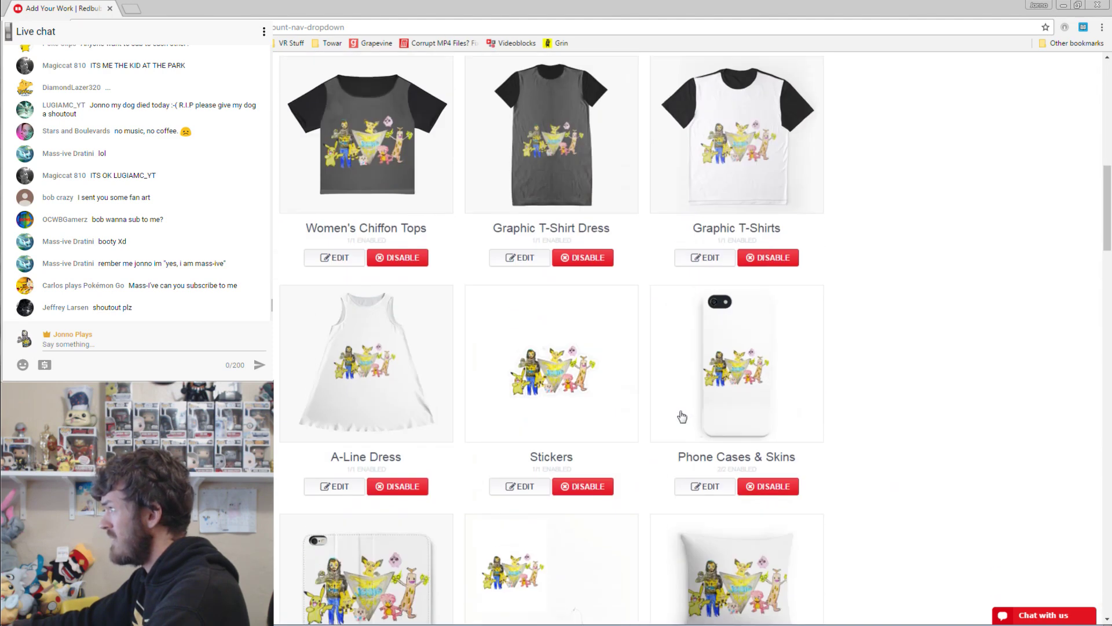
Set the Graphic T-Shirts background to dark grey and save it.
{"action": "left_click", "coordinate": [705, 257]}
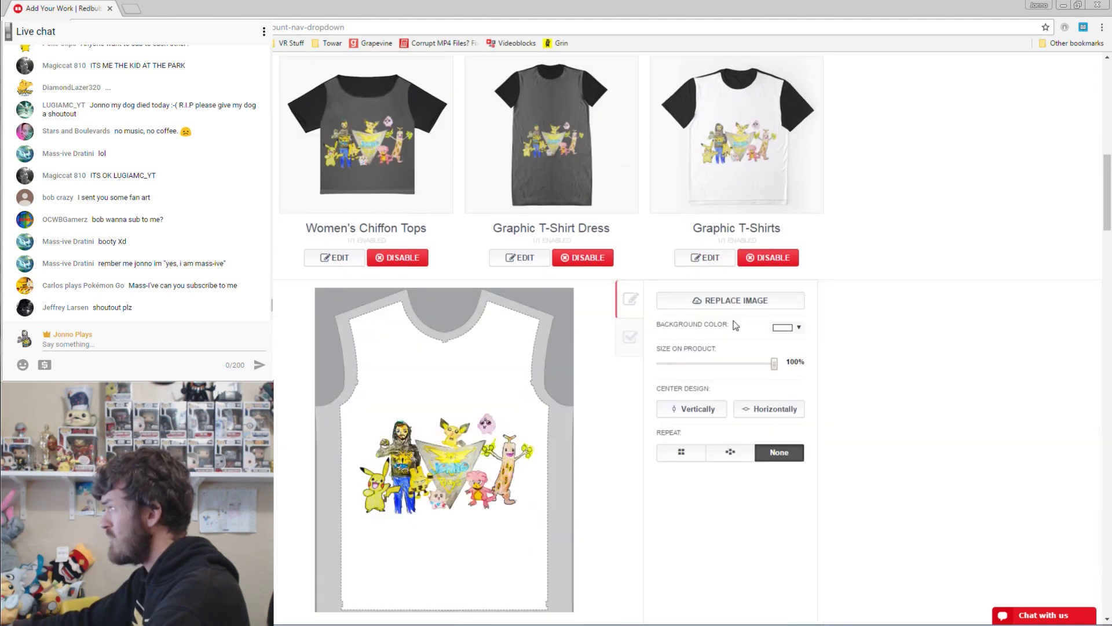
{"action": "left_click", "coordinate": [786, 323]}
{"action": "left_click", "coordinate": [780, 405]}
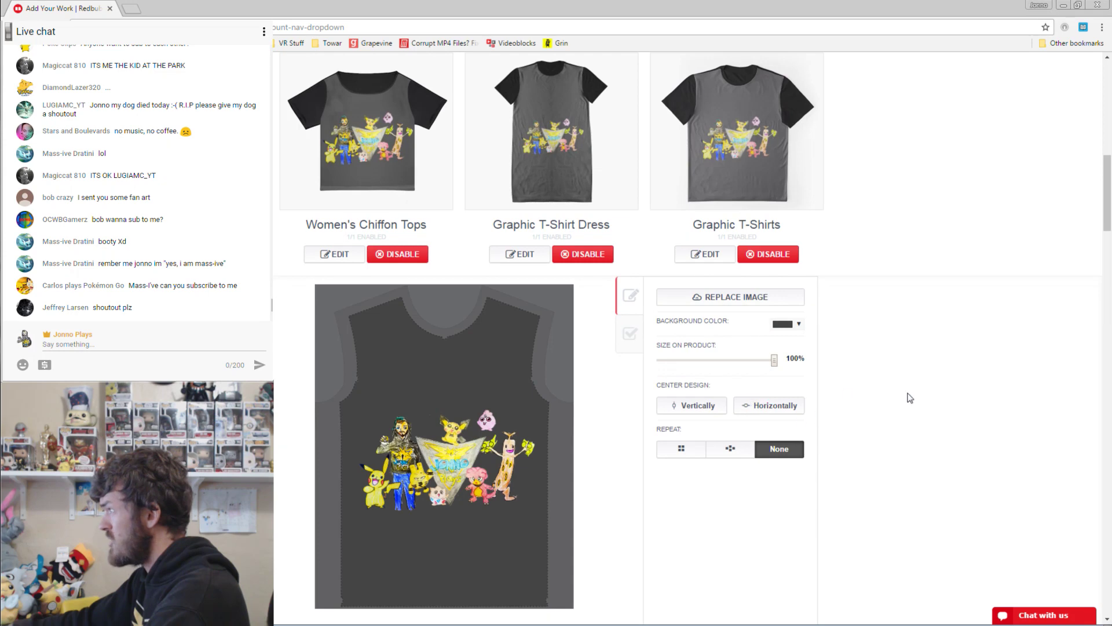
{"action": "scroll", "coordinate": [910, 398], "scroll_direction": "down", "scroll_amount": 3}
{"action": "left_click", "coordinate": [713, 515]}
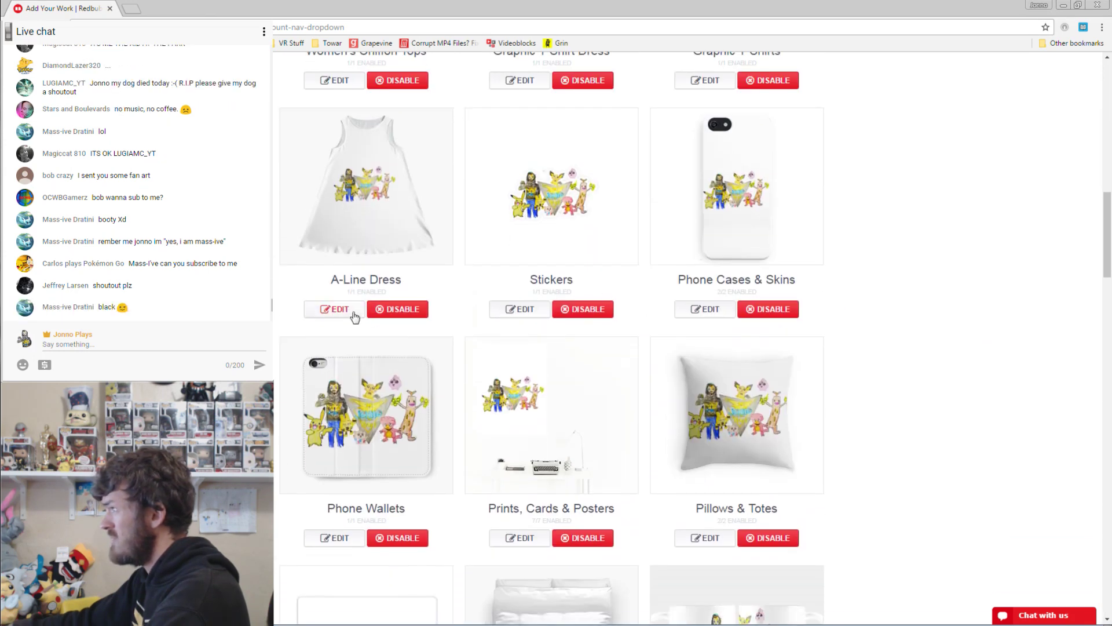
Give the A-Line Dress a black background and save it.
{"action": "left_click", "coordinate": [354, 312]}
{"action": "scroll", "coordinate": [774, 365], "scroll_direction": "down", "scroll_amount": 1}
{"action": "left_click", "coordinate": [786, 323]}
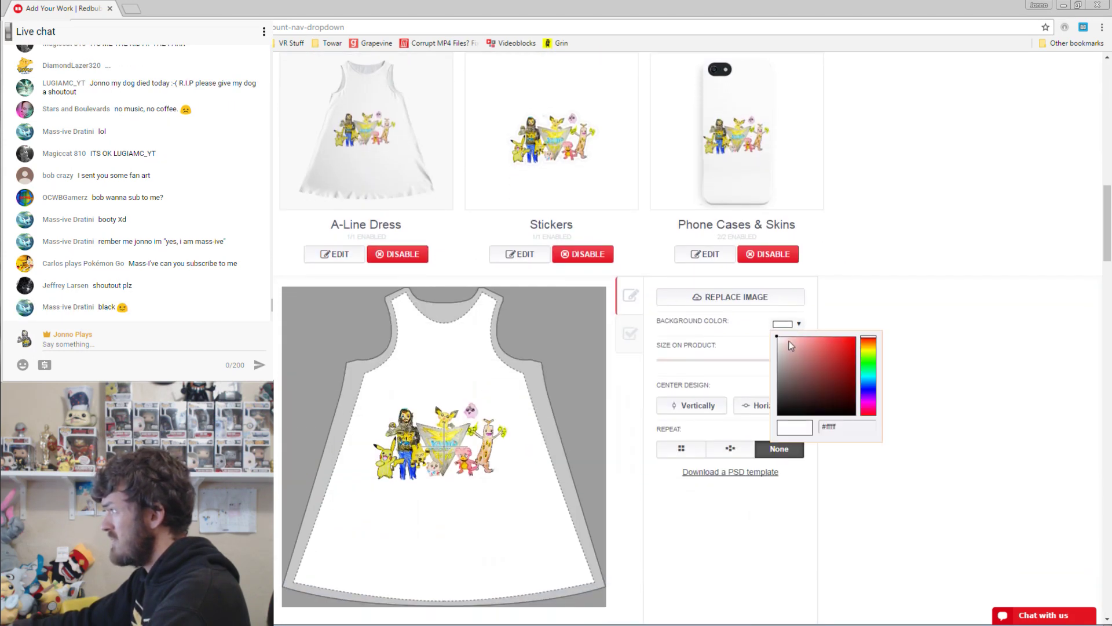
{"action": "left_click", "coordinate": [779, 413]}
{"action": "scroll", "coordinate": [734, 464], "scroll_direction": "down", "scroll_amount": 3}
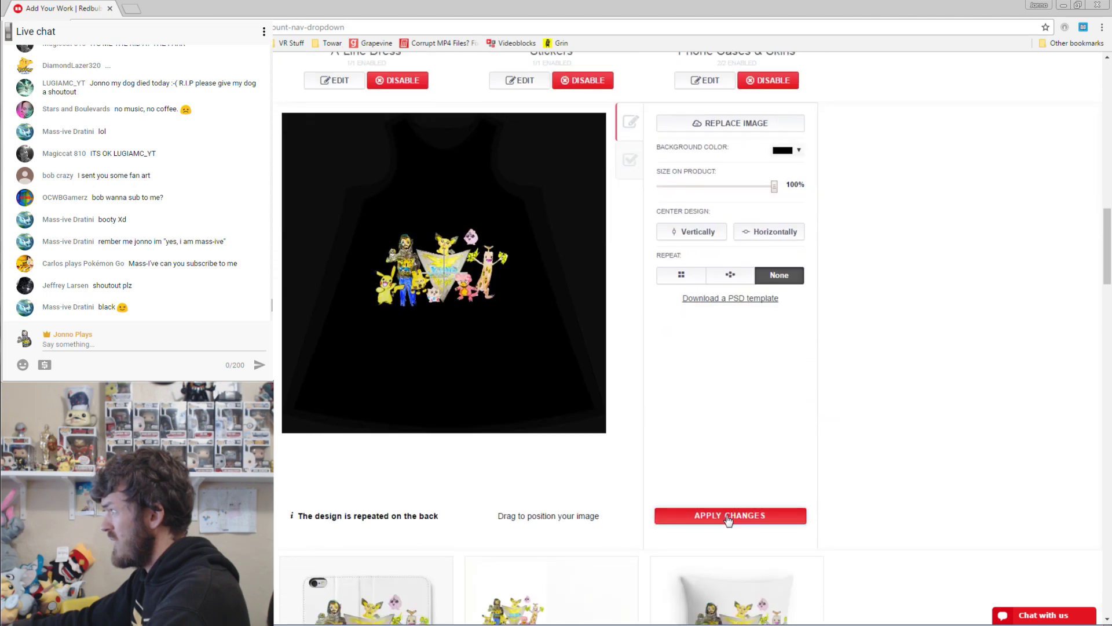
{"action": "left_click", "coordinate": [734, 514]}
{"action": "scroll", "coordinate": [510, 302], "scroll_direction": "up", "scroll_amount": 3}
Set the Phone Cases & Skins background to black, after trying dark grey, and save.
{"action": "left_click", "coordinate": [520, 253]}
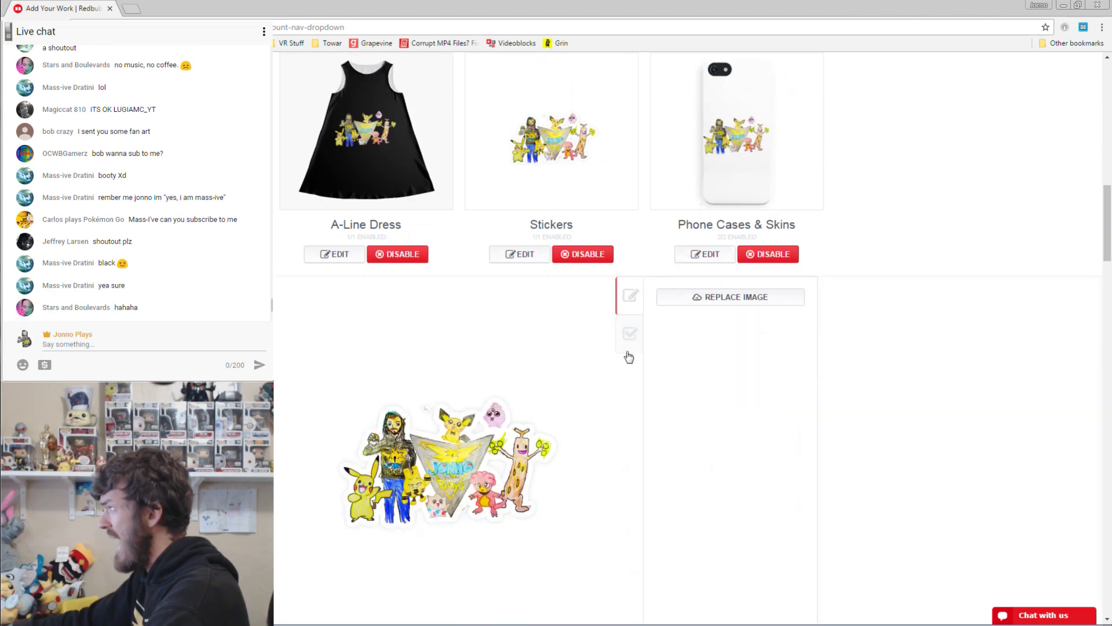
{"action": "left_click", "coordinate": [727, 255]}
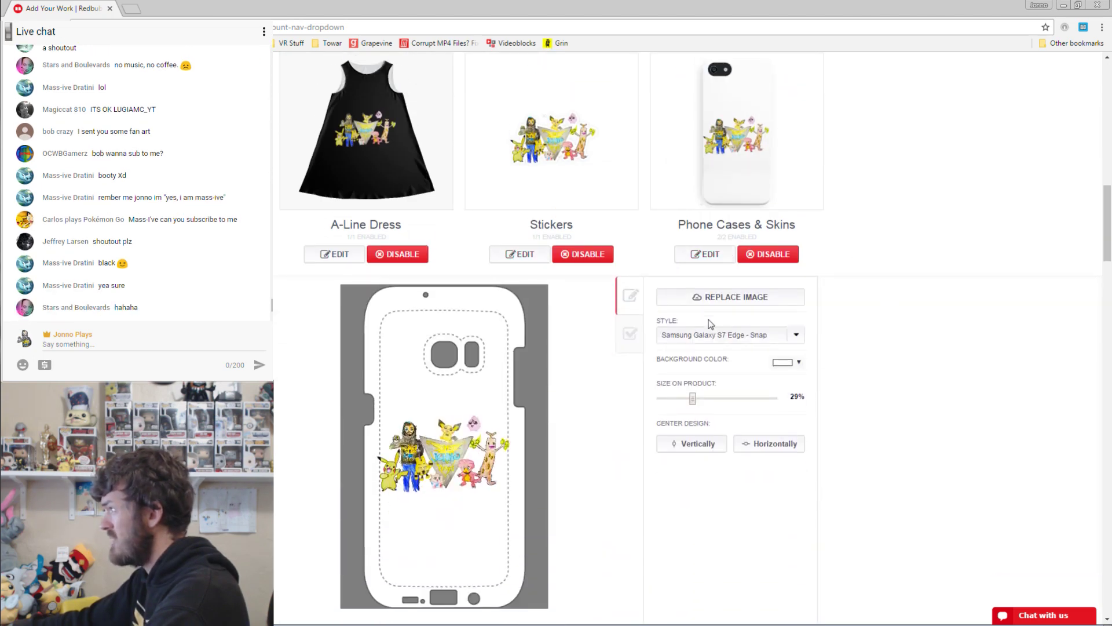
{"action": "left_click", "coordinate": [788, 361]}
{"action": "left_click", "coordinate": [779, 430]}
{"action": "left_click", "coordinate": [744, 488]}
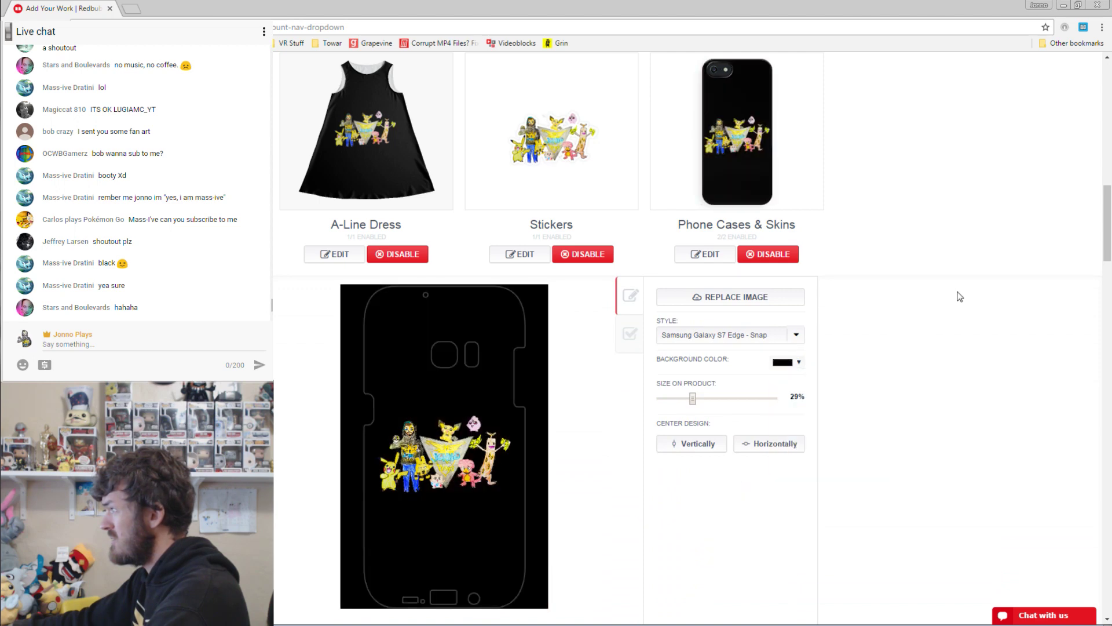
{"action": "scroll", "coordinate": [957, 296], "scroll_direction": "down", "scroll_amount": 3}
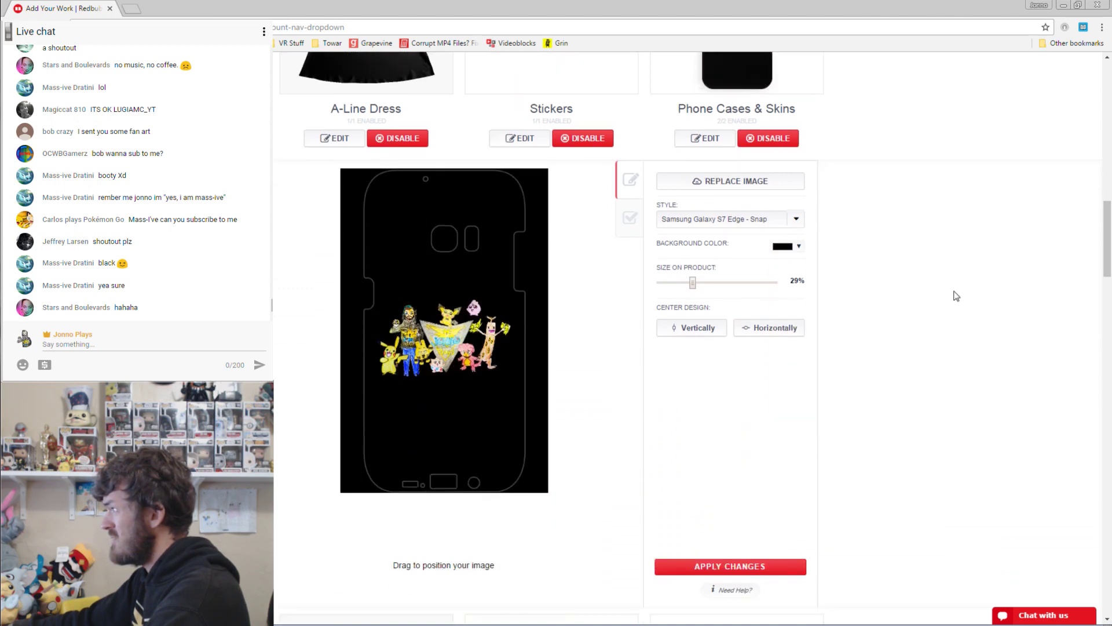
{"action": "left_click", "coordinate": [707, 560]}
{"action": "scroll", "coordinate": [431, 313], "scroll_direction": "down", "scroll_amount": 5}
{"action": "scroll", "coordinate": [431, 313], "scroll_direction": "up", "scroll_amount": 2}
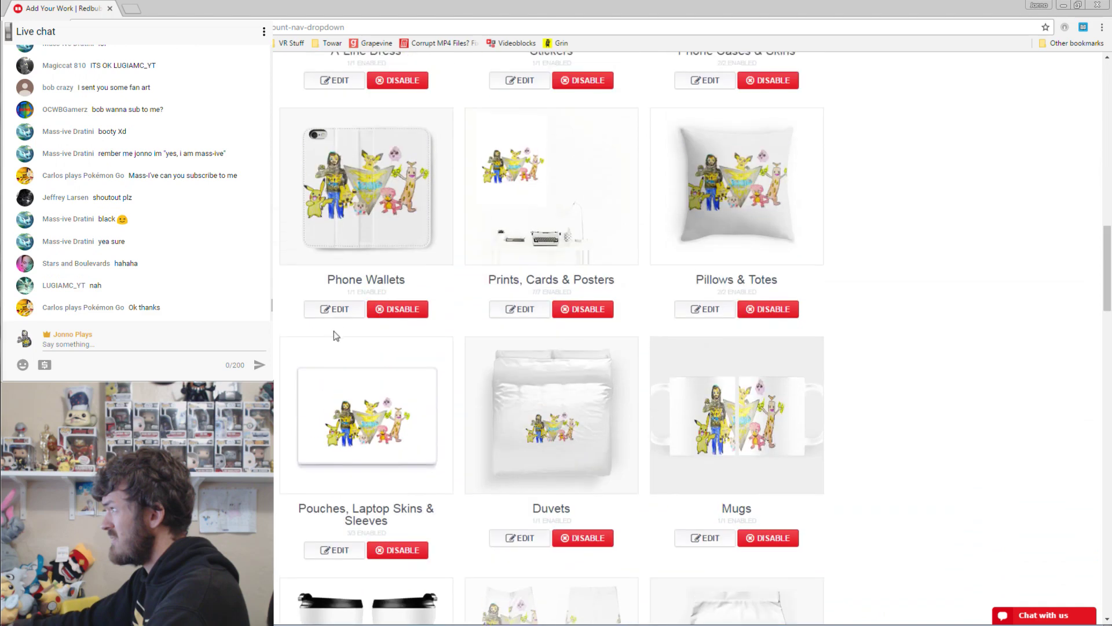
Give Prints, Cards & Posters a black background and save it.
{"action": "left_click", "coordinate": [334, 285]}
{"action": "scroll", "coordinate": [689, 299], "scroll_direction": "down", "scroll_amount": 1}
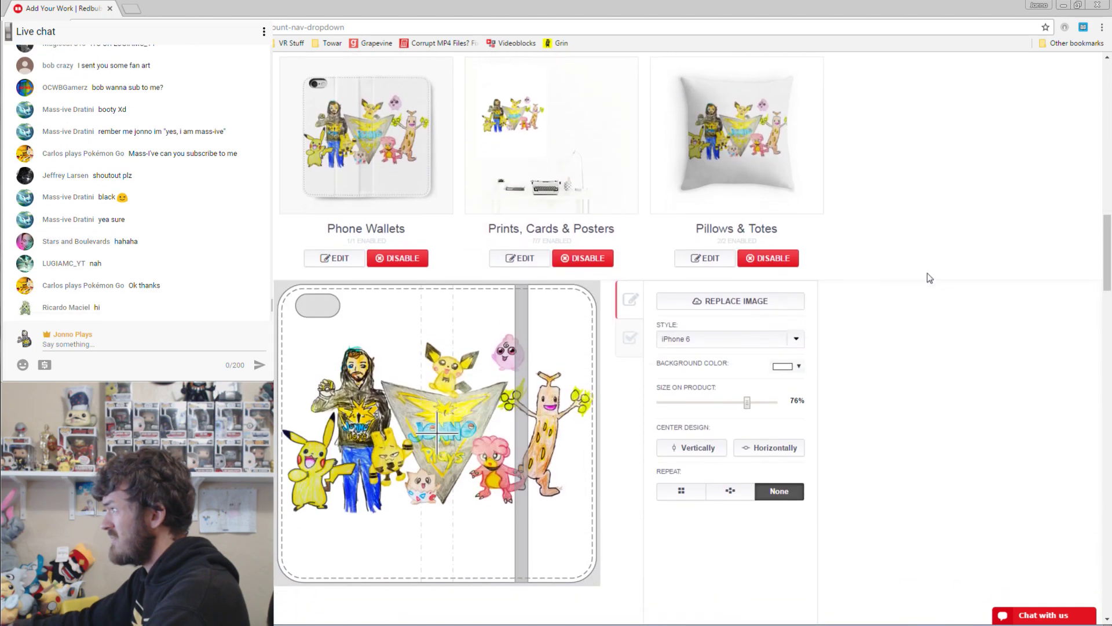
{"action": "left_click", "coordinate": [532, 255]}
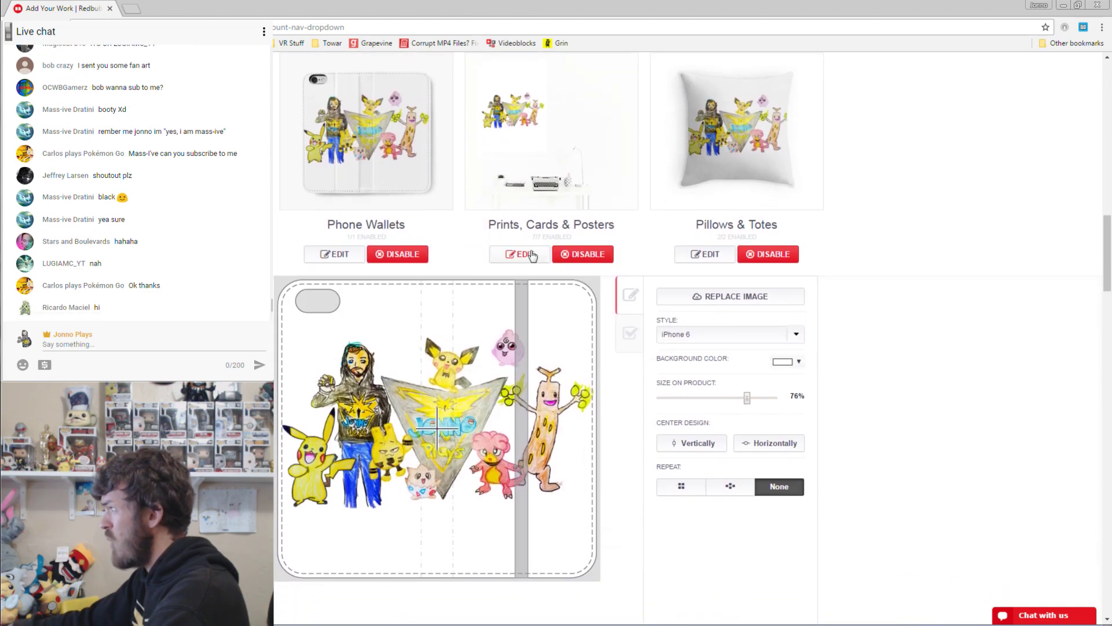
{"action": "left_click", "coordinate": [785, 323]}
{"action": "left_click", "coordinate": [784, 437]}
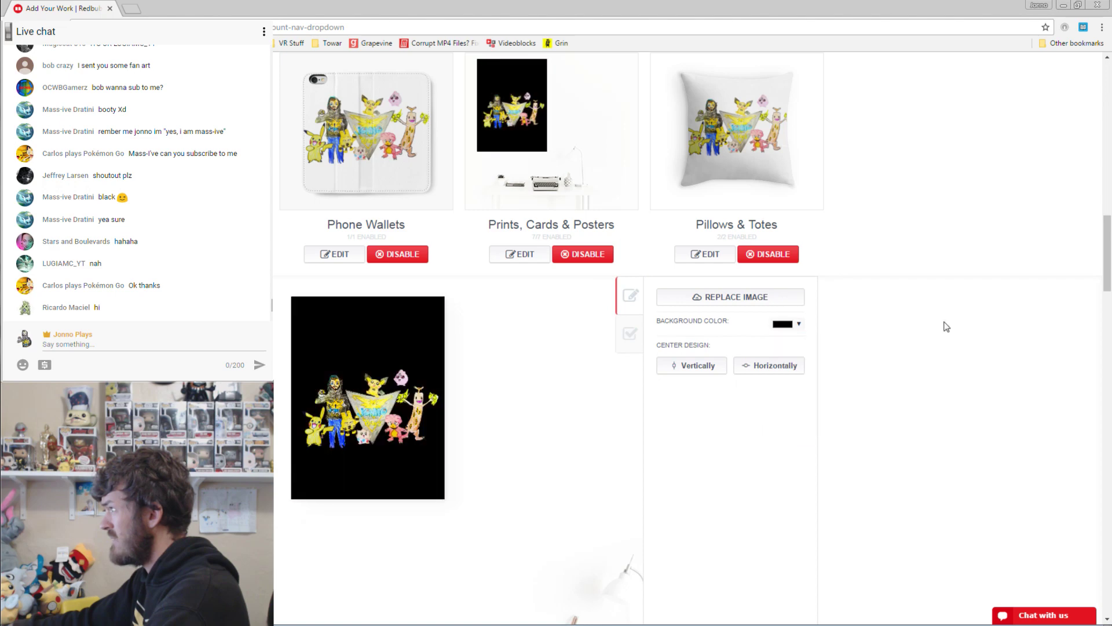
{"action": "scroll", "coordinate": [811, 406], "scroll_direction": "down", "scroll_amount": 3}
{"action": "left_click", "coordinate": [745, 566]}
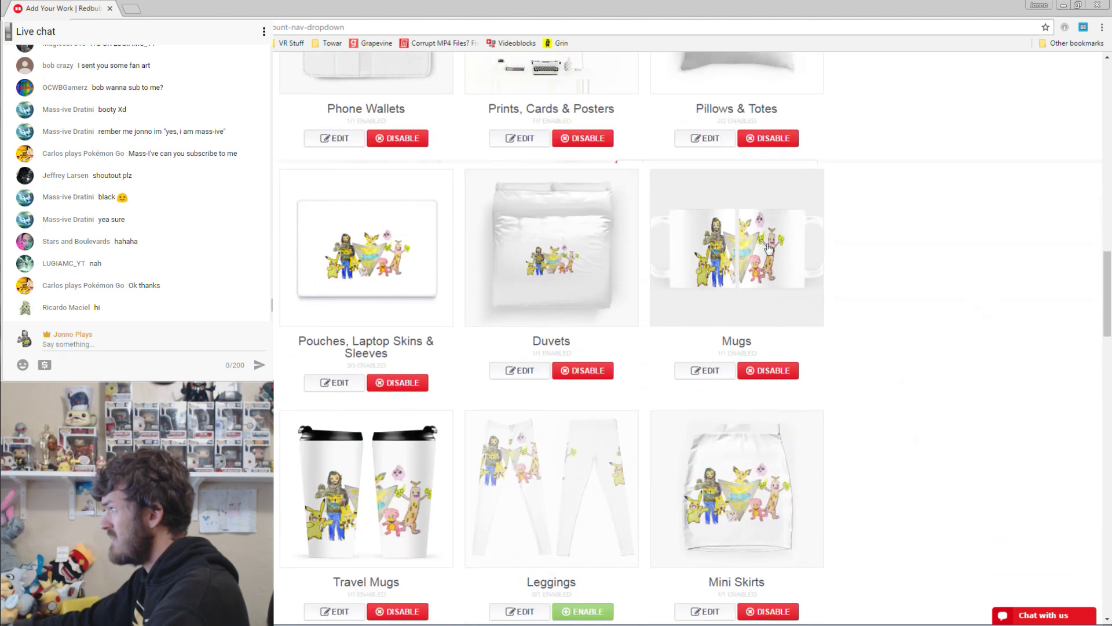
Reopen the Pillows & Totes design settings and save them.
{"action": "scroll", "coordinate": [720, 292], "scroll_direction": "up", "scroll_amount": 4}
{"action": "left_click", "coordinate": [715, 312]}
{"action": "scroll", "coordinate": [753, 324], "scroll_direction": "down", "scroll_amount": 2}
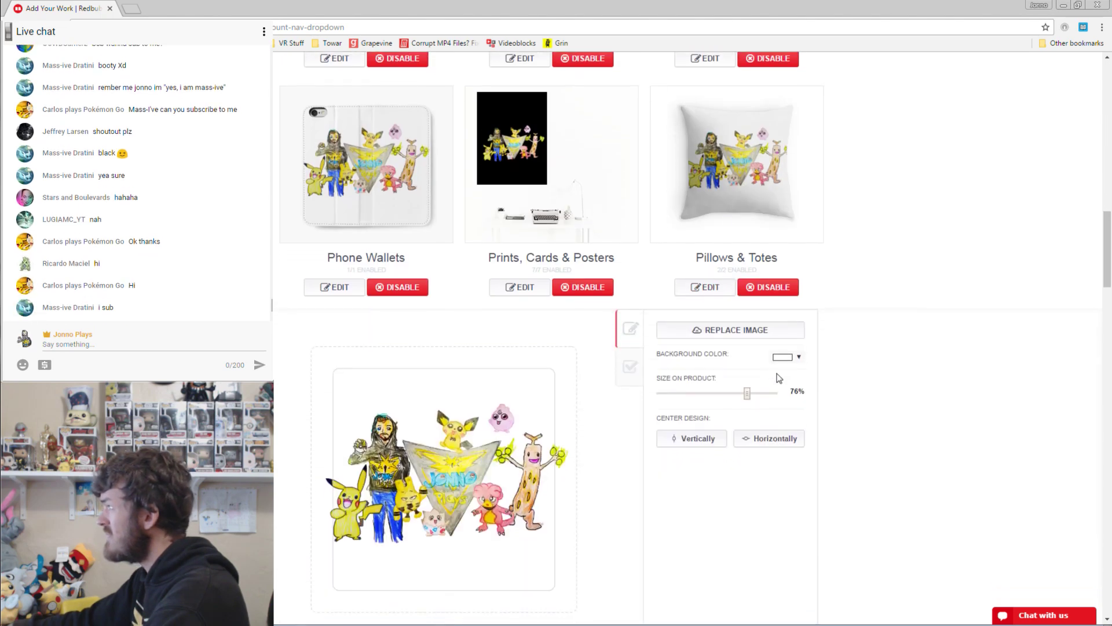
{"action": "scroll", "coordinate": [822, 494], "scroll_direction": "down", "scroll_amount": 5}
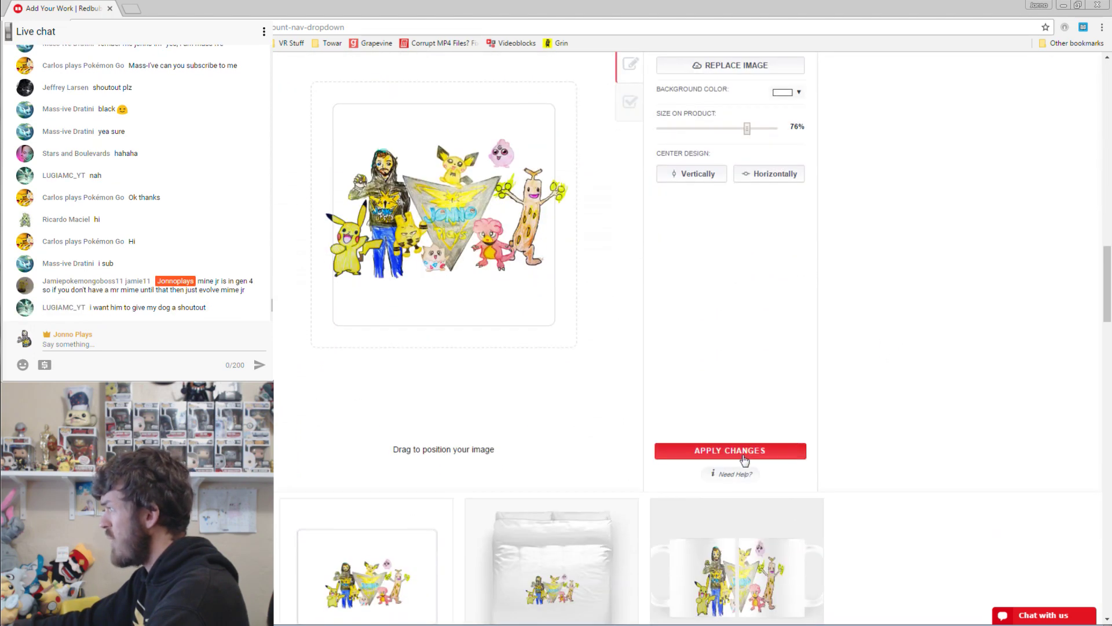
{"action": "left_click", "coordinate": [742, 462]}
{"action": "scroll", "coordinate": [347, 313], "scroll_direction": "up", "scroll_amount": 3}
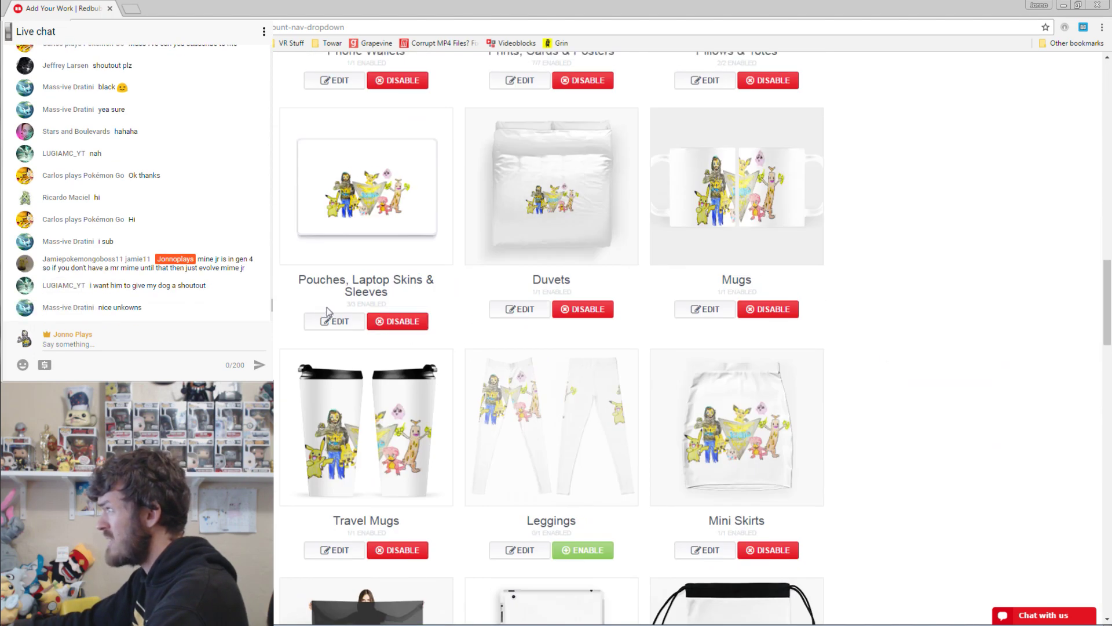
Set black backgrounds for Pouches, Duvets and Mugs.
{"action": "left_click", "coordinate": [335, 321]}
{"action": "scroll", "coordinate": [547, 380], "scroll_direction": "down", "scroll_amount": 1}
{"action": "left_click", "coordinate": [785, 336]}
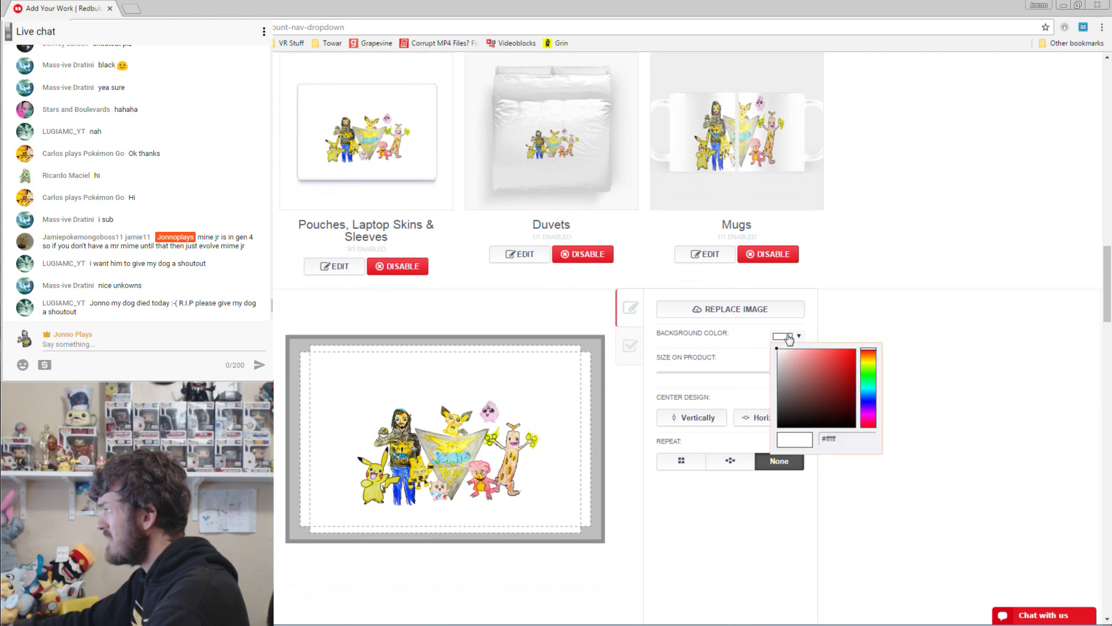
{"action": "left_click", "coordinate": [813, 439]}
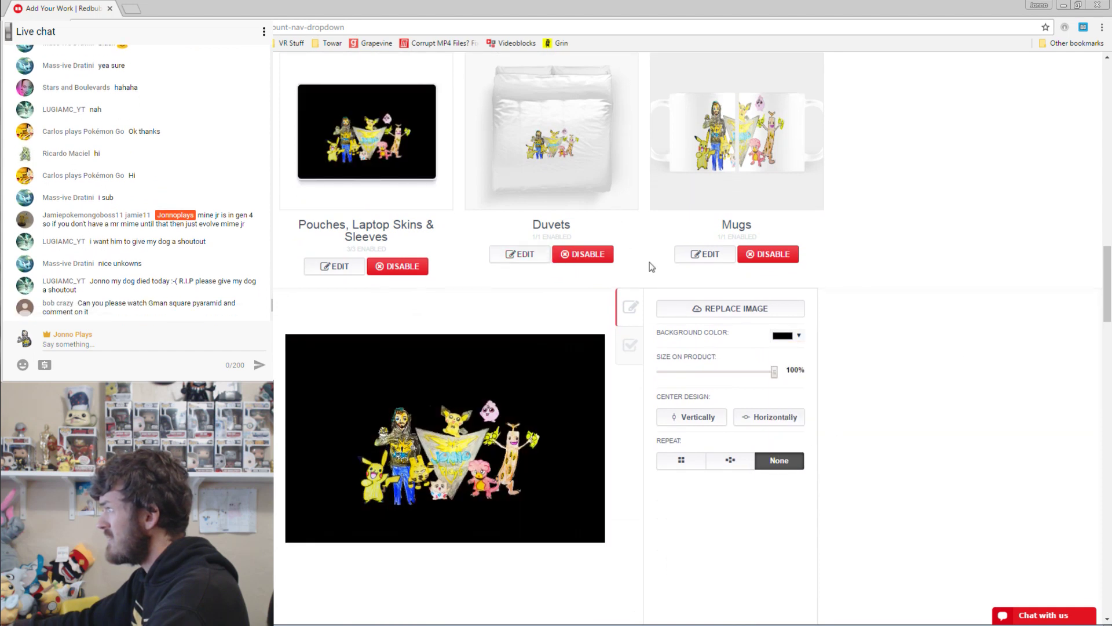
{"action": "left_click", "coordinate": [785, 336]}
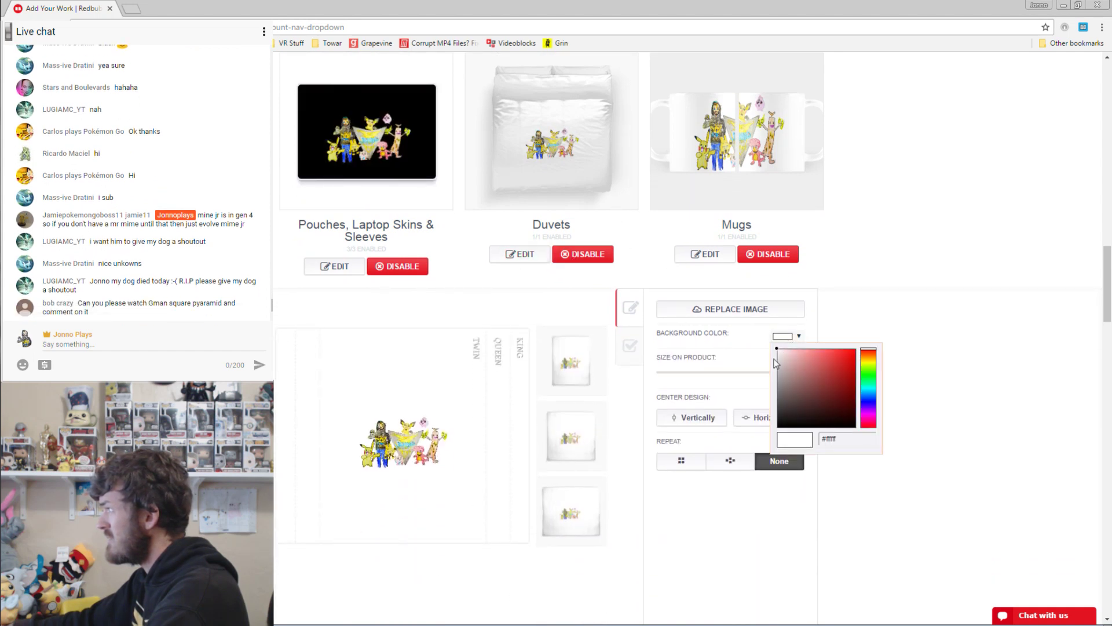
{"action": "left_click", "coordinate": [813, 439]}
{"action": "left_click", "coordinate": [706, 261]}
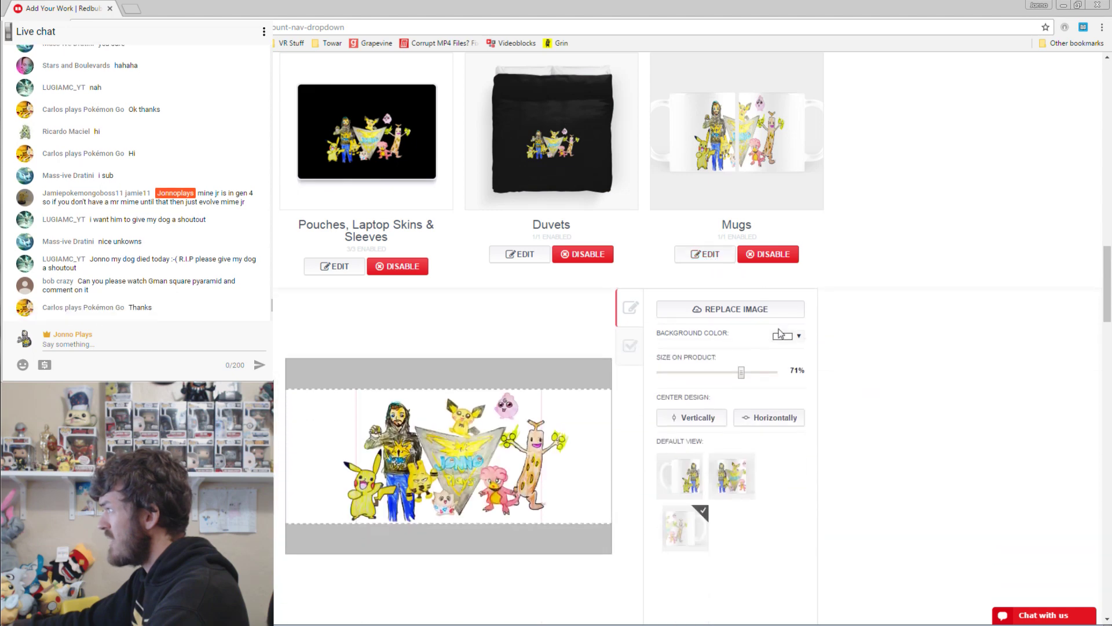
{"action": "left_click", "coordinate": [785, 336]}
{"action": "left_click", "coordinate": [813, 438]}
{"action": "scroll", "coordinate": [849, 191], "scroll_direction": "down", "scroll_amount": 8}
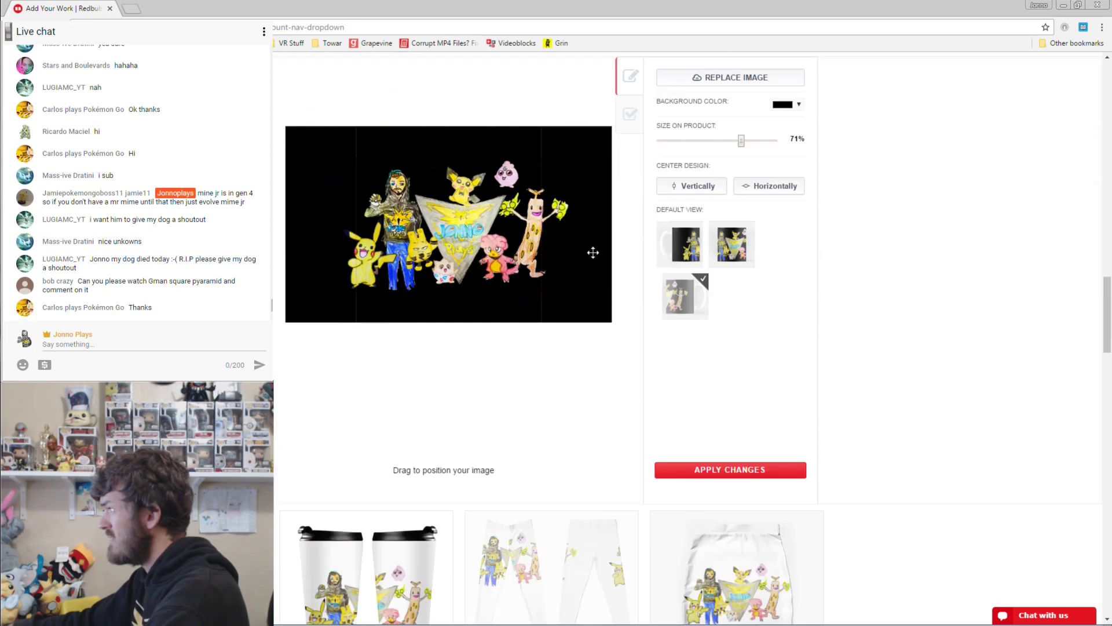
Give Travel Mugs a black background and save it.
{"action": "left_click", "coordinate": [357, 484]}
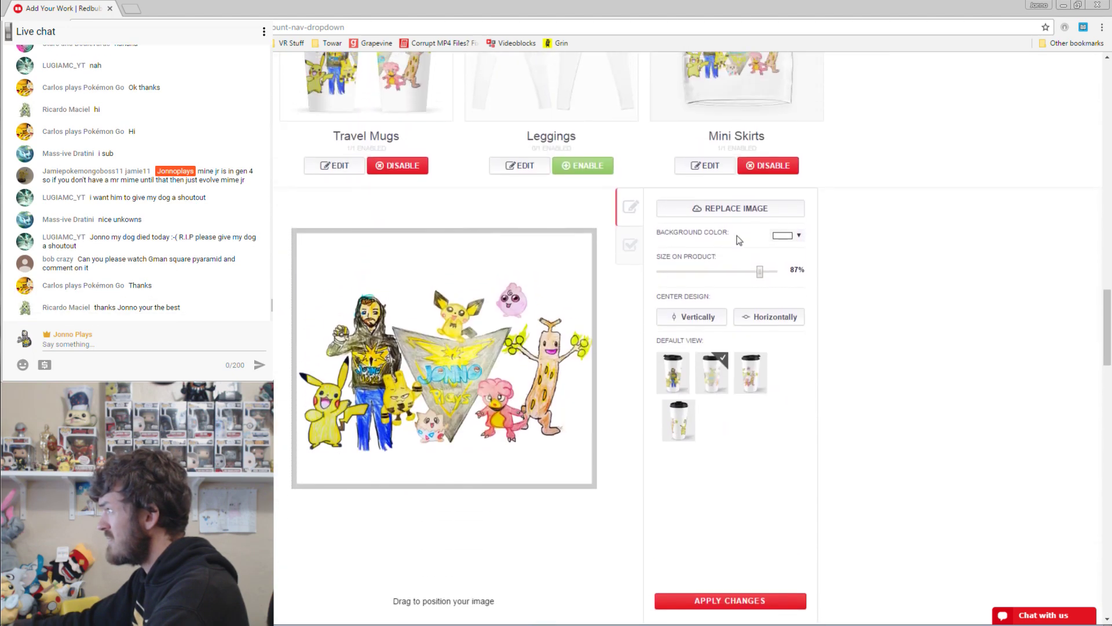
{"action": "left_click", "coordinate": [783, 324]}
{"action": "left_click", "coordinate": [788, 414]}
{"action": "scroll", "coordinate": [899, 231], "scroll_direction": "down", "scroll_amount": 4}
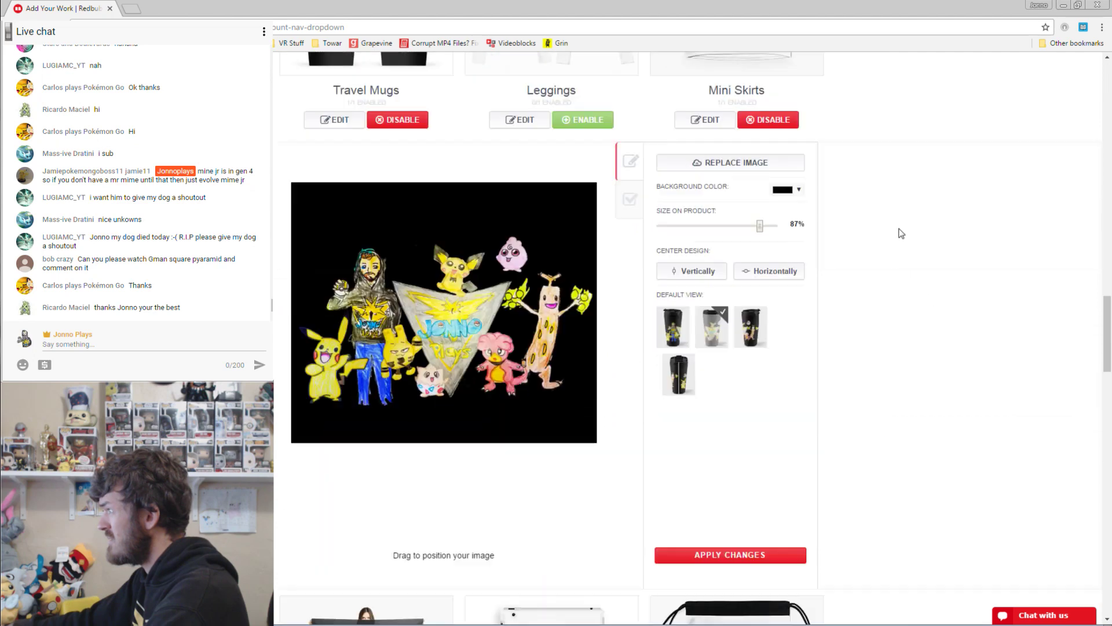
{"action": "left_click", "coordinate": [733, 457]}
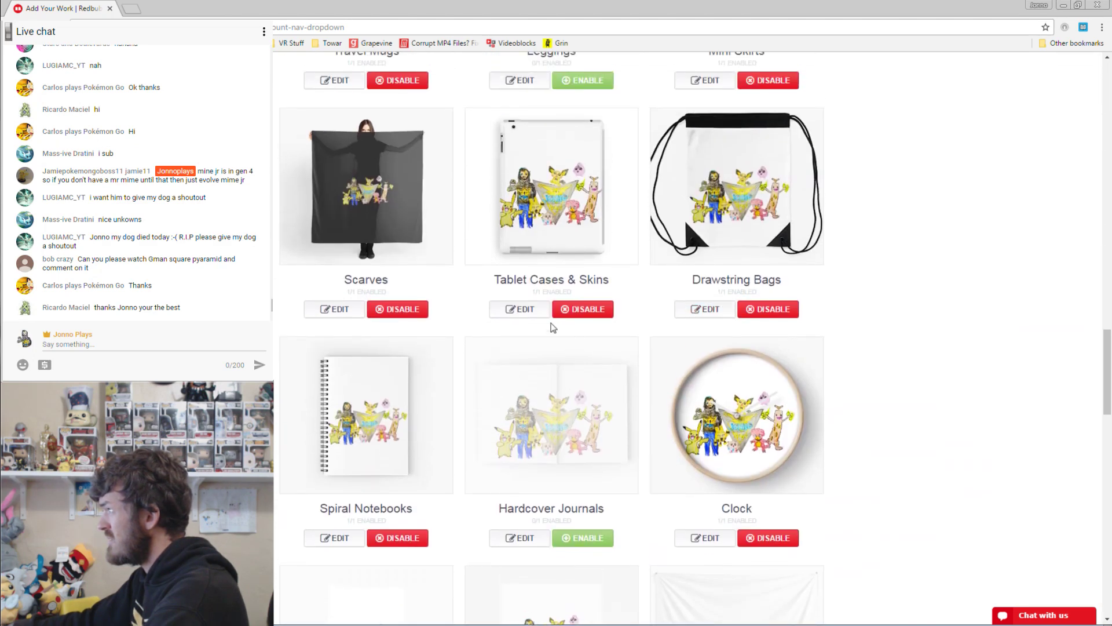
{"action": "scroll", "coordinate": [570, 309], "scroll_direction": "up", "scroll_amount": 2}
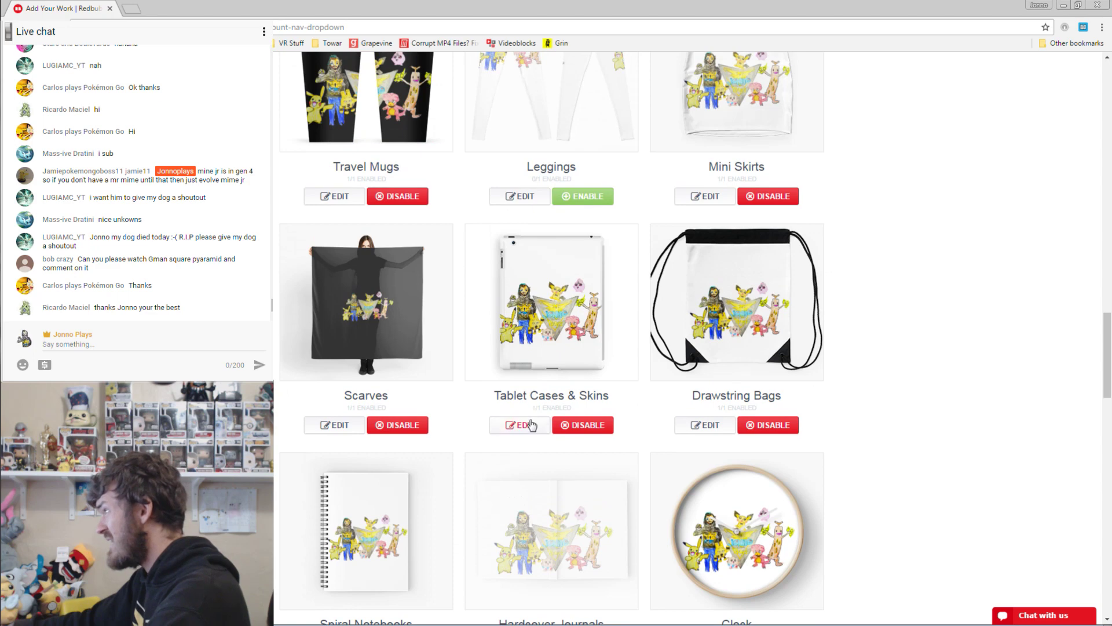
Give Tablet Cases a black background and save it.
{"action": "left_click", "coordinate": [532, 426]}
{"action": "scroll", "coordinate": [754, 406], "scroll_direction": "down", "scroll_amount": 3}
{"action": "left_click", "coordinate": [788, 362]}
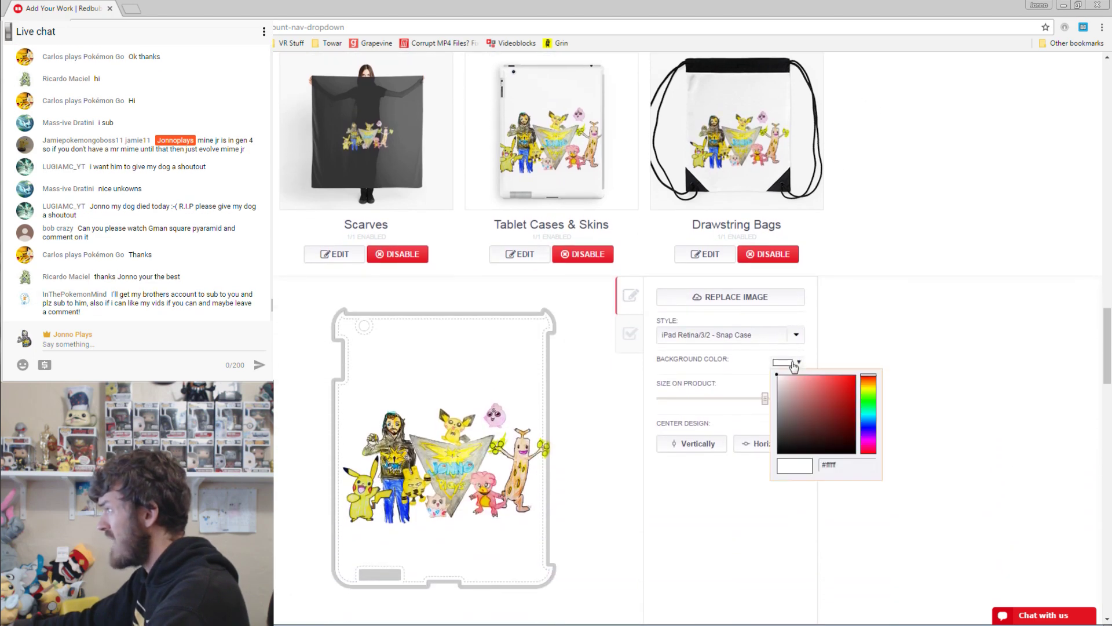
{"action": "left_click", "coordinate": [782, 447]}
{"action": "scroll", "coordinate": [840, 370], "scroll_direction": "down", "scroll_amount": 3}
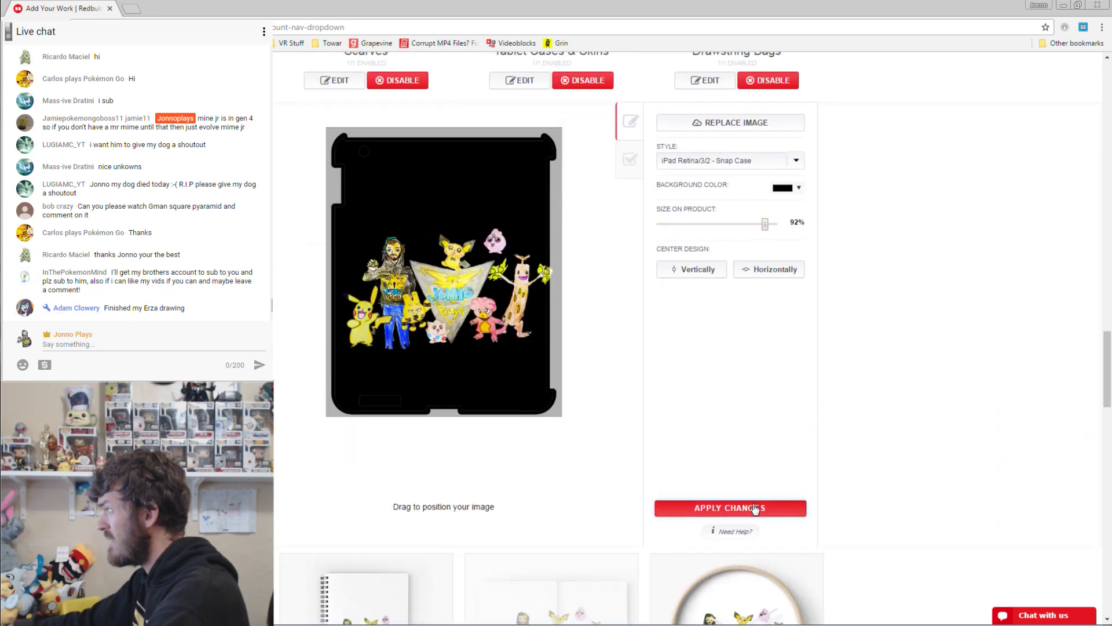
{"action": "left_click", "coordinate": [754, 508]}
{"action": "scroll", "coordinate": [720, 276], "scroll_direction": "up", "scroll_amount": 4}
Give Drawstring Bags a dark grey background and save it.
{"action": "left_click", "coordinate": [709, 313]}
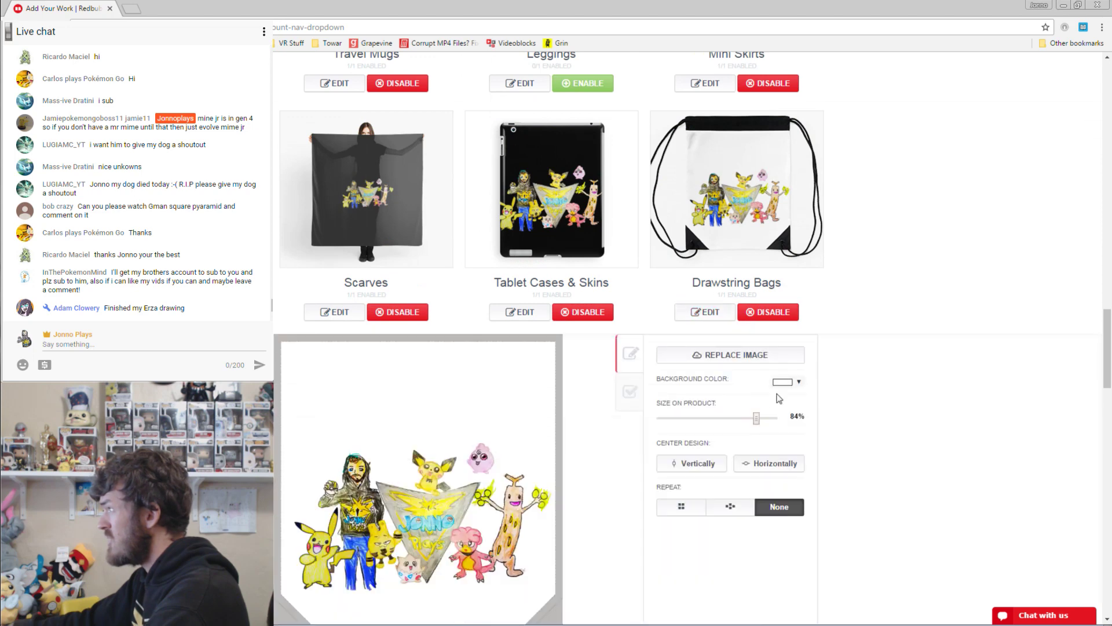
{"action": "scroll", "coordinate": [753, 371], "scroll_direction": "down", "scroll_amount": 2}
{"action": "left_click", "coordinate": [787, 324]}
{"action": "left_click", "coordinate": [797, 381]}
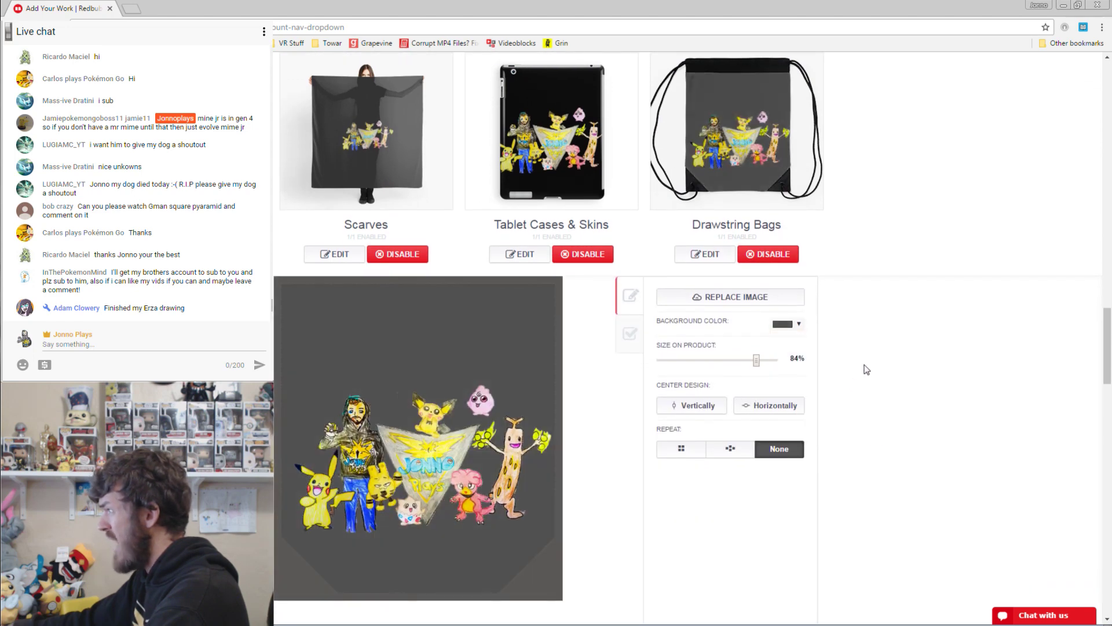
{"action": "scroll", "coordinate": [881, 355], "scroll_direction": "down", "scroll_amount": 3}
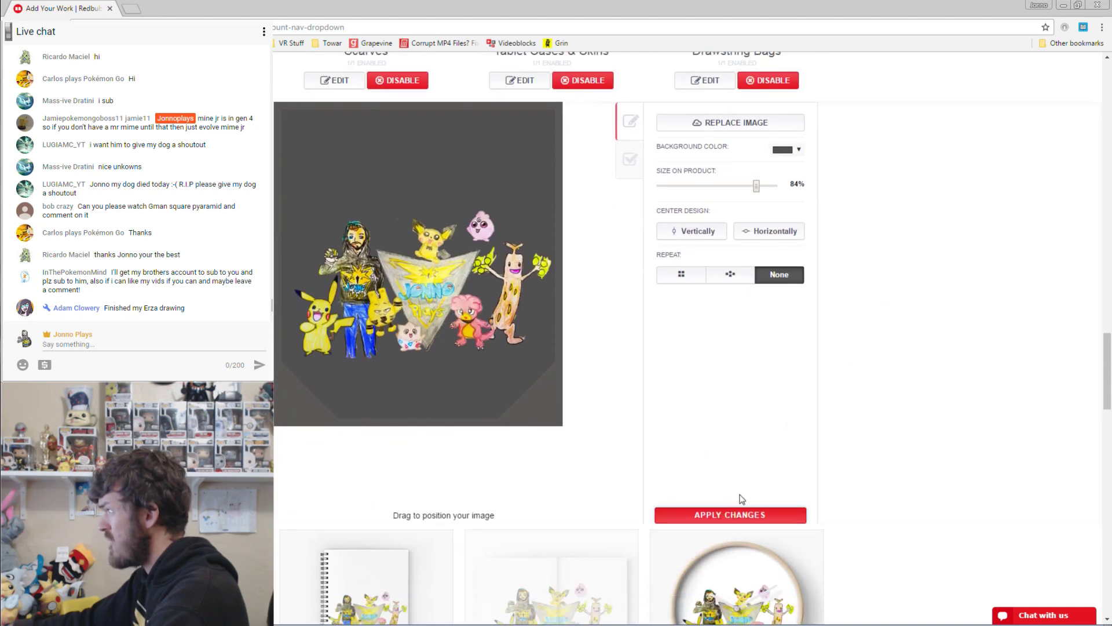
{"action": "left_click", "coordinate": [733, 513]}
{"action": "scroll", "coordinate": [394, 324], "scroll_direction": "down", "scroll_amount": 1}
Give Spiral Notebooks a black background, then enable Hardcover Journals with a black background and the design nudged up.
{"action": "left_click", "coordinate": [333, 253]}
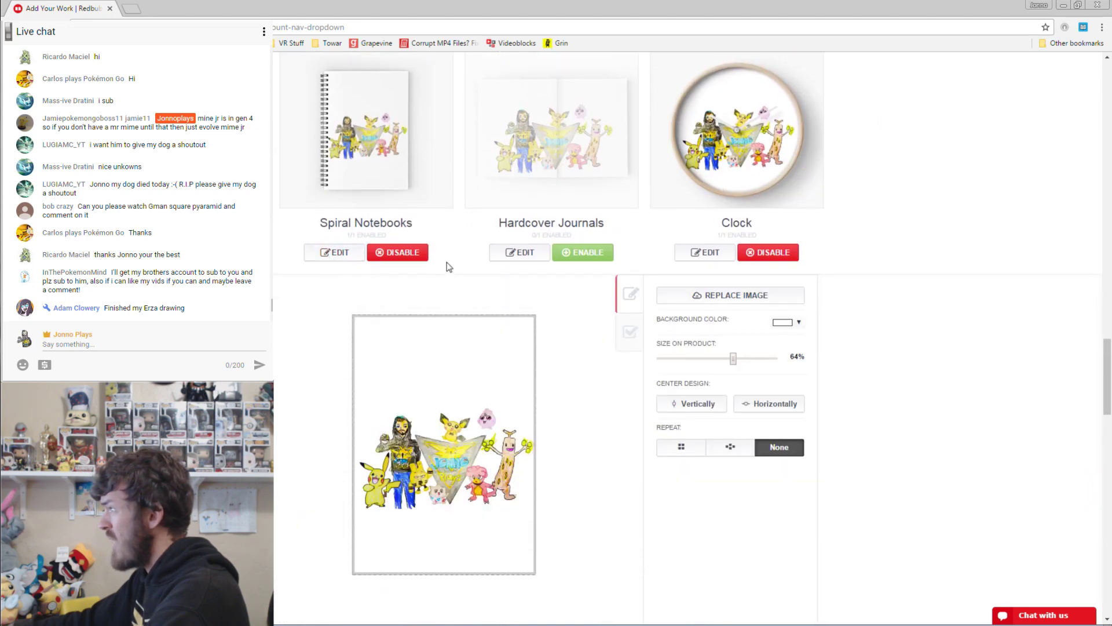
{"action": "left_click", "coordinate": [791, 329]}
{"action": "left_click", "coordinate": [774, 327]}
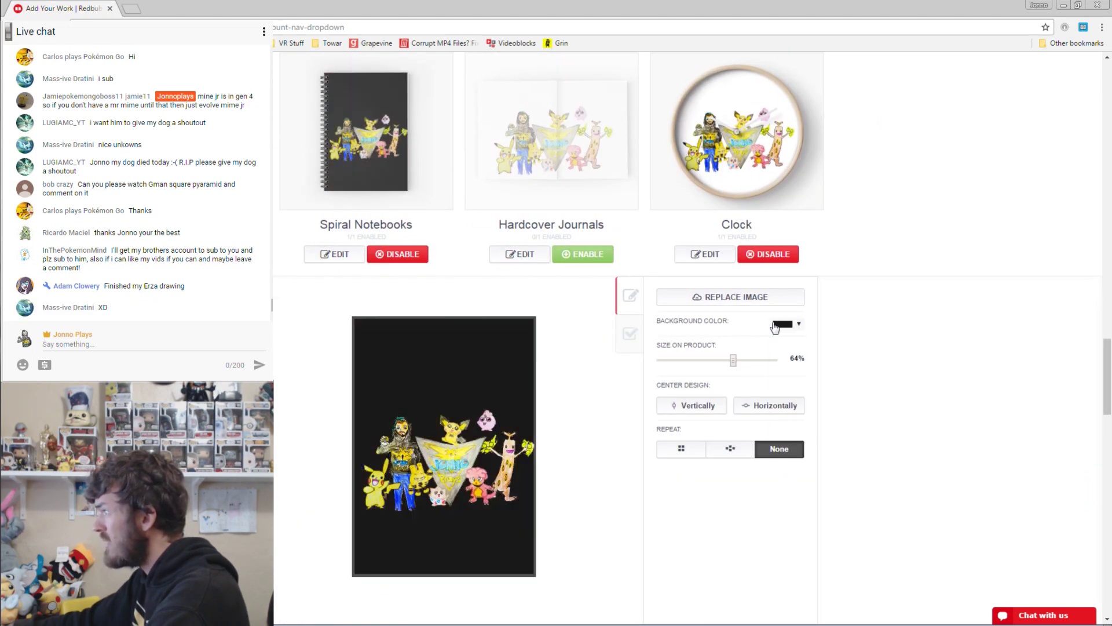
{"action": "left_click", "coordinate": [527, 255]}
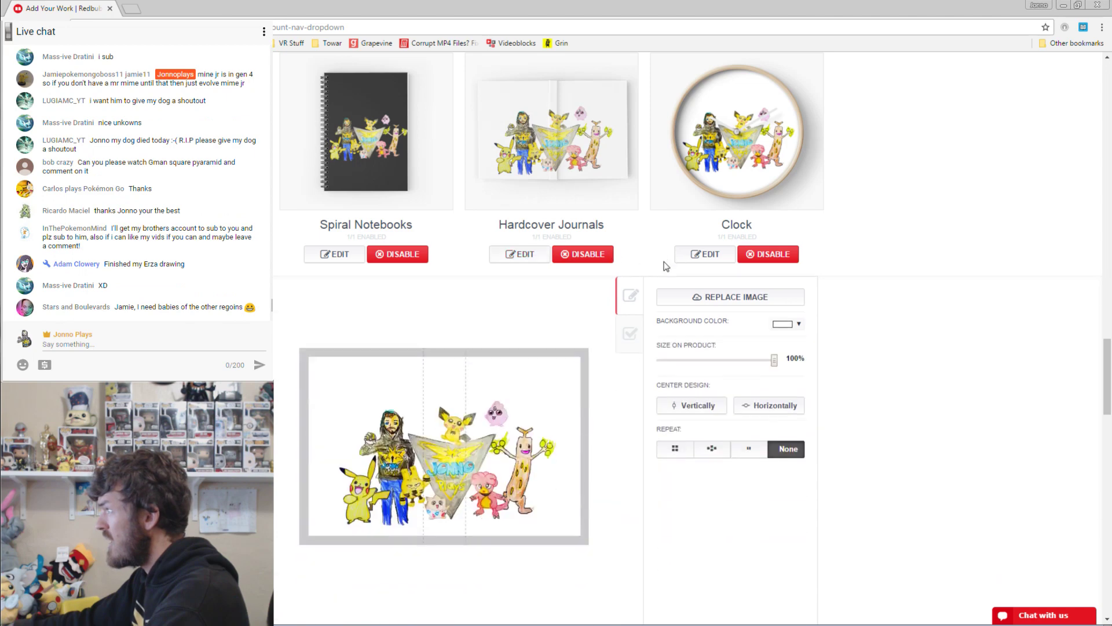
{"action": "left_click_drag", "start_coordinate": [463, 454], "coordinate": [464, 440]}
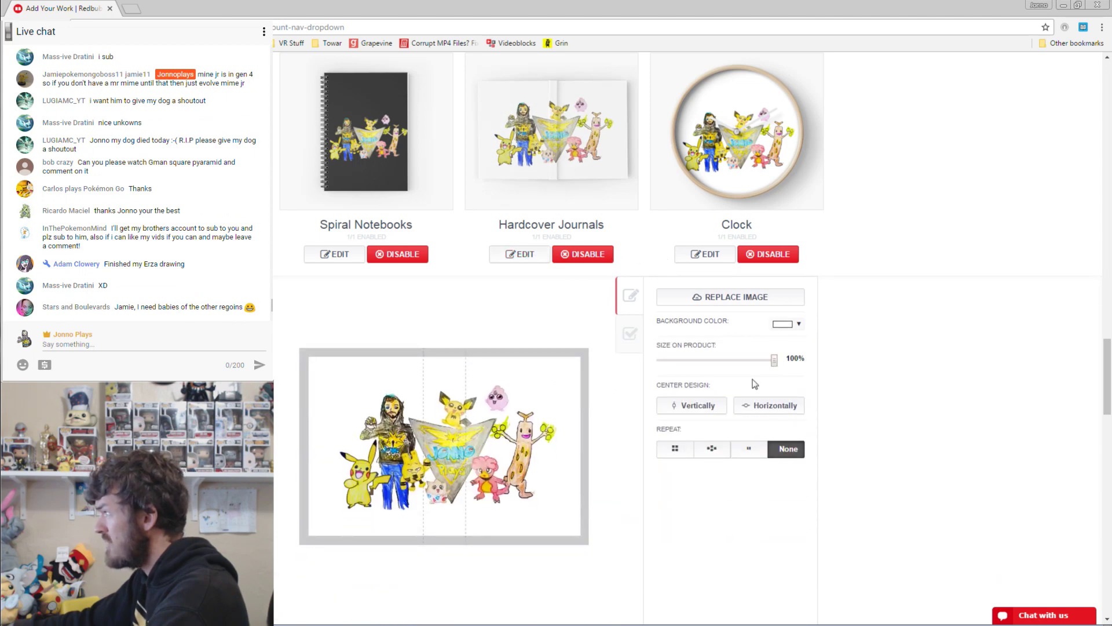
{"action": "left_click", "coordinate": [786, 326]}
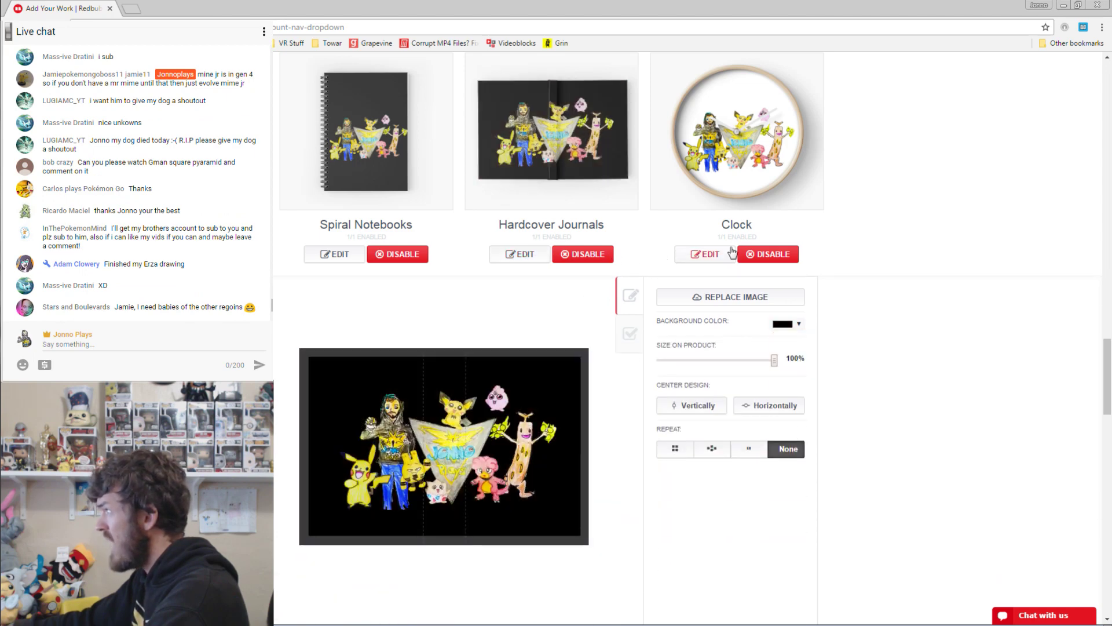
Give the Clock a black background and move the design up and left on the face.
{"action": "left_click", "coordinate": [731, 253]}
{"action": "left_click", "coordinate": [786, 326]}
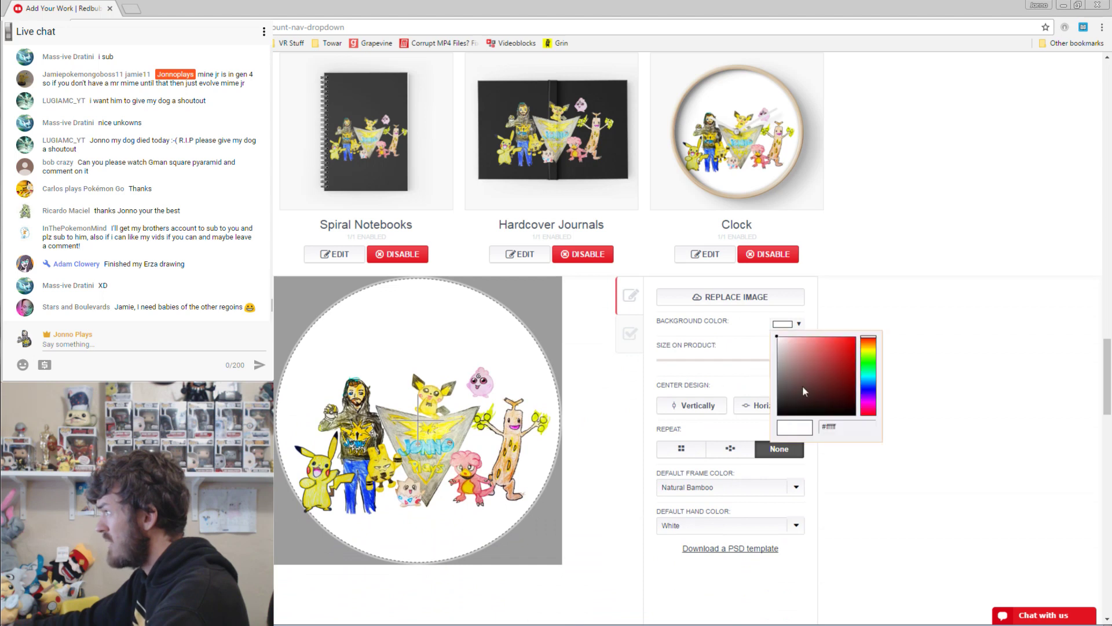
{"action": "left_click", "coordinate": [800, 423]}
{"action": "left_click_drag", "start_coordinate": [468, 412], "coordinate": [452, 389]}
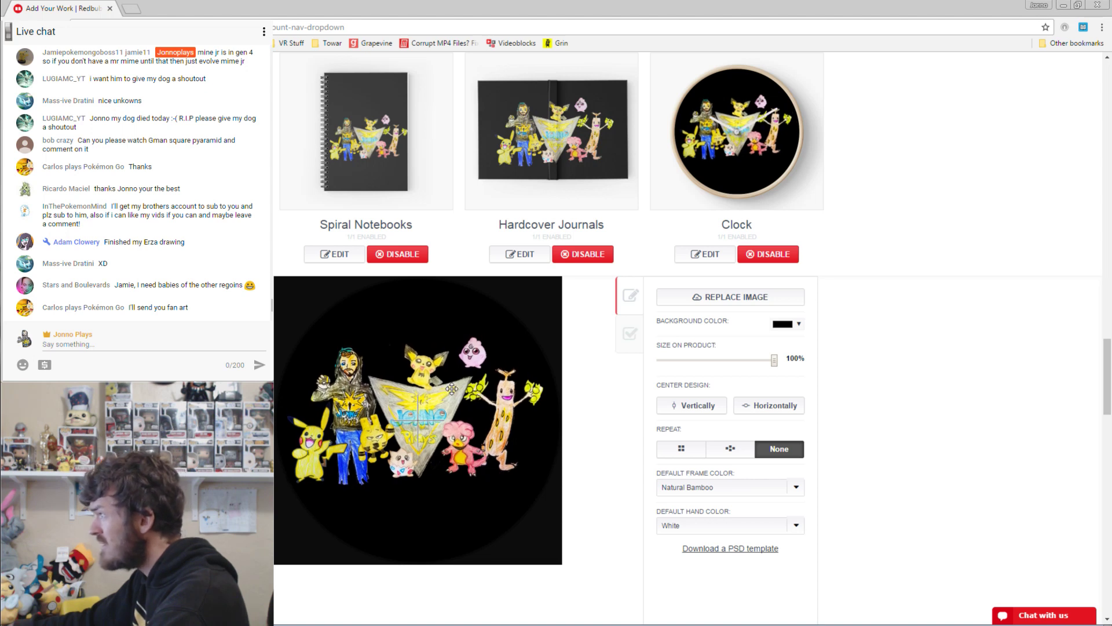
{"action": "scroll", "coordinate": [786, 432], "scroll_direction": "down", "scroll_amount": 2}
{"action": "scroll", "coordinate": [632, 374], "scroll_direction": "down", "scroll_amount": 5}
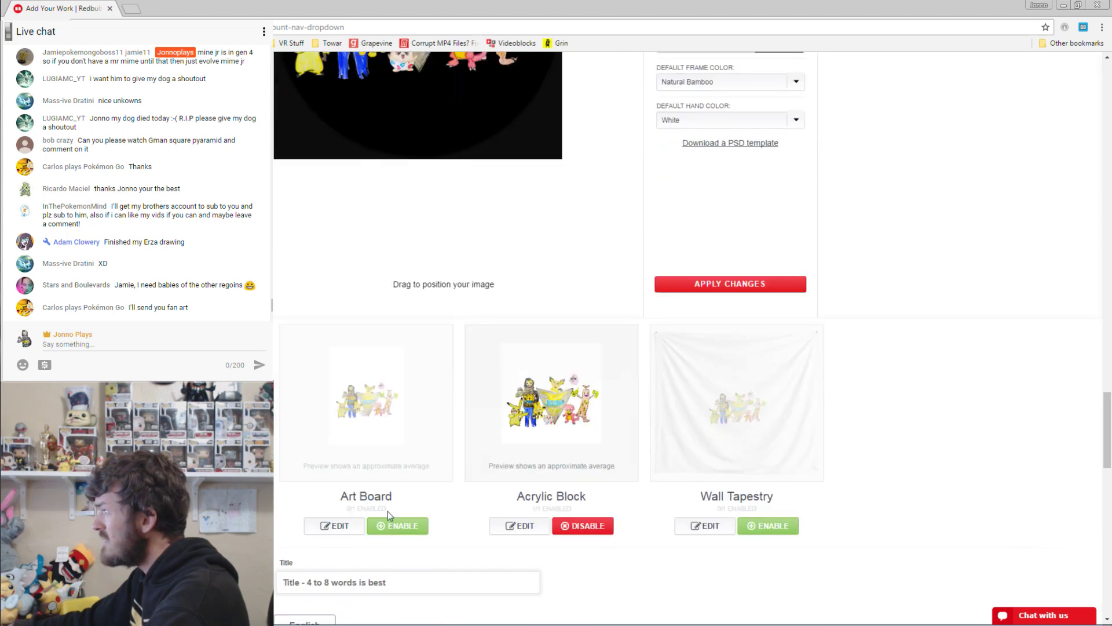
Enable the Art Board and Wall Tapestry products, keeping Acrylic Block switched on.
{"action": "left_click", "coordinate": [395, 525]}
{"action": "left_click", "coordinate": [579, 526]}
{"action": "left_click", "coordinate": [582, 526]}
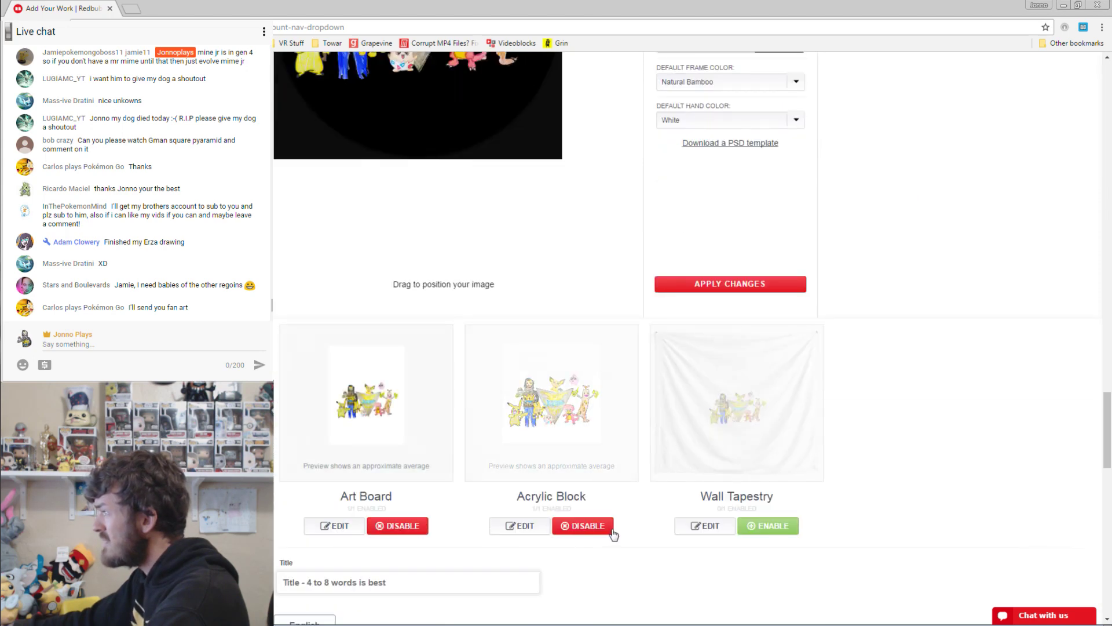
{"action": "left_click", "coordinate": [762, 525]}
Set the Art Board background to black and save the design.
{"action": "left_click", "coordinate": [348, 526]}
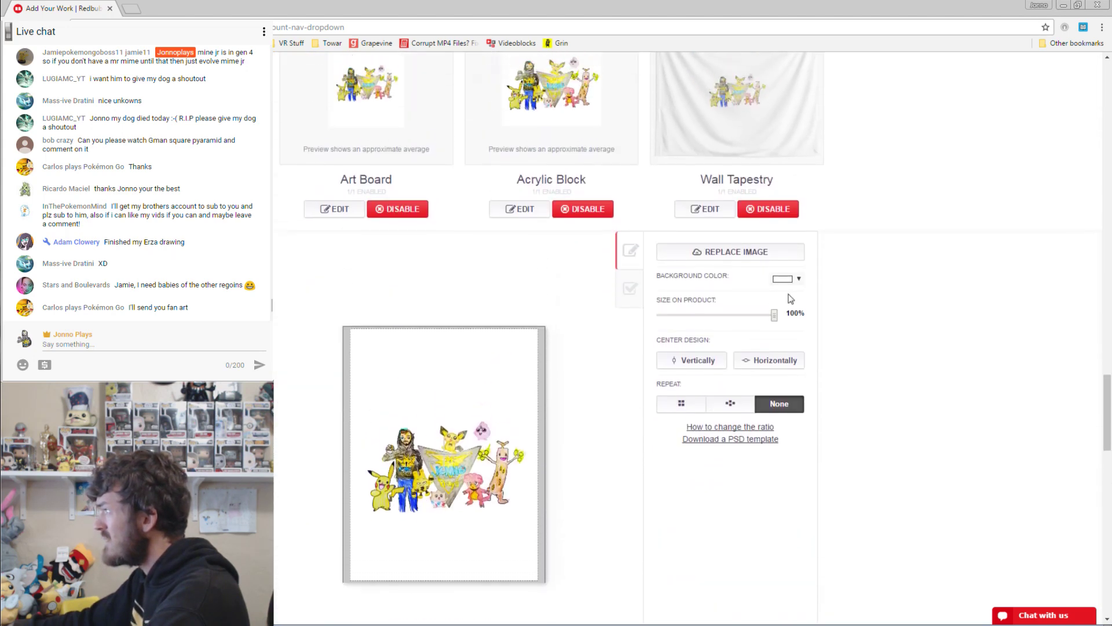
{"action": "left_click", "coordinate": [791, 299]}
{"action": "key", "text": "Escape"}
{"action": "left_click", "coordinate": [783, 324]}
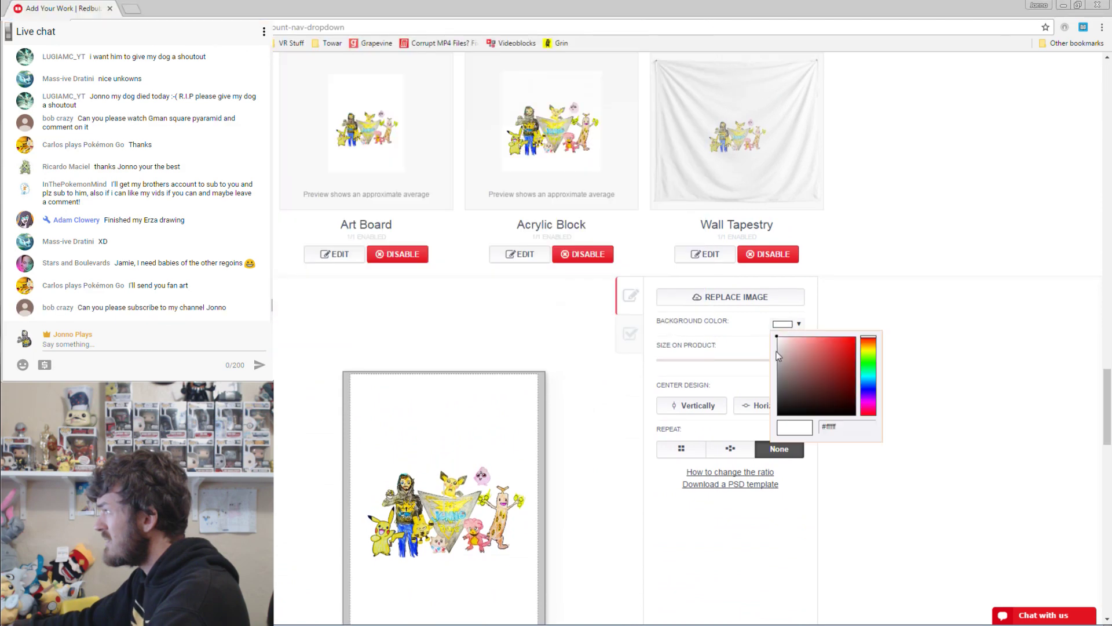
{"action": "left_click", "coordinate": [778, 415]}
{"action": "left_click", "coordinate": [971, 353]}
{"action": "scroll", "coordinate": [927, 296], "scroll_direction": "down", "scroll_amount": 3}
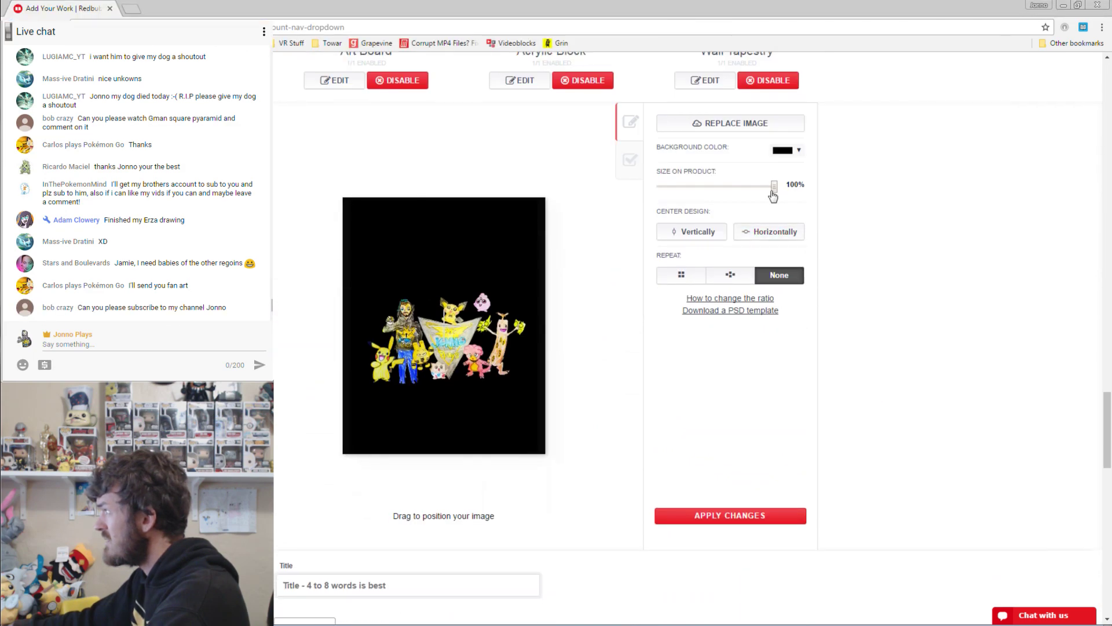
{"action": "left_click", "coordinate": [746, 510]}
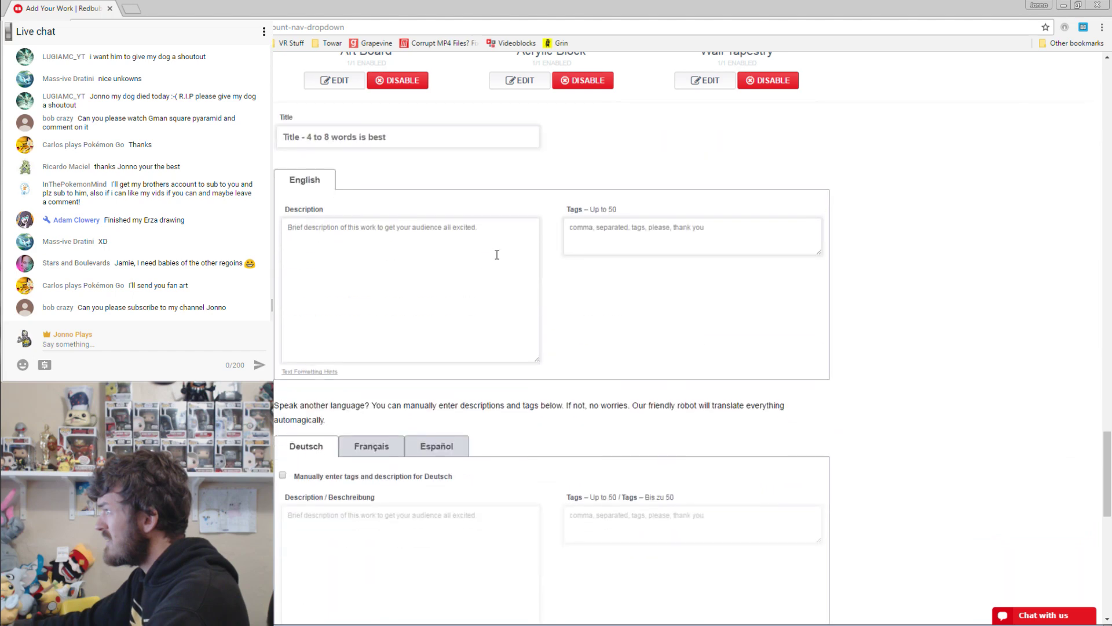
Set the Acrylic Block background to black.
{"action": "left_click", "coordinate": [530, 486]}
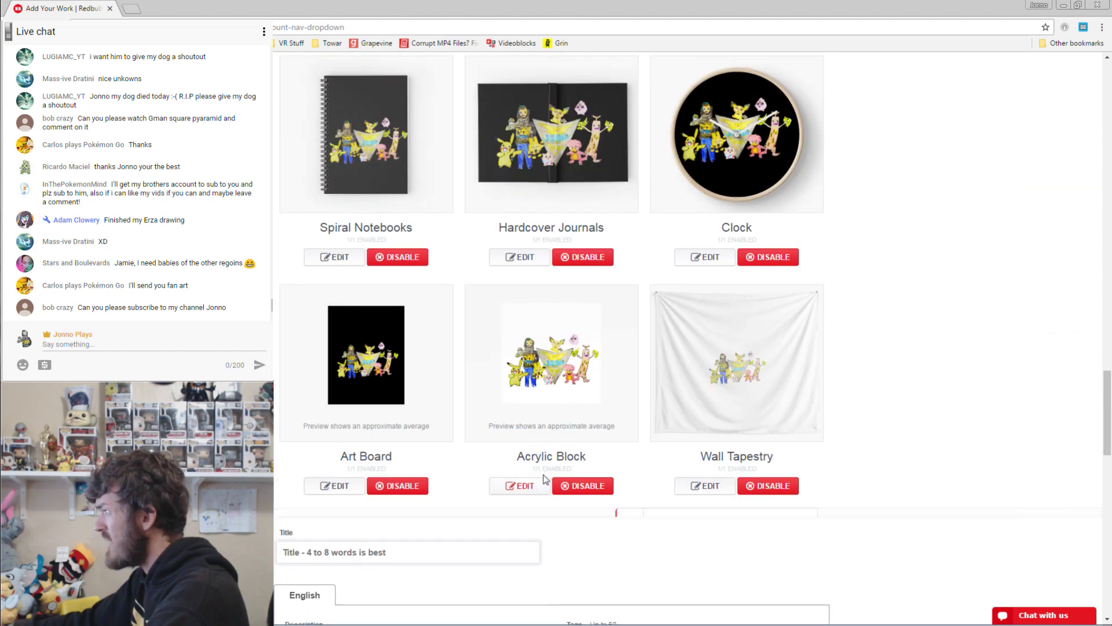
{"action": "left_click", "coordinate": [788, 324]}
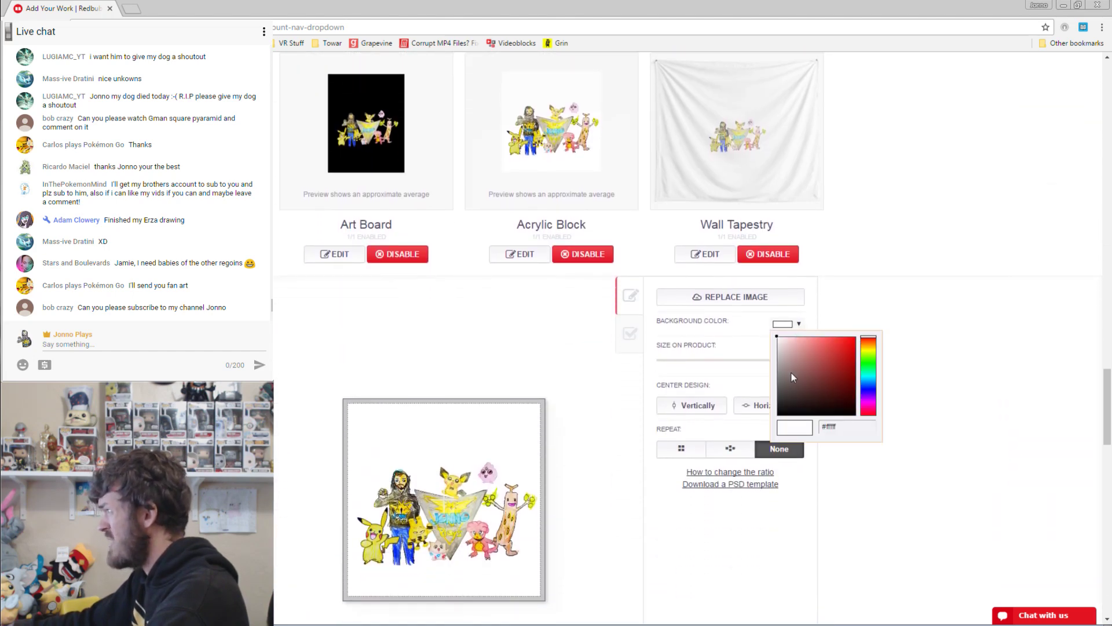
{"action": "left_click", "coordinate": [777, 414]}
{"action": "left_click", "coordinate": [940, 335]}
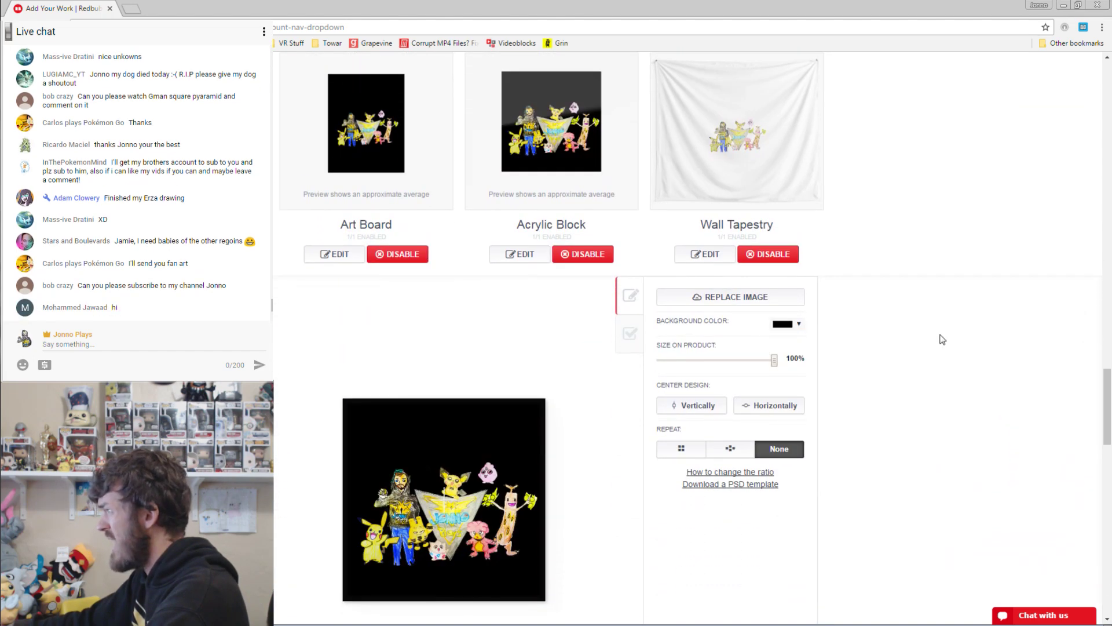
Tile the Wall Tapestry in a half-drop repeat at 64% on black, and apply.
{"action": "left_click", "coordinate": [726, 255]}
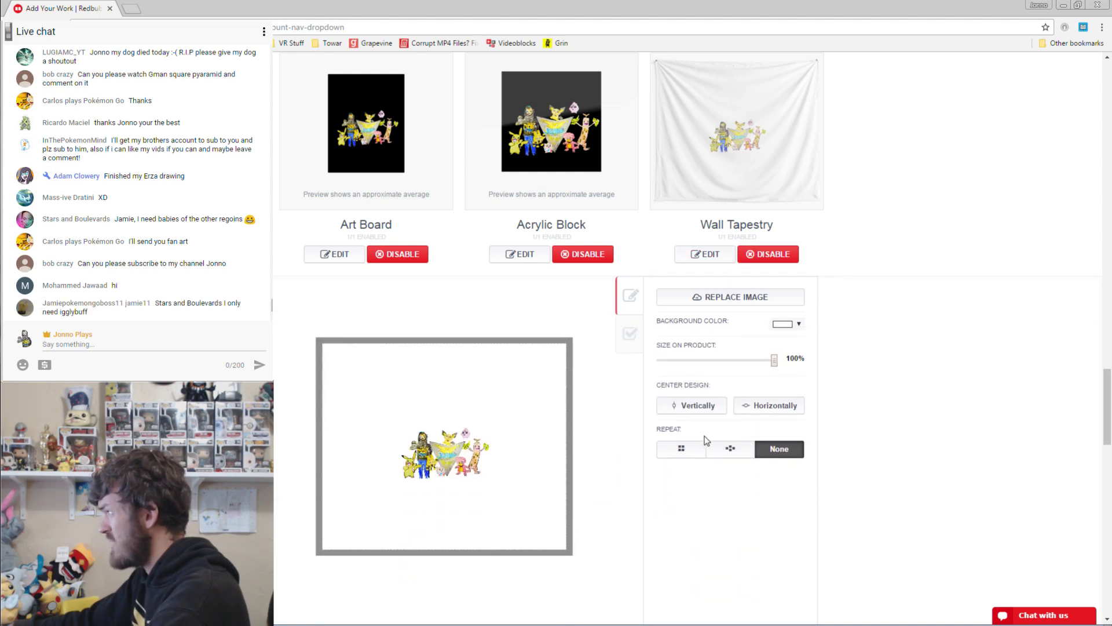
{"action": "left_click", "coordinate": [730, 448]}
{"action": "left_click_drag", "start_coordinate": [774, 360], "coordinate": [735, 362]}
{"action": "left_click_drag", "start_coordinate": [481, 385], "coordinate": [484, 407]}
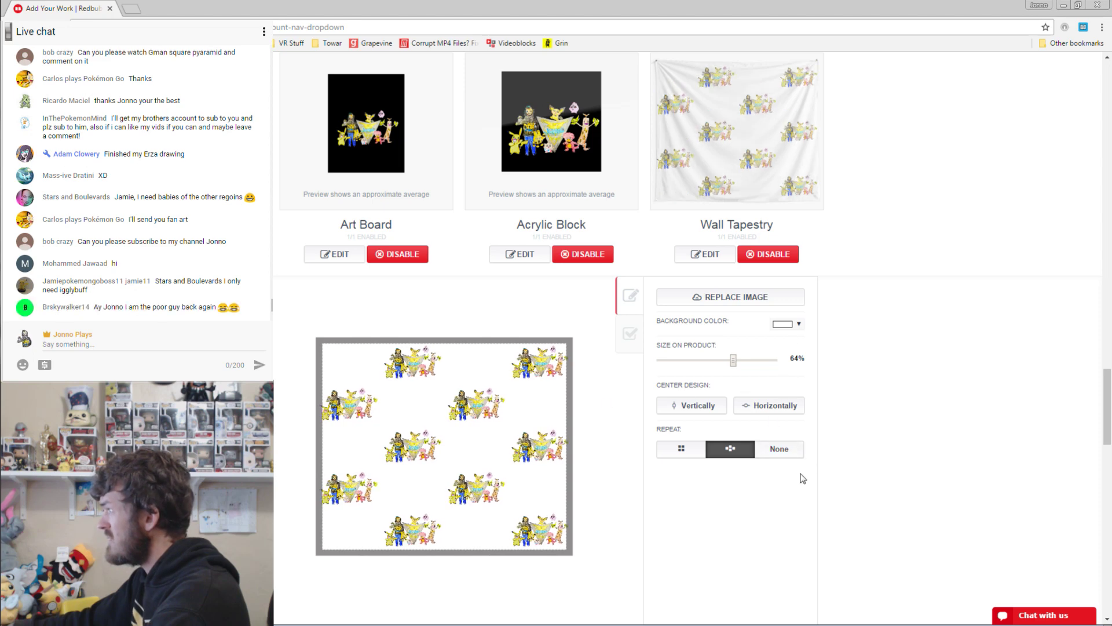
{"action": "scroll", "coordinate": [803, 478], "scroll_direction": "down", "scroll_amount": 3}
{"action": "left_click", "coordinate": [793, 157]}
{"action": "left_click", "coordinate": [803, 255]}
{"action": "left_click", "coordinate": [989, 225]}
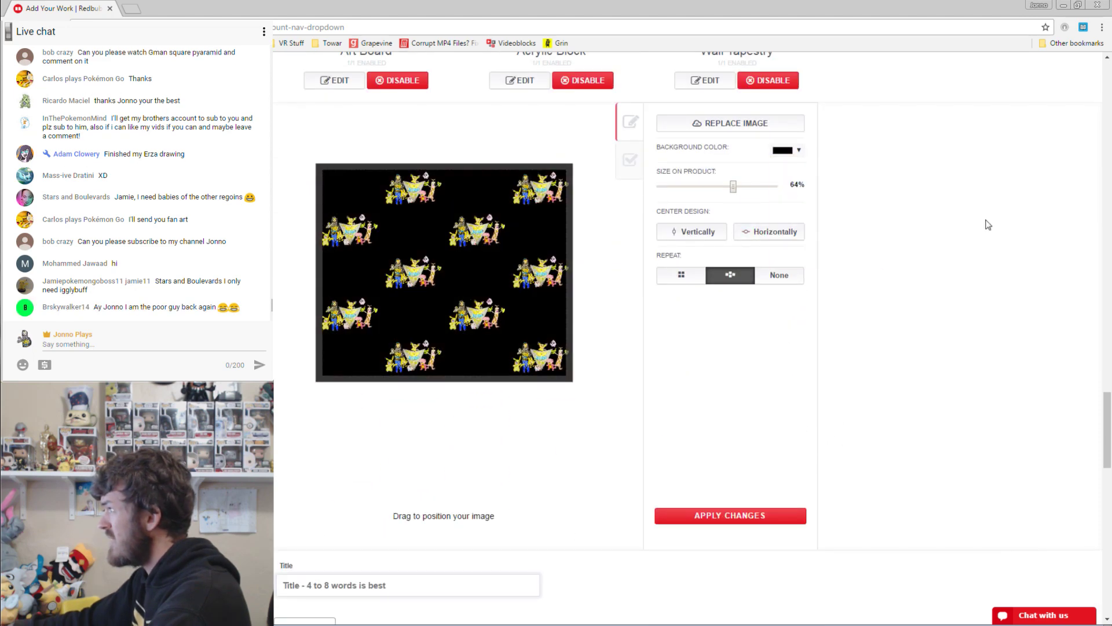
{"action": "left_click", "coordinate": [764, 516]}
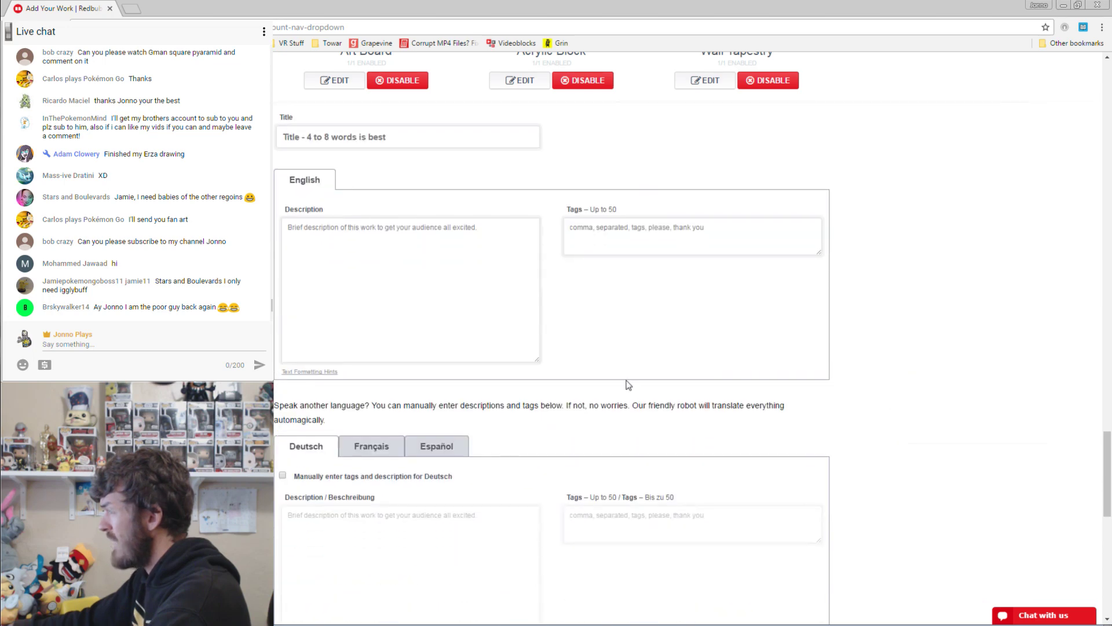
Edit the end of the work's title so it reads 'Design!'.
{"action": "scroll", "coordinate": [629, 385], "scroll_direction": "up", "scroll_amount": 3}
{"action": "left_click", "coordinate": [377, 312]}
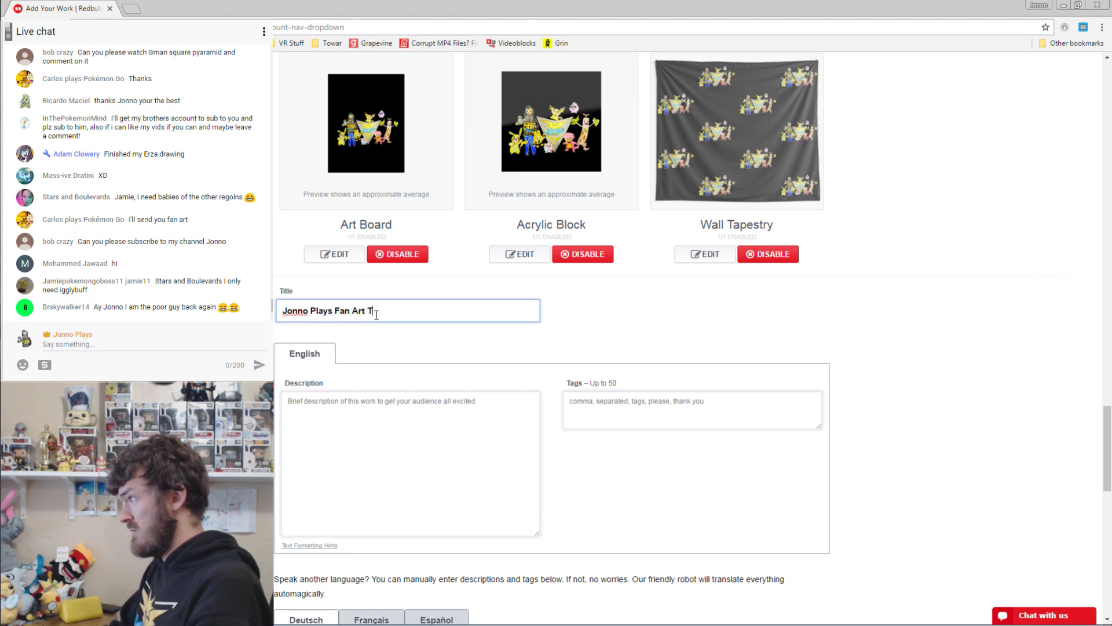
{"action": "key", "text": "BackSpace"}
{"action": "key", "text": "BackSpace"}
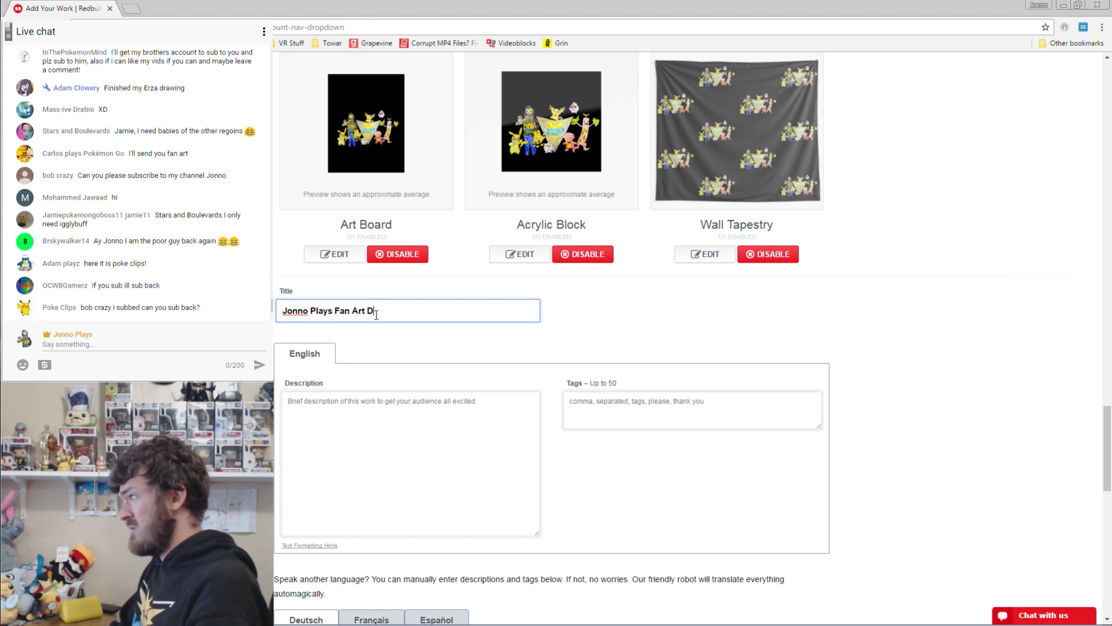
{"action": "type", "text": "esign!"}
Start the description with 'This is a' and change the title's 'Design' to 'Collage'.
{"action": "left_click", "coordinate": [449, 438]}
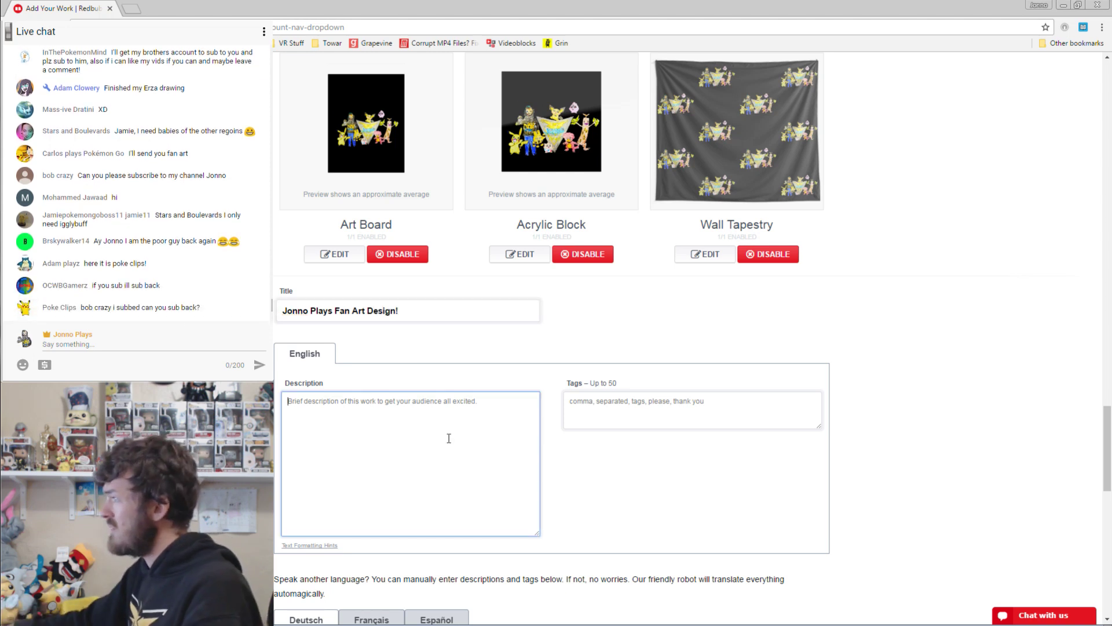
{"action": "type", "text": "This is a"}
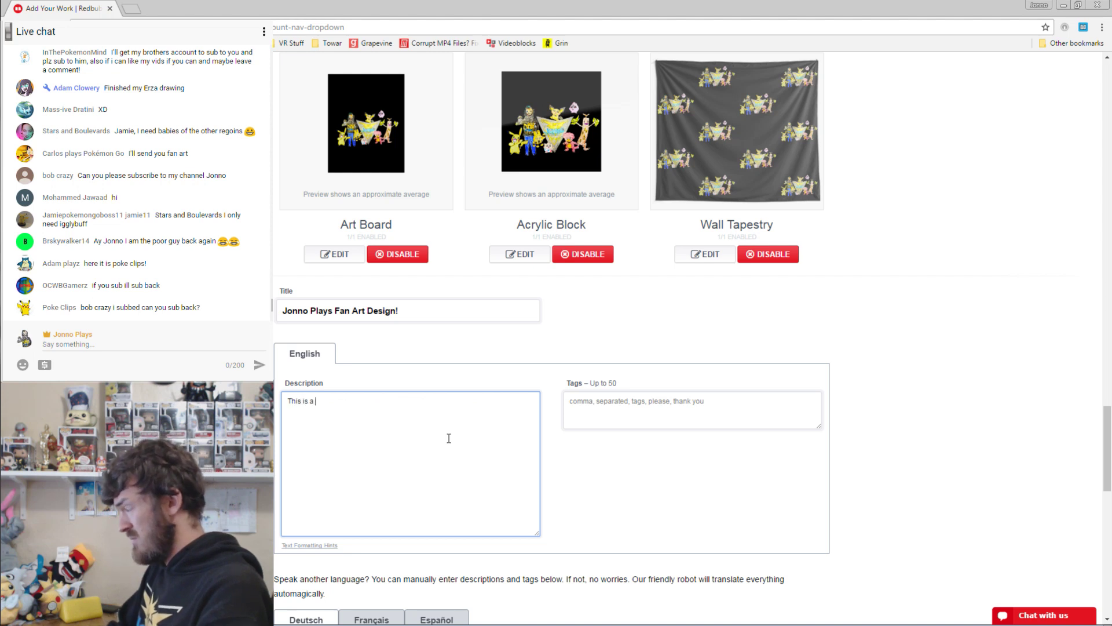
{"action": "type", "text": " design that is comp"}
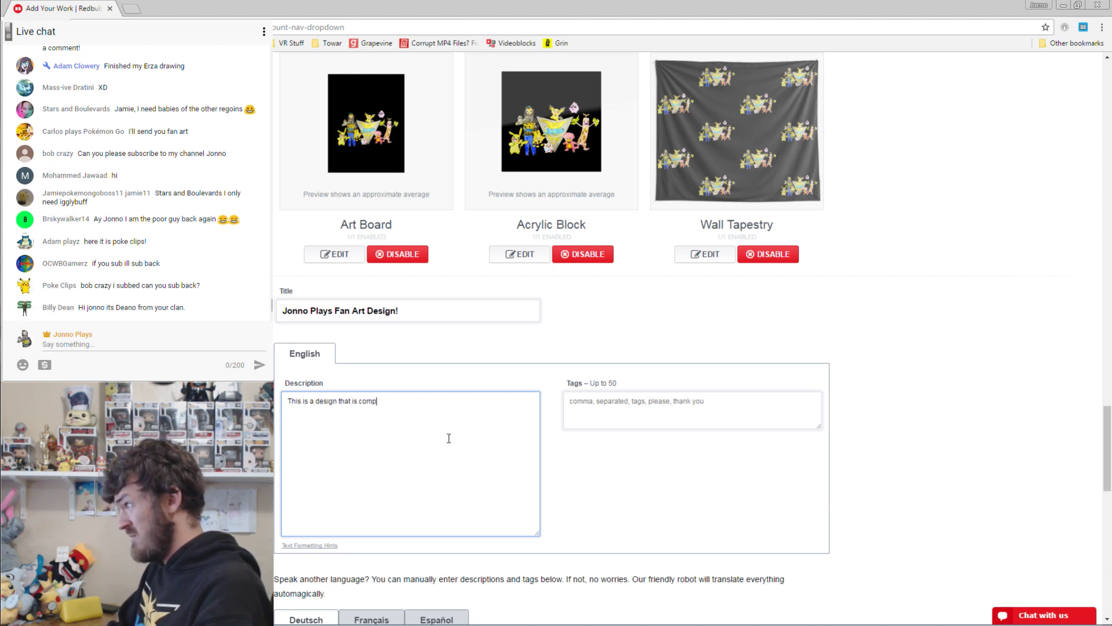
{"action": "key", "text": "BackSpace"}
{"action": "key", "text": "BackSpace"}
{"action": "key", "text": "BackSpace"}
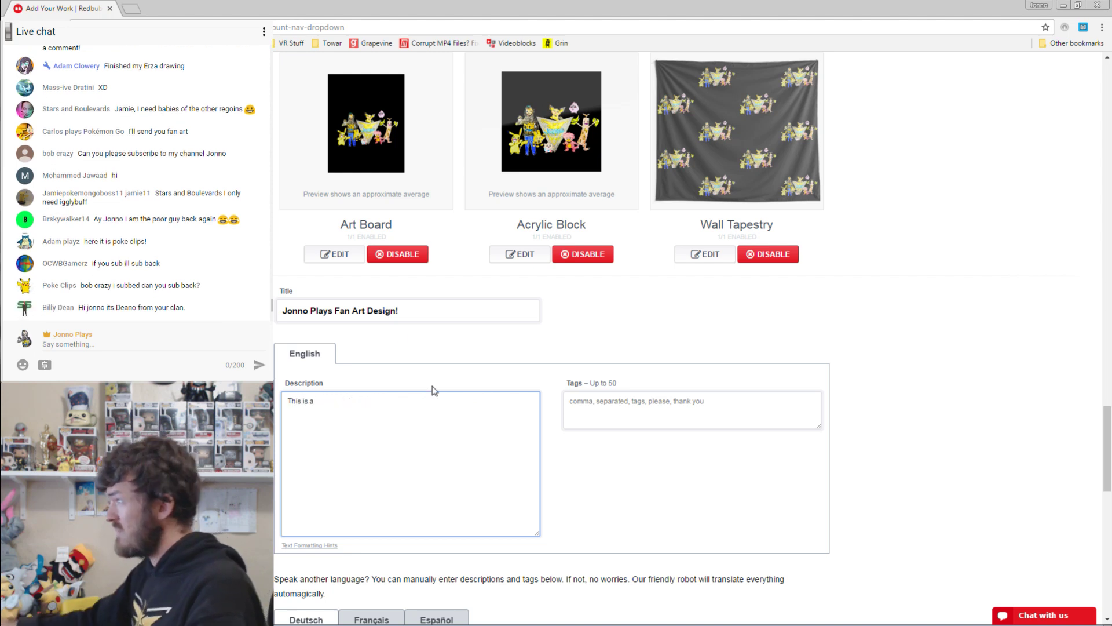
{"action": "double_click", "coordinate": [387, 306]}
{"action": "type", "text": "Collag"}
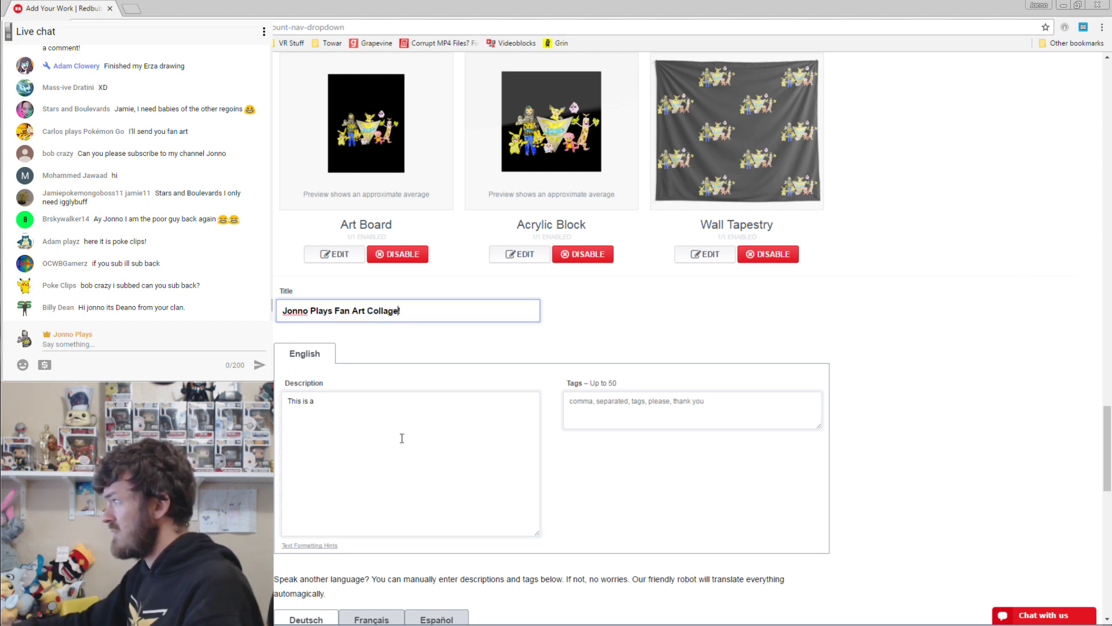
{"action": "left_click", "coordinate": [402, 438]}
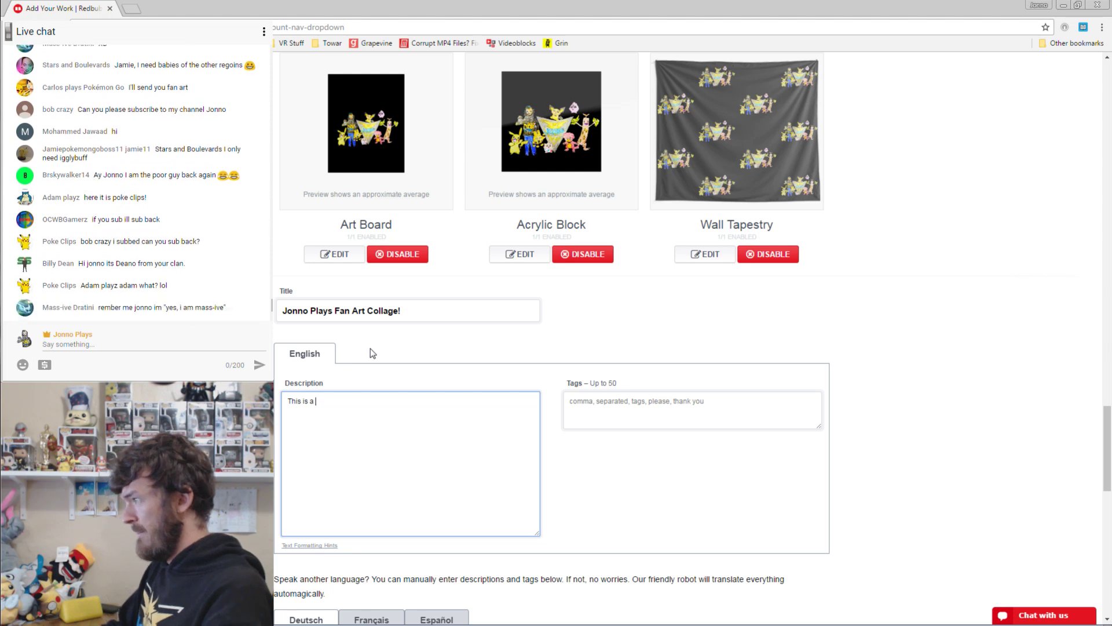
Describe the fan-mailed art collage for T-Shirts and Hoodies, ending with 'You can order one too :D'.
{"action": "type", "text": "collage of fan"}
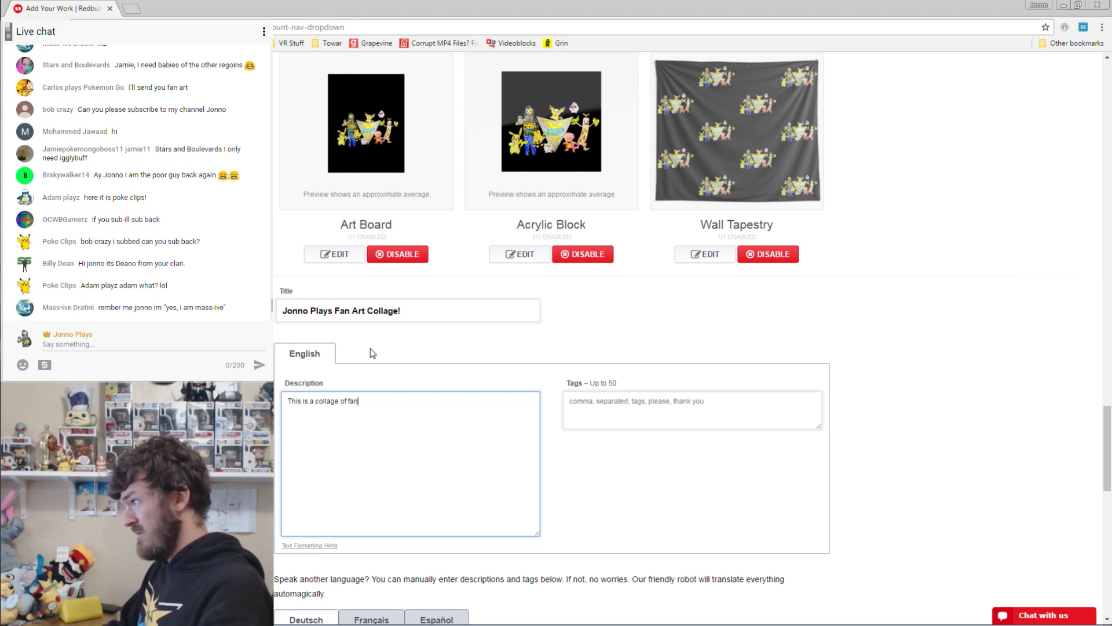
{"action": "type", "text": " art that was ma"}
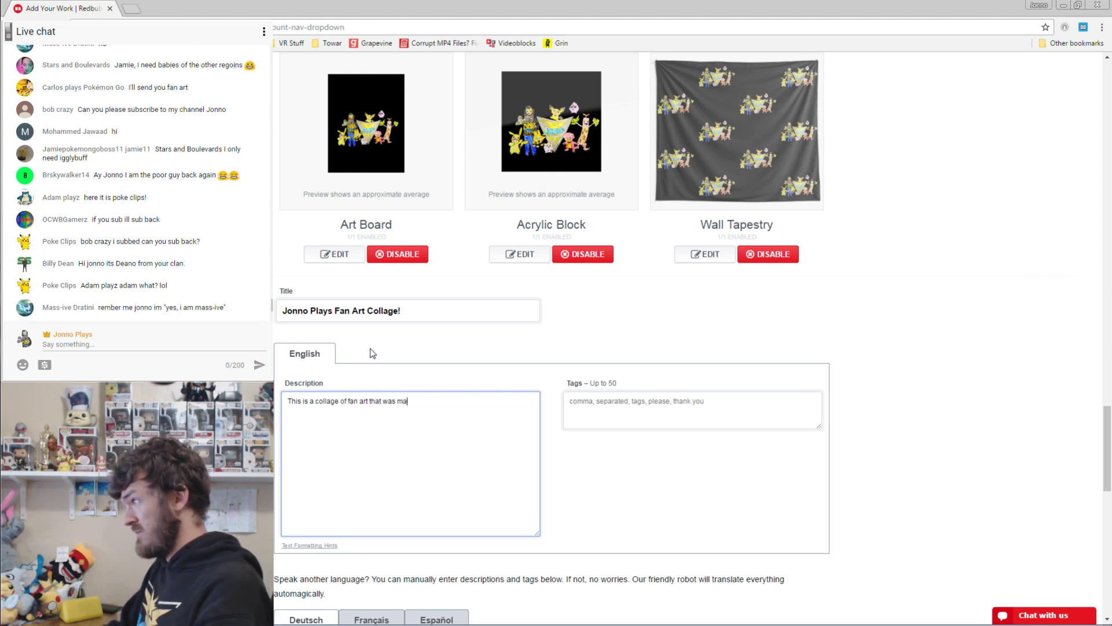
{"action": "type", "text": "iled to me"}
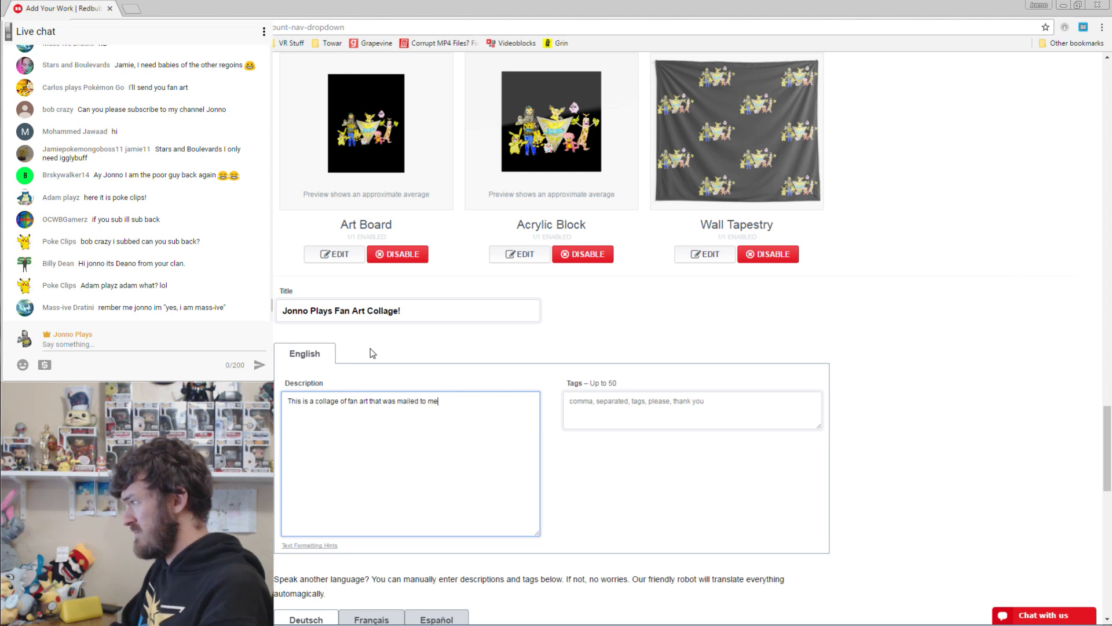
{"action": "type", "text": " for "}
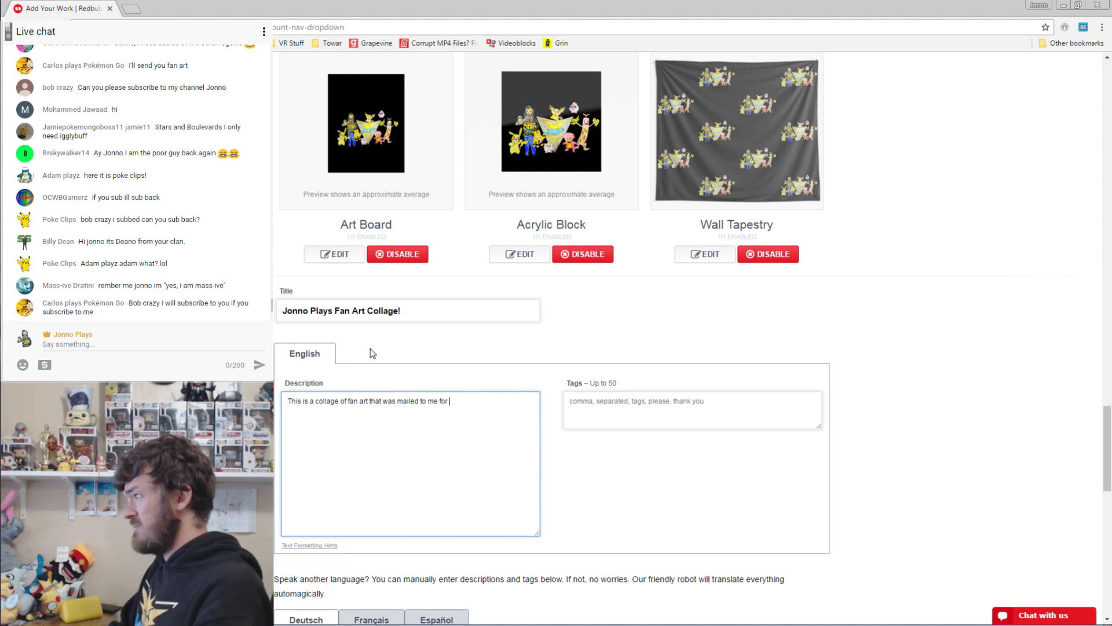
{"action": "type", "text": "my Fan Mail "}
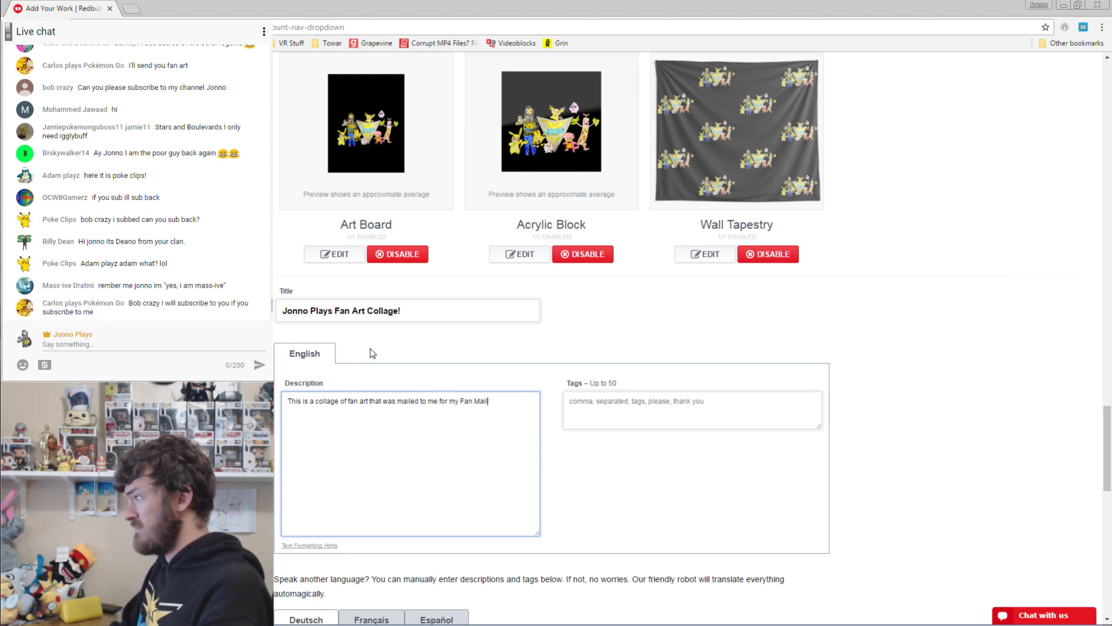
{"action": "type", "text": "Openin"}
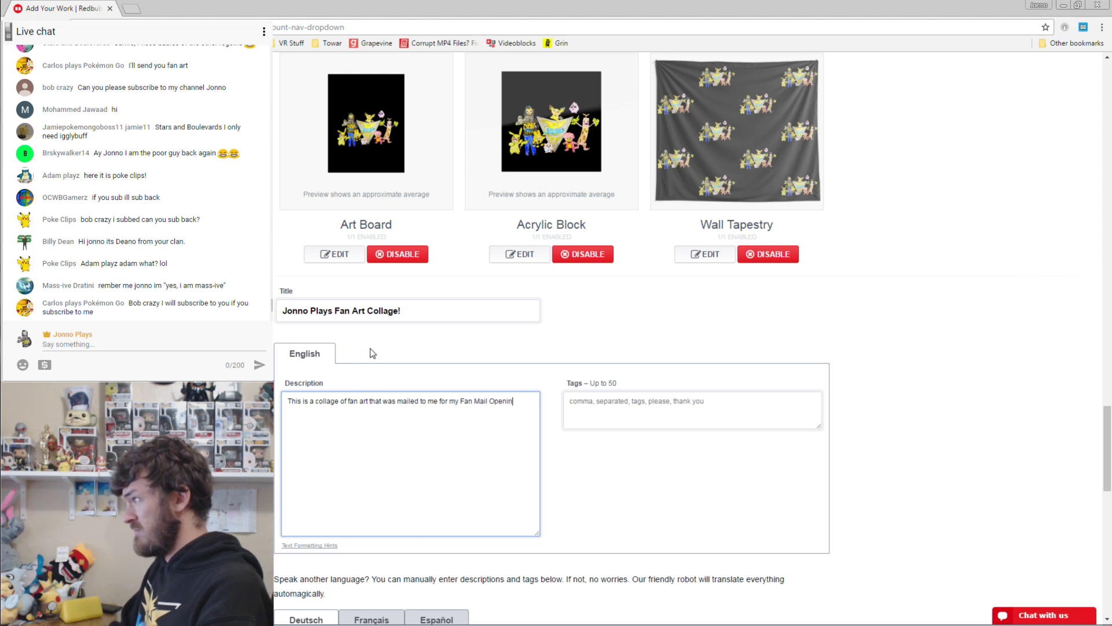
{"action": "type", "text": "g Series on YouTu"}
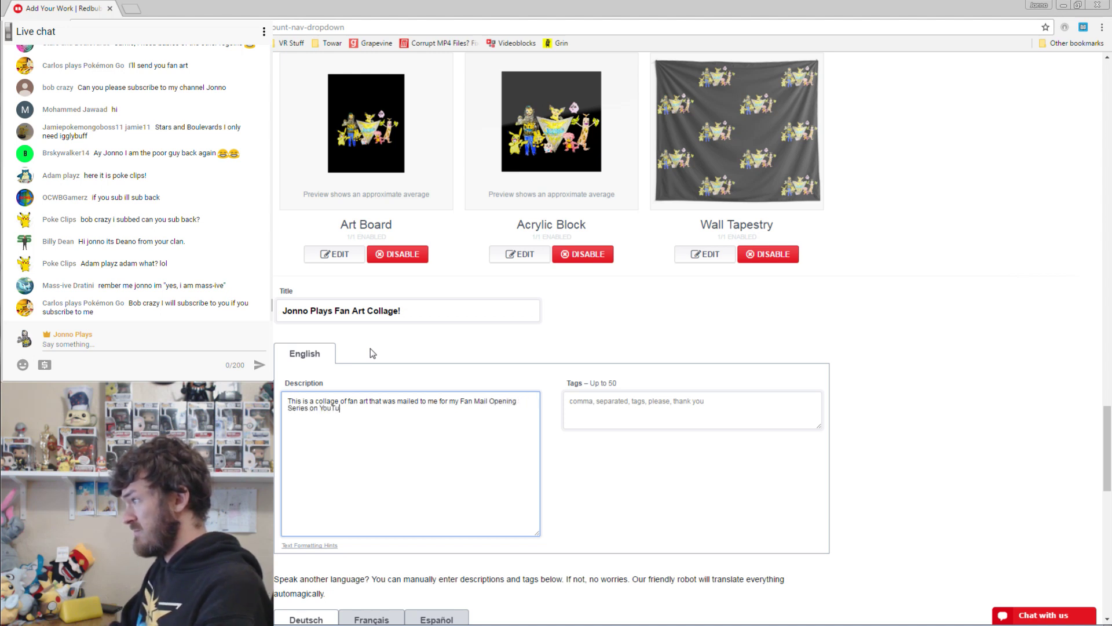
{"action": "type", "text": "be. My youtube "}
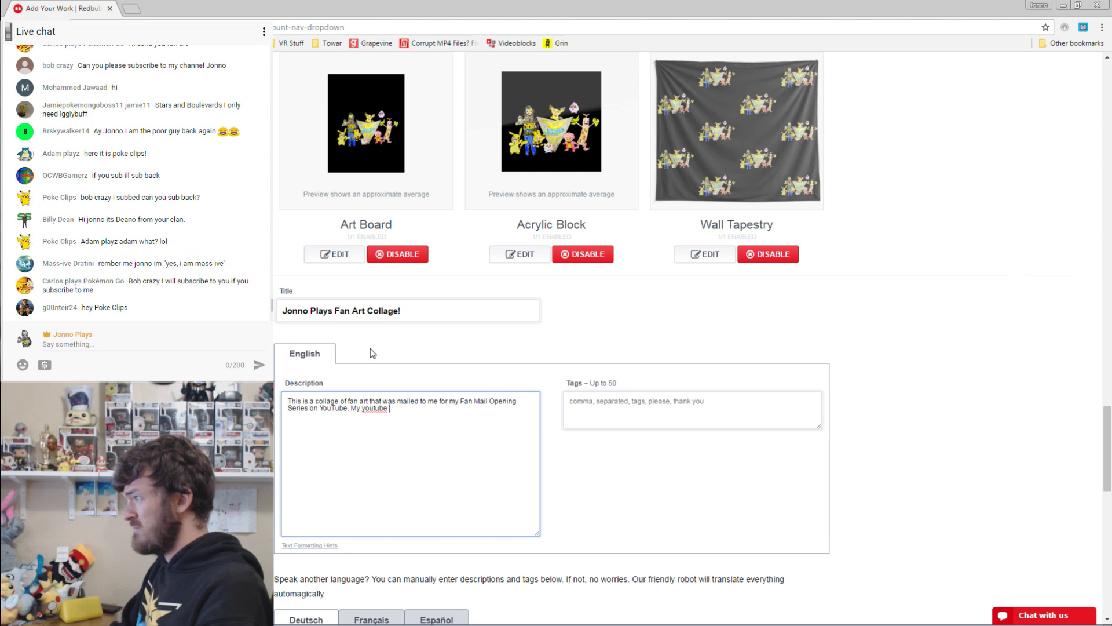
{"action": "type", "text": "fans sent me their custo"}
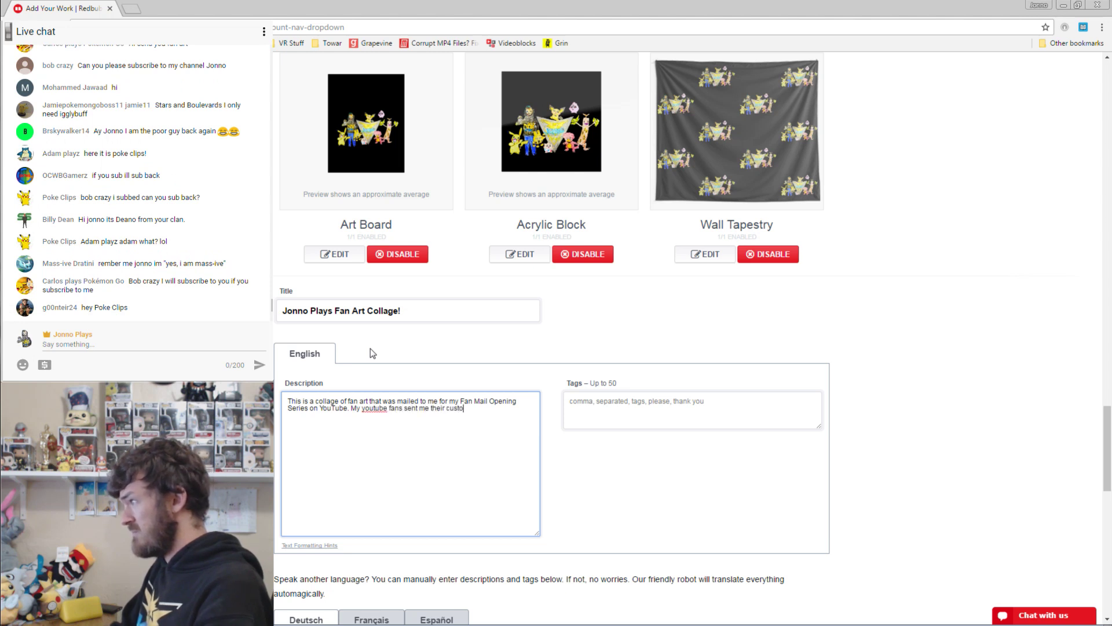
{"action": "type", "text": "m drawings of me and my favorite pokemon"}
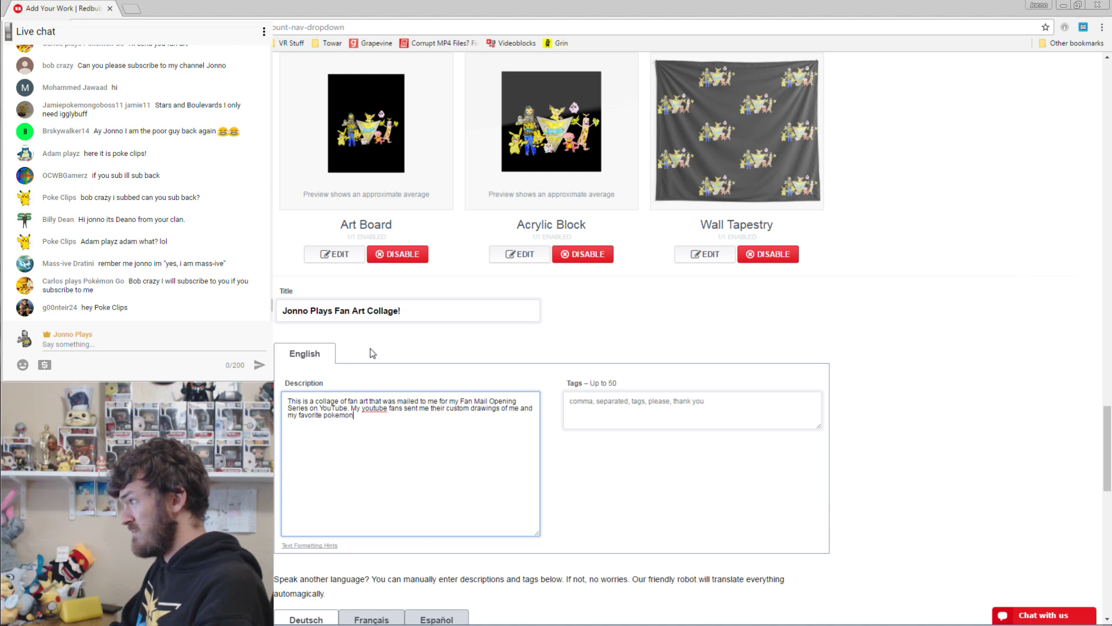
{"action": "type", "text": ", and I have had the des"}
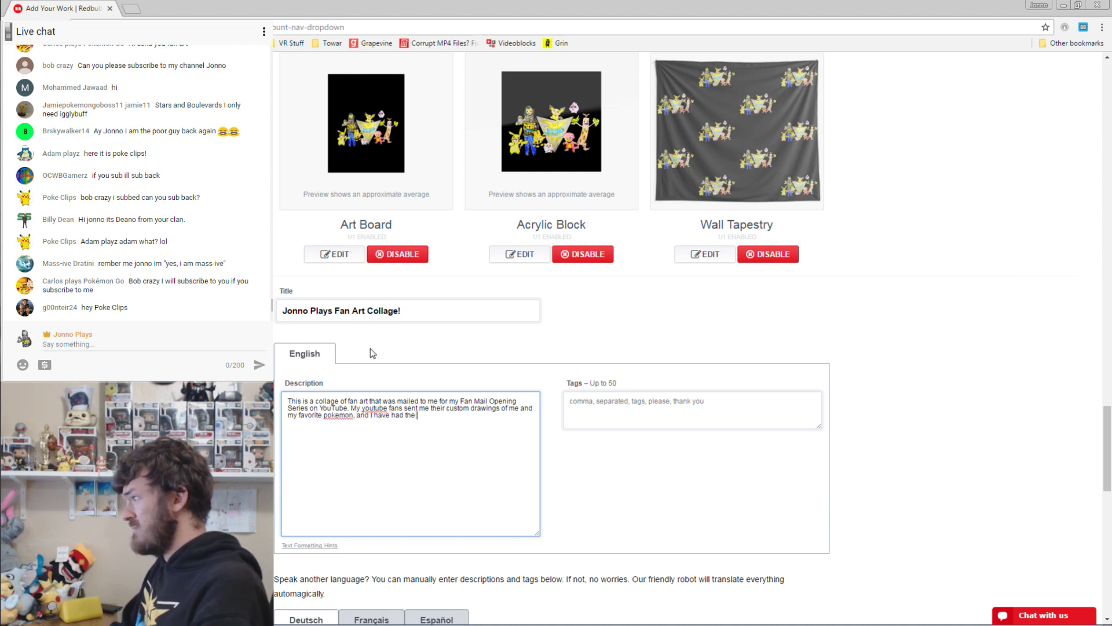
{"action": "key", "text": "BackSpace"}
{"action": "key", "text": "BackSpace"}
{"action": "key", "text": "BackSpace"}
{"action": "key", "text": "BackSpace"}
{"action": "key", "text": "BackSpace"}
{"action": "key", "text": "BackSpace"}
{"action": "key", "text": "BackSpace"}
{"action": "key", "text": "BackSpace"}
{"action": "key", "text": "BackSpace"}
{"action": "key", "text": "BackSpace"}
{"action": "key", "text": "BackSpace"}
{"action": "key", "text": "BackSpace"}
{"action": "key", "text": "BackSpace"}
{"action": "key", "text": "BackSpace"}
{"action": "key", "text": "BackSpace"}
{"action": "key", "text": "BackSpace"}
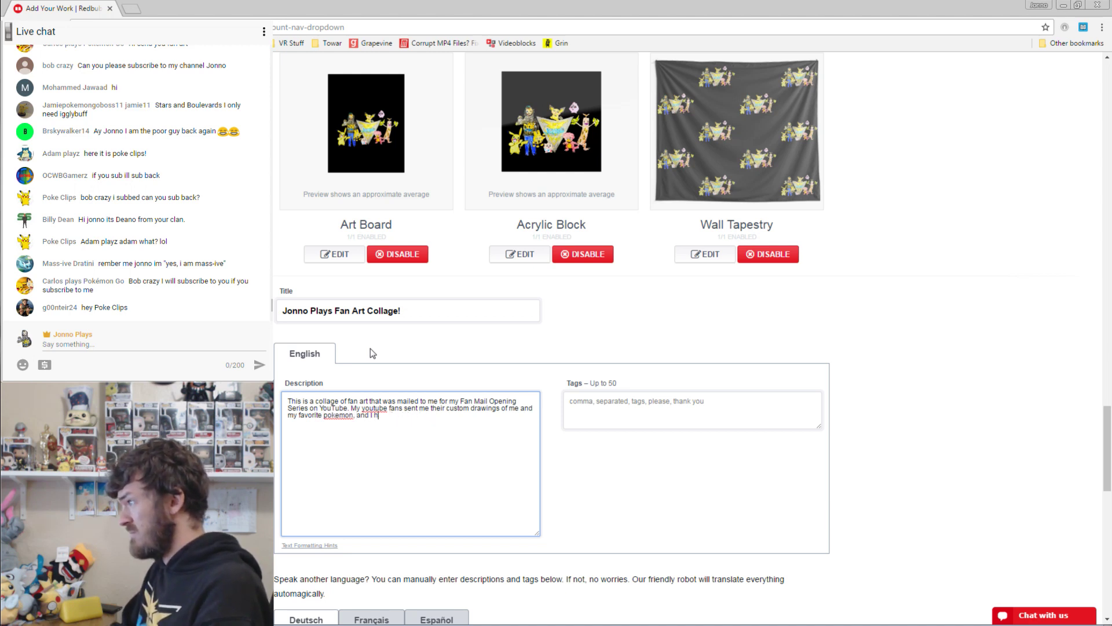
{"action": "type", "text": "turned their artw"}
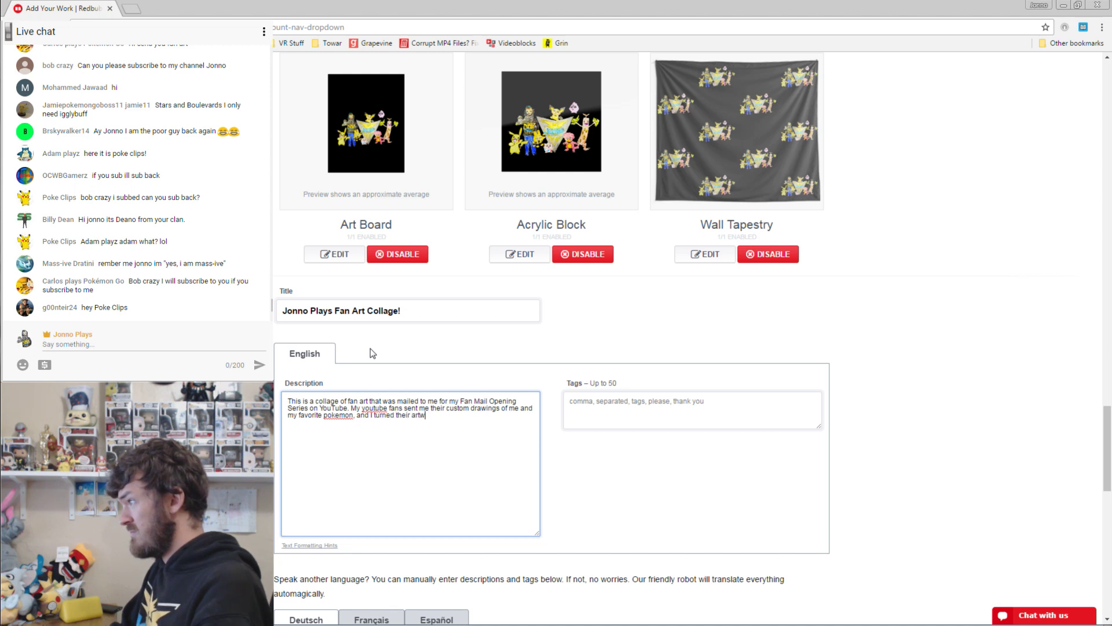
{"action": "type", "text": "ork into a design"}
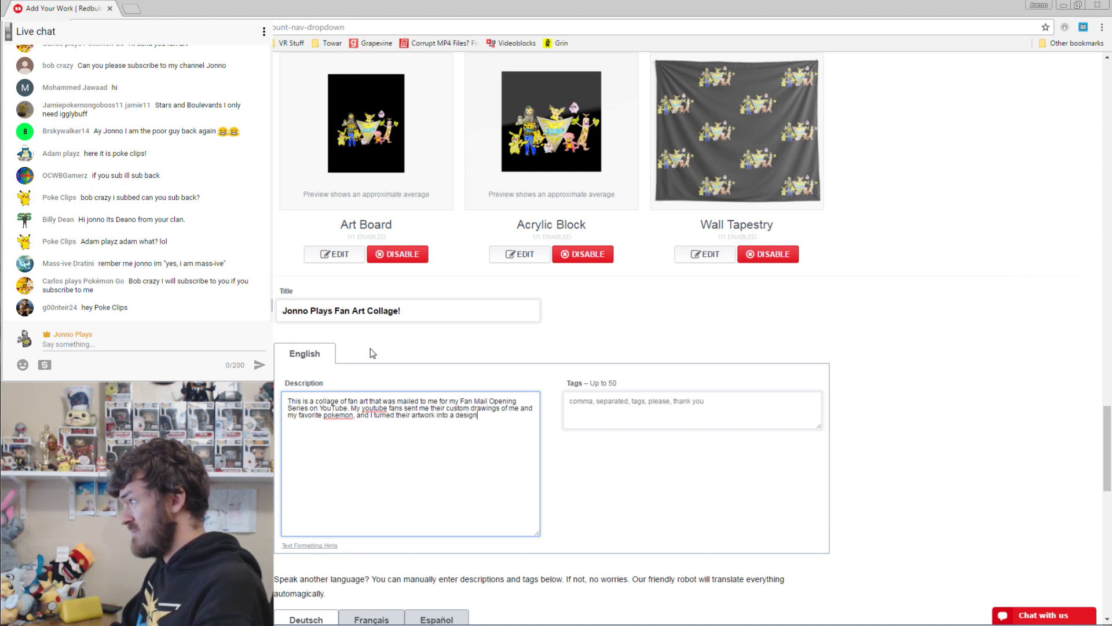
{"action": "type", "text": " to be printed on T-Shirts "}
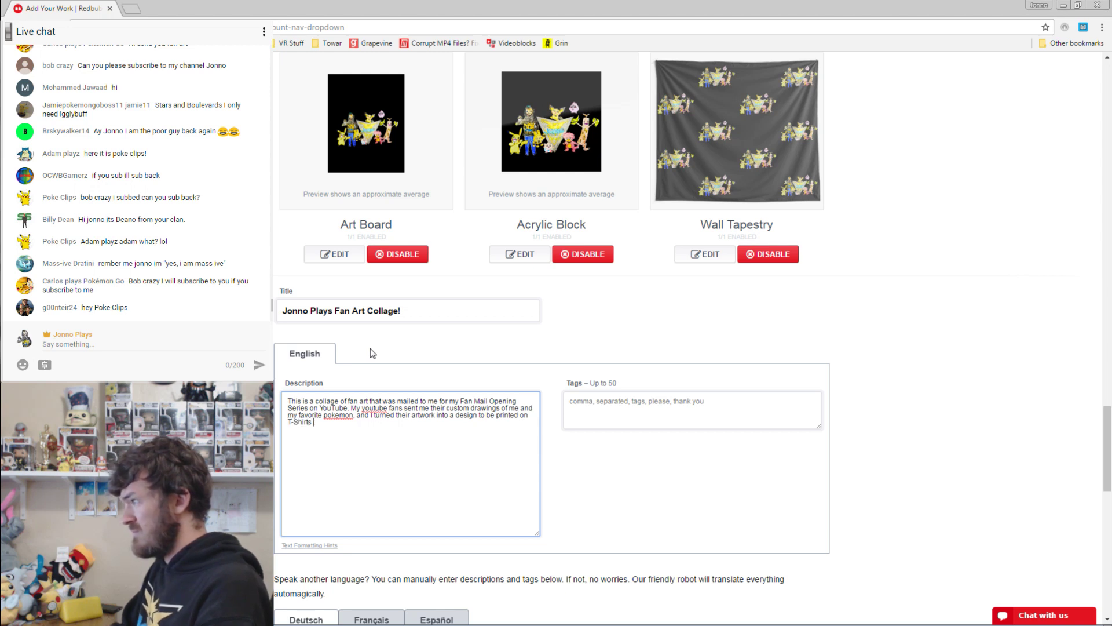
{"action": "type", "text": "and Hoodies that I"}
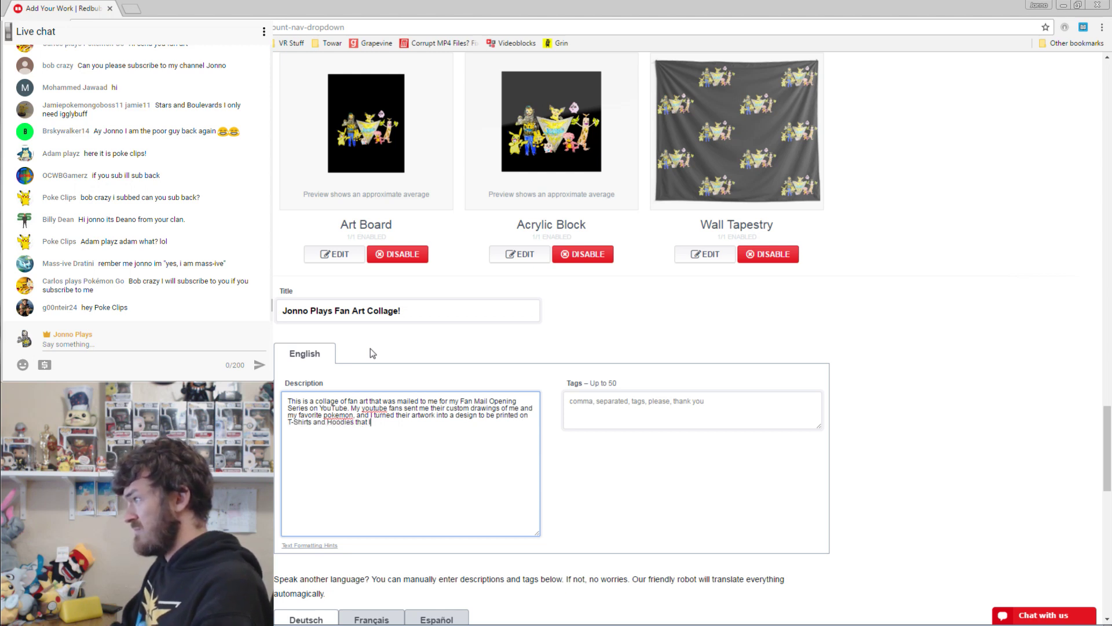
{"action": "type", "text": " will wear during my"}
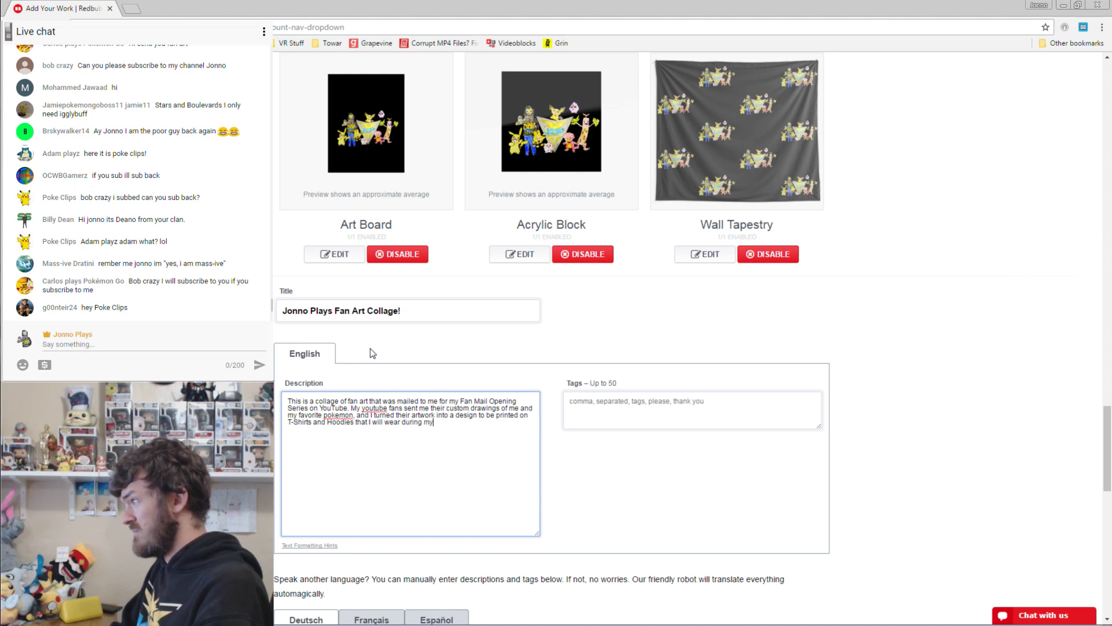
{"action": "type", "text": " videos!"}
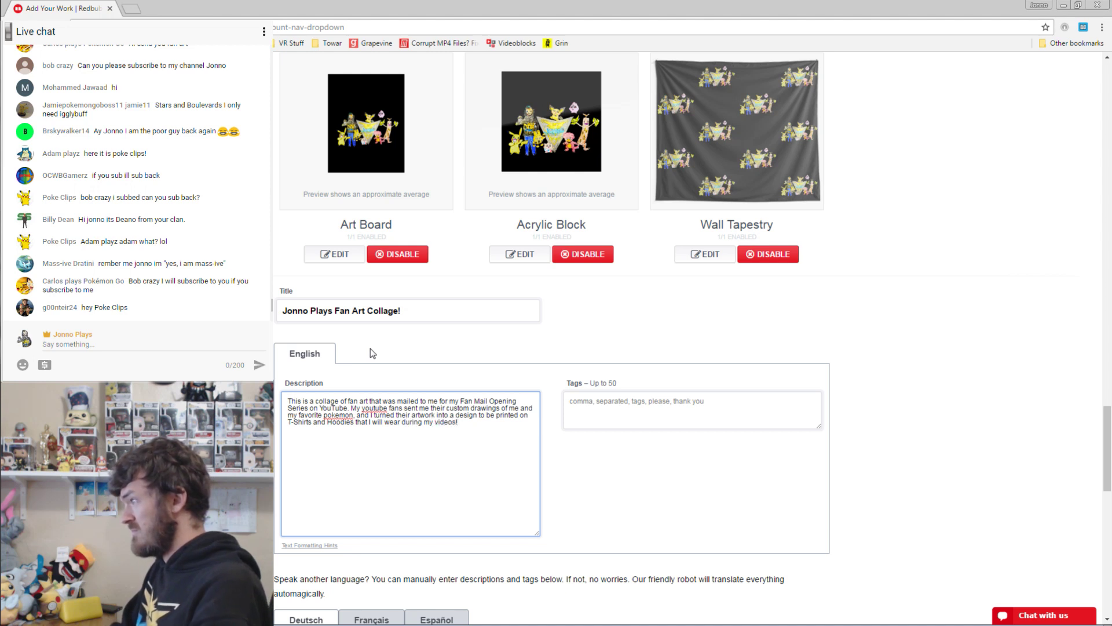
{"action": "key", "text": "Return"}
{"action": "type", "text": "You can or"}
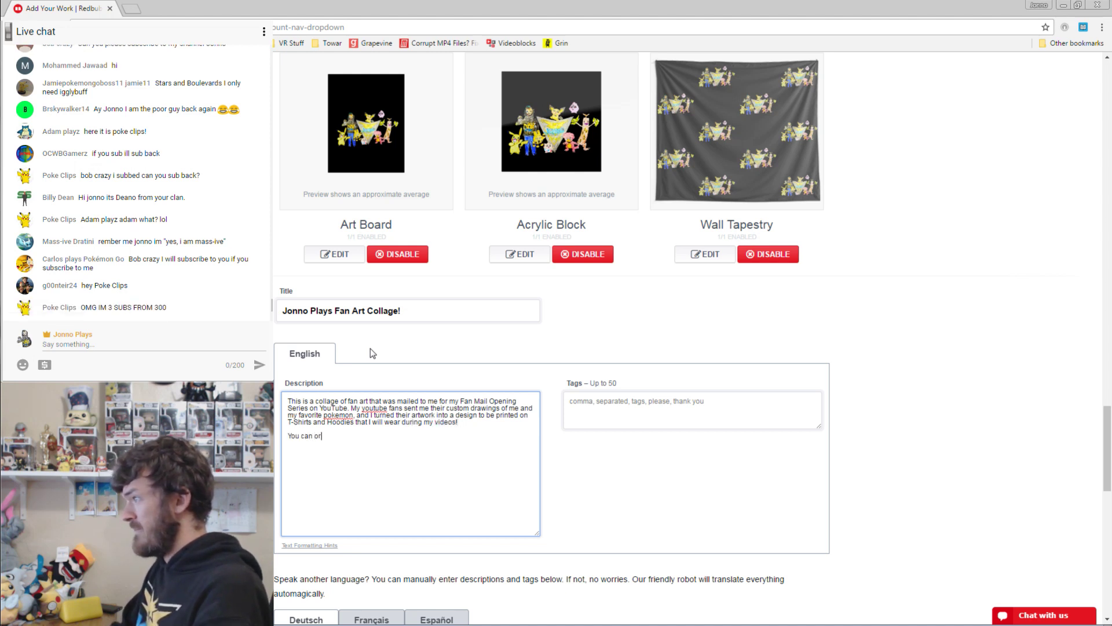
{"action": "type", "text": "der one too"}
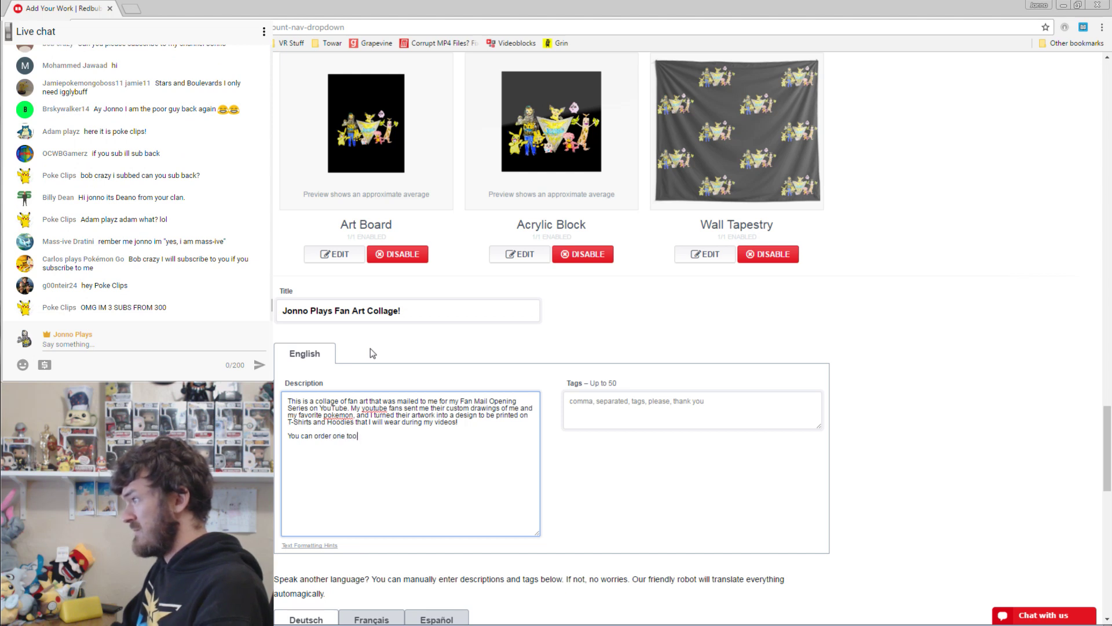
{"action": "type", "text": " :D"}
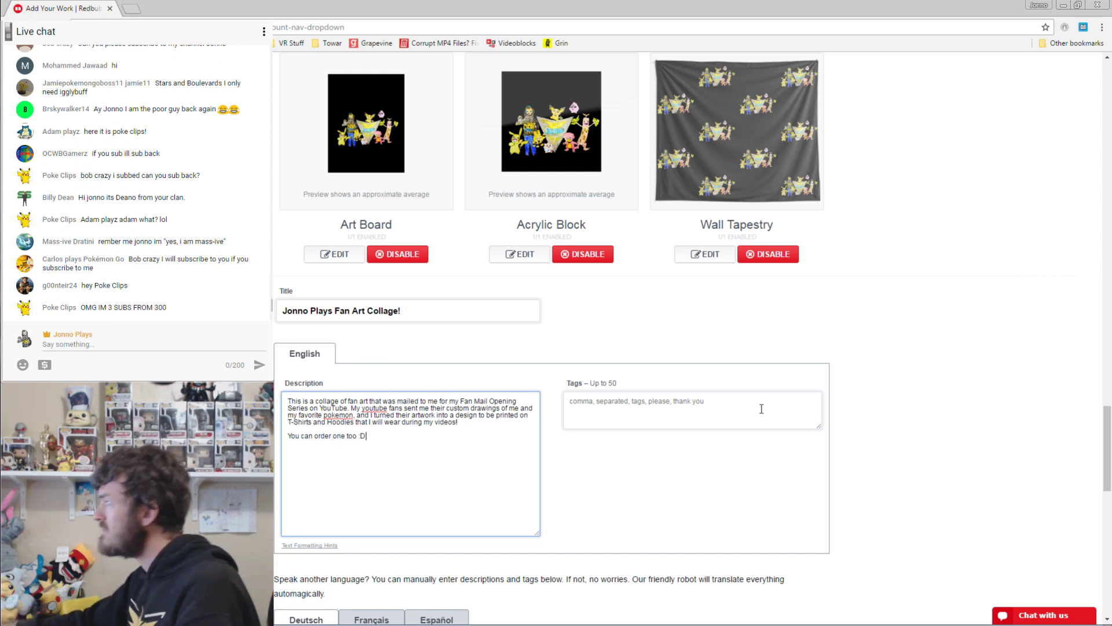
Tag the work fan art, youtube, the creator and channel names, youtube channel, youtube fan mail, youtube fan art.
{"action": "left_click", "coordinate": [727, 416]}
{"action": "type", "text": "fan art, po"}
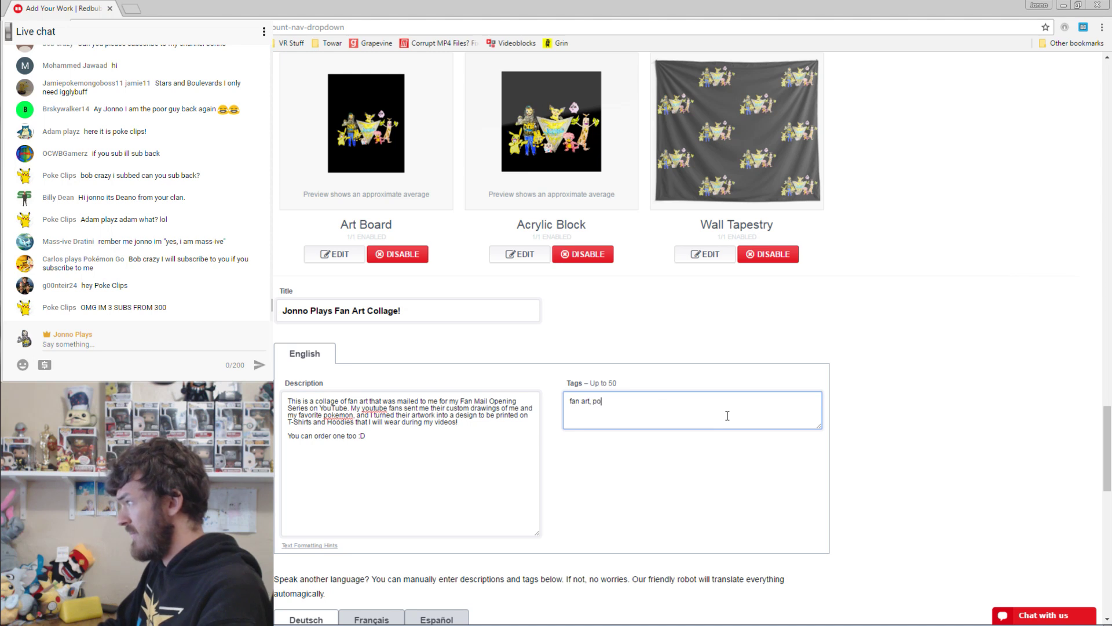
{"action": "type", "text": "kemon, pokemon go,"}
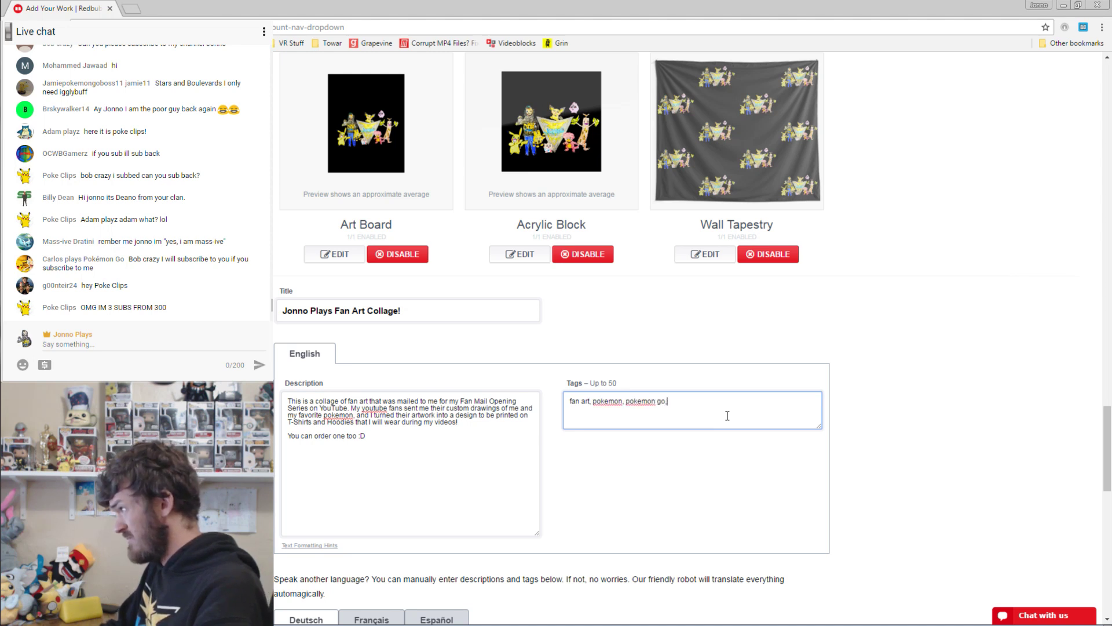
{"action": "key", "text": "BackSpace"}
{"action": "key", "text": "BackSpace"}
{"action": "key", "text": "BackSpace"}
{"action": "key", "text": "BackSpace"}
{"action": "key", "text": "BackSpace"}
{"action": "key", "text": "BackSpace"}
{"action": "key", "text": "BackSpace"}
{"action": "key", "text": "BackSpace"}
{"action": "key", "text": "BackSpace"}
{"action": "key", "text": "BackSpace"}
{"action": "key", "text": "BackSpace"}
{"action": "key", "text": "BackSpace"}
{"action": "key", "text": "BackSpace"}
{"action": "key", "text": "BackSpace"}
{"action": "key", "text": "BackSpace"}
{"action": "key", "text": "BackSpace"}
{"action": "key", "text": "BackSpace"}
{"action": "key", "text": "BackSpace"}
{"action": "key", "text": "BackSpace"}
{"action": "key", "text": "BackSpace"}
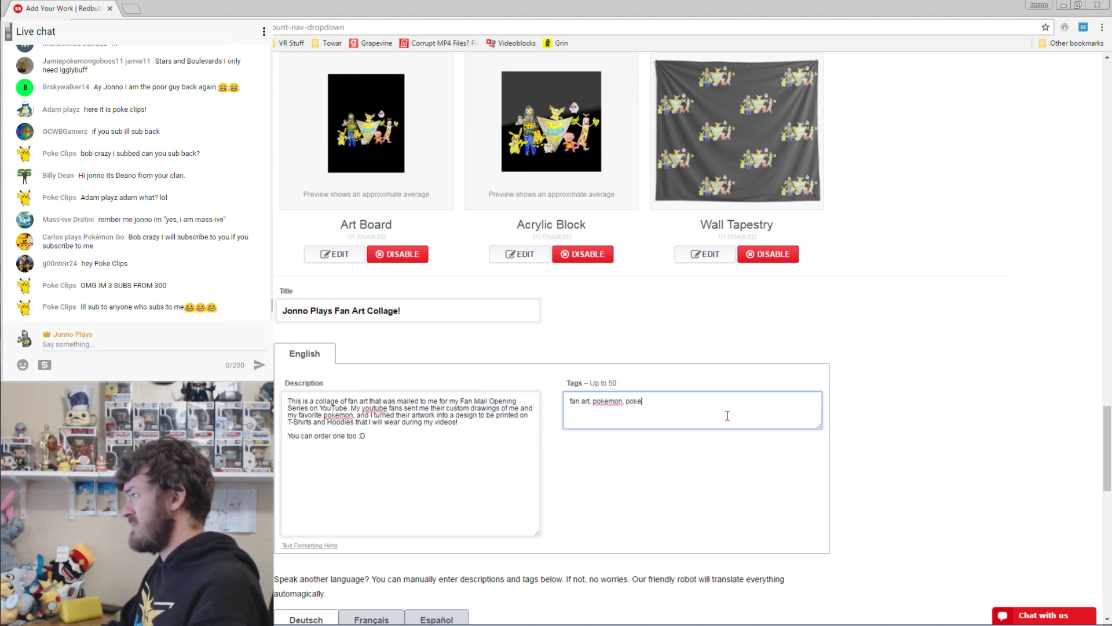
{"action": "type", "text": "youtube, "}
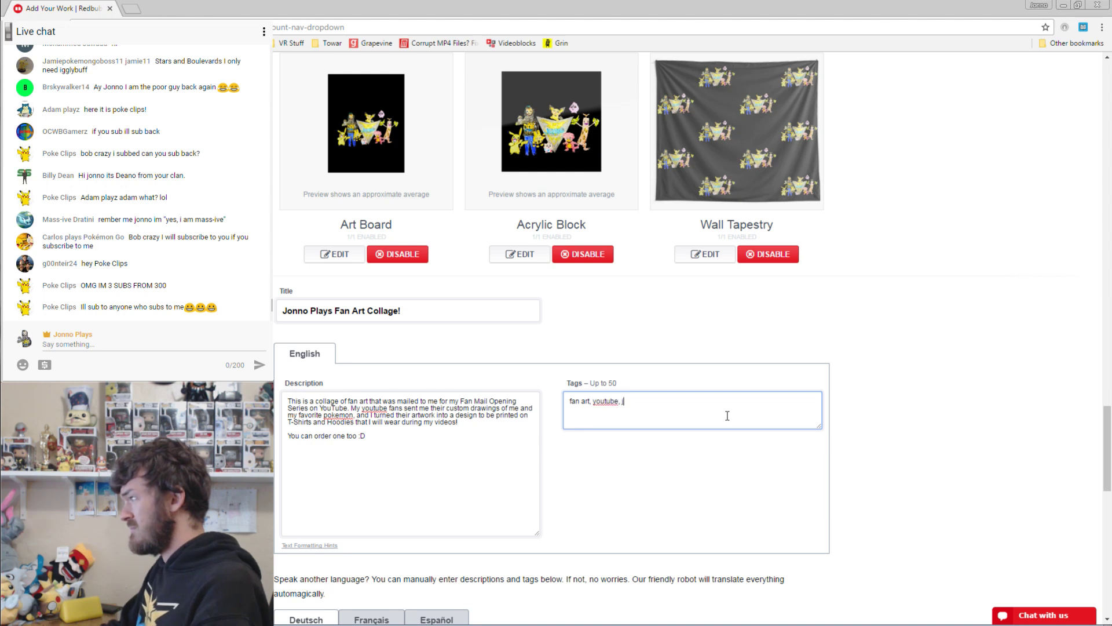
{"action": "type", "text": "jonno, jonno plays"}
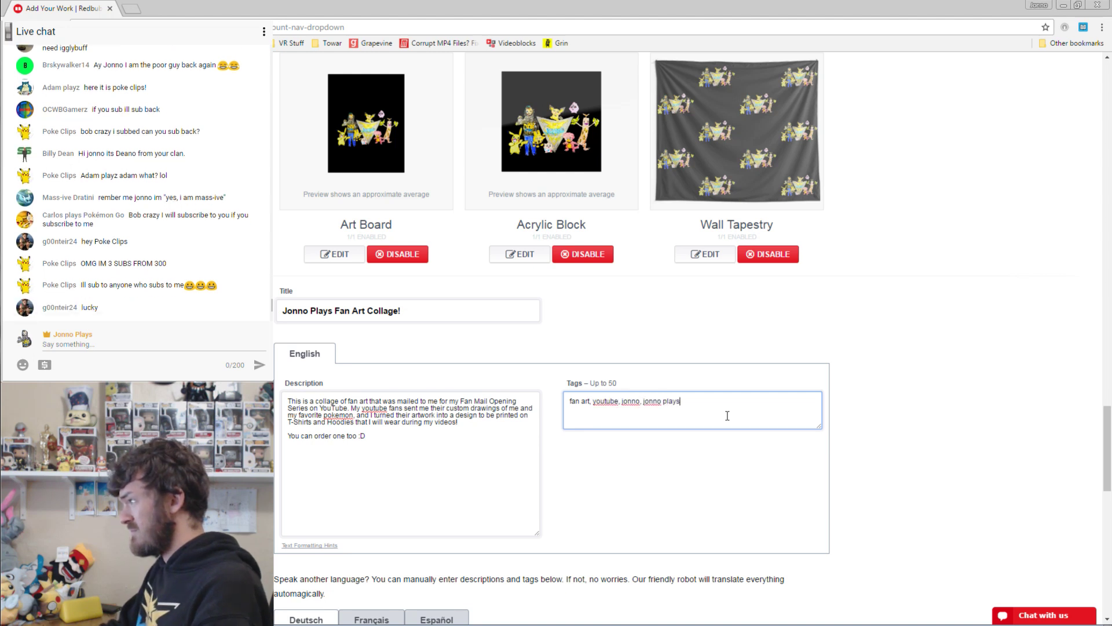
{"action": "type", "text": ", jonno plays"}
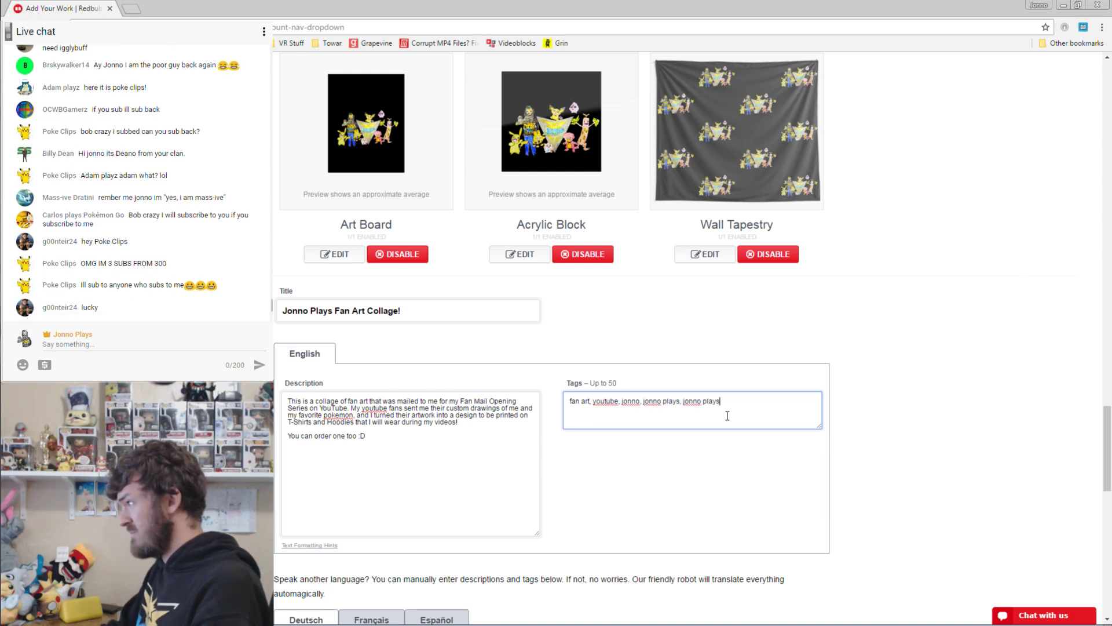
{"action": "type", "text": " pokemon"}
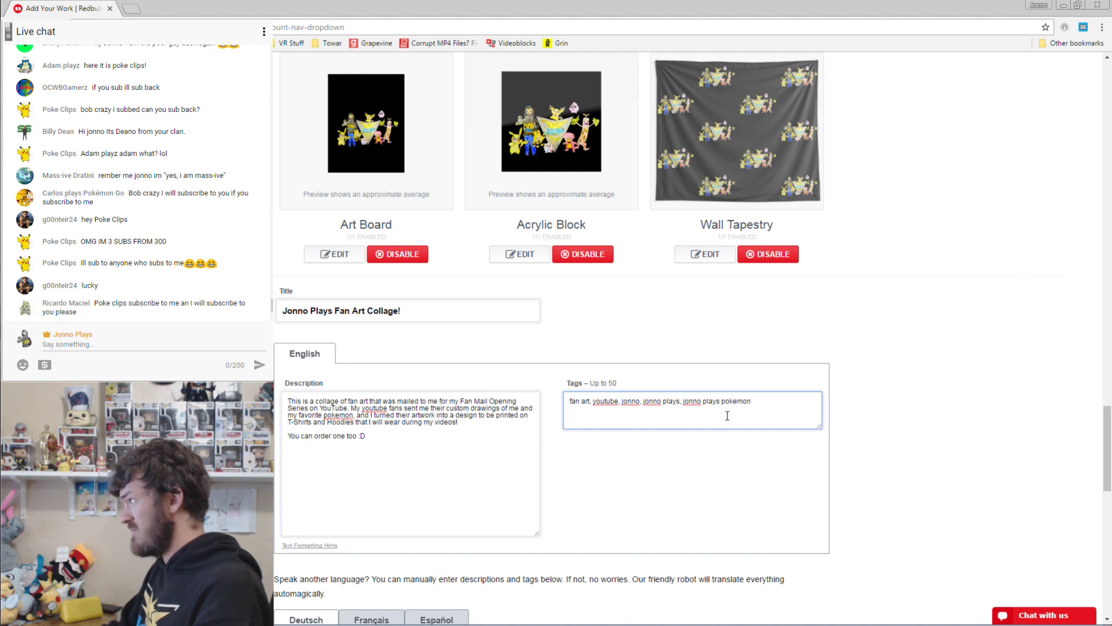
{"action": "key", "text": "BackSpace"}
{"action": "key", "text": "BackSpace"}
{"action": "key", "text": "BackSpace"}
{"action": "key", "text": "BackSpace"}
{"action": "key", "text": "BackSpace"}
{"action": "key", "text": "BackSpace"}
{"action": "key", "text": "BackSpace"}
{"action": "key", "text": "BackSpace"}
{"action": "type", "text": ", youtube channel"}
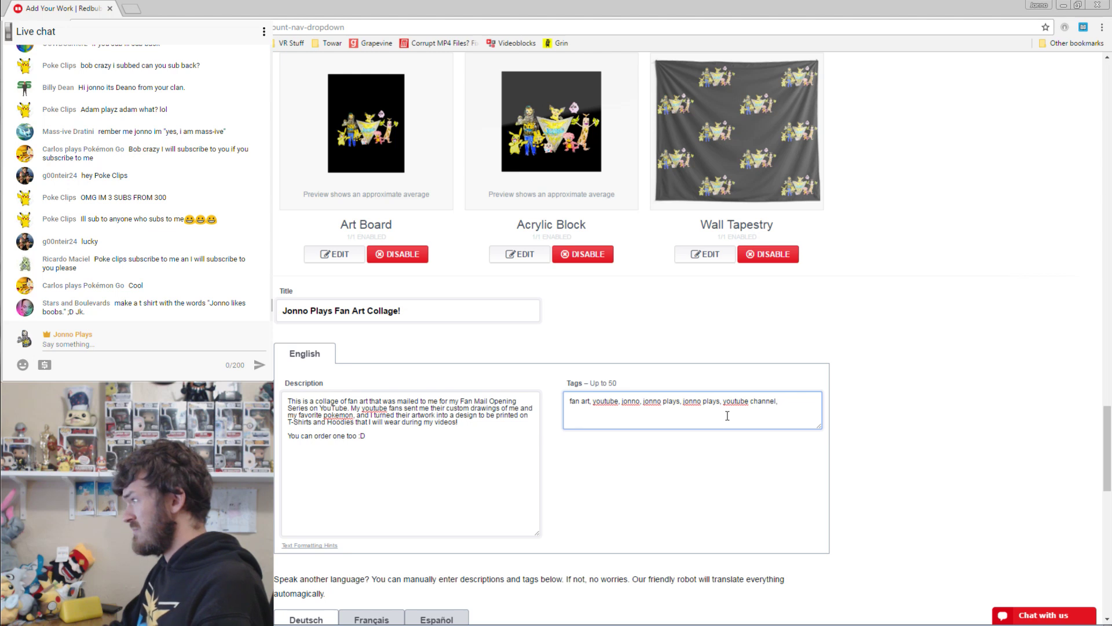
{"action": "type", "text": ", youtube"}
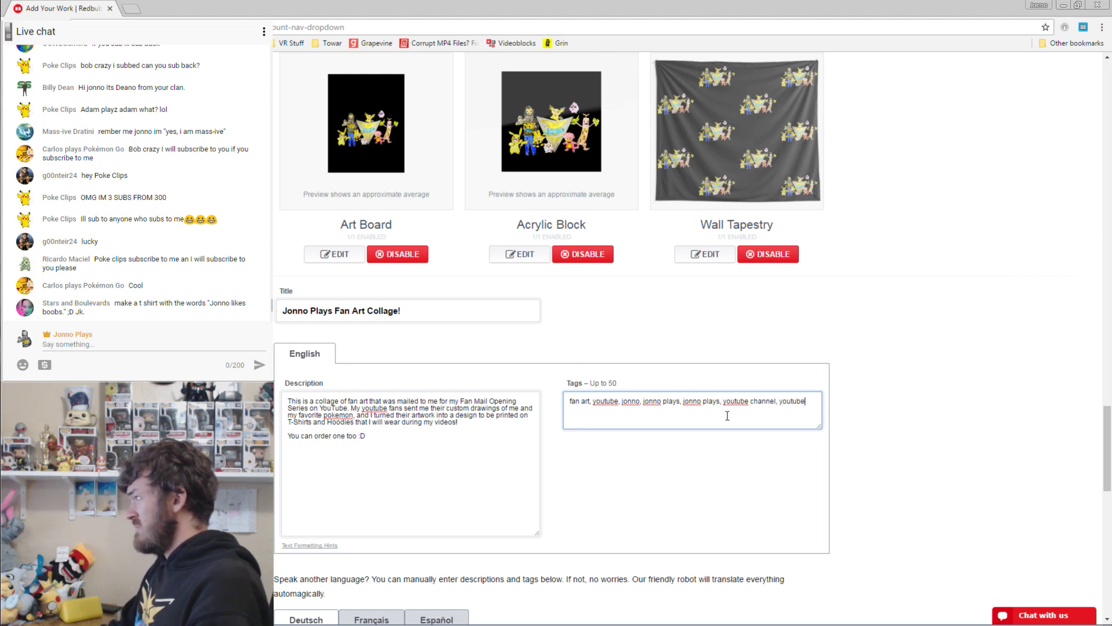
{"action": "type", "text": " fan mail, youtube "}
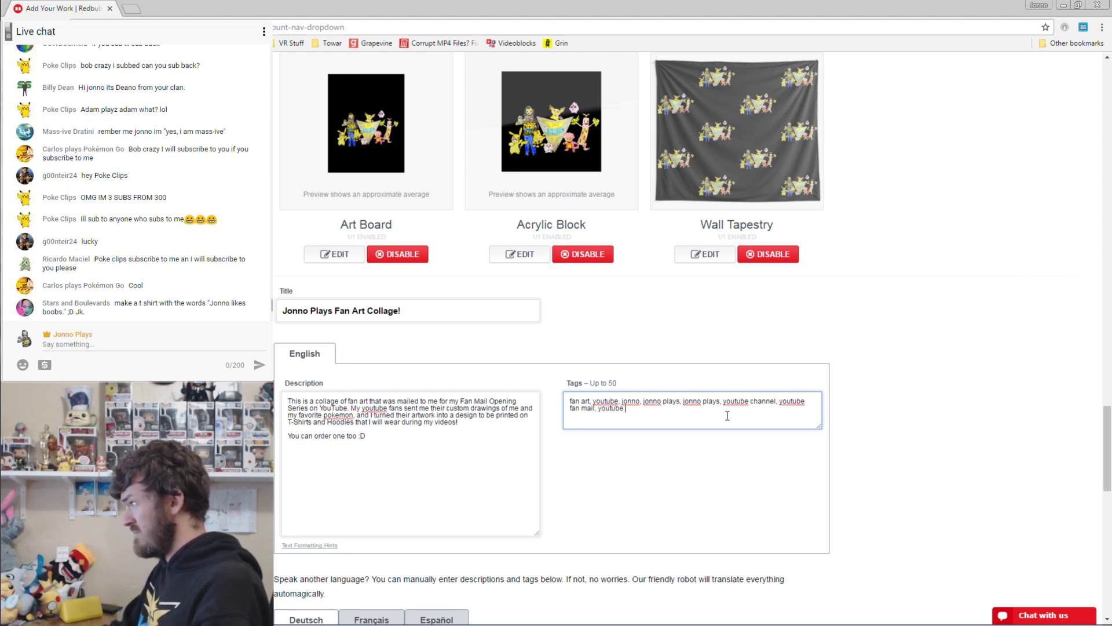
{"action": "type", "text": "fan art,"}
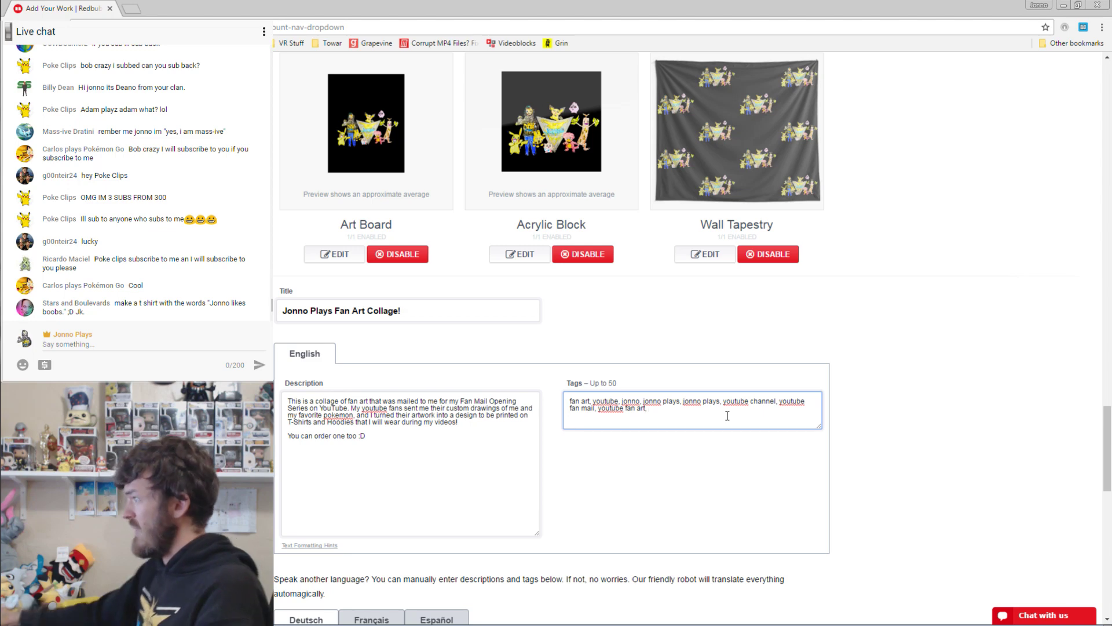
{"action": "scroll", "coordinate": [915, 324], "scroll_direction": "down", "scroll_amount": 2}
Tick Drawing and Digital Art as the media types, leaving Design & Illustration unticked.
{"action": "scroll", "coordinate": [915, 323], "scroll_direction": "down", "scroll_amount": 2}
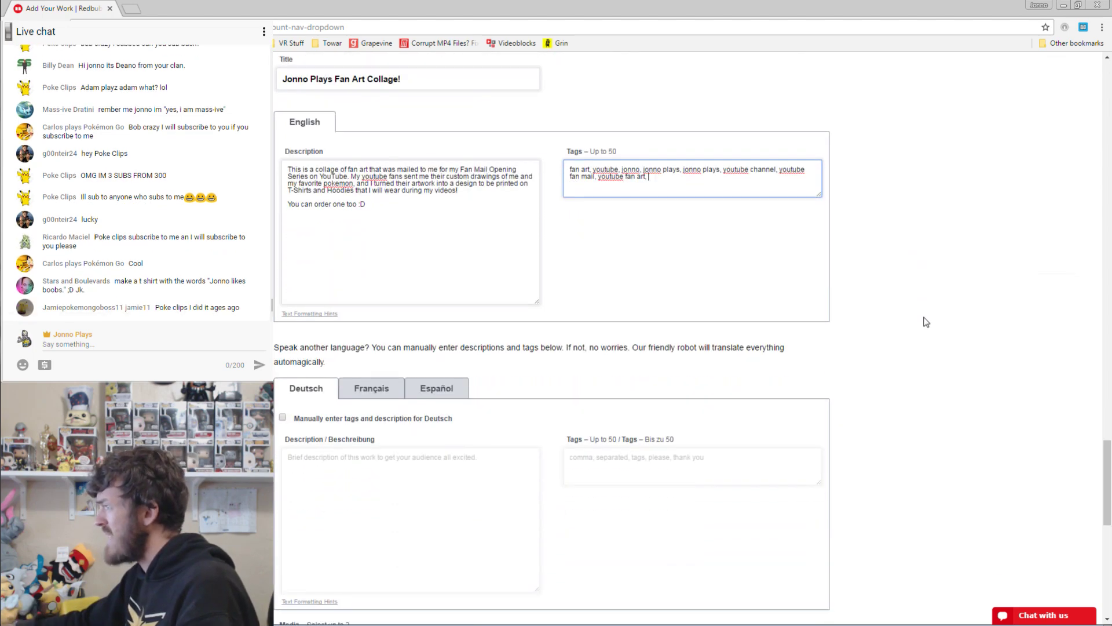
{"action": "scroll", "coordinate": [930, 320], "scroll_direction": "down", "scroll_amount": 3}
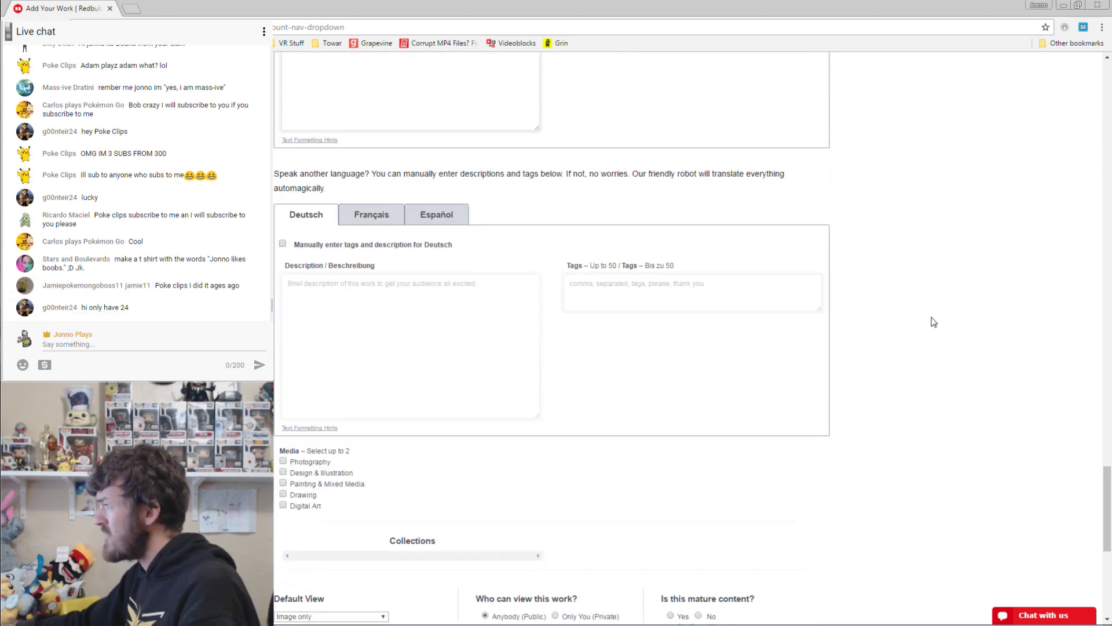
{"action": "left_click", "coordinate": [283, 472]}
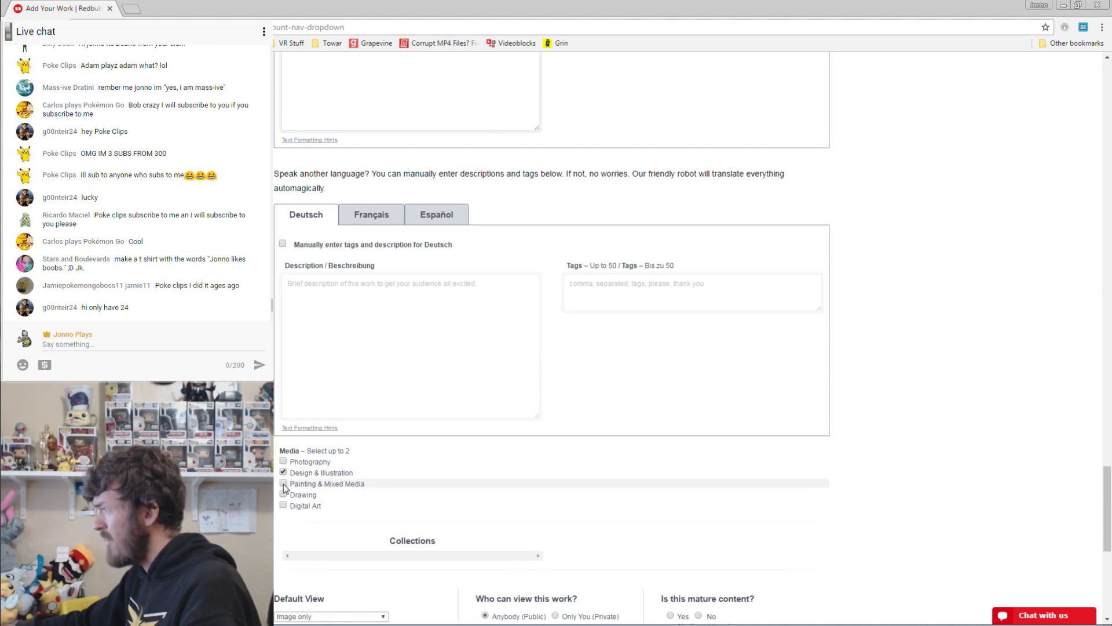
{"action": "left_click", "coordinate": [284, 494]}
{"action": "left_click", "coordinate": [284, 504]}
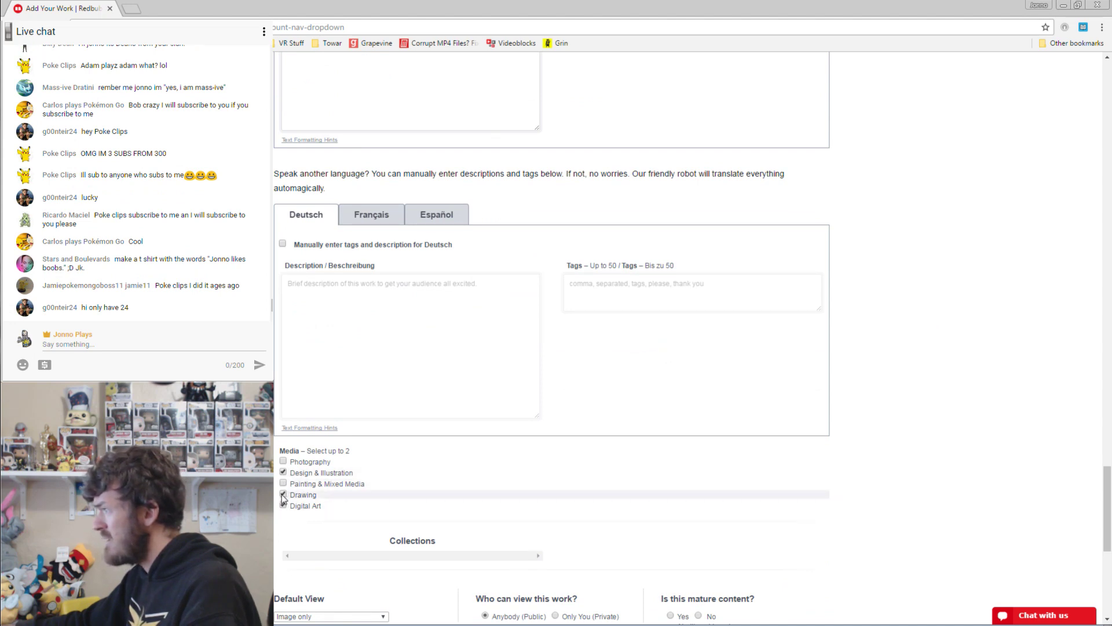
{"action": "left_click", "coordinate": [283, 493]}
{"action": "scroll", "coordinate": [985, 370], "scroll_direction": "down", "scroll_amount": 2}
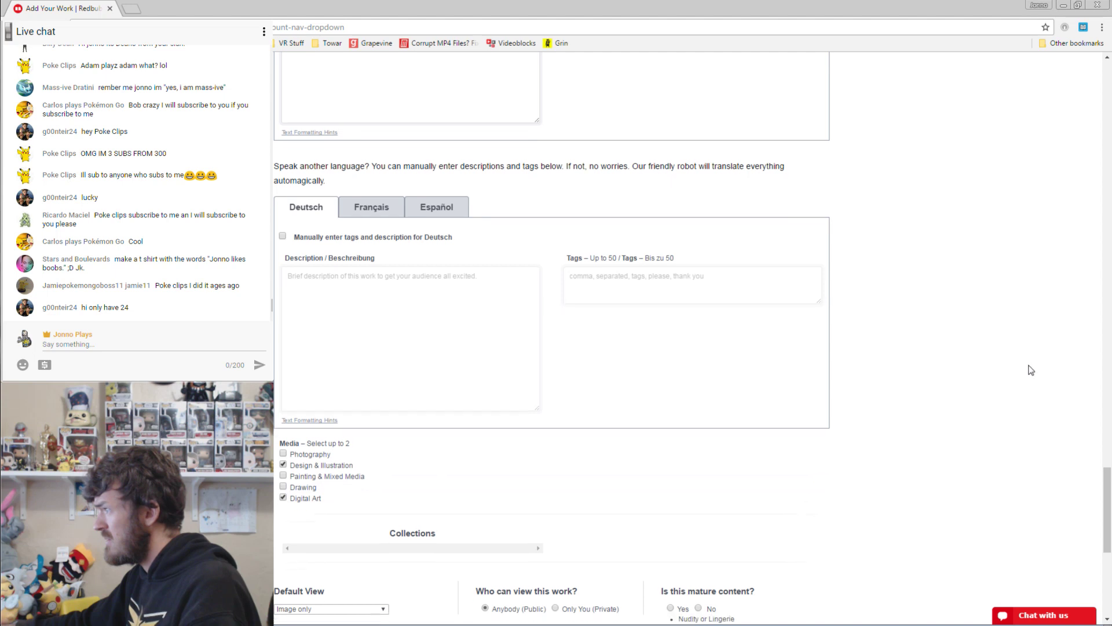
{"action": "left_click", "coordinate": [328, 379]}
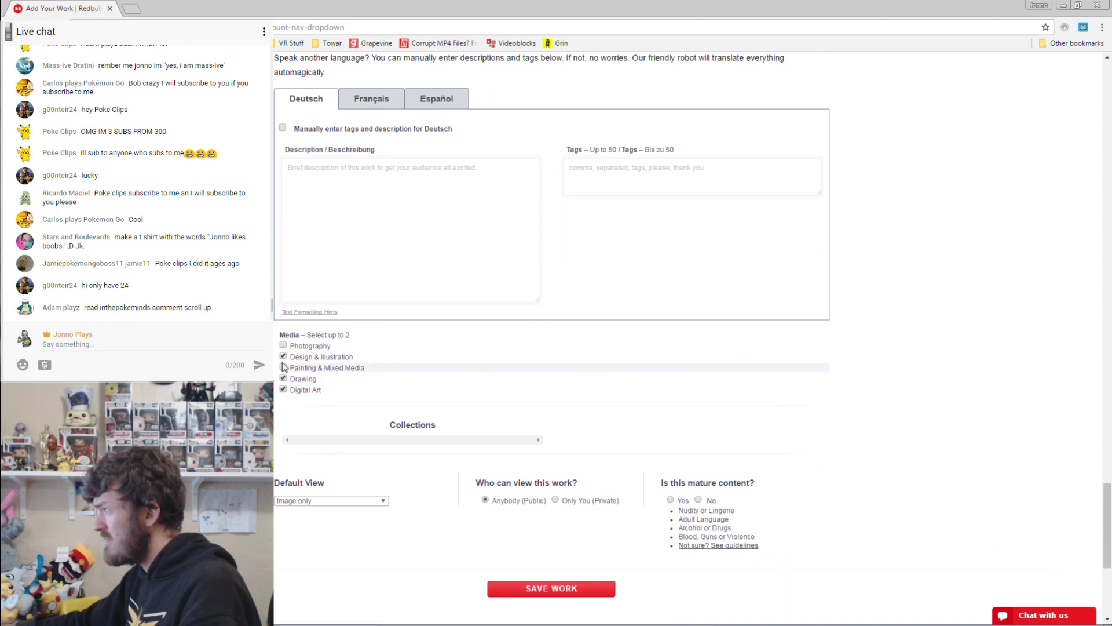
{"action": "left_click", "coordinate": [324, 357]}
{"action": "scroll", "coordinate": [884, 312], "scroll_direction": "down", "scroll_amount": 2}
{"action": "left_click", "coordinate": [330, 385]}
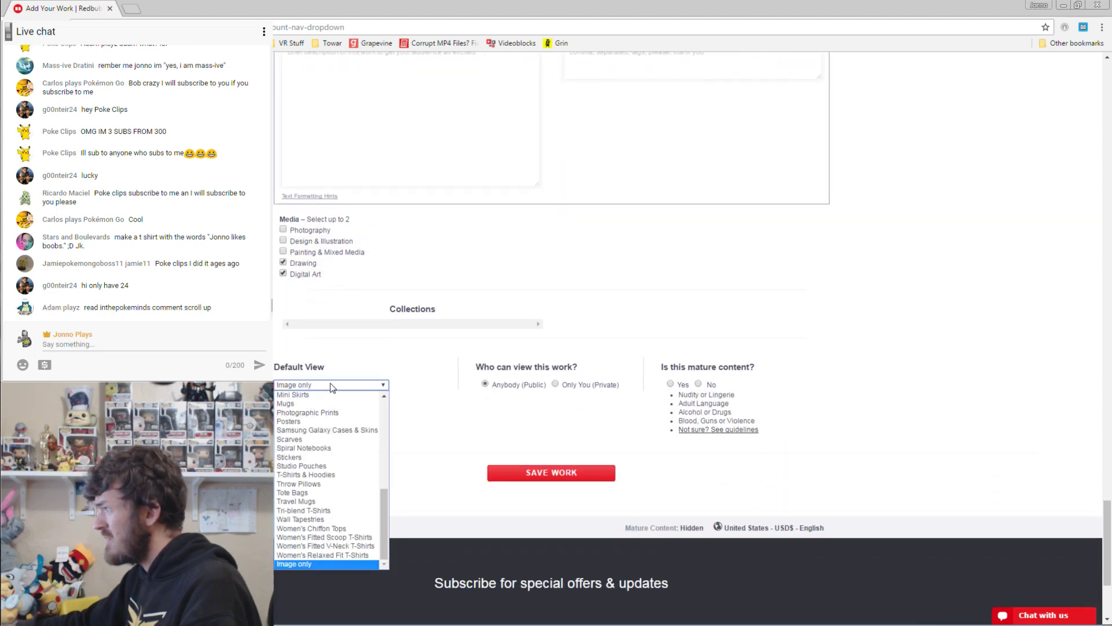
Set the default view to T-Shirts & Hoodies, mark the work not mature, and save it.
{"action": "scroll", "coordinate": [339, 420], "scroll_direction": "up", "scroll_amount": 5}
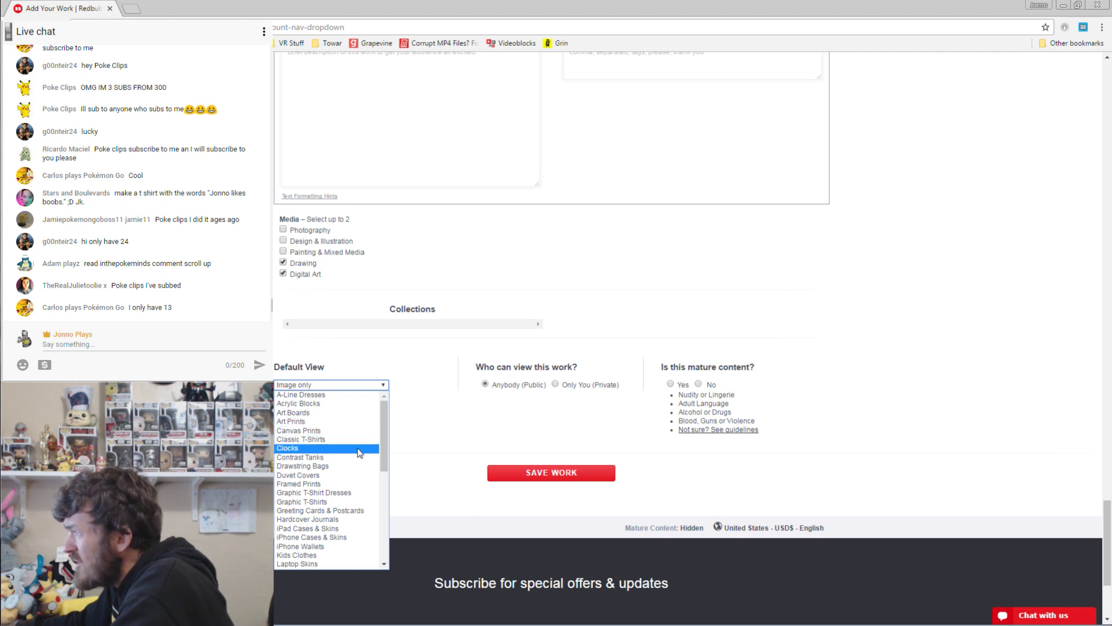
{"action": "left_click_drag", "start_coordinate": [382, 447], "coordinate": [376, 526]}
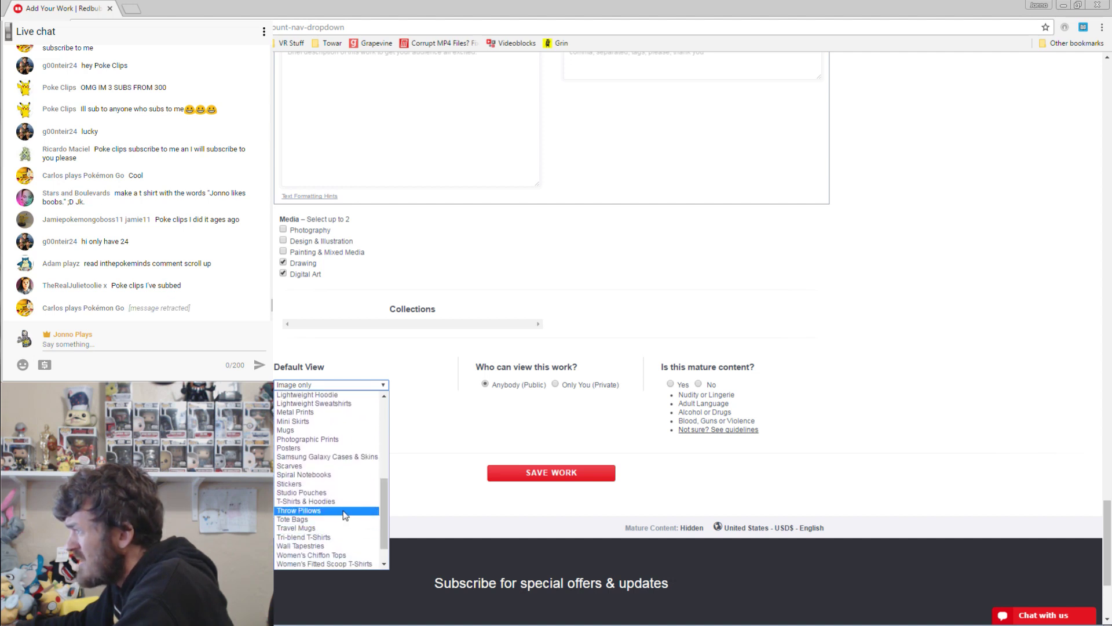
{"action": "left_click", "coordinate": [339, 501]}
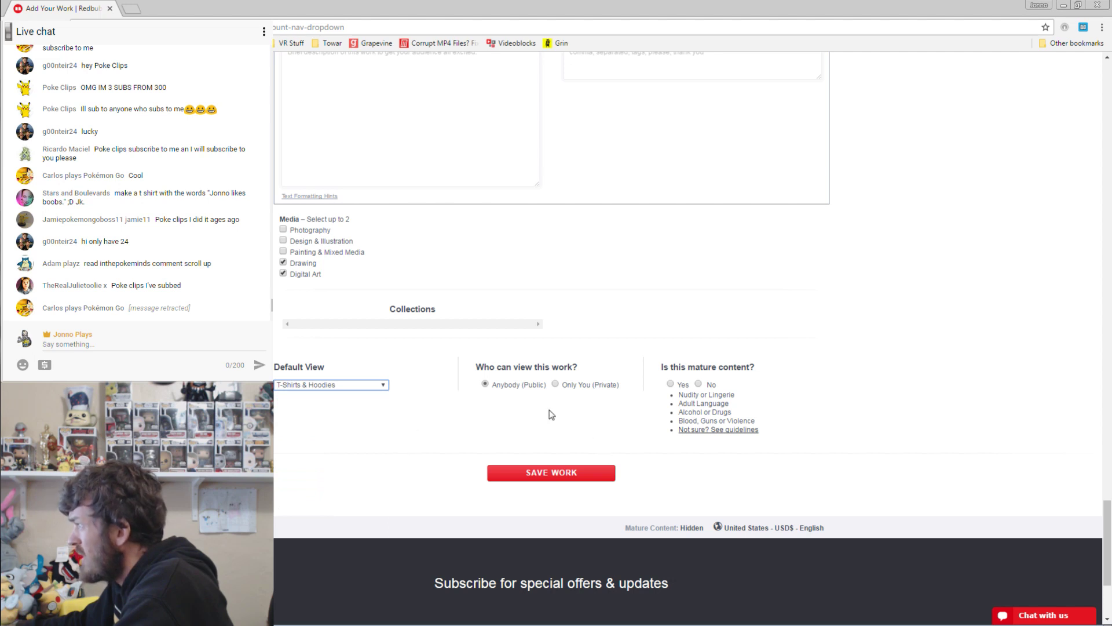
{"action": "left_click", "coordinate": [699, 384]}
{"action": "left_click", "coordinate": [551, 472]}
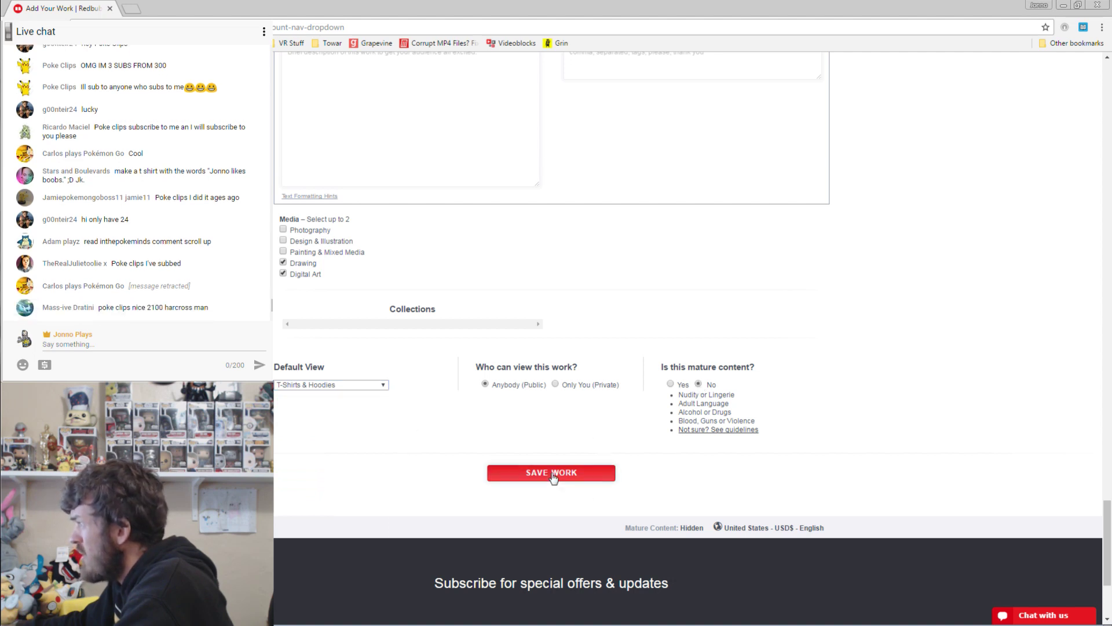
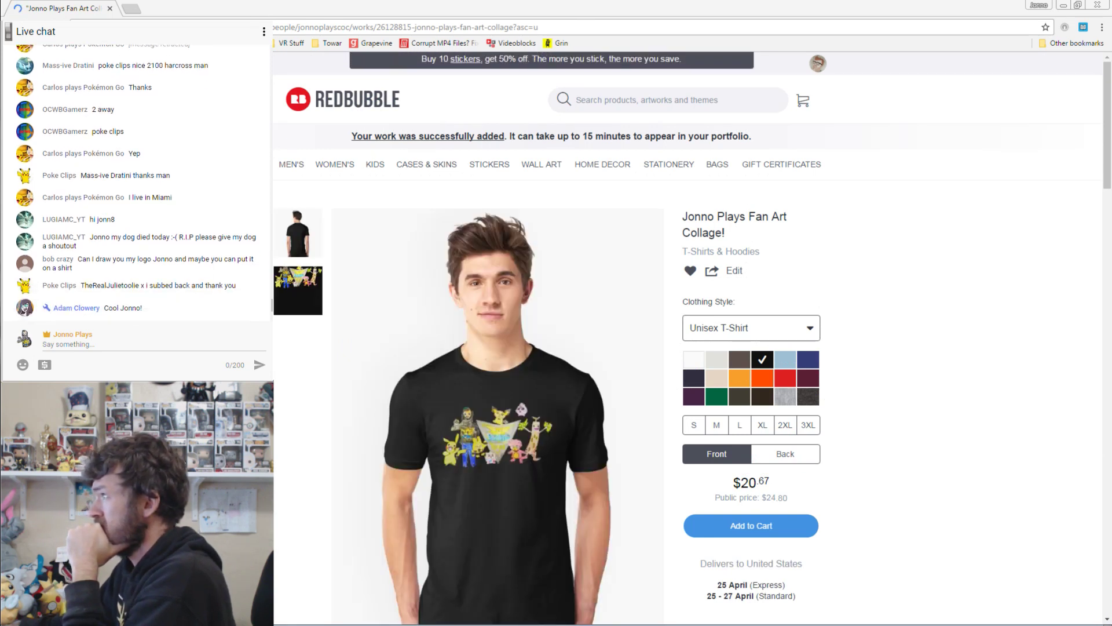
Copy the collage T-shirt page's URL and post it in the live chat three times.
{"action": "left_click", "coordinate": [232, 28]}
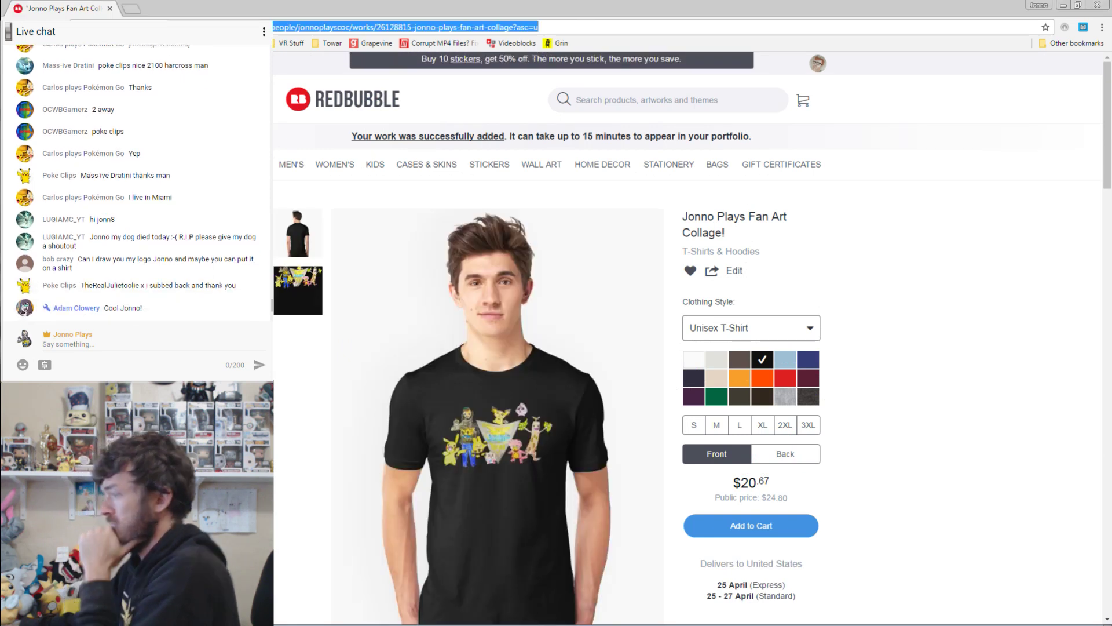
{"action": "key", "text": "ctrl+c"}
{"action": "left_click", "coordinate": [123, 343]}
{"action": "key", "text": "ctrl+v"}
{"action": "key", "text": "Return"}
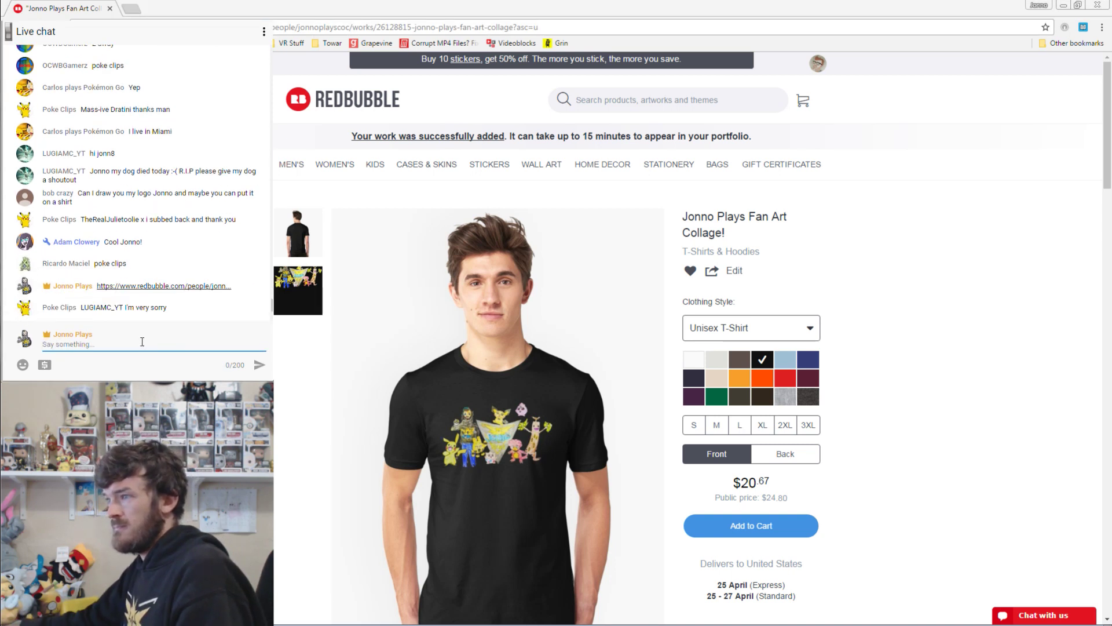
{"action": "key", "text": "ctrl+v"}
{"action": "key", "text": "Return"}
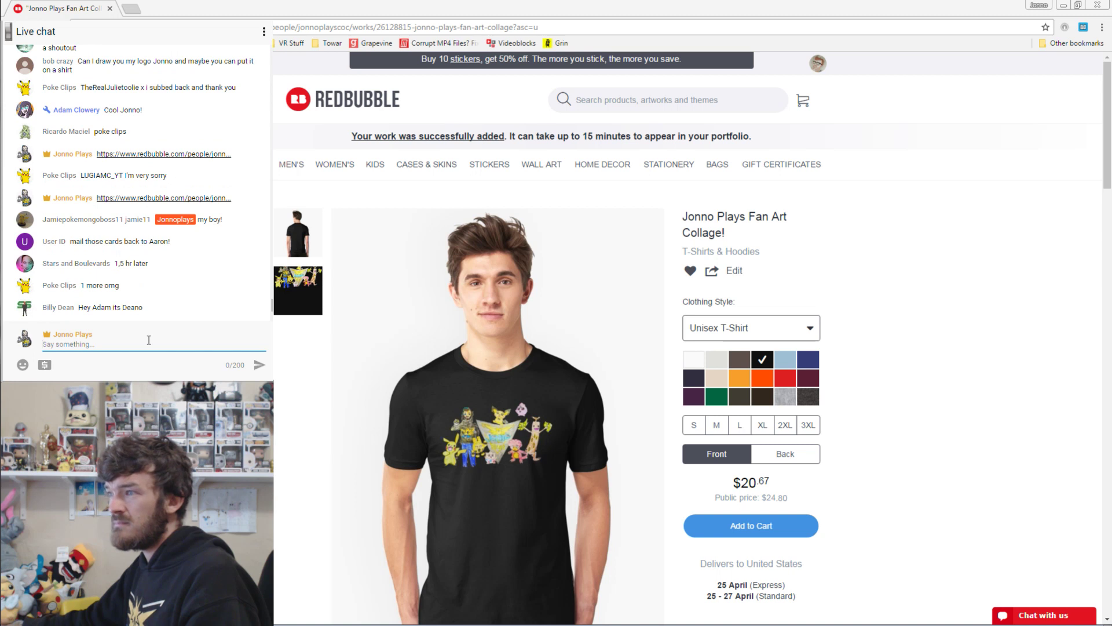
{"action": "key", "text": "ctrl+v"}
{"action": "key", "text": "Return"}
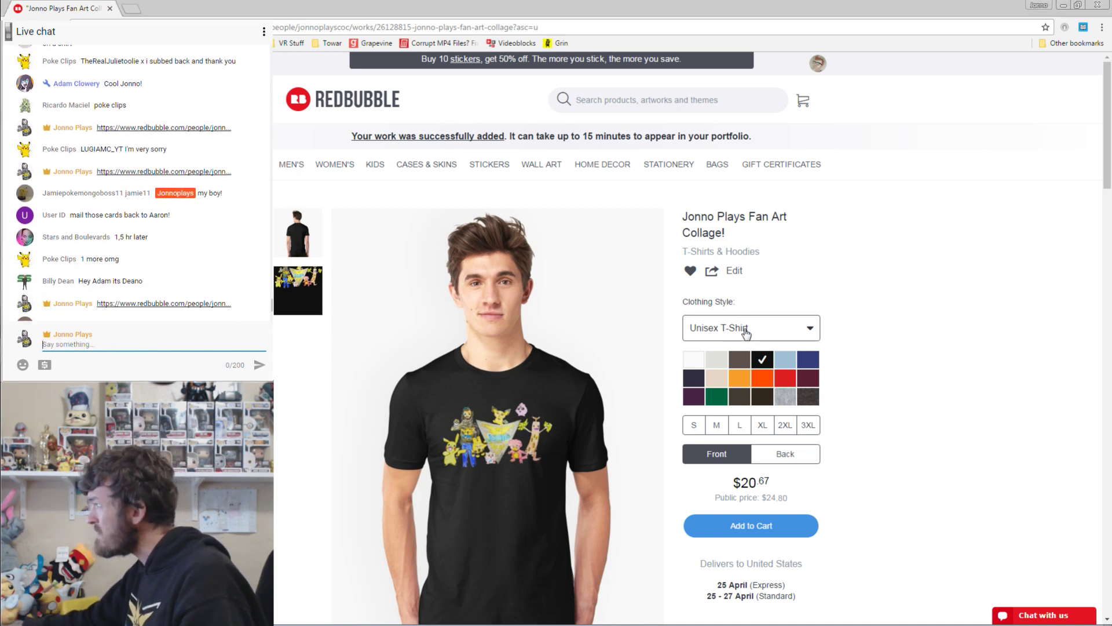
Switch the collage product to a Tri-blend T-Shirt in black.
{"action": "left_click", "coordinate": [746, 330]}
{"action": "left_click", "coordinate": [727, 370]}
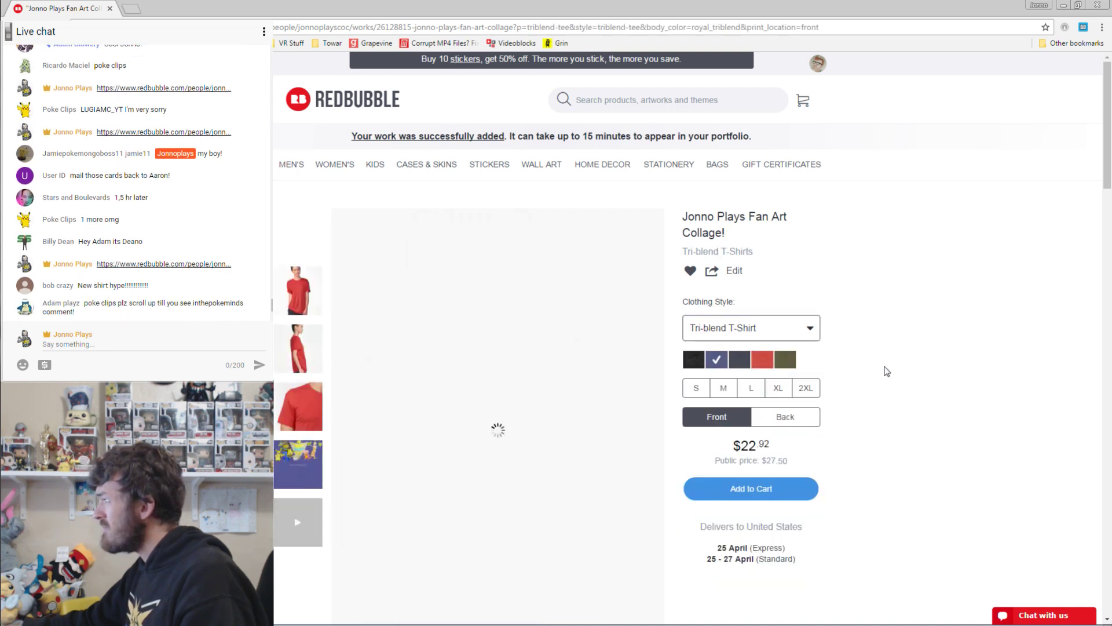
{"action": "left_click", "coordinate": [695, 362]}
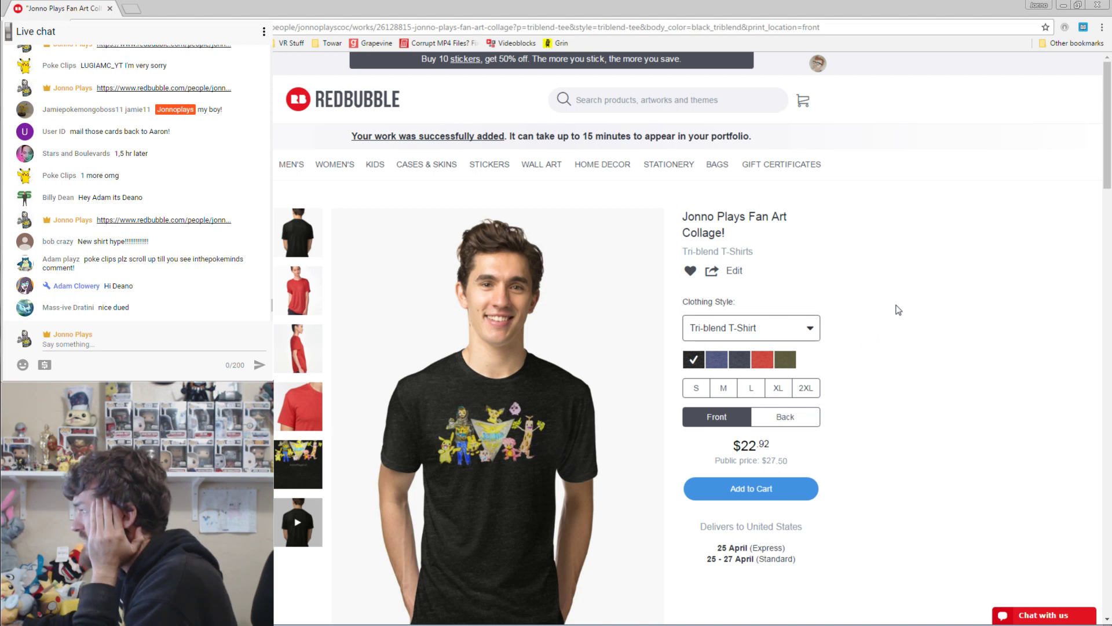
Enlarge the black shirt's preview image to inspect it, then close the lightbox.
{"action": "scroll", "coordinate": [897, 309], "scroll_direction": "down", "scroll_amount": 1}
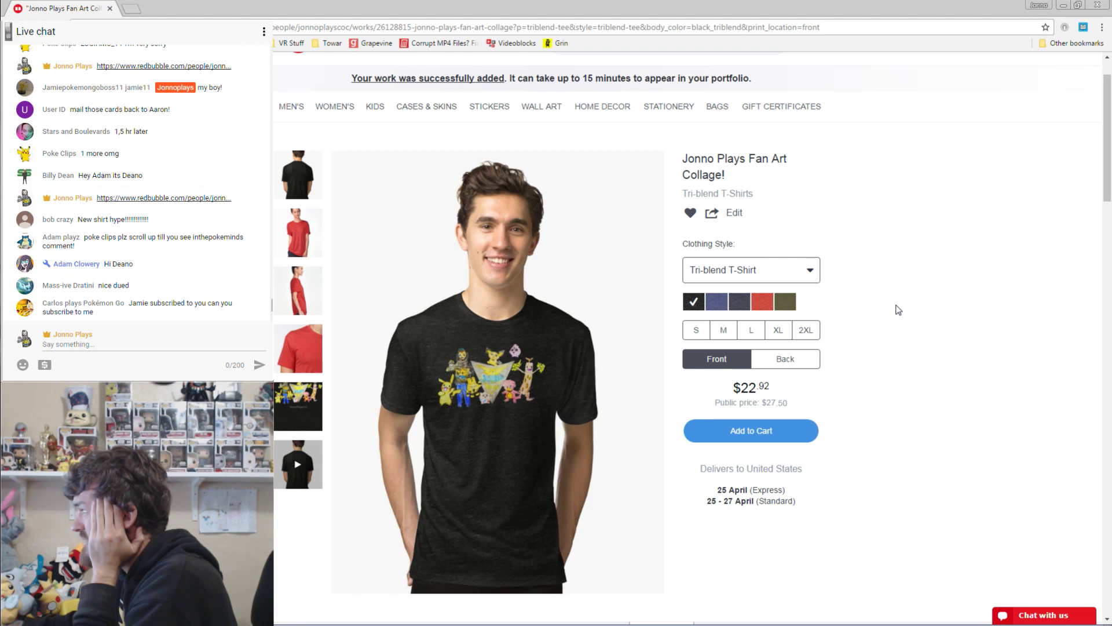
{"action": "left_click", "coordinate": [485, 372]}
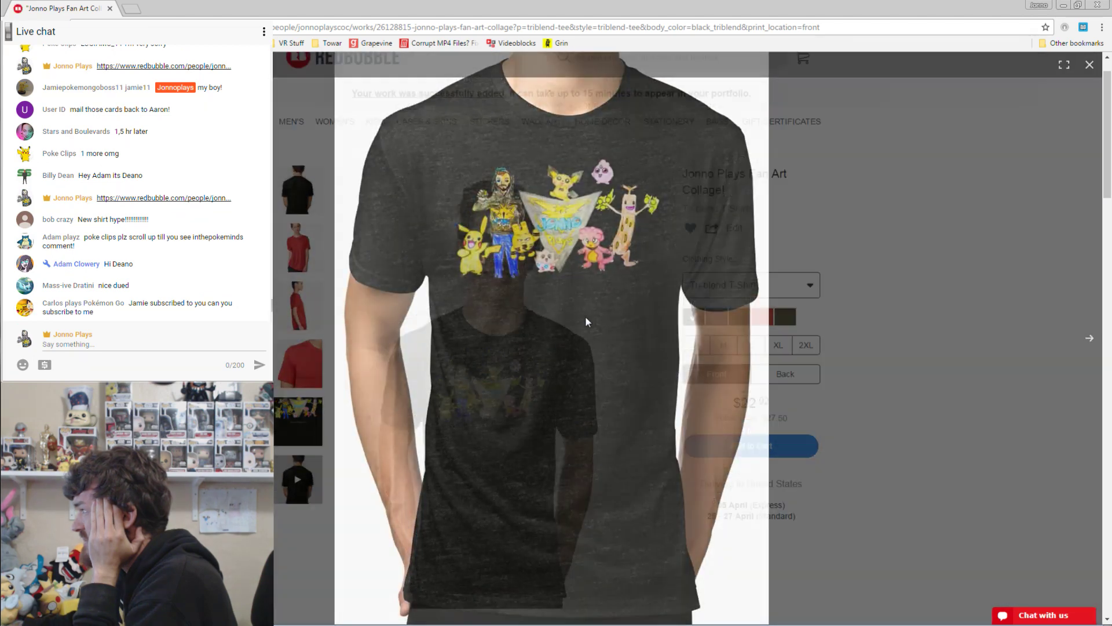
{"action": "left_click", "coordinate": [585, 322]}
{"action": "left_click", "coordinate": [508, 418]}
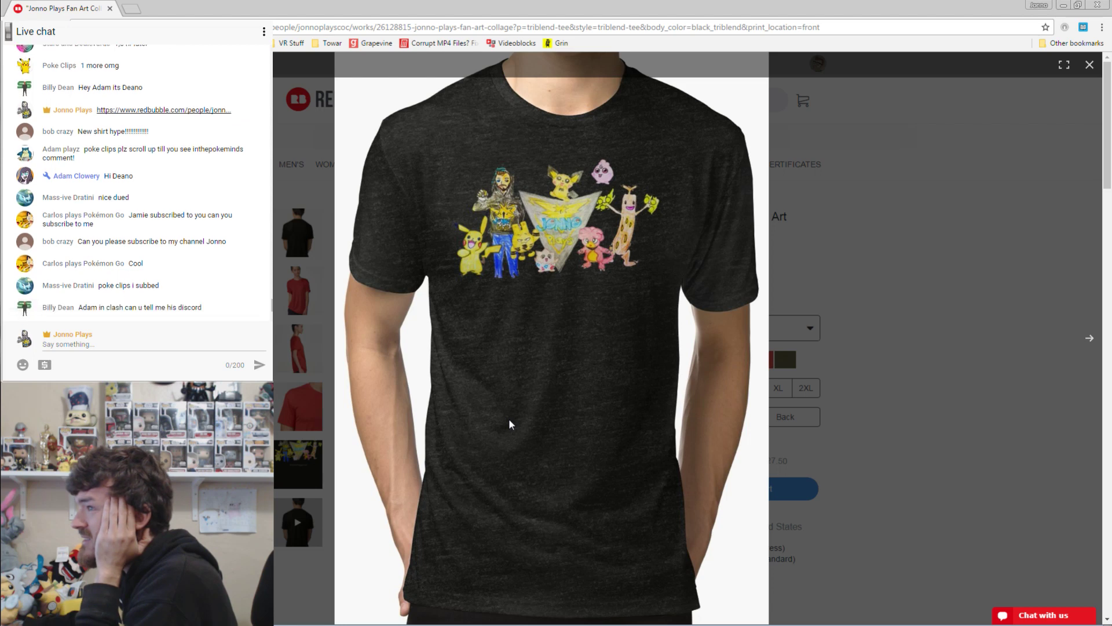
{"action": "left_click", "coordinate": [931, 372]}
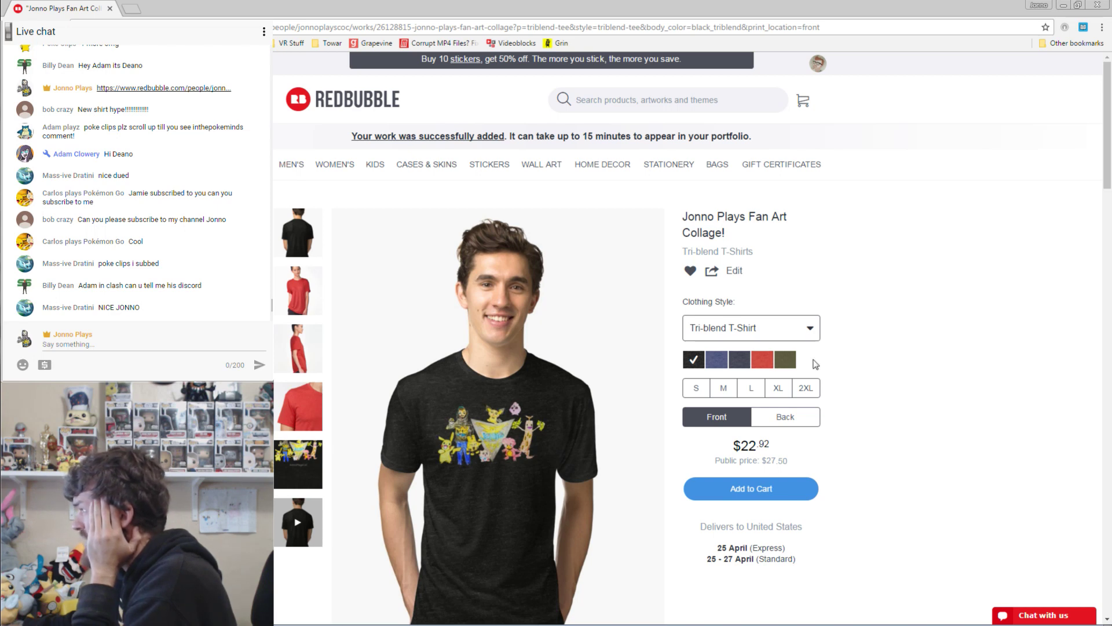
Add a size M black Tri-blend shirt to the cart and review the $28.54 cart subtotal.
{"action": "scroll", "coordinate": [944, 340], "scroll_direction": "down", "scroll_amount": 2}
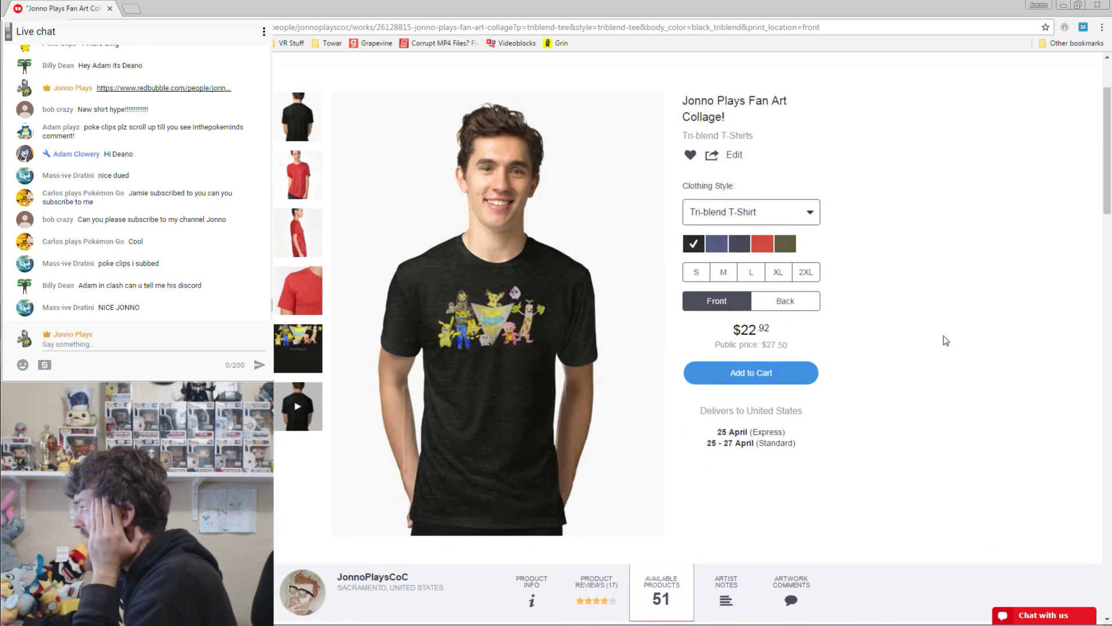
{"action": "left_click", "coordinate": [760, 373]}
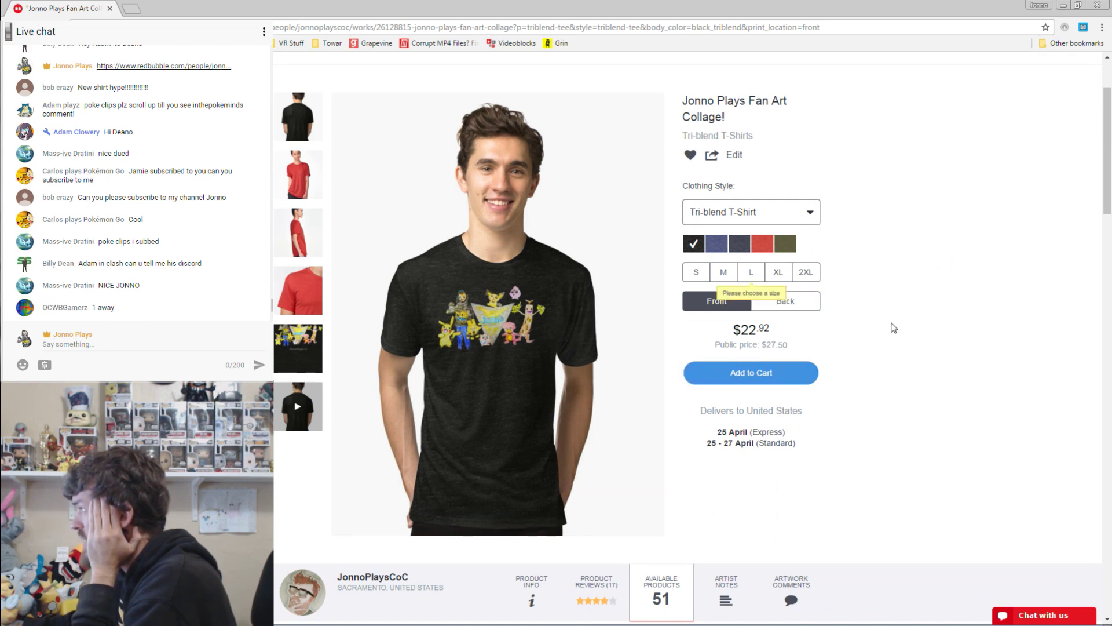
{"action": "left_click", "coordinate": [724, 273]}
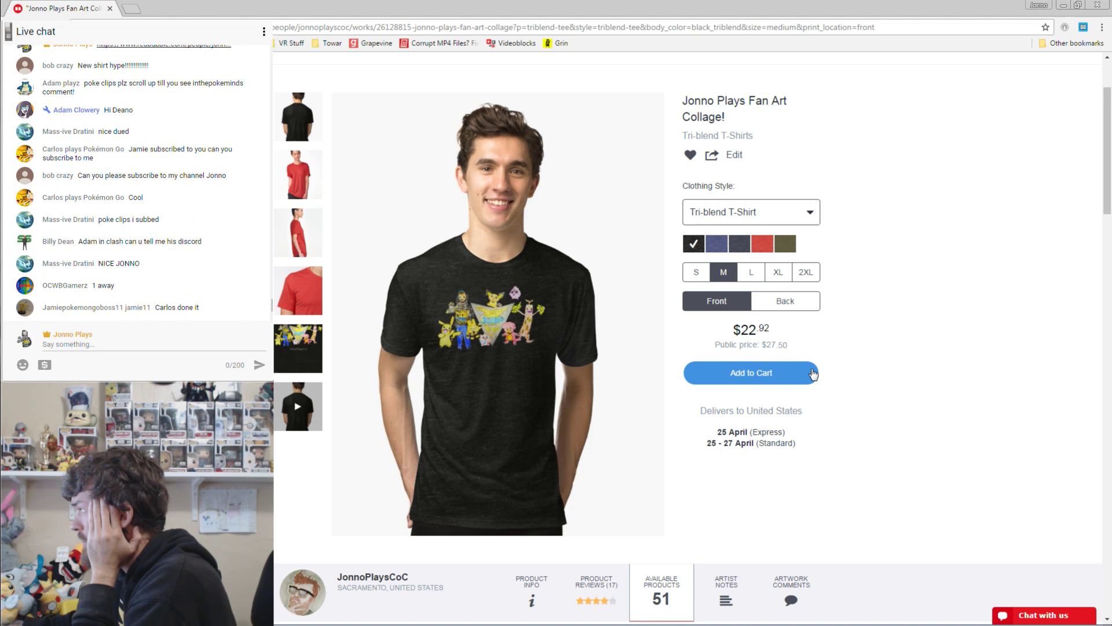
{"action": "left_click", "coordinate": [753, 373]}
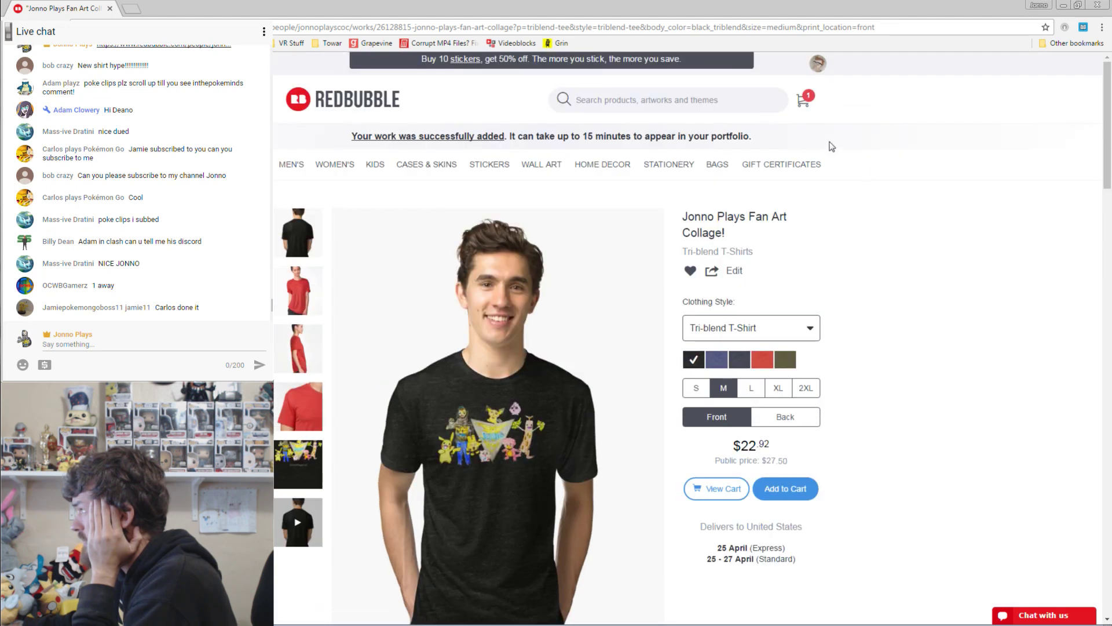
{"action": "left_click", "coordinate": [803, 100]}
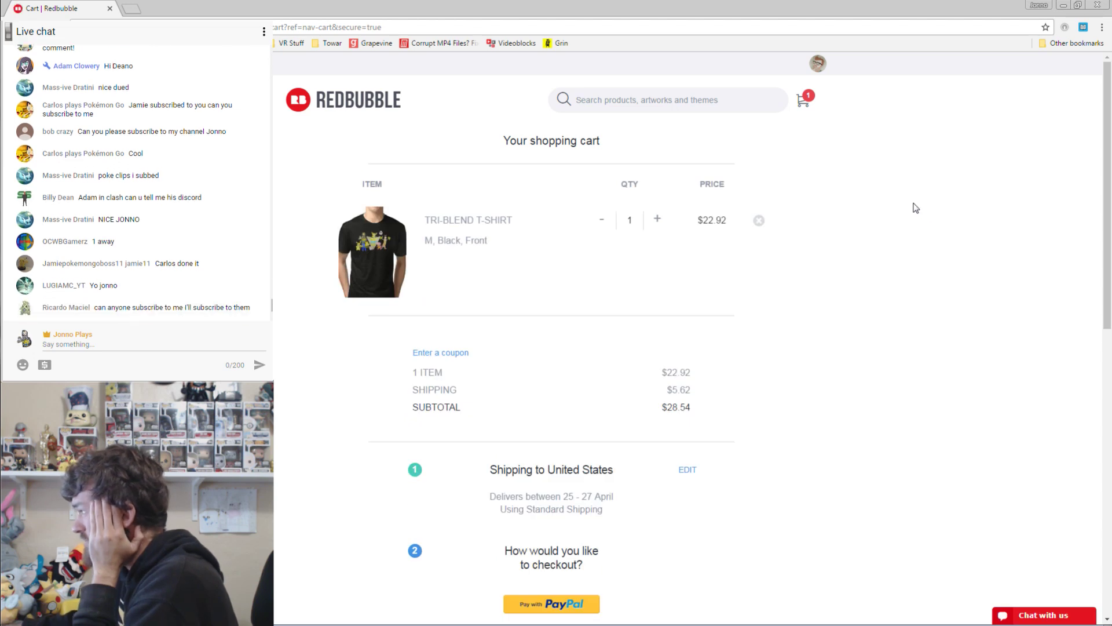
{"action": "scroll", "coordinate": [929, 214], "scroll_direction": "down", "scroll_amount": 3}
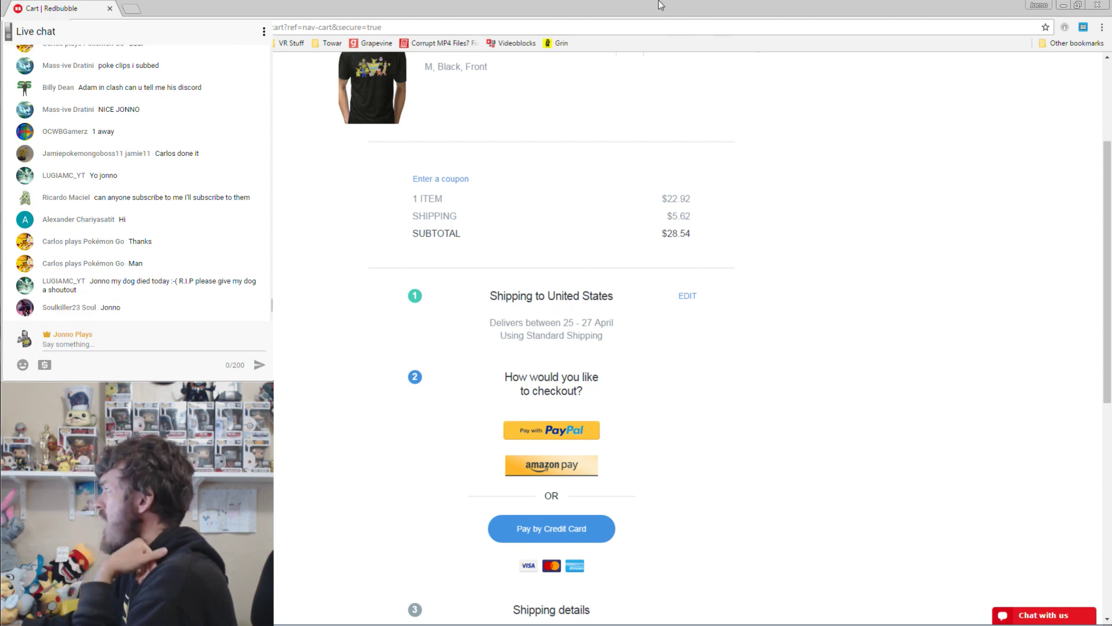
Switch to the Pokémon collage in Photoshop, then back to the paid Redbubble order summary.
{"action": "key", "text": "alt+Tab"}
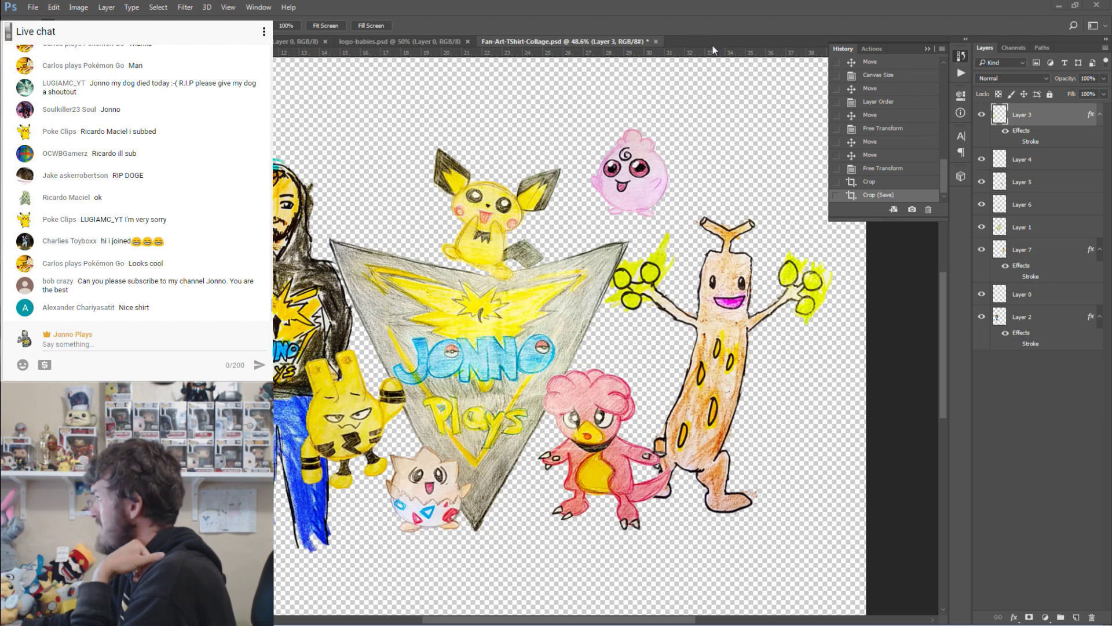
{"action": "key", "text": "alt+Tab"}
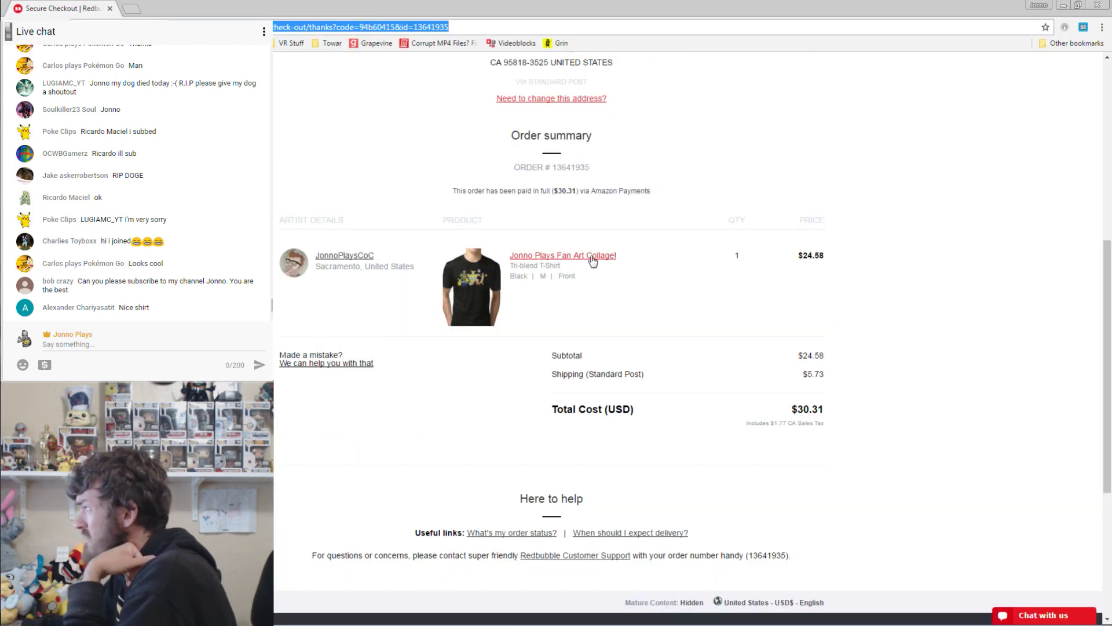
Highlight the ordered Tri-blend T-Shirt, colour Black, size M, $24.58 price and shipping line.
{"action": "triple_click", "coordinate": [557, 266]}
{"action": "left_click_drag", "start_coordinate": [511, 277], "coordinate": [528, 277]}
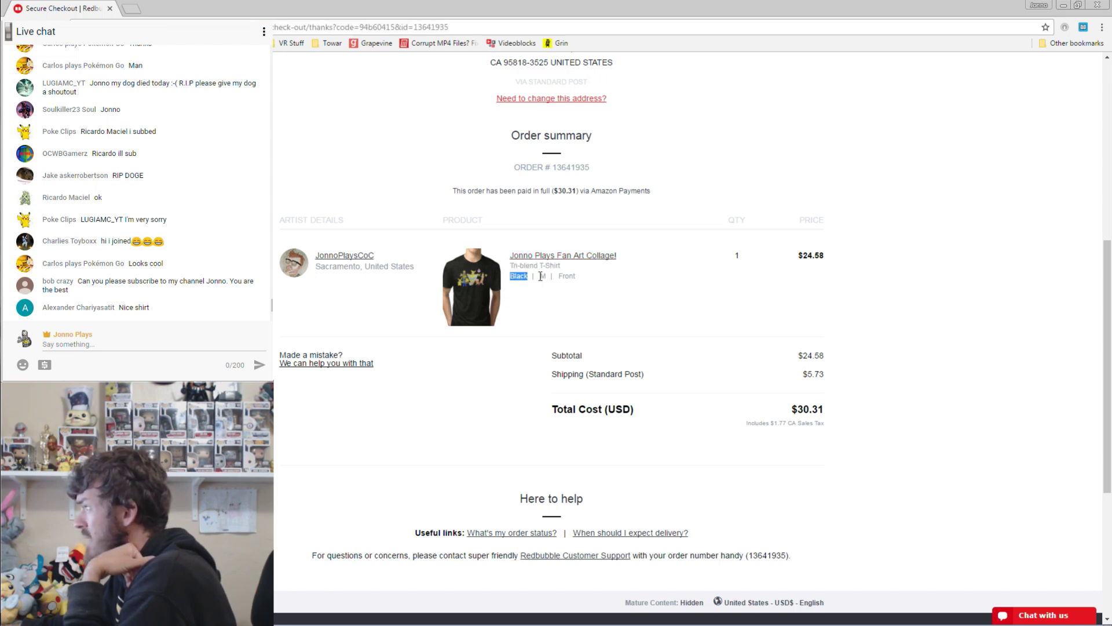
{"action": "double_click", "coordinate": [543, 277]}
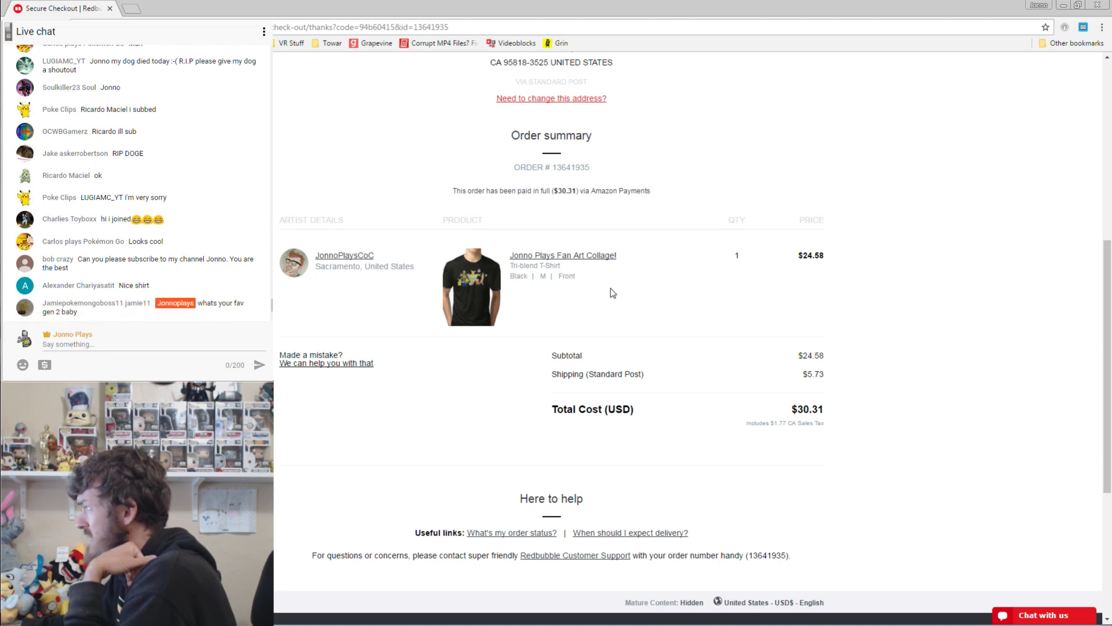
{"action": "triple_click", "coordinate": [814, 256]}
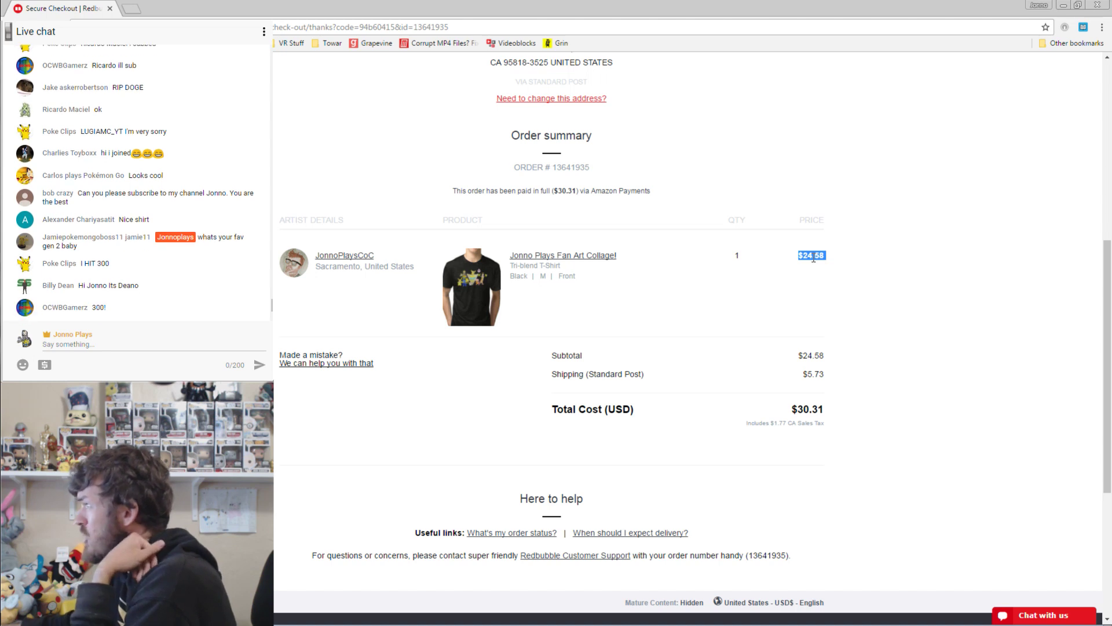
{"action": "triple_click", "coordinate": [605, 375]}
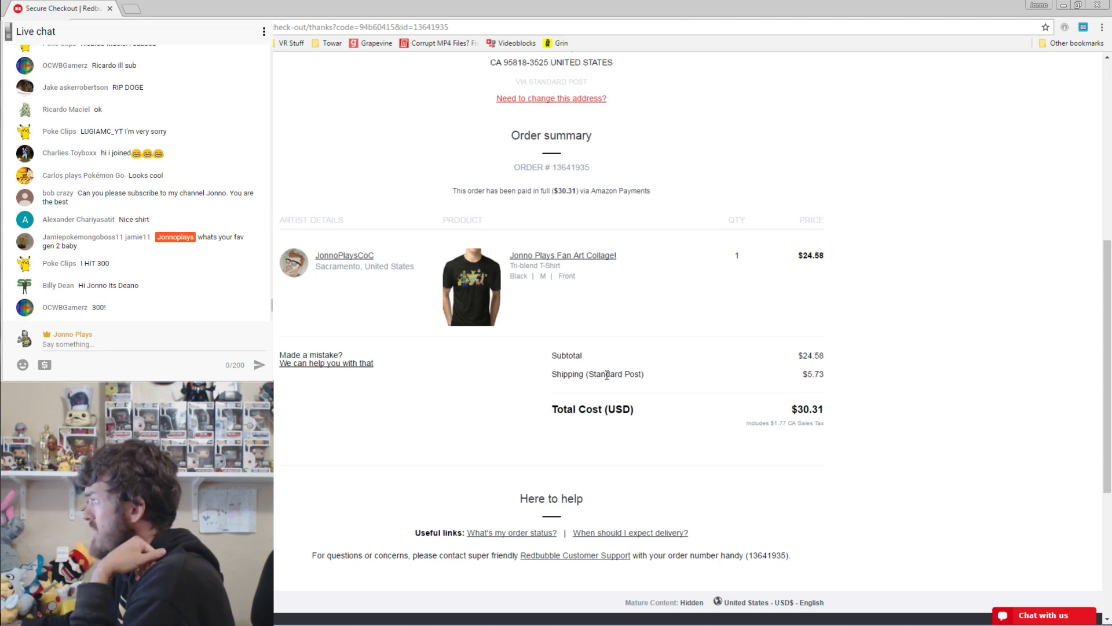
Highlight the $30.31 total and CA sales tax note, then close the checkout page.
{"action": "left_click", "coordinate": [807, 374]}
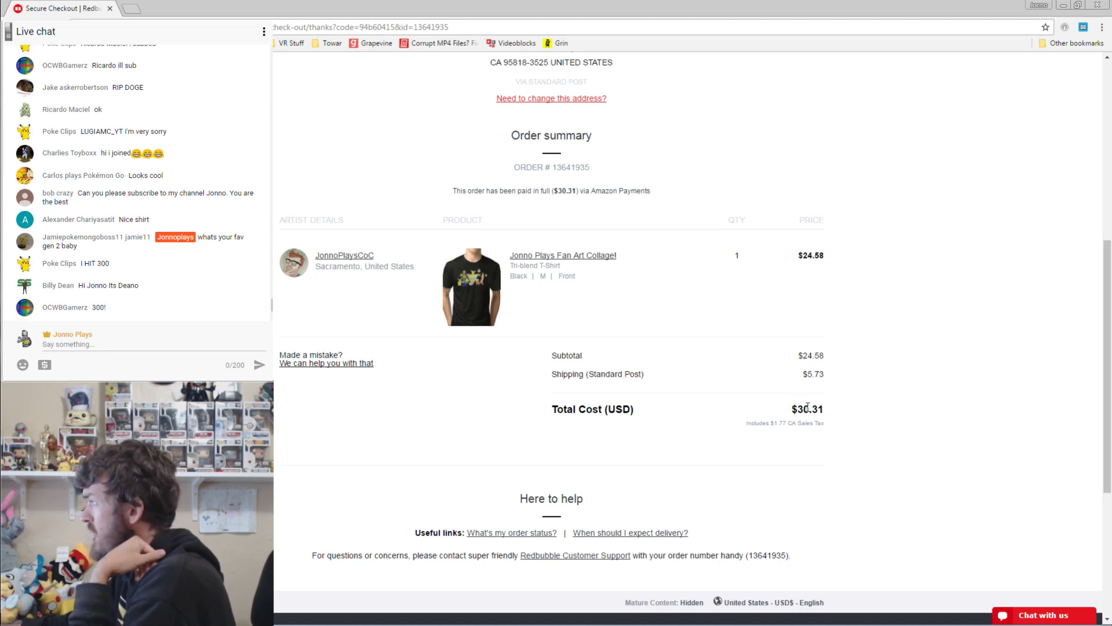
{"action": "double_click", "coordinate": [807, 407]}
{"action": "left_click_drag", "start_coordinate": [747, 423], "coordinate": [832, 427]}
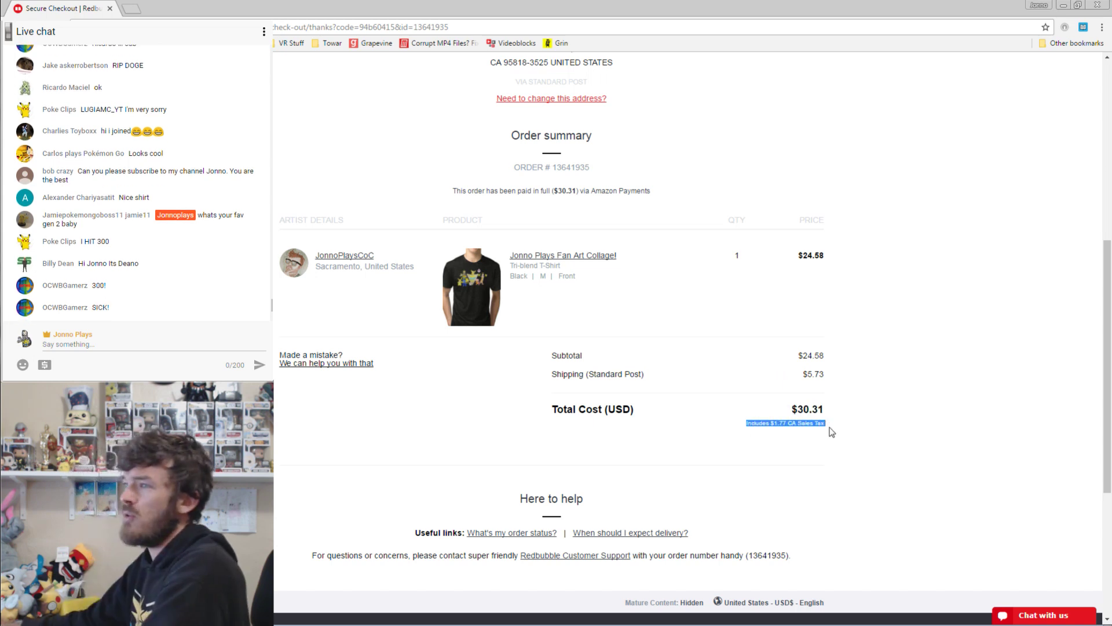
{"action": "left_click", "coordinate": [832, 432]}
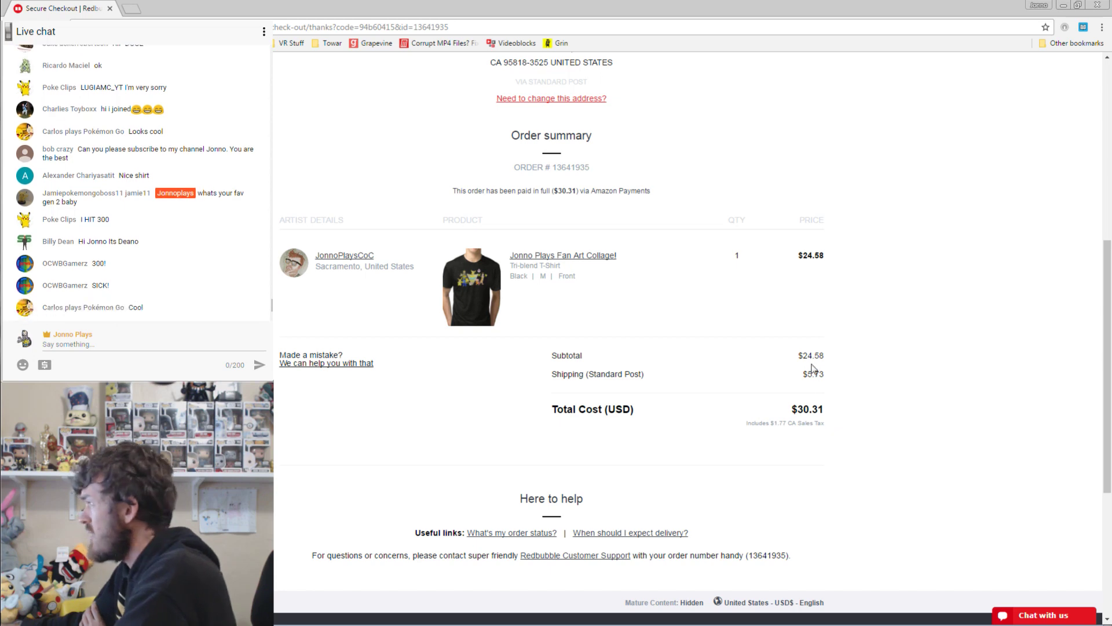
{"action": "scroll", "coordinate": [898, 345], "scroll_direction": "up", "scroll_amount": 3}
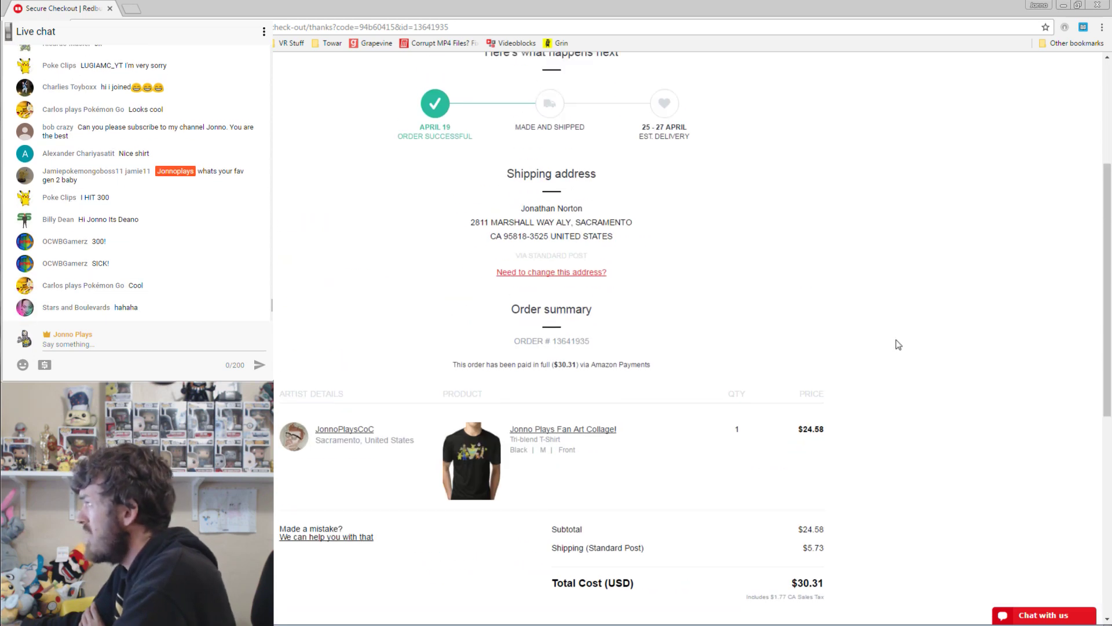
{"action": "scroll", "coordinate": [898, 344], "scroll_direction": "down", "scroll_amount": 8}
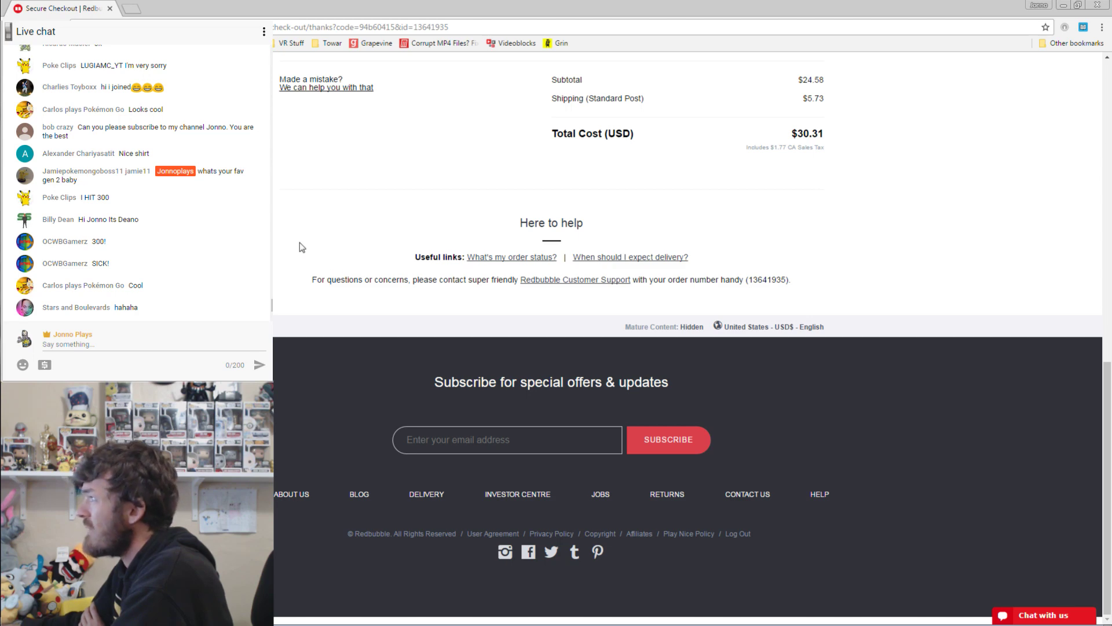
{"action": "left_click", "coordinate": [110, 8]}
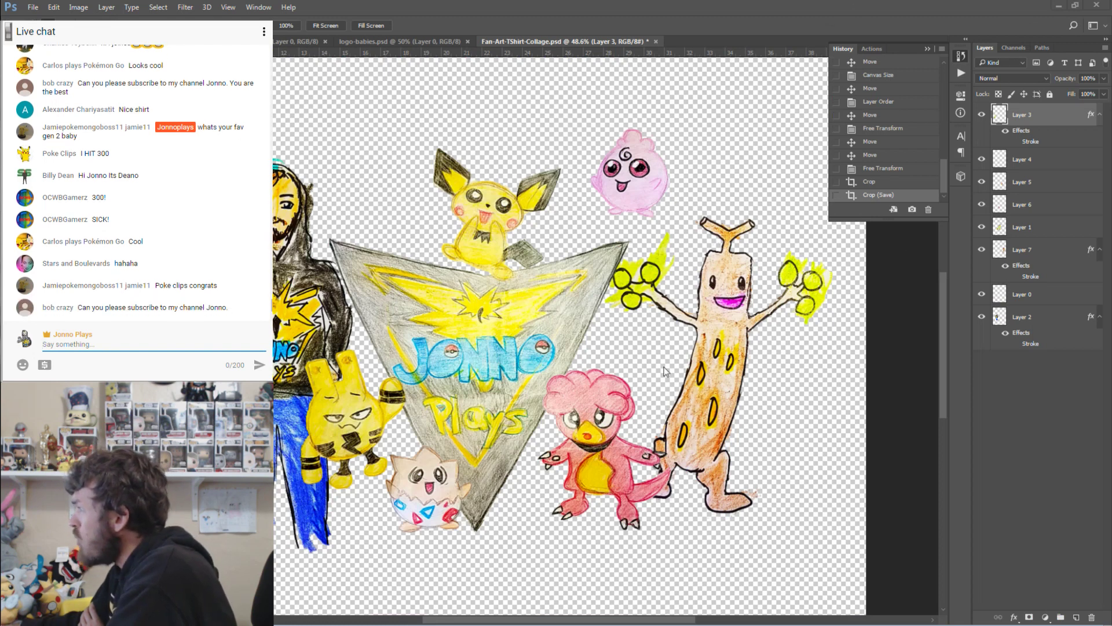
Select Magby's layer and marquee a strip along the canvas bottom to check the margin, then deselect.
{"action": "left_click", "coordinate": [592, 394]}
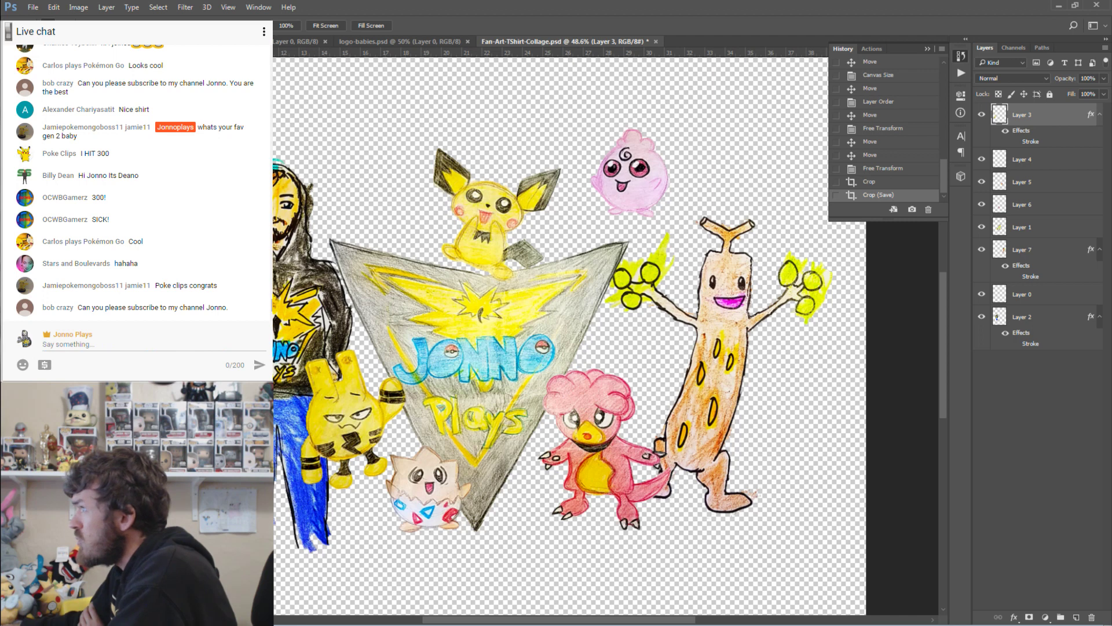
{"action": "key", "text": "v"}
{"action": "left_click", "coordinate": [587, 403]}
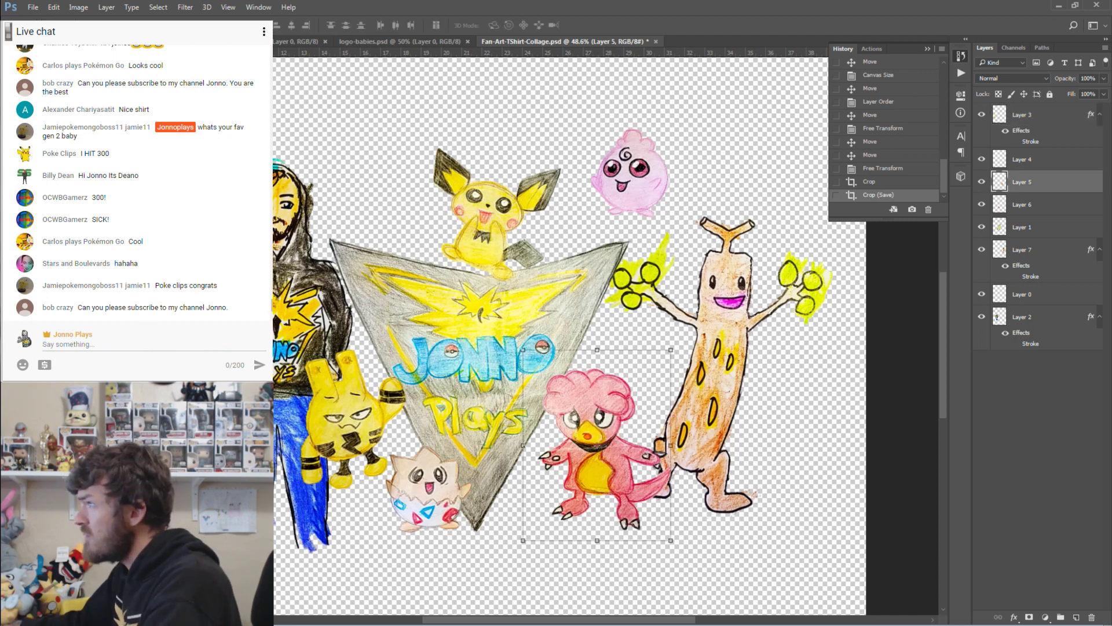
{"action": "key", "text": "m"}
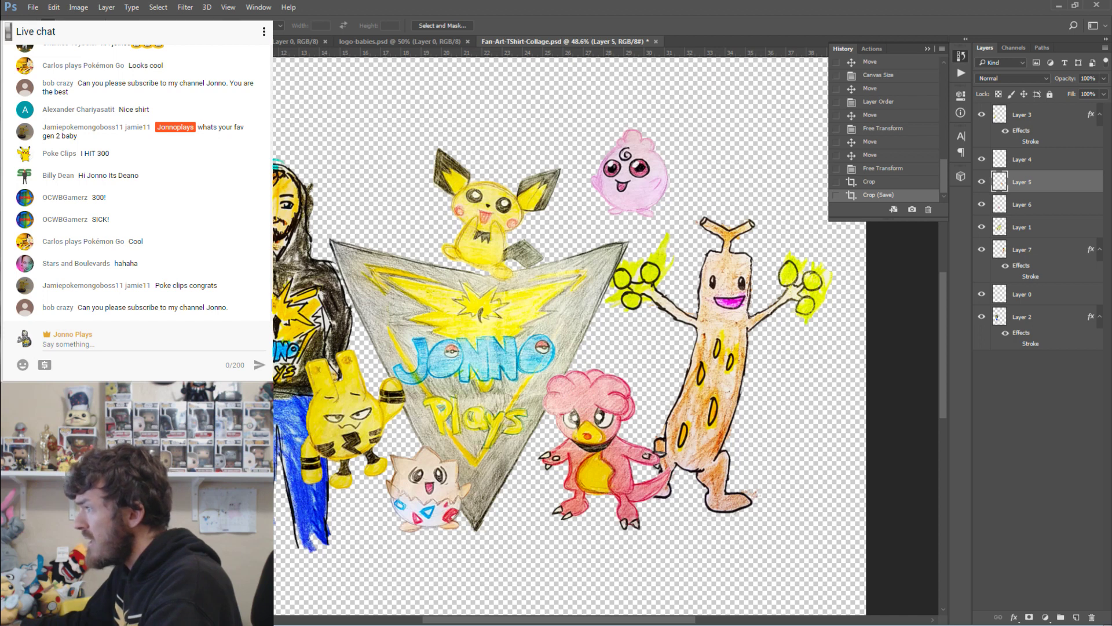
{"action": "left_click_drag", "start_coordinate": [275, 529], "coordinate": [872, 596]}
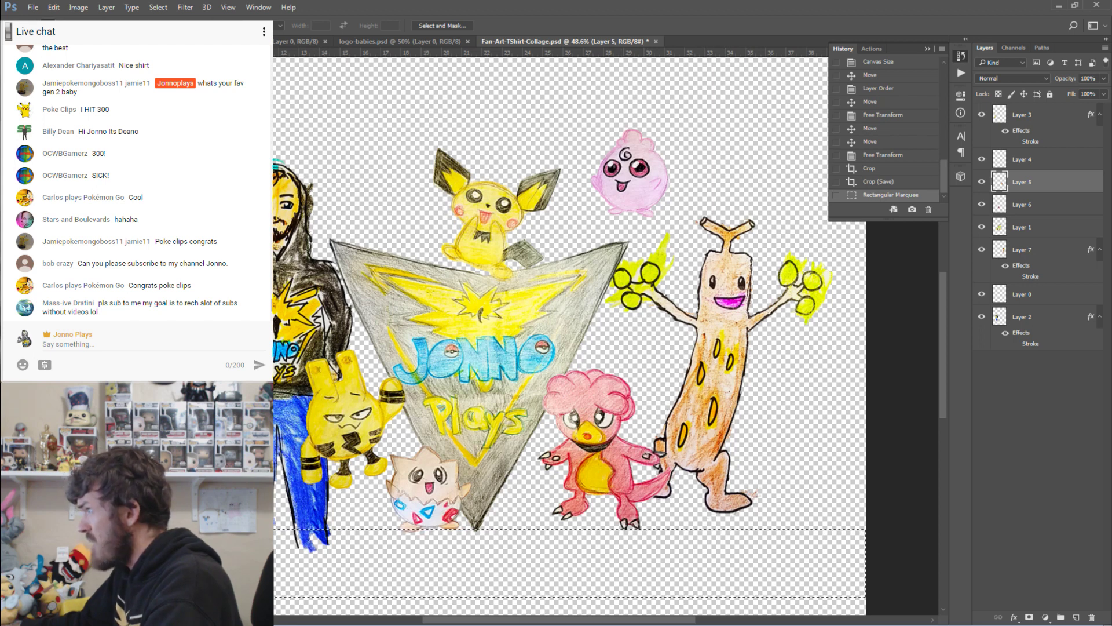
{"action": "key", "text": "v"}
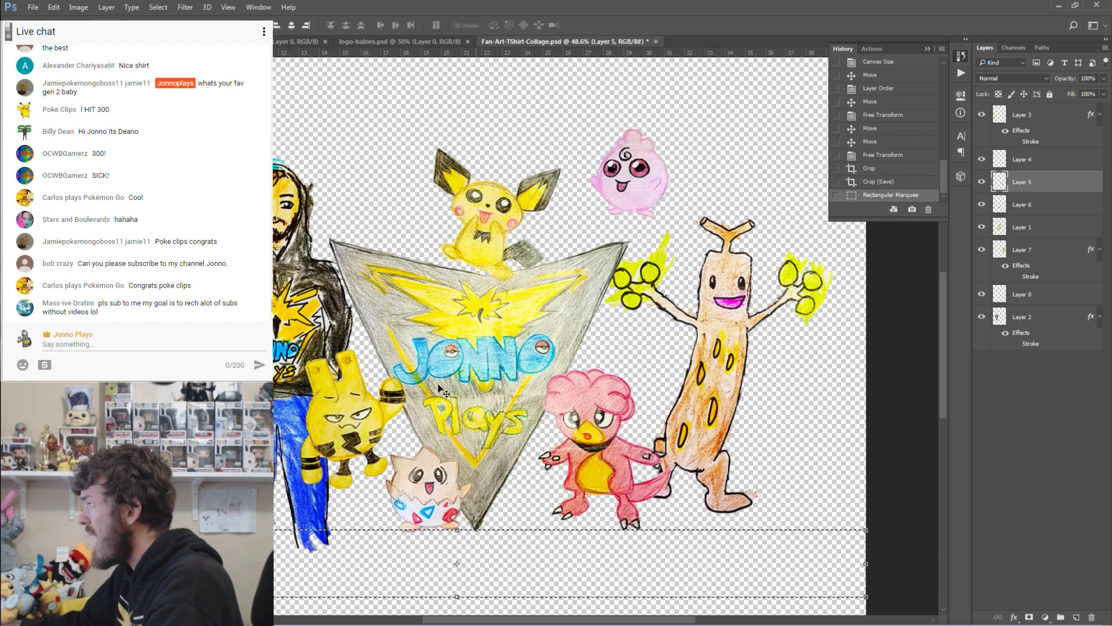
{"action": "key", "text": "m"}
{"action": "key", "text": "ctrl+d"}
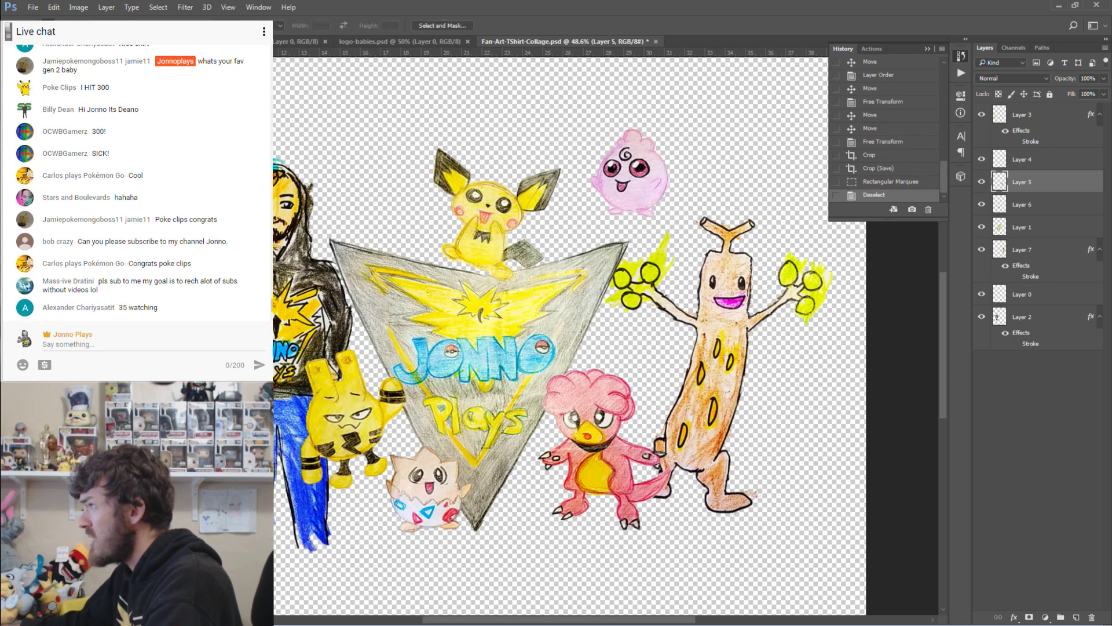
{"action": "key", "text": "v"}
Move the Magby, Sudowoodo and Togepi drawings slightly lower in the collage.
{"action": "left_click_drag", "start_coordinate": [591, 459], "coordinate": [590, 474]}
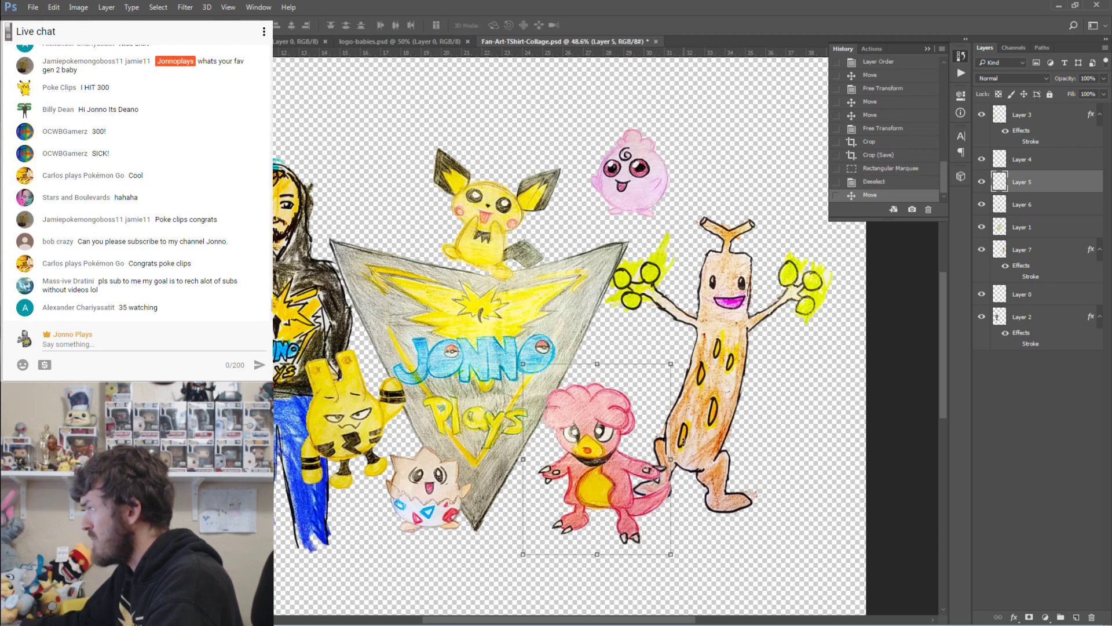
{"action": "right_click", "coordinate": [696, 446]}
{"action": "left_click", "coordinate": [715, 448]}
{"action": "left_click_drag", "start_coordinate": [714, 445], "coordinate": [723, 461]}
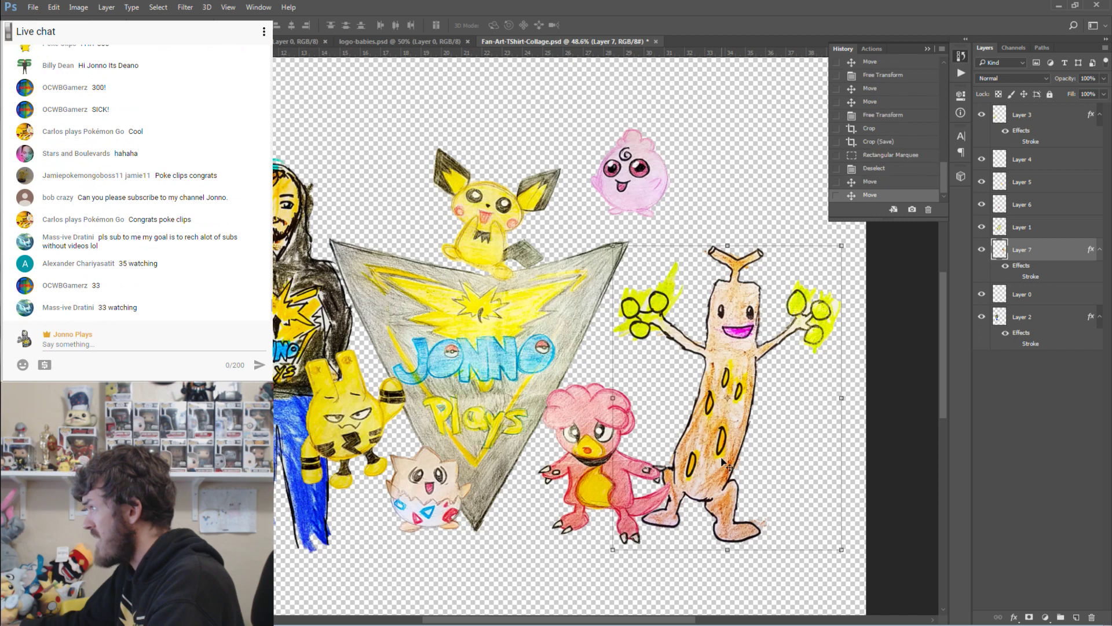
{"action": "left_click", "coordinate": [1023, 115]}
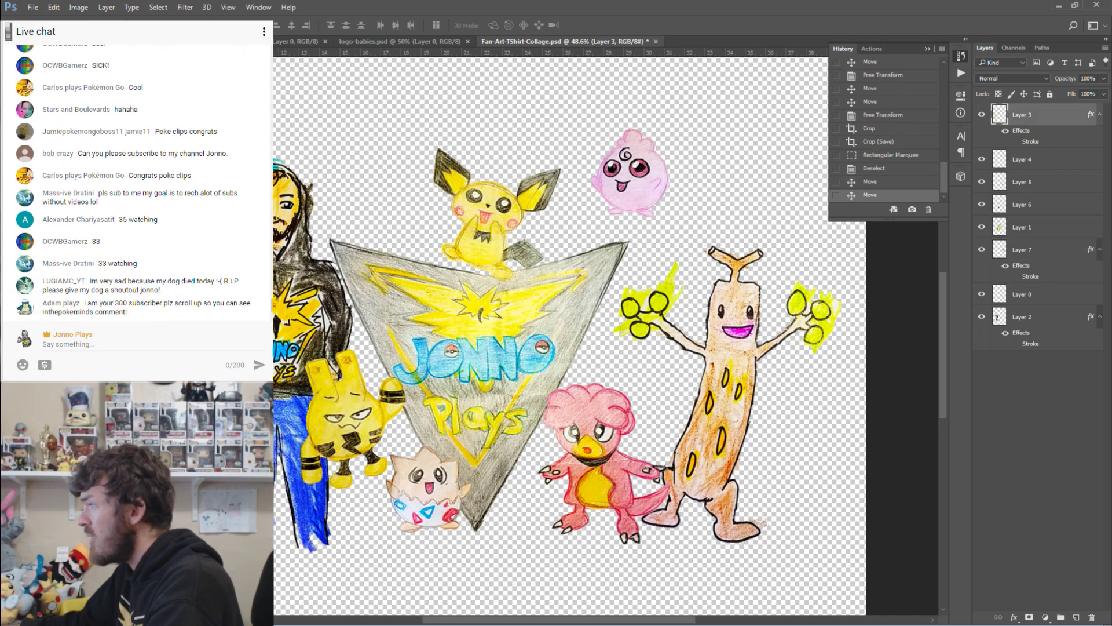
{"action": "left_click_drag", "start_coordinate": [262, 499], "coordinate": [271, 499]}
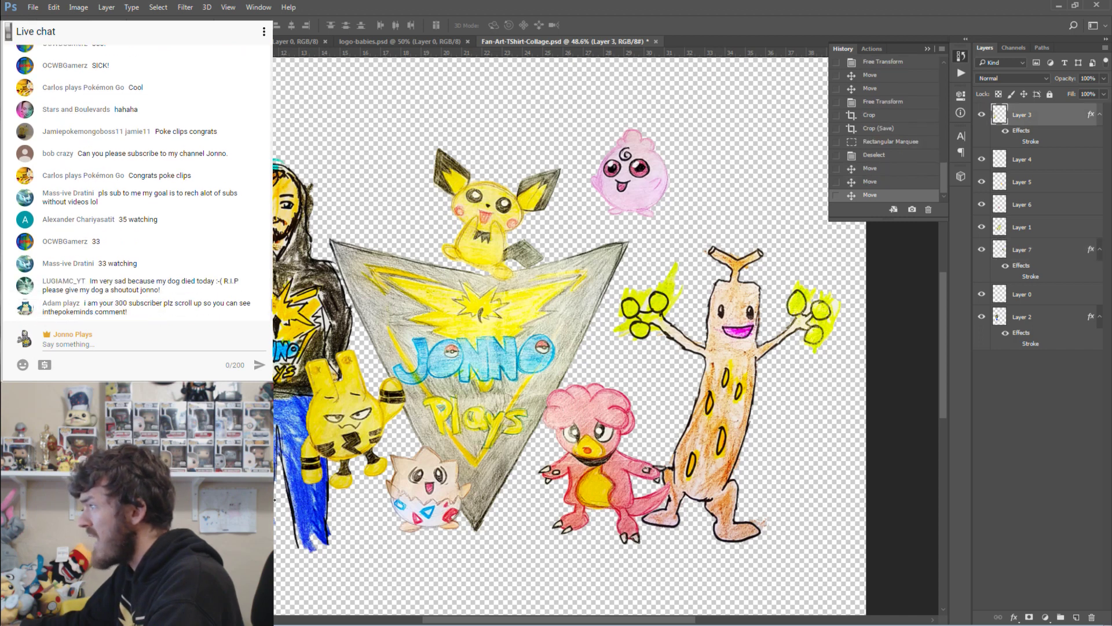
{"action": "left_click_drag", "start_coordinate": [413, 505], "coordinate": [430, 516]}
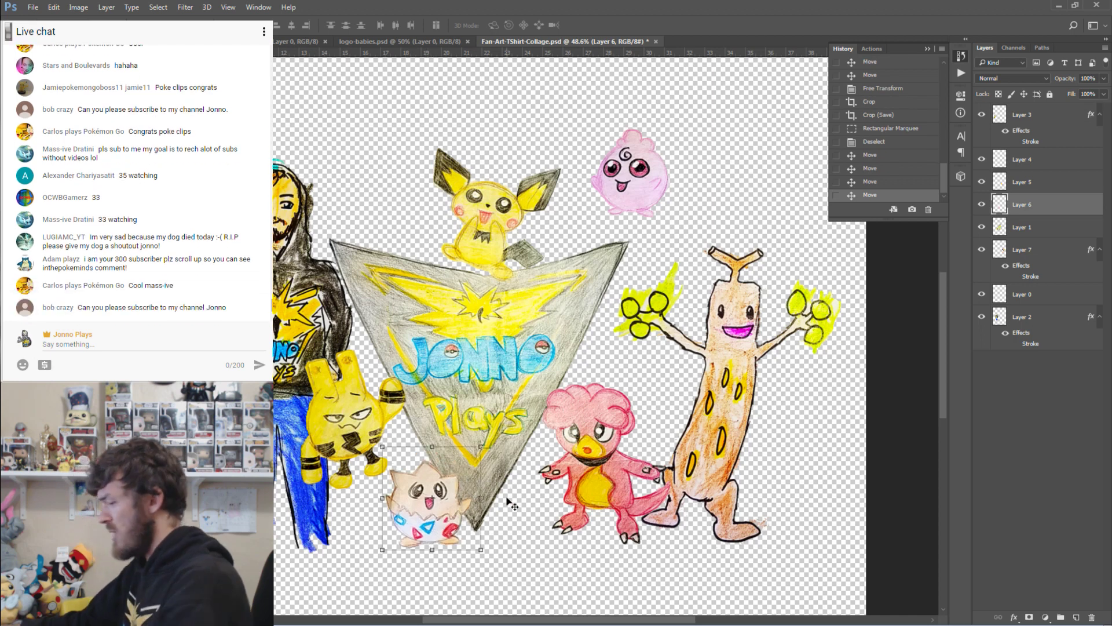
Save the collage, export it as PNG-24 over Fan-Art-TShirt-Collage.png, and close Photoshop.
{"action": "key", "text": "ctrl+s"}
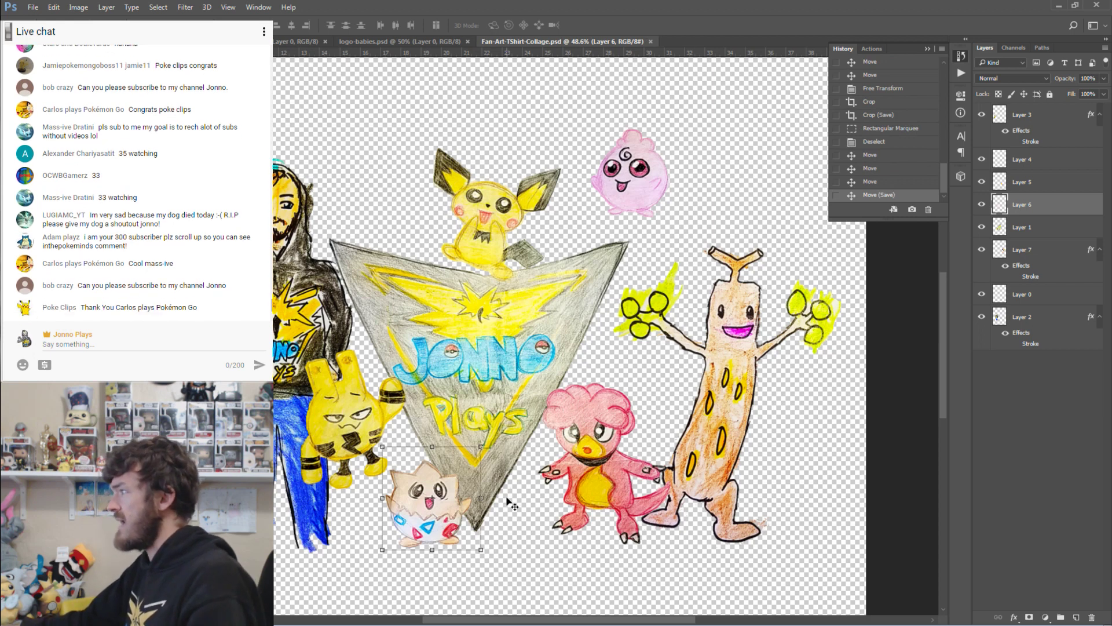
{"action": "key", "text": "ctrl+alt+shift+s"}
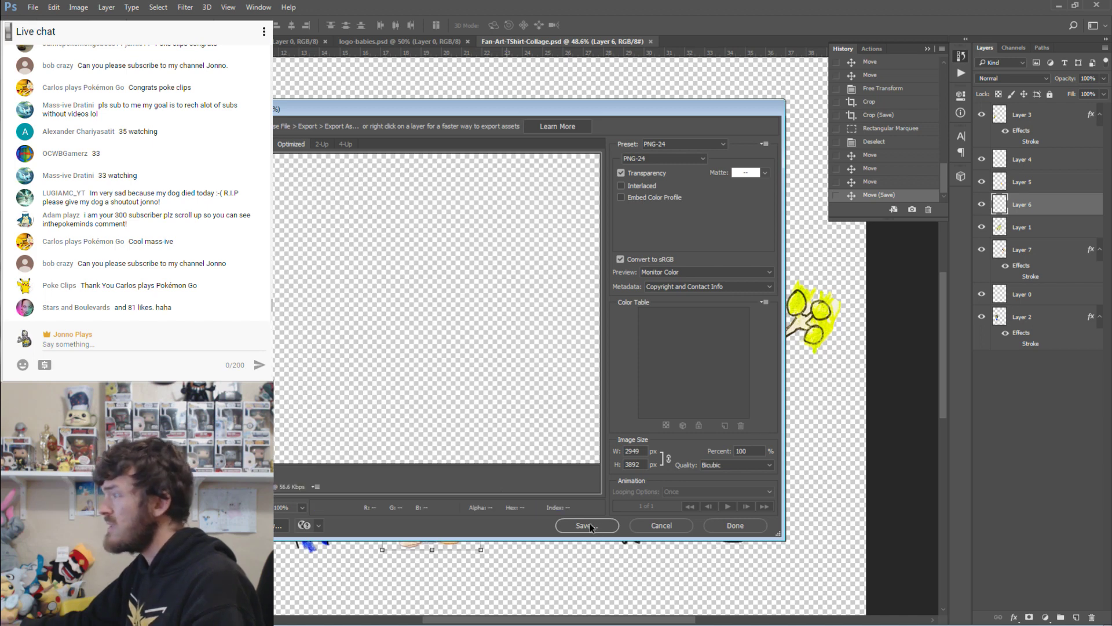
{"action": "left_click", "coordinate": [586, 526]}
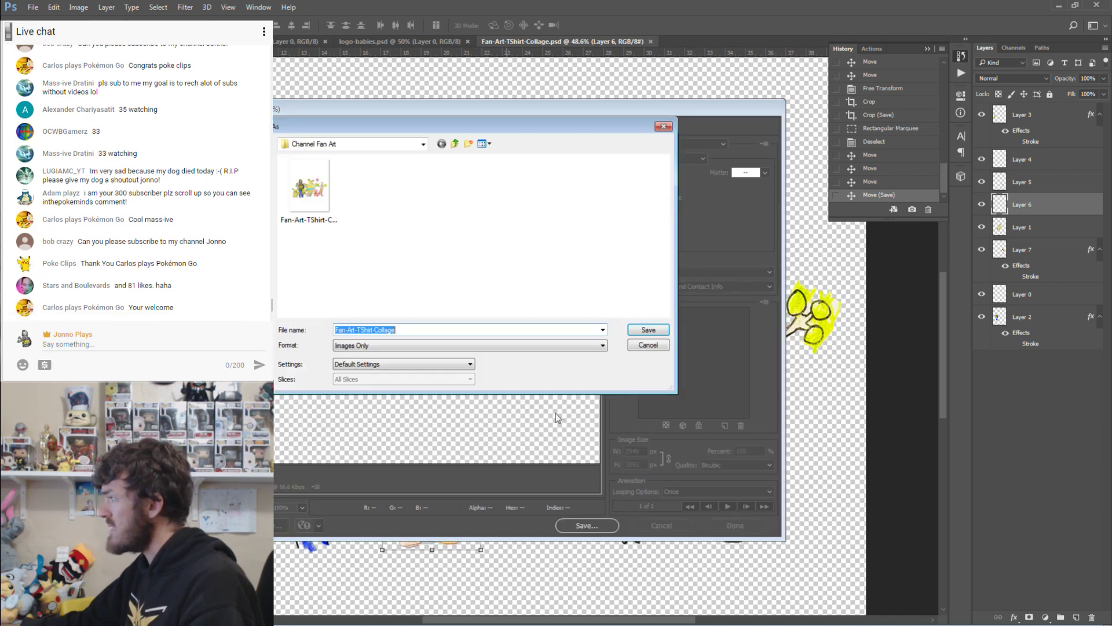
{"action": "left_click", "coordinate": [644, 330]}
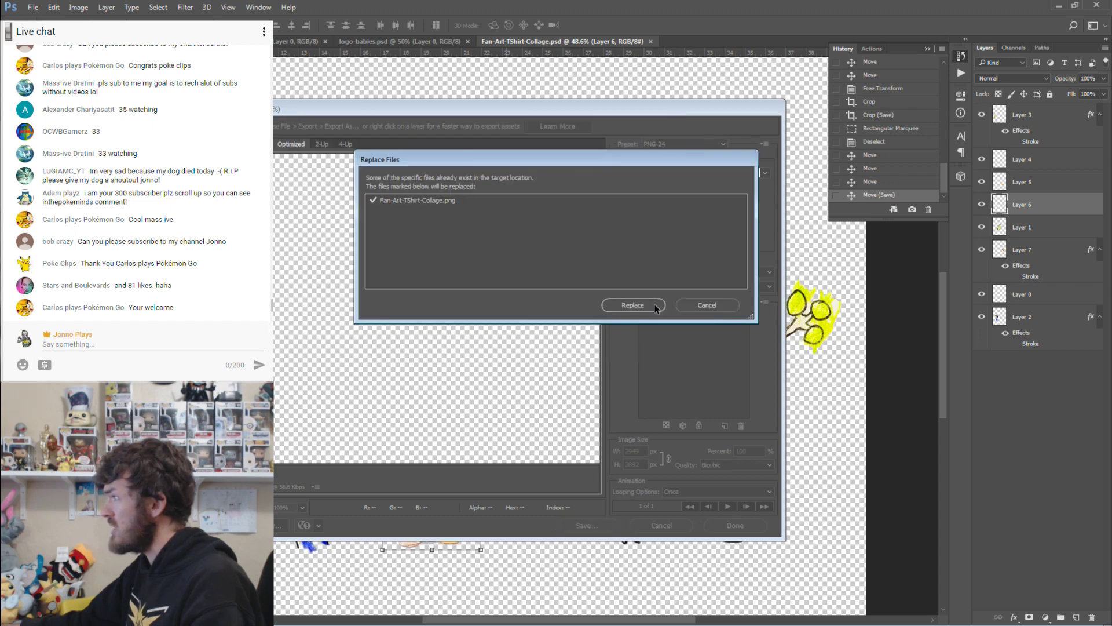
{"action": "left_click", "coordinate": [655, 307]}
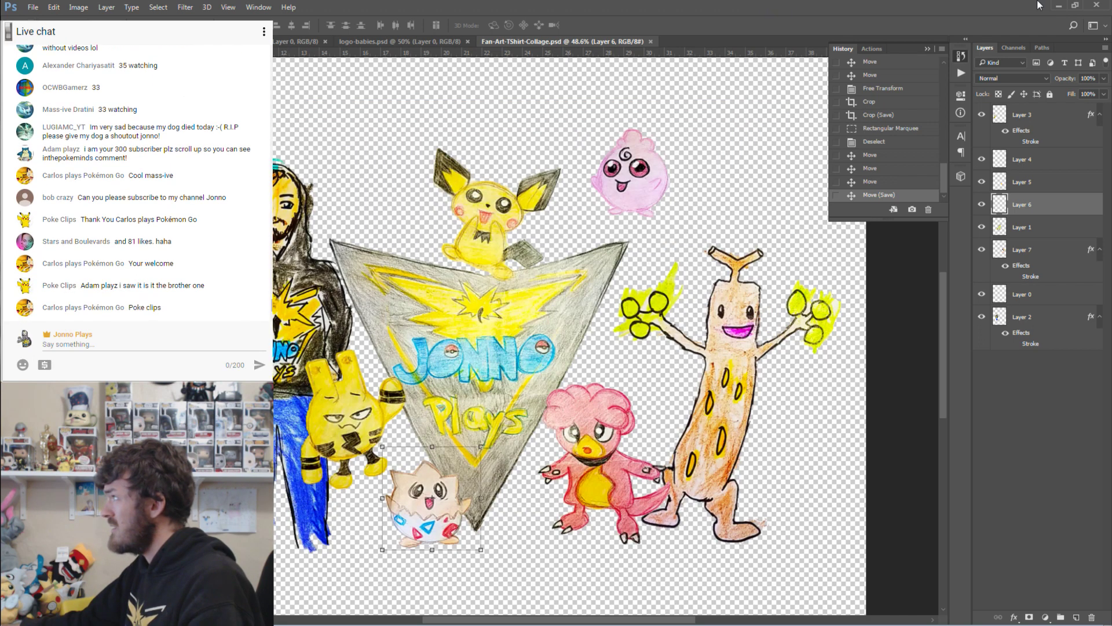
{"action": "left_click", "coordinate": [1098, 7]}
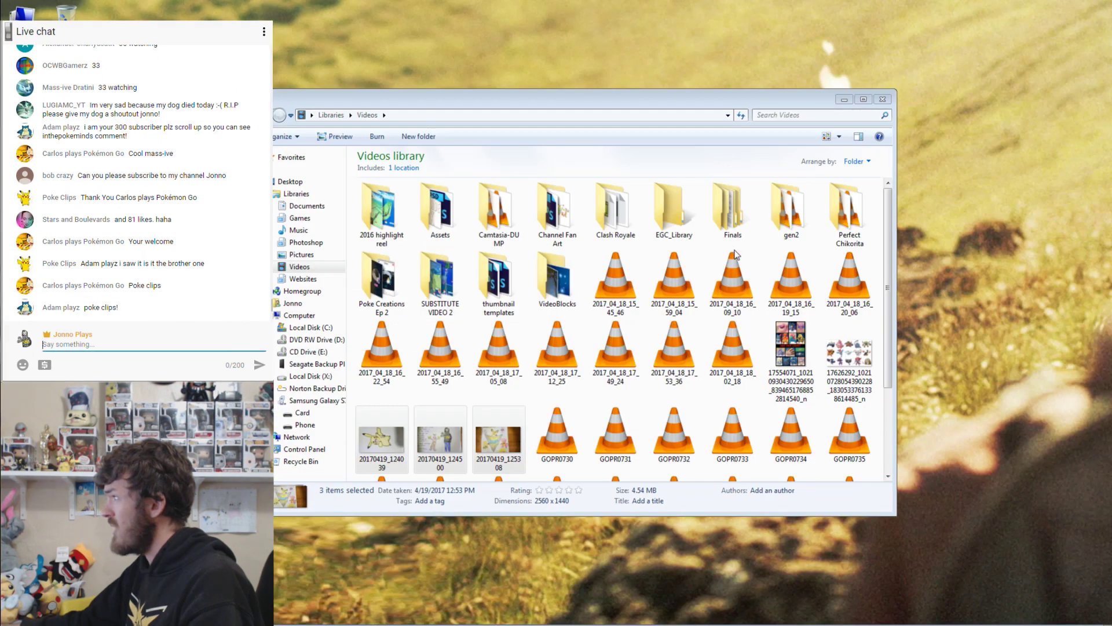
Bring the Redbubble browser back and open Manage Portfolio from the avatar menu.
{"action": "left_click", "coordinate": [886, 95]}
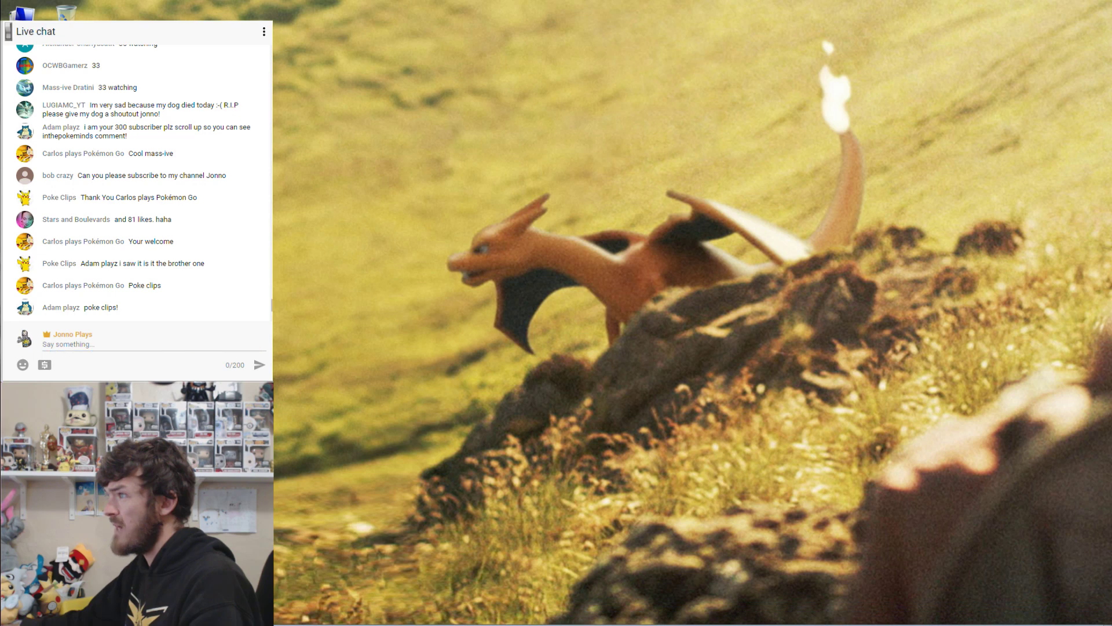
{"action": "left_click_drag", "start_coordinate": [347, 0], "coordinate": [306, 1]}
{"action": "key", "text": "Return"}
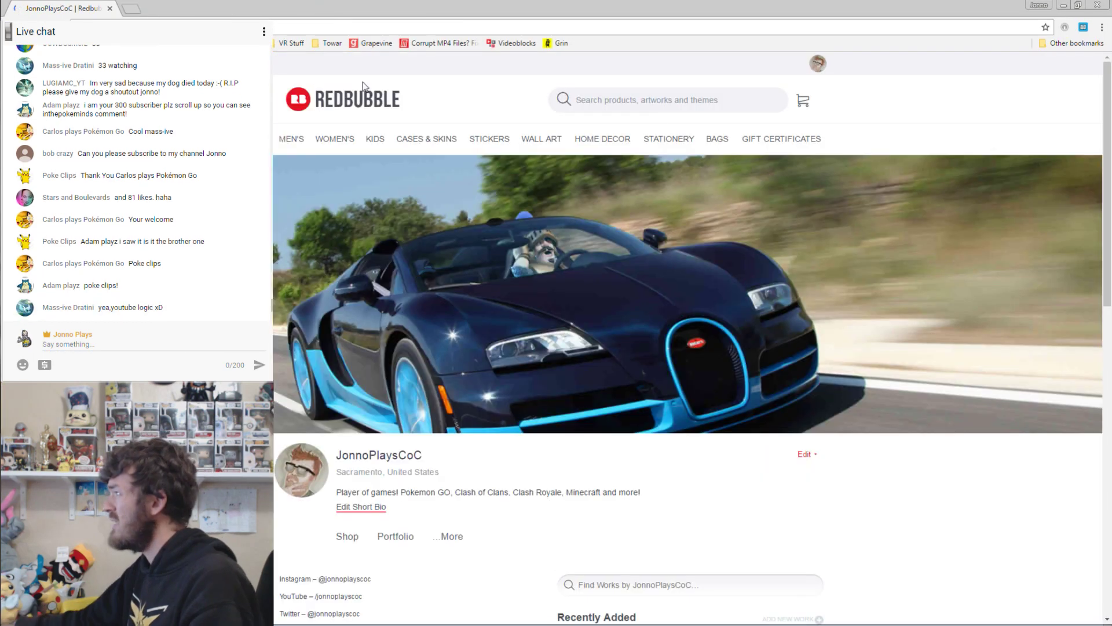
{"action": "left_click", "coordinate": [818, 62]}
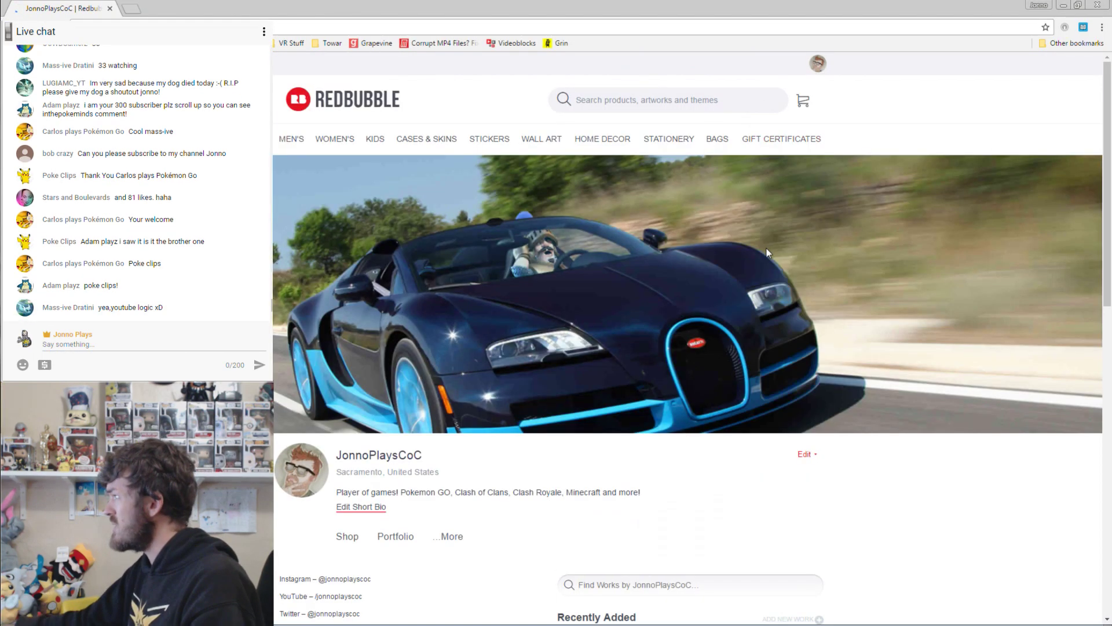
{"action": "mouse_move", "coordinate": [819, 69]}
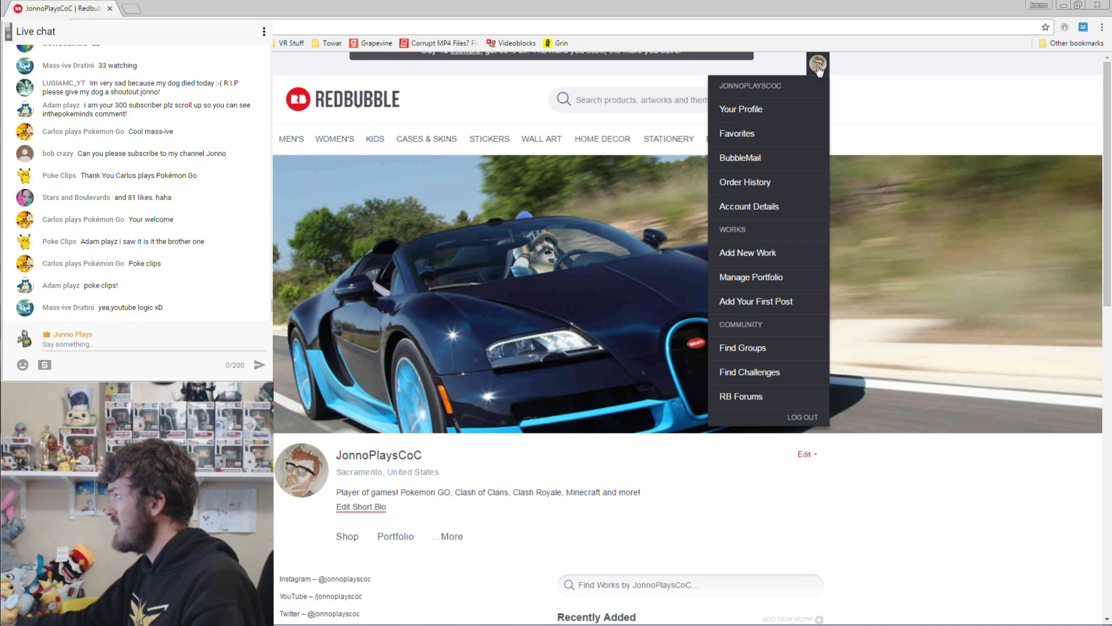
{"action": "left_click", "coordinate": [751, 278]}
Select the Jonno Plays Fan Art Collage! work in the portfolio.
{"action": "scroll", "coordinate": [884, 360], "scroll_direction": "down", "scroll_amount": 5}
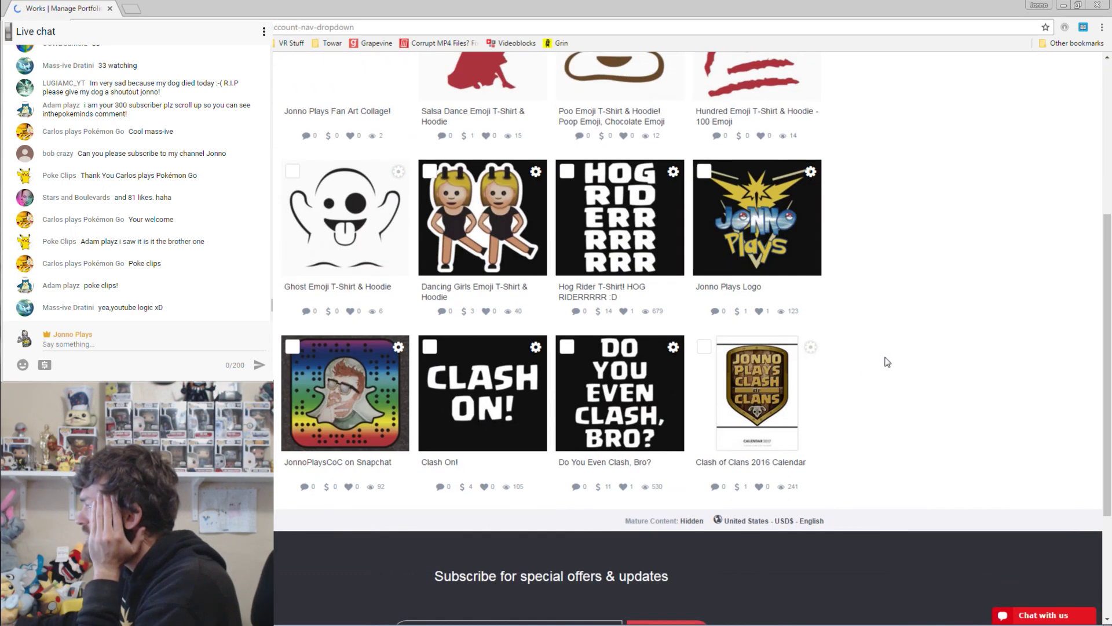
{"action": "scroll", "coordinate": [390, 241], "scroll_direction": "up", "scroll_amount": 4}
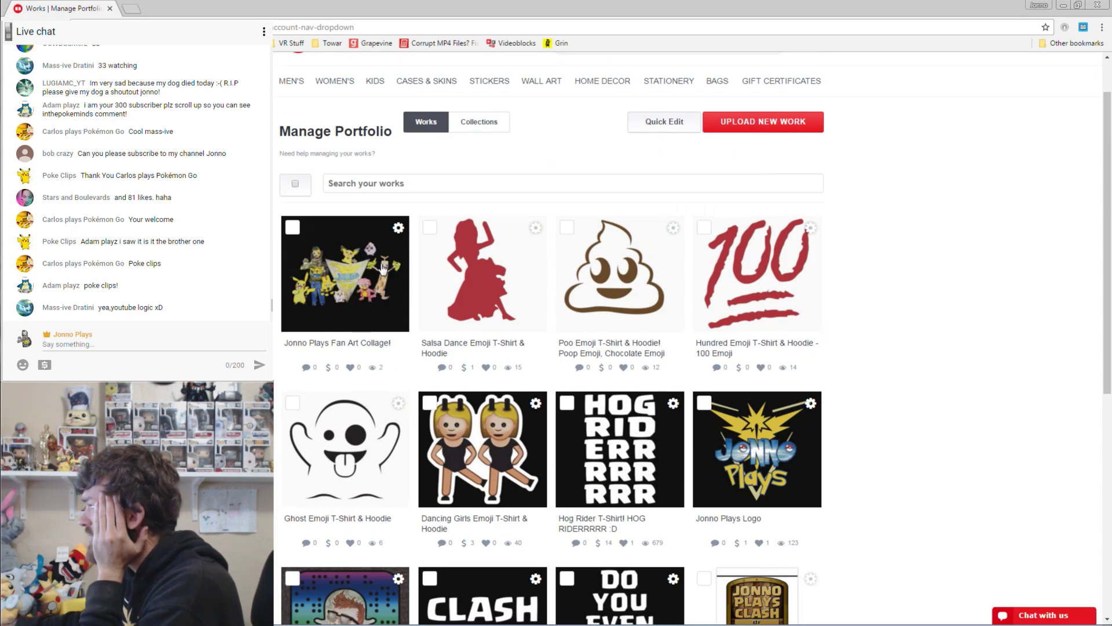
{"action": "left_click", "coordinate": [398, 228]}
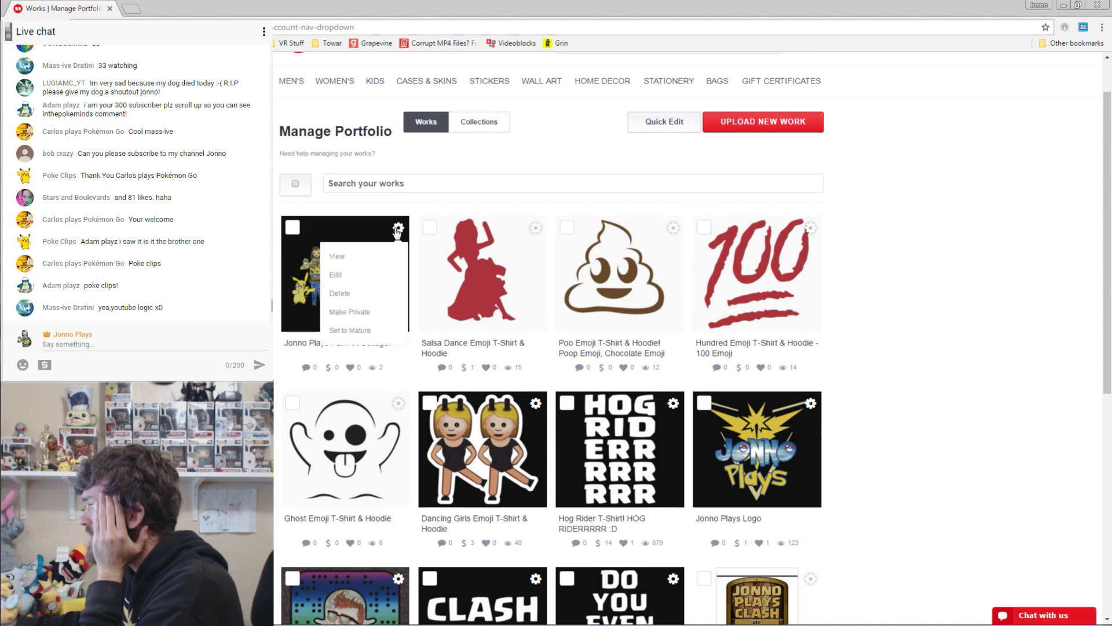
{"action": "left_click", "coordinate": [346, 232]}
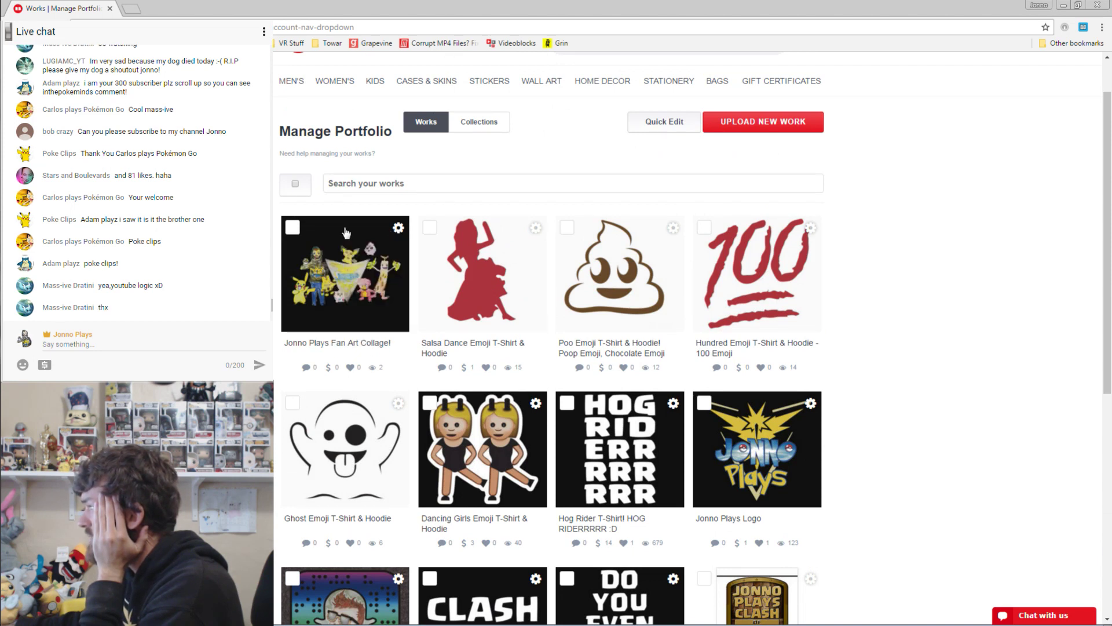
{"action": "left_click", "coordinate": [354, 284]}
{"action": "left_click", "coordinate": [354, 284]}
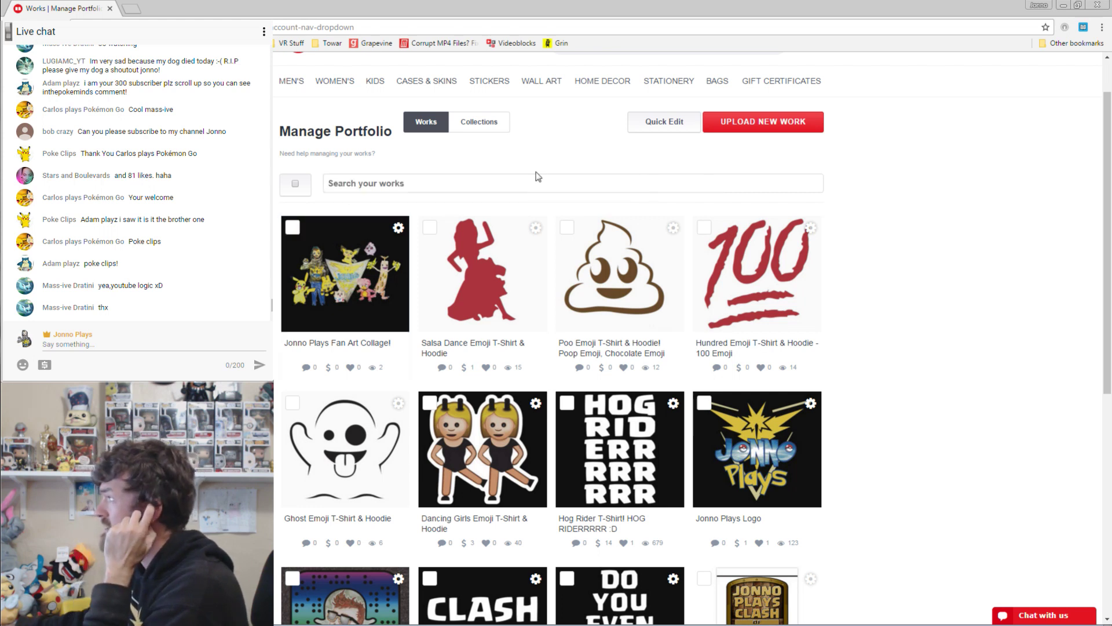
{"action": "left_click", "coordinate": [319, 299]}
Show the collage's title and tags with Quick Edit, then return to the profile page.
{"action": "left_click", "coordinate": [664, 121]}
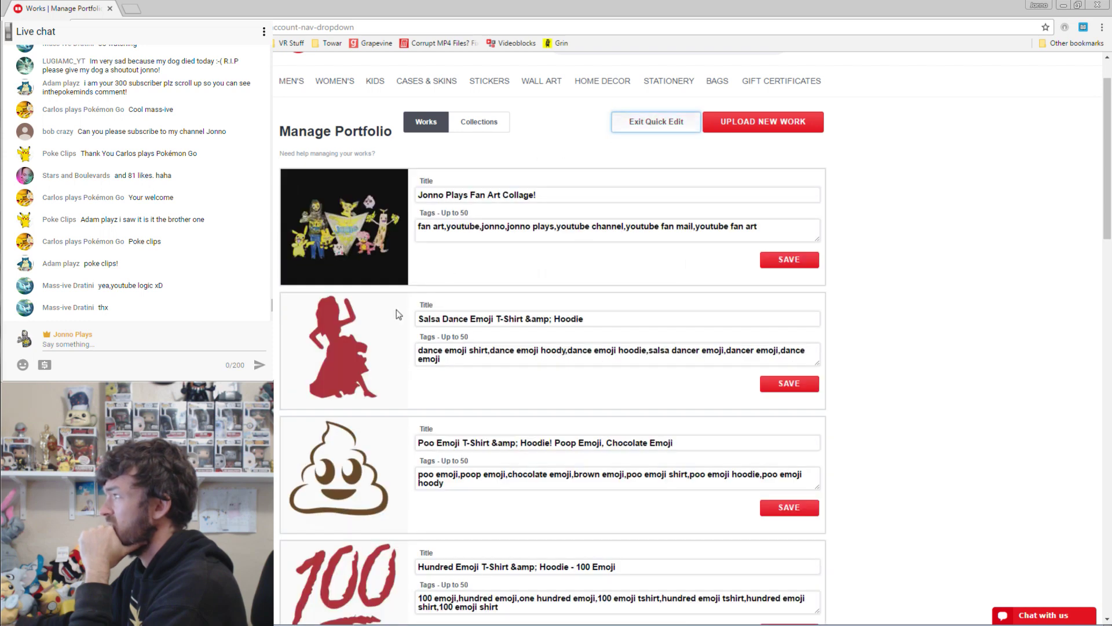
{"action": "scroll", "coordinate": [981, 245], "scroll_direction": "up", "scroll_amount": 1}
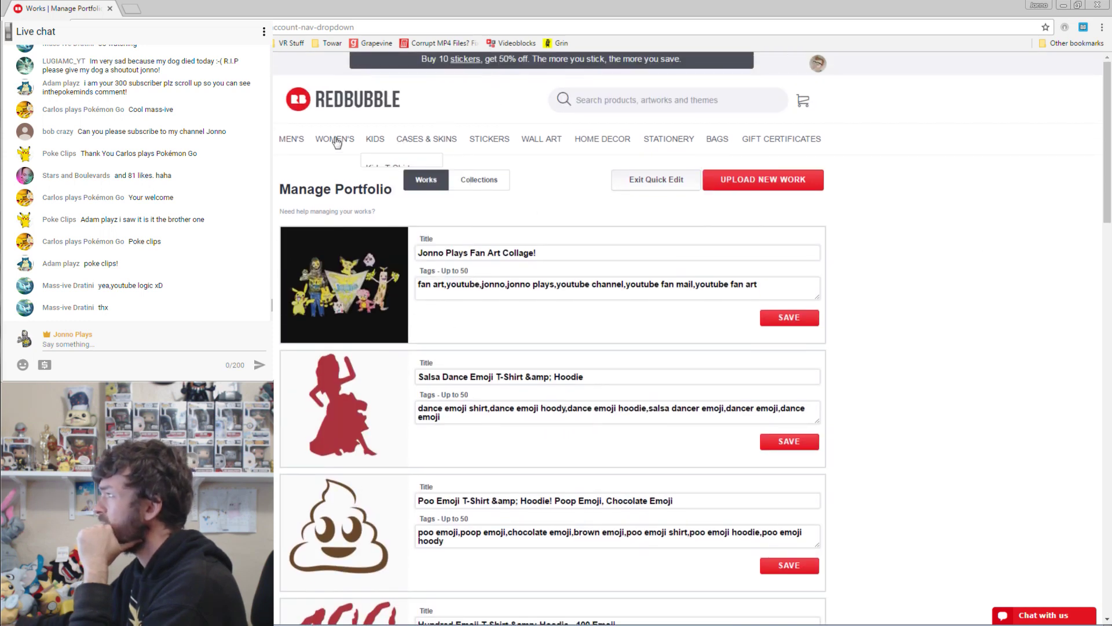
{"action": "mouse_move", "coordinate": [304, 140]}
{"action": "left_click", "coordinate": [818, 64]}
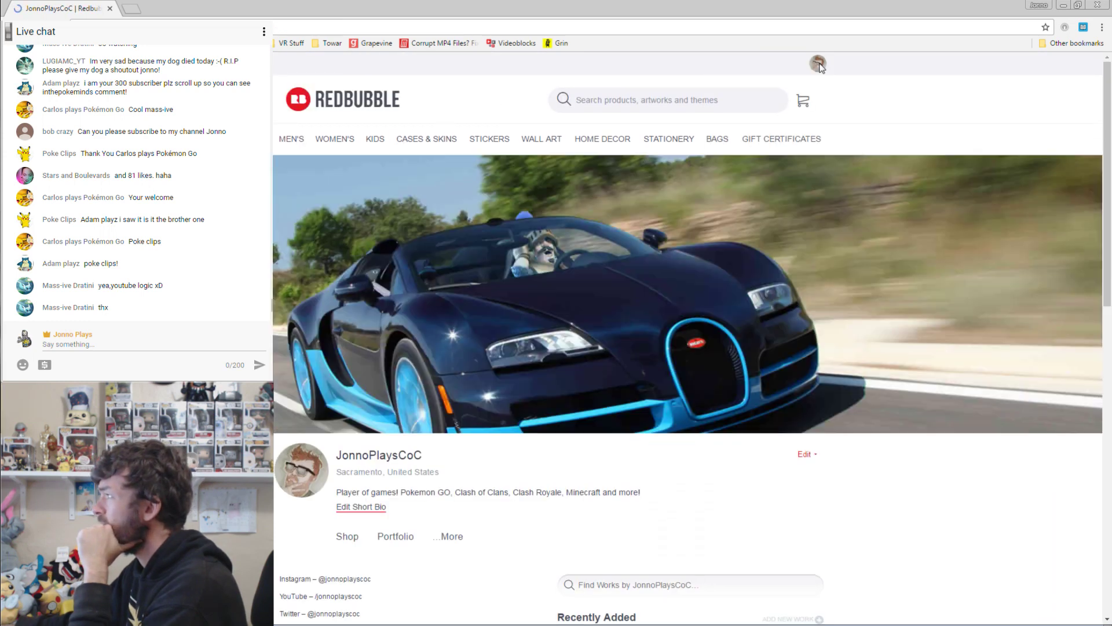
Start a live chat message, then refocus the browser on the Redbubble profile page.
{"action": "mouse_move", "coordinate": [819, 63]}
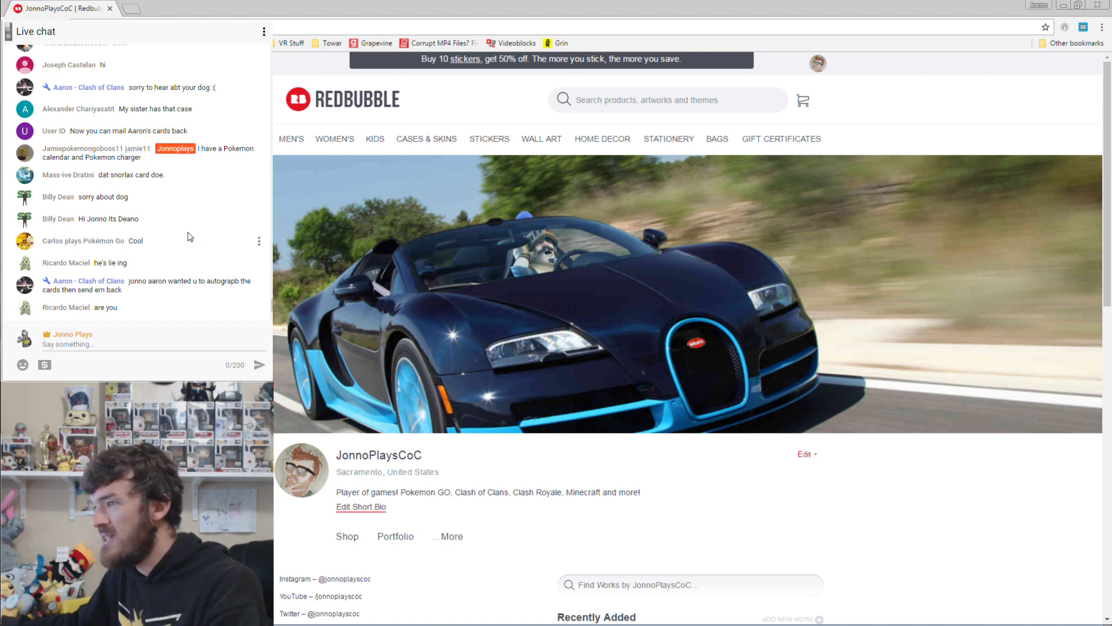
{"action": "left_click", "coordinate": [171, 343]}
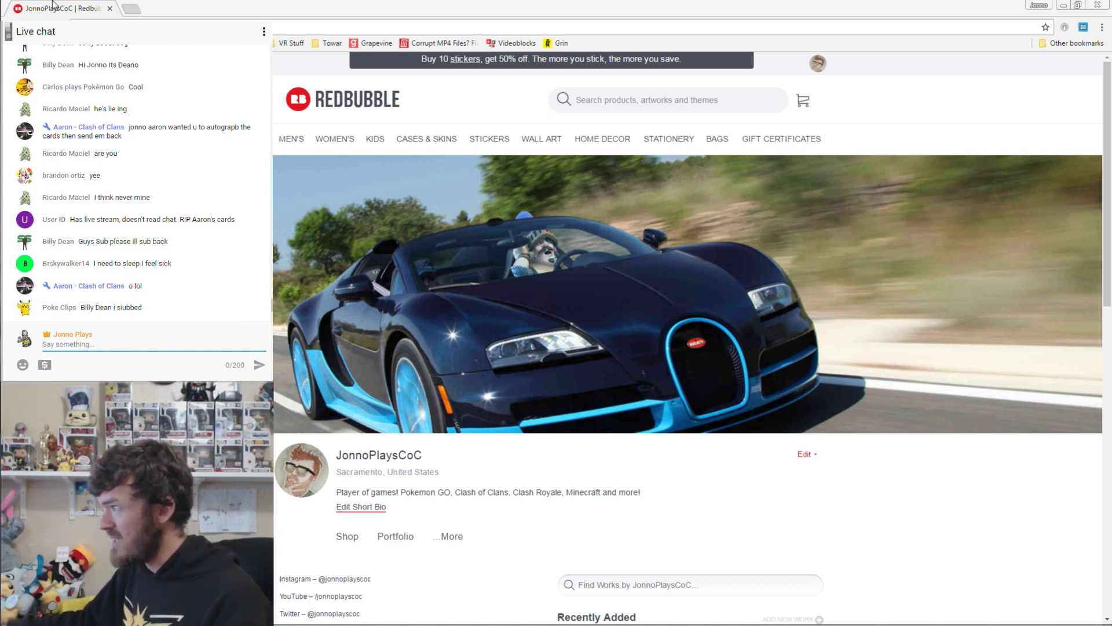
{"action": "left_click", "coordinate": [53, 5]}
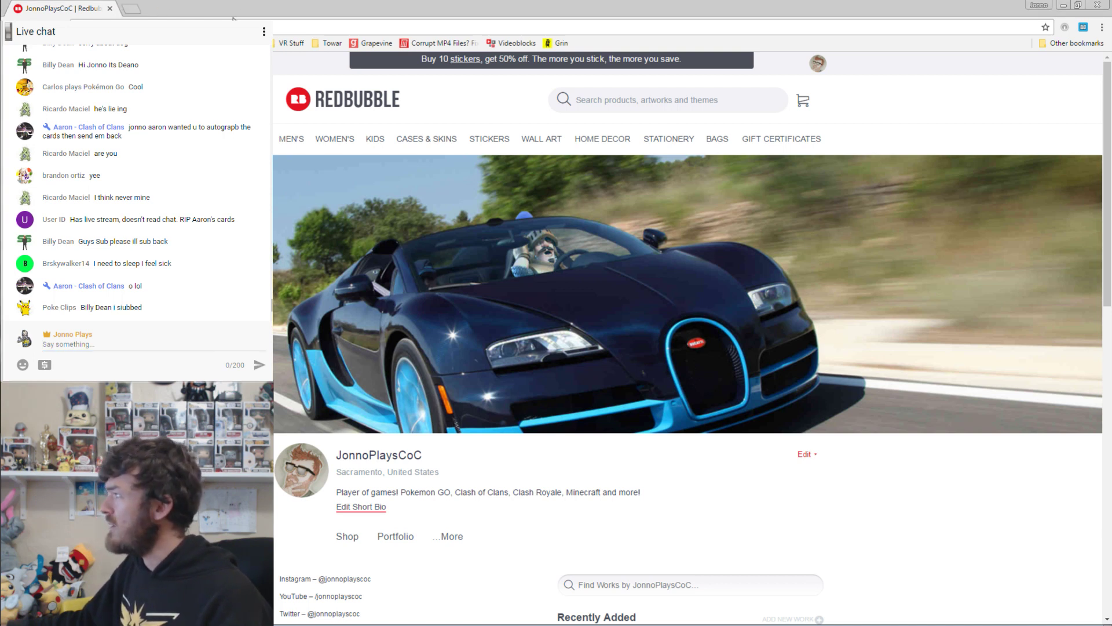
From Your Profile, edit the collage work and upload a replacement image for all products.
{"action": "mouse_move", "coordinate": [823, 67]}
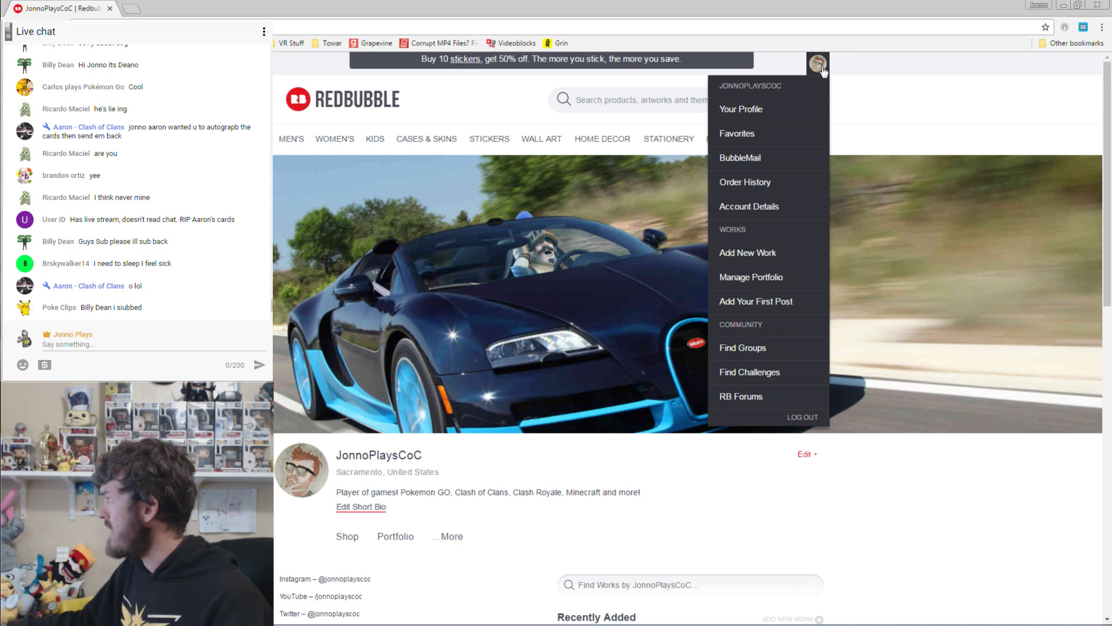
{"action": "left_click", "coordinate": [760, 115]}
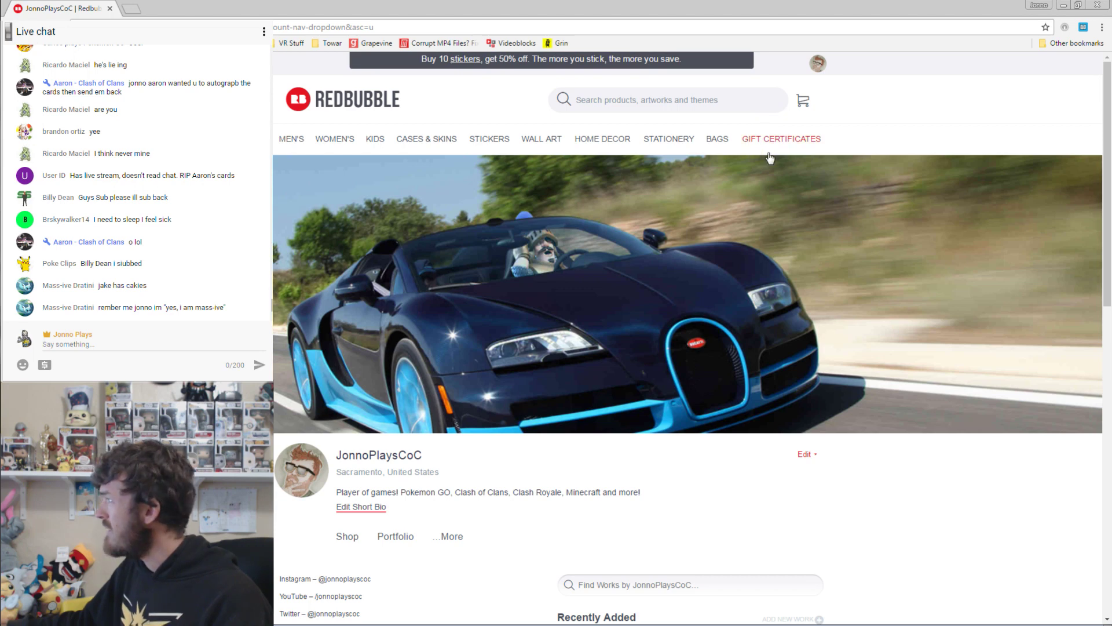
{"action": "scroll", "coordinate": [770, 158], "scroll_direction": "down", "scroll_amount": 8}
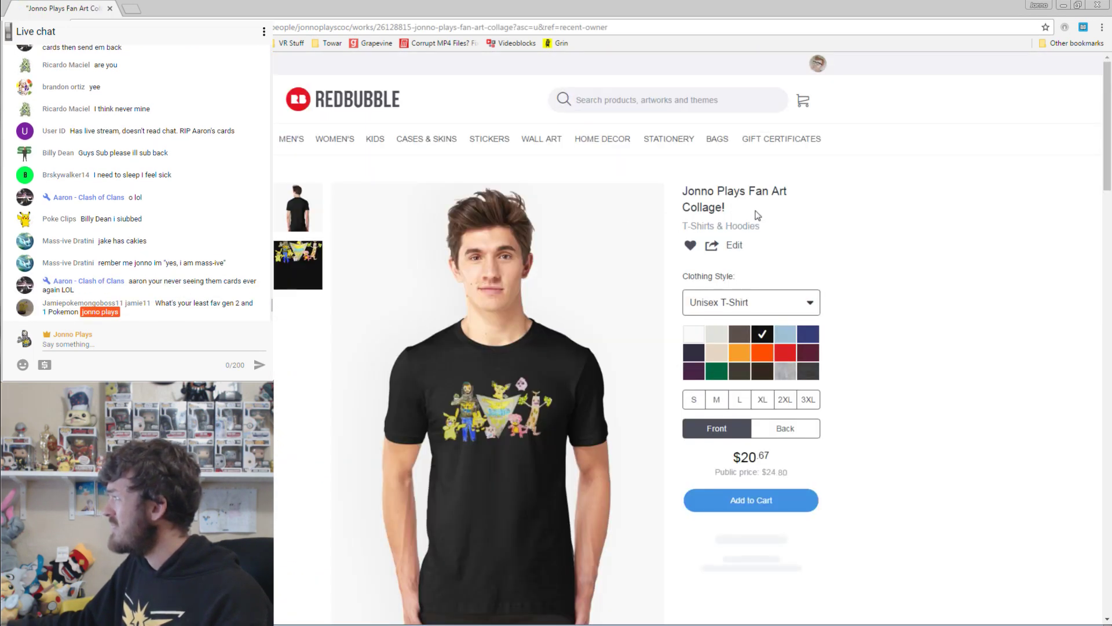
{"action": "left_click", "coordinate": [735, 245]}
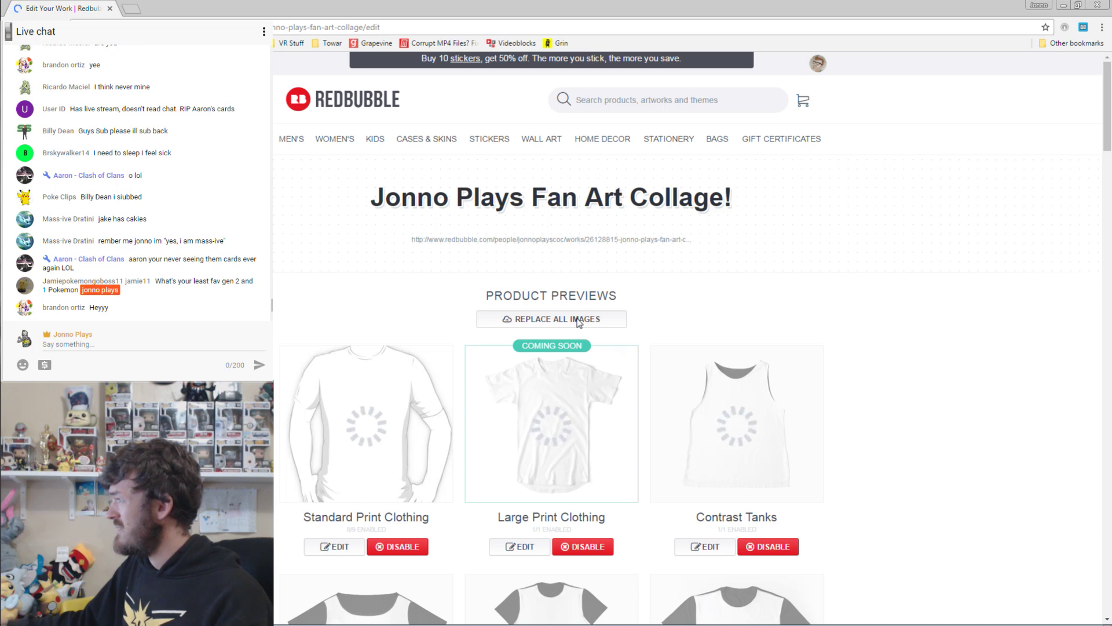
{"action": "left_click", "coordinate": [579, 319]}
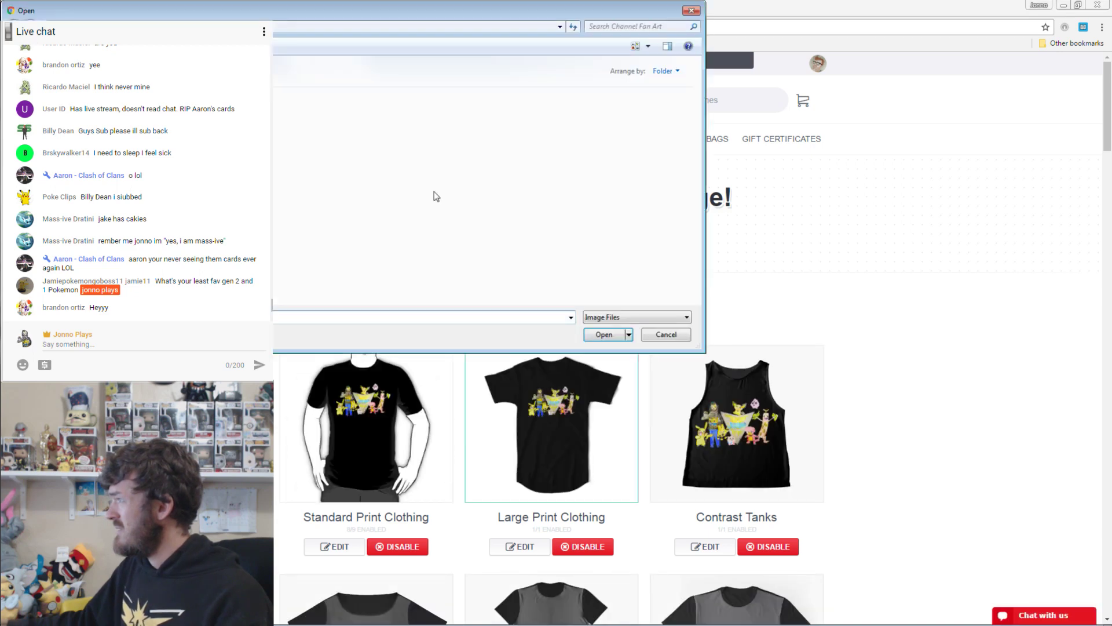
{"action": "left_click", "coordinate": [604, 335]}
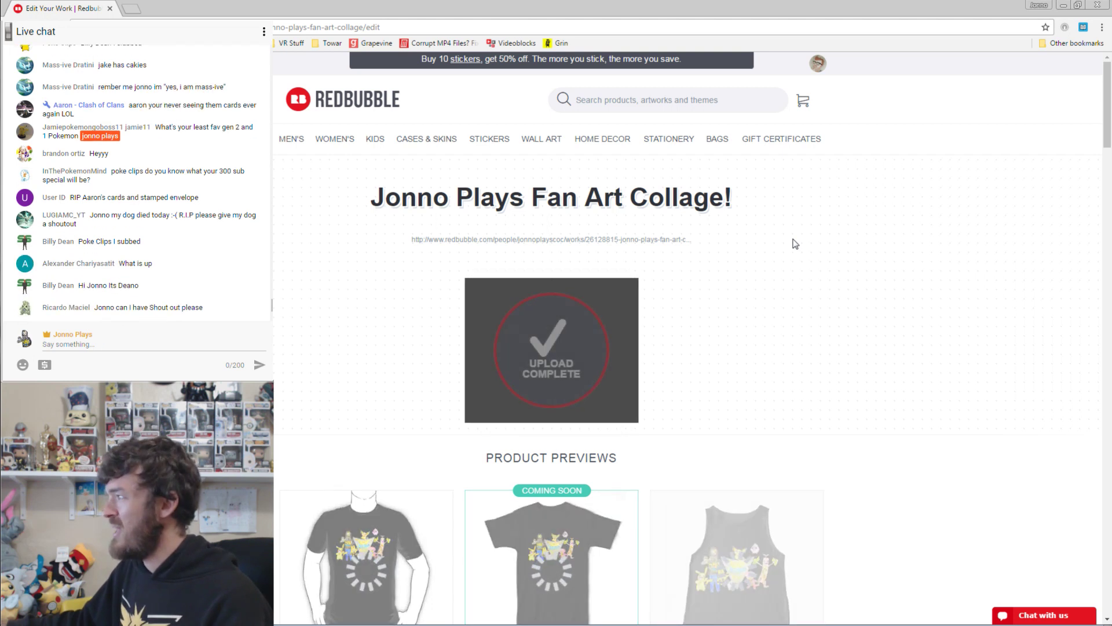
Enable the collage on Wall Tapestry, Art Board and Hardcover Journals.
{"action": "scroll", "coordinate": [839, 195], "scroll_direction": "down", "scroll_amount": 1}
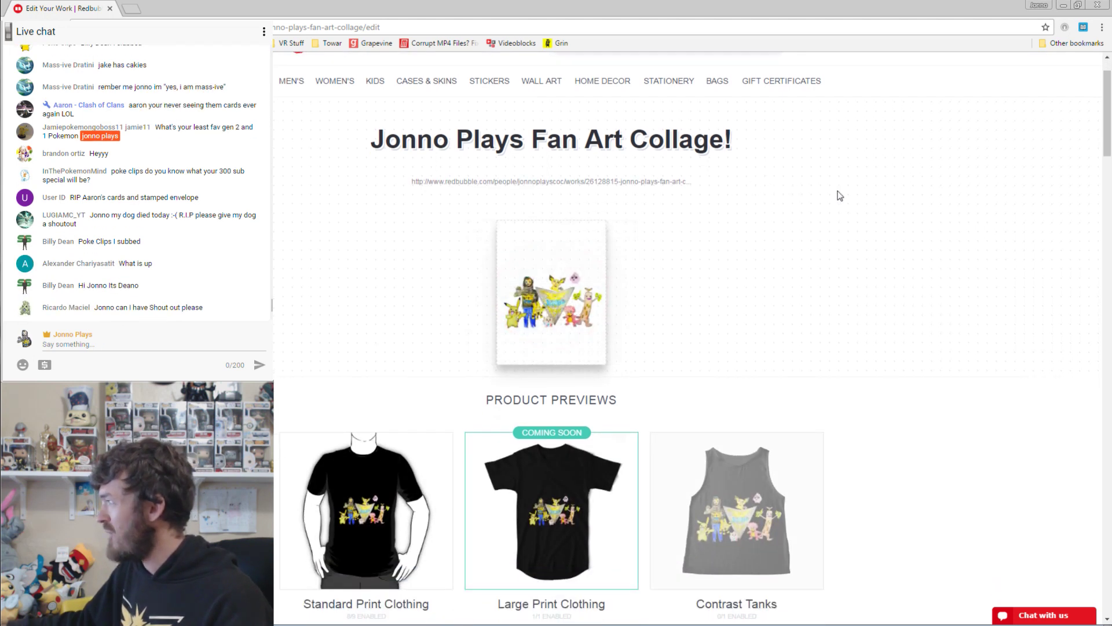
{"action": "scroll", "coordinate": [993, 373], "scroll_direction": "down", "scroll_amount": 20}
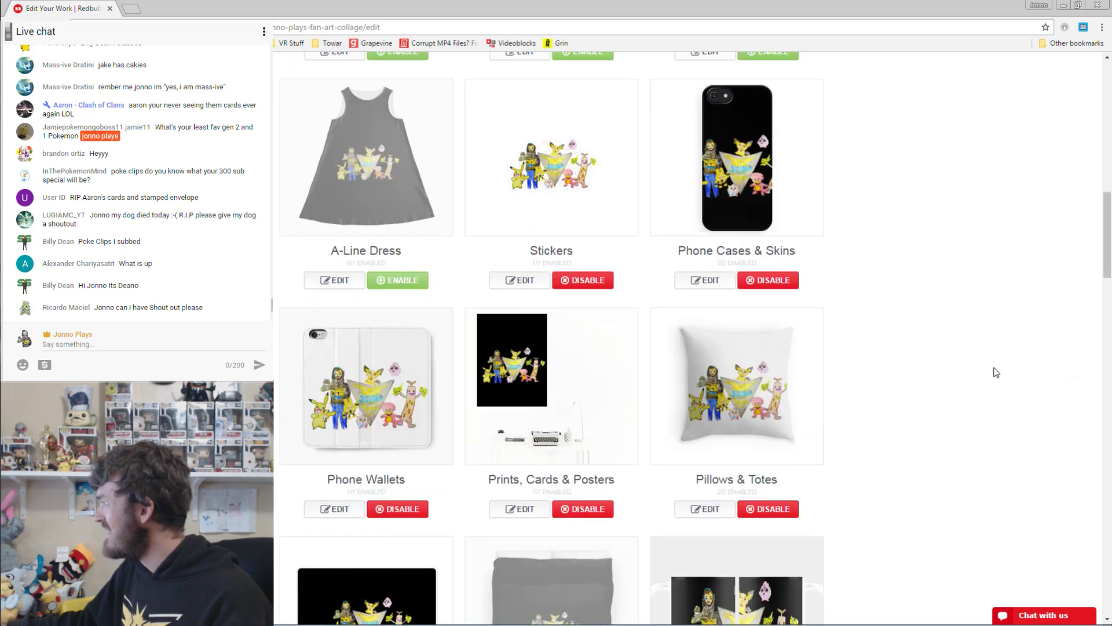
{"action": "scroll", "coordinate": [991, 371], "scroll_direction": "down", "scroll_amount": 8}
{"action": "scroll", "coordinate": [867, 325], "scroll_direction": "up", "scroll_amount": 9}
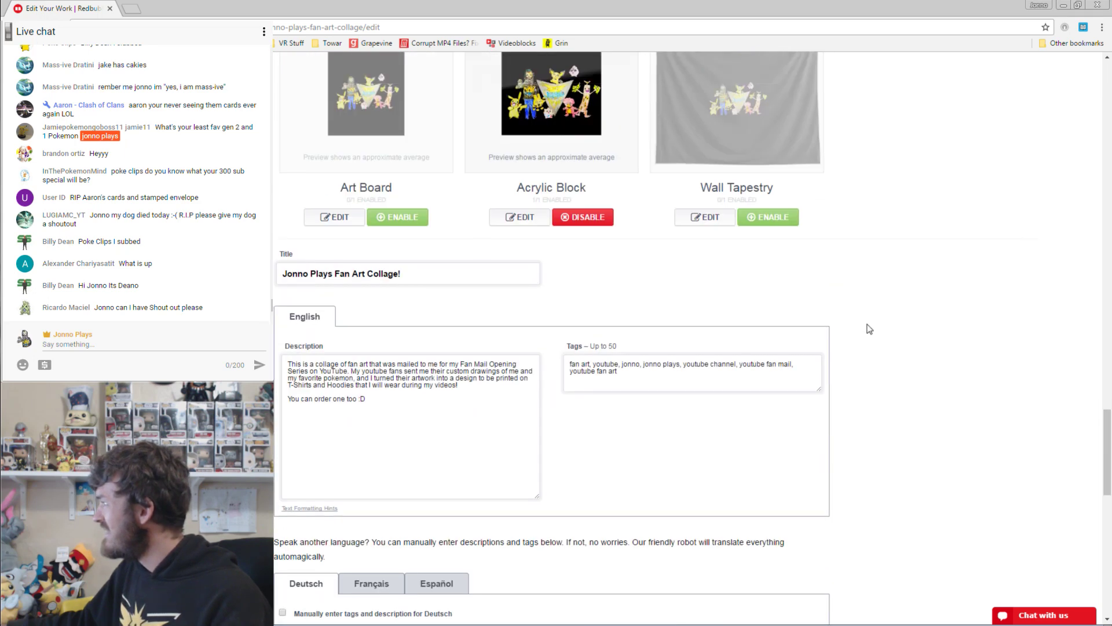
{"action": "left_click", "coordinate": [745, 393]}
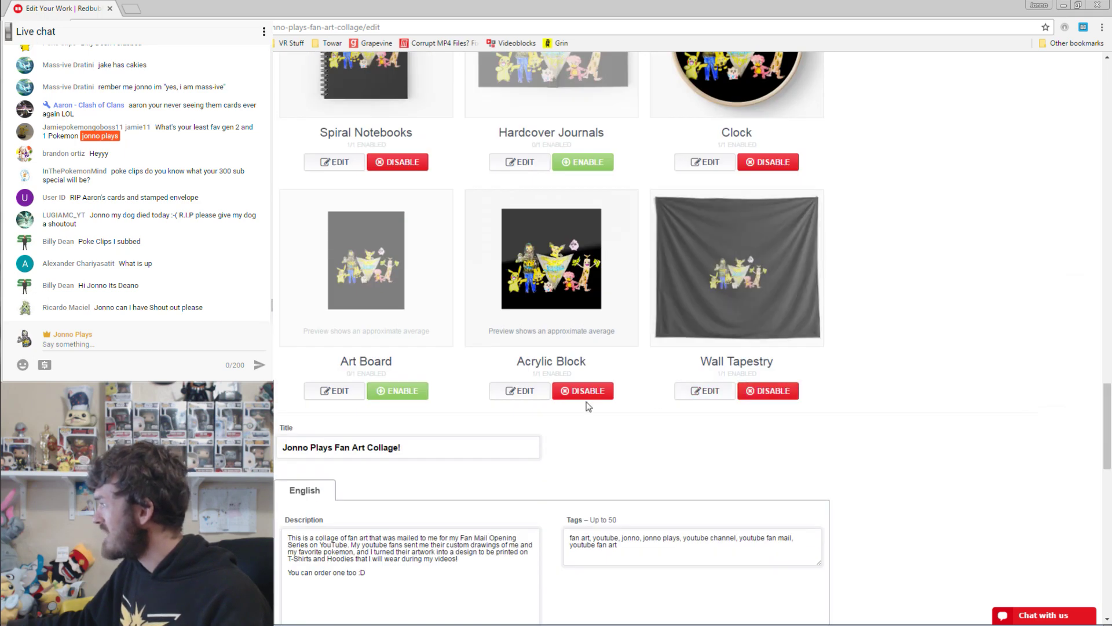
{"action": "left_click", "coordinate": [423, 392]}
{"action": "scroll", "coordinate": [846, 330], "scroll_direction": "up", "scroll_amount": 5}
{"action": "left_click", "coordinate": [613, 452]}
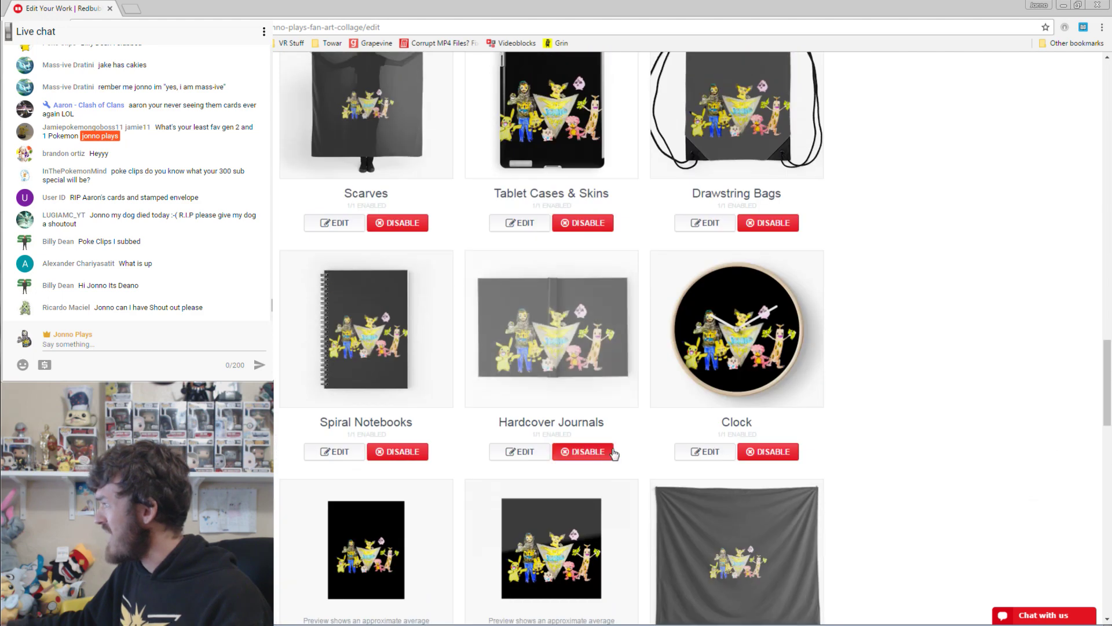
Enable Duvets for the collage, switching leggings on and then off again.
{"action": "scroll", "coordinate": [681, 362], "scroll_direction": "up", "scroll_amount": 8}
{"action": "left_click", "coordinate": [588, 457]}
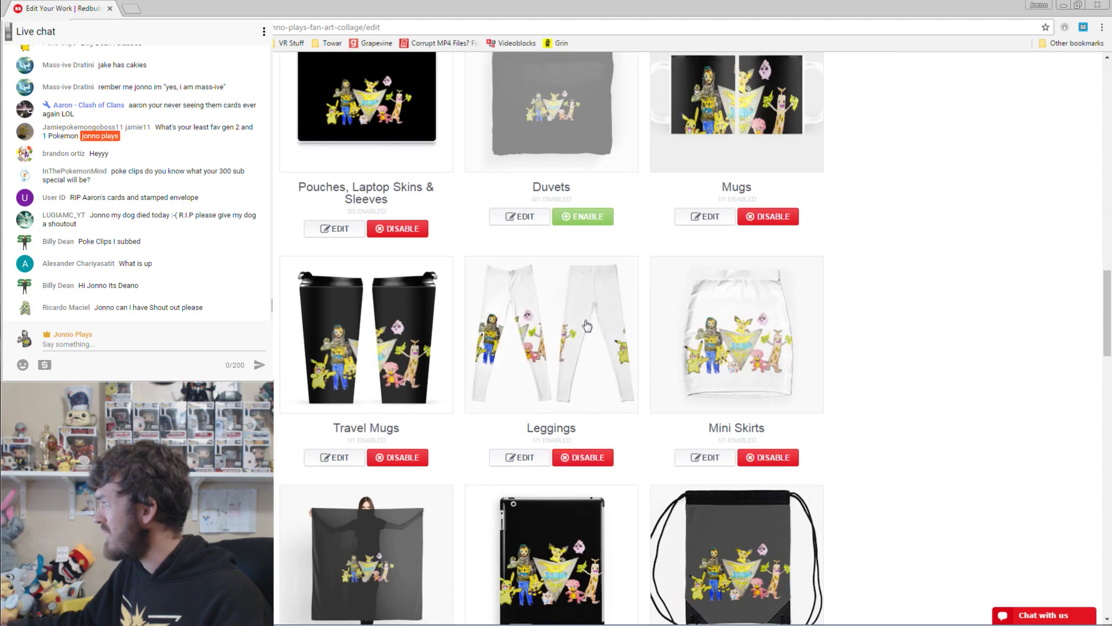
{"action": "left_click", "coordinate": [582, 216]}
{"action": "left_click", "coordinate": [576, 457]}
{"action": "scroll", "coordinate": [666, 394], "scroll_direction": "up", "scroll_amount": 7}
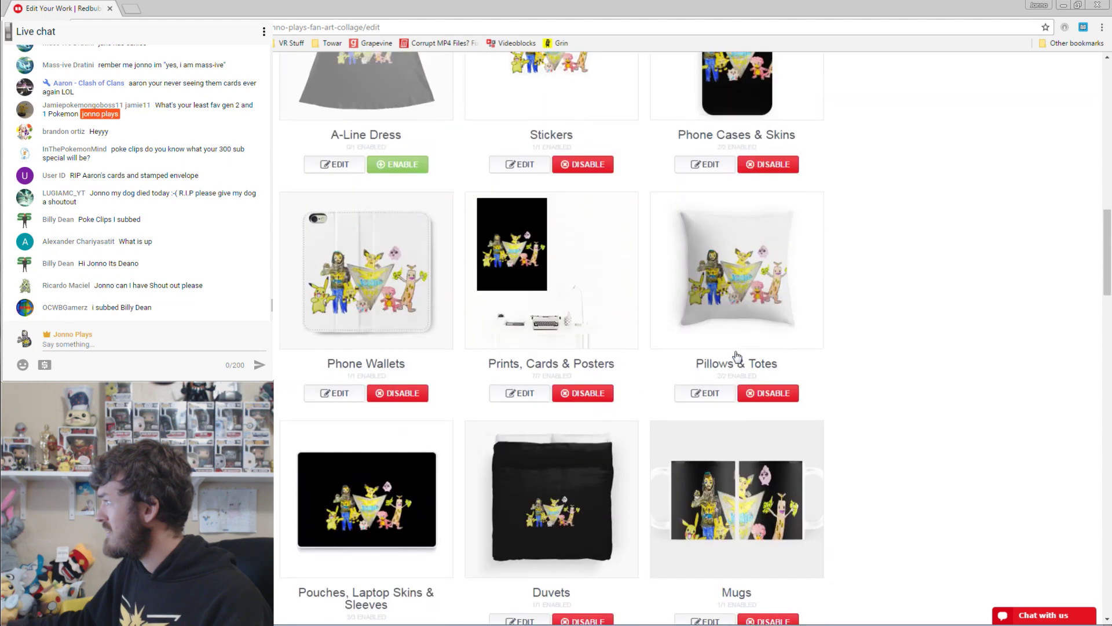
{"action": "scroll", "coordinate": [522, 406], "scroll_direction": "up", "scroll_amount": 6}
Enable A-Line Dress, Women's Chiffon Tops, Graphic T-Shirt Dress, Graphic T-Shirts and Contrast Tanks.
{"action": "left_click", "coordinate": [398, 512]}
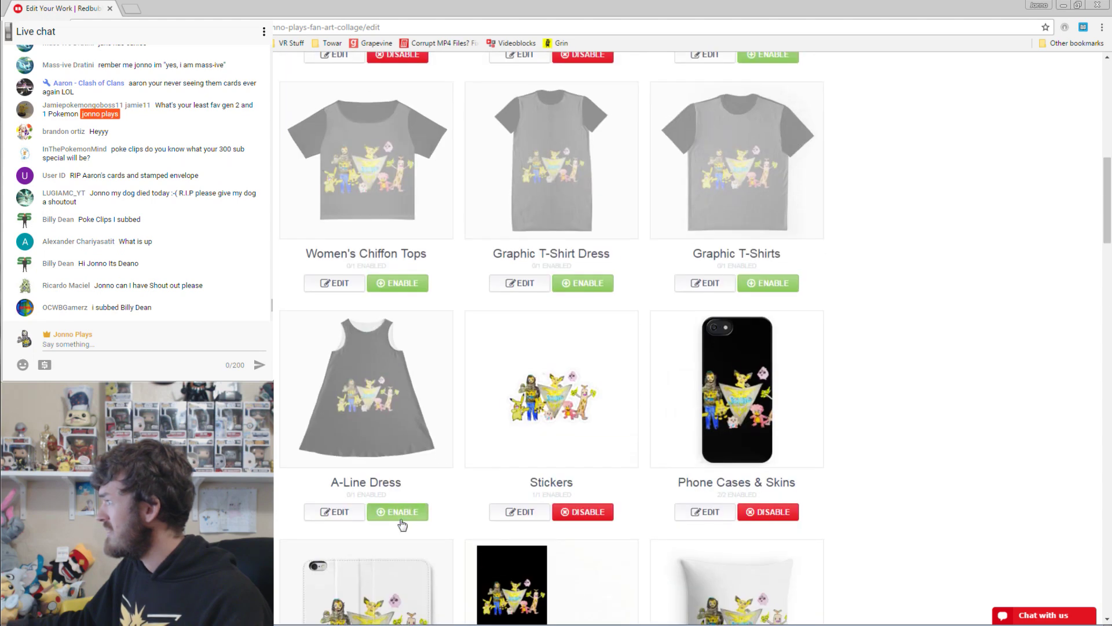
{"action": "left_click", "coordinate": [397, 283]}
{"action": "left_click", "coordinate": [583, 282]}
{"action": "left_click", "coordinate": [768, 283]}
{"action": "scroll", "coordinate": [724, 295], "scroll_direction": "up", "scroll_amount": 5}
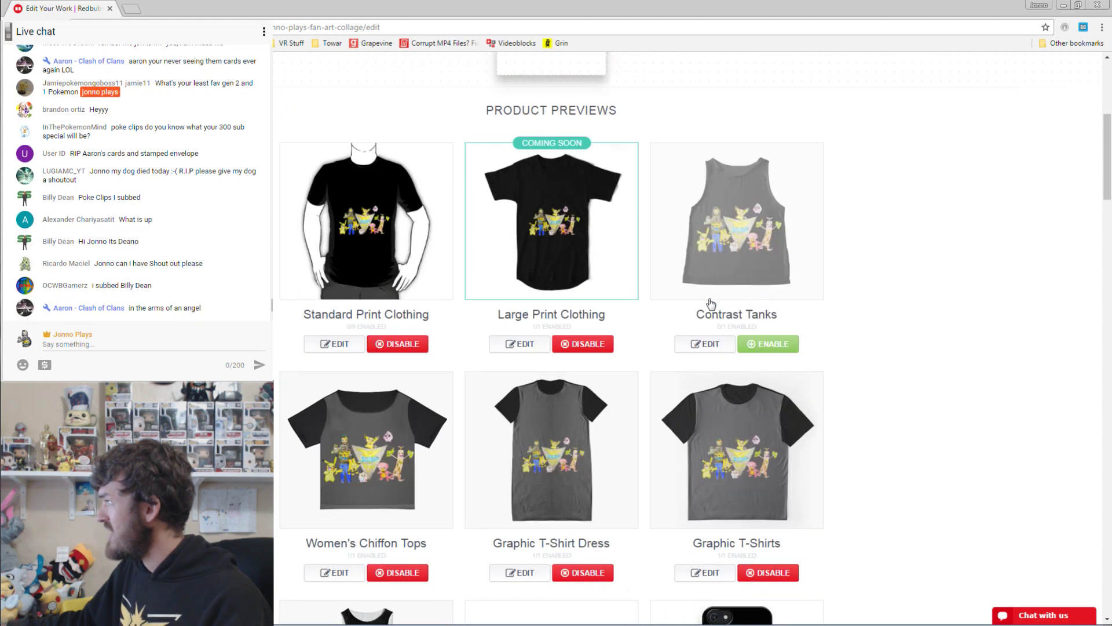
{"action": "left_click", "coordinate": [787, 345]}
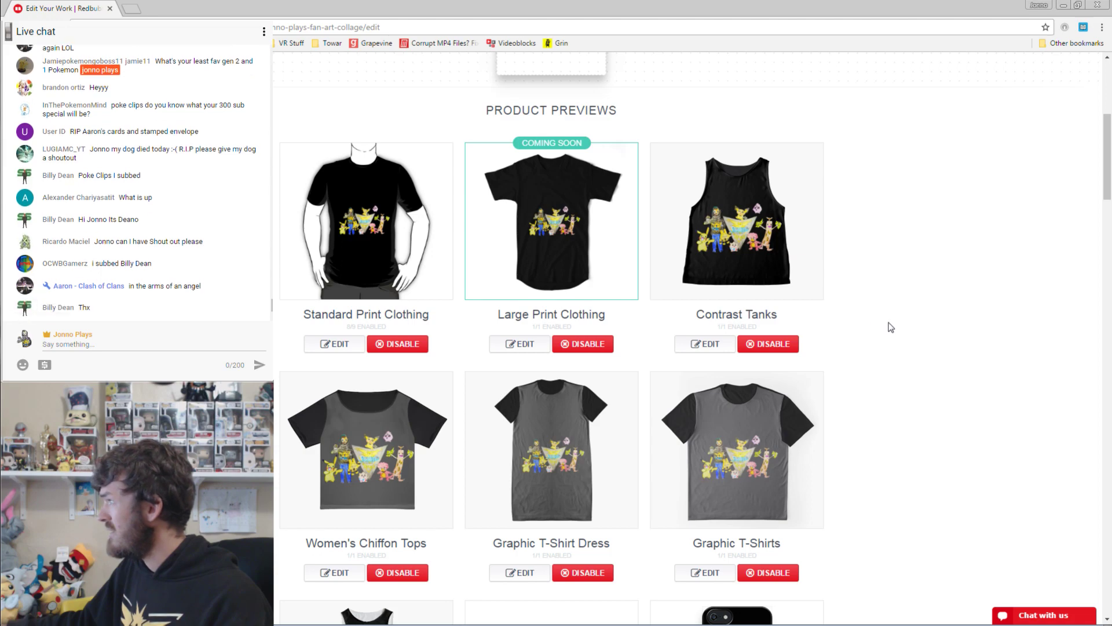
Save the work with all the newly enabled products.
{"action": "scroll", "coordinate": [892, 331], "scroll_direction": "up", "scroll_amount": 1}
{"action": "scroll", "coordinate": [895, 348], "scroll_direction": "down", "scroll_amount": 10}
{"action": "scroll", "coordinate": [896, 355], "scroll_direction": "down", "scroll_amount": 15}
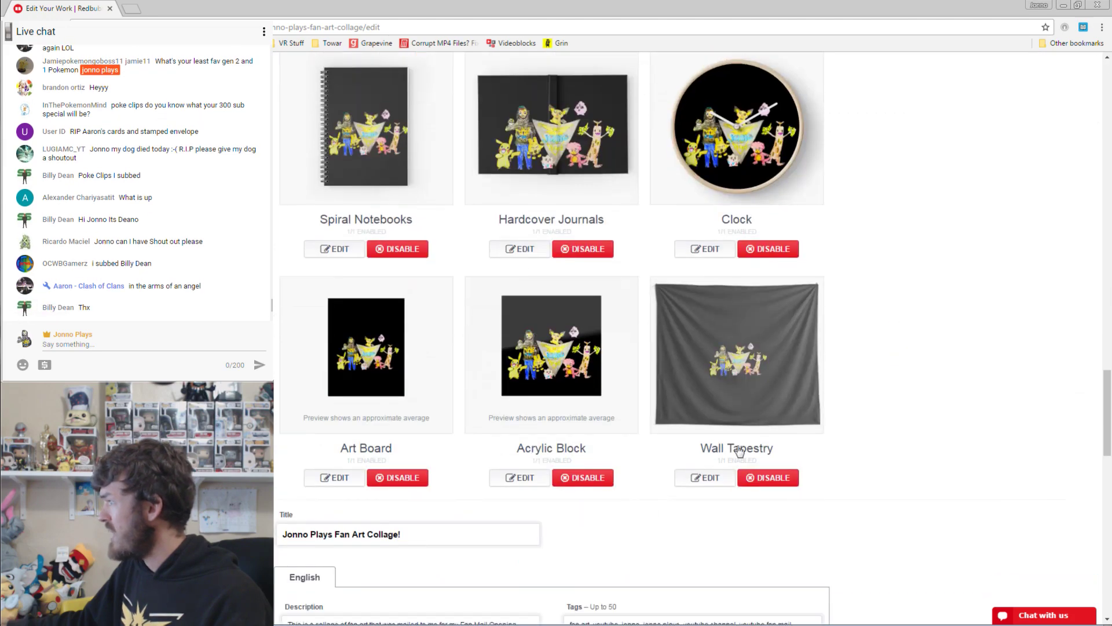
{"action": "scroll", "coordinate": [682, 521], "scroll_direction": "down", "scroll_amount": 6}
{"action": "left_click", "coordinate": [767, 439]}
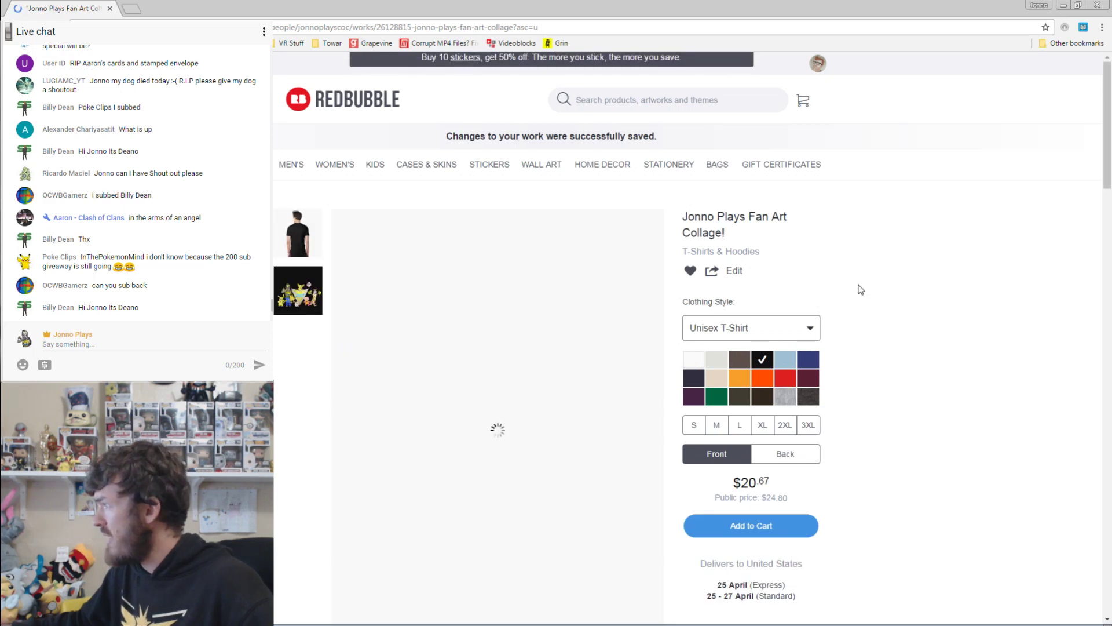
View the black T-shirt preview enlarged, close it, and return to the collage's edit page.
{"action": "scroll", "coordinate": [872, 232], "scroll_direction": "down", "scroll_amount": 2}
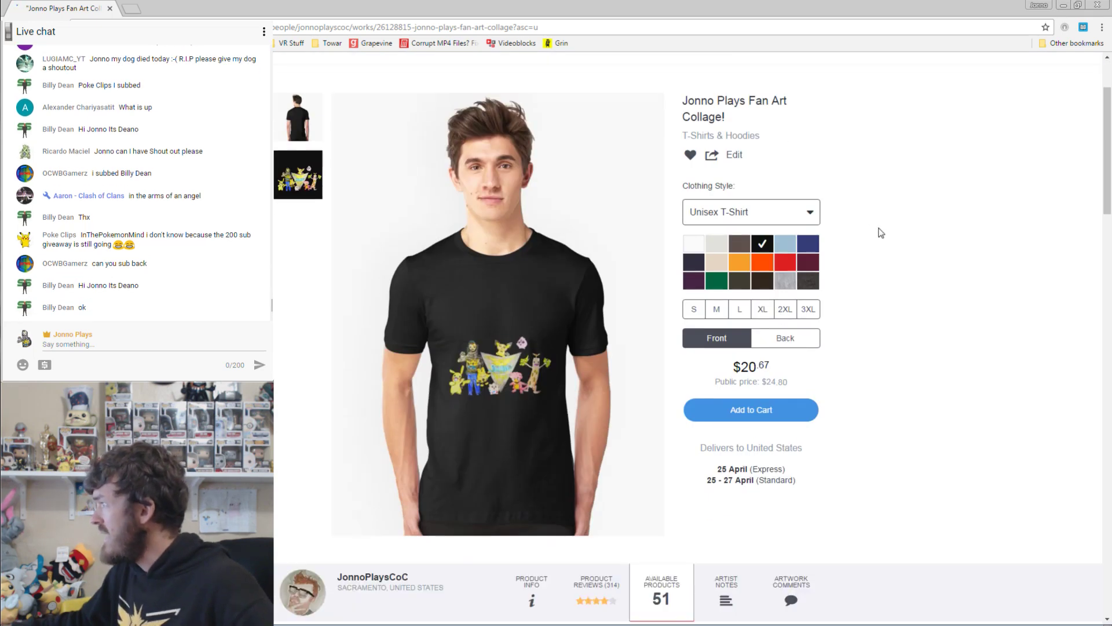
{"action": "left_click", "coordinate": [505, 357]}
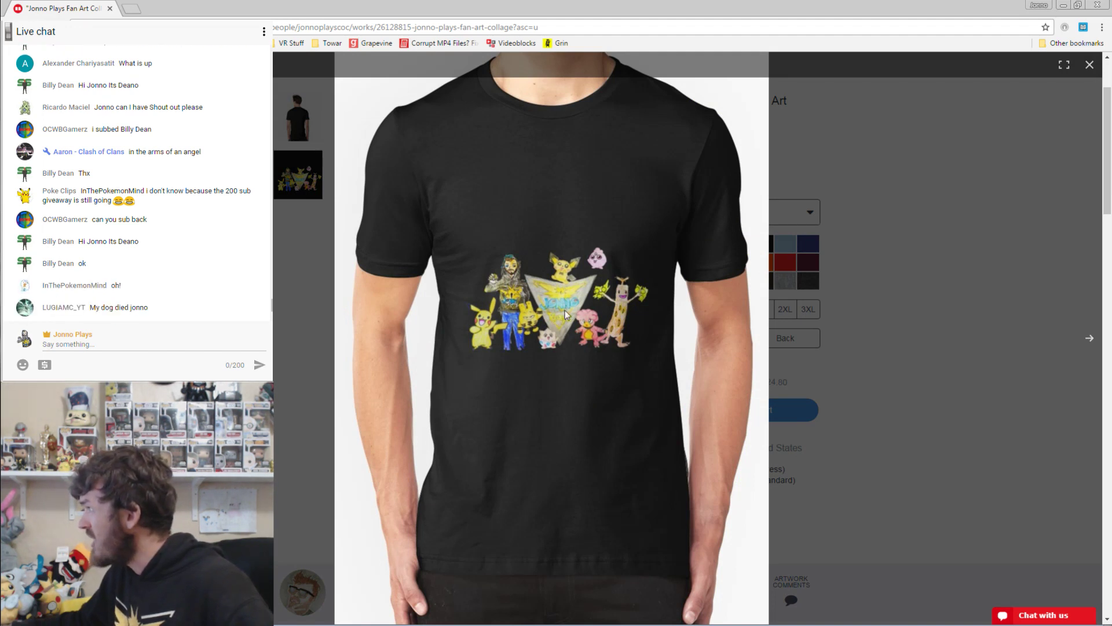
{"action": "left_click", "coordinate": [902, 270]}
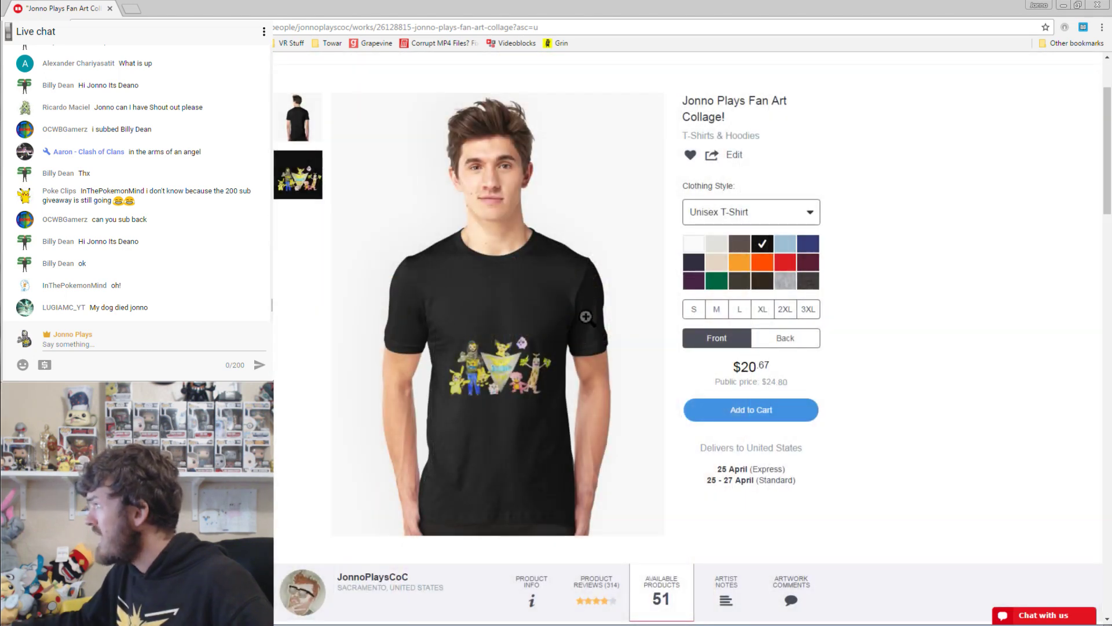
{"action": "left_click", "coordinate": [737, 155]}
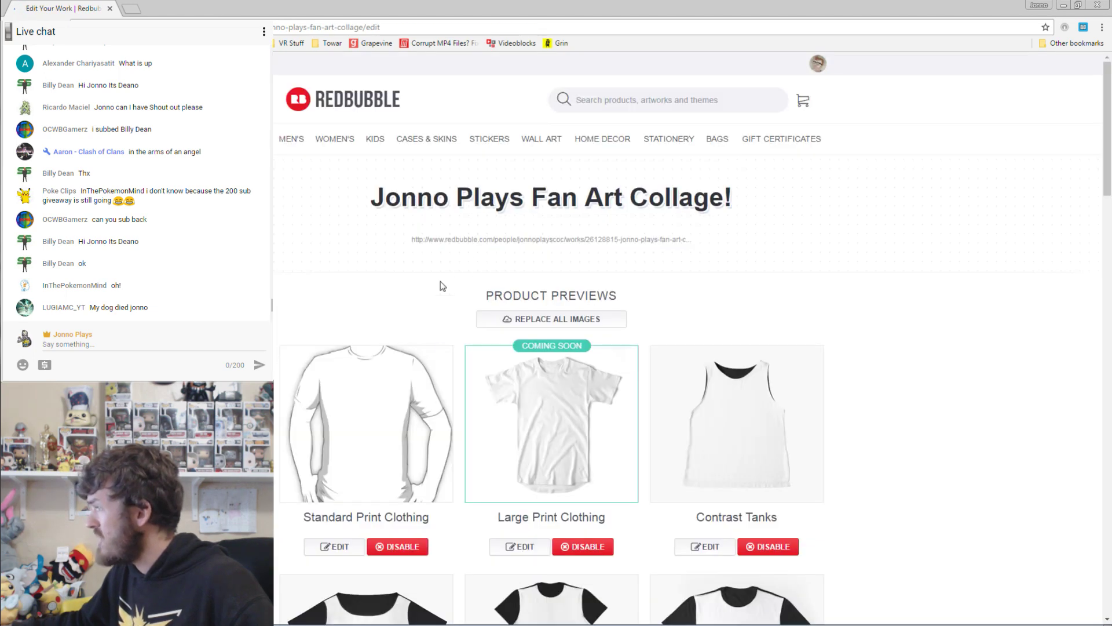
Move the collage higher on Standard Print and Large Print Clothing, applying each.
{"action": "scroll", "coordinate": [689, 348], "scroll_direction": "down", "scroll_amount": 2}
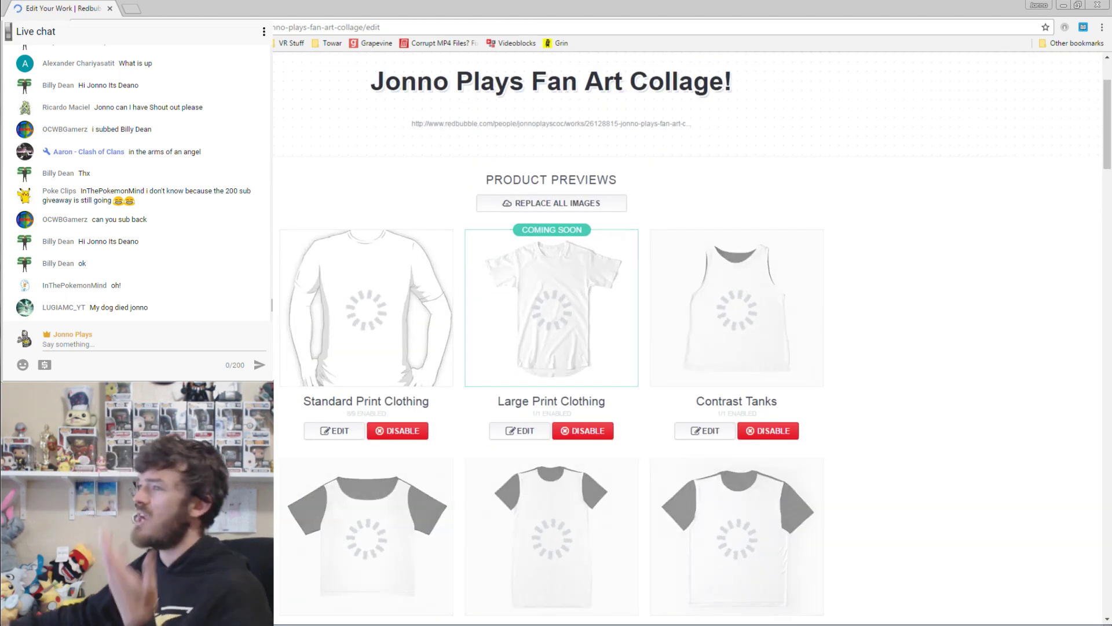
{"action": "left_click", "coordinate": [328, 431]}
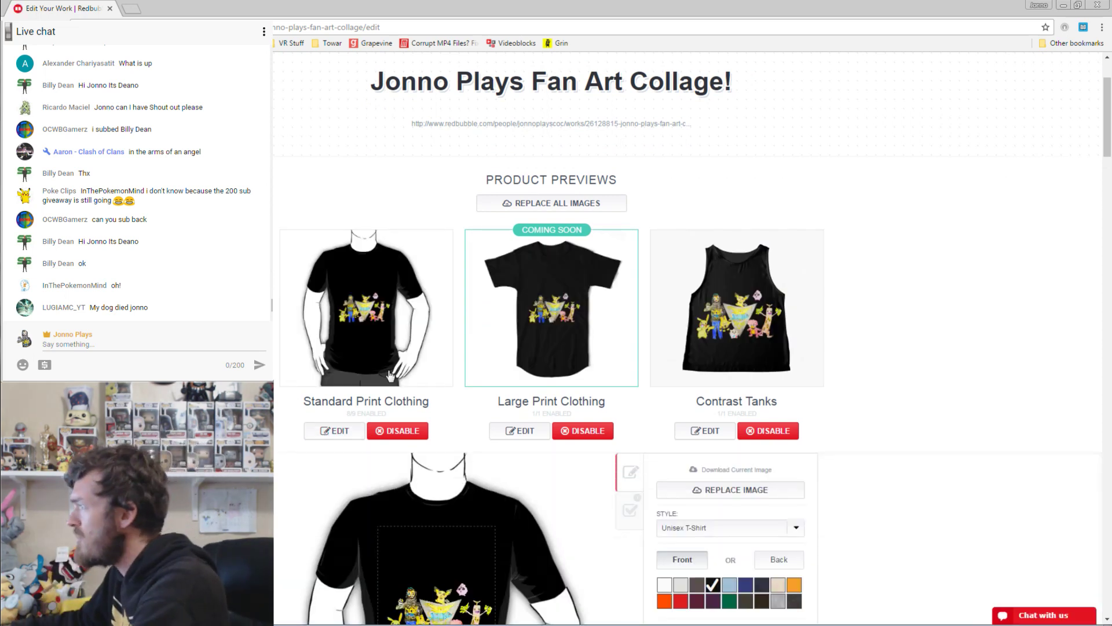
{"action": "scroll", "coordinate": [461, 434], "scroll_direction": "down", "scroll_amount": 2}
{"action": "scroll", "coordinate": [461, 434], "scroll_direction": "down", "scroll_amount": 1}
{"action": "left_click_drag", "start_coordinate": [461, 433], "coordinate": [435, 394]}
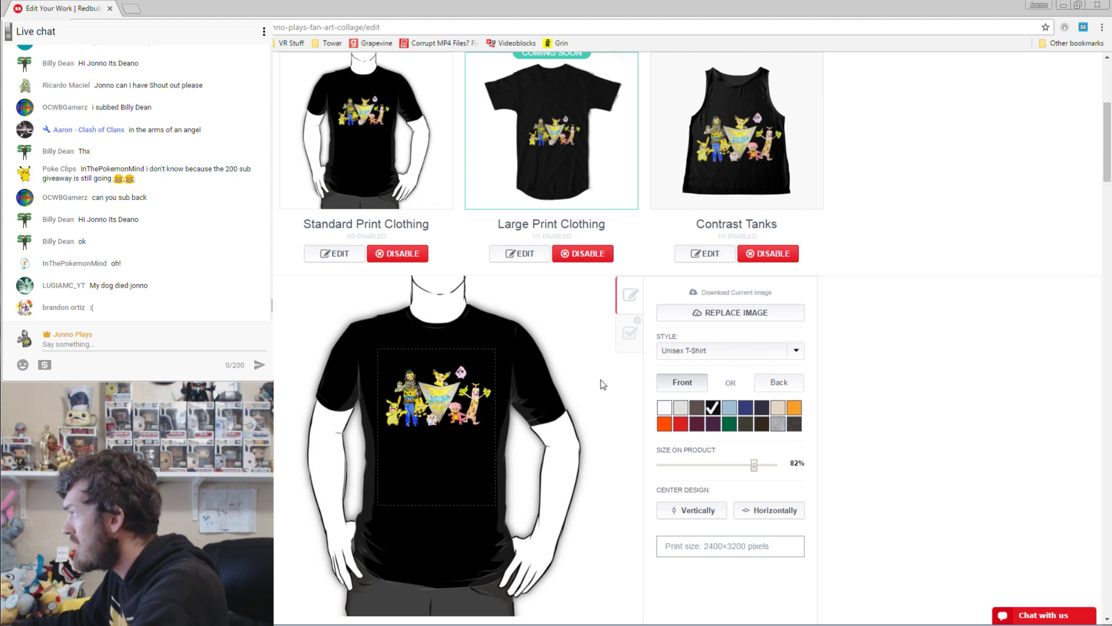
{"action": "scroll", "coordinate": [501, 291], "scroll_direction": "down", "scroll_amount": 2}
{"action": "left_click", "coordinate": [733, 571]}
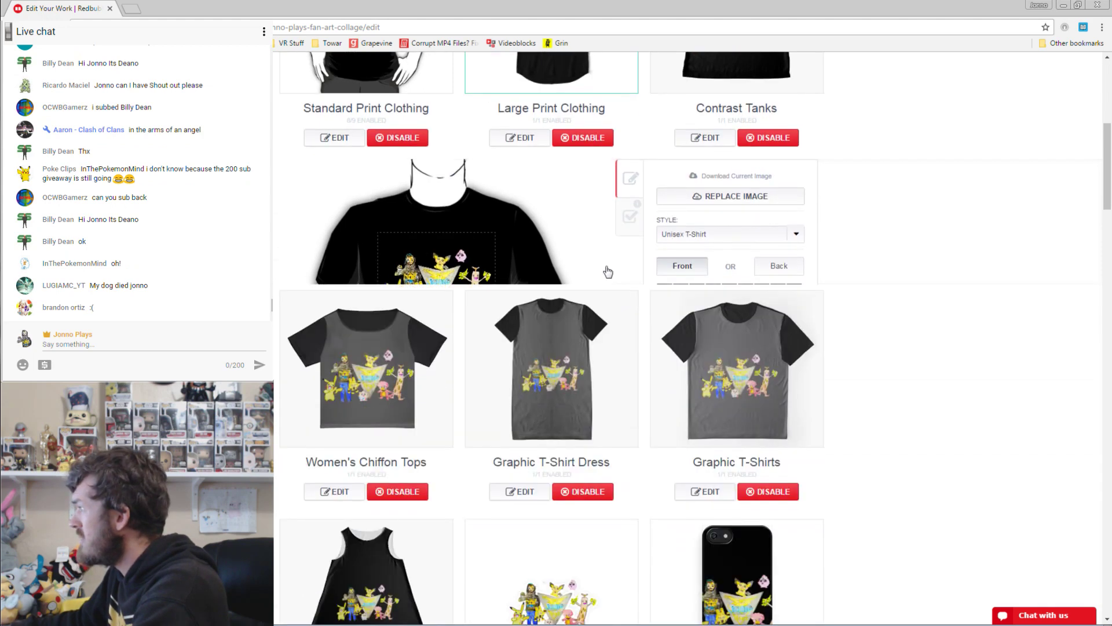
{"action": "scroll", "coordinate": [516, 283], "scroll_direction": "up", "scroll_amount": 2}
{"action": "left_click", "coordinate": [518, 253]}
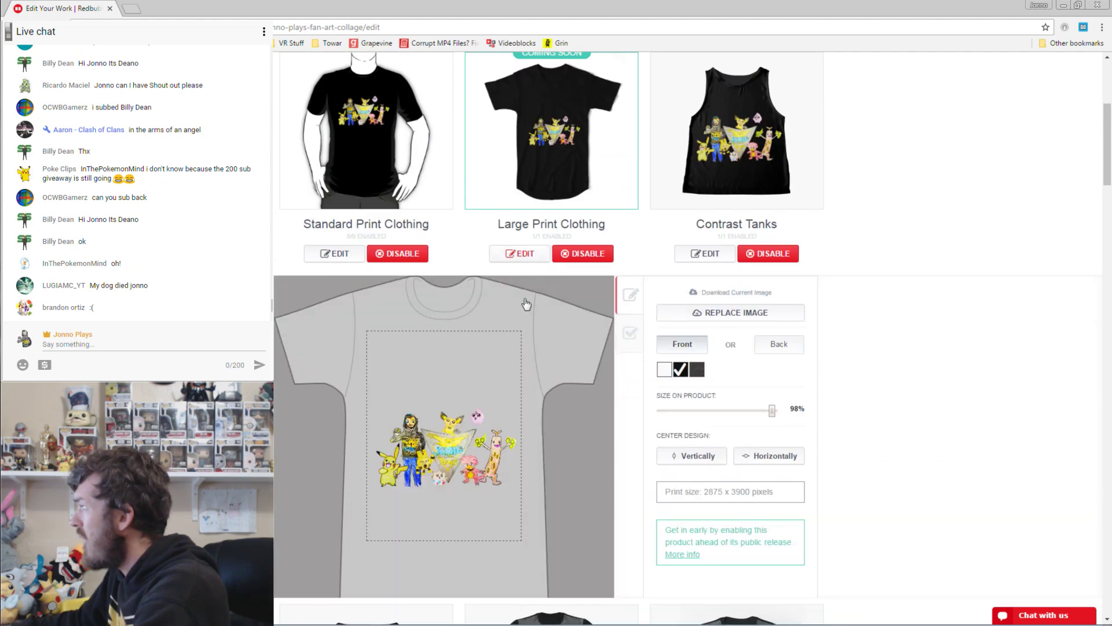
{"action": "left_click_drag", "start_coordinate": [455, 427], "coordinate": [454, 380]}
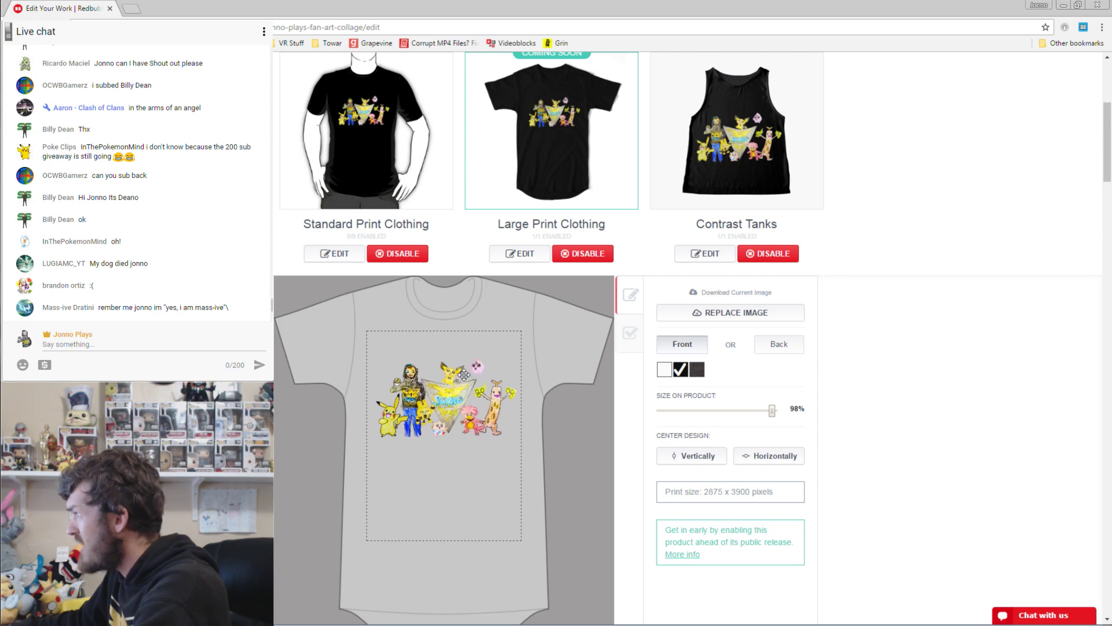
{"action": "scroll", "coordinate": [586, 370], "scroll_direction": "down", "scroll_amount": 3}
{"action": "left_click", "coordinate": [703, 567]}
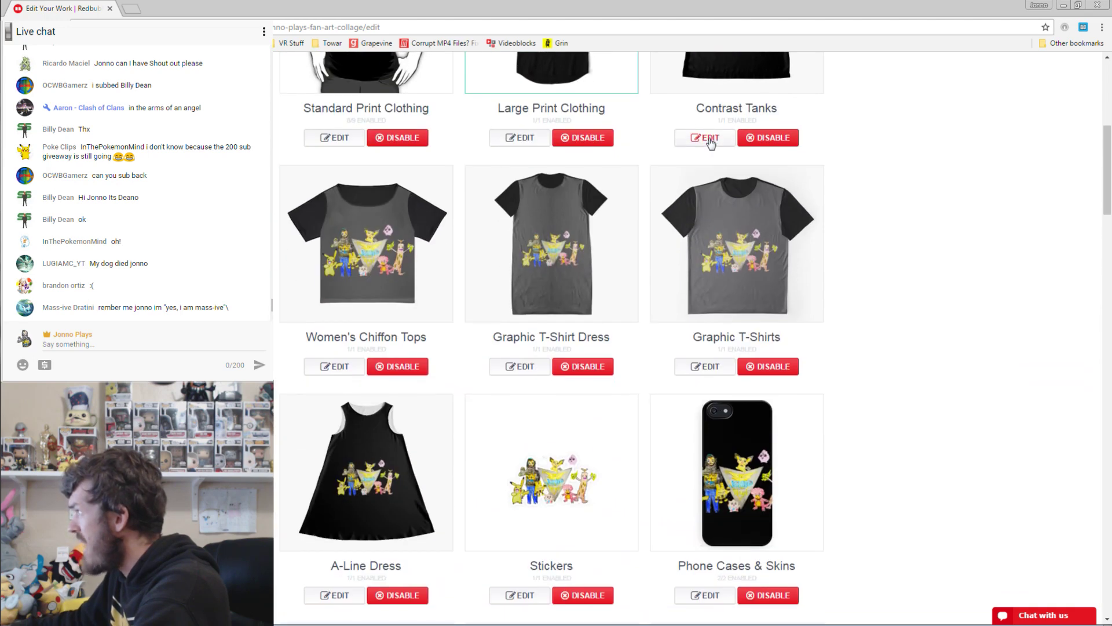
Raise the collage on Contrast Tanks and apply, then save the Women's Chiffon Tops settings.
{"action": "left_click", "coordinate": [703, 137]}
{"action": "scroll", "coordinate": [449, 335], "scroll_direction": "up", "scroll_amount": 2}
{"action": "left_click_drag", "start_coordinate": [443, 432], "coordinate": [441, 413]}
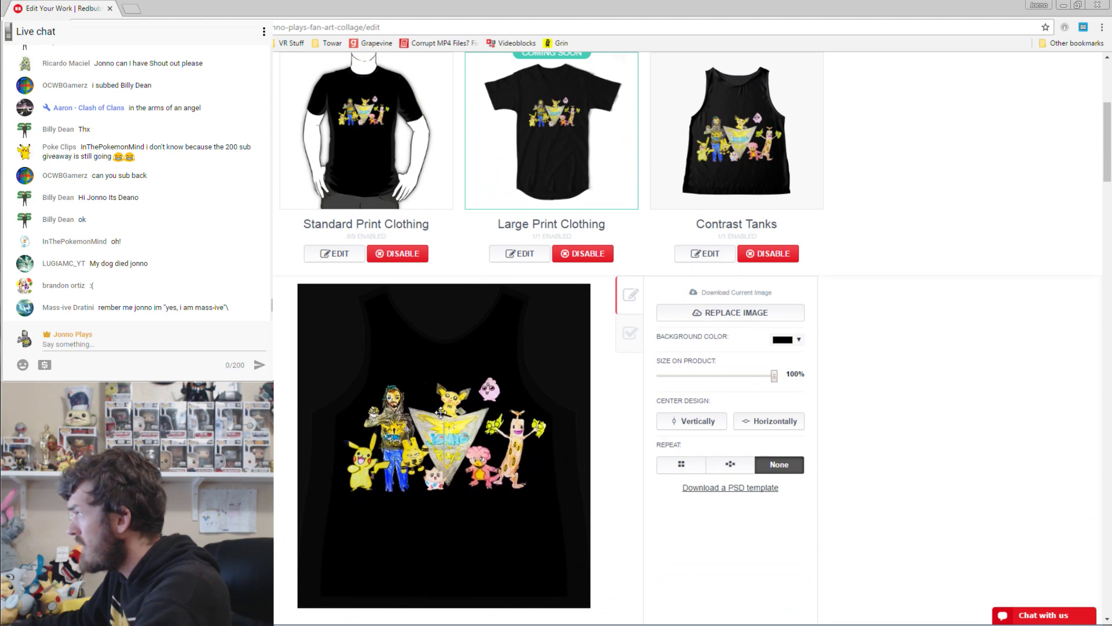
{"action": "scroll", "coordinate": [1005, 265], "scroll_direction": "down", "scroll_amount": 3}
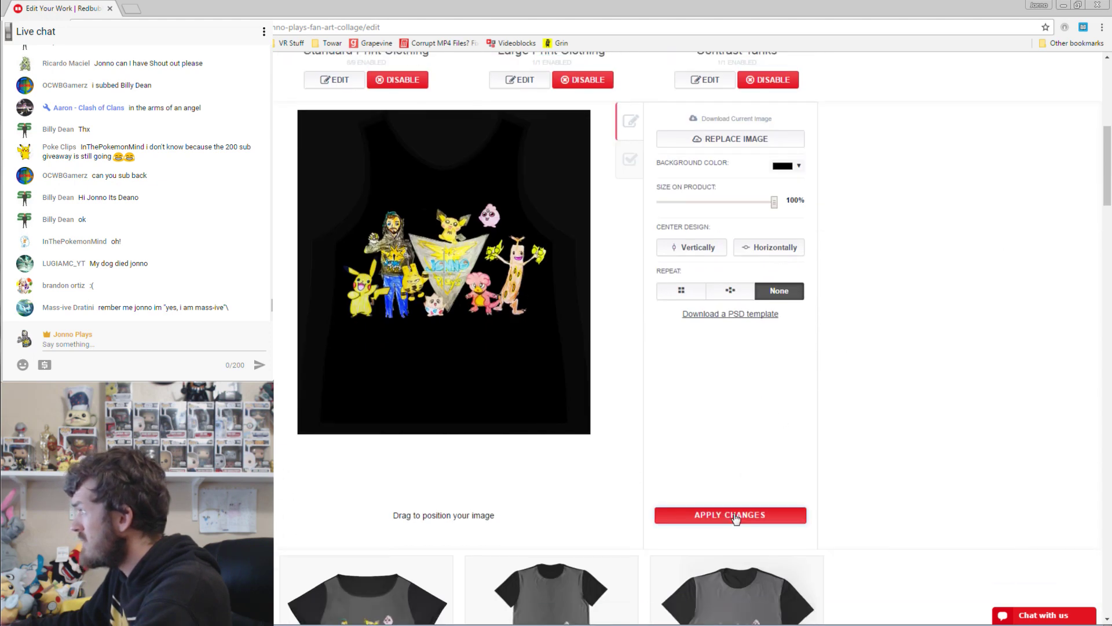
{"action": "left_click", "coordinate": [732, 514]}
{"action": "left_click", "coordinate": [337, 311]}
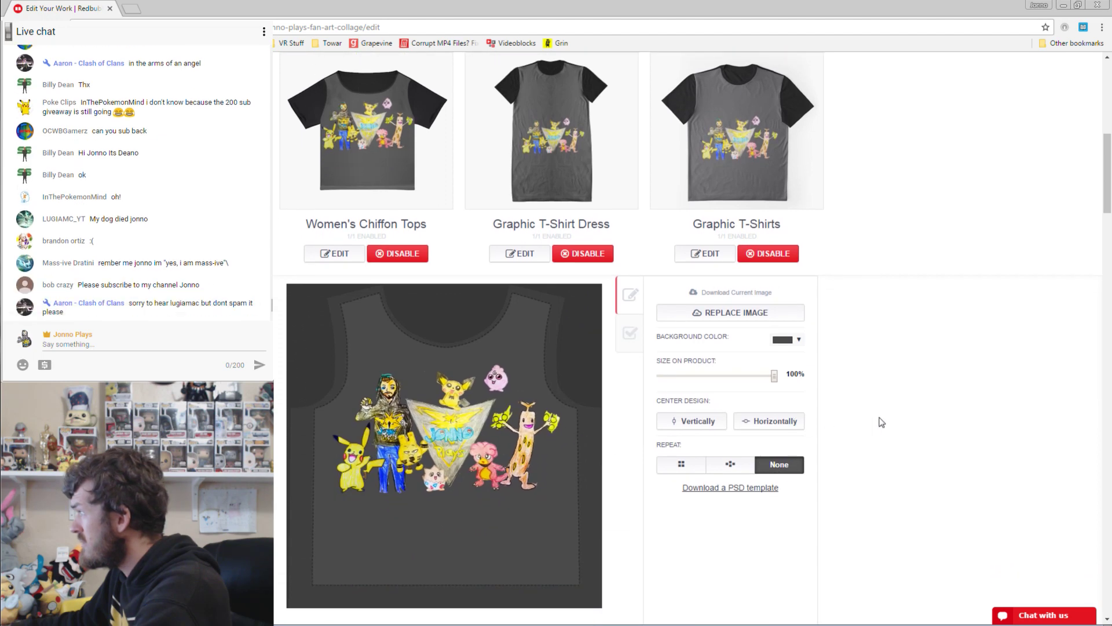
{"action": "scroll", "coordinate": [882, 422], "scroll_direction": "down", "scroll_amount": 2}
{"action": "left_click", "coordinate": [761, 580]}
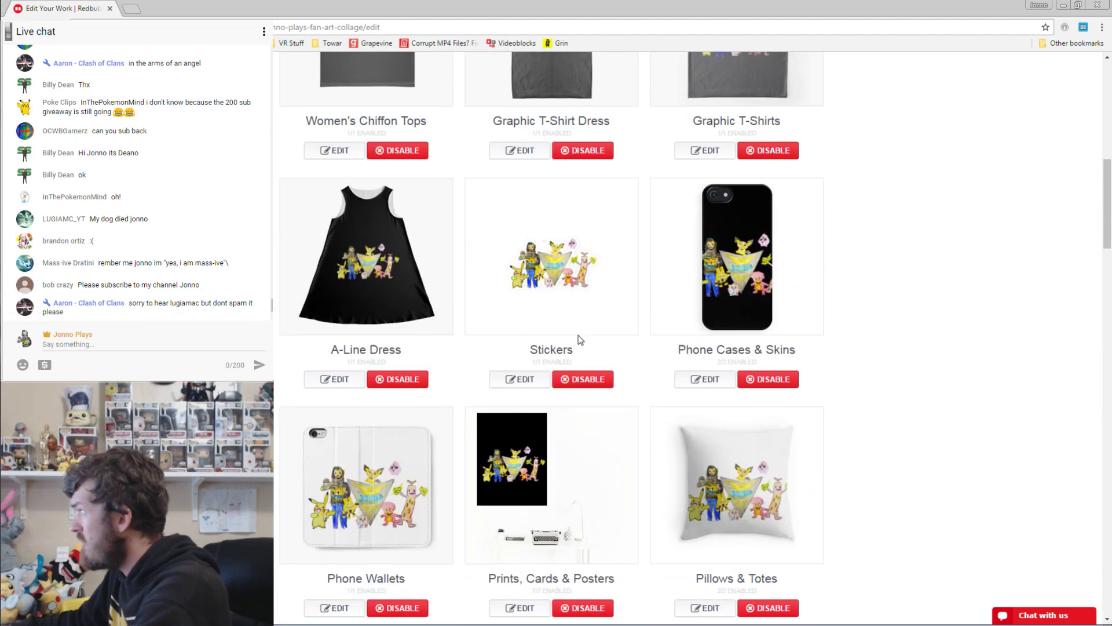
Lower the collage slightly on the Graphic T-Shirt Dress and apply the change.
{"action": "scroll", "coordinate": [580, 340], "scroll_direction": "up", "scroll_amount": 4}
{"action": "left_click", "coordinate": [520, 370]}
{"action": "scroll", "coordinate": [451, 432], "scroll_direction": "down", "scroll_amount": 2}
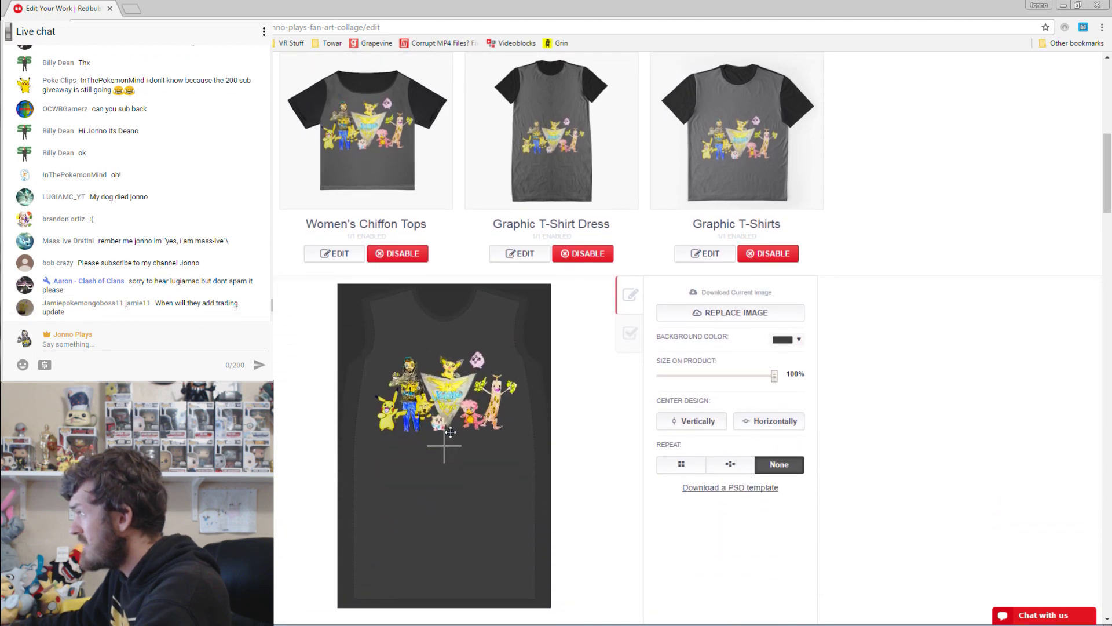
{"action": "left_click_drag", "start_coordinate": [451, 431], "coordinate": [452, 444]}
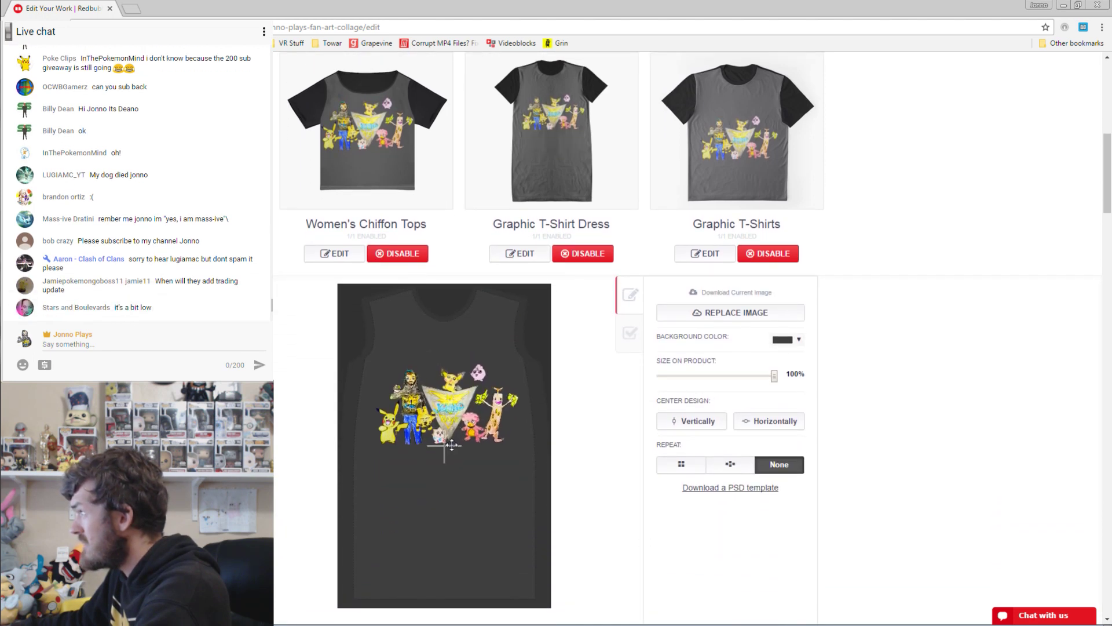
{"action": "scroll", "coordinate": [693, 481], "scroll_direction": "down", "scroll_amount": 3}
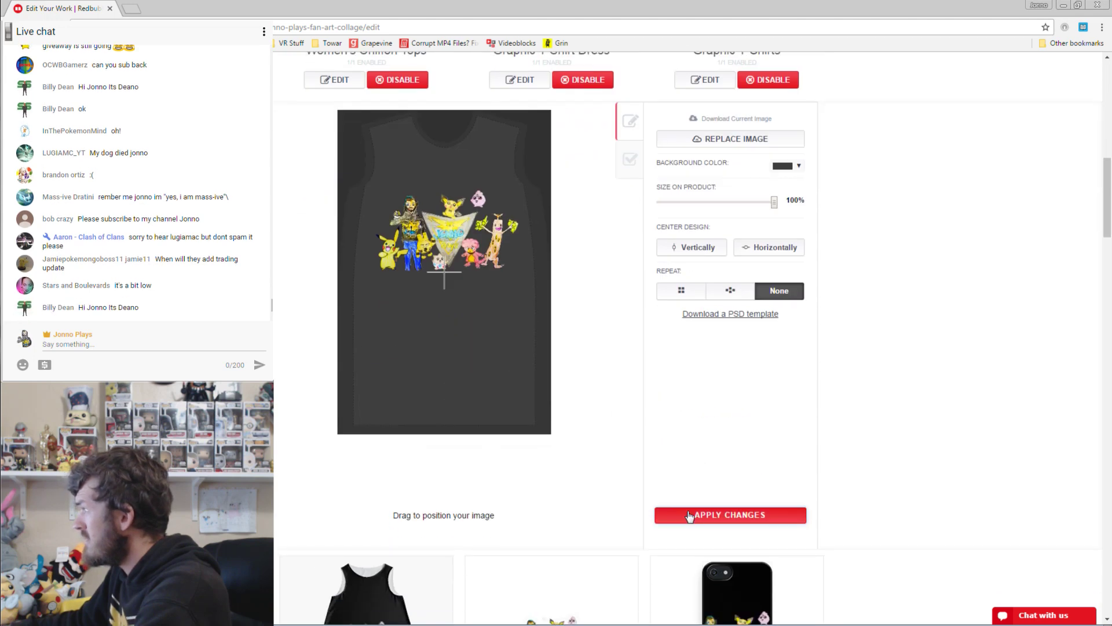
{"action": "left_click", "coordinate": [689, 514]}
Nudge the collage slightly lower on the Graphic T-Shirts design.
{"action": "scroll", "coordinate": [701, 378], "scroll_direction": "up", "scroll_amount": 6}
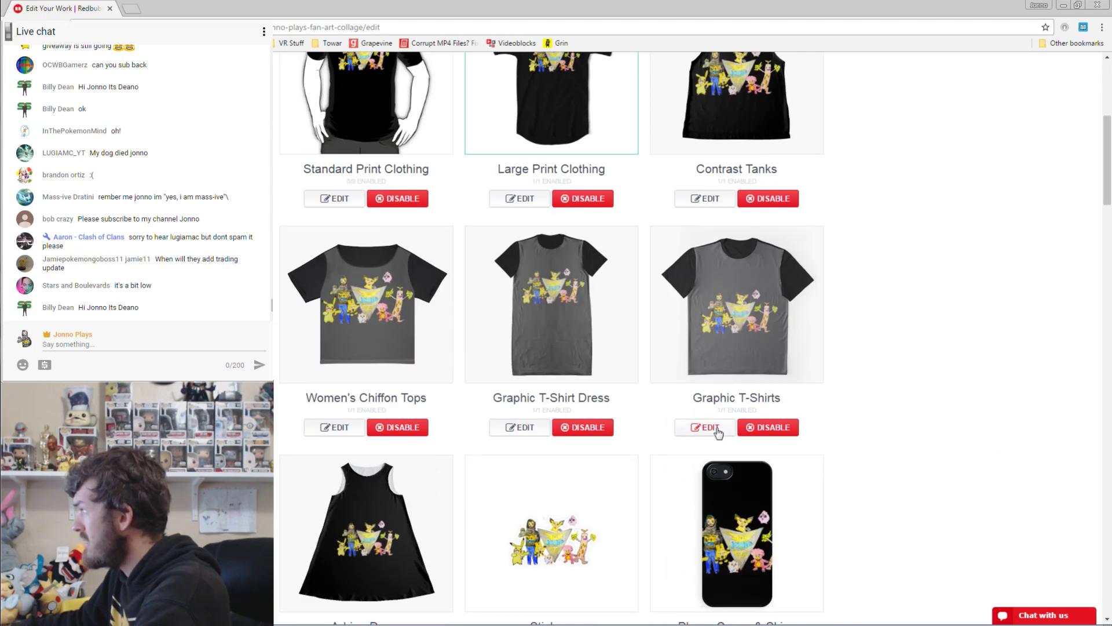
{"action": "left_click", "coordinate": [704, 427]}
{"action": "scroll", "coordinate": [601, 385], "scroll_direction": "down", "scroll_amount": 3}
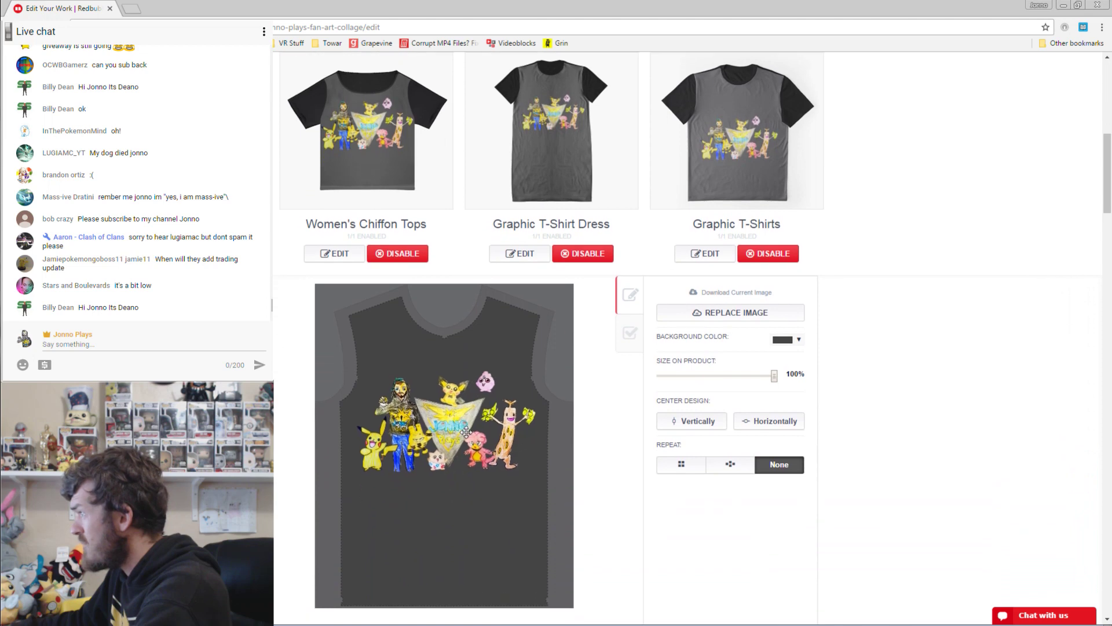
{"action": "left_click_drag", "start_coordinate": [466, 430], "coordinate": [467, 432]}
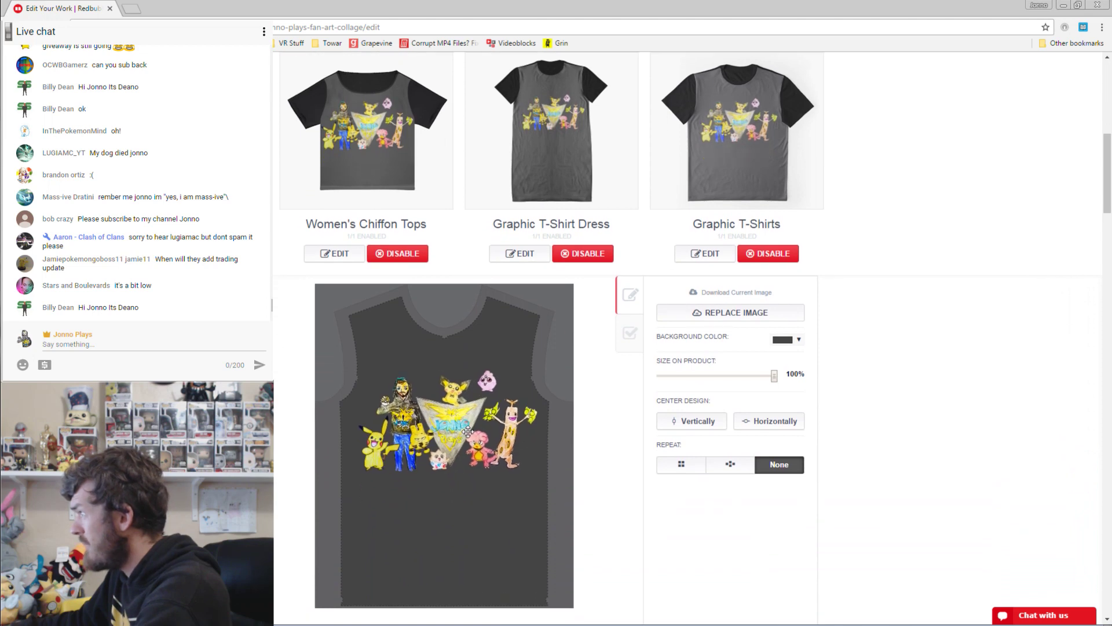
{"action": "scroll", "coordinate": [817, 325], "scroll_direction": "down", "scroll_amount": 4}
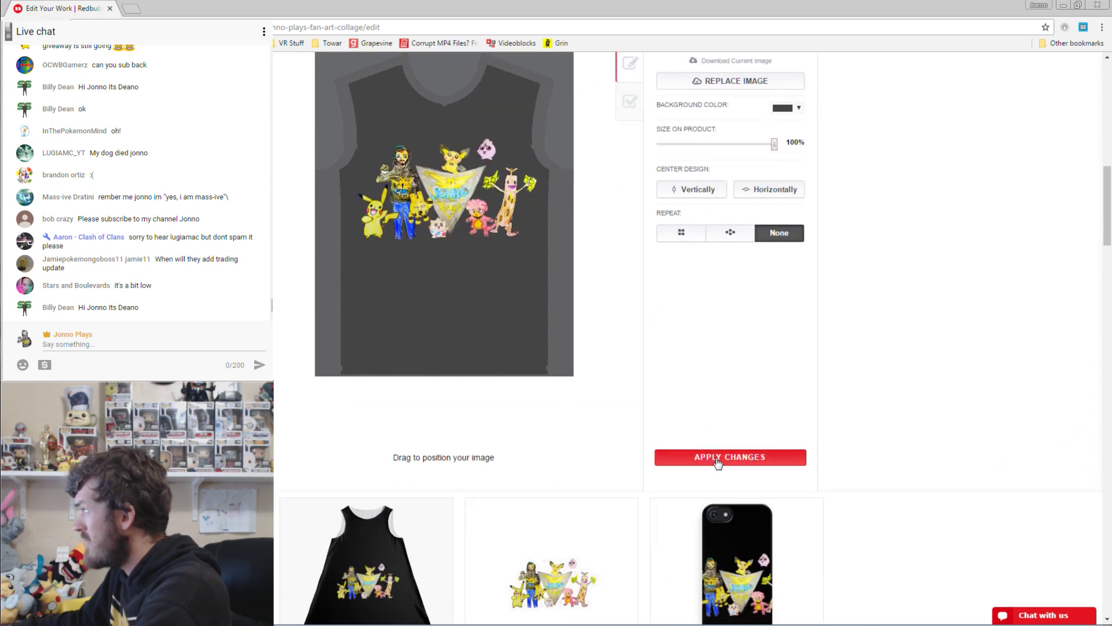
{"action": "scroll", "coordinate": [728, 454], "scroll_direction": "down", "scroll_amount": 8}
Move the collage up and left on the A-Line Dress and apply.
{"action": "left_click", "coordinate": [334, 255]}
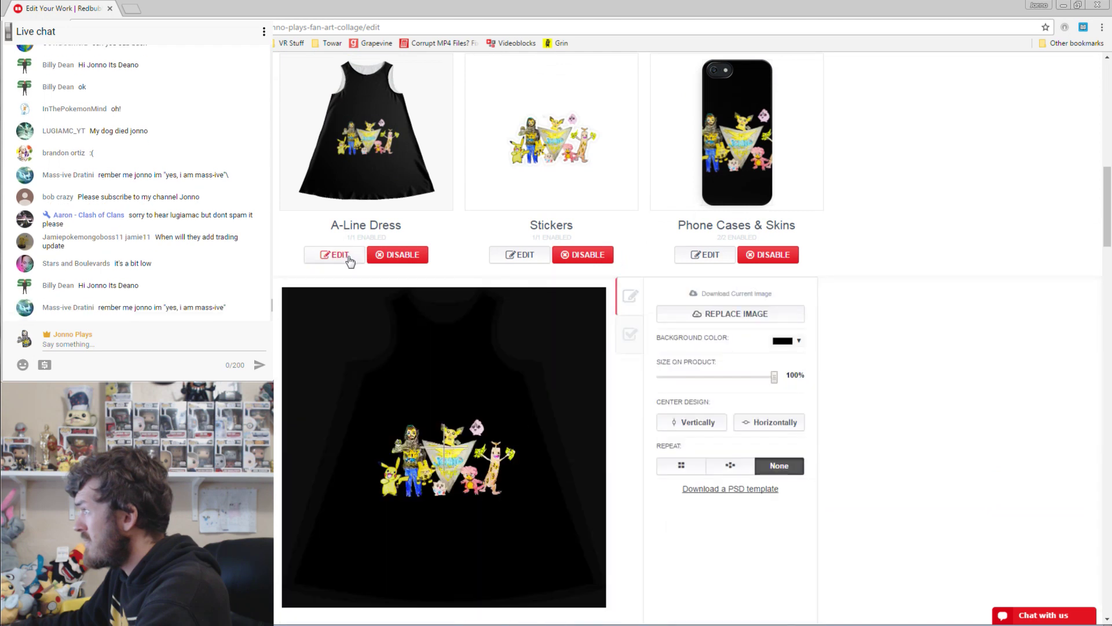
{"action": "left_click_drag", "start_coordinate": [451, 425], "coordinate": [438, 416]}
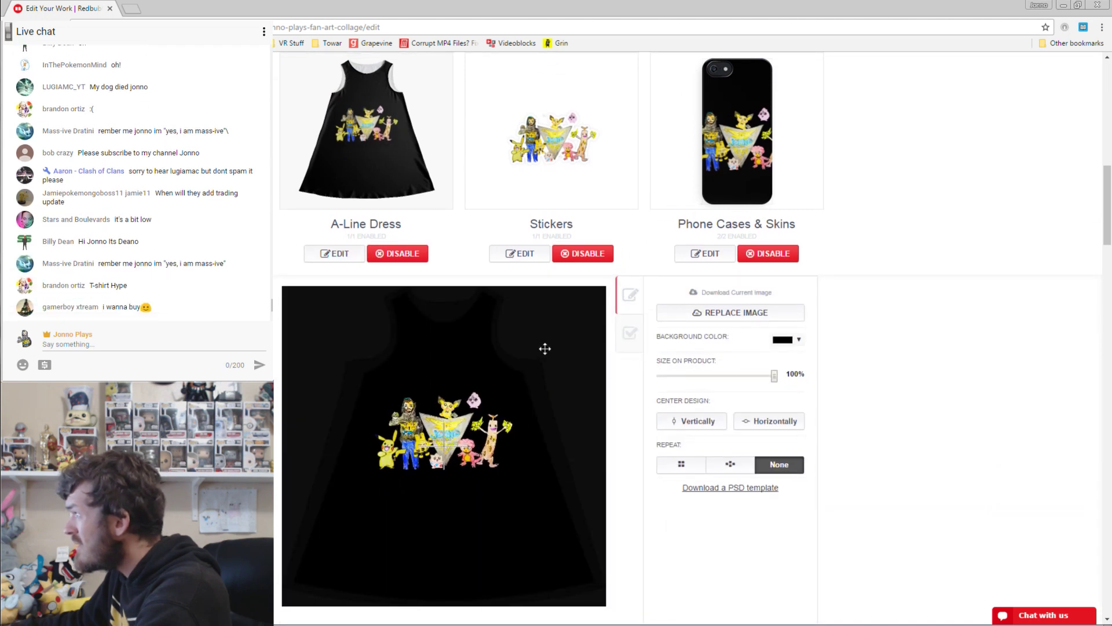
{"action": "scroll", "coordinate": [558, 499], "scroll_direction": "down", "scroll_amount": 2}
{"action": "left_click", "coordinate": [731, 575]}
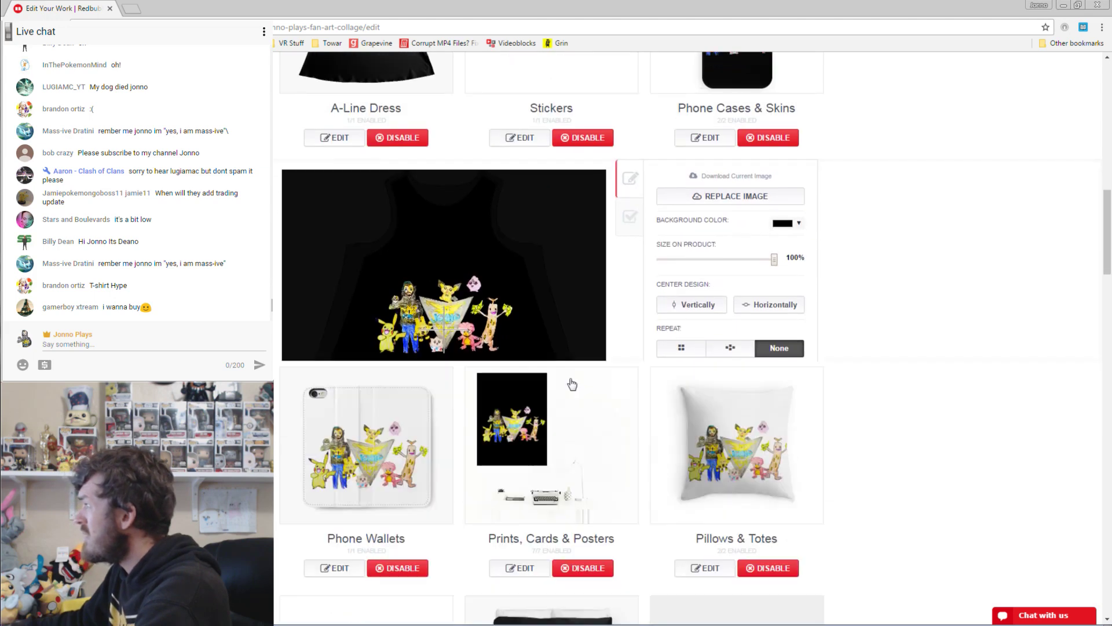
Shrink the phone case design from 48% to about 34%, move it higher, and apply.
{"action": "left_click", "coordinate": [698, 317]}
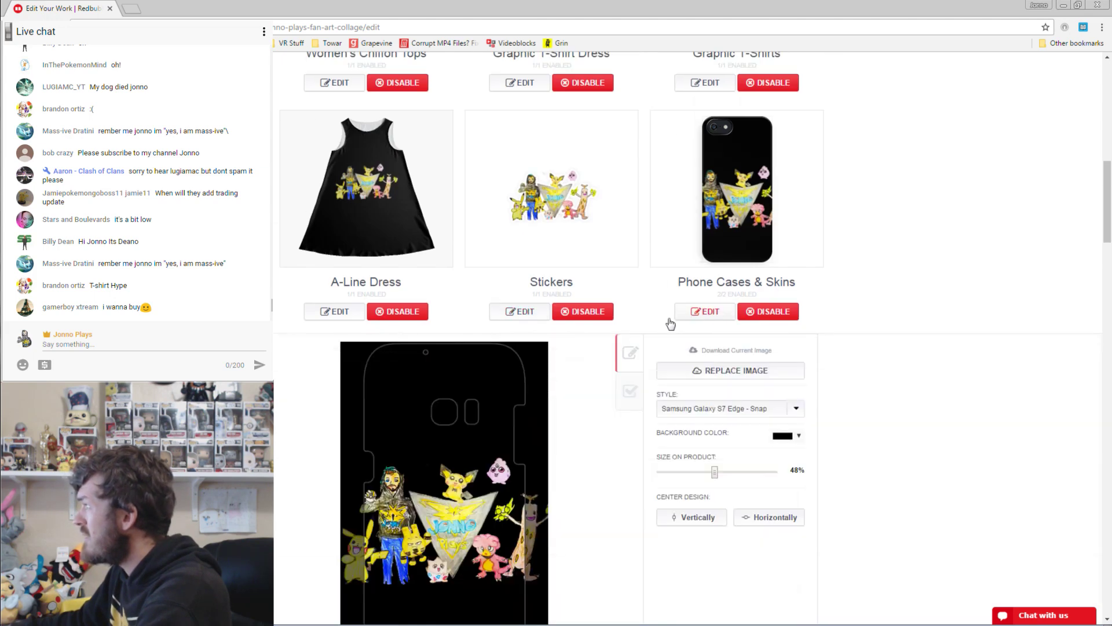
{"action": "scroll", "coordinate": [684, 371], "scroll_direction": "down", "scroll_amount": 1}
{"action": "left_click_drag", "start_coordinate": [715, 421], "coordinate": [702, 422]}
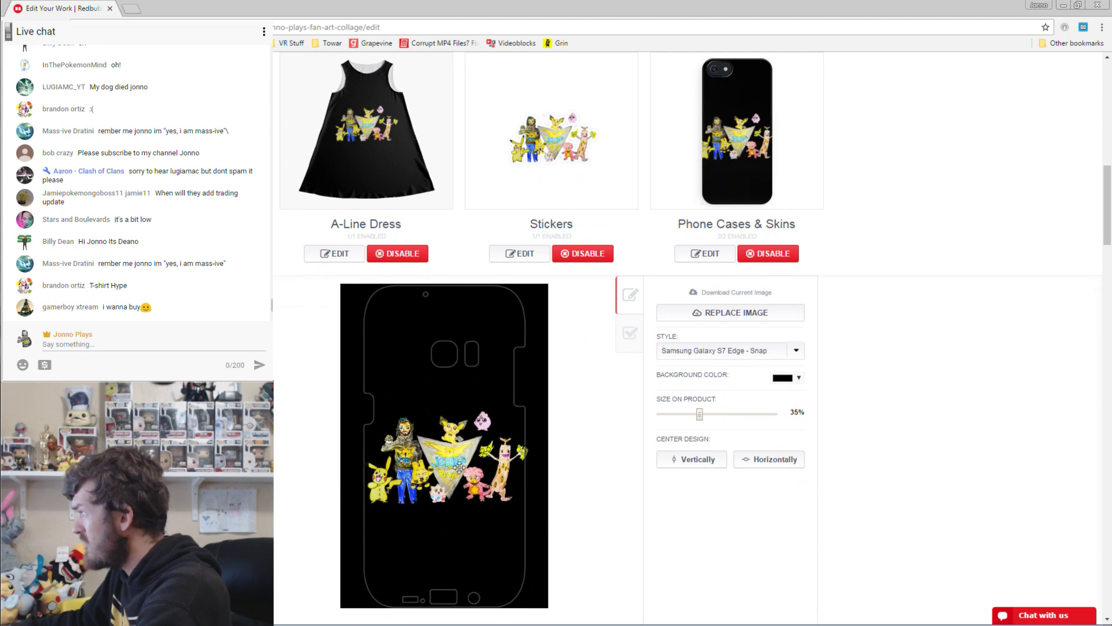
{"action": "left_click_drag", "start_coordinate": [460, 468], "coordinate": [457, 466]}
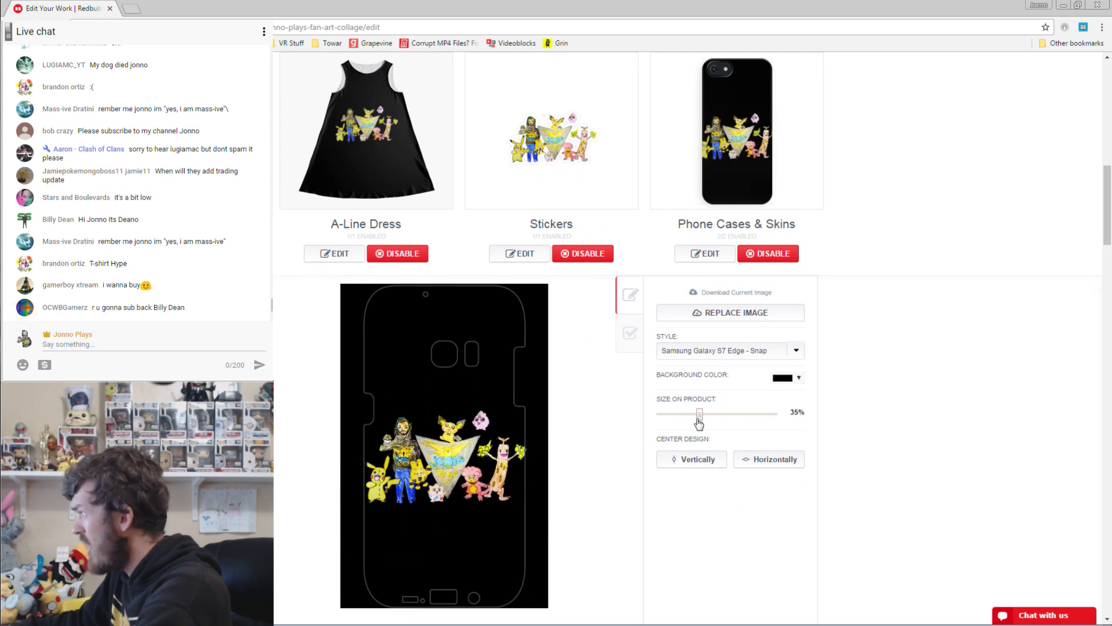
{"action": "left_click_drag", "start_coordinate": [699, 424], "coordinate": [698, 423]}
{"action": "left_click_drag", "start_coordinate": [479, 463], "coordinate": [482, 454]}
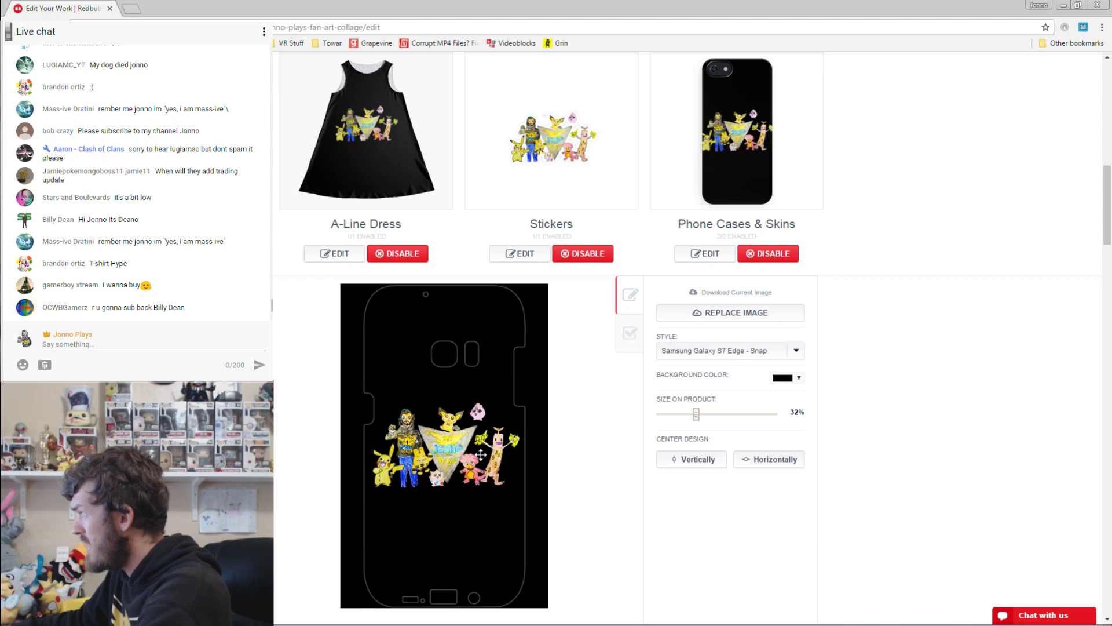
{"action": "left_click_drag", "start_coordinate": [699, 424], "coordinate": [701, 424]}
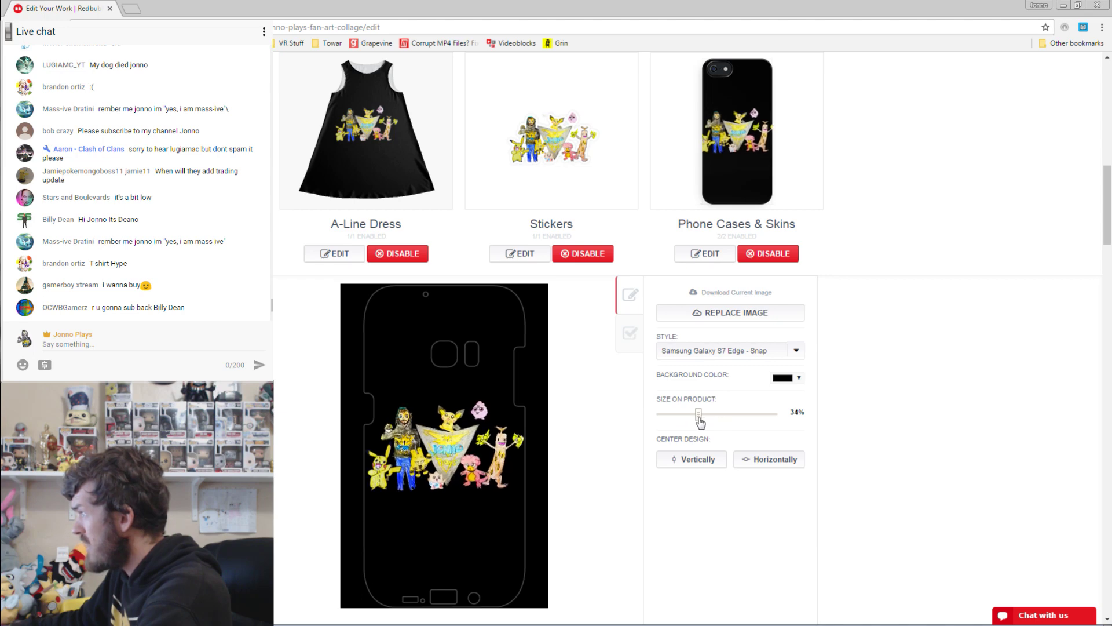
{"action": "scroll", "coordinate": [670, 582], "scroll_direction": "down", "scroll_amount": 2}
{"action": "left_click", "coordinate": [672, 576]}
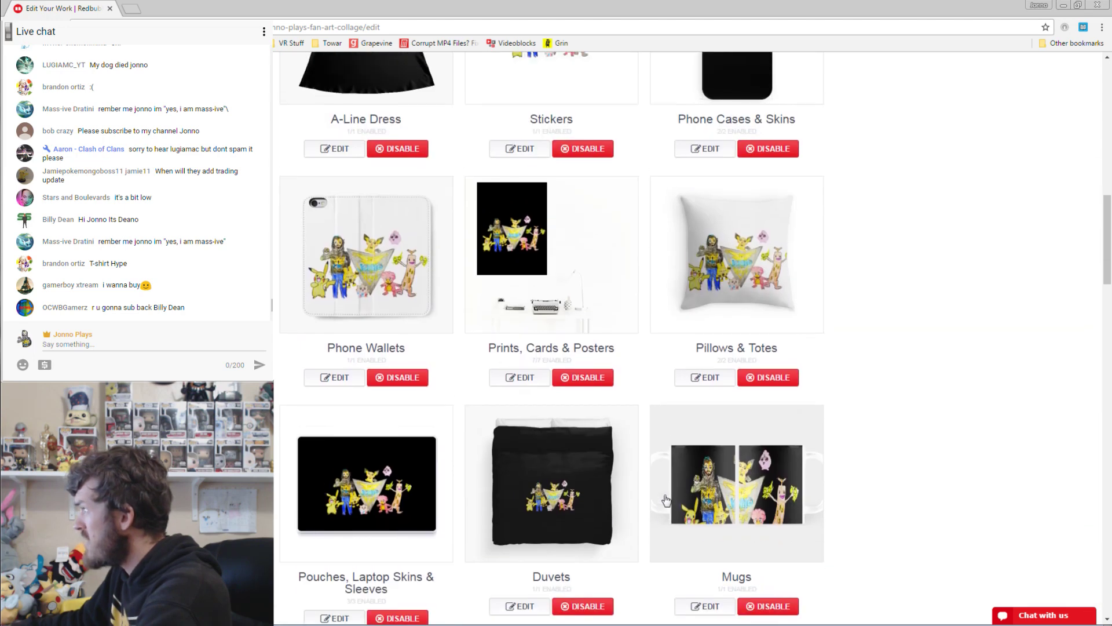
Set the phone case design size to 33% and apply it.
{"action": "scroll", "coordinate": [666, 499], "scroll_direction": "up", "scroll_amount": 4}
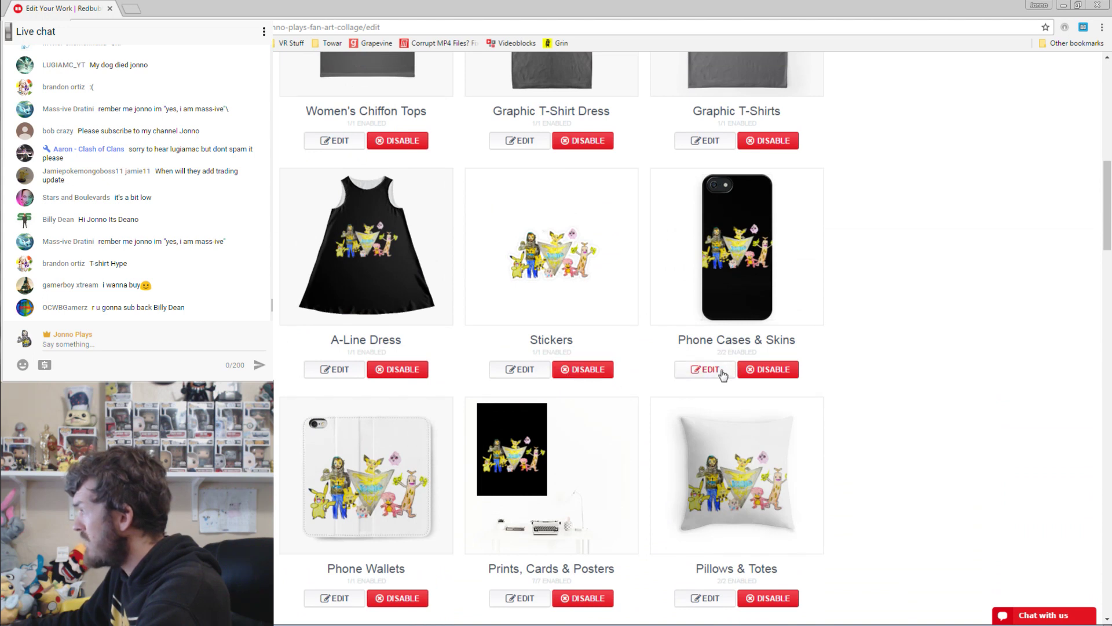
{"action": "left_click", "coordinate": [720, 372]}
{"action": "scroll", "coordinate": [564, 429], "scroll_direction": "down", "scroll_amount": 2}
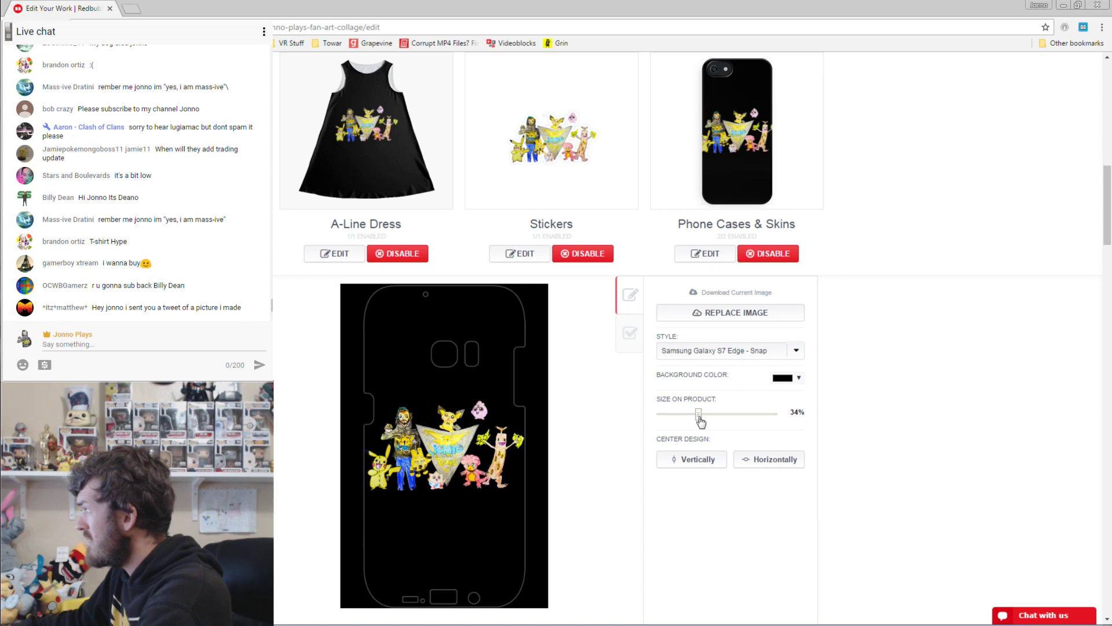
{"action": "left_click_drag", "start_coordinate": [700, 416], "coordinate": [697, 416]}
{"action": "scroll", "coordinate": [666, 477], "scroll_direction": "down", "scroll_amount": 2}
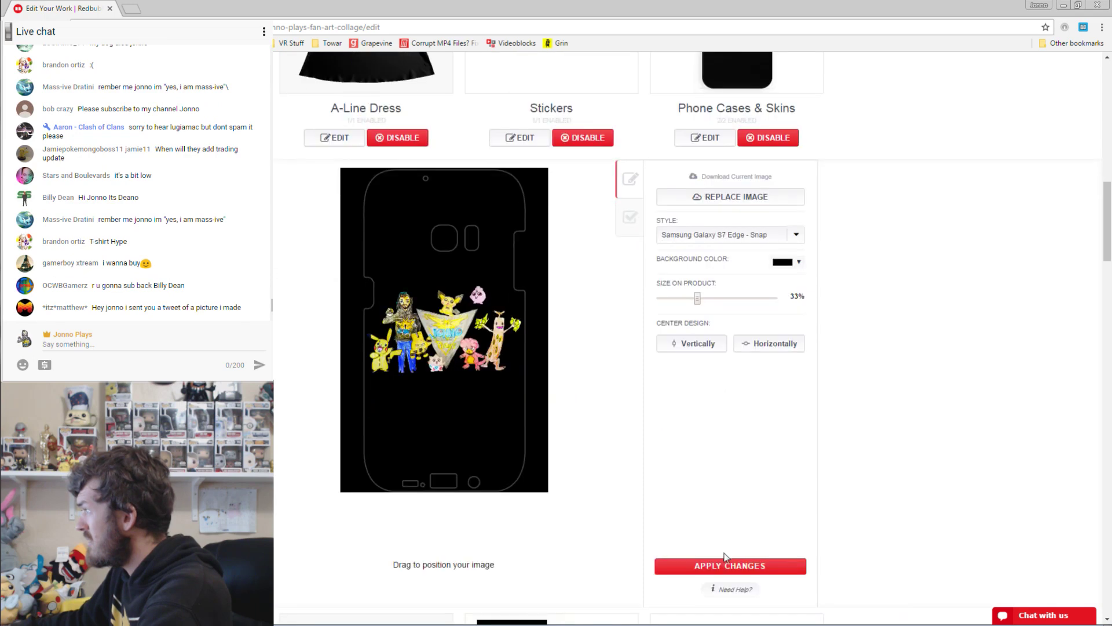
{"action": "left_click", "coordinate": [725, 564]}
Nudge the collage up-left on Phone Wallets and enlarge it from 71% to 75%.
{"action": "left_click", "coordinate": [339, 367]}
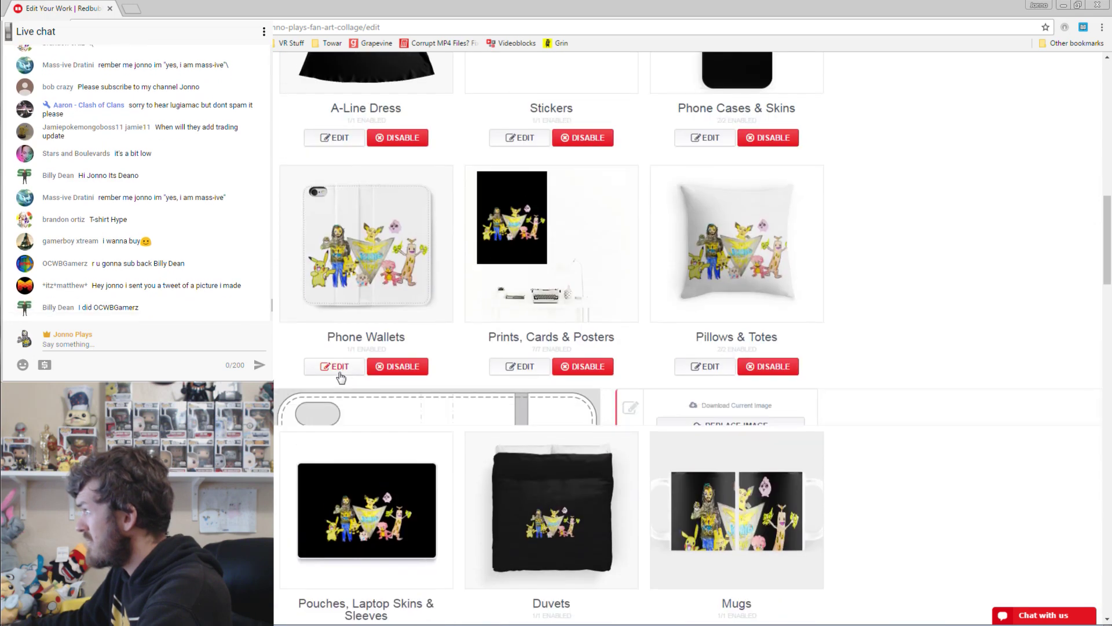
{"action": "scroll", "coordinate": [488, 429], "scroll_direction": "down", "scroll_amount": 2}
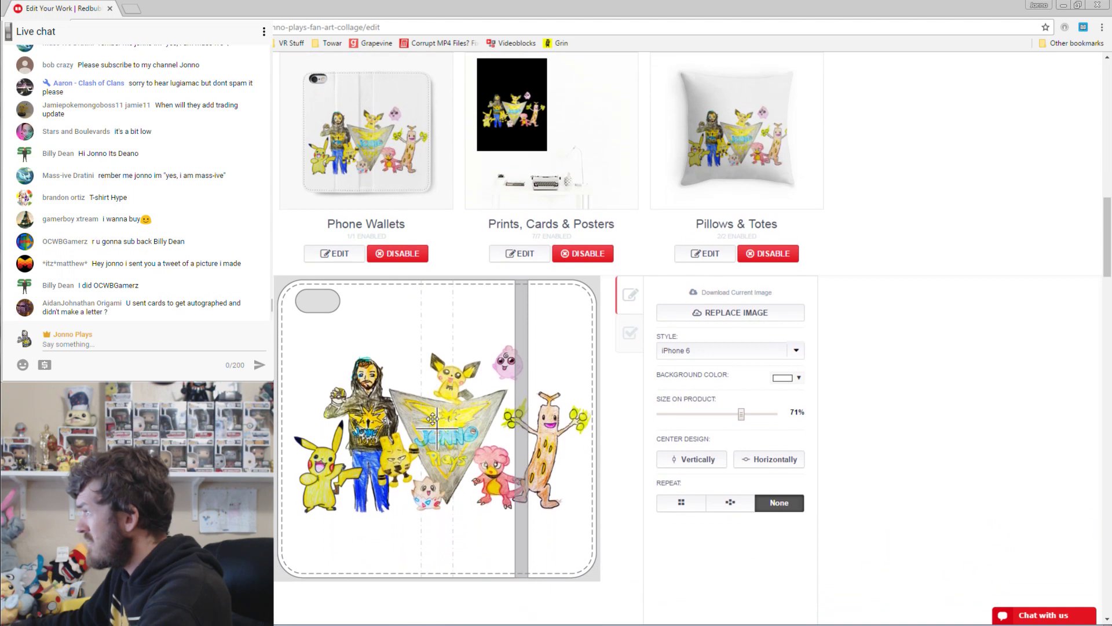
{"action": "left_click_drag", "start_coordinate": [432, 413], "coordinate": [427, 411]}
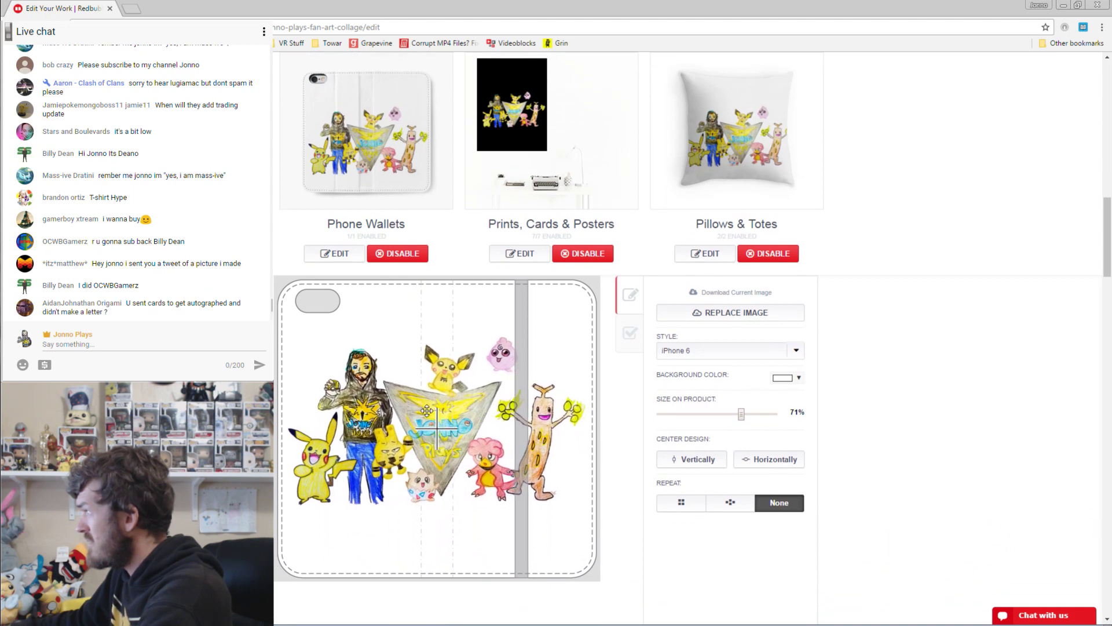
{"action": "left_click_drag", "start_coordinate": [744, 416], "coordinate": [747, 416]}
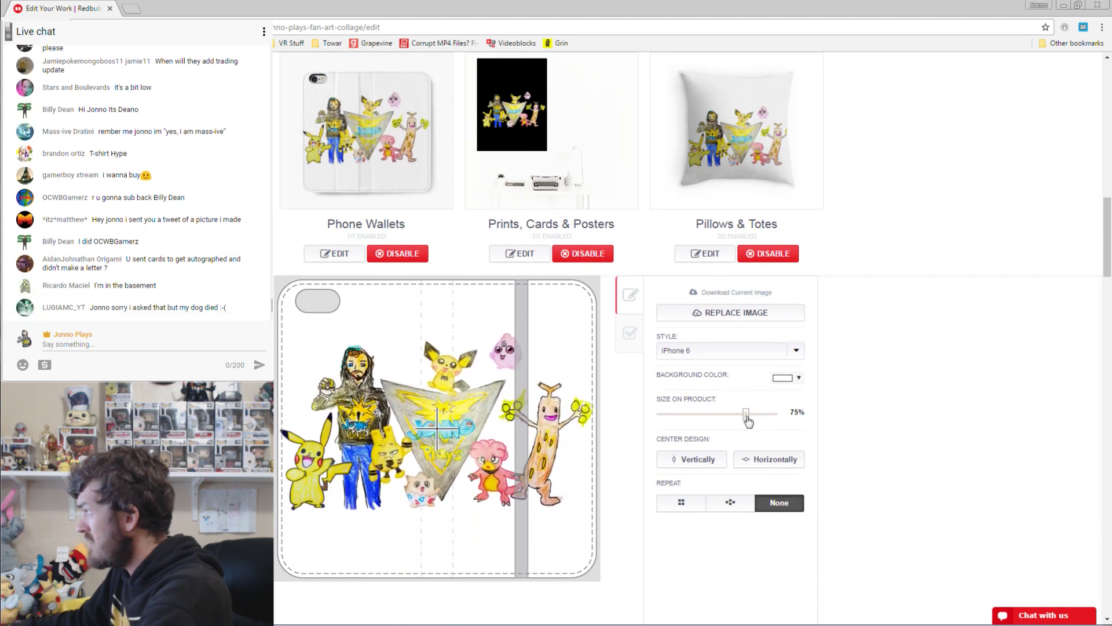
Apply the Phone Wallets changes and slightly enlarge the collage on Pillows & Totes.
{"action": "scroll", "coordinate": [760, 522], "scroll_direction": "down", "scroll_amount": 4}
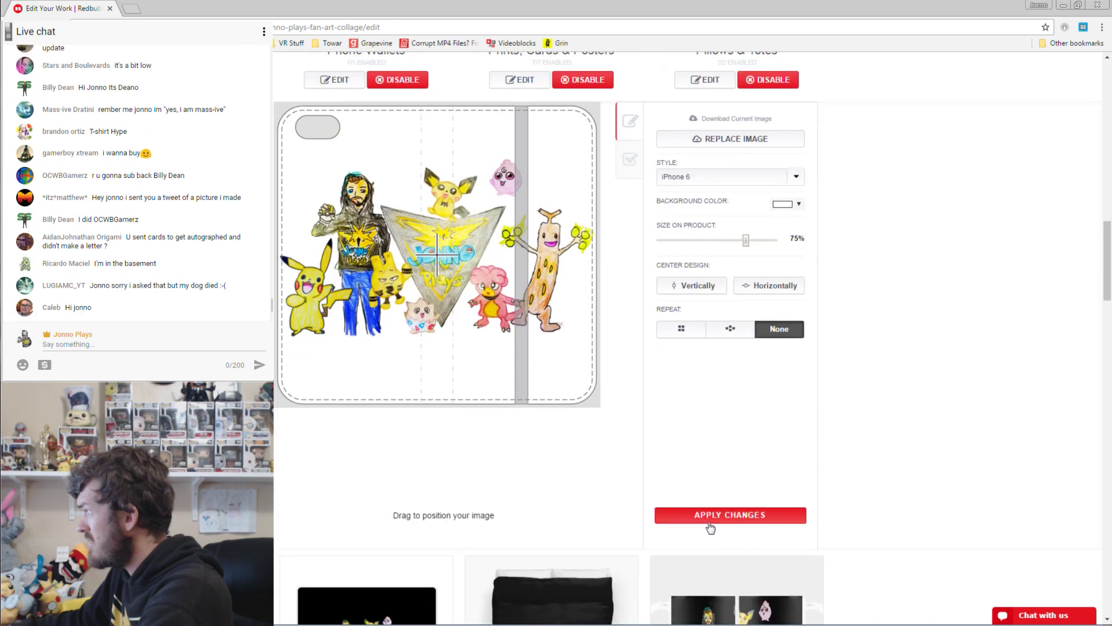
{"action": "left_click", "coordinate": [710, 517]}
{"action": "scroll", "coordinate": [753, 459], "scroll_direction": "up", "scroll_amount": 3}
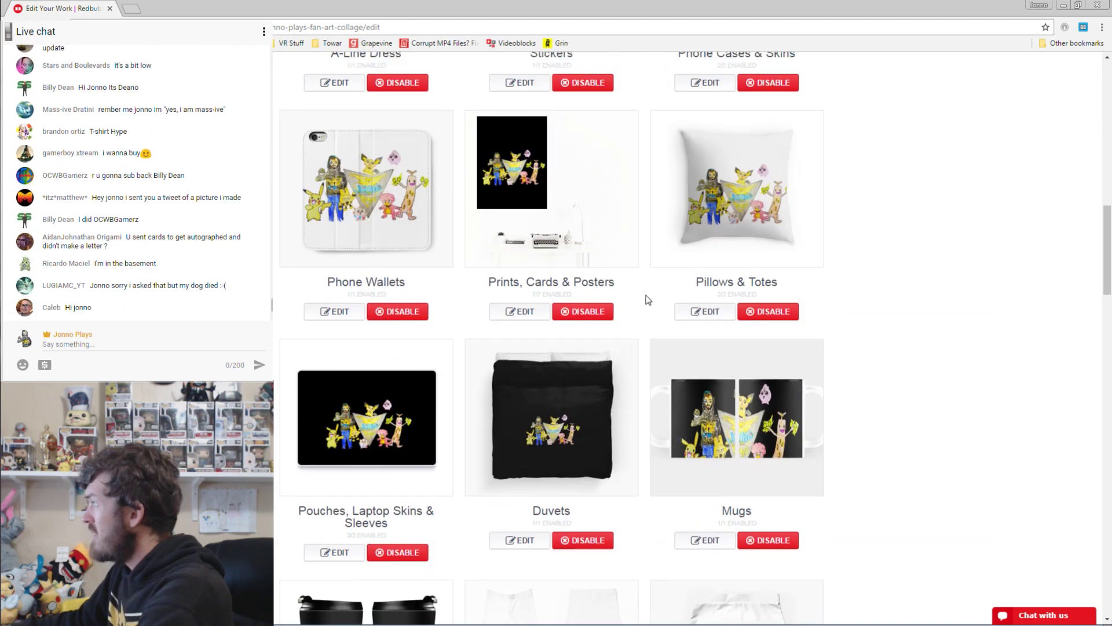
{"action": "left_click", "coordinate": [526, 311]}
{"action": "scroll", "coordinate": [592, 317], "scroll_direction": "down", "scroll_amount": 1}
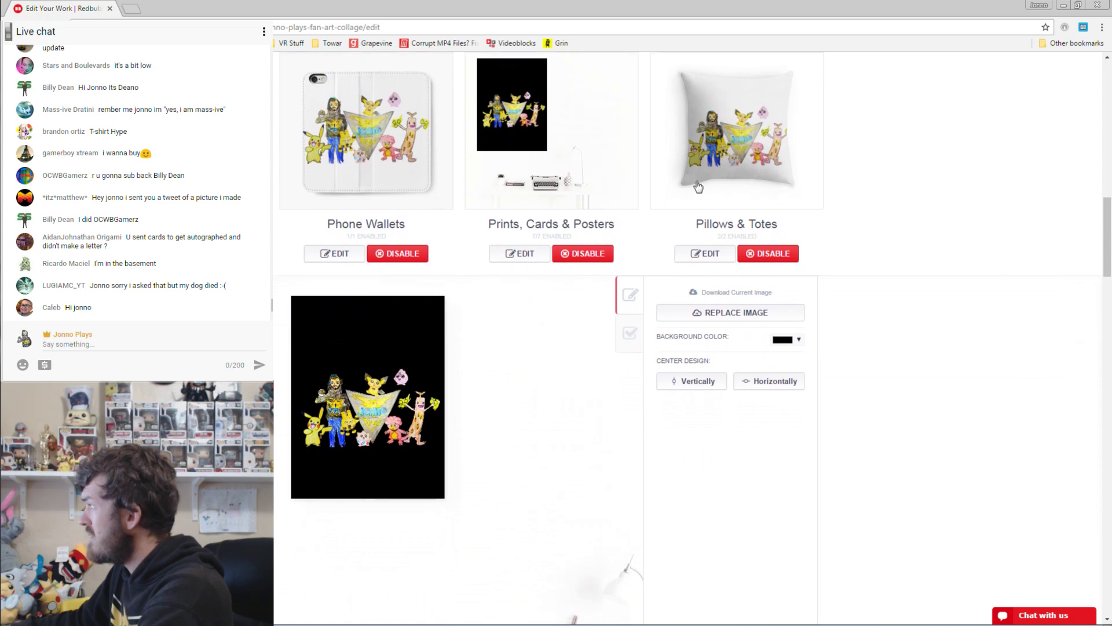
{"action": "left_click", "coordinate": [711, 256]}
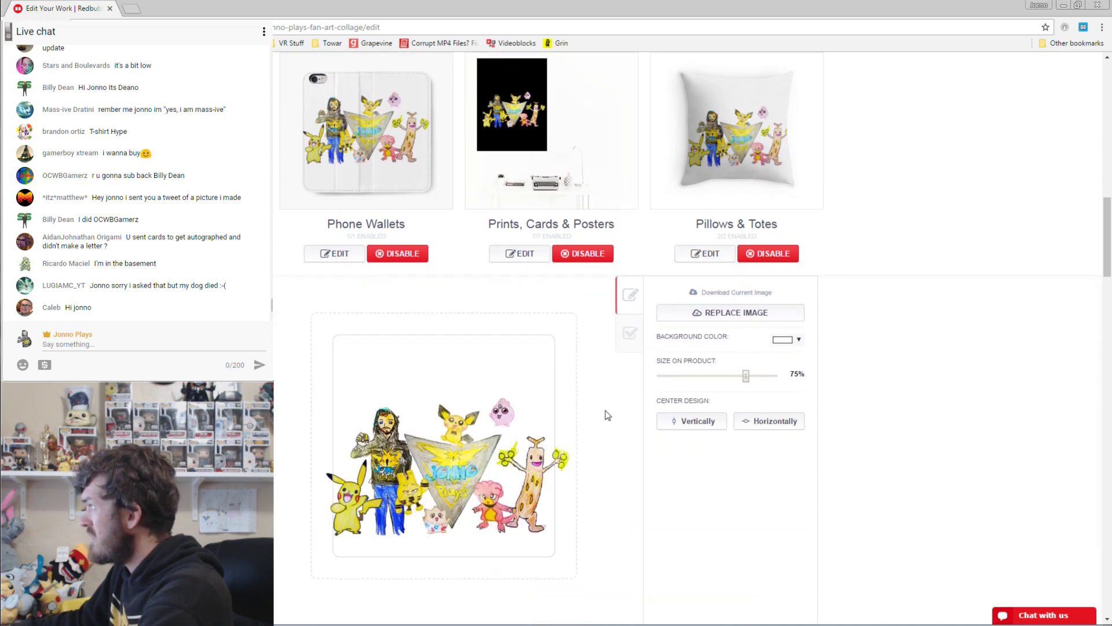
{"action": "left_click_drag", "start_coordinate": [746, 375], "coordinate": [749, 380]}
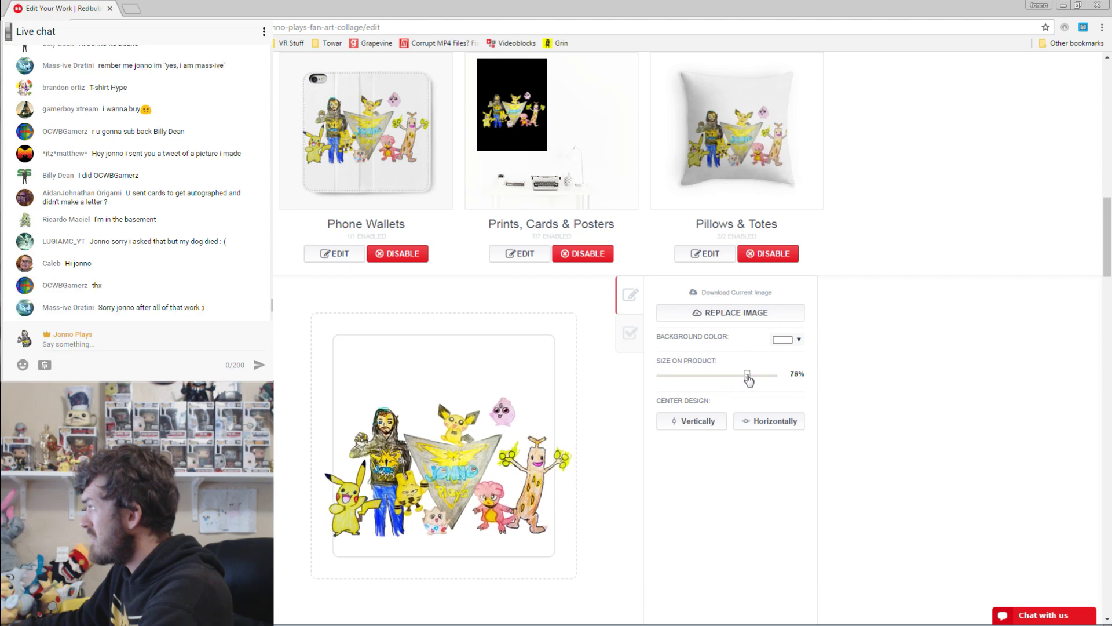
Review the design settings for pouches, laptop skins and the duvet.
{"action": "scroll", "coordinate": [690, 449], "scroll_direction": "down", "scroll_amount": 5}
{"action": "scroll", "coordinate": [553, 374], "scroll_direction": "down", "scroll_amount": 6}
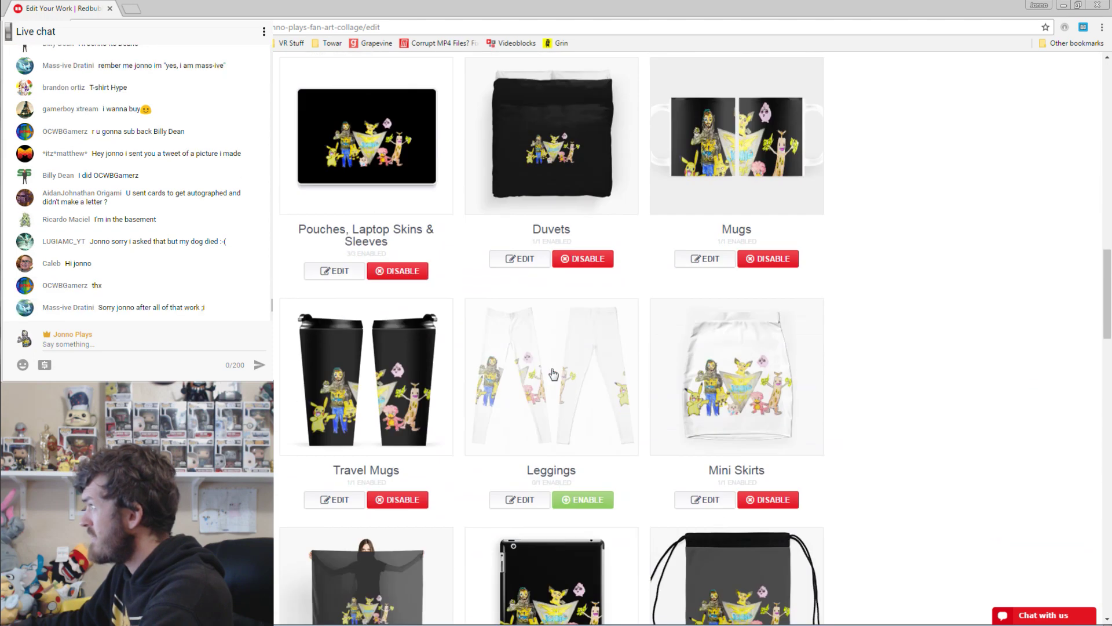
{"action": "scroll", "coordinate": [553, 374], "scroll_direction": "up", "scroll_amount": 7}
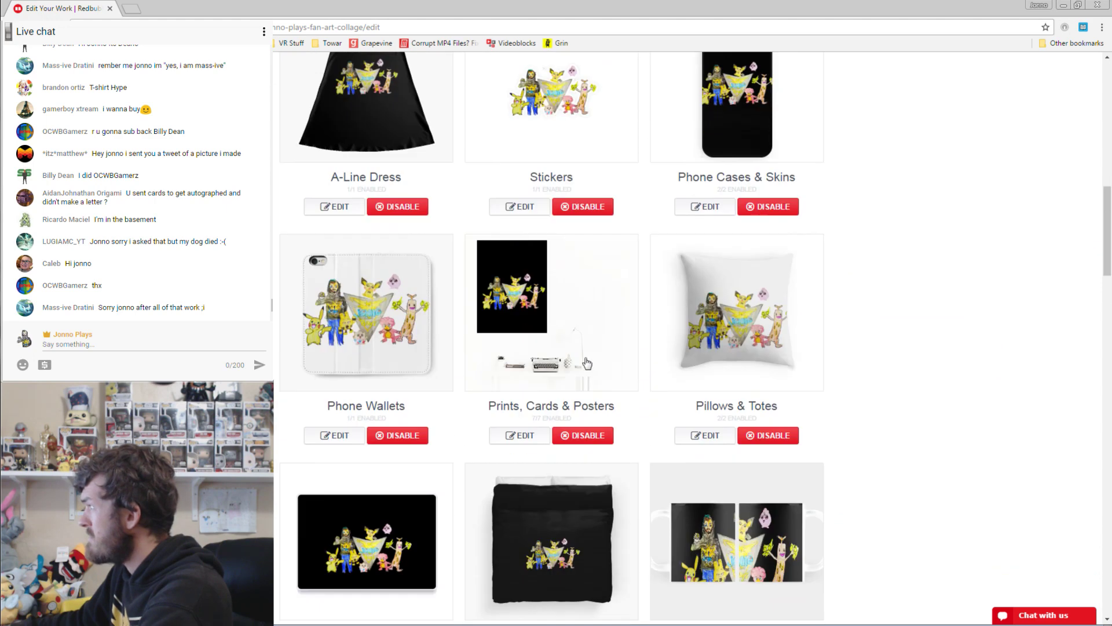
{"action": "scroll", "coordinate": [569, 330], "scroll_direction": "down", "scroll_amount": 5}
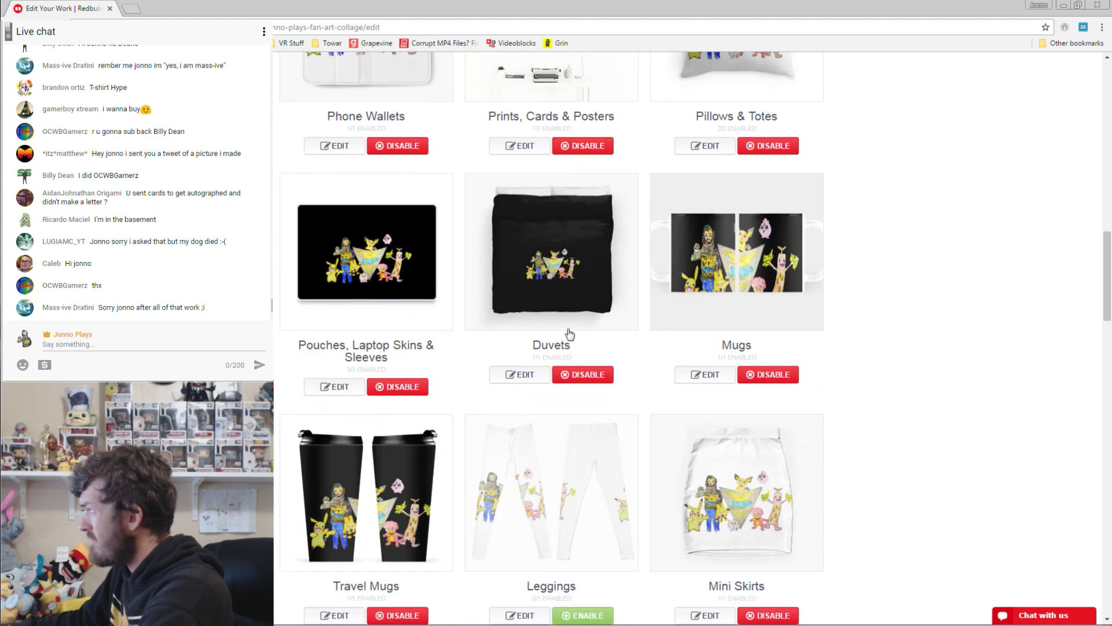
{"action": "left_click", "coordinate": [336, 387]}
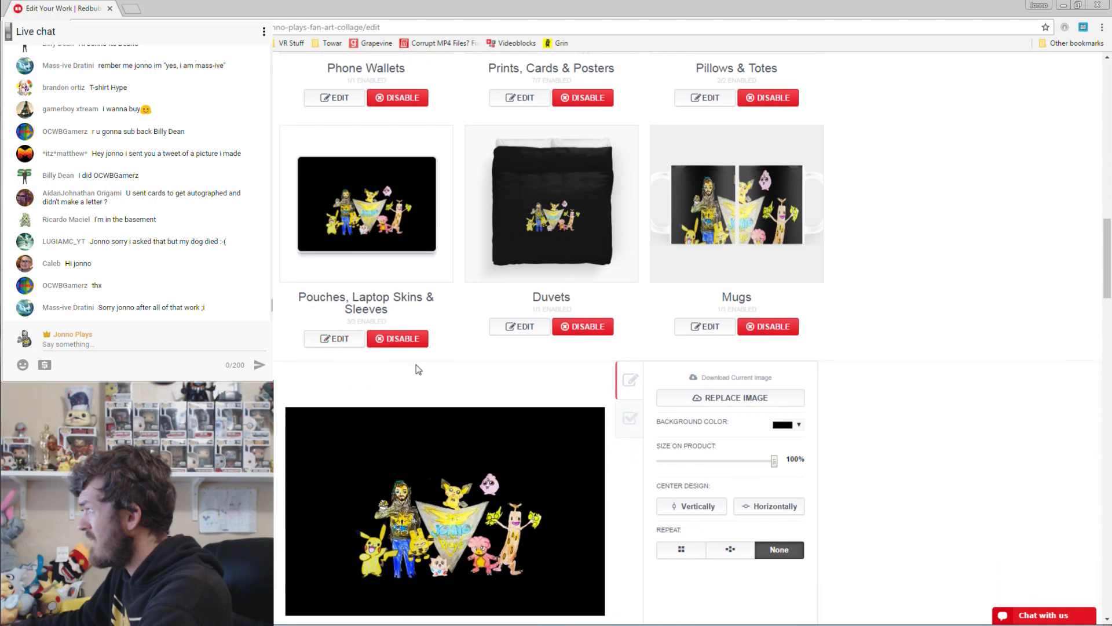
{"action": "left_click", "coordinate": [519, 255]}
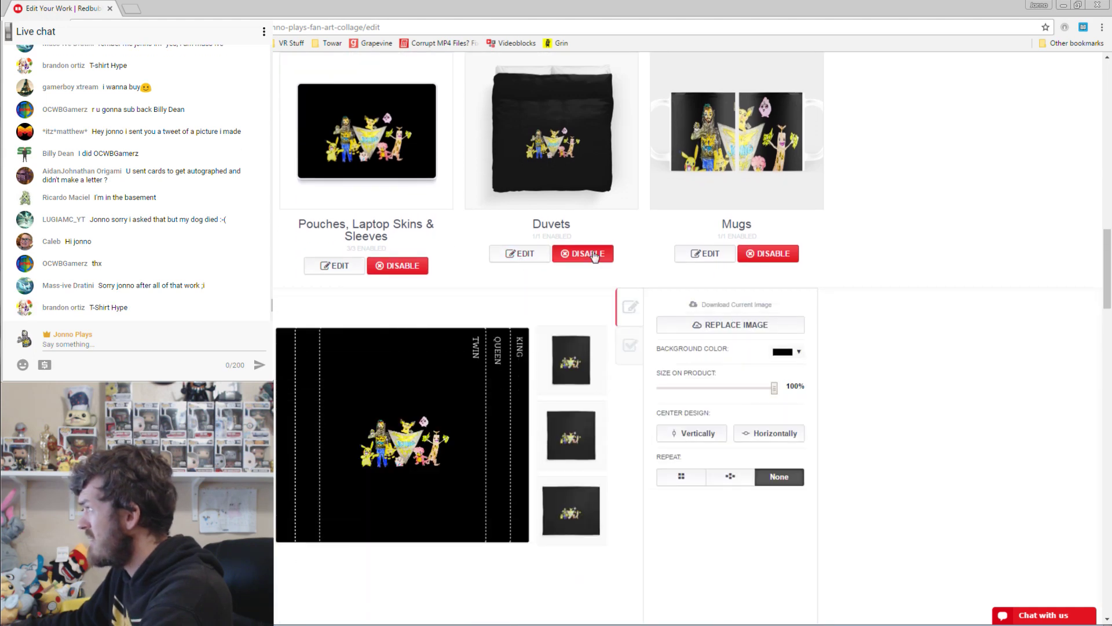
Shrink the collage on the mug to 69% and centre it horizontally and vertically.
{"action": "left_click", "coordinate": [703, 253]}
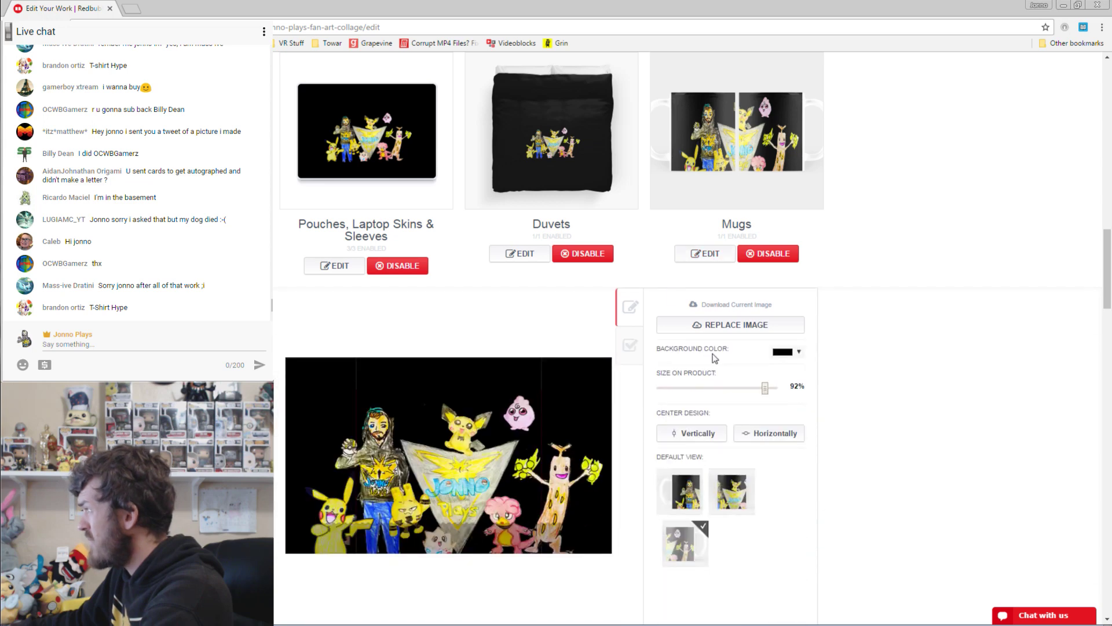
{"action": "left_click_drag", "start_coordinate": [764, 387], "coordinate": [739, 388]}
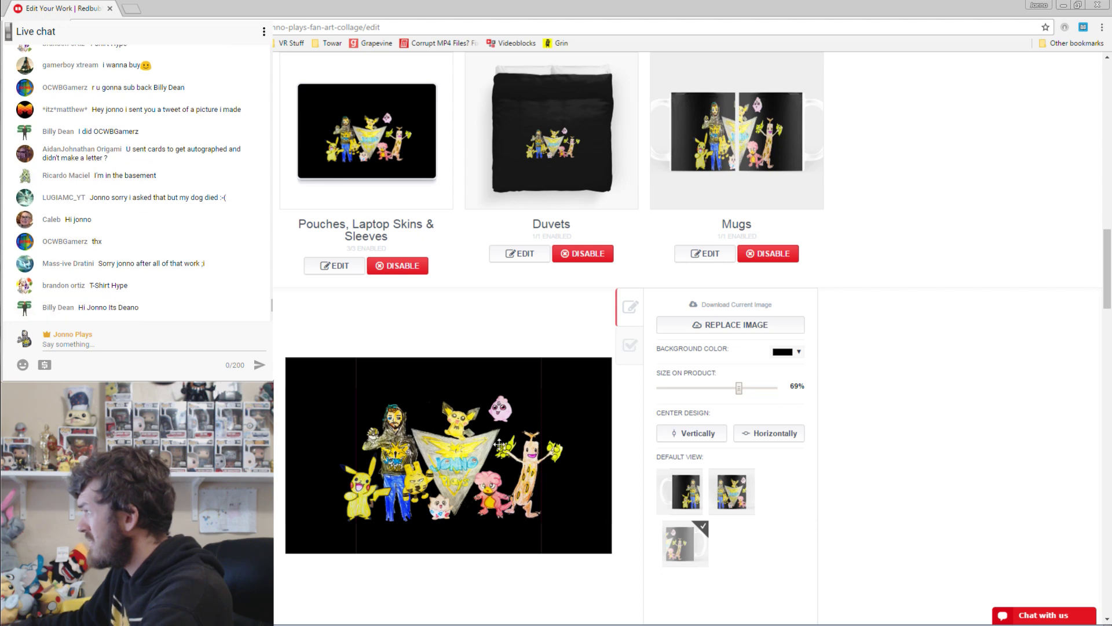
{"action": "scroll", "coordinate": [722, 394], "scroll_direction": "down", "scroll_amount": 2}
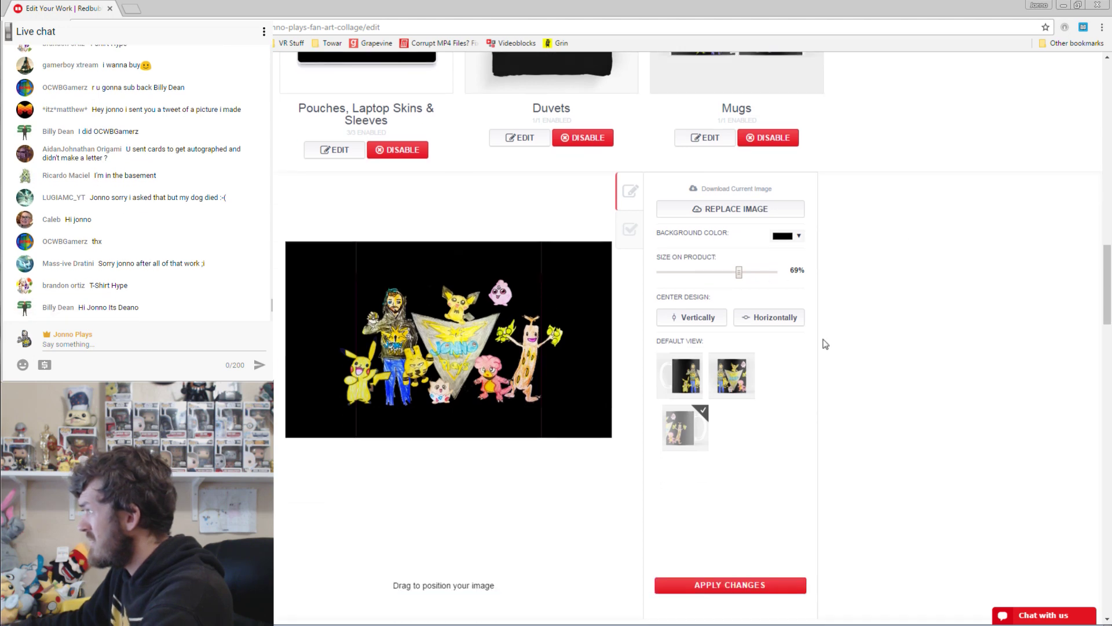
{"action": "left_click", "coordinate": [764, 323]}
{"action": "left_click", "coordinate": [708, 325]}
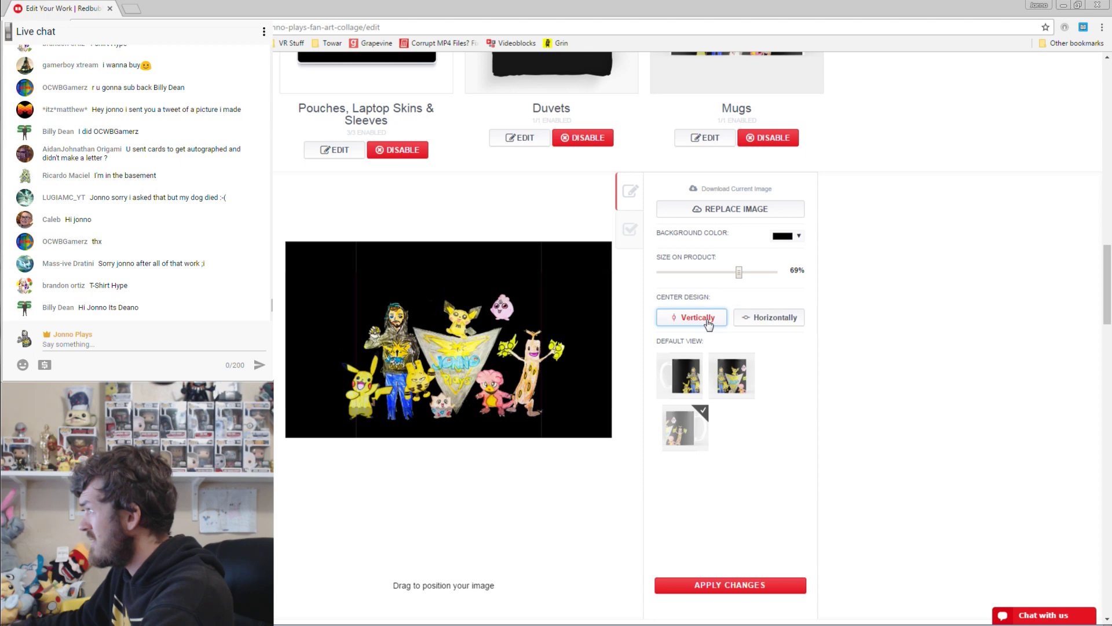
{"action": "scroll", "coordinate": [710, 322], "scroll_direction": "up", "scroll_amount": 4}
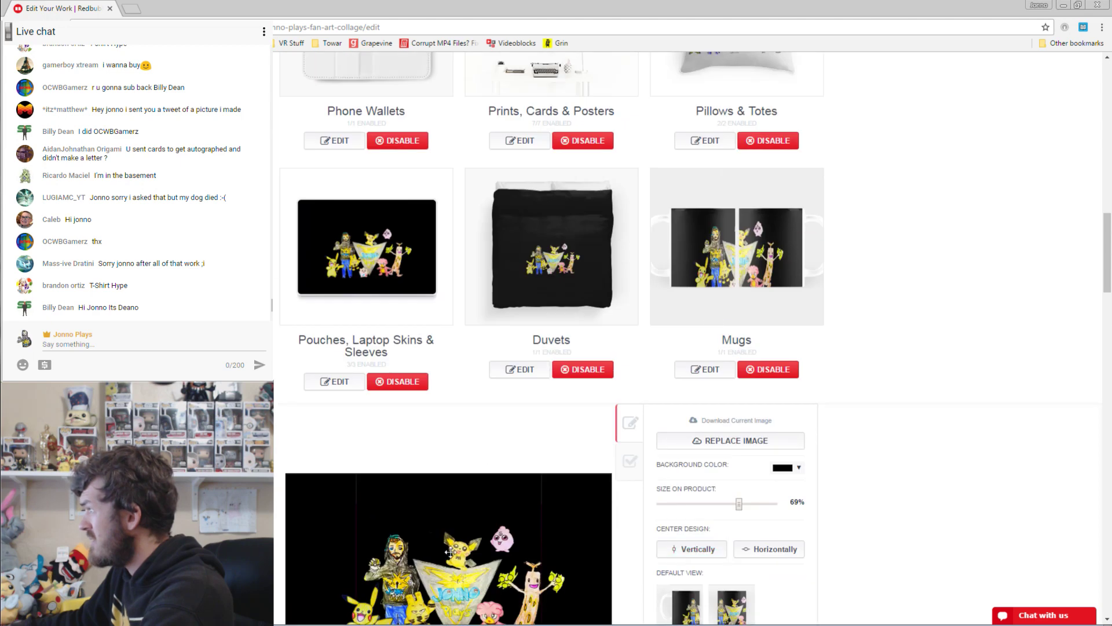
{"action": "left_click_drag", "start_coordinate": [472, 509], "coordinate": [442, 553]}
{"action": "scroll", "coordinate": [875, 441], "scroll_direction": "down", "scroll_amount": 9}
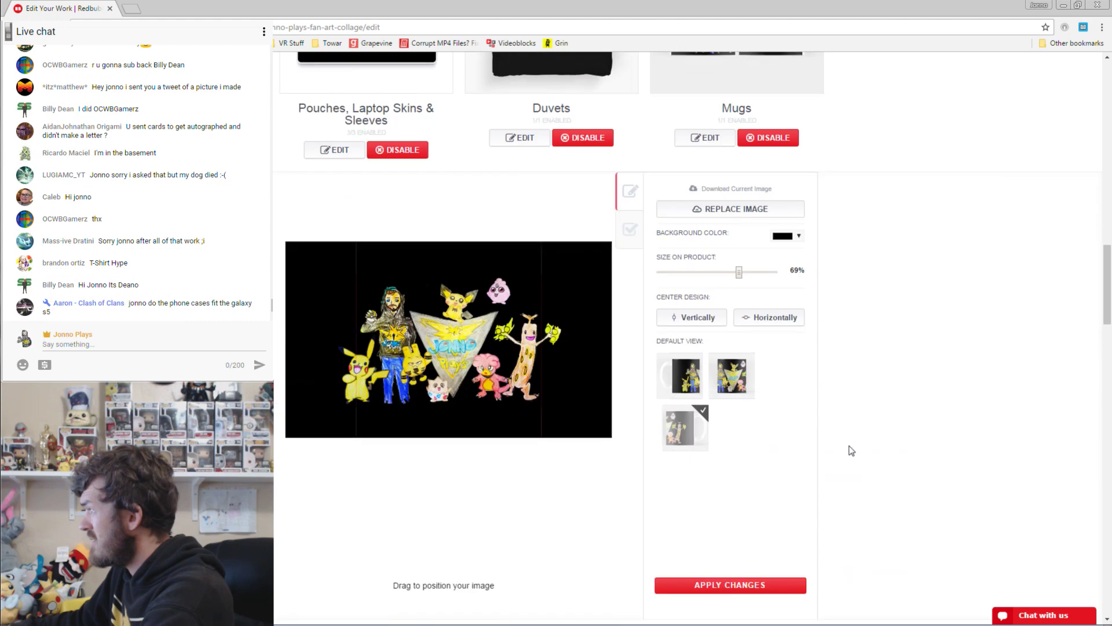
Set the mini skirt's background colour to black.
{"action": "scroll", "coordinate": [727, 364], "scroll_direction": "down", "scroll_amount": 8}
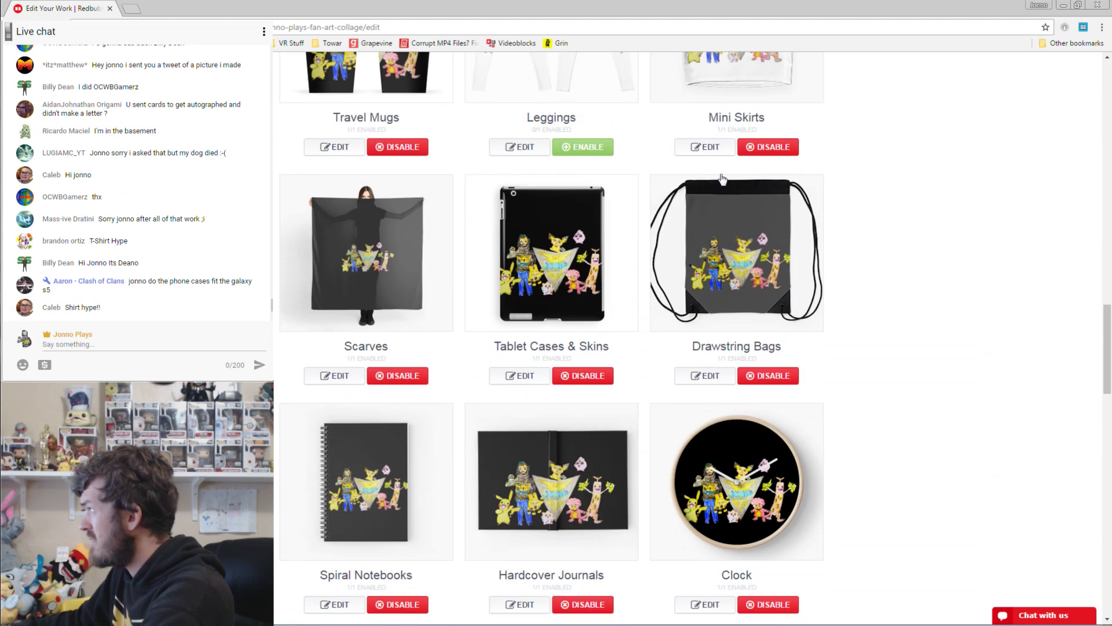
{"action": "left_click", "coordinate": [719, 151]}
{"action": "scroll", "coordinate": [753, 348], "scroll_direction": "up", "scroll_amount": 2}
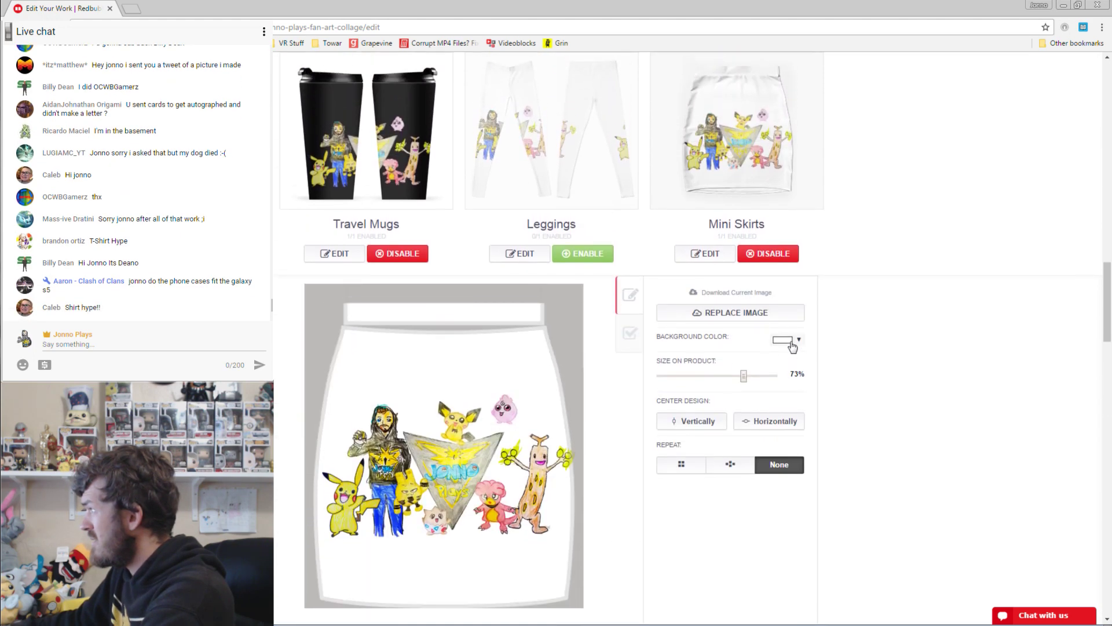
{"action": "left_click", "coordinate": [786, 340]}
{"action": "left_click", "coordinate": [813, 430]}
{"action": "left_click", "coordinate": [1008, 360]}
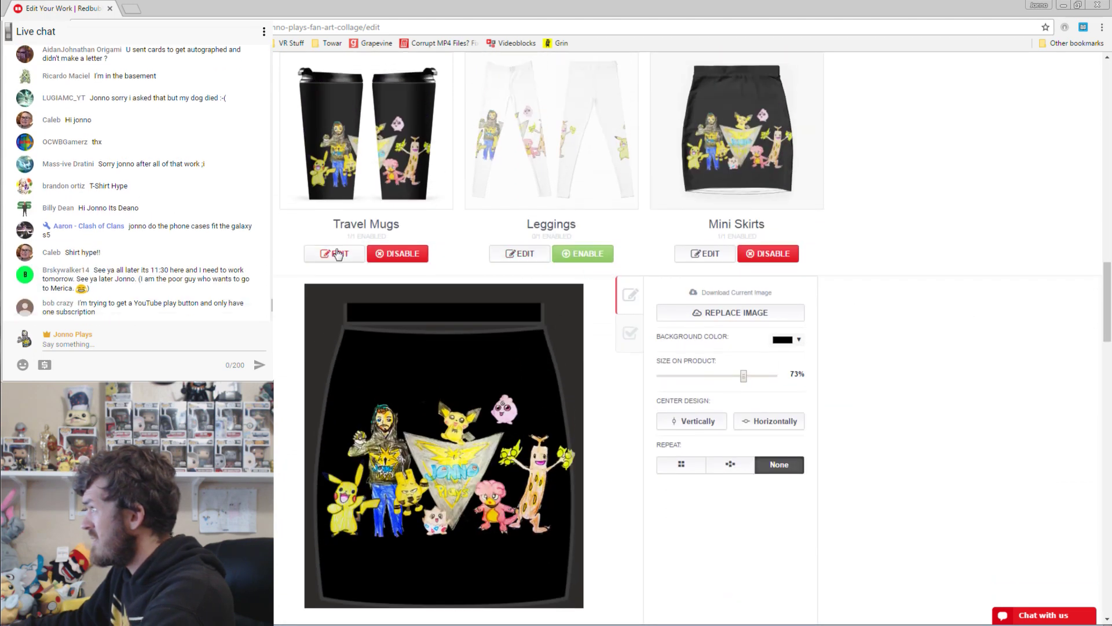
Shift the collage slightly left on the tablet case and save its settings.
{"action": "left_click", "coordinate": [338, 254]}
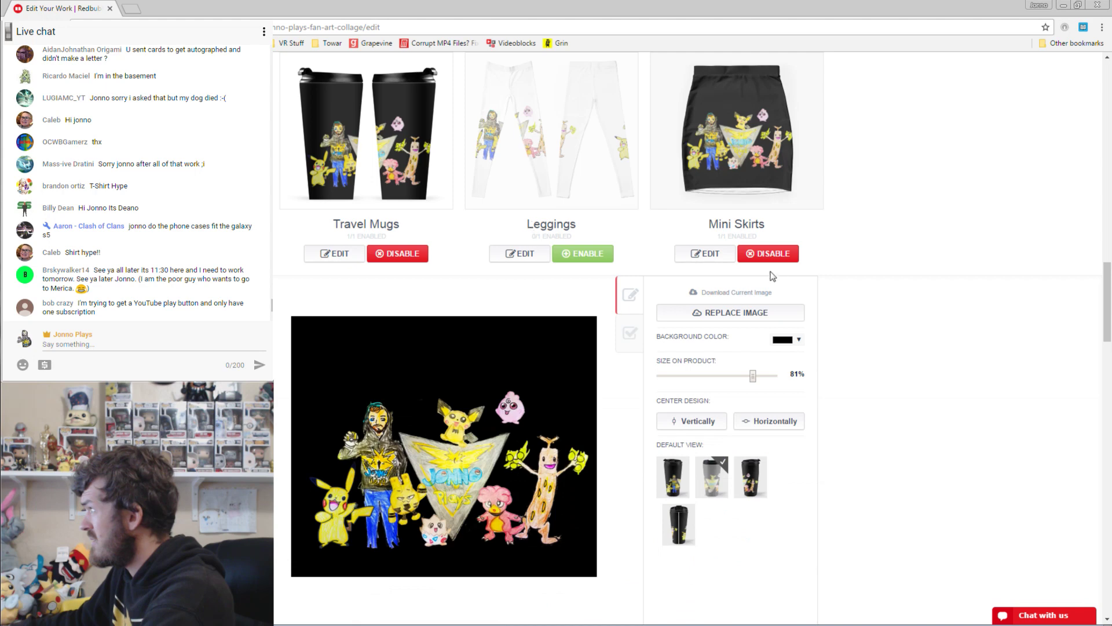
{"action": "scroll", "coordinate": [721, 323], "scroll_direction": "down", "scroll_amount": 10}
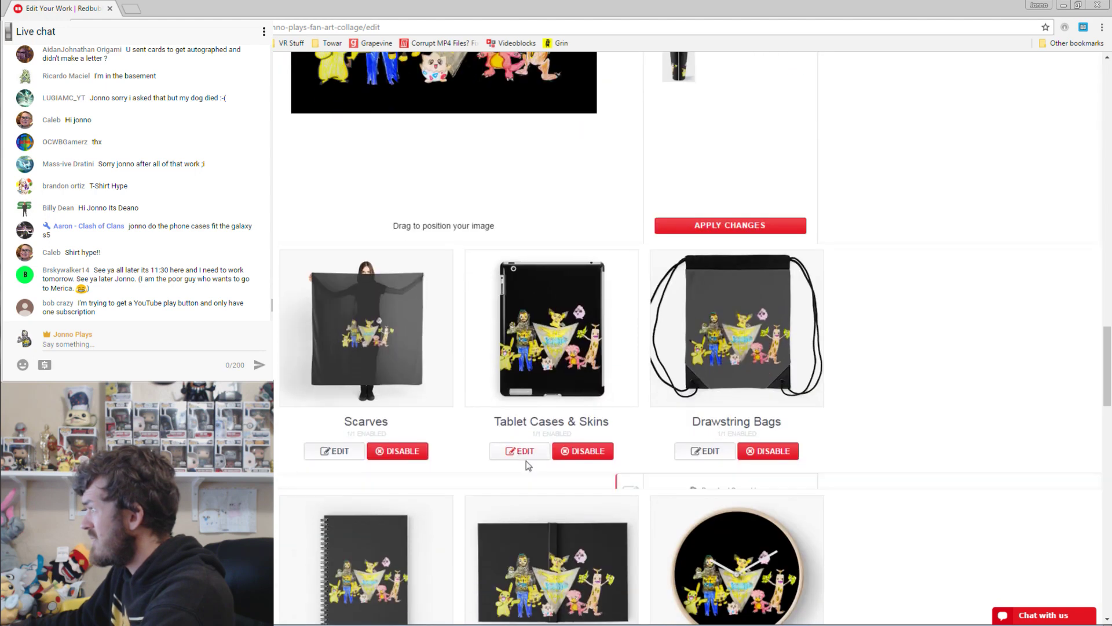
{"action": "left_click", "coordinate": [520, 453]}
{"action": "scroll", "coordinate": [750, 223], "scroll_direction": "up", "scroll_amount": 3}
{"action": "left_click_drag", "start_coordinate": [765, 422], "coordinate": [761, 422]}
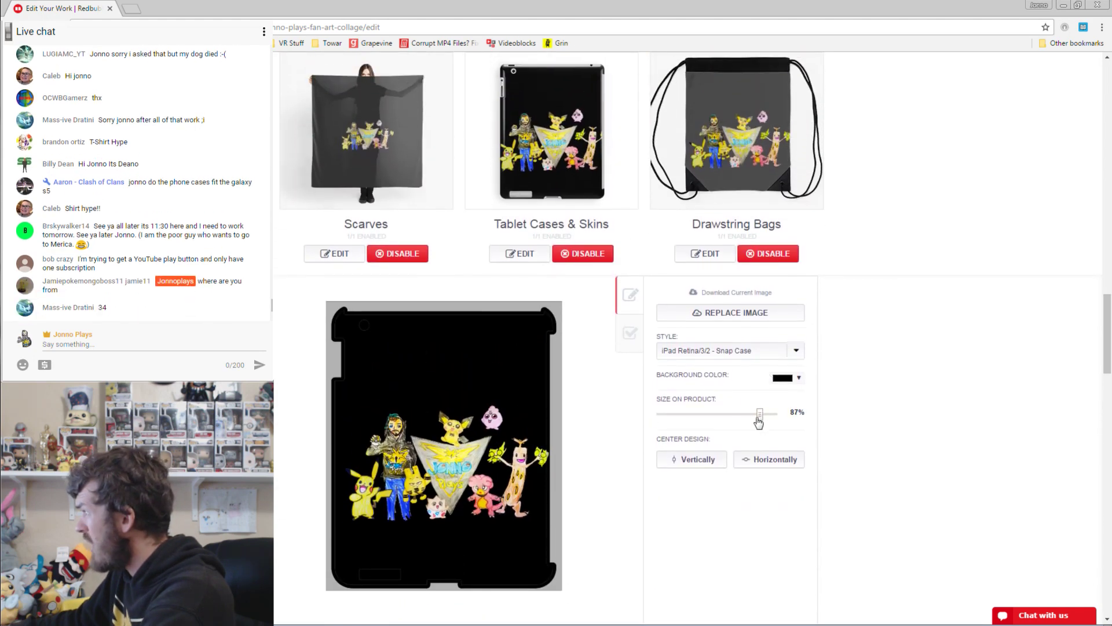
{"action": "left_click_drag", "start_coordinate": [384, 478], "coordinate": [380, 479]}
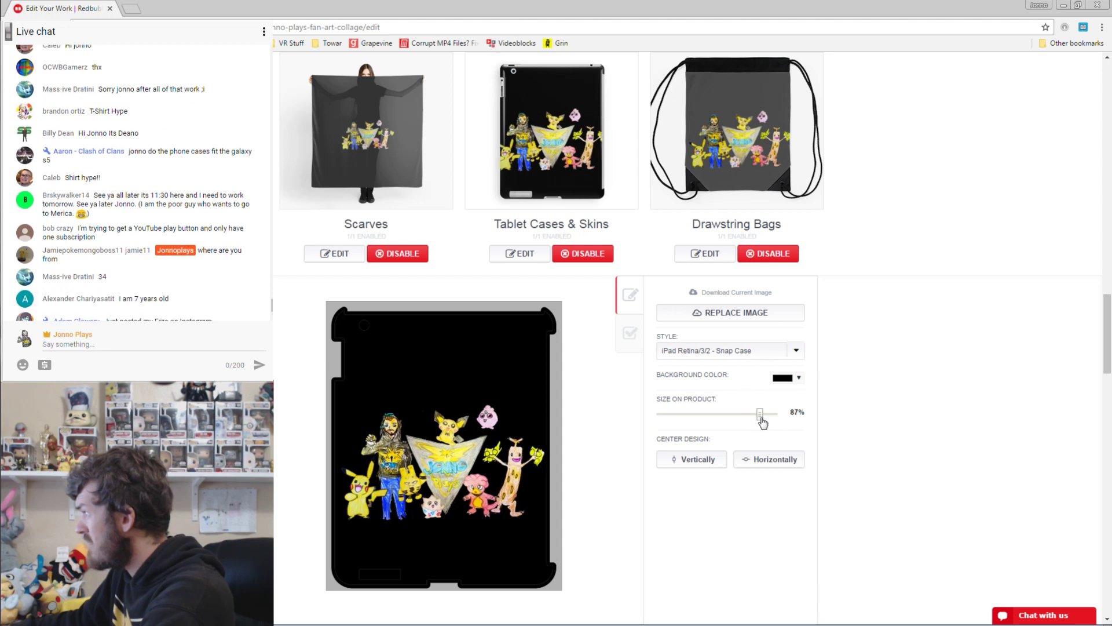
{"action": "left_click_drag", "start_coordinate": [758, 421], "coordinate": [763, 421]}
{"action": "scroll", "coordinate": [910, 359], "scroll_direction": "down", "scroll_amount": 2}
{"action": "scroll", "coordinate": [914, 348], "scroll_direction": "down", "scroll_amount": 2}
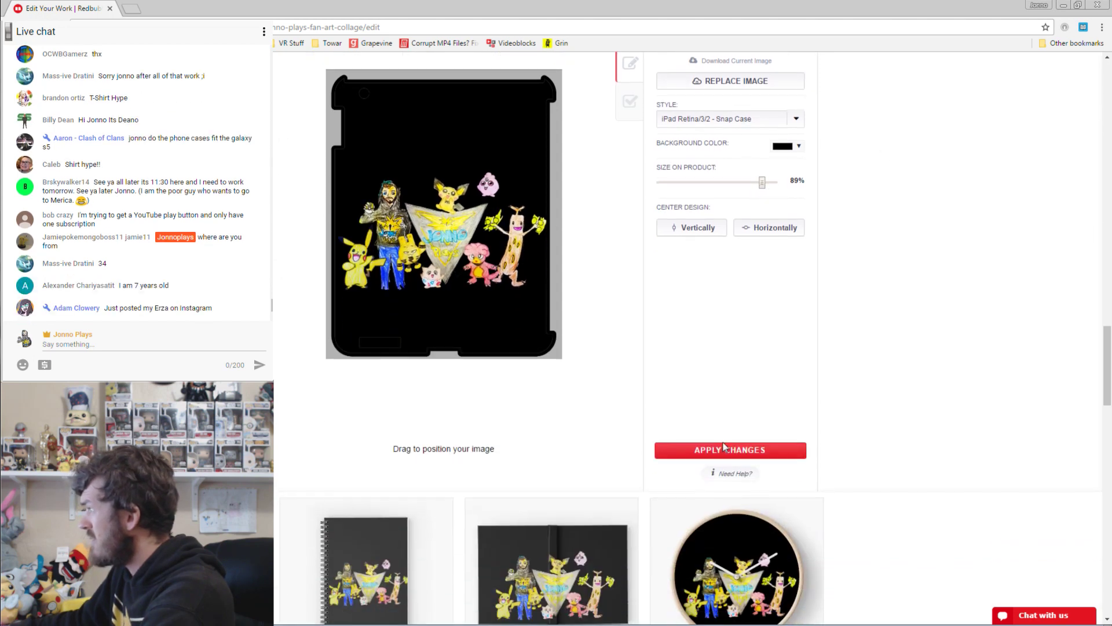
{"action": "left_click", "coordinate": [730, 450]}
Fine-tune the collage on the clock face and move it higher on the hardcover journal.
{"action": "left_click", "coordinate": [709, 259]}
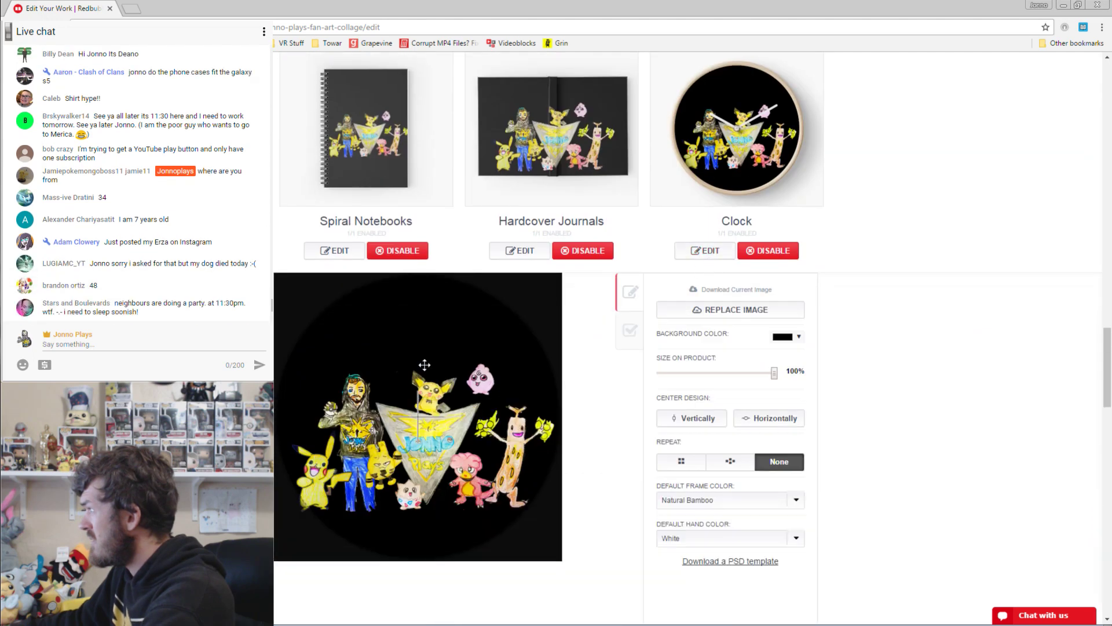
{"action": "left_click_drag", "start_coordinate": [429, 405], "coordinate": [426, 399]}
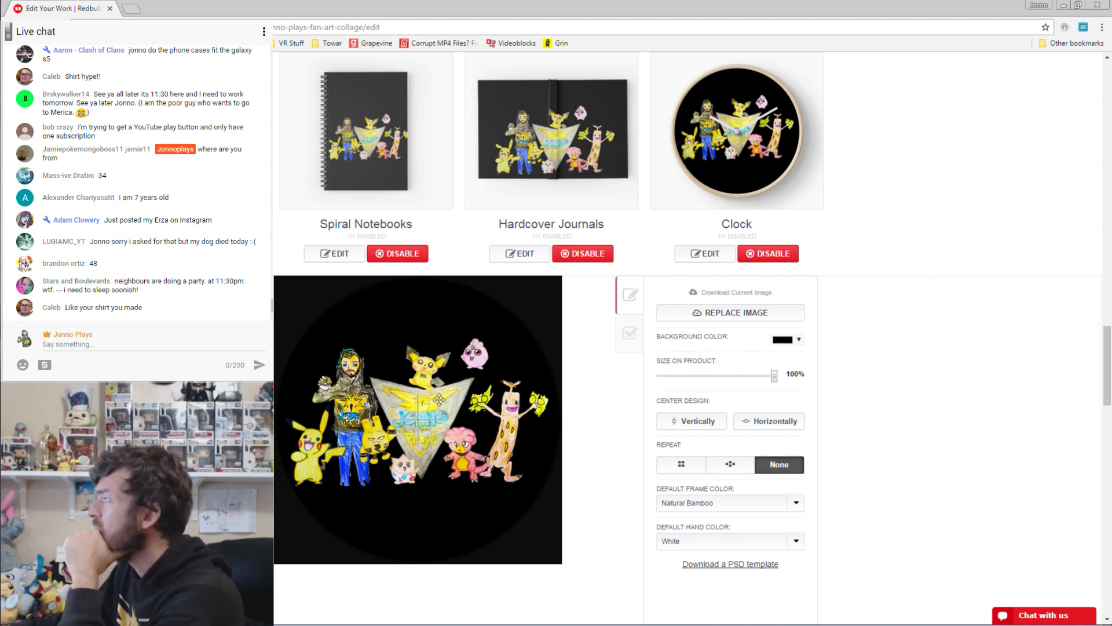
{"action": "left_click_drag", "start_coordinate": [435, 398], "coordinate": [438, 403]}
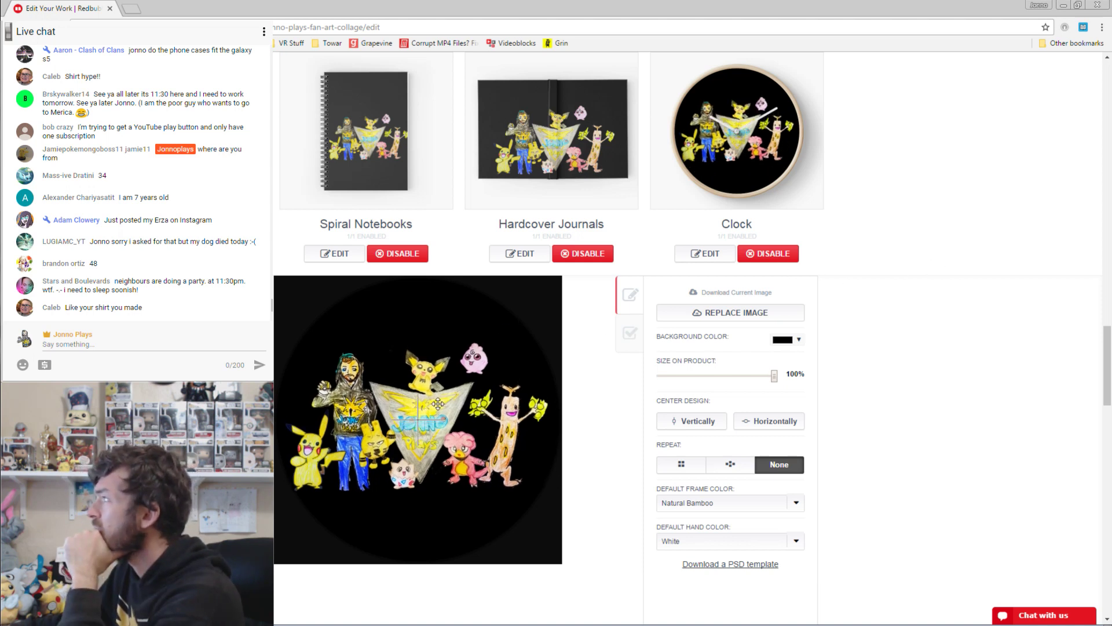
{"action": "left_click", "coordinate": [521, 254]}
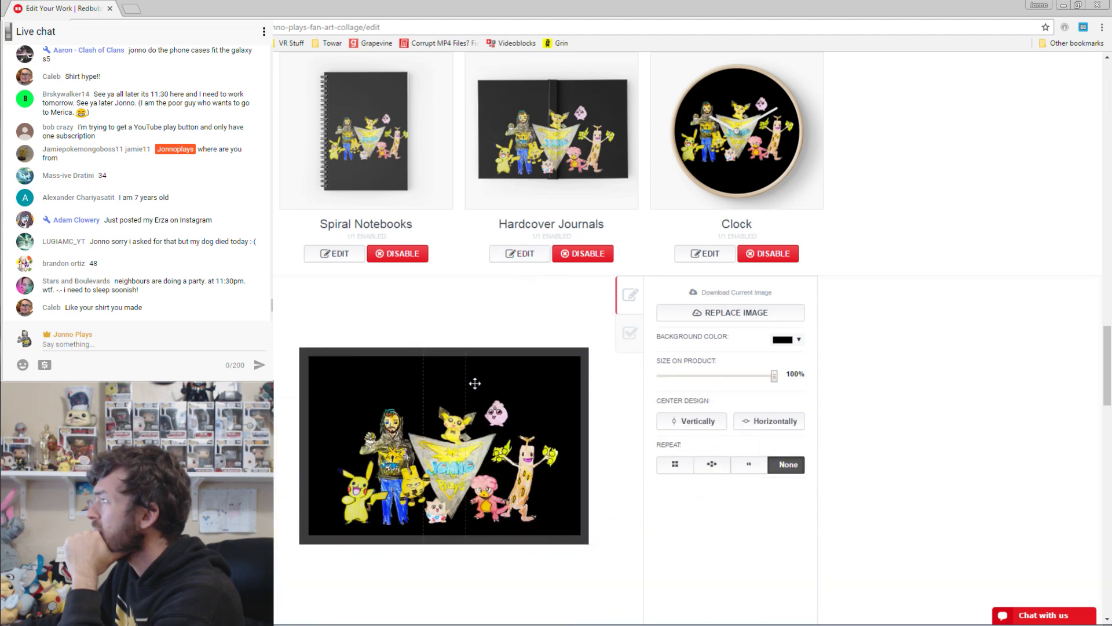
{"action": "left_click_drag", "start_coordinate": [475, 384], "coordinate": [474, 370]}
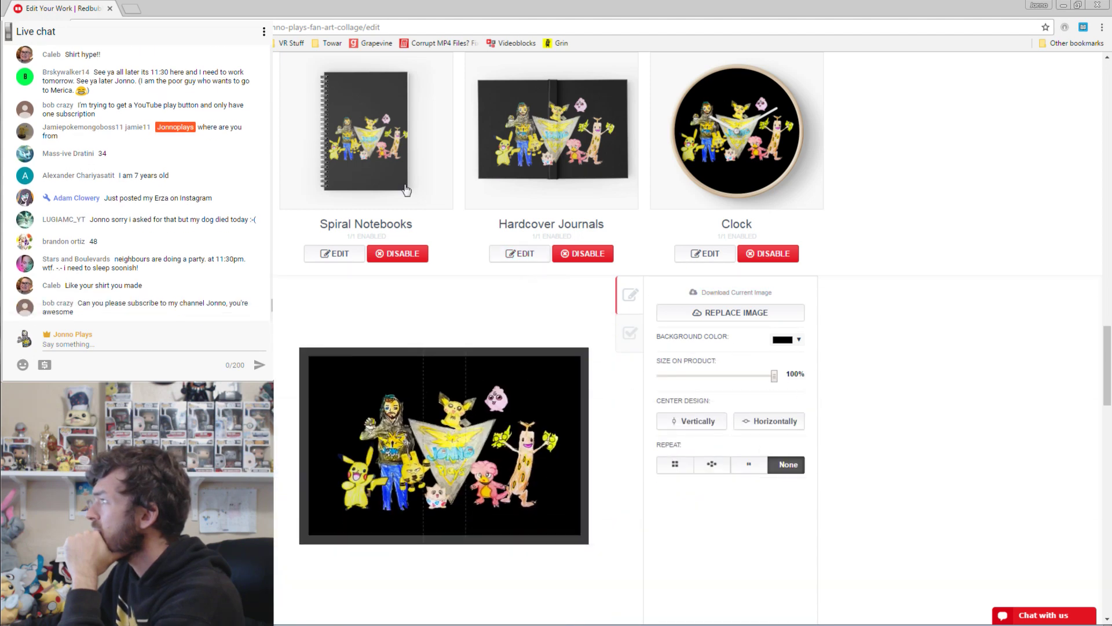
Raise the collage slightly on the art board and acrylic block, then save the work.
{"action": "scroll", "coordinate": [776, 278], "scroll_direction": "down", "scroll_amount": 7}
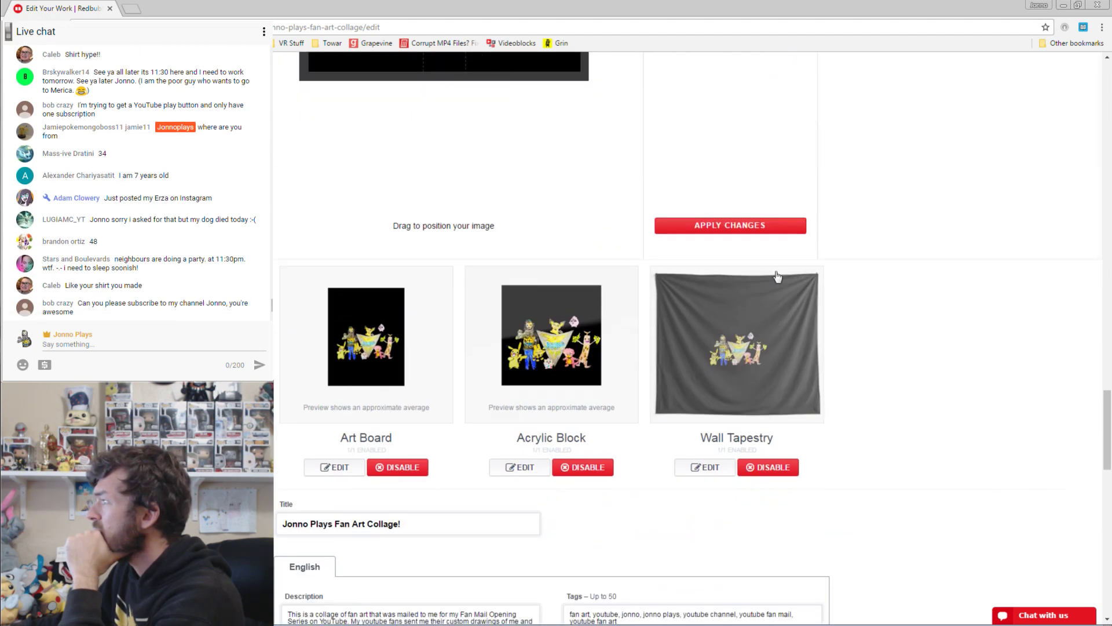
{"action": "left_click", "coordinate": [335, 467]}
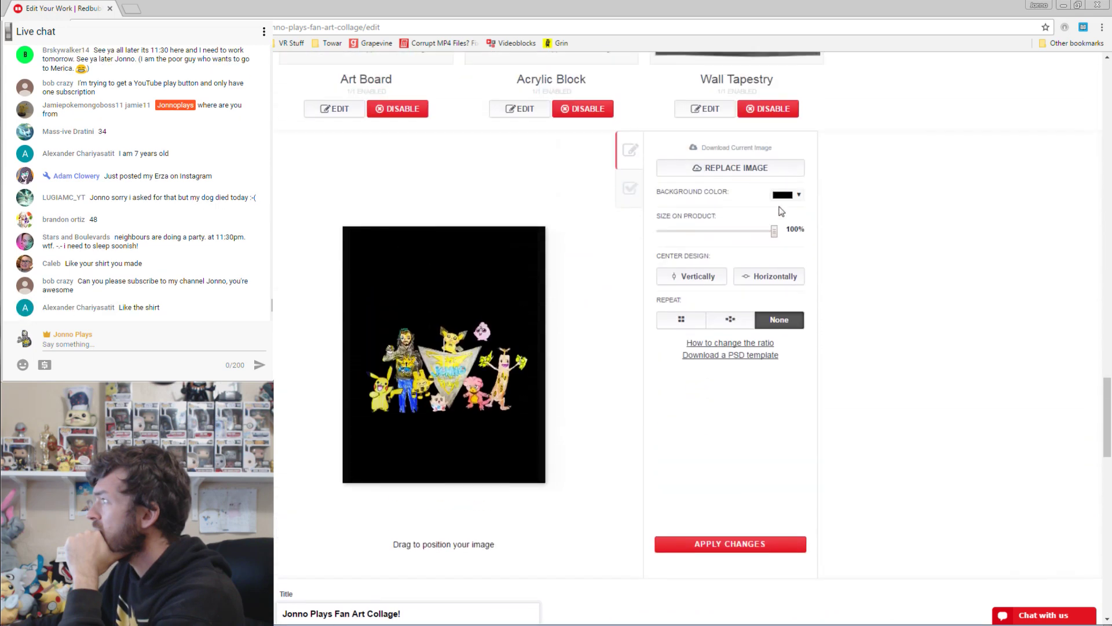
{"action": "scroll", "coordinate": [827, 280], "scroll_direction": "up", "scroll_amount": 3}
{"action": "left_click_drag", "start_coordinate": [472, 500], "coordinate": [467, 483]}
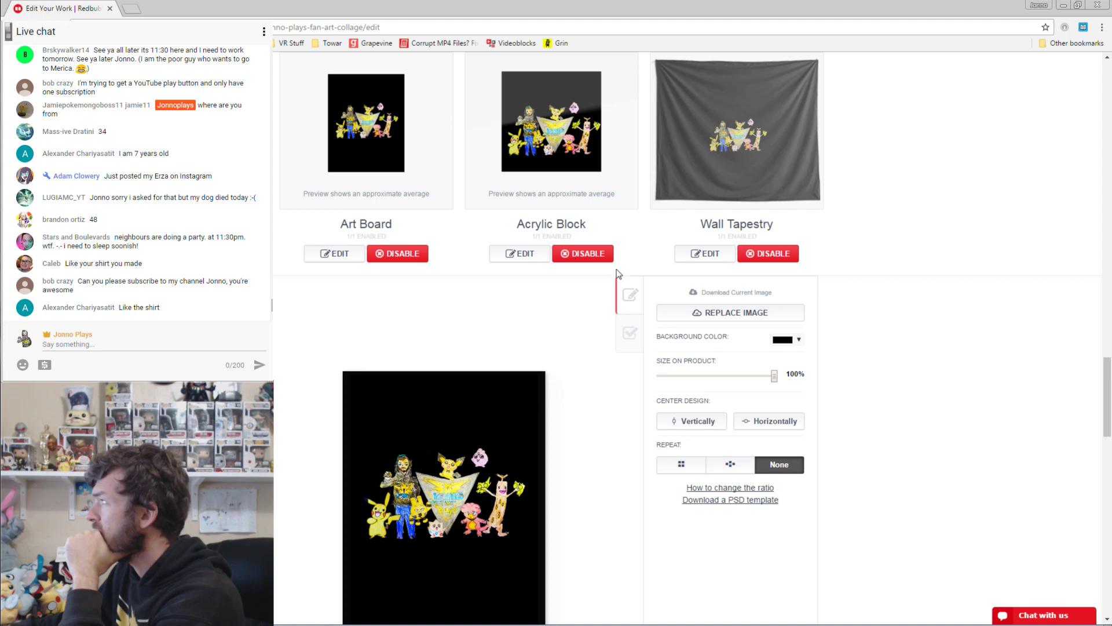
{"action": "left_click", "coordinate": [525, 261]}
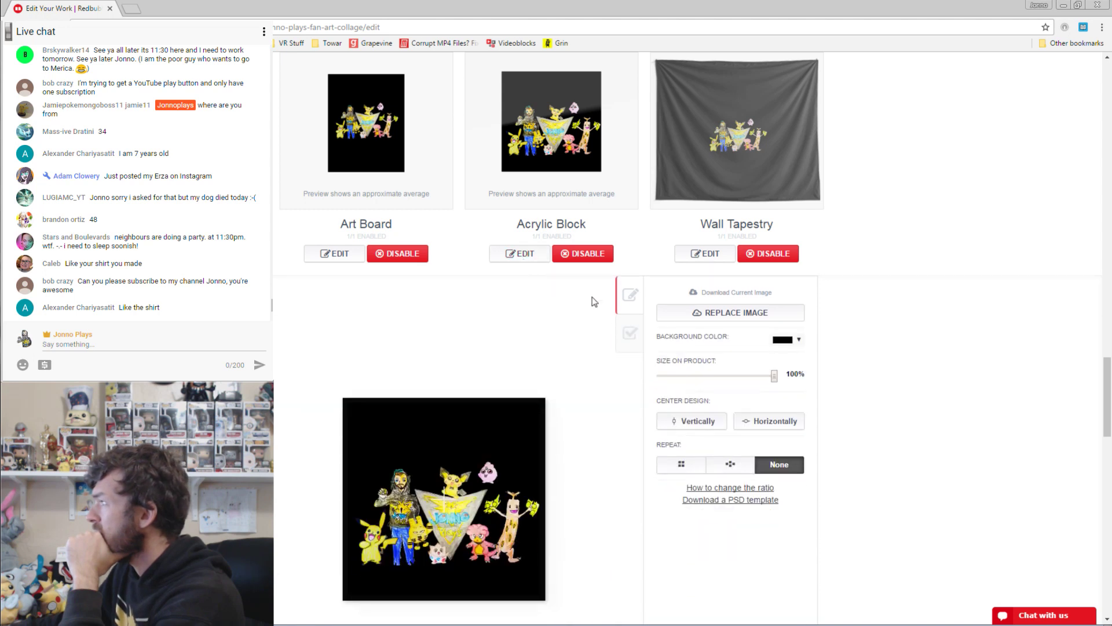
{"action": "left_click_drag", "start_coordinate": [483, 497], "coordinate": [482, 481]}
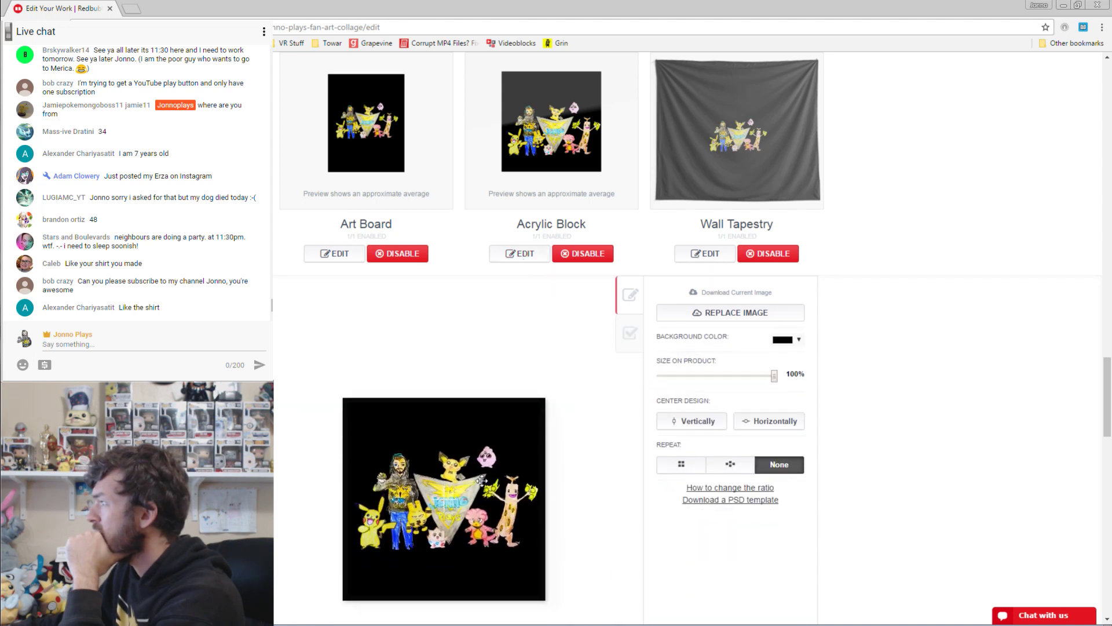
{"action": "scroll", "coordinate": [892, 219], "scroll_direction": "down", "scroll_amount": 20}
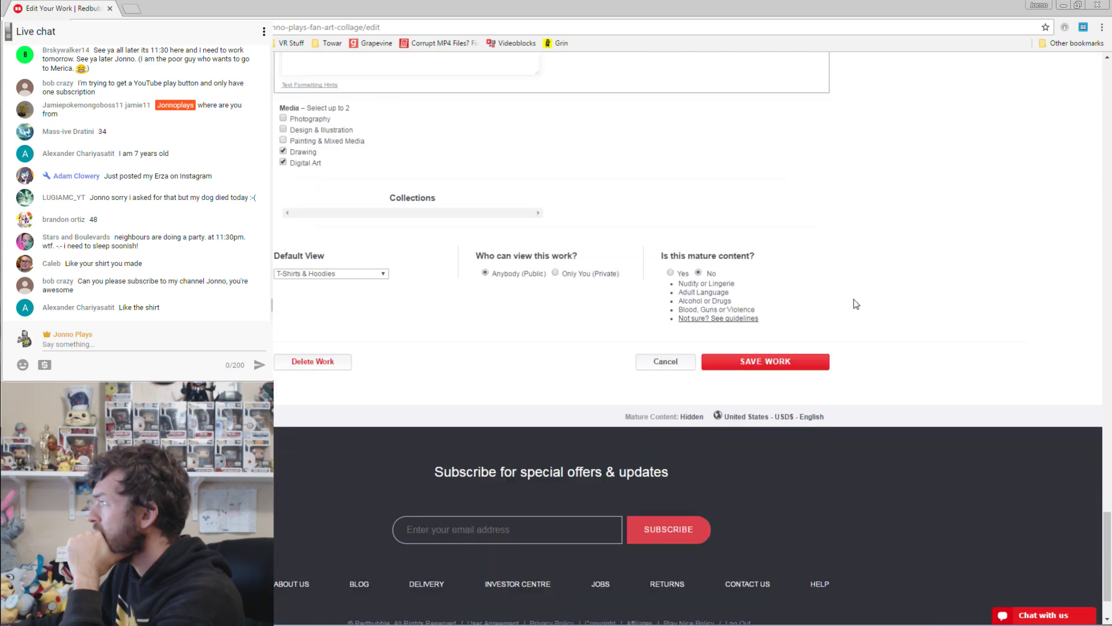
{"action": "left_click", "coordinate": [773, 360]}
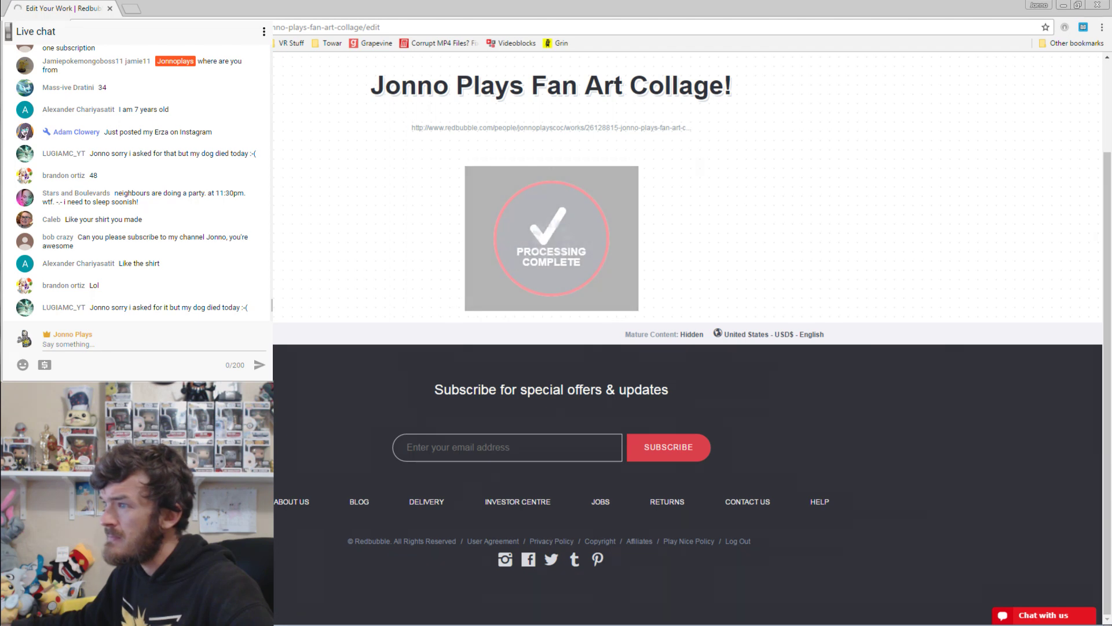
Time out the spamming chat user and enlarge the black T-shirt image on the product page.
{"action": "left_click", "coordinate": [262, 308]}
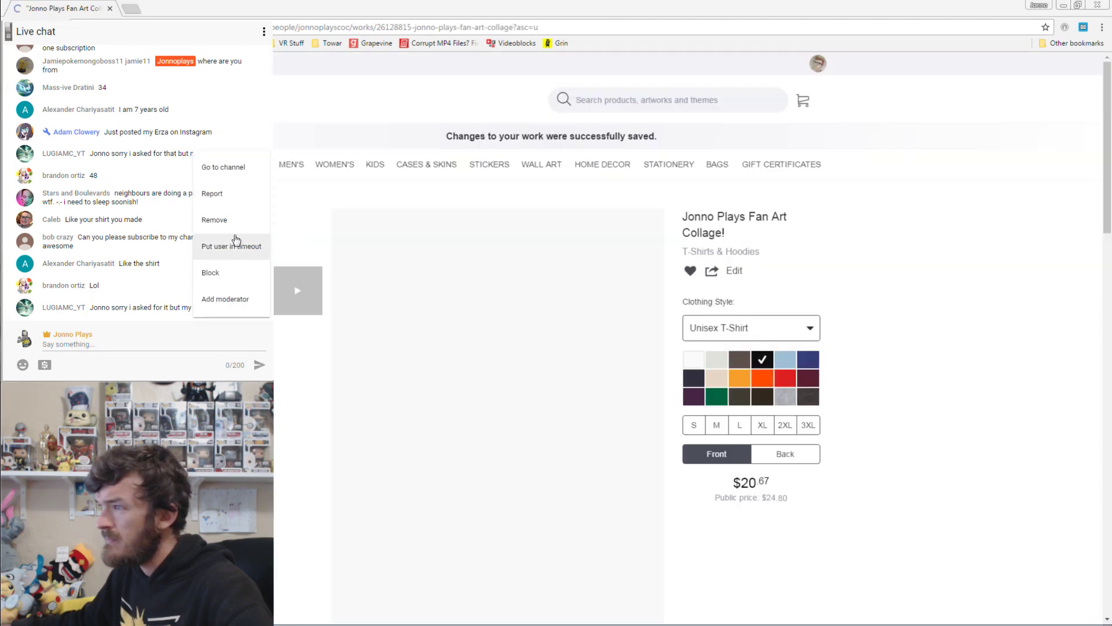
{"action": "left_click", "coordinate": [226, 248]}
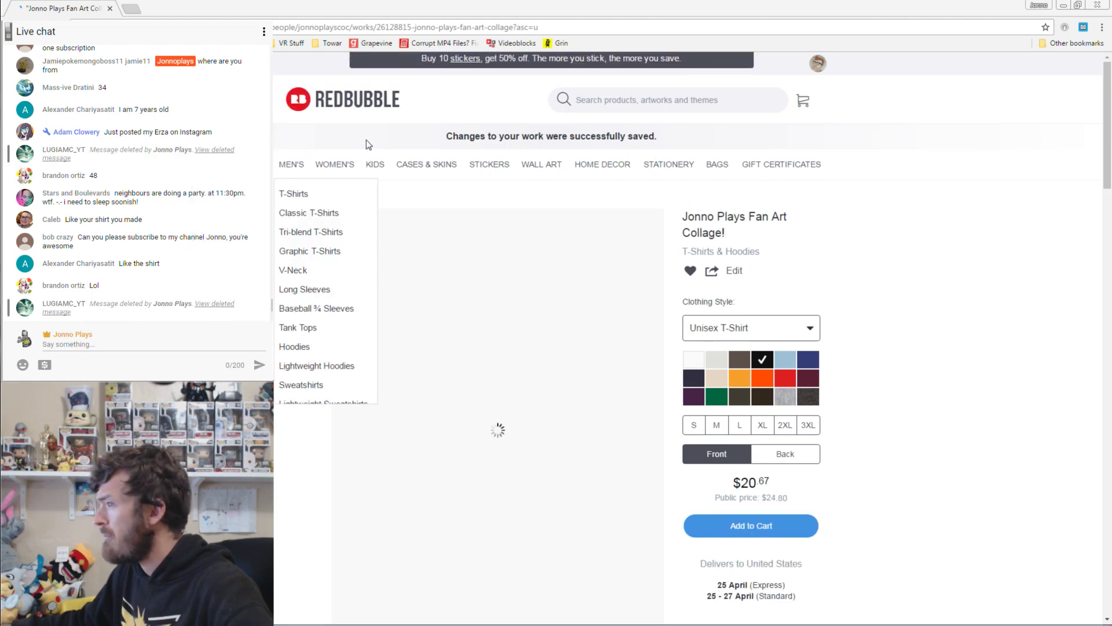
{"action": "scroll", "coordinate": [687, 336], "scroll_direction": "down", "scroll_amount": 3}
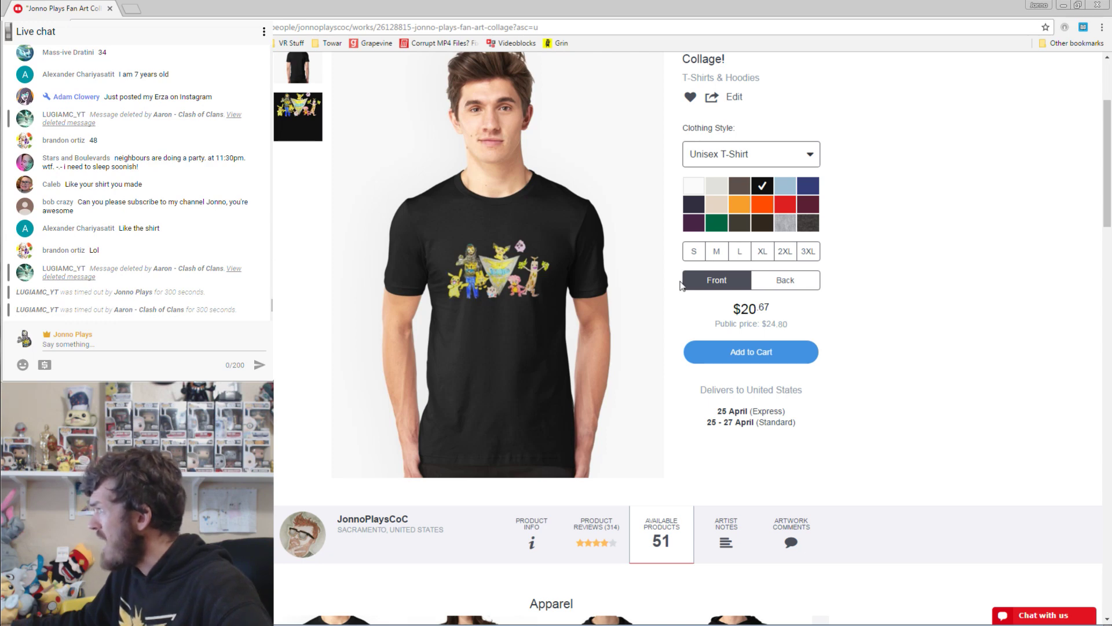
{"action": "left_click", "coordinate": [512, 301]}
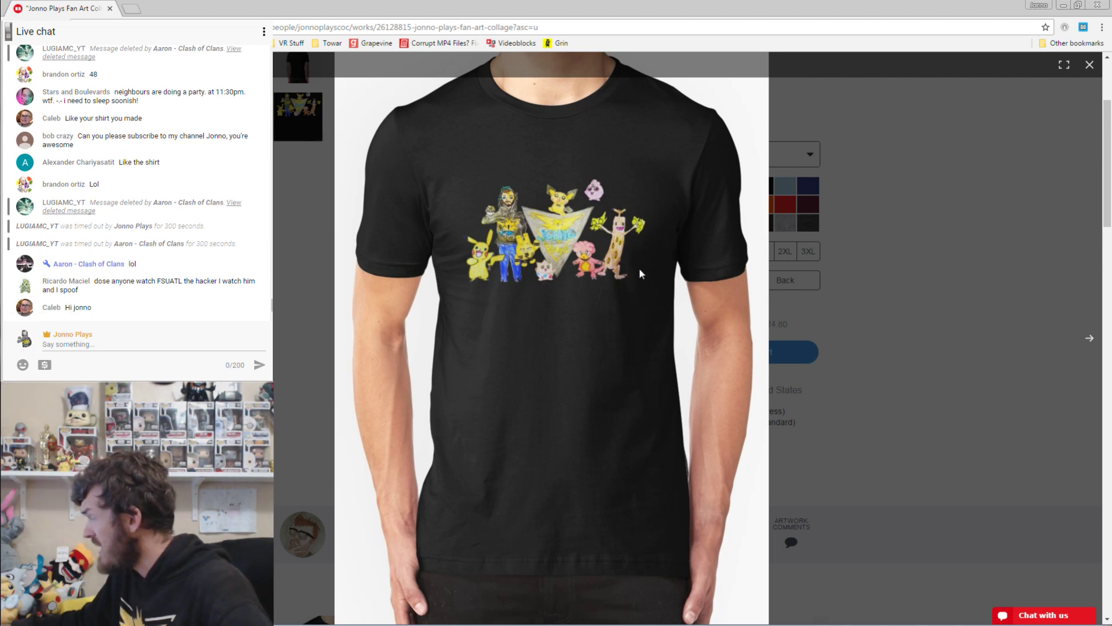
Close the enlarged shirt view and select the product page's URL in the address bar.
{"action": "left_click", "coordinate": [868, 267]}
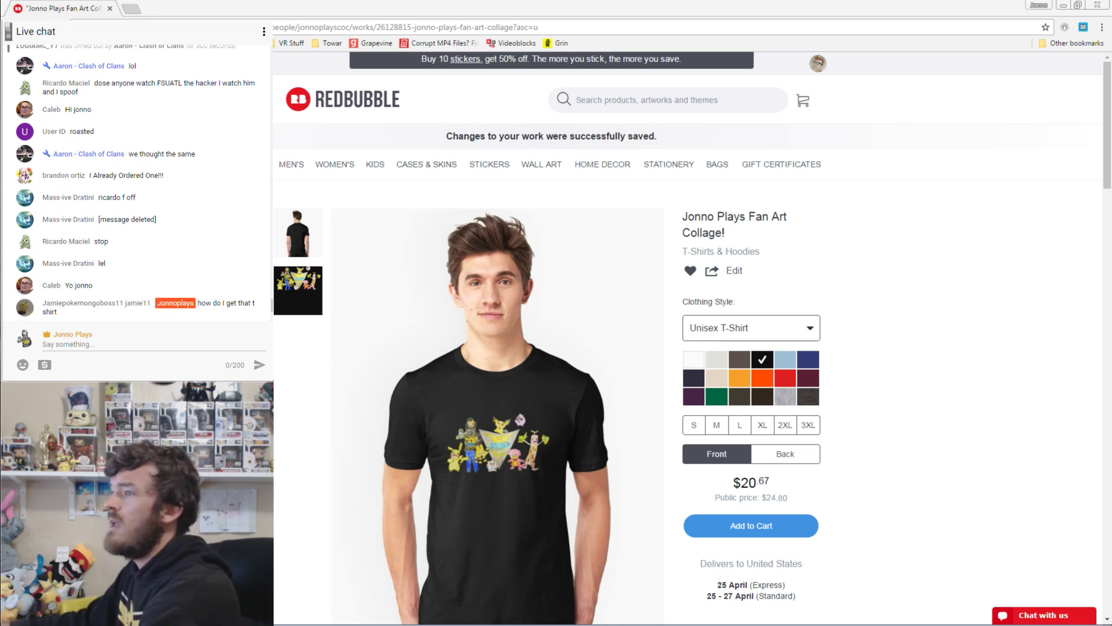
{"action": "left_click", "coordinate": [405, 27]}
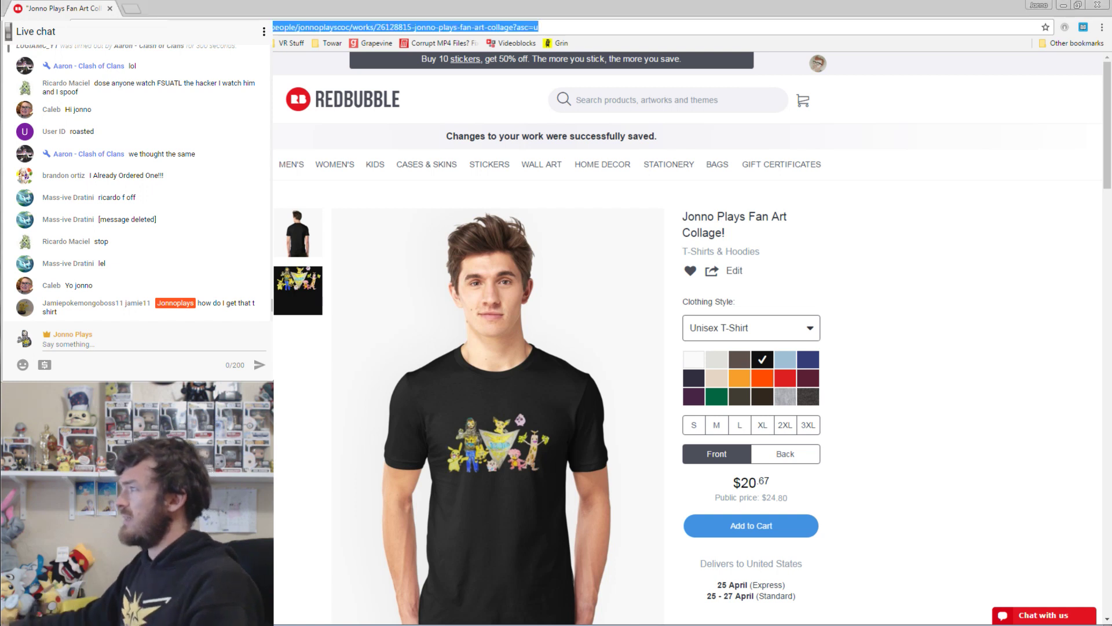
Copy the Redbubble T-shirt page link and post it in the live chat eight times.
{"action": "key", "text": "ctrl+c"}
{"action": "left_click", "coordinate": [200, 334]}
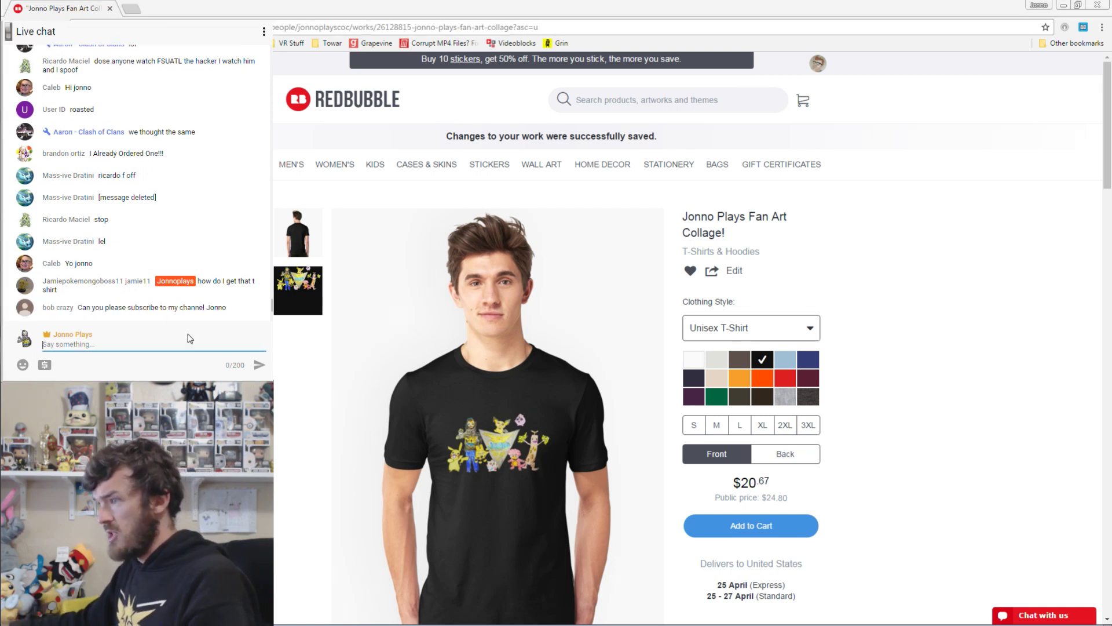
{"action": "key", "text": "ctrl+v"}
{"action": "key", "text": "Return"}
{"action": "key", "text": "ctrl+v"}
{"action": "key", "text": "Return"}
{"action": "key", "text": "ctrl+v"}
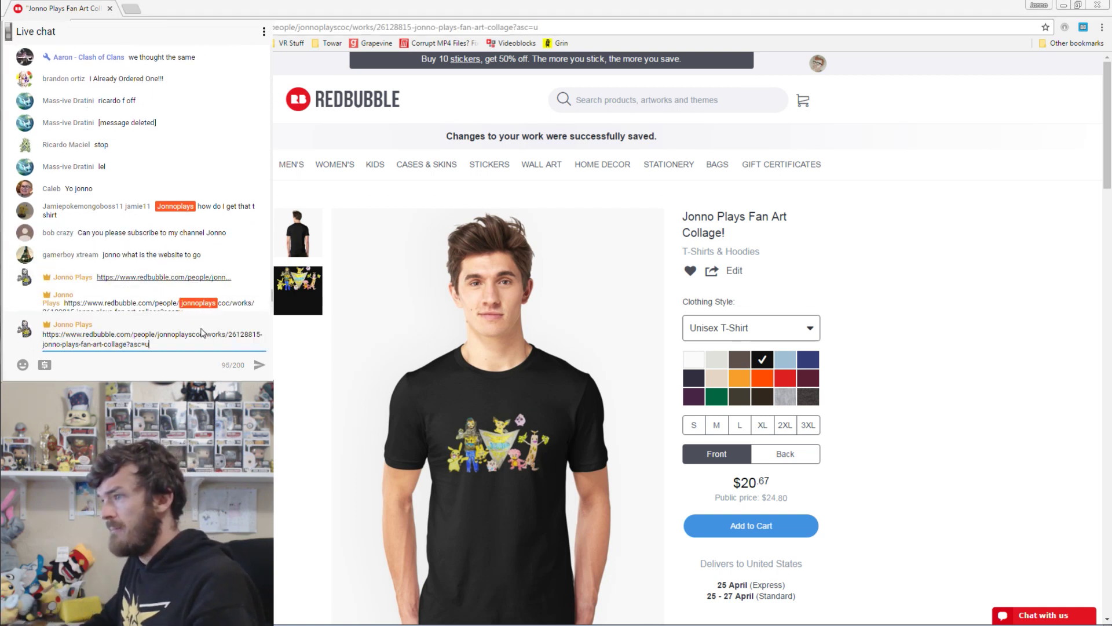
{"action": "key", "text": "Return"}
{"action": "key", "text": "ctrl+v"}
{"action": "key", "text": "Return"}
{"action": "key", "text": "ctrl+v"}
{"action": "key", "text": "Return"}
{"action": "key", "text": "ctrl+v"}
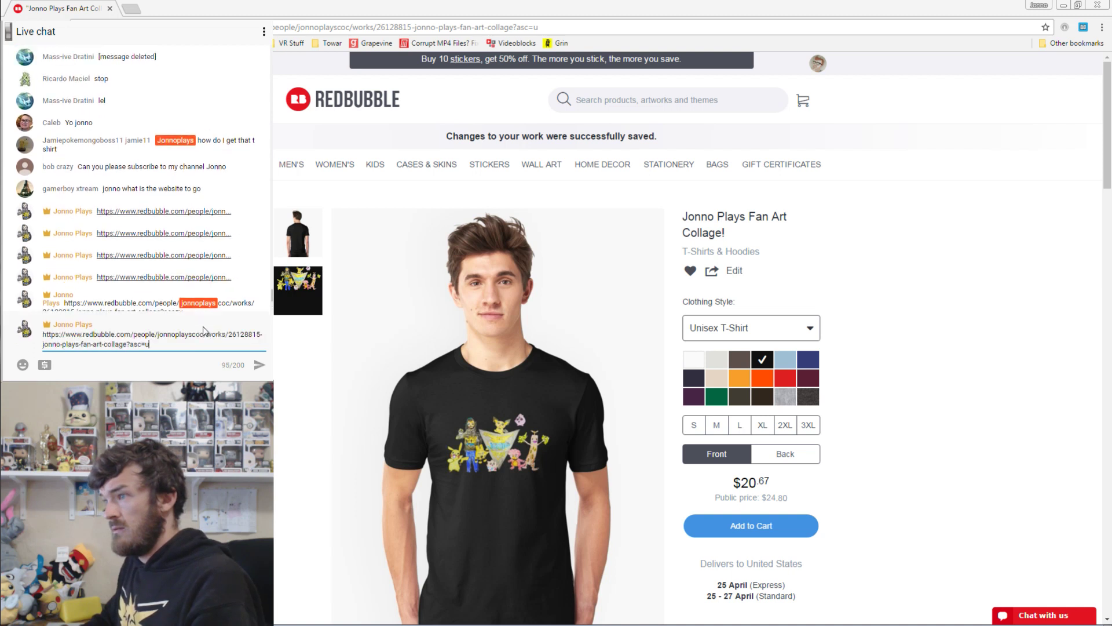
{"action": "key", "text": "Return"}
{"action": "key", "text": "ctrl+v"}
{"action": "key", "text": "Return"}
{"action": "key", "text": "ctrl+v"}
{"action": "key", "text": "Return"}
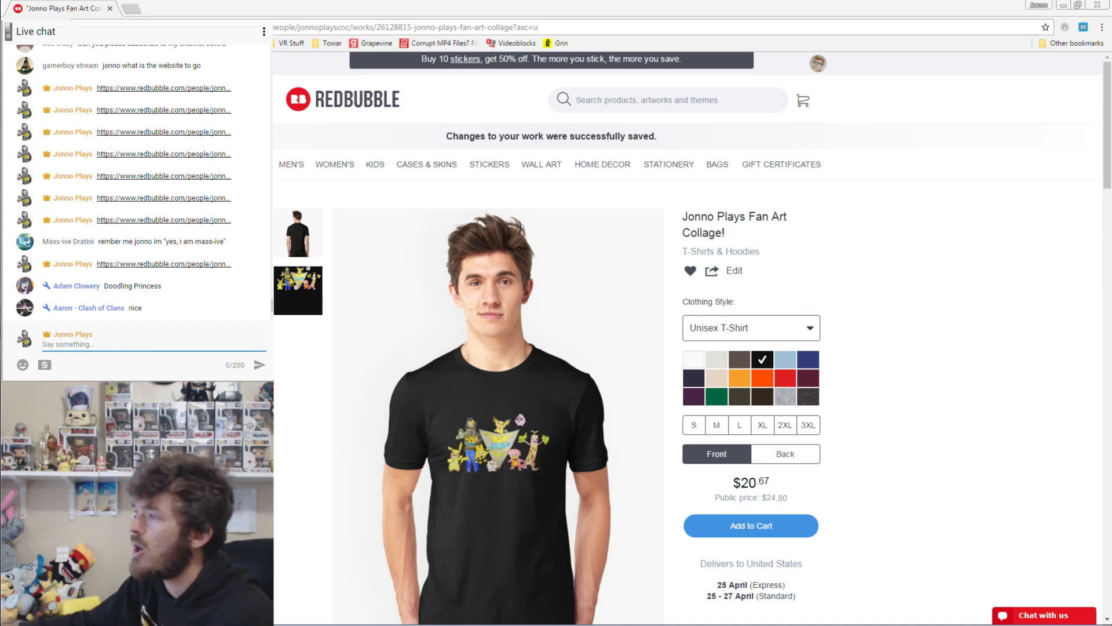
{"action": "key", "text": "alt+Tab"}
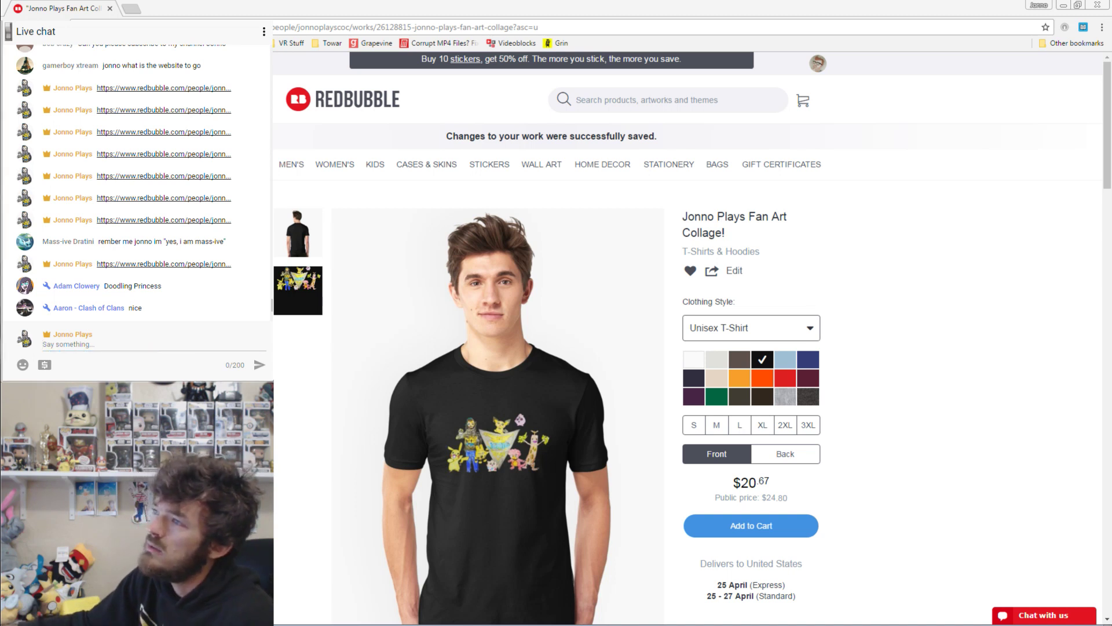
{"action": "key", "text": "alt+Tab"}
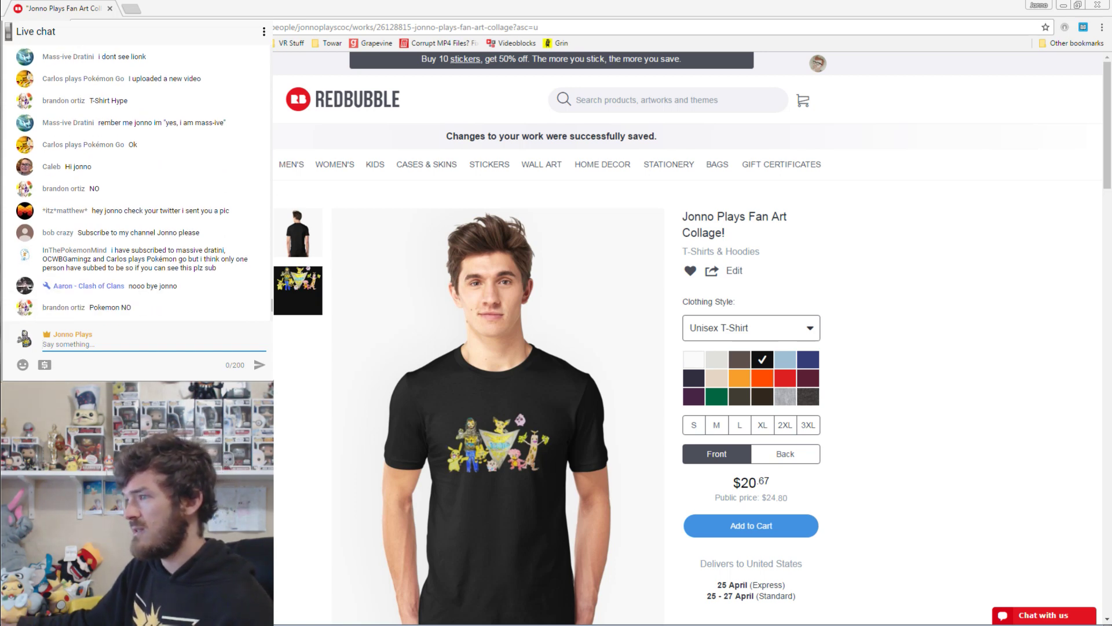
Switch to the Twitter home page and open notifications and mentions.
{"action": "key", "text": "ctrl+t"}
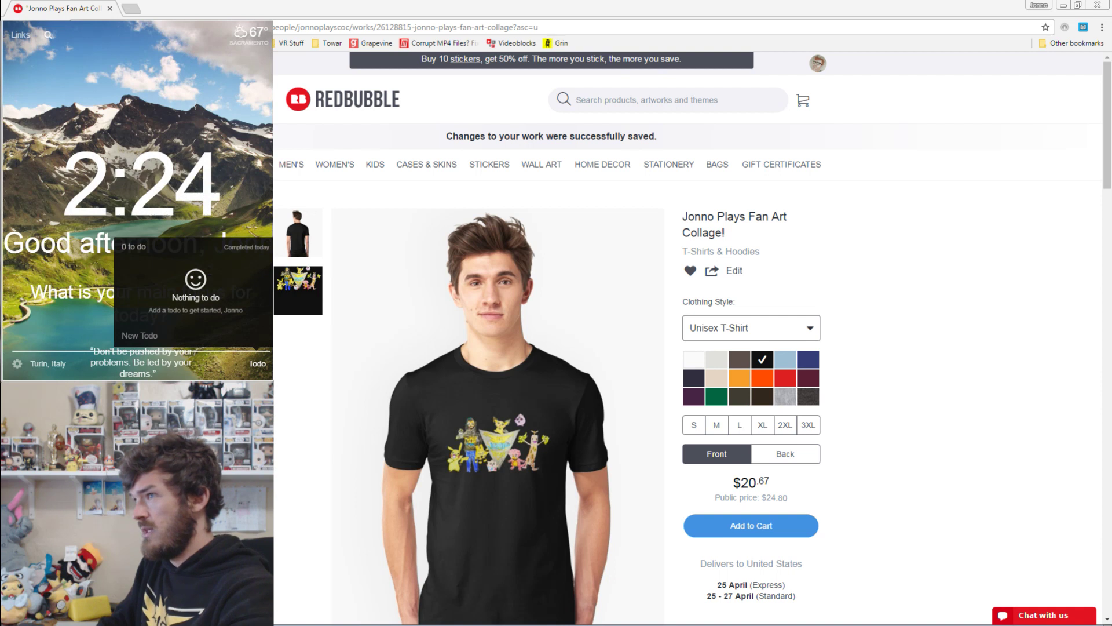
{"action": "key", "text": "Return"}
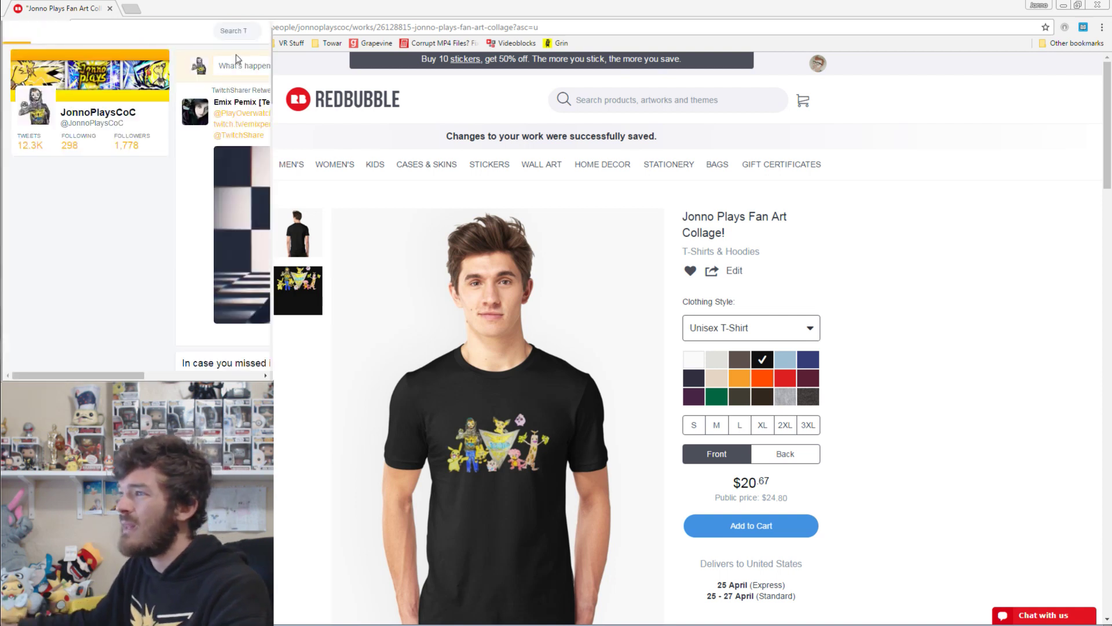
{"action": "scroll", "coordinate": [212, 282], "scroll_direction": "right", "scroll_amount": 5}
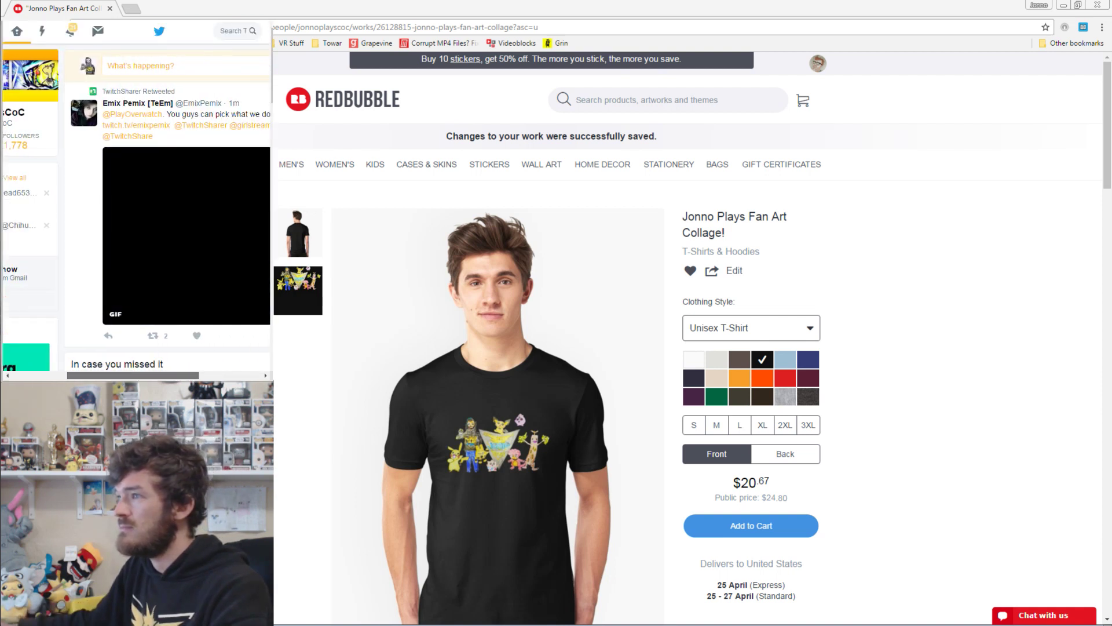
{"action": "scroll", "coordinate": [136, 232], "scroll_direction": "left", "scroll_amount": 5}
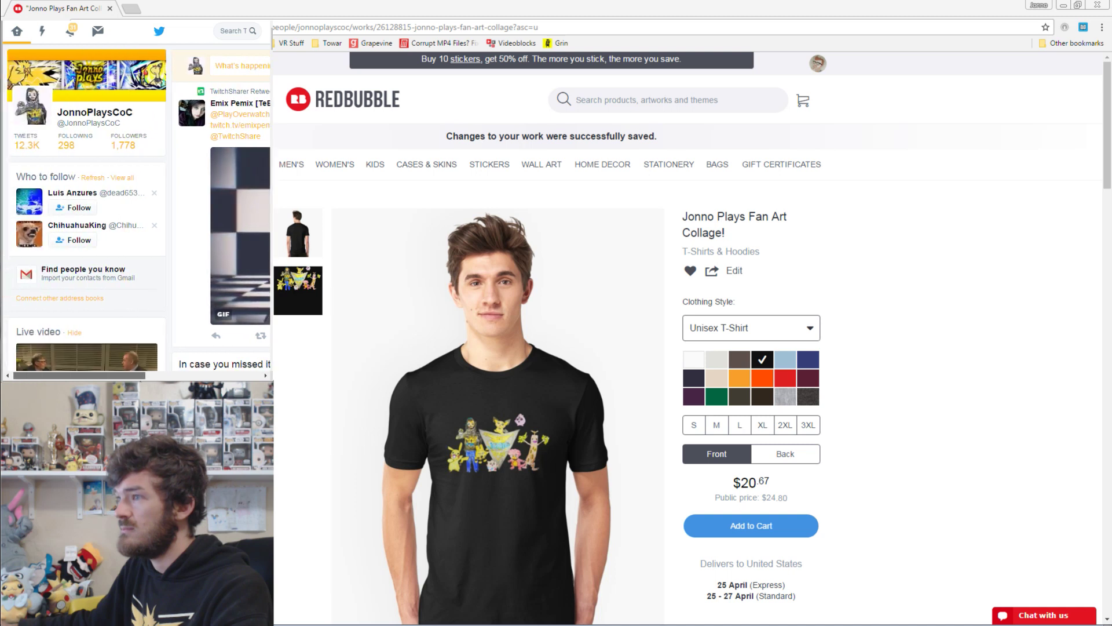
{"action": "scroll", "coordinate": [136, 231], "scroll_direction": "right", "scroll_amount": 3}
{"action": "scroll", "coordinate": [182, 348], "scroll_direction": "right", "scroll_amount": 3}
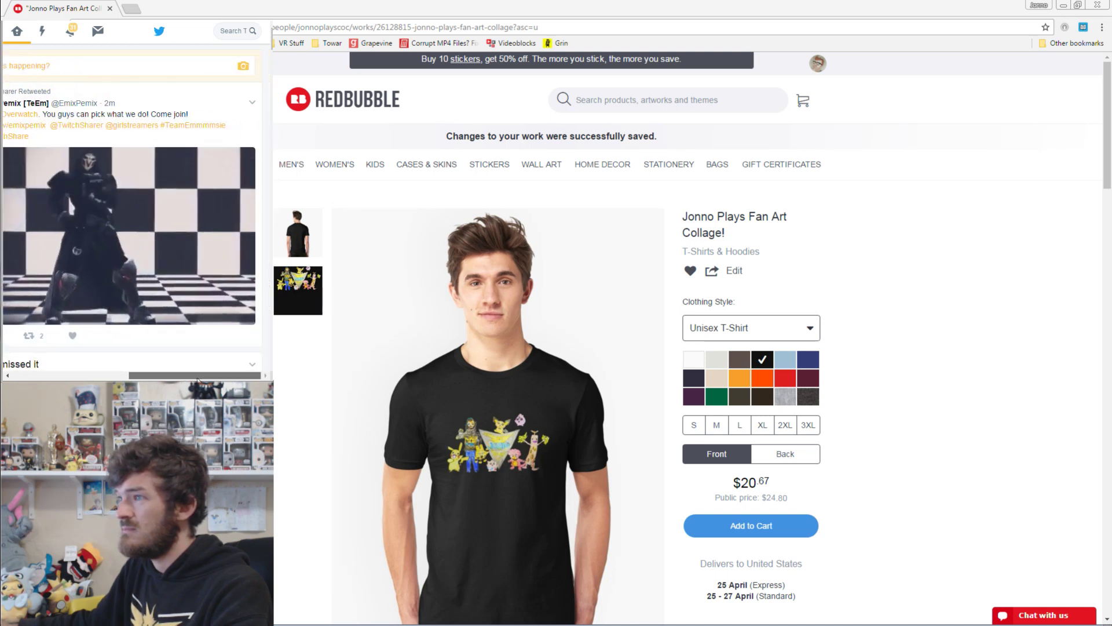
{"action": "left_click_drag", "start_coordinate": [182, 376], "coordinate": [162, 376]}
{"action": "left_click", "coordinate": [70, 30]}
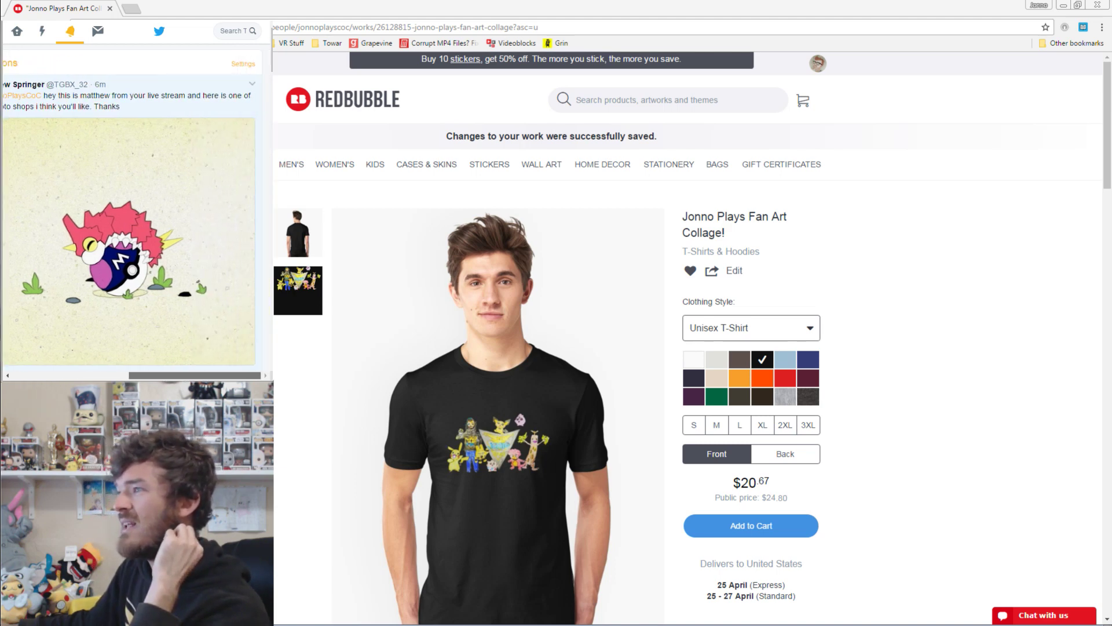
View the fan's photo-edit GIF full size, then retweet it.
{"action": "scroll", "coordinate": [206, 144], "scroll_direction": "right", "scroll_amount": 2}
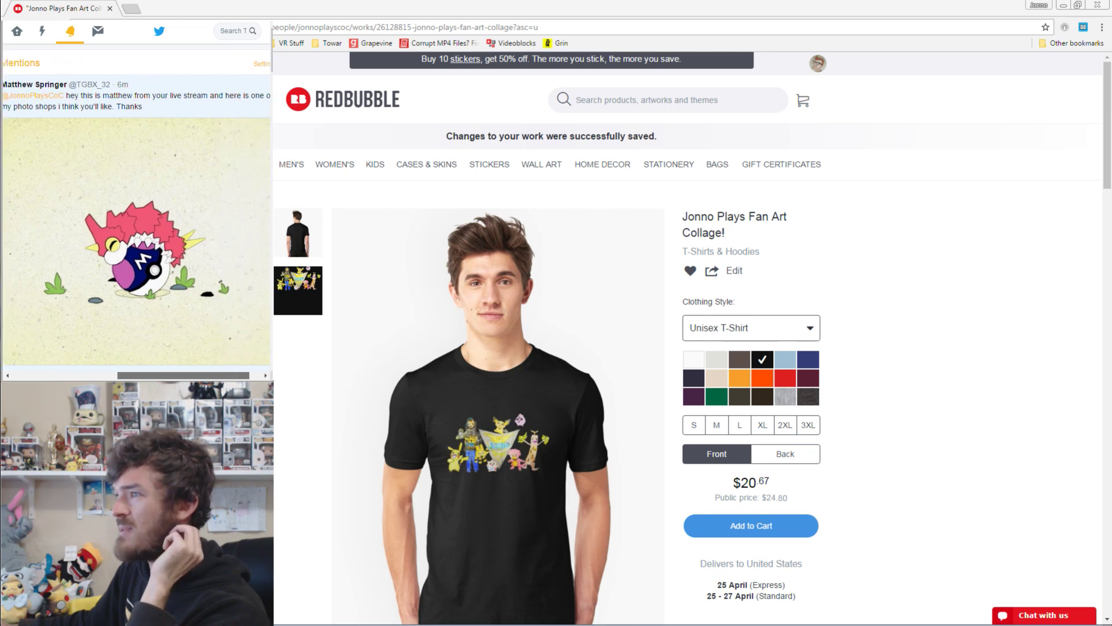
{"action": "scroll", "coordinate": [207, 144], "scroll_direction": "left", "scroll_amount": 3}
{"action": "scroll", "coordinate": [207, 144], "scroll_direction": "down", "scroll_amount": 3}
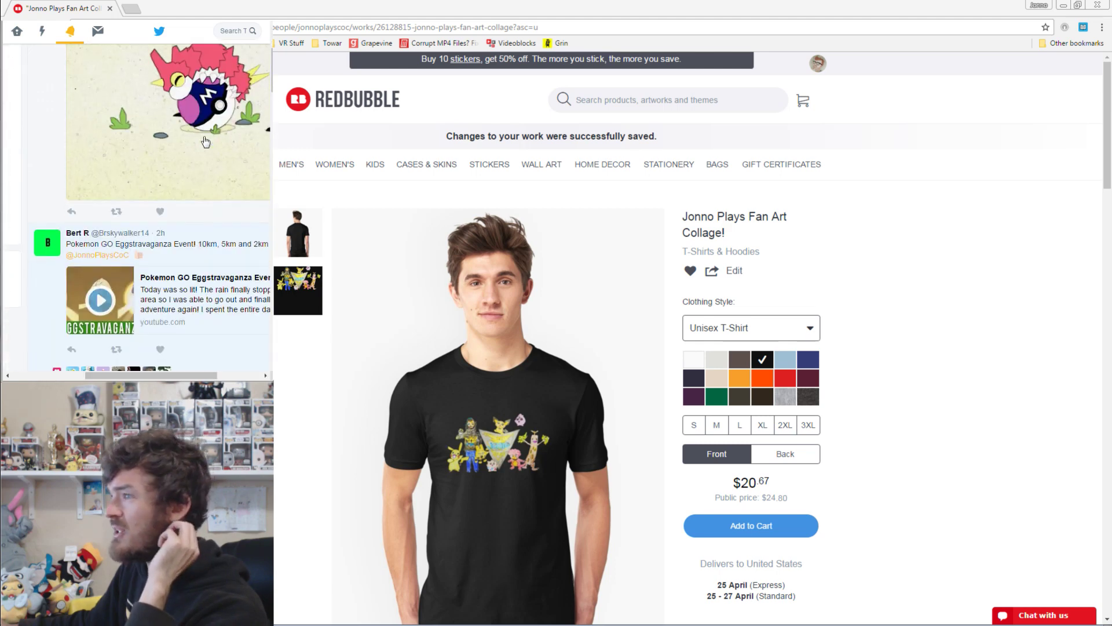
{"action": "left_click", "coordinate": [206, 142]}
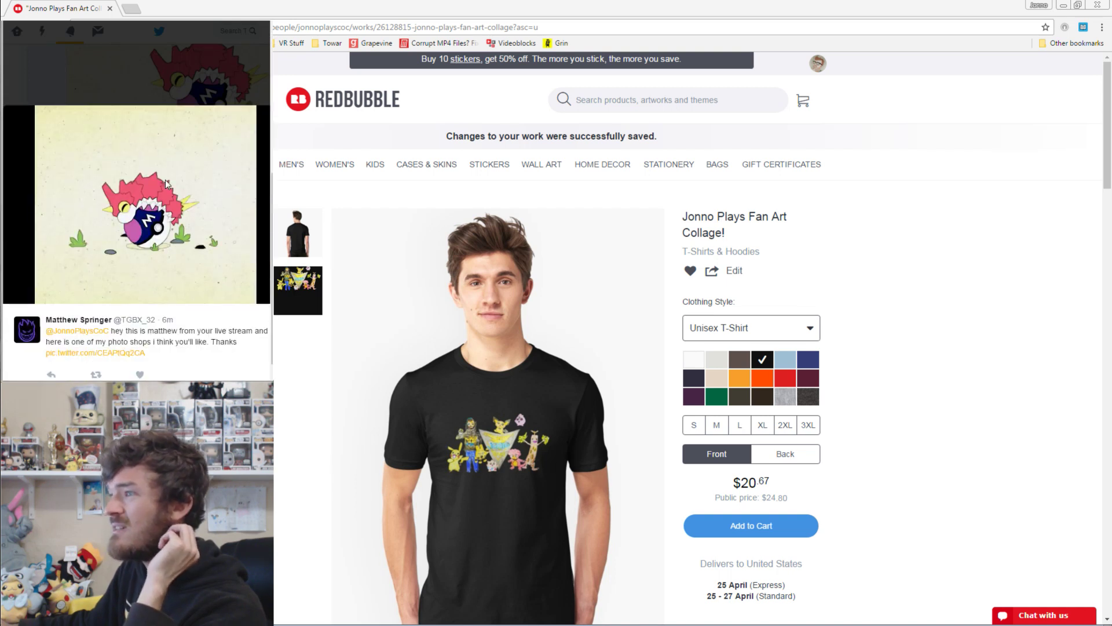
{"action": "left_click", "coordinate": [163, 83]}
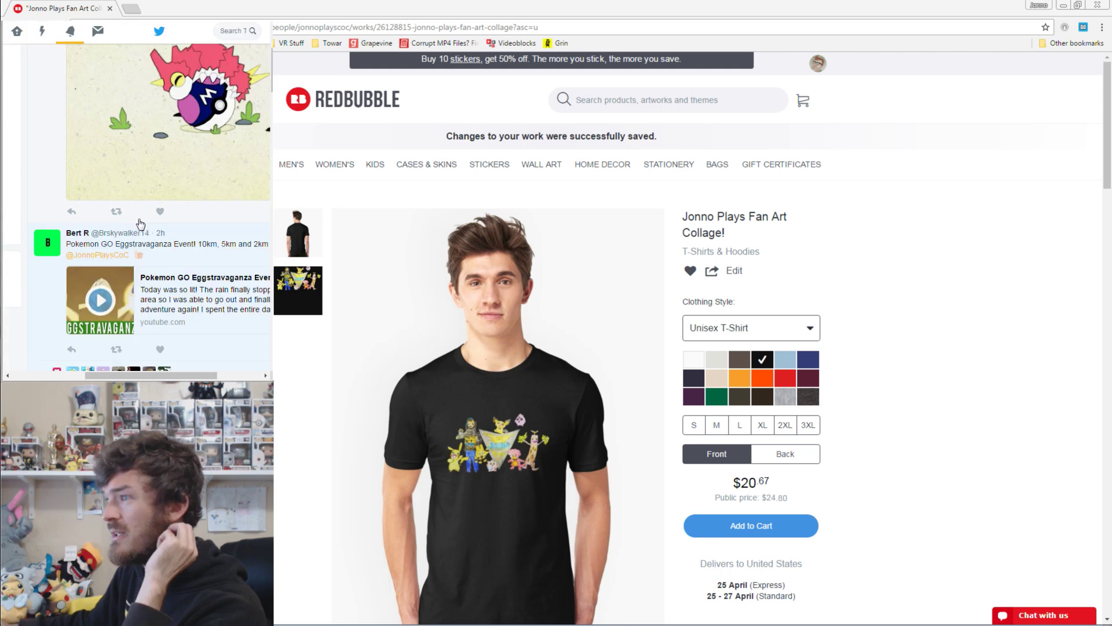
{"action": "left_click", "coordinate": [120, 211]}
{"action": "left_click", "coordinate": [266, 210]}
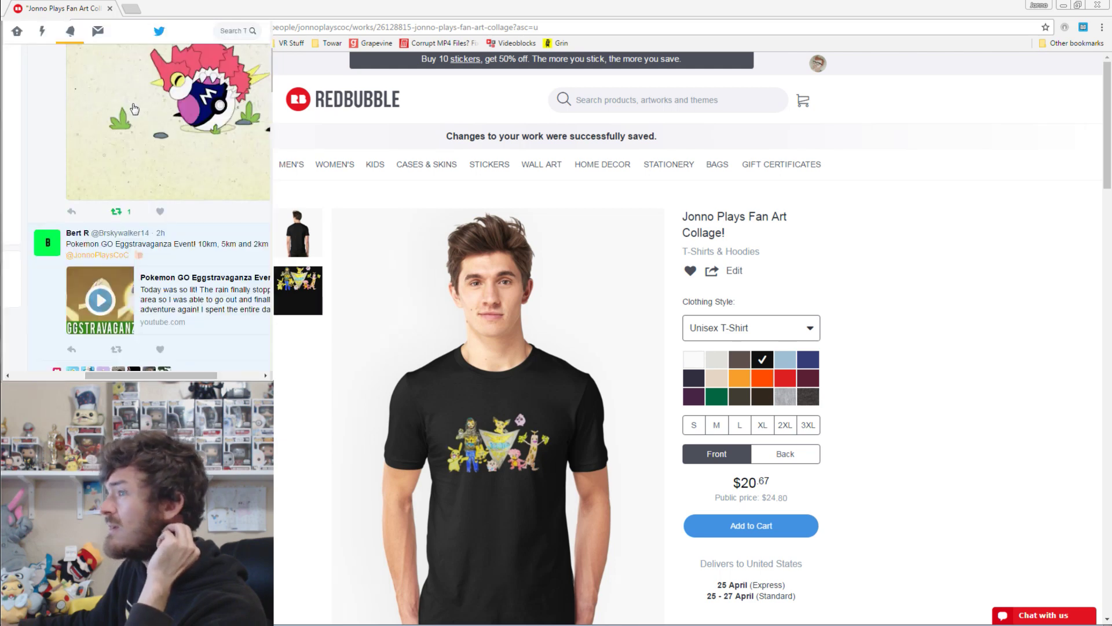
Scroll through the remaining mentions, then return to the live chat.
{"action": "scroll", "coordinate": [134, 109], "scroll_direction": "up", "scroll_amount": 3}
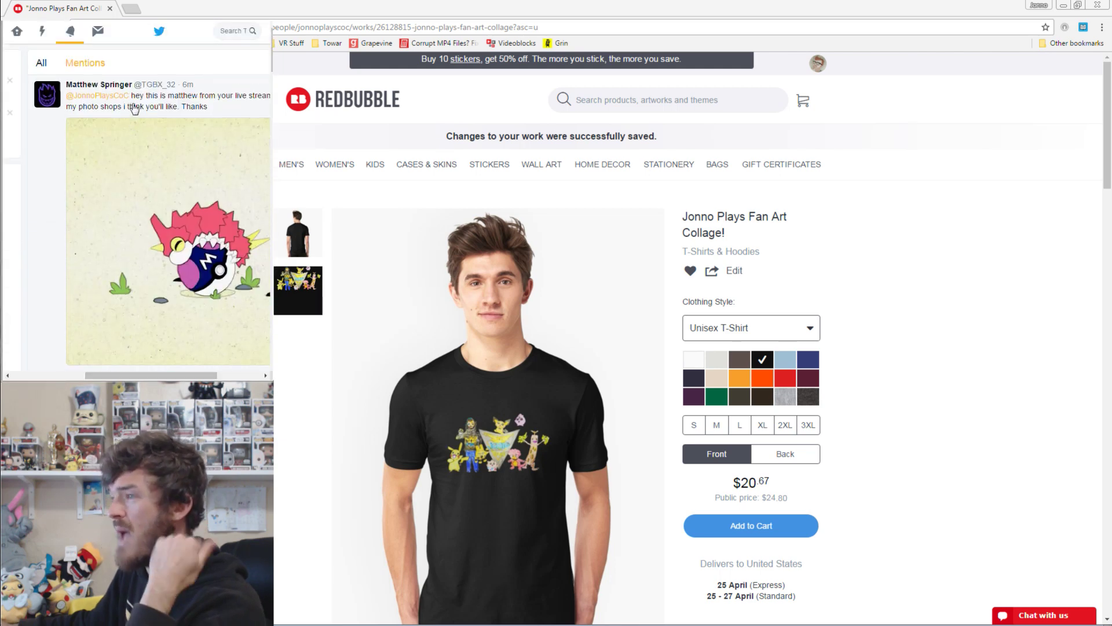
{"action": "scroll", "coordinate": [135, 109], "scroll_direction": "down", "scroll_amount": 6}
{"action": "scroll", "coordinate": [135, 108], "scroll_direction": "down", "scroll_amount": 10}
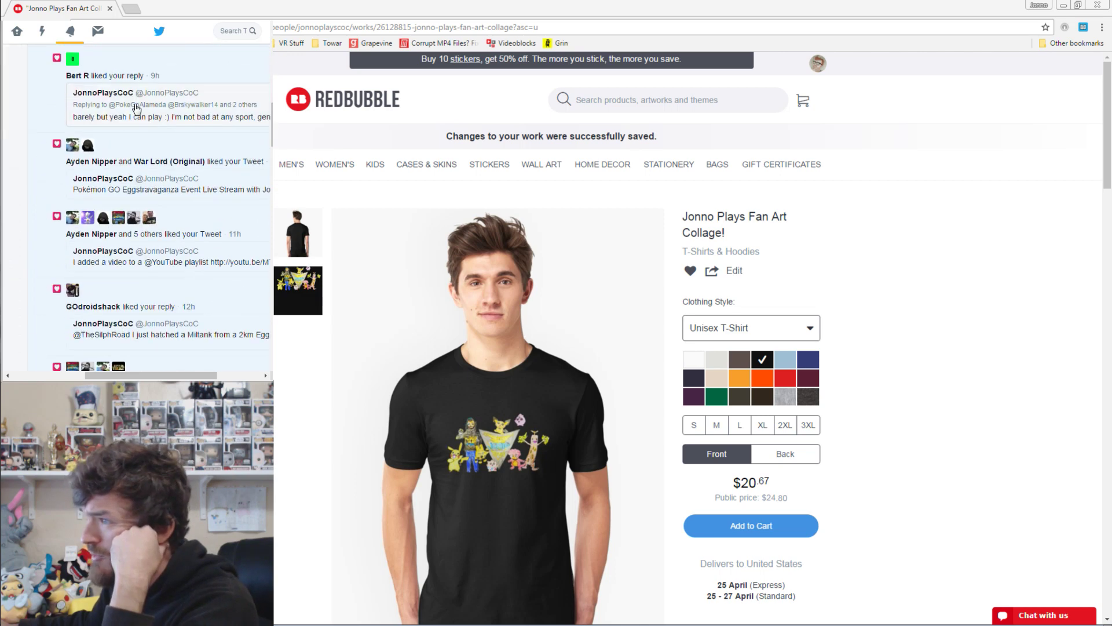
{"action": "scroll", "coordinate": [135, 108], "scroll_direction": "down", "scroll_amount": 2}
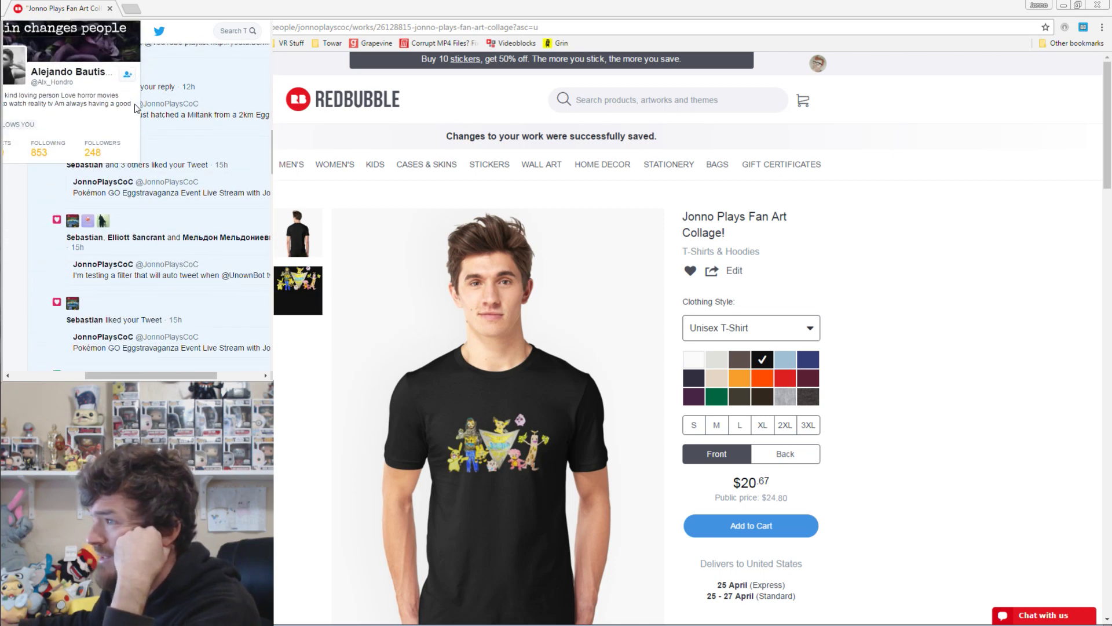
{"action": "scroll", "coordinate": [142, 107], "scroll_direction": "up", "scroll_amount": 12}
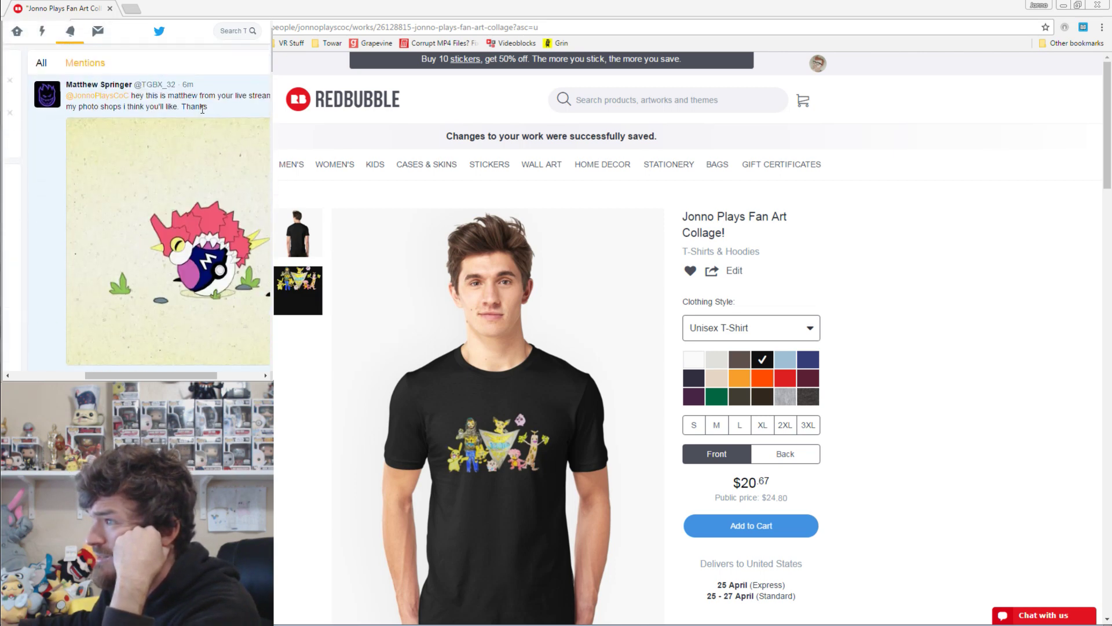
{"action": "key", "text": "alt+Tab"}
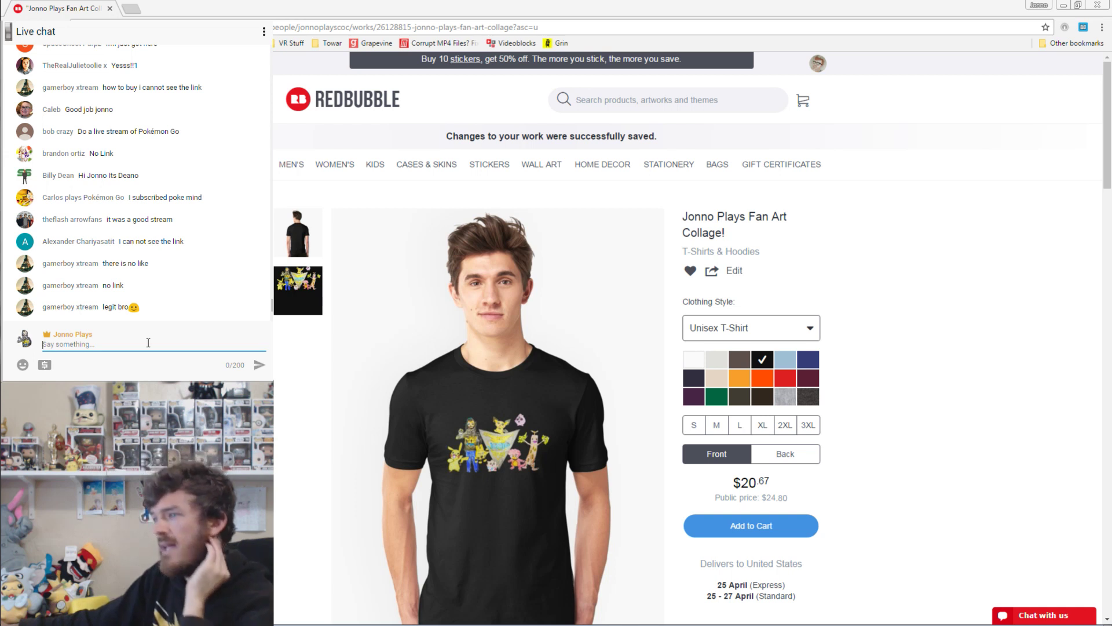
Repost the product link three times with 'link is in chat' and 'can you guys not see it?'.
{"action": "type", "text": "https://www.redbubble.com/people/jonnoplayscoc/works/26128815-jonno-plays-fan-art-collage?asc=u"}
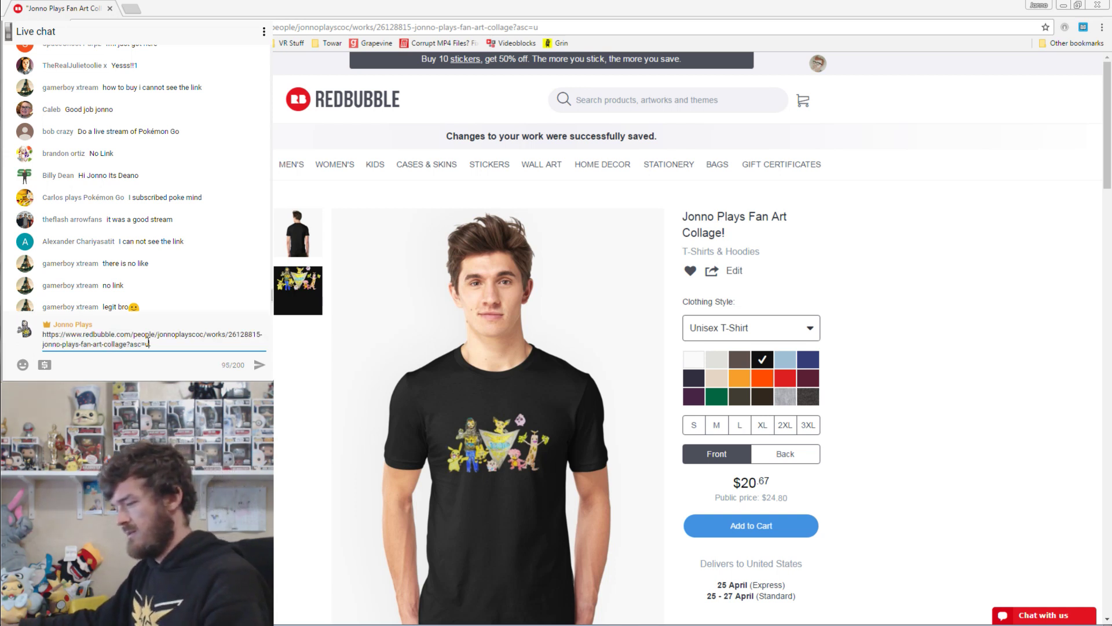
{"action": "key", "text": "Return"}
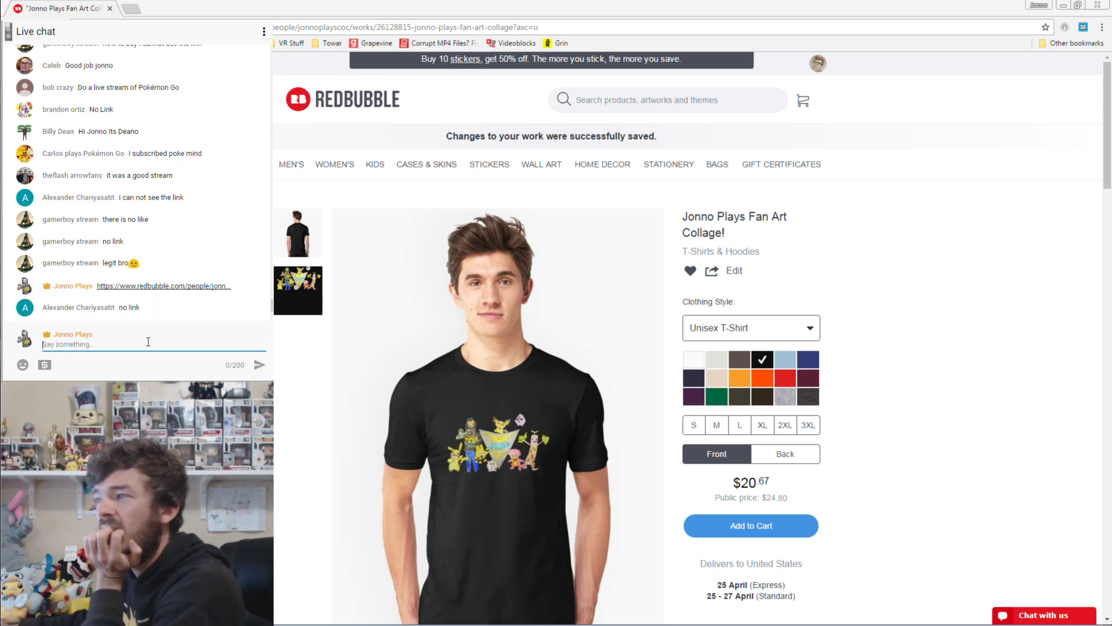
{"action": "type", "text": "link"}
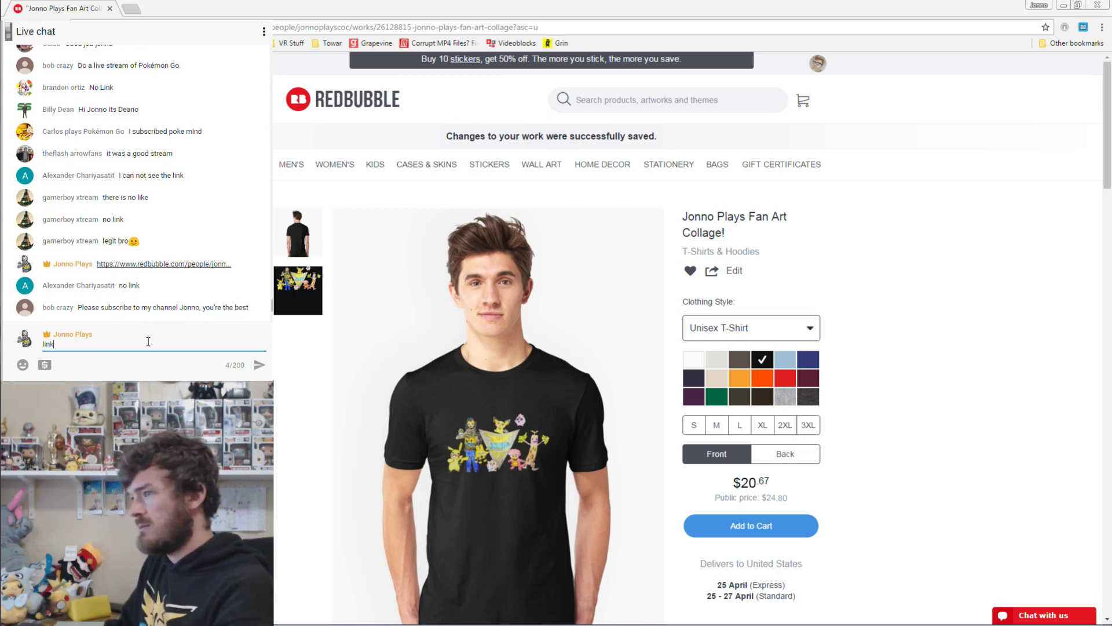
{"action": "type", "text": " is in chat"}
{"action": "key", "text": "Return"}
{"action": "type", "text": "https://www.redbubble.com/people/jonnoplayscoc/works/26128815-jonno-plays-fan-art-collage?asc=u"}
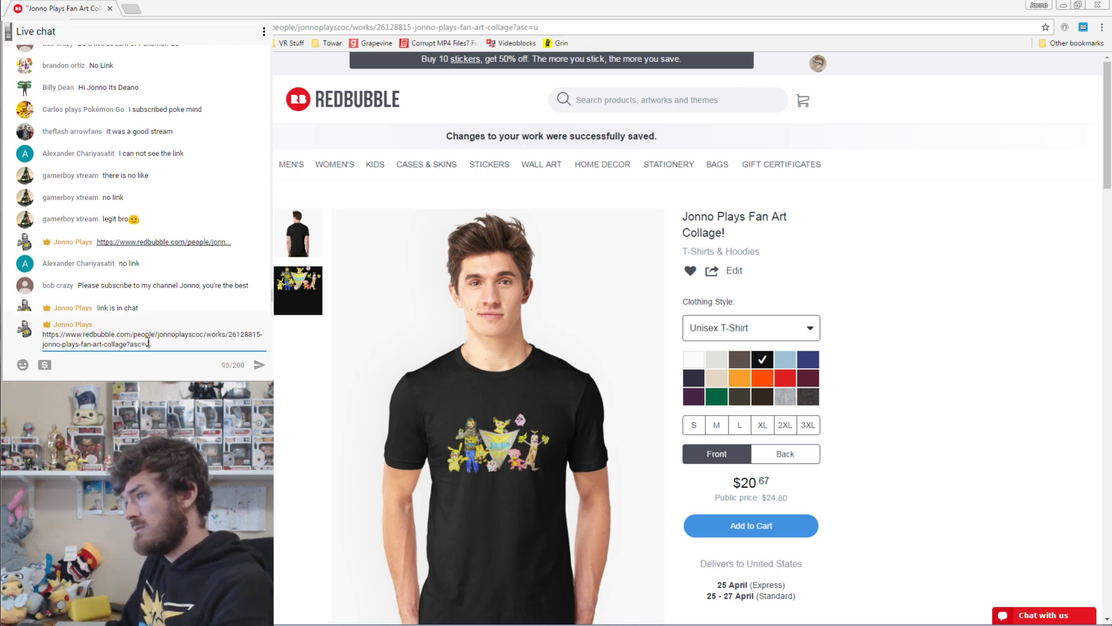
{"action": "key", "text": "Return"}
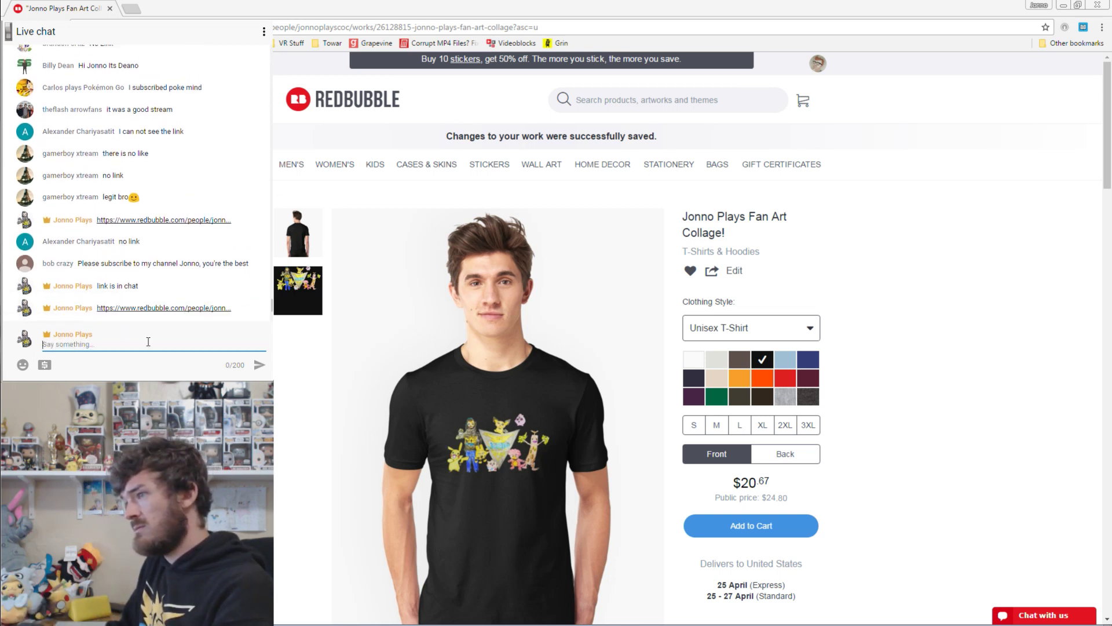
{"action": "type", "text": "can you guys"}
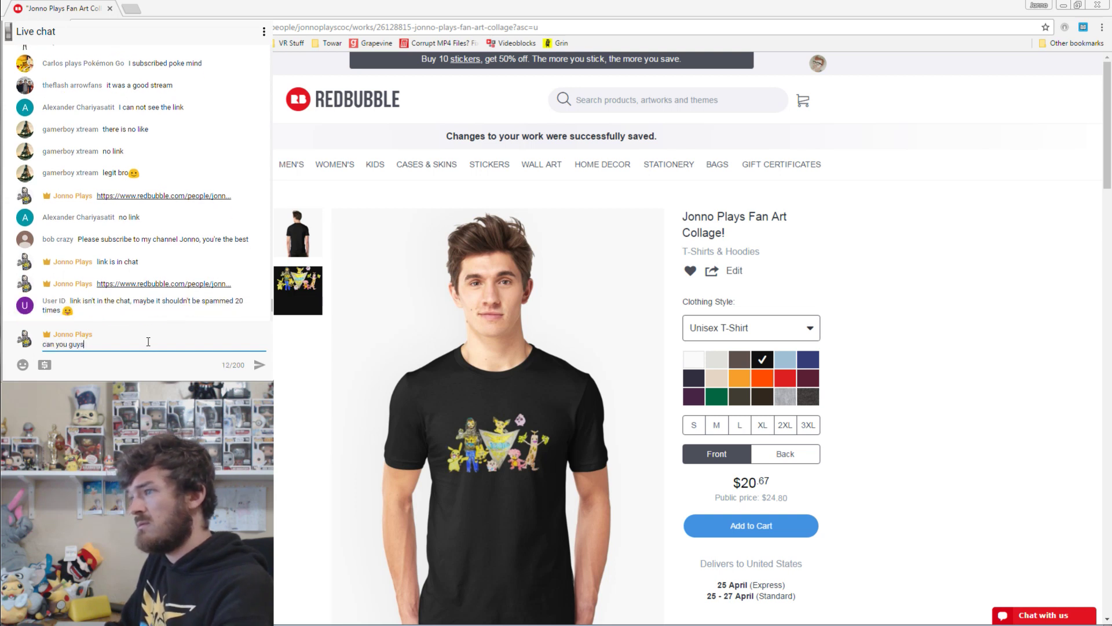
{"action": "type", "text": " not see it?"}
{"action": "key", "text": "Return"}
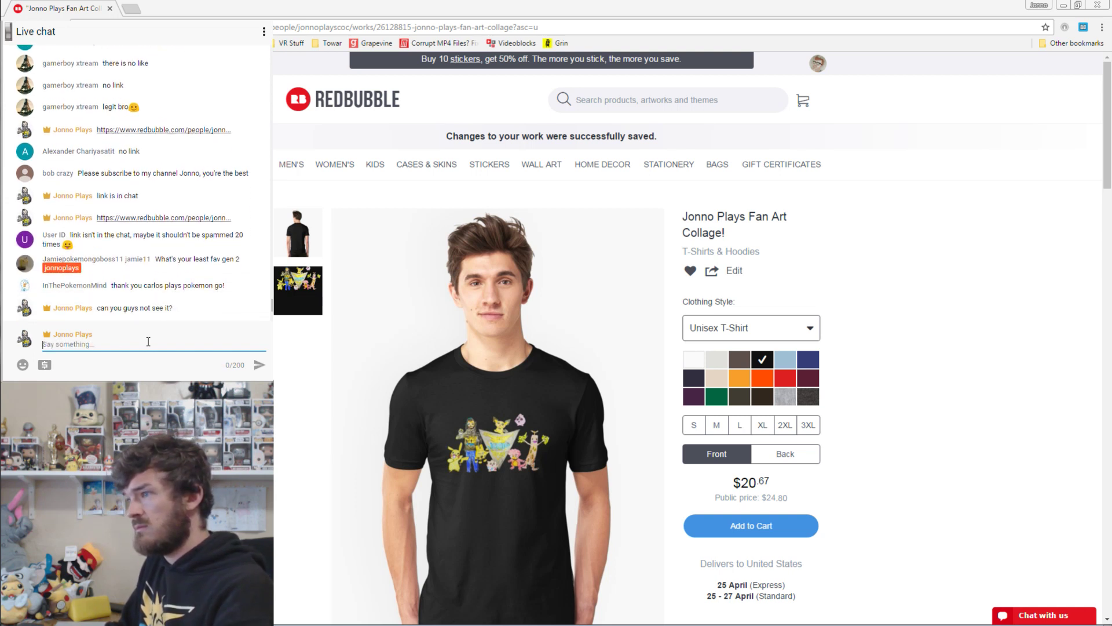
{"action": "type", "text": "https://www.redbubble.com/people/jonnoplayscoc/works/26128815-jonno-plays-fan-art-collage?asc=u"}
{"action": "key", "text": "Return"}
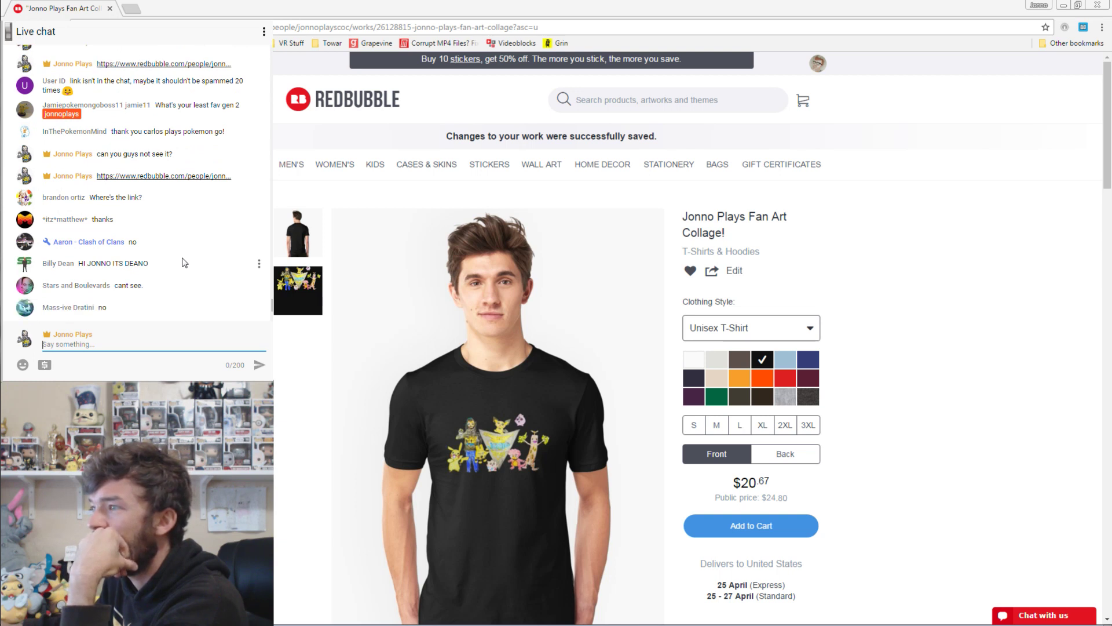
Reply 'hm weird', suggest searching Redbubble.com for the shop's username, and promise a description link.
{"action": "type", "text": "hm "}
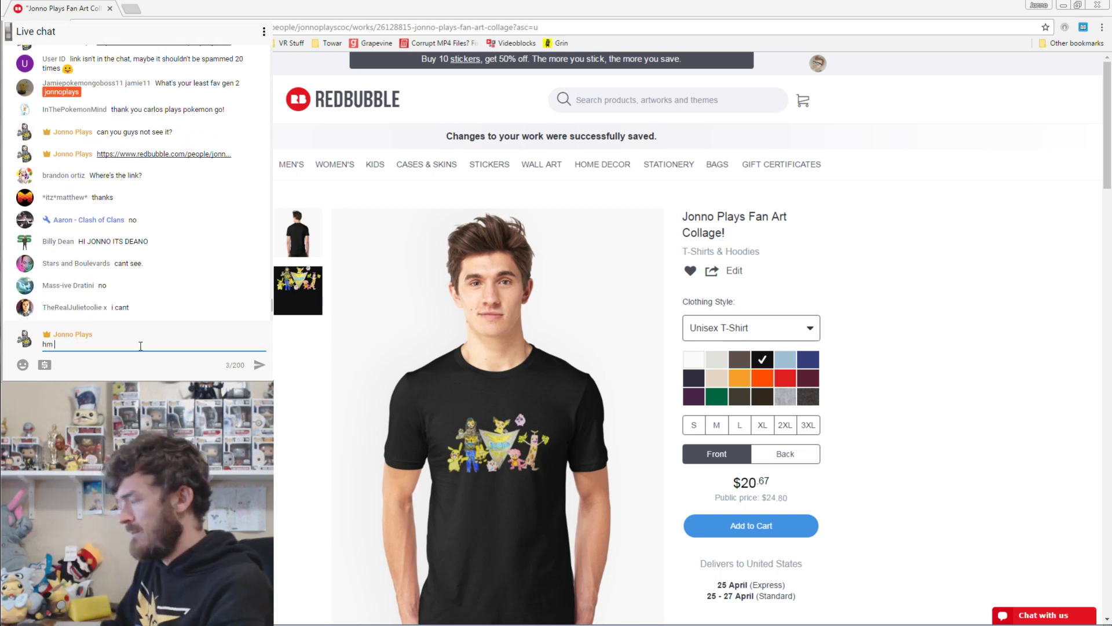
{"action": "type", "text": "weird"}
{"action": "key", "text": "Return"}
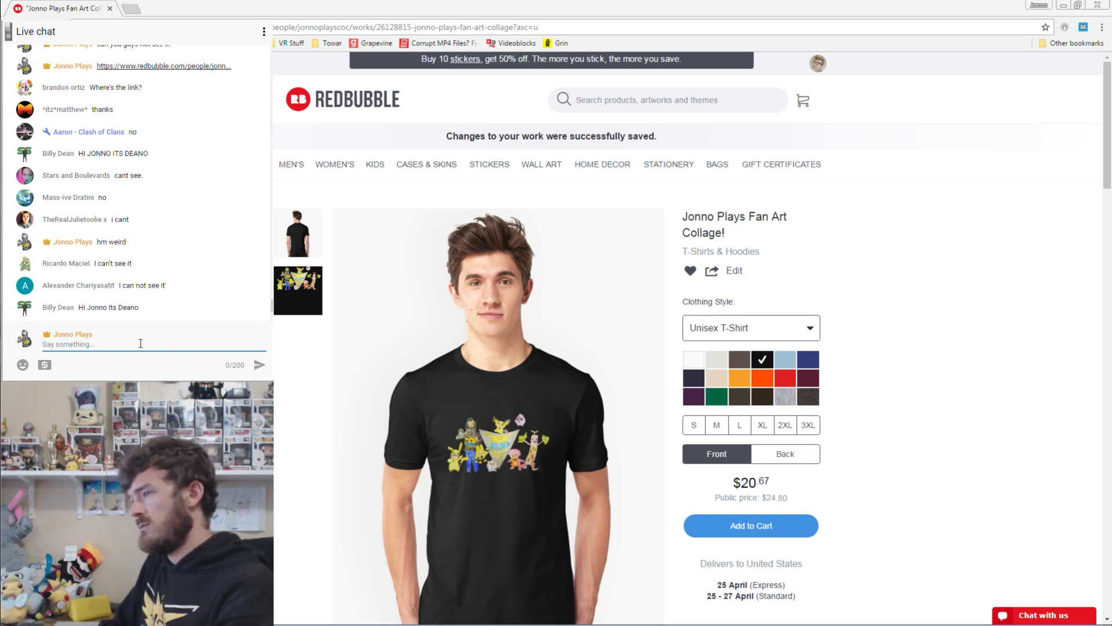
{"action": "type", "text": "Just go to "}
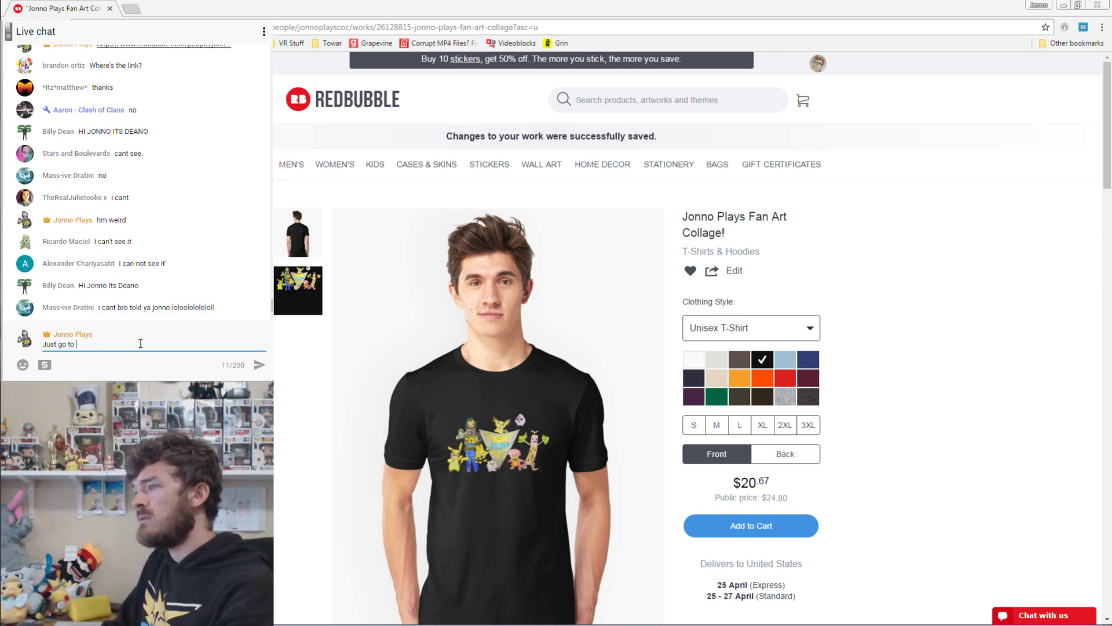
{"action": "type", "text": "Redbubble"}
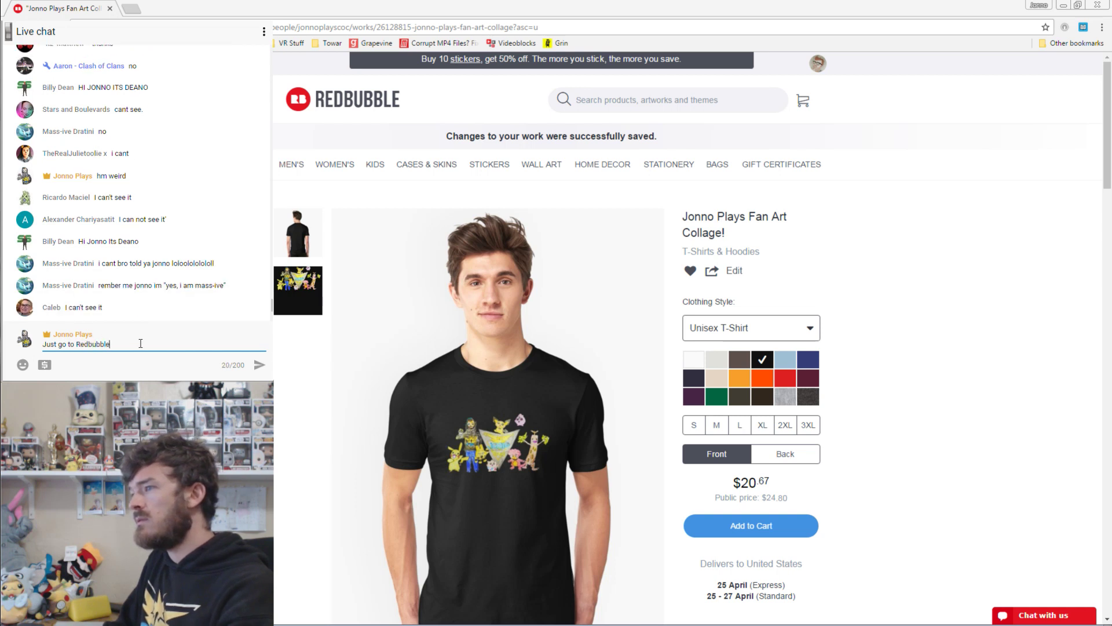
{"action": "type", "text": ".com"}
{"action": "key", "text": "Return"}
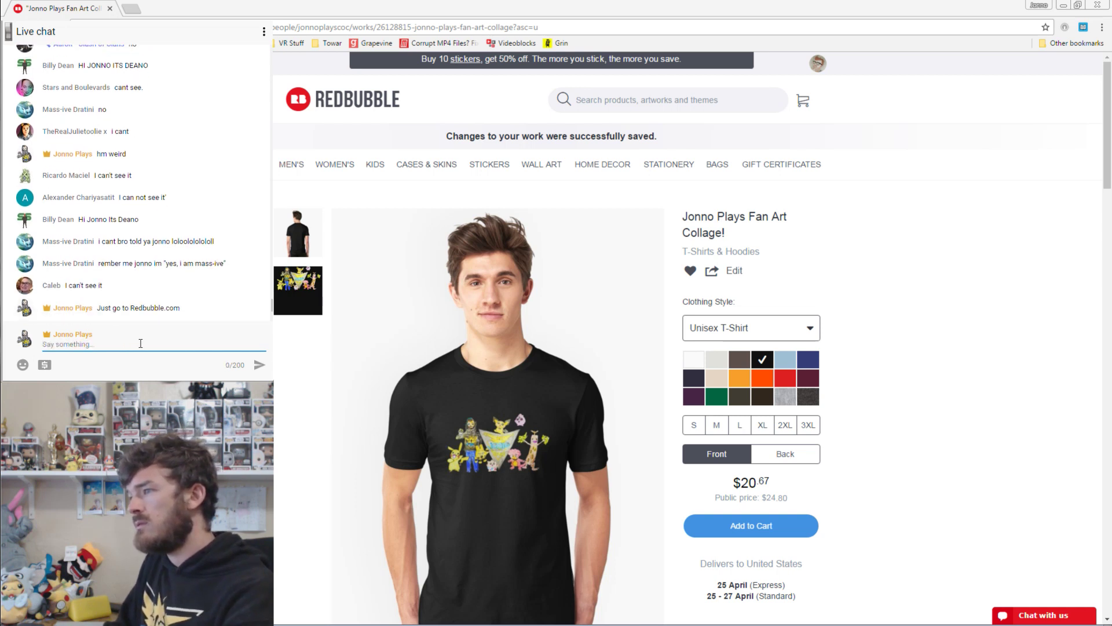
{"action": "type", "text": "search for "}
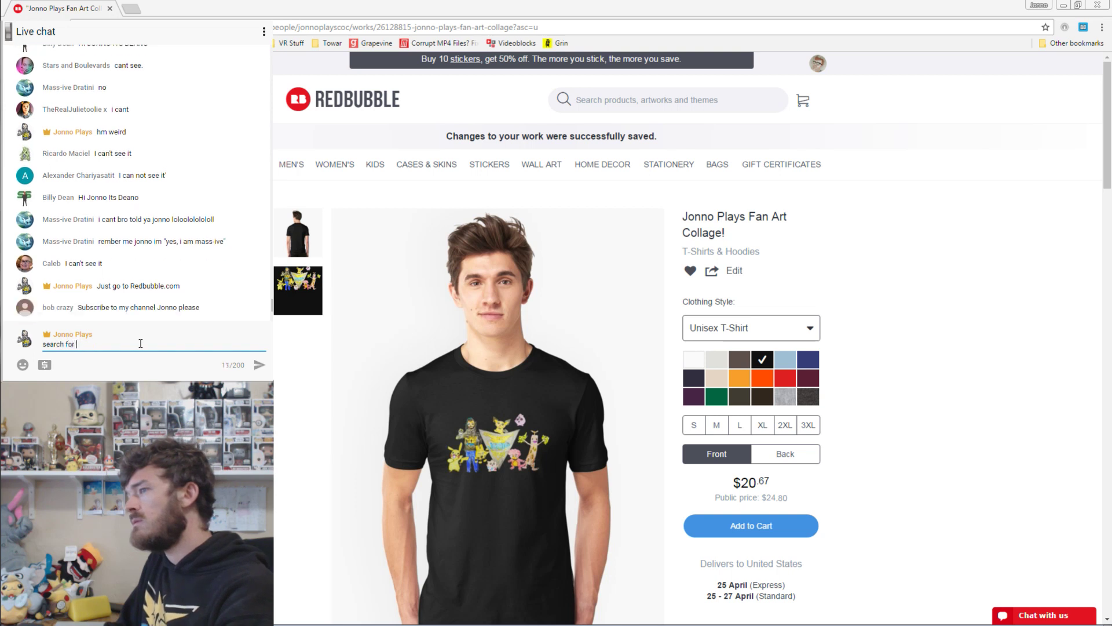
{"action": "type", "text": "user JonnoPlaysCoC"}
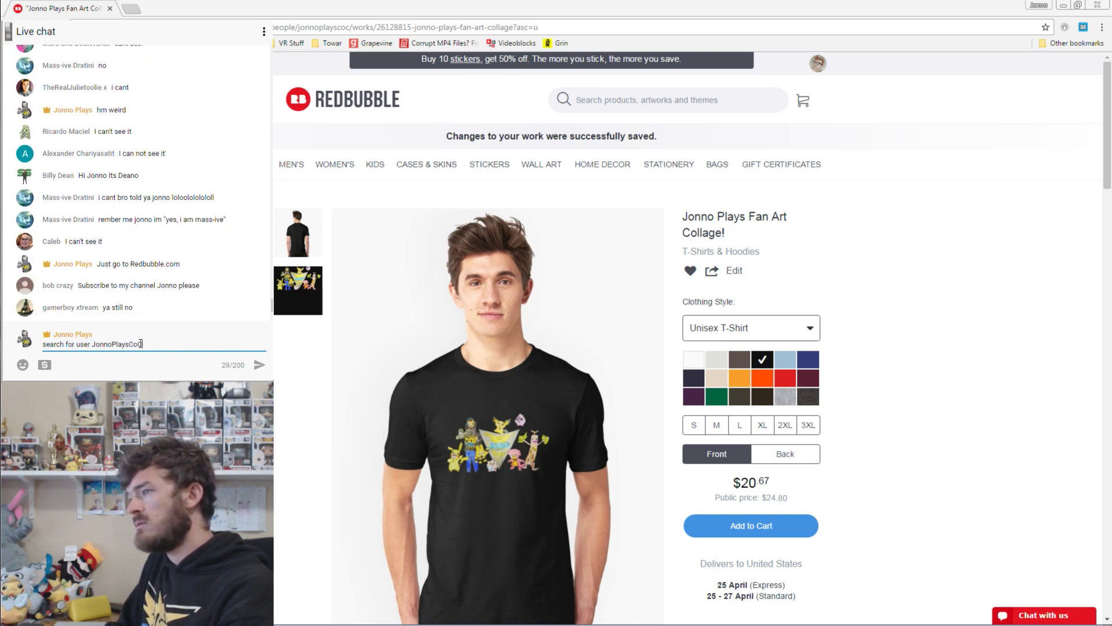
{"action": "key", "text": "Return"}
{"action": "type", "text": "I'll put the link in the description"}
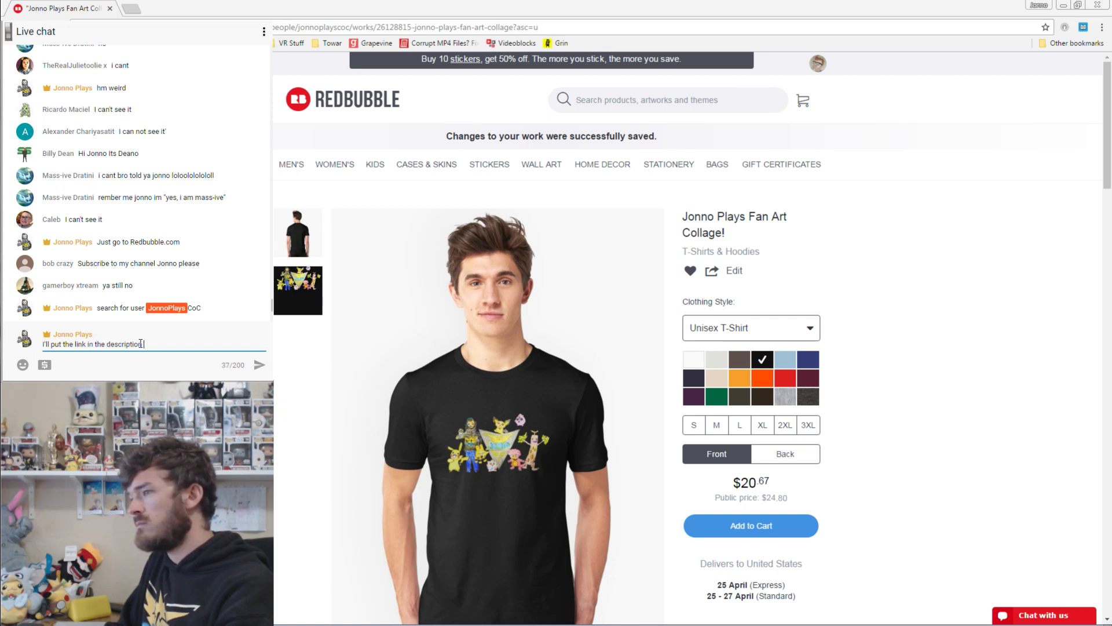
{"action": "type", "text": " once the live stream is over"}
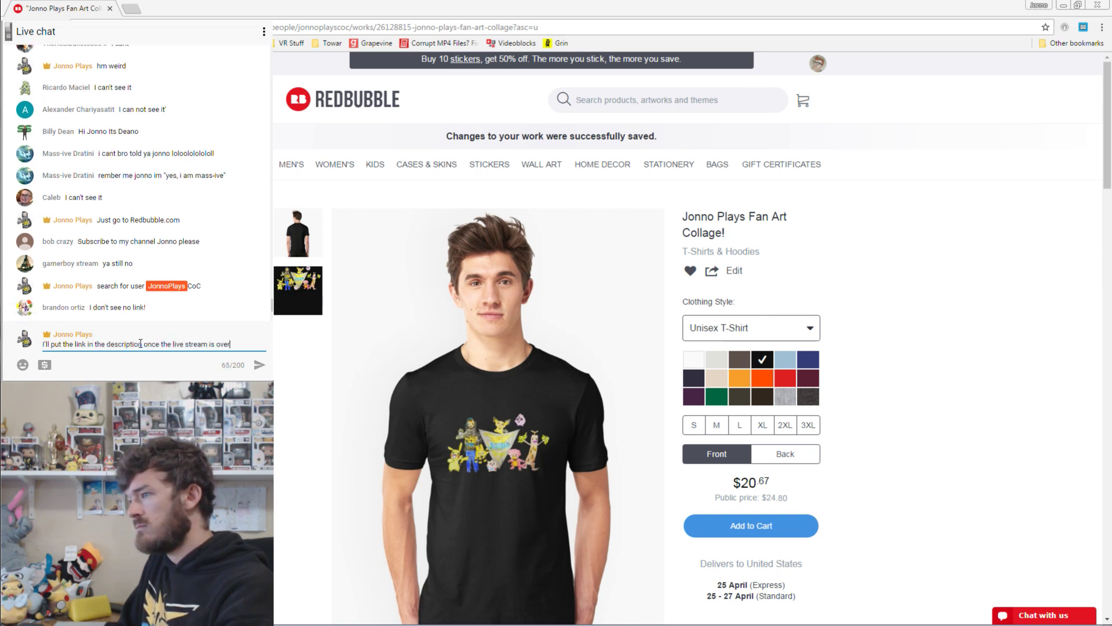
{"action": "key", "text": "Return"}
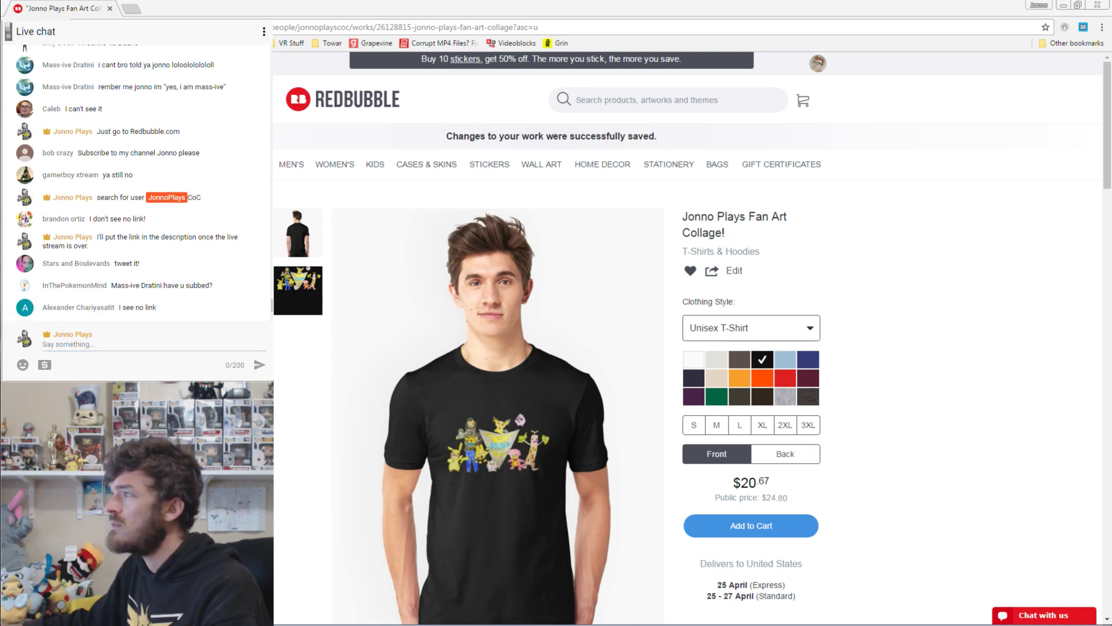
{"action": "key", "text": "alt+Tab"}
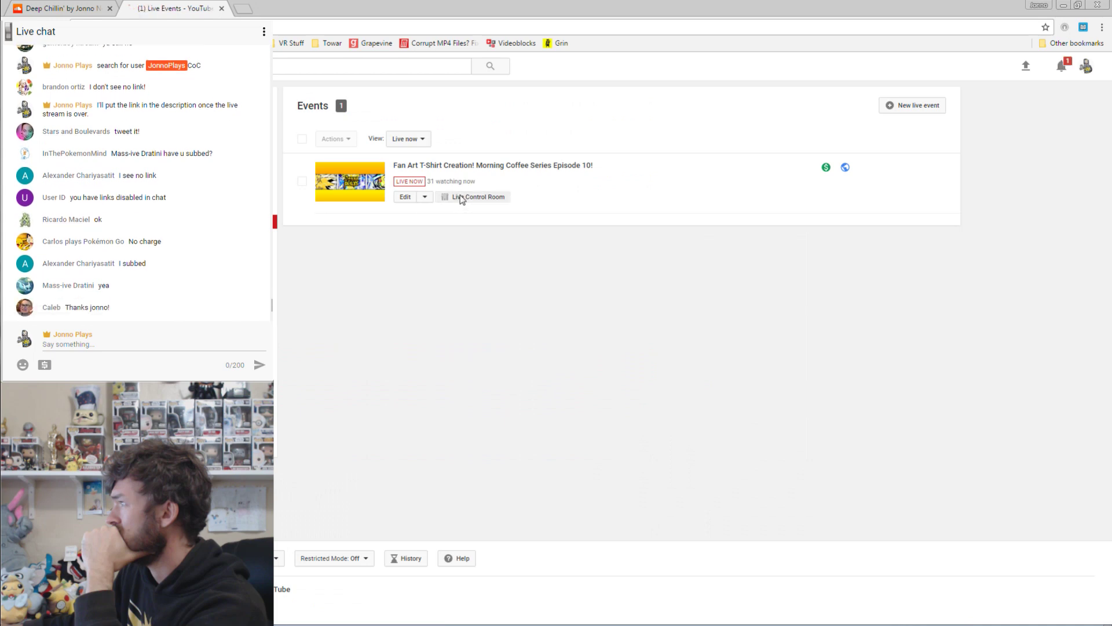
Open the stream's watch page and paste the product link at the top of its description.
{"action": "left_click", "coordinate": [462, 198]}
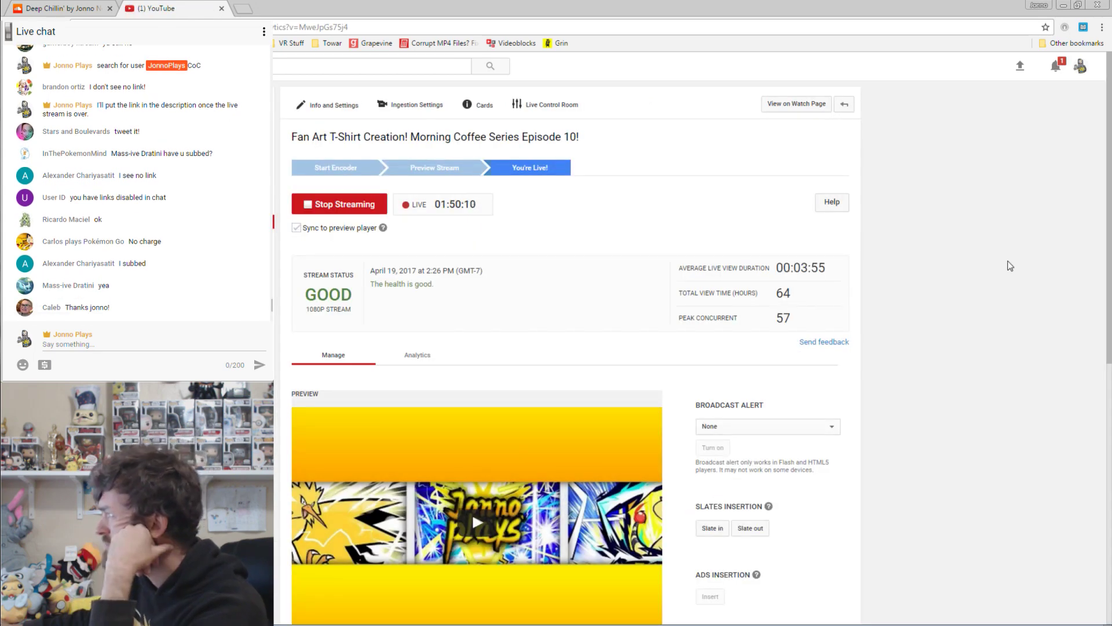
{"action": "left_click", "coordinate": [817, 105]}
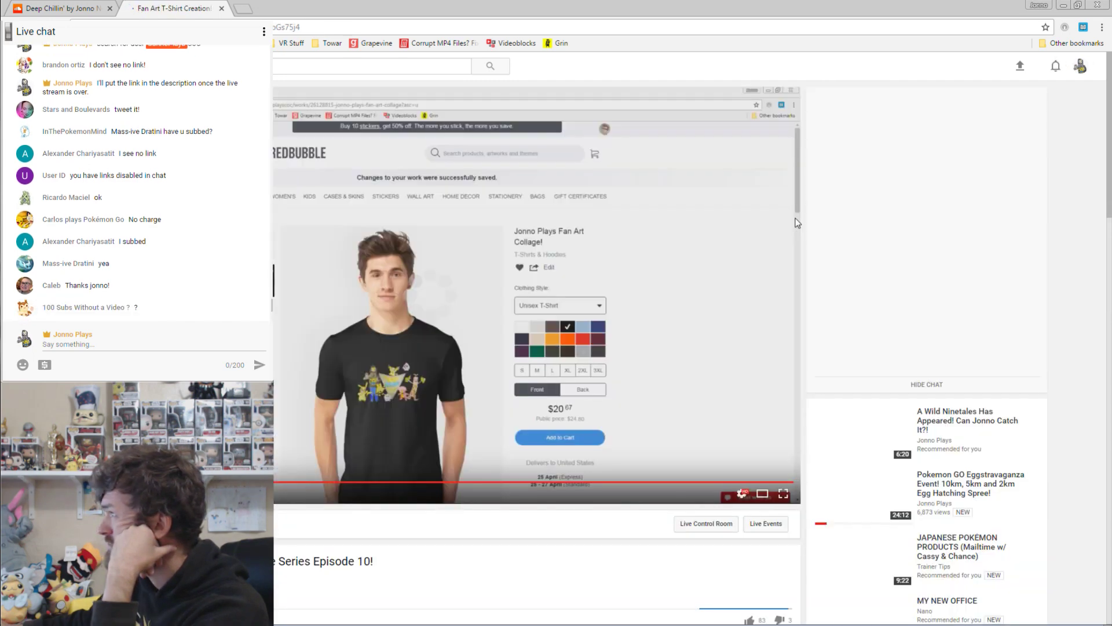
{"action": "scroll", "coordinate": [409, 556], "scroll_direction": "down", "scroll_amount": 4}
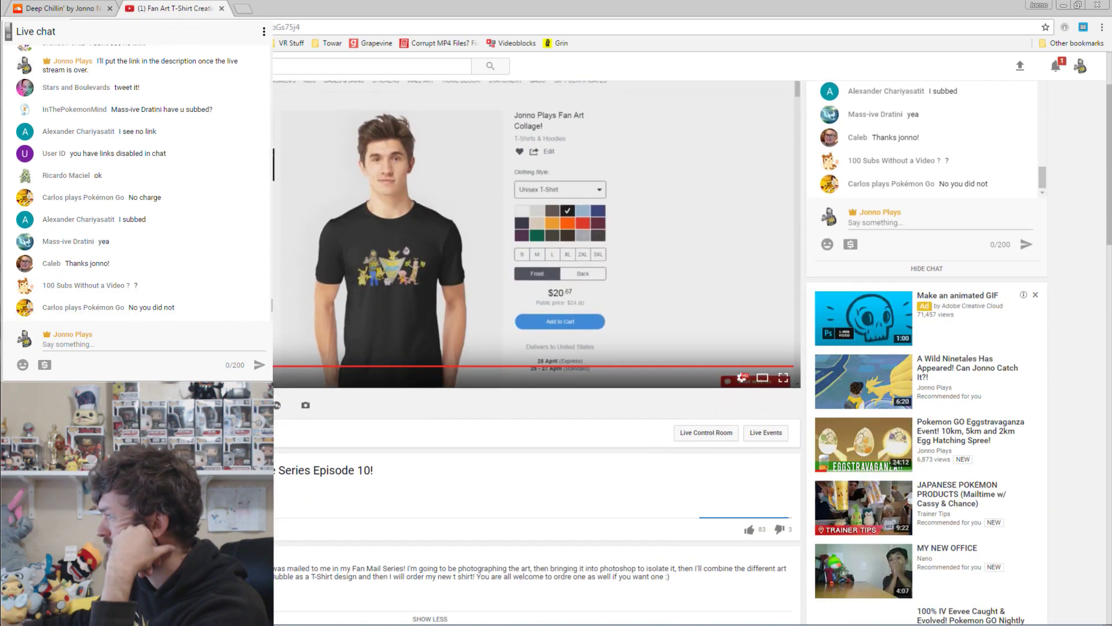
{"action": "left_click", "coordinate": [440, 458]}
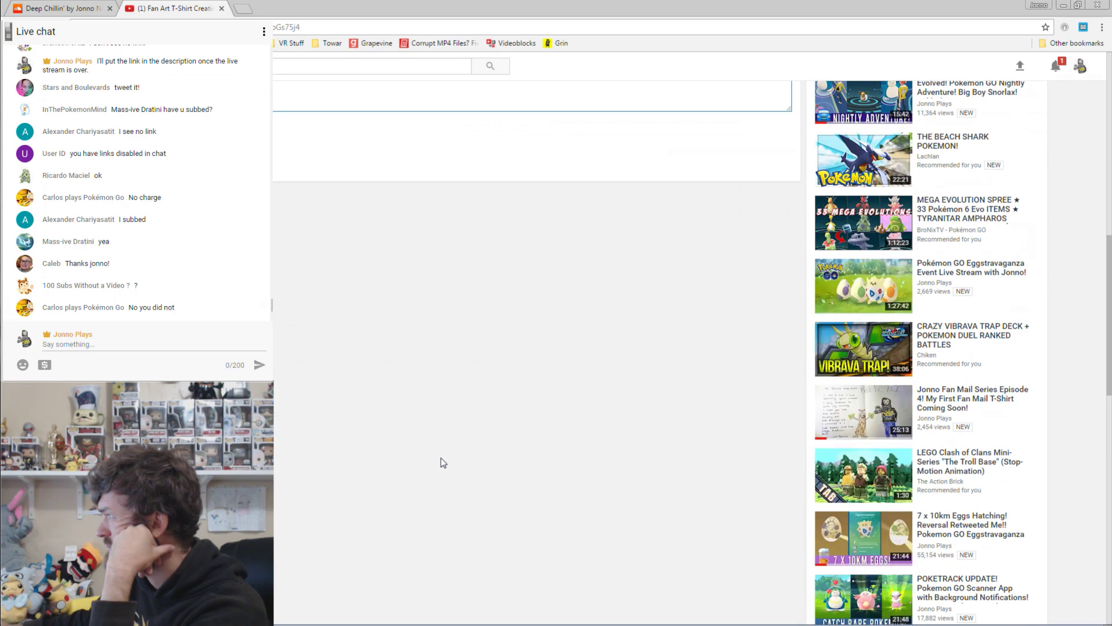
{"action": "key", "text": "ctrl+a"}
{"action": "left_click", "coordinate": [71, 349]}
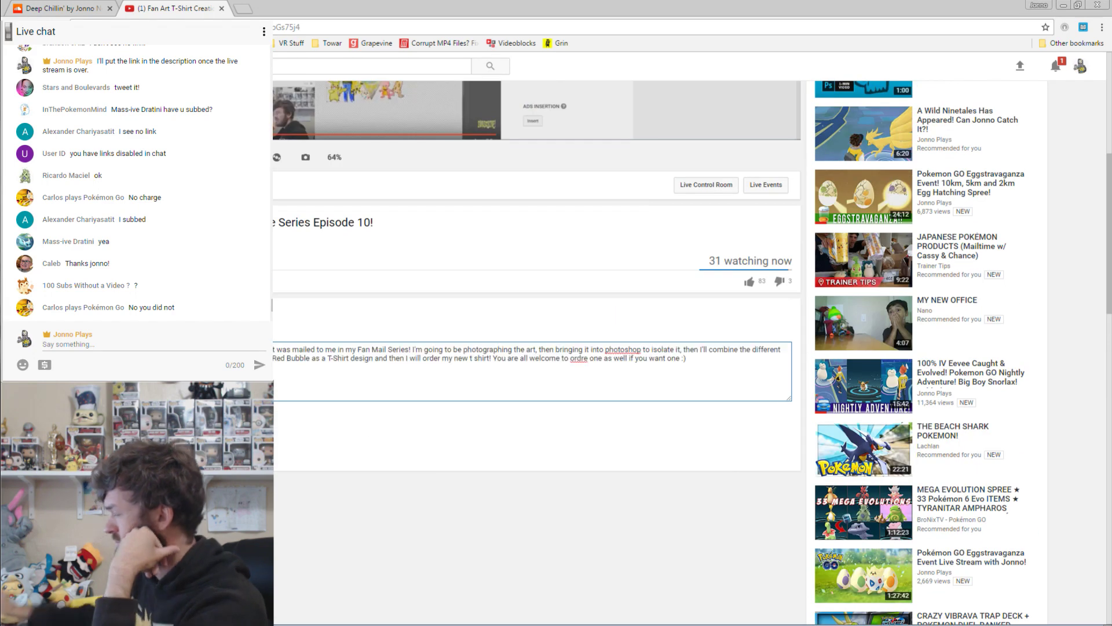
{"action": "key", "text": "Return"}
{"action": "key", "text": "Return"}
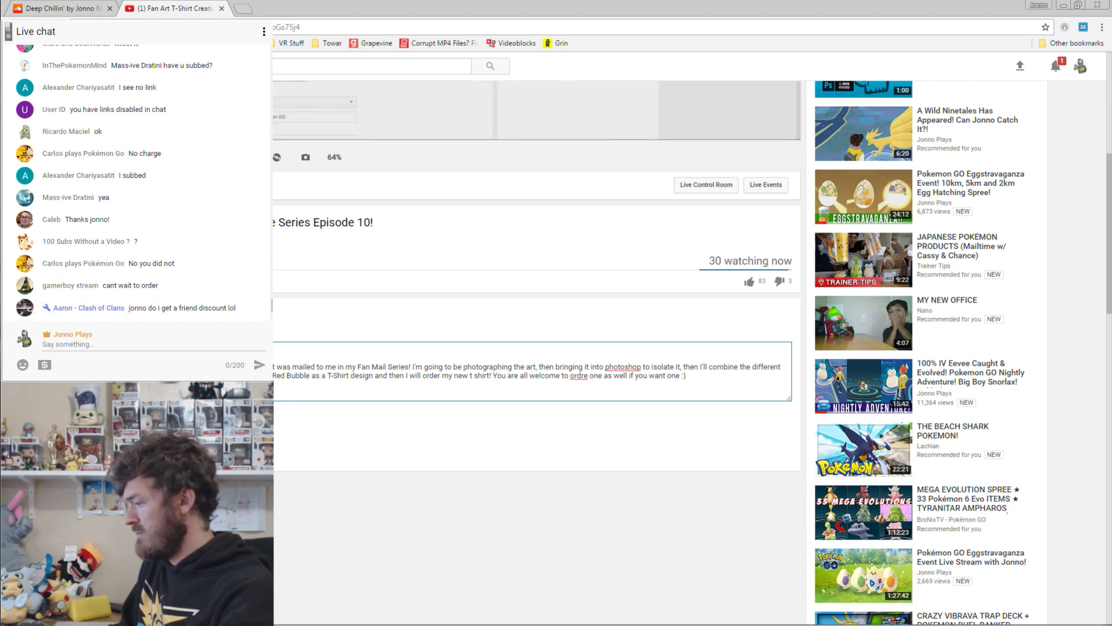
{"action": "type", "text": "oplayscoc/works/26128815-jonno-plays-fan-art-collage?asc=u"}
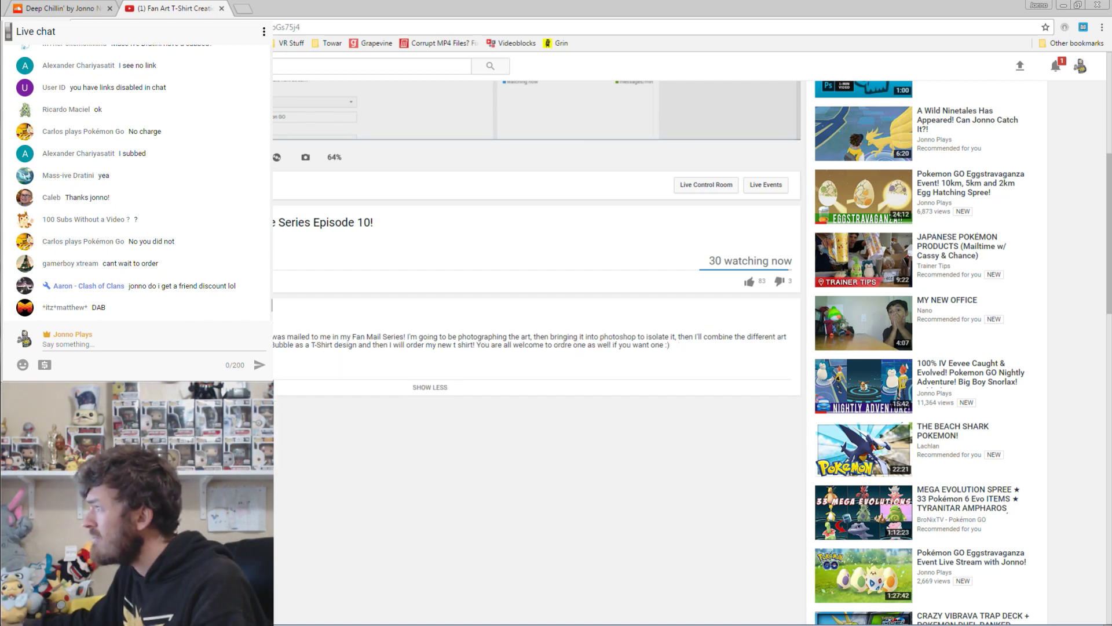
{"action": "scroll", "coordinate": [472, 510], "scroll_direction": "up", "scroll_amount": 3}
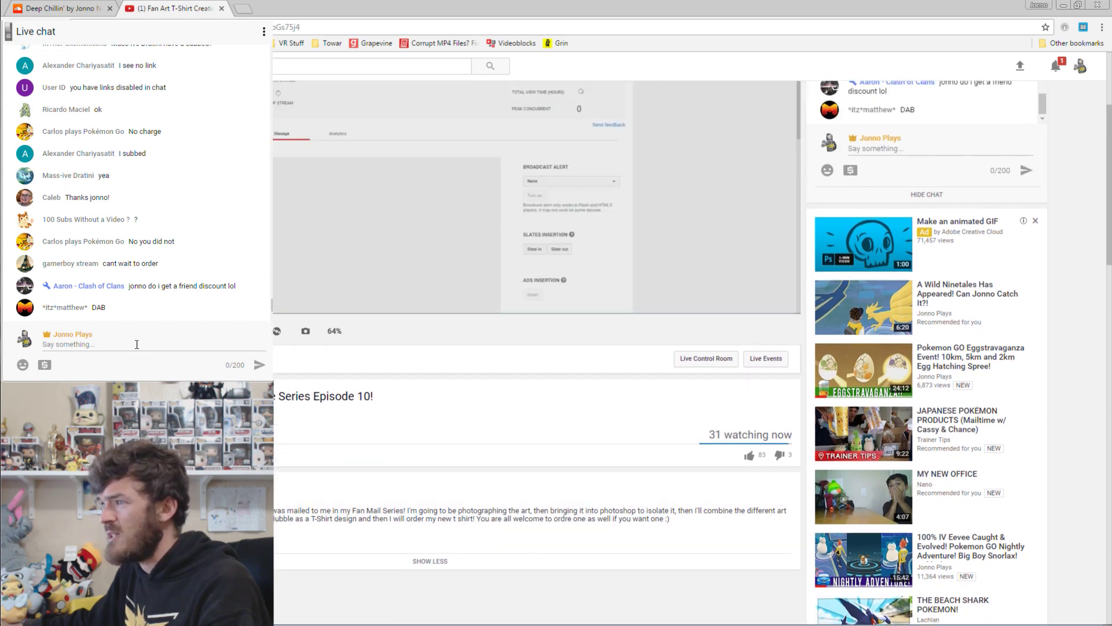
Post 'i think it's in description of stream now' in chat, then close the watch page.
{"action": "left_click", "coordinate": [137, 344]}
{"action": "type", "text": "i think it's in"}
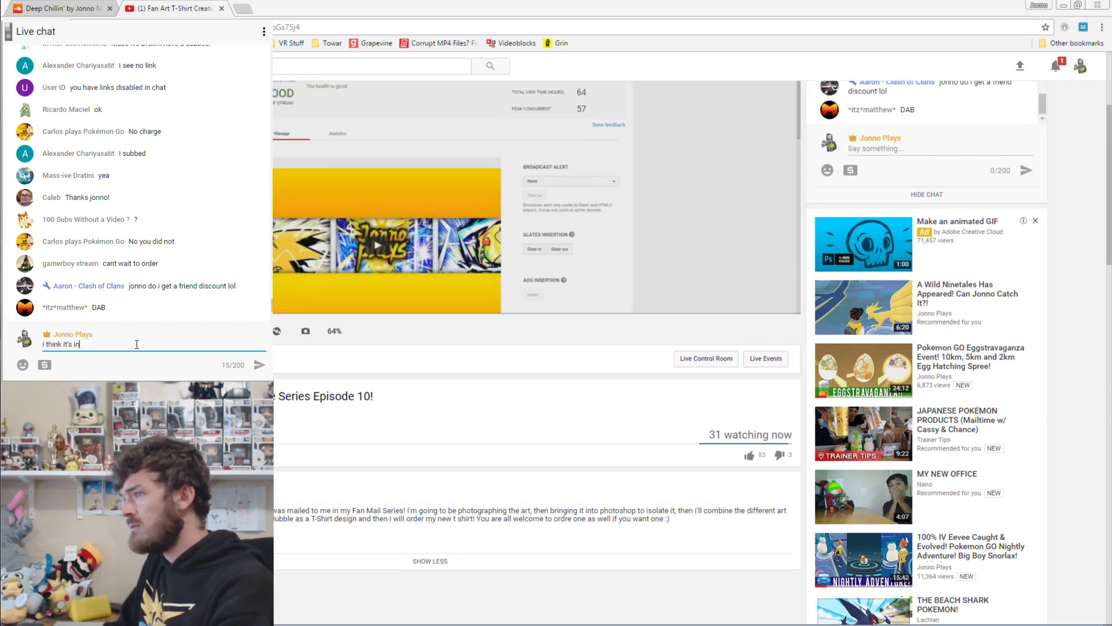
{"action": "type", "text": " description of stream now"}
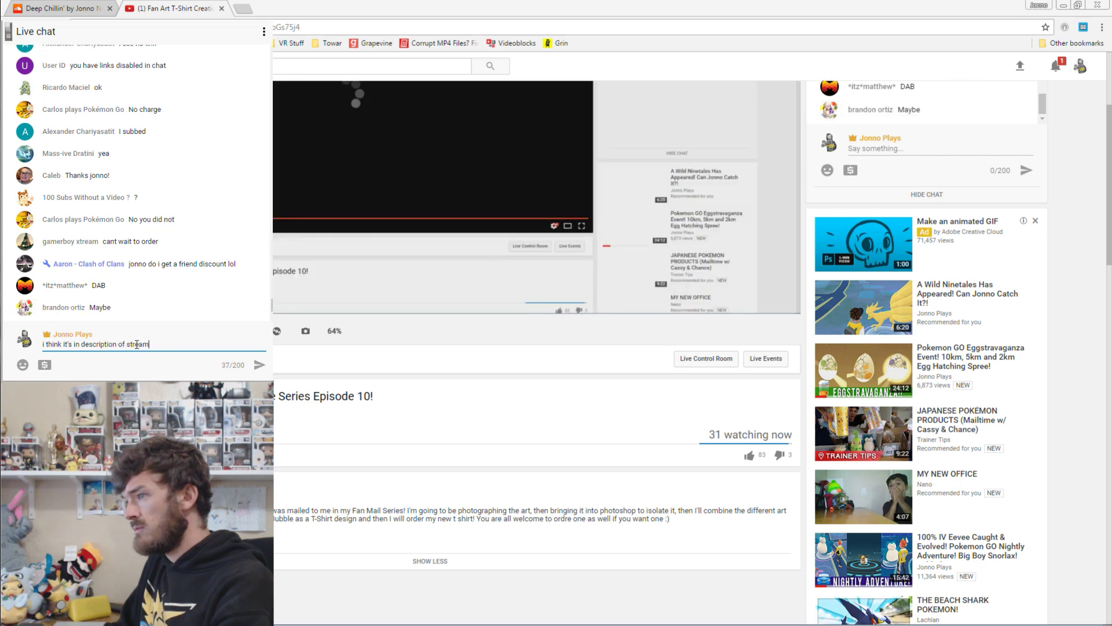
{"action": "key", "text": "Return"}
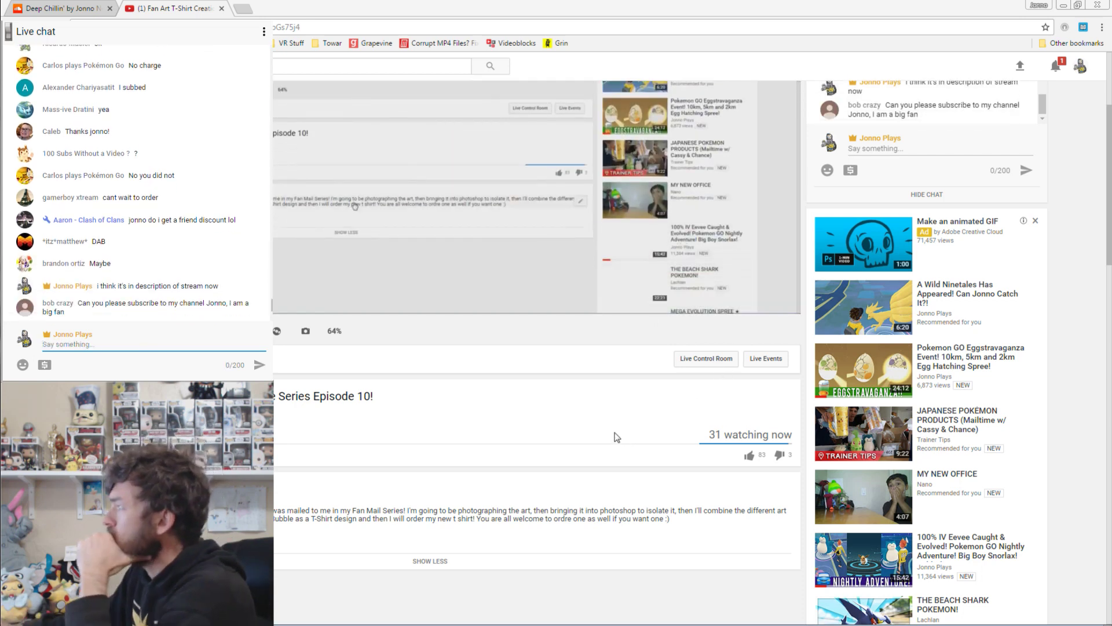
{"action": "scroll", "coordinate": [650, 517], "scroll_direction": "up", "scroll_amount": 3}
{"action": "scroll", "coordinate": [991, 365], "scroll_direction": "up", "scroll_amount": 1}
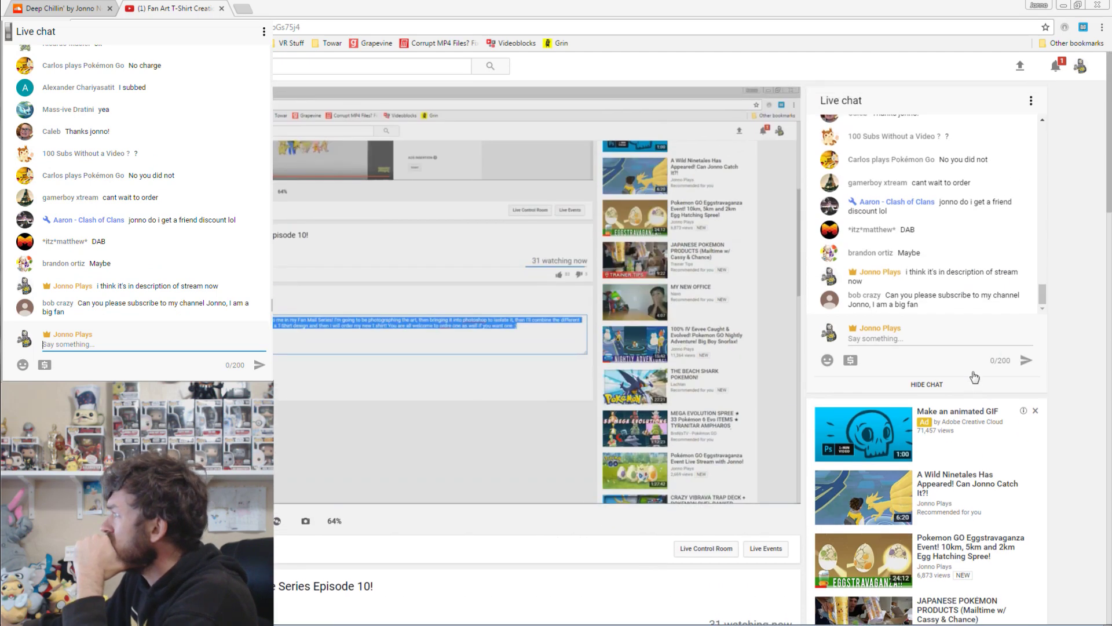
{"action": "left_click", "coordinate": [1080, 66]}
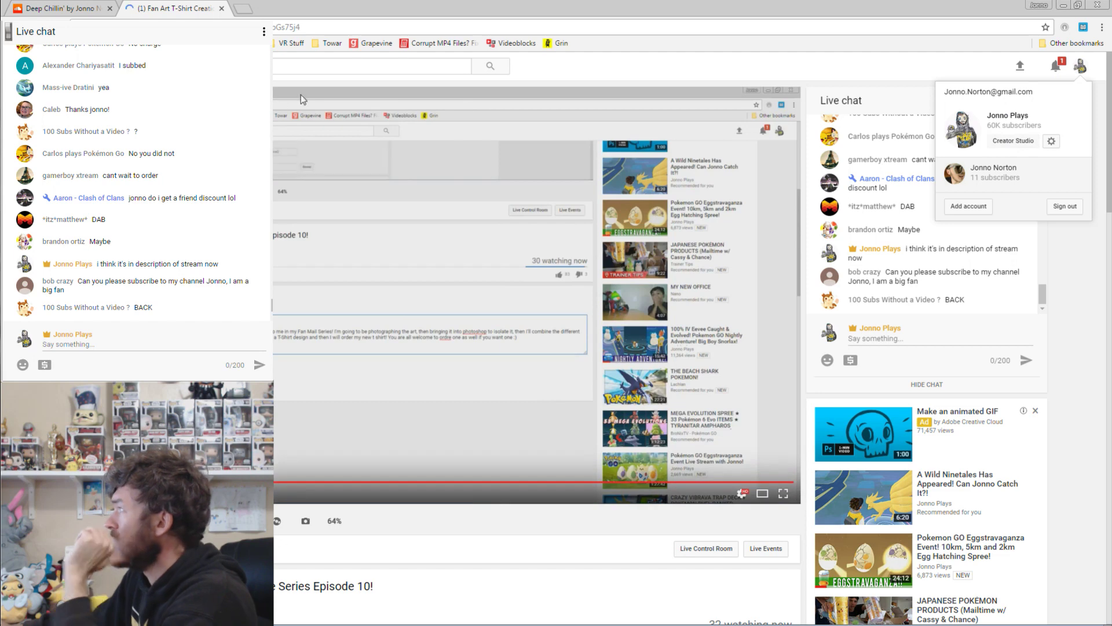
{"action": "key", "text": "ctrl+w"}
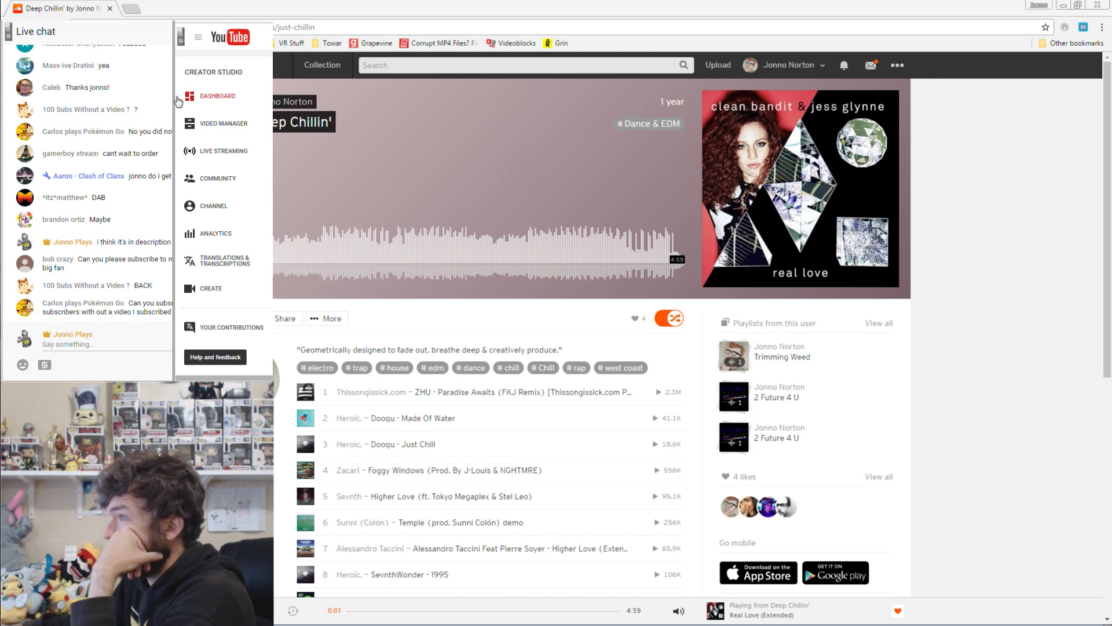
Ask 'Is it in the description now?', explain posts aren't showing, then close SoundCloud.
{"action": "left_click", "coordinate": [173, 99]}
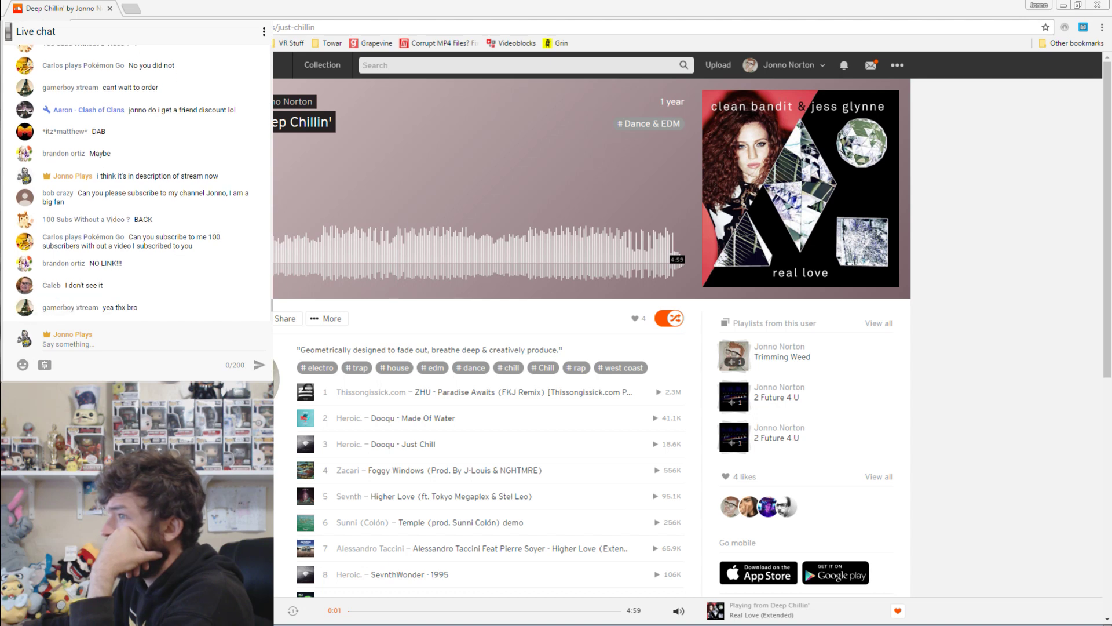
{"action": "left_click", "coordinate": [167, 340]}
{"action": "type", "text": "Is it in the descript"}
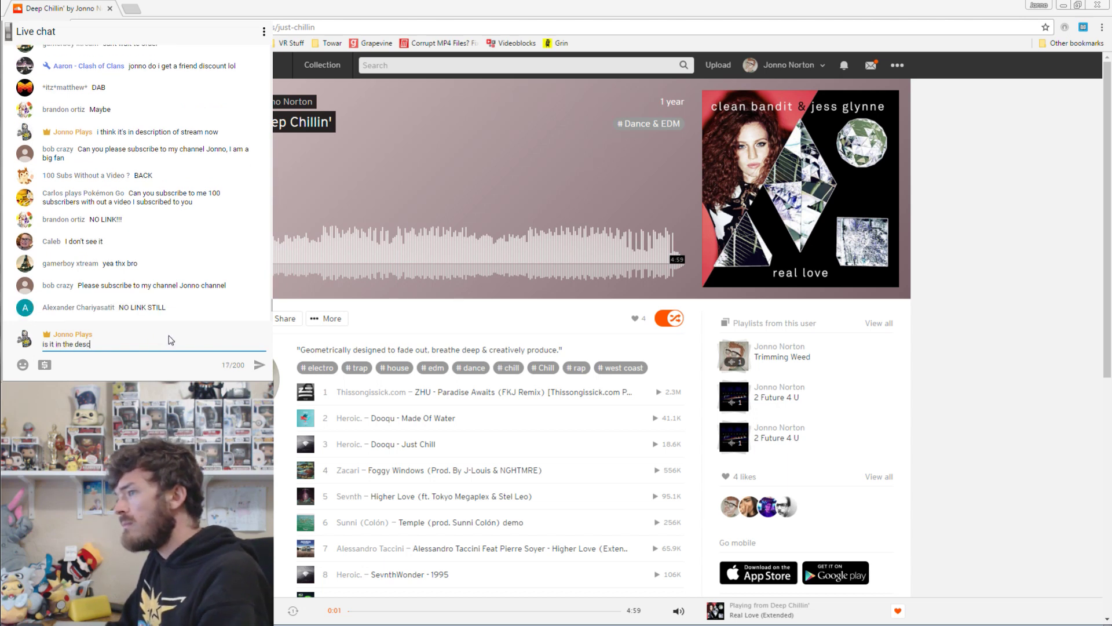
{"action": "type", "text": "ion now?"}
{"action": "key", "text": "Return"}
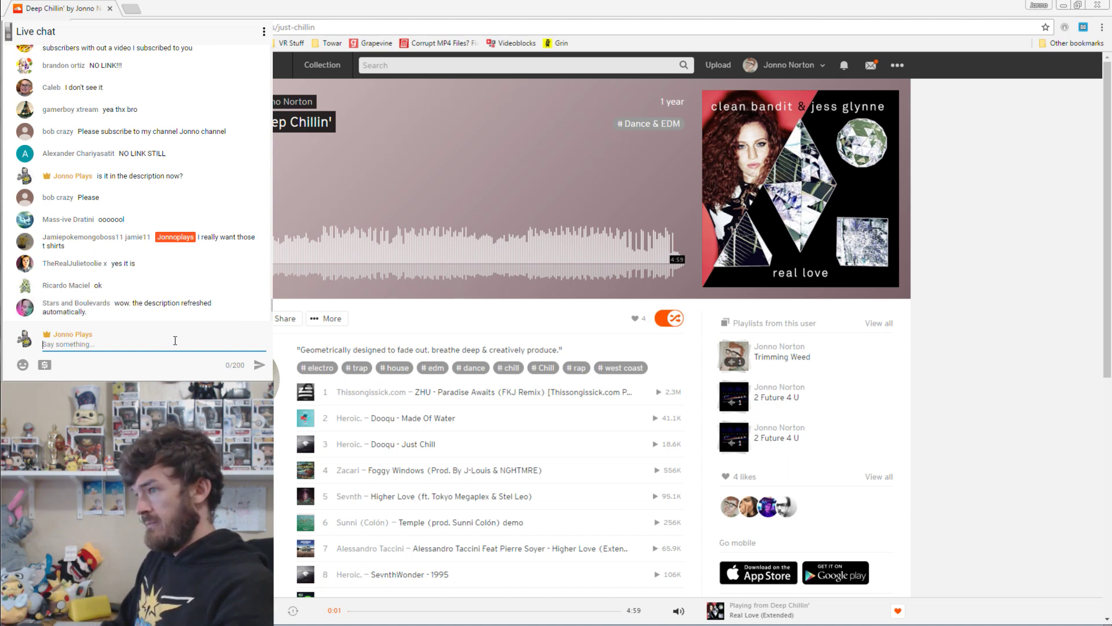
{"action": "type", "text": "idk w"}
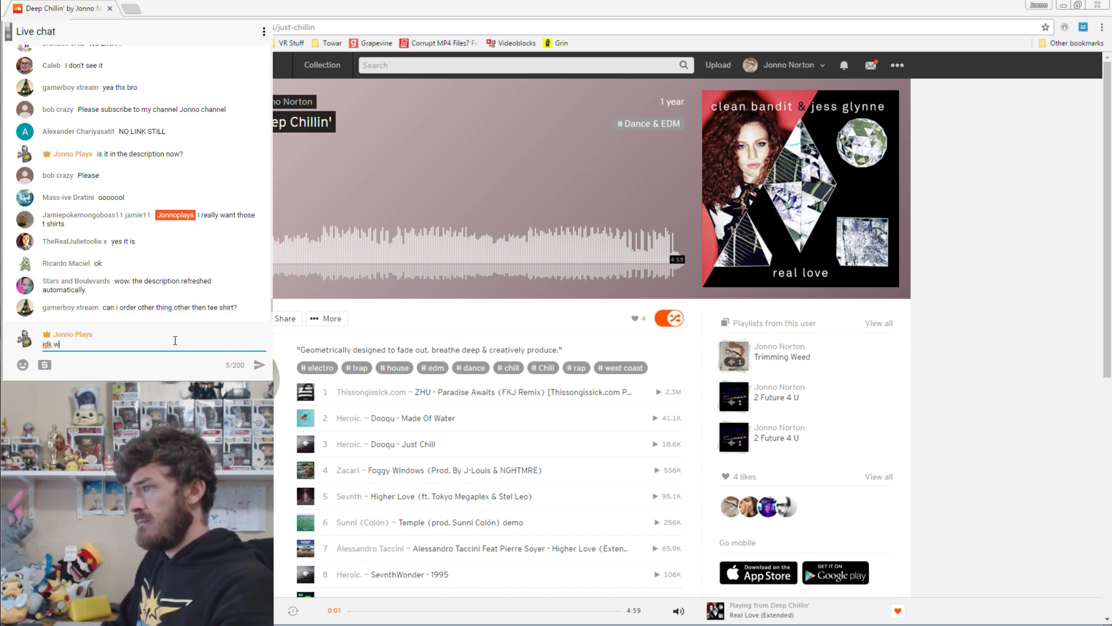
{"action": "type", "text": "hy it won't let me opost"}
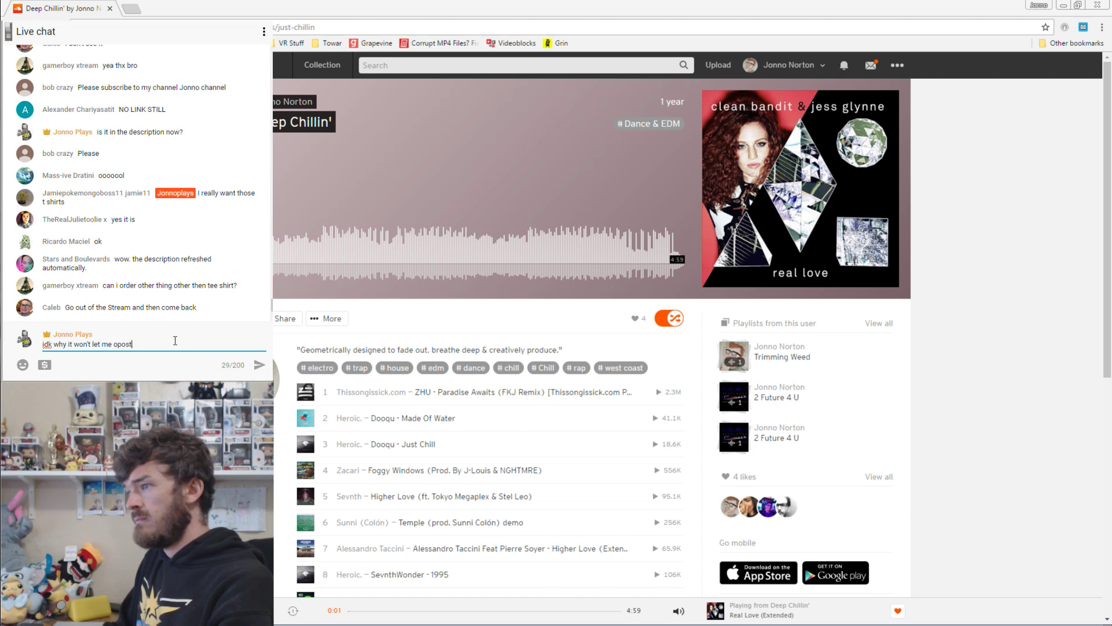
{"action": "type", "text": " in chat"}
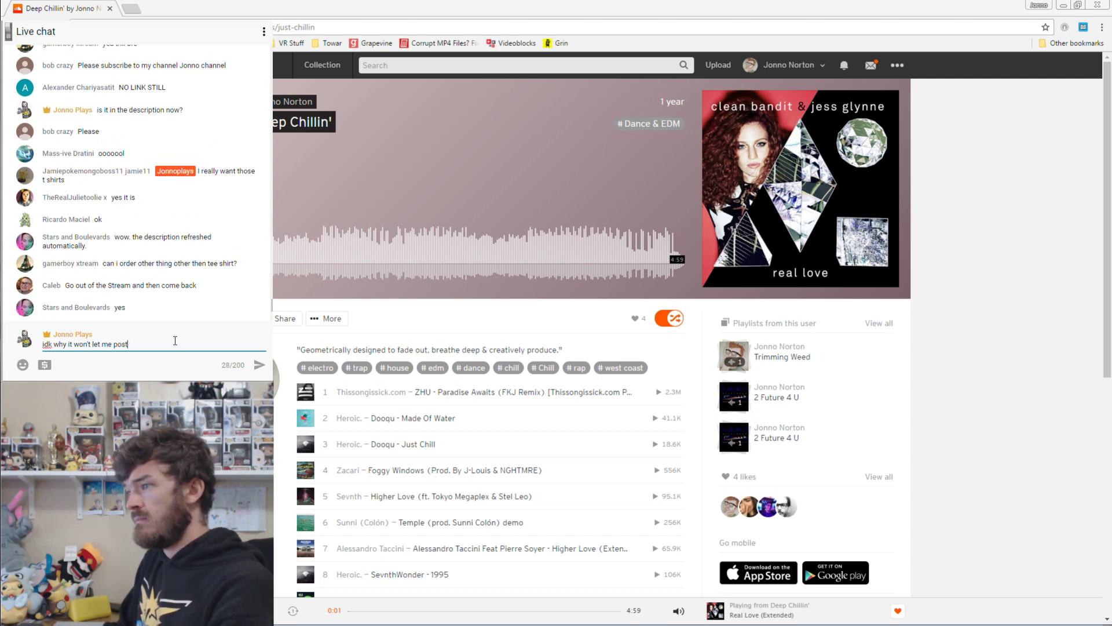
{"action": "key", "text": "Return"}
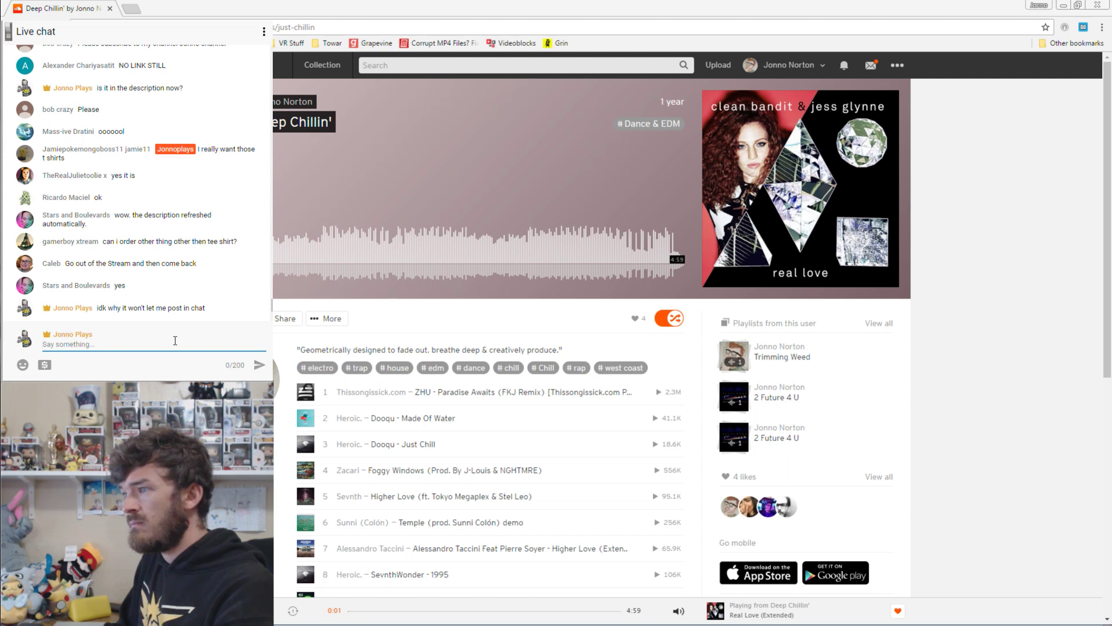
{"action": "type", "text": "you guys"}
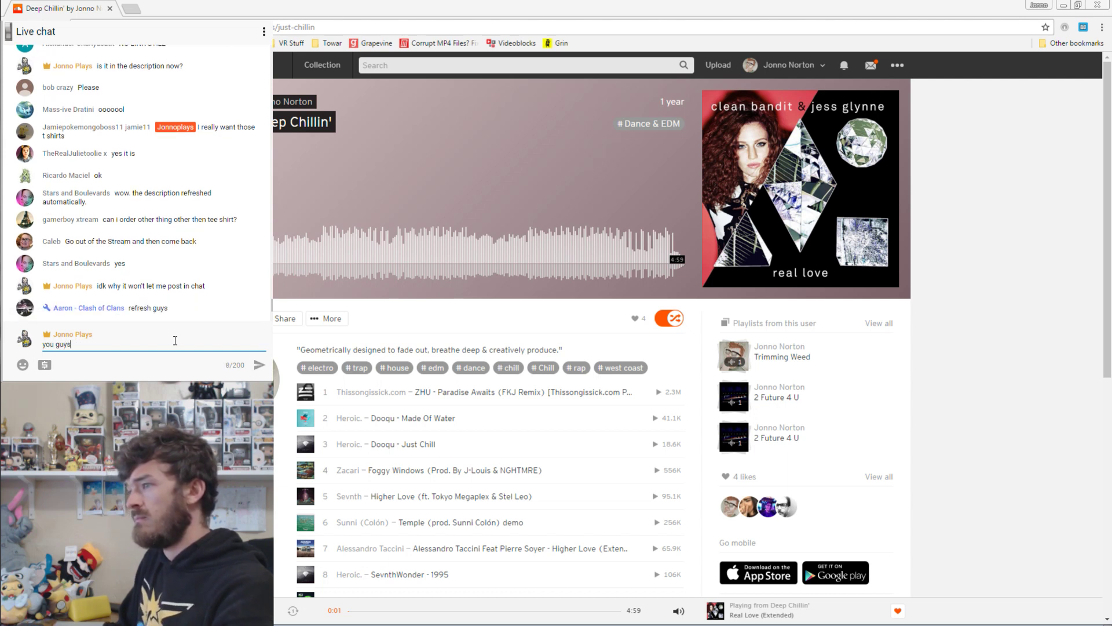
{"action": "type", "text": " can see me posting it"}
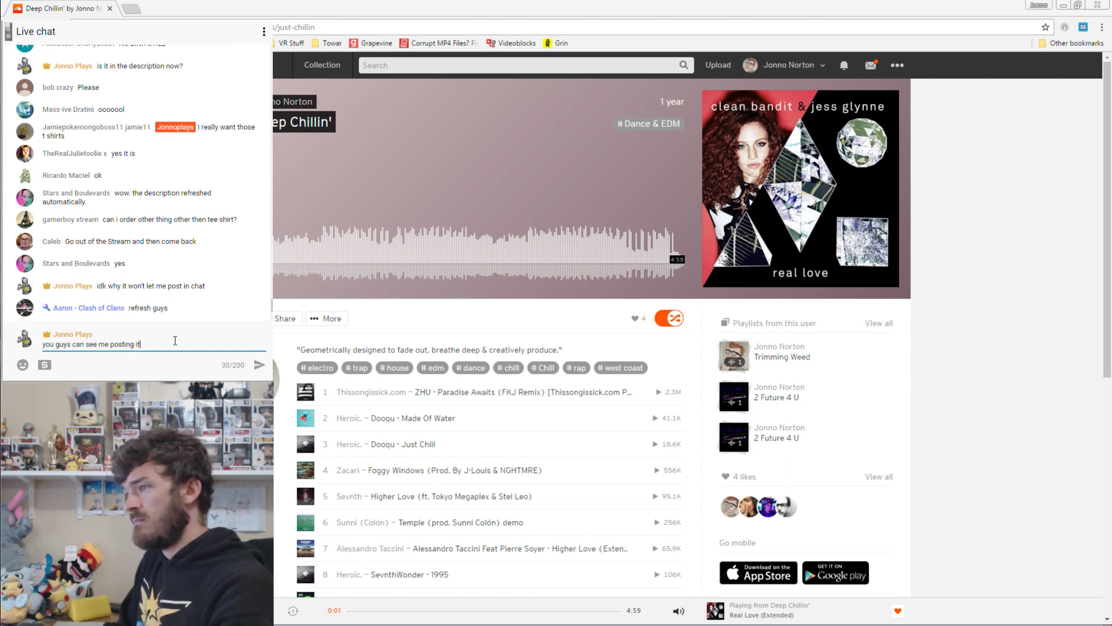
{"action": "type", "text": " but it's not showing i guess"}
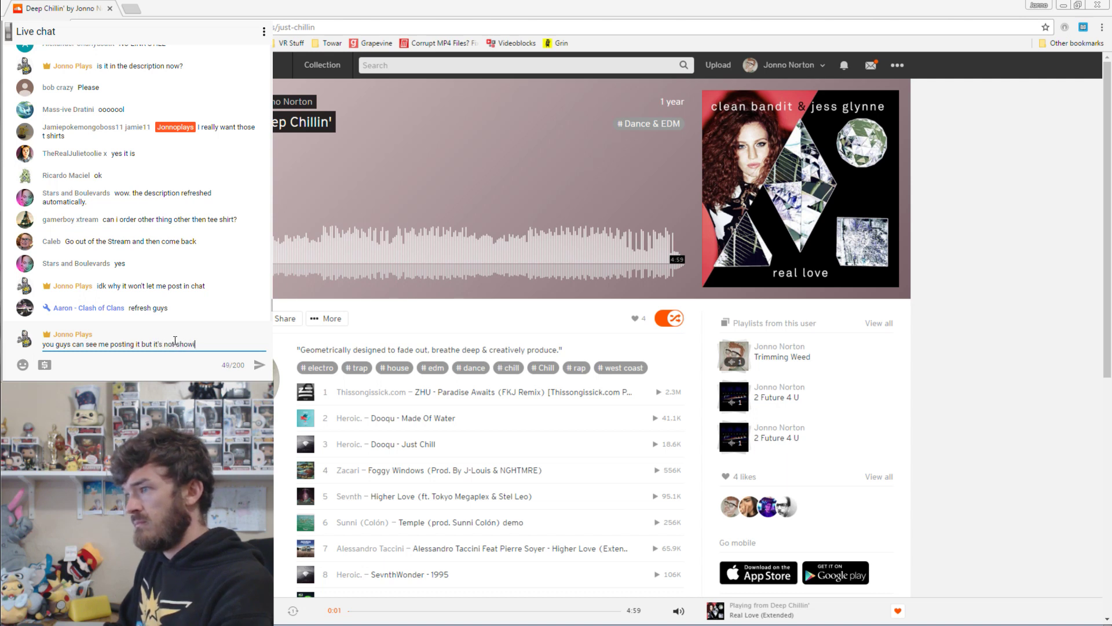
{"action": "key", "text": "Return"}
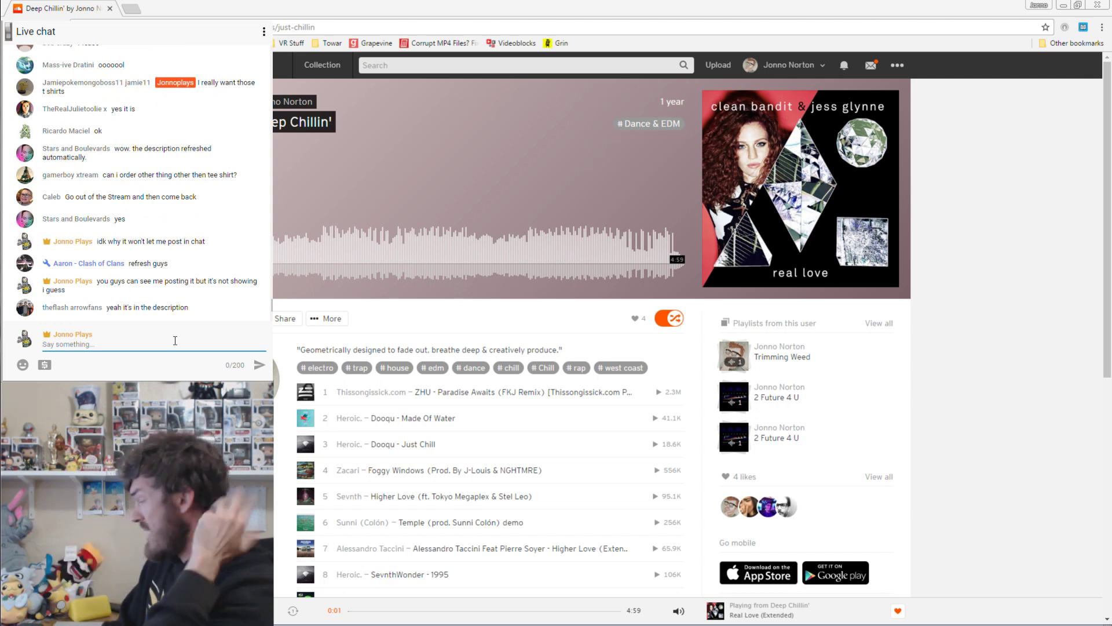
{"action": "left_click", "coordinate": [109, 9]}
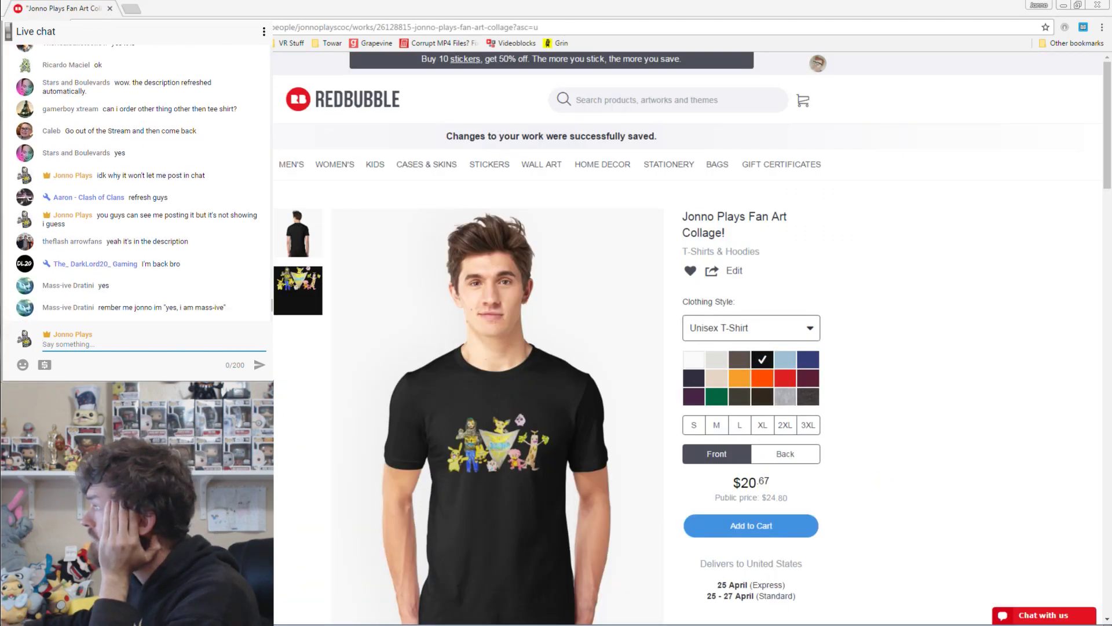
Copy the T-shirt page's web address and post it in the live chat.
{"action": "left_click", "coordinate": [299, 27]}
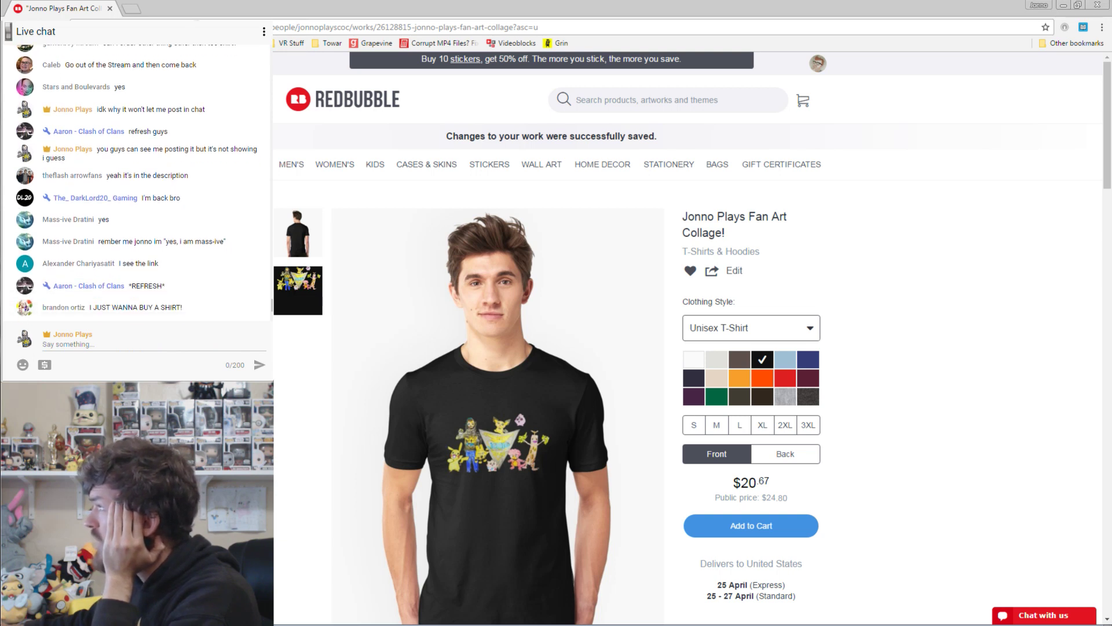
{"action": "left_click_drag", "start_coordinate": [274, 28], "coordinate": [349, 31]}
{"action": "left_click", "coordinate": [234, 341]}
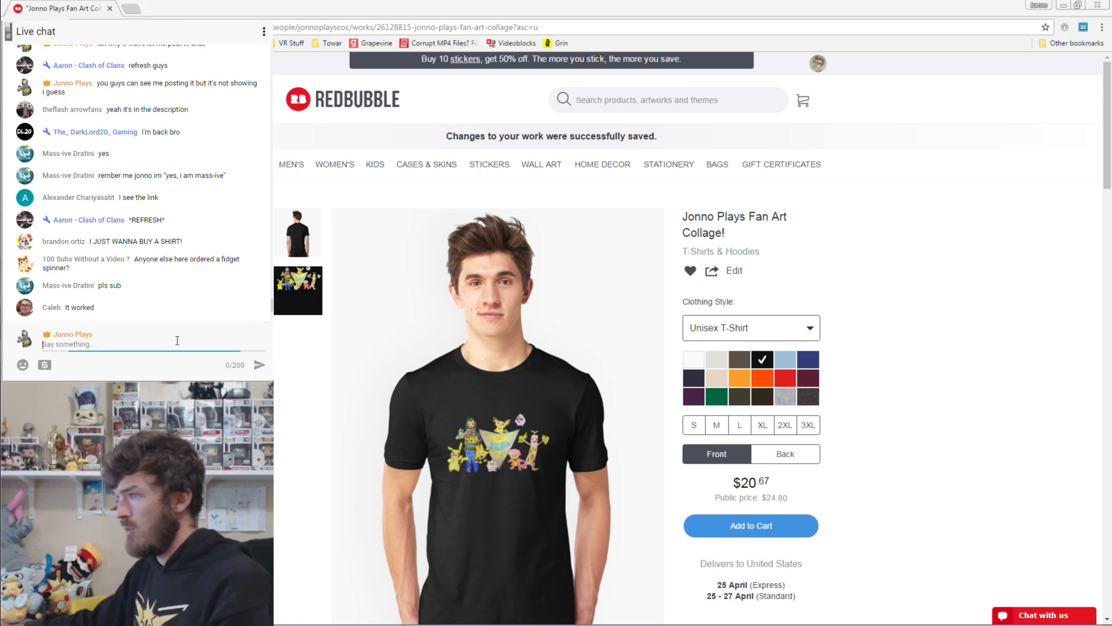
{"action": "type", "text": "www.redbubble.com/people/jonnoplayscoc"}
{"action": "key", "text": "Return"}
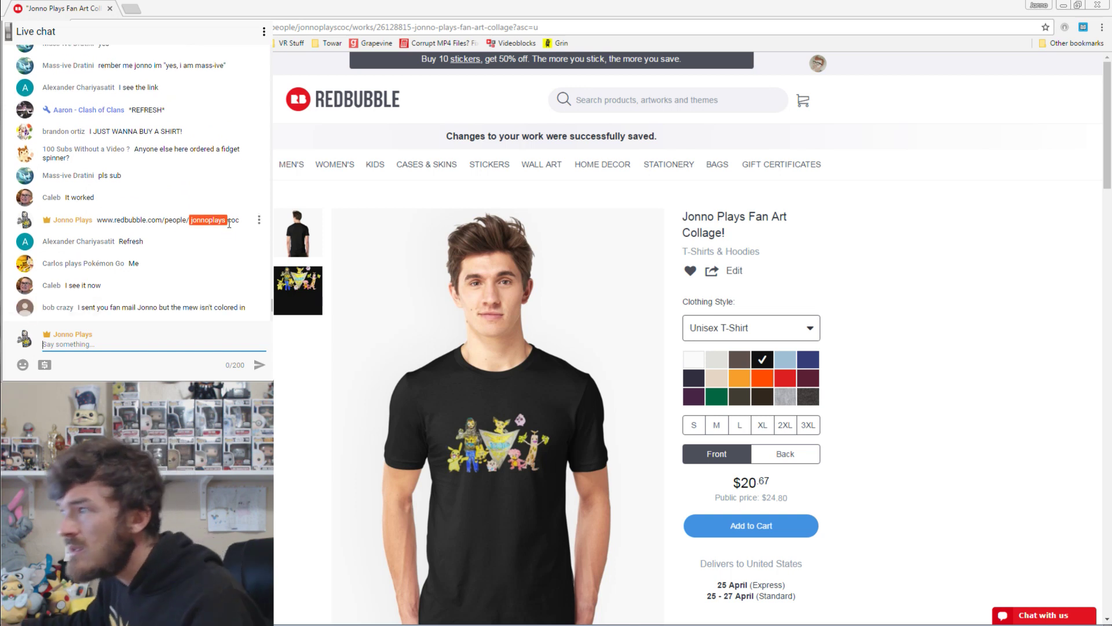
{"action": "left_click_drag", "start_coordinate": [227, 221], "coordinate": [223, 222]}
{"action": "left_click", "coordinate": [220, 222]}
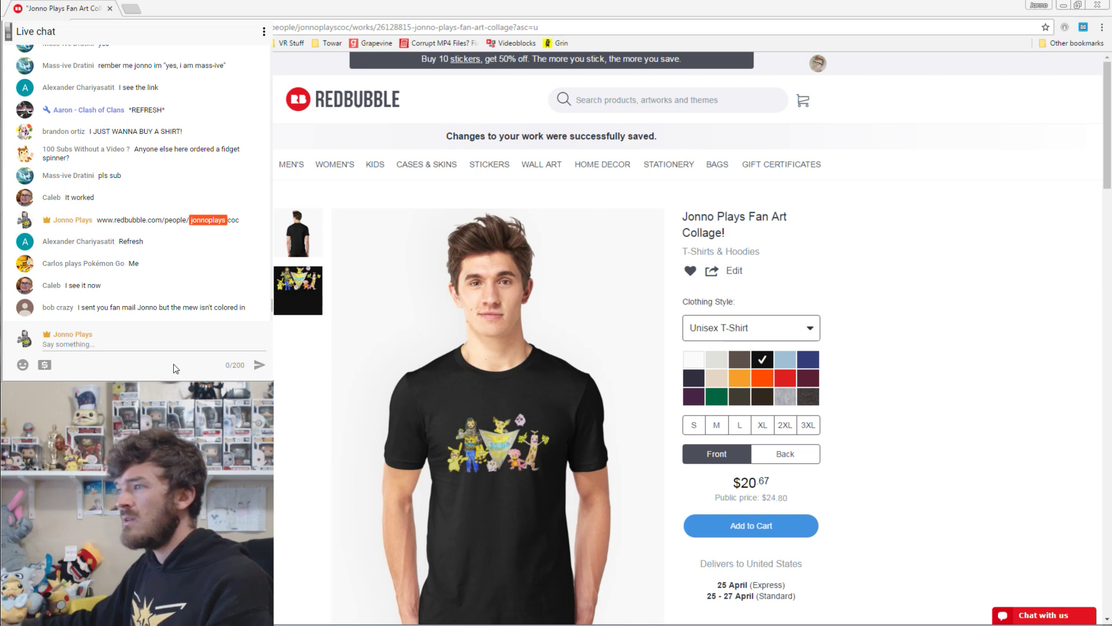
{"action": "left_click", "coordinate": [129, 342]}
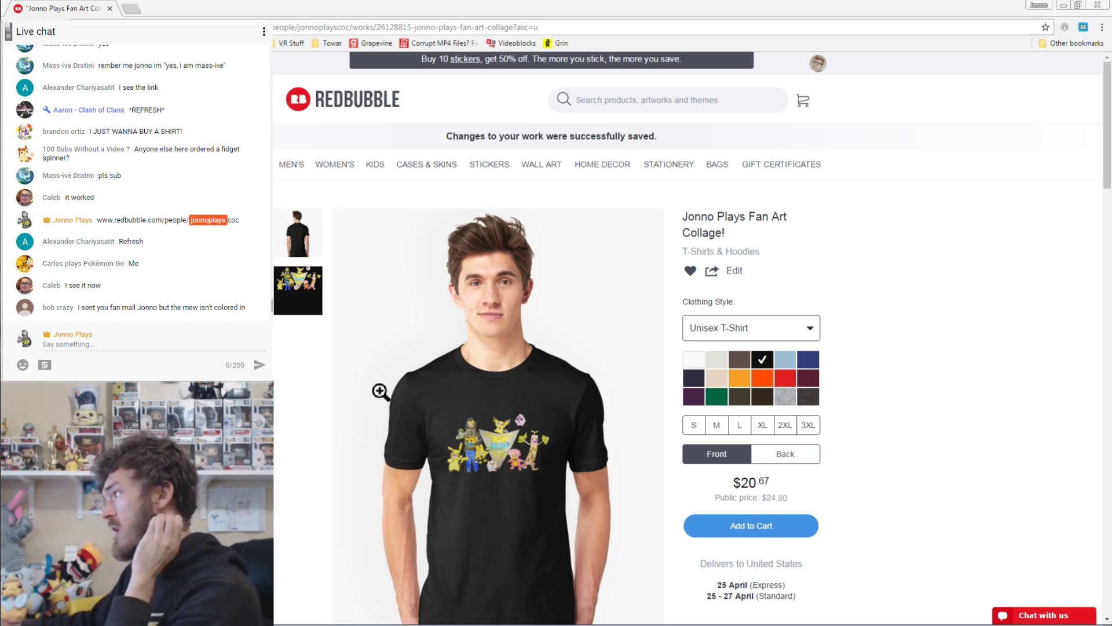
Highlight the $20.67 price and the 'Public price: $24.80' line on the product page.
{"action": "scroll", "coordinate": [903, 333], "scroll_direction": "down", "scroll_amount": 3}
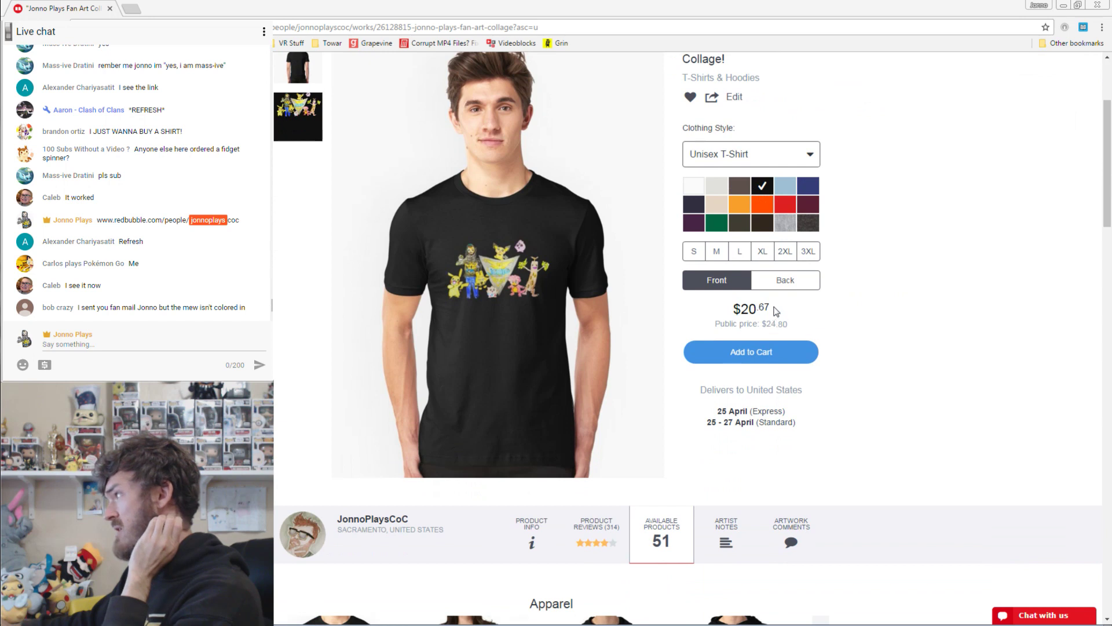
{"action": "left_click_drag", "start_coordinate": [770, 309], "coordinate": [718, 324]}
{"action": "left_click", "coordinate": [791, 323]}
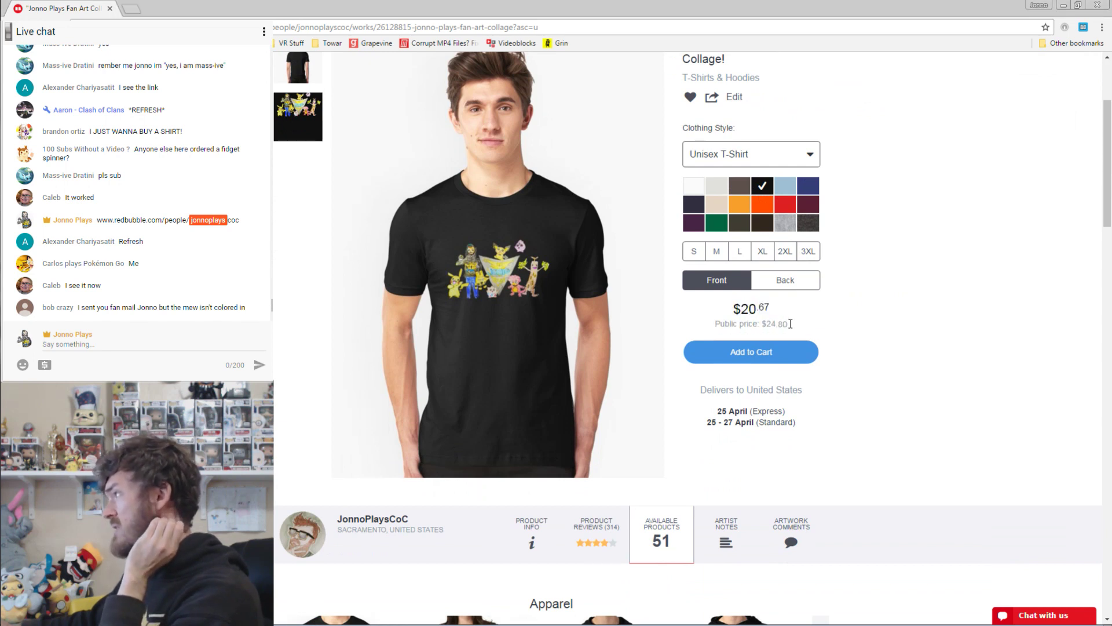
{"action": "left_click_drag", "start_coordinate": [795, 324], "coordinate": [729, 325]}
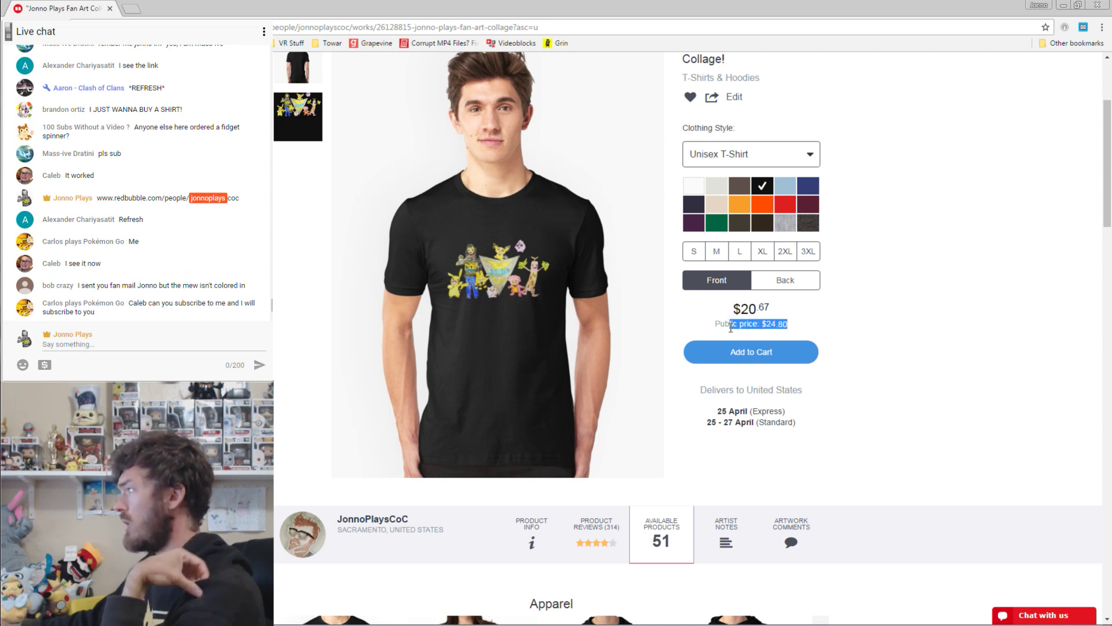
{"action": "left_click", "coordinate": [810, 319]}
{"action": "left_click", "coordinate": [852, 327]}
{"action": "left_click_drag", "start_coordinate": [810, 323], "coordinate": [663, 330]}
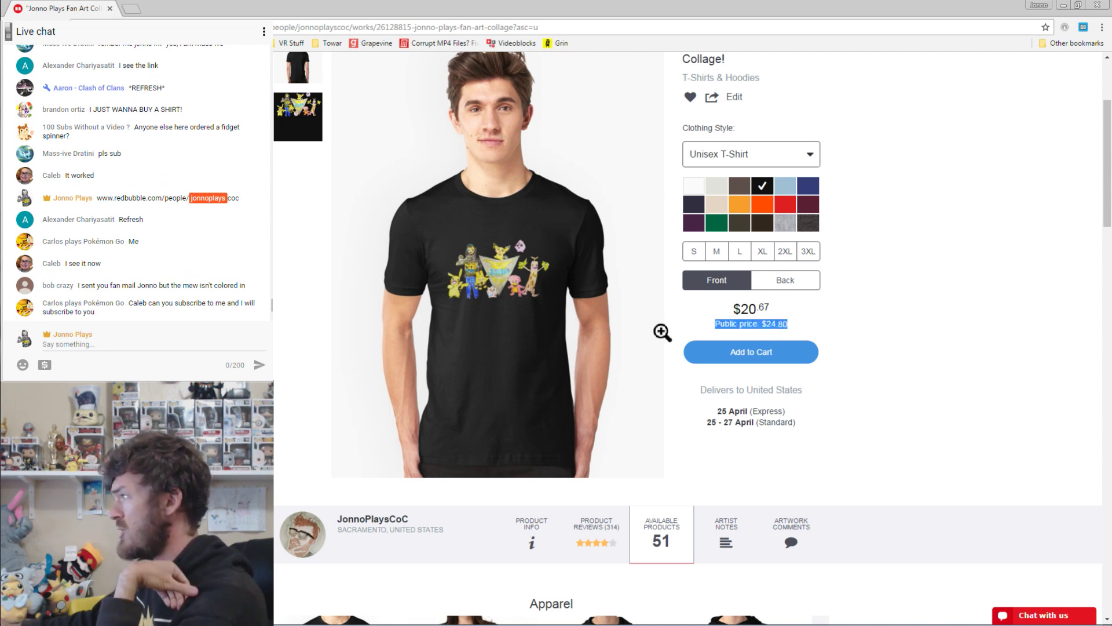
{"action": "left_click", "coordinate": [862, 317]}
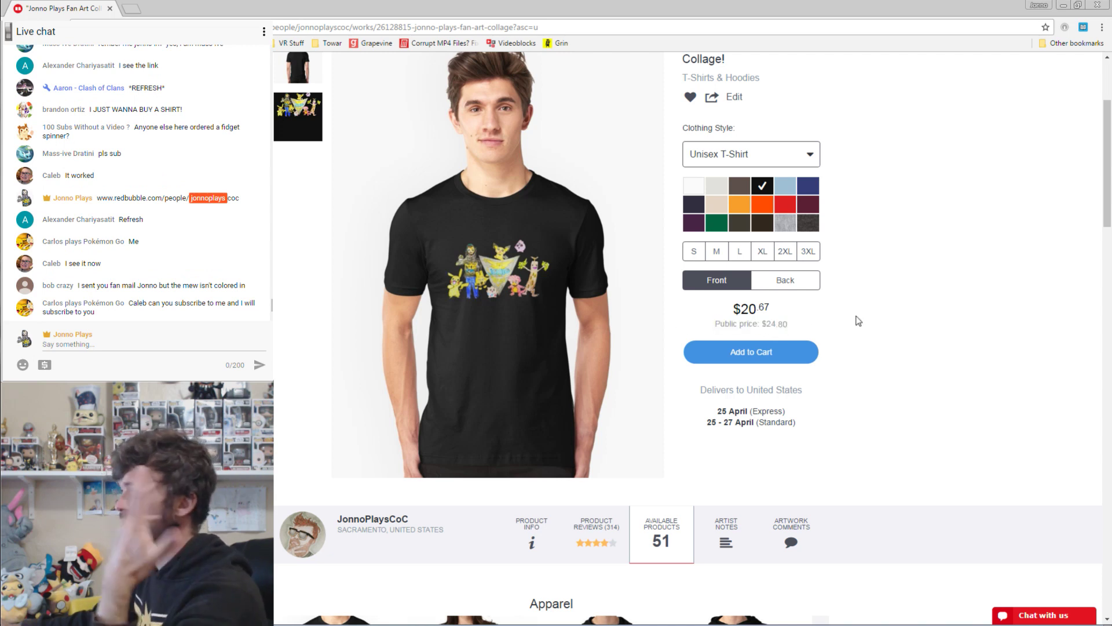
{"action": "scroll", "coordinate": [1055, 296], "scroll_direction": "up", "scroll_amount": 3}
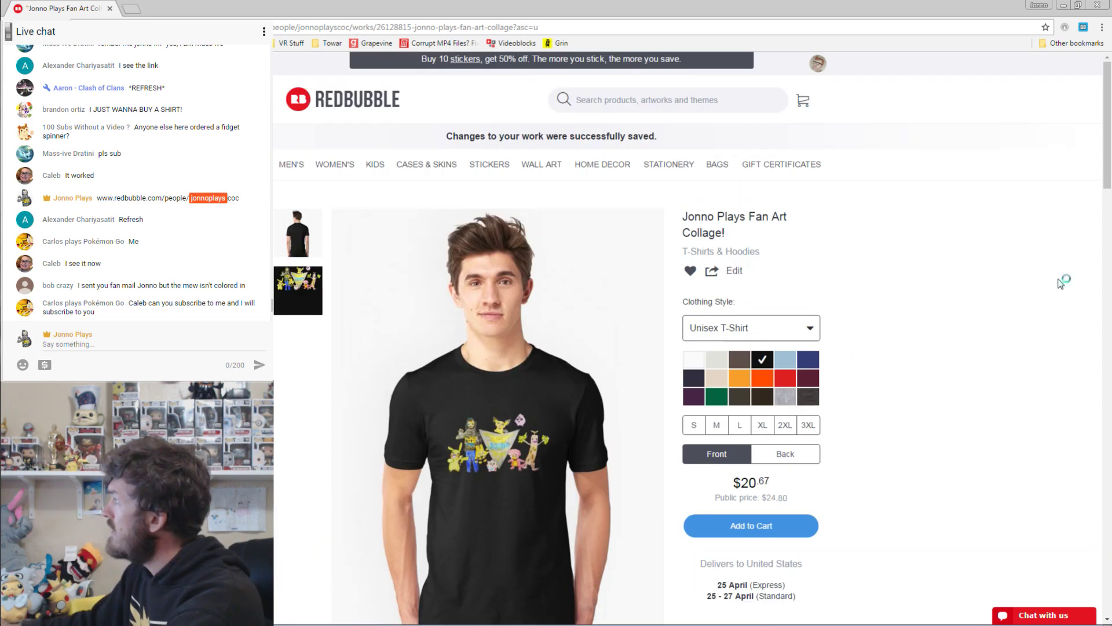
{"action": "scroll", "coordinate": [1061, 284], "scroll_direction": "down", "scroll_amount": 1}
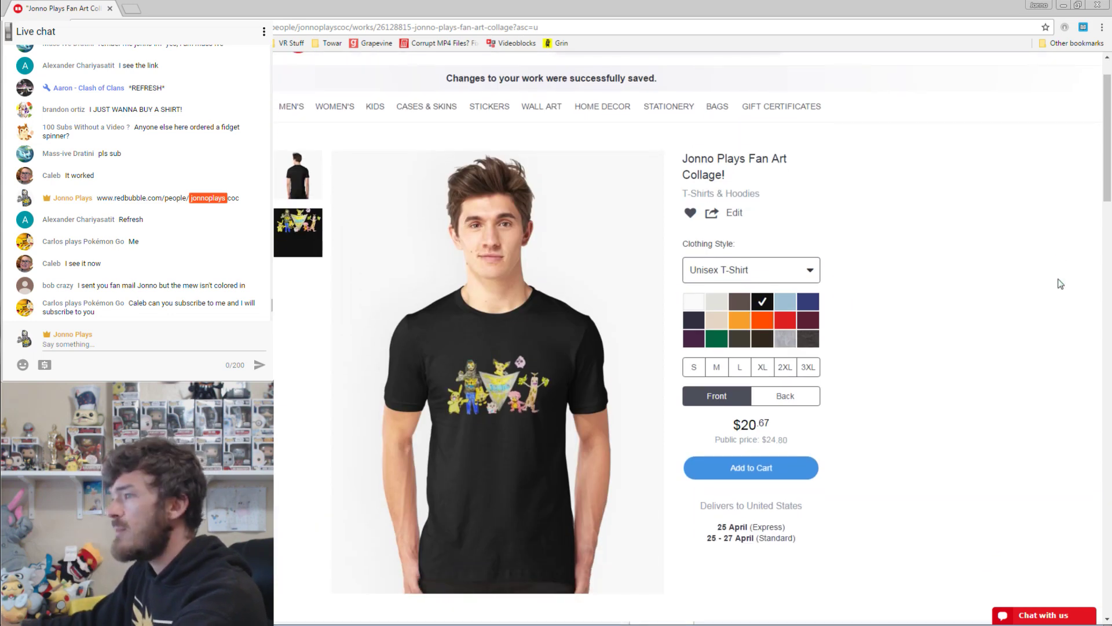
{"action": "scroll", "coordinate": [1061, 284], "scroll_direction": "up", "scroll_amount": 1}
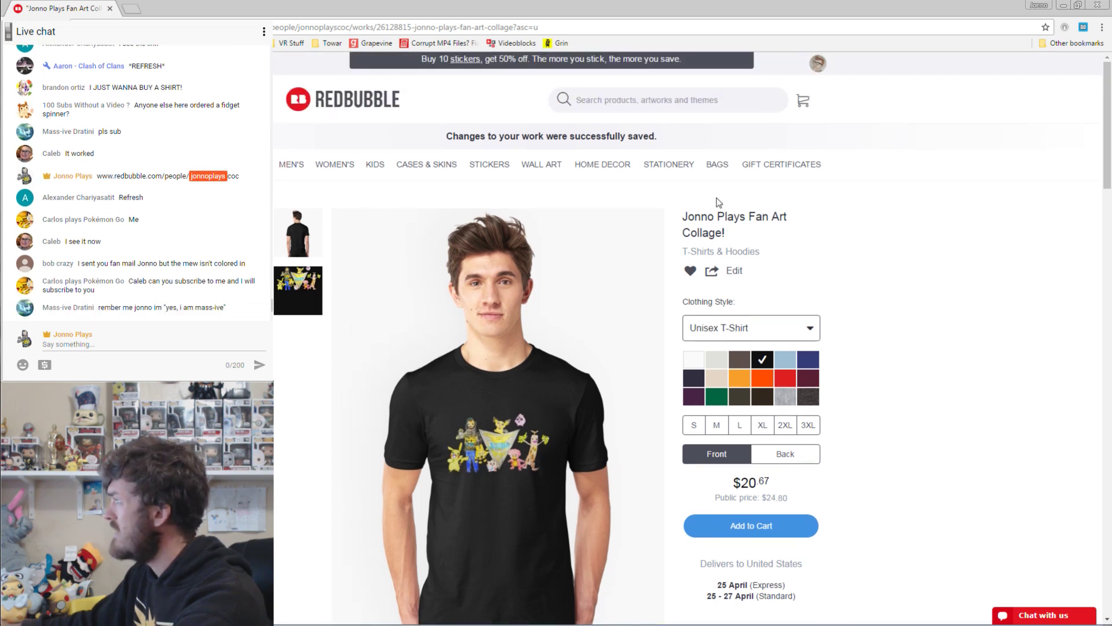
{"action": "left_click", "coordinate": [818, 64]}
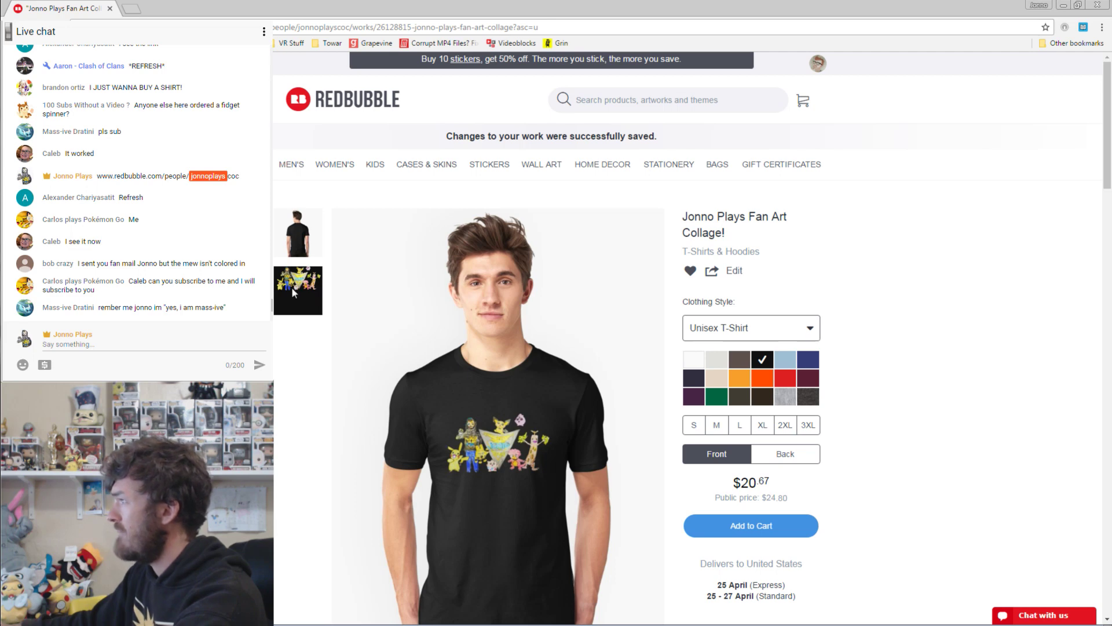
Enlarge the collage design, then the black T-shirt photo, closing each view afterwards.
{"action": "left_click", "coordinate": [292, 289]}
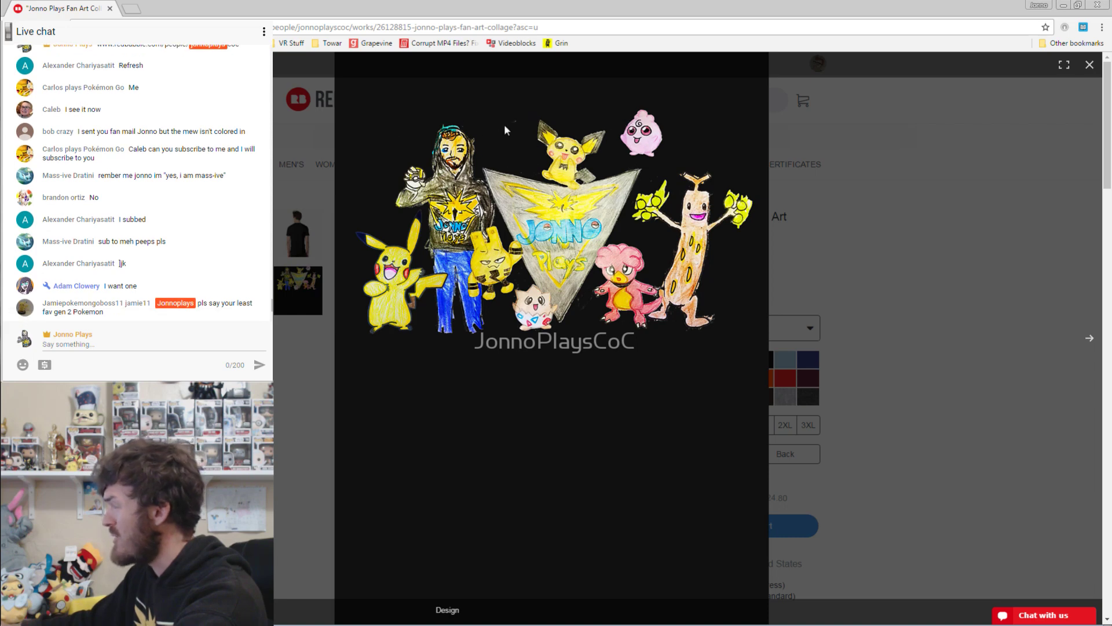
{"action": "left_click", "coordinate": [849, 93]}
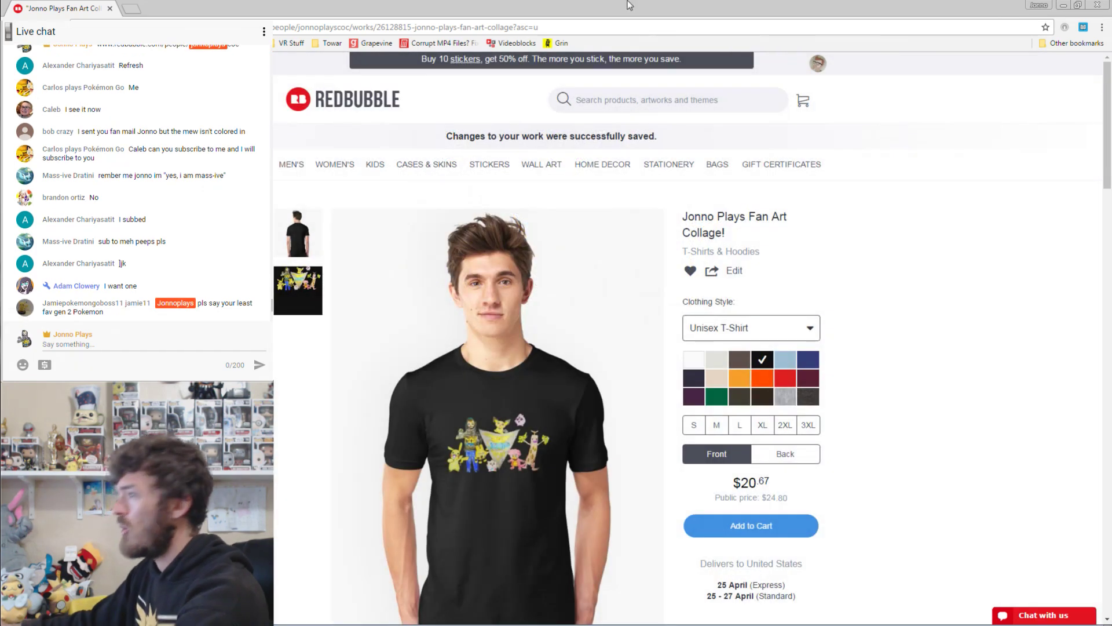
{"action": "left_click", "coordinate": [457, 415]}
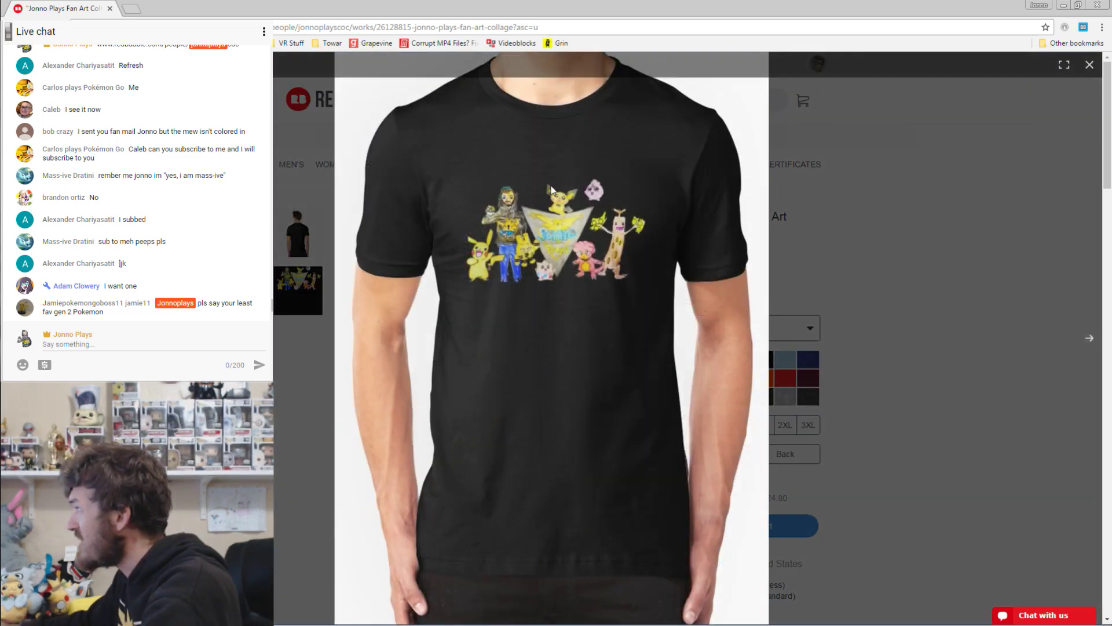
{"action": "left_click", "coordinate": [863, 222]}
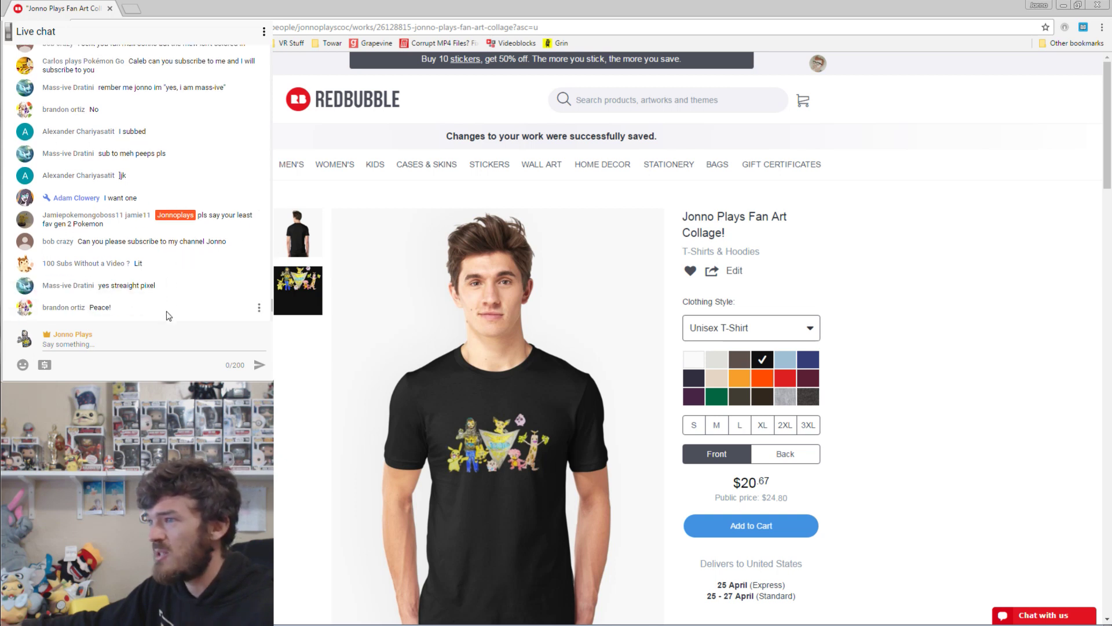
Send two chat messages: 'stray pixel' followed by 'wooops'.
{"action": "left_click", "coordinate": [155, 343]}
{"action": "type", "text": "stray"}
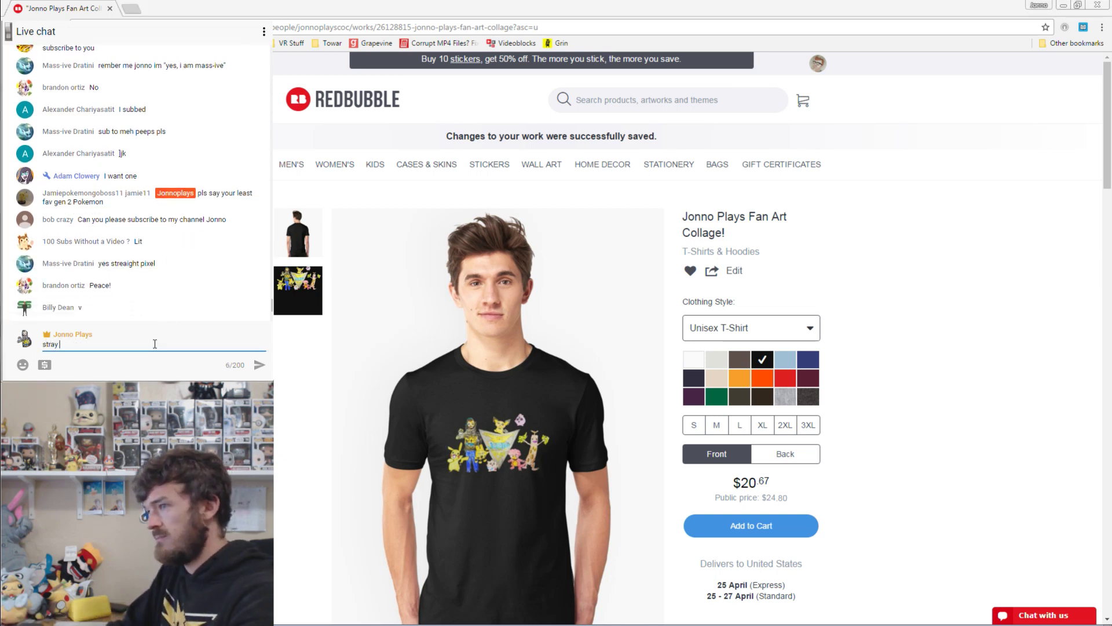
{"action": "type", "text": " pixel"}
{"action": "key", "text": "Return"}
{"action": "type", "text": "wooo"}
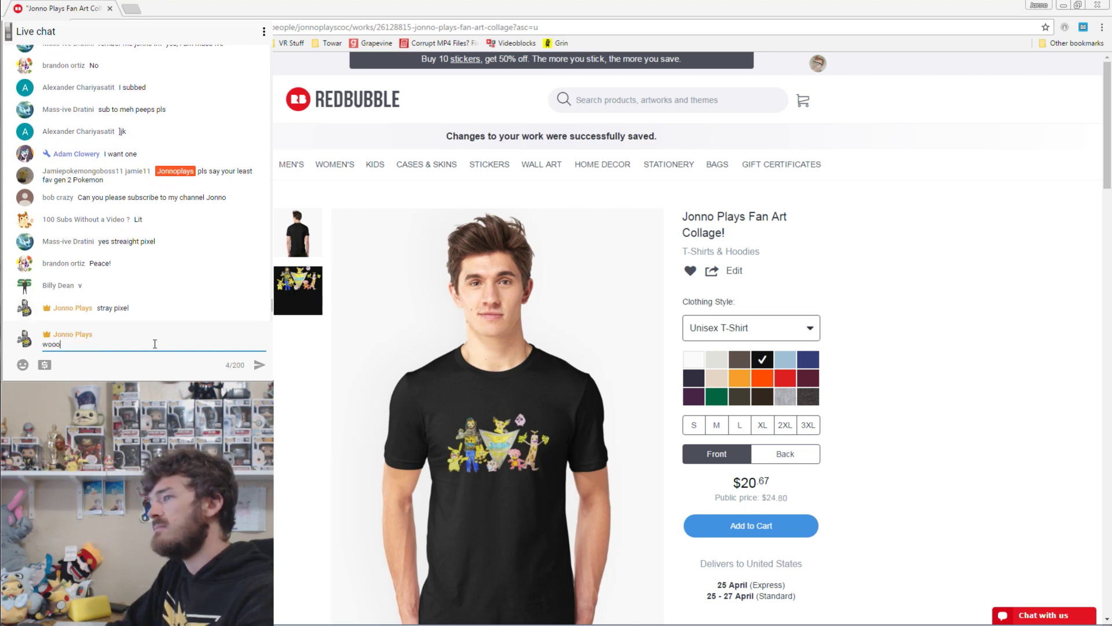
{"action": "type", "text": "ps"}
{"action": "key", "text": "Return"}
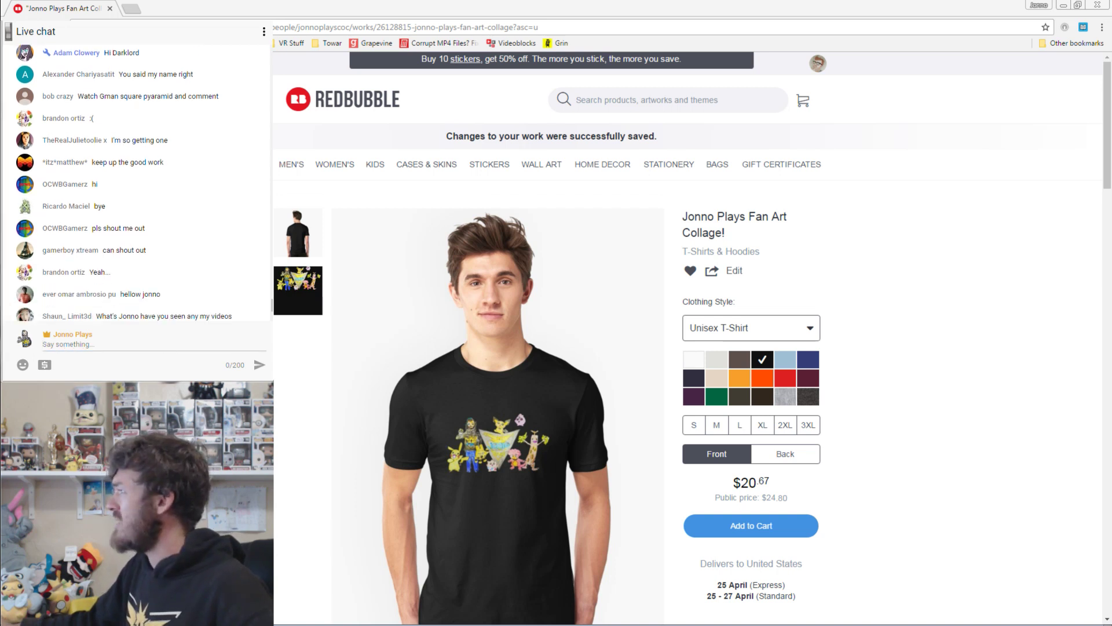
Open the black T-shirt photo in the enlarged lightbox to show the collage print.
{"action": "left_click", "coordinate": [448, 359]}
{"action": "left_click", "coordinate": [575, 299]}
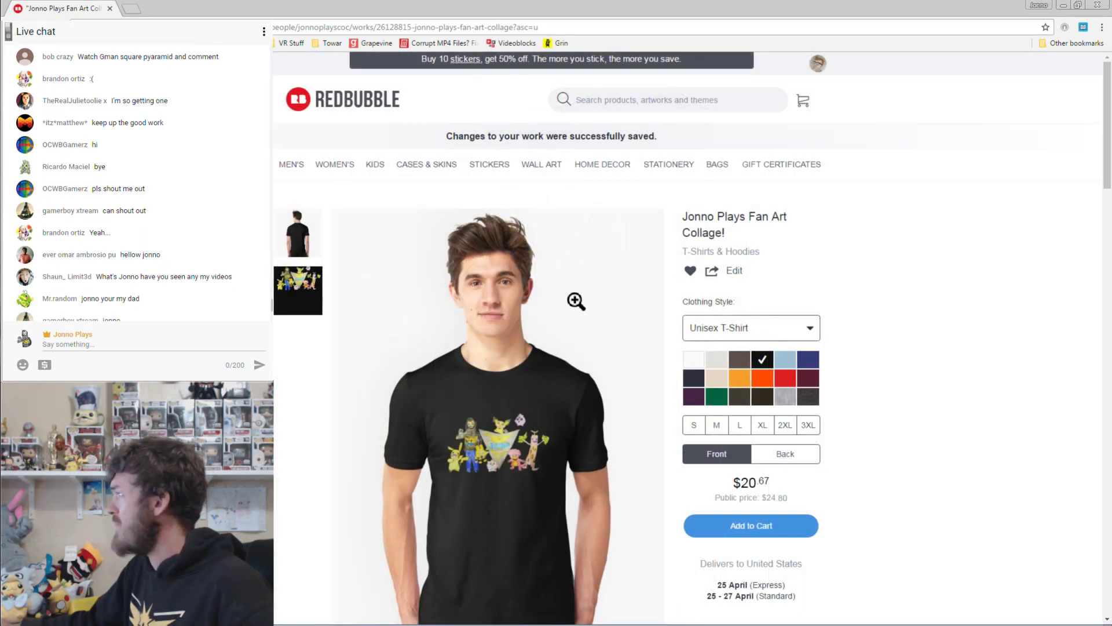
{"action": "left_click", "coordinate": [576, 301]}
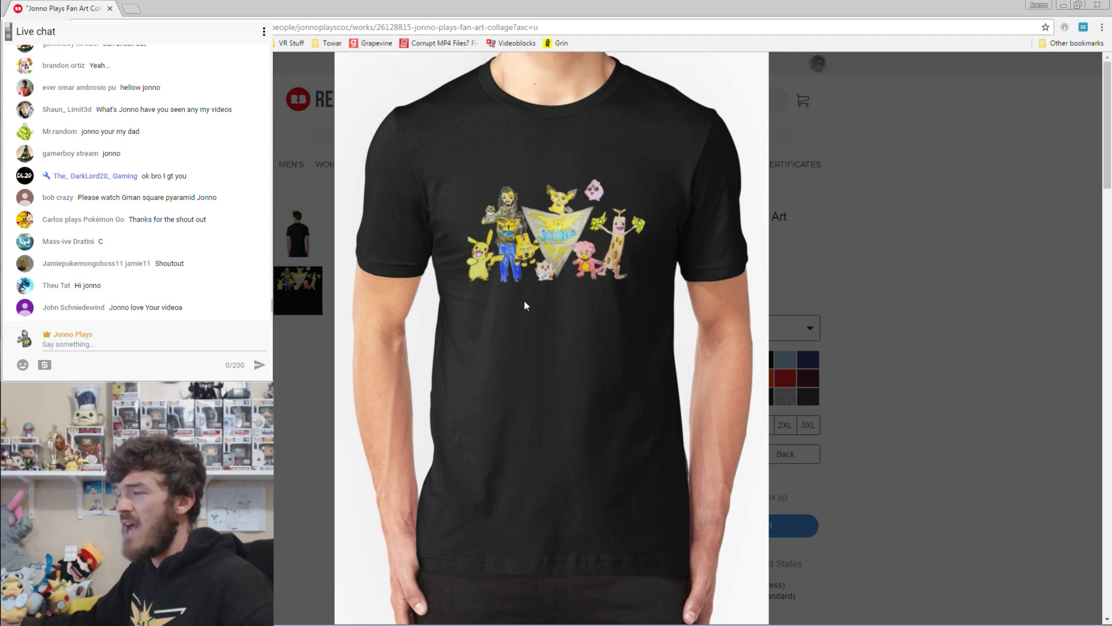
{"action": "mouse_move", "coordinate": [524, 304]}
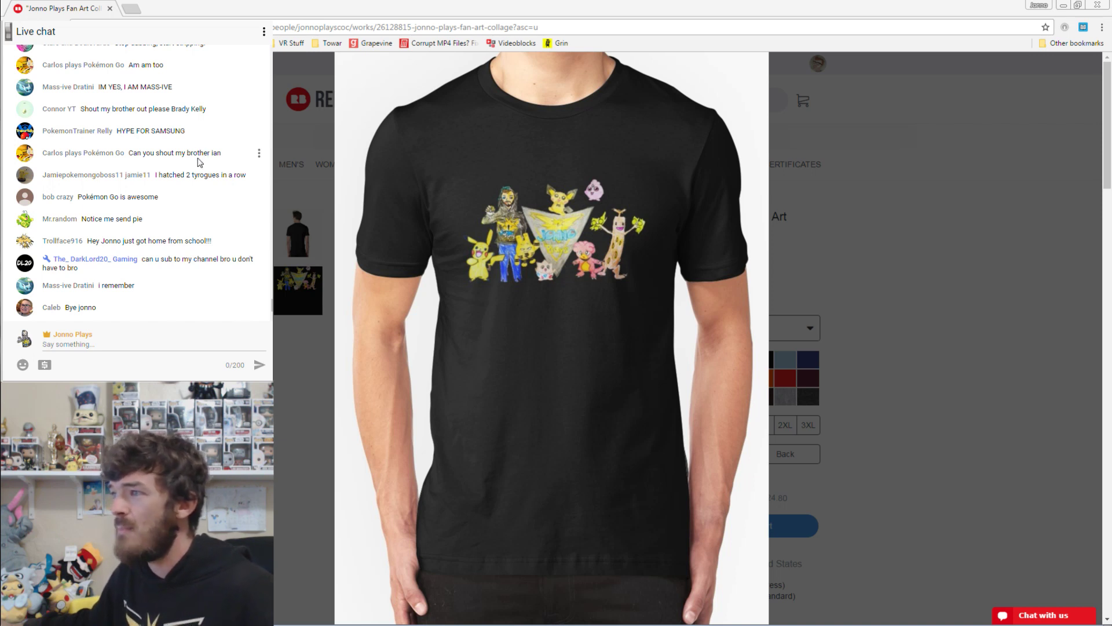
Go to the YouTube channel of the chatter who asked for a sub.
{"action": "left_click", "coordinate": [259, 263]}
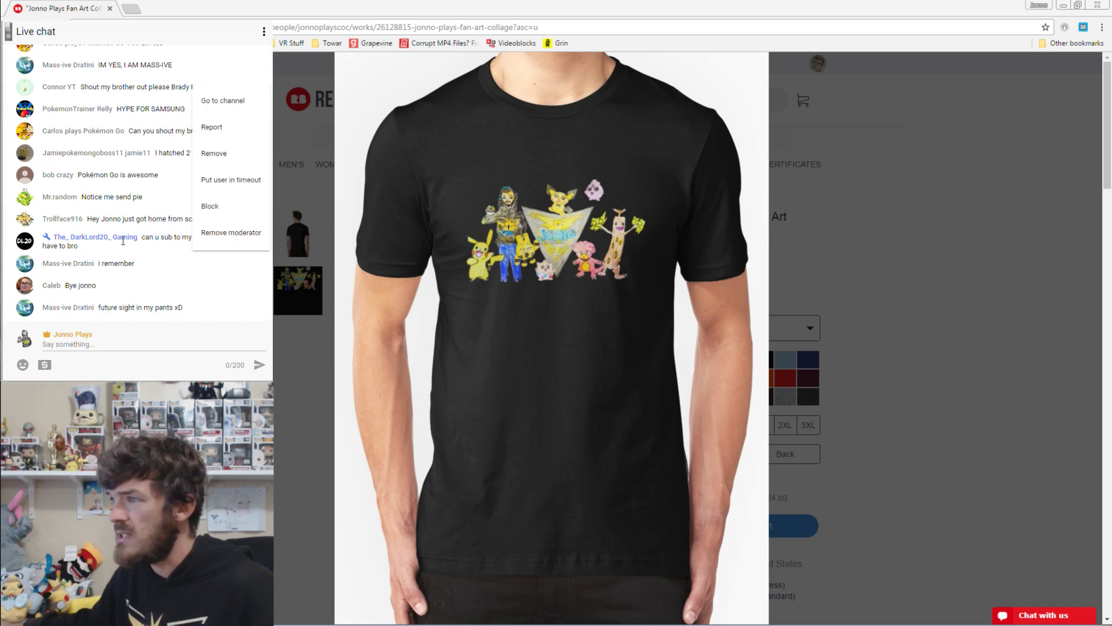
{"action": "left_click", "coordinate": [175, 241]}
{"action": "left_click", "coordinate": [259, 240]}
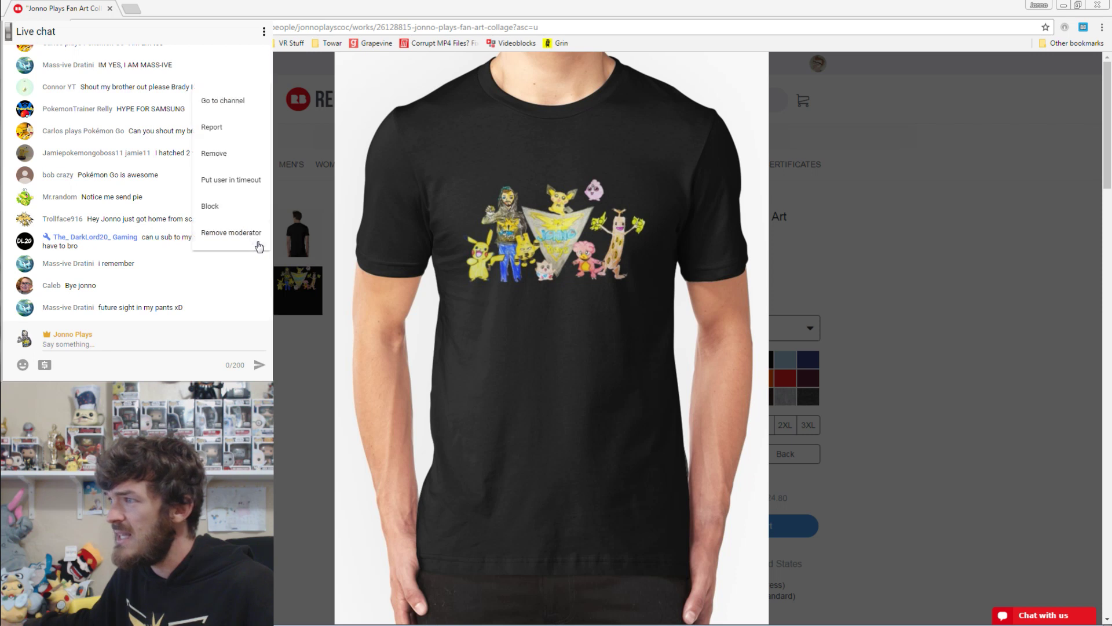
{"action": "left_click", "coordinate": [211, 102]}
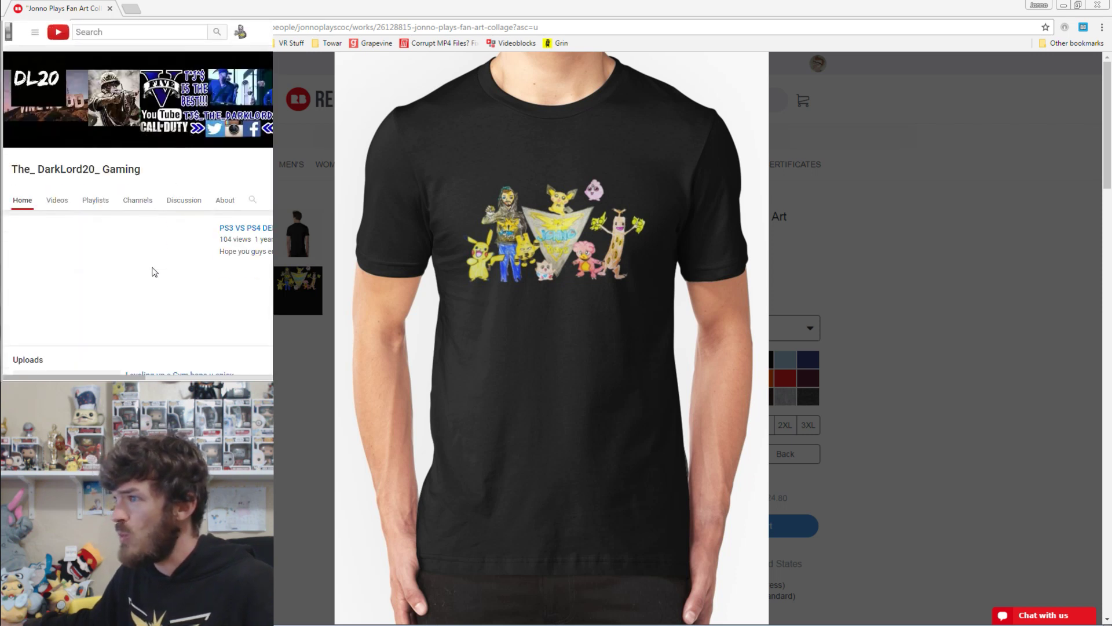
{"action": "scroll", "coordinate": [239, 220], "scroll_direction": "right", "scroll_amount": 5}
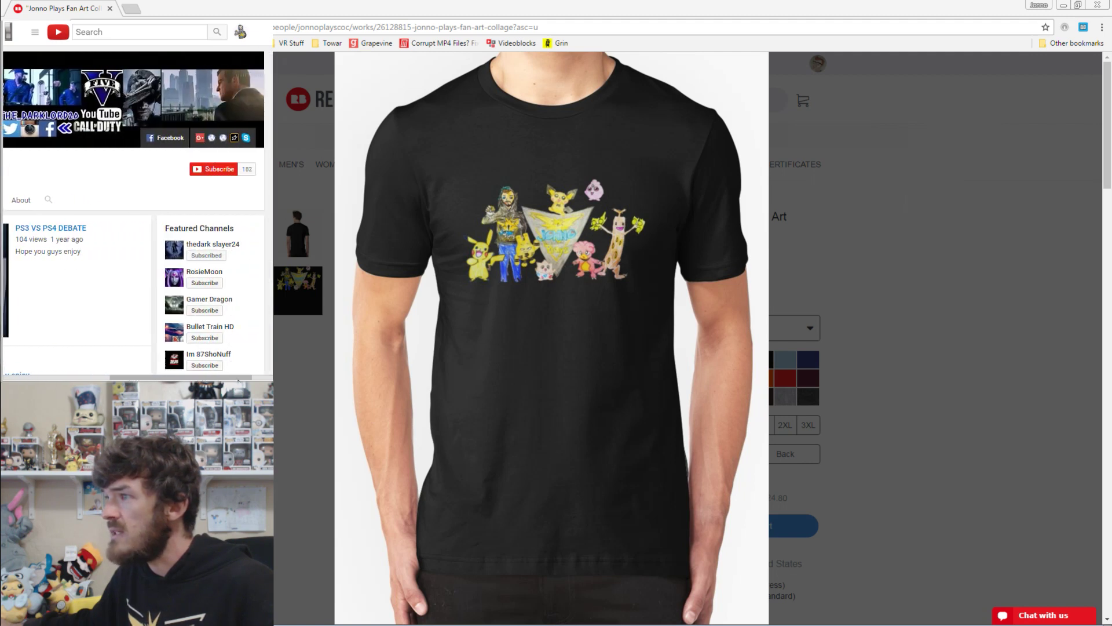
Subscribe, set the bell to 'Send me all notifications', and save.
{"action": "left_click", "coordinate": [189, 169]}
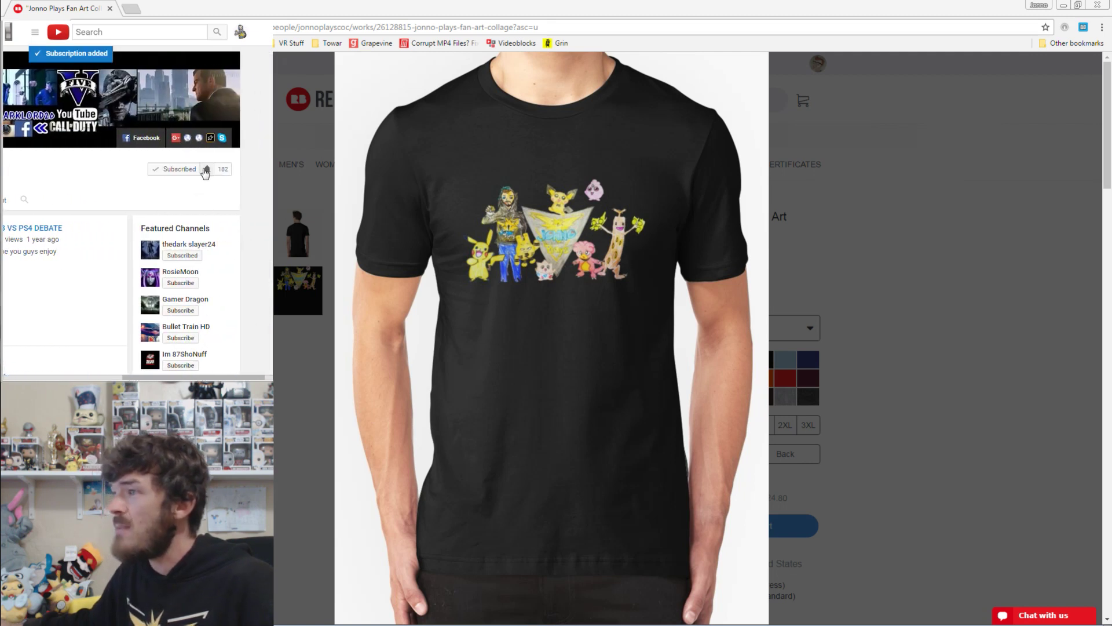
{"action": "left_click", "coordinate": [204, 169]}
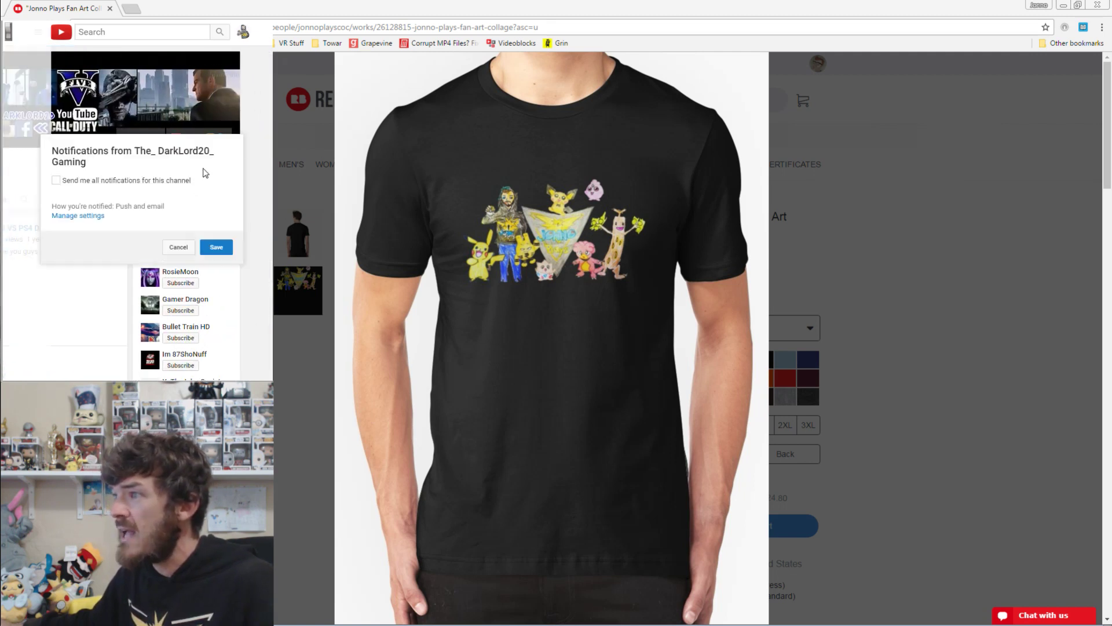
{"action": "left_click", "coordinate": [167, 181]}
{"action": "left_click", "coordinate": [216, 247]}
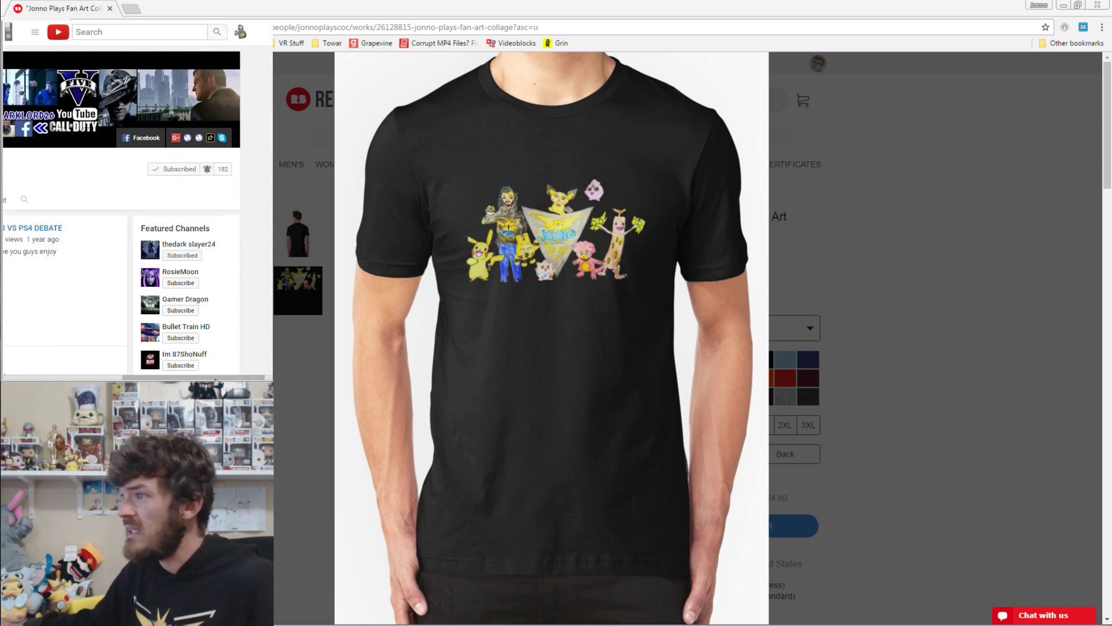
{"action": "left_click_drag", "start_coordinate": [214, 374], "coordinate": [164, 379]}
{"action": "scroll", "coordinate": [164, 379], "scroll_direction": "left", "scroll_amount": 4}
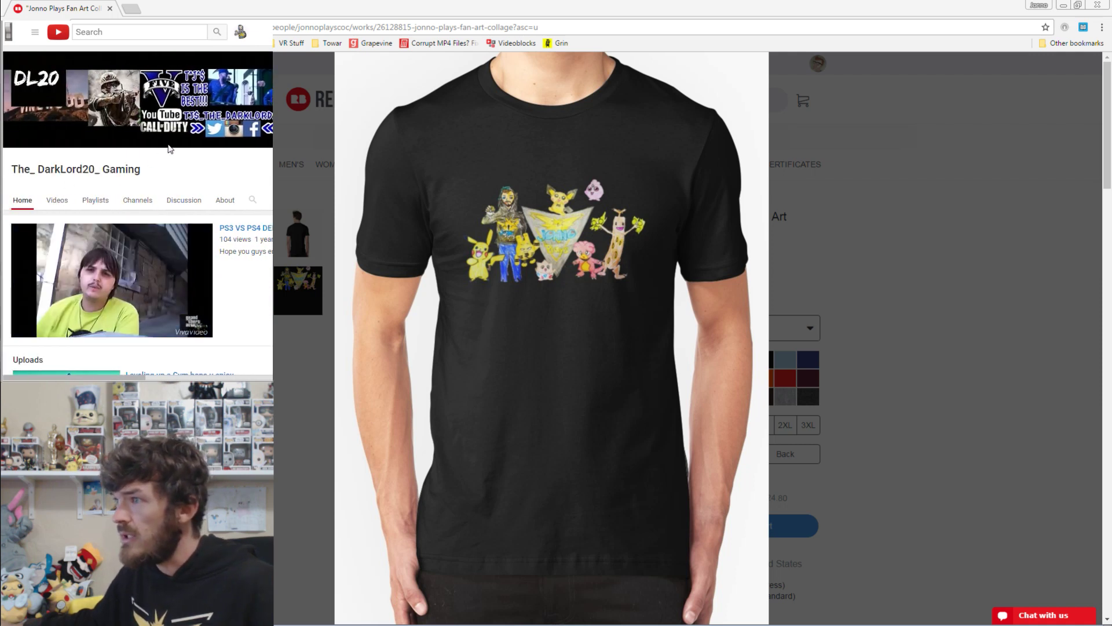
{"action": "mouse_move", "coordinate": [113, 301]}
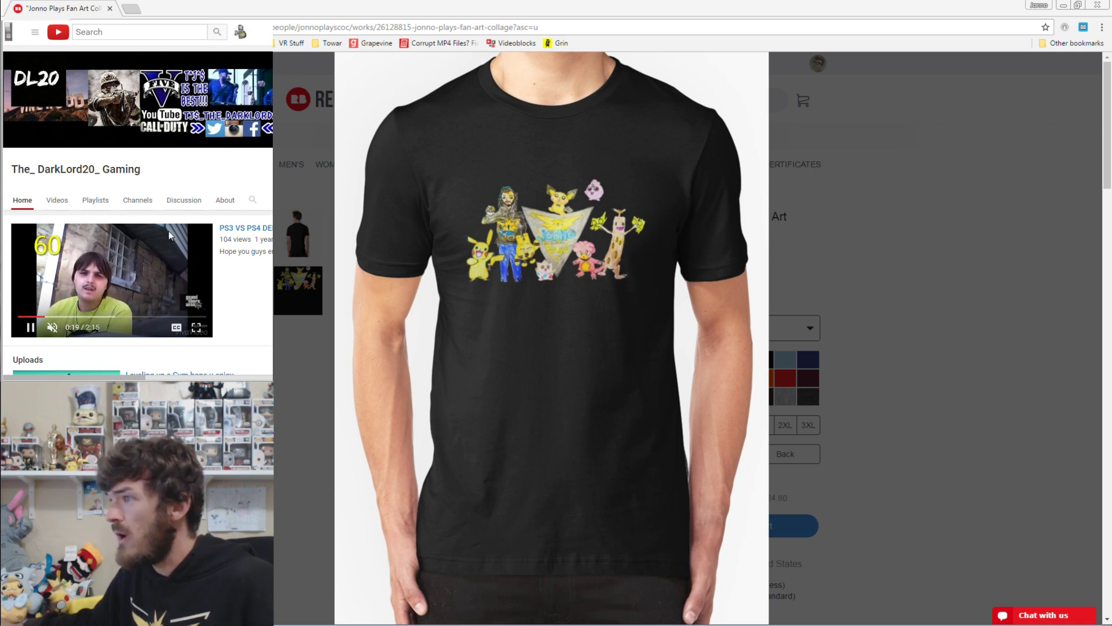
Open the commenter's PS3 VS PS4 DEBATE video and bring up its share link.
{"action": "left_click", "coordinate": [234, 234]}
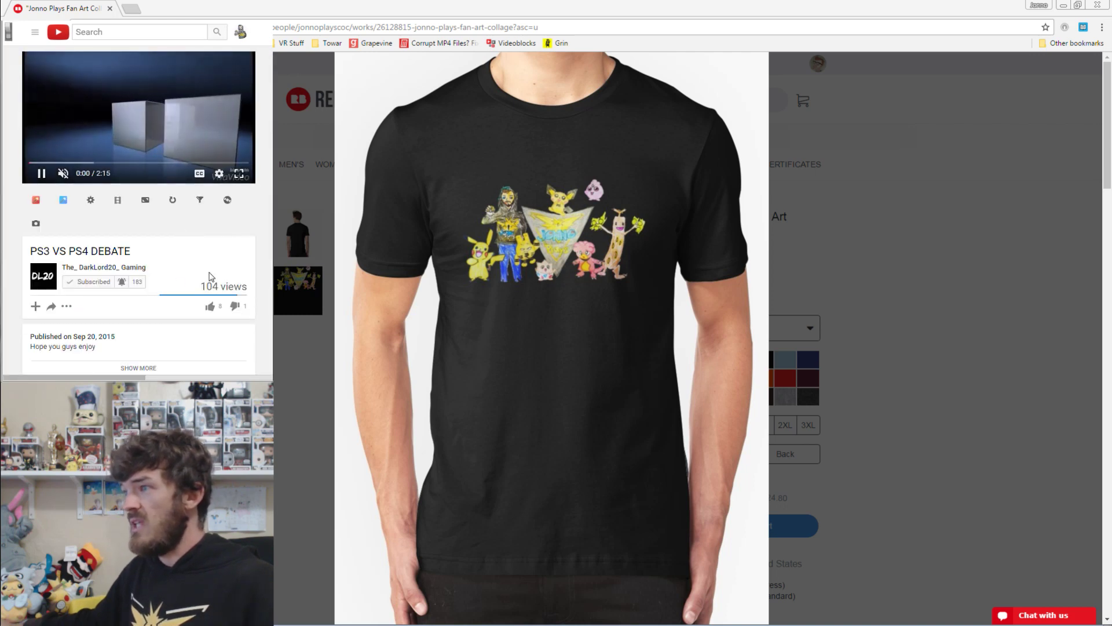
{"action": "scroll", "coordinate": [211, 220], "scroll_direction": "down", "scroll_amount": 2}
{"action": "left_click", "coordinate": [51, 196]}
{"action": "scroll", "coordinate": [91, 198], "scroll_direction": "down", "scroll_amount": 5}
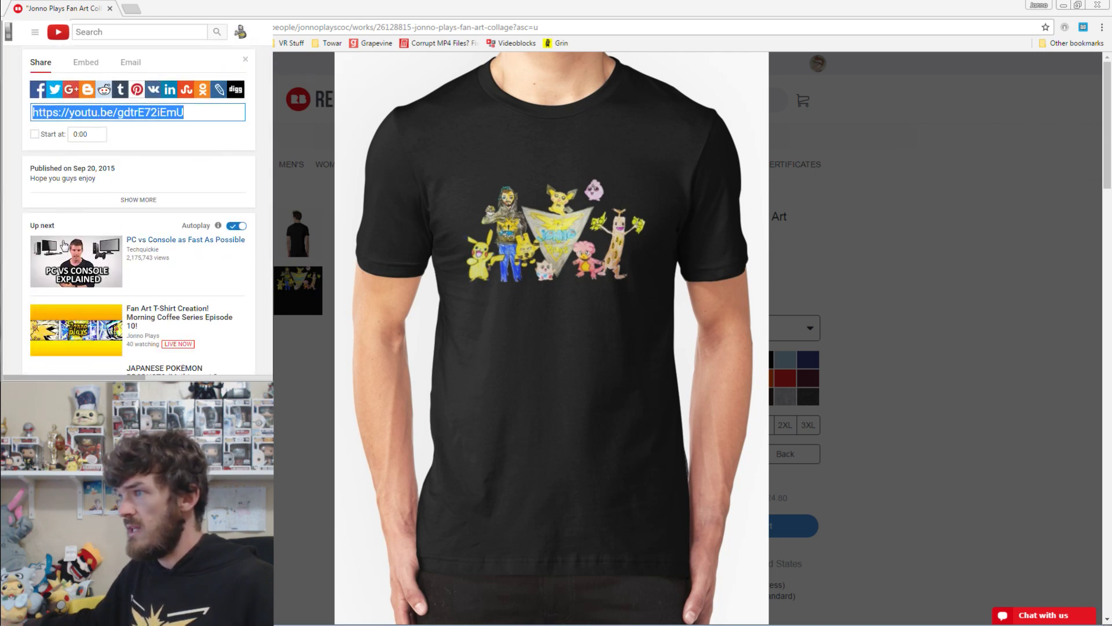
{"action": "scroll", "coordinate": [91, 197], "scroll_direction": "down", "scroll_amount": 10}
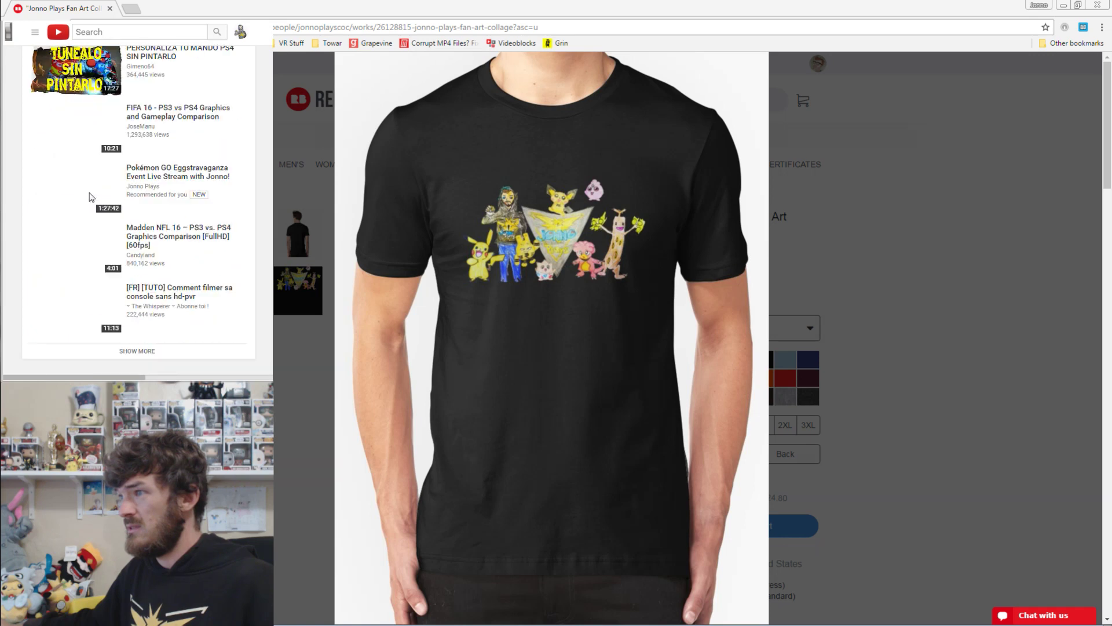
{"action": "scroll", "coordinate": [98, 203], "scroll_direction": "up", "scroll_amount": 12}
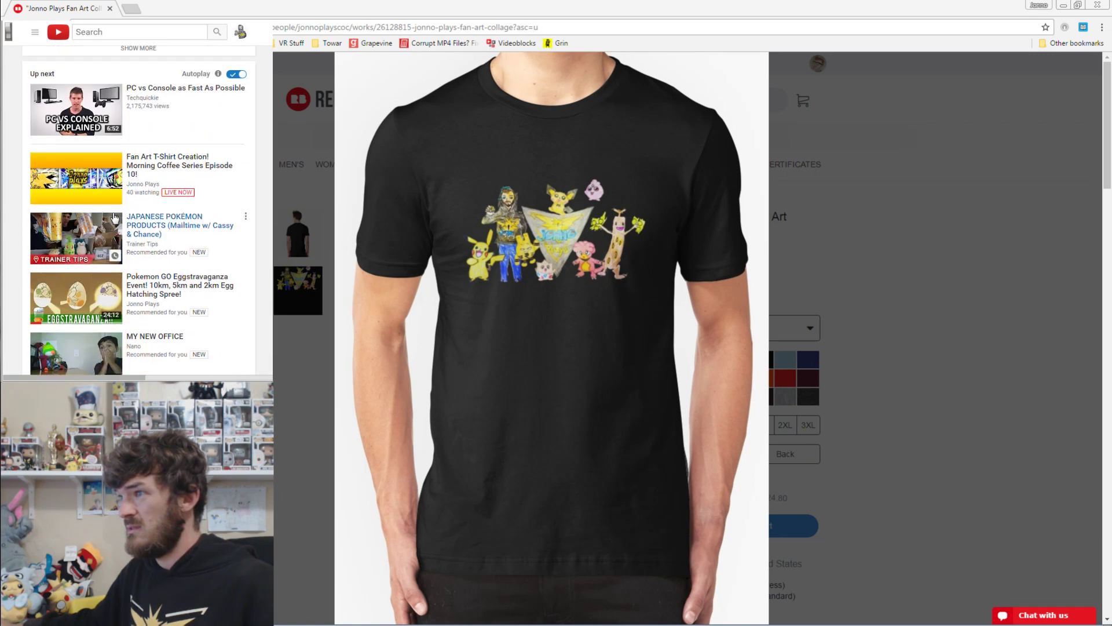
Look over the video page, then go back to the stream's live chat.
{"action": "scroll", "coordinate": [120, 220], "scroll_direction": "down", "scroll_amount": 3}
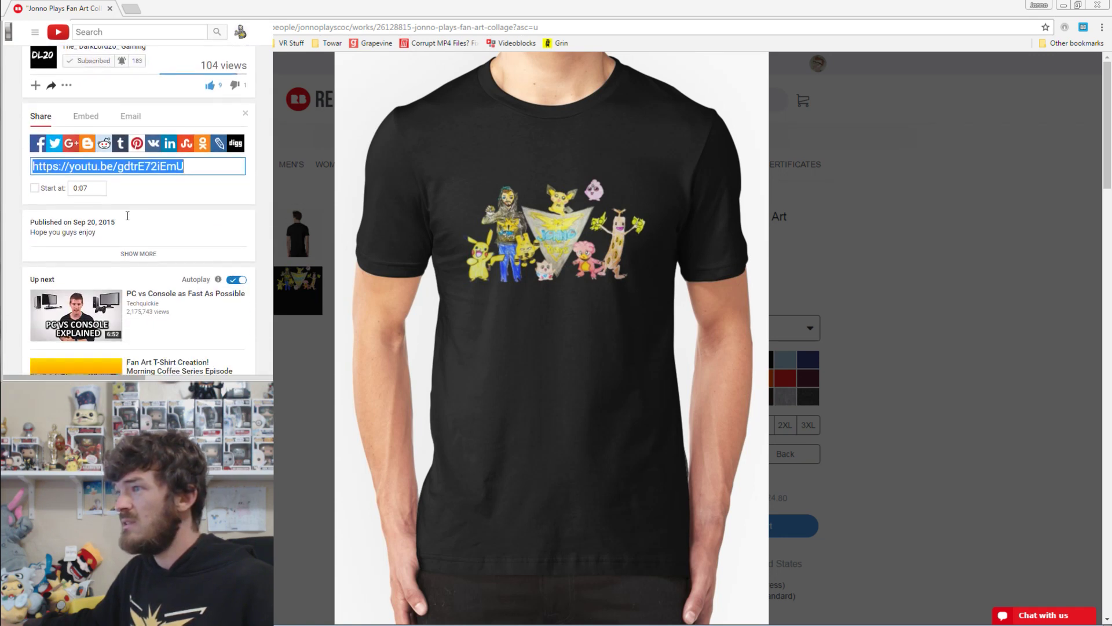
{"action": "scroll", "coordinate": [168, 186], "scroll_direction": "down", "scroll_amount": 10}
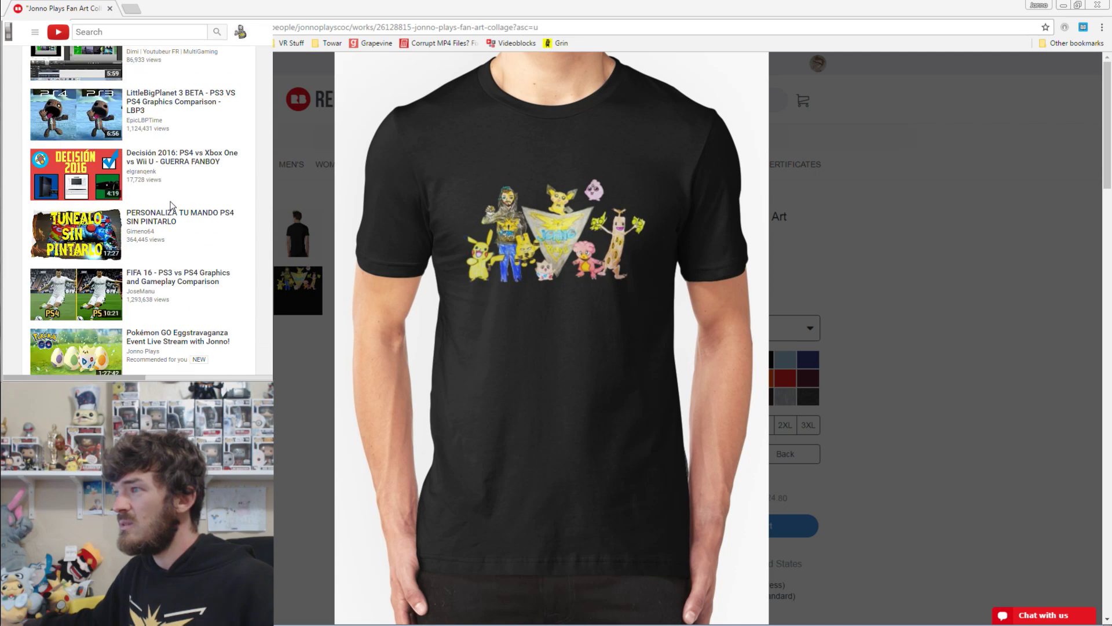
{"action": "scroll", "coordinate": [167, 250], "scroll_direction": "up", "scroll_amount": 15}
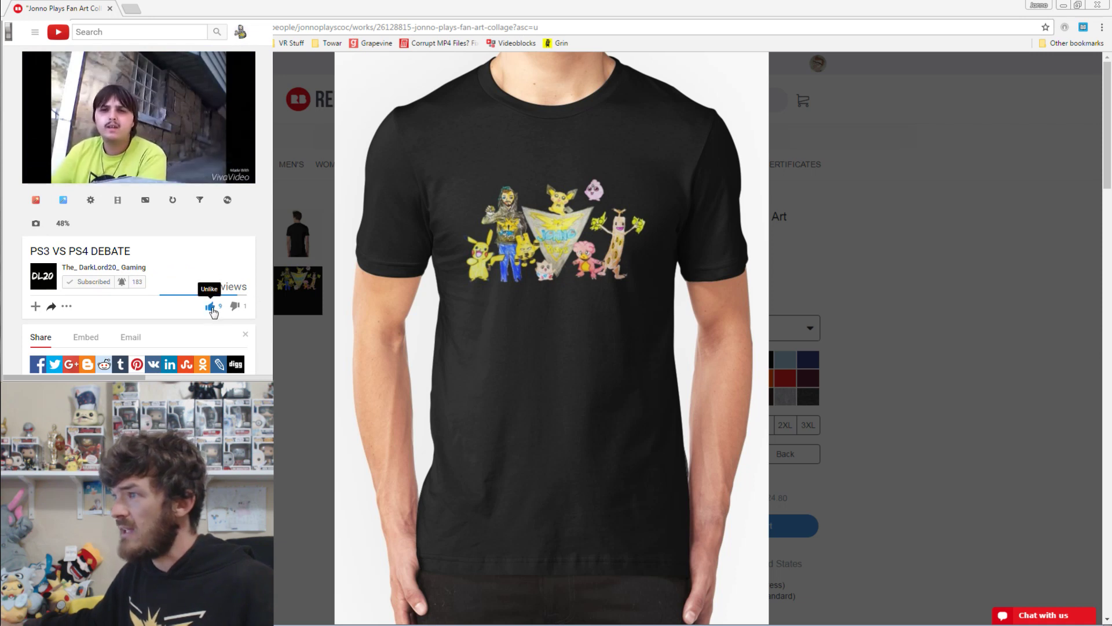
{"action": "key", "text": "alt+Left"}
{"action": "key", "text": "Escape"}
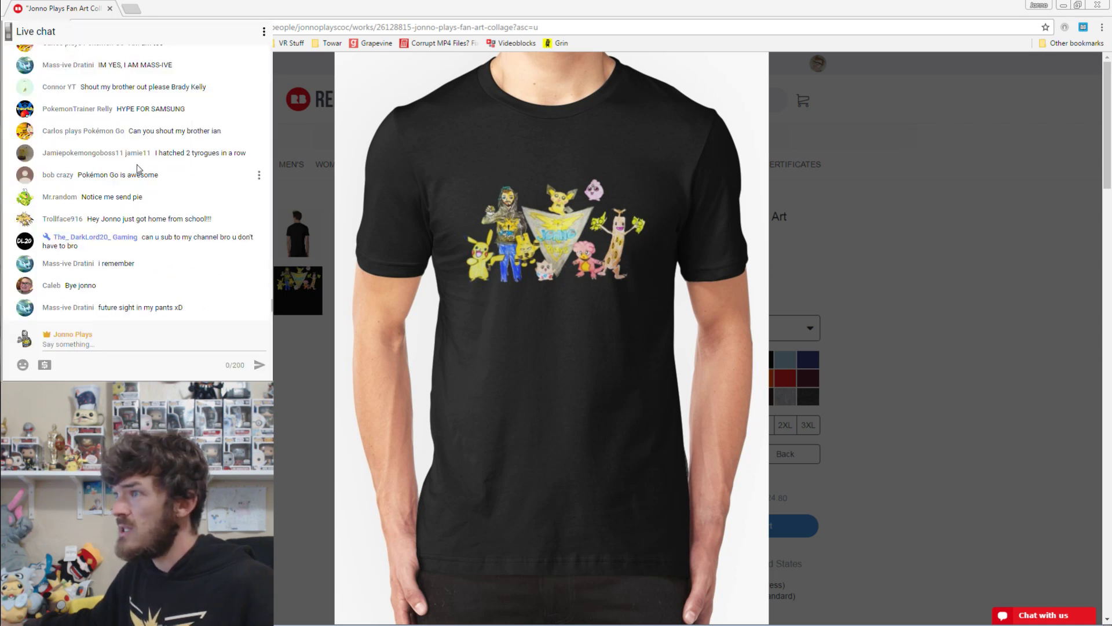
{"action": "left_click", "coordinate": [129, 339]}
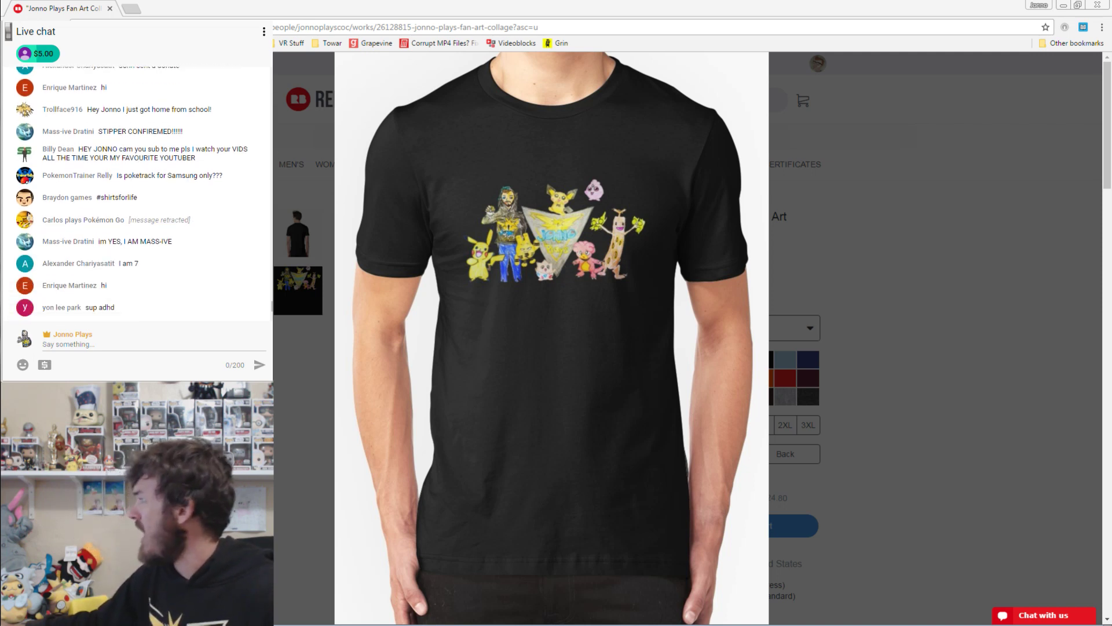
{"action": "mouse_move", "coordinate": [951, 270]}
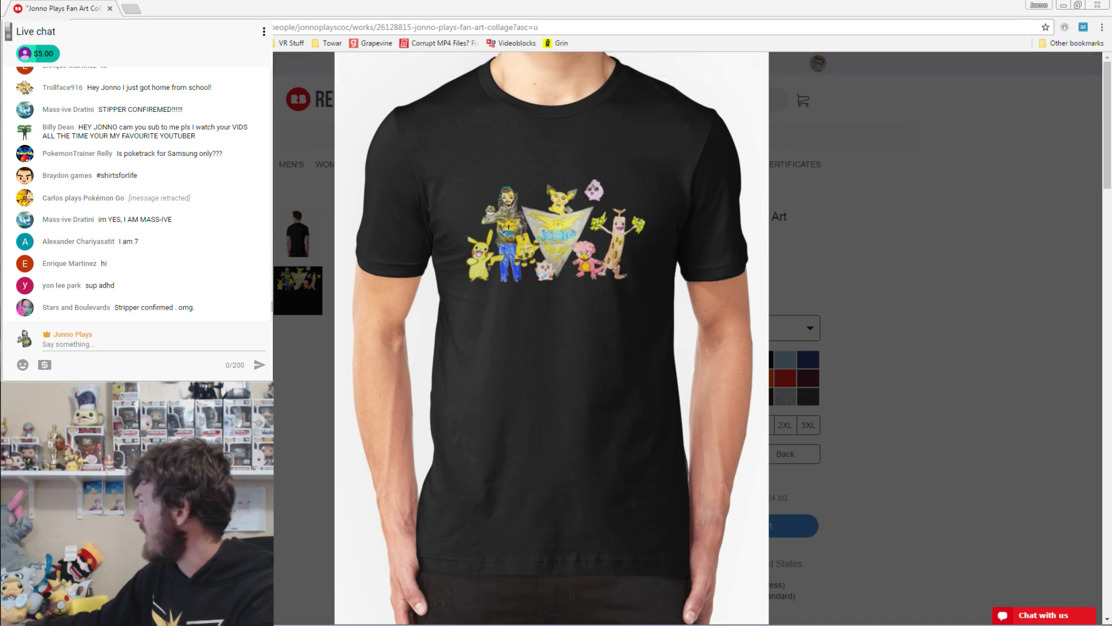
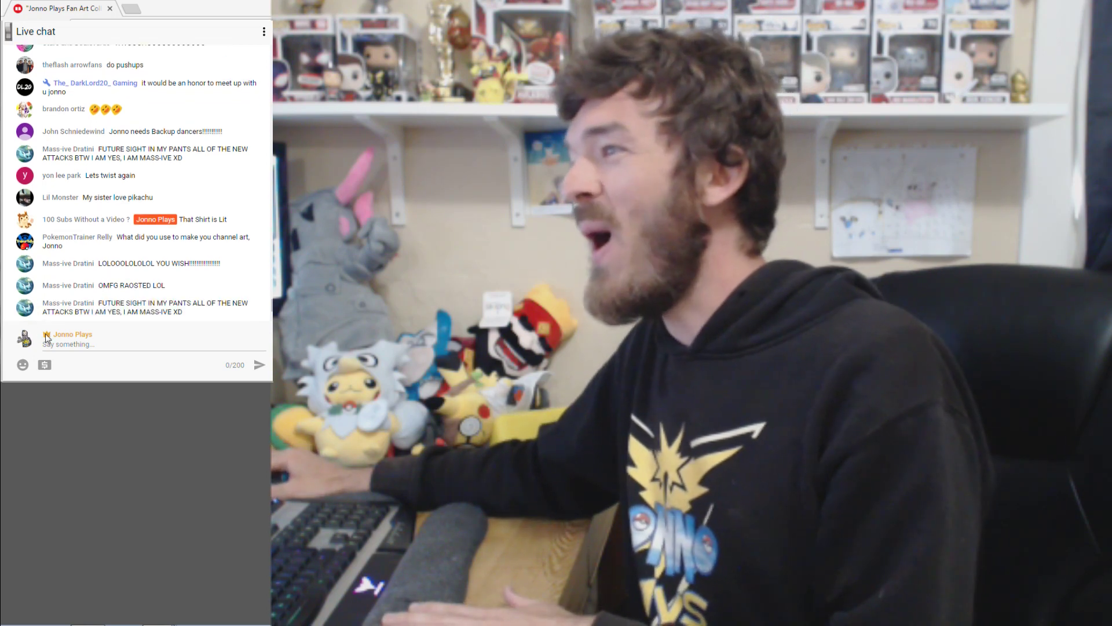
Post 'i wasn't trying to roast her hahhahahaha but ya i kinda did' in live chat, then 'woops'.
{"action": "left_click", "coordinate": [116, 342]}
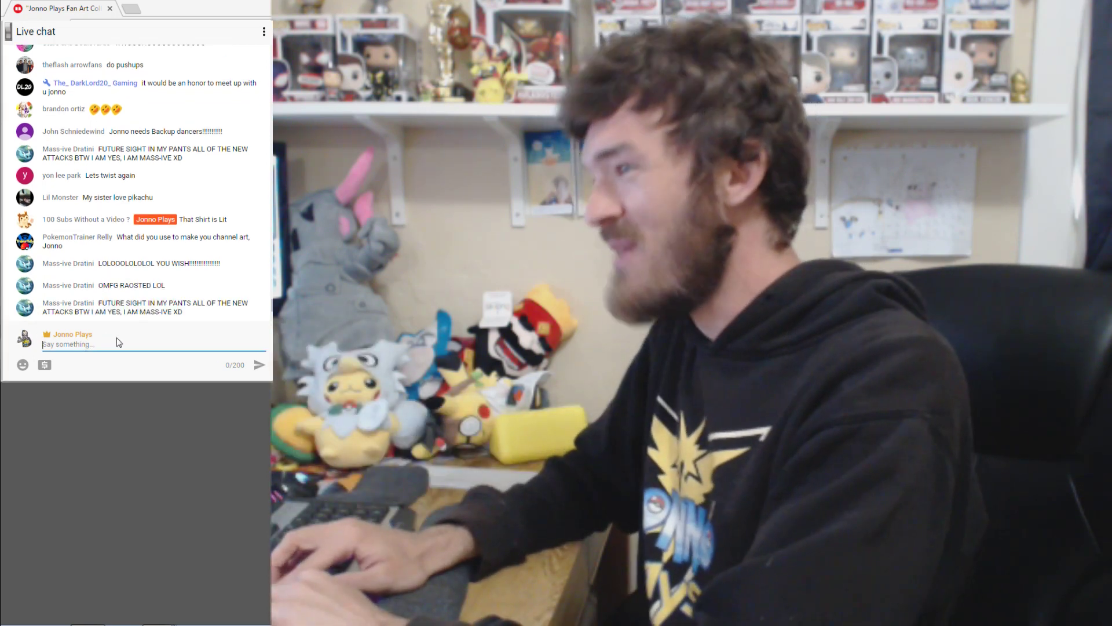
{"action": "type", "text": "i wasn't try"}
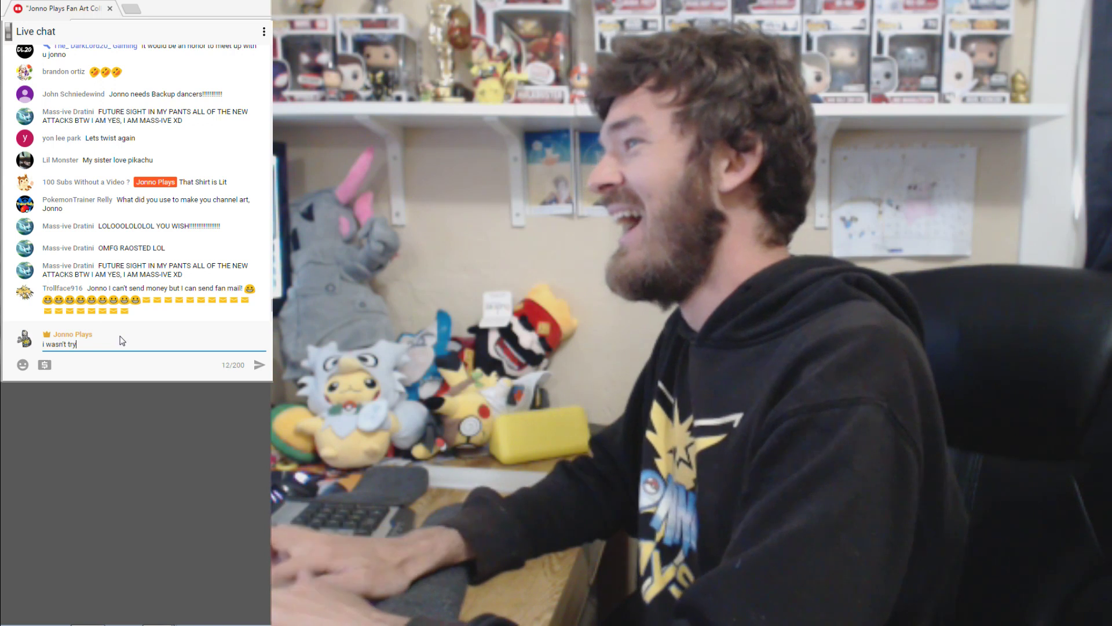
{"action": "type", "text": "ing to roast h"}
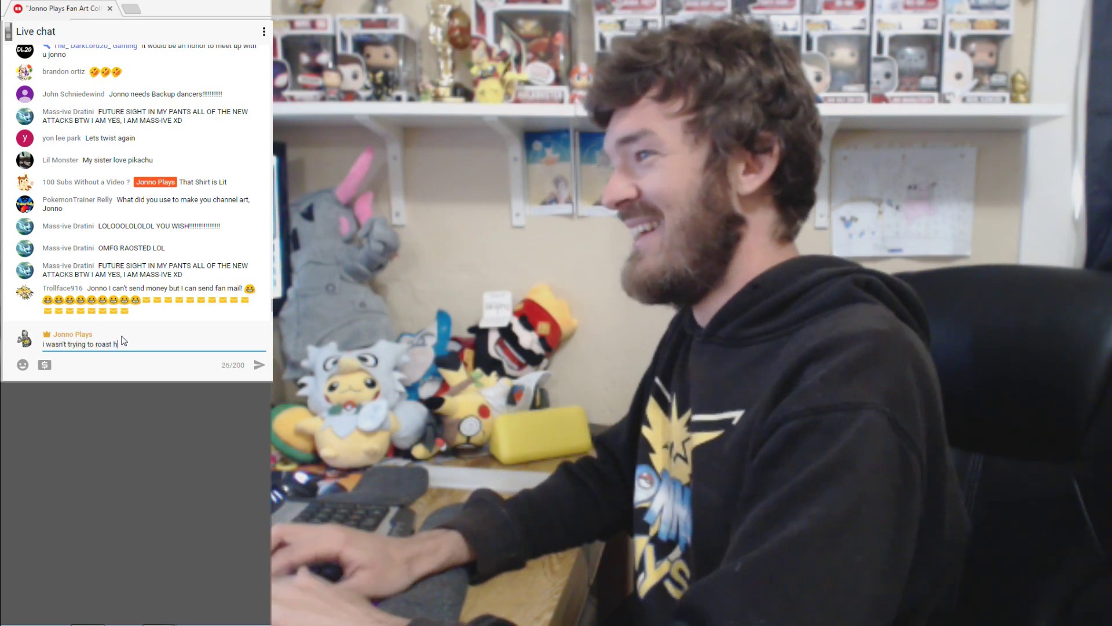
{"action": "type", "text": "er hahhahahaha"}
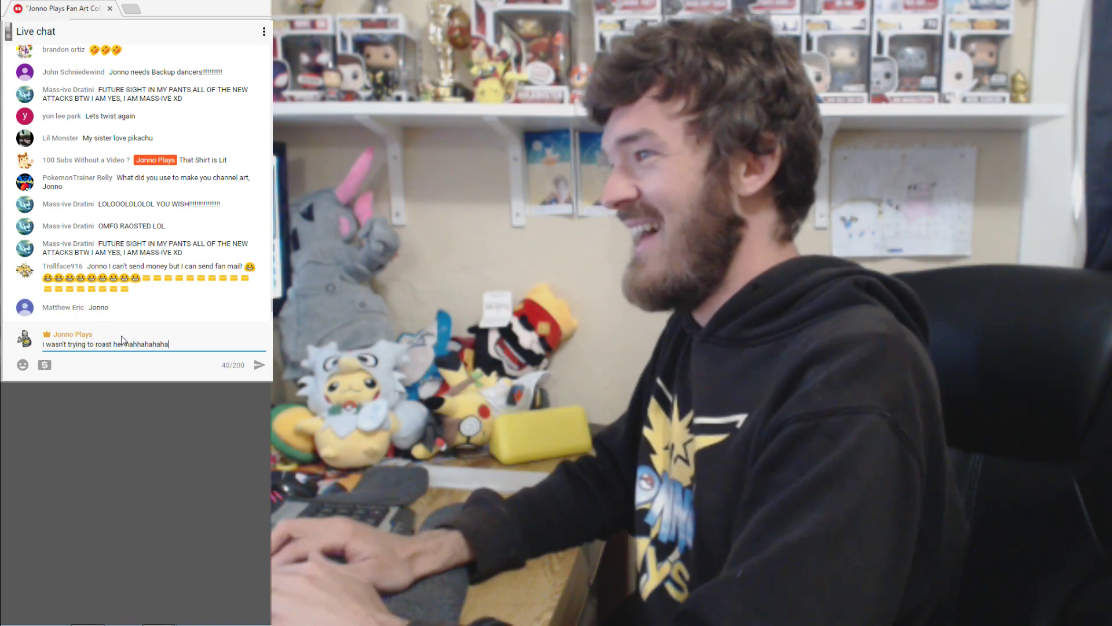
{"action": "type", "text": " but ya i kinda did"}
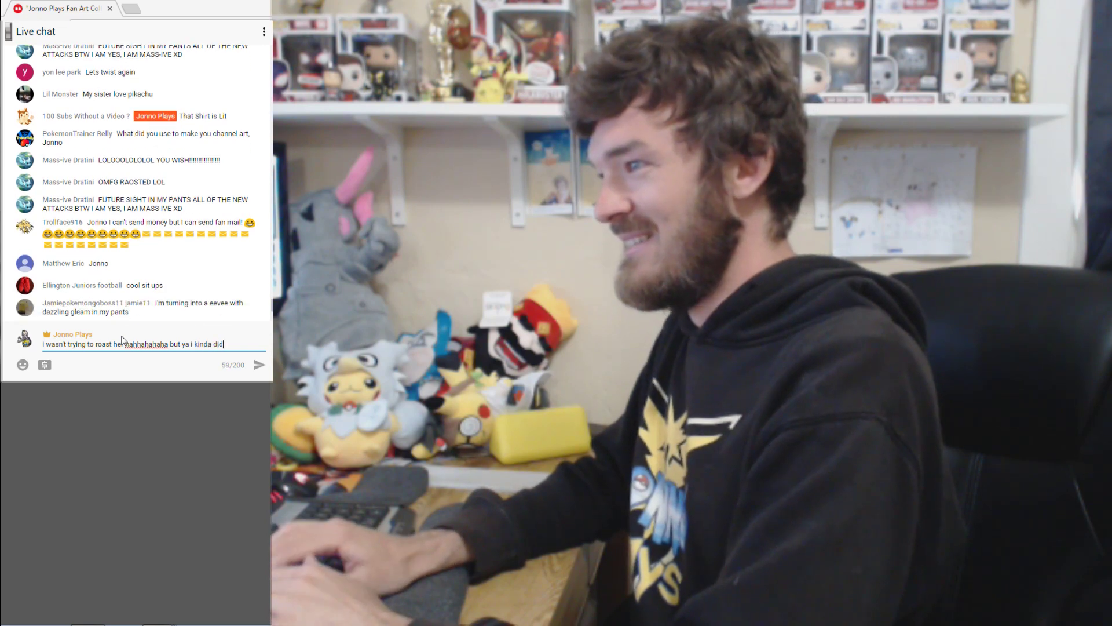
{"action": "key", "text": "Return"}
{"action": "type", "text": "woops"}
{"action": "key", "text": "Return"}
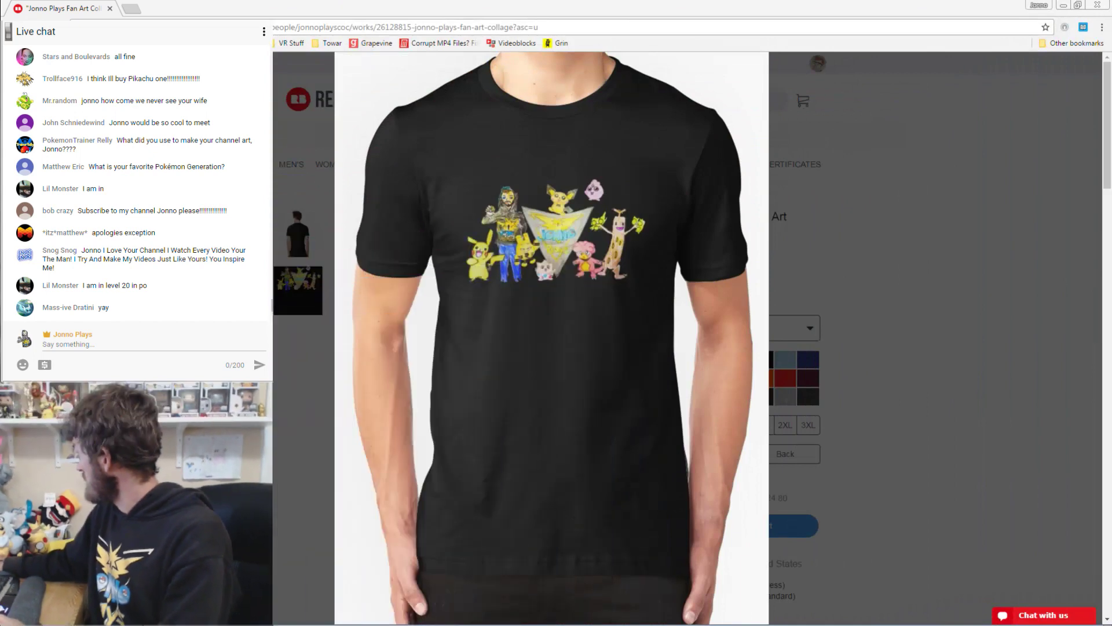
Close the enlarged T-shirt image on Redbubble and switch over to Photoshop.
{"action": "left_click", "coordinate": [860, 218]}
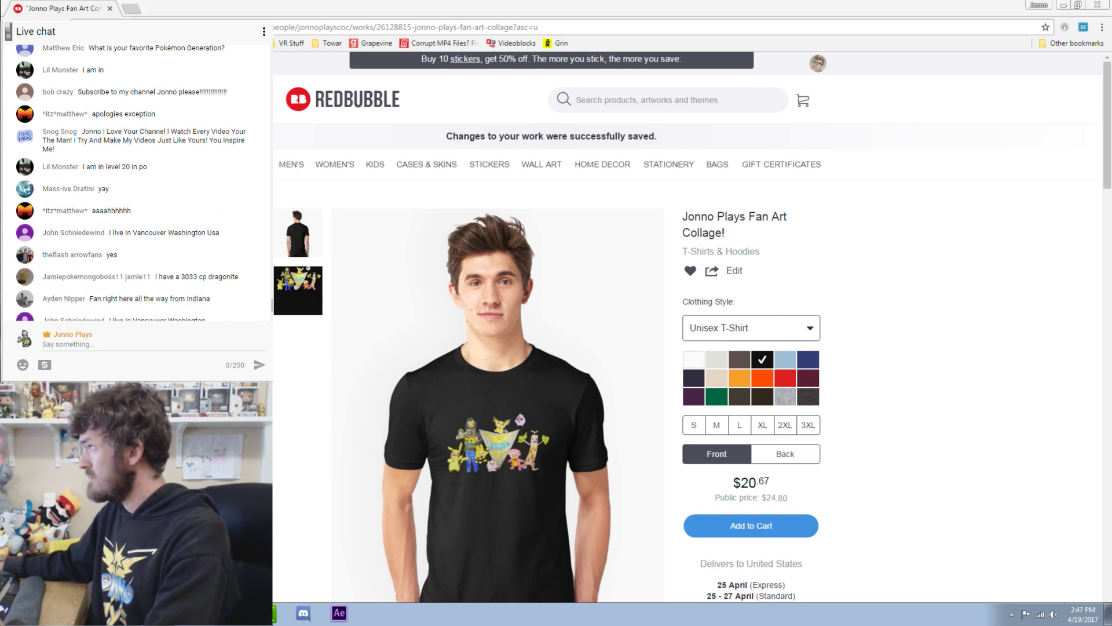
{"action": "key", "text": "alt+Tab"}
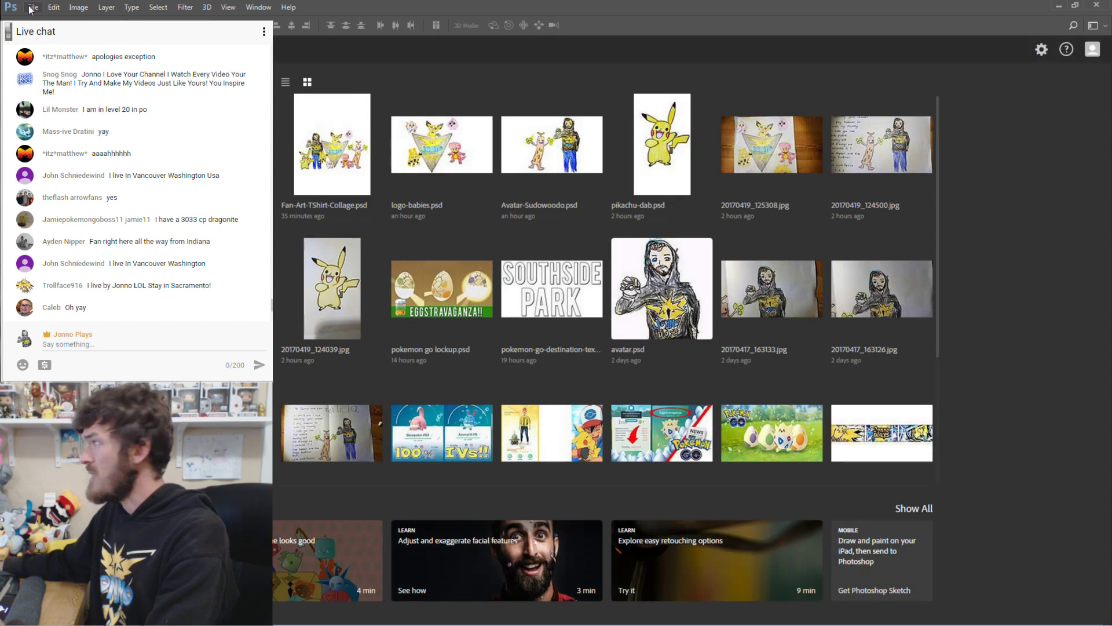
Open pikachu-dab.psd, then enlarge Pikachu and move it up slightly right.
{"action": "left_click", "coordinate": [664, 142]}
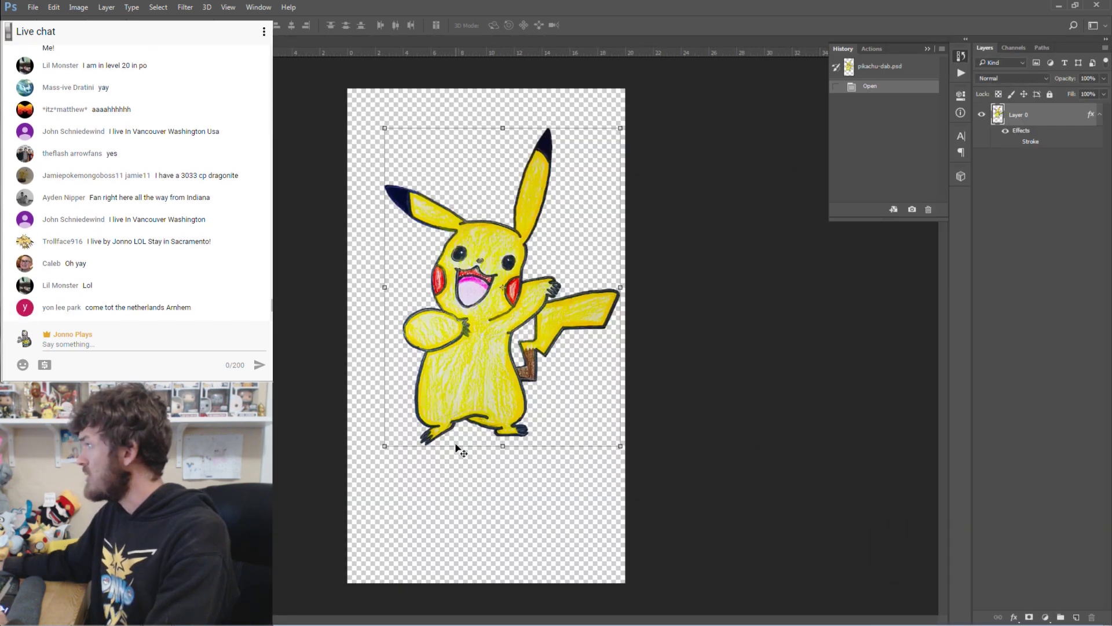
{"action": "left_click_drag", "start_coordinate": [386, 446], "coordinate": [457, 569]}
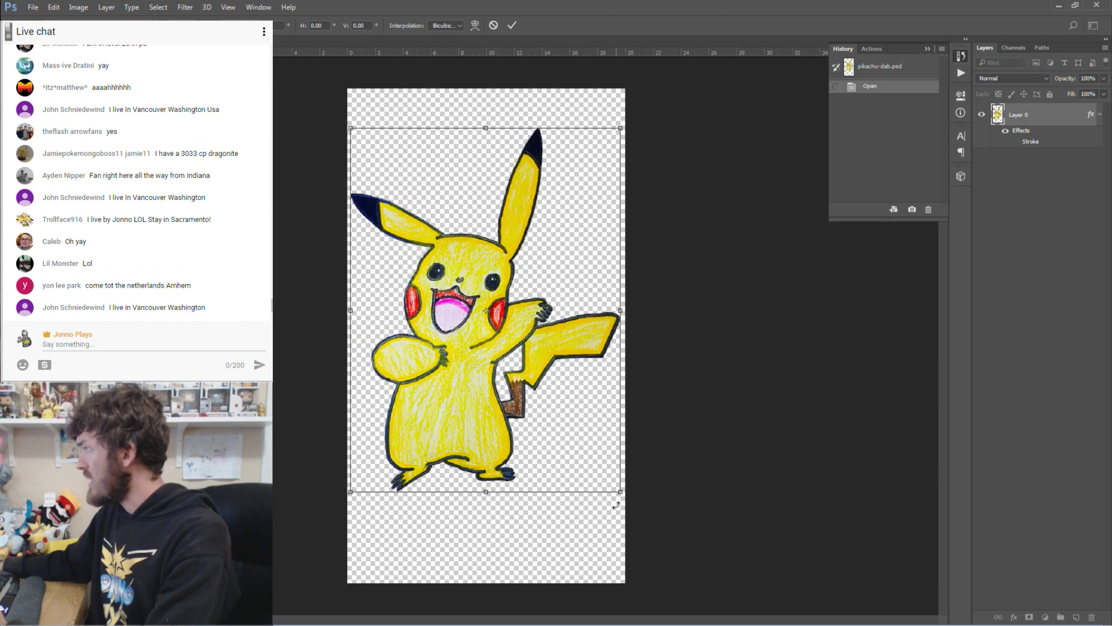
{"action": "left_click_drag", "start_coordinate": [620, 492], "coordinate": [621, 496]}
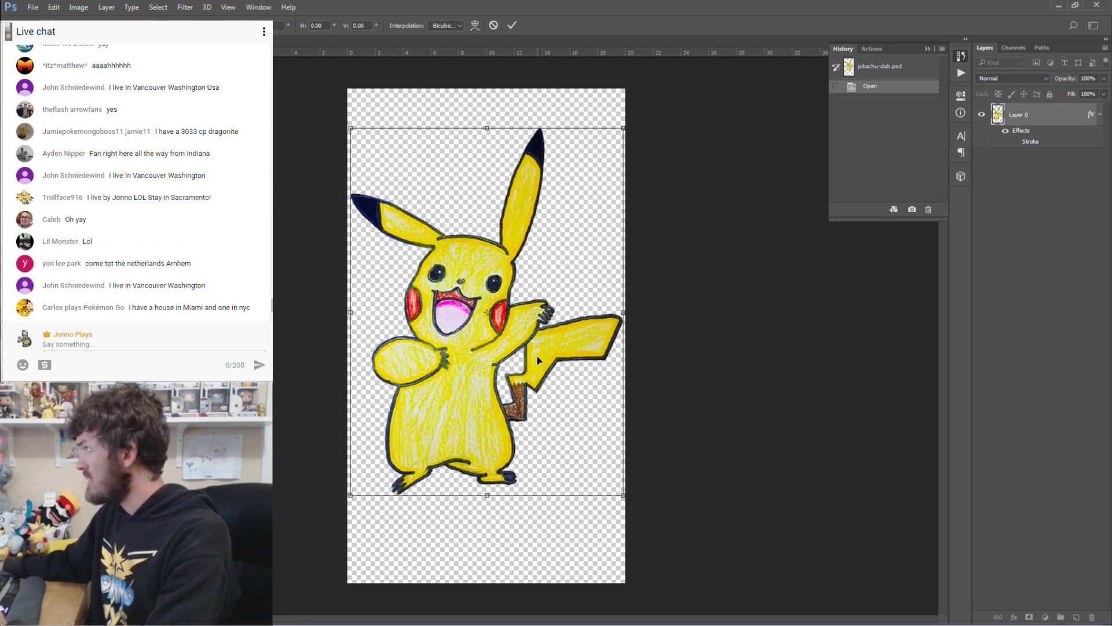
{"action": "left_click_drag", "start_coordinate": [493, 366], "coordinate": [496, 343]}
{"action": "key", "text": "Return"}
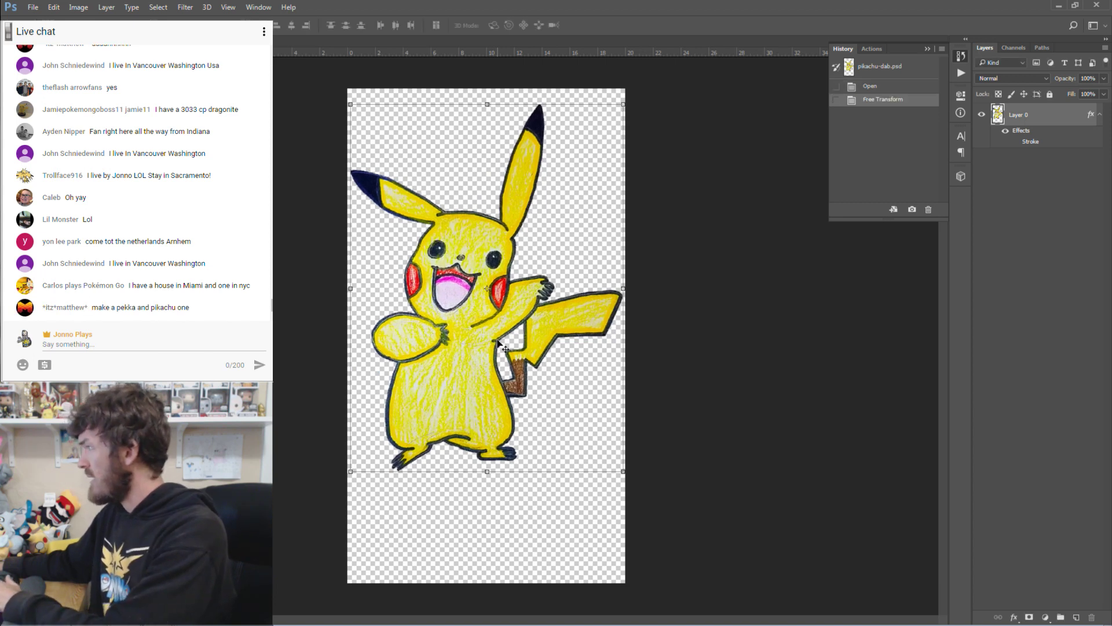
Crop the canvas so it ends just below Pikachu's feet.
{"action": "key", "text": "w"}
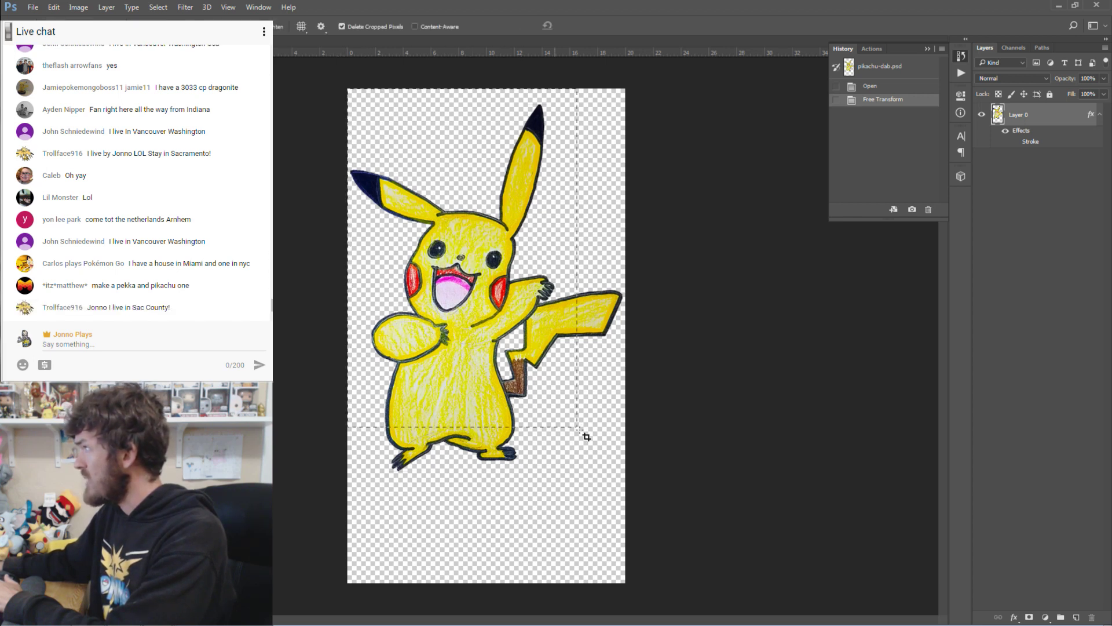
{"action": "left_click_drag", "start_coordinate": [579, 430], "coordinate": [627, 488]}
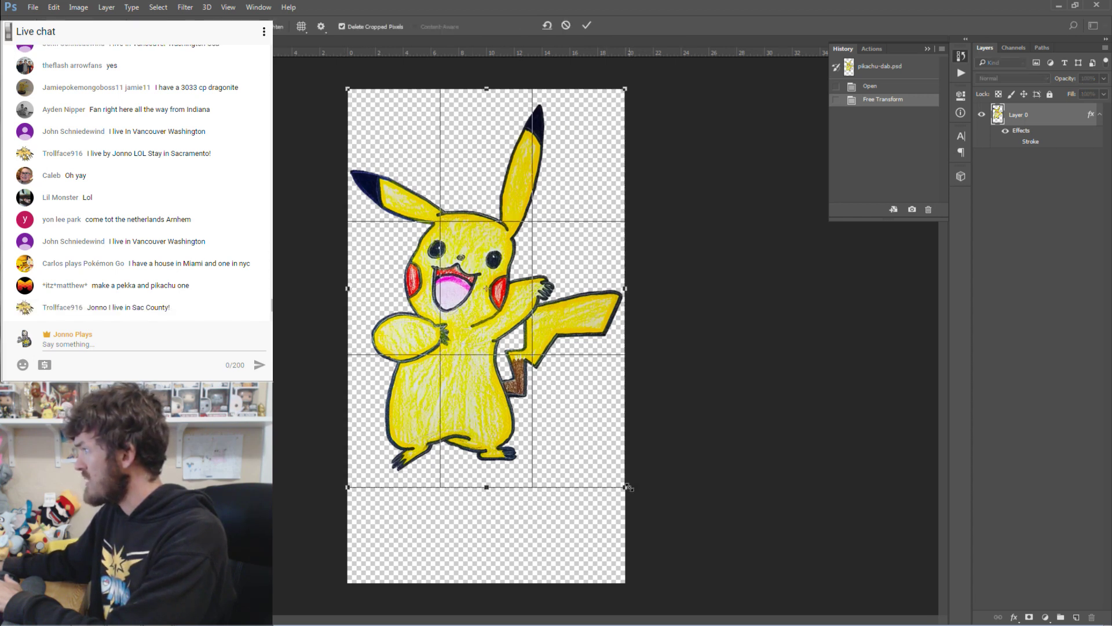
{"action": "left_click", "coordinate": [586, 24]}
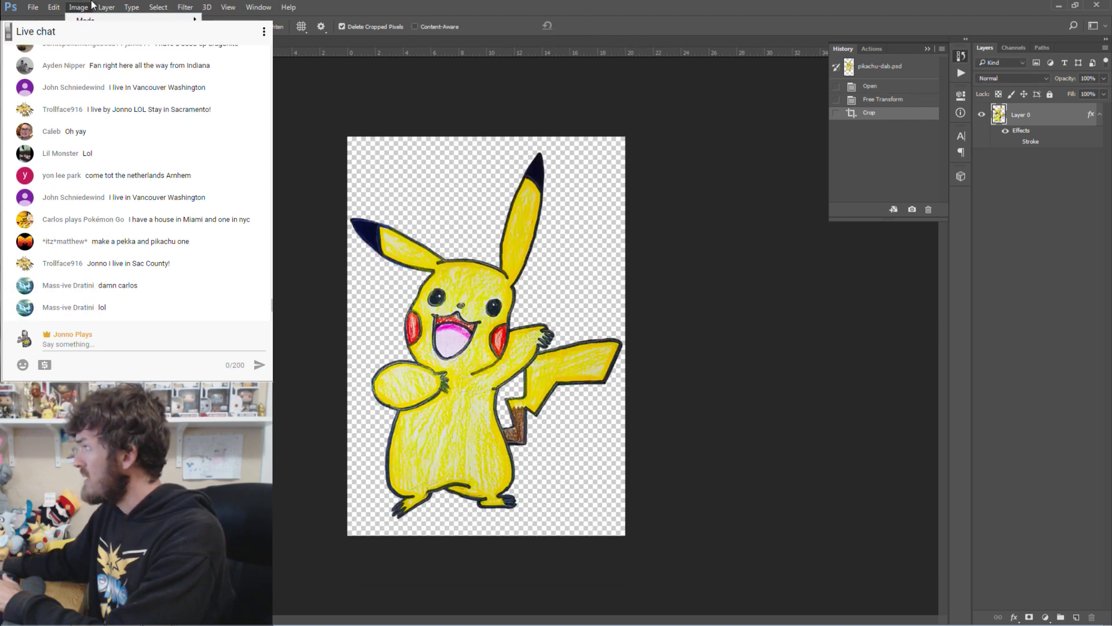
Confirm the 1440 × 2066 px size and export pikachu-dab as a transparent PNG-24 to Channel Fan Art.
{"action": "key", "text": "ctrl+alt+i"}
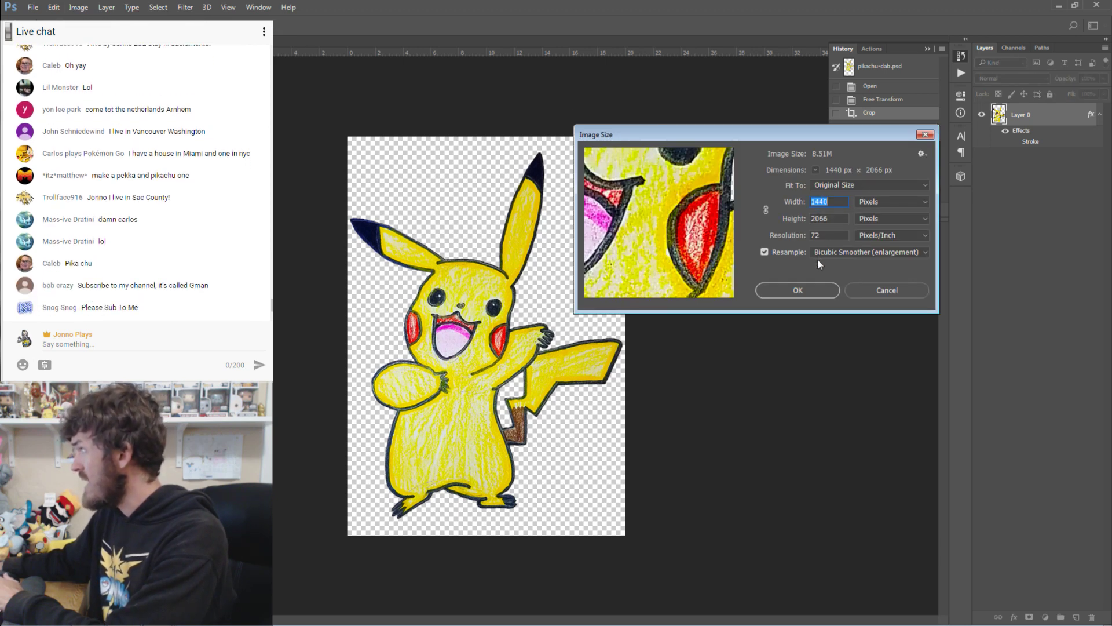
{"action": "left_click", "coordinate": [808, 290]}
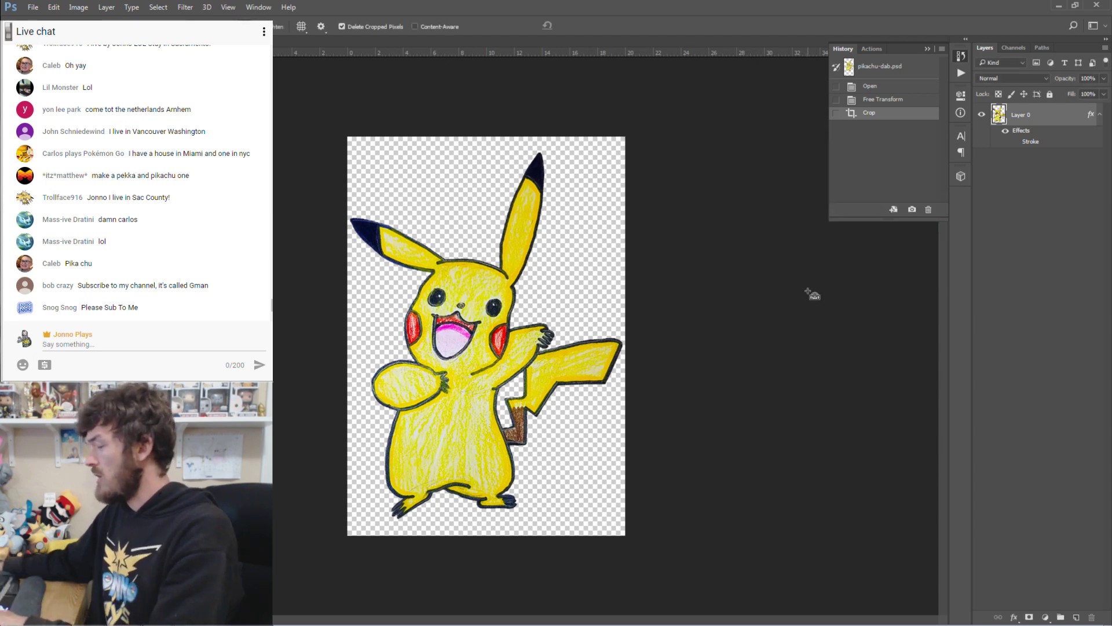
{"action": "key", "text": "ctrl+alt+shift+s"}
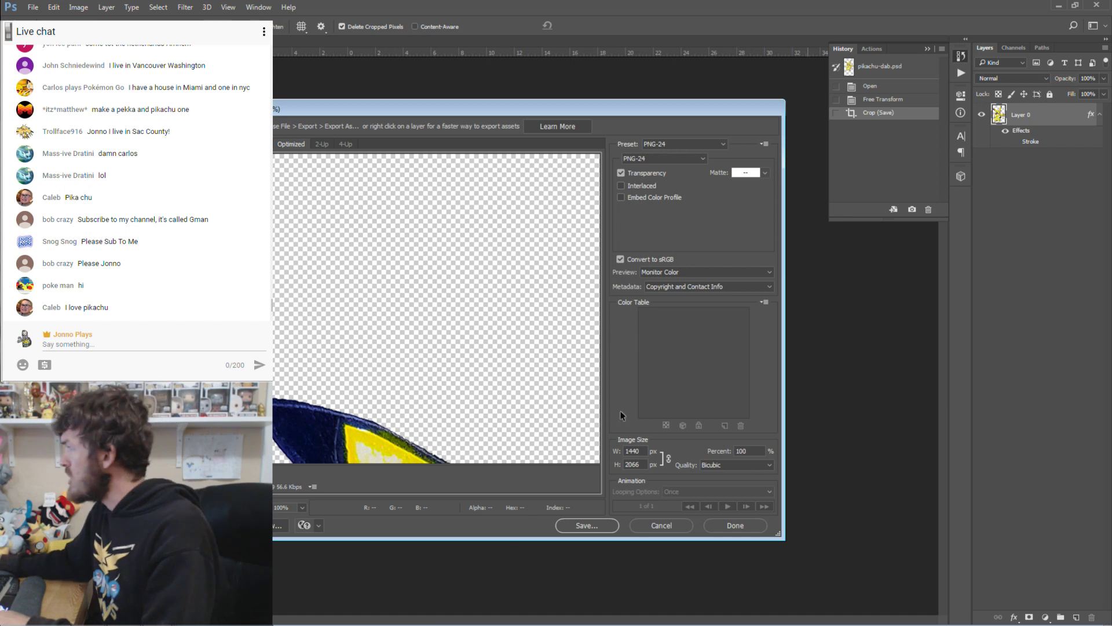
{"action": "left_click", "coordinate": [597, 530]}
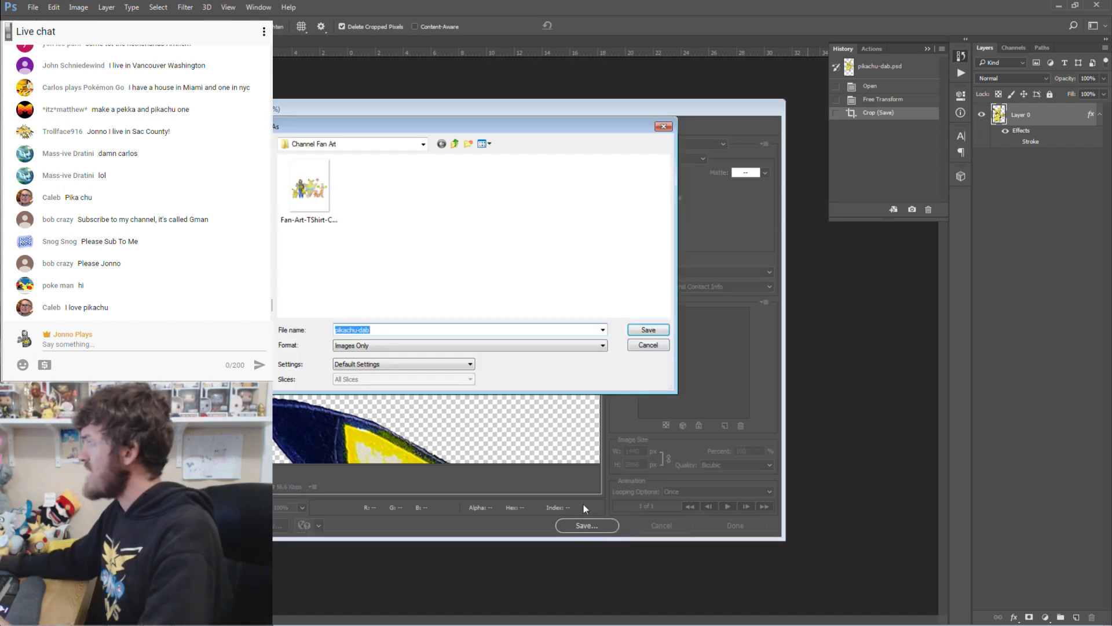
{"action": "left_click", "coordinate": [647, 329]}
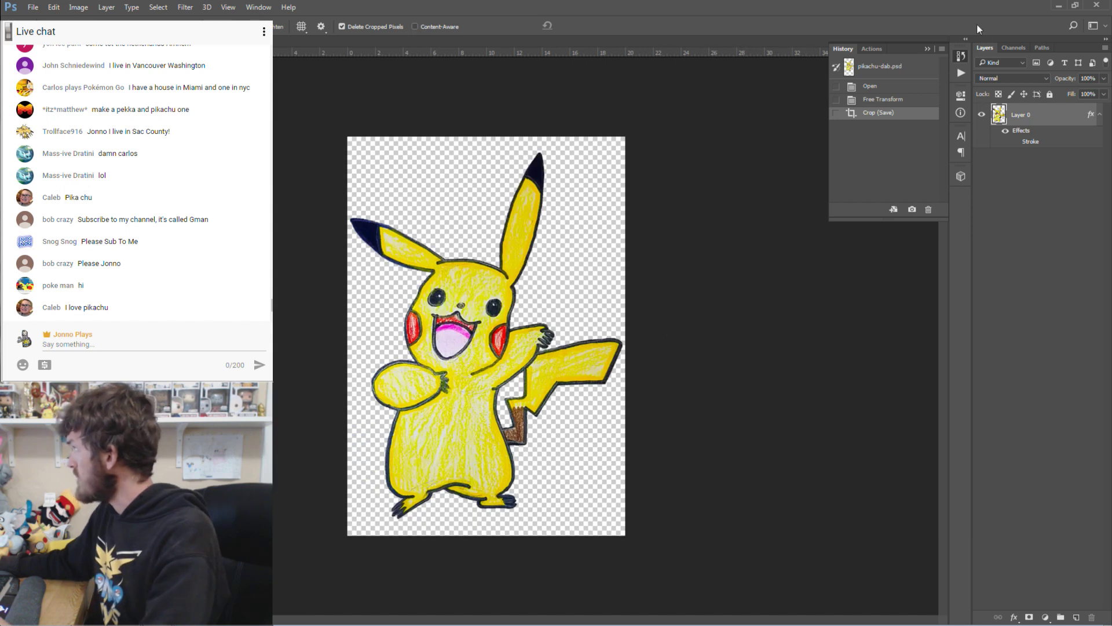
{"action": "left_click", "coordinate": [1060, 6]}
Start a new Redbubble work and upload pikachu-dab to all products.
{"action": "mouse_move", "coordinate": [818, 65]}
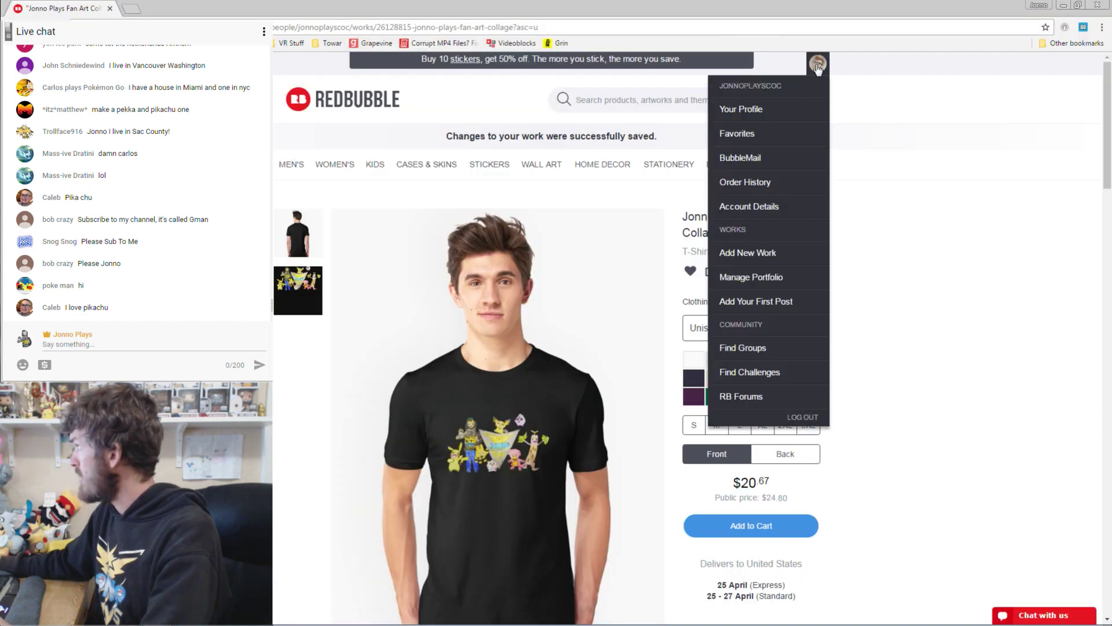
{"action": "left_click", "coordinate": [748, 252]}
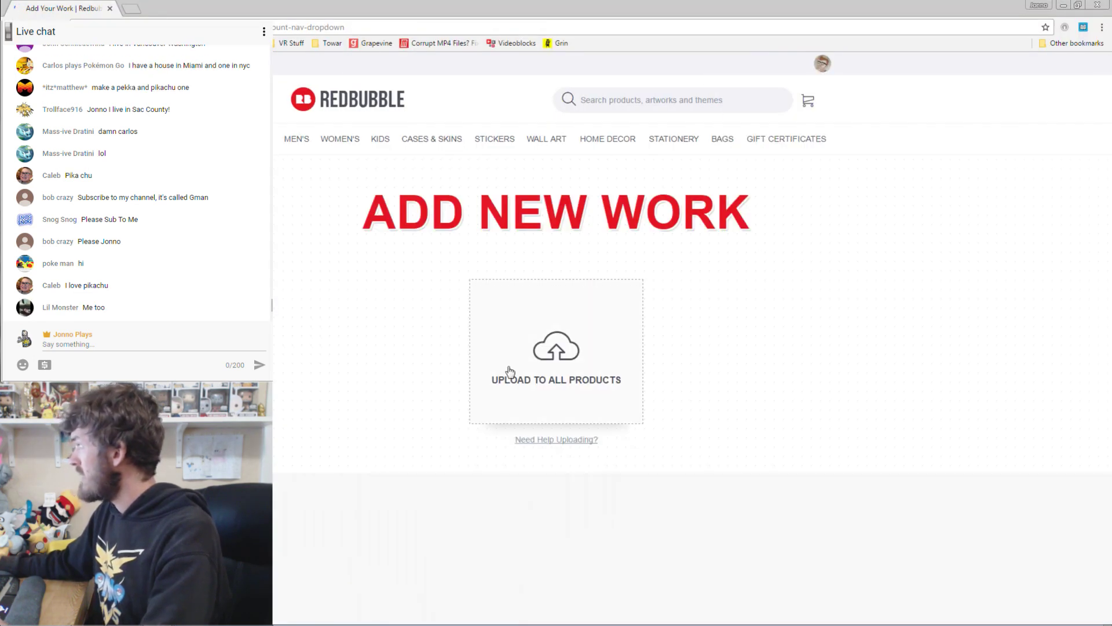
{"action": "left_click", "coordinate": [545, 360]}
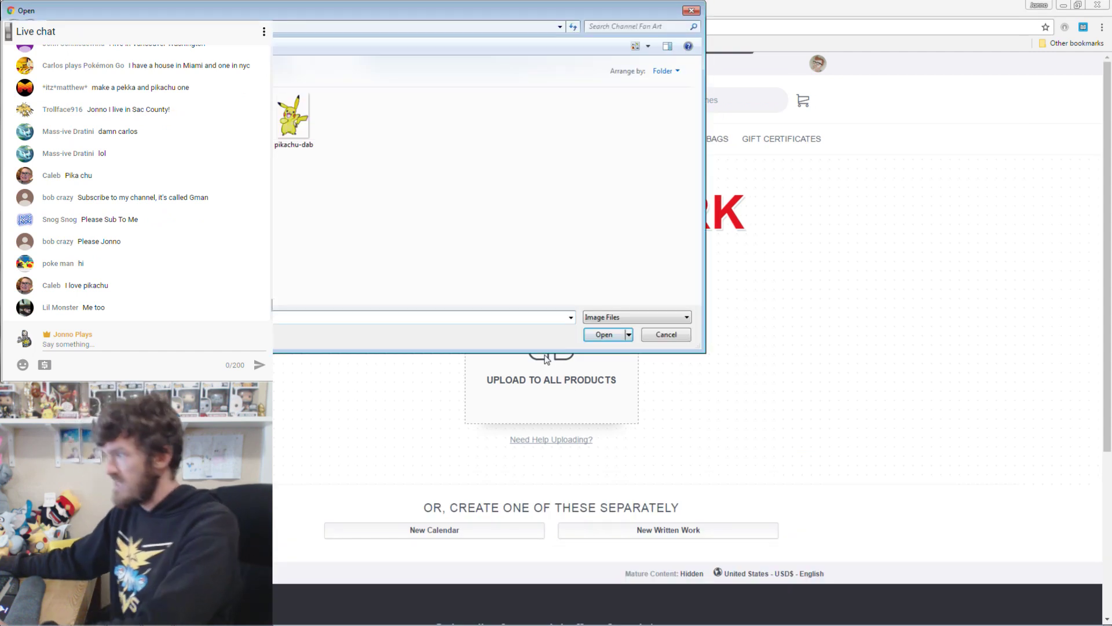
{"action": "double_click", "coordinate": [294, 116]}
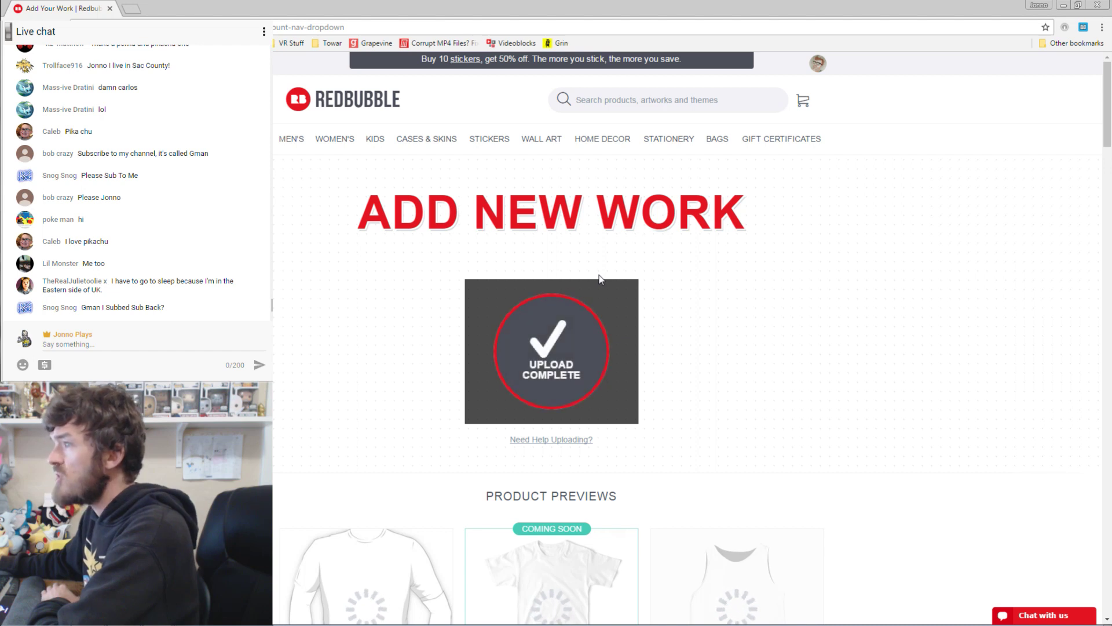
{"action": "scroll", "coordinate": [805, 236], "scroll_direction": "down", "scroll_amount": 2}
Enable the design on Contrast Tanks, Graphic T-Shirt Dress, Graphic T-Shirts and A-Line Dress.
{"action": "scroll", "coordinate": [804, 236], "scroll_direction": "down", "scroll_amount": 2}
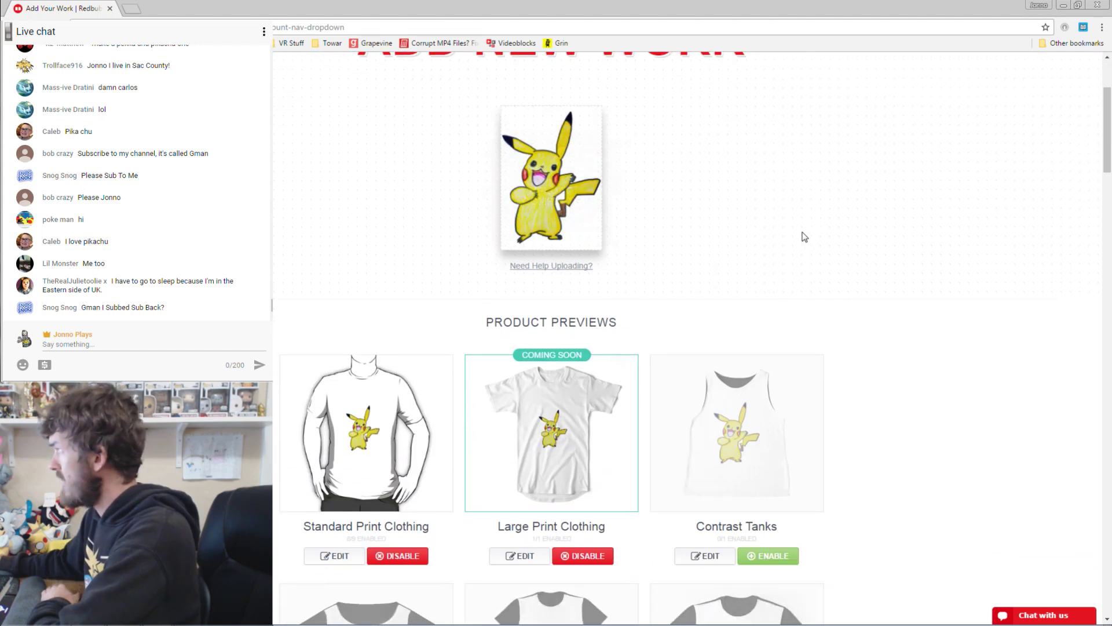
{"action": "scroll", "coordinate": [402, 291], "scroll_direction": "down", "scroll_amount": 1}
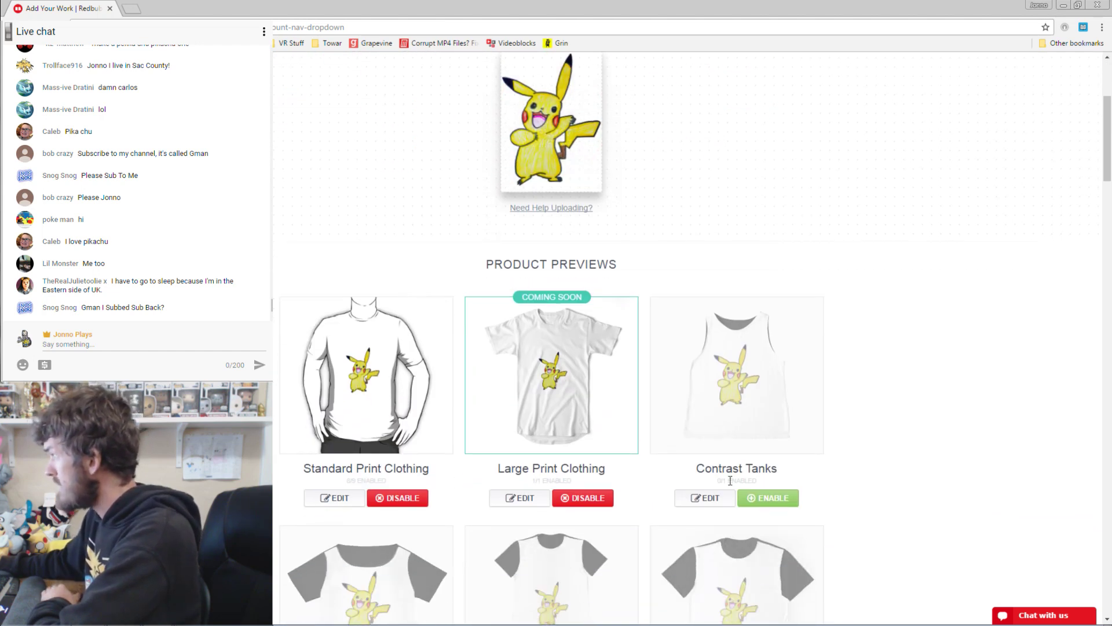
{"action": "left_click", "coordinate": [769, 498]}
{"action": "scroll", "coordinate": [919, 276], "scroll_direction": "down", "scroll_amount": 3}
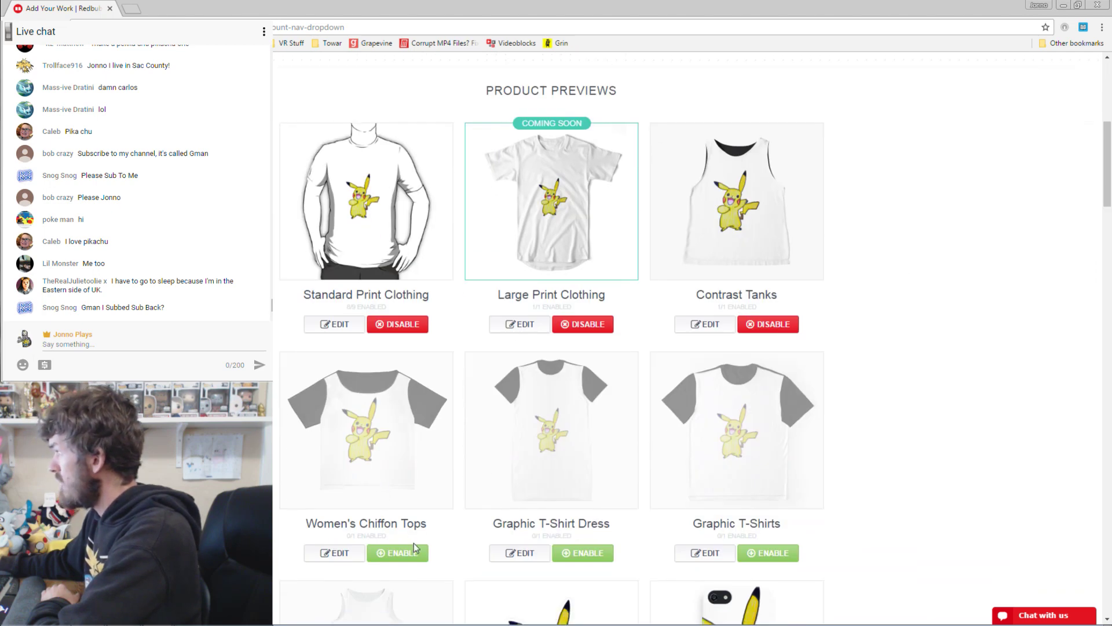
{"action": "left_click", "coordinate": [583, 552]}
{"action": "left_click", "coordinate": [768, 555]}
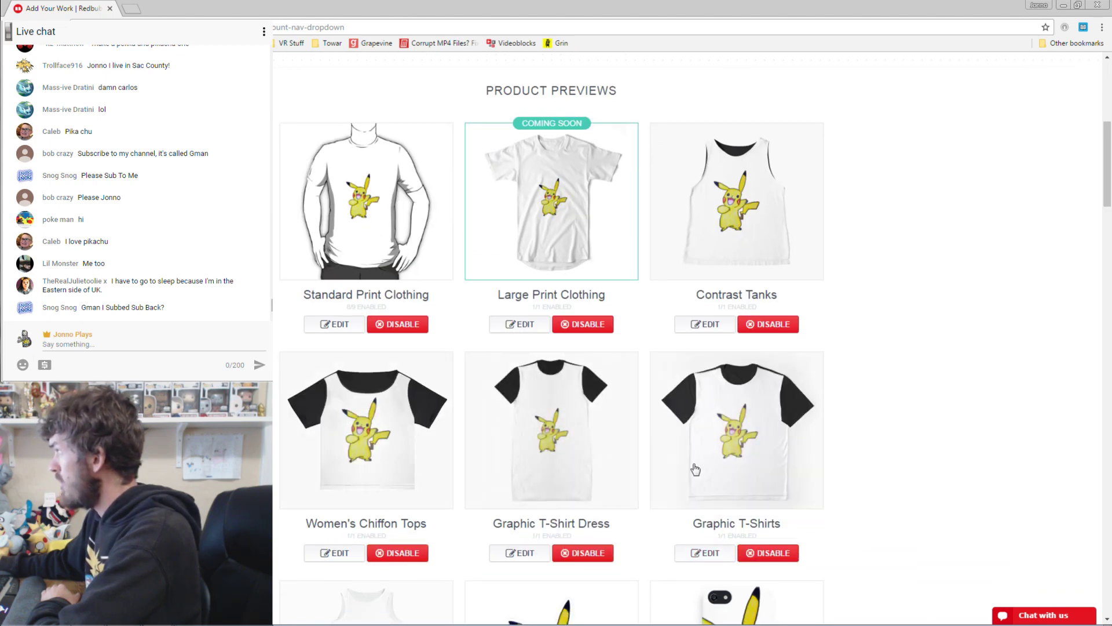
{"action": "scroll", "coordinate": [695, 440], "scroll_direction": "down", "scroll_amount": 3}
{"action": "scroll", "coordinate": [612, 377], "scroll_direction": "down", "scroll_amount": 3}
{"action": "left_click", "coordinate": [414, 435]}
Enable Pouches & Laptop Sleeves, Duvets, Leggings and Mini Skirts.
{"action": "scroll", "coordinate": [588, 350], "scroll_direction": "down", "scroll_amount": 3}
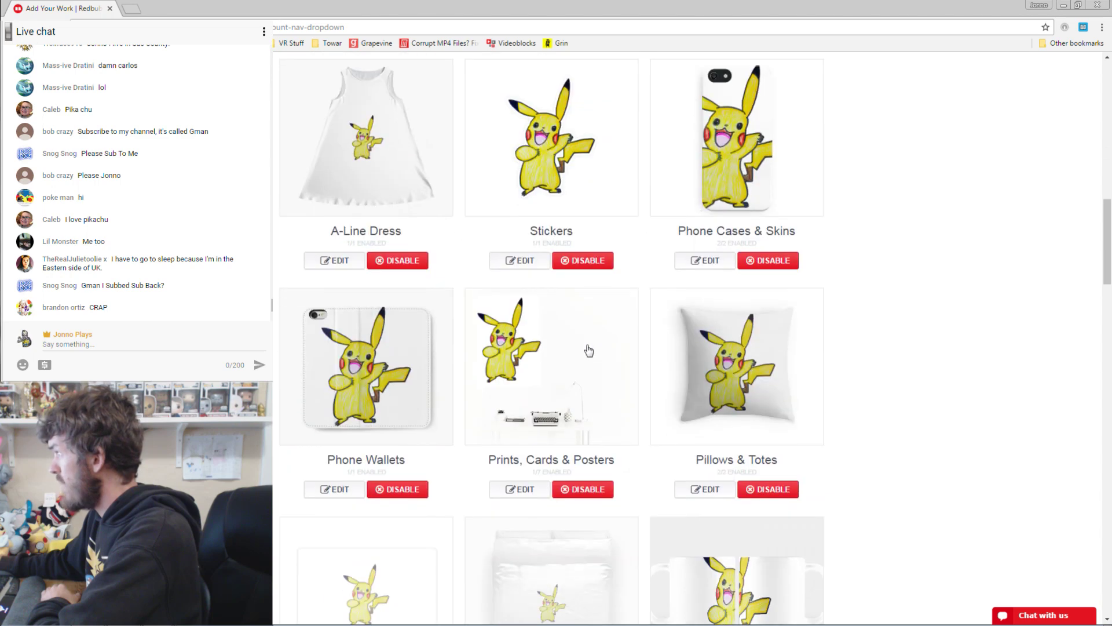
{"action": "scroll", "coordinate": [690, 392], "scroll_direction": "down", "scroll_amount": 6}
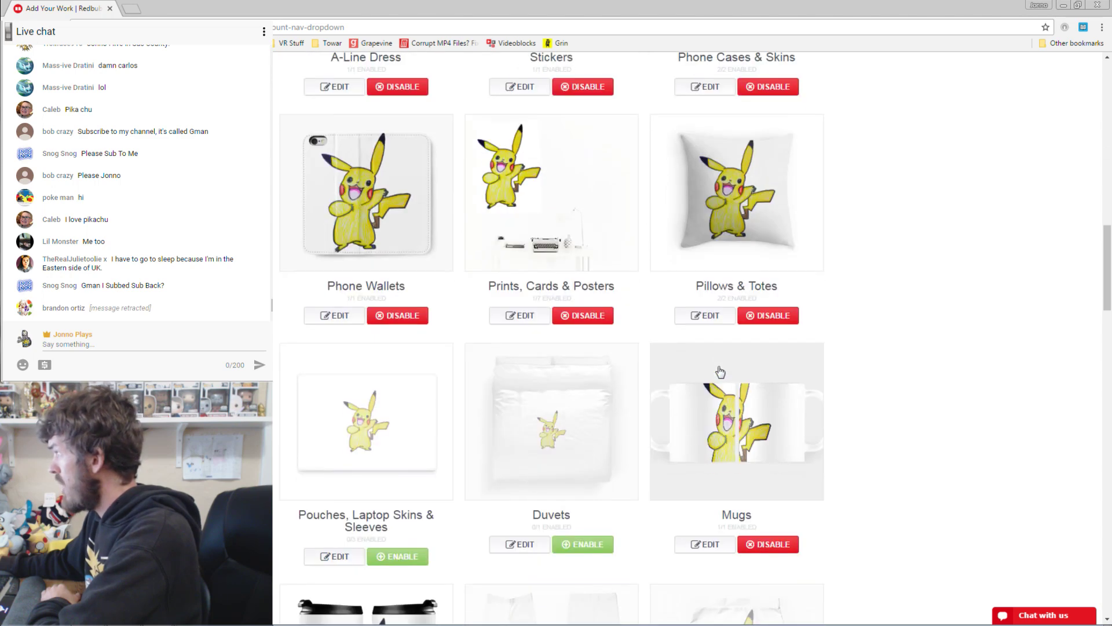
{"action": "left_click", "coordinate": [406, 383]}
{"action": "left_click", "coordinate": [589, 371]}
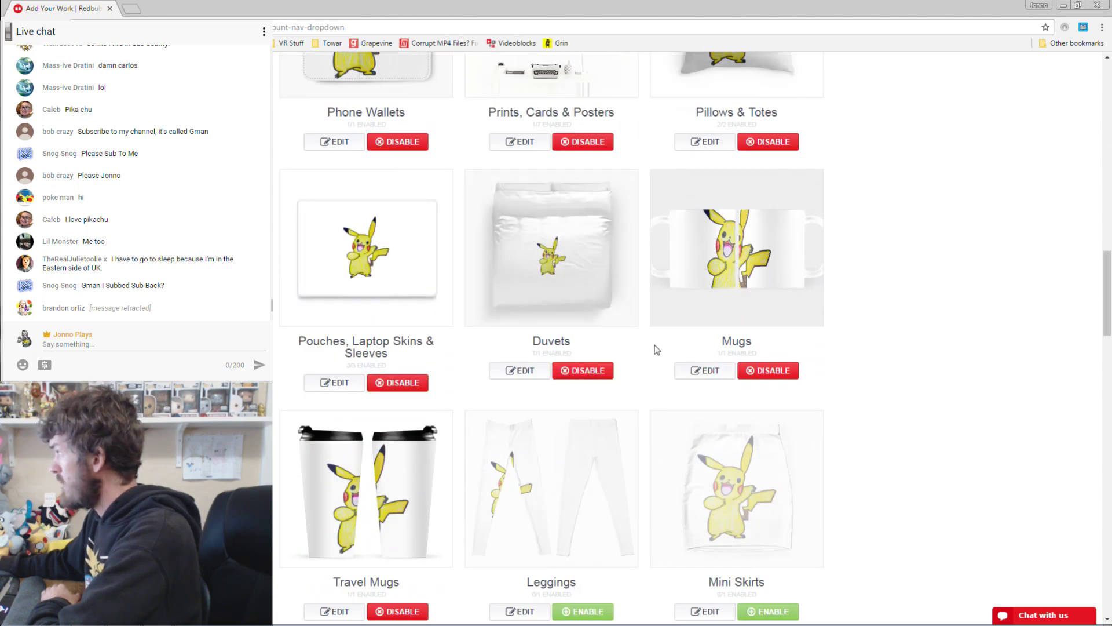
{"action": "scroll", "coordinate": [655, 348], "scroll_direction": "down", "scroll_amount": 3}
{"action": "left_click", "coordinate": [595, 439]}
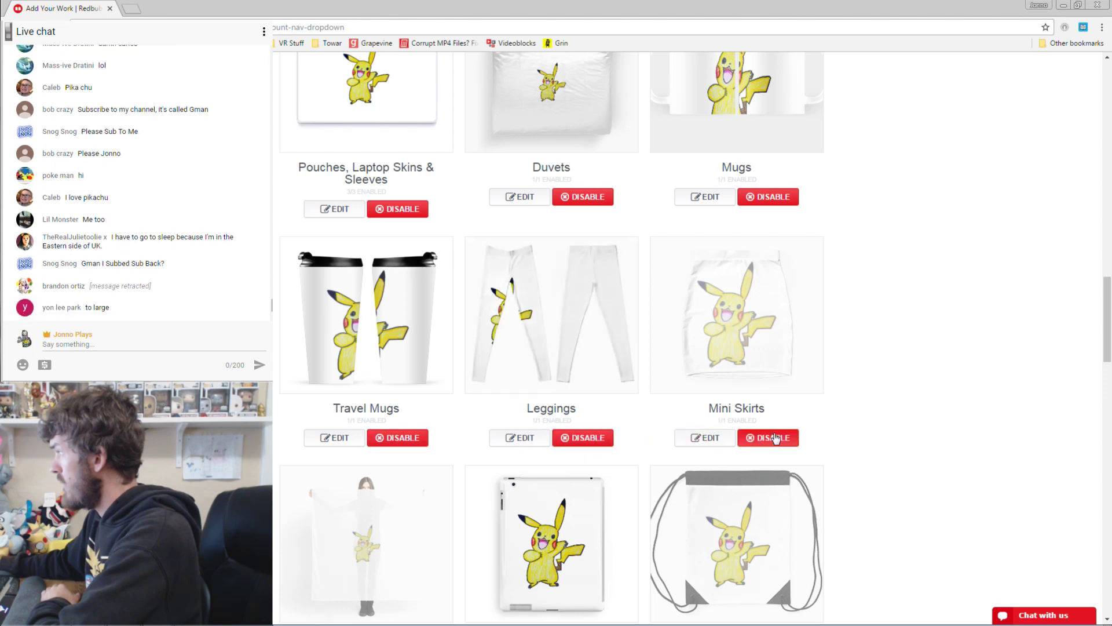
{"action": "left_click", "coordinate": [775, 437]}
Enable Scarves, Drawstring Bags, Spiral Notebooks, Hardcover Journals and Clock.
{"action": "scroll", "coordinate": [869, 370], "scroll_direction": "down", "scroll_amount": 3}
{"action": "left_click", "coordinate": [405, 493]}
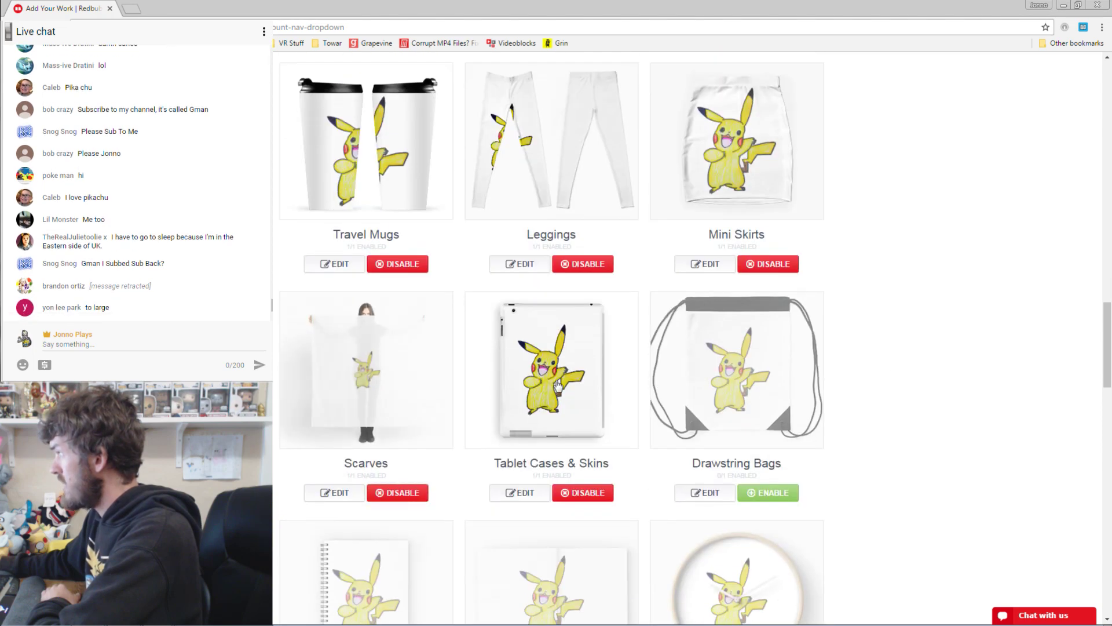
{"action": "scroll", "coordinate": [612, 325], "scroll_direction": "down", "scroll_amount": 3}
{"action": "left_click", "coordinate": [756, 315]}
{"action": "scroll", "coordinate": [586, 355], "scroll_direction": "down", "scroll_amount": 1}
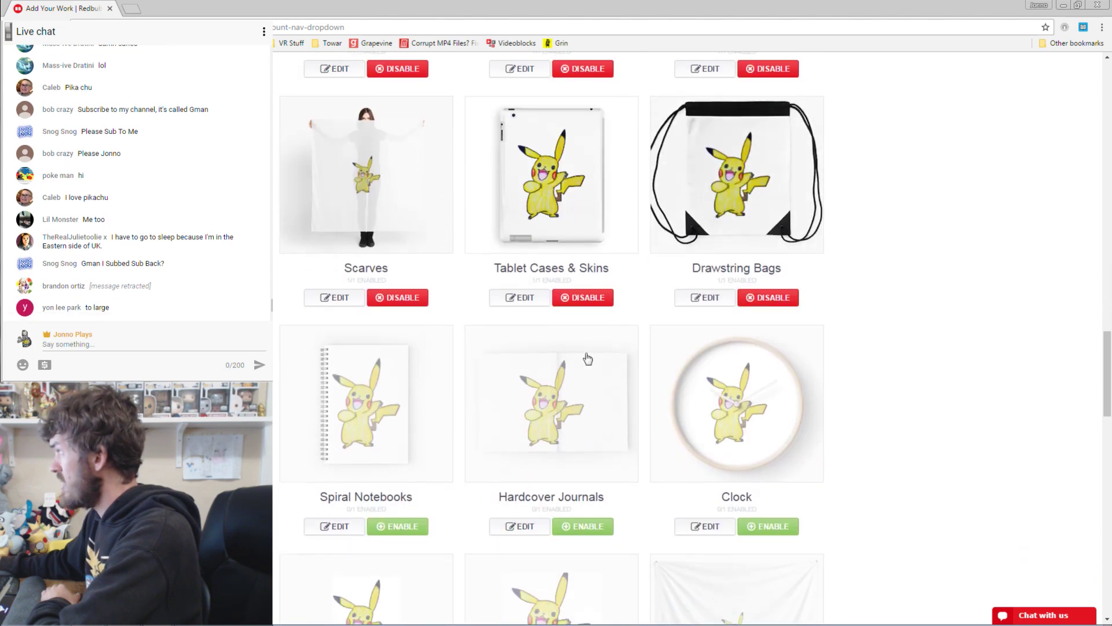
{"action": "left_click", "coordinate": [427, 491]}
{"action": "left_click", "coordinate": [582, 490]}
{"action": "left_click", "coordinate": [772, 489]}
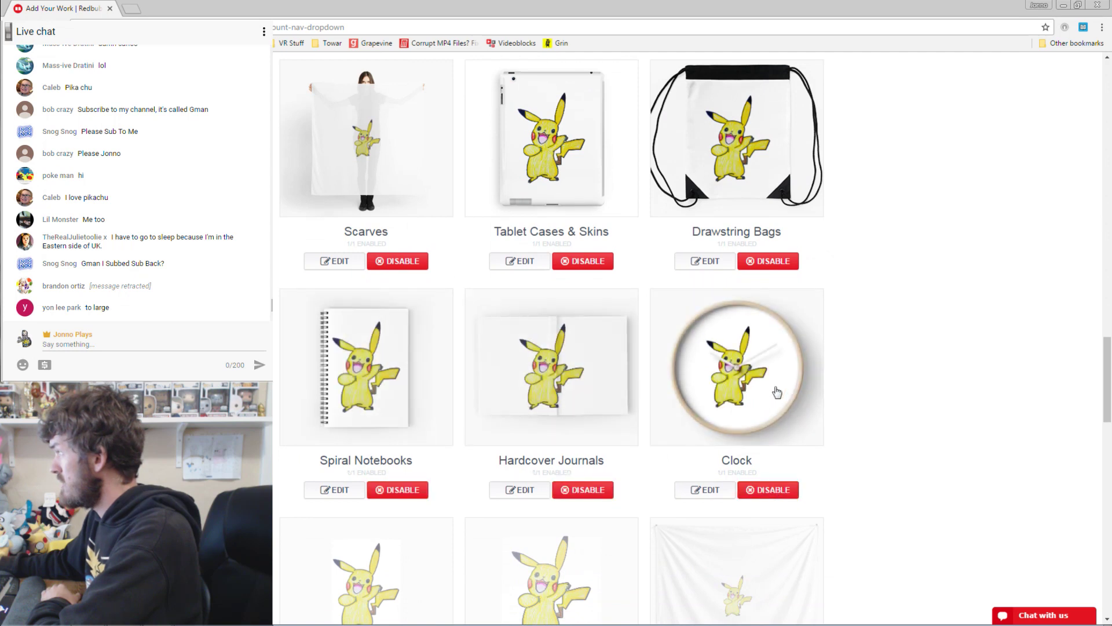
{"action": "left_click", "coordinate": [704, 490]}
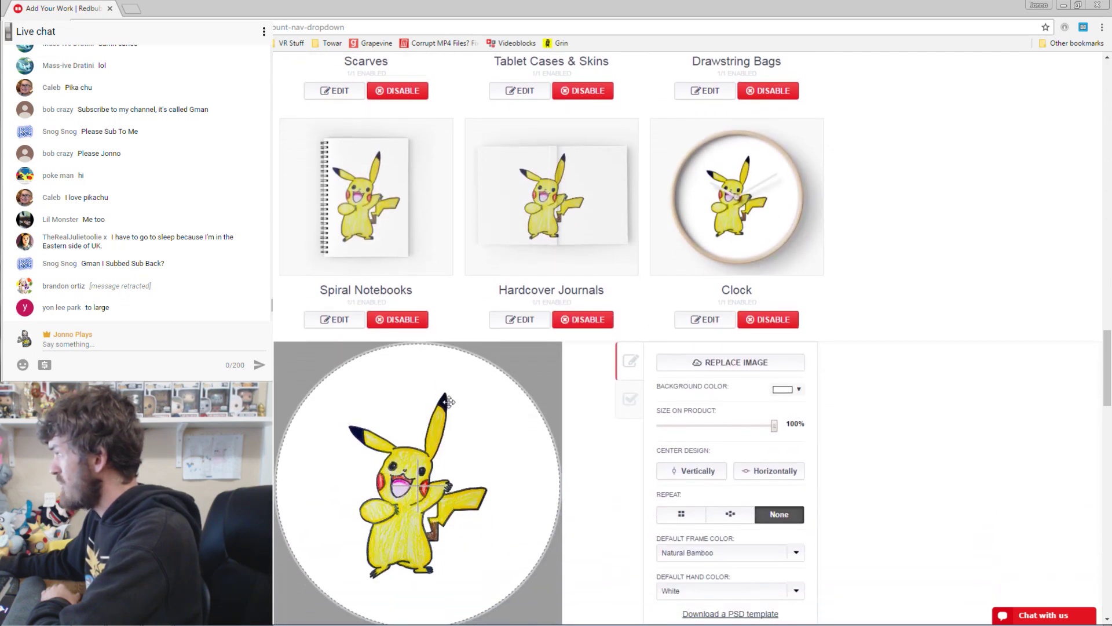
Position Pikachu lower and centred on the clock face and apply the change.
{"action": "left_click_drag", "start_coordinate": [411, 481], "coordinate": [429, 439]}
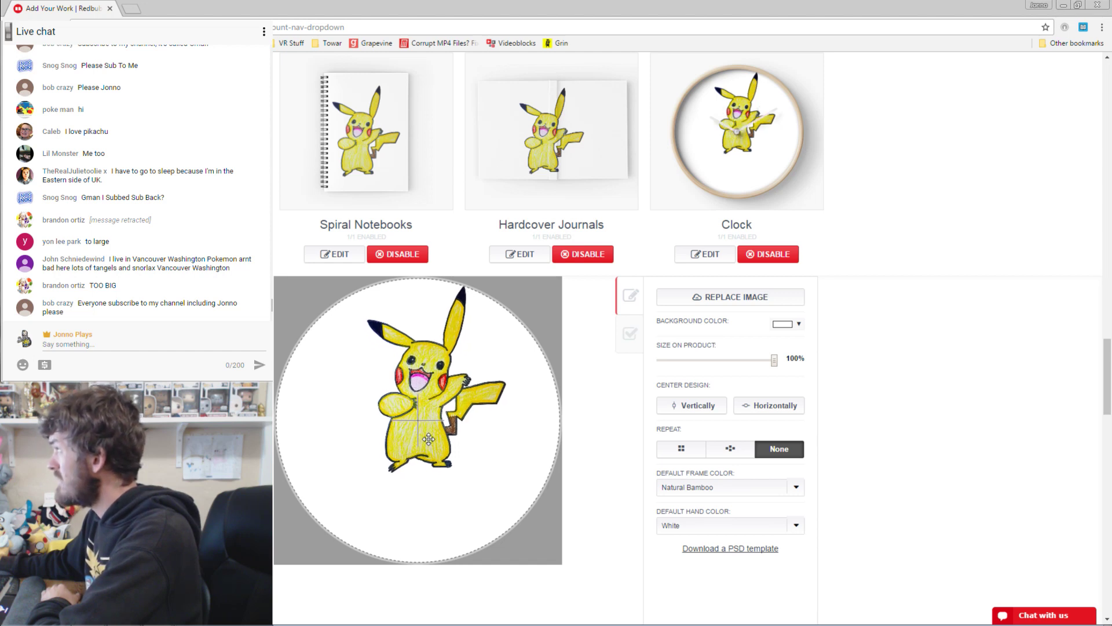
{"action": "left_click_drag", "start_coordinate": [429, 439], "coordinate": [426, 447]}
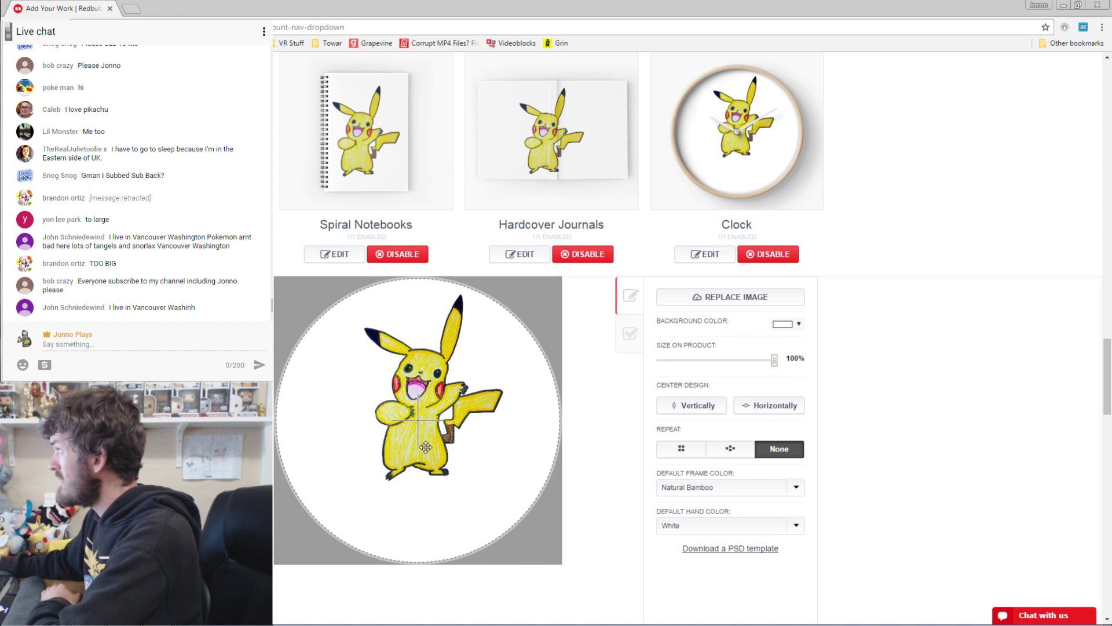
{"action": "mouse_move", "coordinate": [426, 447]}
{"action": "left_mouse_down"}
{"action": "mouse_move", "coordinate": [427, 471]}
{"action": "mouse_move", "coordinate": [430, 458]}
{"action": "left_mouse_up"}
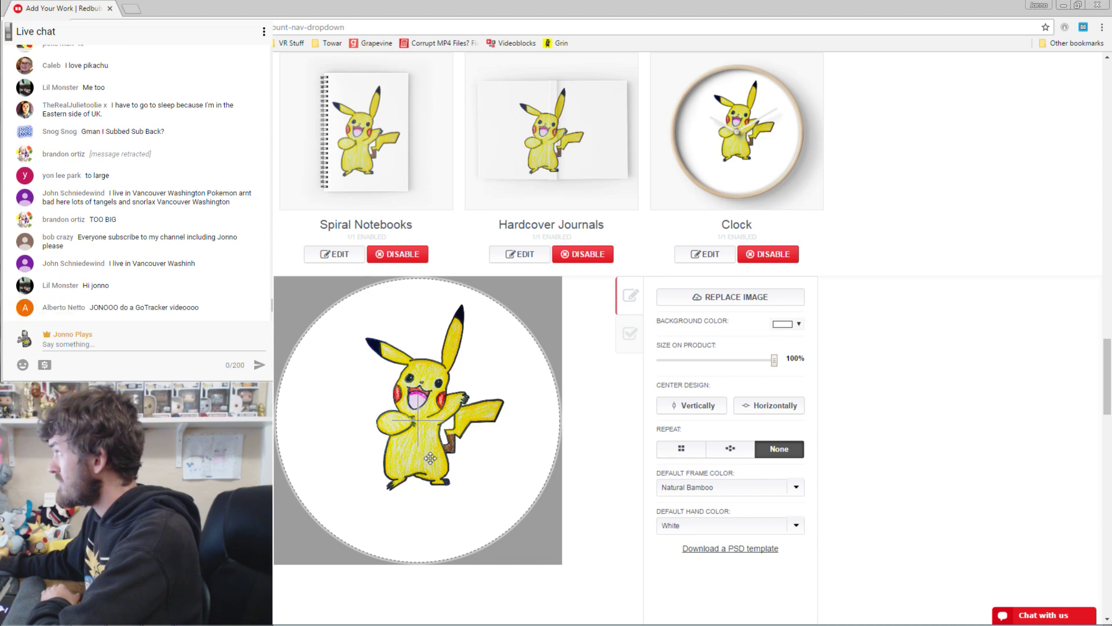
{"action": "scroll", "coordinate": [937, 322], "scroll_direction": "down", "scroll_amount": 4}
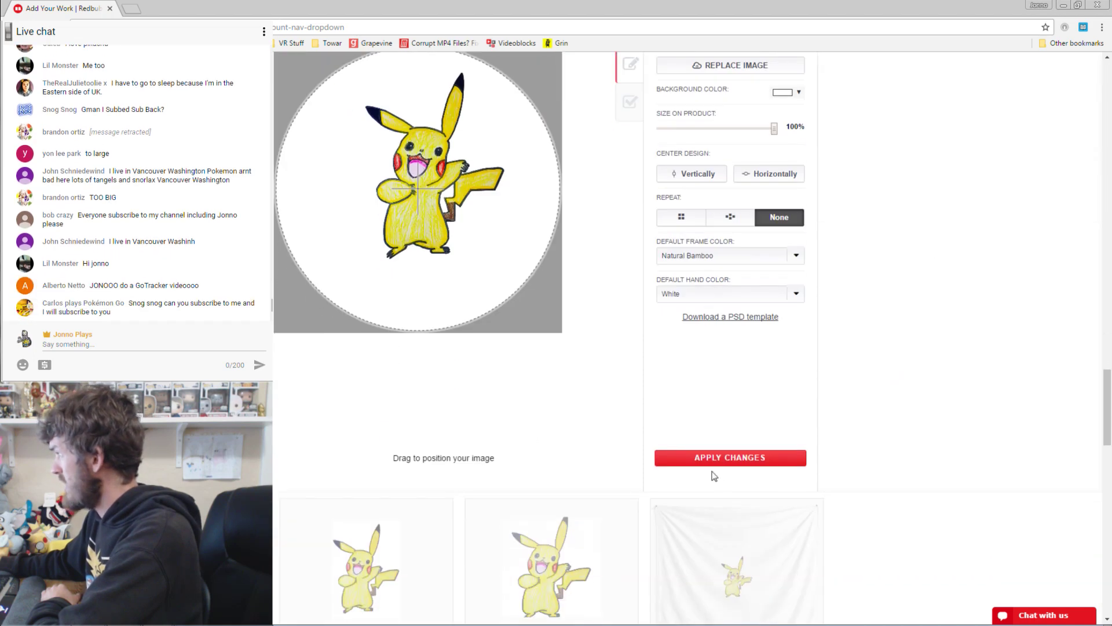
{"action": "left_click", "coordinate": [713, 458]}
Enable the design on Art Board, Acrylic Block and Wall Tapestry.
{"action": "left_click", "coordinate": [398, 251]}
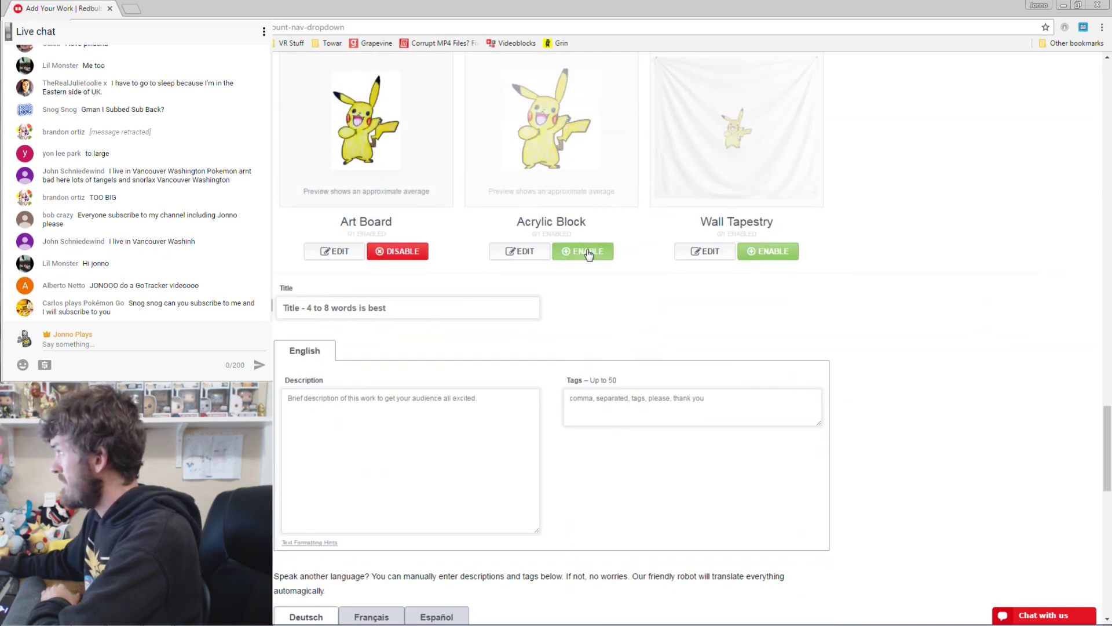
{"action": "left_click", "coordinate": [584, 251]}
{"action": "left_click", "coordinate": [768, 251]}
Shrink Pikachu on the Acrylic Block to 93%, shift it slightly right, and apply.
{"action": "scroll", "coordinate": [770, 400], "scroll_direction": "up", "scroll_amount": 5}
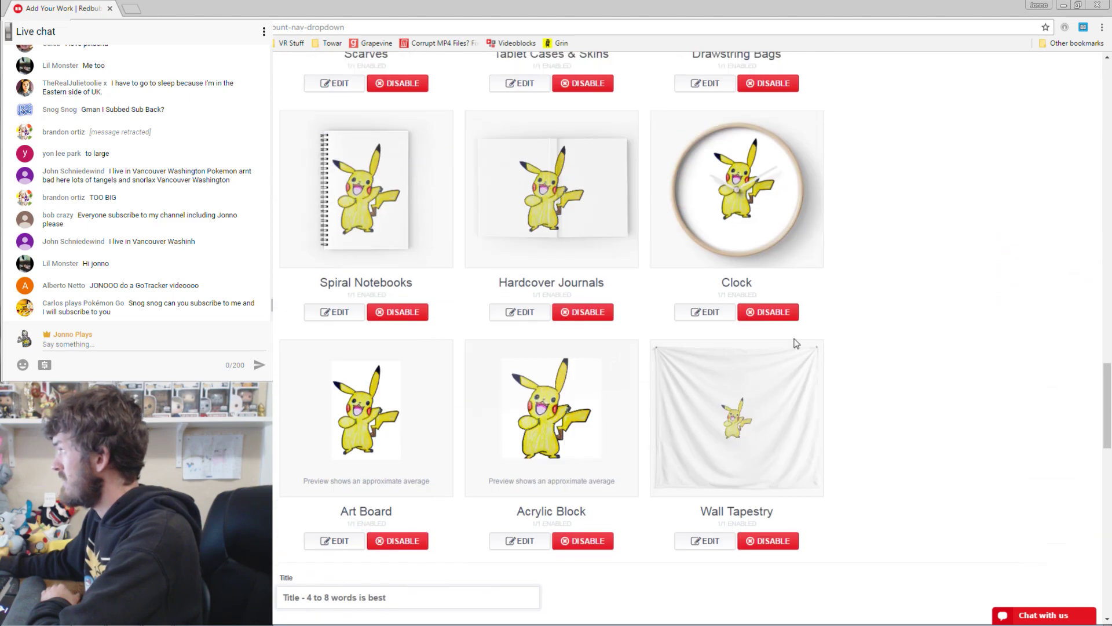
{"action": "left_click", "coordinate": [514, 541]}
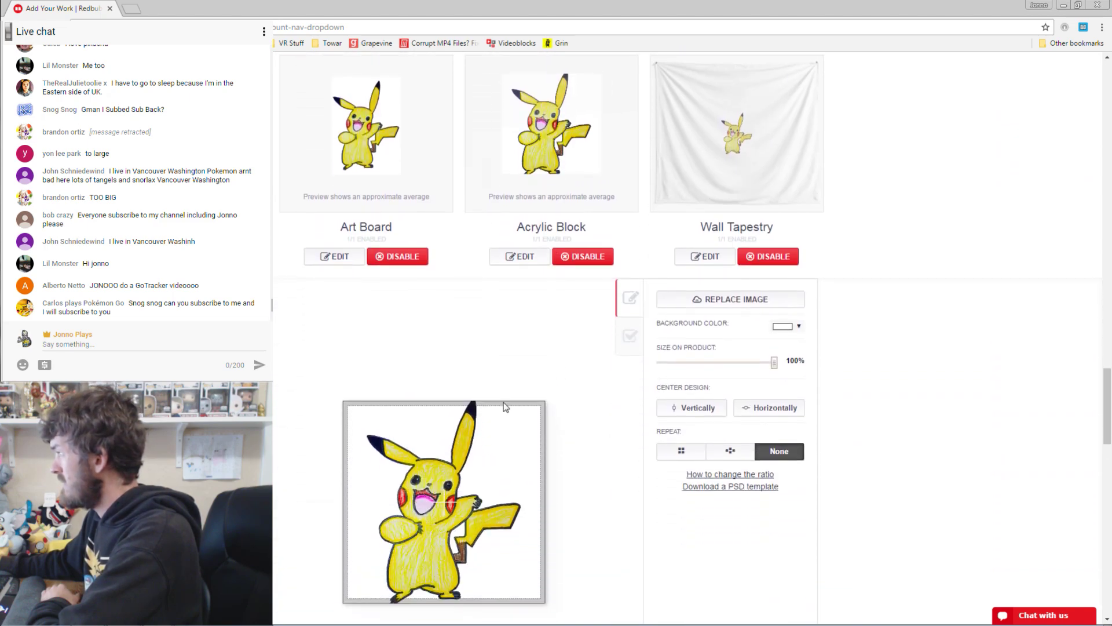
{"action": "left_click_drag", "start_coordinate": [771, 371], "coordinate": [769, 368]}
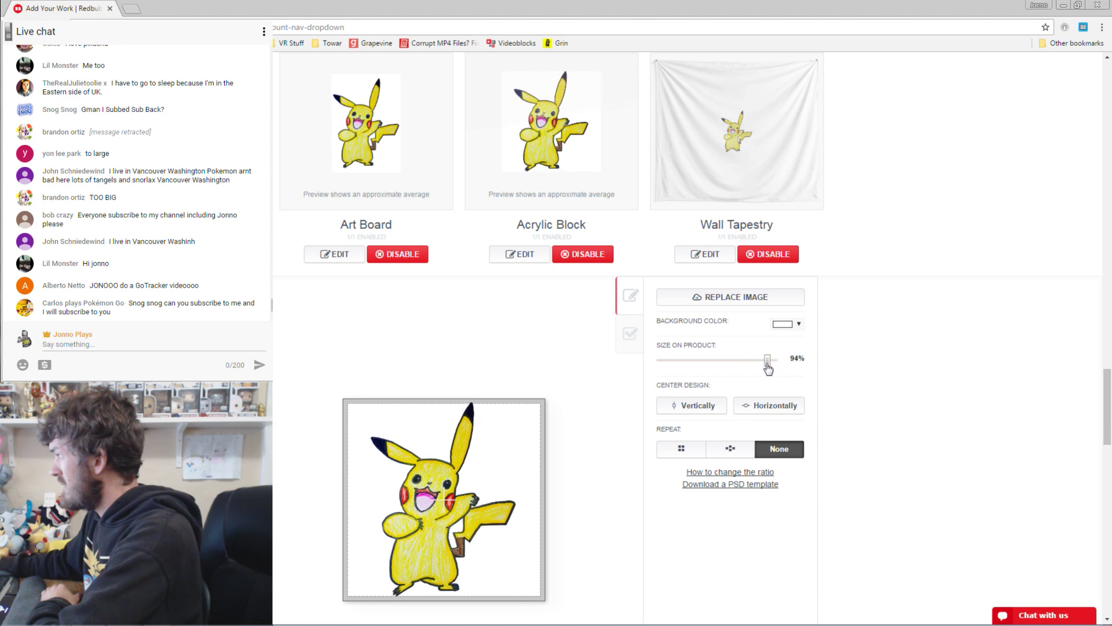
{"action": "left_click_drag", "start_coordinate": [444, 500], "coordinate": [439, 497]}
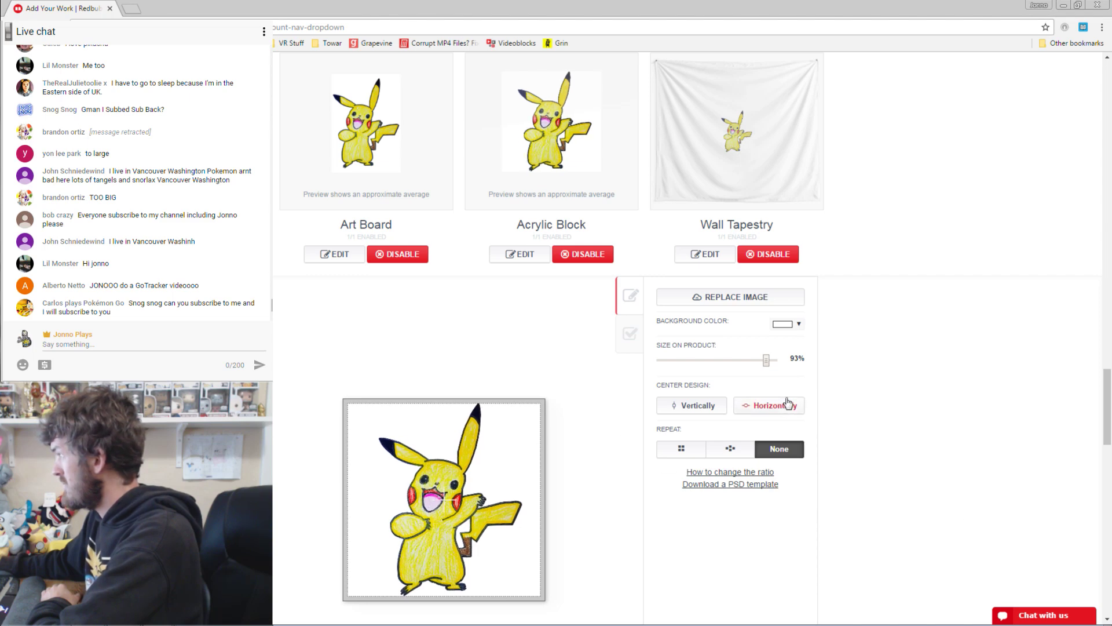
{"action": "scroll", "coordinate": [681, 529], "scroll_direction": "down", "scroll_amount": 3}
{"action": "left_click", "coordinate": [720, 514]}
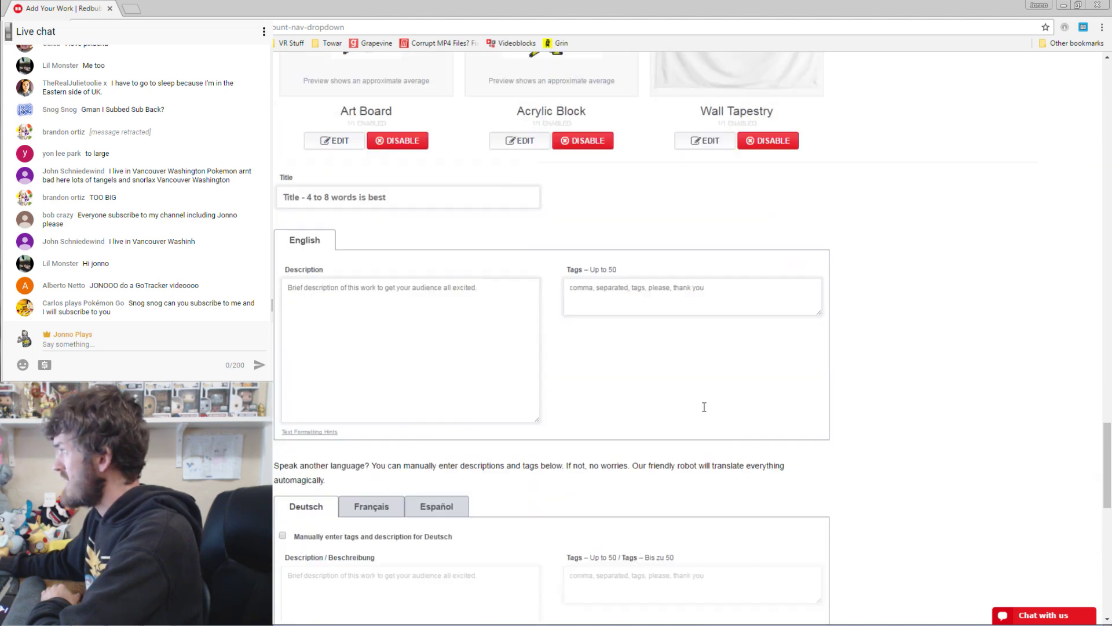
Make the Wall Tapestry a staggered repeating Pikachu pattern at 75% and apply.
{"action": "scroll", "coordinate": [704, 407], "scroll_direction": "up", "scroll_amount": 6}
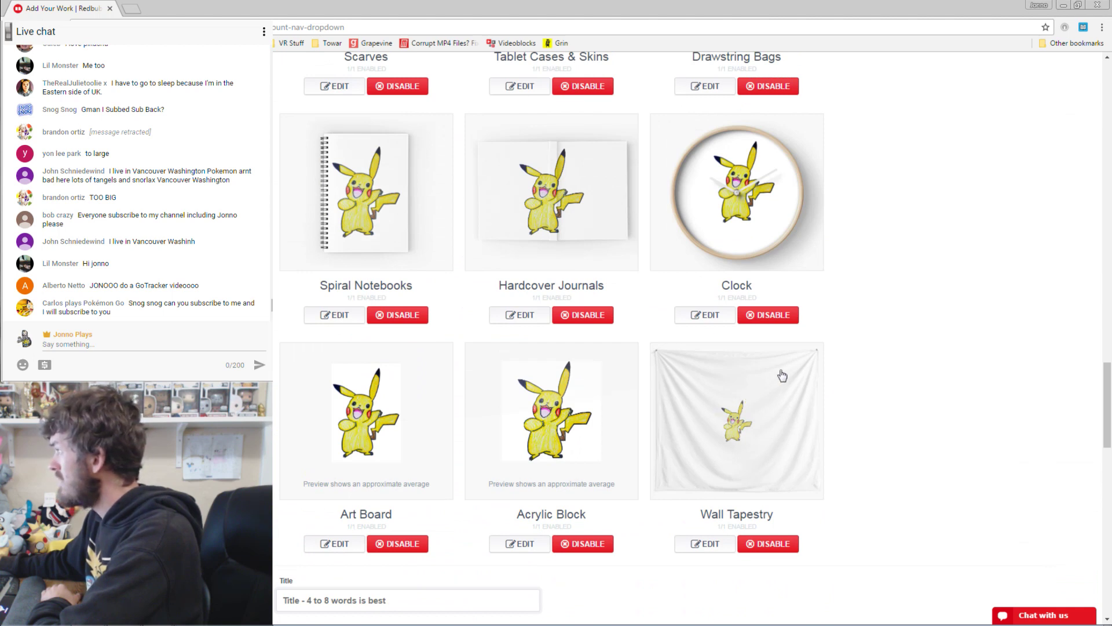
{"action": "left_click", "coordinate": [705, 548]}
{"action": "left_click", "coordinate": [741, 457]}
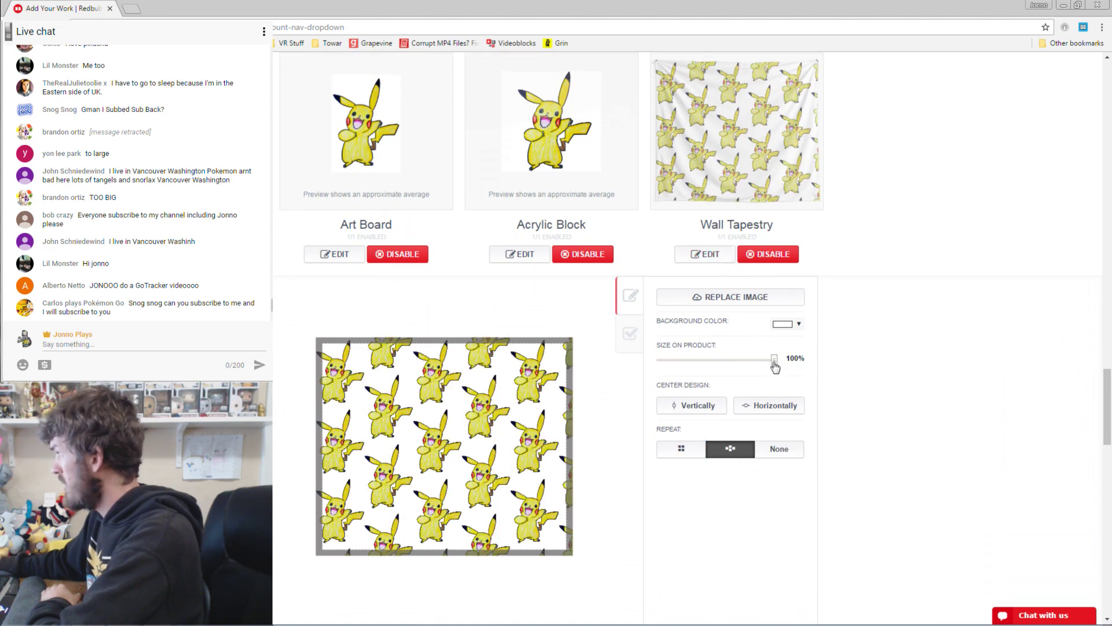
{"action": "left_click_drag", "start_coordinate": [775, 364], "coordinate": [747, 363]}
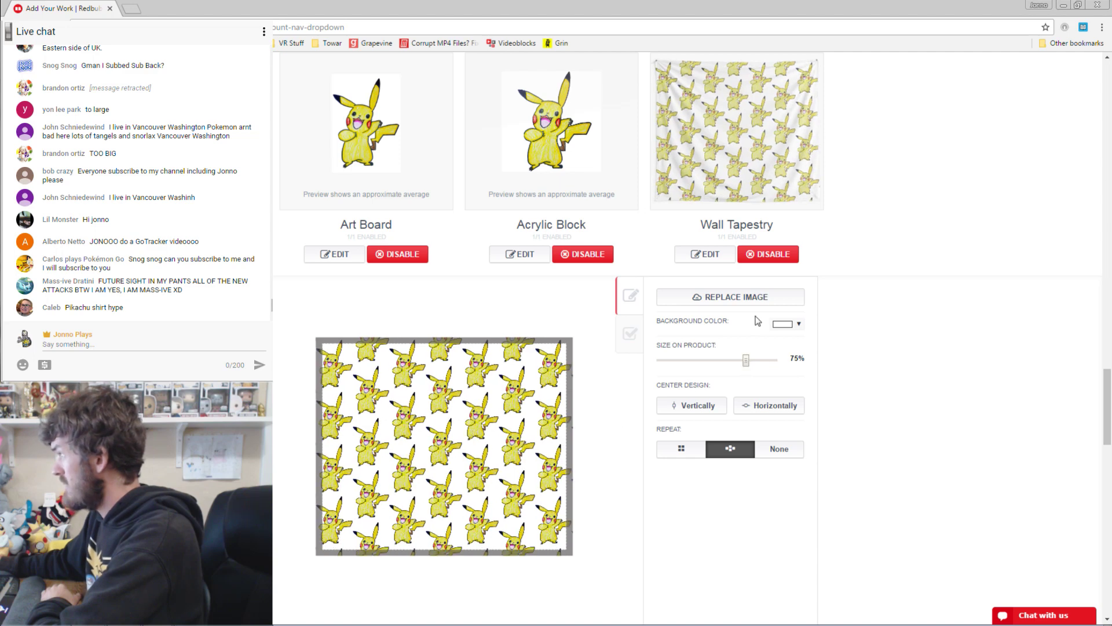
{"action": "scroll", "coordinate": [759, 471], "scroll_direction": "down", "scroll_amount": 2}
{"action": "left_click", "coordinate": [698, 573]}
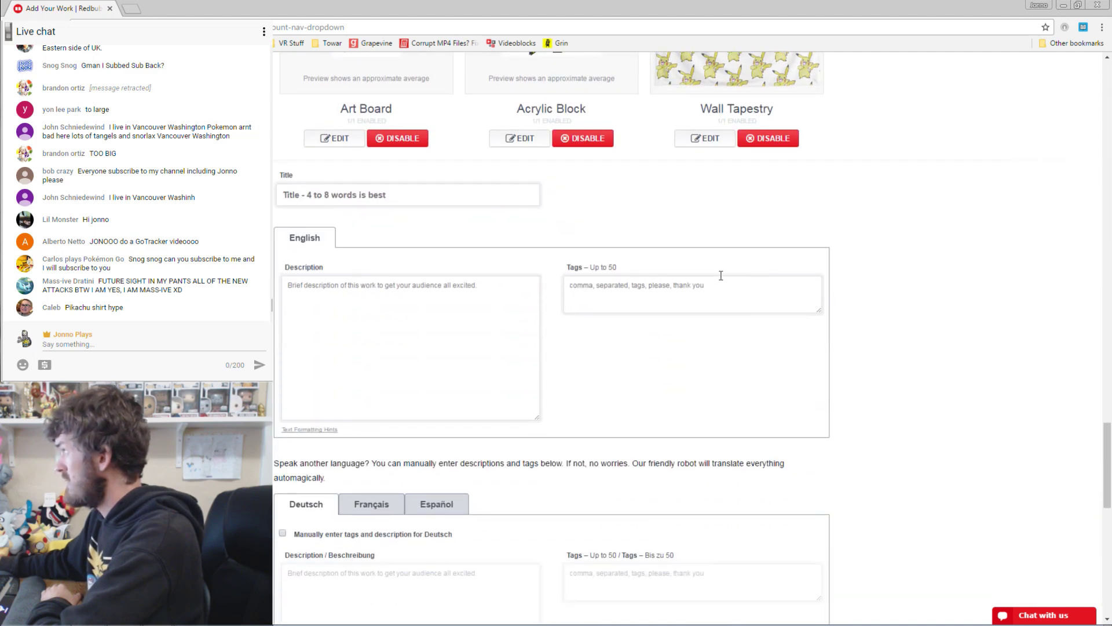
{"action": "scroll", "coordinate": [666, 307], "scroll_direction": "up", "scroll_amount": 3}
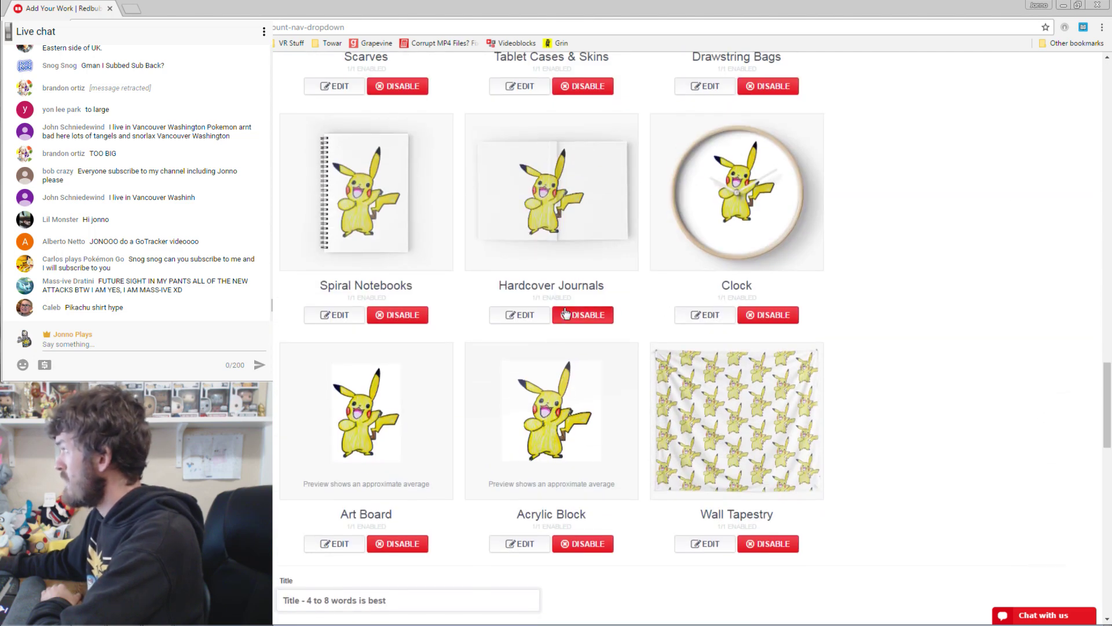
Nudge Pikachu right on the Hardcover Journal and slightly left on the Spiral Notebook.
{"action": "left_click", "coordinate": [520, 315]}
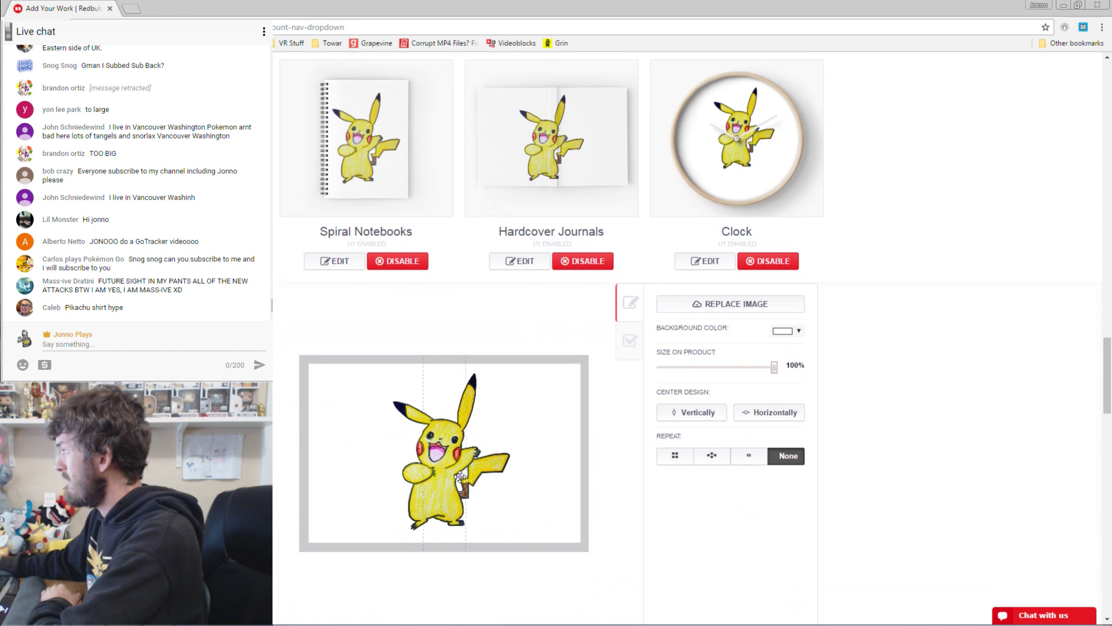
{"action": "left_click_drag", "start_coordinate": [453, 479], "coordinate": [462, 476]}
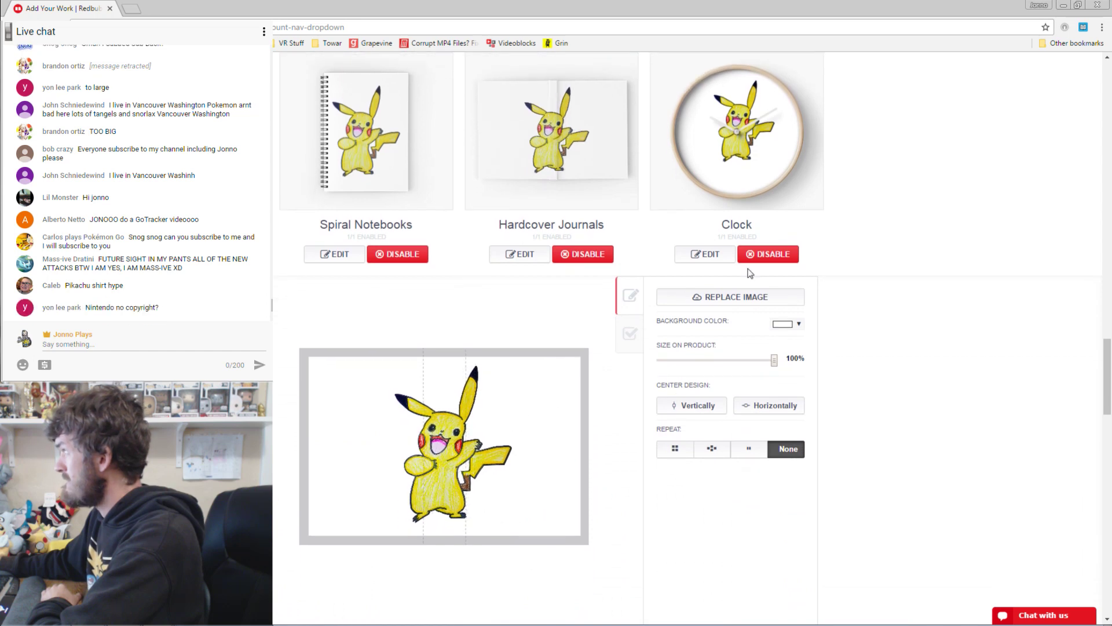
{"action": "left_click", "coordinate": [346, 257]}
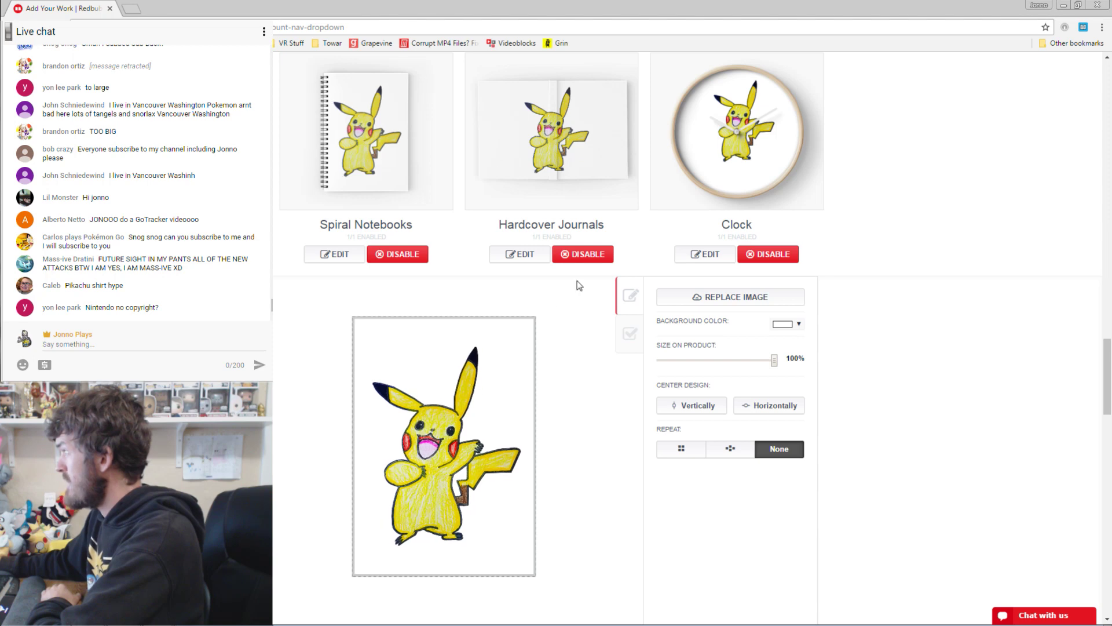
{"action": "scroll", "coordinate": [602, 284], "scroll_direction": "up", "scroll_amount": 3}
{"action": "scroll", "coordinate": [568, 359], "scroll_direction": "down", "scroll_amount": 1}
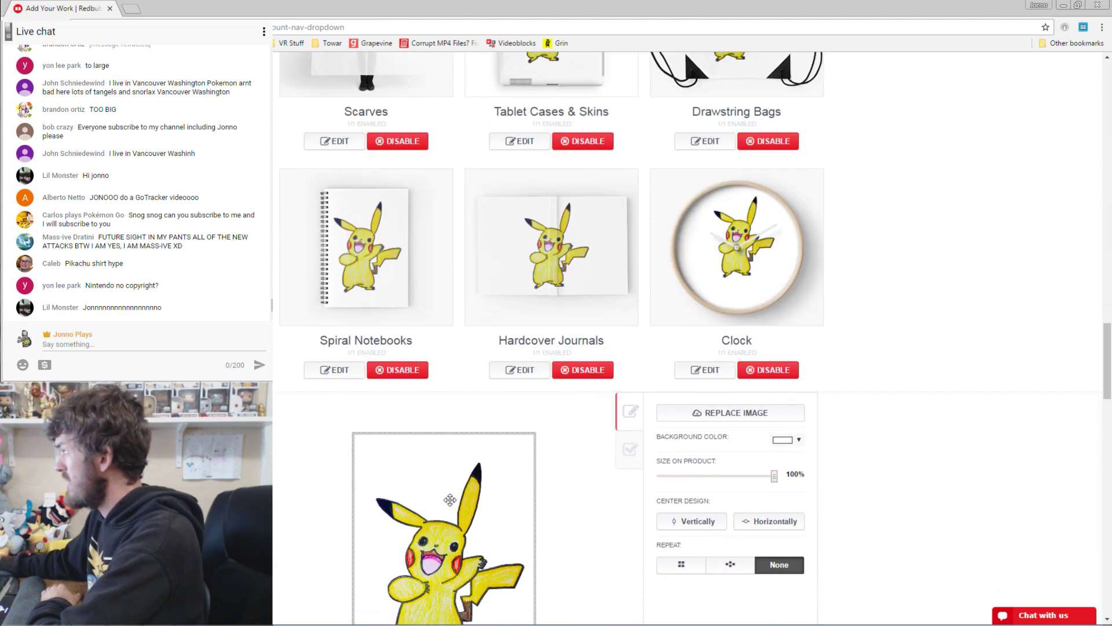
{"action": "left_click_drag", "start_coordinate": [451, 499], "coordinate": [448, 499]}
{"action": "scroll", "coordinate": [733, 305], "scroll_direction": "up", "scroll_amount": 3}
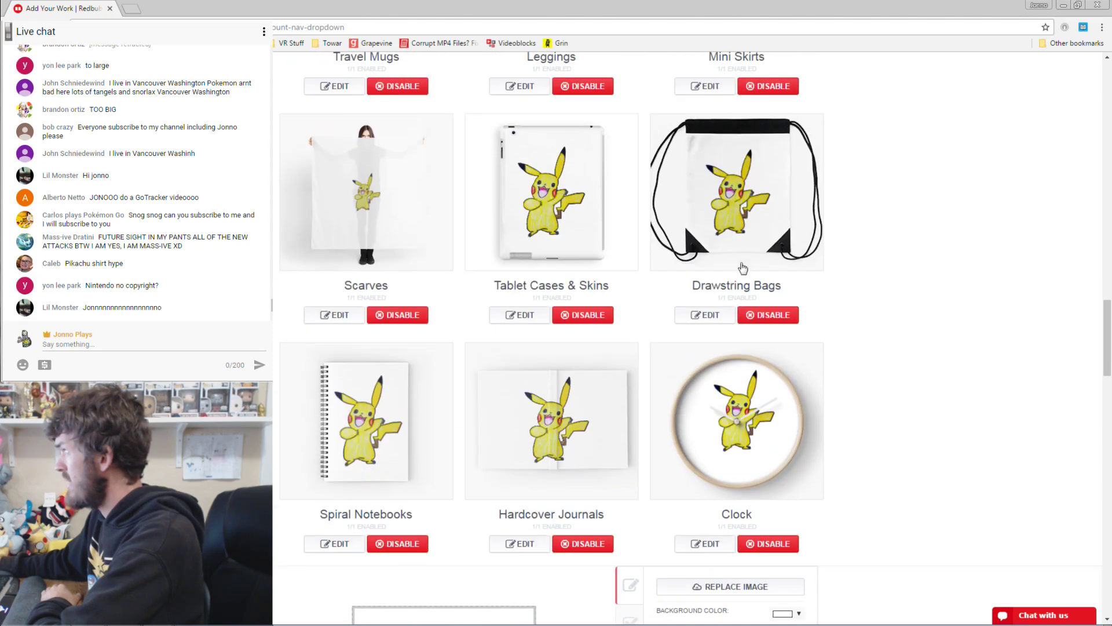
Open the design settings for the drawstring bag and the tablet case.
{"action": "left_click", "coordinate": [707, 315]}
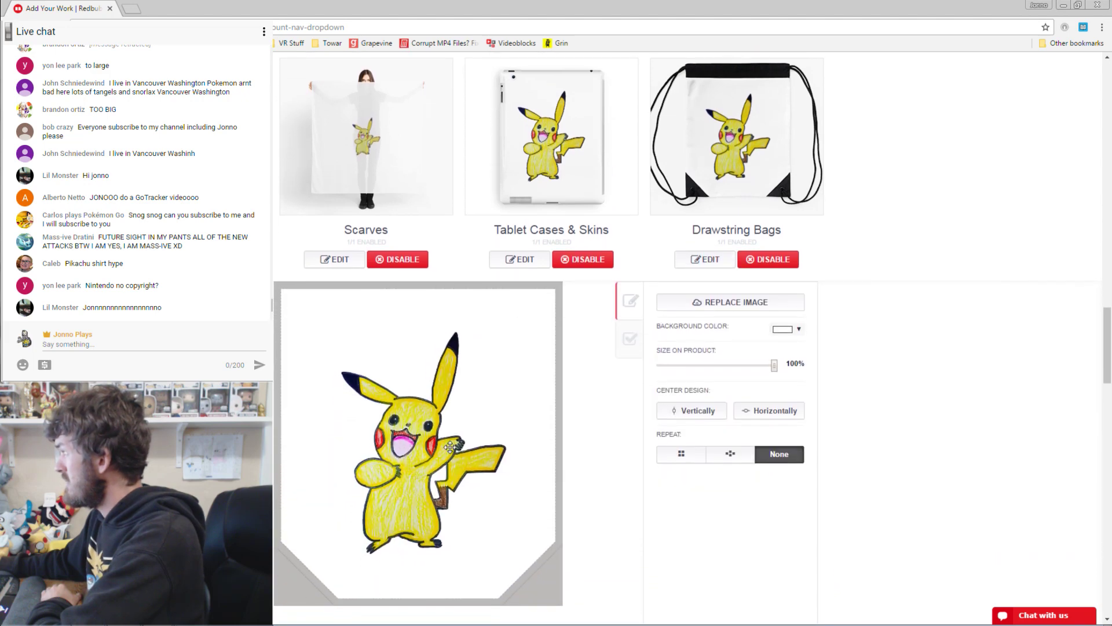
{"action": "left_click", "coordinate": [532, 255]}
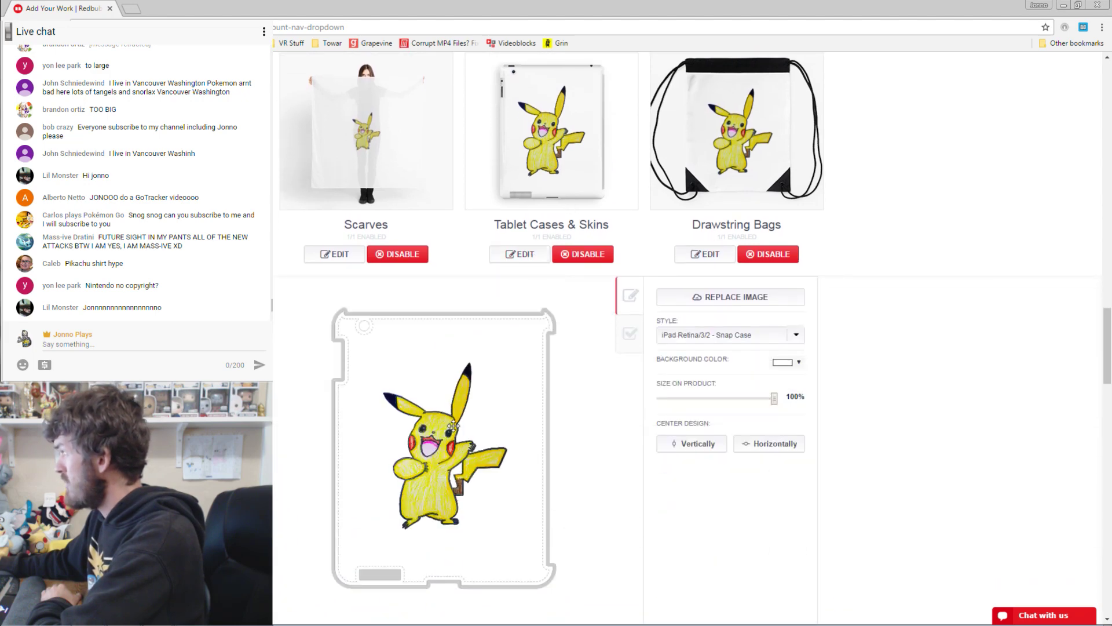
{"action": "scroll", "coordinate": [632, 281], "scroll_direction": "up", "scroll_amount": 3}
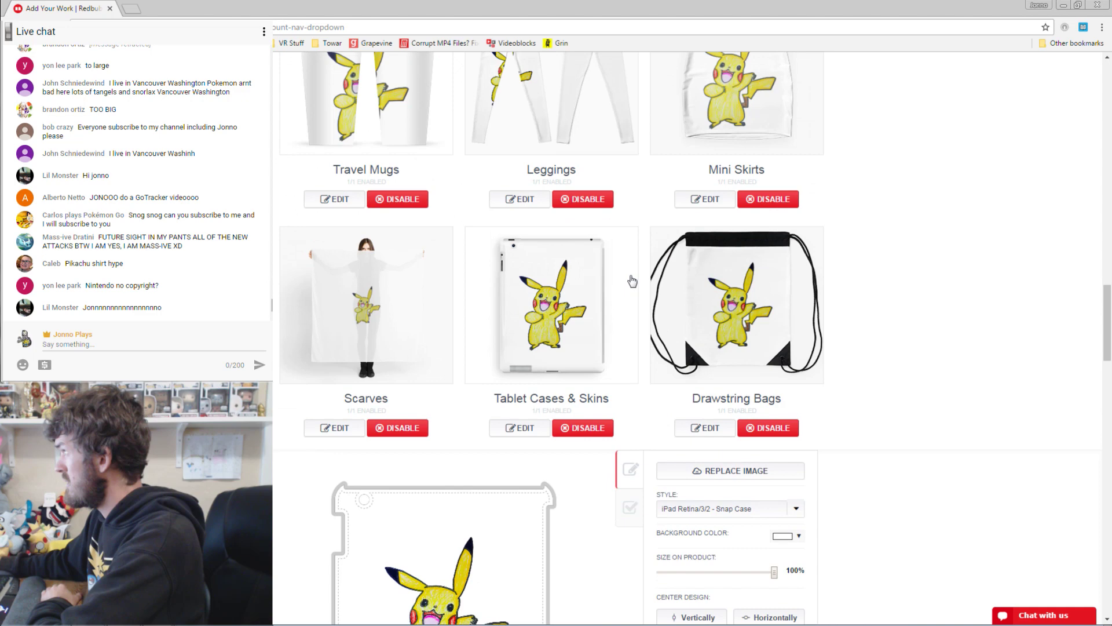
Tile Pikachu across the scarf in offset rows shrunk to 56%, adjusting its position.
{"action": "left_click", "coordinate": [359, 428]}
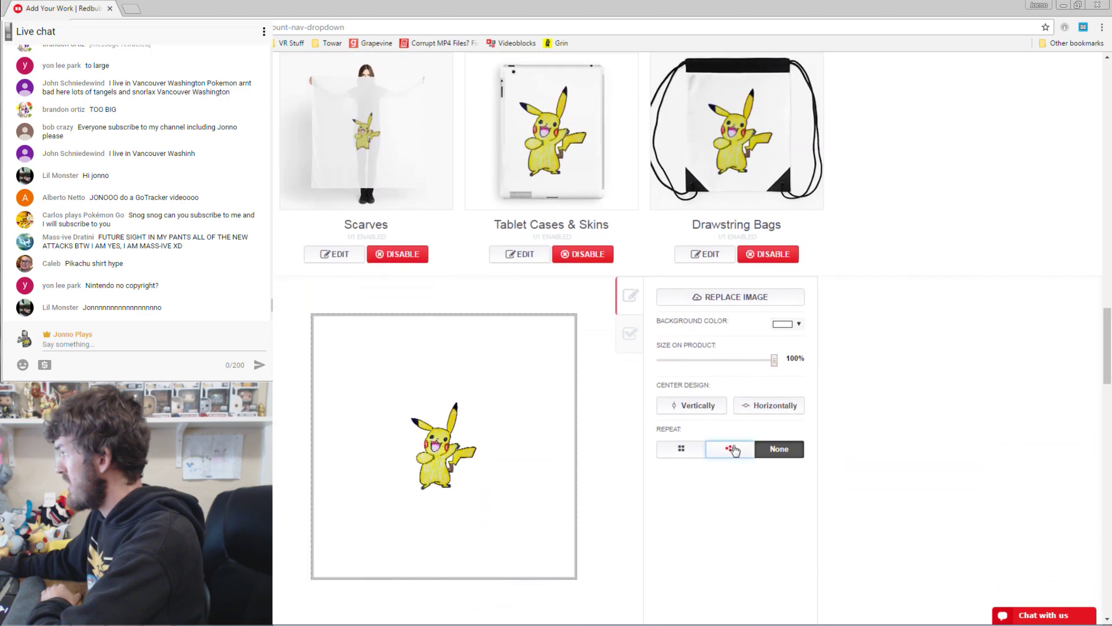
{"action": "left_click", "coordinate": [731, 449]}
{"action": "left_click_drag", "start_coordinate": [777, 365], "coordinate": [753, 360]}
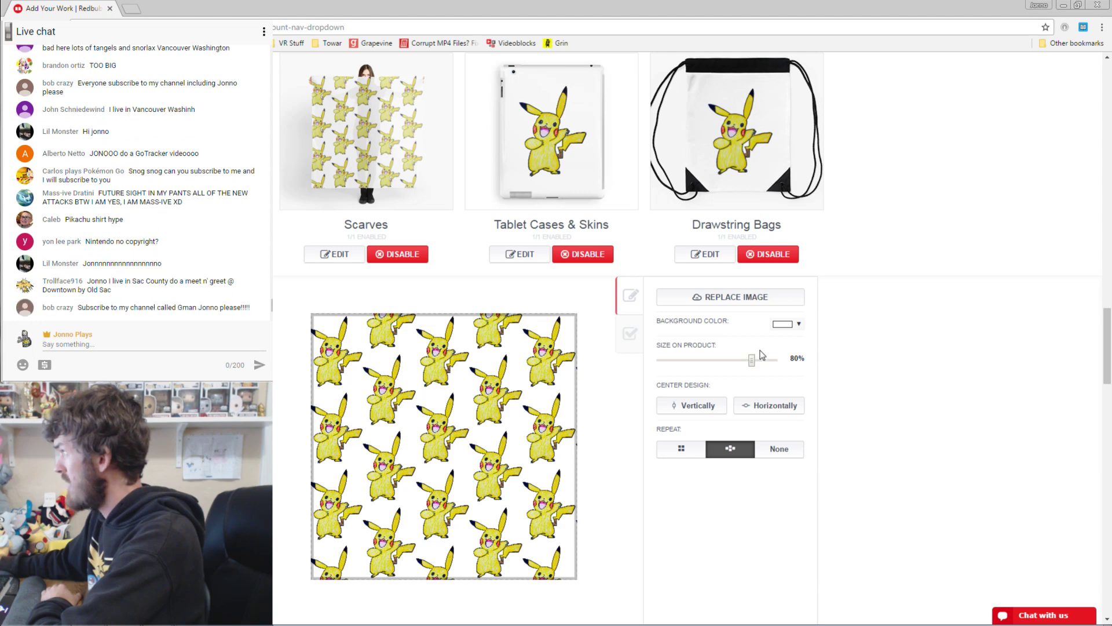
{"action": "left_click_drag", "start_coordinate": [754, 360], "coordinate": [726, 360]}
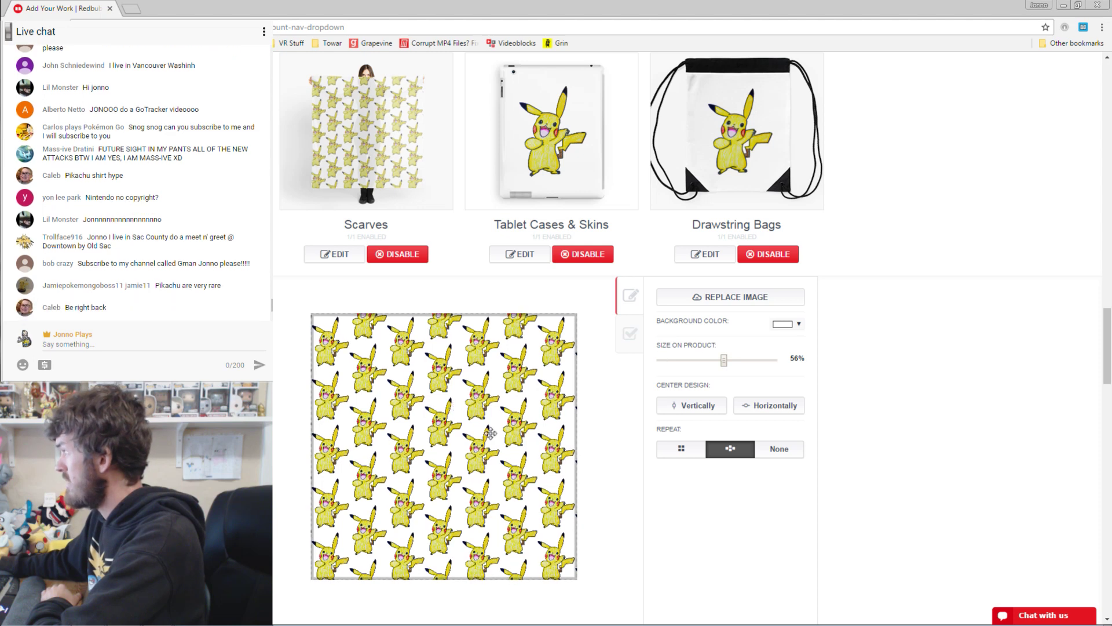
{"action": "left_click_drag", "start_coordinate": [443, 415], "coordinate": [447, 426]}
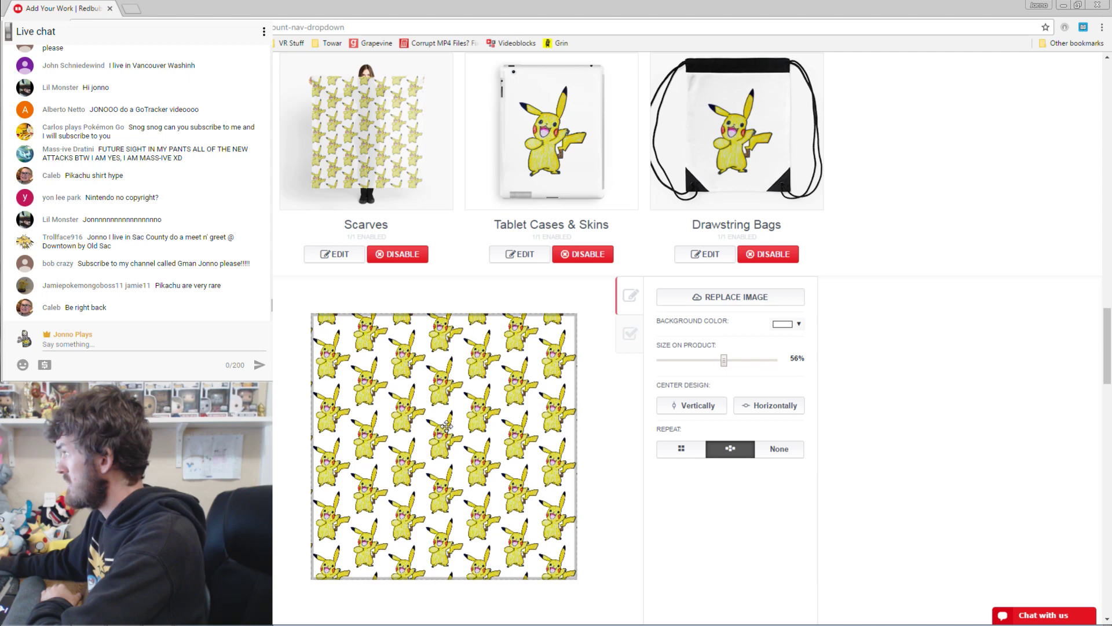
{"action": "scroll", "coordinate": [979, 342], "scroll_direction": "up", "scroll_amount": 7}
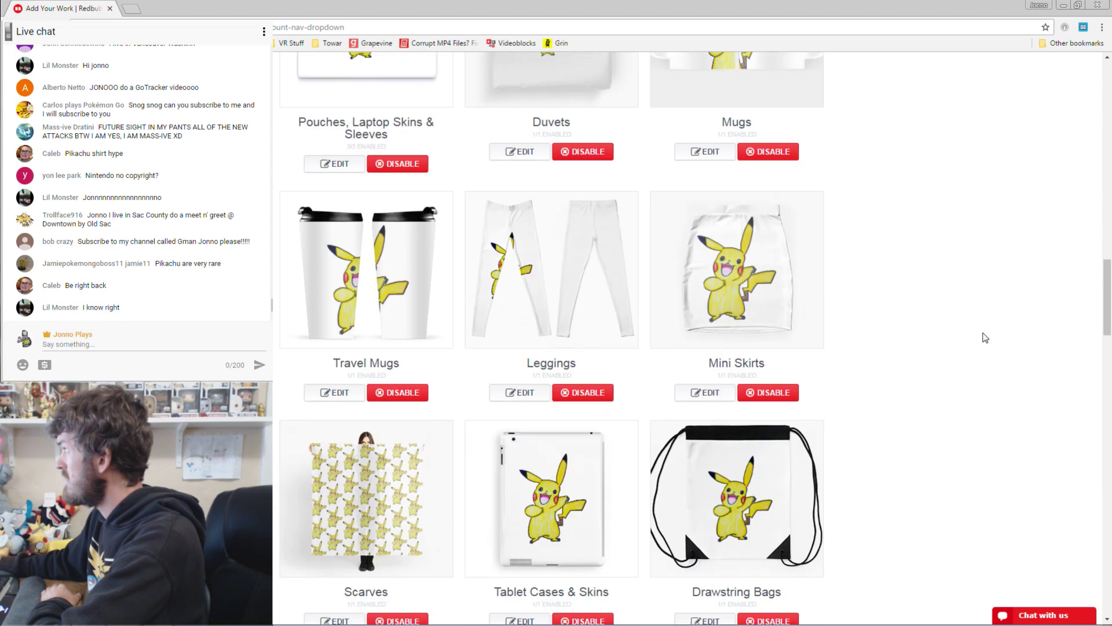
Nudge Pikachu's placement on the mini skirt.
{"action": "left_click", "coordinate": [705, 430]}
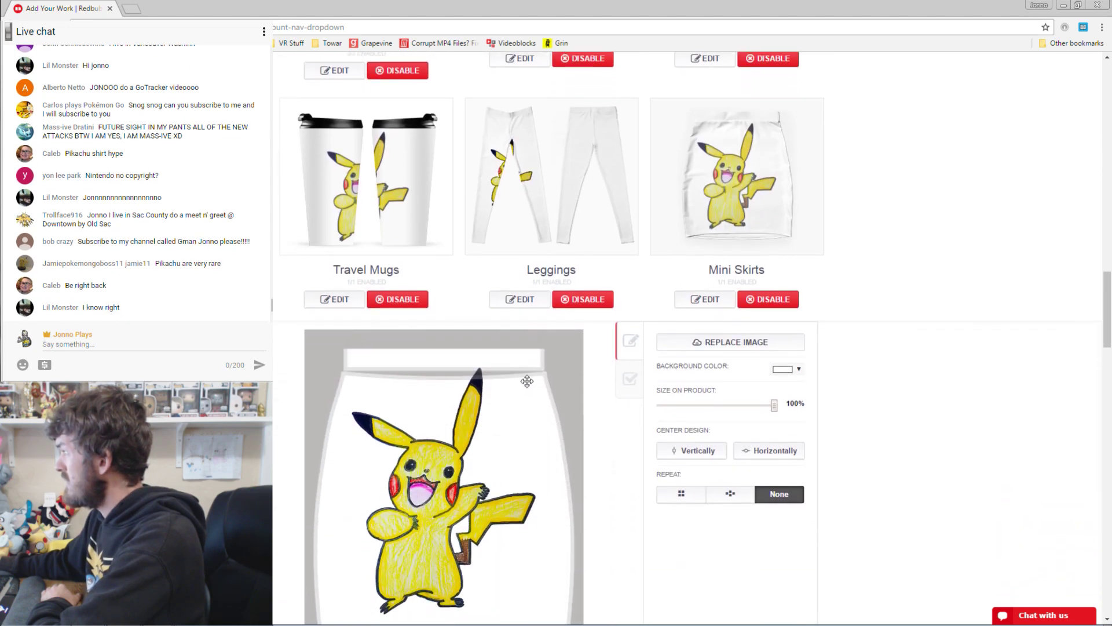
{"action": "left_click_drag", "start_coordinate": [449, 362], "coordinate": [481, 413]}
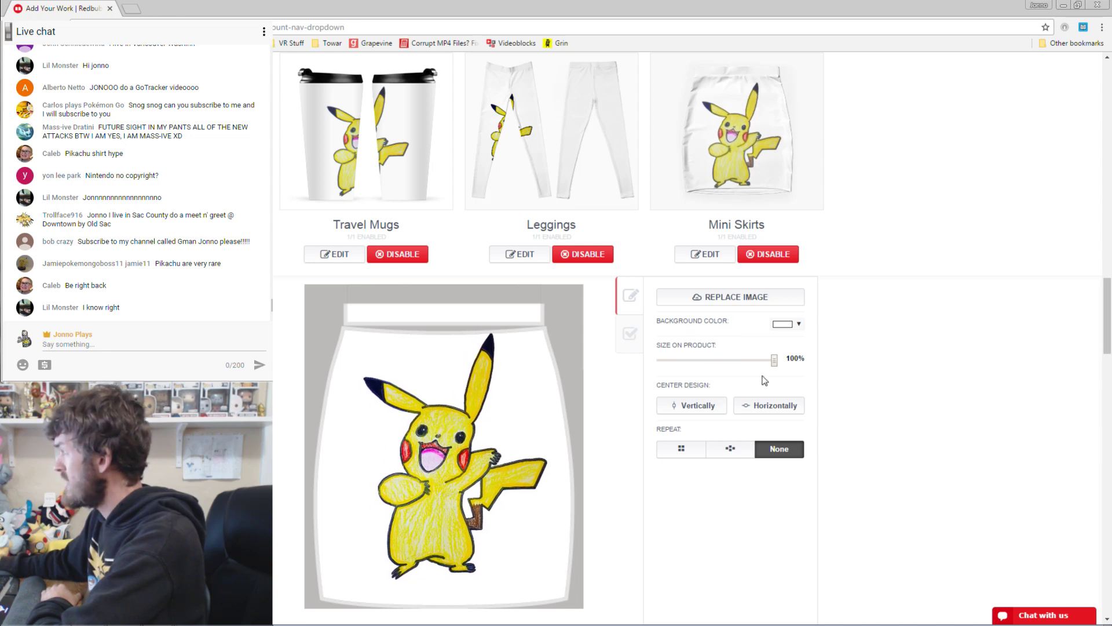
{"action": "scroll", "coordinate": [771, 380], "scroll_direction": "up", "scroll_amount": 5}
Tile Pikachu across the duvet in offset rows at about 70%.
{"action": "left_click", "coordinate": [538, 365]}
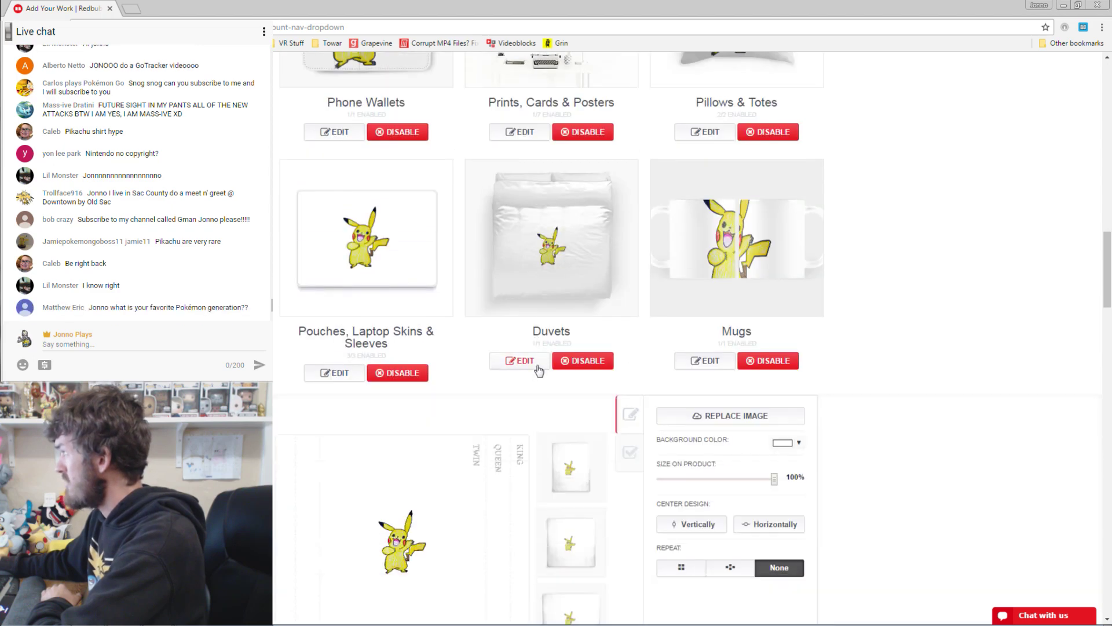
{"action": "scroll", "coordinate": [735, 475], "scroll_direction": "down", "scroll_amount": 2}
{"action": "left_click", "coordinate": [741, 464]}
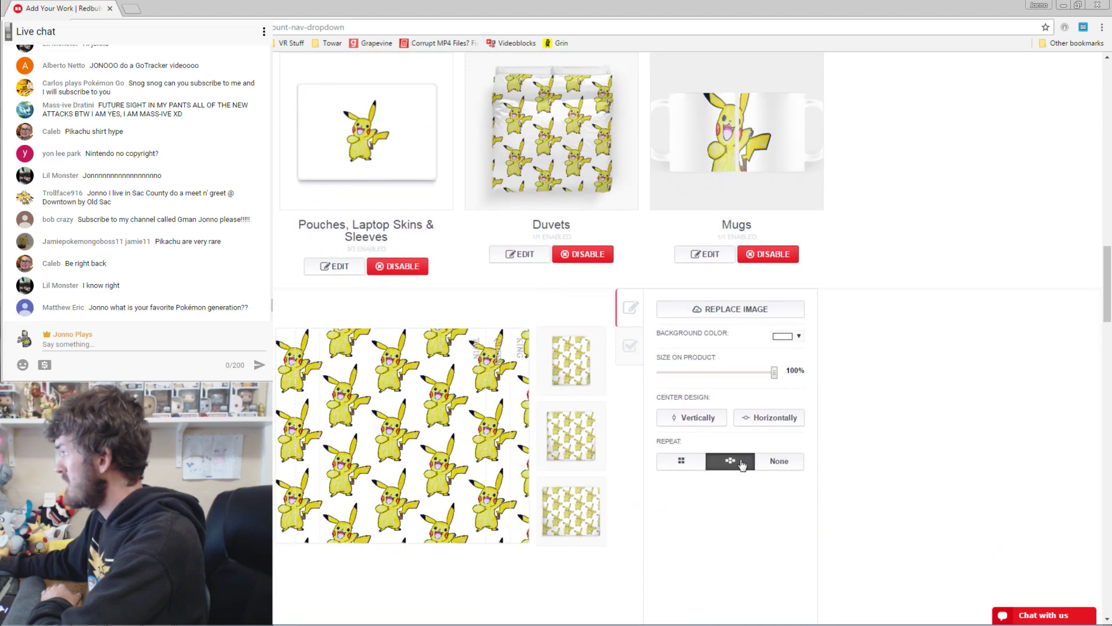
{"action": "left_click_drag", "start_coordinate": [775, 377], "coordinate": [742, 378]}
{"action": "scroll", "coordinate": [941, 315], "scroll_direction": "up", "scroll_amount": 2}
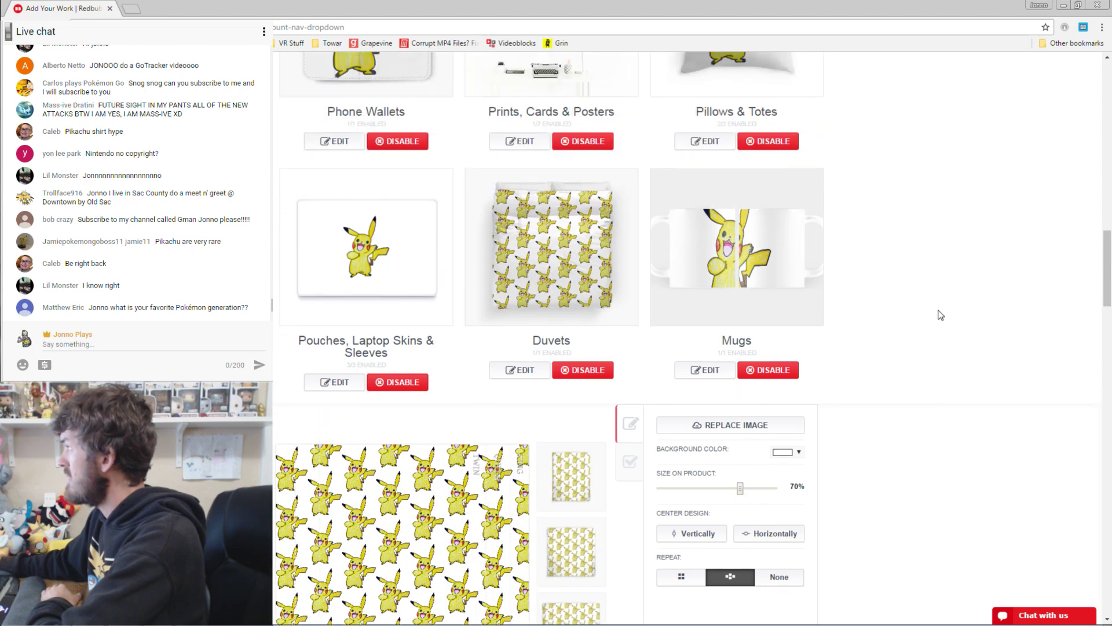
Tile Pikachu across the pouches and laptop sleeves in offset rows at 43%.
{"action": "left_click", "coordinate": [344, 383]}
{"action": "scroll", "coordinate": [739, 562], "scroll_direction": "down", "scroll_amount": 2}
{"action": "left_click", "coordinate": [745, 462]}
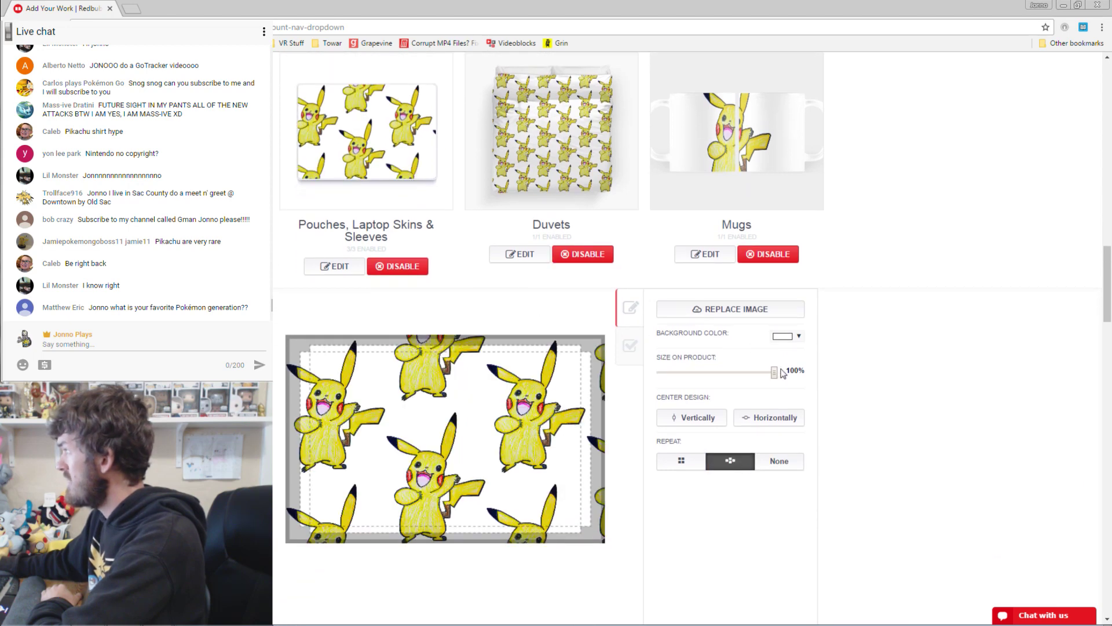
{"action": "left_click_drag", "start_coordinate": [777, 372], "coordinate": [711, 375]}
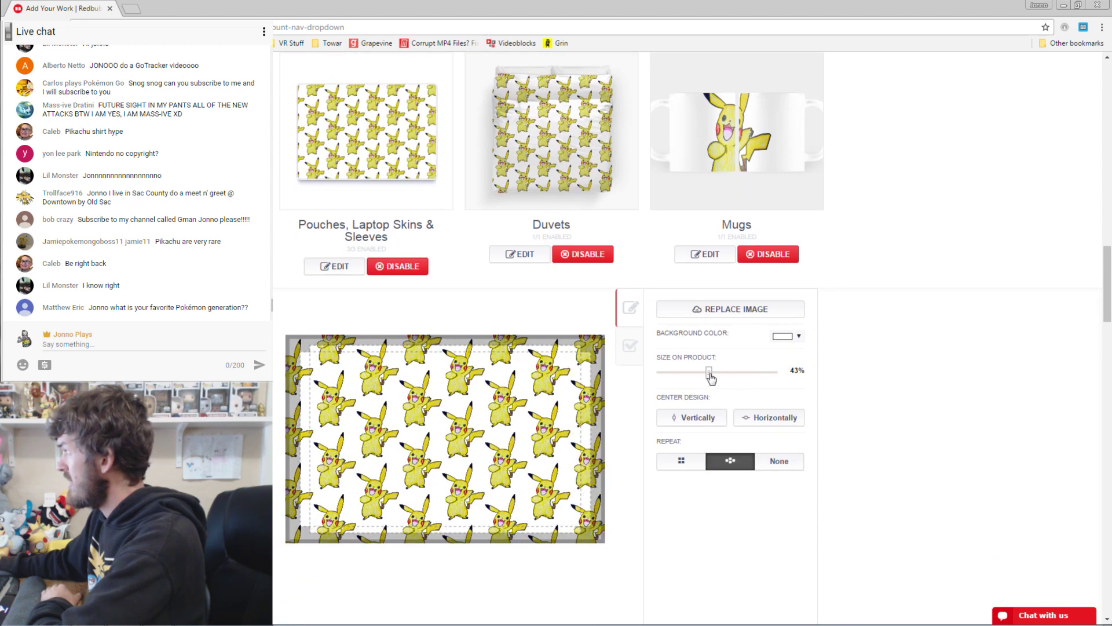
{"action": "scroll", "coordinate": [971, 355], "scroll_direction": "up", "scroll_amount": 5}
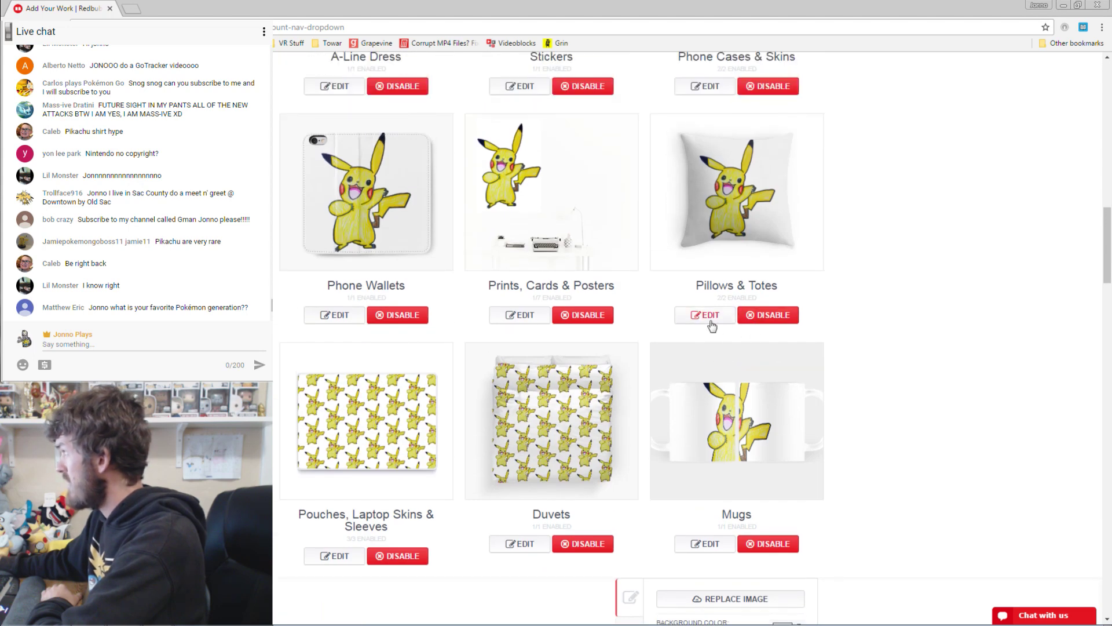
Nudge Pikachu slightly right on the pillow and tote design, then check the sticker preview.
{"action": "left_click", "coordinate": [710, 322]}
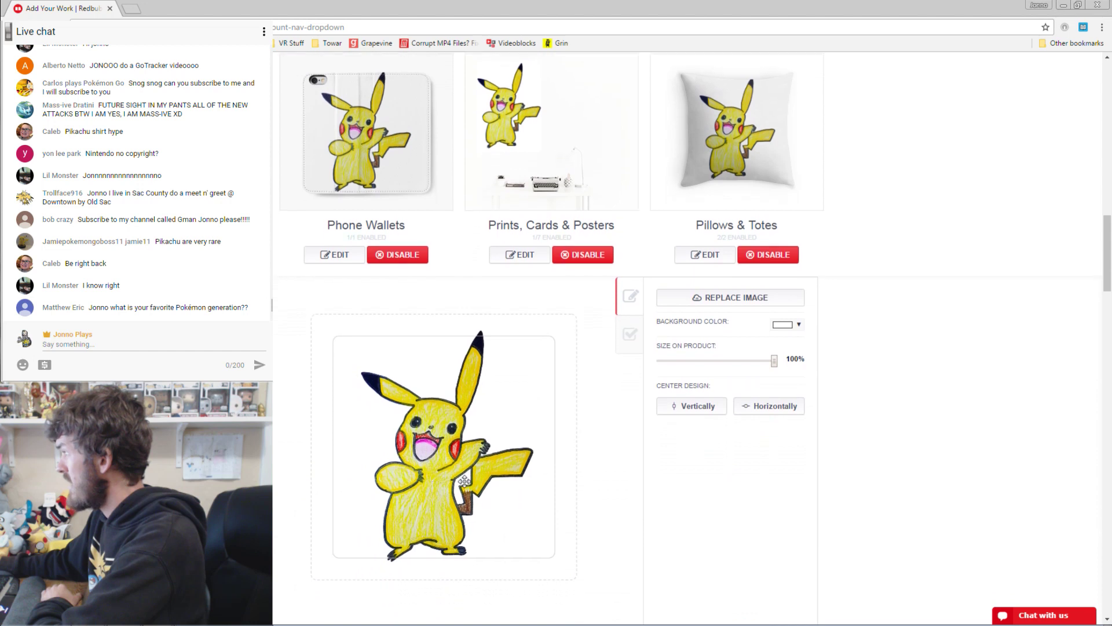
{"action": "left_click_drag", "start_coordinate": [465, 481], "coordinate": [472, 481]}
{"action": "scroll", "coordinate": [1080, 347], "scroll_direction": "up", "scroll_amount": 6}
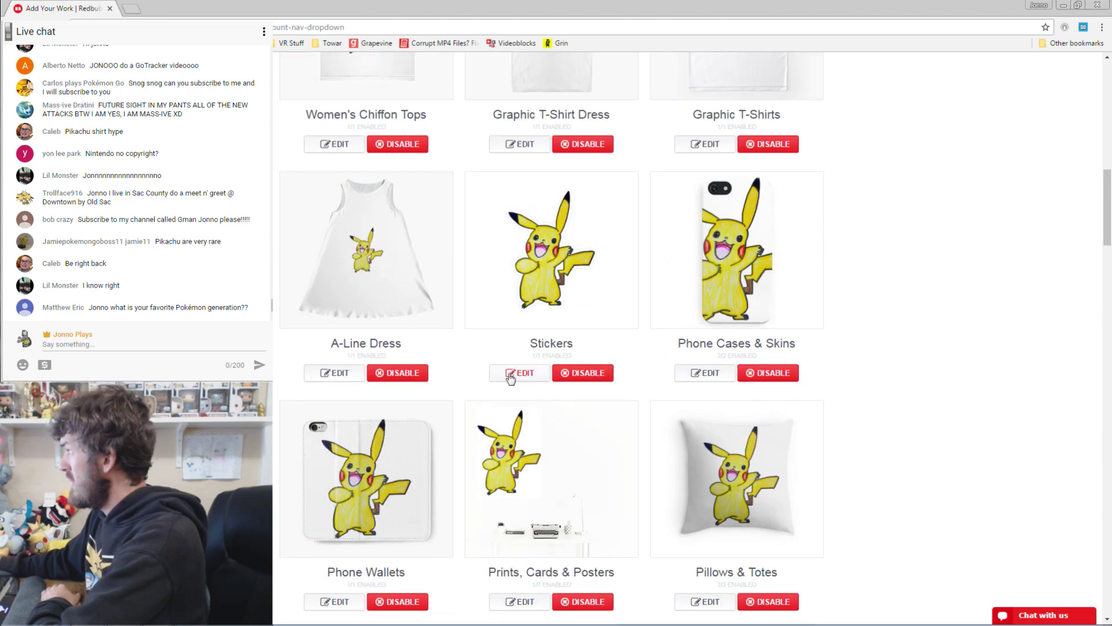
{"action": "left_click", "coordinate": [510, 374]}
{"action": "scroll", "coordinate": [844, 331], "scroll_direction": "down", "scroll_amount": 2}
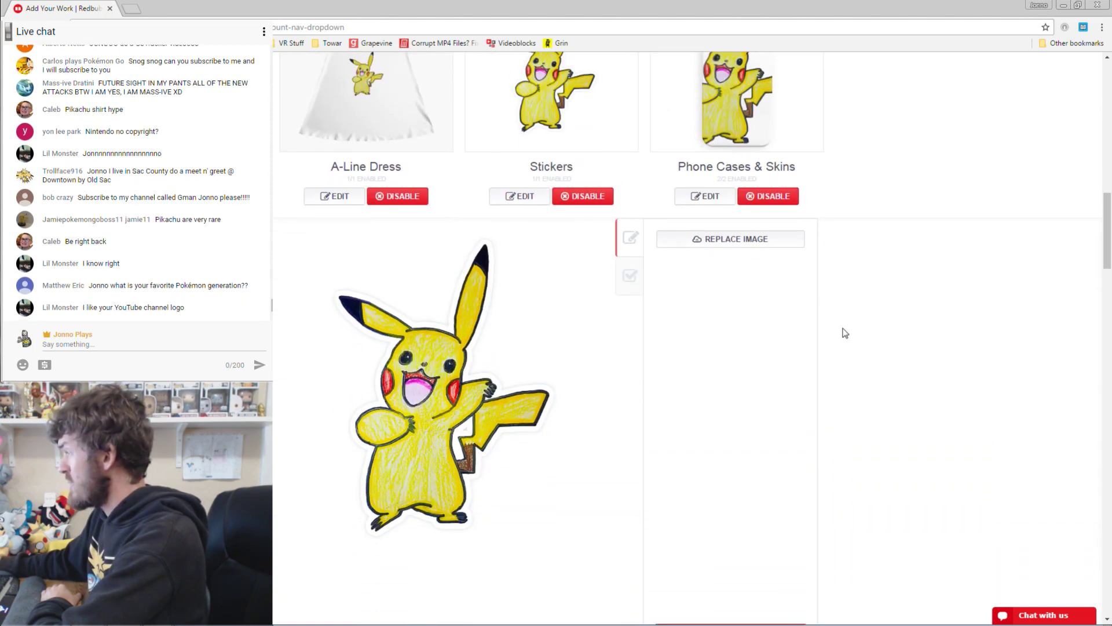
{"action": "scroll", "coordinate": [845, 331], "scroll_direction": "up", "scroll_amount": 3}
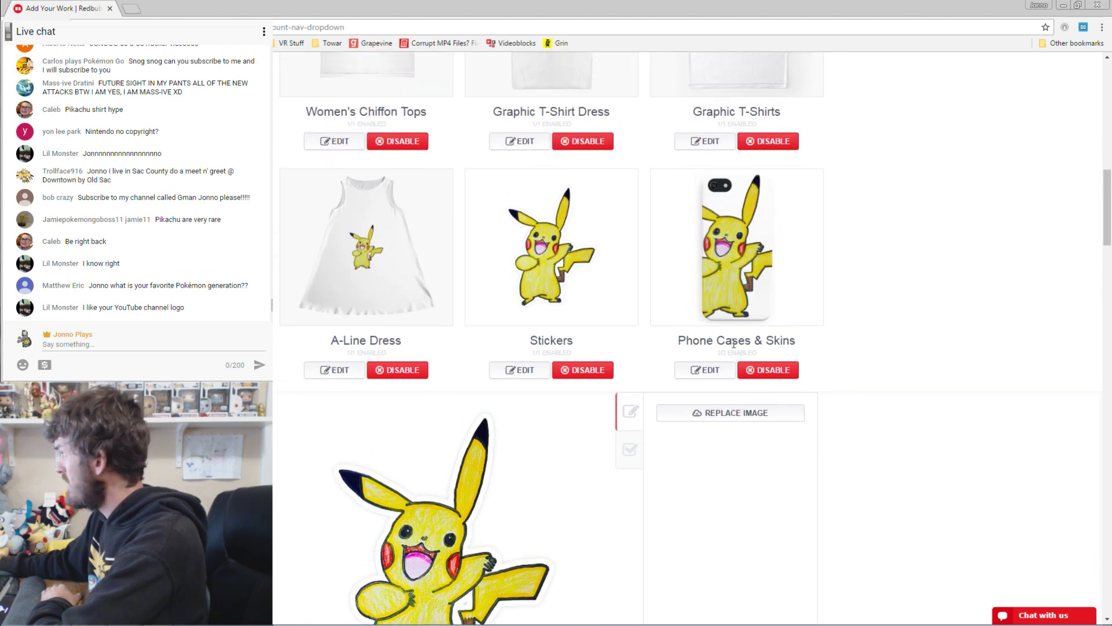
Shrink Pikachu to 58% on the phone case and move it lower and right.
{"action": "left_click", "coordinate": [703, 349]}
{"action": "scroll", "coordinate": [712, 374], "scroll_direction": "down", "scroll_amount": 2}
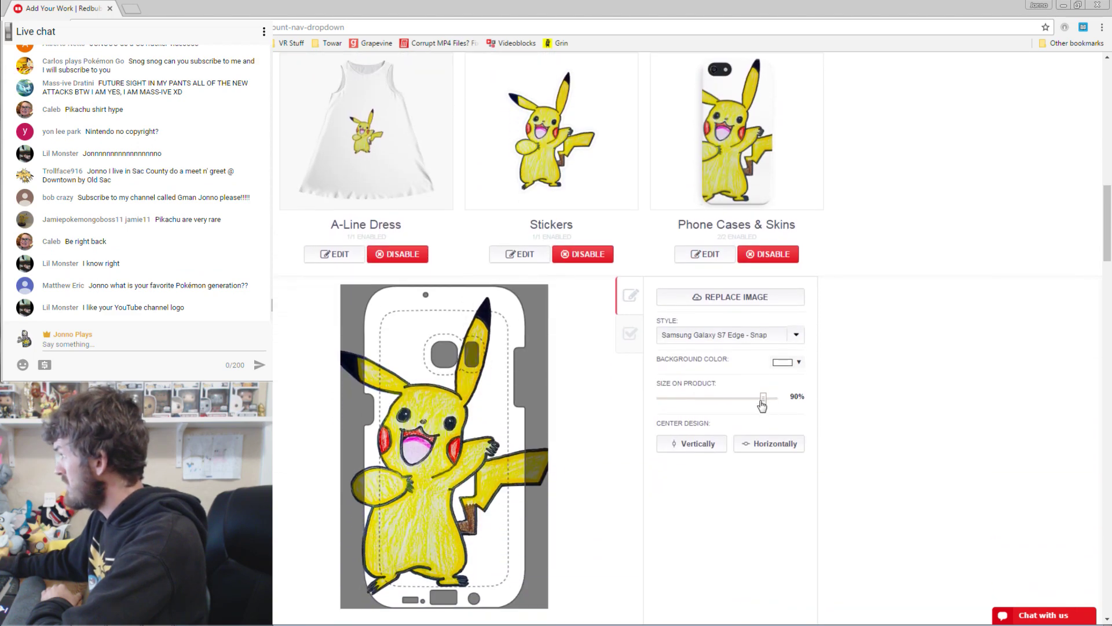
{"action": "left_click_drag", "start_coordinate": [762, 399], "coordinate": [751, 403]}
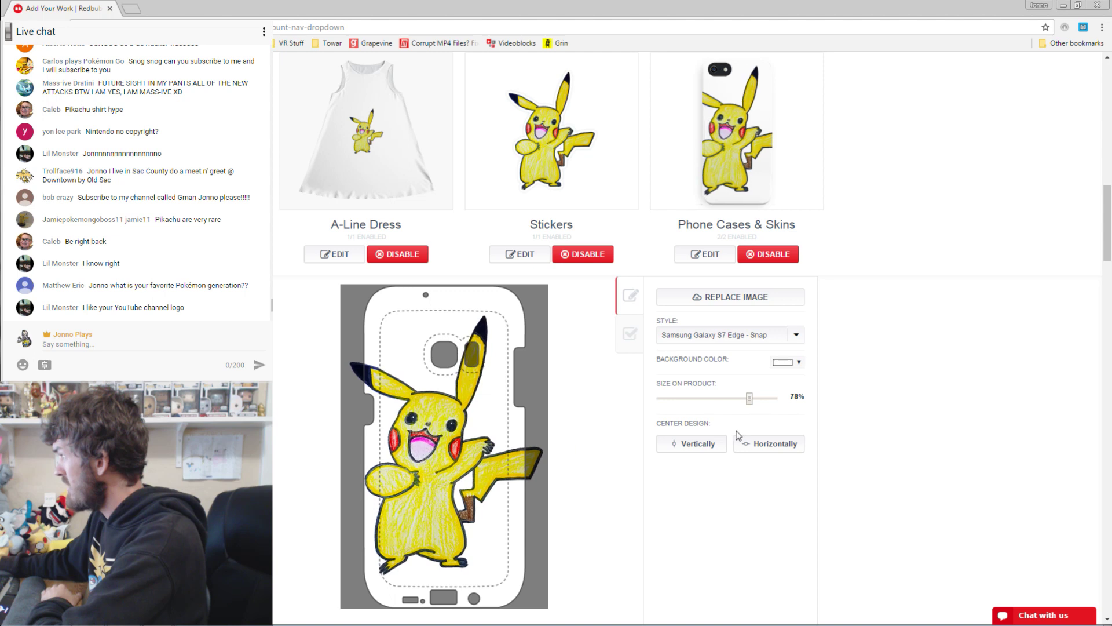
{"action": "left_click_drag", "start_coordinate": [748, 399], "coordinate": [726, 399]}
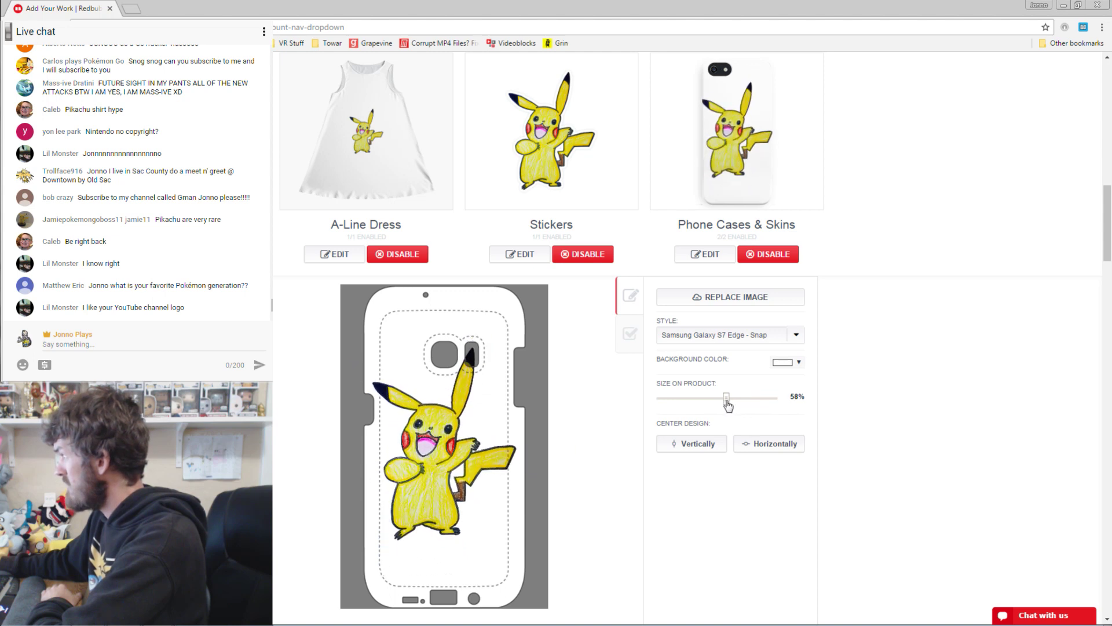
{"action": "left_click_drag", "start_coordinate": [458, 456], "coordinate": [462, 483]}
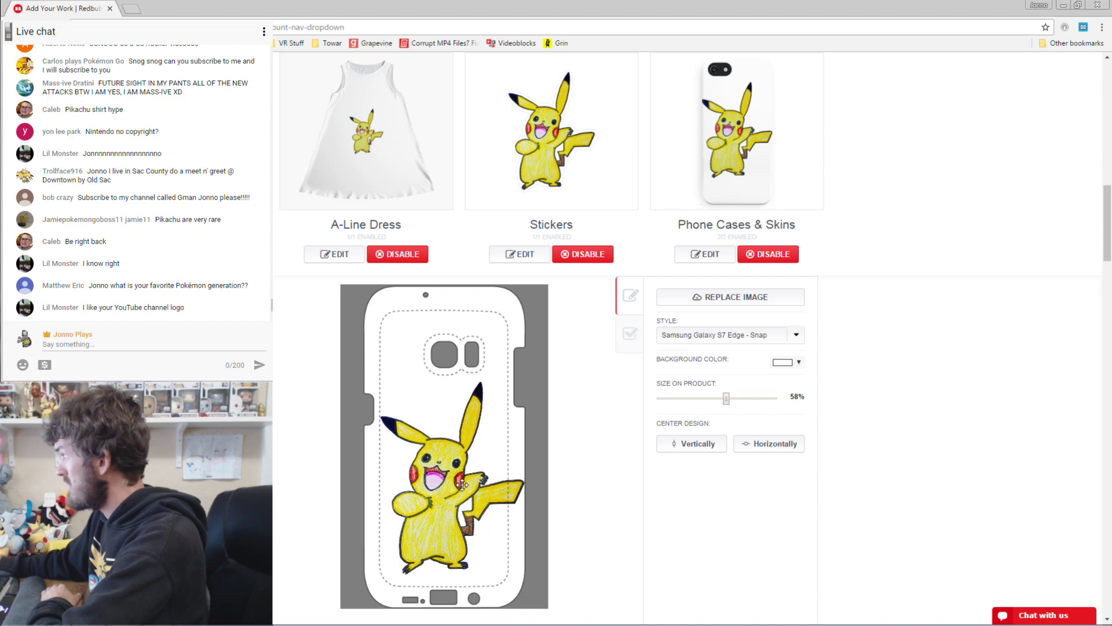
{"action": "scroll", "coordinate": [889, 251], "scroll_direction": "up", "scroll_amount": 5}
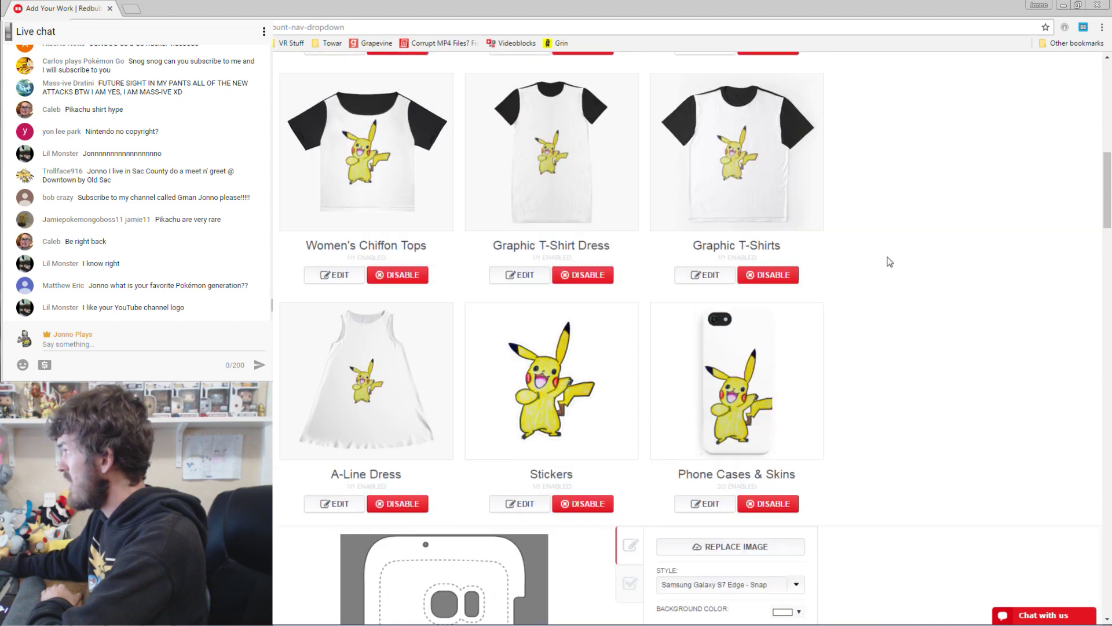
Tile Pikachu across the A-Line Dress in smaller, denser offset rows and shift the pattern.
{"action": "left_click", "coordinate": [334, 544]}
{"action": "scroll", "coordinate": [881, 255], "scroll_direction": "down", "scroll_amount": 5}
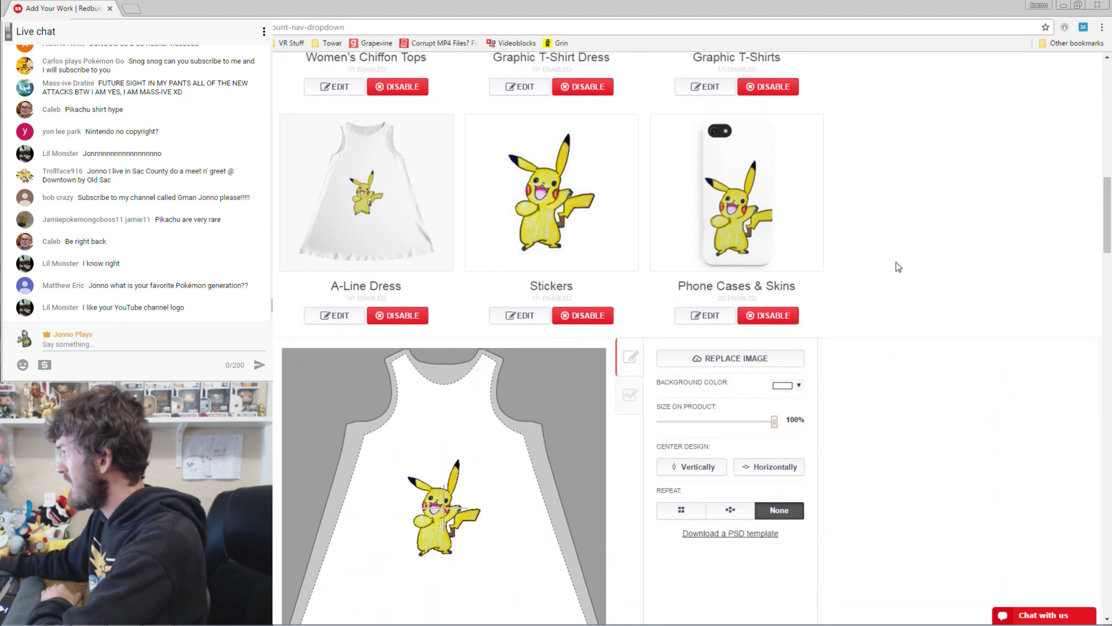
{"action": "left_click", "coordinate": [730, 448]}
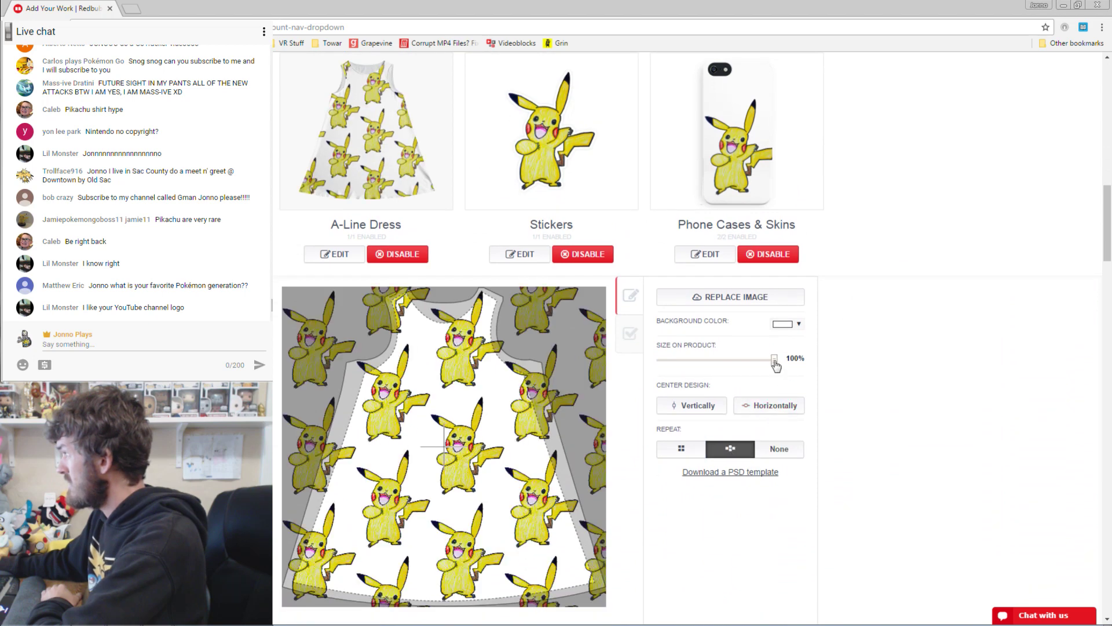
{"action": "left_click_drag", "start_coordinate": [775, 361], "coordinate": [713, 356]}
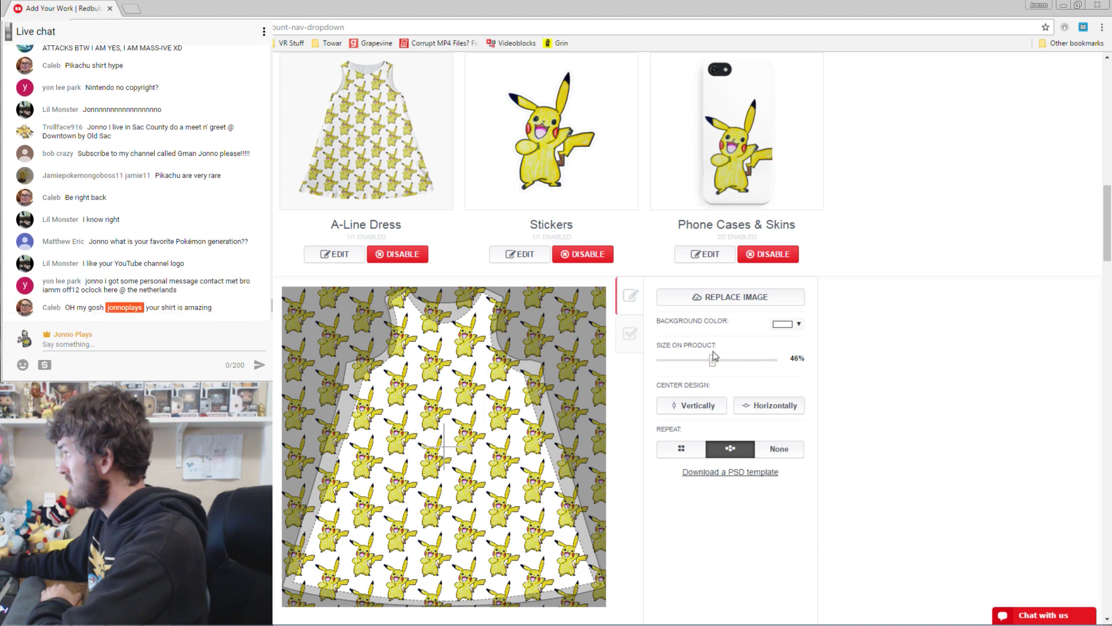
{"action": "left_click_drag", "start_coordinate": [471, 424], "coordinate": [482, 425]}
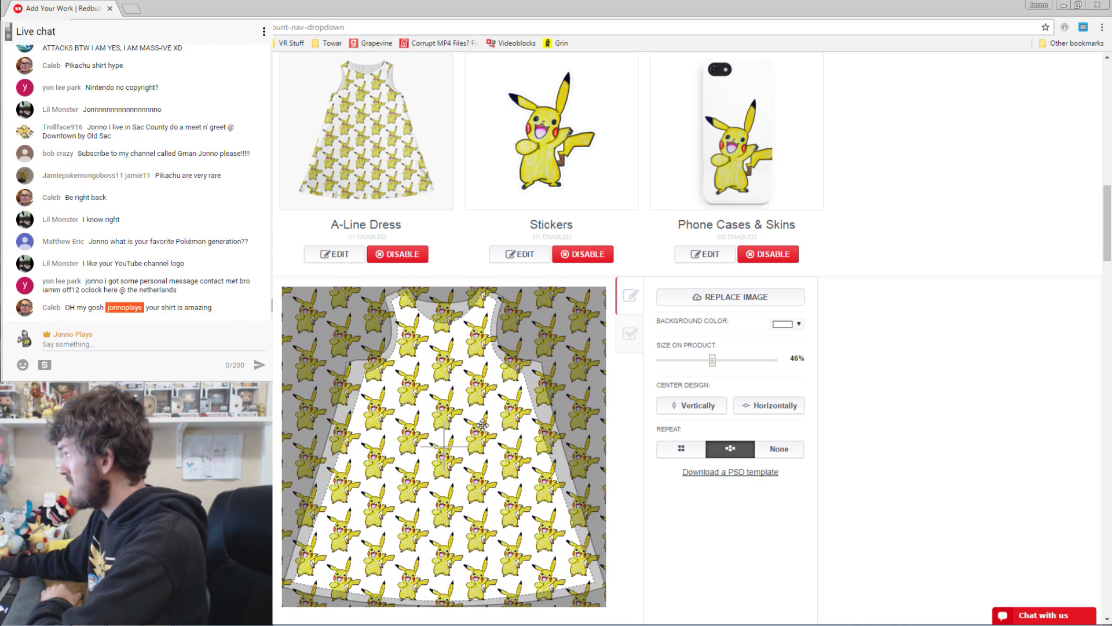
{"action": "scroll", "coordinate": [960, 333], "scroll_direction": "up", "scroll_amount": 8}
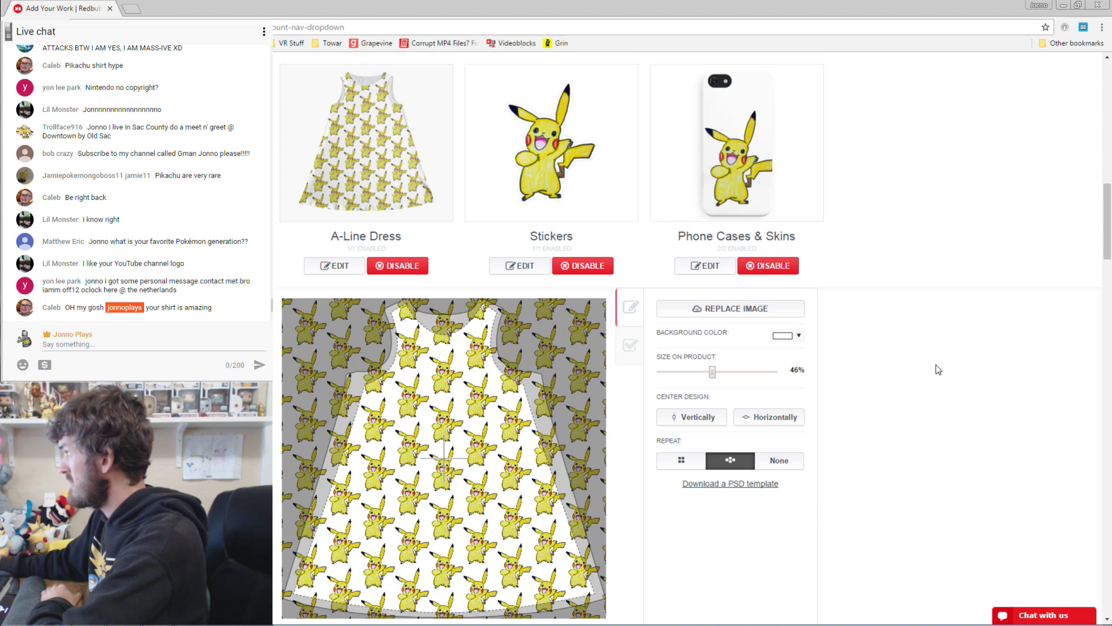
{"action": "scroll", "coordinate": [953, 363], "scroll_direction": "up", "scroll_amount": 1}
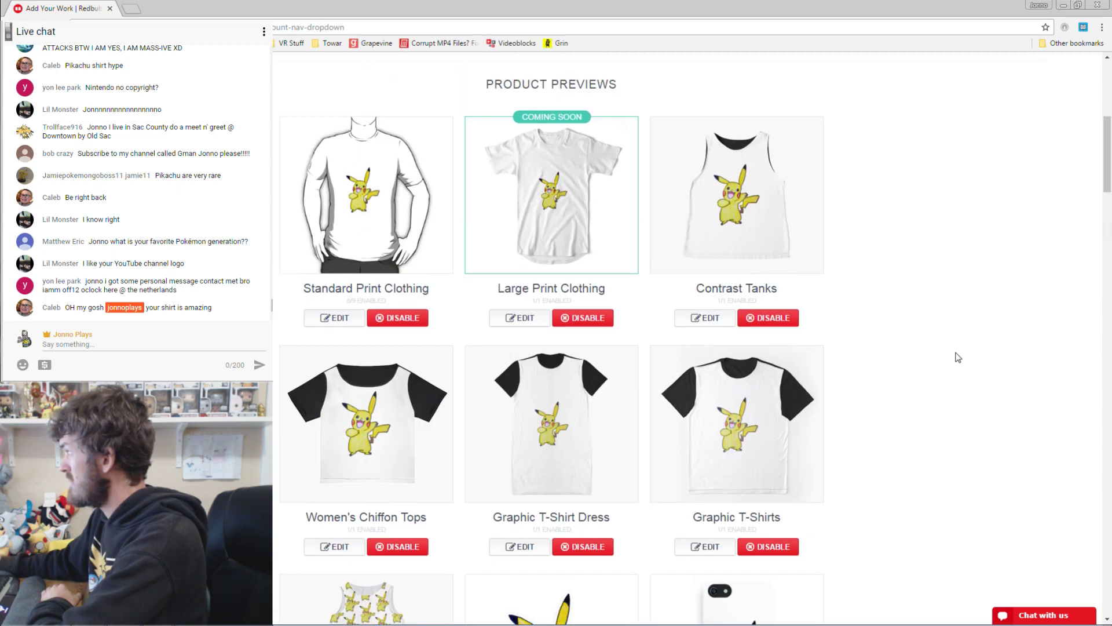
Move Pikachu up and right on the Standard Print and Large Print clothing previews.
{"action": "left_click", "coordinate": [342, 322]}
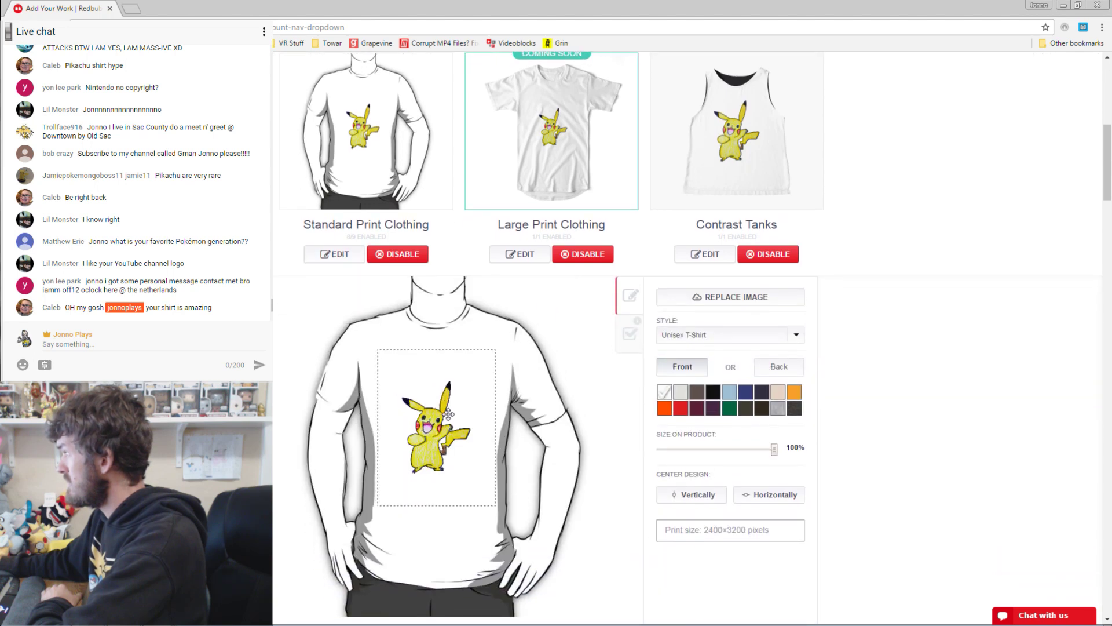
{"action": "left_click_drag", "start_coordinate": [452, 413], "coordinate": [455, 404]}
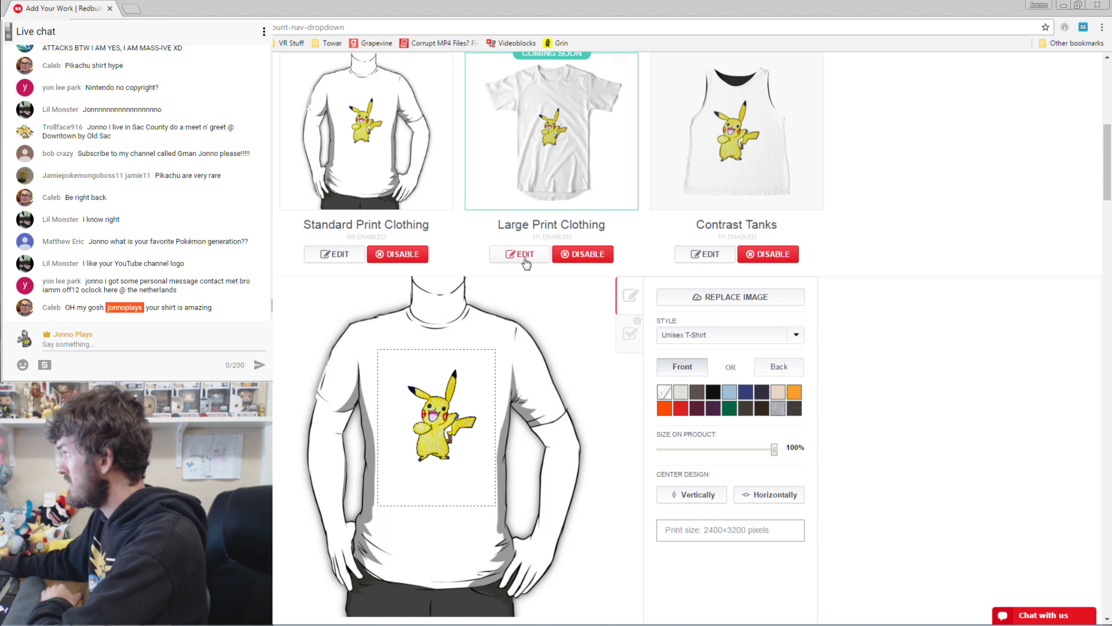
{"action": "left_click", "coordinate": [523, 256]}
{"action": "left_click_drag", "start_coordinate": [478, 364], "coordinate": [545, 318]}
Check the Contrast Tank, Chiffon Top and T-Shirt Dress, then move Pikachu up-right on Graphic T-Shirts.
{"action": "left_click", "coordinate": [708, 256]}
{"action": "scroll", "coordinate": [545, 318], "scroll_direction": "down", "scroll_amount": 8}
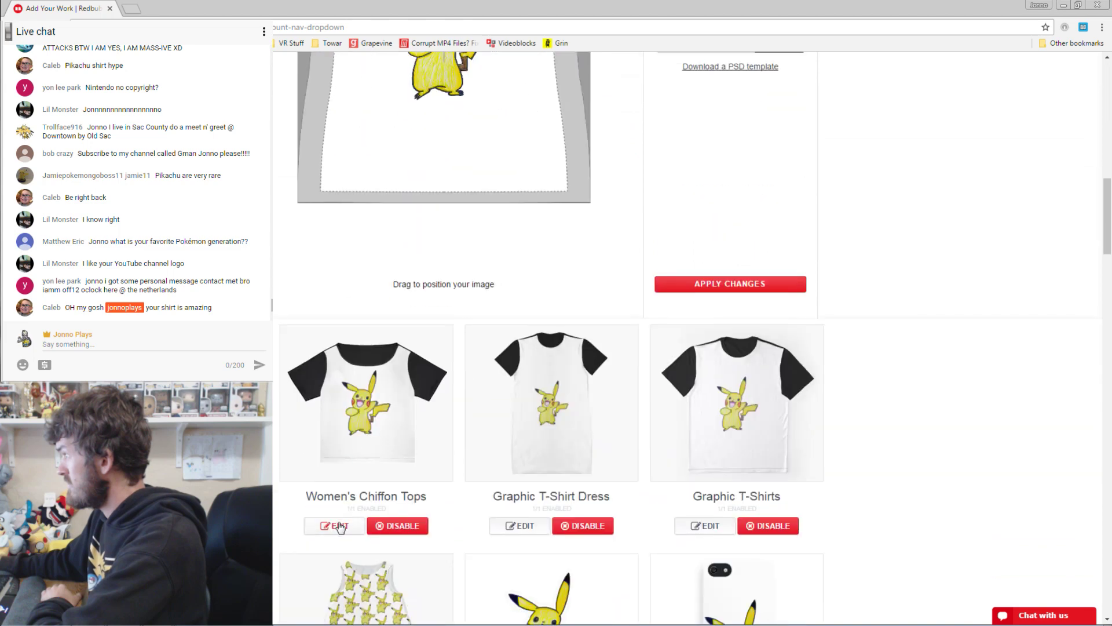
{"action": "left_click", "coordinate": [333, 524]}
{"action": "scroll", "coordinate": [449, 341], "scroll_direction": "up", "scroll_amount": 3}
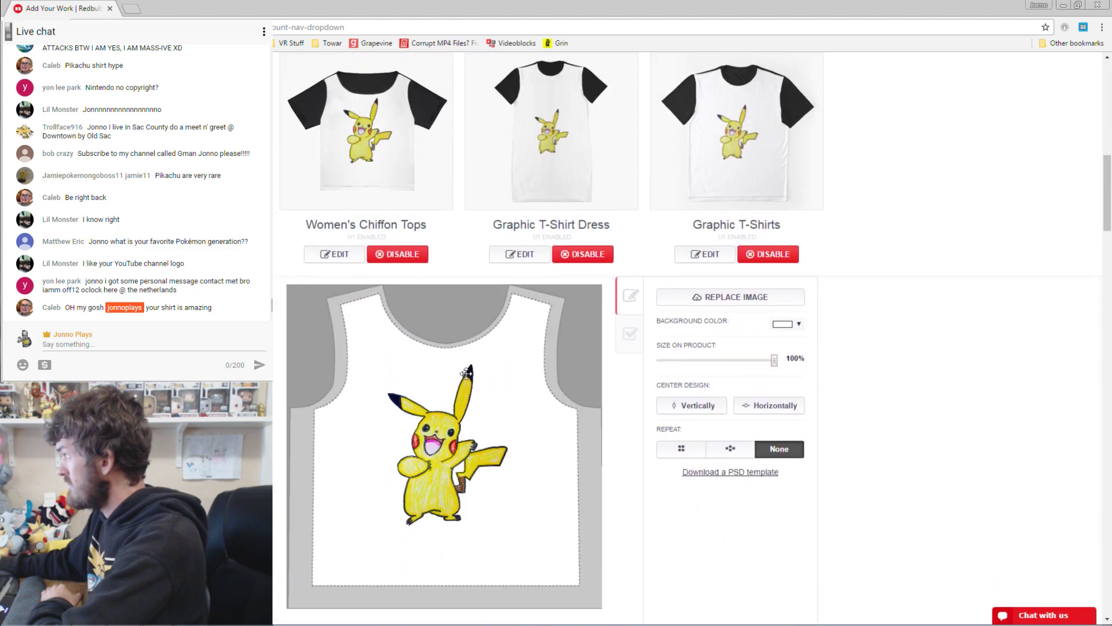
{"action": "left_click", "coordinate": [528, 255]}
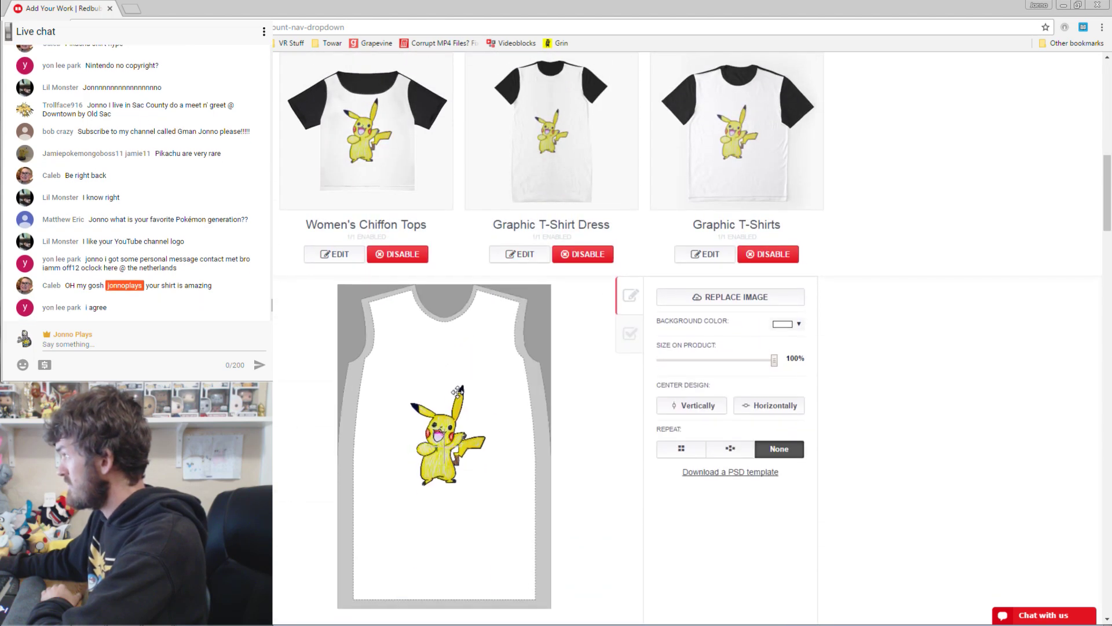
{"action": "left_click", "coordinate": [707, 255]}
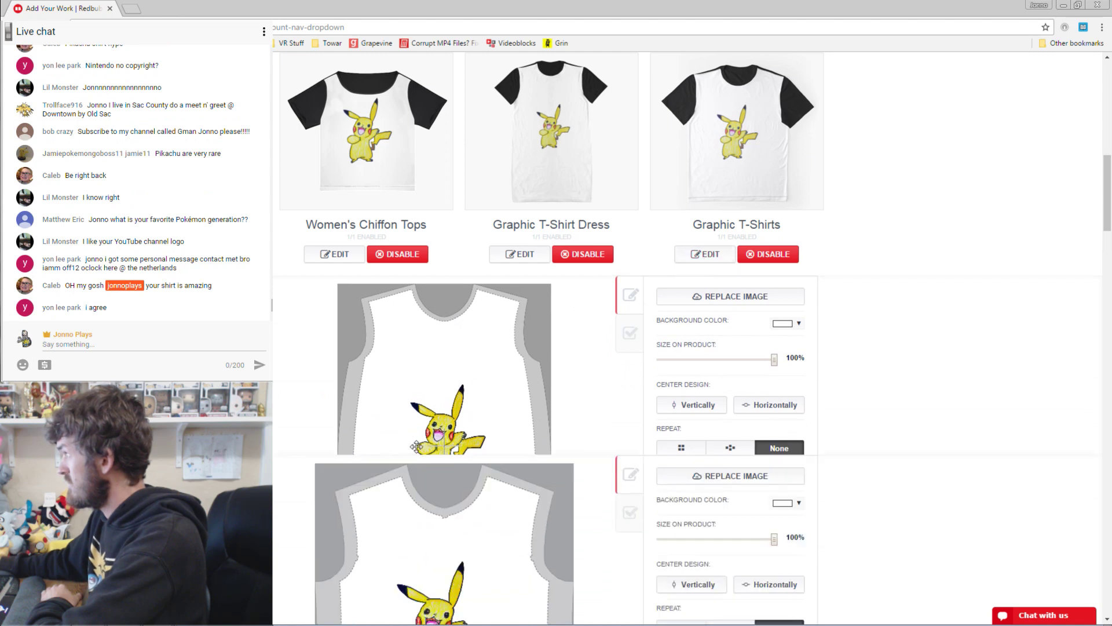
{"action": "left_click_drag", "start_coordinate": [438, 434], "coordinate": [449, 426]}
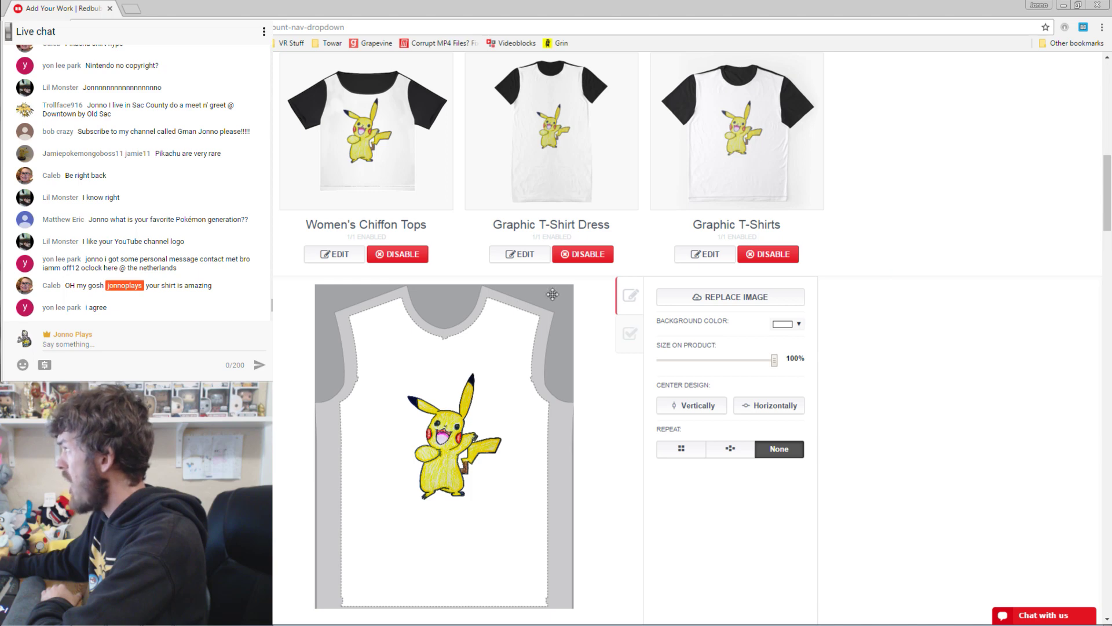
Recheck the Graphic T-Shirt Dress and Women's Chiffon Tops placements and reach the work details.
{"action": "left_click", "coordinate": [528, 256]}
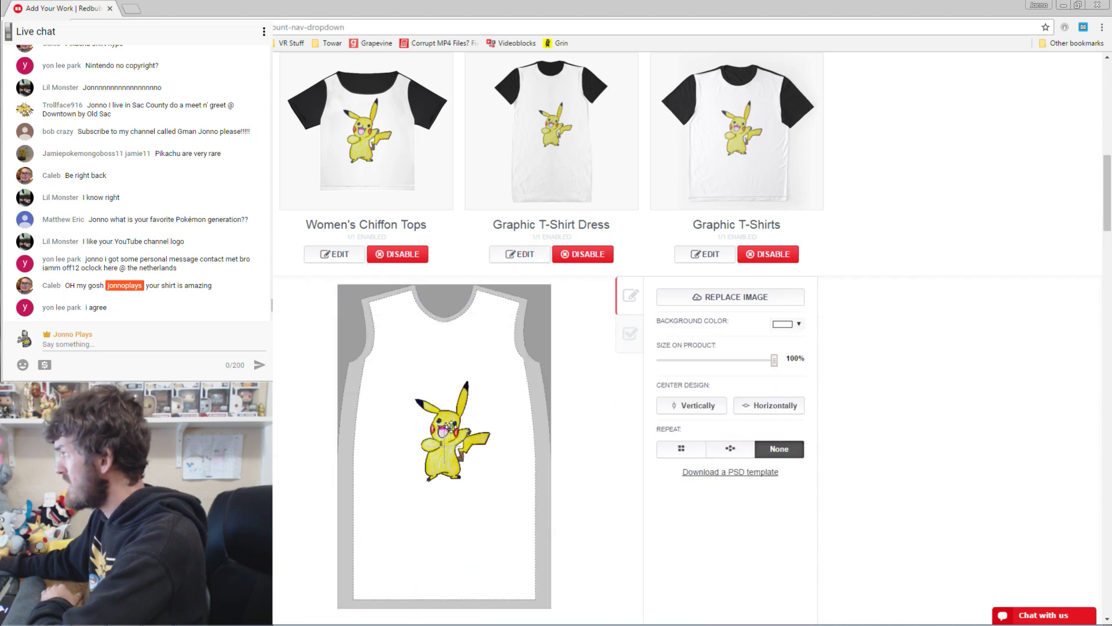
{"action": "left_click", "coordinate": [342, 254]}
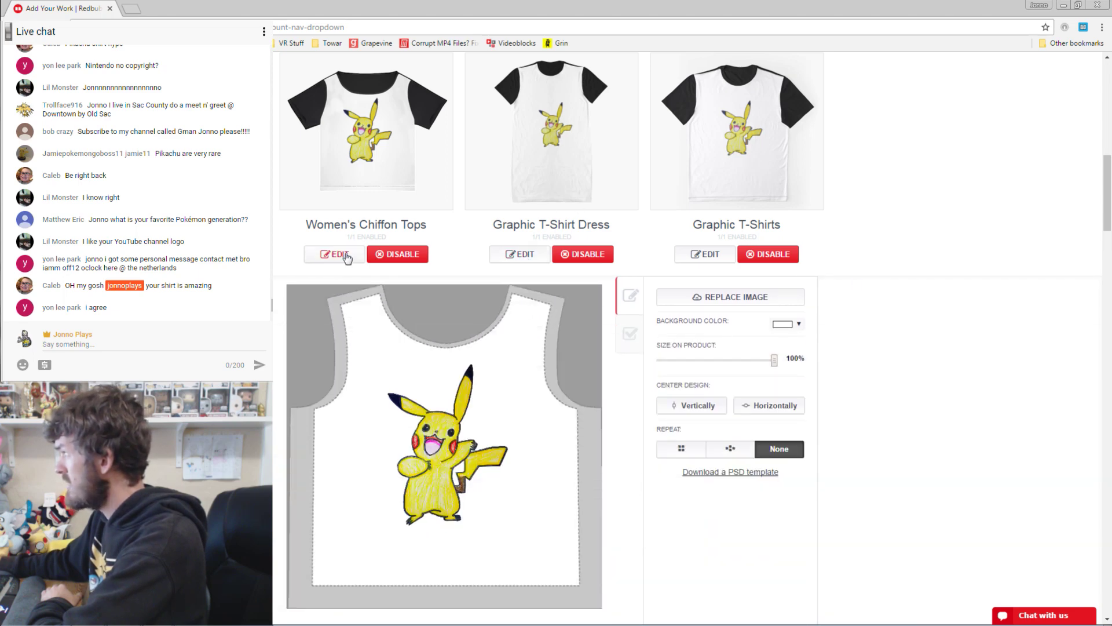
{"action": "scroll", "coordinate": [730, 316], "scroll_direction": "down", "scroll_amount": 15}
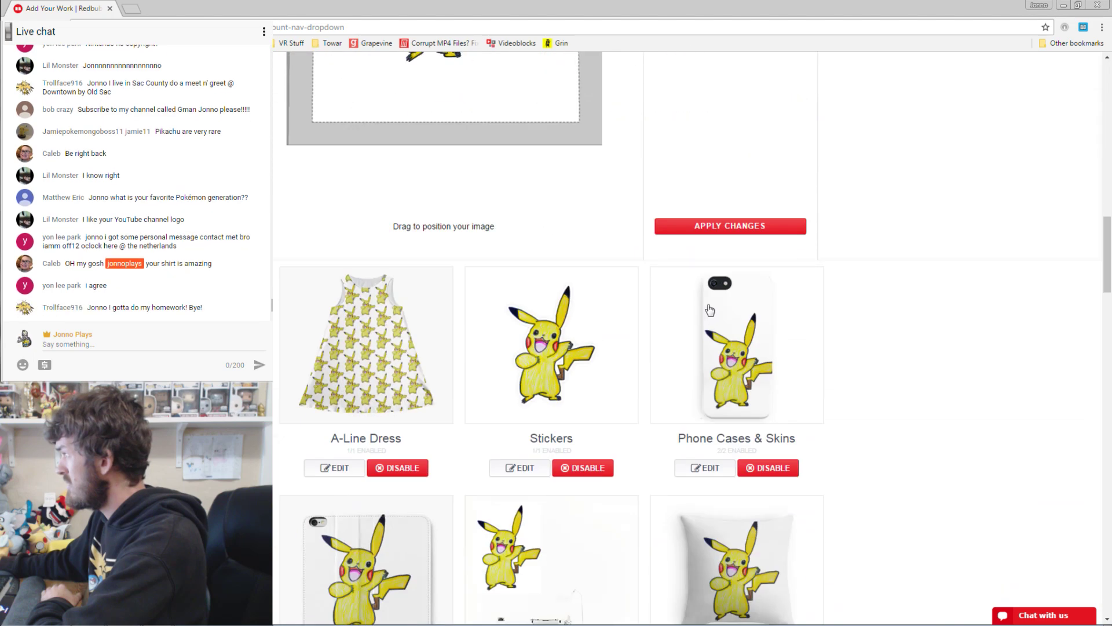
{"action": "scroll", "coordinate": [763, 314], "scroll_direction": "down", "scroll_amount": 10}
Title the work 'Pikachu Dabs!' and describe it as a fun pikachu dabbing design a fan drew.
{"action": "left_click", "coordinate": [374, 230]}
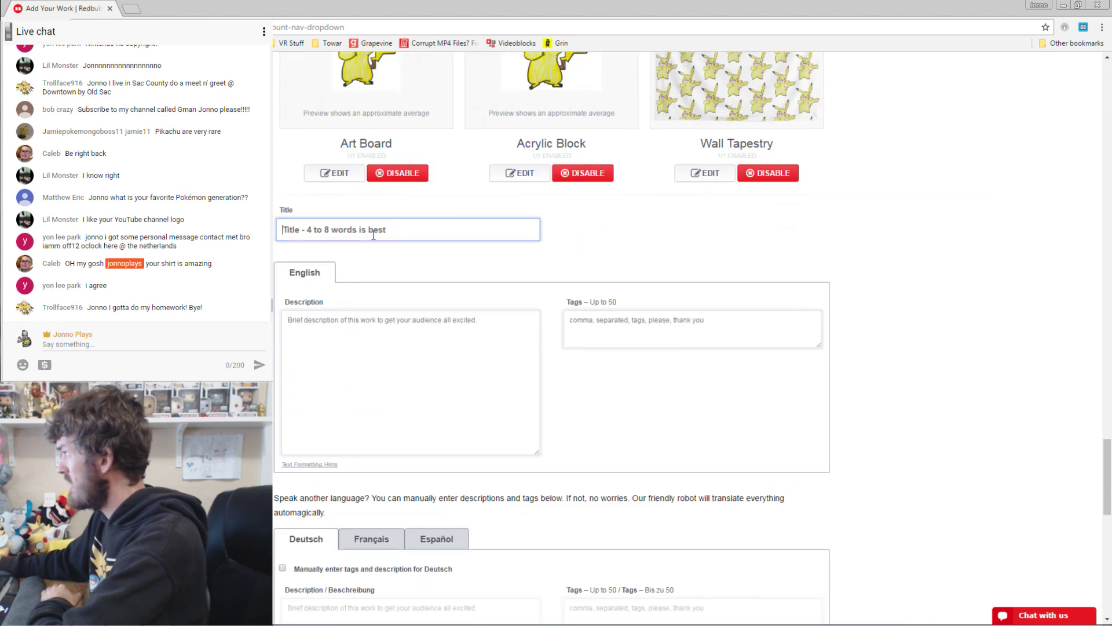
{"action": "type", "text": "Pika"}
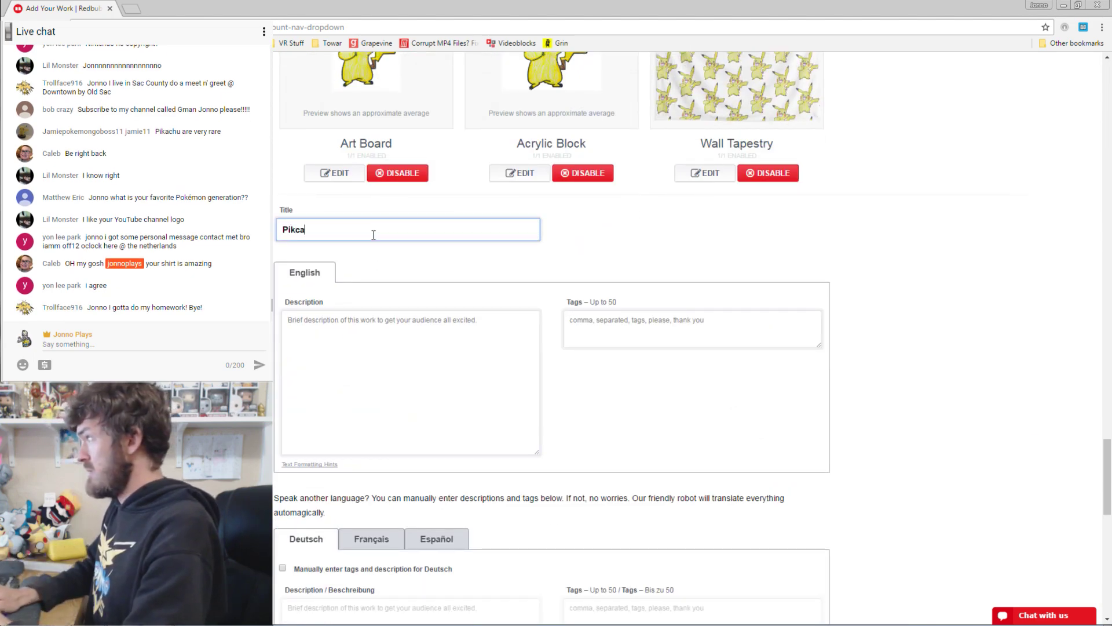
{"action": "type", "text": "chu Dab"}
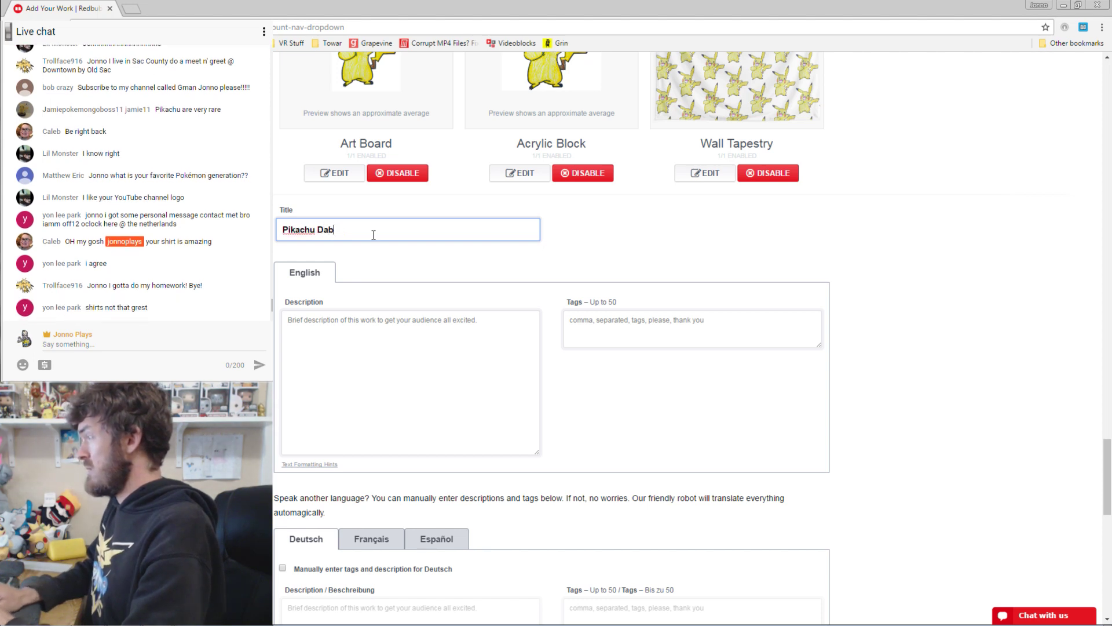
{"action": "type", "text": " Dabb"}
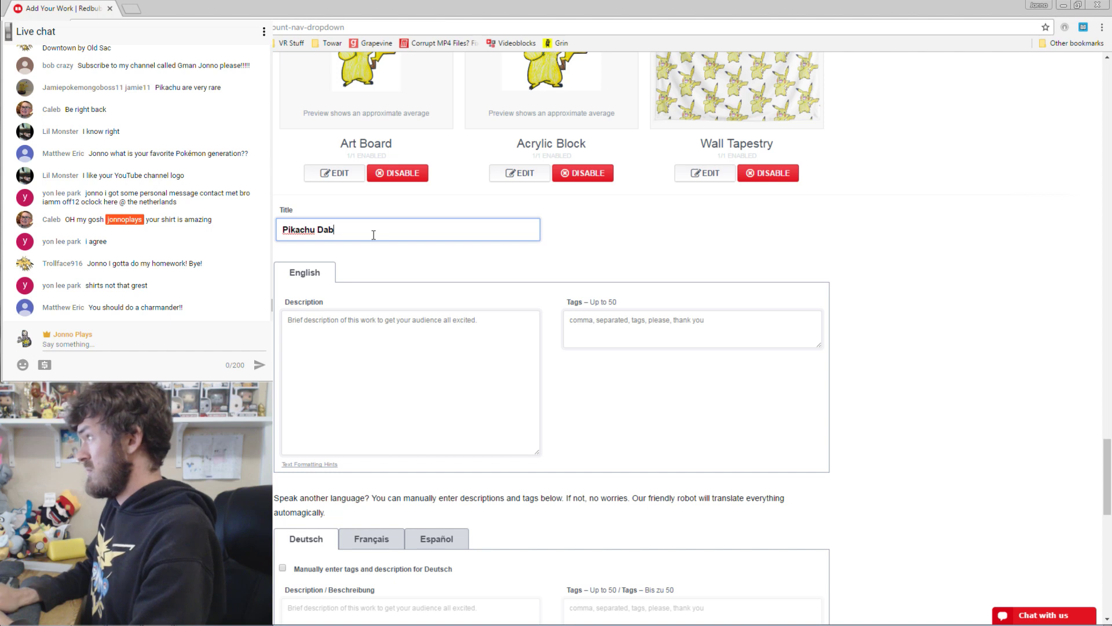
{"action": "type", "text": "!"}
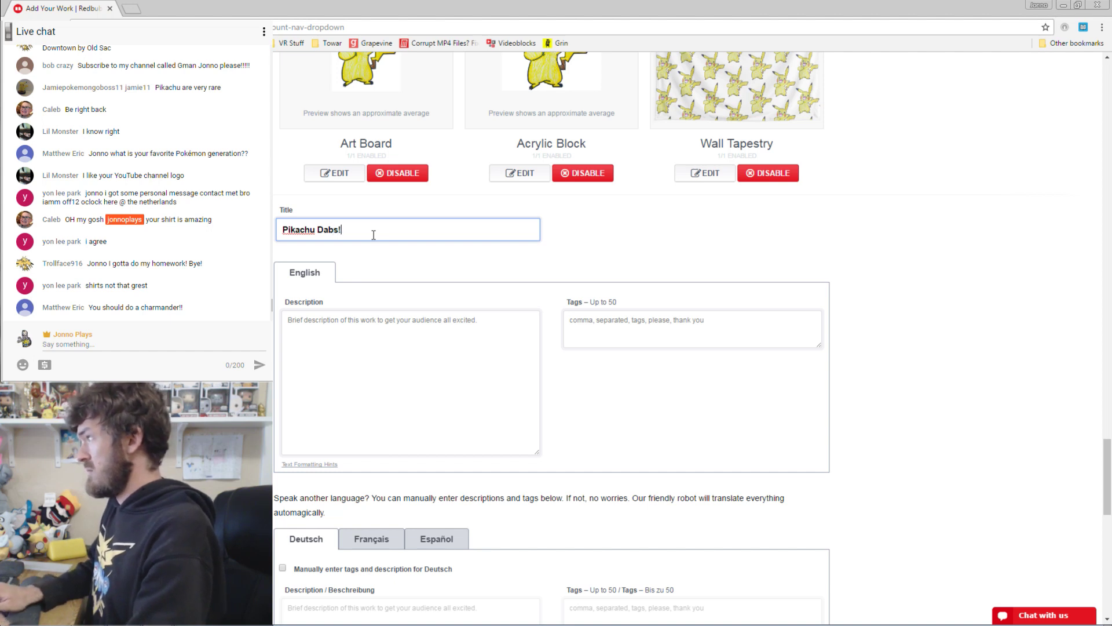
{"action": "key", "text": "Tab"}
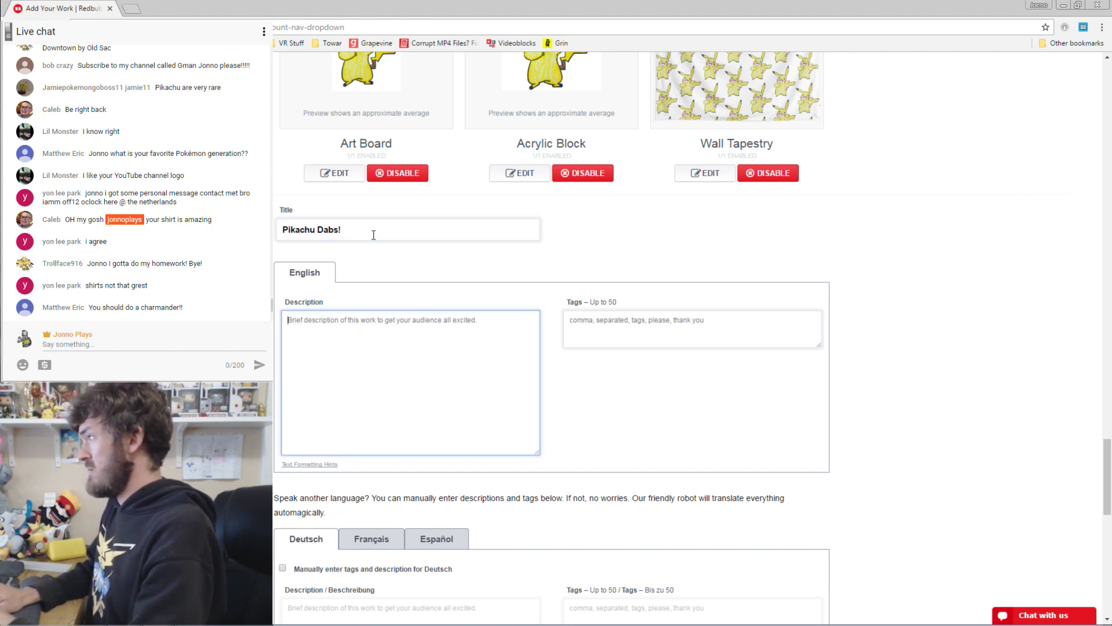
{"action": "type", "text": "This is a fun"}
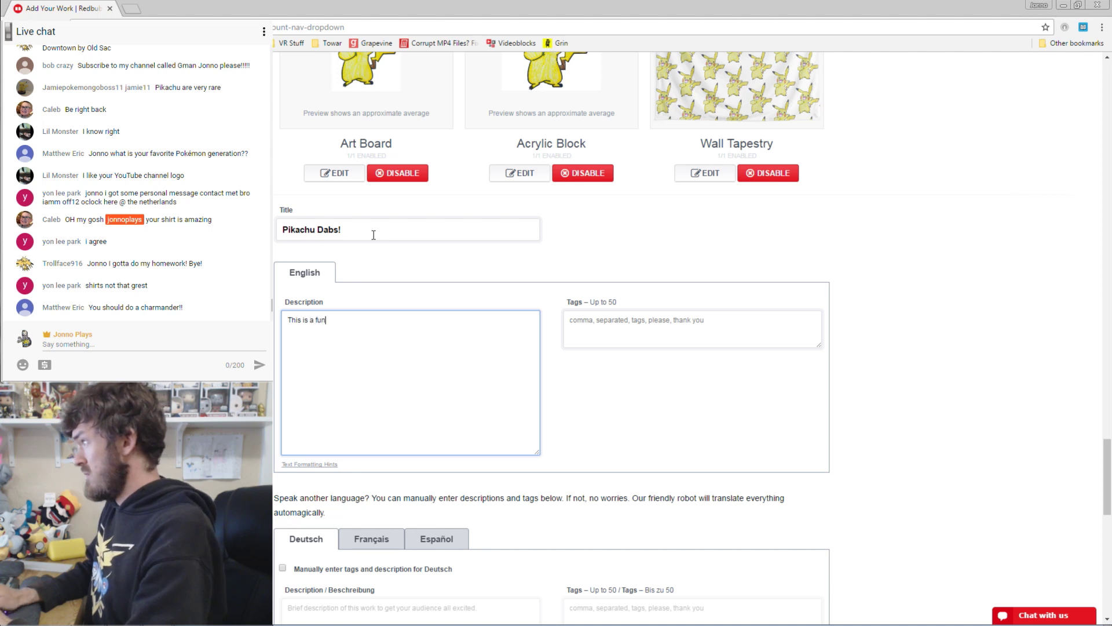
{"action": "type", "text": " design of a p"}
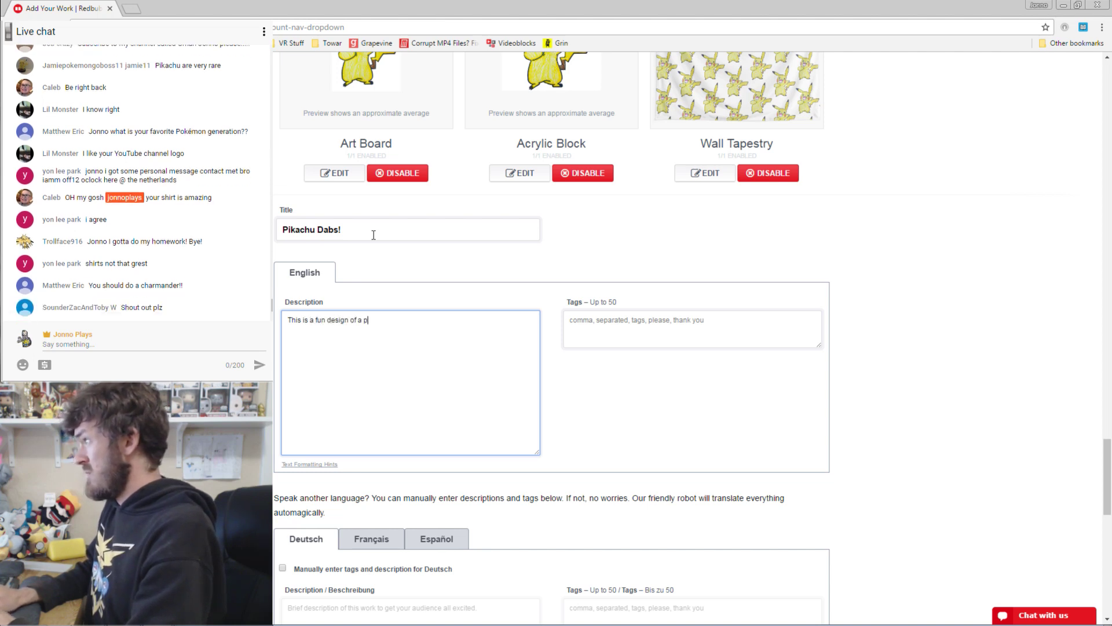
{"action": "type", "text": "ikachu"}
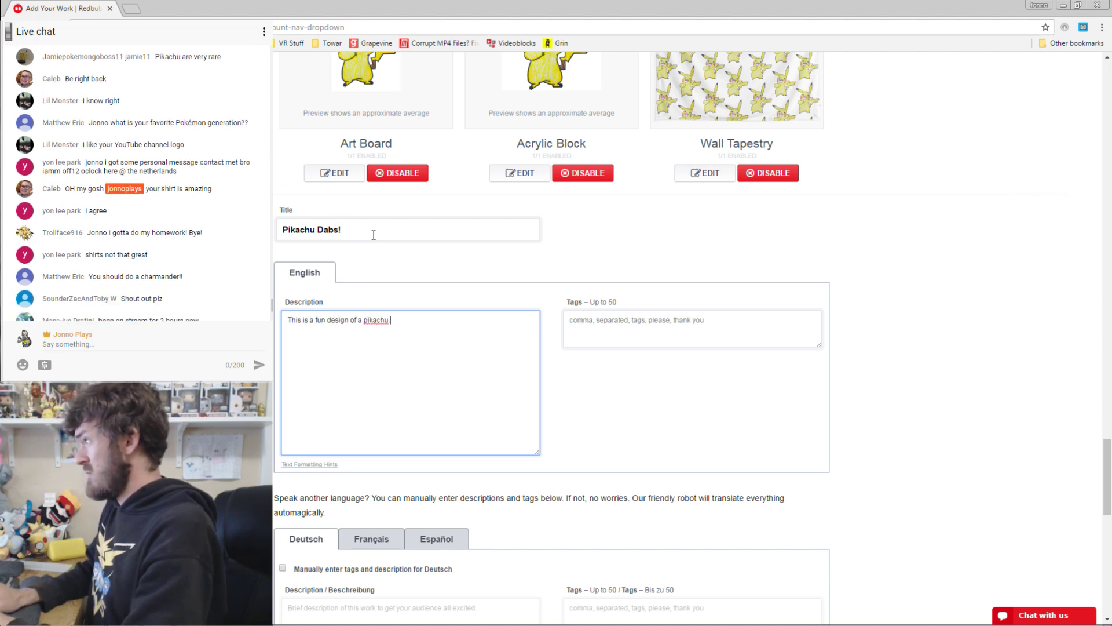
{"action": "type", "text": " dabbing that a fan dre"}
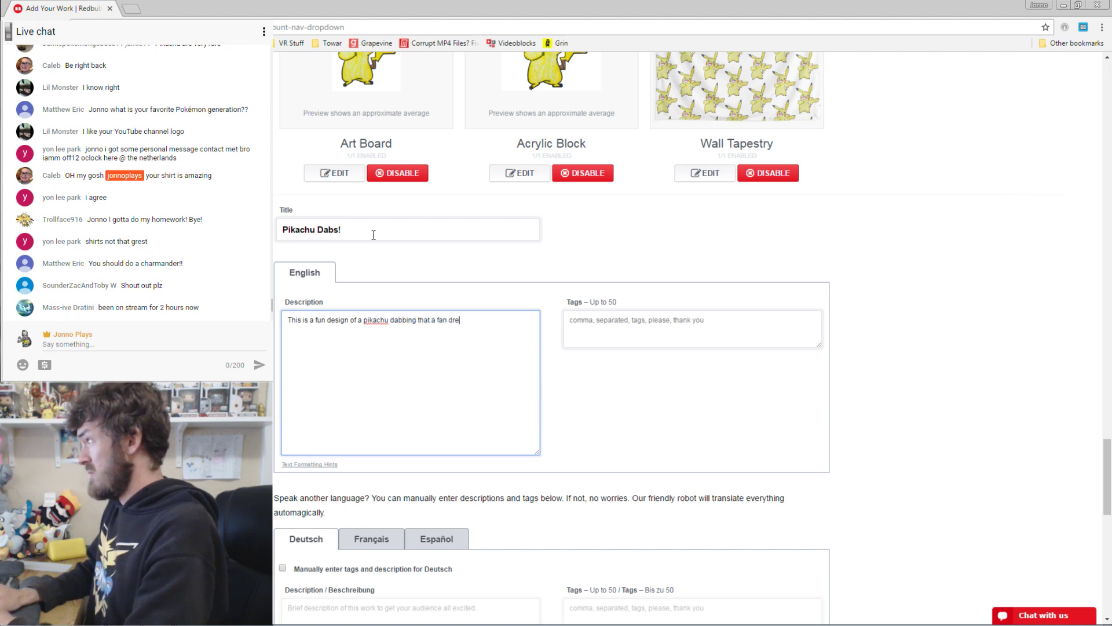
{"action": "type", "text": "w for me :)"}
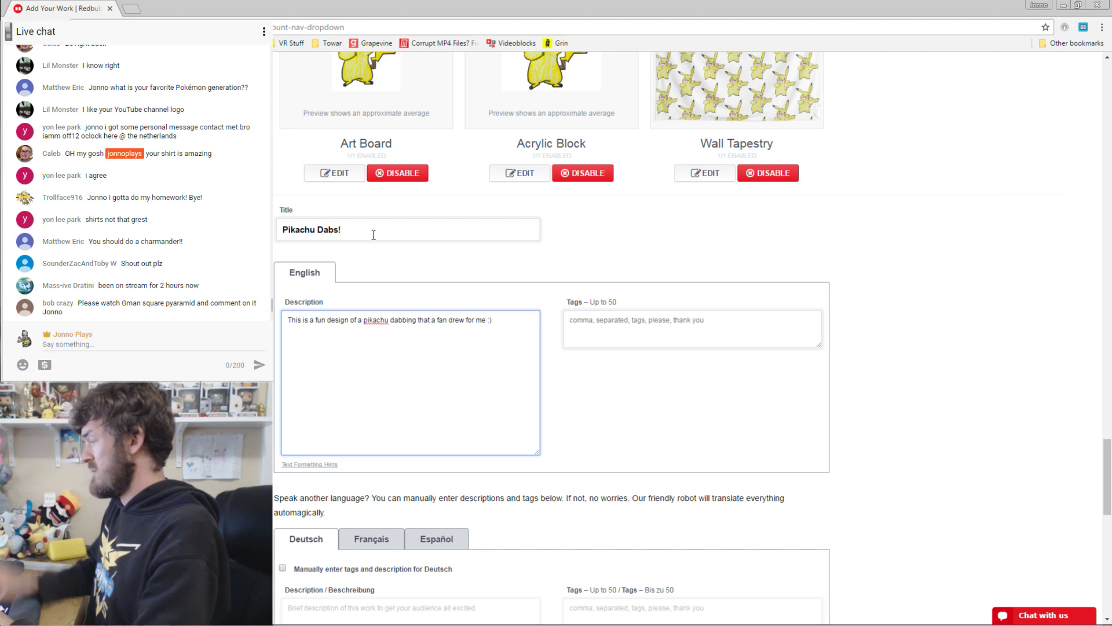
Add tags pikachu, pikachu dab, t shirt, pikachu dab hoodie and pikachu dabs hoodie.
{"action": "left_click", "coordinate": [632, 331]}
{"action": "type", "text": "pika"}
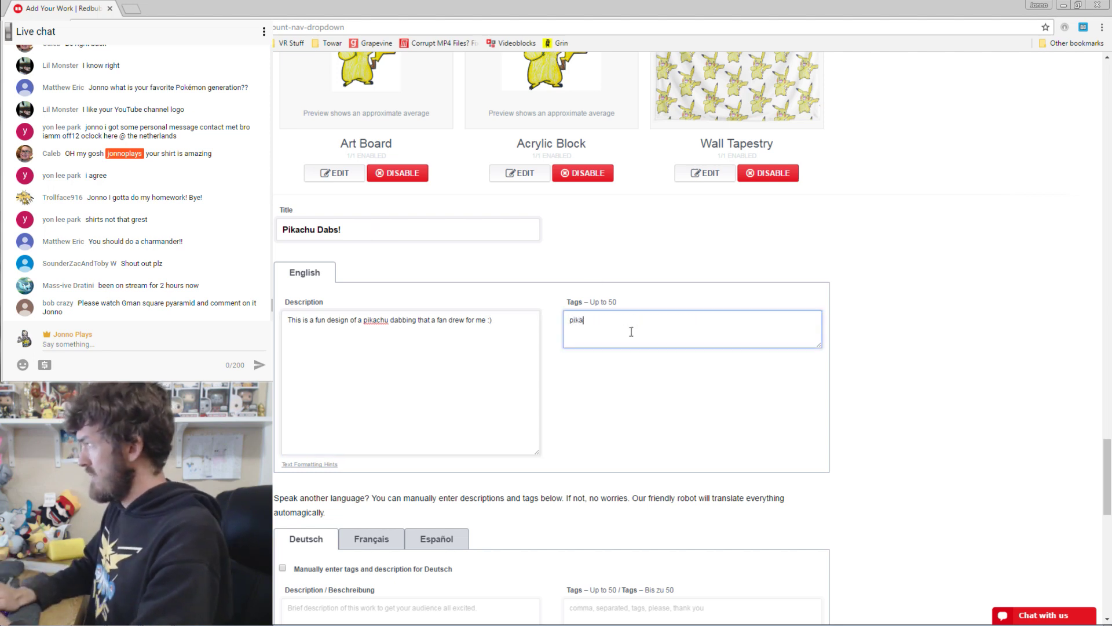
{"action": "type", "text": "chu, pikac"}
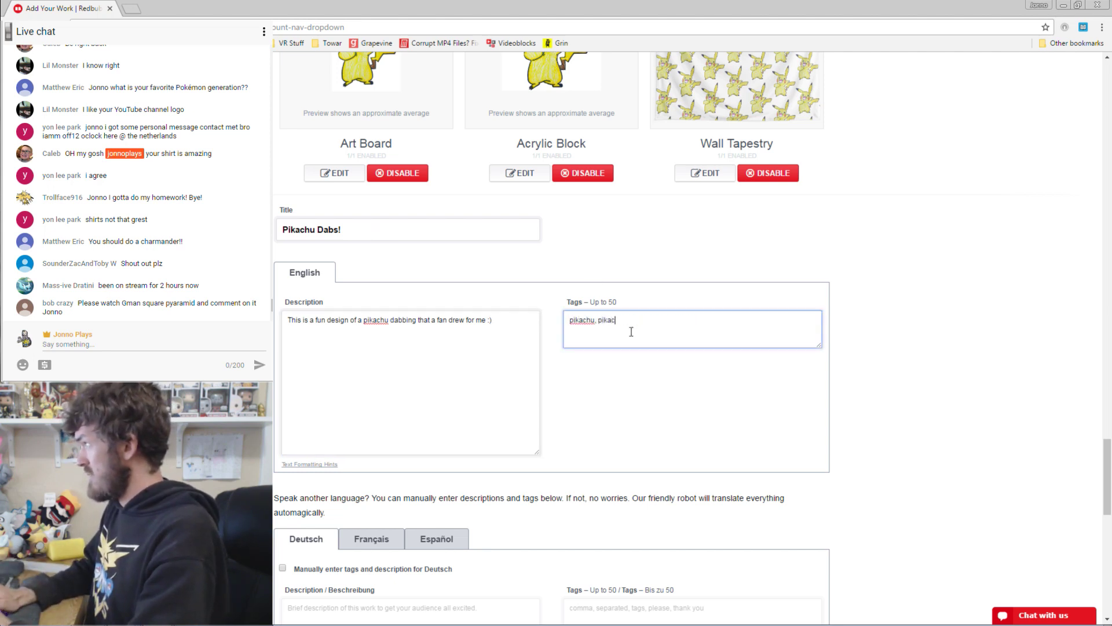
{"action": "type", "text": "hu dab, pikac"}
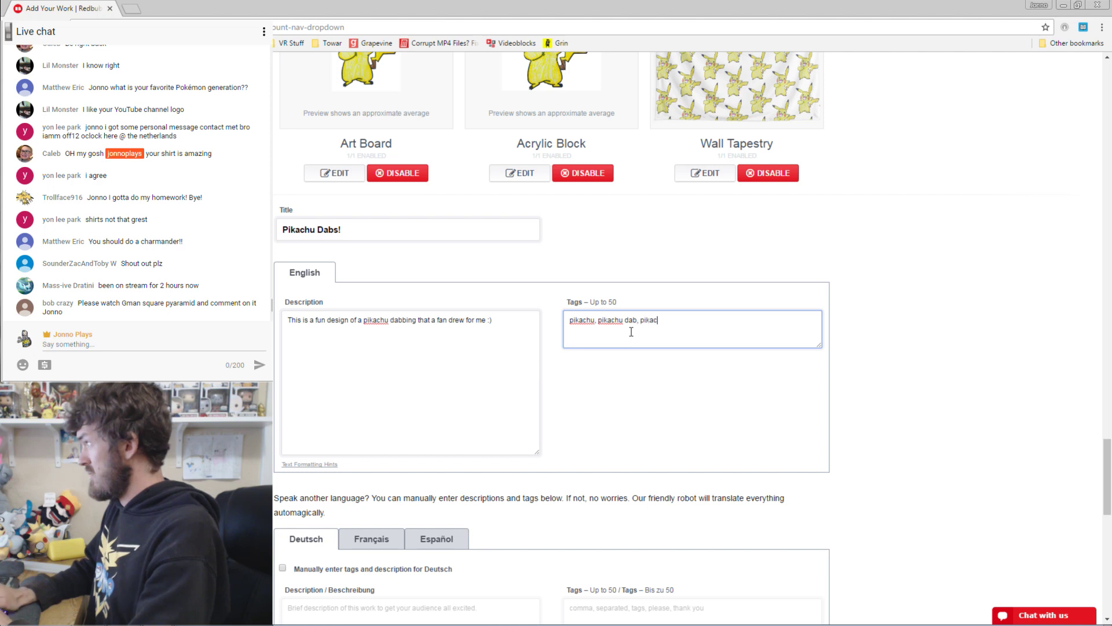
{"action": "type", "text": "hu dabs, pikachu dab tshirt, pikachu"}
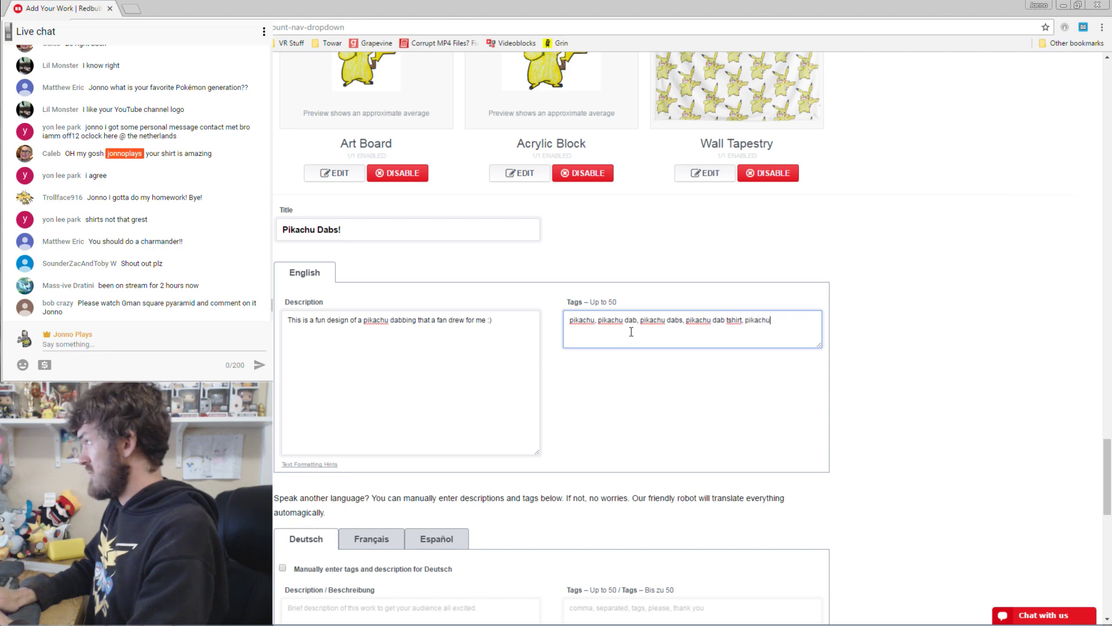
{"action": "type", "text": "t shirt, pikachu dab hoodie"}
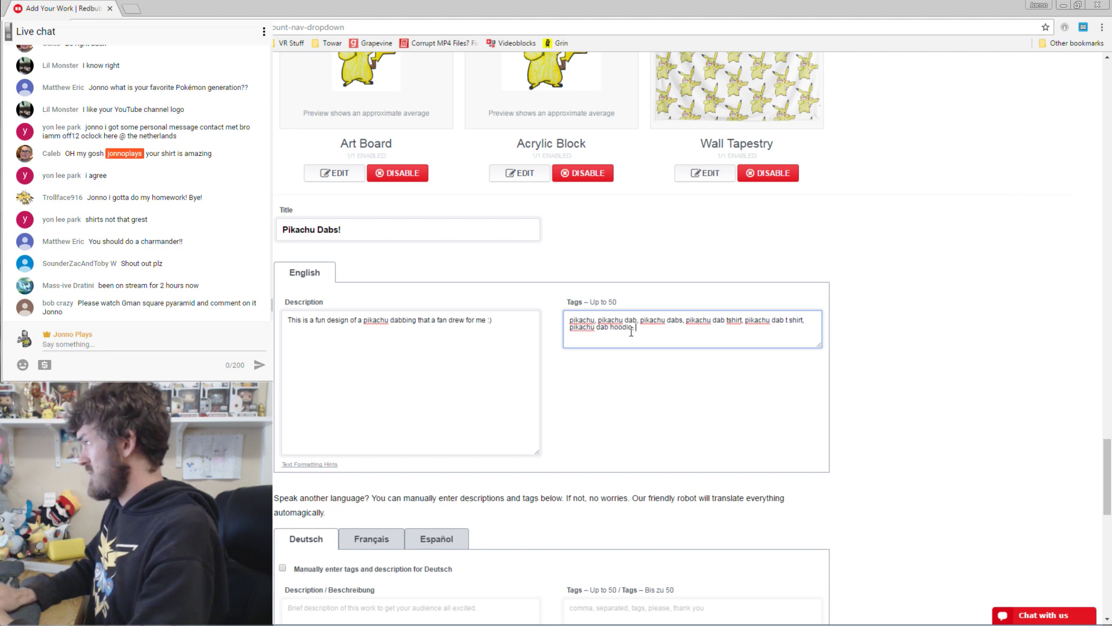
{"action": "type", "text": ", pikachu da"}
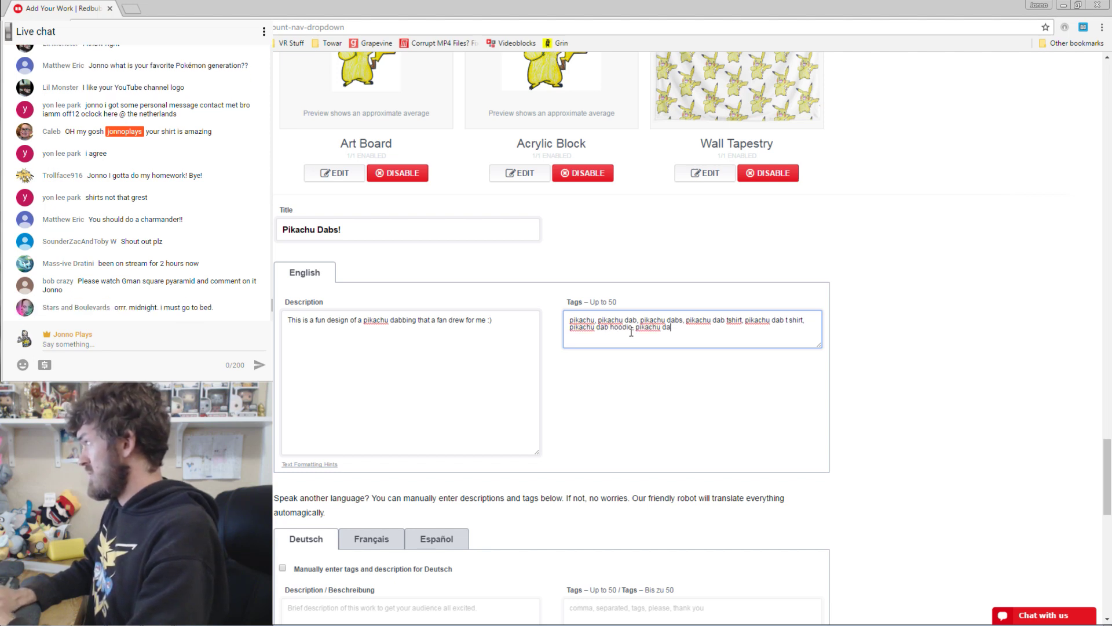
{"action": "type", "text": "bs hoodie"}
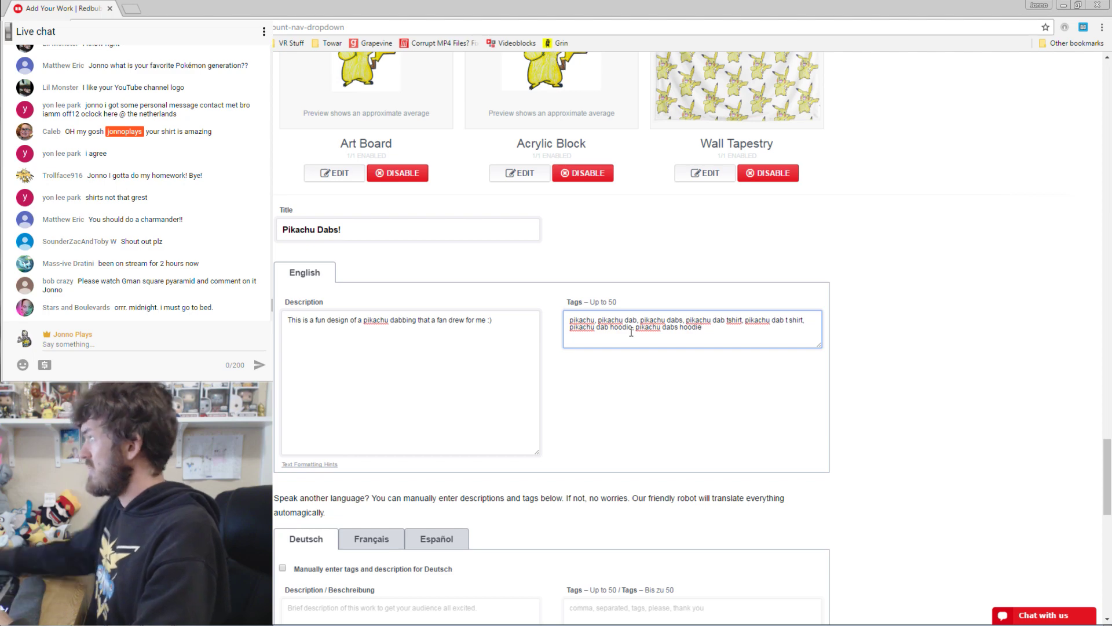
{"action": "scroll", "coordinate": [968, 284], "scroll_direction": "down", "scroll_amount": 7}
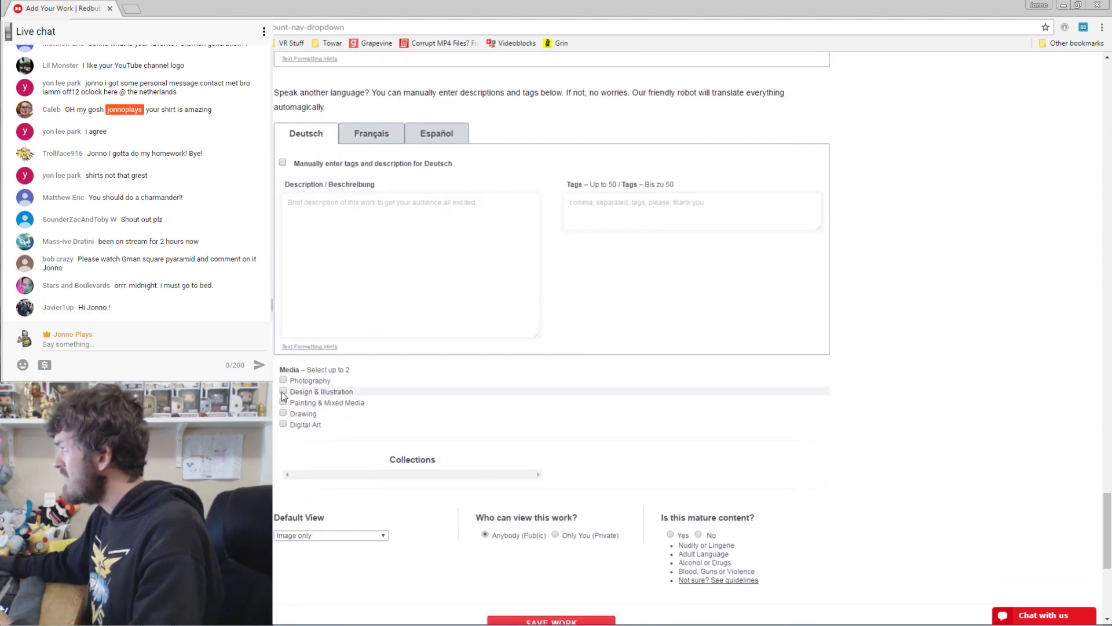
Tick Drawing and Digital Art as media, default to T-Shirts & Hoodies, and save the work.
{"action": "left_click", "coordinate": [283, 423]}
{"action": "left_click", "coordinate": [282, 413]}
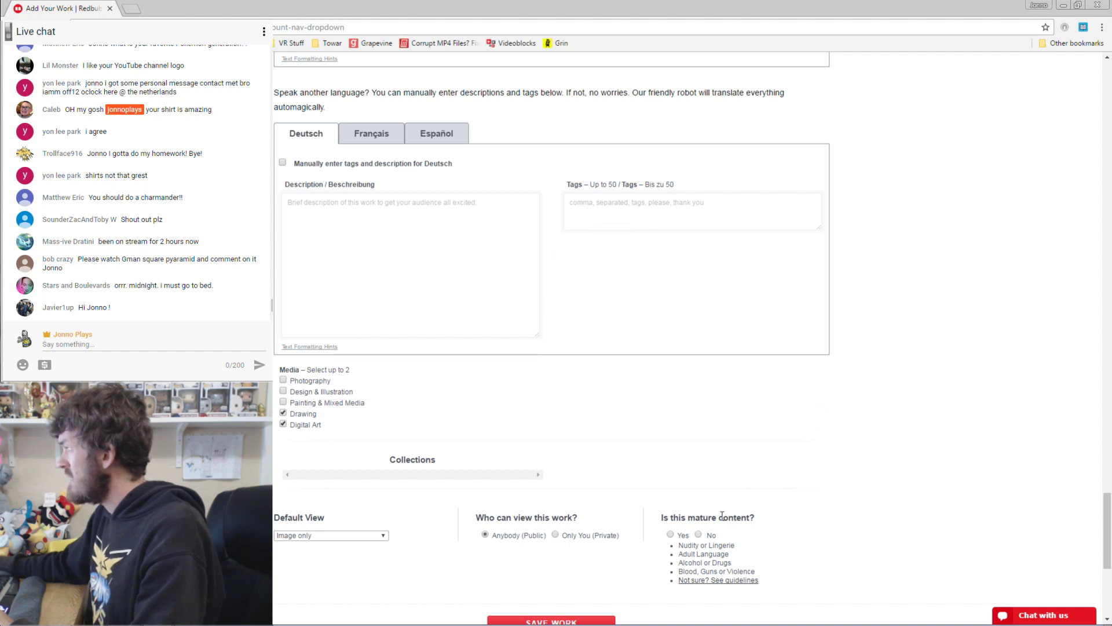
{"action": "scroll", "coordinate": [865, 457], "scroll_direction": "down", "scroll_amount": 1}
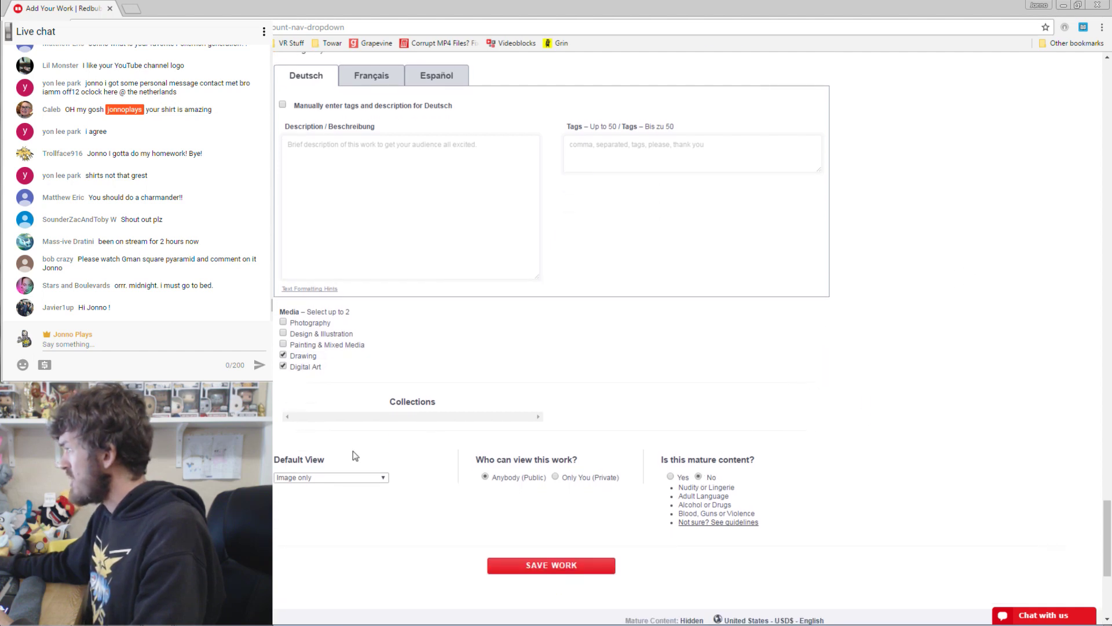
{"action": "left_click", "coordinate": [335, 478]}
{"action": "left_click", "coordinate": [342, 378]}
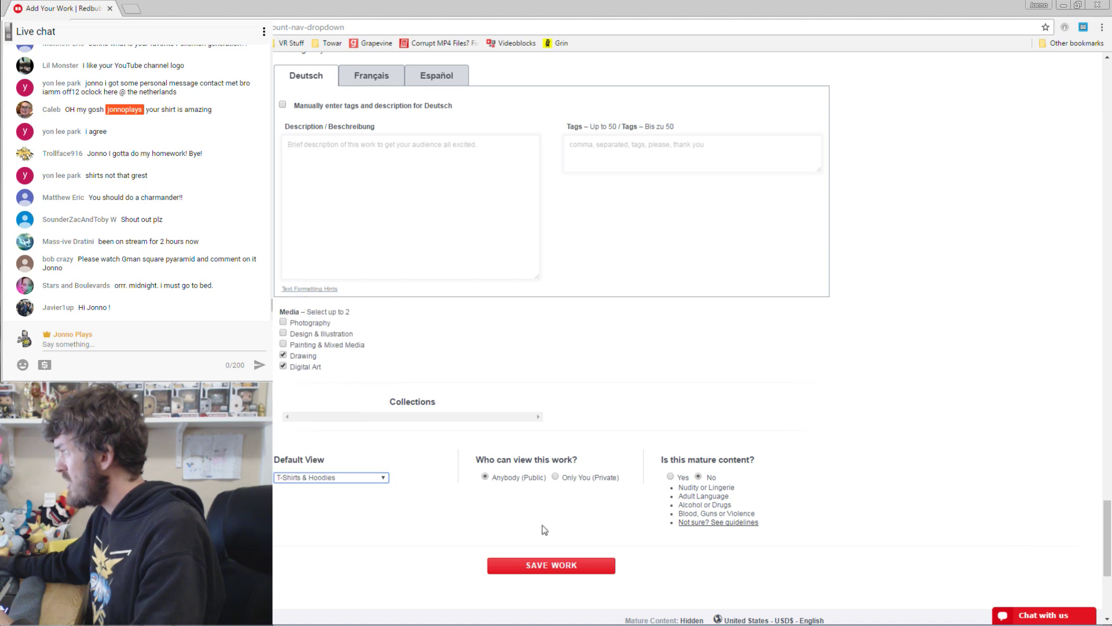
{"action": "left_click", "coordinate": [577, 565]}
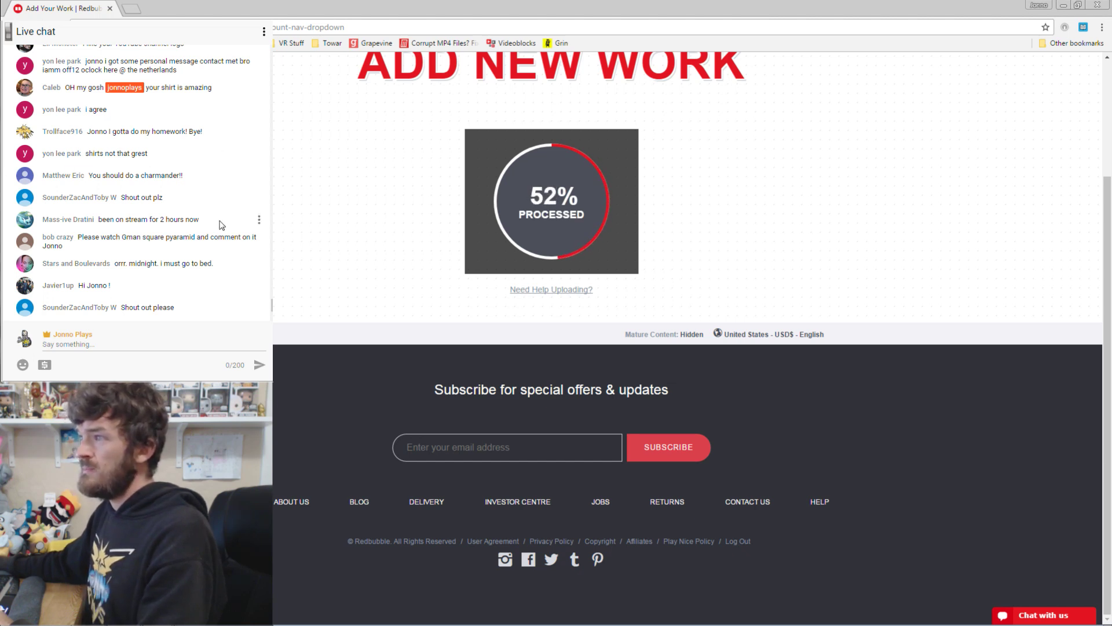
Wait for processing to reach 100% and the Pikachu Dabs! T-shirt product page to load.
{"action": "scroll", "coordinate": [212, 213], "scroll_direction": "up", "scroll_amount": 1}
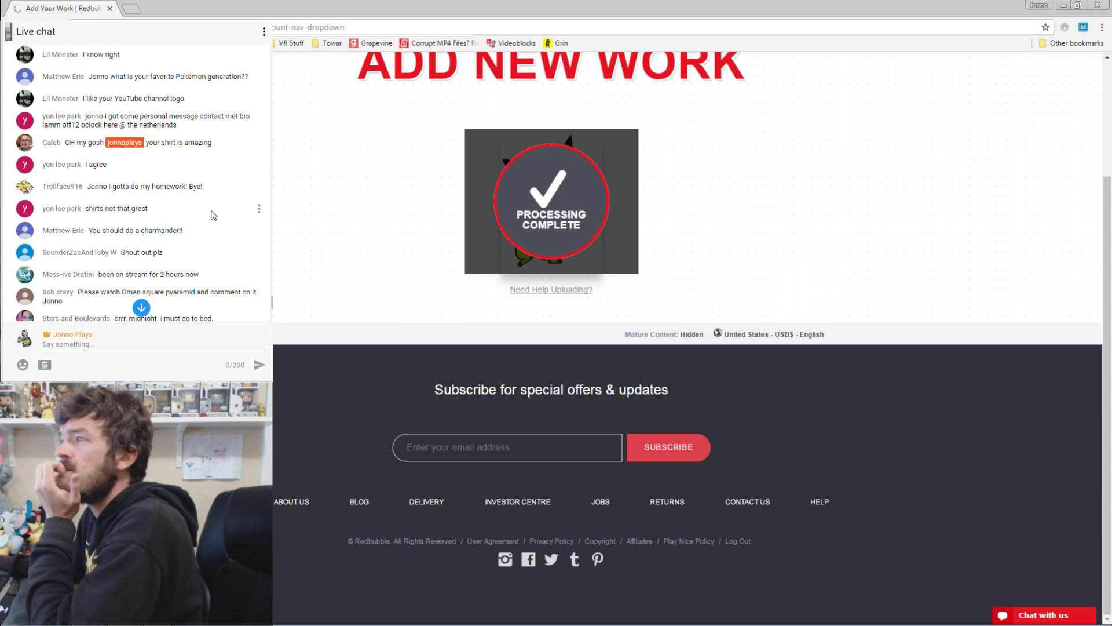
{"action": "scroll", "coordinate": [214, 215], "scroll_direction": "up", "scroll_amount": 2}
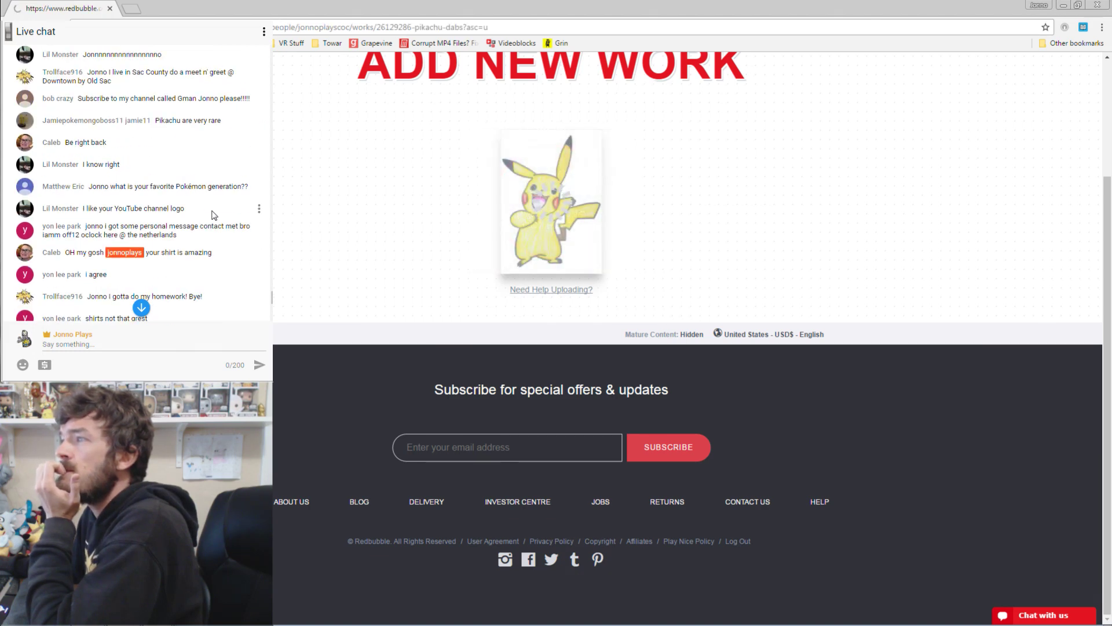
{"action": "scroll", "coordinate": [213, 215], "scroll_direction": "up", "scroll_amount": 2}
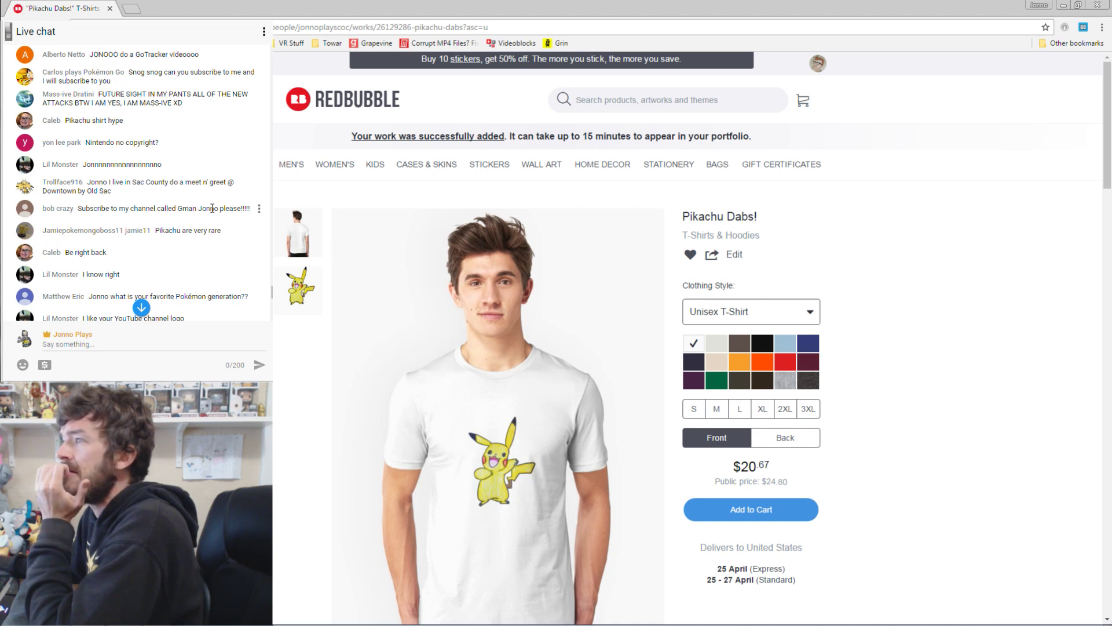
{"action": "scroll", "coordinate": [212, 208], "scroll_direction": "up", "scroll_amount": 2}
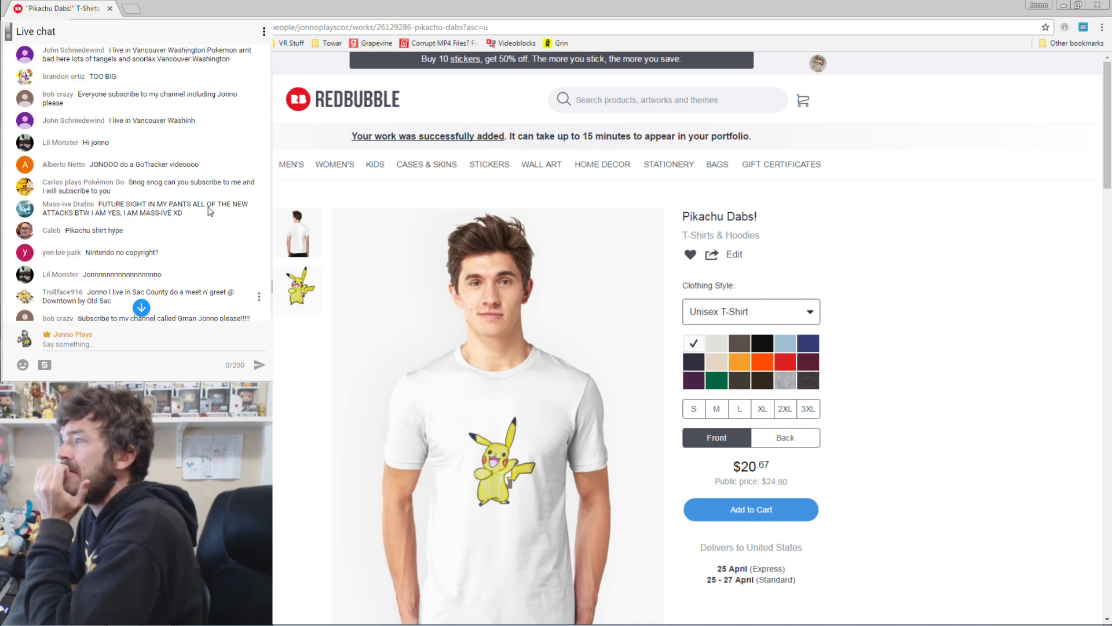
{"action": "scroll", "coordinate": [210, 210], "scroll_direction": "up", "scroll_amount": 2}
{"action": "scroll", "coordinate": [209, 209], "scroll_direction": "down", "scroll_amount": 4}
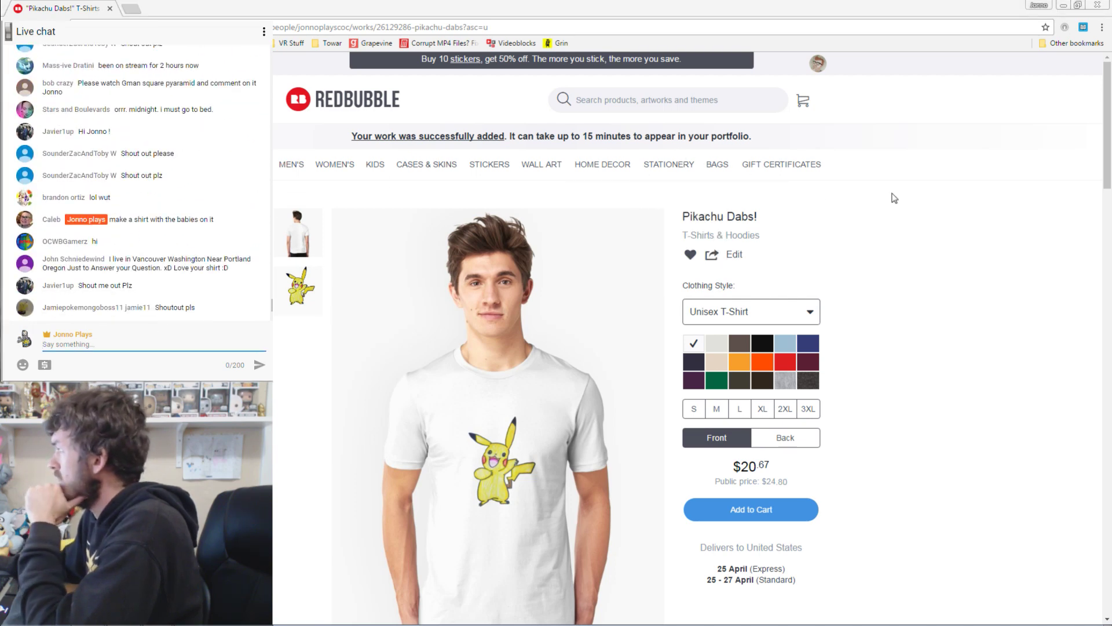
{"action": "scroll", "coordinate": [894, 198], "scroll_direction": "down", "scroll_amount": 2}
{"action": "left_click", "coordinate": [520, 321]}
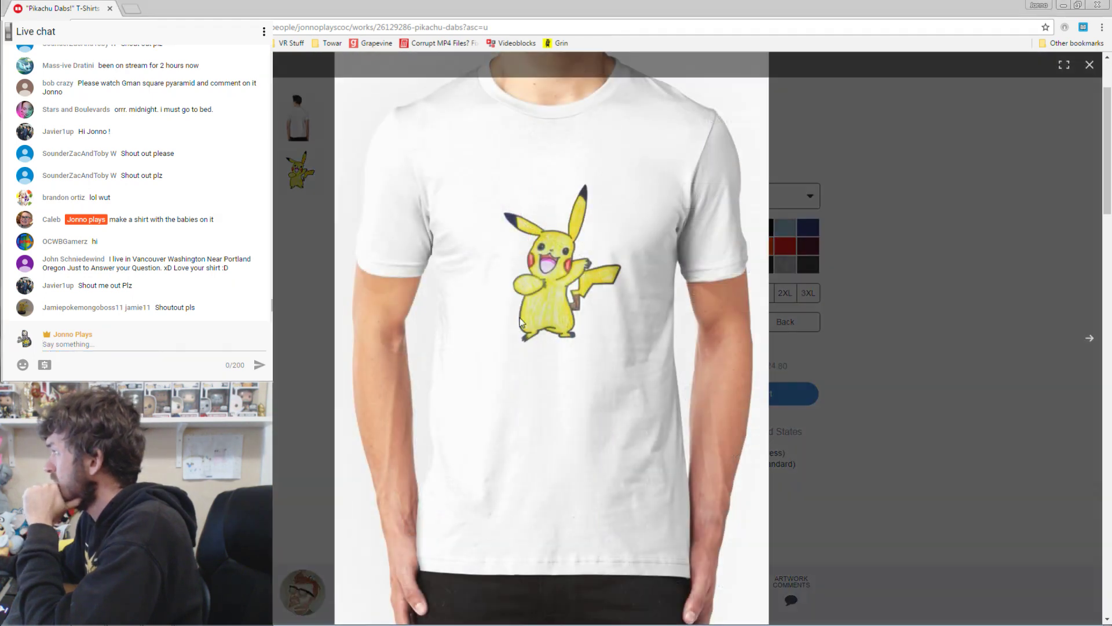
{"action": "left_click", "coordinate": [1008, 273]}
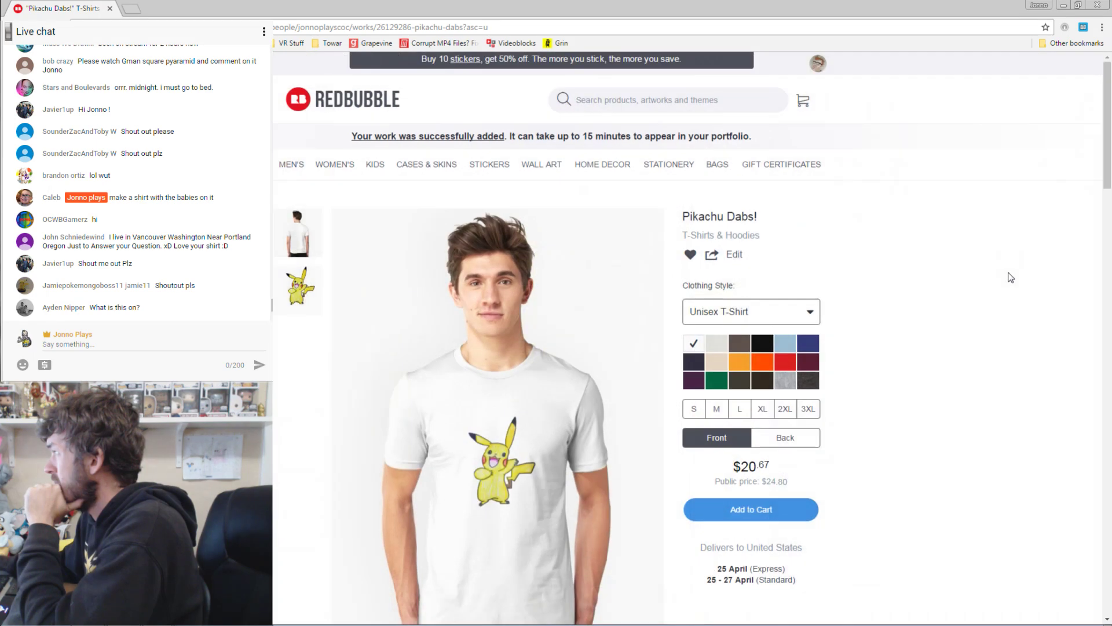
{"action": "left_click", "coordinate": [764, 345]}
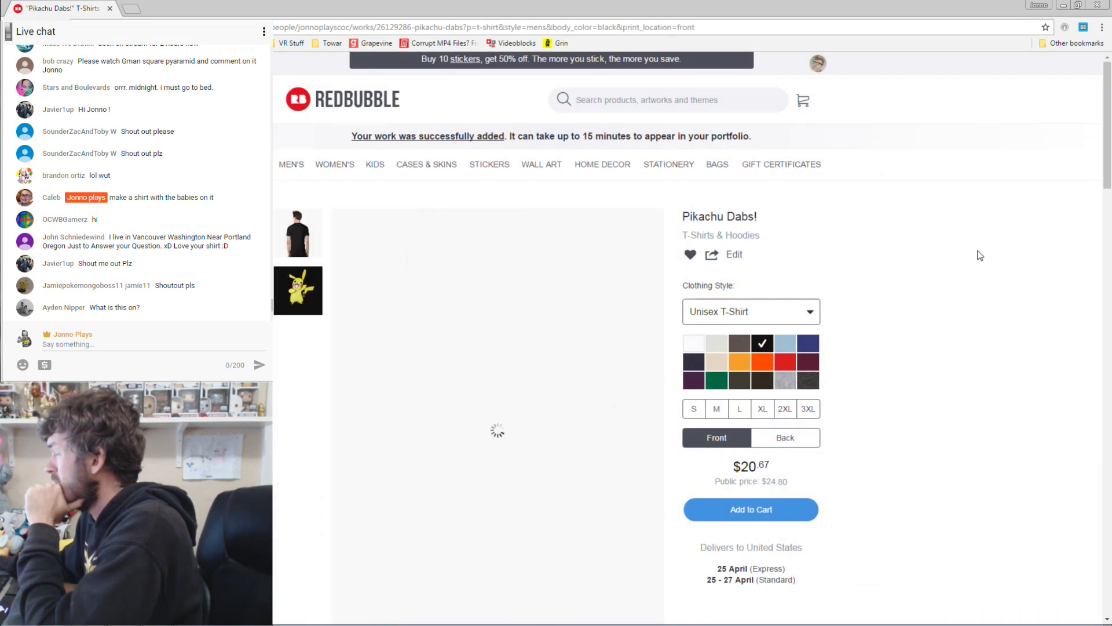
{"action": "scroll", "coordinate": [979, 255], "scroll_direction": "down", "scroll_amount": 2}
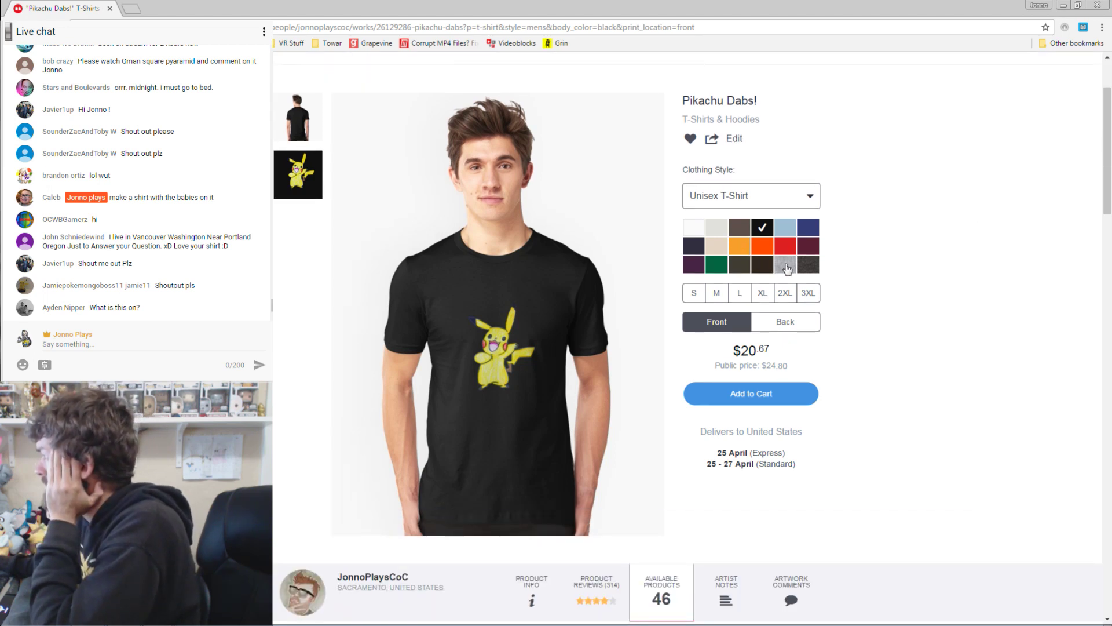
{"action": "left_click", "coordinate": [695, 231]}
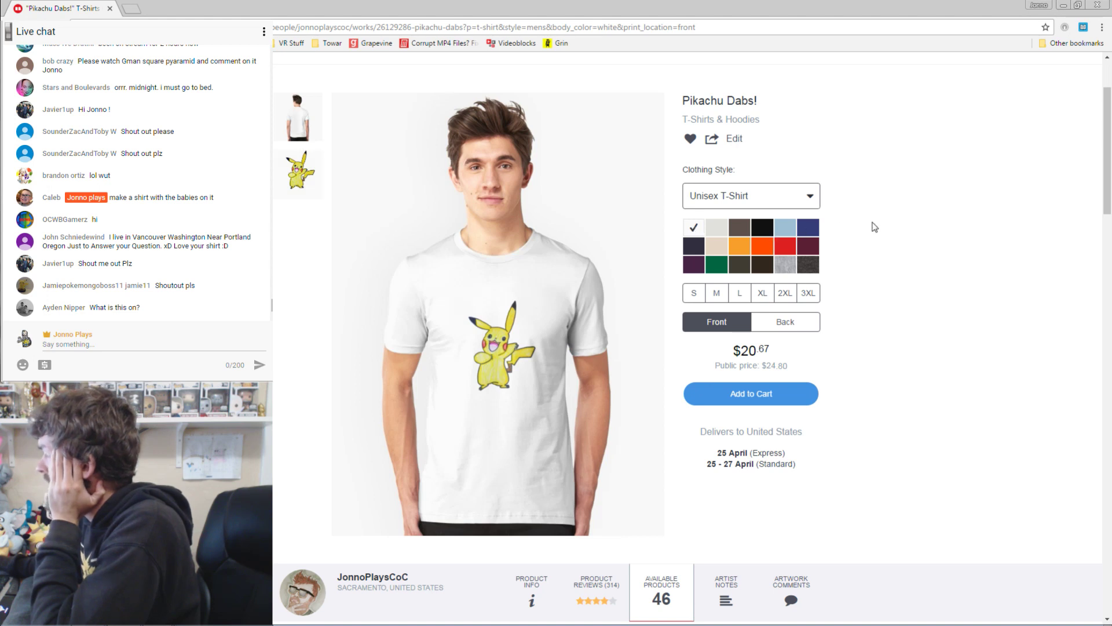
{"action": "scroll", "coordinate": [874, 227], "scroll_direction": "up", "scroll_amount": 2}
{"action": "mouse_move", "coordinate": [718, 164]}
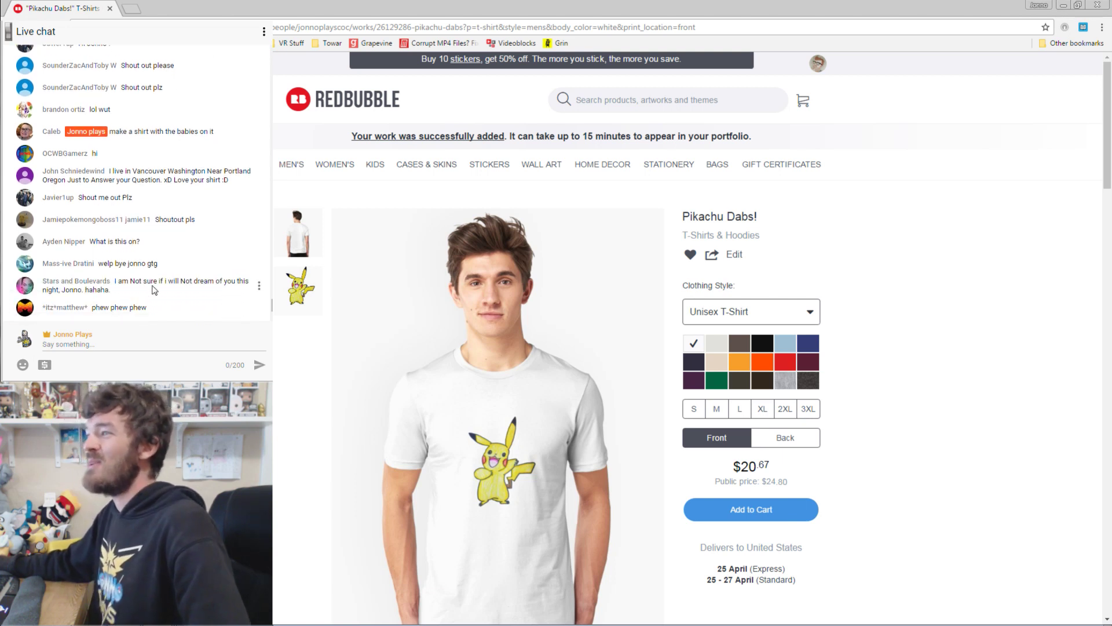
Post a chat reply @-mentioning a viewer from the suggestions, followed by a ;) wink.
{"action": "left_click", "coordinate": [136, 347]}
{"action": "type", "text": "@star"}
{"action": "key", "text": "Up"}
{"action": "key", "text": "Return"}
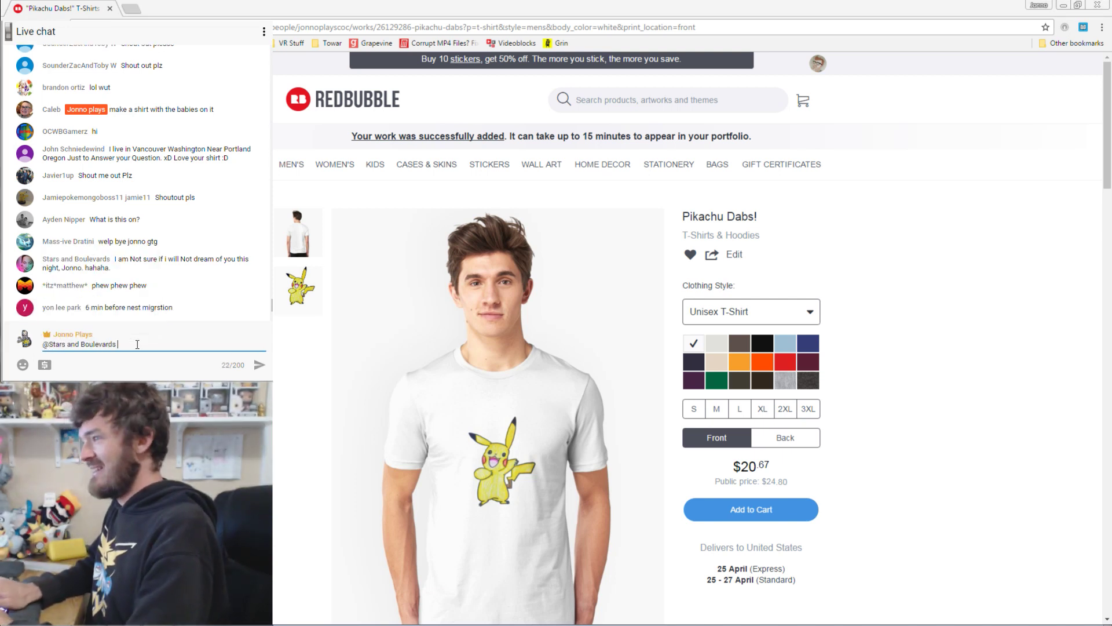
{"action": "type", "text": ";)"}
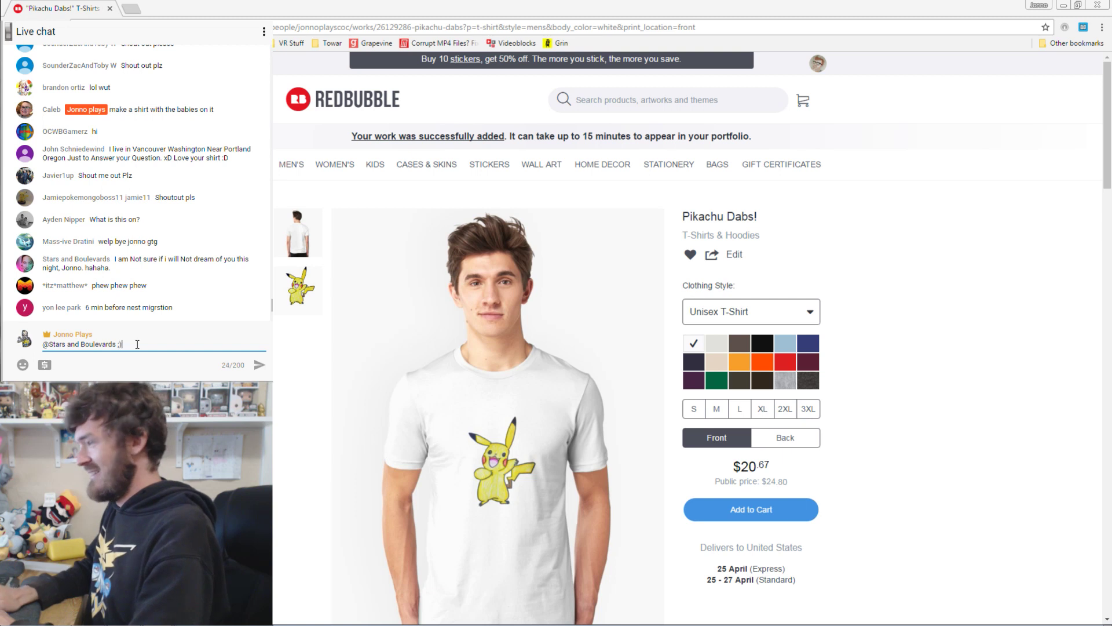
{"action": "key", "text": "Return"}
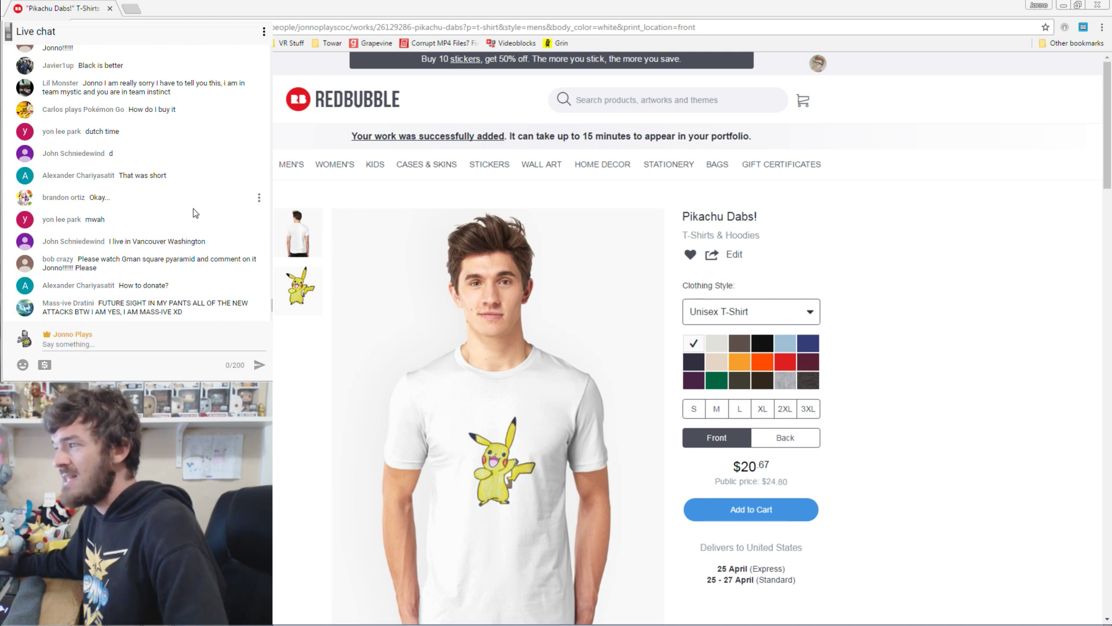
{"action": "left_click", "coordinate": [46, 367]}
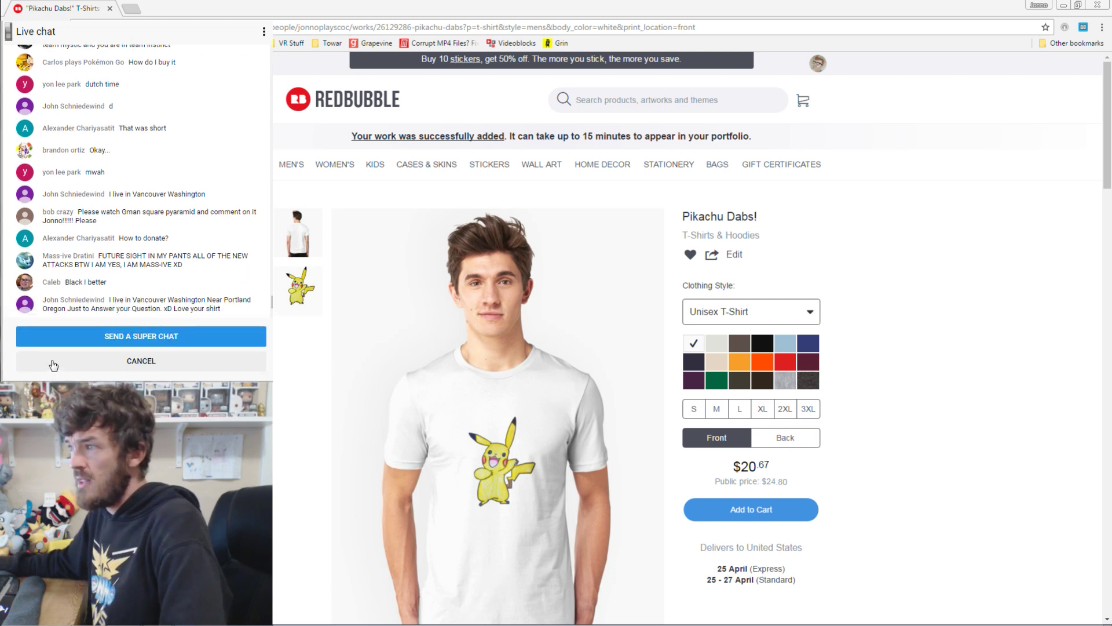
{"action": "left_click", "coordinate": [140, 363]}
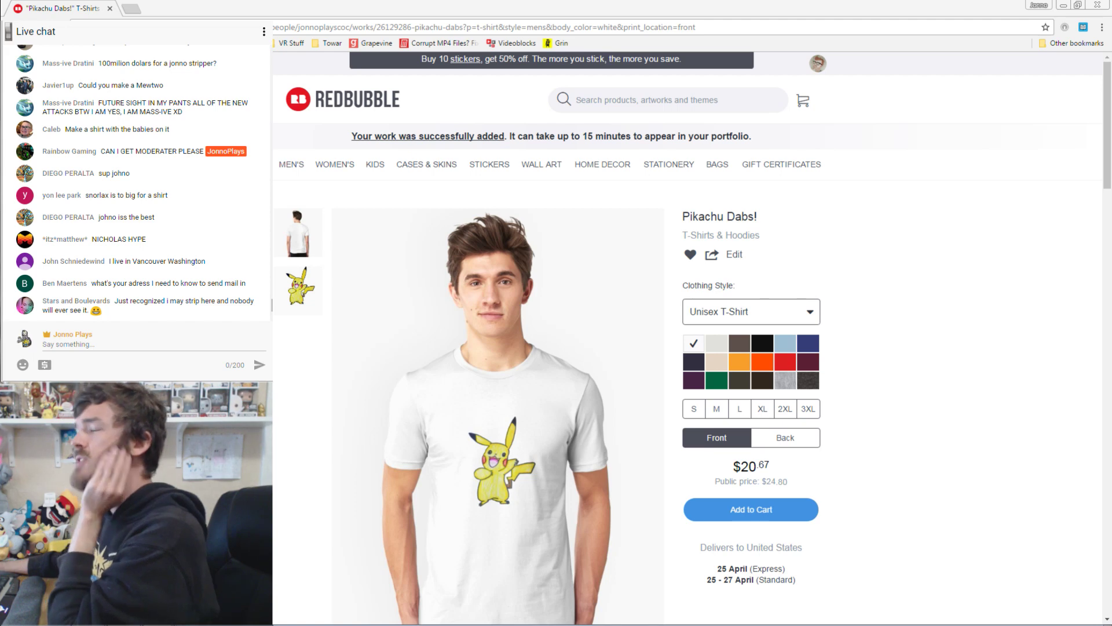
{"action": "scroll", "coordinate": [139, 186], "scroll_direction": "up", "scroll_amount": 10}
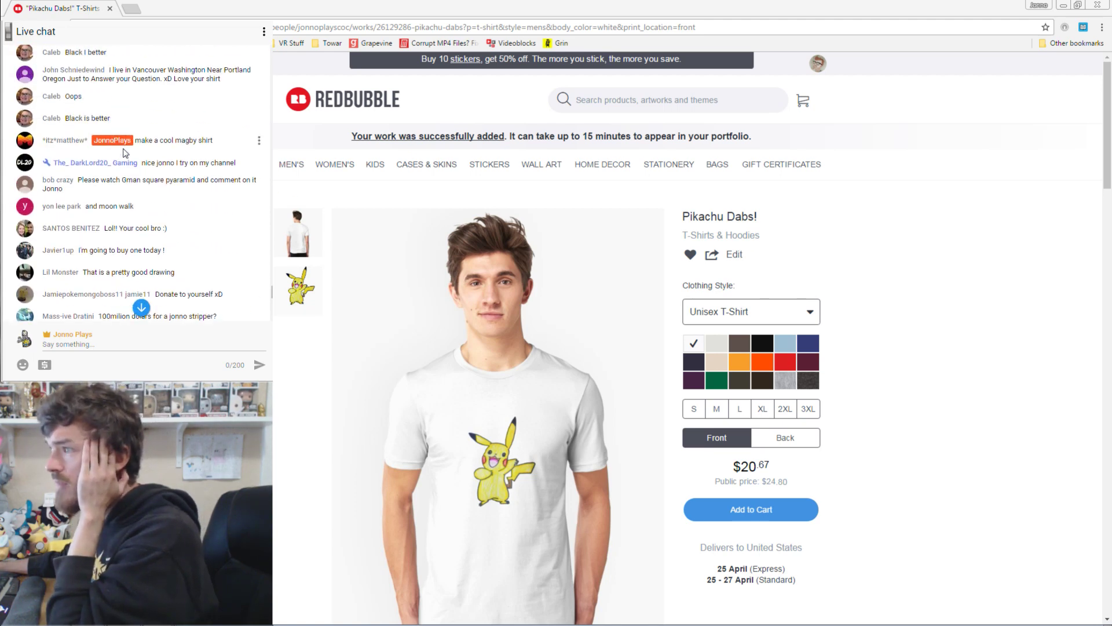
{"action": "scroll", "coordinate": [149, 182], "scroll_direction": "down", "scroll_amount": 10}
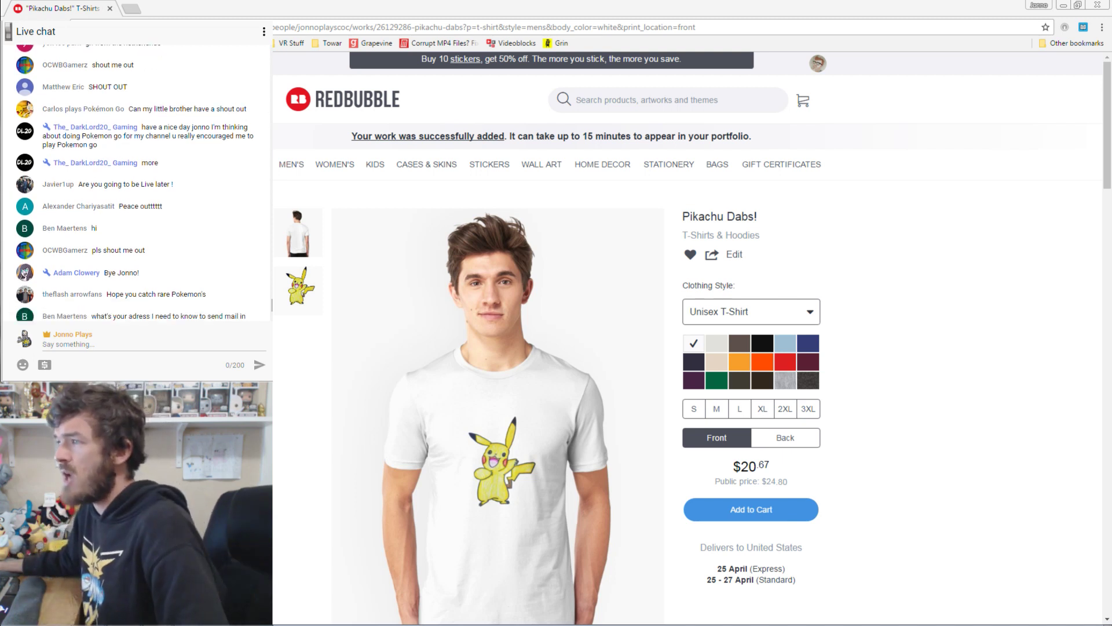
Post the channel's fan-mail PO Box address in the live chat.
{"action": "triple_click", "coordinate": [125, 241]}
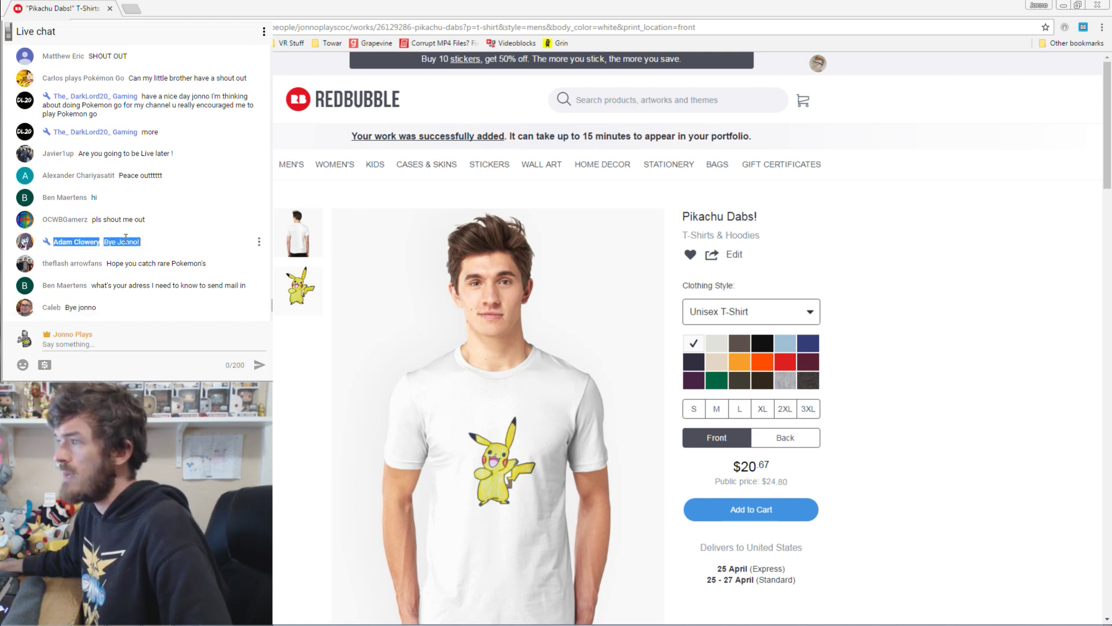
{"action": "triple_click", "coordinate": [155, 128]}
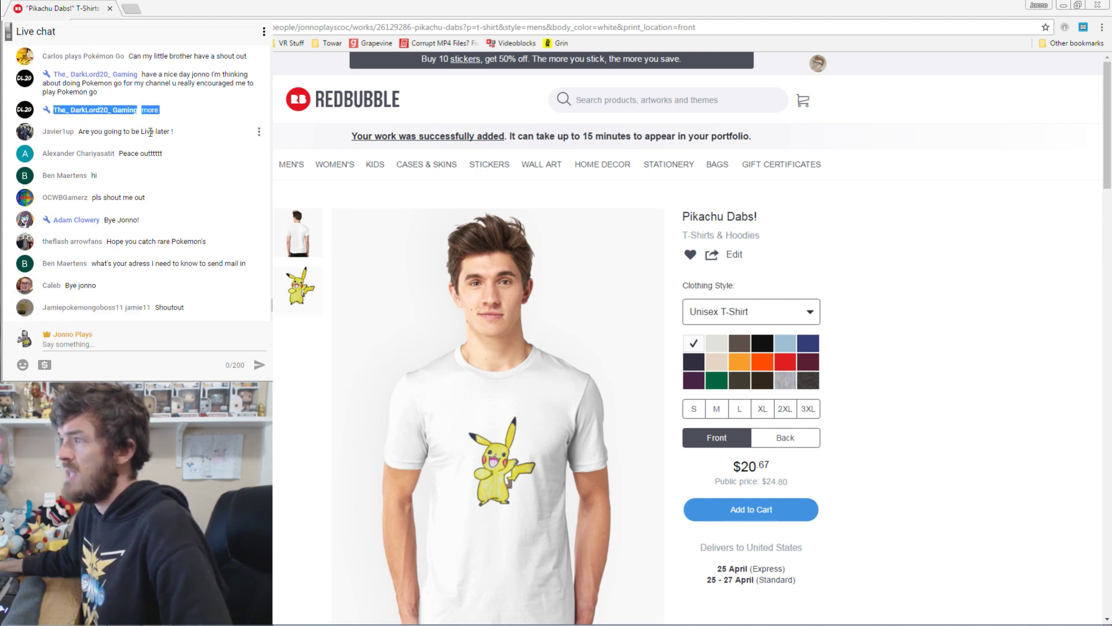
{"action": "left_click", "coordinate": [216, 131]}
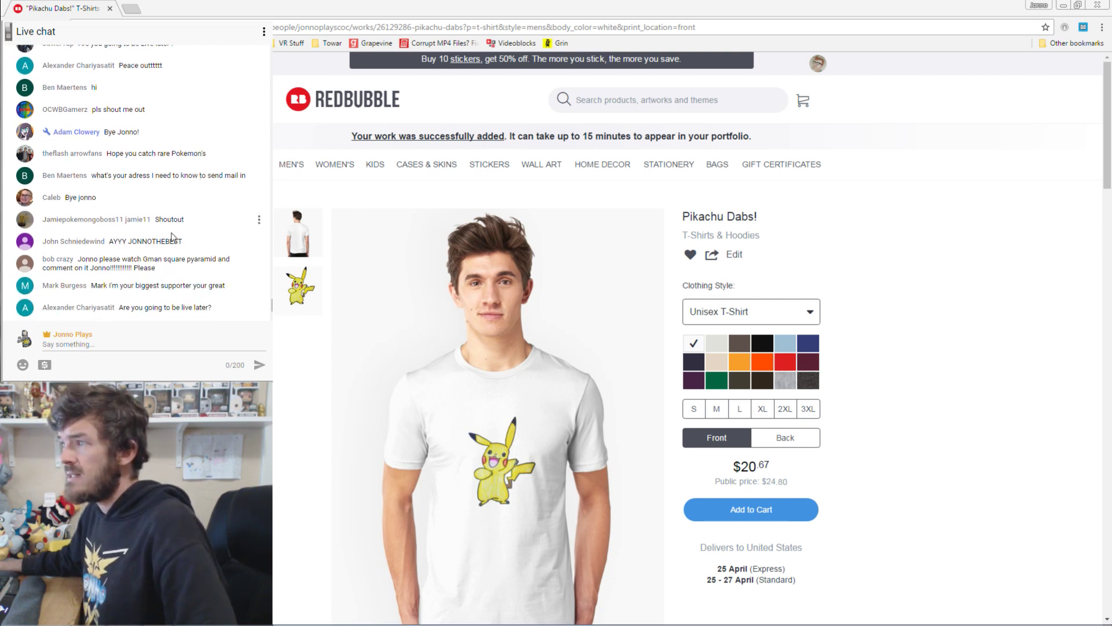
{"action": "left_click", "coordinate": [159, 345]}
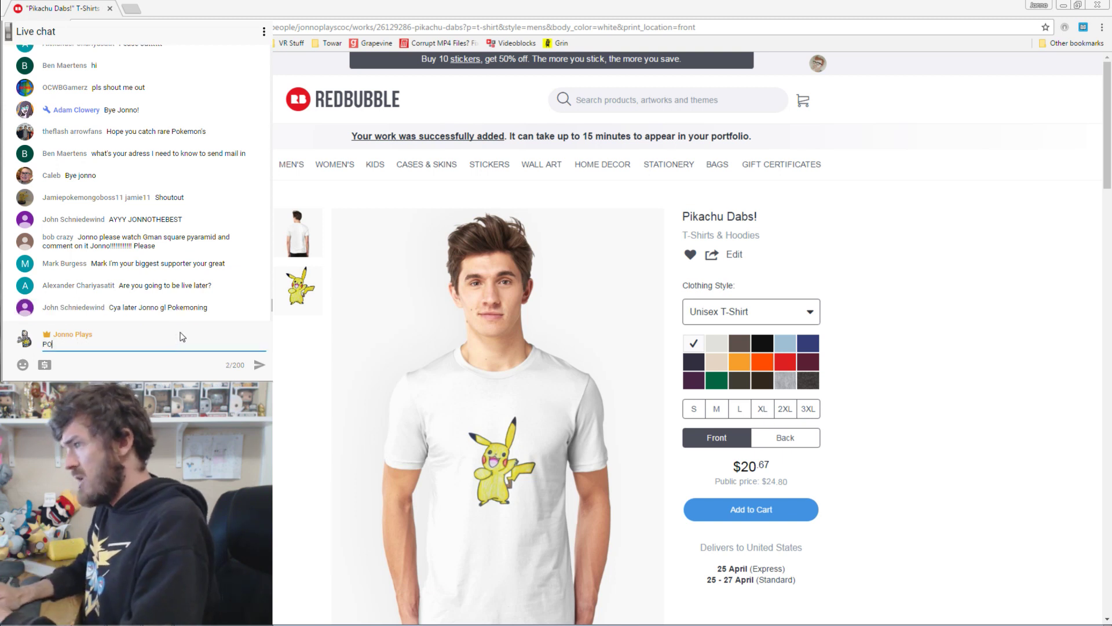
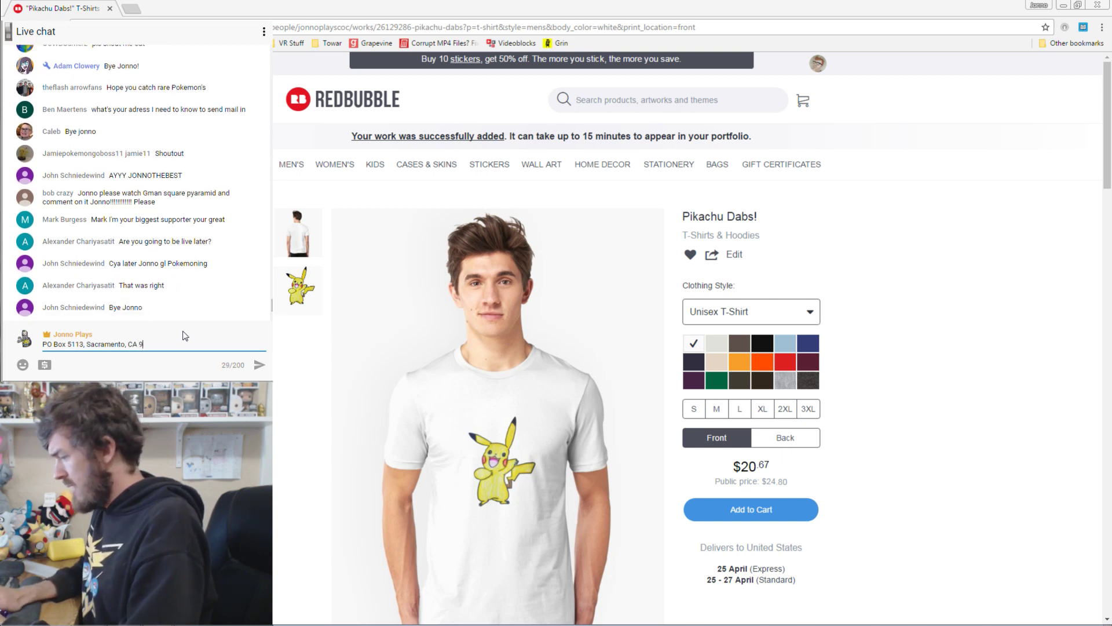
{"action": "key", "text": "Return"}
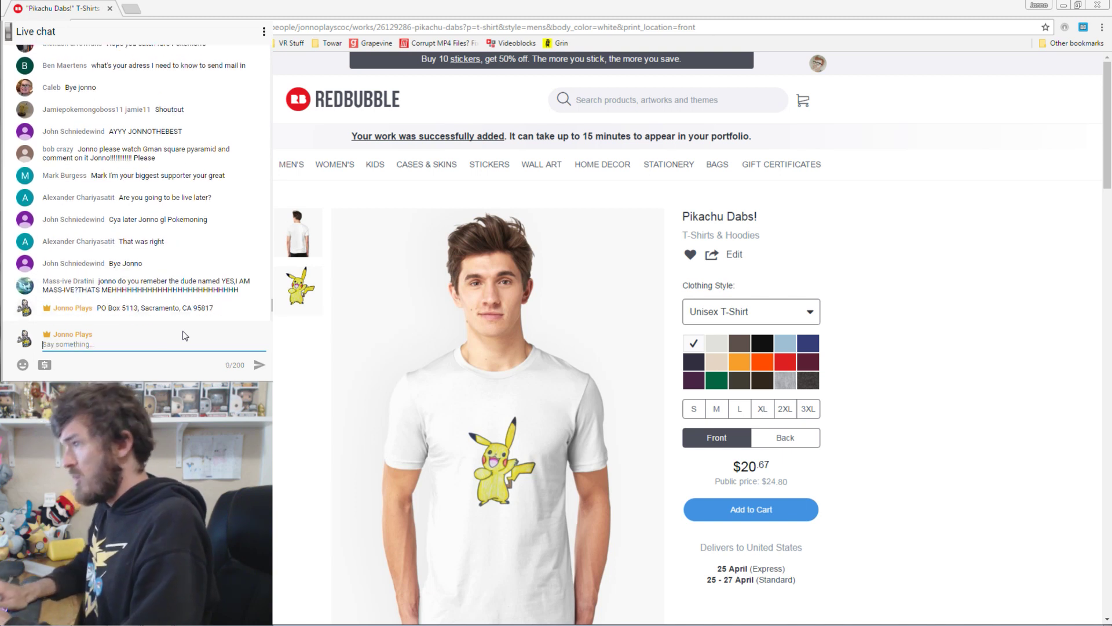
Copy the posted address and paste-send it four more times.
{"action": "mouse_move", "coordinate": [219, 310]}
{"action": "left_mouse_down"}
{"action": "mouse_move", "coordinate": [96, 307]}
{"action": "mouse_move", "coordinate": [220, 310]}
{"action": "left_mouse_up"}
{"action": "key", "text": "ctrl+c"}
{"action": "left_click", "coordinate": [168, 342]}
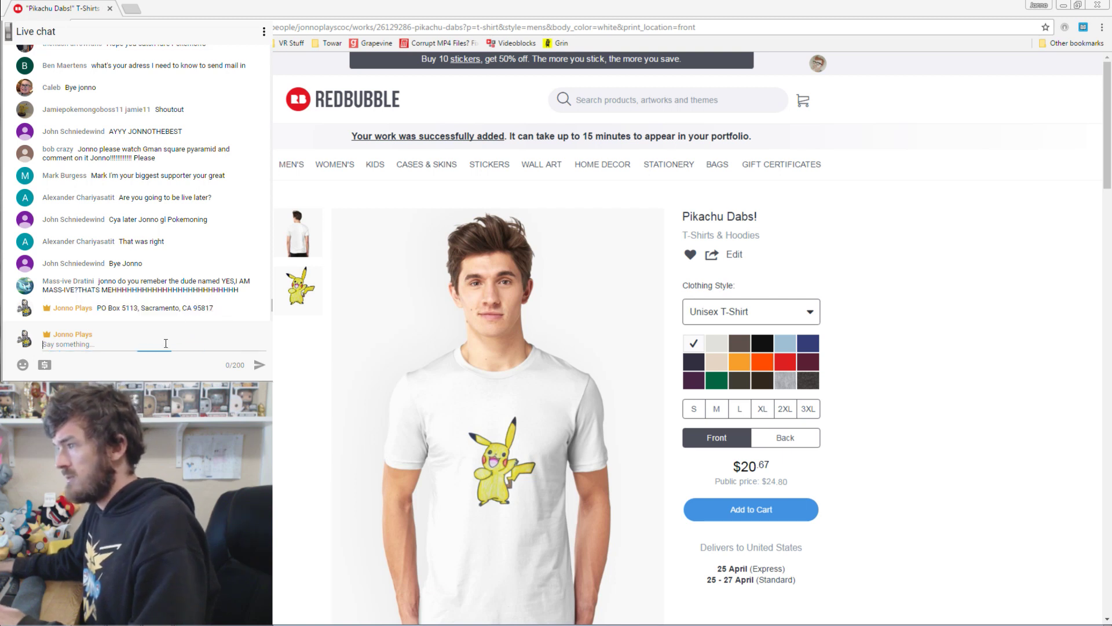
{"action": "key", "text": "ctrl+v"}
{"action": "key", "text": "Return"}
{"action": "key", "text": "ctrl+v"}
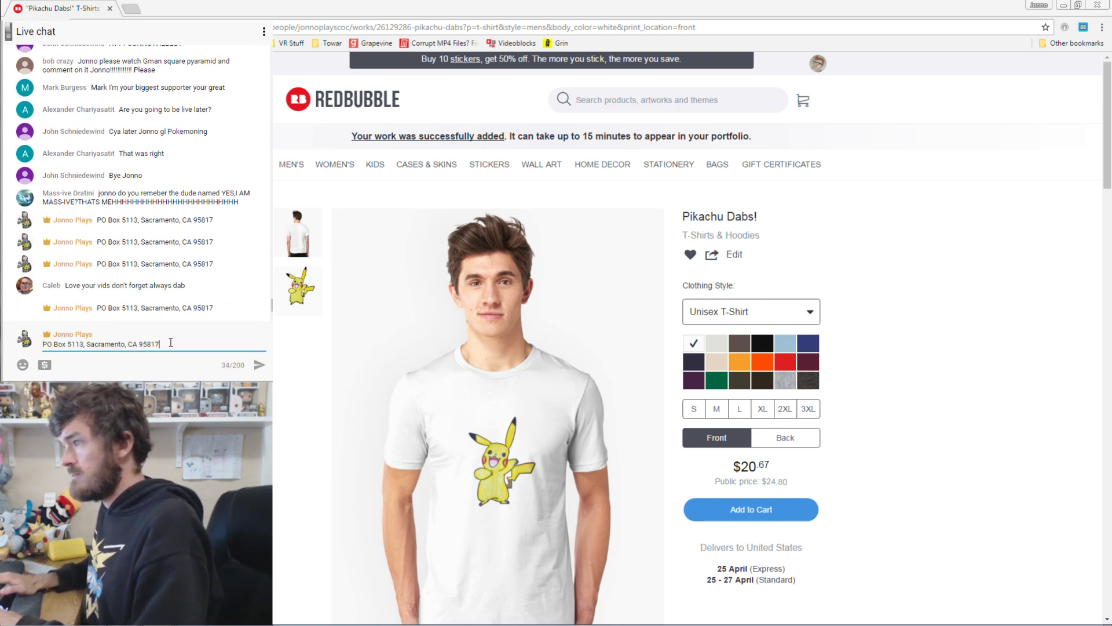
{"action": "key", "text": "Return"}
{"action": "key", "text": "ctrl+v"}
{"action": "key", "text": "Return"}
{"action": "key", "text": "ctrl+v"}
{"action": "key", "text": "Return"}
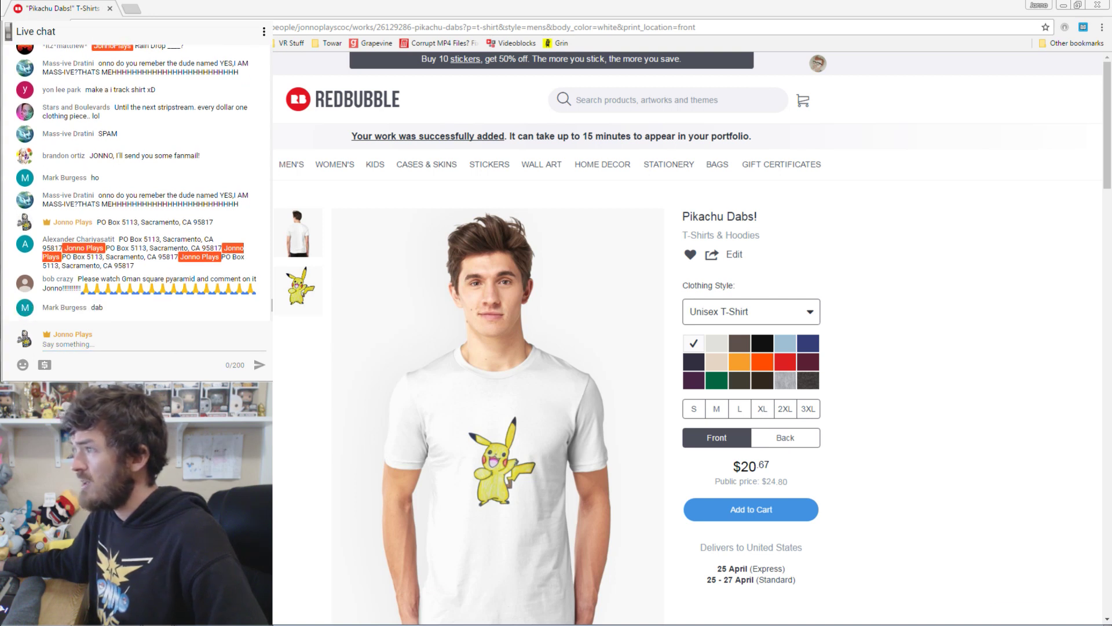
{"action": "key", "text": "ctrl+Tab"}
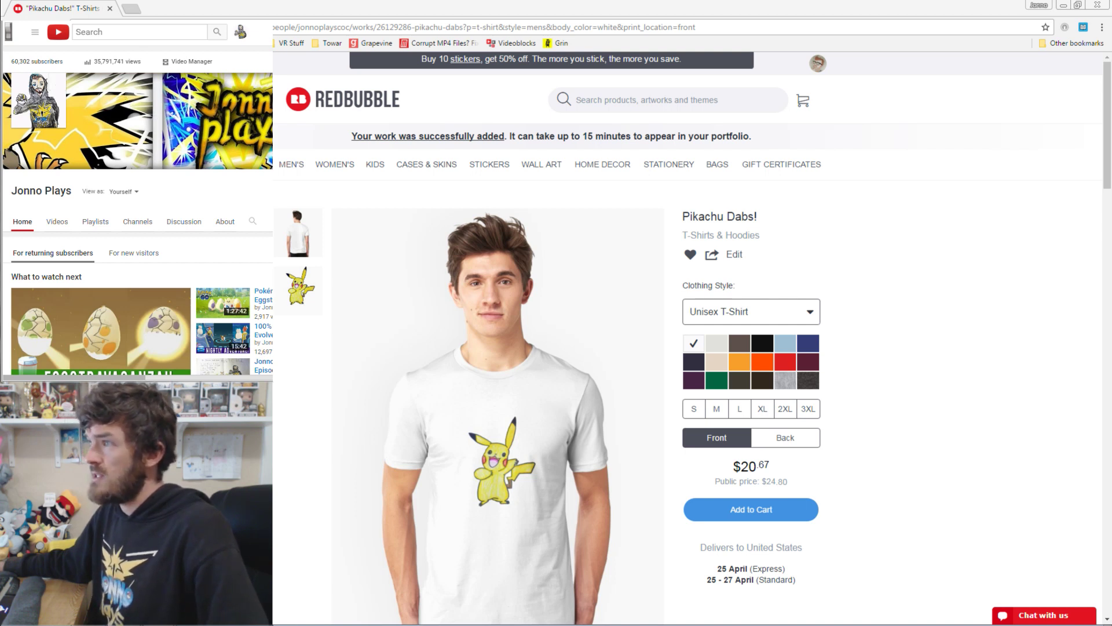
{"action": "key", "text": "ctrl+Tab"}
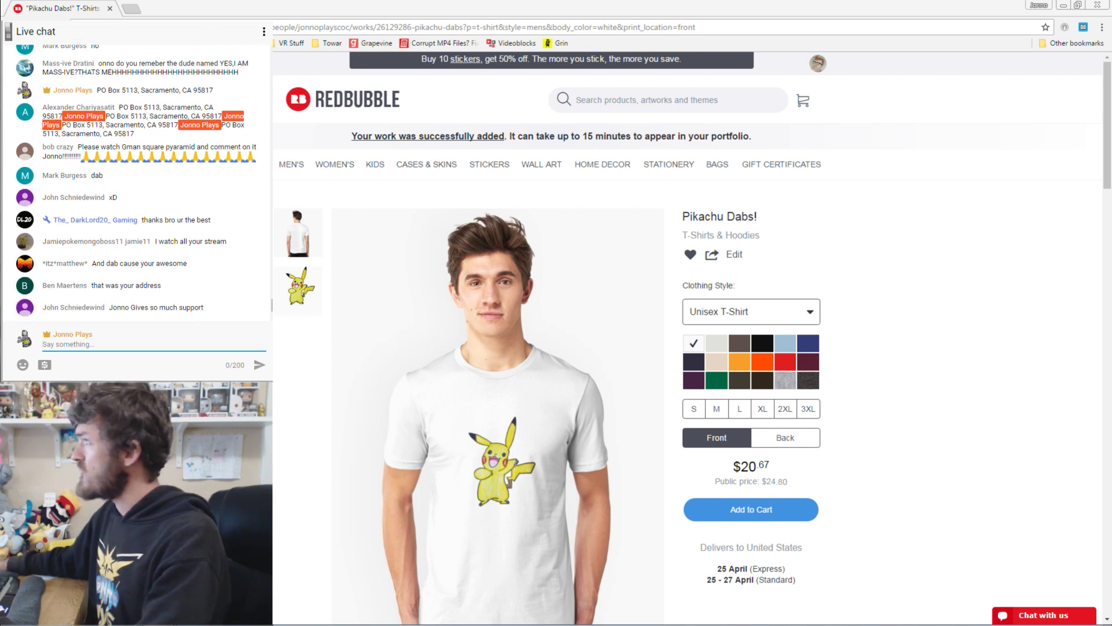
Leave the live chat and load the YouTube channel page in a new browser tab.
{"action": "left_click", "coordinate": [263, 31]}
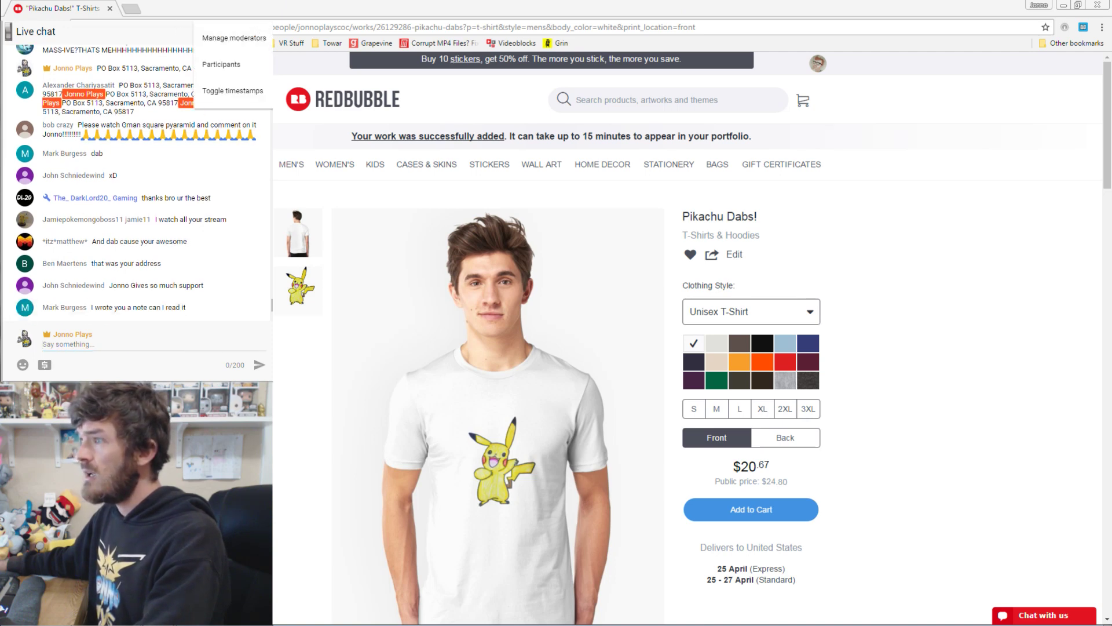
{"action": "key", "text": "ctrl+t"}
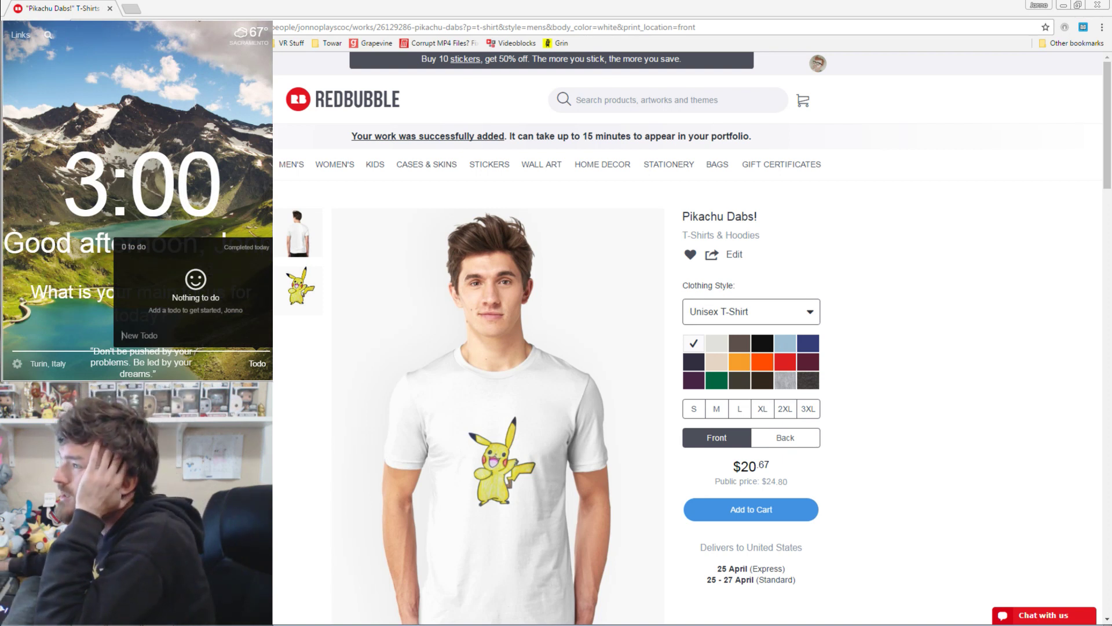
{"action": "key", "text": "Return"}
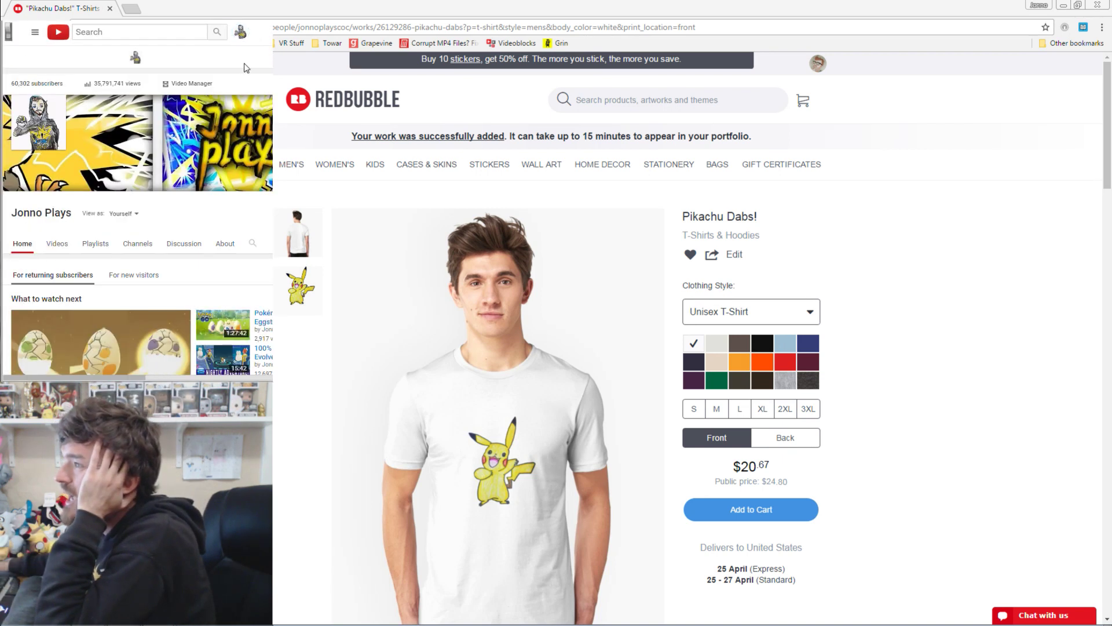
Go through Creator Studio's Live Streaming > Events to the Fan Art T-Shirt Creation! Live Control Room.
{"action": "left_click", "coordinate": [242, 35]}
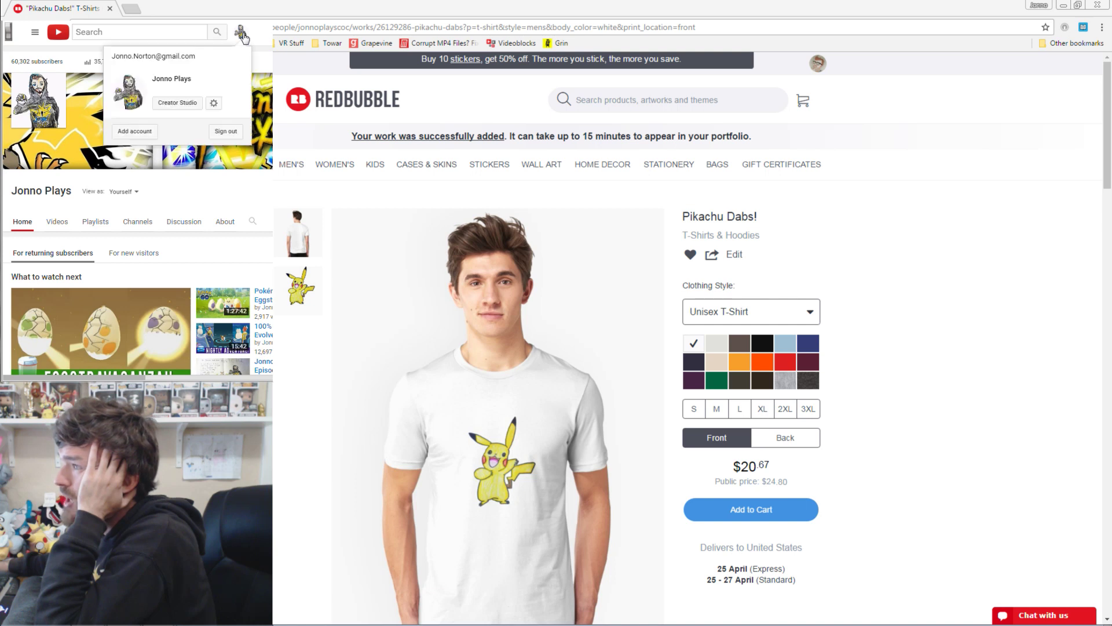
{"action": "left_click", "coordinate": [194, 105]}
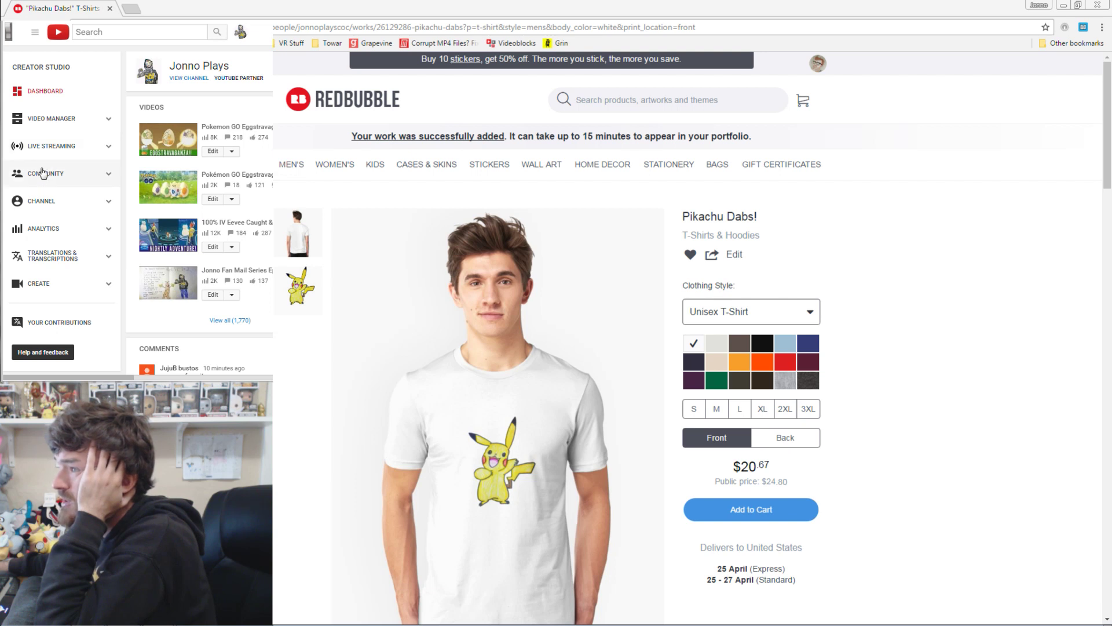
{"action": "left_click", "coordinate": [49, 145]}
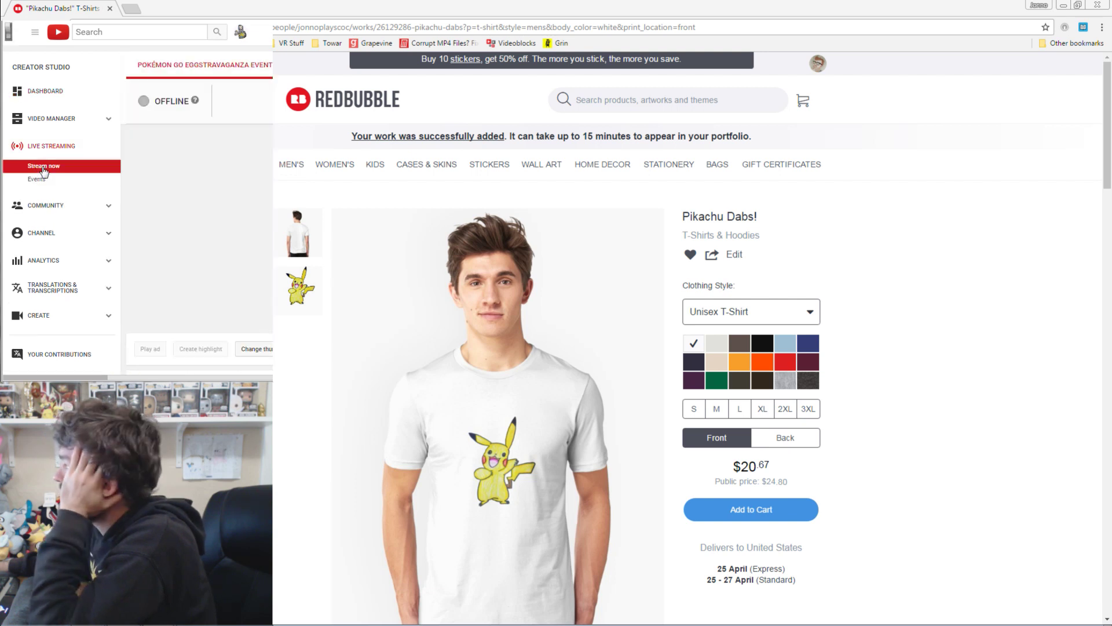
{"action": "left_click", "coordinate": [37, 180]}
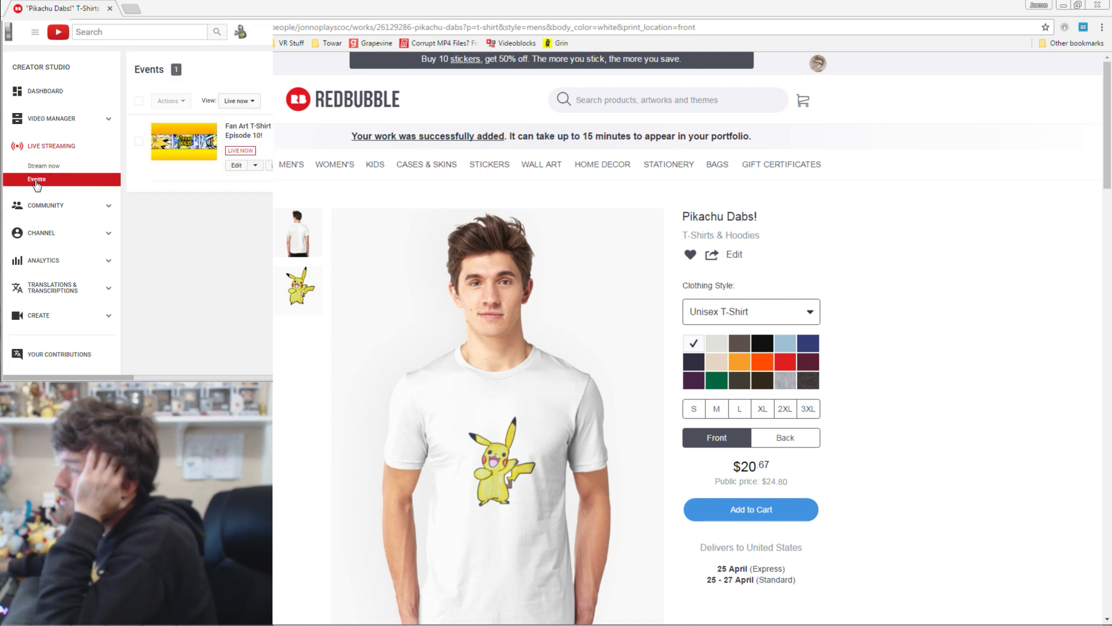
{"action": "left_click_drag", "start_coordinate": [134, 374], "coordinate": [200, 377]}
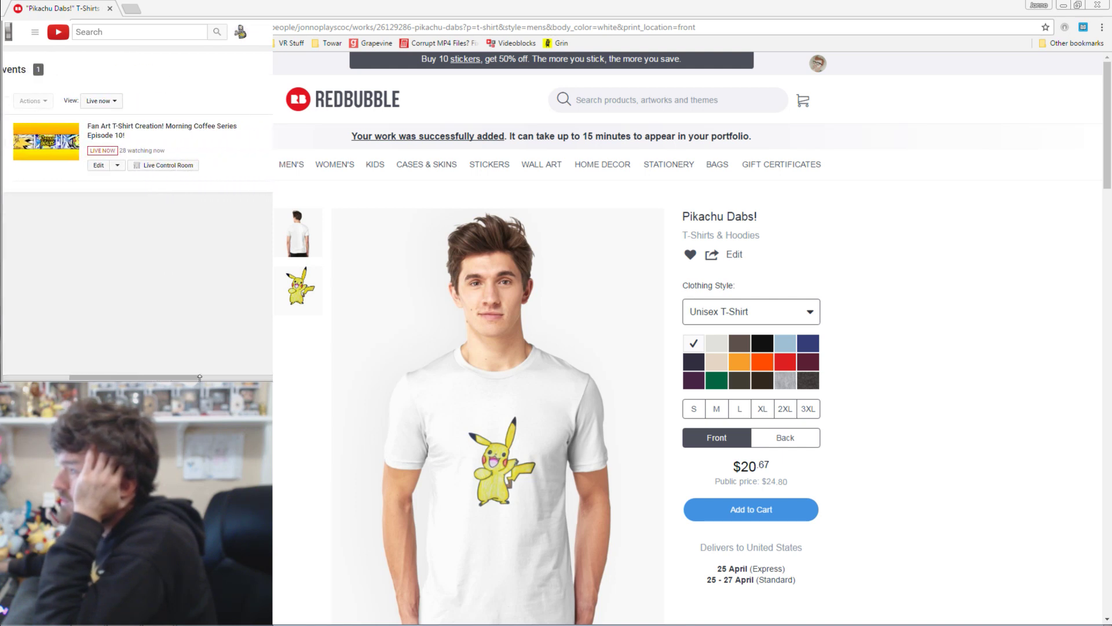
{"action": "left_click", "coordinate": [165, 168]}
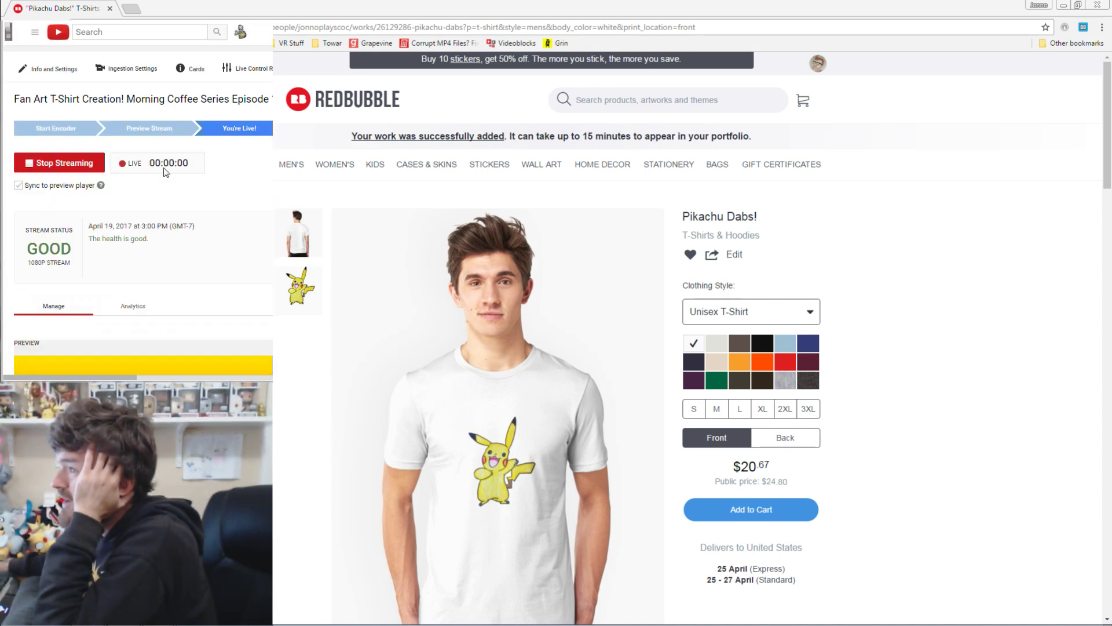
{"action": "scroll", "coordinate": [242, 143], "scroll_direction": "down", "scroll_amount": 1}
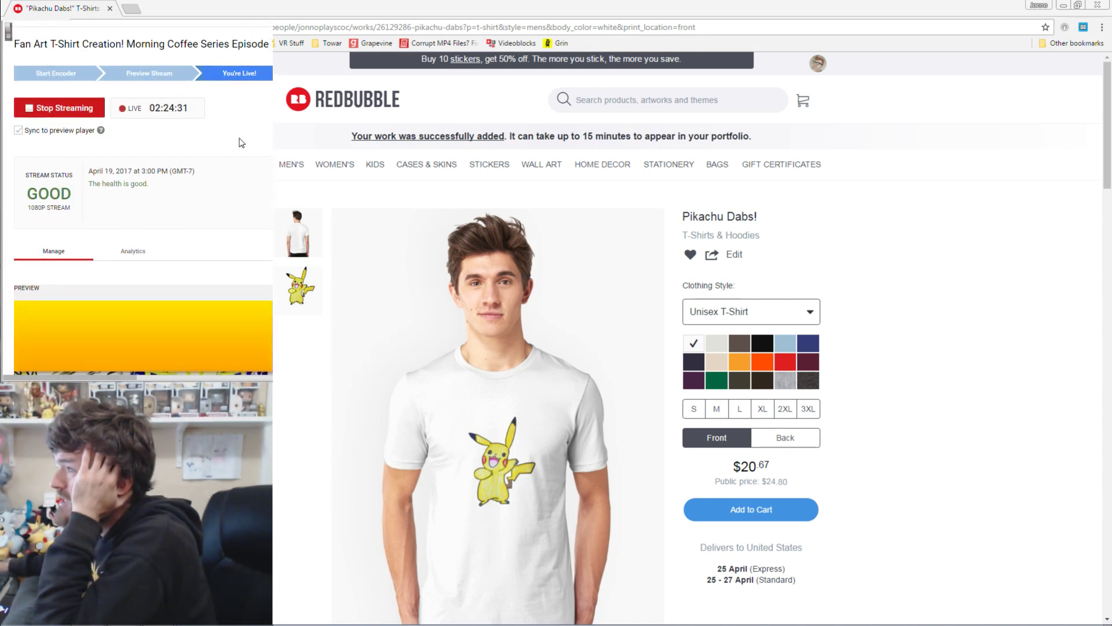
{"action": "double_click", "coordinate": [164, 109]}
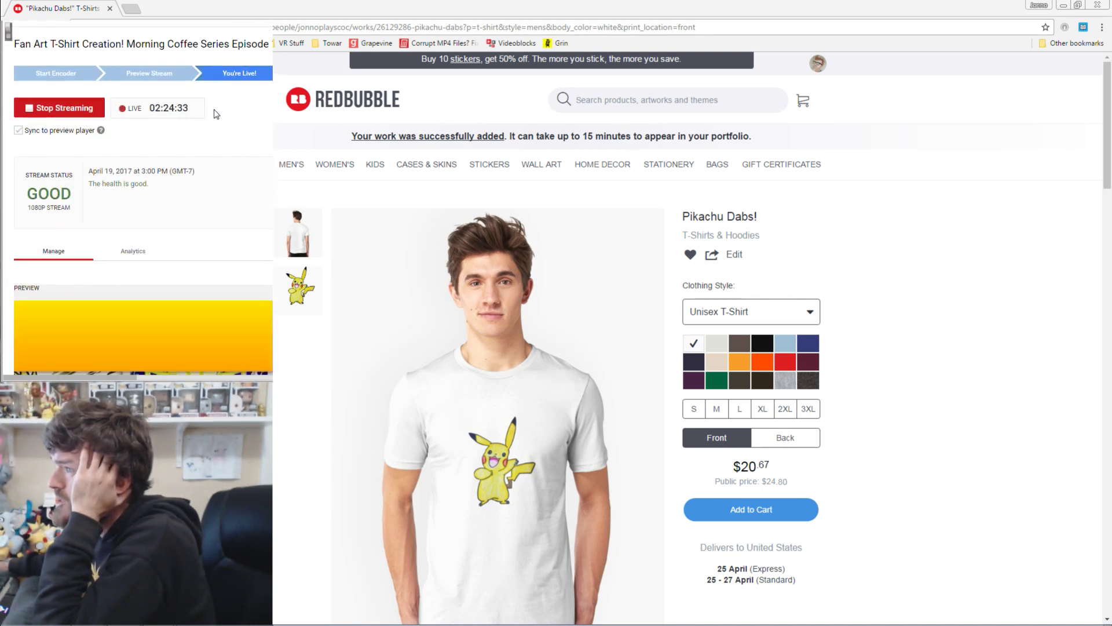
{"action": "key", "text": "alt+Tab"}
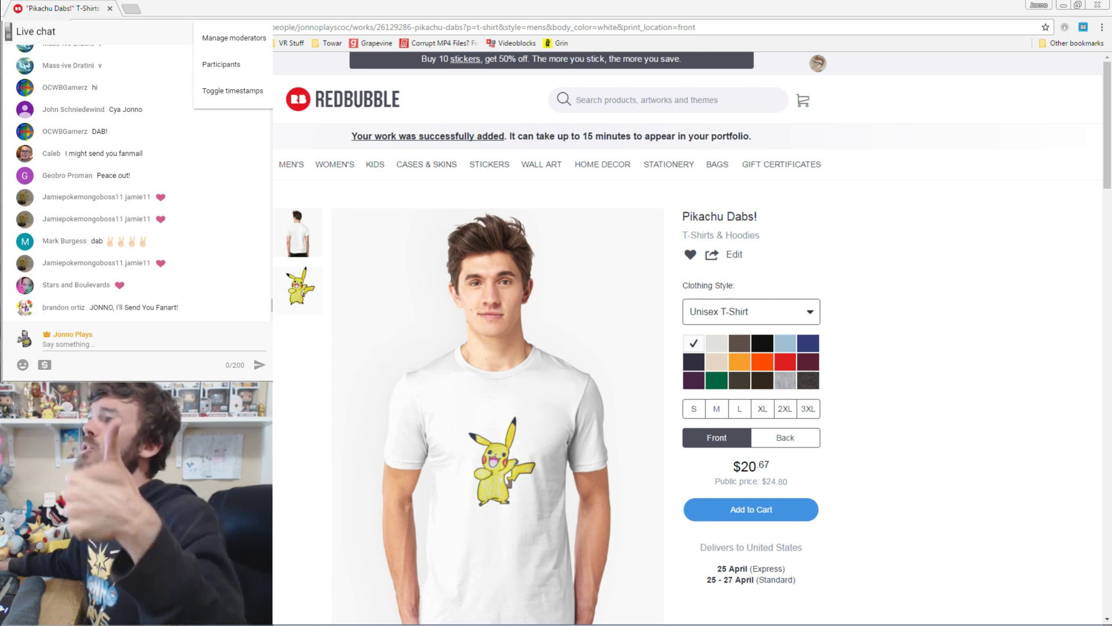
{"action": "key", "text": "alt+Tab"}
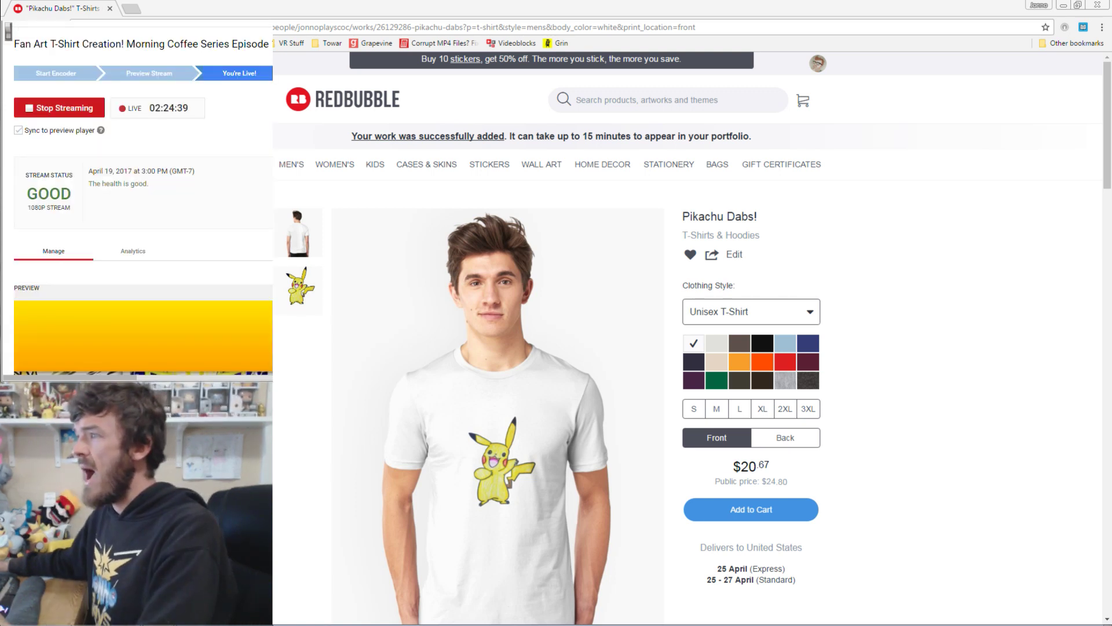